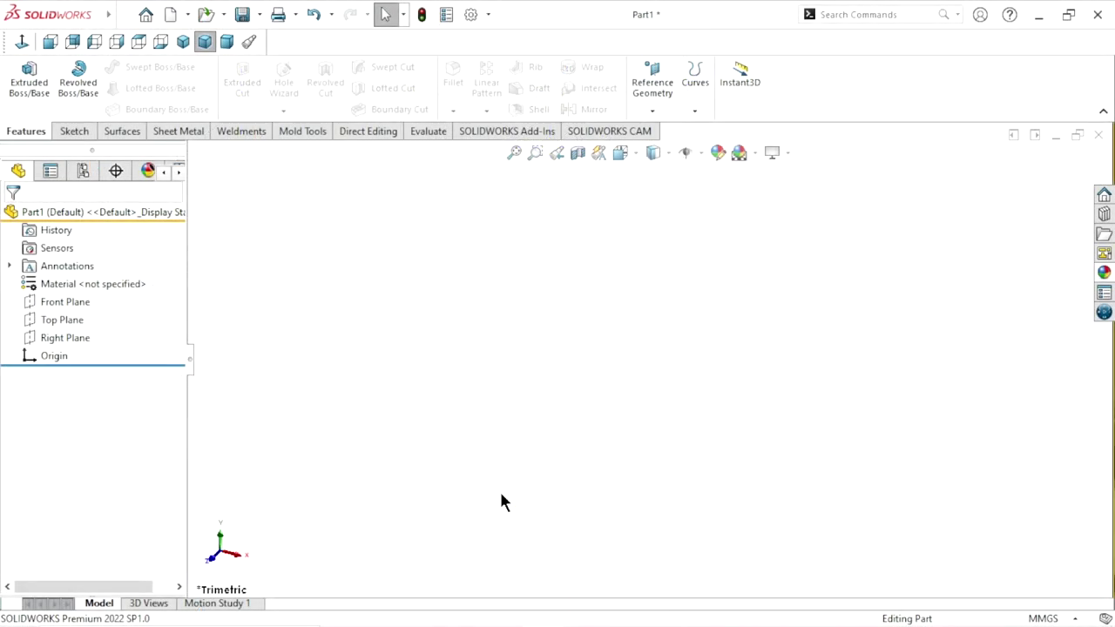
Step: Begin Sketch1 on the Top Plane of the new part
{"action": "left_click", "coordinate": [47, 317]}
{"action": "left_click", "coordinate": [63, 295]}
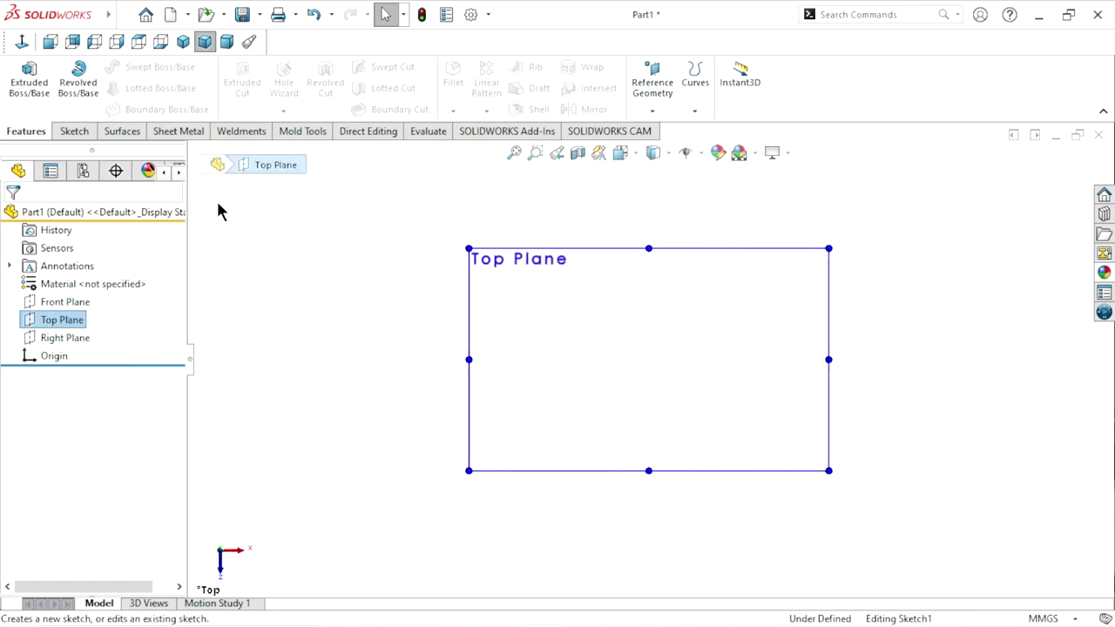
Step: Draw a center rectangle with its centre on the origin and a corner at upper right
{"action": "left_click", "coordinate": [123, 87]}
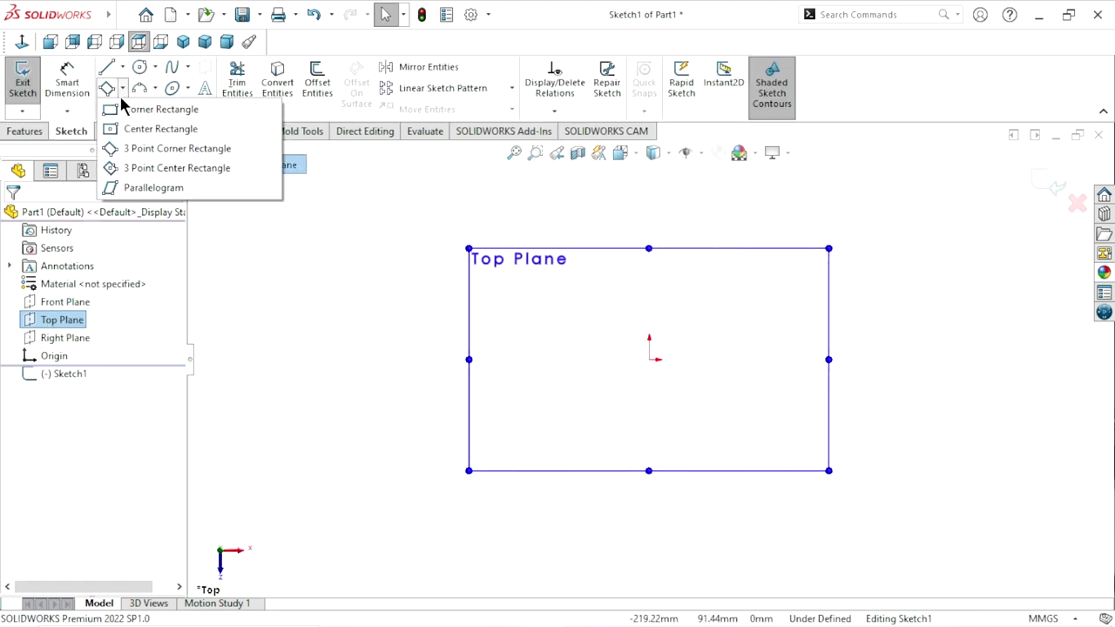
{"action": "left_click", "coordinate": [135, 128]}
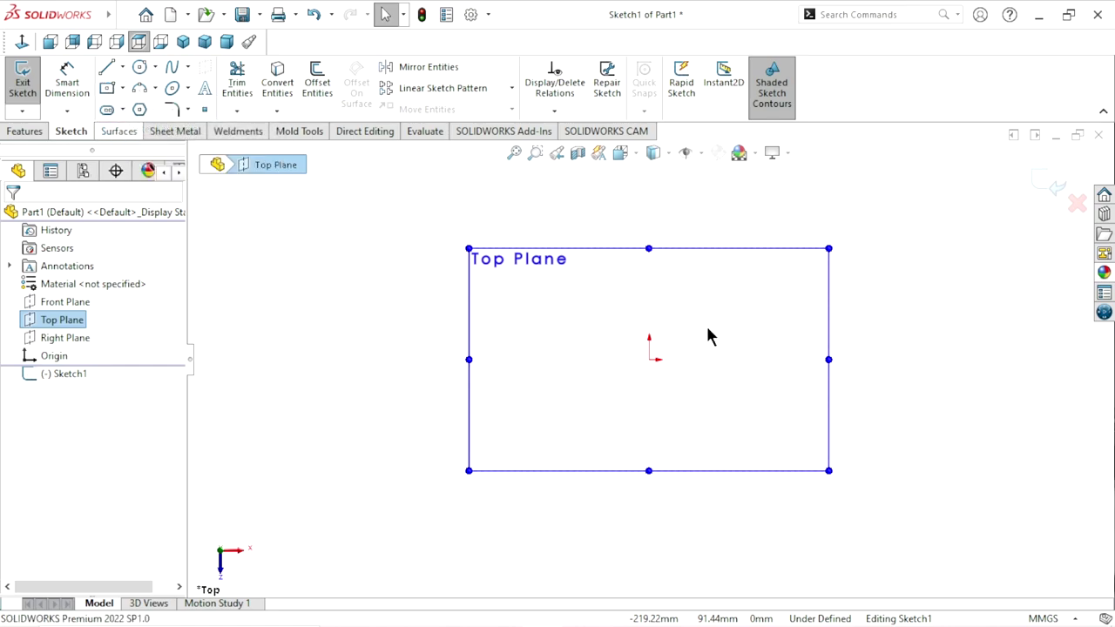
{"action": "left_click", "coordinate": [649, 359]}
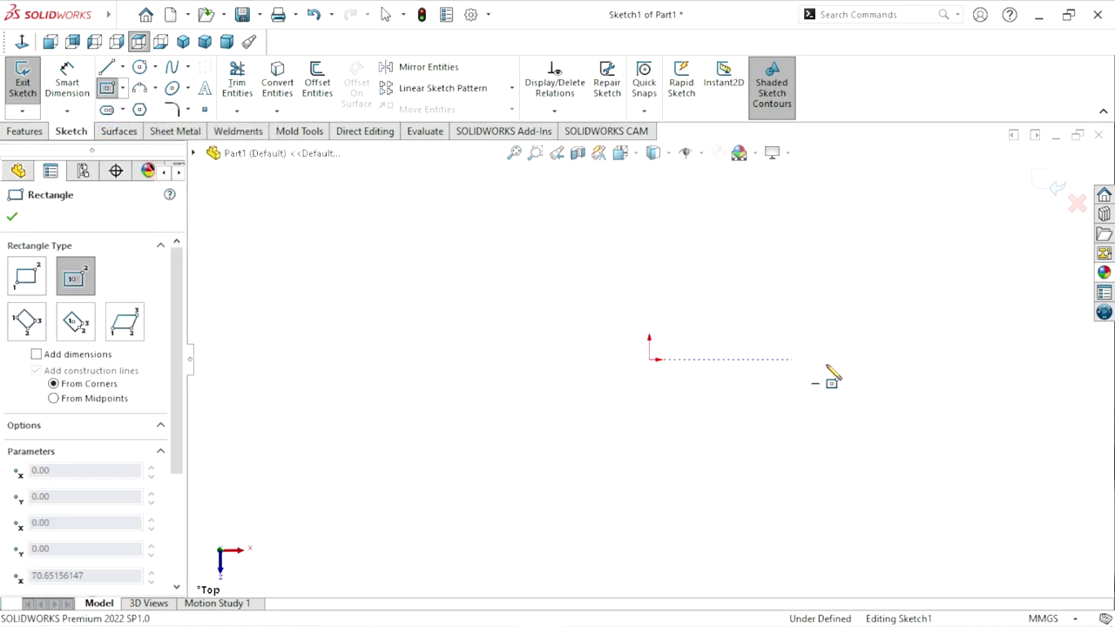
{"action": "left_click", "coordinate": [872, 246]}
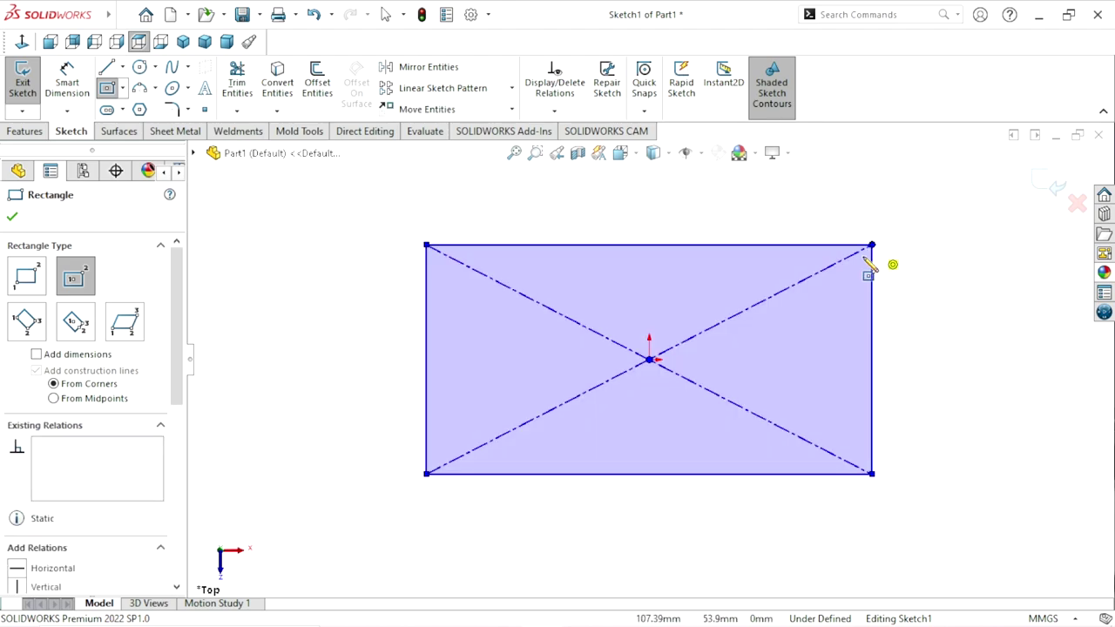
{"action": "scroll", "coordinate": [710, 379], "scroll_direction": "up", "scroll_amount": 1}
{"action": "scroll", "coordinate": [659, 365], "scroll_direction": "down", "scroll_amount": 1}
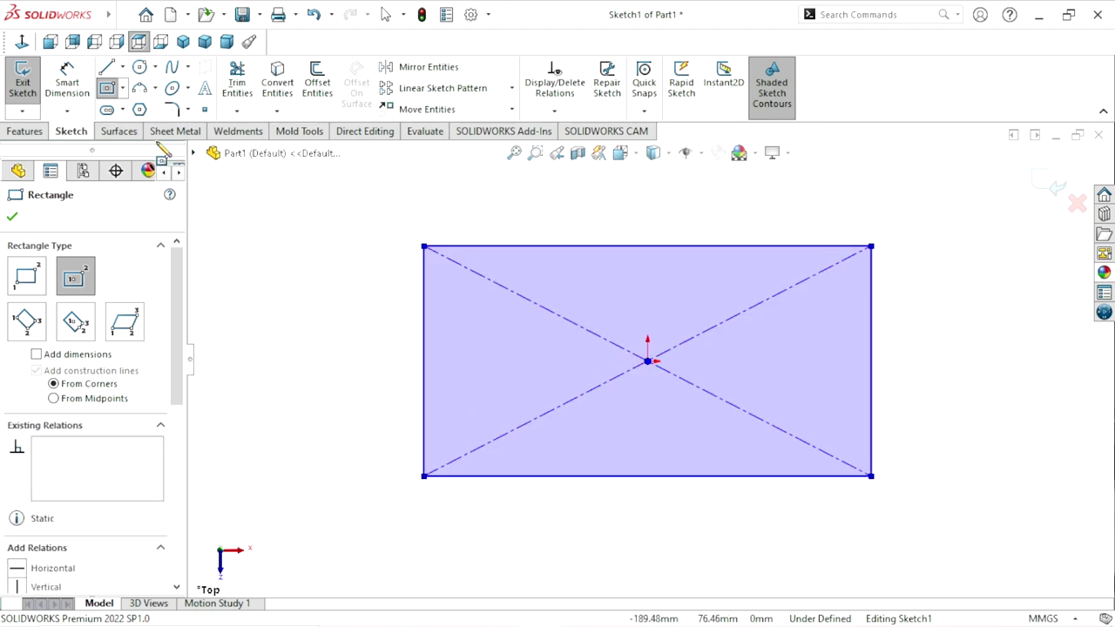
Step: Dimension the rectangle's top edge to 150 mm and its left edge to 72 mm
{"action": "left_click", "coordinate": [67, 87]}
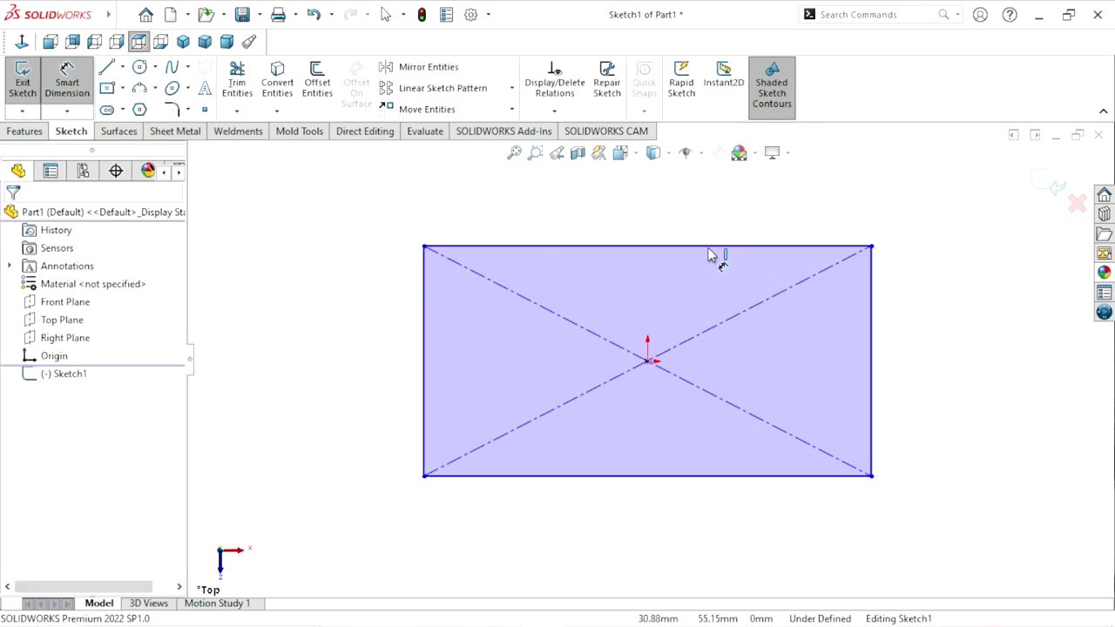
{"action": "left_click", "coordinate": [658, 216]}
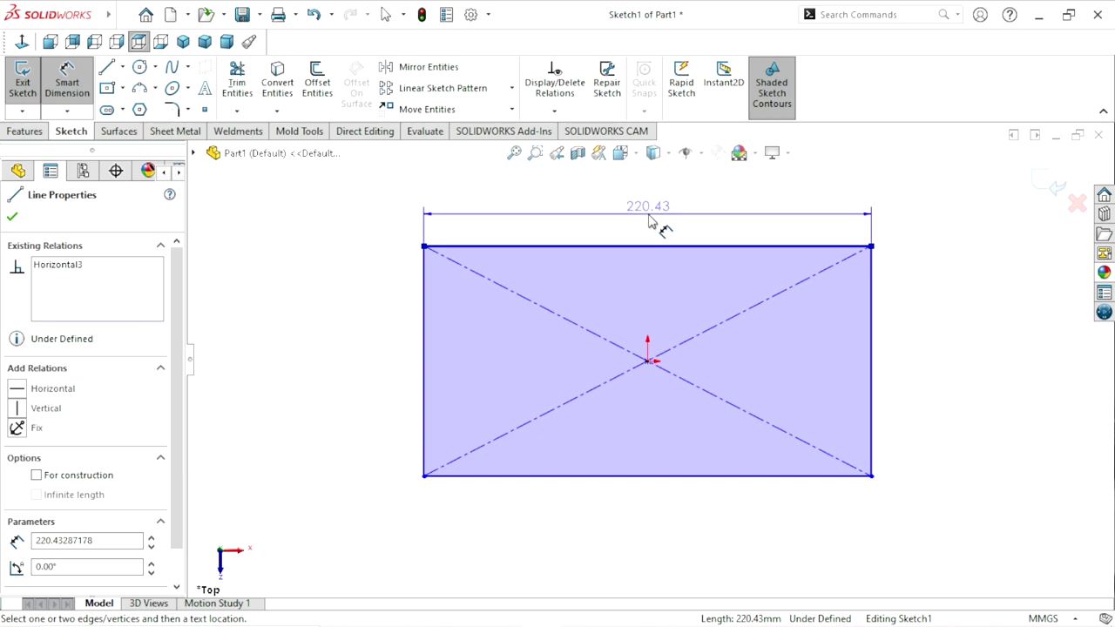
{"action": "left_click", "coordinate": [649, 222]}
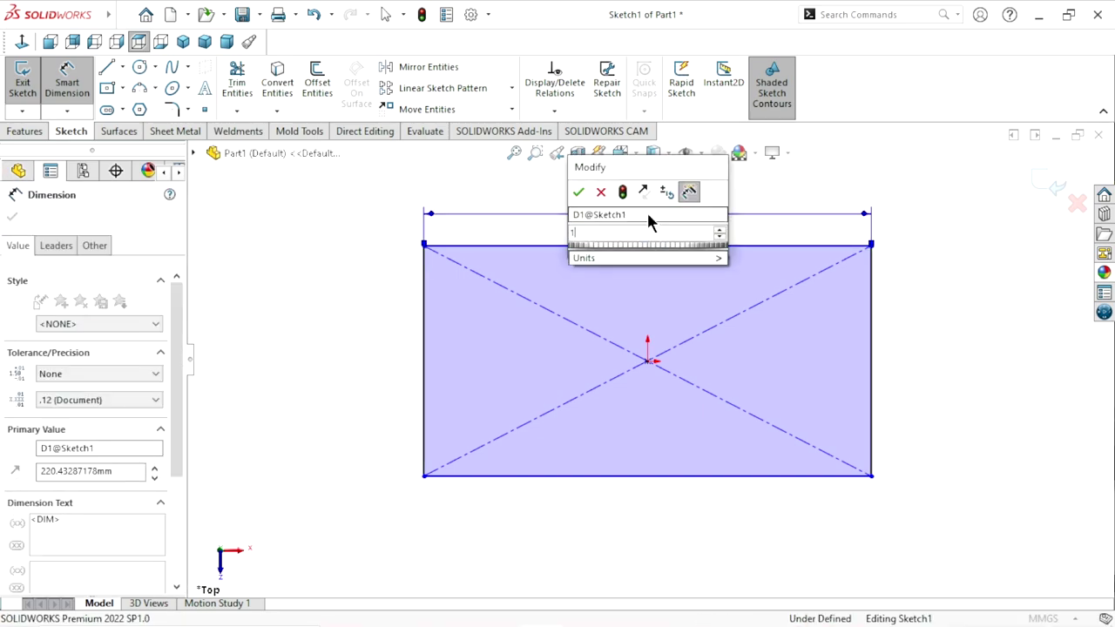
{"action": "type", "text": "15"}
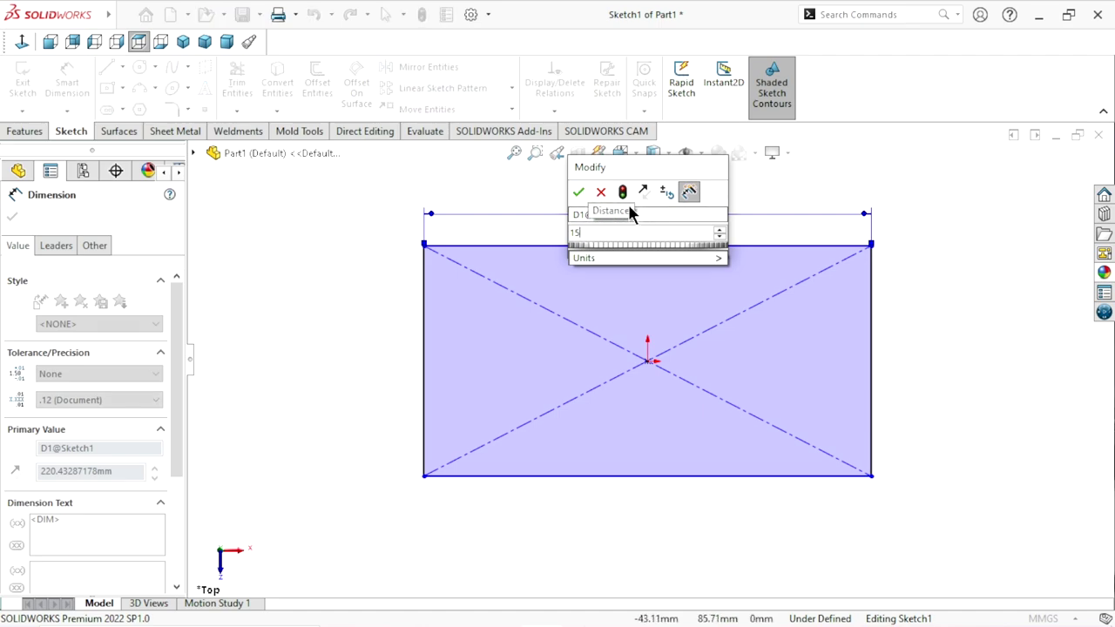
{"action": "type", "text": "0"}
{"action": "left_click", "coordinate": [579, 191]}
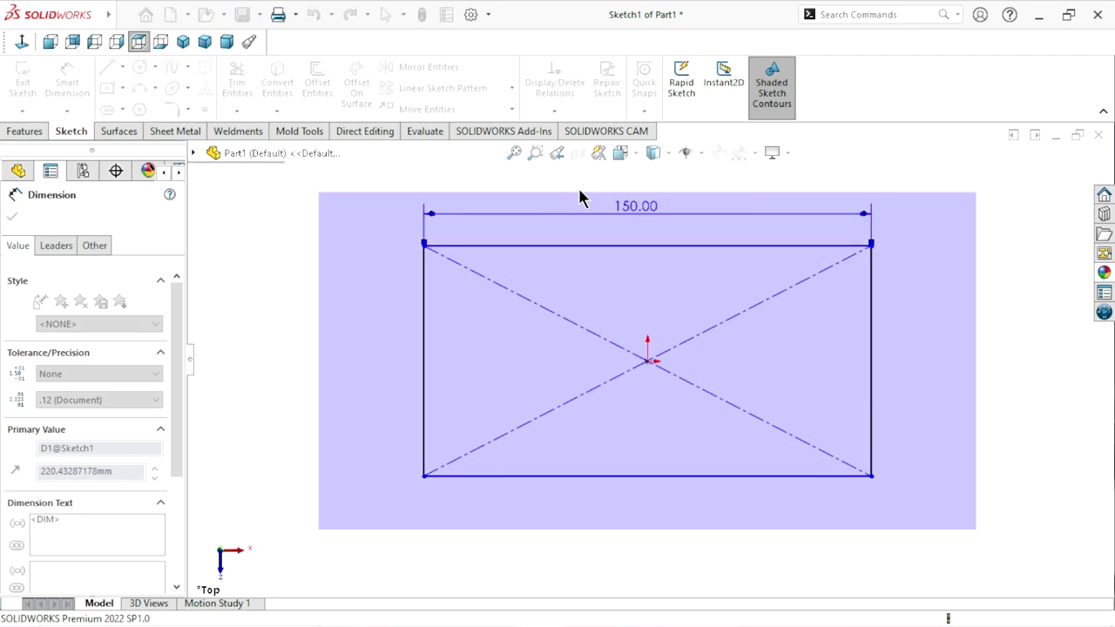
{"action": "left_click", "coordinate": [424, 353]}
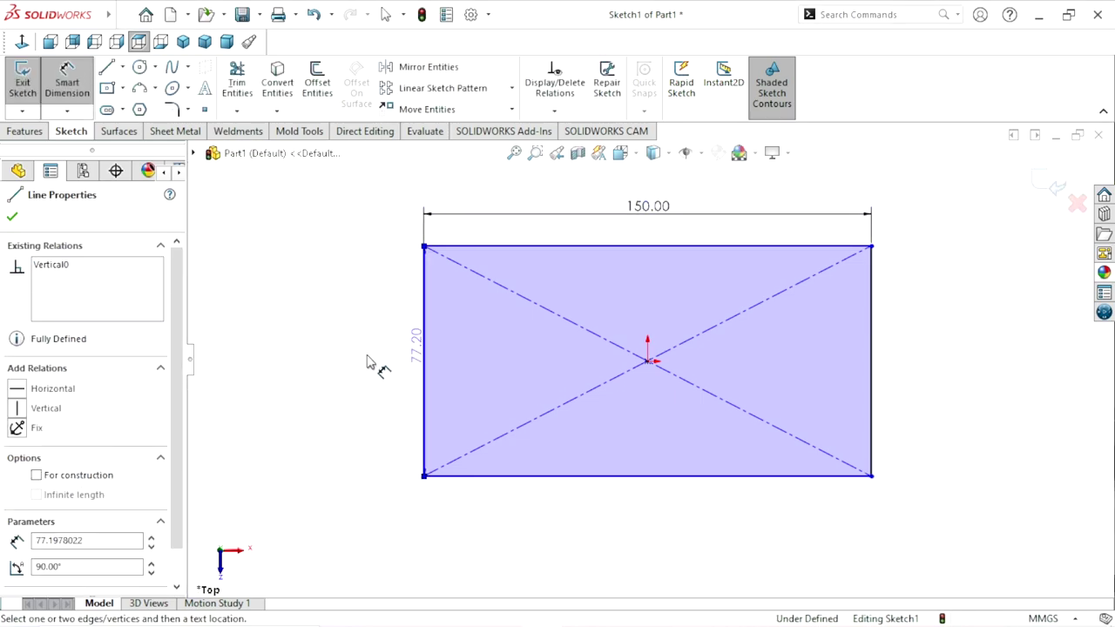
{"action": "left_click", "coordinate": [368, 358]}
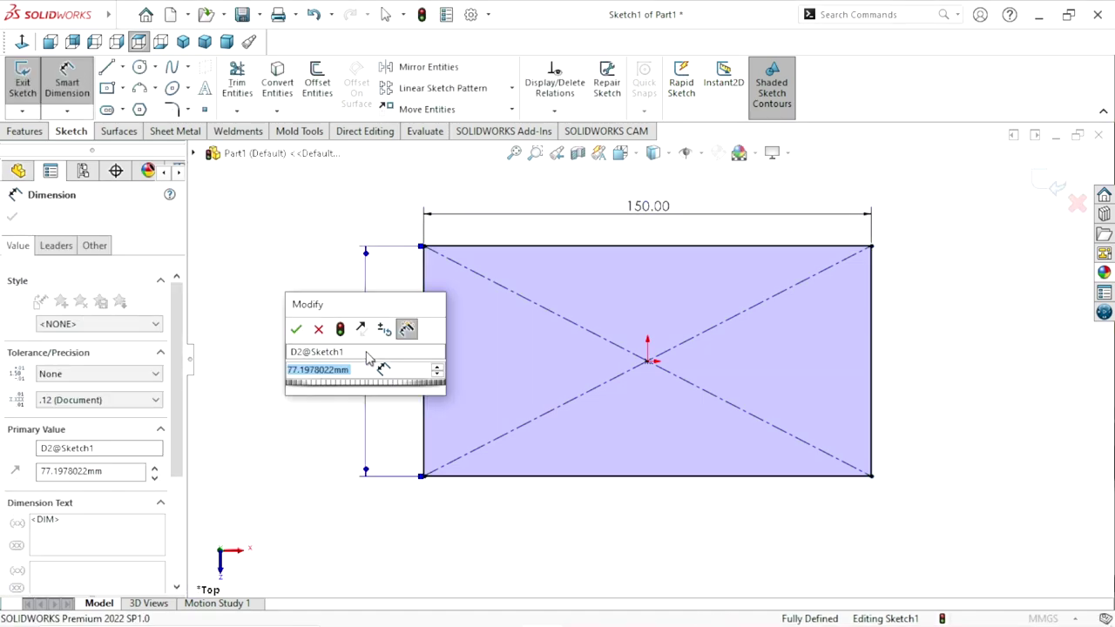
{"action": "type", "text": "72"}
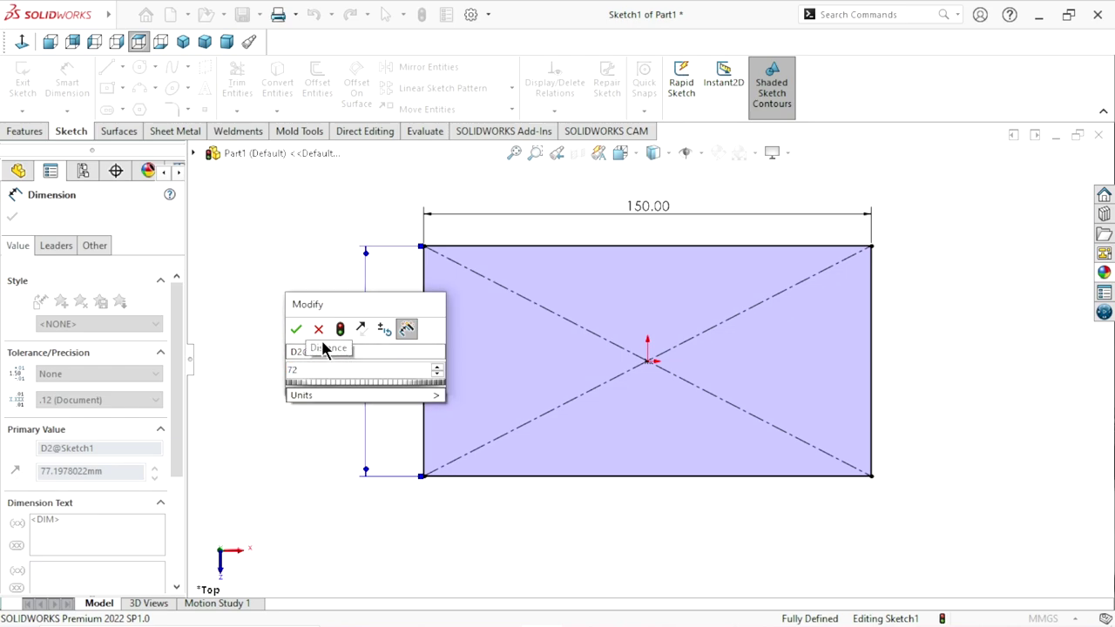
{"action": "left_click", "coordinate": [296, 328]}
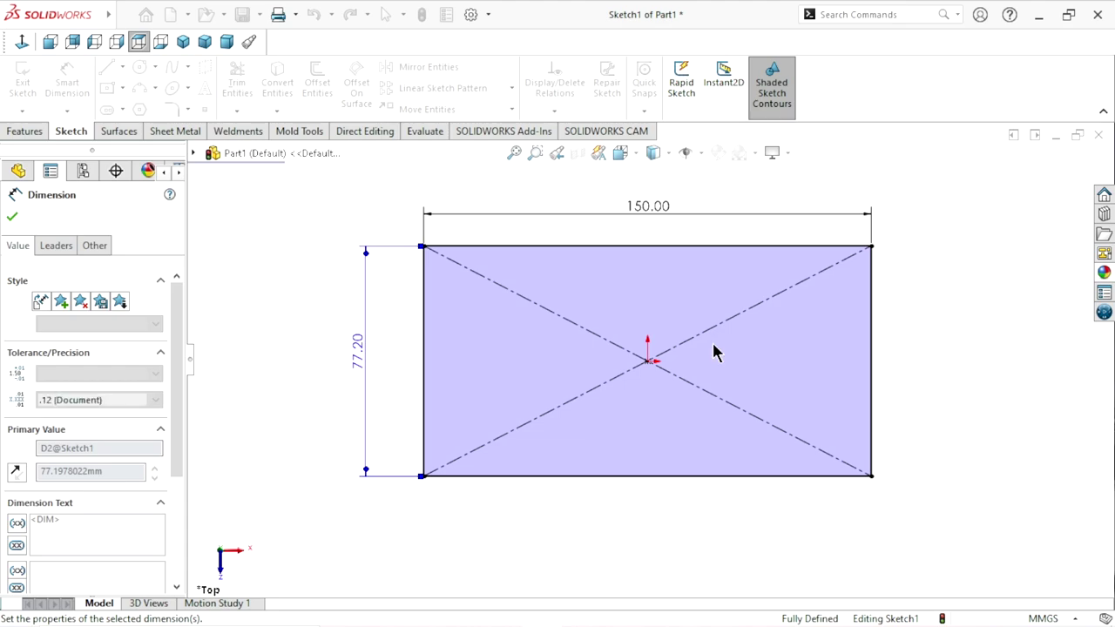
{"action": "scroll", "coordinate": [680, 380], "scroll_direction": "up", "scroll_amount": 1}
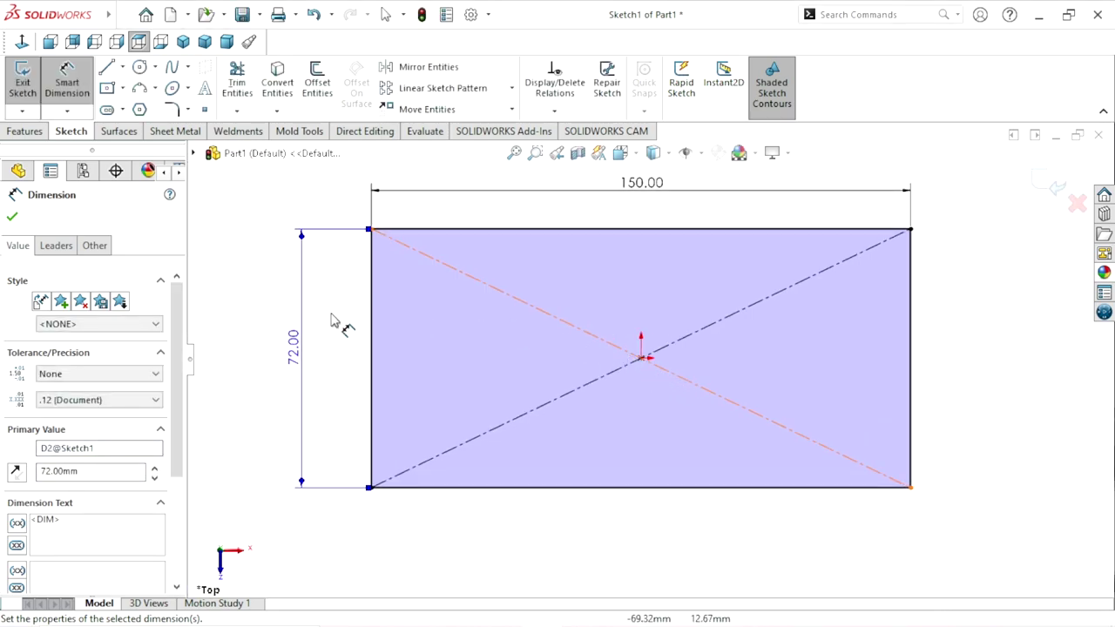
{"action": "left_click", "coordinate": [13, 219]}
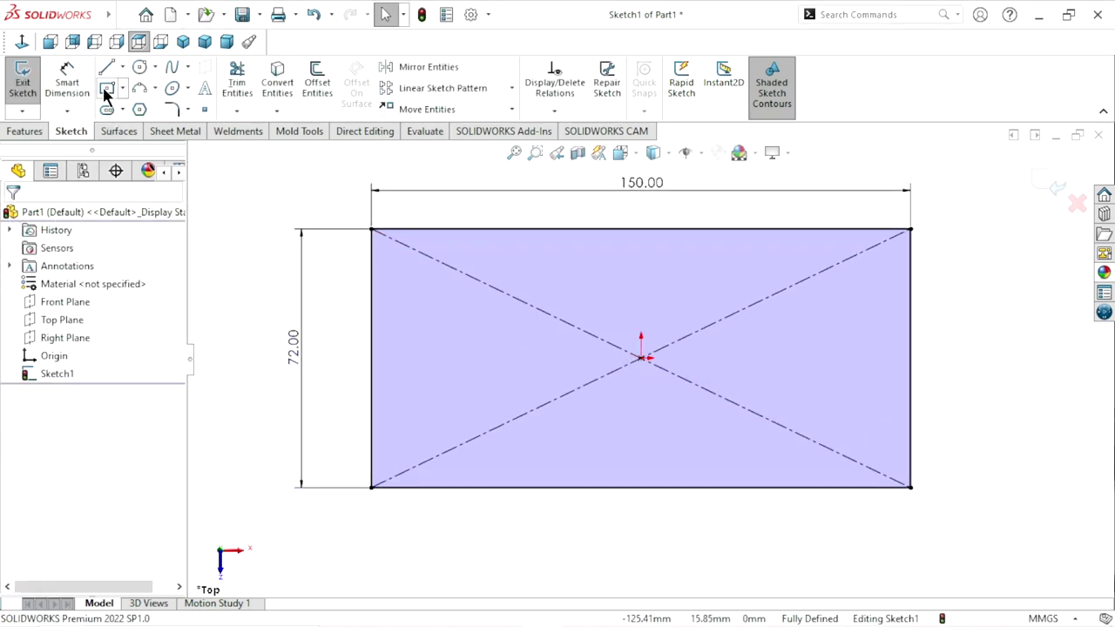
Step: Draw a circle centred on the rectangle's top-left corner
{"action": "left_click", "coordinate": [372, 230]}
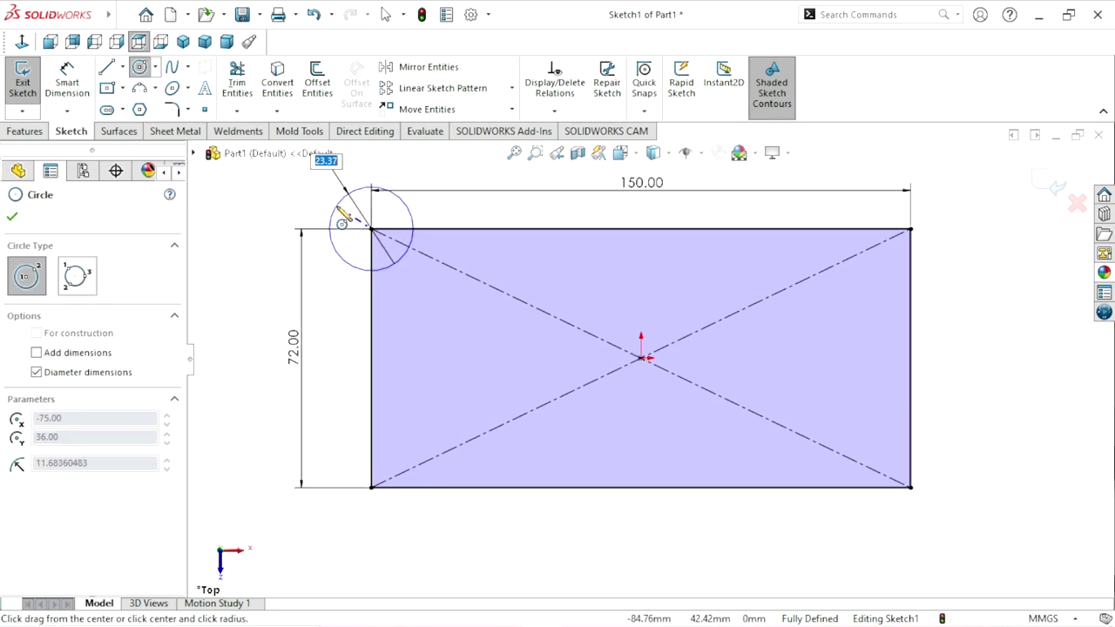
{"action": "left_click", "coordinate": [341, 213]}
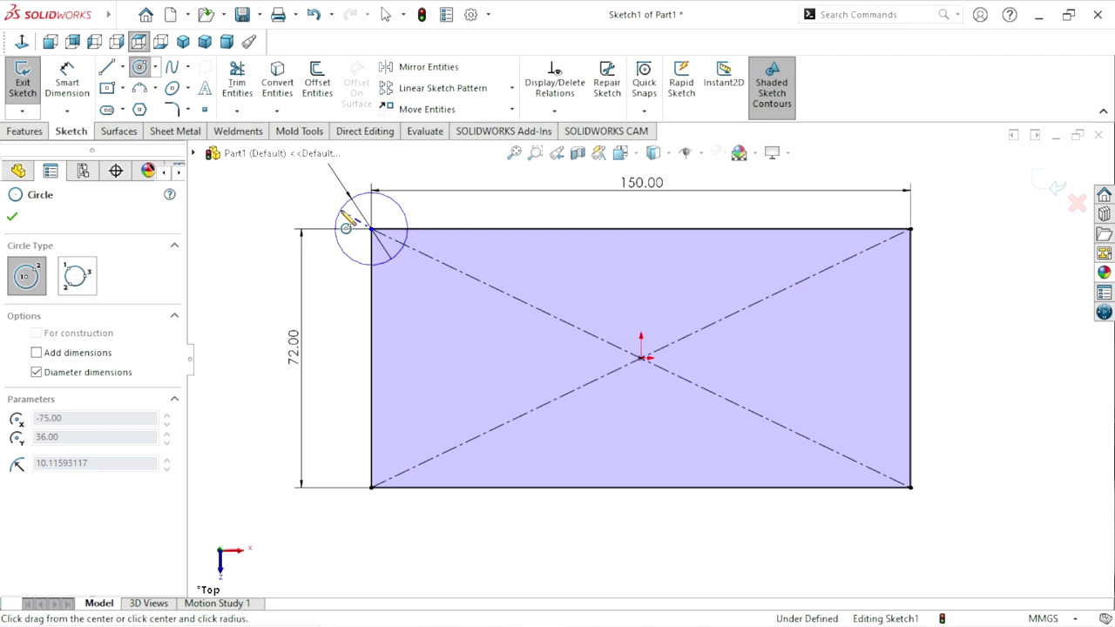
{"action": "left_click", "coordinate": [18, 221]}
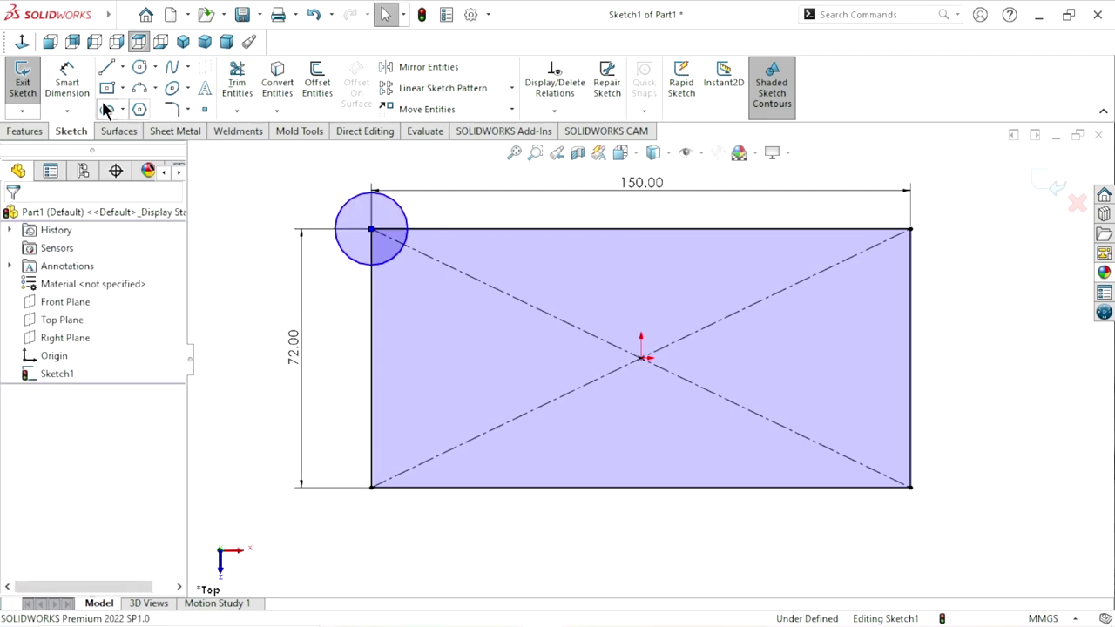
Step: Dimension the corner circle to Ø12 mm and move the dimension clear of it
{"action": "left_click", "coordinate": [61, 80]}
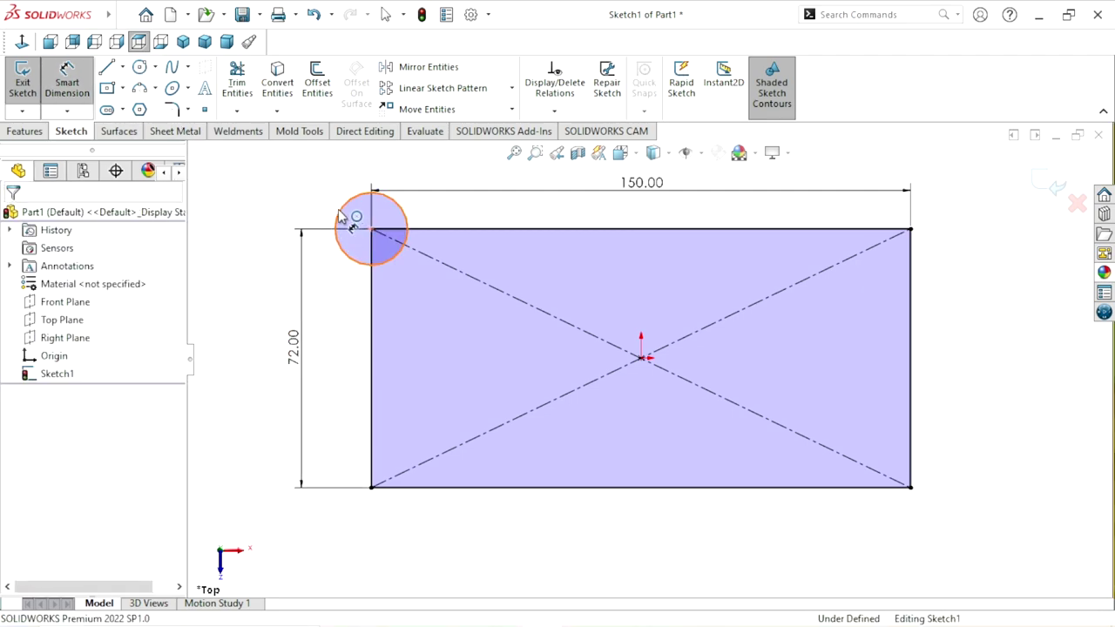
{"action": "left_click", "coordinate": [339, 216]}
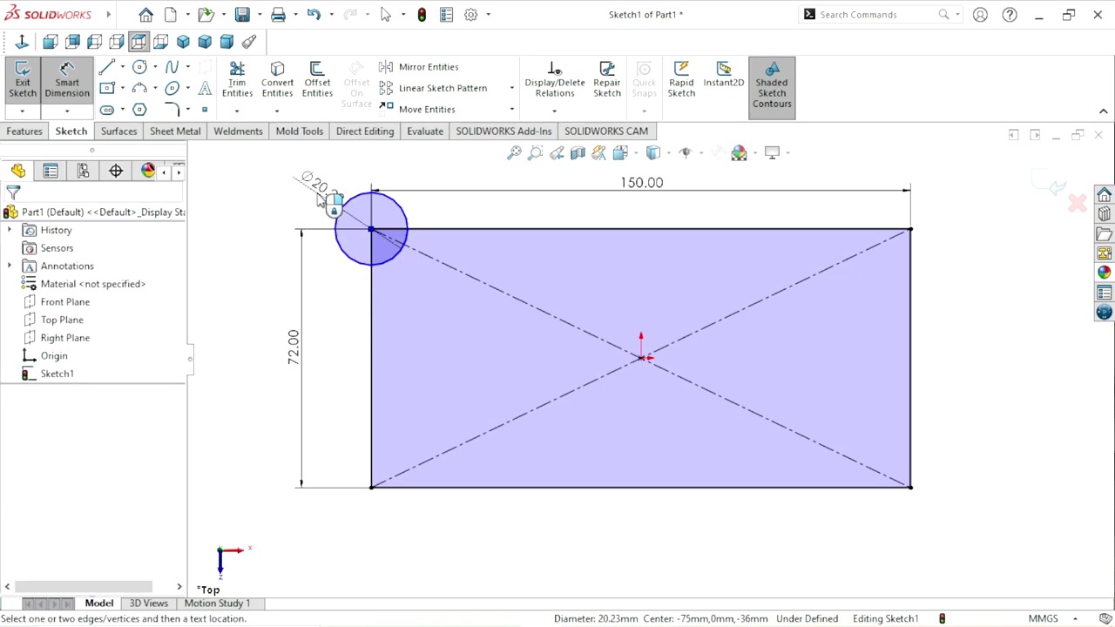
{"action": "left_click", "coordinate": [314, 195]}
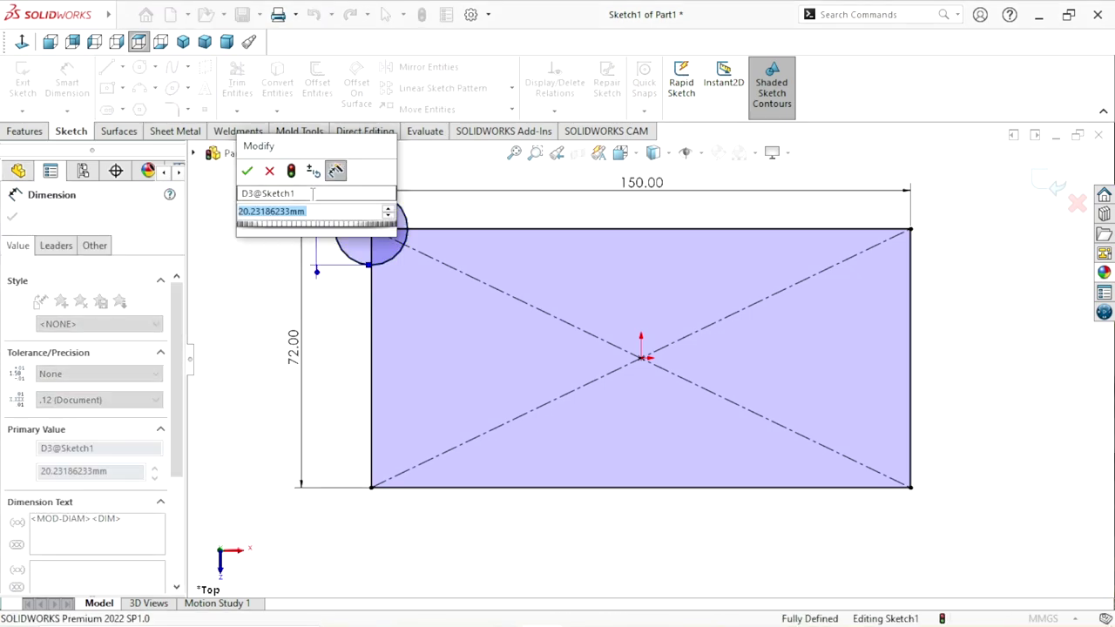
{"action": "type", "text": "12"}
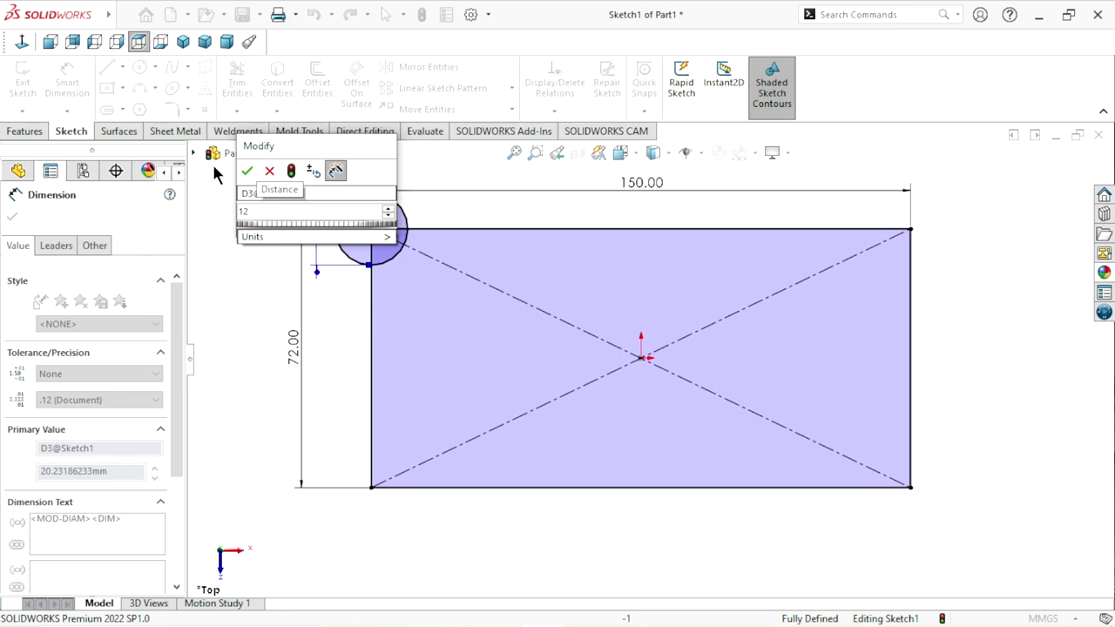
{"action": "left_click", "coordinate": [246, 172]}
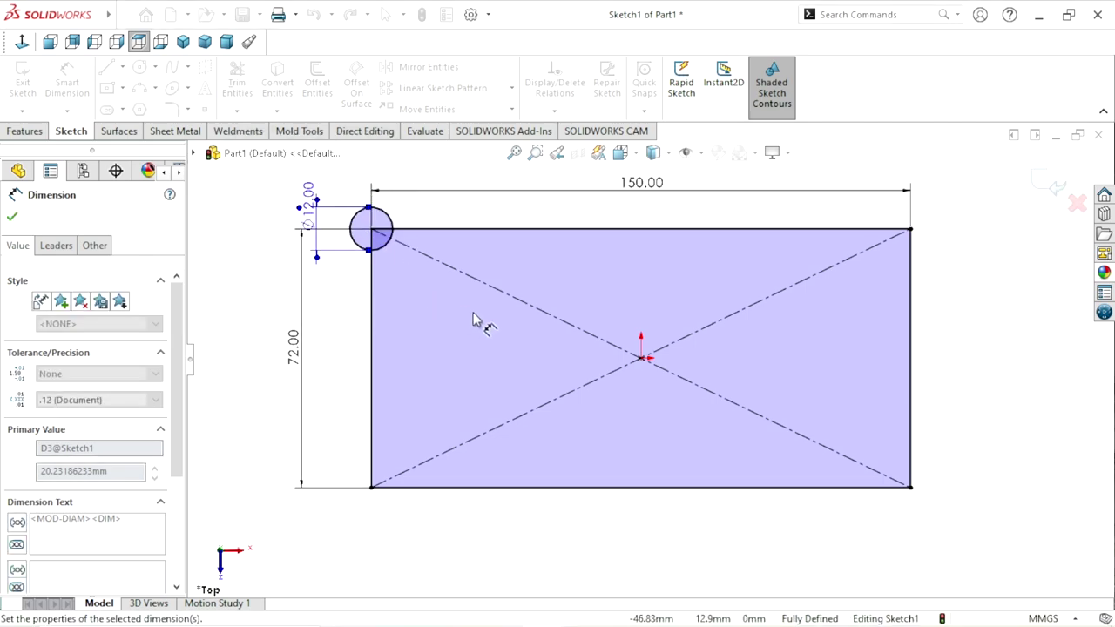
{"action": "scroll", "coordinate": [409, 218], "scroll_direction": "down", "scroll_amount": 1}
{"action": "left_click", "coordinate": [357, 192]}
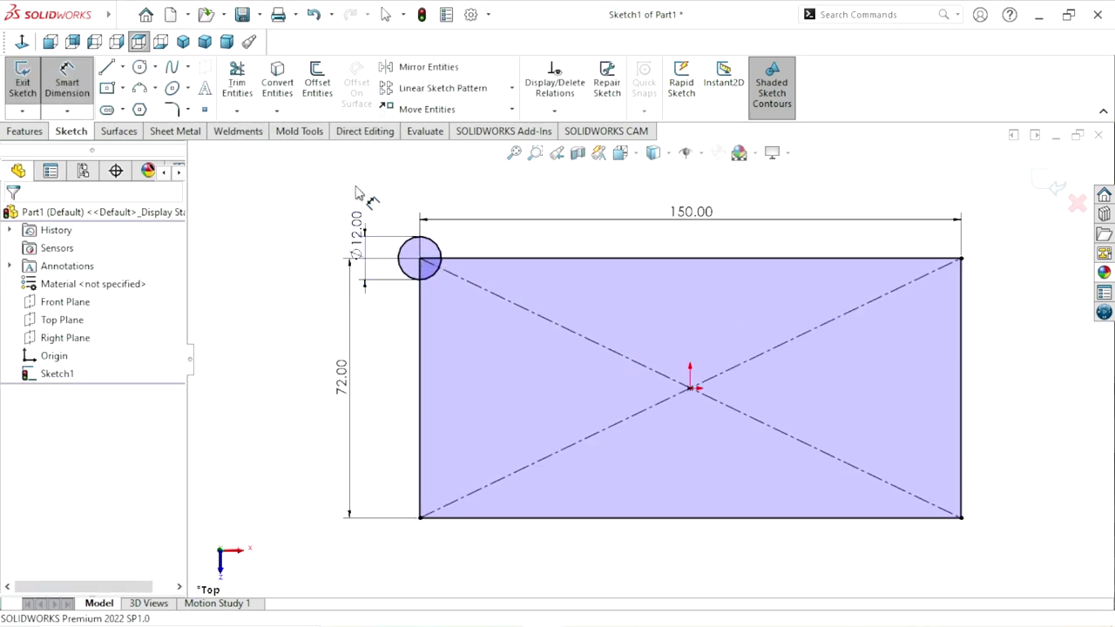
{"action": "left_click_drag", "start_coordinate": [373, 233], "coordinate": [363, 194]}
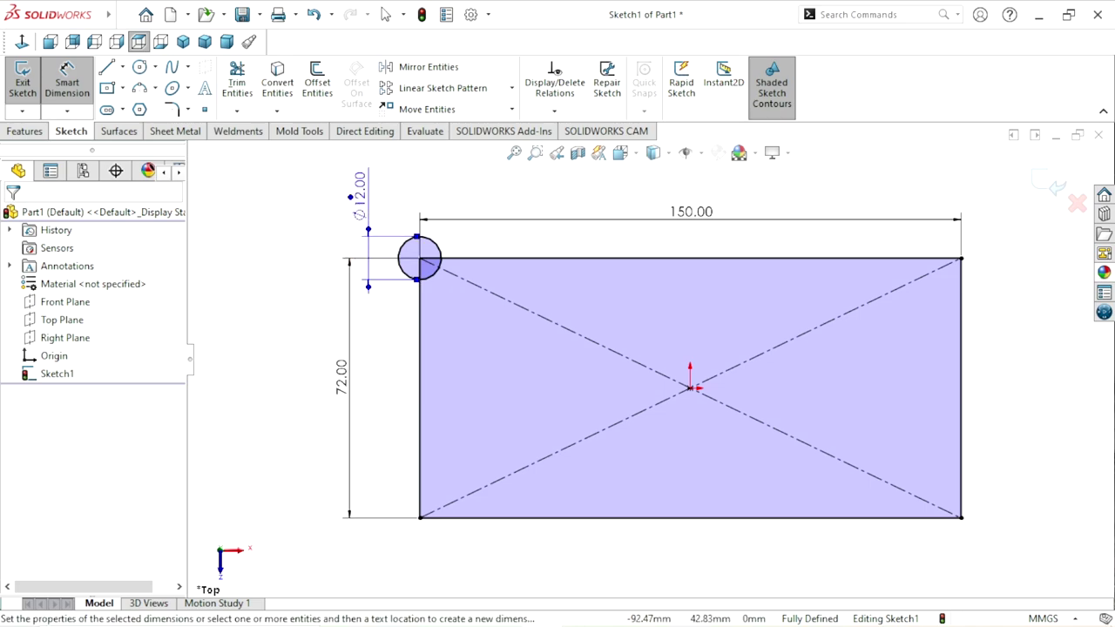
{"action": "left_click", "coordinate": [260, 250]}
{"action": "scroll", "coordinate": [697, 396], "scroll_direction": "up", "scroll_amount": 1}
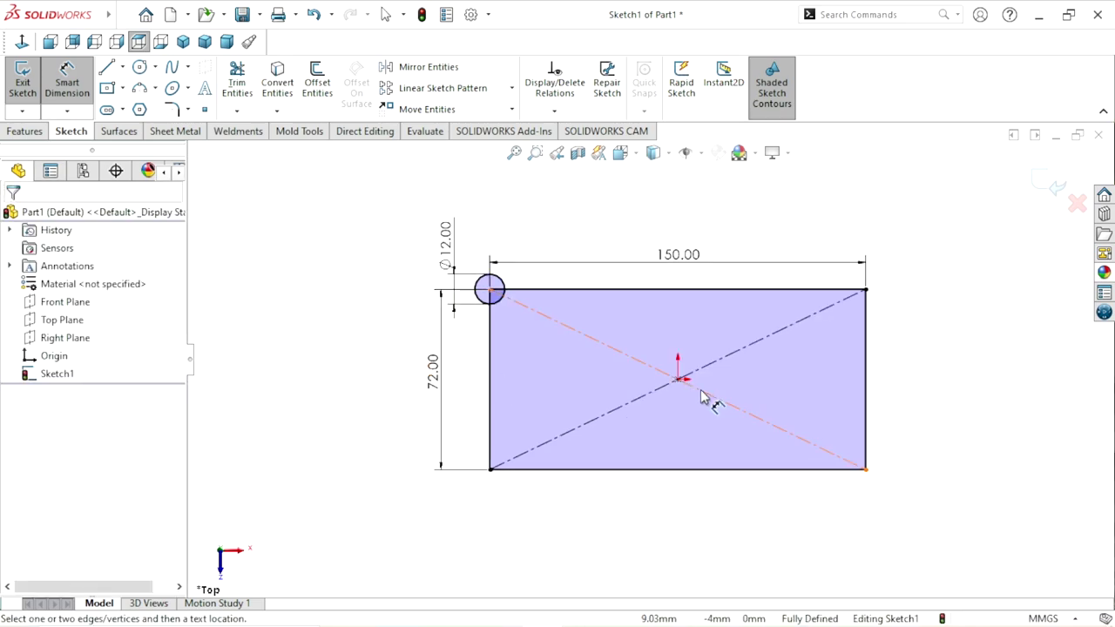
{"action": "scroll", "coordinate": [364, 277], "scroll_direction": "up", "scroll_amount": 1}
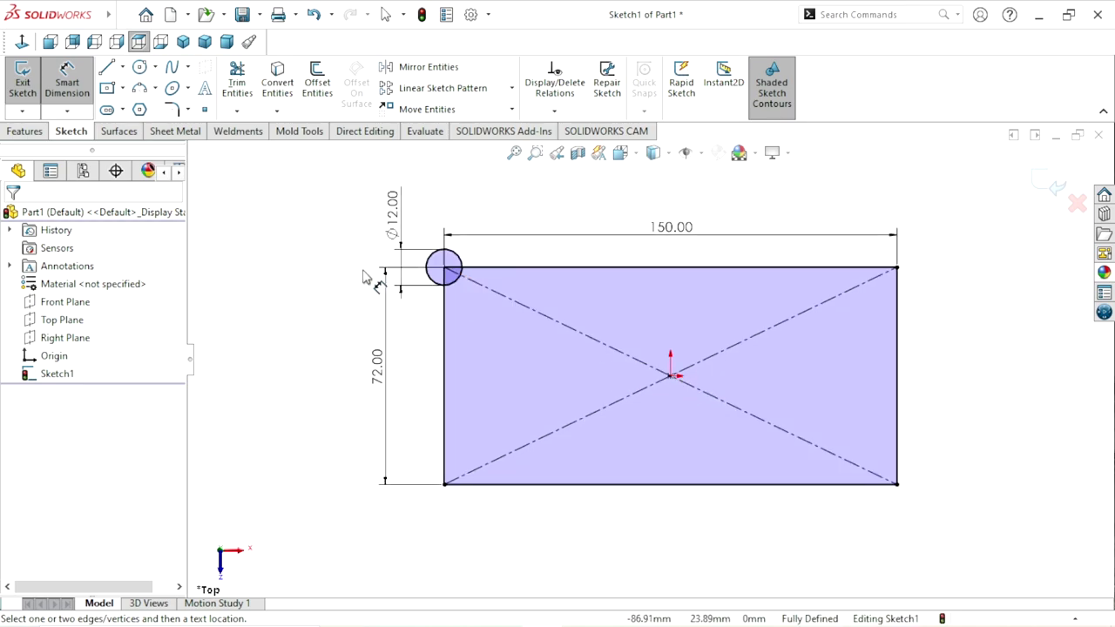
Step: Draw construction lines from the left-edge midpoint to the origin, then up to the top-edge midpoint
{"action": "left_click", "coordinate": [126, 69]}
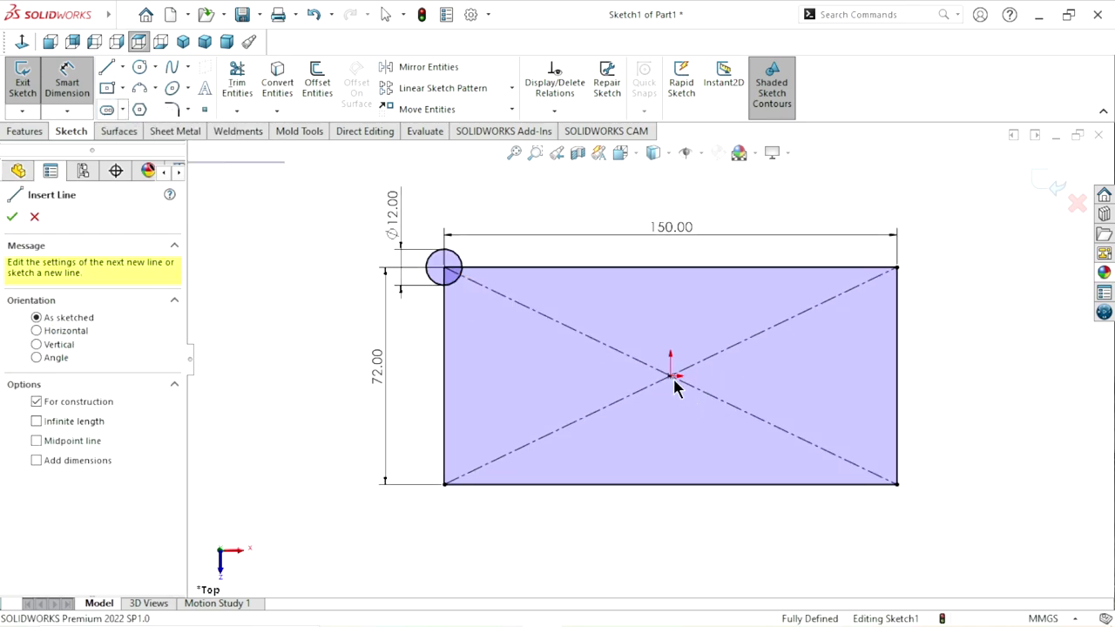
{"action": "left_click", "coordinate": [445, 376]}
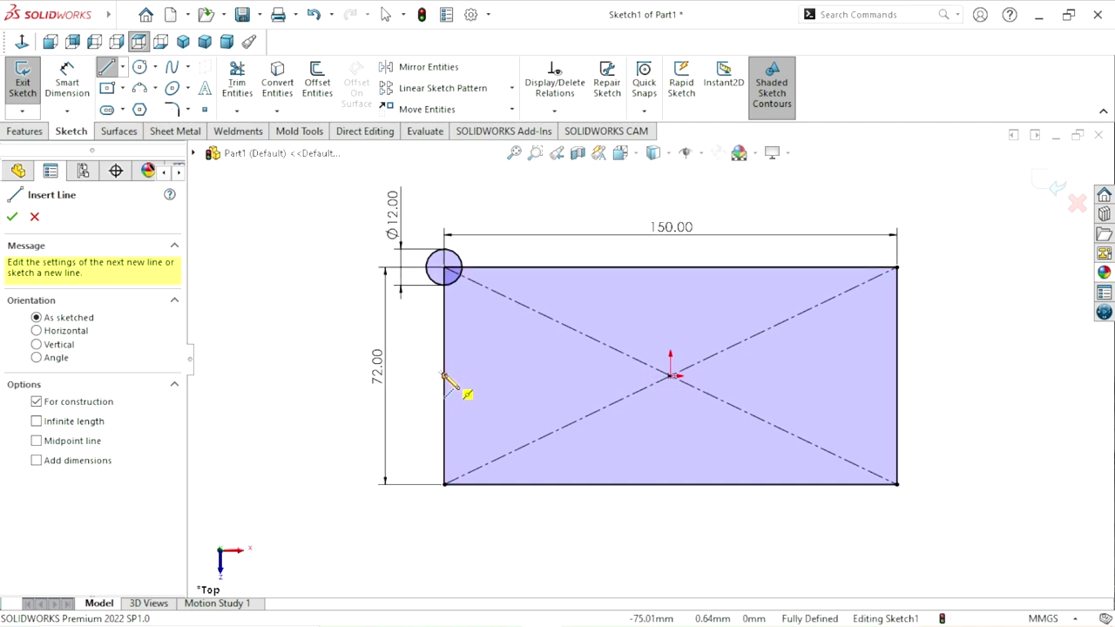
{"action": "left_click", "coordinate": [670, 375]}
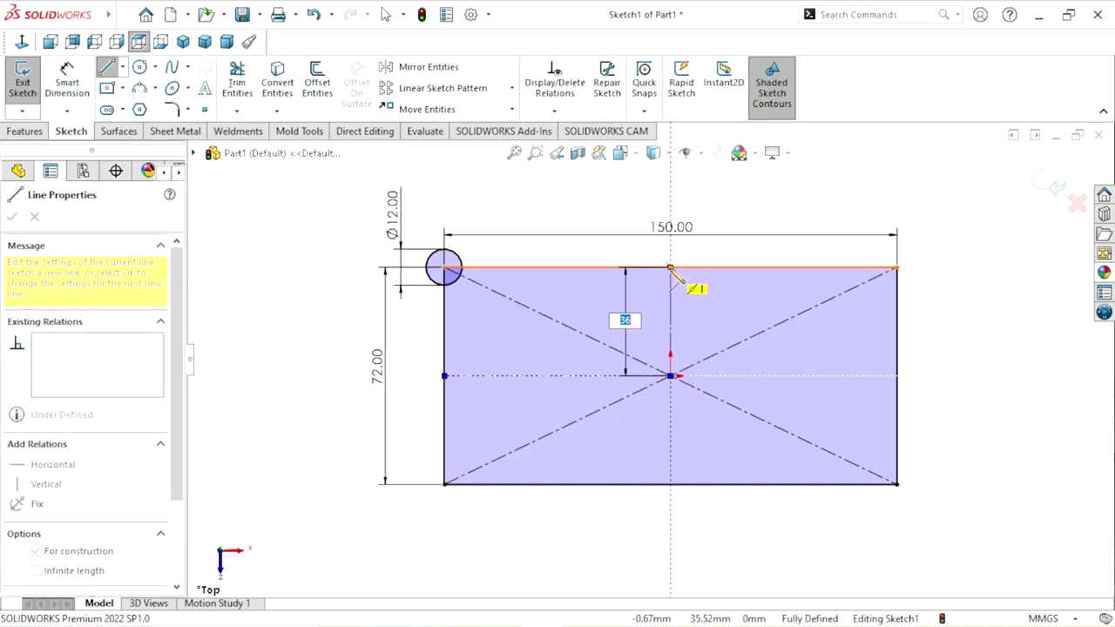
{"action": "left_click", "coordinate": [670, 267]}
{"action": "right_click", "coordinate": [792, 212]}
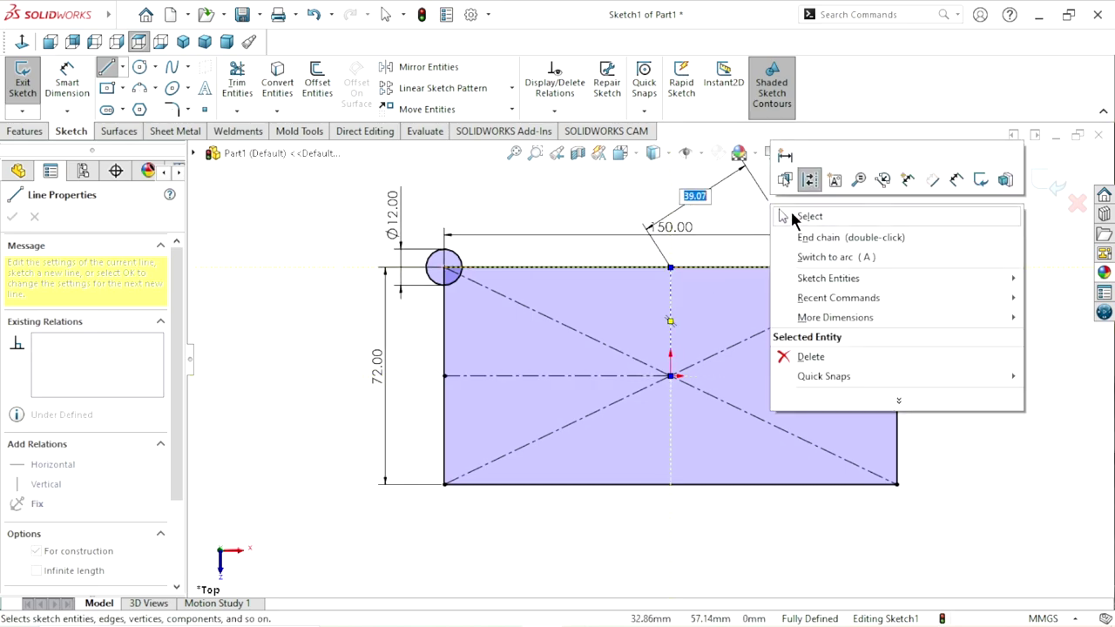
{"action": "key", "text": "Escape"}
{"action": "key", "text": "Escape"}
{"action": "key", "text": "Escape"}
{"action": "key", "text": "Escape"}
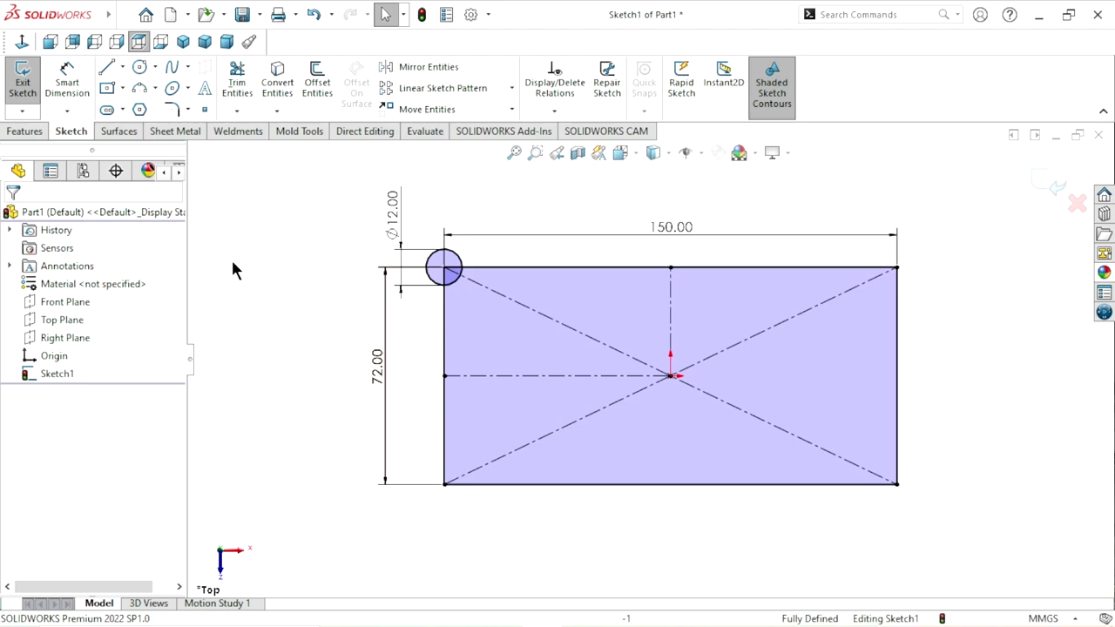
Step: Mirror the top-left Ø12 circle about the vertical centreline to the top-right corner
{"action": "left_click", "coordinate": [446, 73]}
{"action": "left_click", "coordinate": [460, 263]}
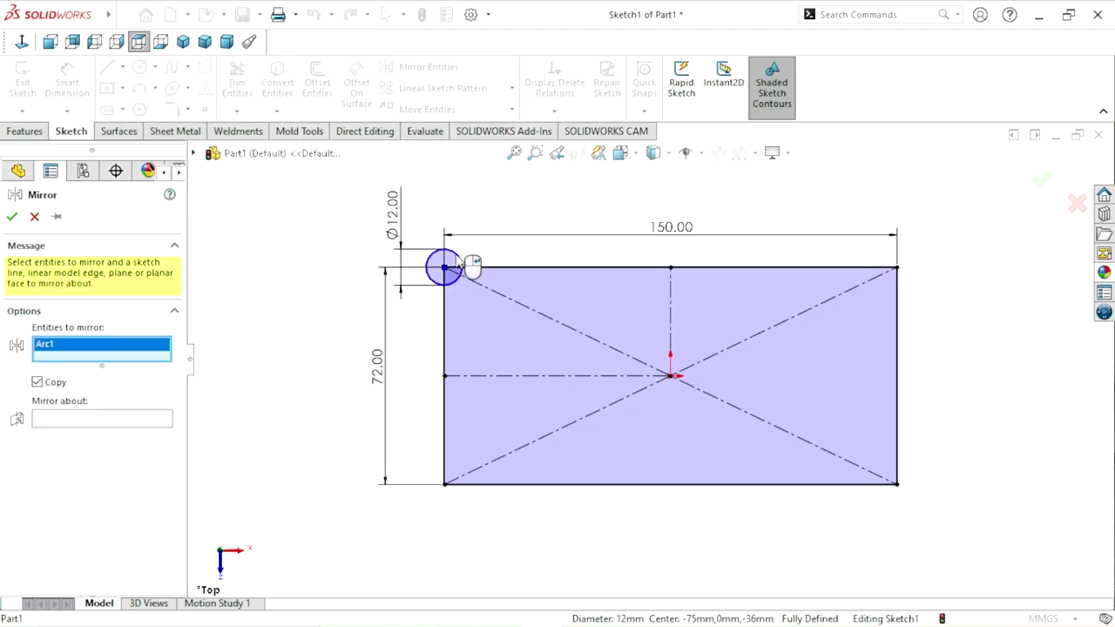
{"action": "left_click", "coordinate": [62, 421]}
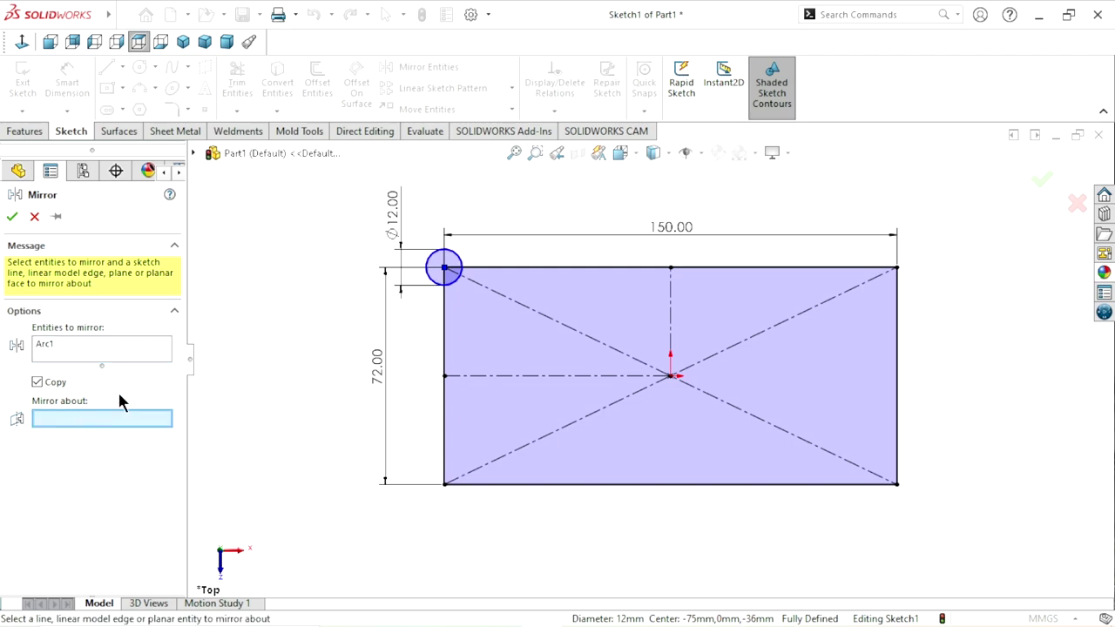
{"action": "left_click", "coordinate": [671, 301]}
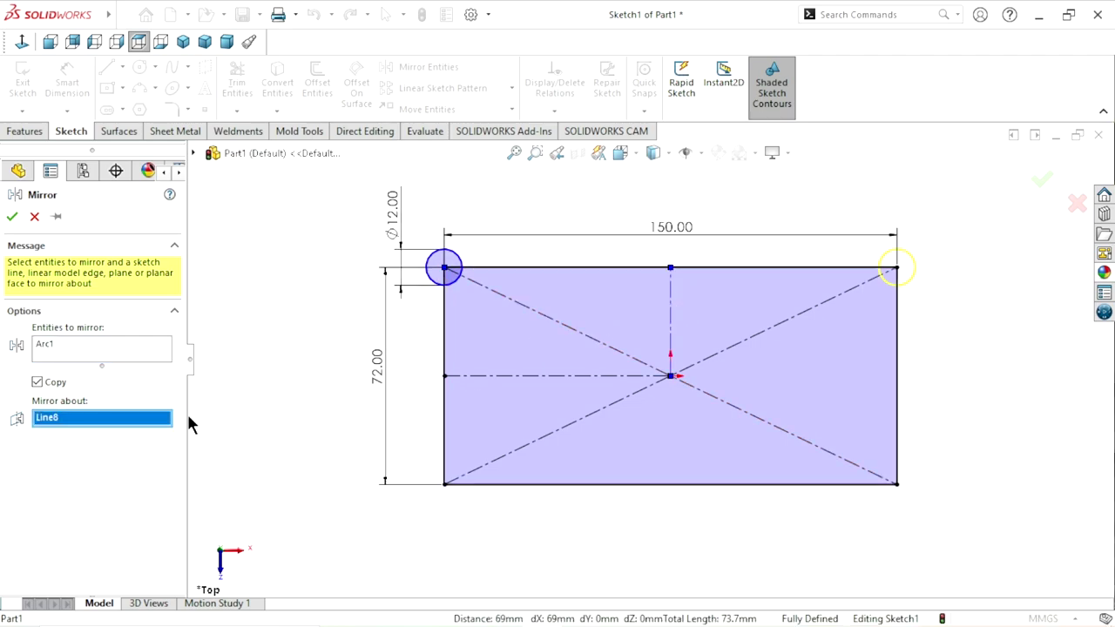
{"action": "left_click", "coordinate": [12, 218]}
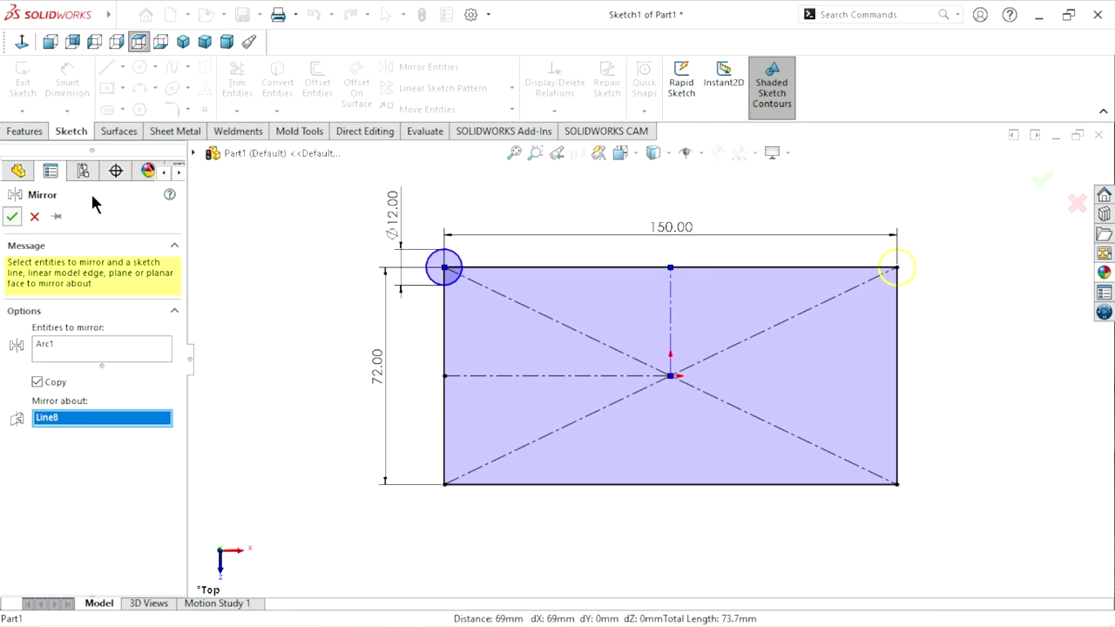
Step: Mirror both top circles about the horizontal centreline to the bottom corners
{"action": "left_click", "coordinate": [487, 74]}
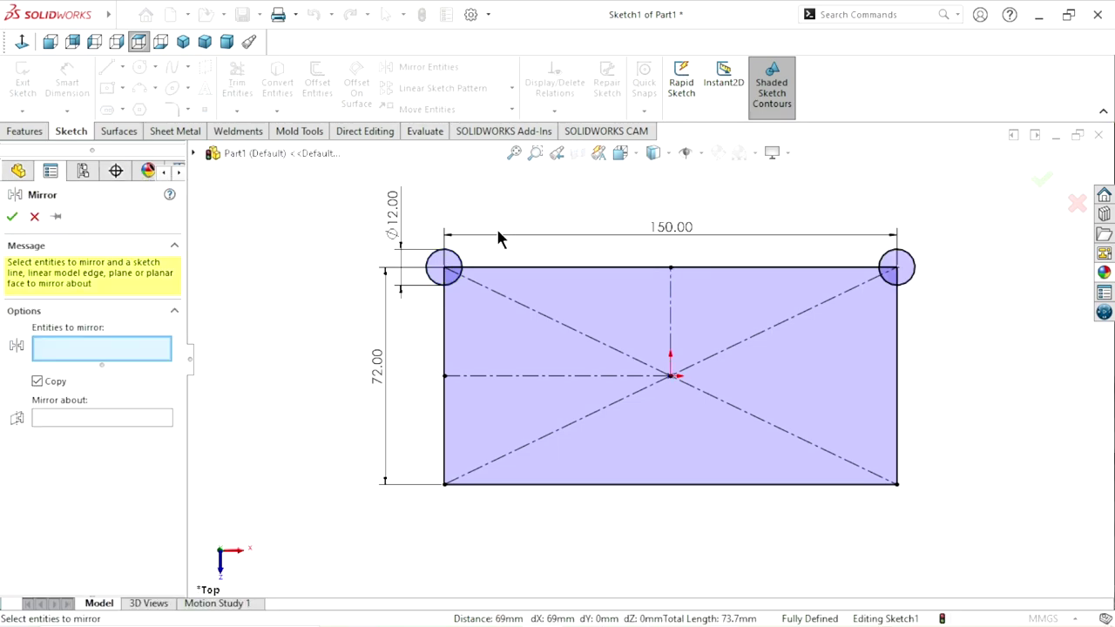
{"action": "left_click", "coordinate": [435, 261]}
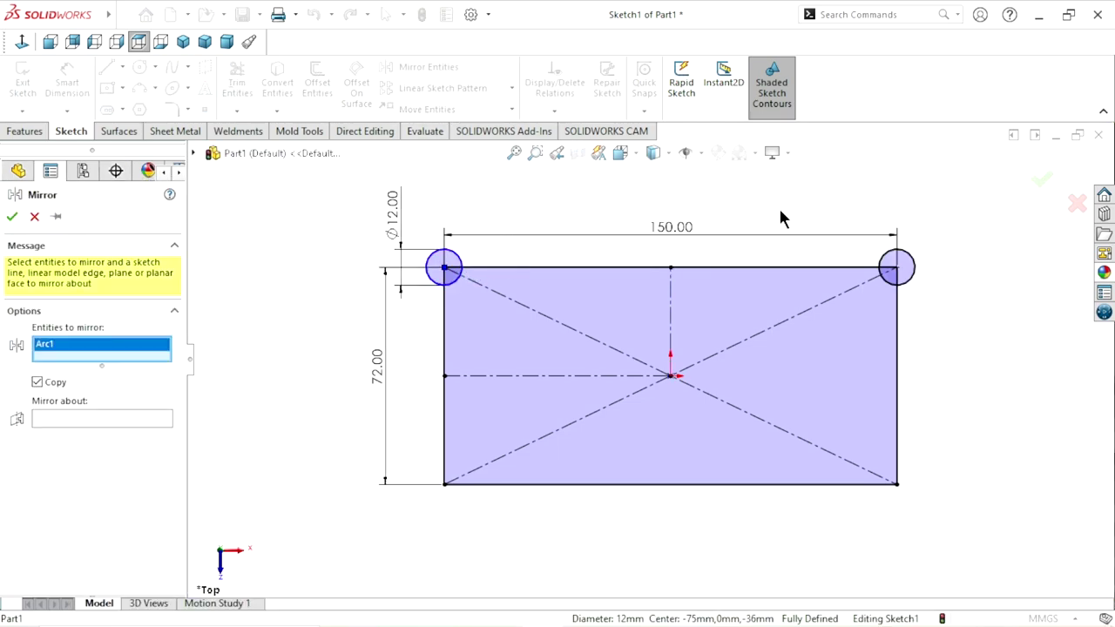
{"action": "left_click", "coordinate": [898, 255]}
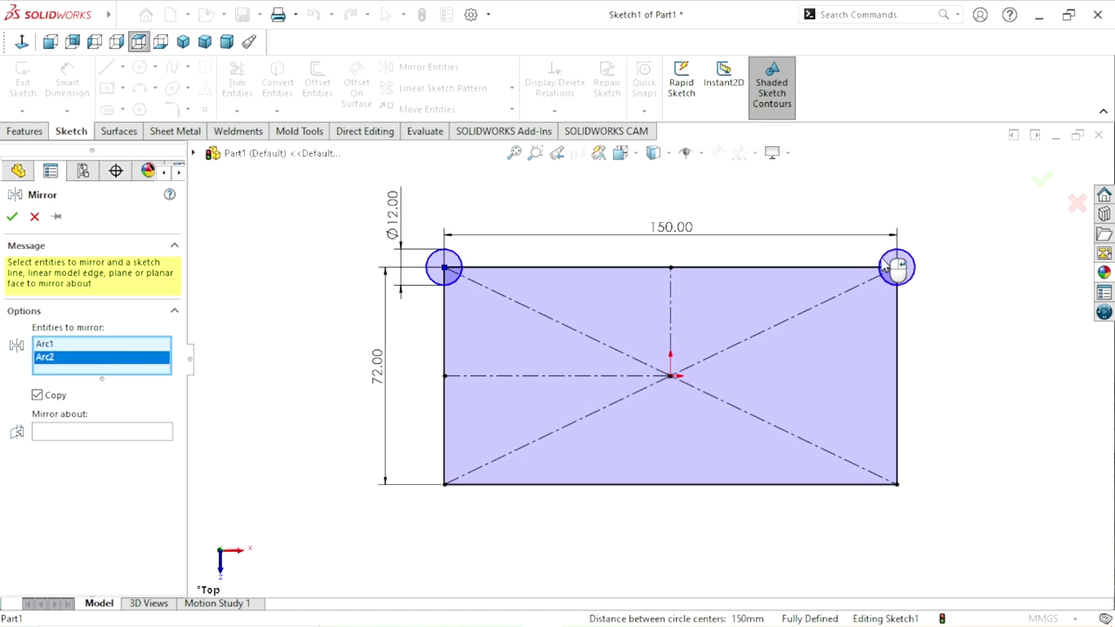
{"action": "left_click", "coordinate": [38, 434]}
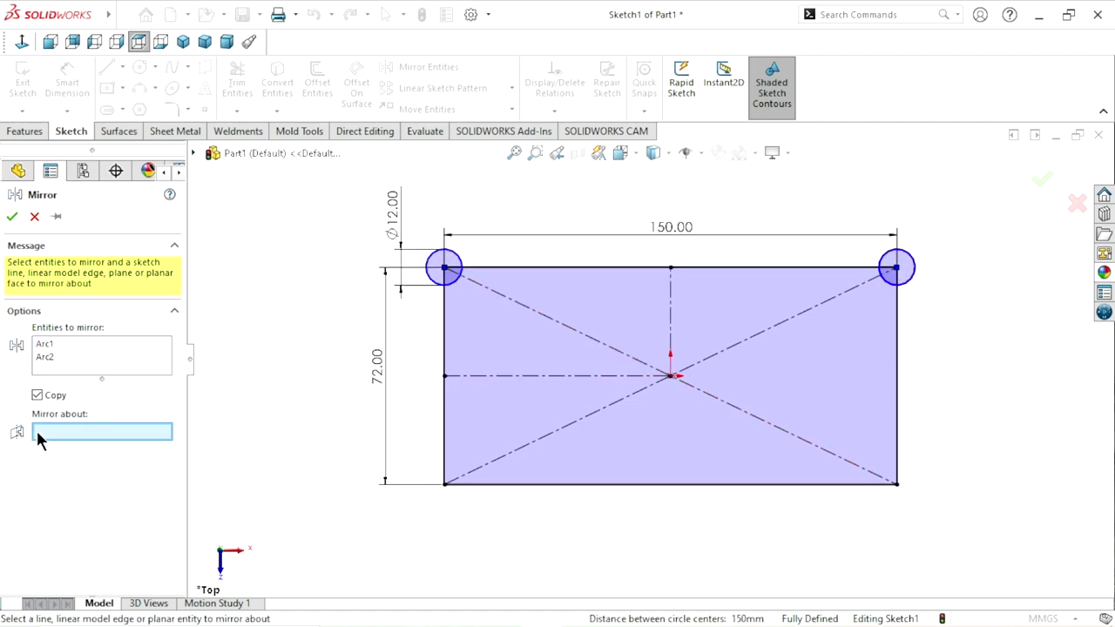
{"action": "left_click", "coordinate": [510, 376]}
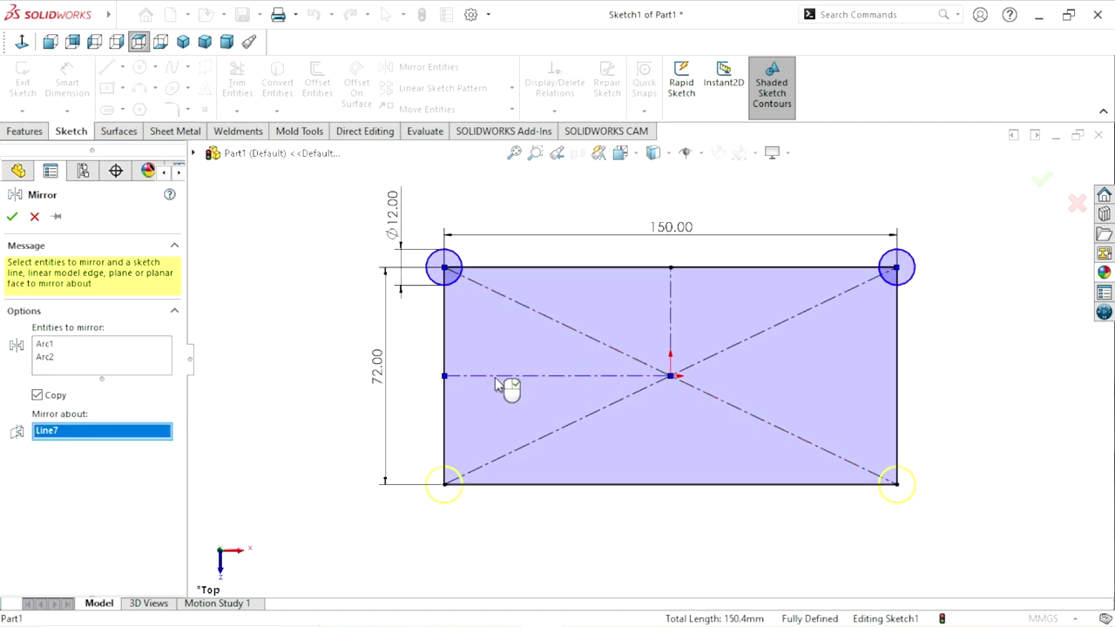
{"action": "left_click", "coordinate": [14, 218]}
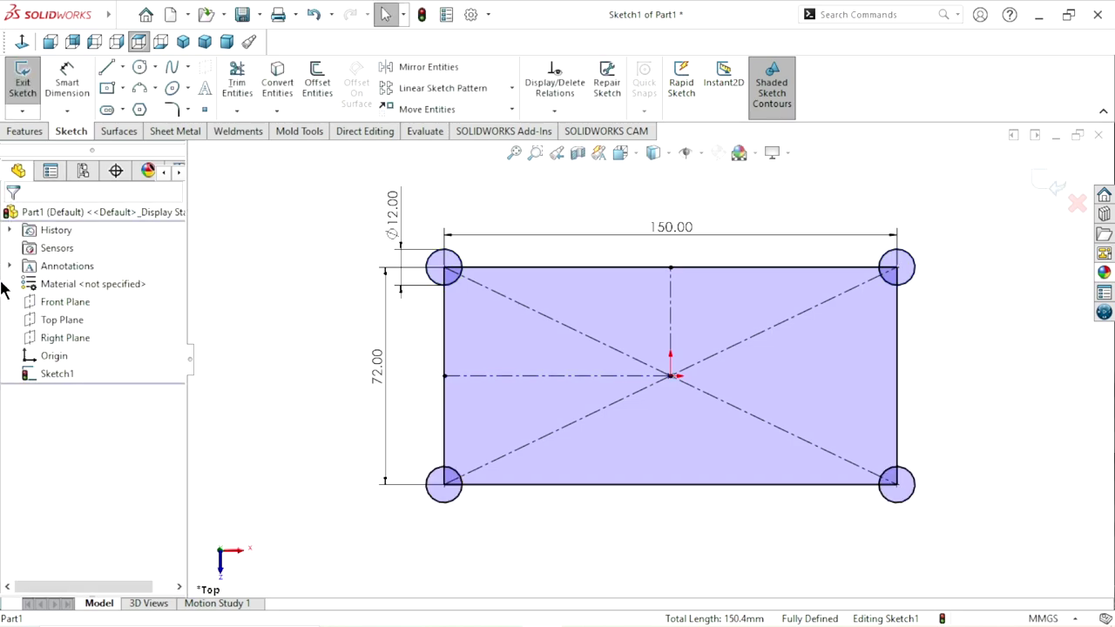
Step: Draw a vertical line from the top-left corner circle down to the bottom-left corner circle
{"action": "scroll", "coordinate": [751, 403], "scroll_direction": "up", "scroll_amount": 1}
{"action": "scroll", "coordinate": [705, 373], "scroll_direction": "down", "scroll_amount": 1}
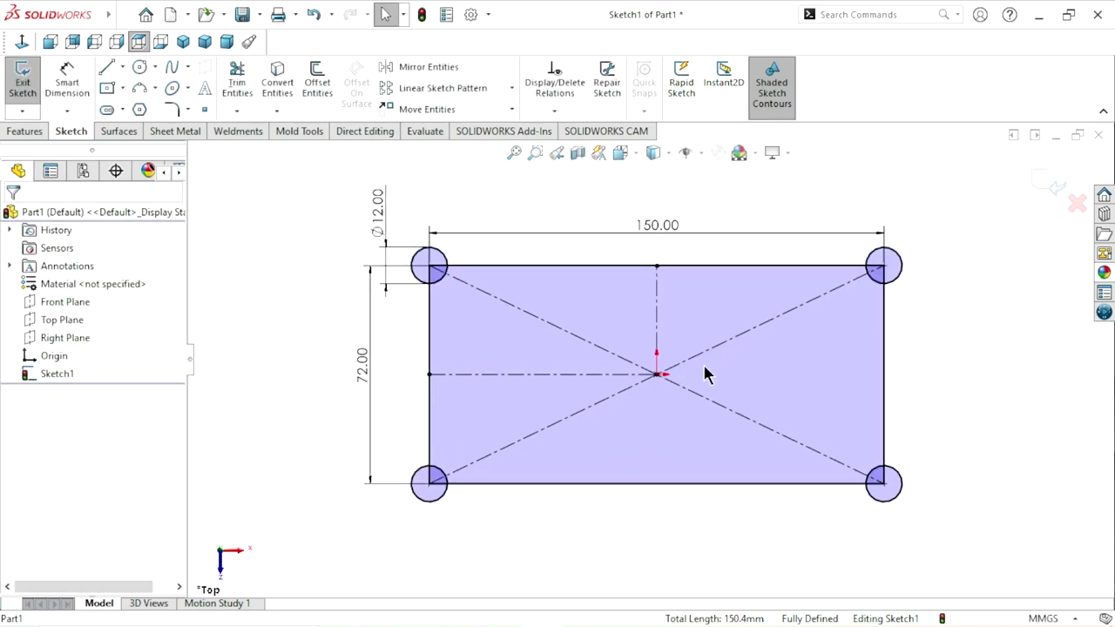
{"action": "left_click", "coordinate": [107, 68]}
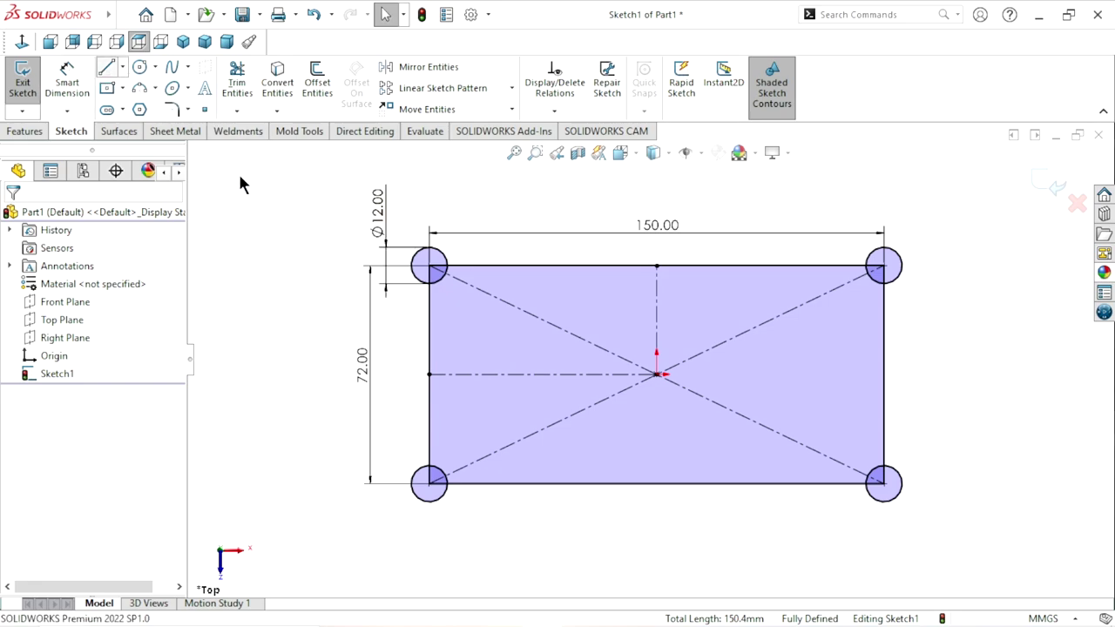
{"action": "left_click", "coordinate": [411, 266]}
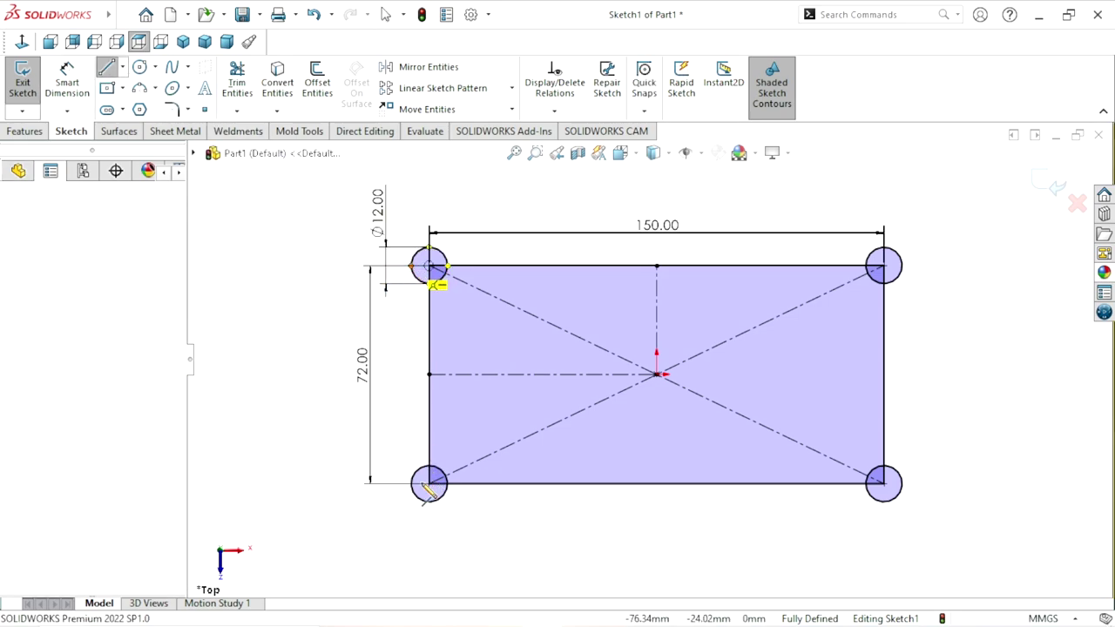
{"action": "left_click", "coordinate": [411, 485]}
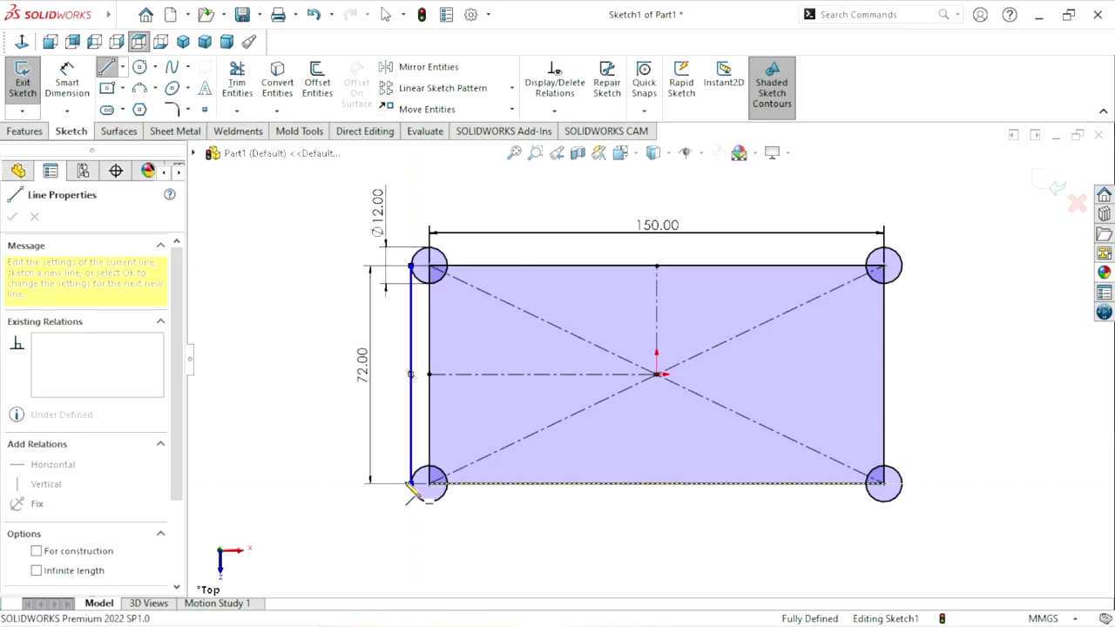
{"action": "right_click", "coordinate": [309, 418]}
{"action": "left_click", "coordinate": [316, 401]}
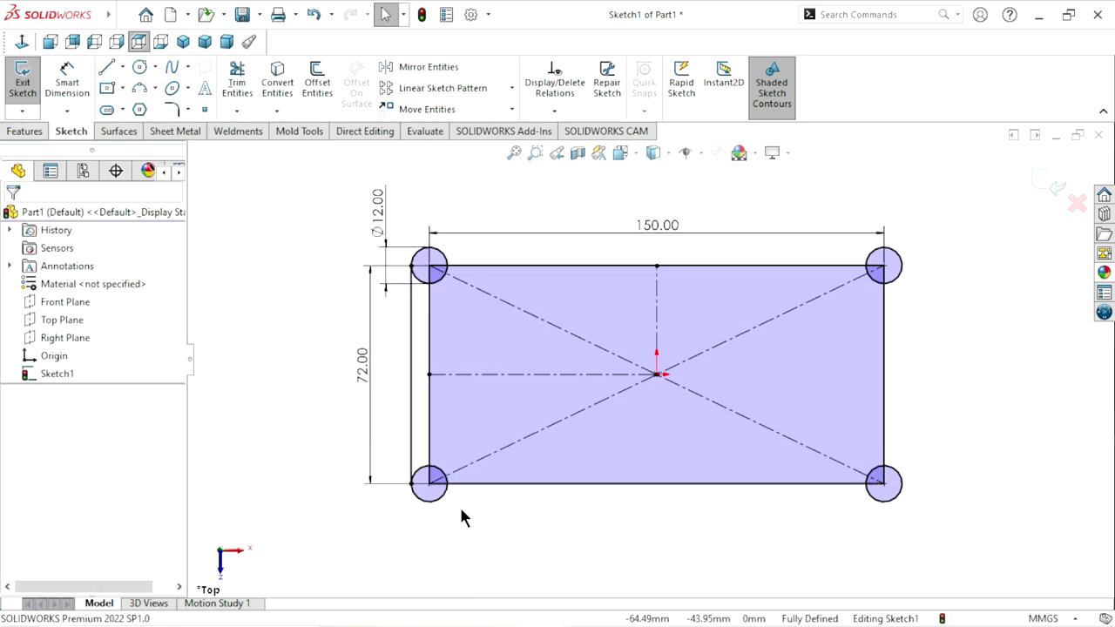
{"action": "scroll", "coordinate": [634, 401], "scroll_direction": "down", "scroll_amount": 1}
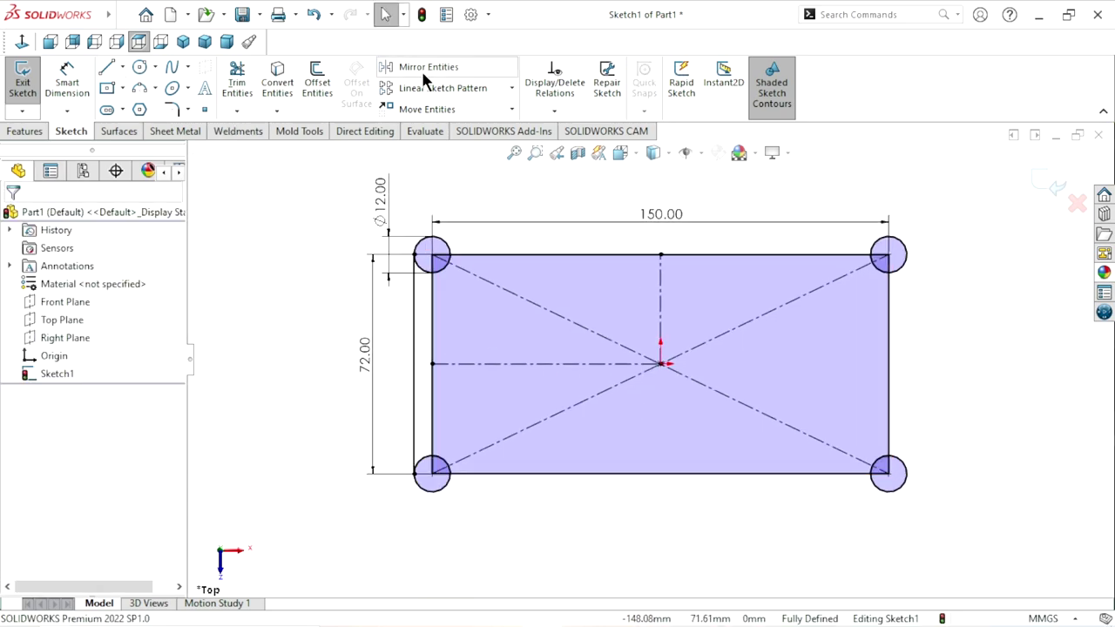
{"action": "scroll", "coordinate": [655, 438], "scroll_direction": "up", "scroll_amount": 1}
{"action": "scroll", "coordinate": [685, 381], "scroll_direction": "down", "scroll_amount": 1}
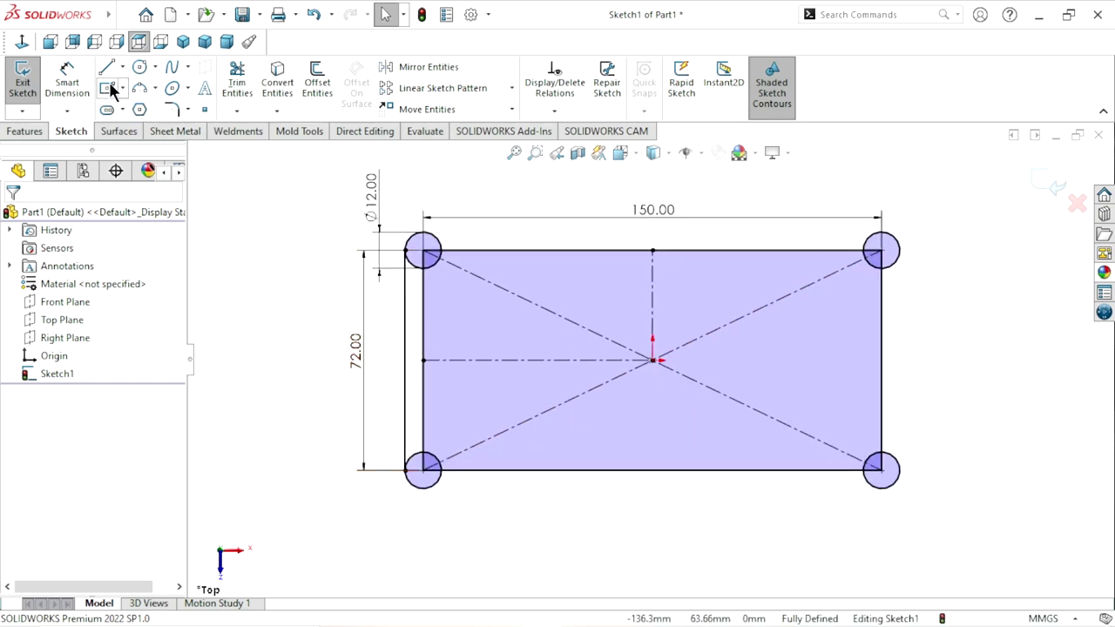
Step: Draw a center rectangle from the origin to a corner inside the plate
{"action": "key", "text": "r"}
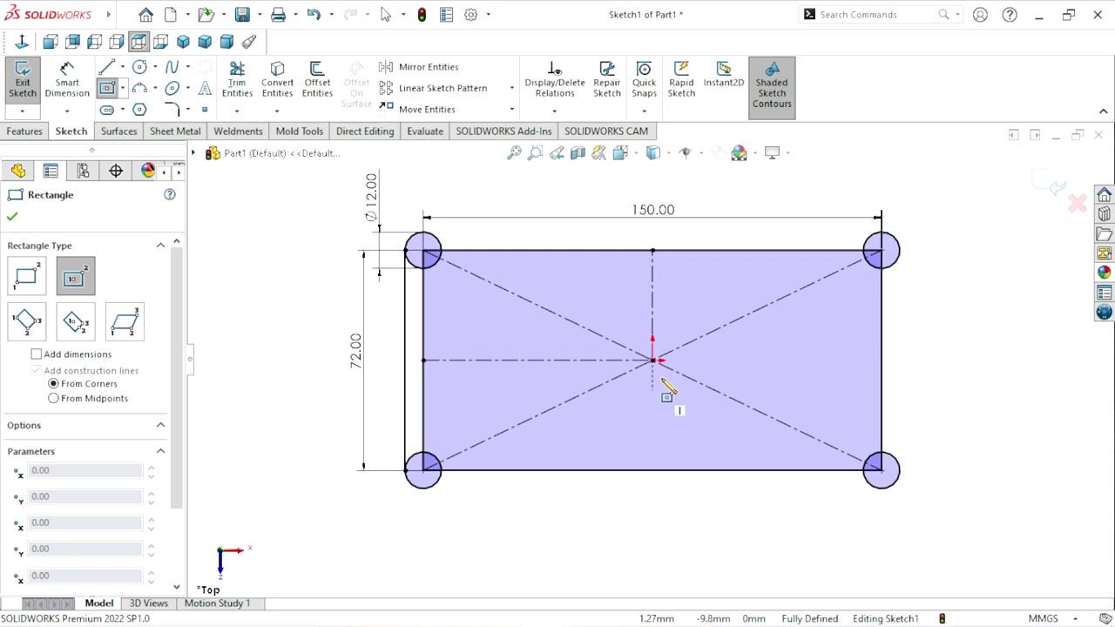
{"action": "left_click", "coordinate": [652, 360]}
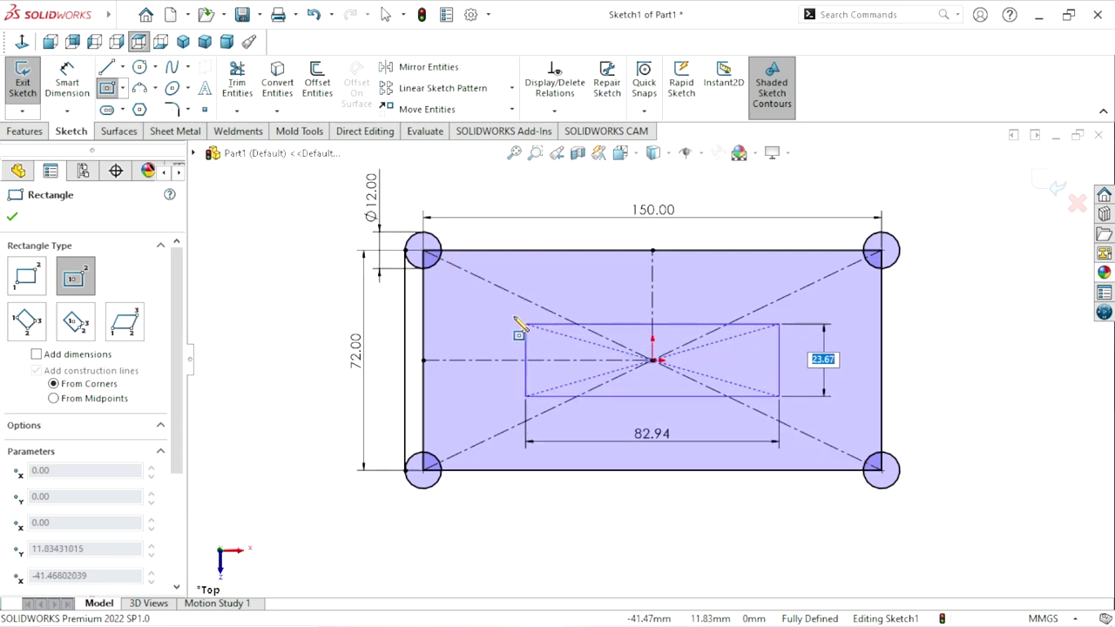
{"action": "left_click", "coordinate": [481, 289]}
{"action": "right_click", "coordinate": [299, 293]}
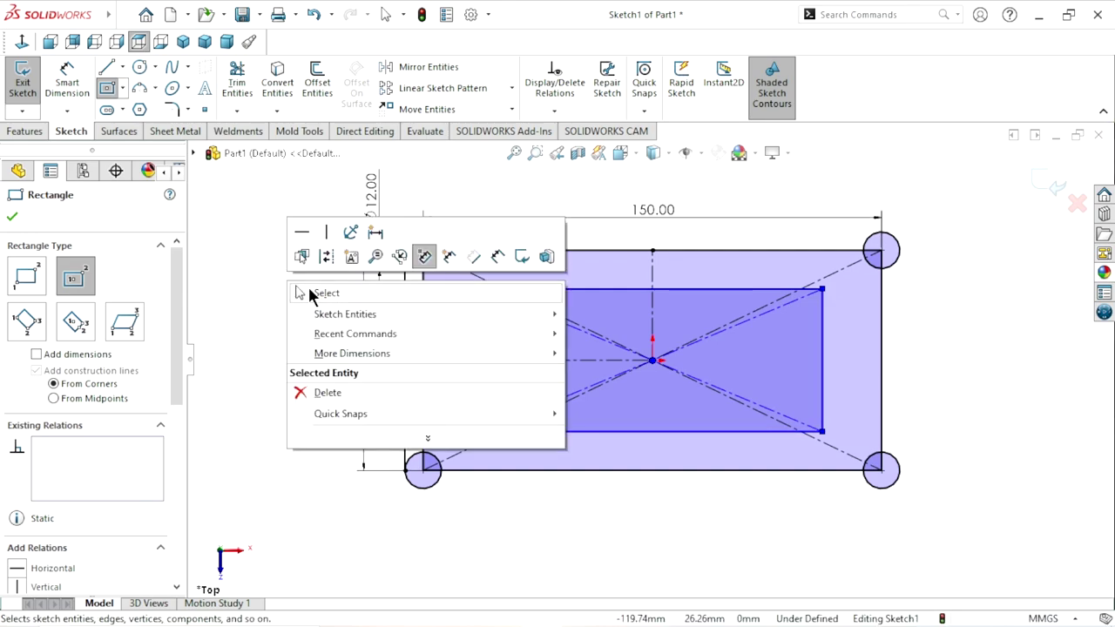
{"action": "left_click", "coordinate": [305, 294]}
Step: Dimension the inner rectangle's right edge to 36 mm
{"action": "left_click", "coordinate": [64, 76]}
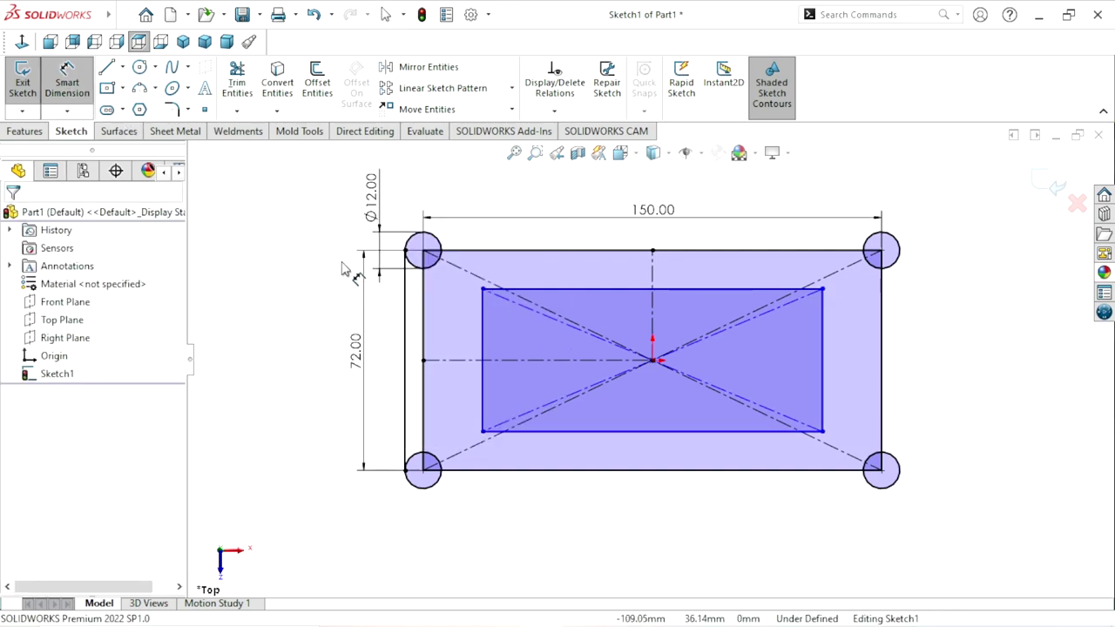
{"action": "left_click", "coordinate": [822, 383]}
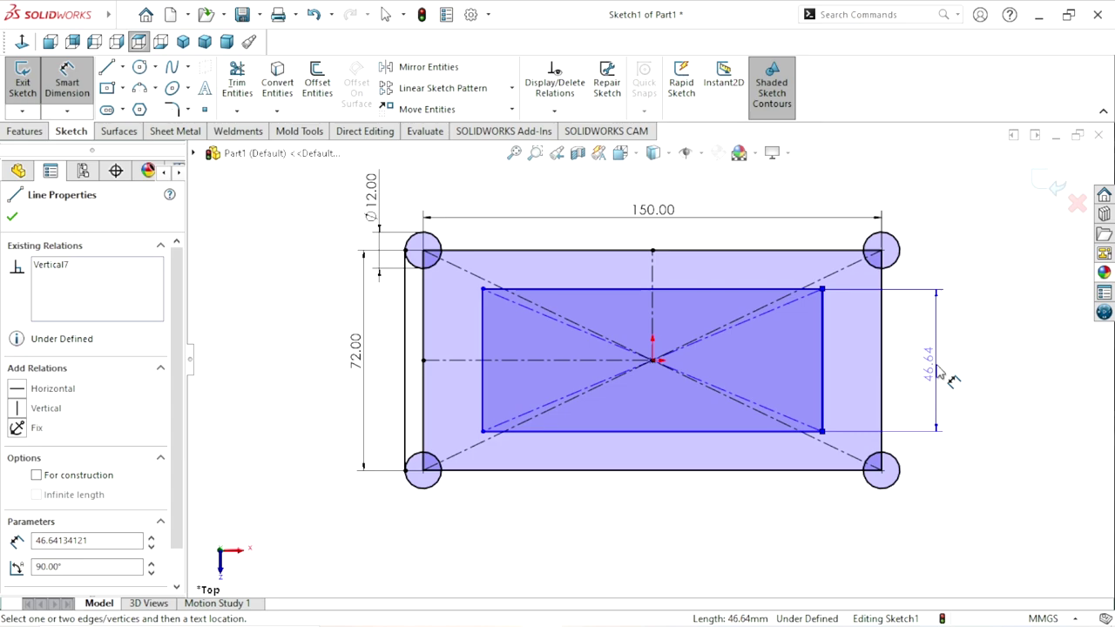
{"action": "left_click", "coordinate": [939, 369]}
{"action": "type", "text": "36"}
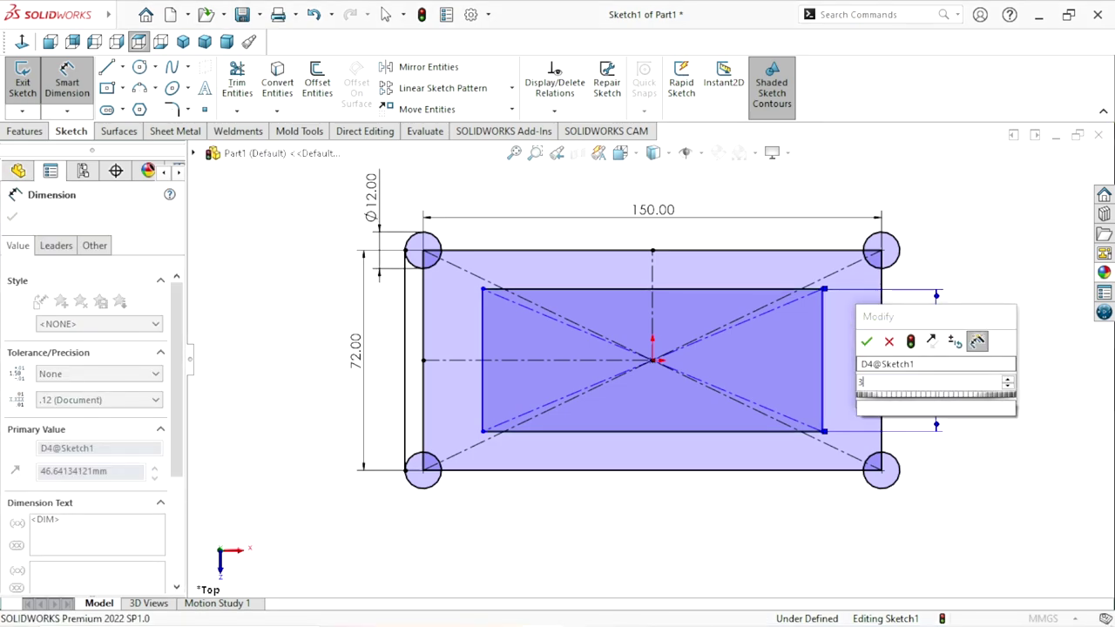
{"action": "left_click", "coordinate": [867, 341]}
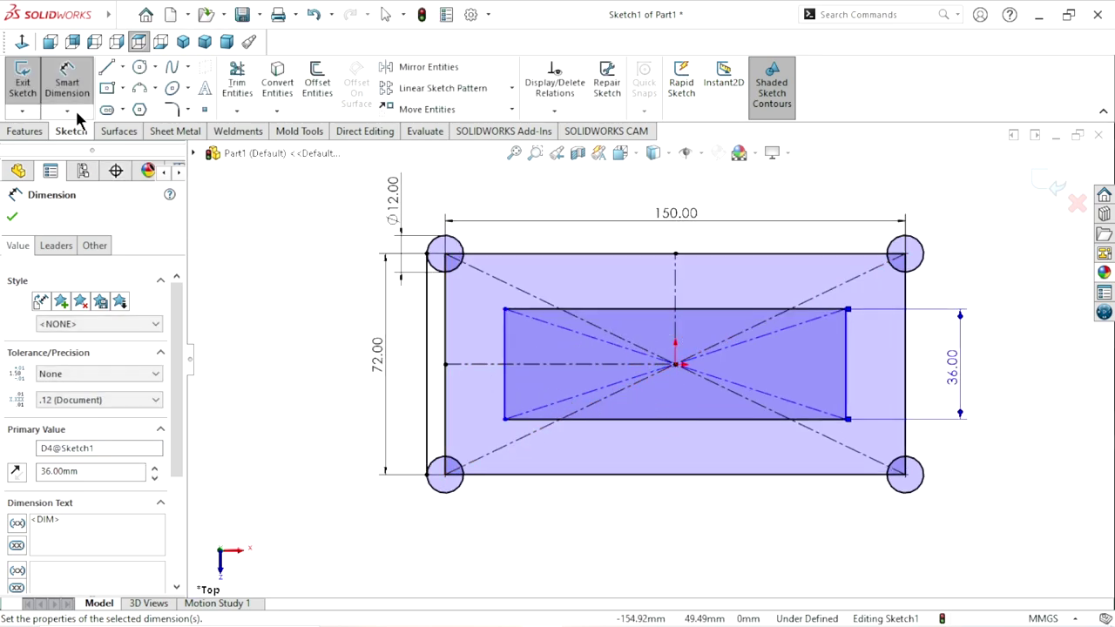
{"action": "left_click", "coordinate": [107, 68]}
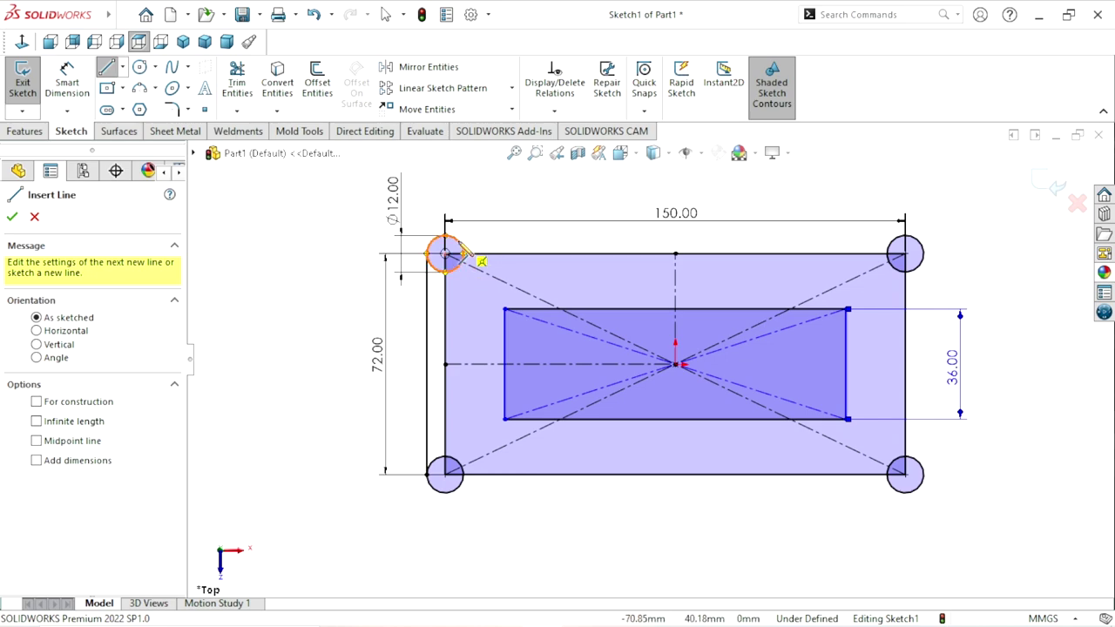
Step: Draw a line from the top-left circle to the inner rectangle's corner and make it tangent to the circle
{"action": "left_click", "coordinate": [446, 254]}
{"action": "left_click", "coordinate": [498, 305]}
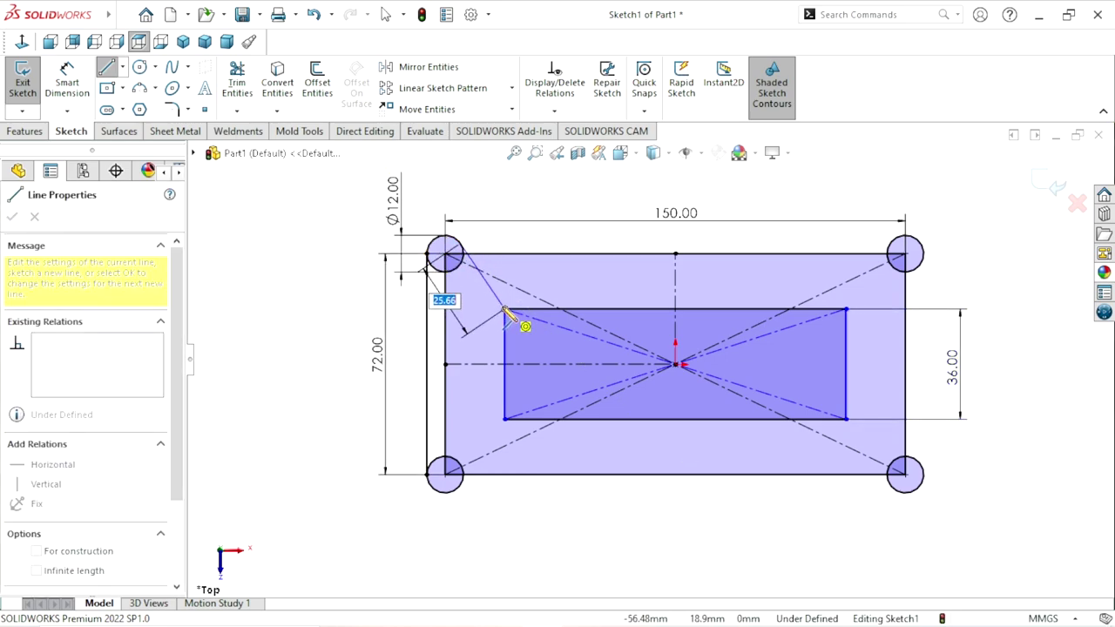
{"action": "left_click", "coordinate": [505, 310]}
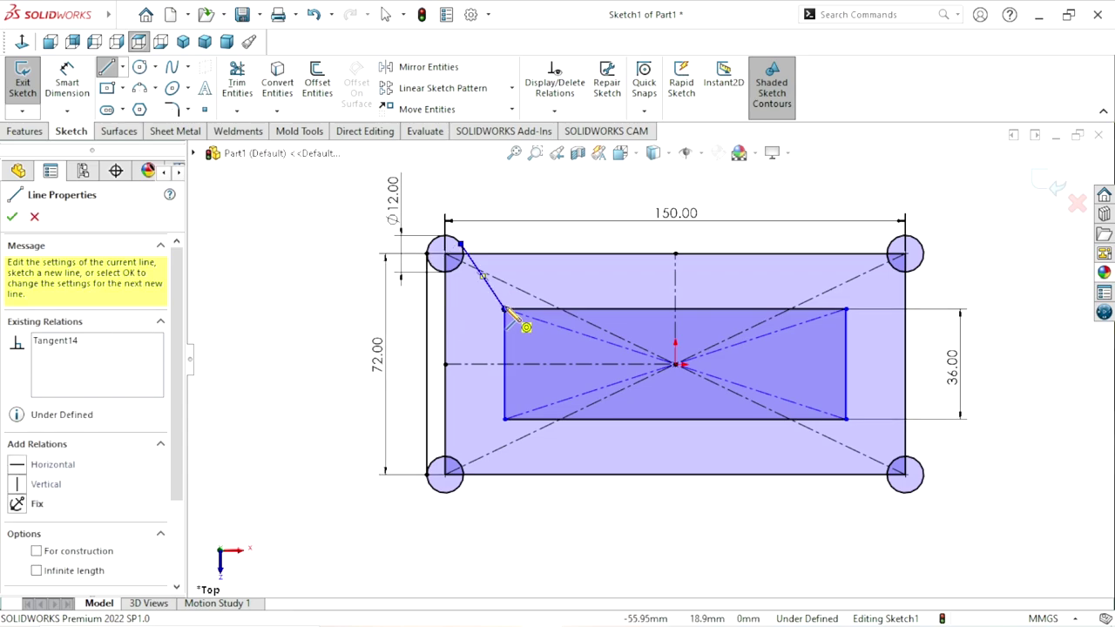
{"action": "right_click", "coordinate": [530, 219]}
{"action": "left_click", "coordinate": [531, 220]}
{"action": "scroll", "coordinate": [535, 335], "scroll_direction": "down", "scroll_amount": 2}
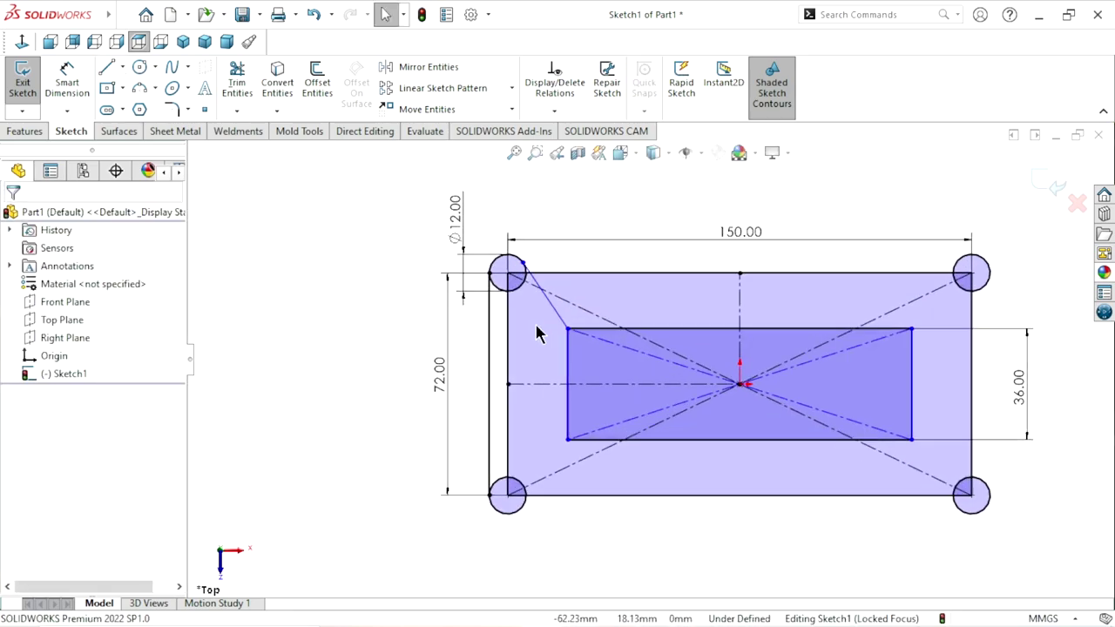
{"action": "scroll", "coordinate": [558, 288], "scroll_direction": "down", "scroll_amount": 3}
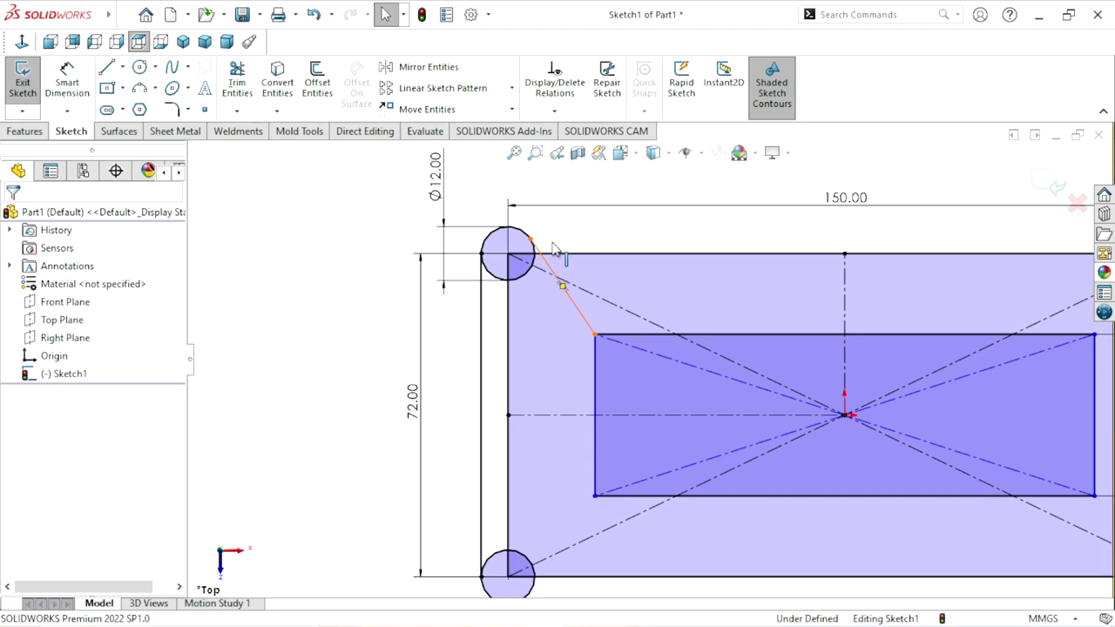
{"action": "left_click", "coordinate": [535, 245]}
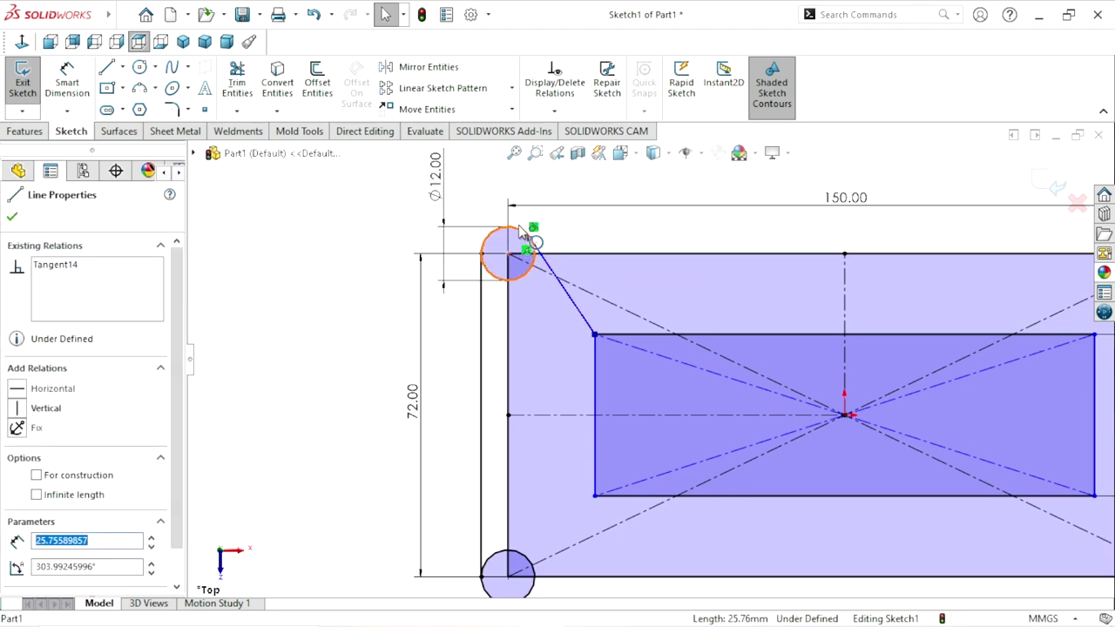
{"action": "left_click", "coordinate": [523, 237], "text": "ctrl"}
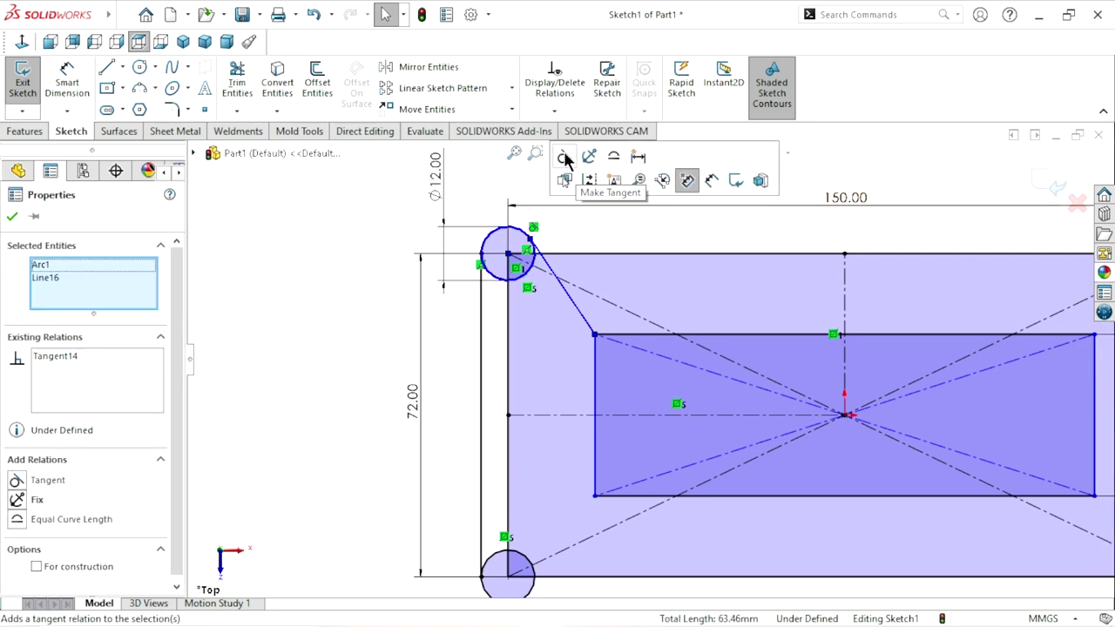
{"action": "left_click", "coordinate": [564, 158]}
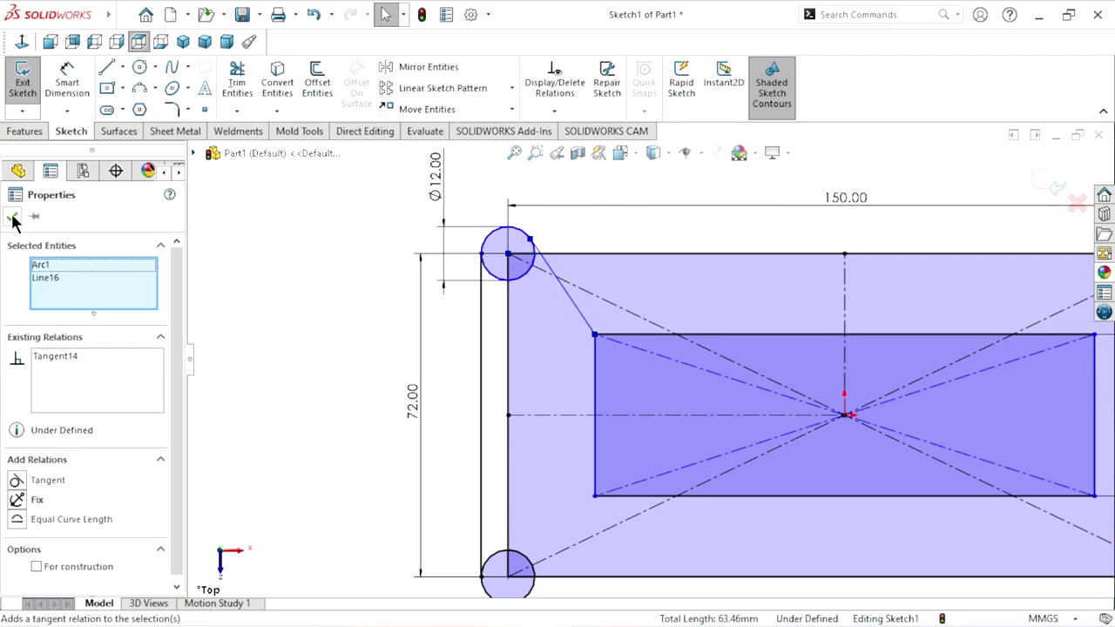
Step: Dimension the angle between the left vertical line and the tangent line to 36°
{"action": "left_click", "coordinate": [67, 85]}
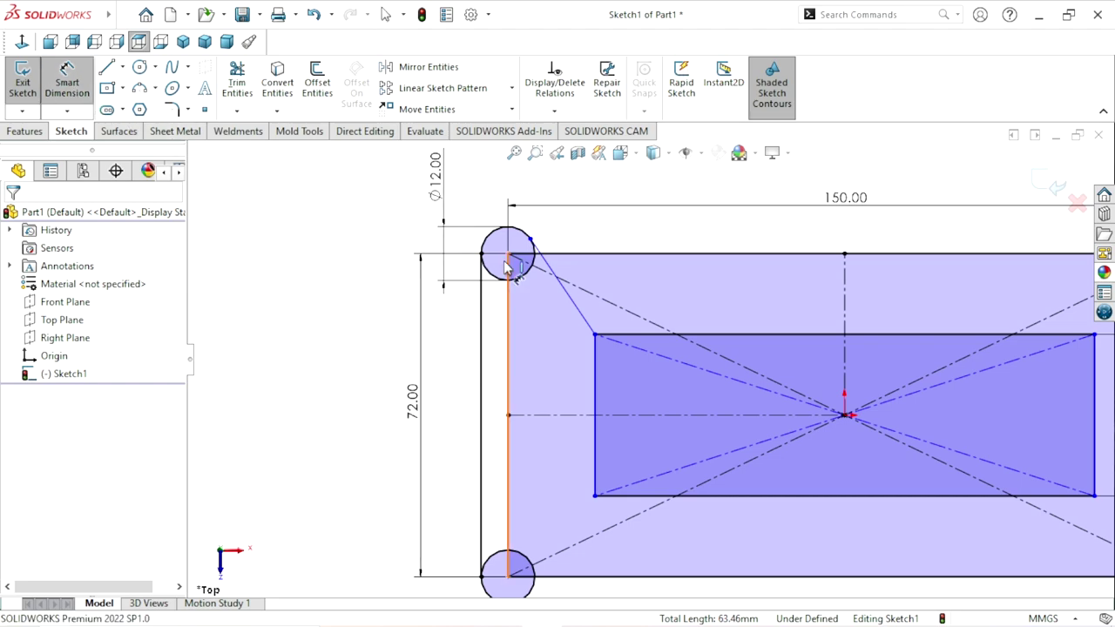
{"action": "left_click", "coordinate": [482, 349]}
{"action": "left_click", "coordinate": [575, 309]}
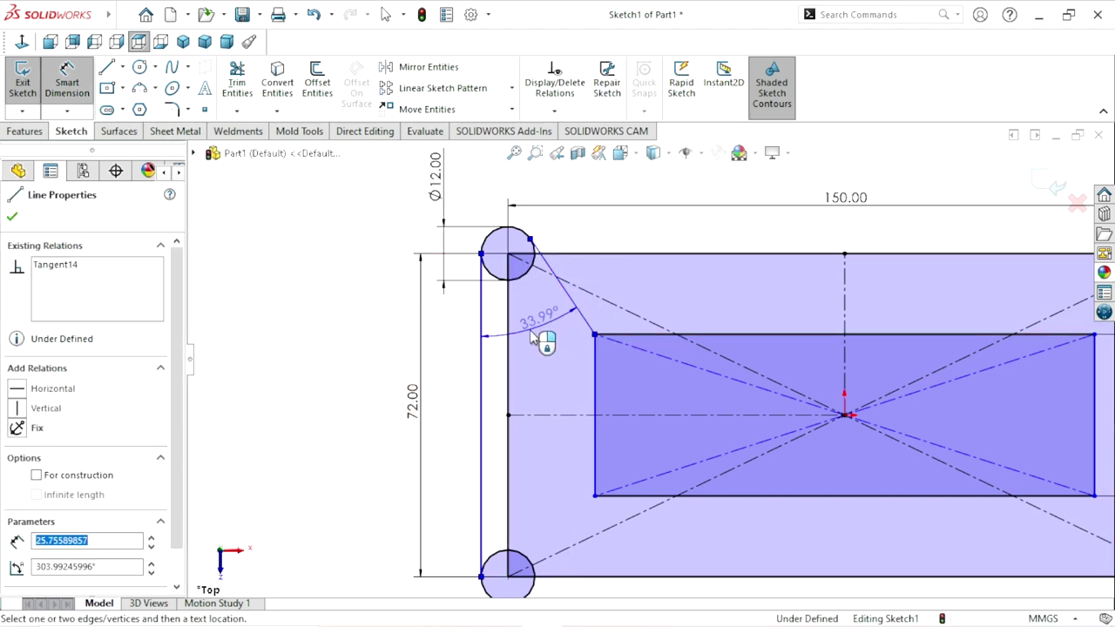
{"action": "left_click", "coordinate": [530, 333]}
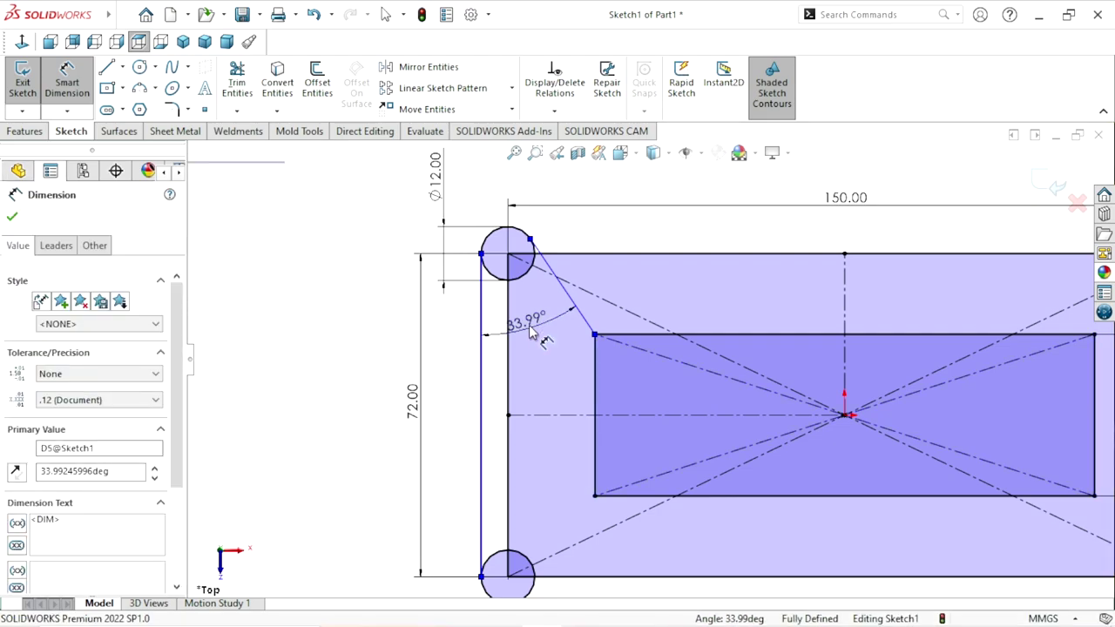
{"action": "type", "text": "36"}
{"action": "left_click", "coordinate": [460, 307]}
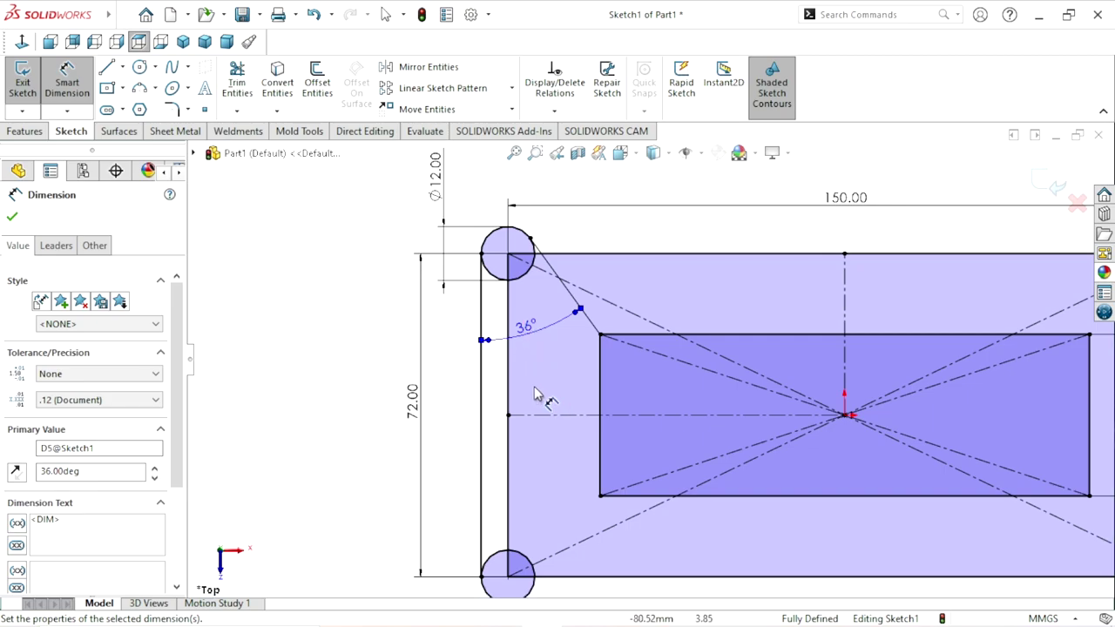
{"action": "scroll", "coordinate": [740, 436], "scroll_direction": "down", "scroll_amount": 3}
{"action": "scroll", "coordinate": [740, 431], "scroll_direction": "up", "scroll_amount": 2}
{"action": "scroll", "coordinate": [784, 434], "scroll_direction": "up", "scroll_amount": 1}
{"action": "scroll", "coordinate": [800, 434], "scroll_direction": "down", "scroll_amount": 1}
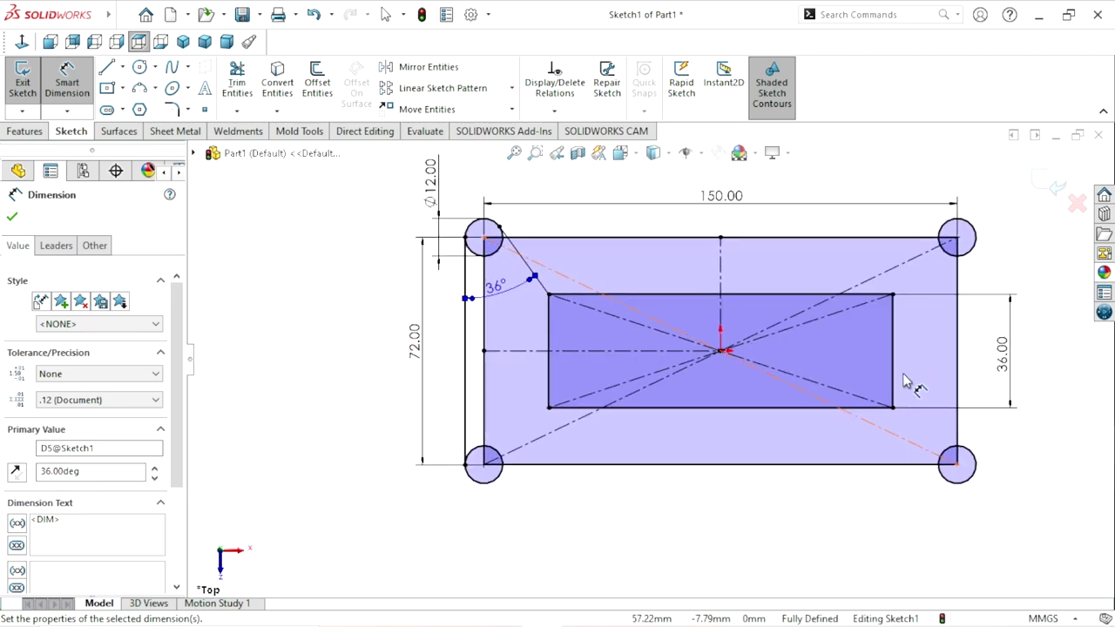
{"action": "scroll", "coordinate": [913, 353], "scroll_direction": "up", "scroll_amount": 1}
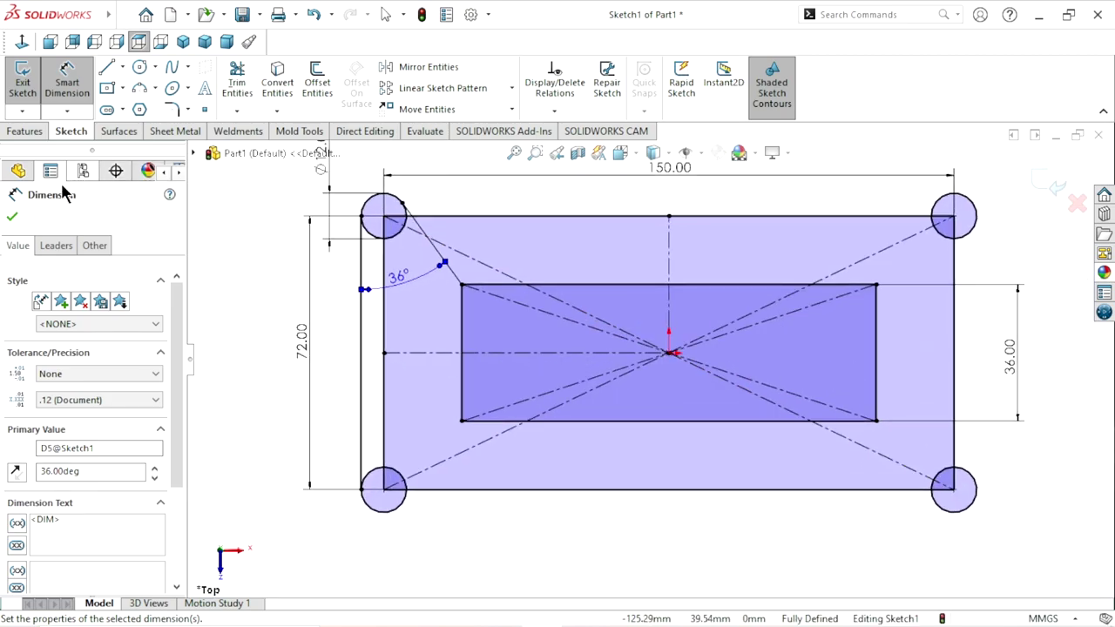
Step: Mirror Line16 and Line9 about the vertical centreline Line8 onto the right side
{"action": "left_click", "coordinate": [12, 217]}
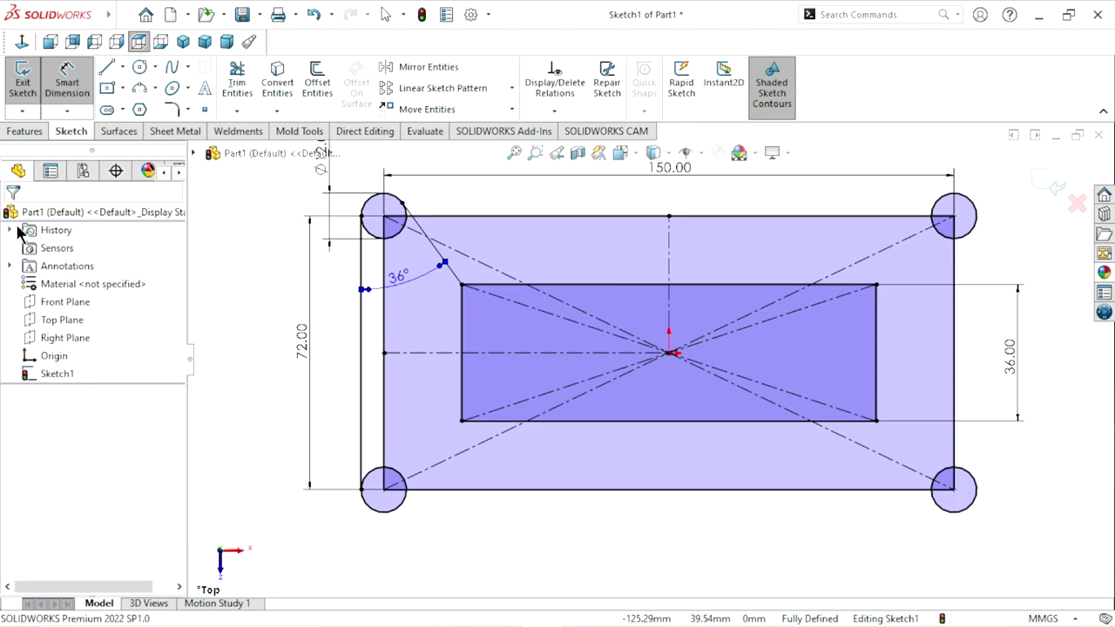
{"action": "left_click", "coordinate": [429, 68]}
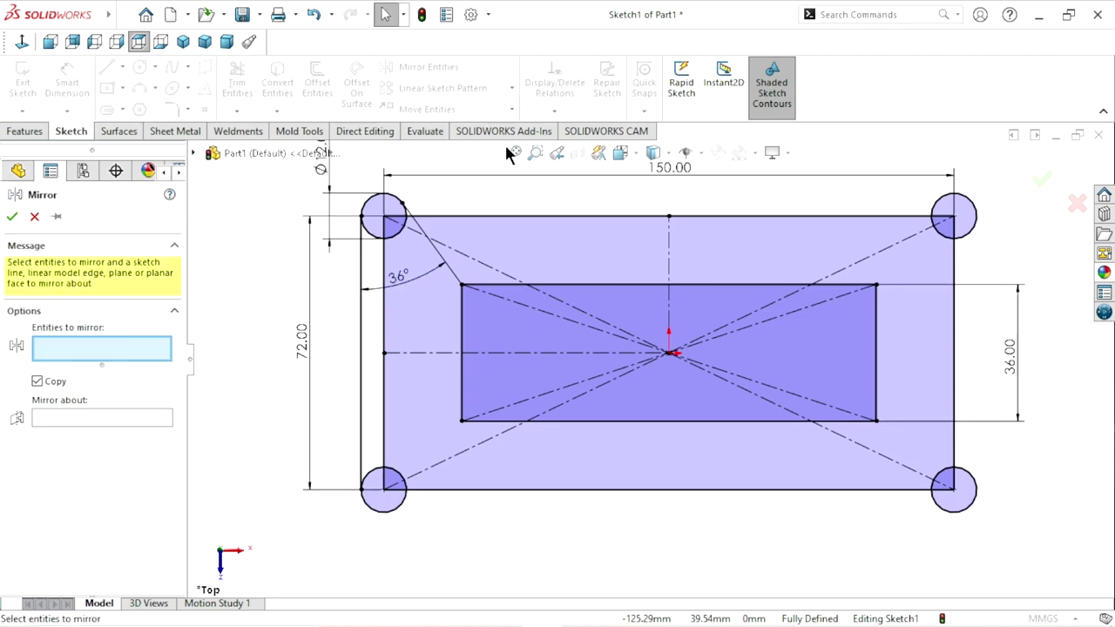
{"action": "left_click", "coordinate": [438, 258]}
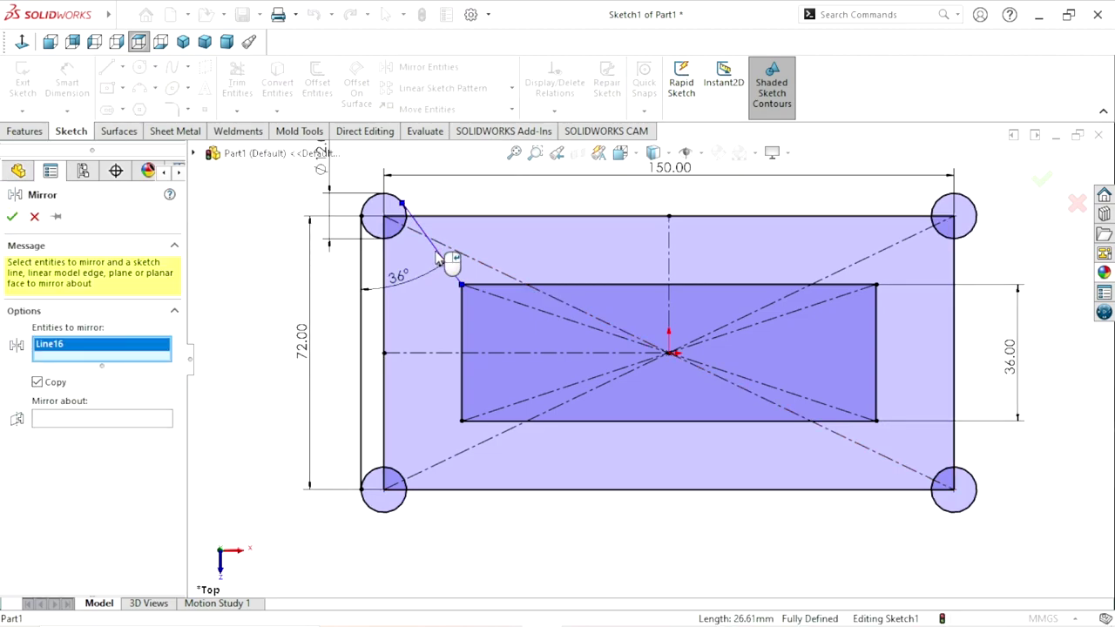
{"action": "left_click", "coordinate": [362, 272]}
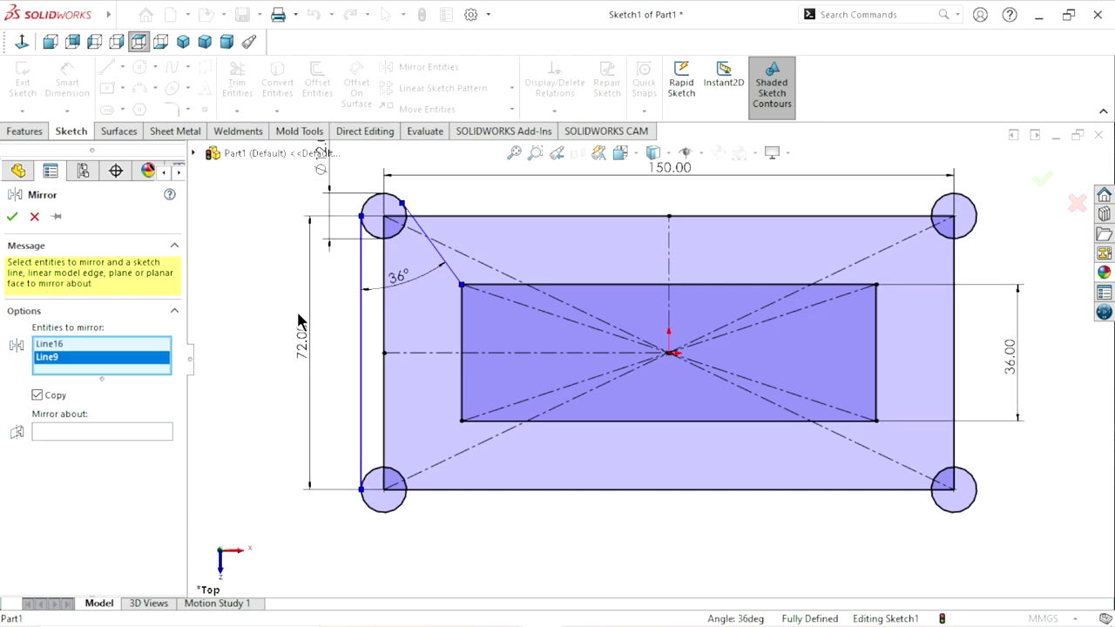
{"action": "left_click", "coordinate": [96, 436]}
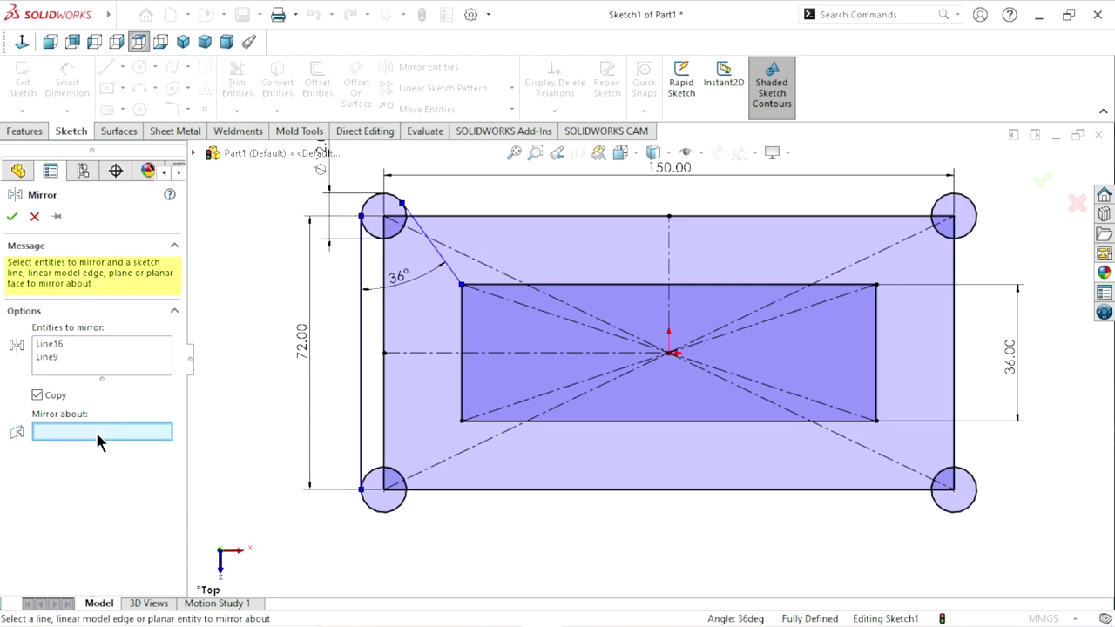
{"action": "left_click", "coordinate": [668, 252]}
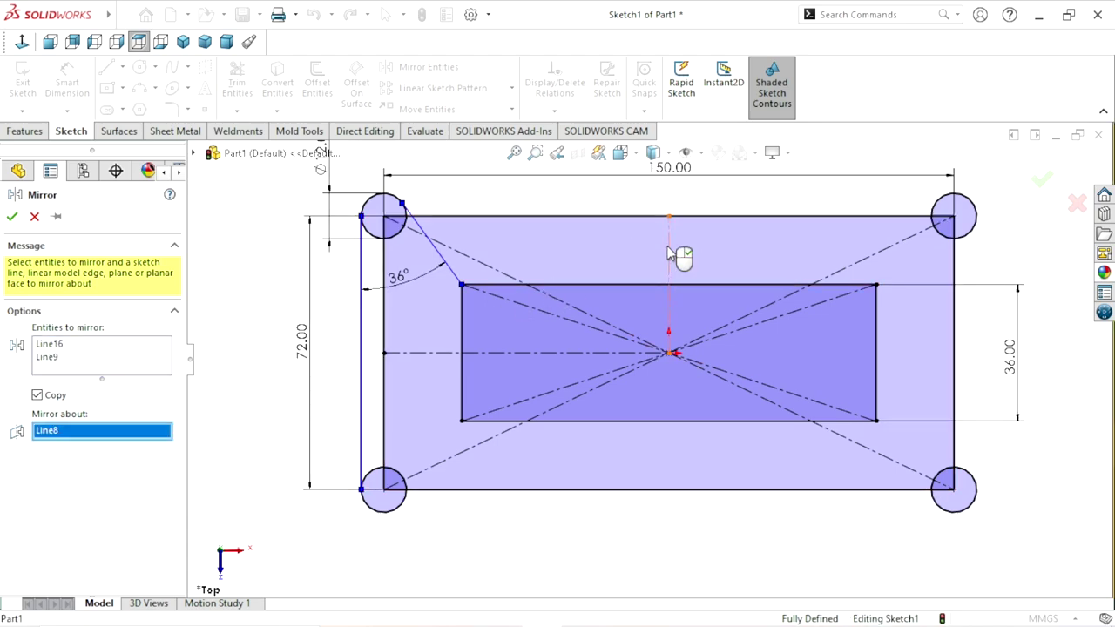
{"action": "left_click", "coordinate": [12, 218]}
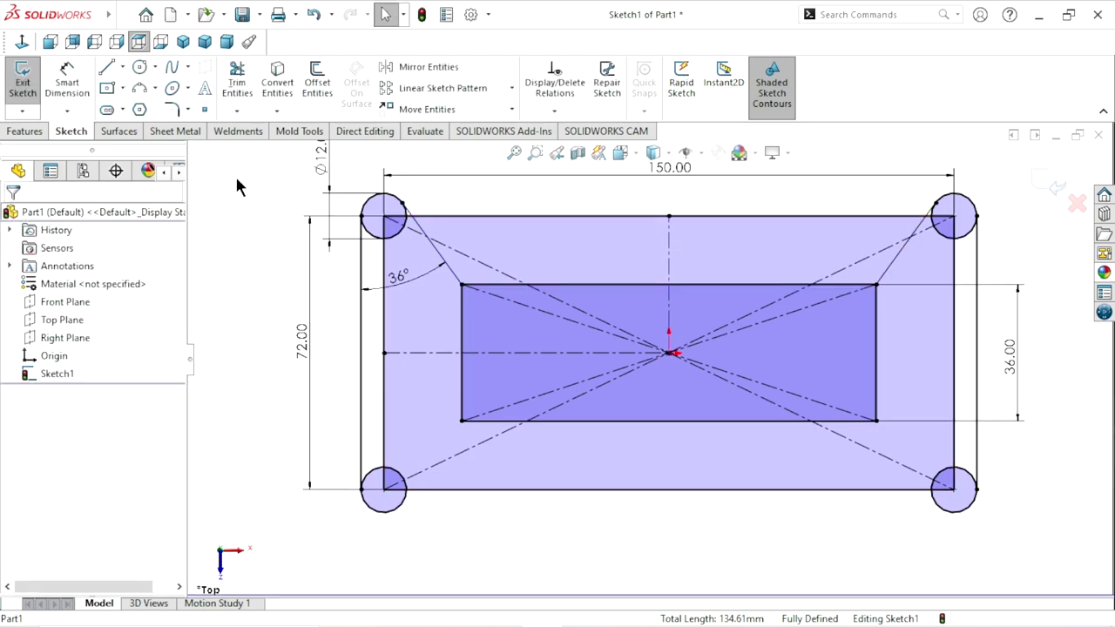
Step: Mirror the two upper angled lines (Line16, Line18) about horizontal centreline Line7 onto the bottom side
{"action": "left_click", "coordinate": [450, 77]}
{"action": "left_click", "coordinate": [421, 229]}
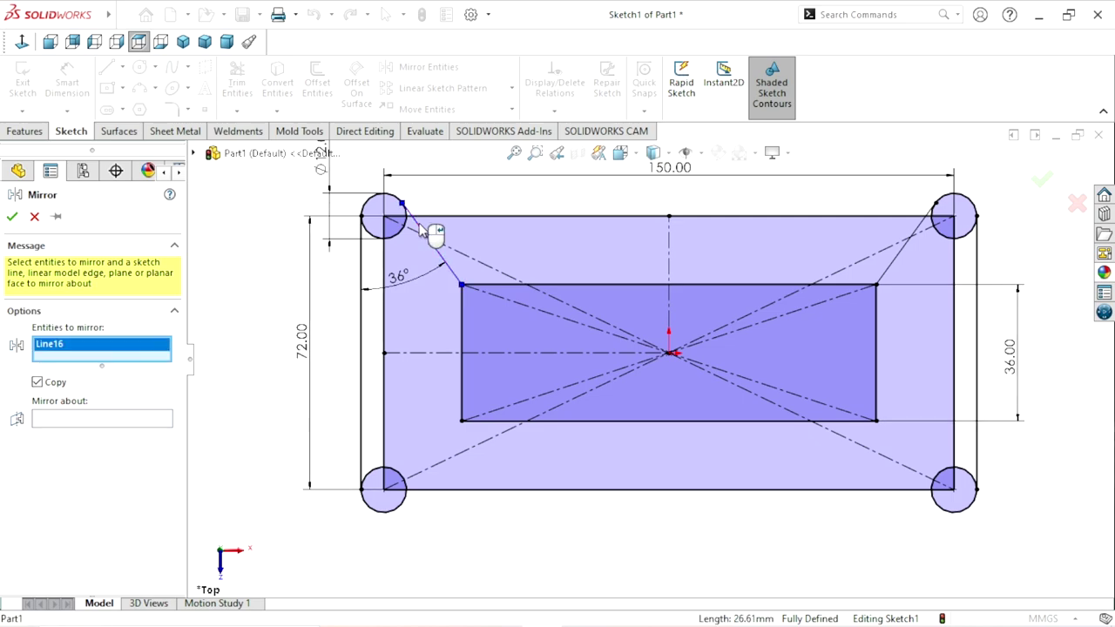
{"action": "left_click", "coordinate": [920, 227]}
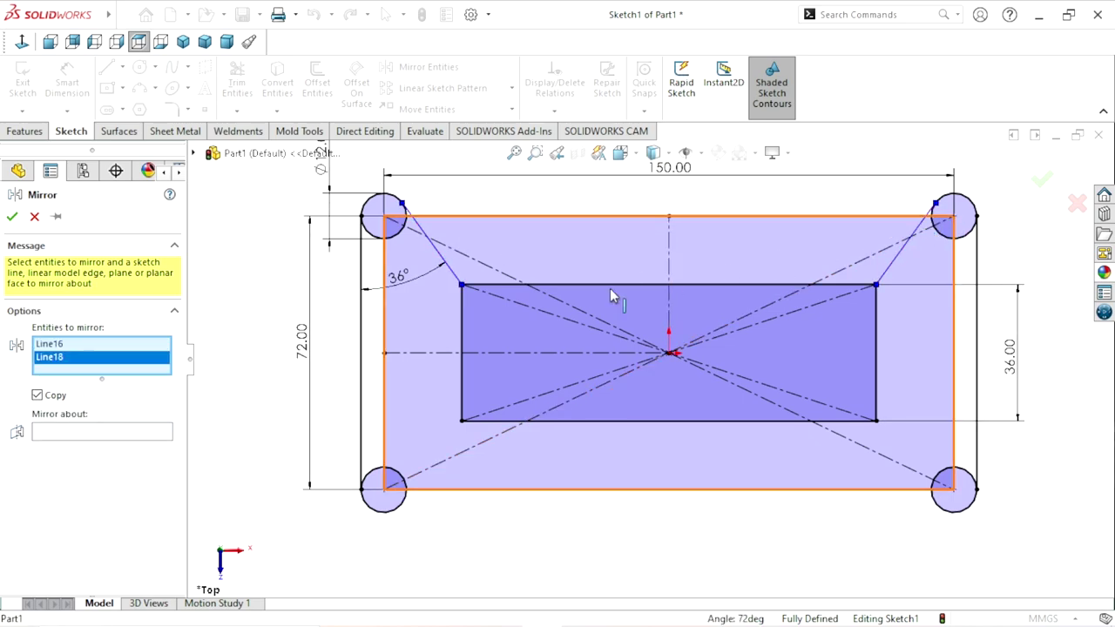
{"action": "left_click", "coordinate": [57, 433]}
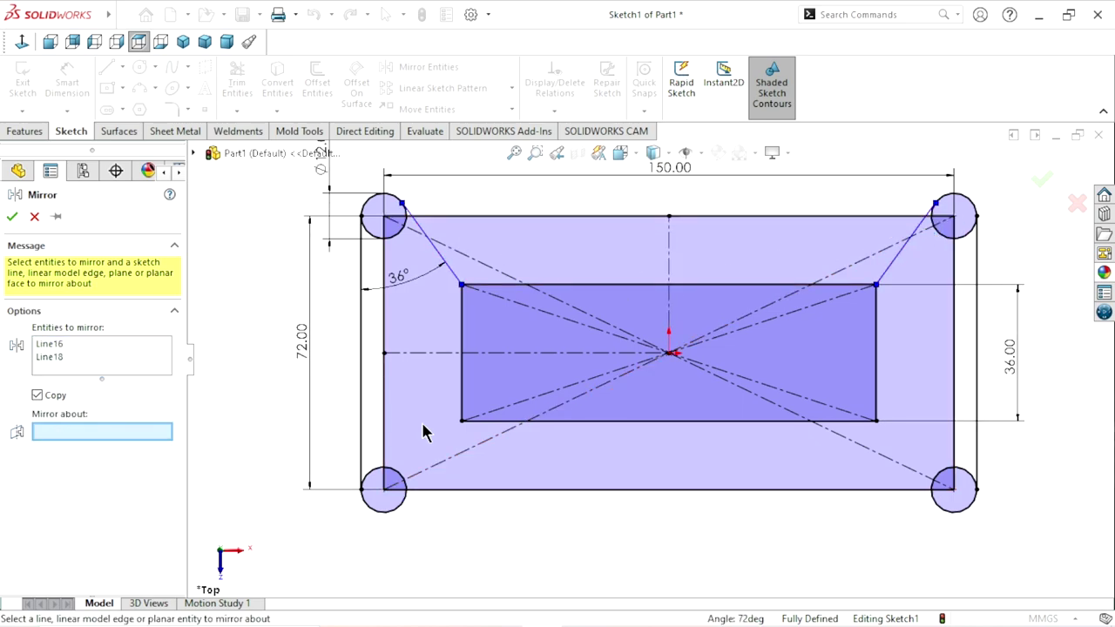
{"action": "left_click", "coordinate": [562, 353]}
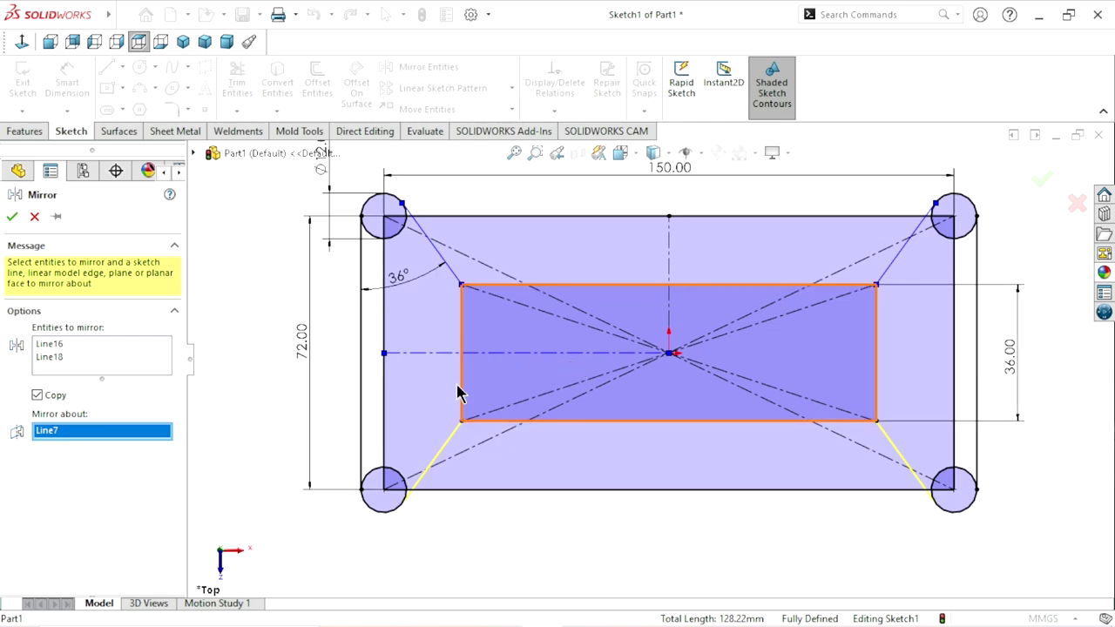
{"action": "left_click", "coordinate": [11, 217]}
{"action": "scroll", "coordinate": [567, 360], "scroll_direction": "up", "scroll_amount": 2}
{"action": "scroll", "coordinate": [727, 347], "scroll_direction": "down", "scroll_amount": 1}
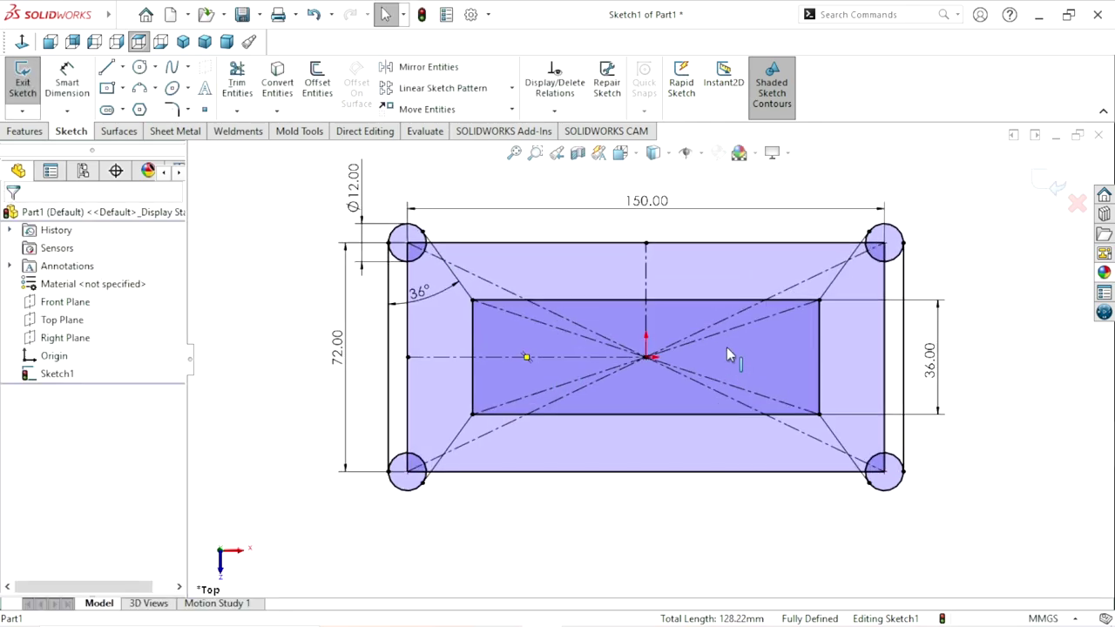
{"action": "scroll", "coordinate": [614, 394], "scroll_direction": "up", "scroll_amount": 1}
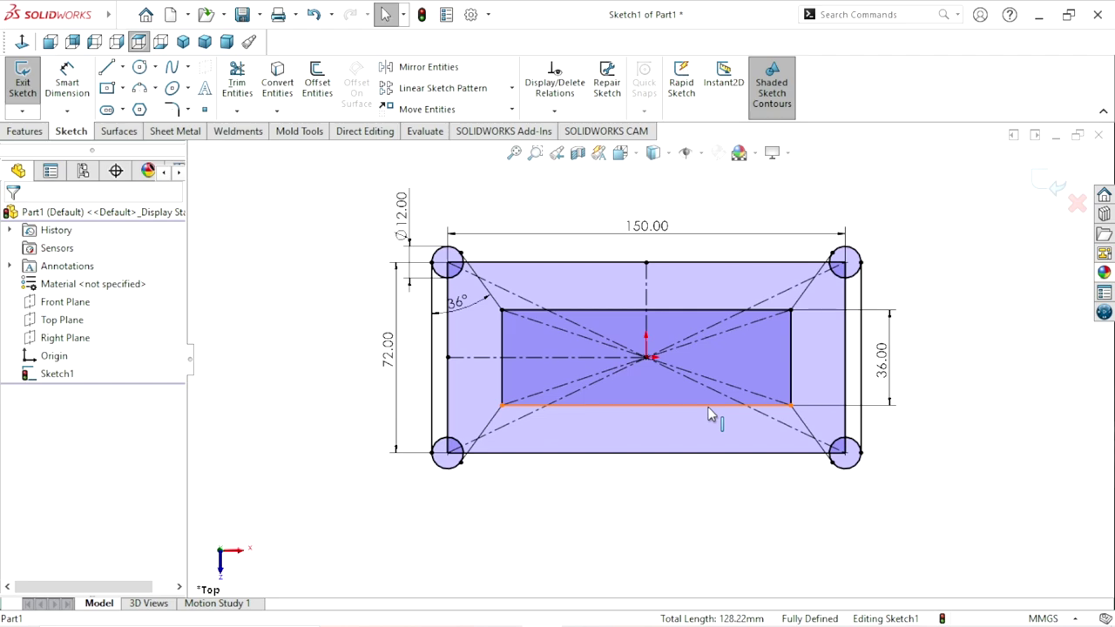
{"action": "scroll", "coordinate": [710, 416], "scroll_direction": "down", "scroll_amount": 1}
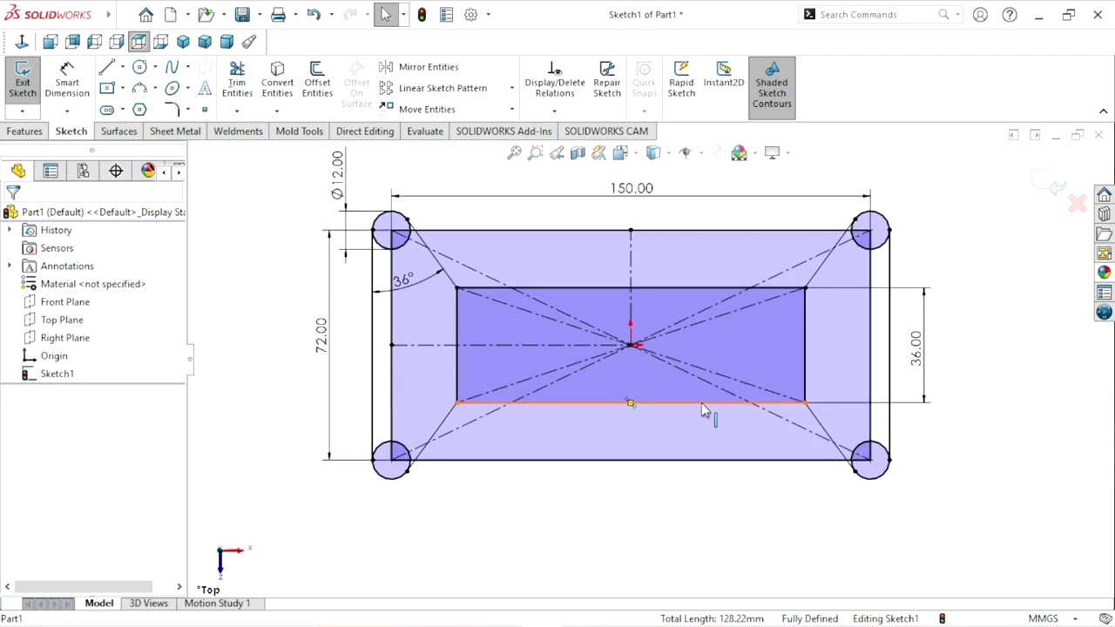
{"action": "scroll", "coordinate": [514, 397], "scroll_direction": "up", "scroll_amount": 1}
{"action": "scroll", "coordinate": [623, 393], "scroll_direction": "down", "scroll_amount": 1}
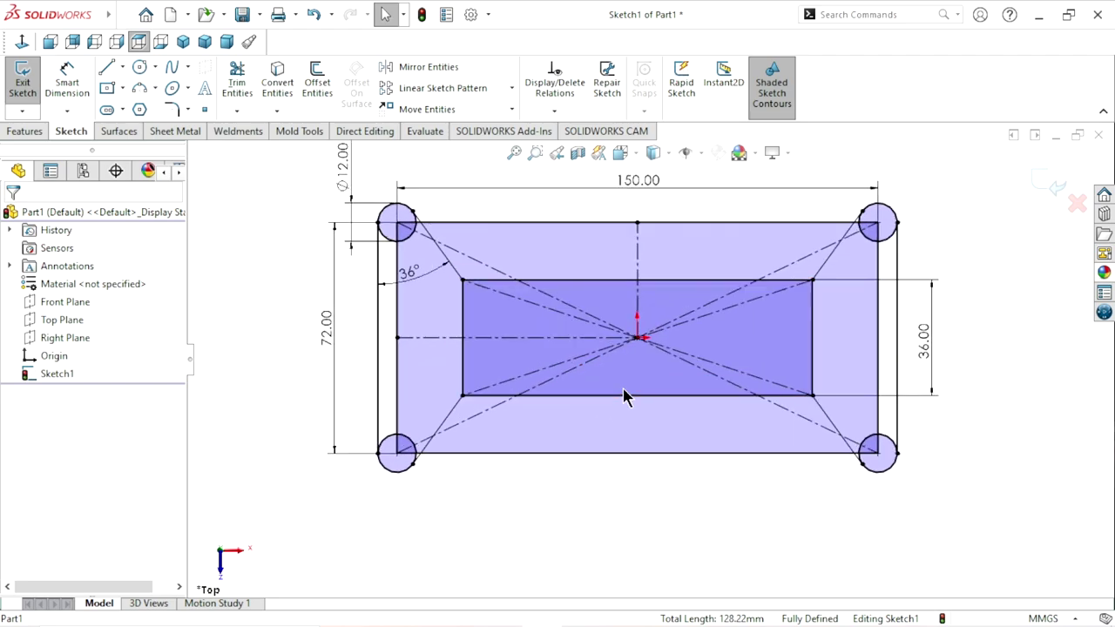
{"action": "scroll", "coordinate": [527, 253], "scroll_direction": "down", "scroll_amount": 1}
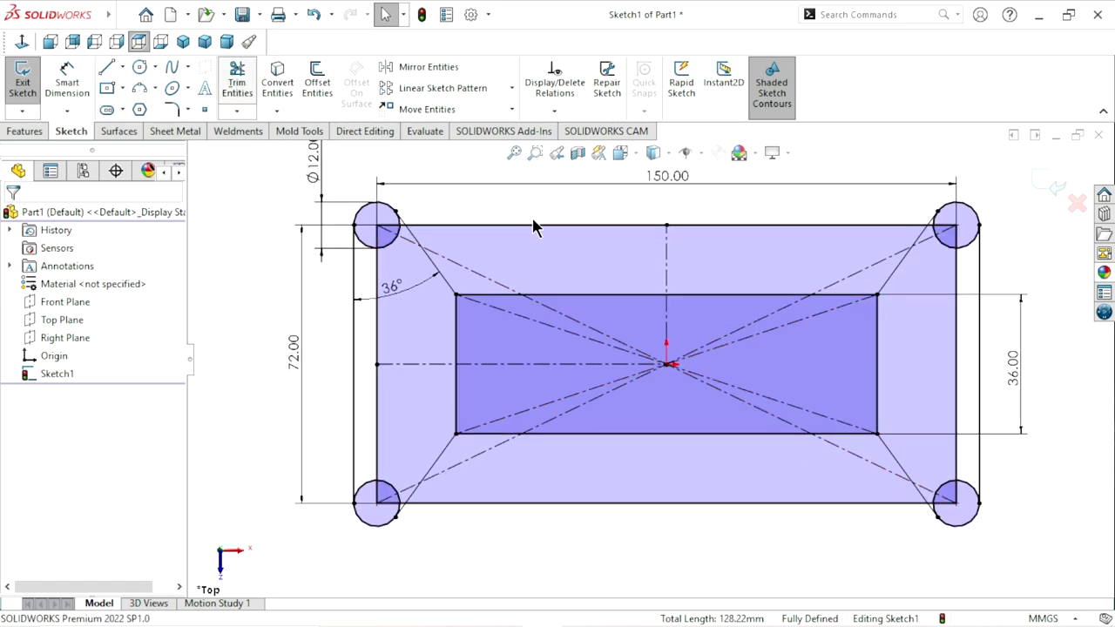
Step: Power-trim the extra top edge, centreline pieces, bottom line and lower-left circle's inner arcs
{"action": "key", "text": "t"}
{"action": "left_click_drag", "start_coordinate": [528, 205], "coordinate": [535, 252]}
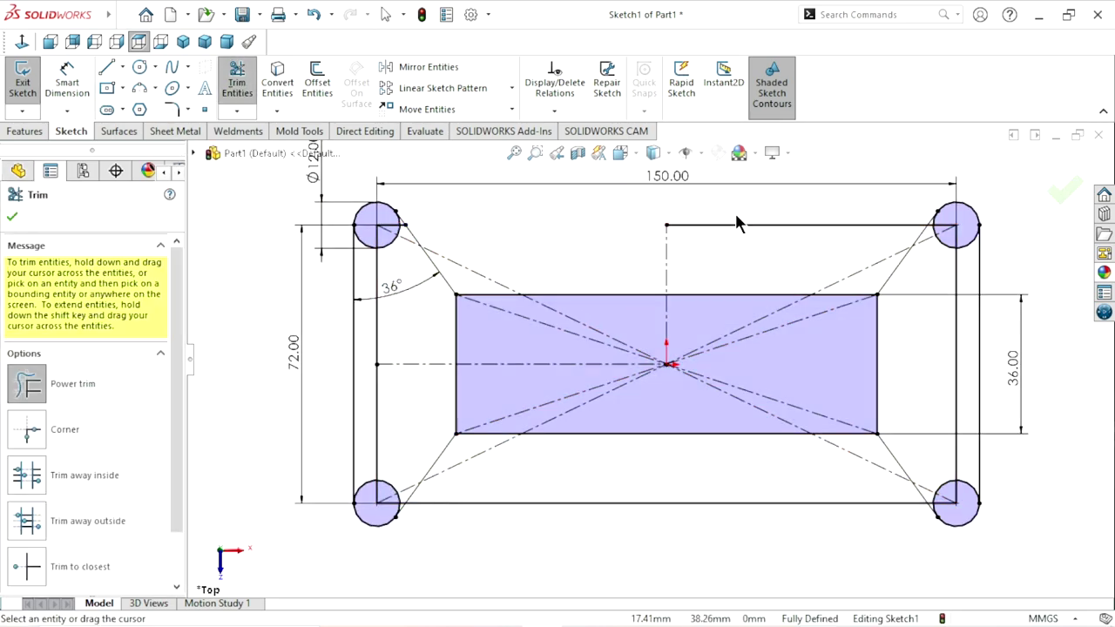
{"action": "mouse_move", "coordinate": [735, 224]}
{"action": "left_mouse_down"}
{"action": "mouse_move", "coordinate": [741, 238]}
{"action": "mouse_move", "coordinate": [432, 343]}
{"action": "mouse_move", "coordinate": [471, 346]}
{"action": "mouse_move", "coordinate": [443, 411]}
{"action": "mouse_move", "coordinate": [474, 406]}
{"action": "left_mouse_up"}
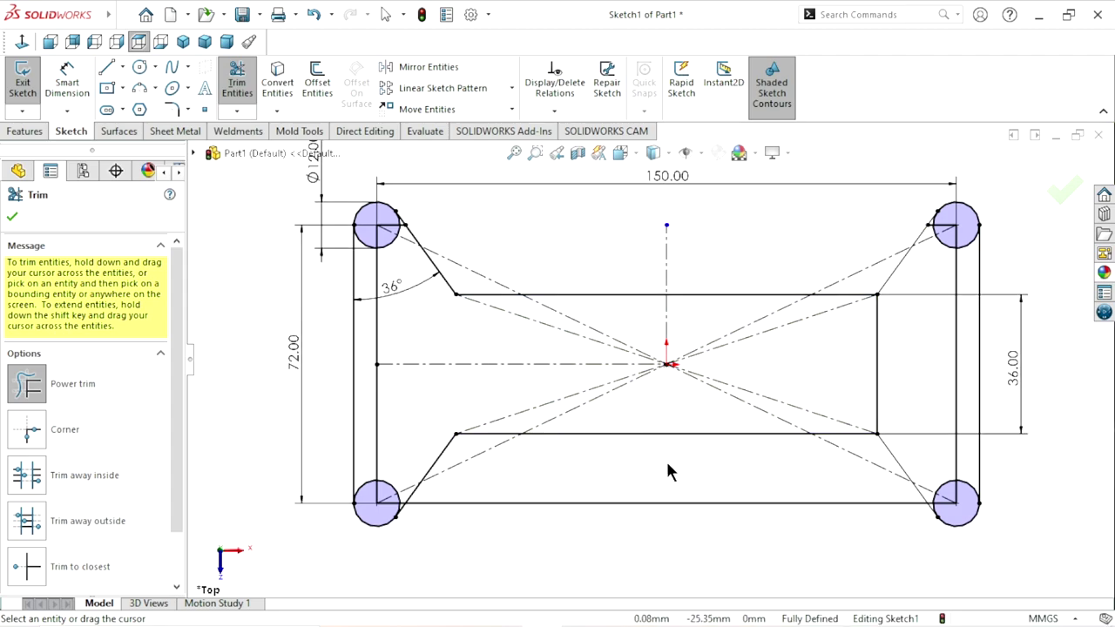
{"action": "left_click_drag", "start_coordinate": [669, 463], "coordinate": [656, 533]}
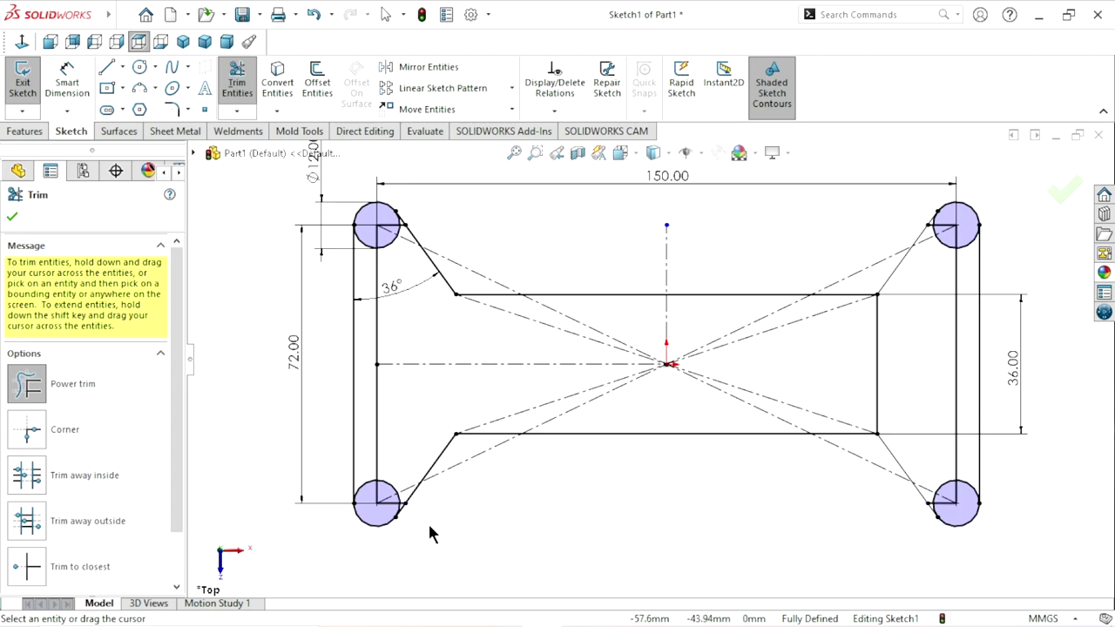
{"action": "scroll", "coordinate": [408, 505], "scroll_direction": "down", "scroll_amount": 5}
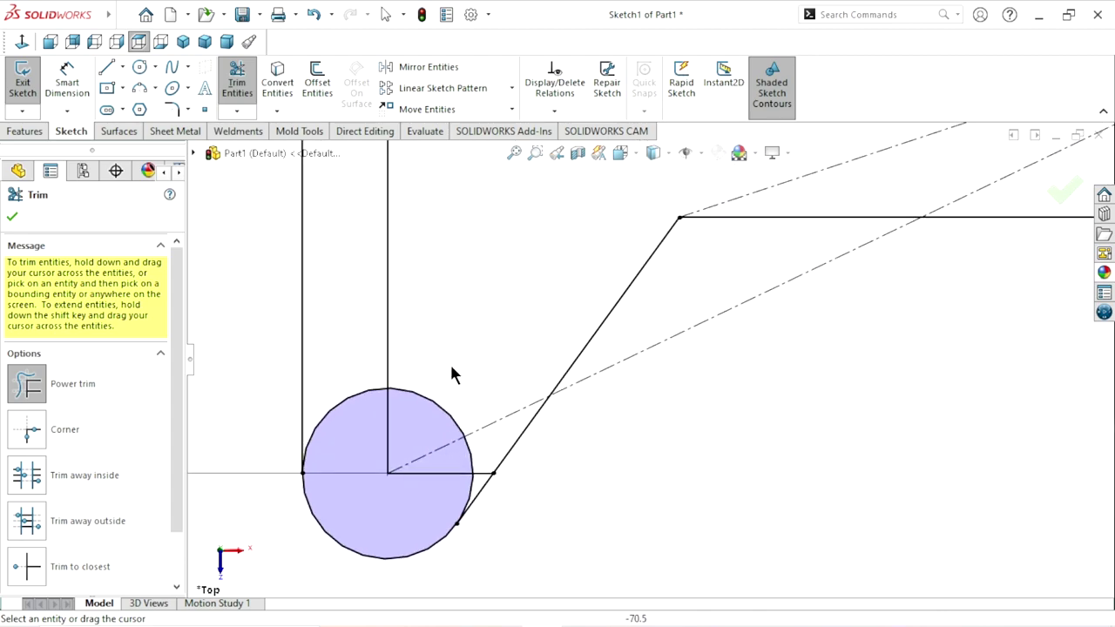
{"action": "left_click_drag", "start_coordinate": [439, 406], "coordinate": [411, 439]}
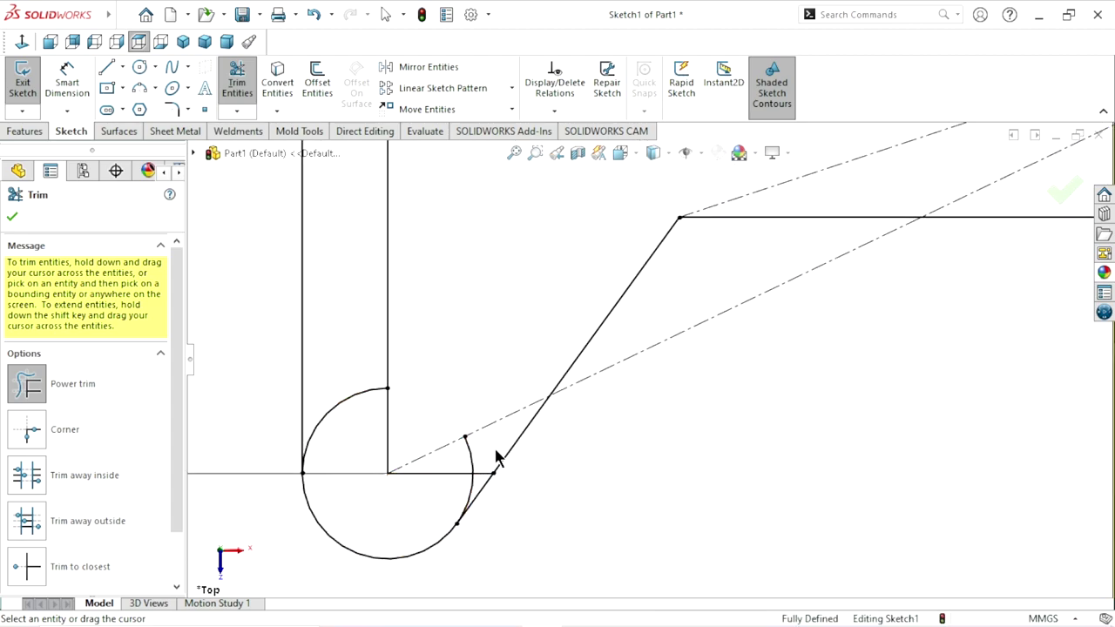
{"action": "left_click_drag", "start_coordinate": [497, 455], "coordinate": [461, 472]}
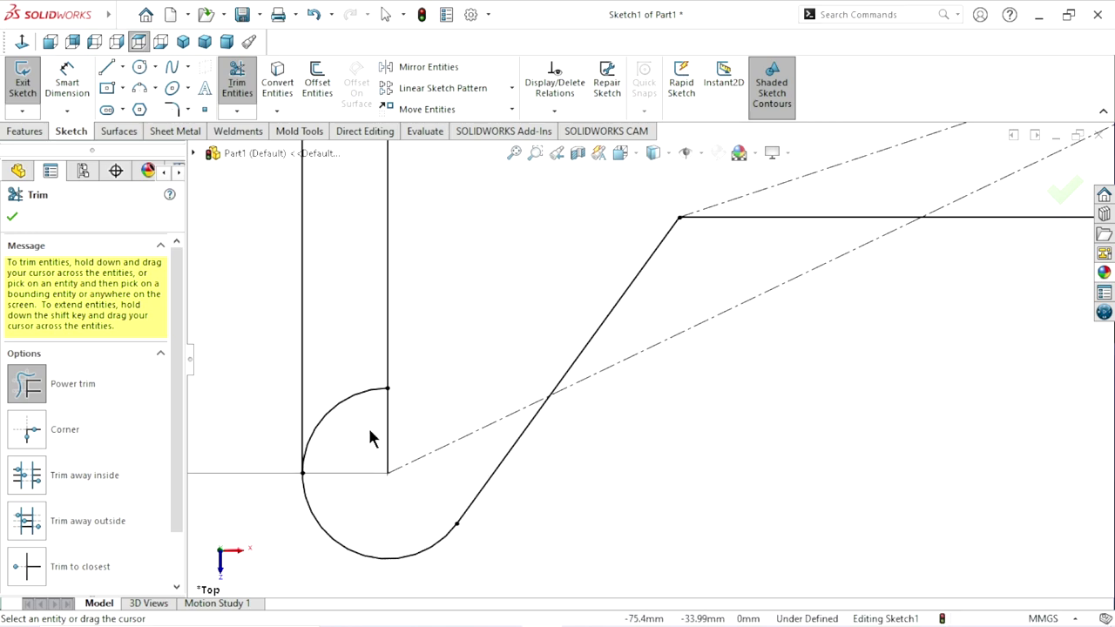
Step: Trim the upper-left circle's inner arc and the remaining lower arc and radius line
{"action": "scroll", "coordinate": [411, 466], "scroll_direction": "up", "scroll_amount": 3}
{"action": "scroll", "coordinate": [537, 413], "scroll_direction": "up", "scroll_amount": 5}
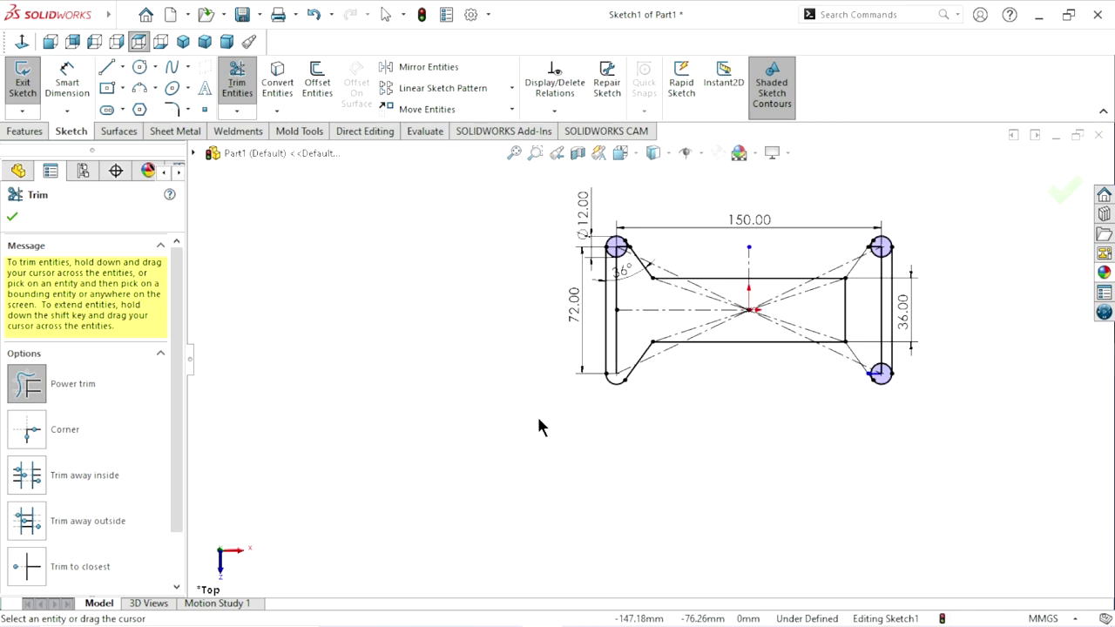
{"action": "scroll", "coordinate": [642, 331], "scroll_direction": "down", "scroll_amount": 4}
{"action": "scroll", "coordinate": [615, 323], "scroll_direction": "down", "scroll_amount": 2}
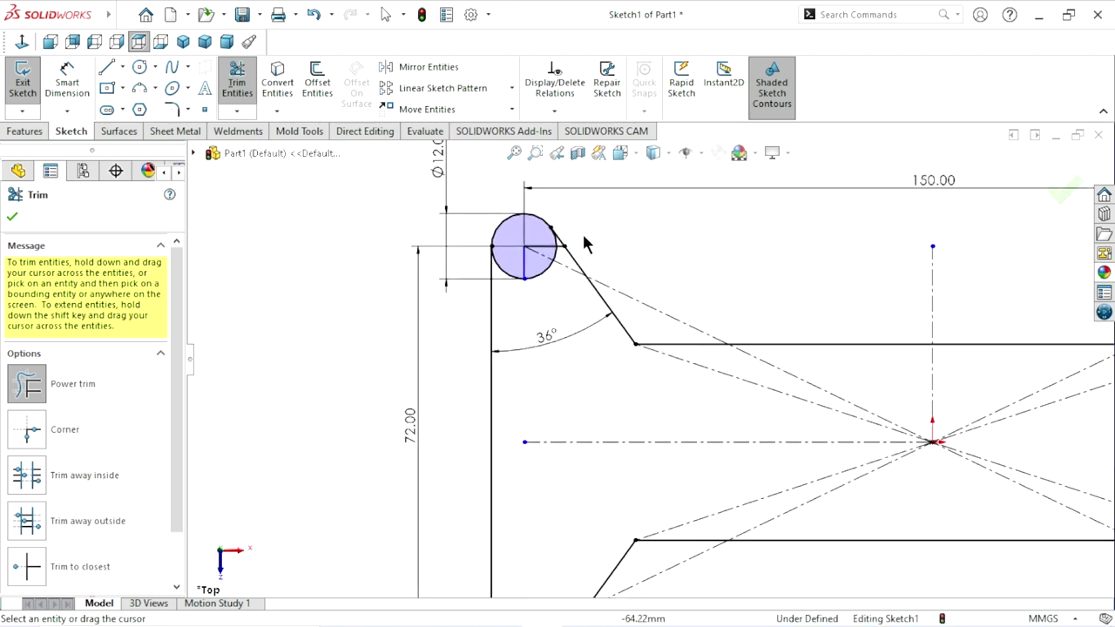
{"action": "scroll", "coordinate": [582, 232], "scroll_direction": "down", "scroll_amount": 3}
{"action": "scroll", "coordinate": [568, 364], "scroll_direction": "down", "scroll_amount": 3}
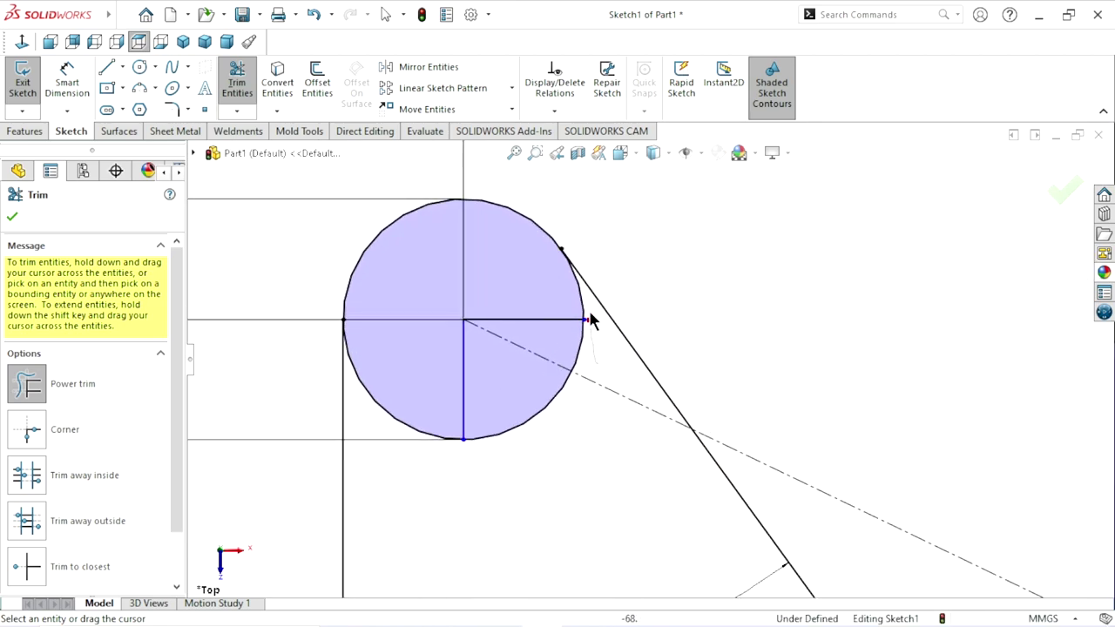
{"action": "left_click_drag", "start_coordinate": [590, 320], "coordinate": [578, 309]}
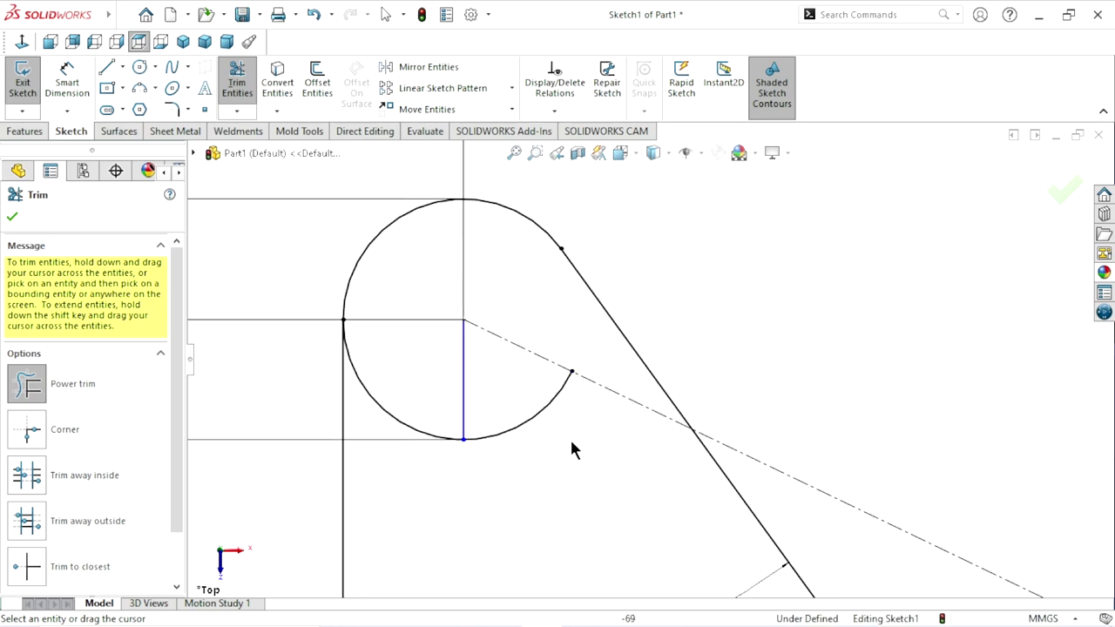
{"action": "left_click_drag", "start_coordinate": [572, 451], "coordinate": [439, 398]}
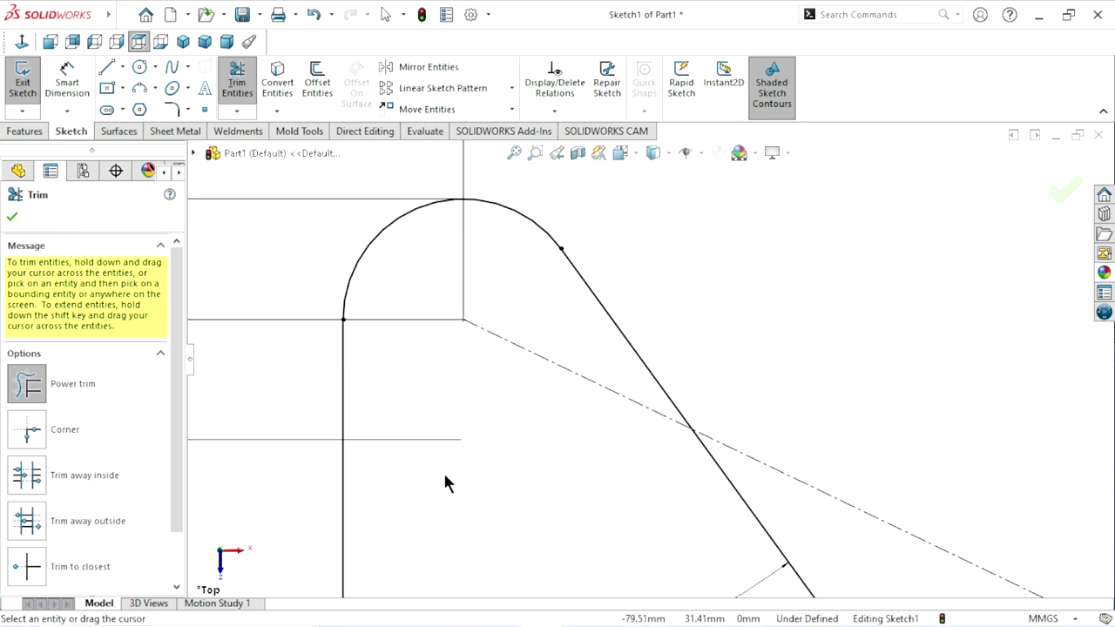
{"action": "scroll", "coordinate": [436, 457], "scroll_direction": "up", "scroll_amount": 10}
{"action": "scroll", "coordinate": [564, 481], "scroll_direction": "up", "scroll_amount": 1}
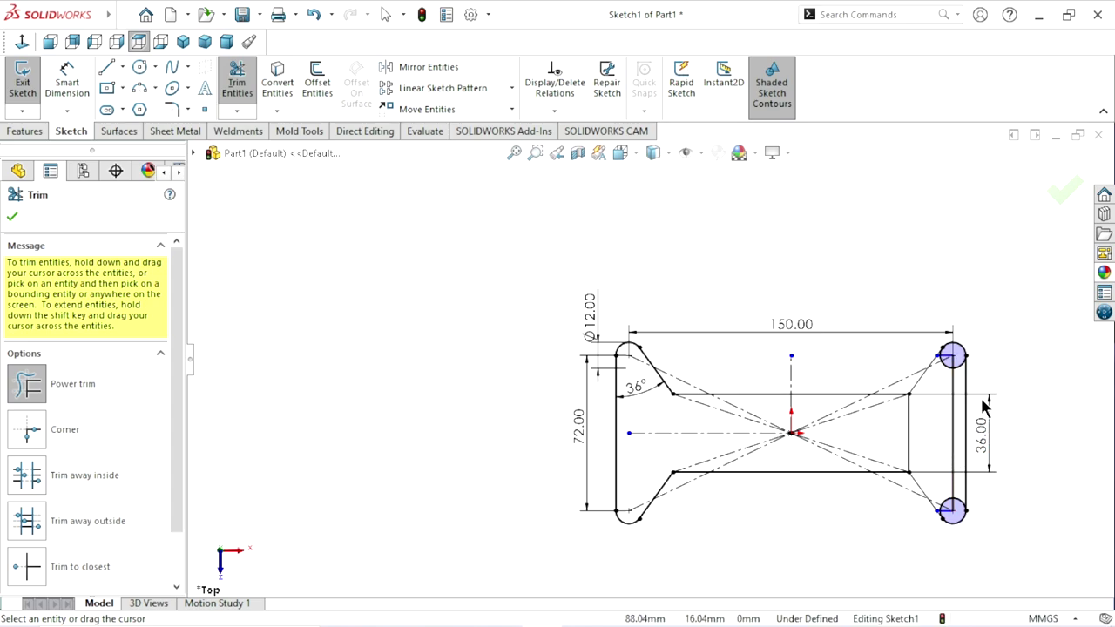
Step: Trim the upper-right circle's inner arc and the line below it
{"action": "scroll", "coordinate": [980, 396], "scroll_direction": "down", "scroll_amount": 3}
{"action": "scroll", "coordinate": [782, 315], "scroll_direction": "up", "scroll_amount": 1}
{"action": "scroll", "coordinate": [776, 367], "scroll_direction": "down", "scroll_amount": 1}
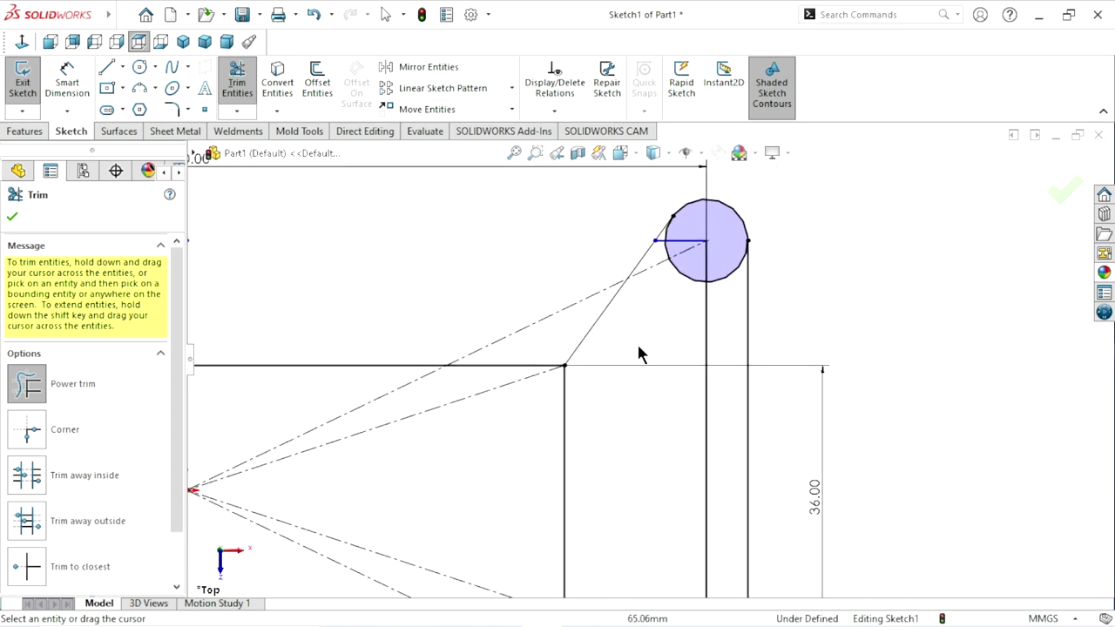
{"action": "mouse_move", "coordinate": [639, 349]}
{"action": "left_mouse_down"}
{"action": "mouse_move", "coordinate": [685, 351]}
{"action": "mouse_move", "coordinate": [723, 323]}
{"action": "mouse_move", "coordinate": [705, 274]}
{"action": "mouse_move", "coordinate": [682, 252]}
{"action": "left_mouse_up"}
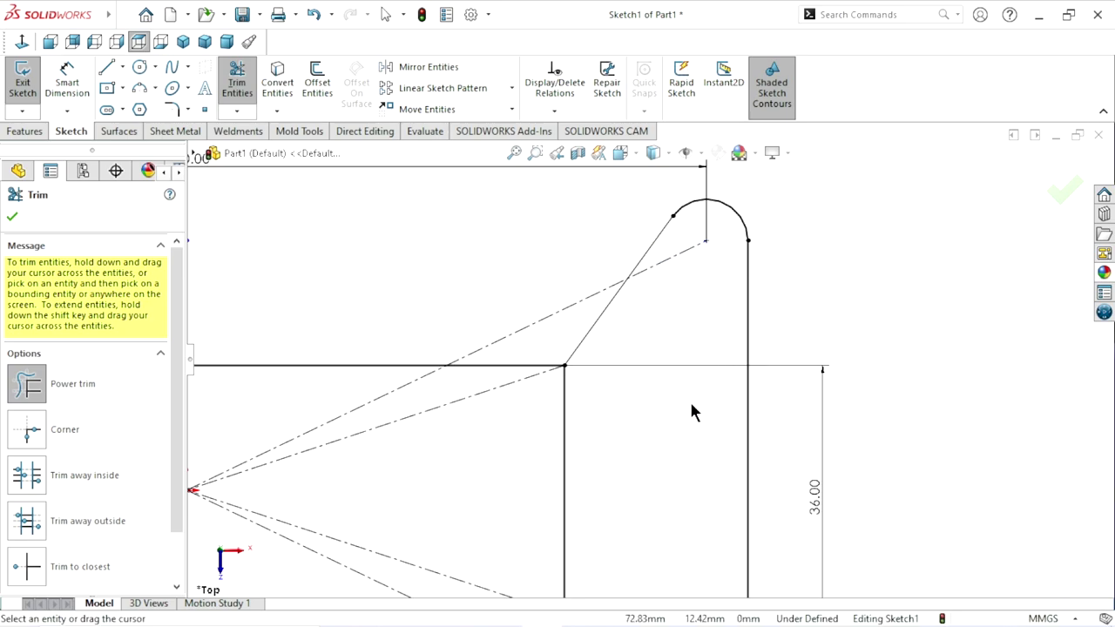
Step: Trim the lower-right circle's inner arc, its radius line and the last stray segment
{"action": "scroll", "coordinate": [604, 512], "scroll_direction": "up", "scroll_amount": 3}
{"action": "scroll", "coordinate": [617, 442], "scroll_direction": "down", "scroll_amount": 1}
{"action": "scroll", "coordinate": [618, 442], "scroll_direction": "down", "scroll_amount": 2}
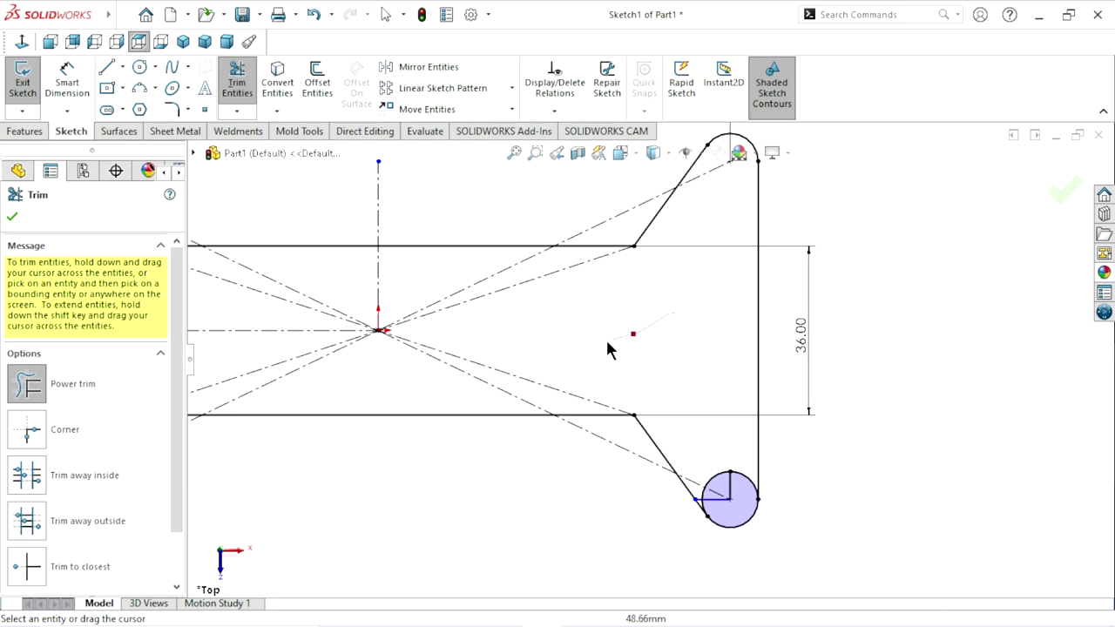
{"action": "scroll", "coordinate": [630, 406], "scroll_direction": "up", "scroll_amount": 2}
{"action": "scroll", "coordinate": [655, 455], "scroll_direction": "down", "scroll_amount": 1}
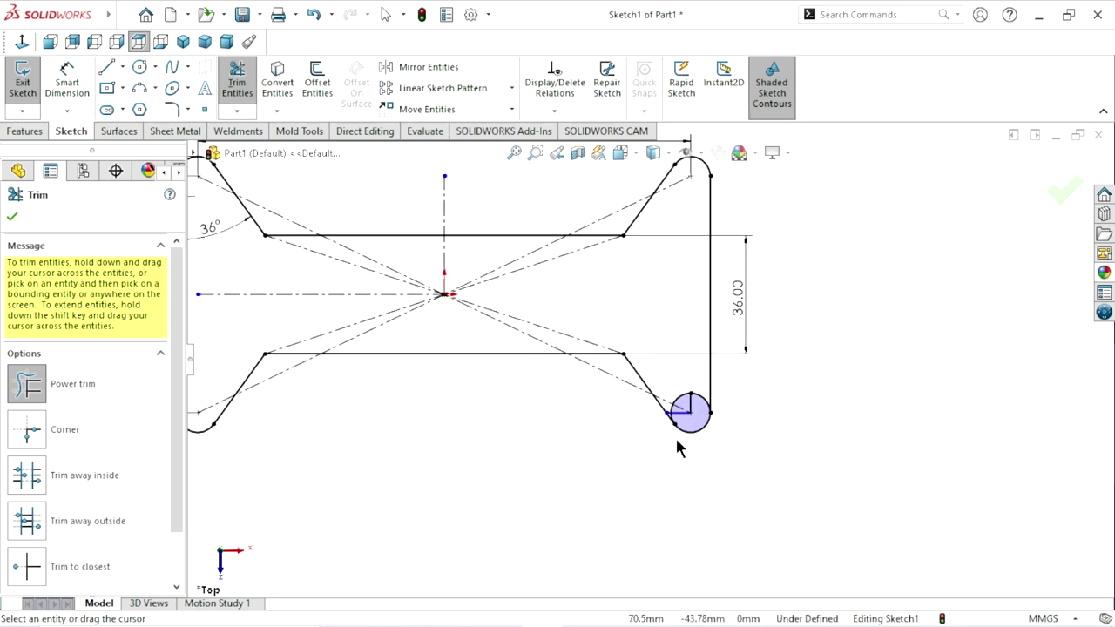
{"action": "scroll", "coordinate": [675, 436], "scroll_direction": "down", "scroll_amount": 1}
{"action": "scroll", "coordinate": [715, 331], "scroll_direction": "down", "scroll_amount": 2}
{"action": "mouse_move", "coordinate": [719, 324]}
{"action": "left_mouse_down"}
{"action": "mouse_move", "coordinate": [687, 347]}
{"action": "mouse_move", "coordinate": [634, 312]}
{"action": "left_mouse_up"}
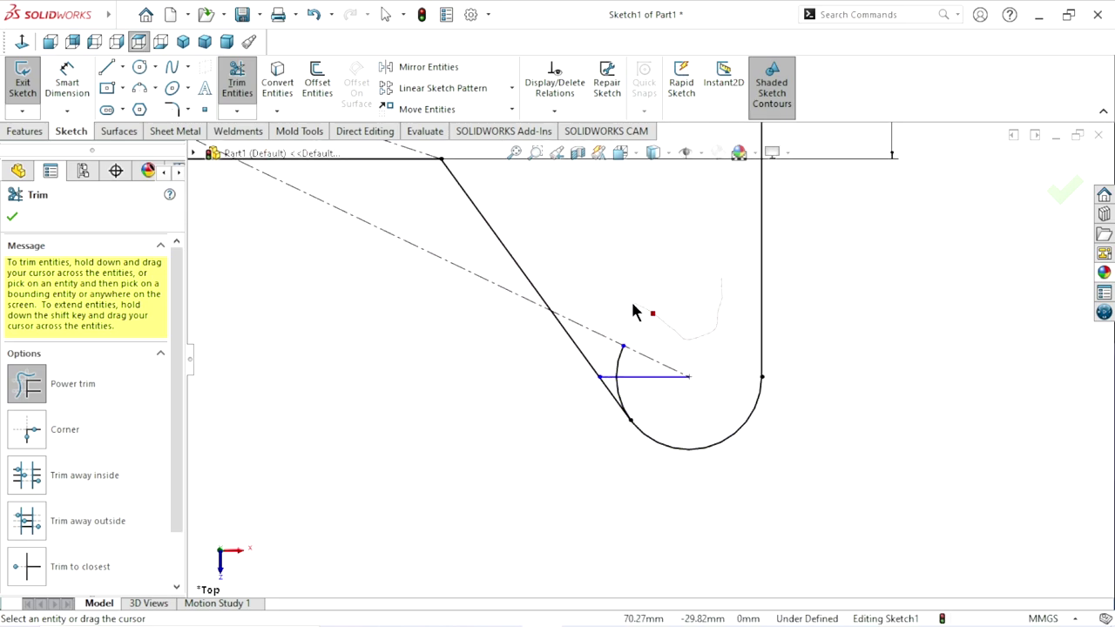
{"action": "left_click", "coordinate": [617, 402]}
{"action": "scroll", "coordinate": [619, 463], "scroll_direction": "up", "scroll_amount": 2}
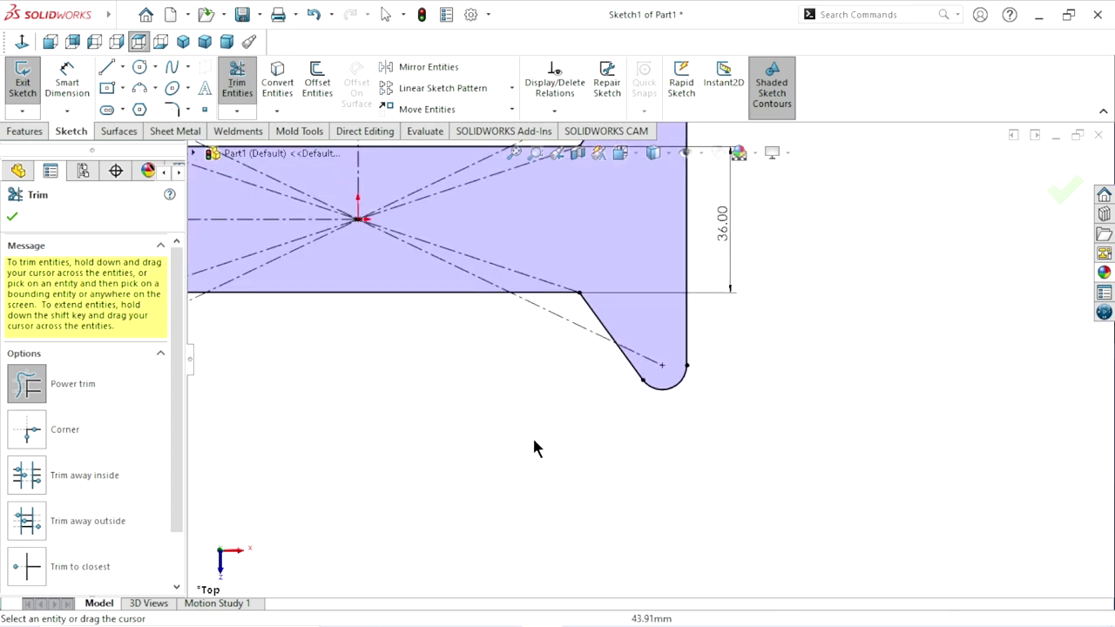
{"action": "scroll", "coordinate": [532, 448], "scroll_direction": "up", "scroll_amount": 2}
{"action": "scroll", "coordinate": [421, 273], "scroll_direction": "down", "scroll_amount": 3}
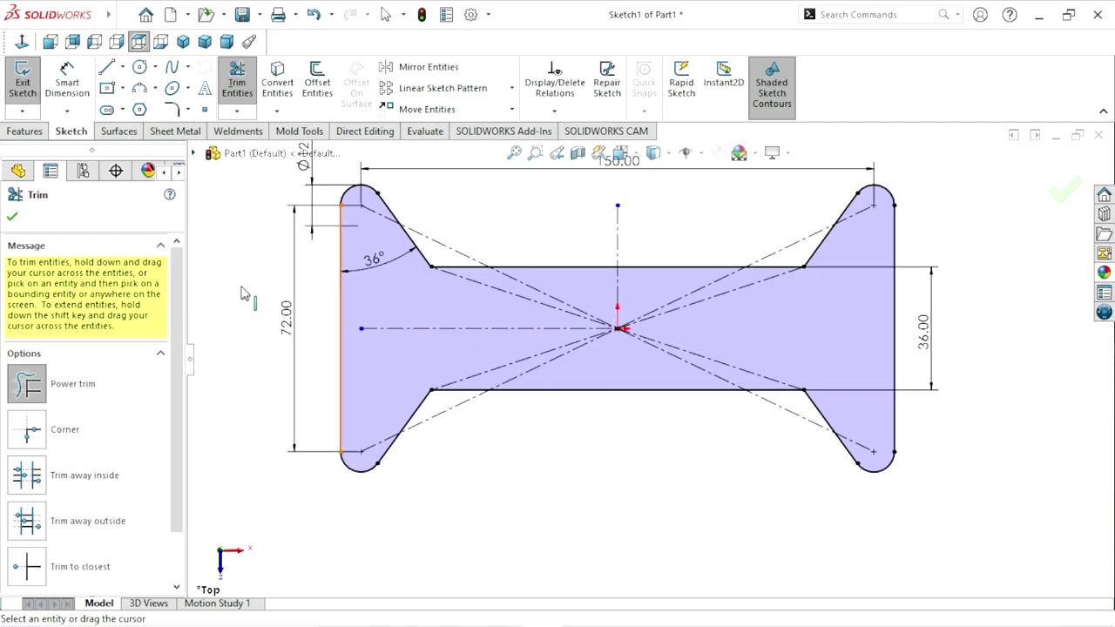
Step: Draw a circle centred on the upper-left rounded end's arc centre
{"action": "key", "text": "Escape"}
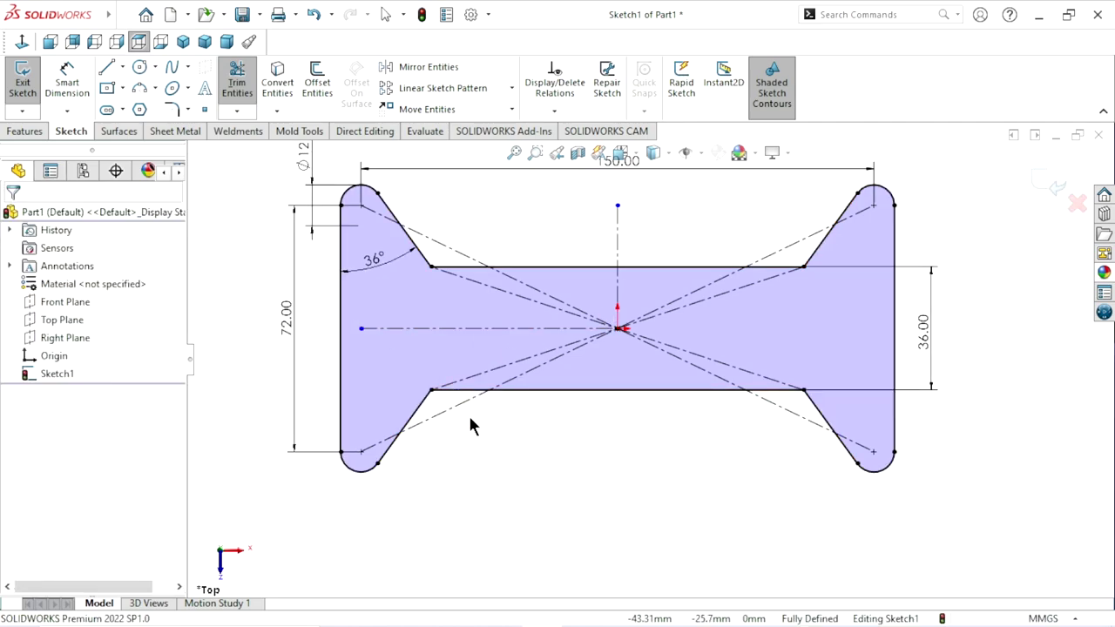
{"action": "scroll", "coordinate": [546, 451], "scroll_direction": "up", "scroll_amount": 1}
{"action": "scroll", "coordinate": [587, 319], "scroll_direction": "up", "scroll_amount": 1}
{"action": "scroll", "coordinate": [658, 340], "scroll_direction": "down", "scroll_amount": 2}
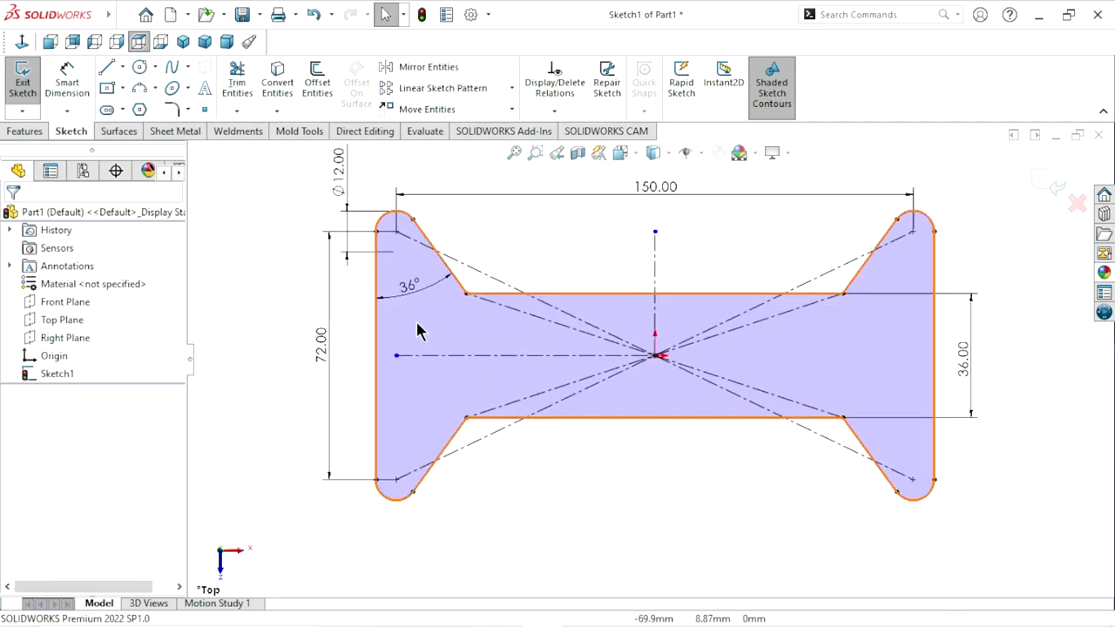
{"action": "scroll", "coordinate": [501, 296], "scroll_direction": "down", "scroll_amount": 1}
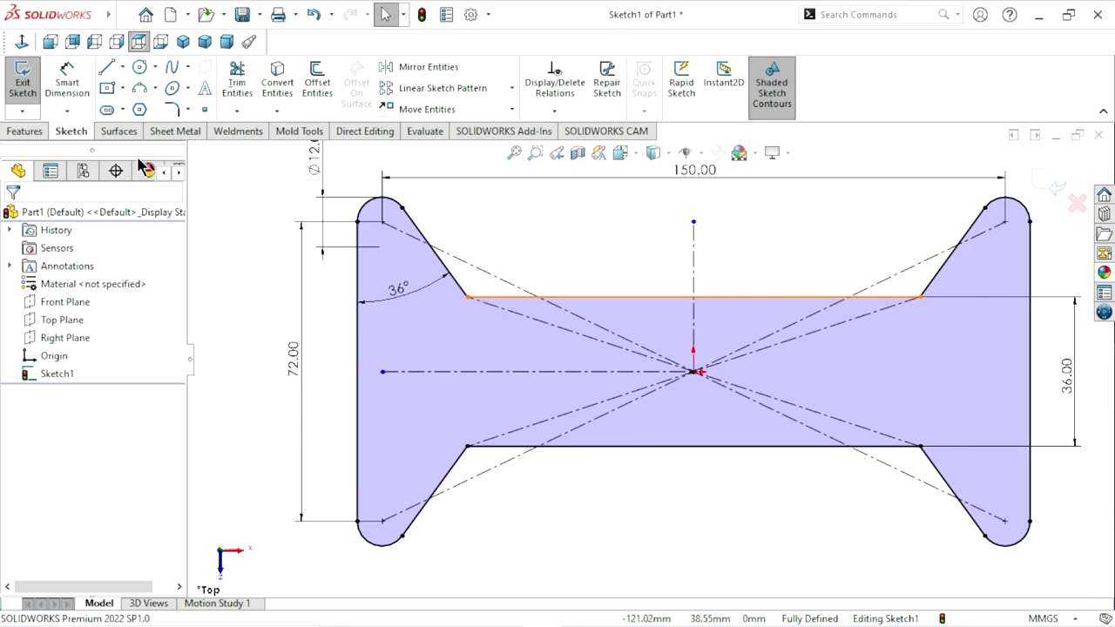
{"action": "left_click", "coordinate": [142, 66]}
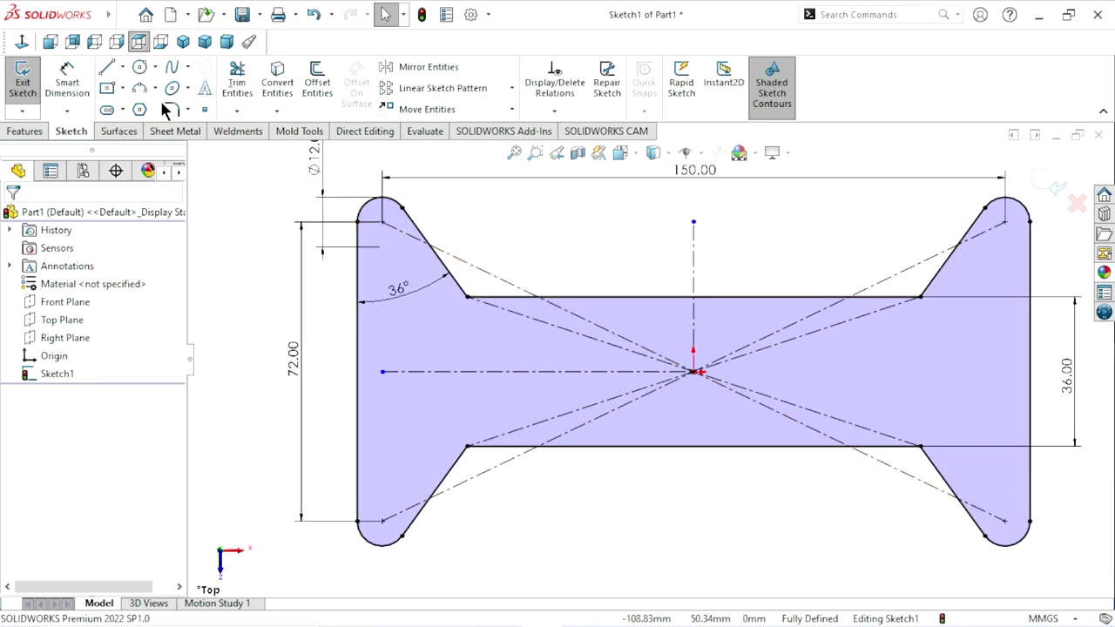
{"action": "left_click", "coordinate": [137, 67]}
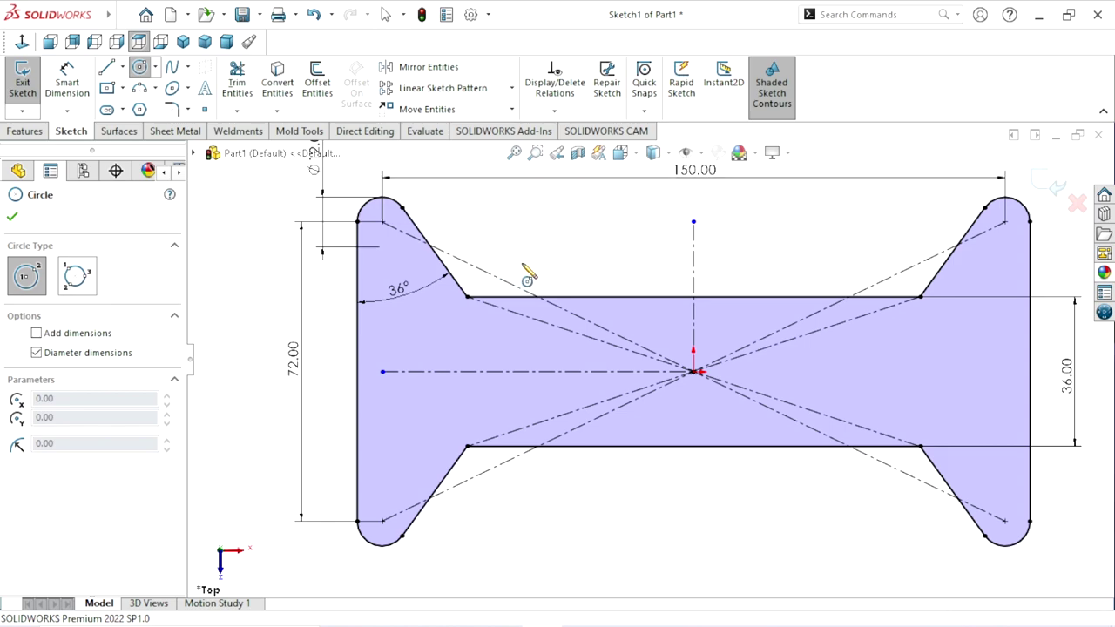
{"action": "left_click", "coordinate": [381, 222]}
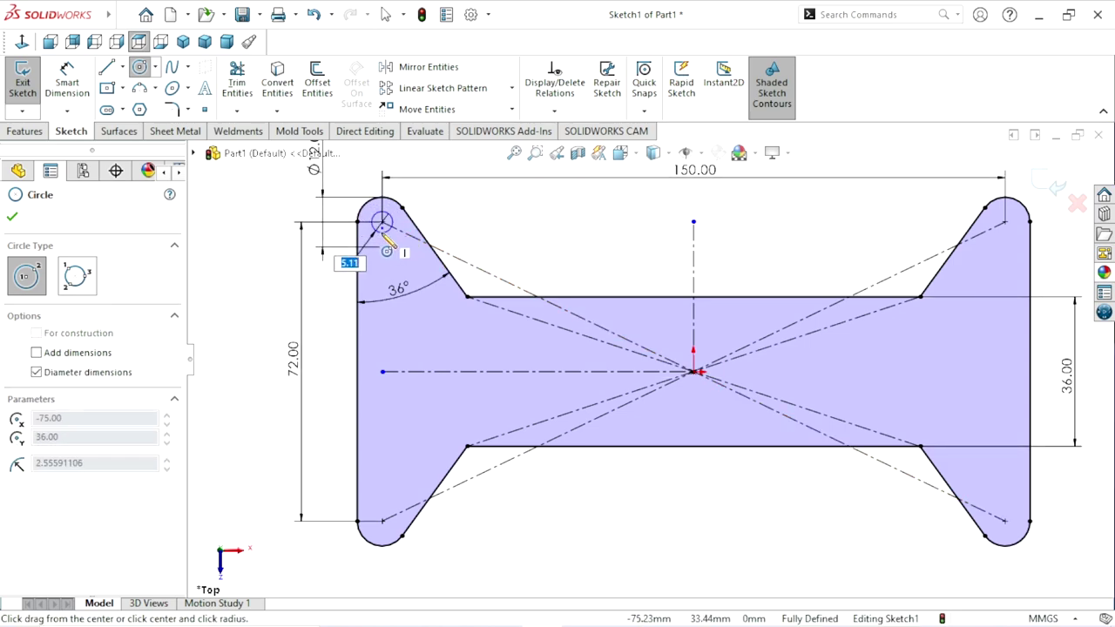
{"action": "left_click", "coordinate": [384, 239]}
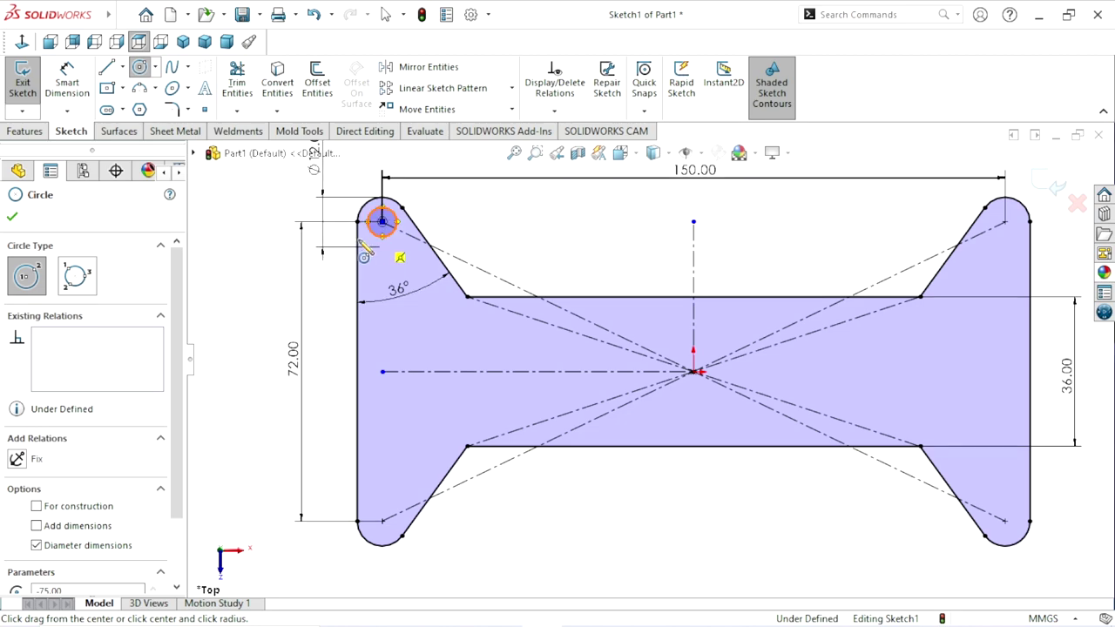
{"action": "left_click", "coordinate": [12, 217]}
Step: Dimension the new circle's diameter to 6 mm
{"action": "left_click", "coordinate": [67, 82]}
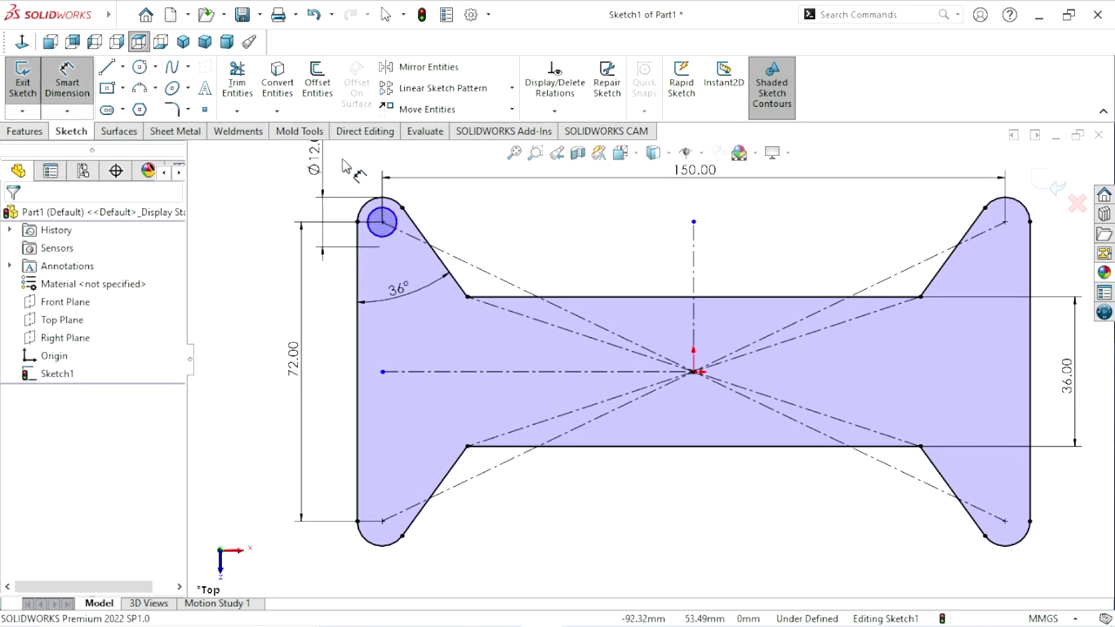
{"action": "left_click", "coordinate": [396, 224]}
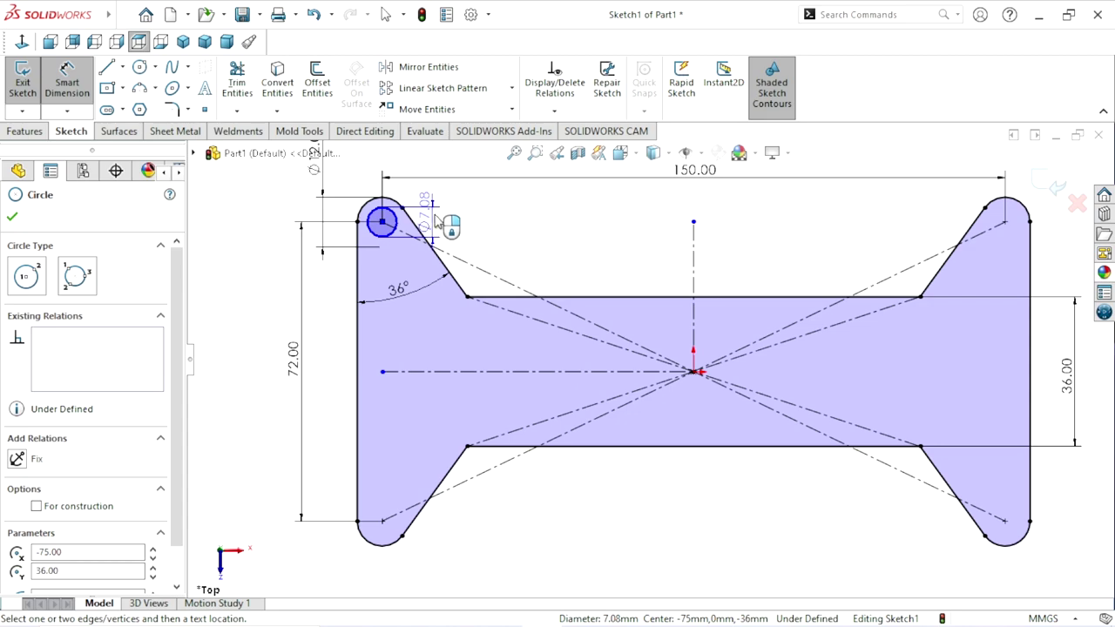
{"action": "left_click", "coordinate": [432, 220]}
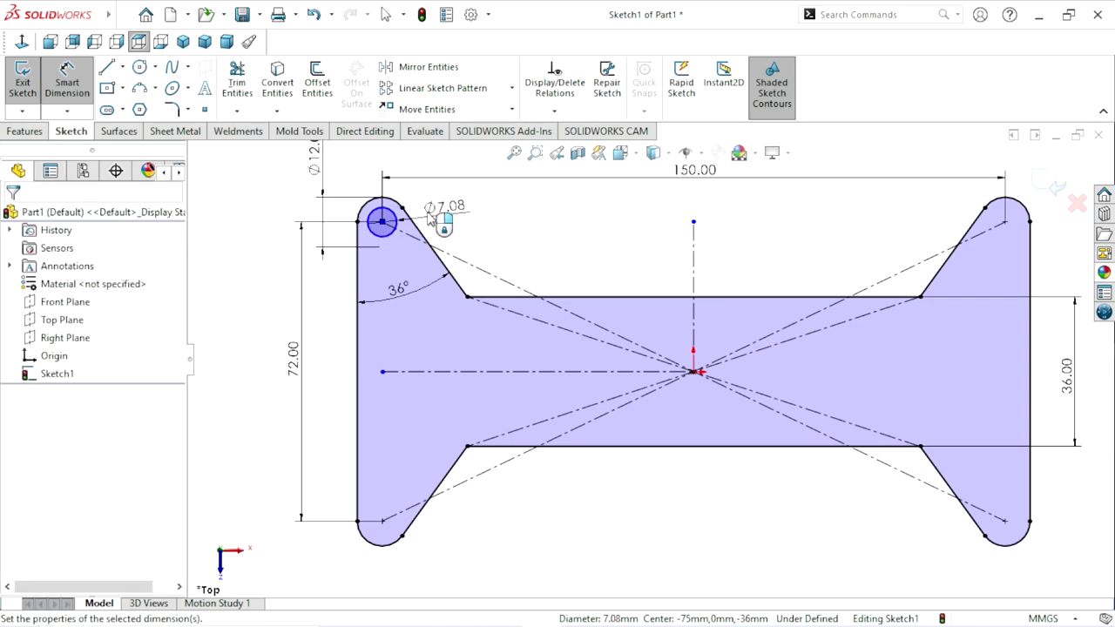
{"action": "type", "text": "6"}
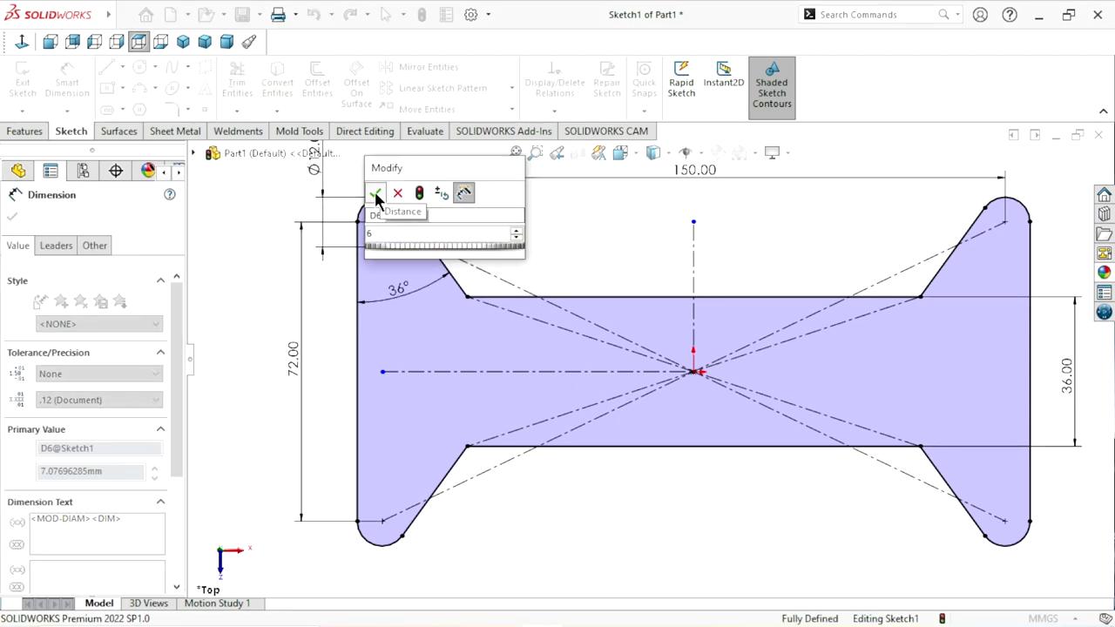
{"action": "left_click", "coordinate": [375, 194]}
{"action": "key", "text": "f"}
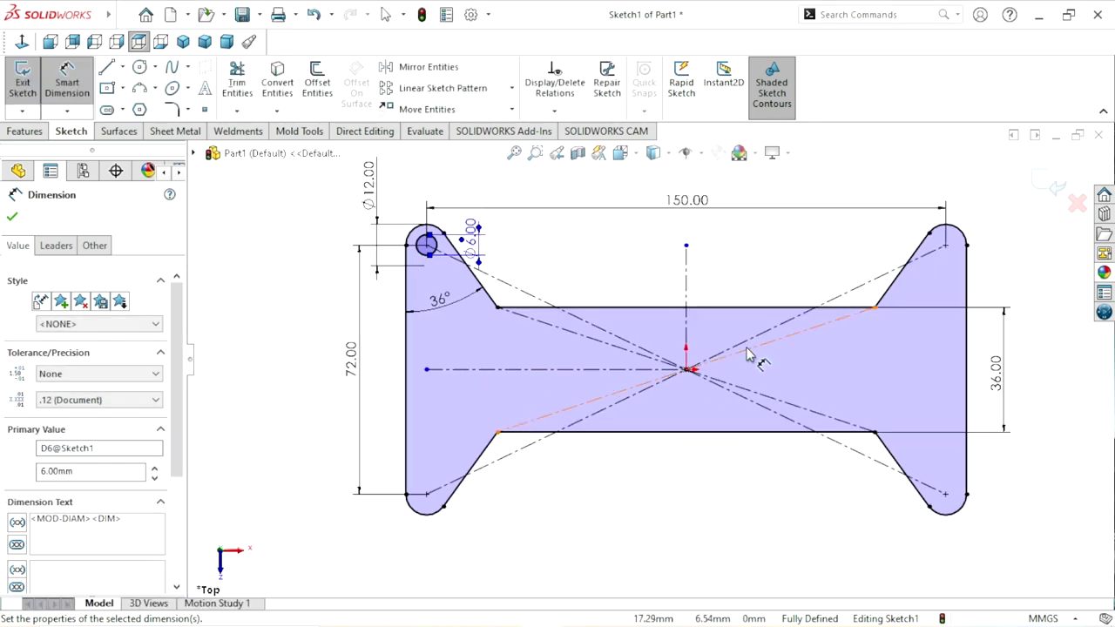
{"action": "left_click", "coordinate": [12, 217]}
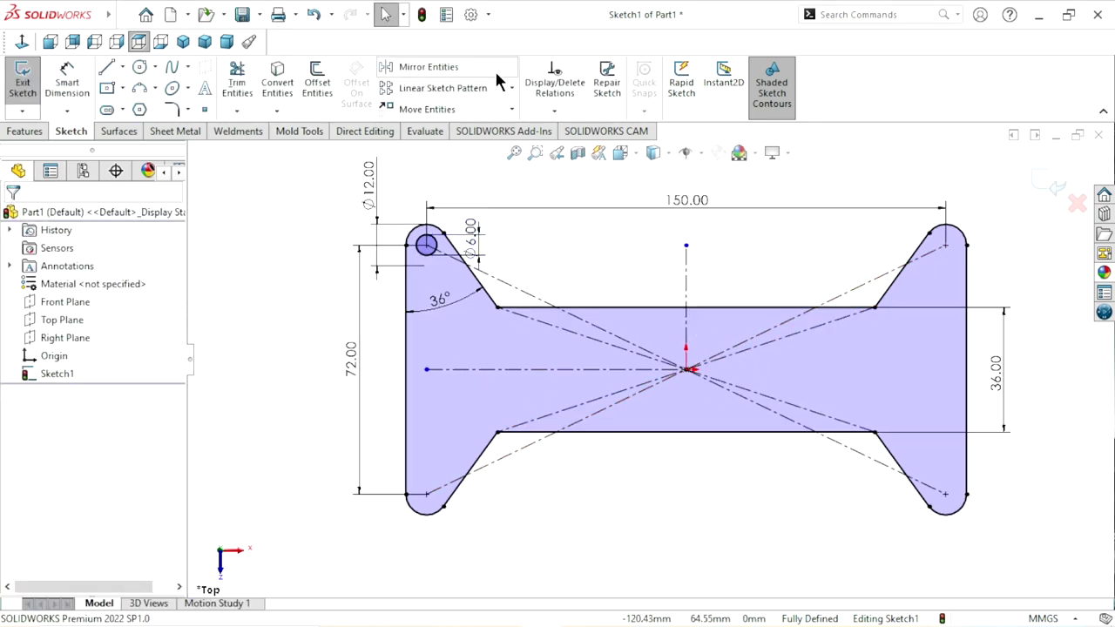
Step: Mirror the upper-left Ø6 circle about the vertical centreline to the right end
{"action": "left_click", "coordinate": [435, 67]}
{"action": "left_click", "coordinate": [427, 255]}
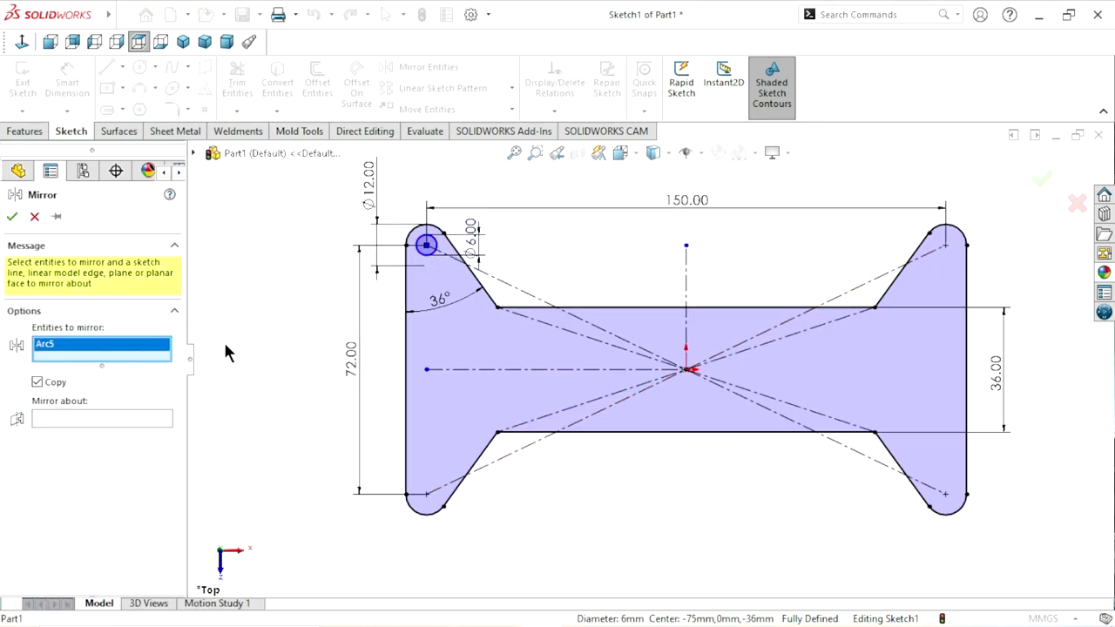
{"action": "left_click", "coordinate": [59, 418]}
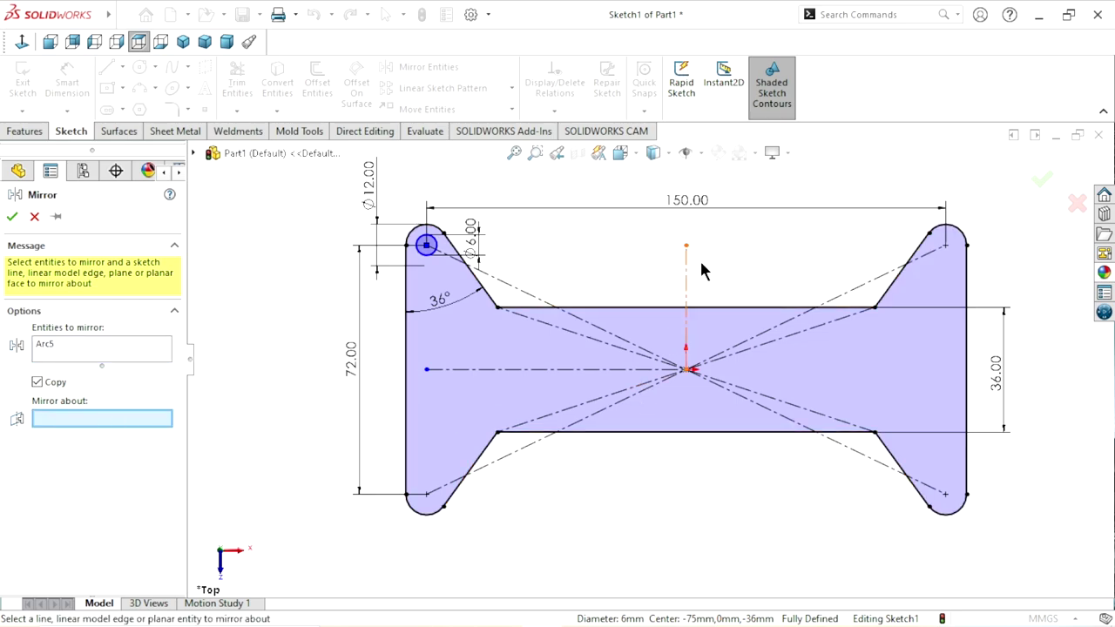
{"action": "left_click", "coordinate": [687, 289]}
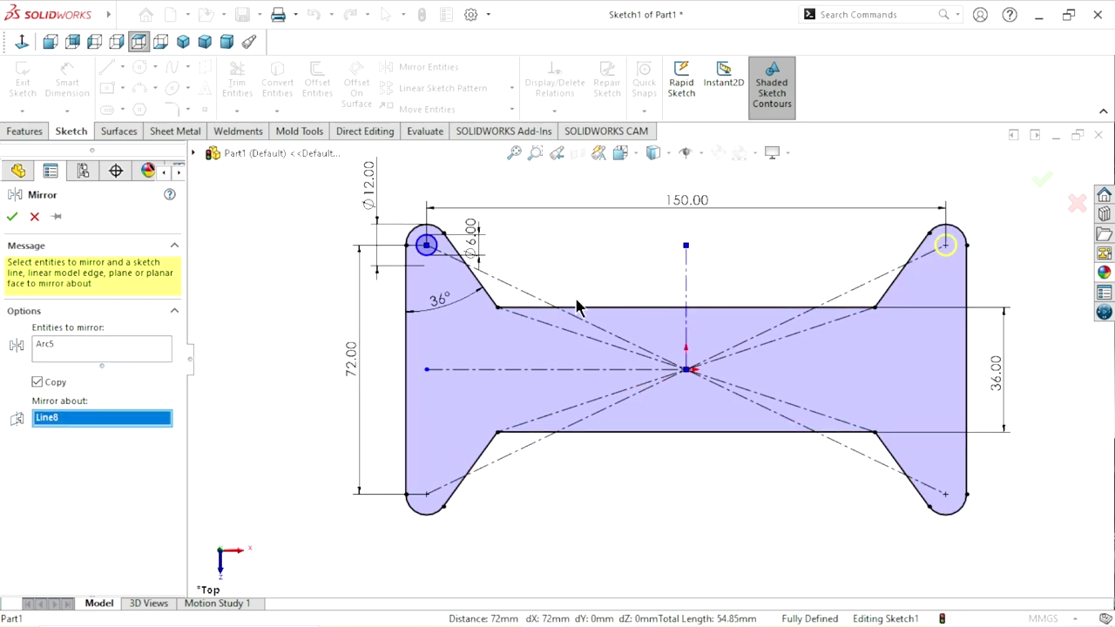
{"action": "left_click", "coordinate": [12, 219]}
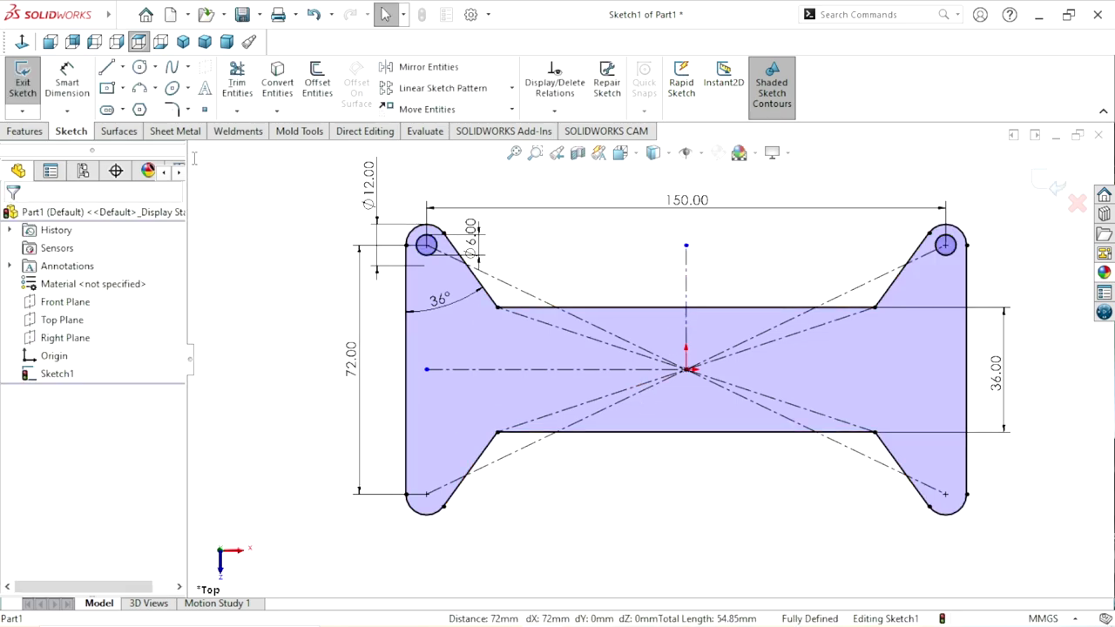
Step: Mirror both upper Ø6 circles about the horizontal centreline to the lower ends
{"action": "left_click", "coordinate": [432, 67]}
{"action": "left_click", "coordinate": [435, 240]}
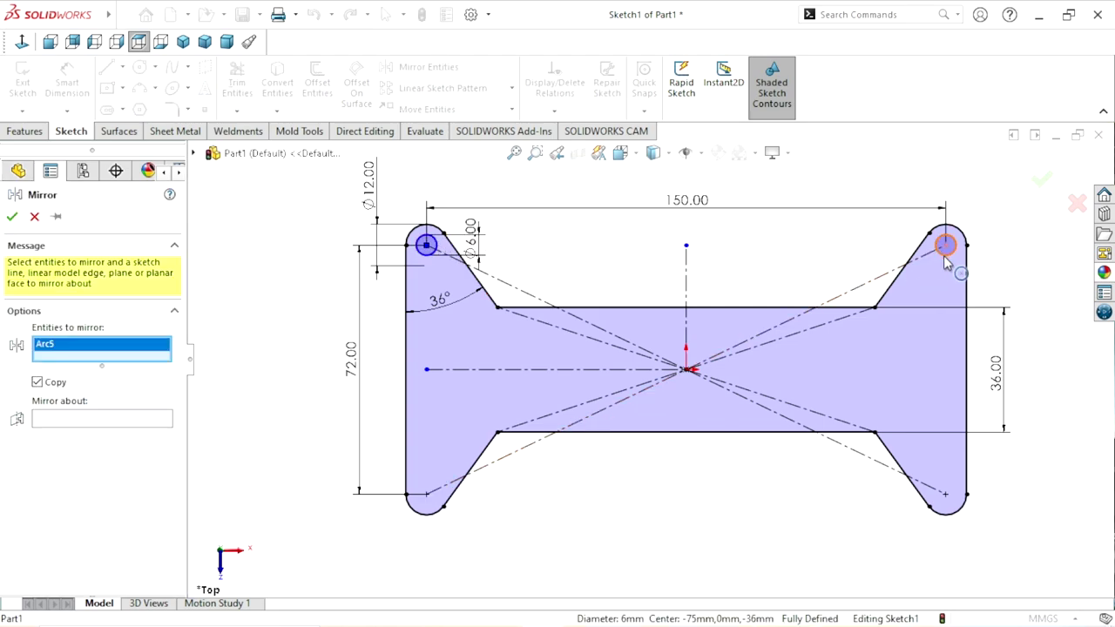
{"action": "left_click", "coordinate": [945, 256]}
{"action": "left_click", "coordinate": [50, 432]}
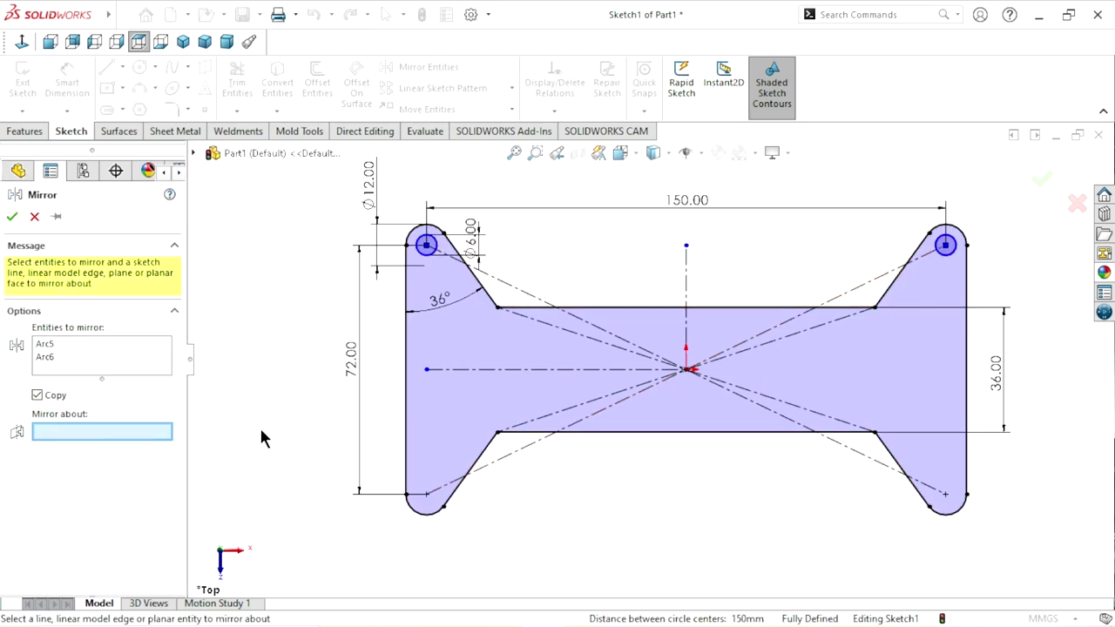
{"action": "left_click", "coordinate": [513, 372]}
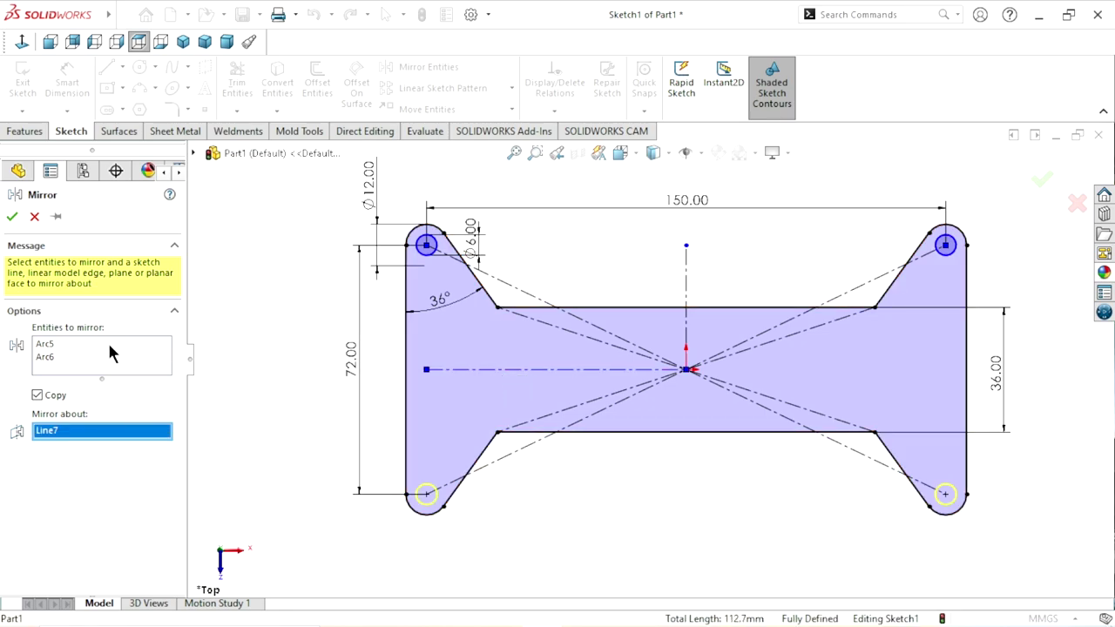
{"action": "left_click", "coordinate": [11, 217]}
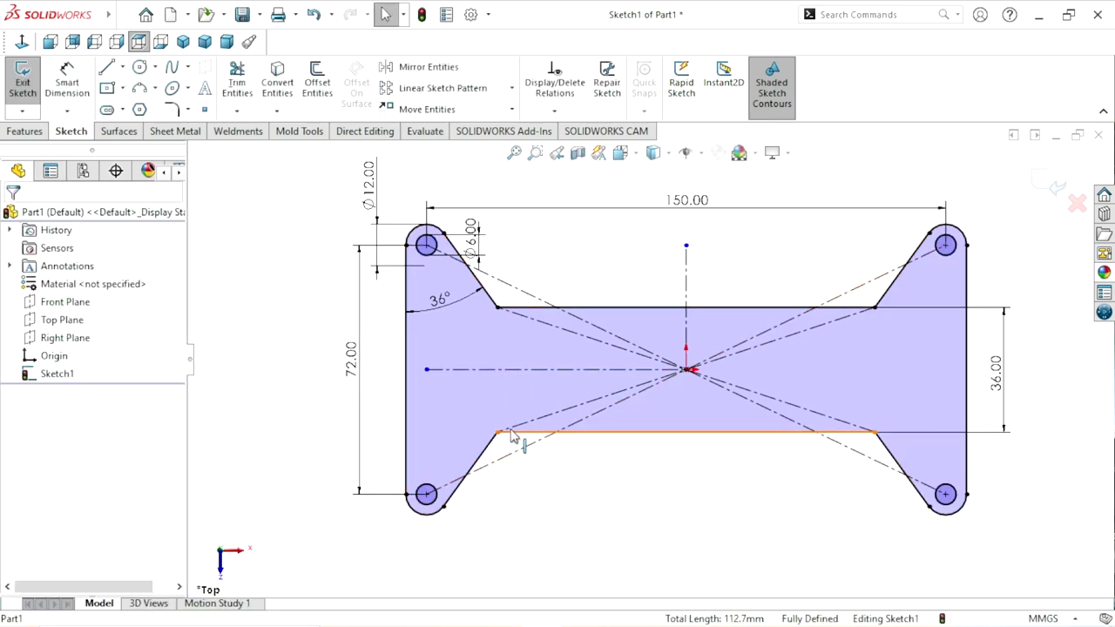
Step: Move the ⌀6.00 dimension above its circle and bring up the Features tools
{"action": "scroll", "coordinate": [651, 356], "scroll_direction": "up", "scroll_amount": 2}
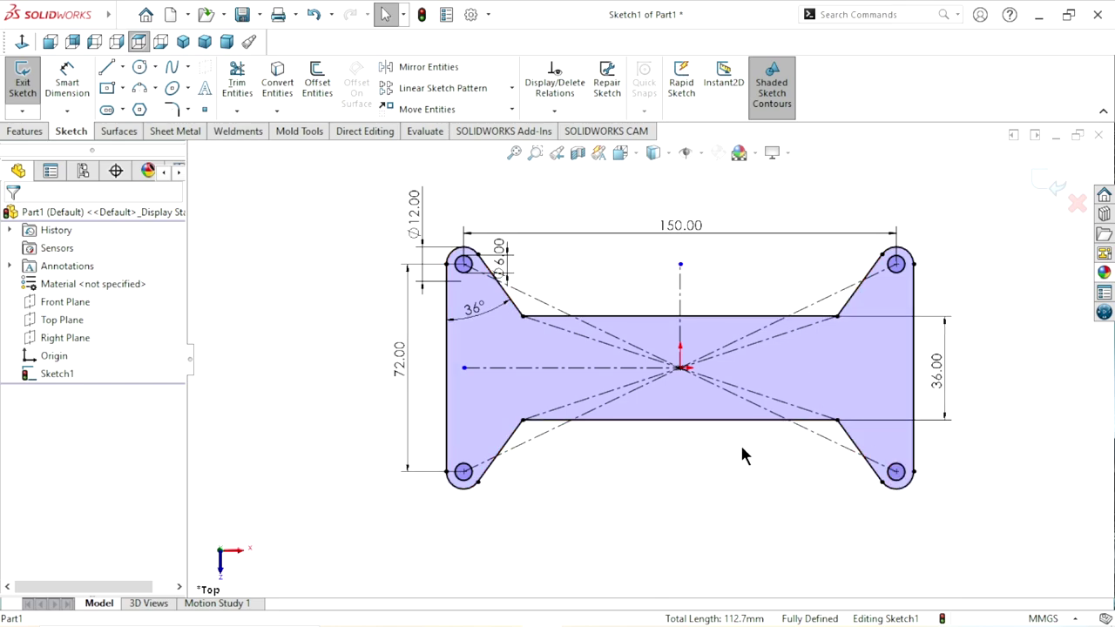
{"action": "scroll", "coordinate": [697, 457], "scroll_direction": "up", "scroll_amount": 1}
{"action": "scroll", "coordinate": [850, 414], "scroll_direction": "down", "scroll_amount": 1}
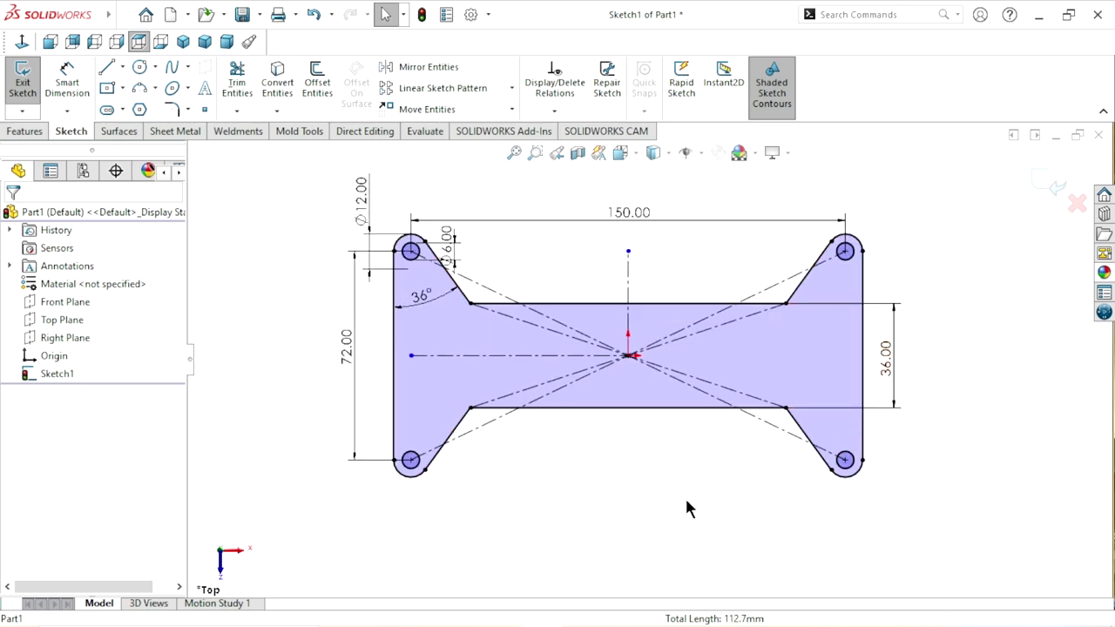
{"action": "left_click_drag", "start_coordinate": [446, 242], "coordinate": [462, 190]}
{"action": "left_click", "coordinate": [316, 344]}
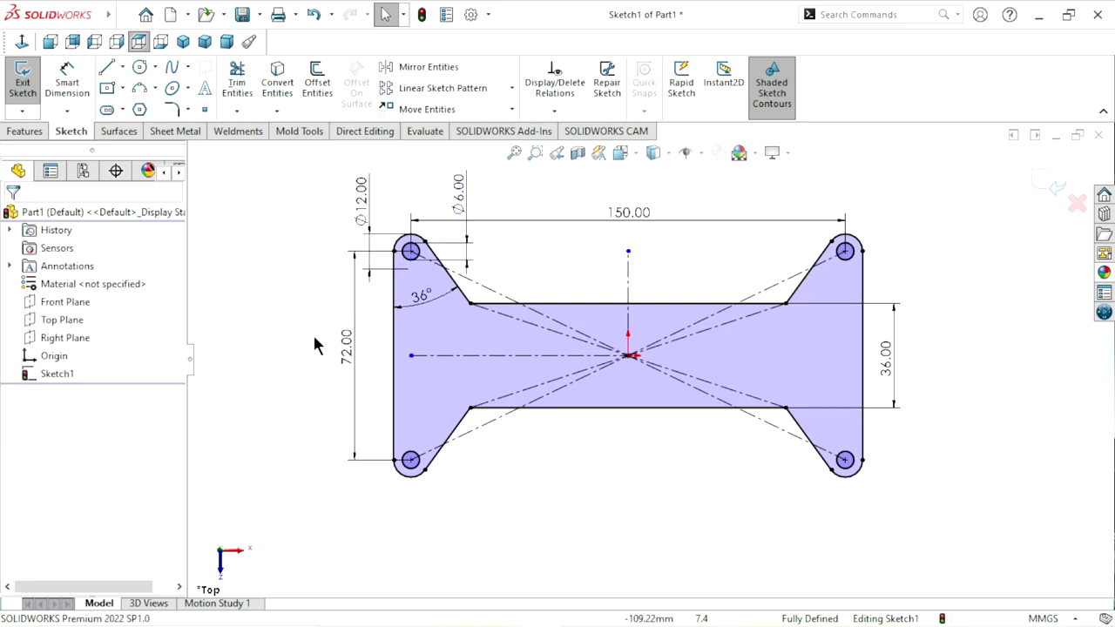
{"action": "scroll", "coordinate": [560, 462], "scroll_direction": "up", "scroll_amount": 1}
{"action": "scroll", "coordinate": [857, 416], "scroll_direction": "down", "scroll_amount": 1}
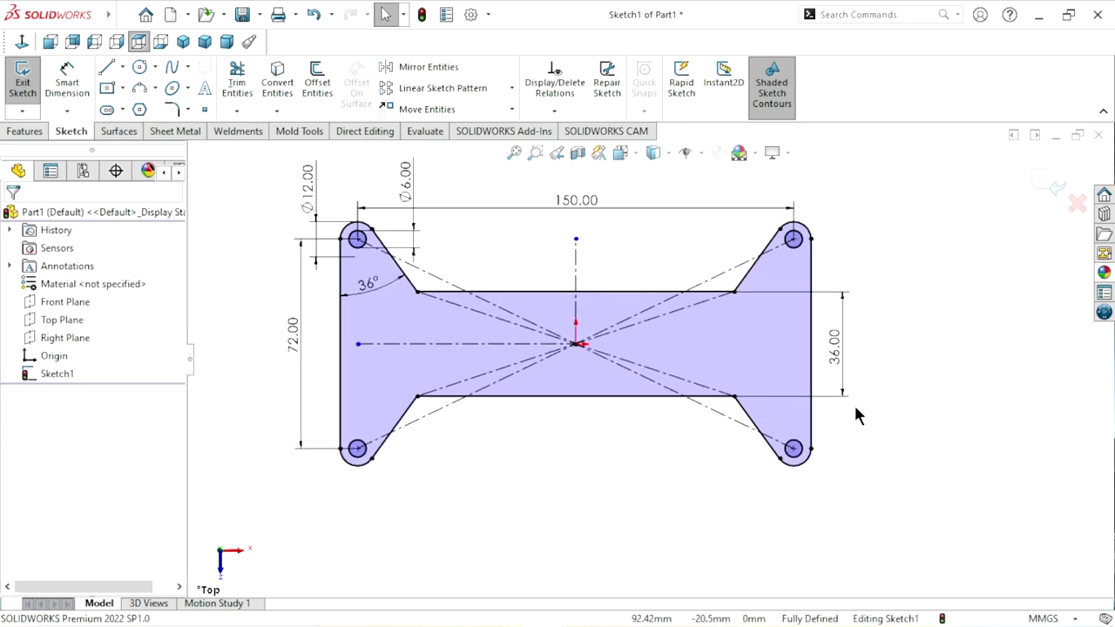
{"action": "scroll", "coordinate": [523, 453], "scroll_direction": "up", "scroll_amount": 1}
{"action": "scroll", "coordinate": [580, 359], "scroll_direction": "down", "scroll_amount": 1}
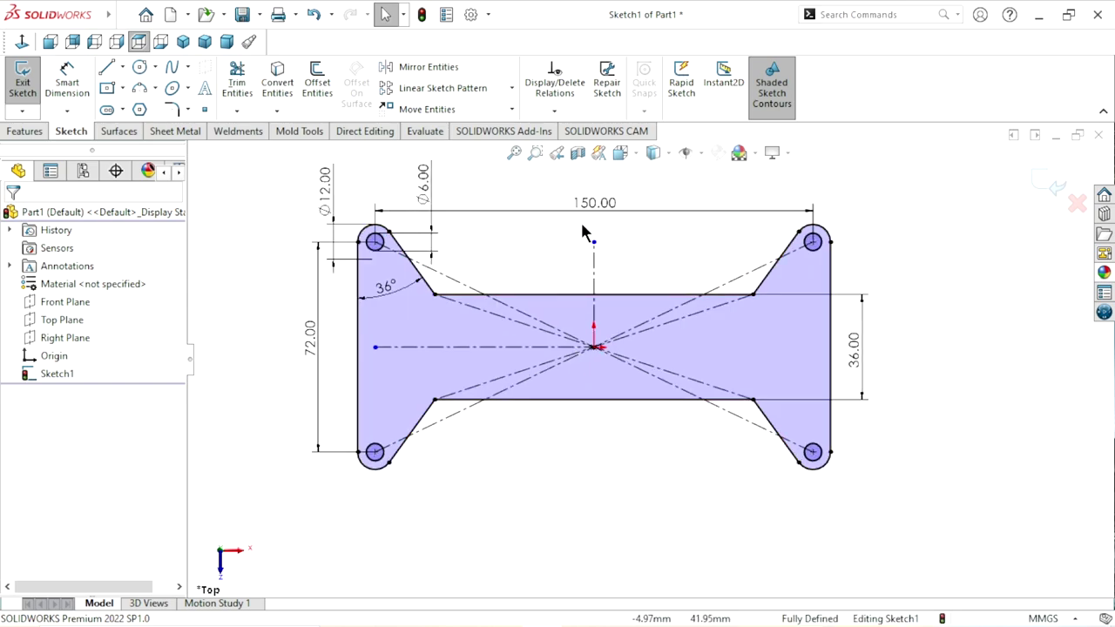
{"action": "left_click", "coordinate": [26, 132]}
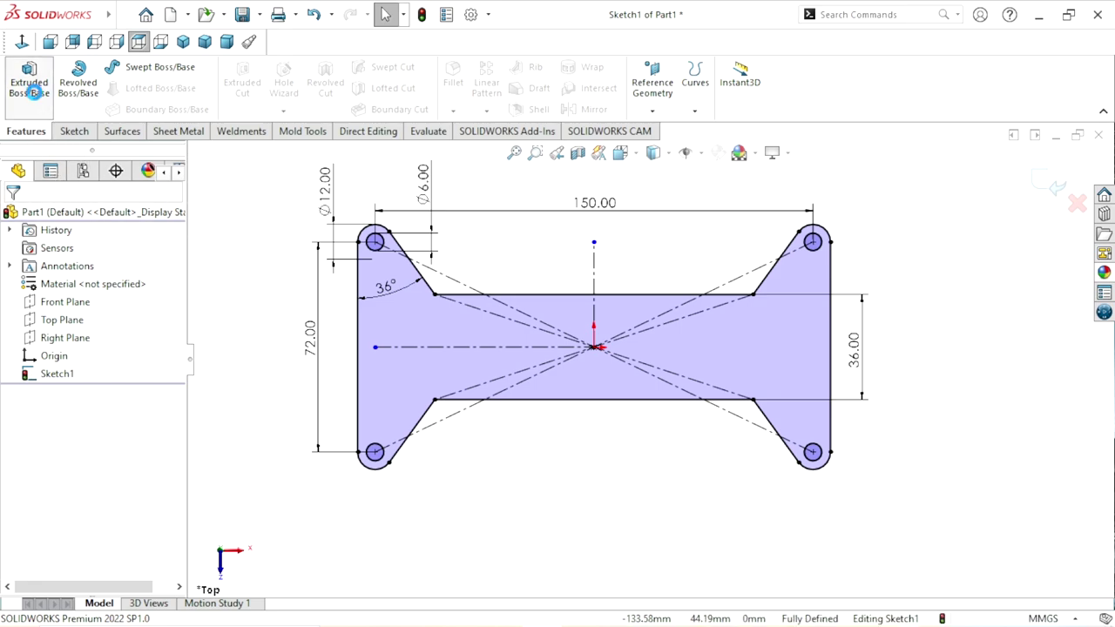
Step: Extrude the dog-bone sketch as a Blind boss 5 mm deep
{"action": "left_click", "coordinate": [31, 87]}
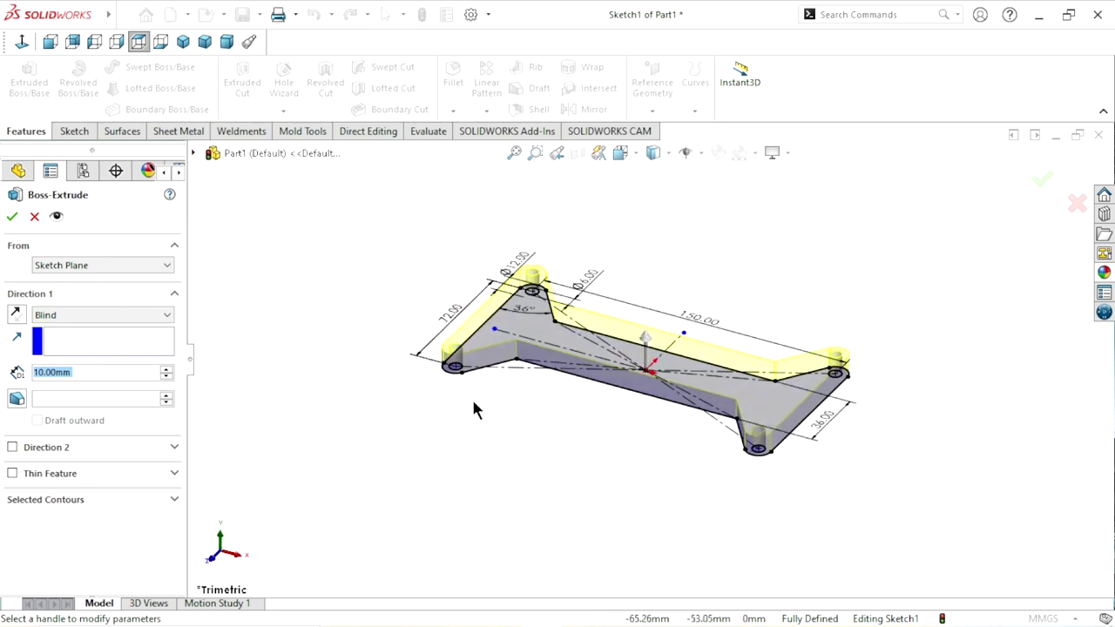
{"action": "scroll", "coordinate": [715, 373], "scroll_direction": "down", "scroll_amount": 3}
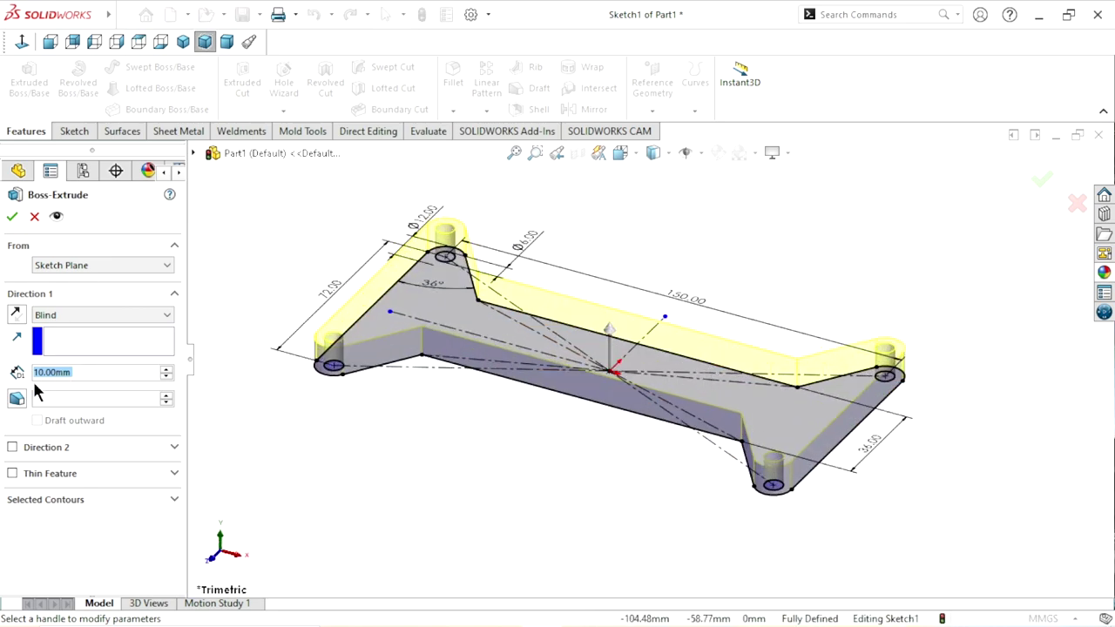
{"action": "left_click", "coordinate": [102, 374]}
{"action": "left_click", "coordinate": [96, 315]}
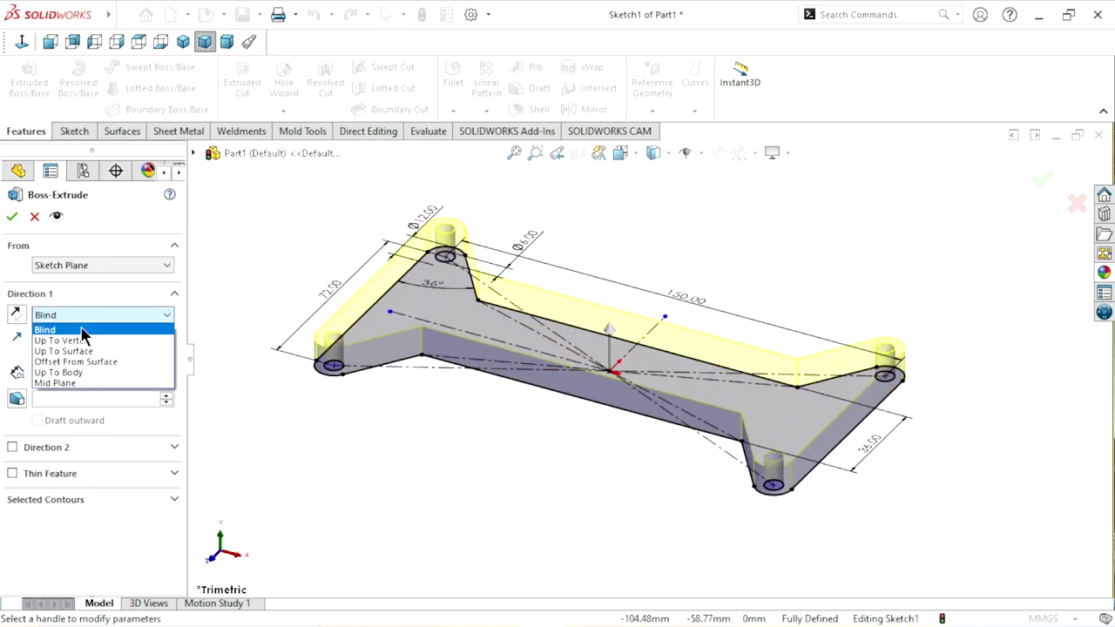
{"action": "left_click", "coordinate": [83, 330]}
{"action": "double_click", "coordinate": [107, 376]}
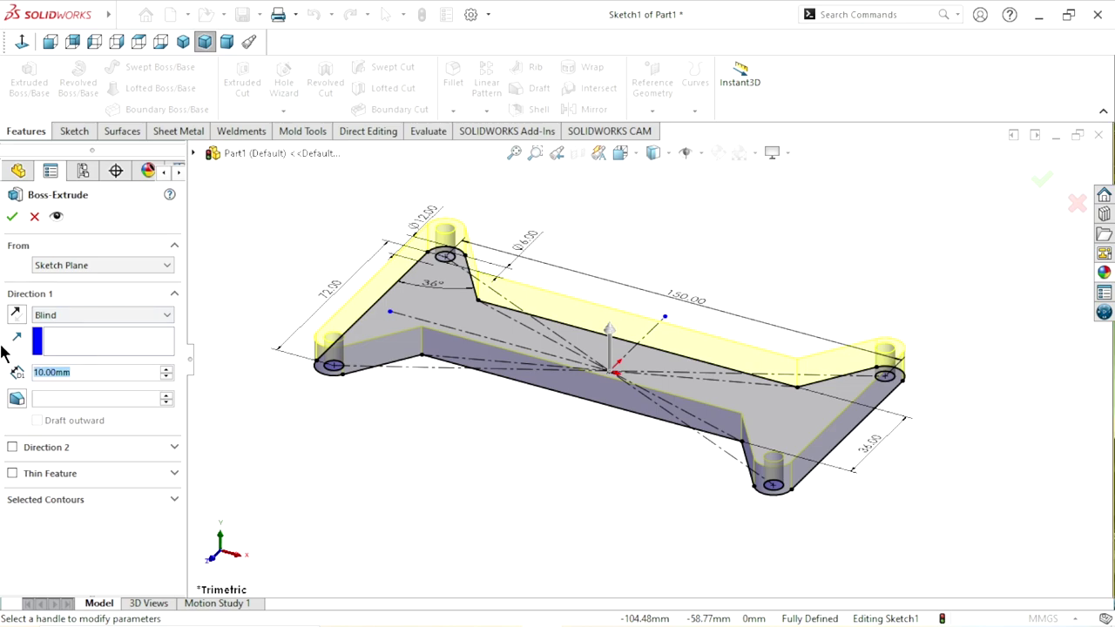
{"action": "type", "text": "5"}
{"action": "key", "text": "Return"}
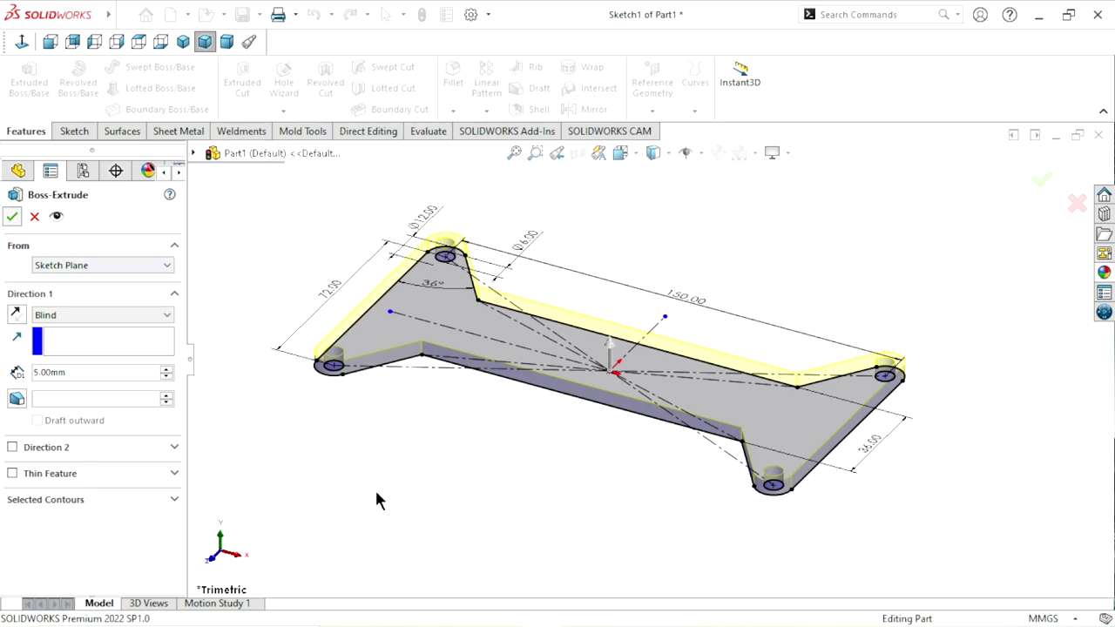
{"action": "key", "text": "Return"}
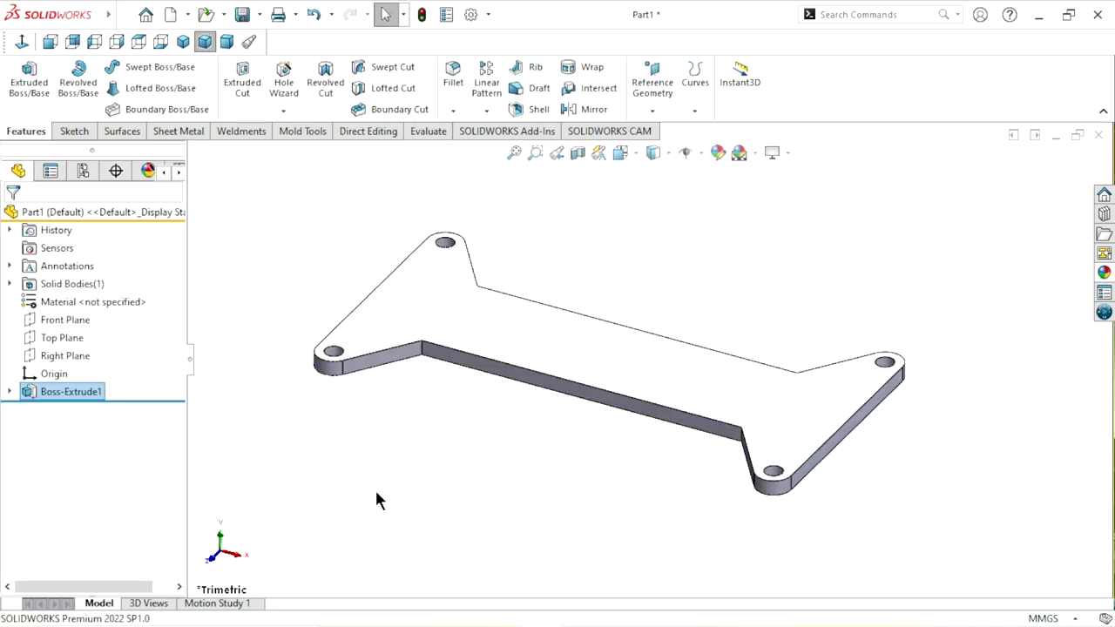
Step: Orbit the plate, return to Isometric view, and select its long side face
{"action": "mouse_move", "coordinate": [469, 471]}
{"action": "middle_mouse_down"}
{"action": "mouse_move", "coordinate": [613, 336]}
{"action": "mouse_move", "coordinate": [508, 328]}
{"action": "mouse_move", "coordinate": [463, 344]}
{"action": "mouse_move", "coordinate": [601, 427]}
{"action": "middle_mouse_up"}
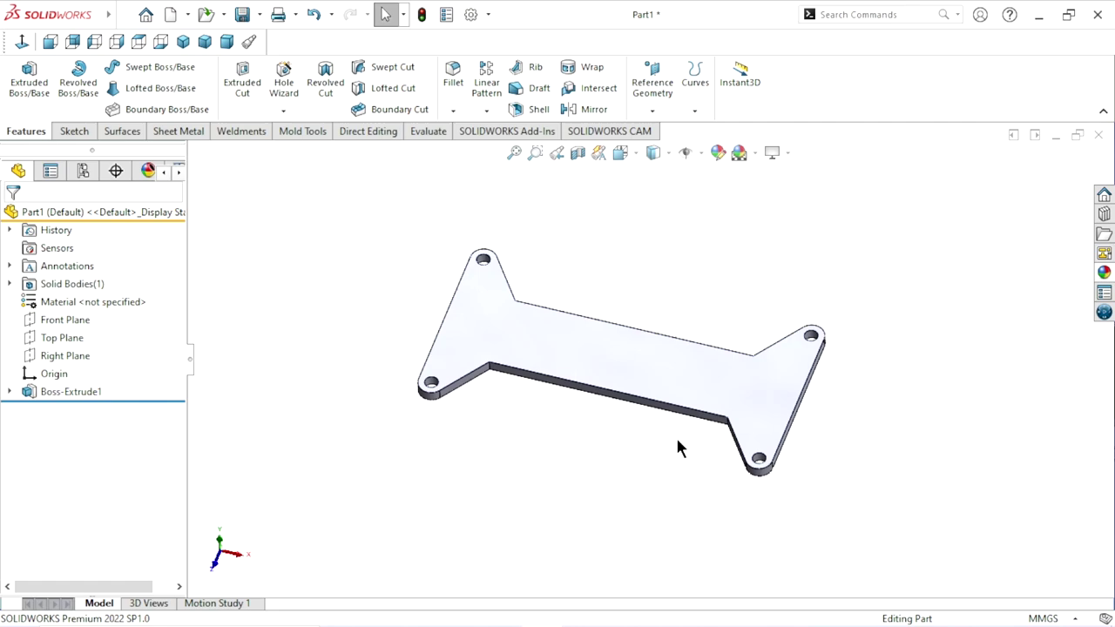
{"action": "left_click", "coordinate": [185, 41]}
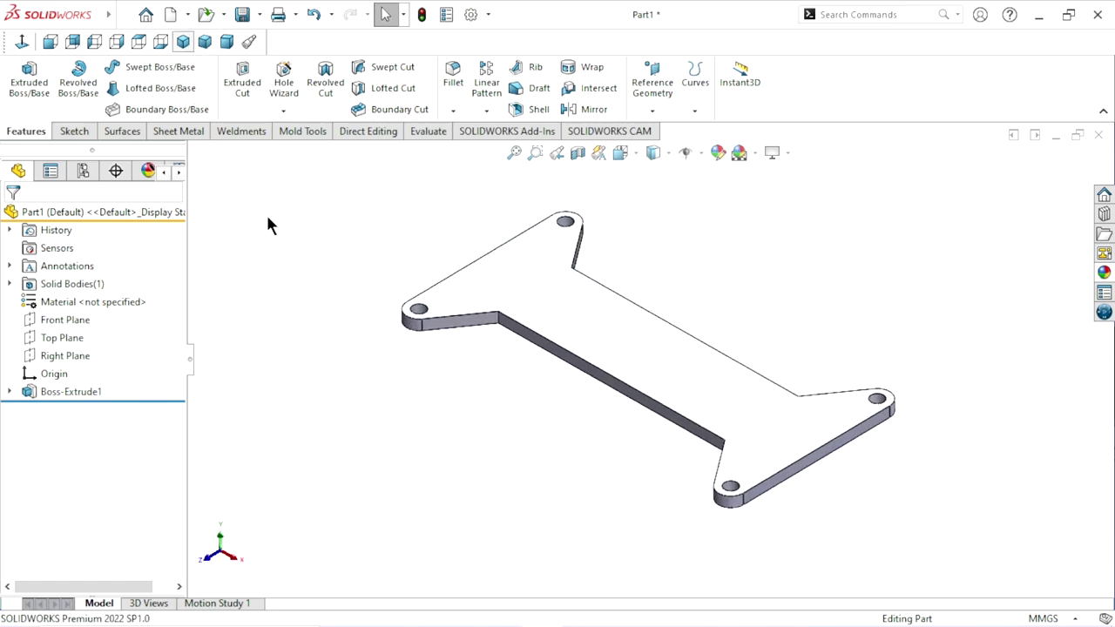
{"action": "left_click", "coordinate": [838, 462]}
Step: Start a sketch on the side face and draw a vertical centreline up from the origin
{"action": "left_click", "coordinate": [901, 398]}
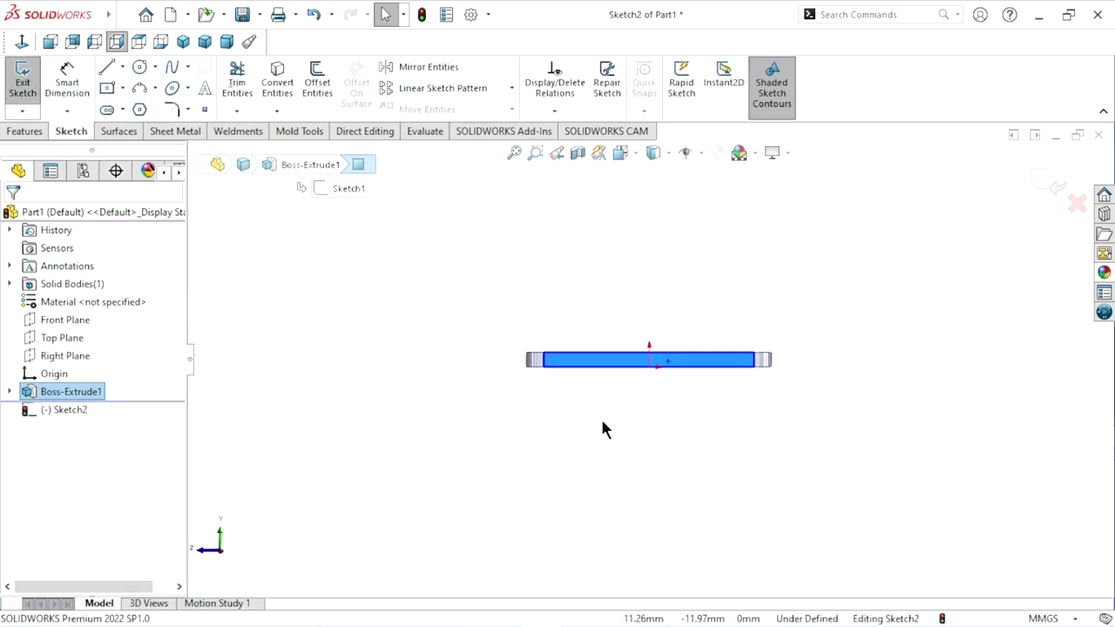
{"action": "scroll", "coordinate": [670, 197], "scroll_direction": "down", "scroll_amount": 2}
{"action": "left_click", "coordinate": [291, 327]}
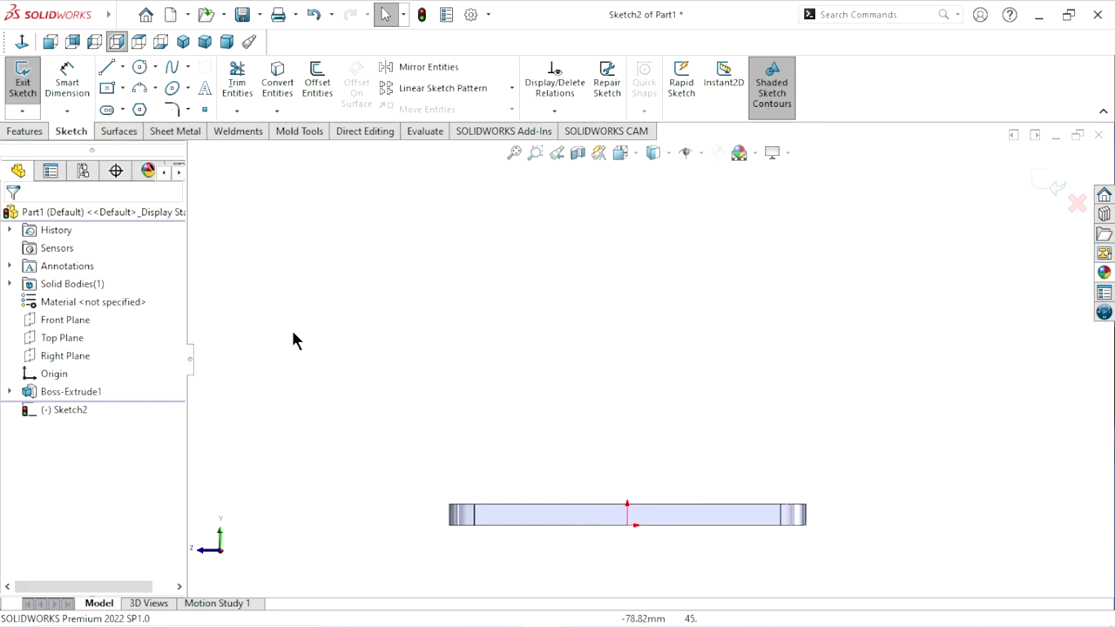
{"action": "left_click", "coordinate": [123, 68]}
{"action": "left_click", "coordinate": [122, 101]}
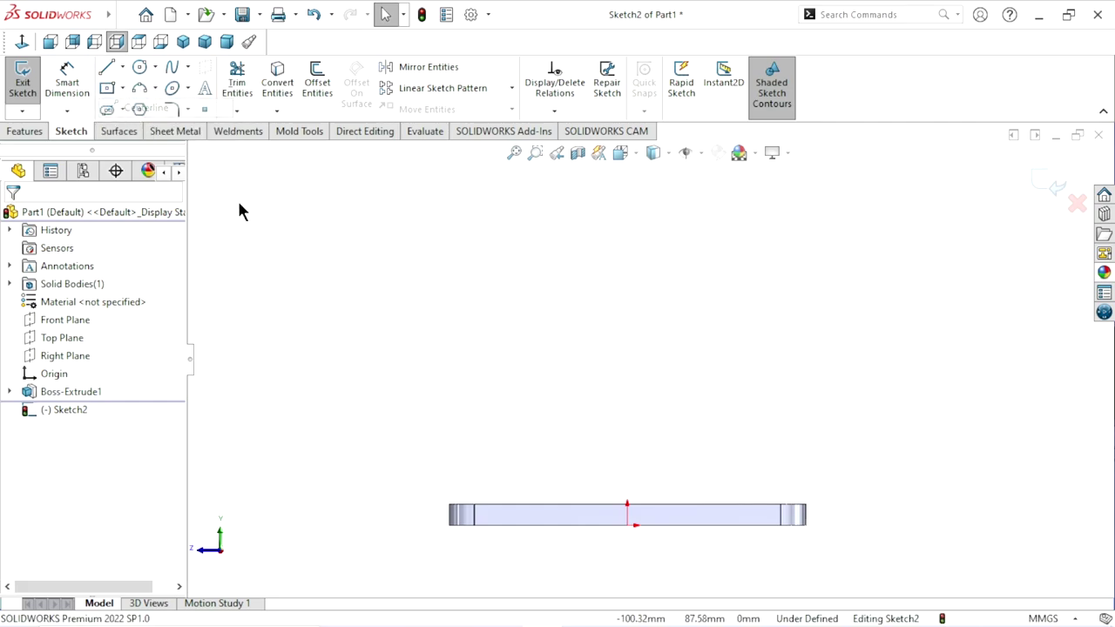
{"action": "left_click", "coordinate": [628, 526]}
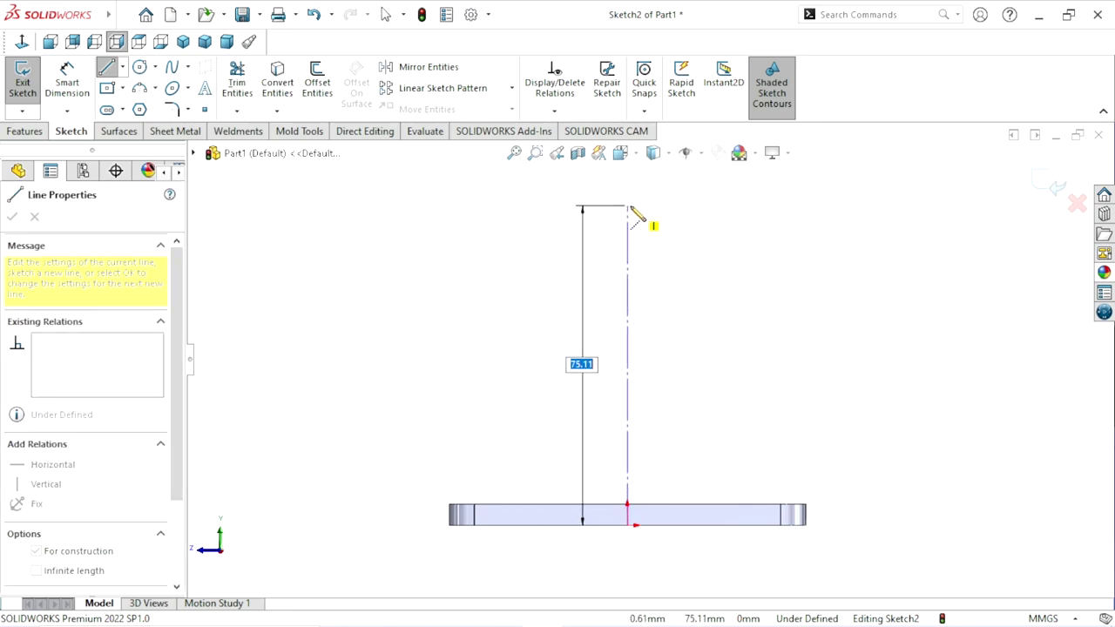
{"action": "left_click", "coordinate": [628, 207]}
{"action": "right_click", "coordinate": [740, 327]}
{"action": "left_click", "coordinate": [740, 317]}
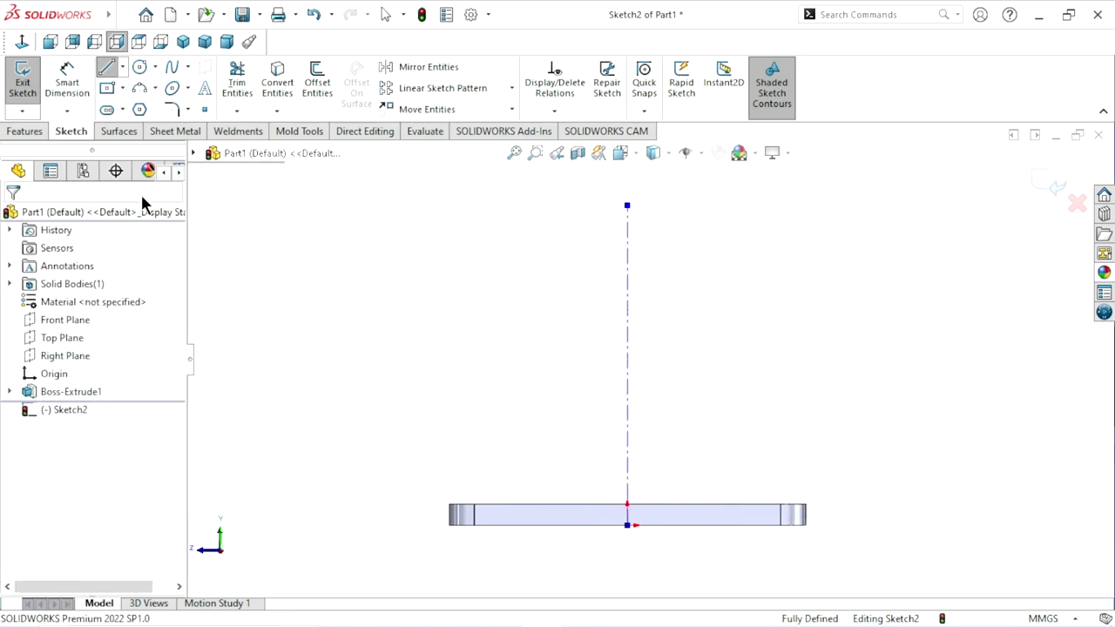
Step: Dimension the centreline's length to 67 mm
{"action": "left_click", "coordinate": [629, 388]}
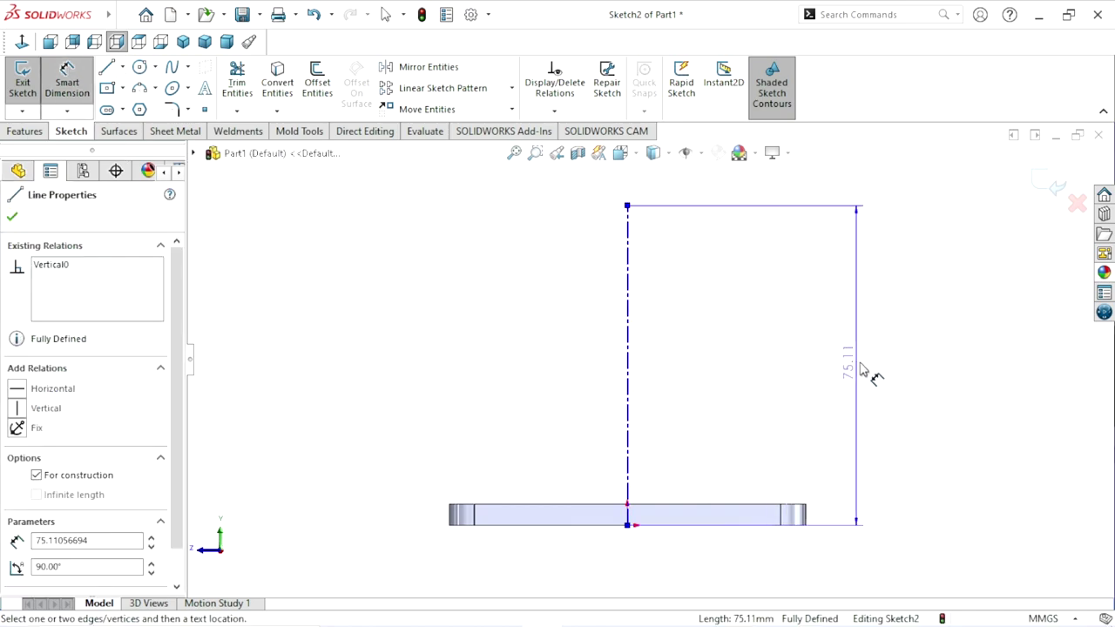
{"action": "left_click", "coordinate": [874, 372]}
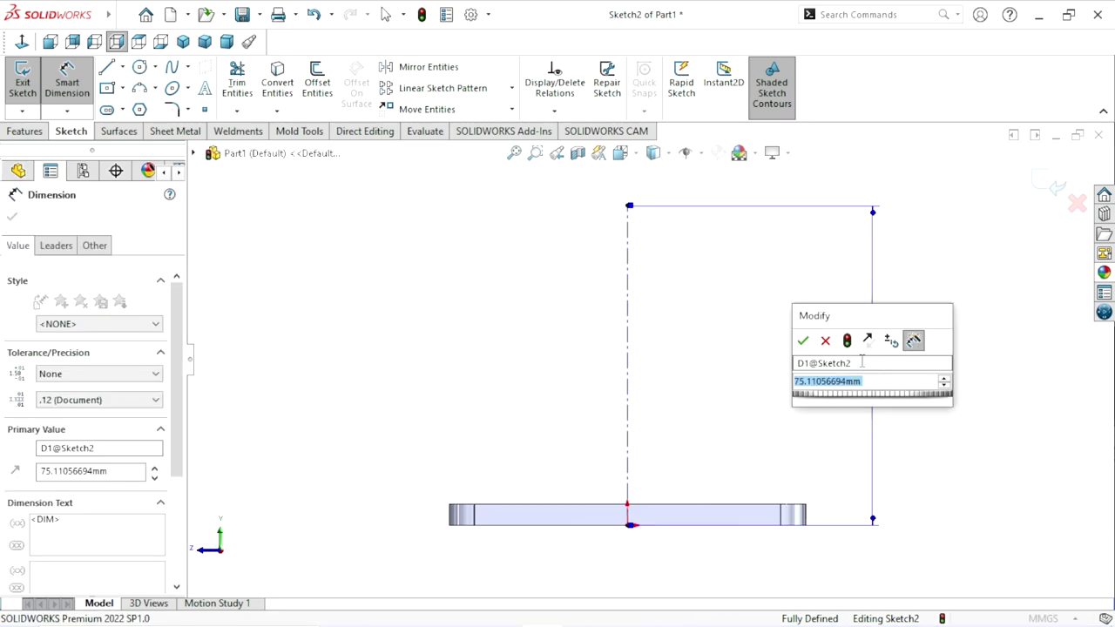
{"action": "type", "text": "67"}
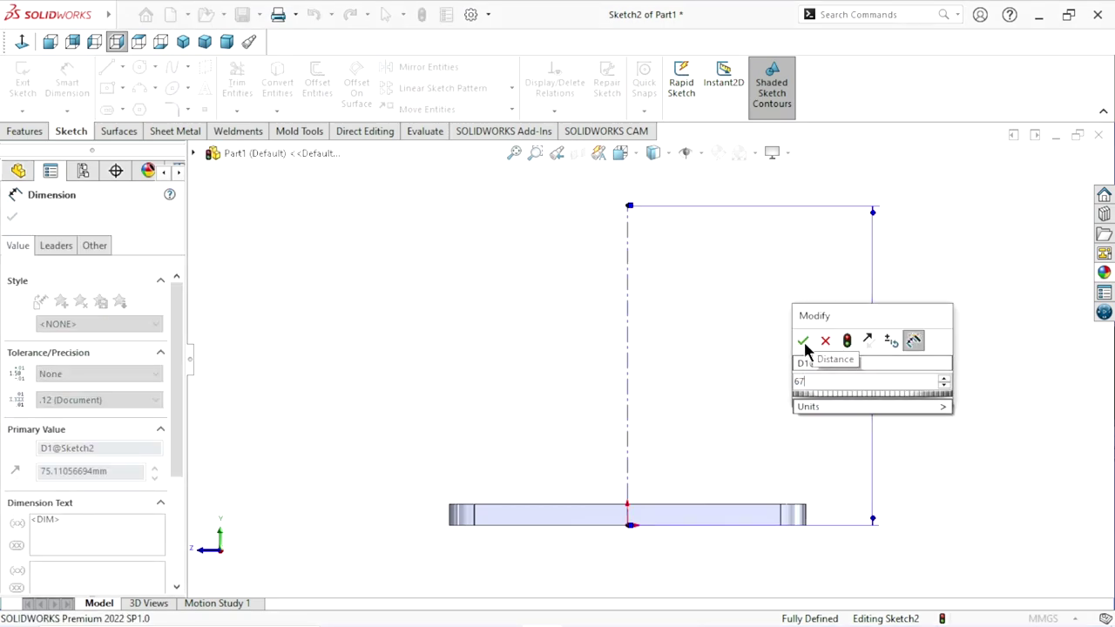
{"action": "left_click", "coordinate": [802, 339]}
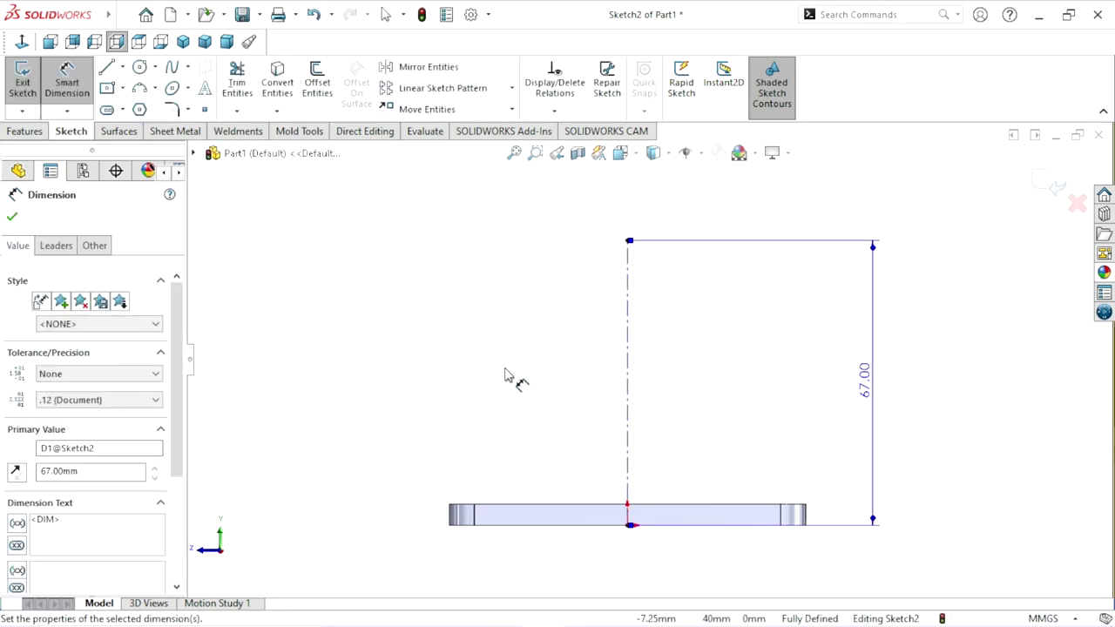
Step: Draw a circle centred on the centreline's top endpoint
{"action": "left_click", "coordinate": [141, 68]}
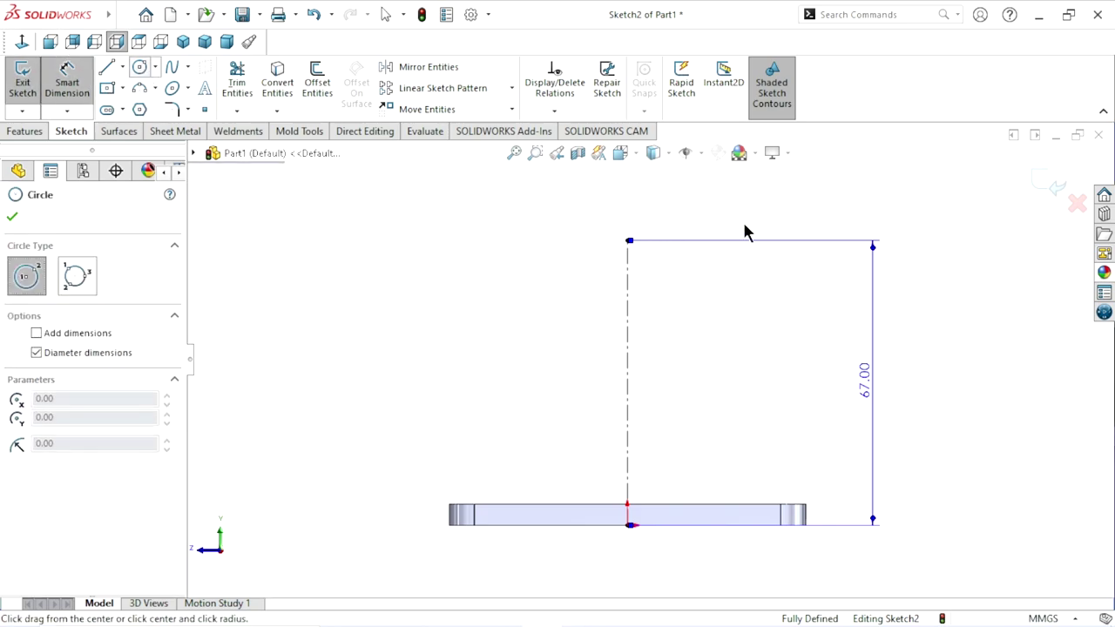
{"action": "left_click", "coordinate": [627, 240]}
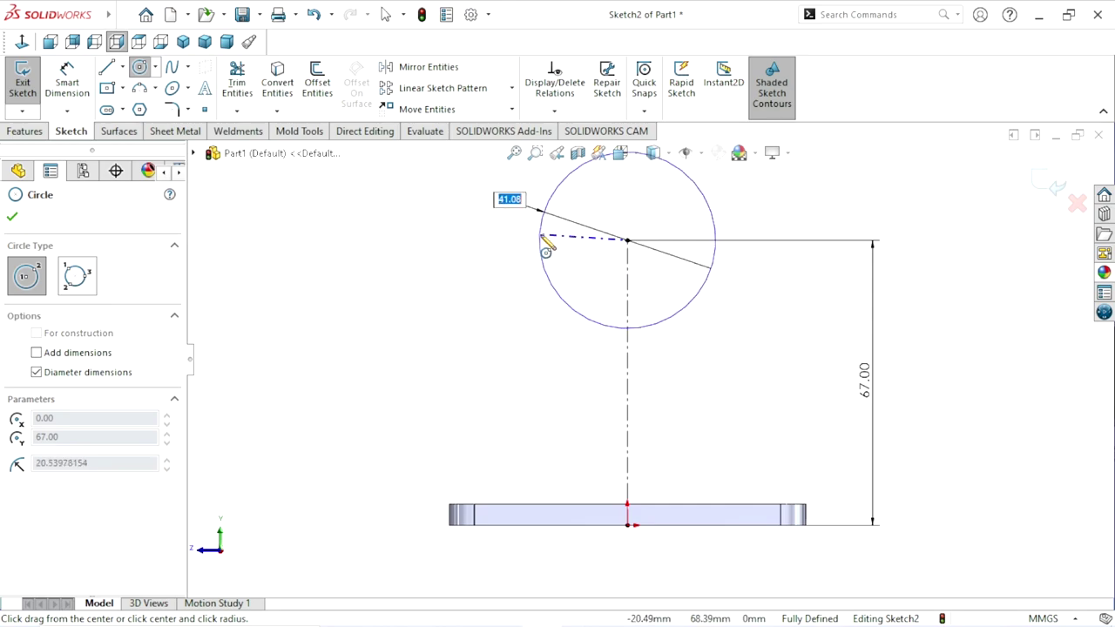
{"action": "left_click", "coordinate": [558, 237]}
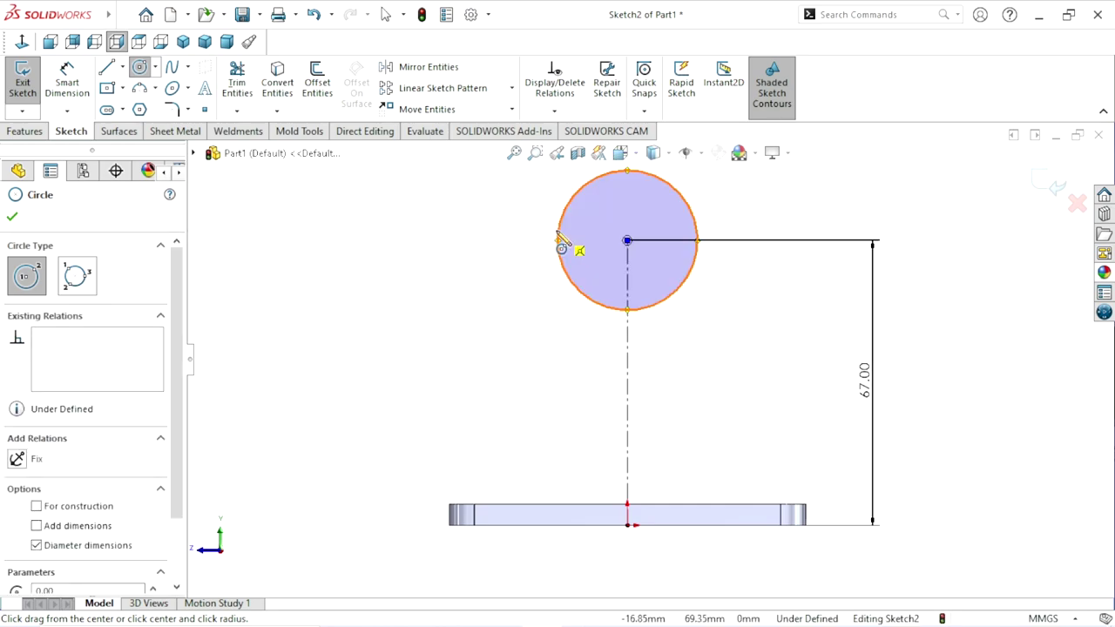
{"action": "scroll", "coordinate": [692, 229], "scroll_direction": "up", "scroll_amount": 2}
{"action": "scroll", "coordinate": [692, 229], "scroll_direction": "down", "scroll_amount": 2}
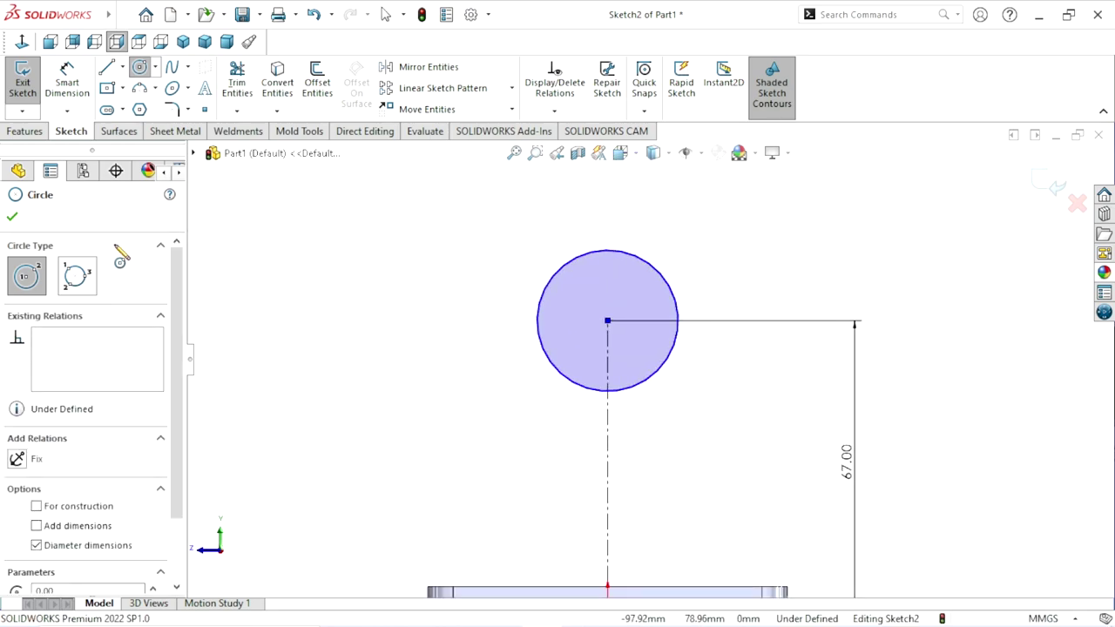
{"action": "left_click", "coordinate": [12, 217]}
Step: Dimension the circle's diameter to 20 mm and move the dimension closer
{"action": "left_click", "coordinate": [68, 83]}
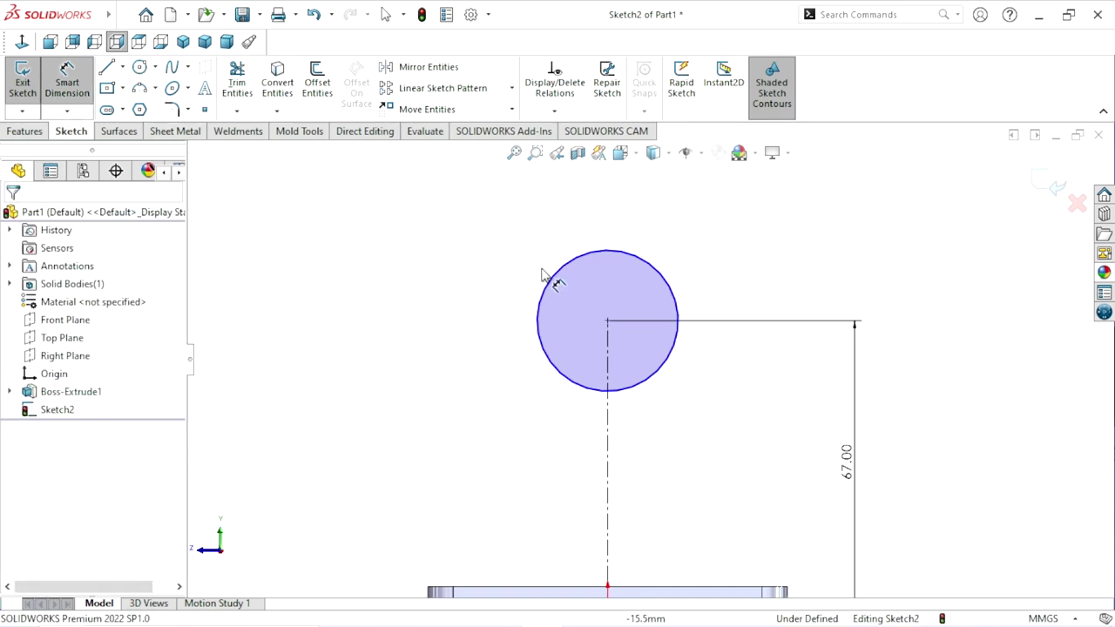
{"action": "left_click", "coordinate": [552, 289]}
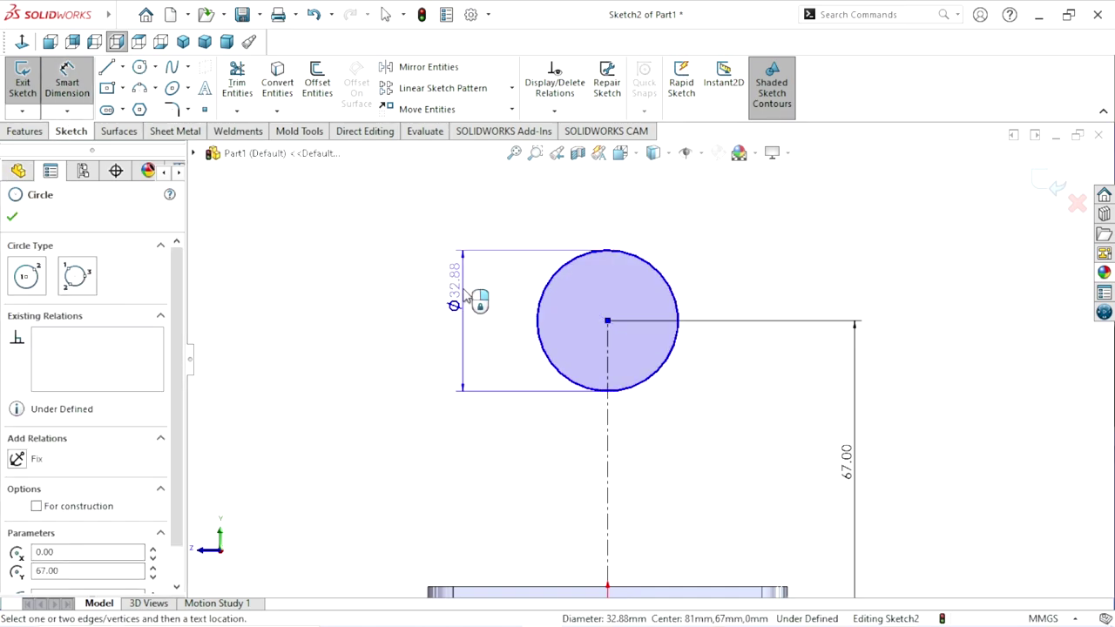
{"action": "left_click", "coordinate": [456, 291]}
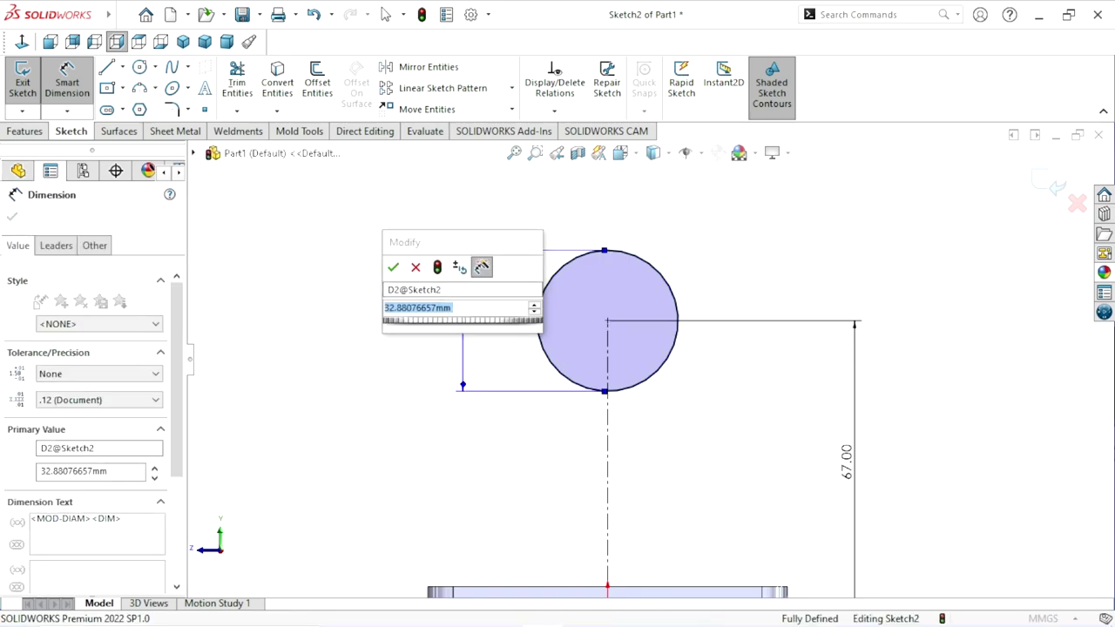
{"action": "type", "text": "20"}
{"action": "left_click", "coordinate": [394, 268]}
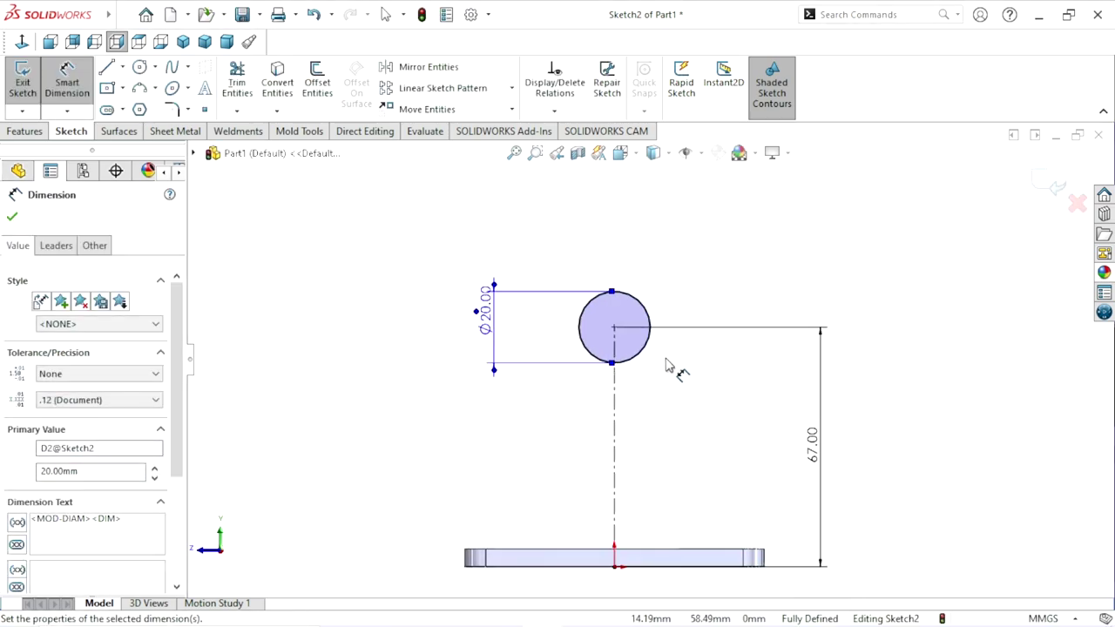
{"action": "left_click_drag", "start_coordinate": [456, 306], "coordinate": [528, 323]}
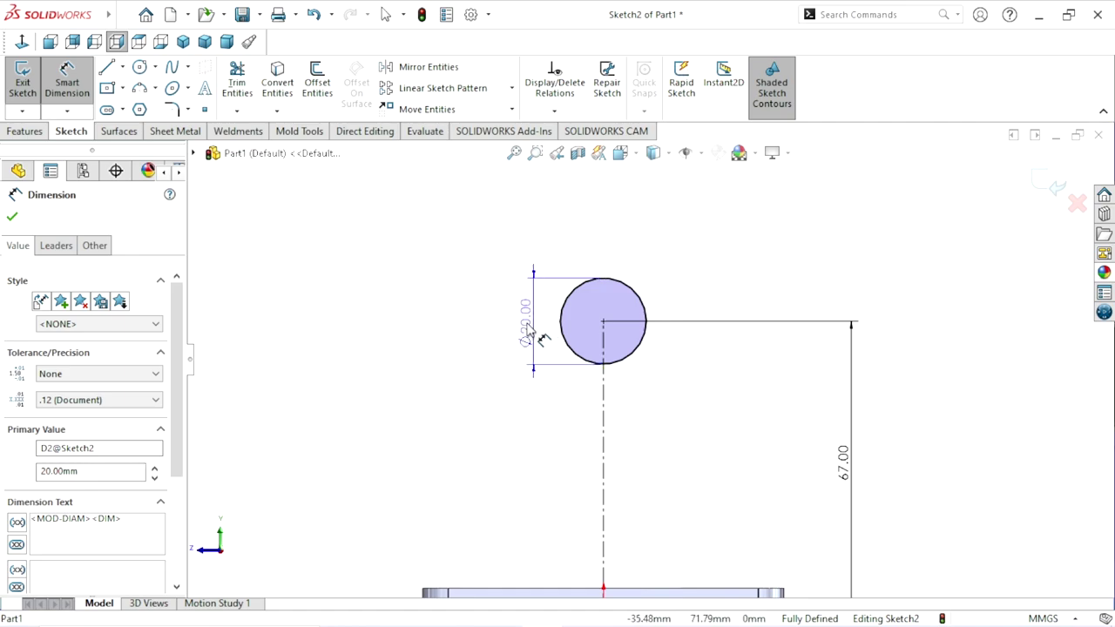
Step: Offset the Ø20 circle 5 mm outward, place the 5.00 dimension below, and zoom to fit
{"action": "left_click", "coordinate": [317, 87]}
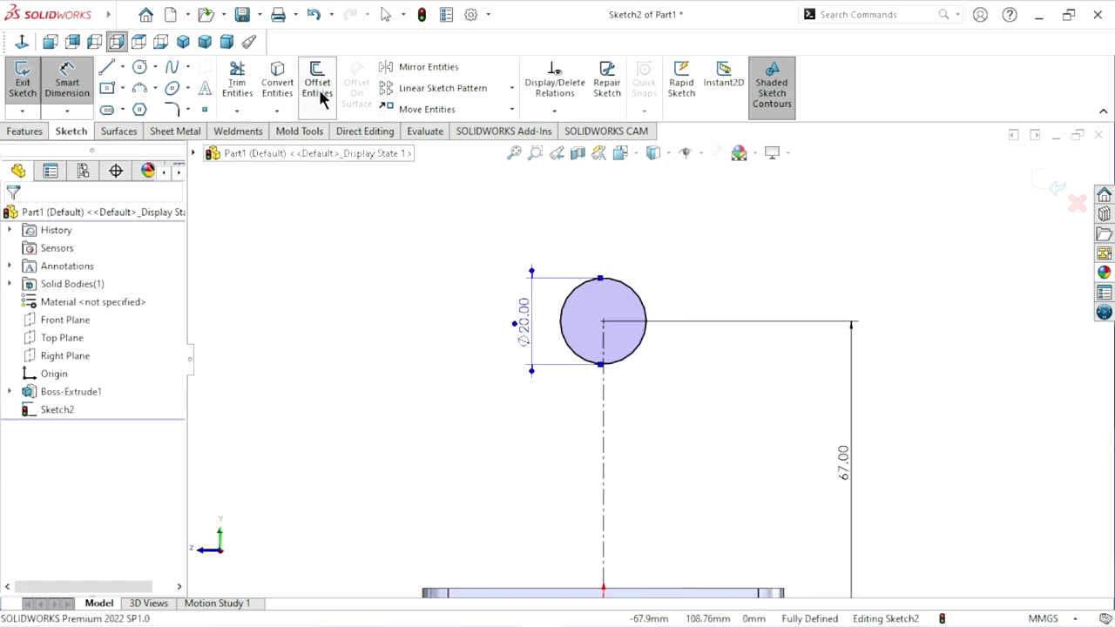
{"action": "left_click", "coordinate": [580, 301]}
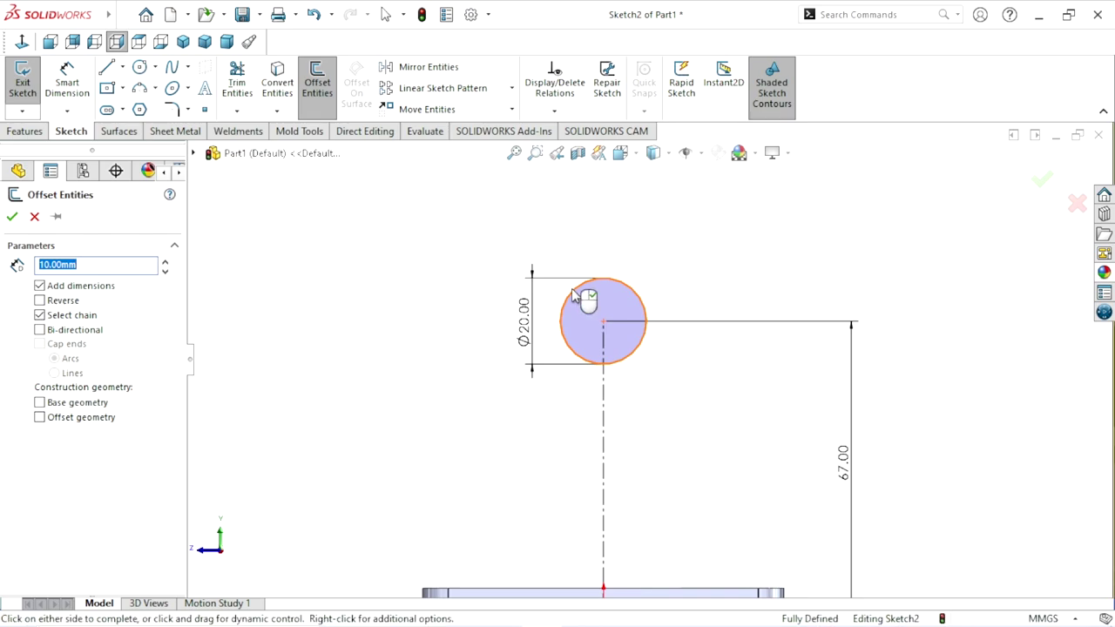
{"action": "left_click", "coordinate": [94, 265]}
{"action": "type", "text": "5"}
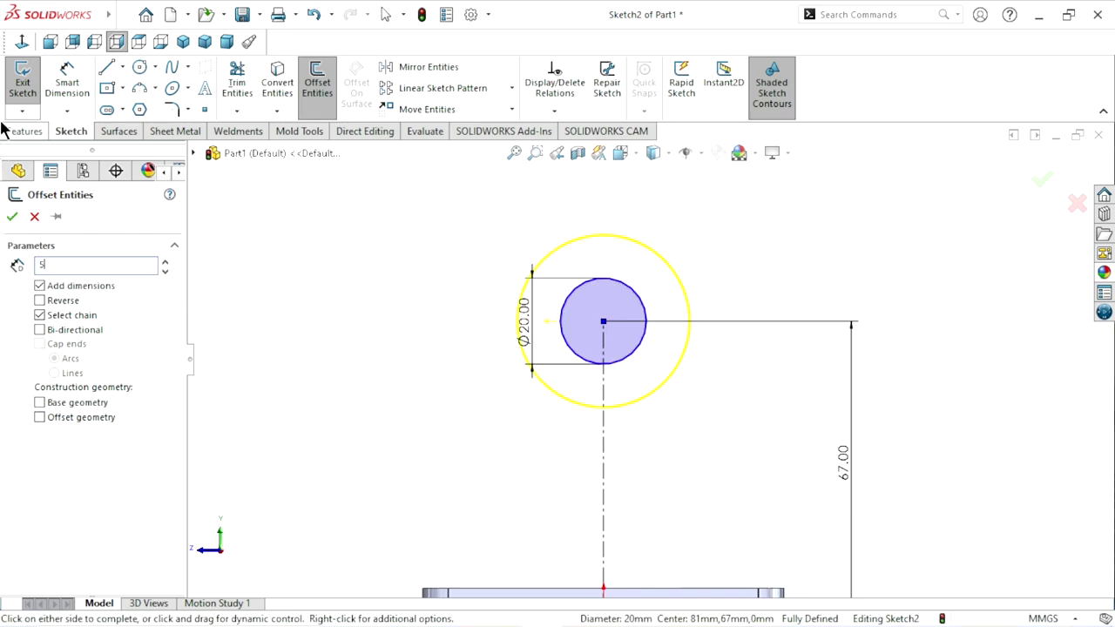
{"action": "key", "text": "Return"}
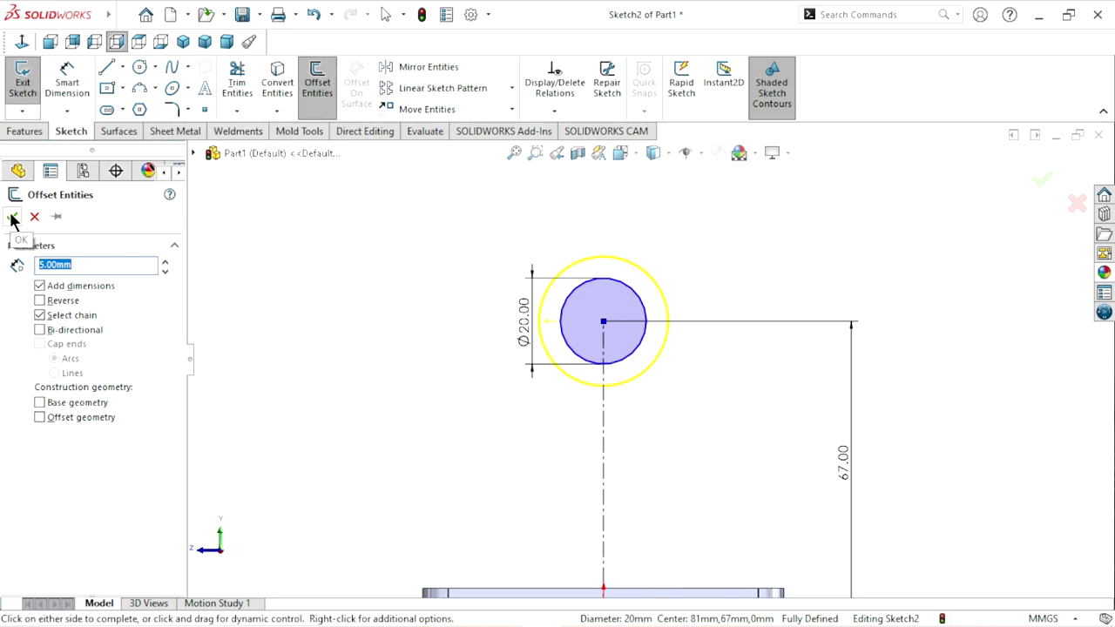
{"action": "key", "text": "Return"}
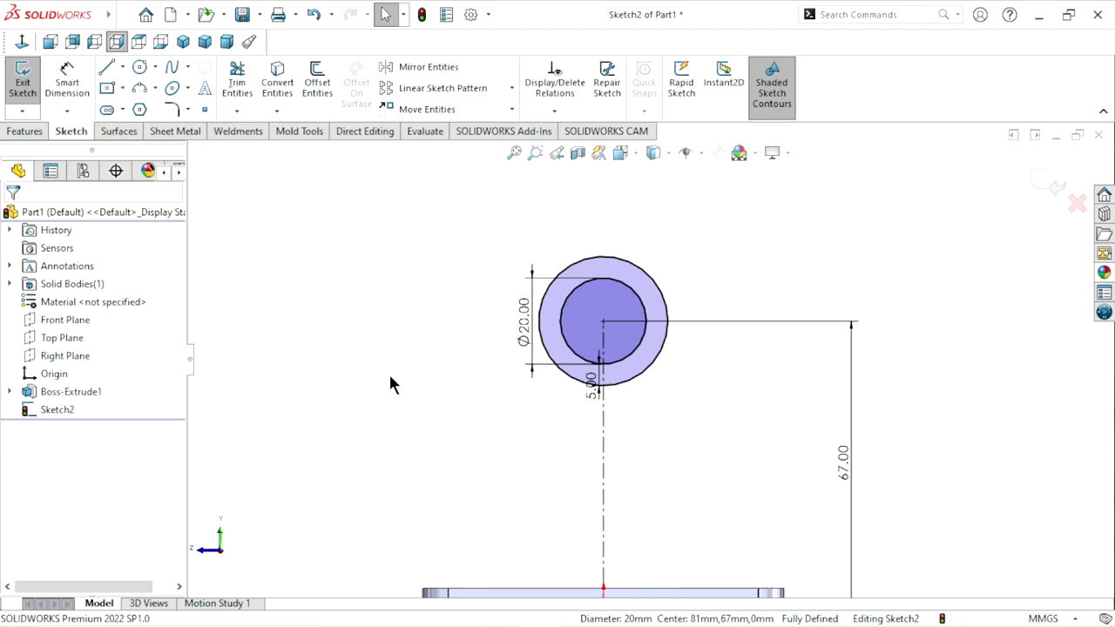
{"action": "scroll", "coordinate": [623, 378], "scroll_direction": "down", "scroll_amount": 1}
{"action": "left_click_drag", "start_coordinate": [592, 390], "coordinate": [528, 427]}
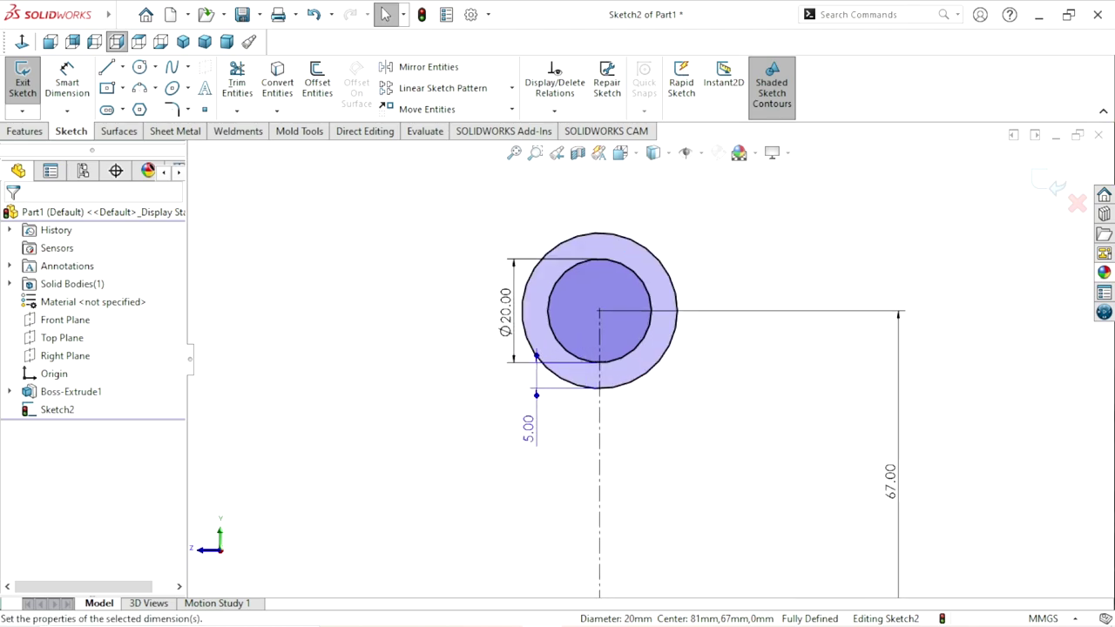
{"action": "scroll", "coordinate": [549, 475], "scroll_direction": "up", "scroll_amount": 1}
{"action": "key", "text": "f"}
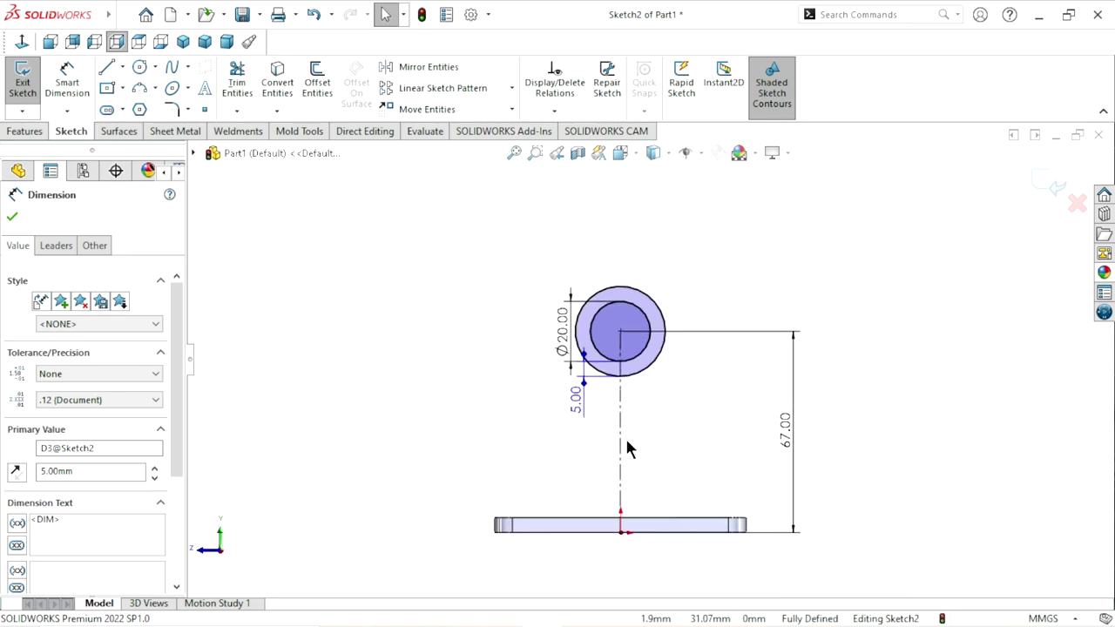
Step: Draw a corner rectangle from inside the circle down to the base plate
{"action": "left_click", "coordinate": [122, 86]}
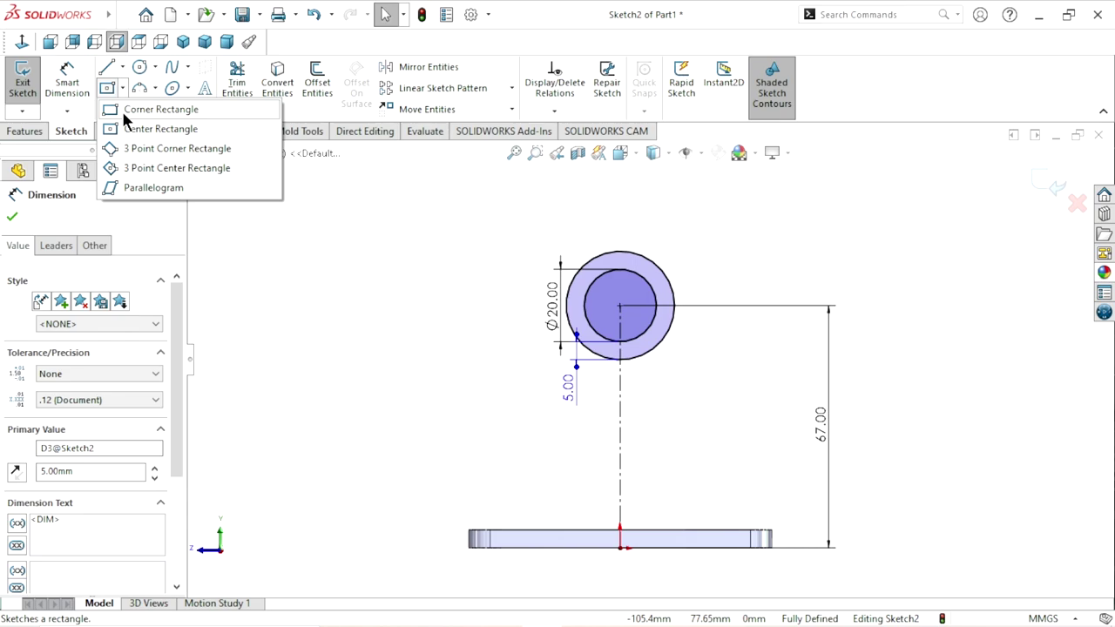
{"action": "left_click", "coordinate": [121, 108]}
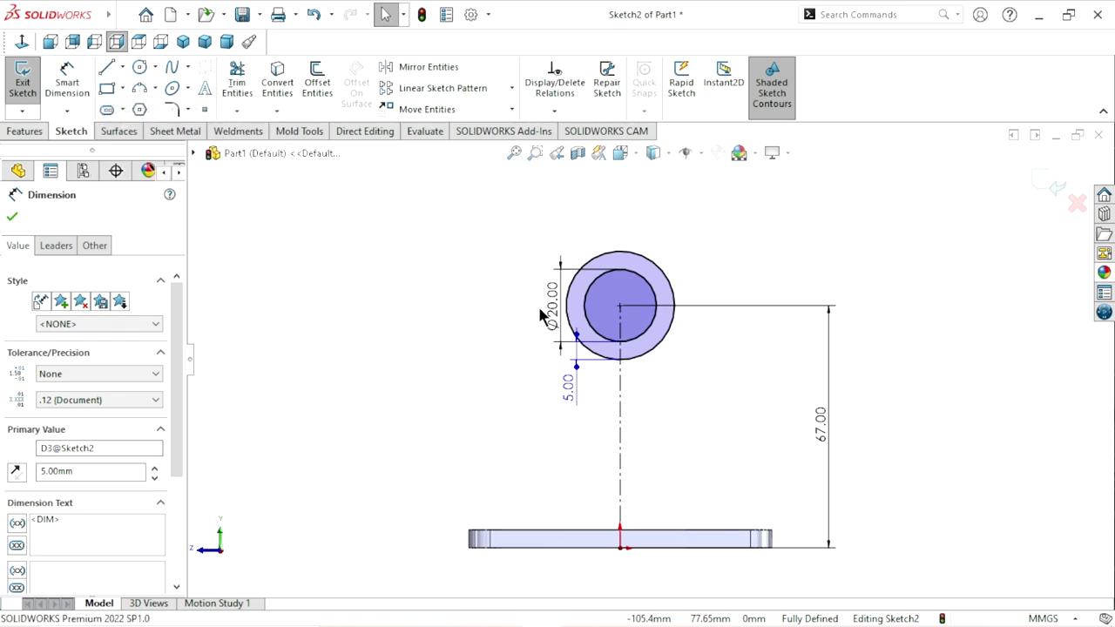
{"action": "left_click", "coordinate": [598, 322]}
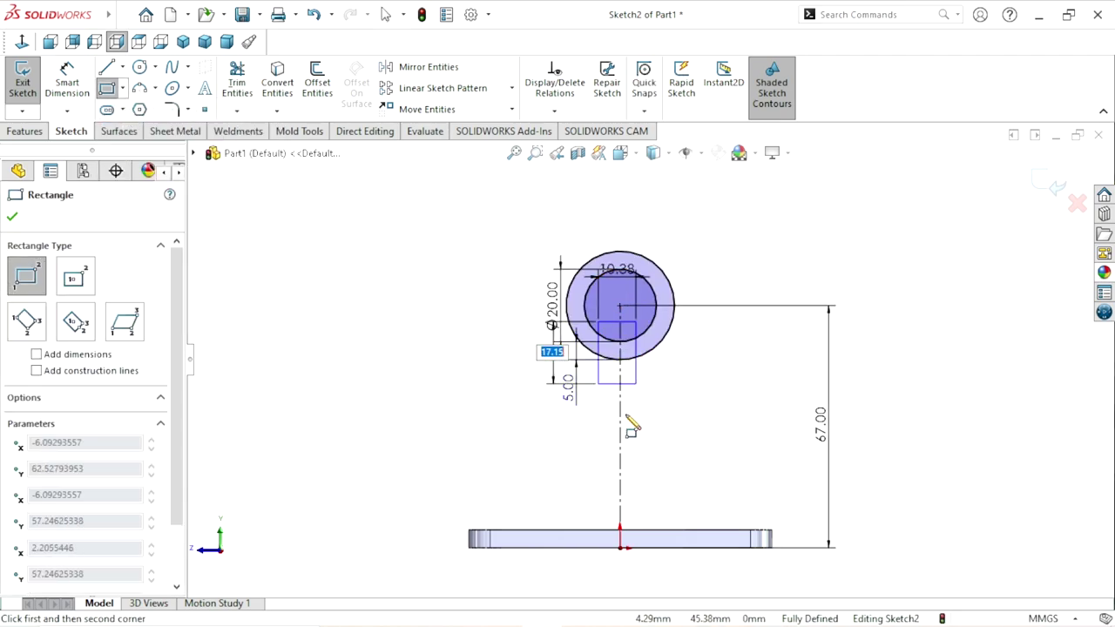
{"action": "left_click", "coordinate": [639, 529]}
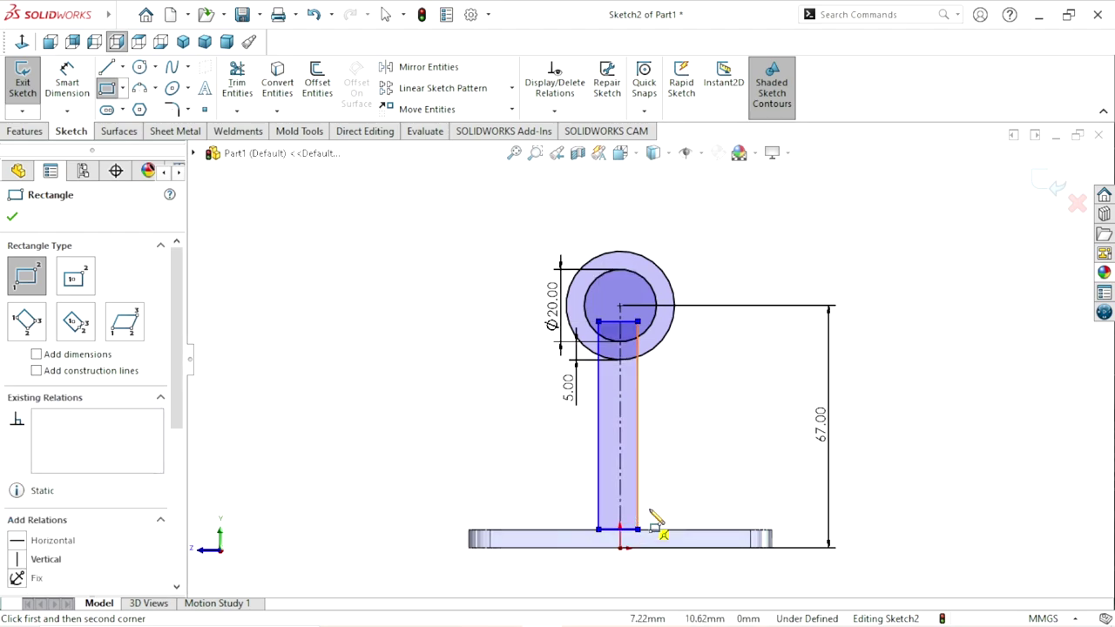
{"action": "right_click", "coordinate": [915, 409]}
{"action": "left_click", "coordinate": [913, 407]}
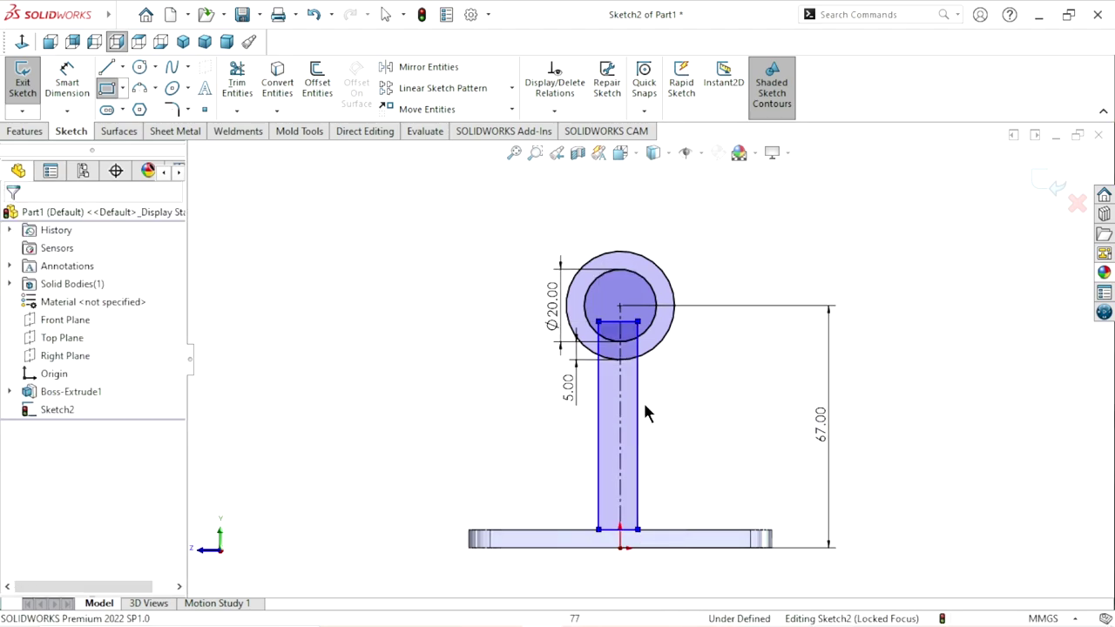
Step: Add a width dimension between the post's two vertical edges, placed left of the post
{"action": "left_click", "coordinate": [73, 77]}
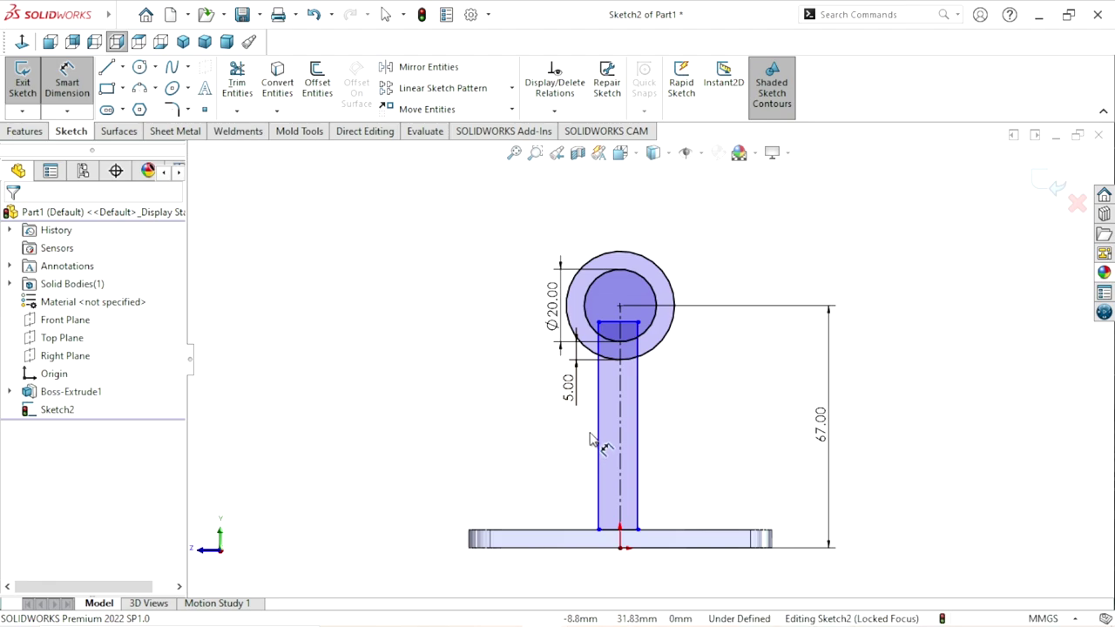
{"action": "left_click", "coordinate": [601, 425]}
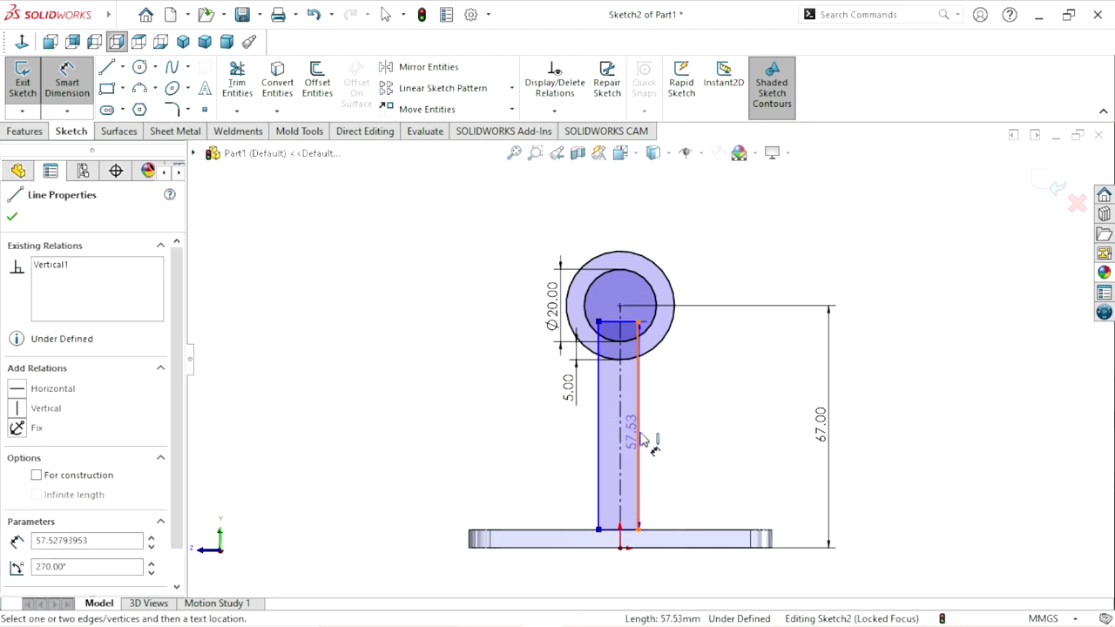
{"action": "left_click", "coordinate": [638, 440]}
{"action": "left_click", "coordinate": [515, 455]}
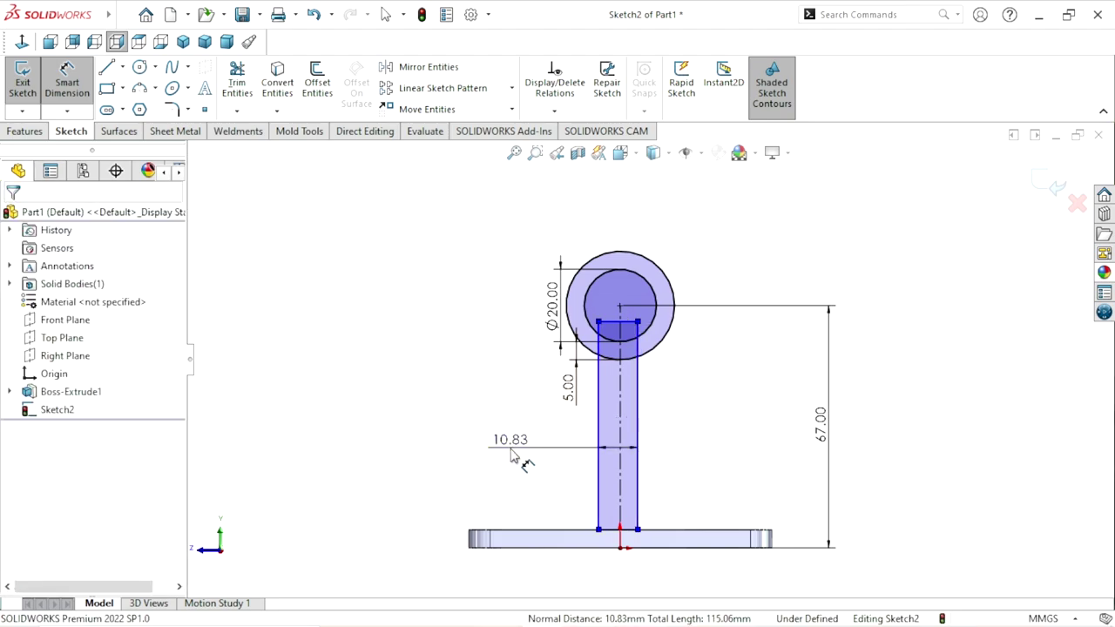
Step: Set the post's width dimension to 12 mm
{"action": "type", "text": "12"}
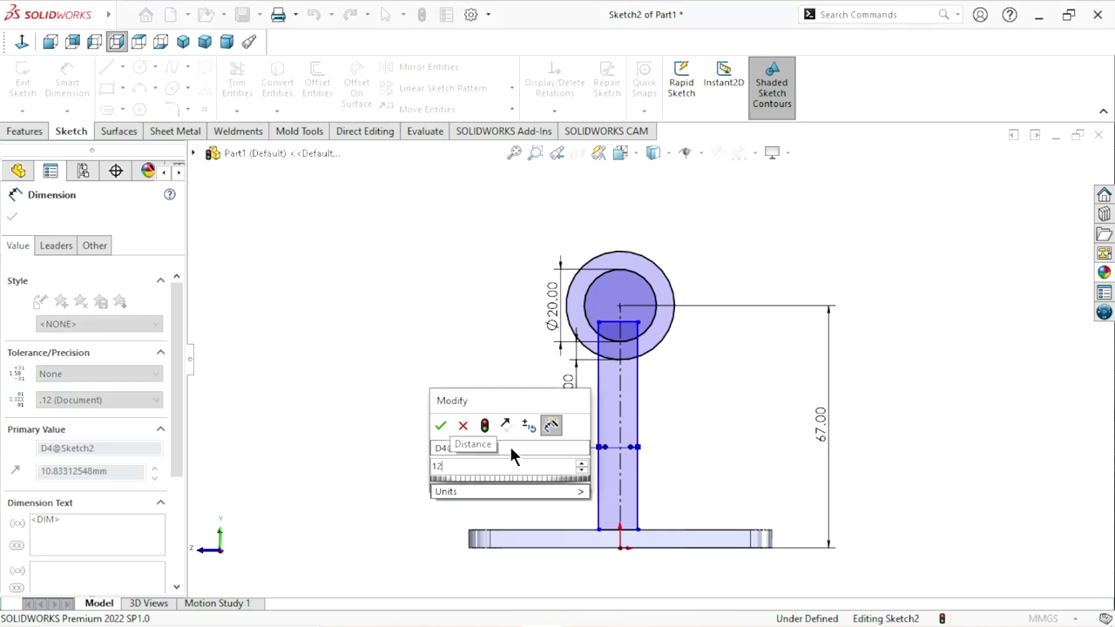
{"action": "left_click", "coordinate": [441, 427]}
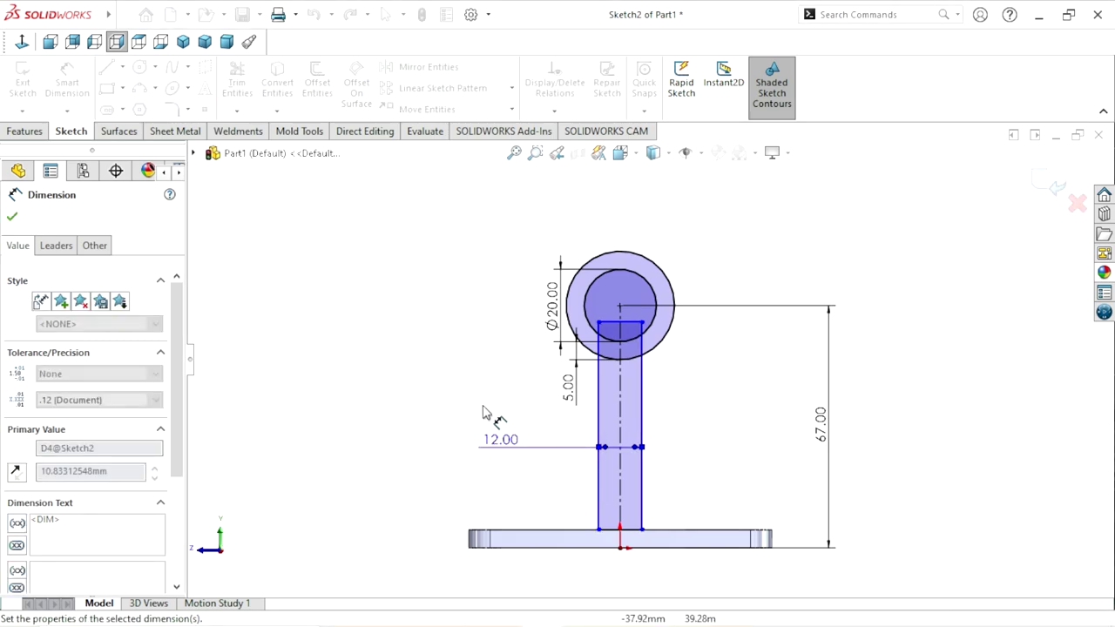
{"action": "left_click", "coordinate": [12, 216]}
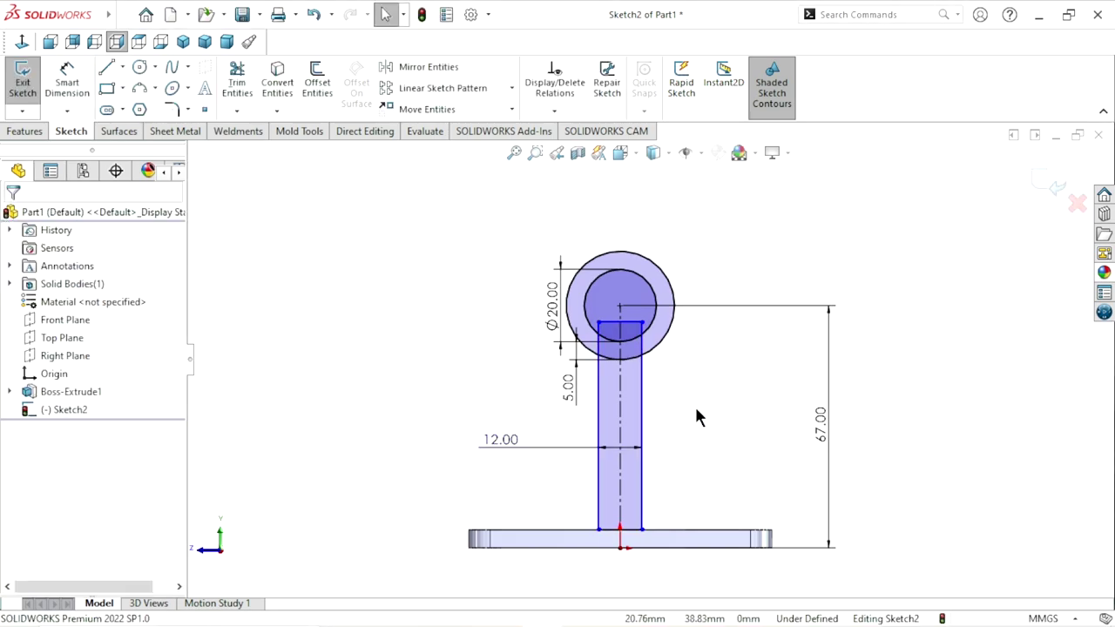
Step: Make the post's two side lines symmetric about the vertical centreline
{"action": "left_click_drag", "start_coordinate": [695, 411], "coordinate": [589, 418]}
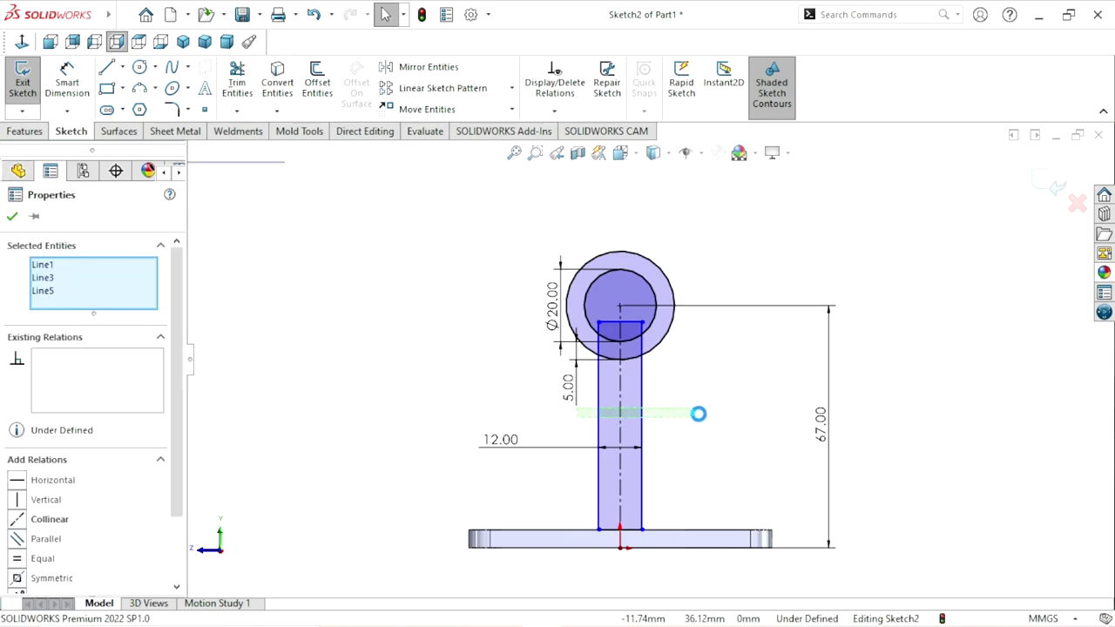
{"action": "left_click", "coordinate": [846, 351]}
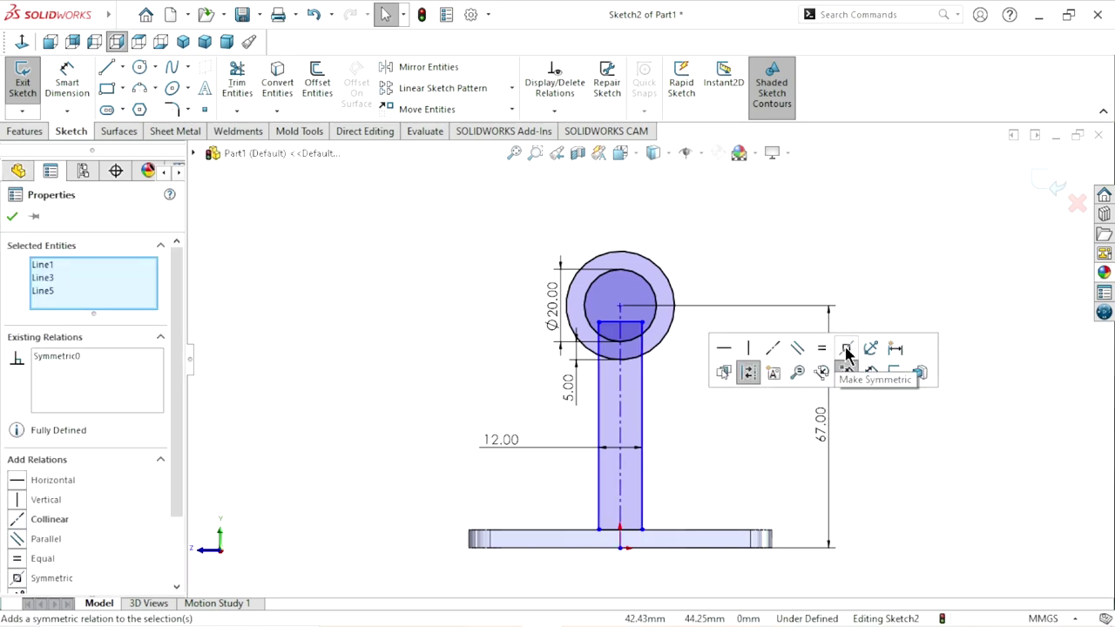
{"action": "left_click", "coordinate": [13, 216]}
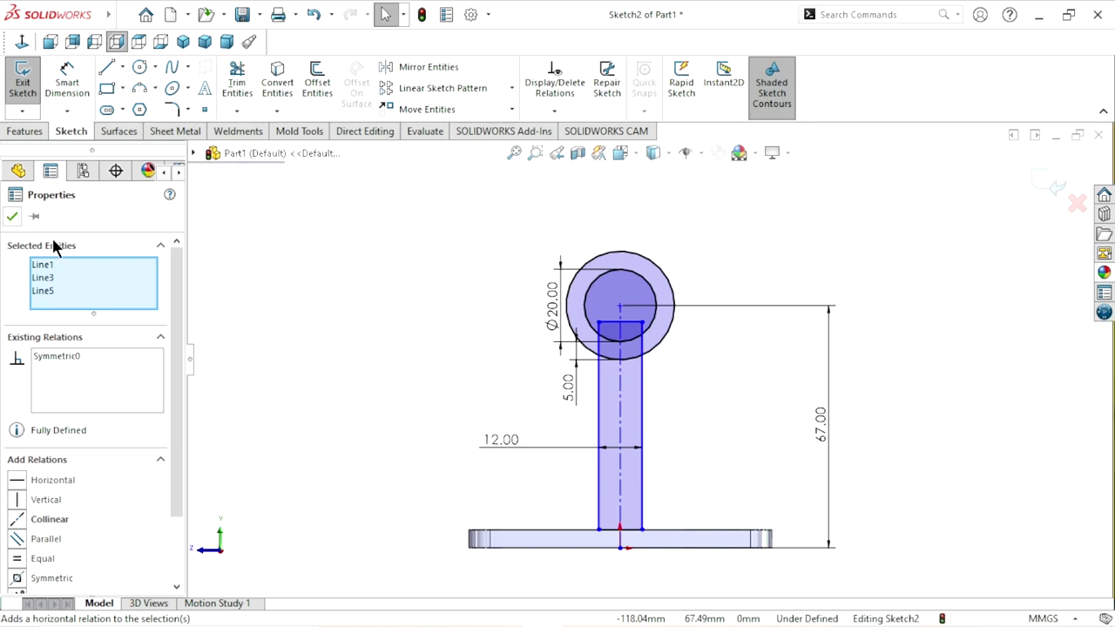
{"action": "scroll", "coordinate": [621, 340], "scroll_direction": "down", "scroll_amount": 2}
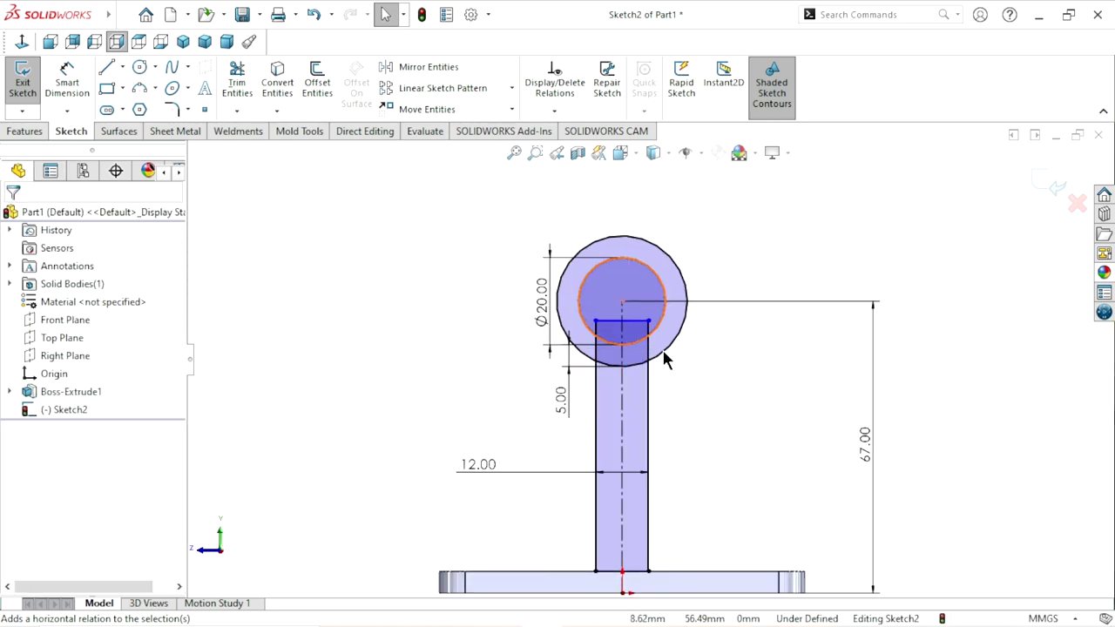
{"action": "scroll", "coordinate": [697, 340], "scroll_direction": "down", "scroll_amount": 1}
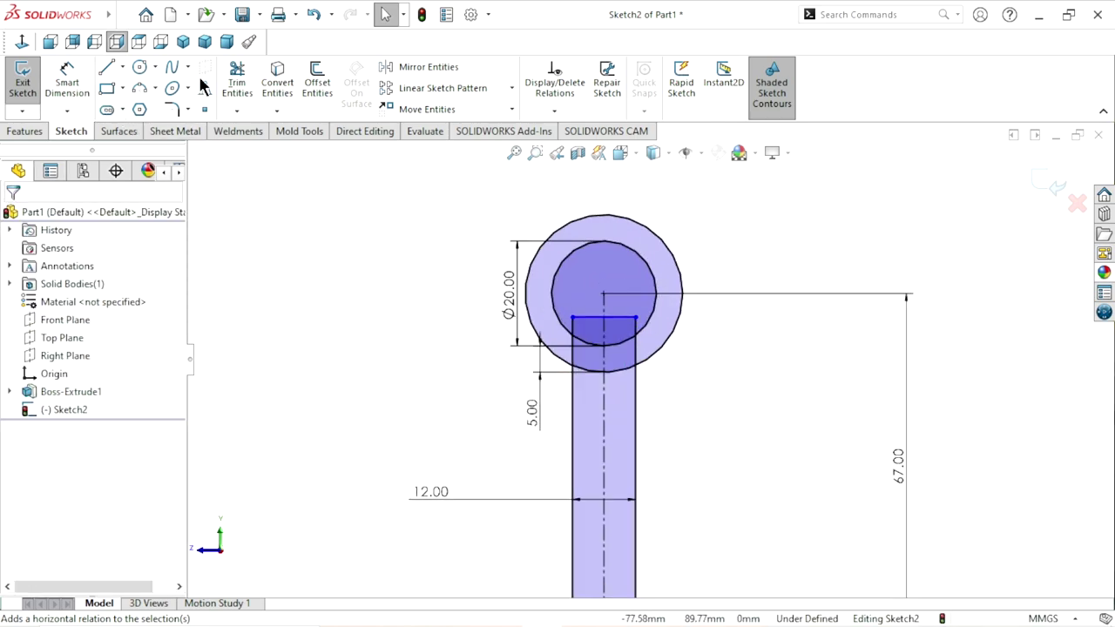
Step: Power-trim both halves of the post's top line inside the ring
{"action": "left_click", "coordinate": [237, 83]}
{"action": "scroll", "coordinate": [624, 365], "scroll_direction": "down", "scroll_amount": 2}
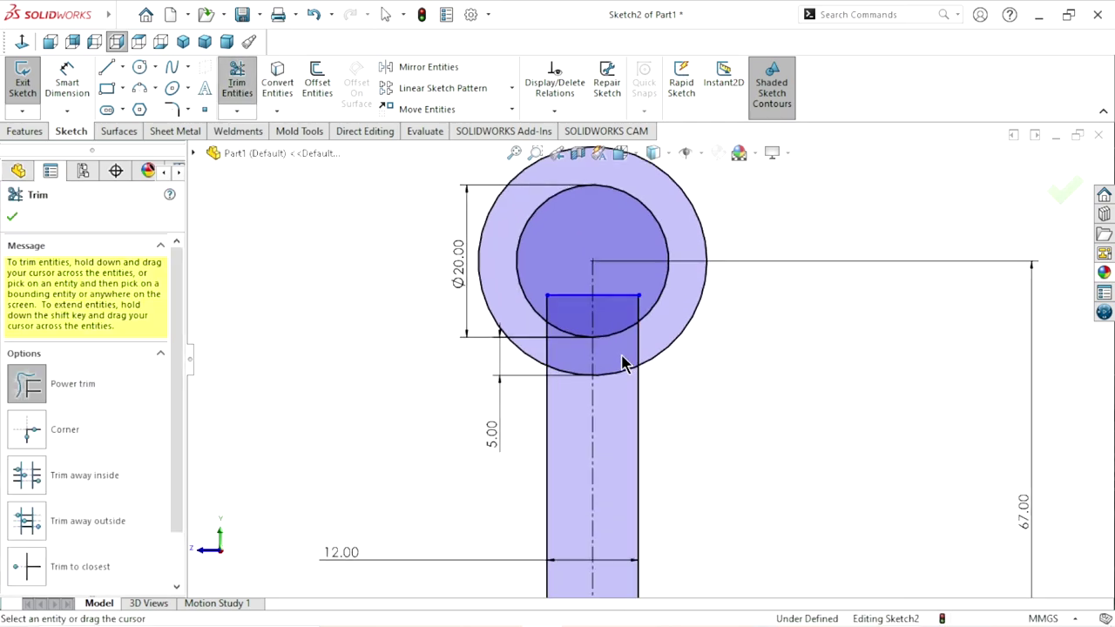
{"action": "left_click_drag", "start_coordinate": [568, 288], "coordinate": [561, 323]}
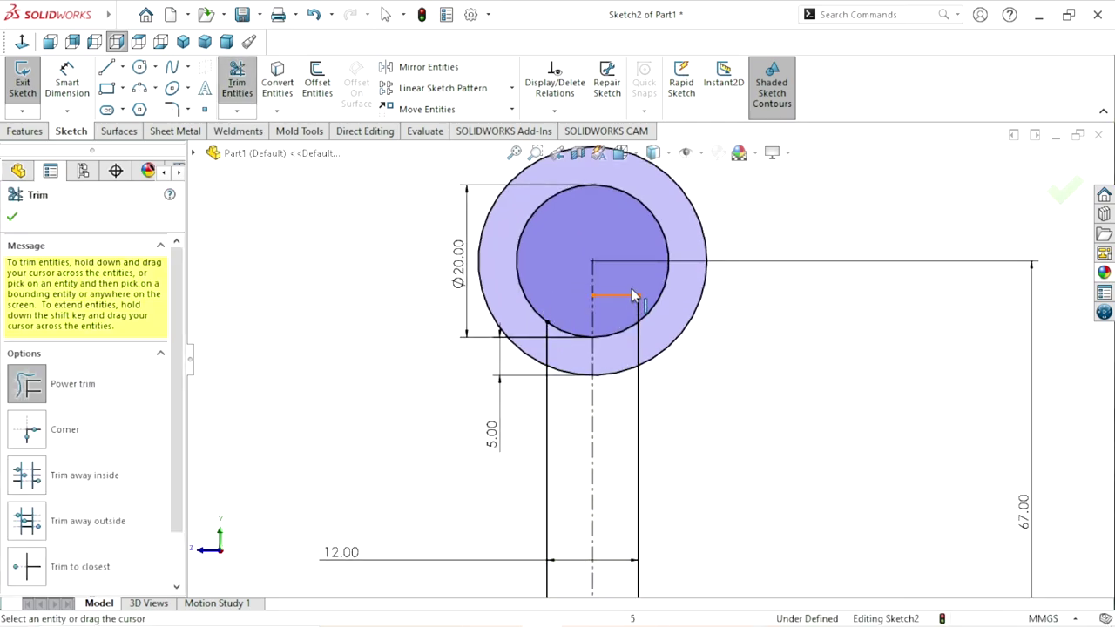
{"action": "left_click_drag", "start_coordinate": [632, 295], "coordinate": [621, 319]}
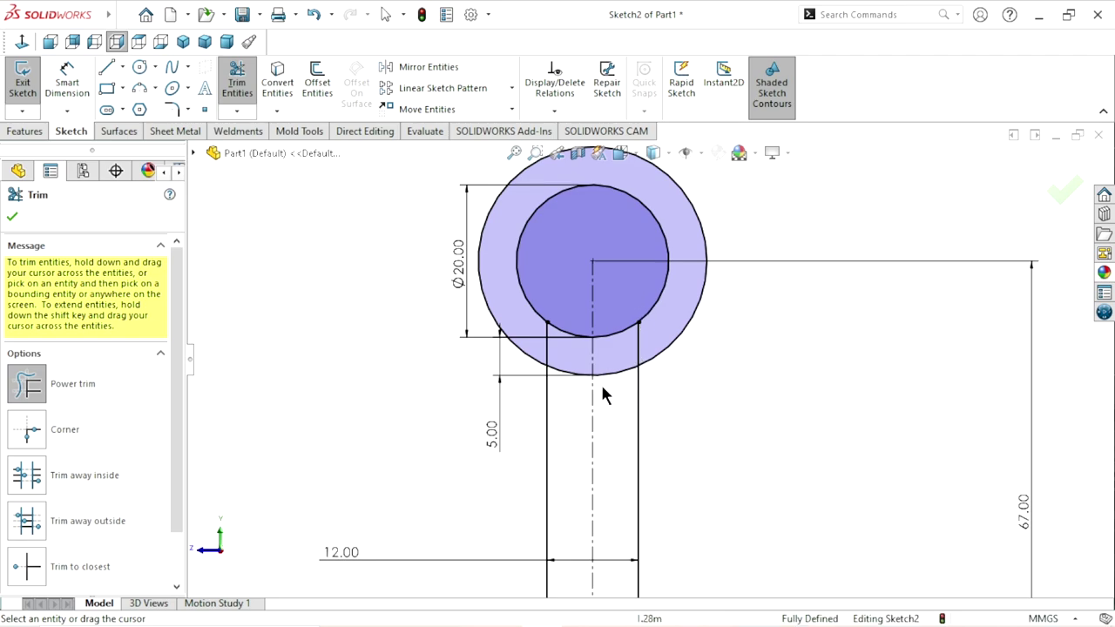
{"action": "scroll", "coordinate": [650, 364], "scroll_direction": "up", "scroll_amount": 2}
{"action": "scroll", "coordinate": [625, 409], "scroll_direction": "down", "scroll_amount": 2}
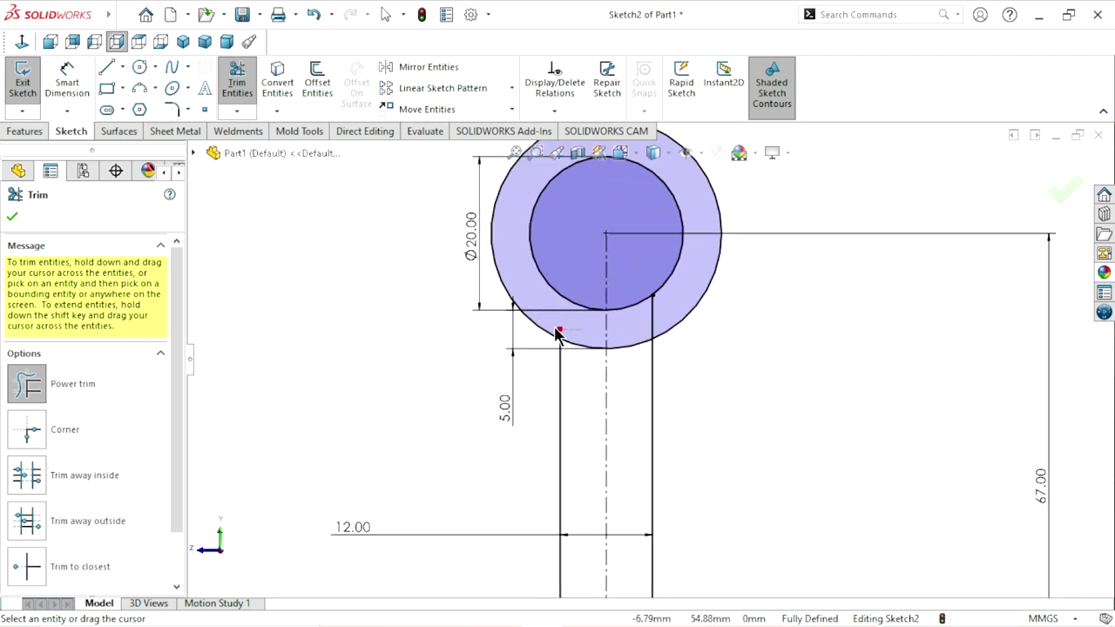
Step: Trim the right side-line stub inside the ring and finish trimming
{"action": "left_click_drag", "start_coordinate": [667, 315], "coordinate": [649, 326]}
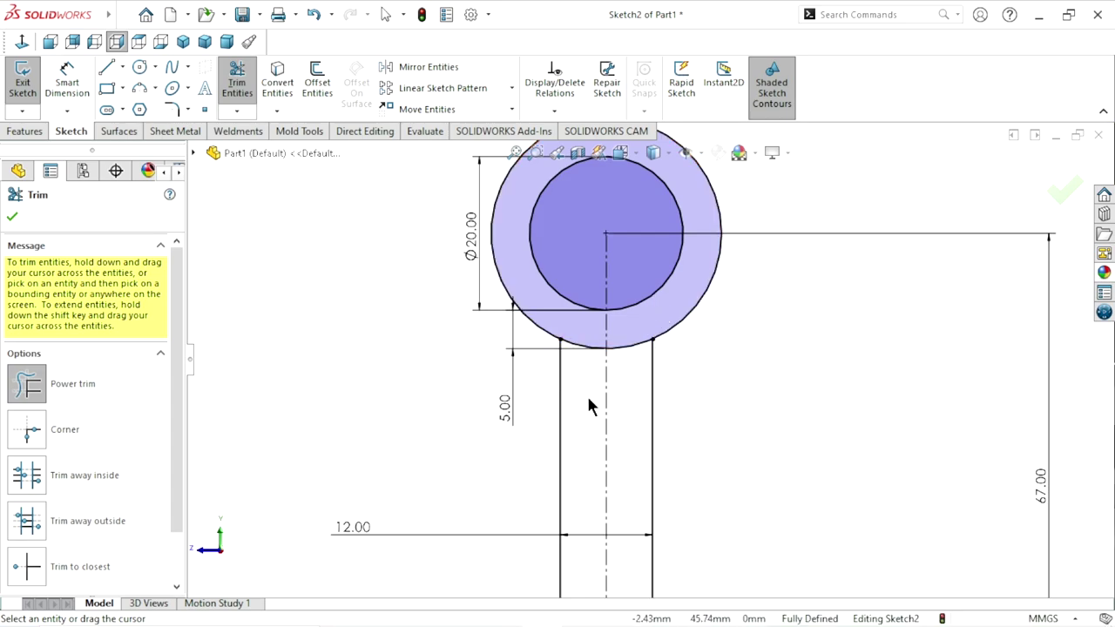
{"action": "scroll", "coordinate": [662, 344], "scroll_direction": "up", "scroll_amount": 3}
{"action": "scroll", "coordinate": [667, 343], "scroll_direction": "down", "scroll_amount": 2}
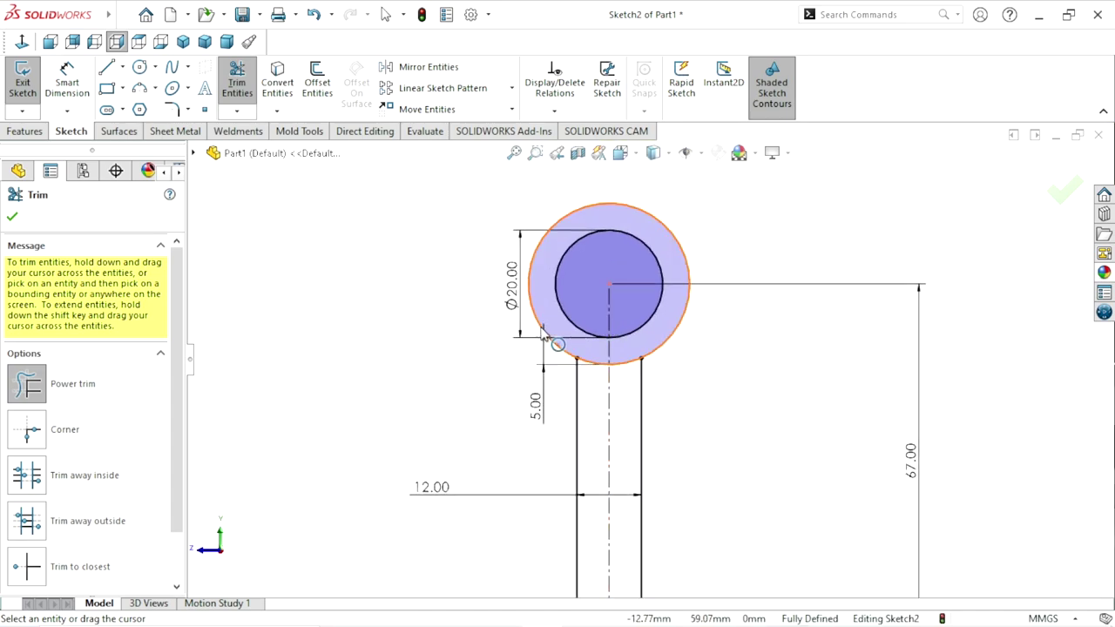
{"action": "scroll", "coordinate": [500, 342], "scroll_direction": "up", "scroll_amount": 2}
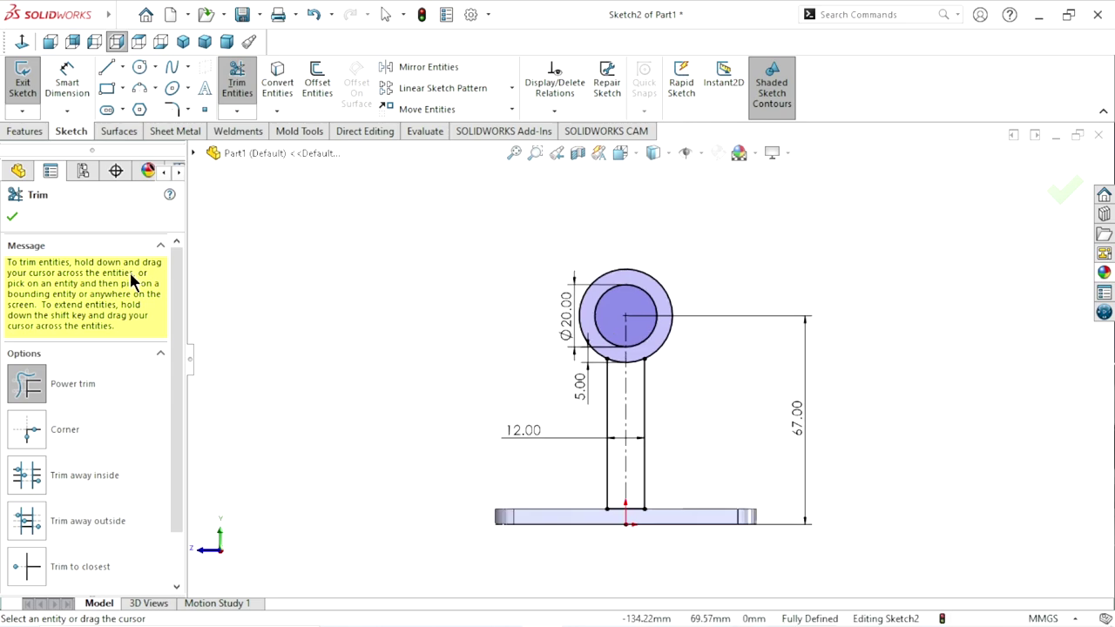
{"action": "left_click", "coordinate": [13, 218]}
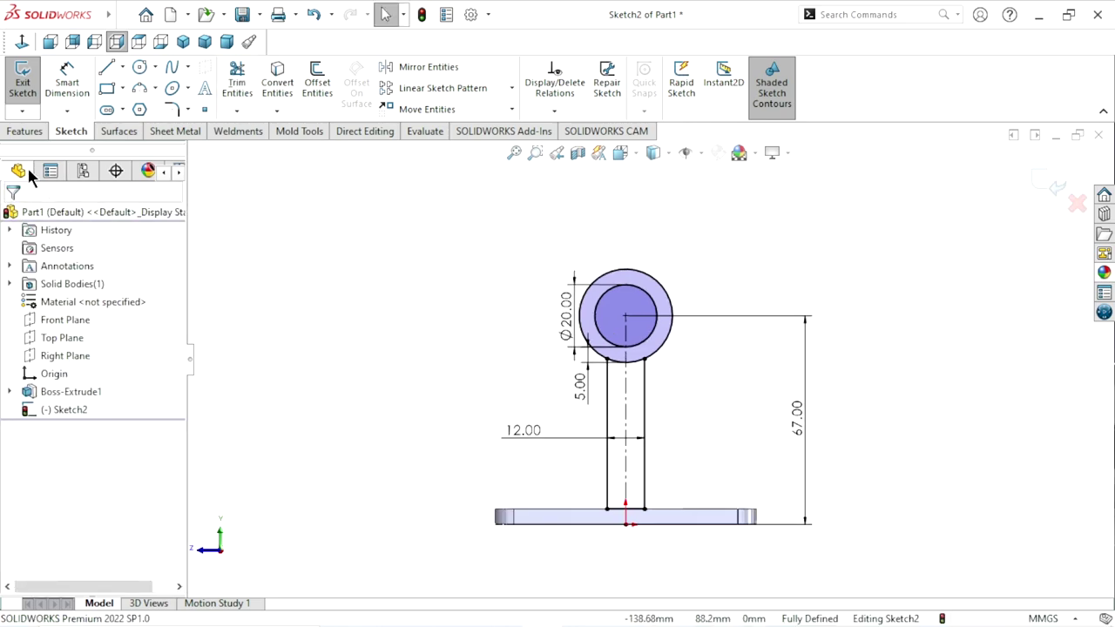
{"action": "left_click", "coordinate": [34, 132]}
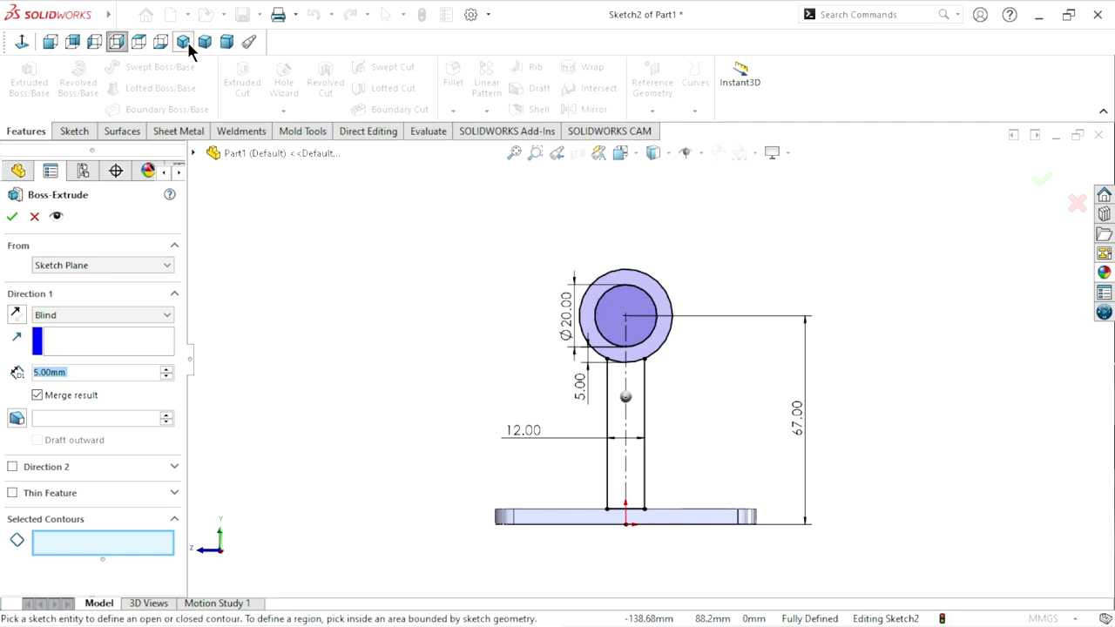
Step: Start an extruded boss and select Sketch2's two post regions as contours
{"action": "left_click", "coordinate": [186, 42]}
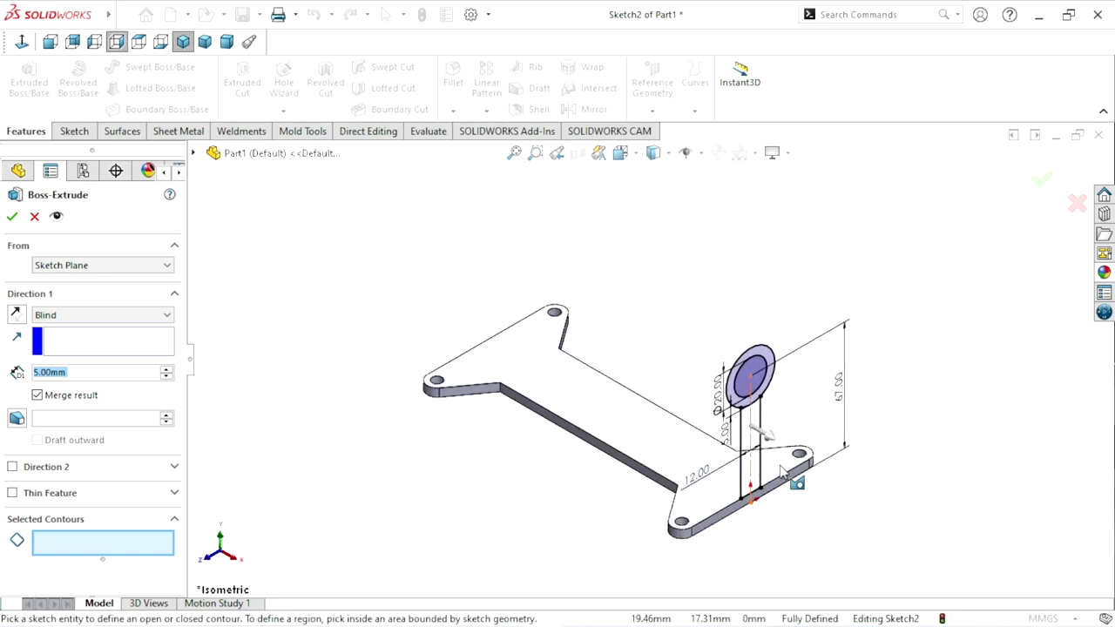
{"action": "scroll", "coordinate": [782, 471], "scroll_direction": "down", "scroll_amount": 2}
{"action": "scroll", "coordinate": [773, 447], "scroll_direction": "down", "scroll_amount": 3}
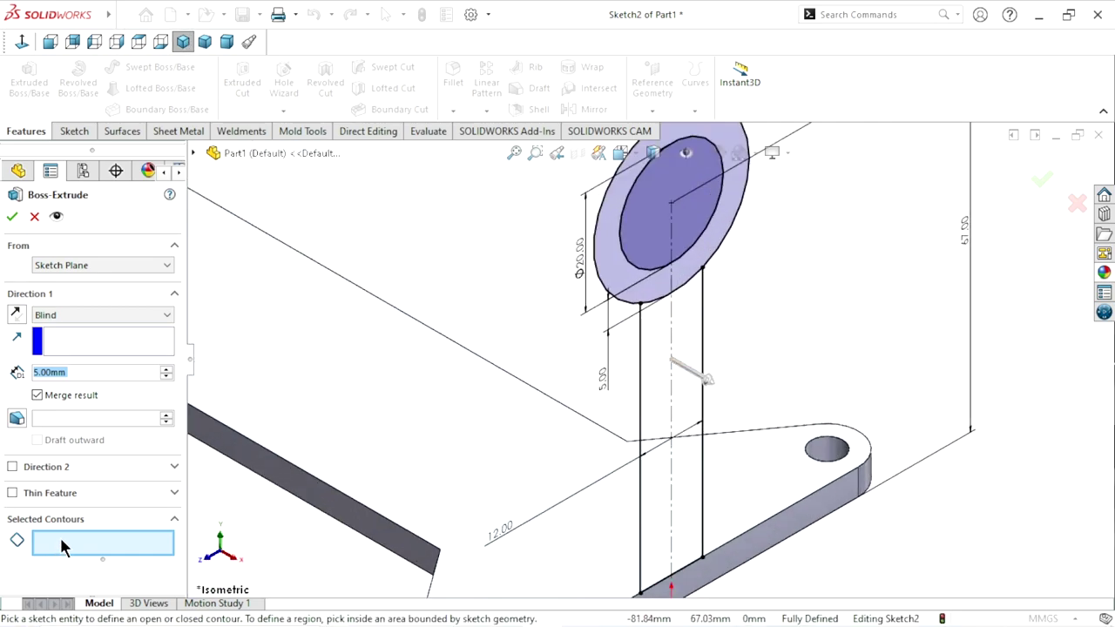
{"action": "left_click", "coordinate": [63, 546]}
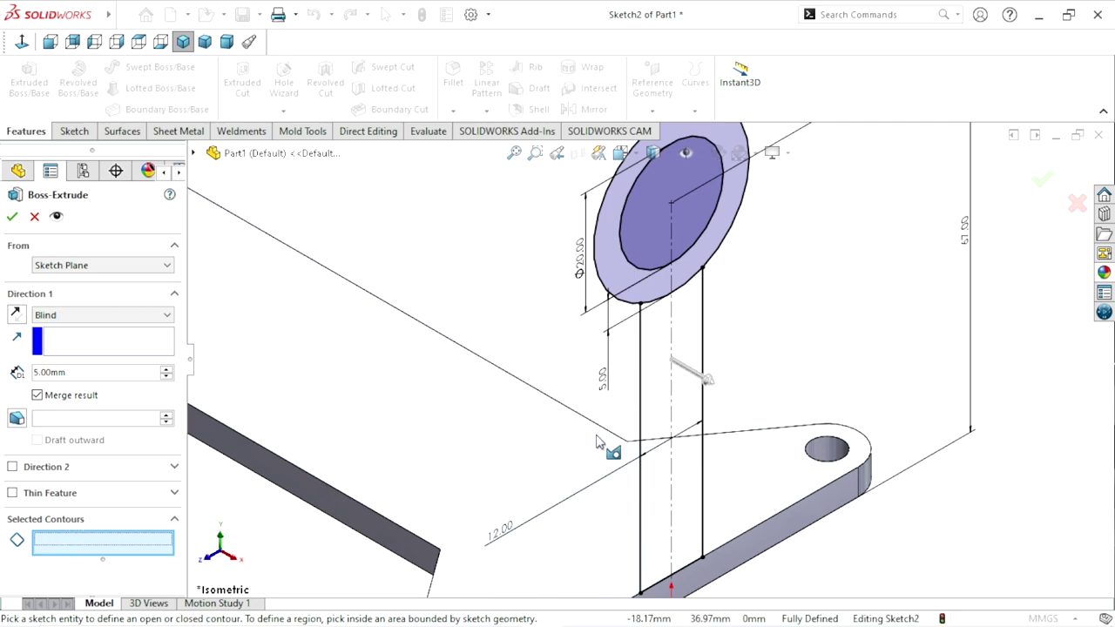
{"action": "left_click", "coordinate": [693, 410]}
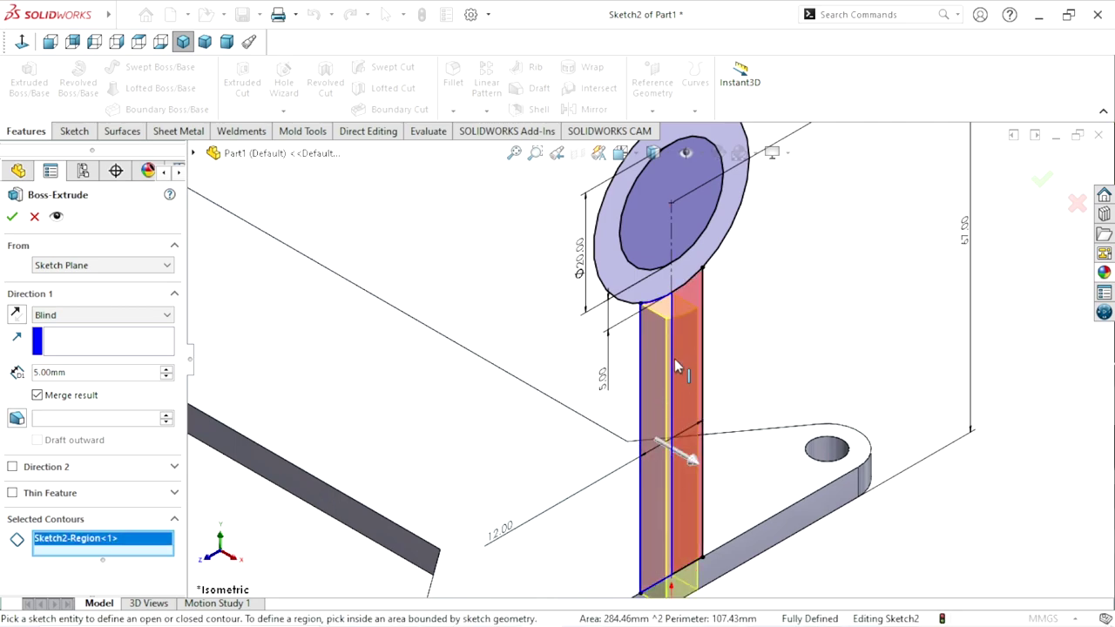
{"action": "left_click", "coordinate": [721, 370]}
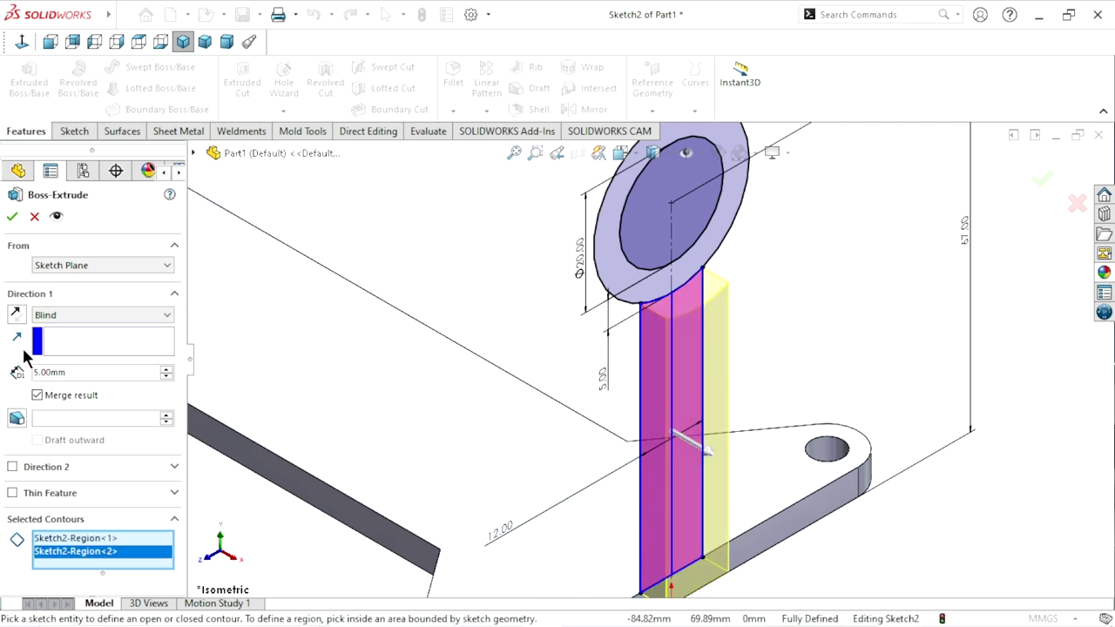
Step: Reverse the direction and extrude the post 16 mm, creating Boss-Extrude2
{"action": "left_click", "coordinate": [16, 316]}
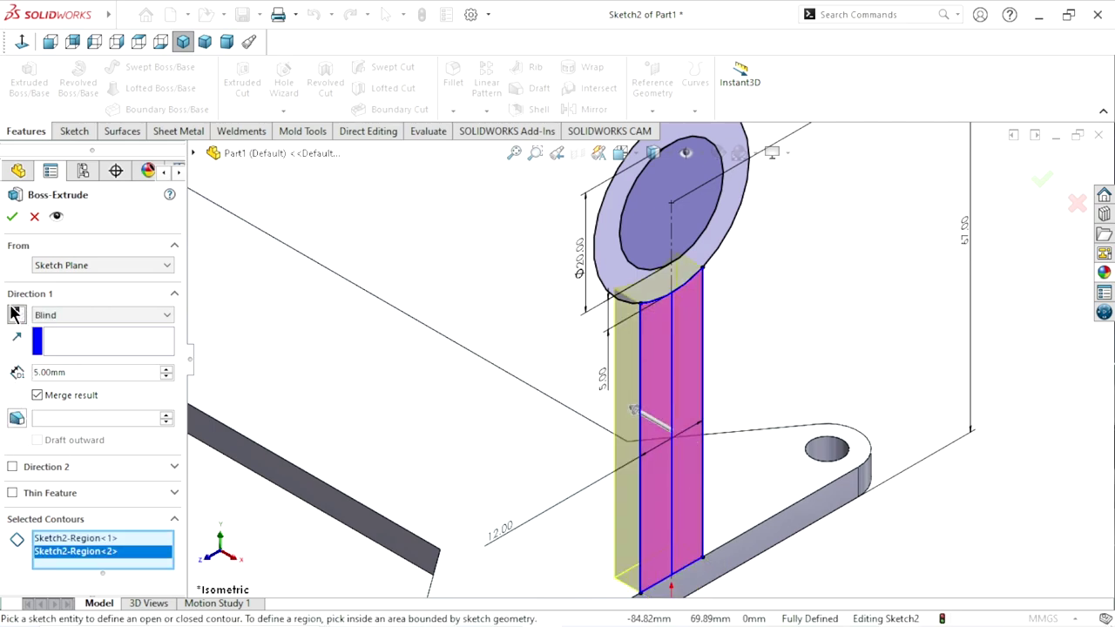
{"action": "left_click", "coordinate": [86, 374]}
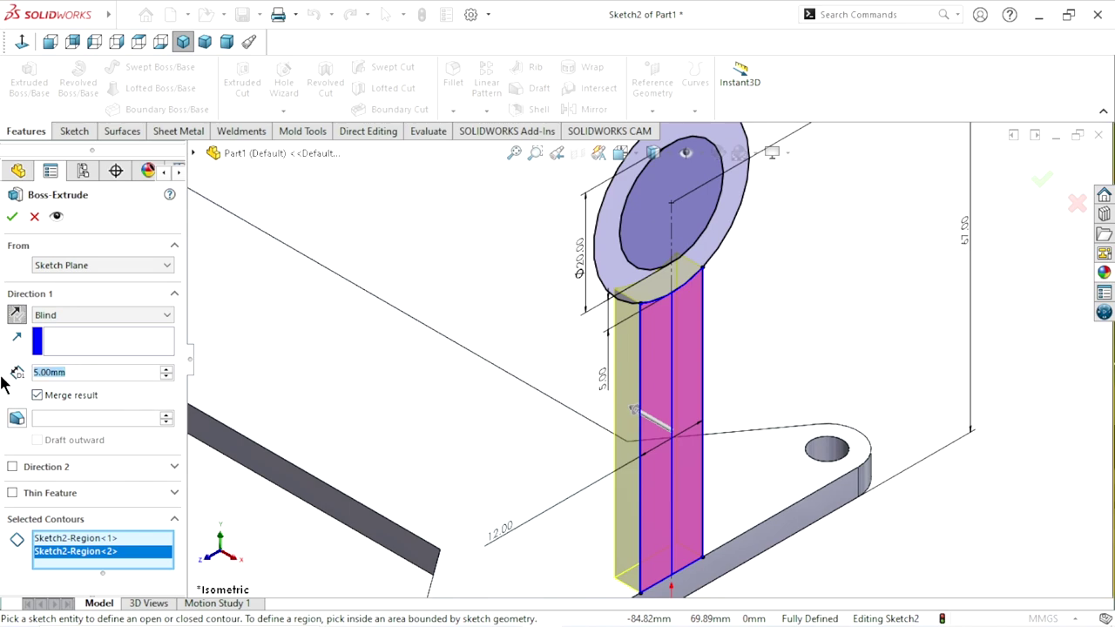
{"action": "type", "text": "16"}
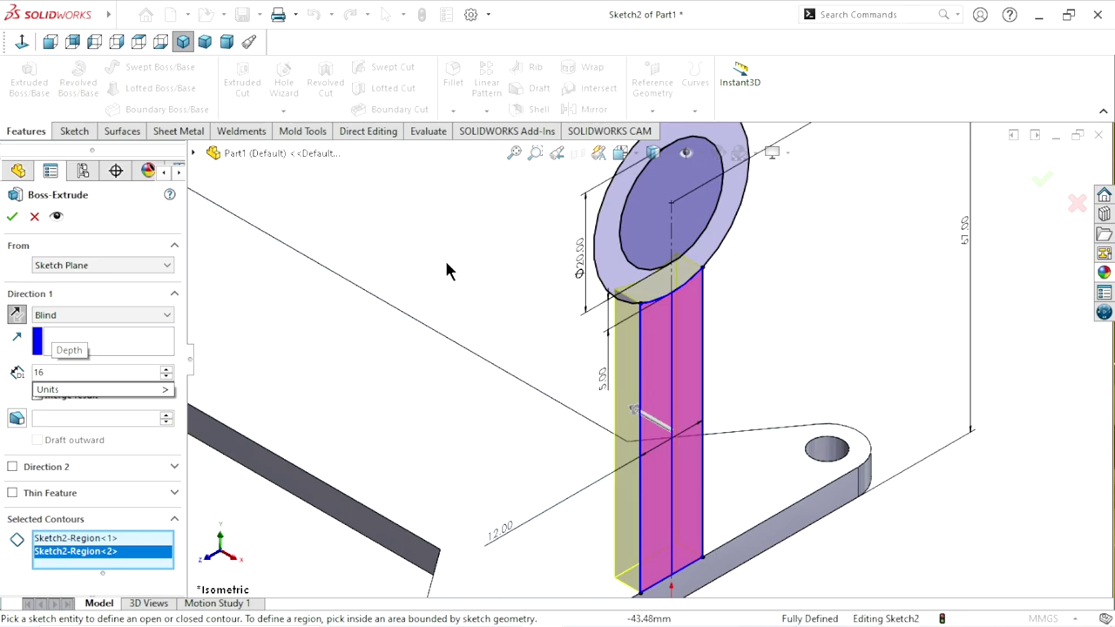
{"action": "key", "text": "Return"}
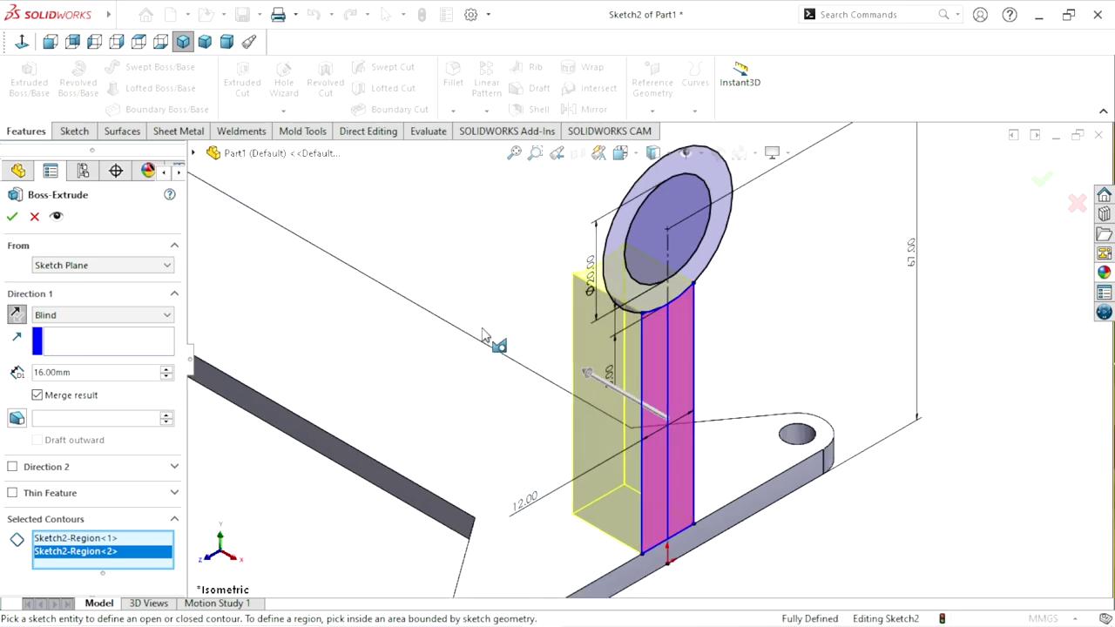
{"action": "middle_click_drag", "start_coordinate": [517, 349], "coordinate": [525, 339]}
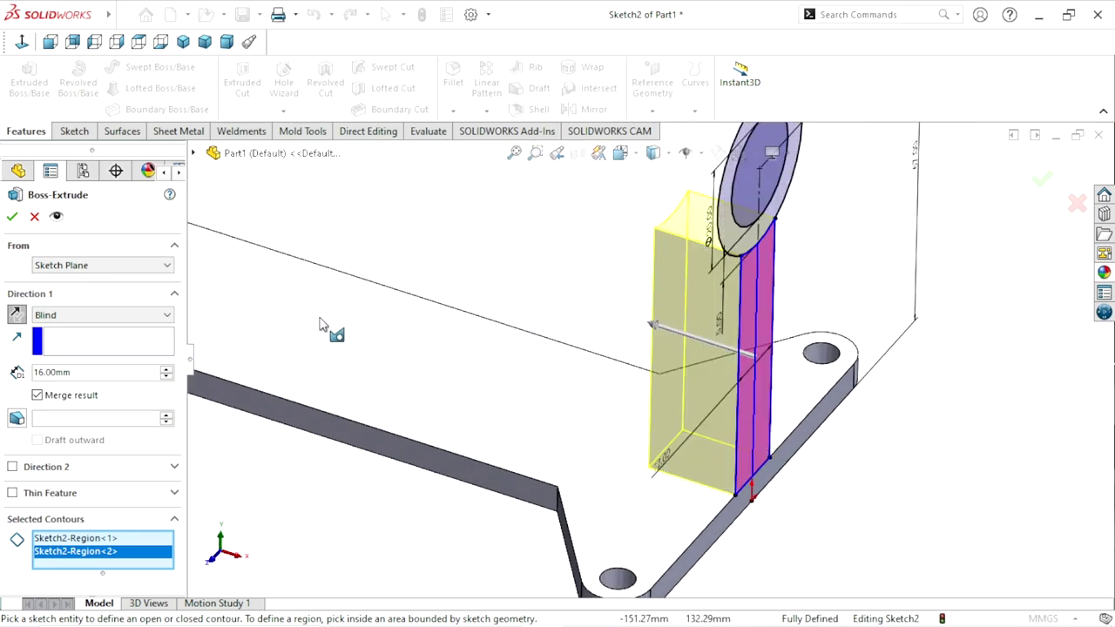
{"action": "key", "text": "Return"}
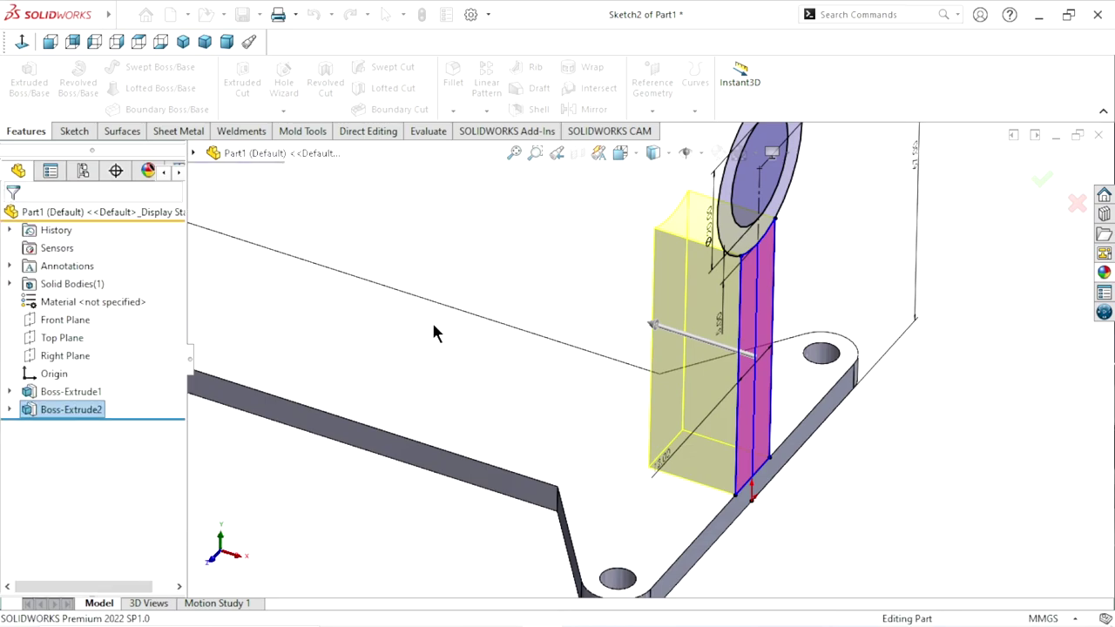
{"action": "left_click", "coordinate": [854, 392]}
Step: Start a new boss extrusion from Sketch2 using its ring region
{"action": "mouse_move", "coordinate": [854, 392]}
{"action": "middle_mouse_down"}
{"action": "mouse_move", "coordinate": [782, 357]}
{"action": "mouse_move", "coordinate": [784, 412]}
{"action": "middle_mouse_up"}
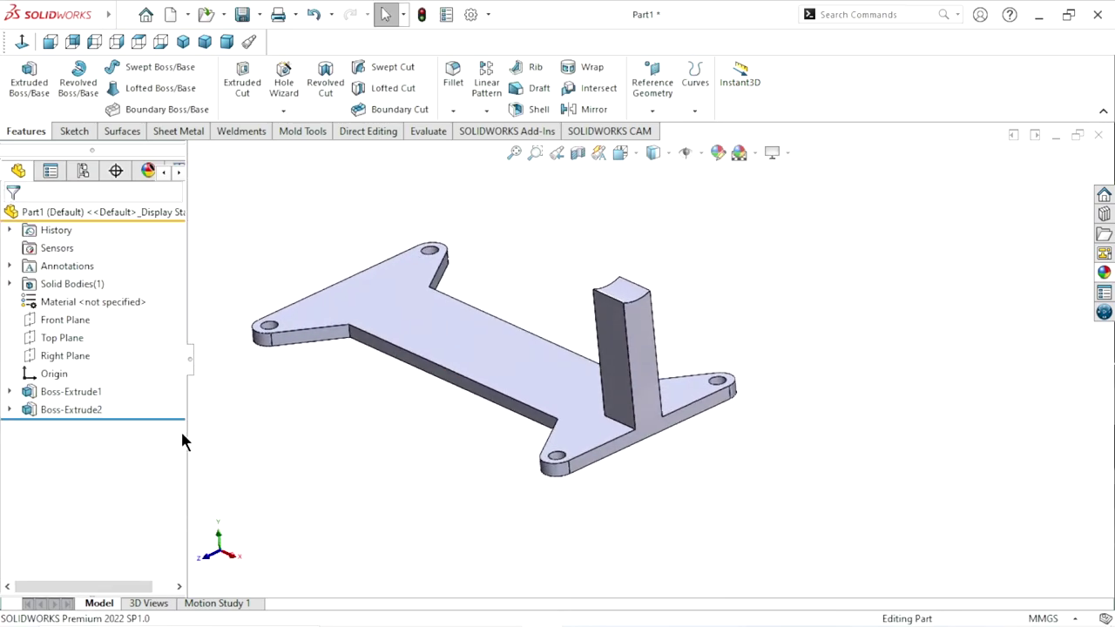
{"action": "left_click", "coordinate": [9, 410]}
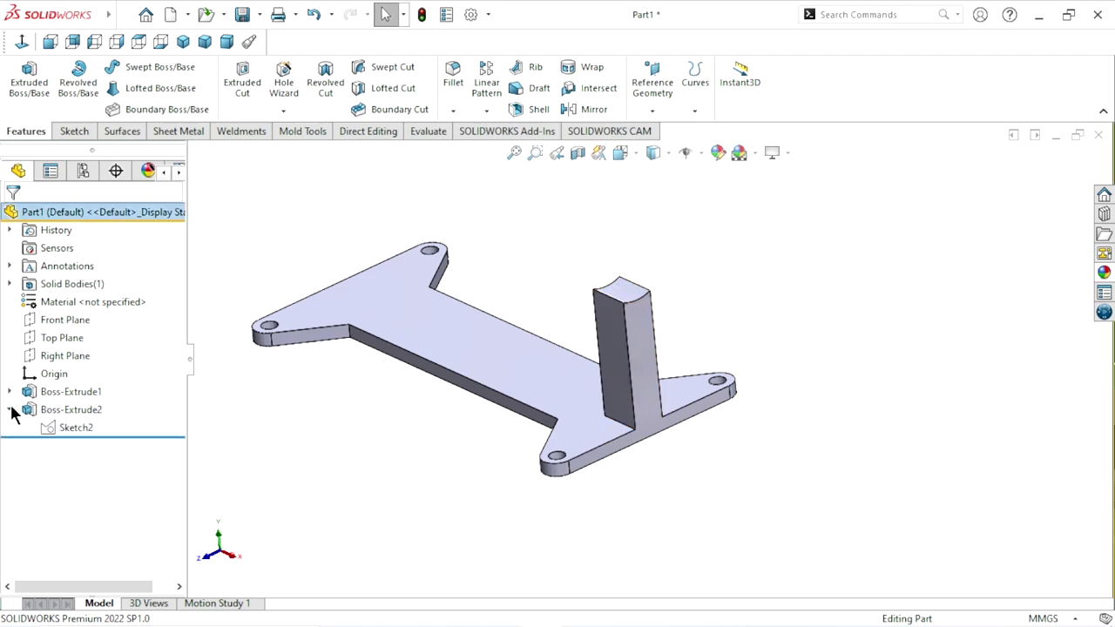
{"action": "left_click", "coordinate": [67, 428]}
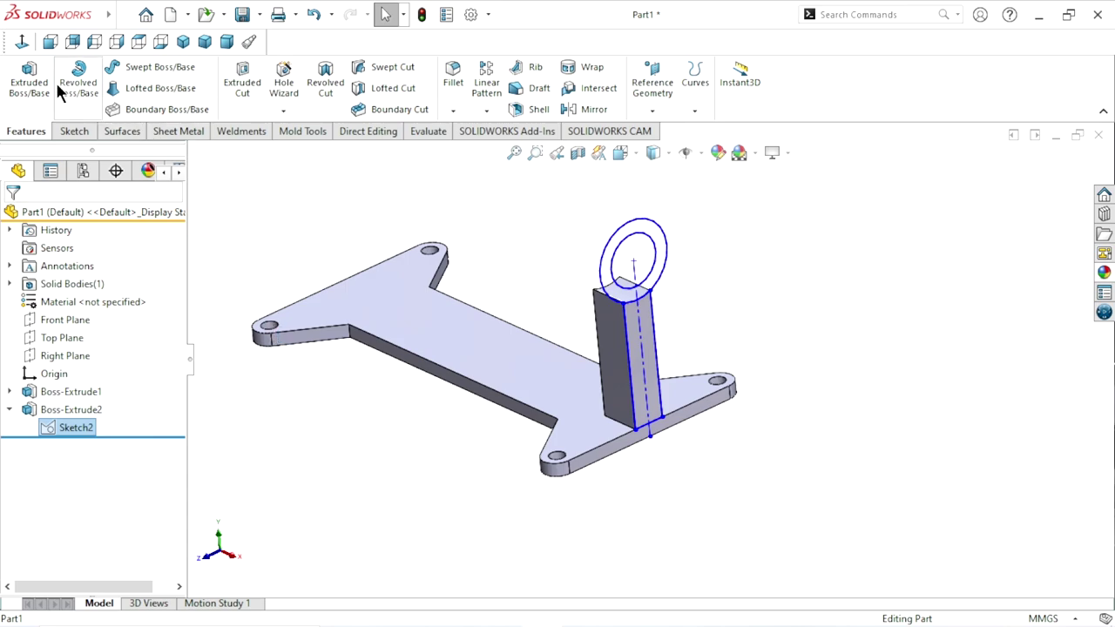
{"action": "left_click", "coordinate": [15, 77]}
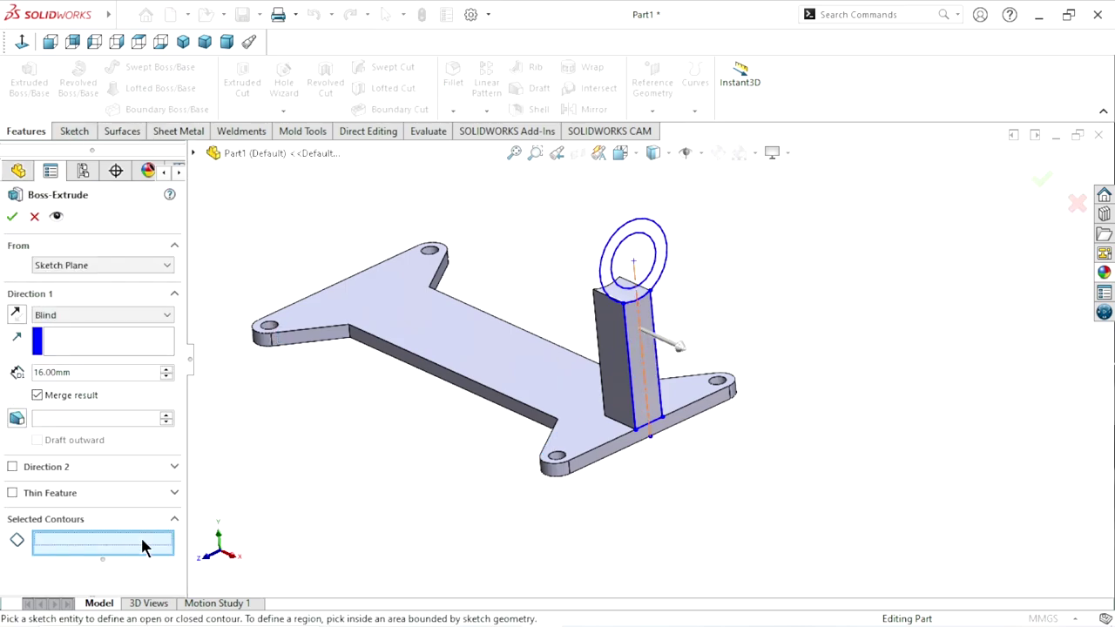
{"action": "left_click", "coordinate": [648, 234]}
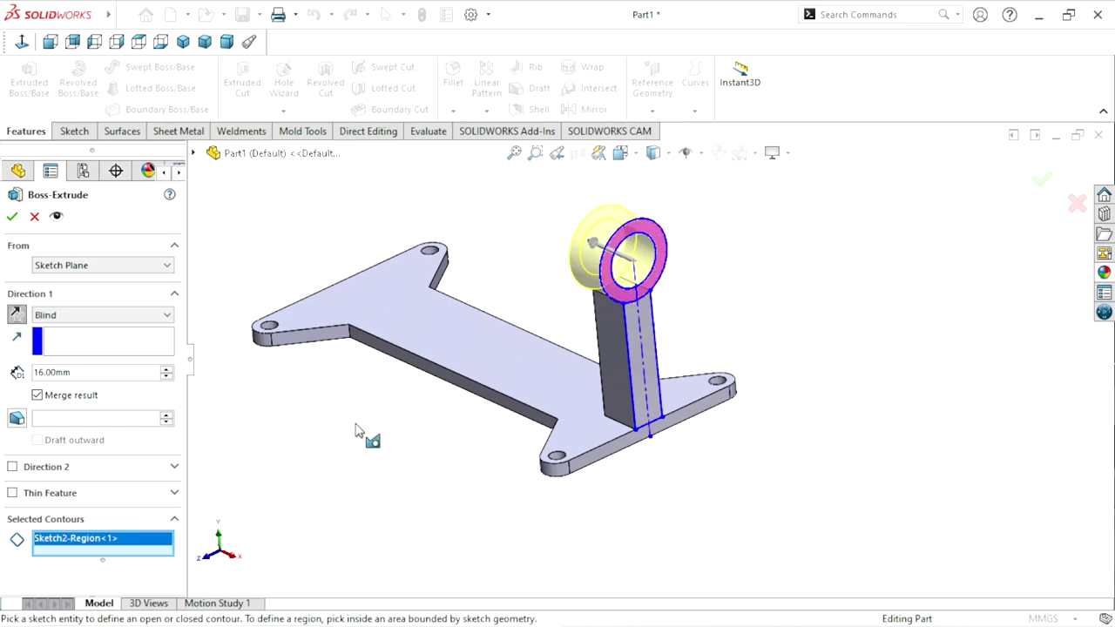
Step: Extrude the ring boss 27 mm deep, creating Boss-Extrude3
{"action": "left_click", "coordinate": [80, 371]}
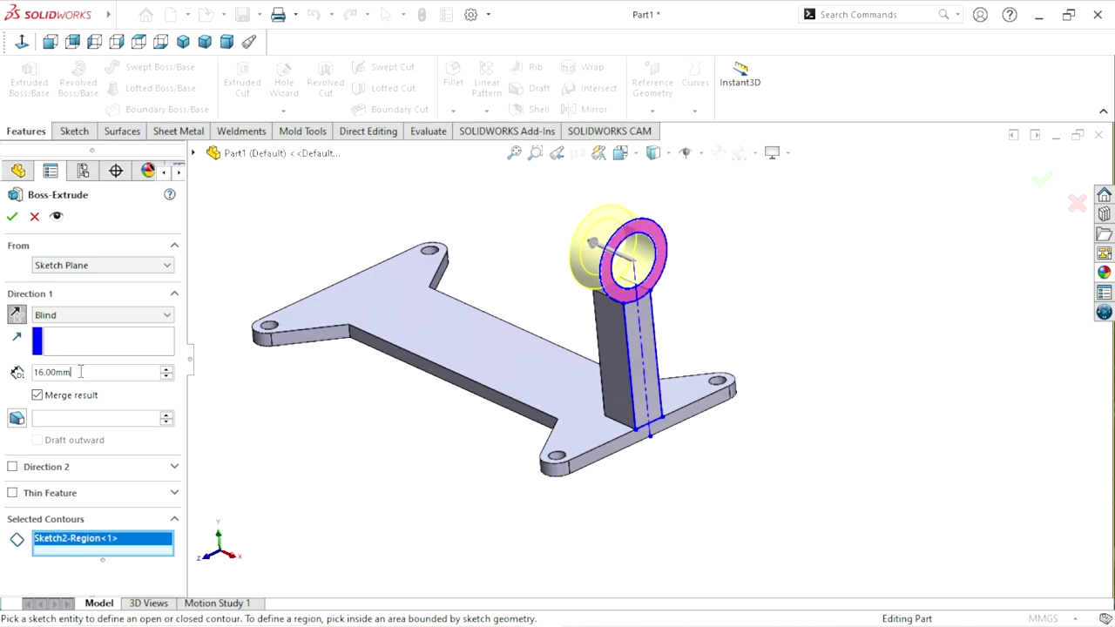
{"action": "type", "text": "27"}
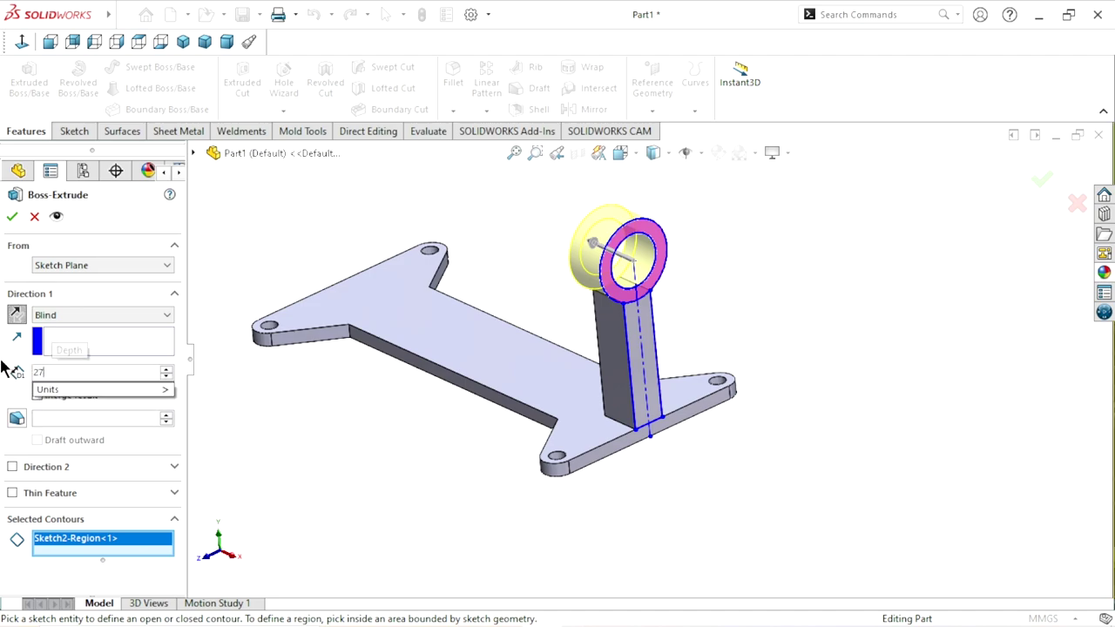
{"action": "key", "text": "Return"}
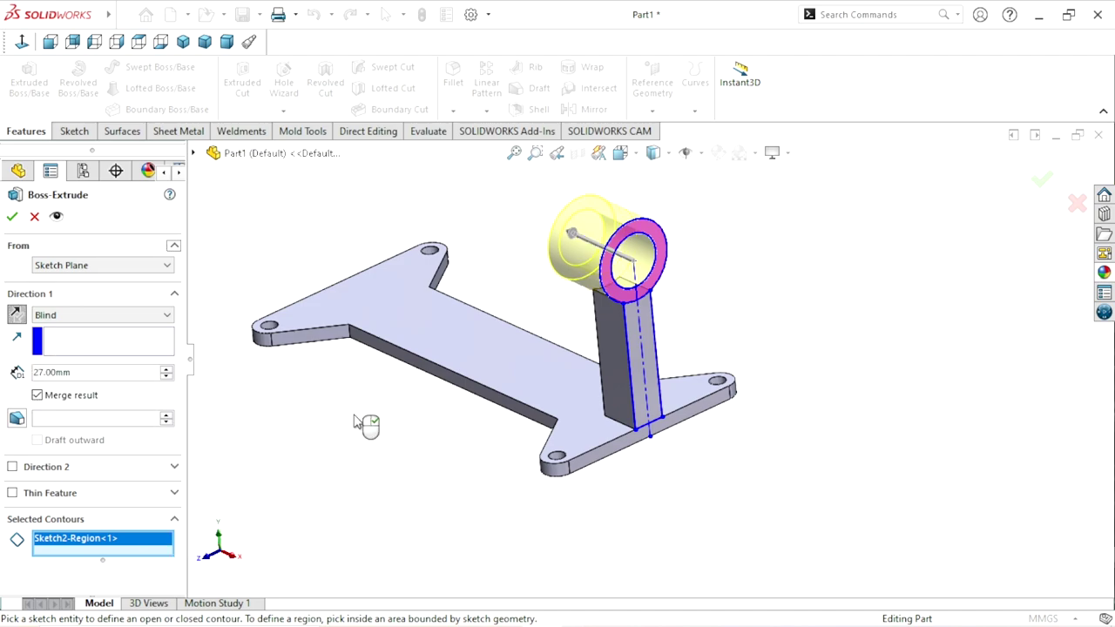
{"action": "left_click", "coordinate": [12, 215]}
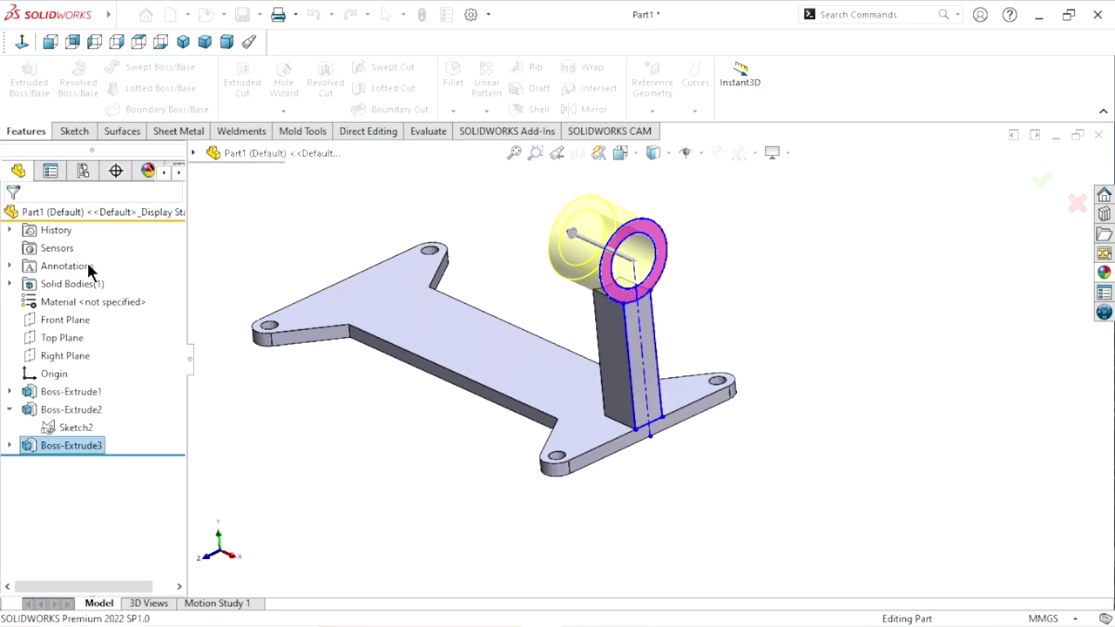
{"action": "mouse_move", "coordinate": [727, 363]}
{"action": "middle_mouse_down"}
{"action": "mouse_move", "coordinate": [735, 322]}
{"action": "mouse_move", "coordinate": [584, 364]}
{"action": "mouse_move", "coordinate": [724, 358]}
{"action": "mouse_move", "coordinate": [700, 390]}
{"action": "middle_mouse_up"}
{"action": "scroll", "coordinate": [572, 327], "scroll_direction": "down", "scroll_amount": 5}
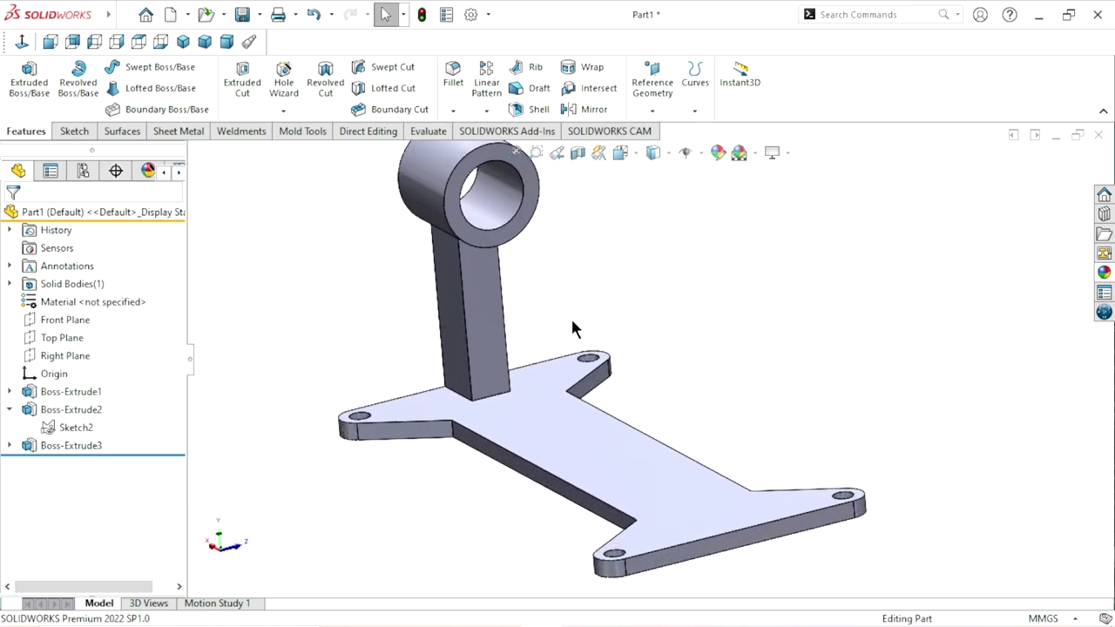
Step: Start Sketch3 on the post's front face and view it straight on
{"action": "left_click", "coordinate": [492, 314]}
{"action": "left_click", "coordinate": [571, 257]}
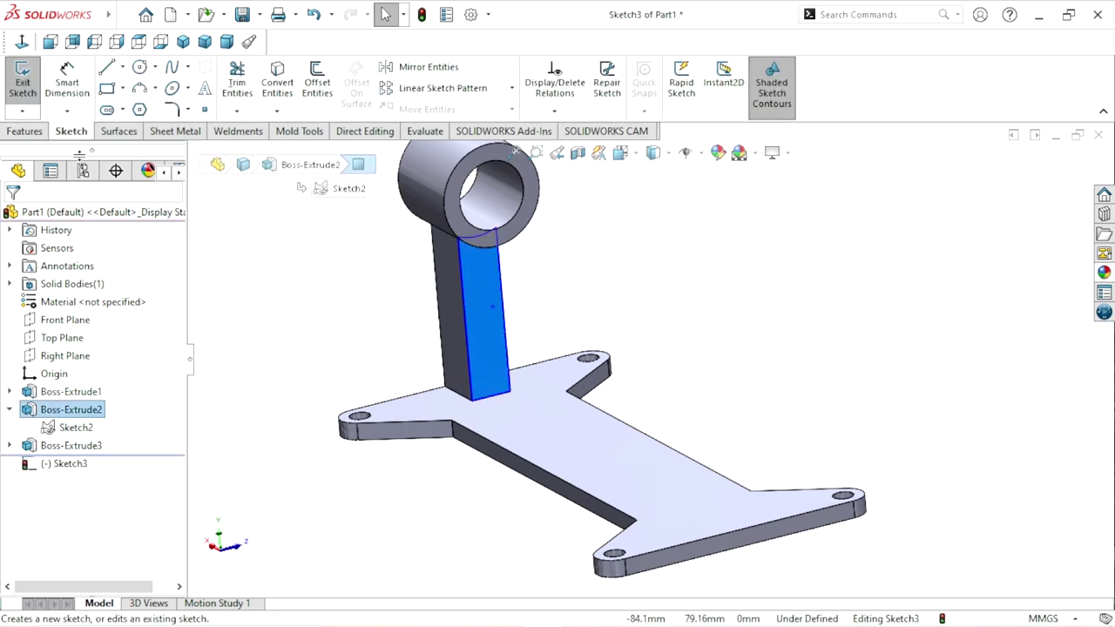
{"action": "left_click", "coordinate": [21, 46]}
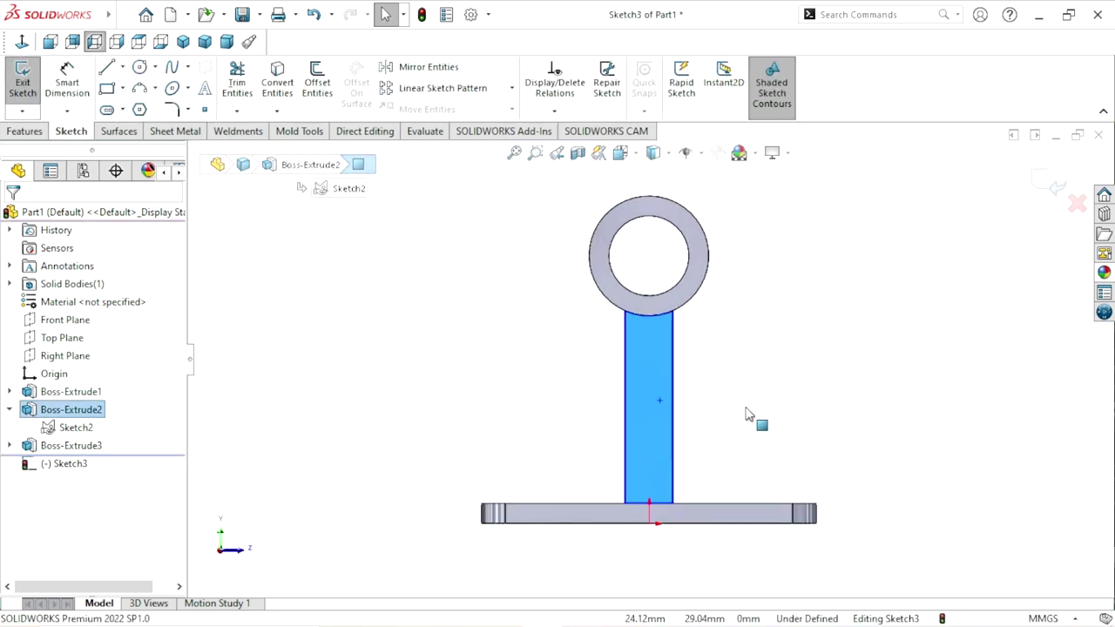
{"action": "left_click", "coordinate": [843, 324]}
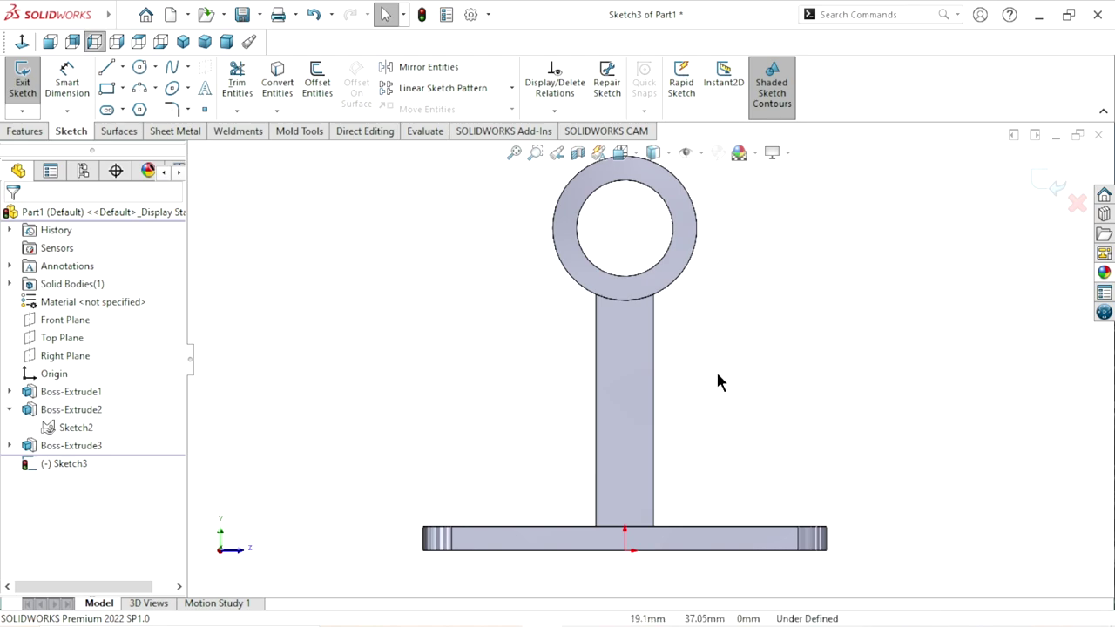
{"action": "key", "text": "f"}
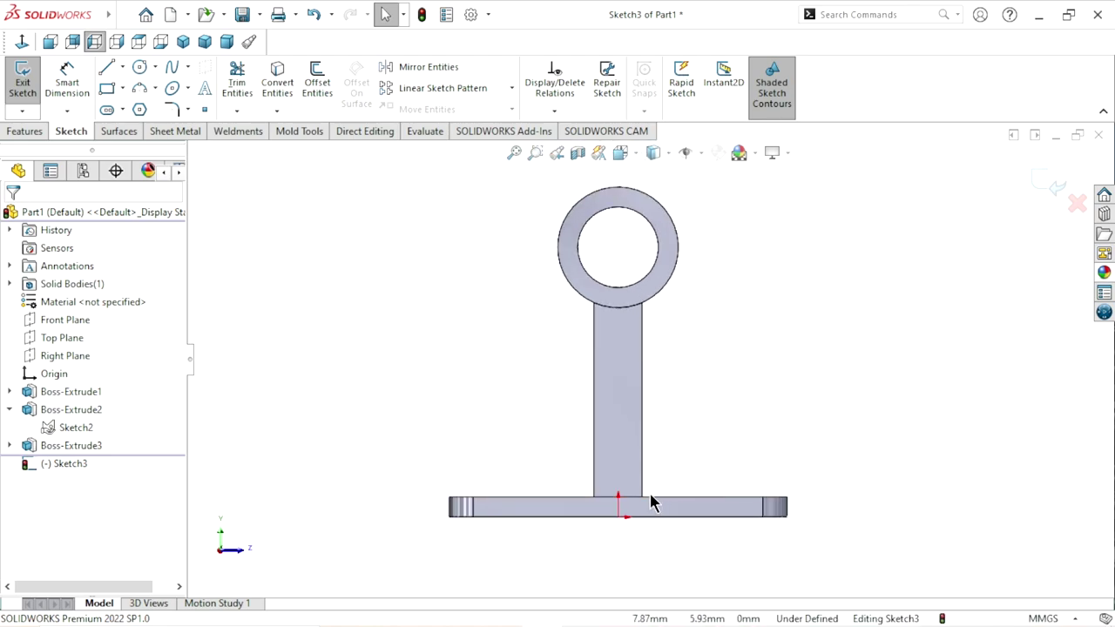
{"action": "scroll", "coordinate": [650, 504], "scroll_direction": "down", "scroll_amount": 1}
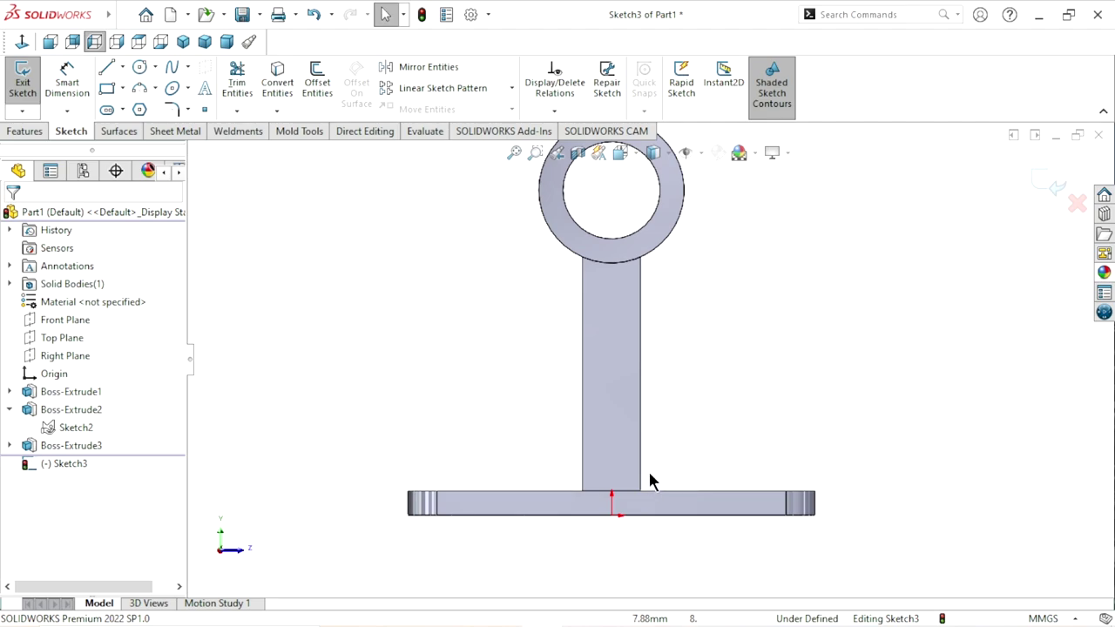
Step: Draw a corner rectangle from above the post down to the plate's top edge
{"action": "left_click", "coordinate": [104, 86]}
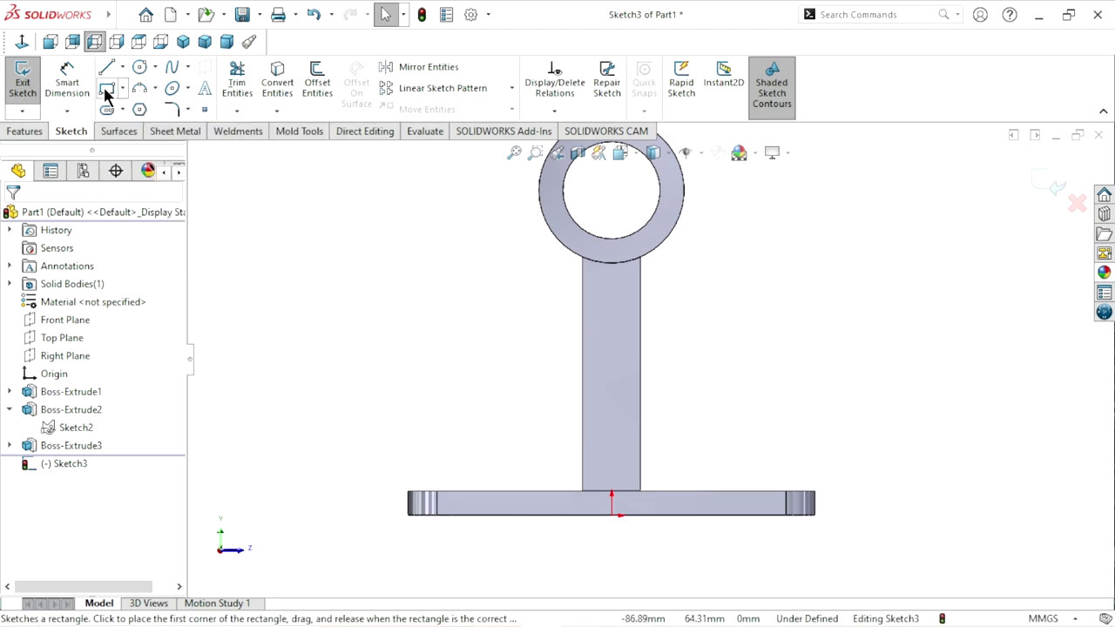
{"action": "left_click", "coordinate": [547, 293]}
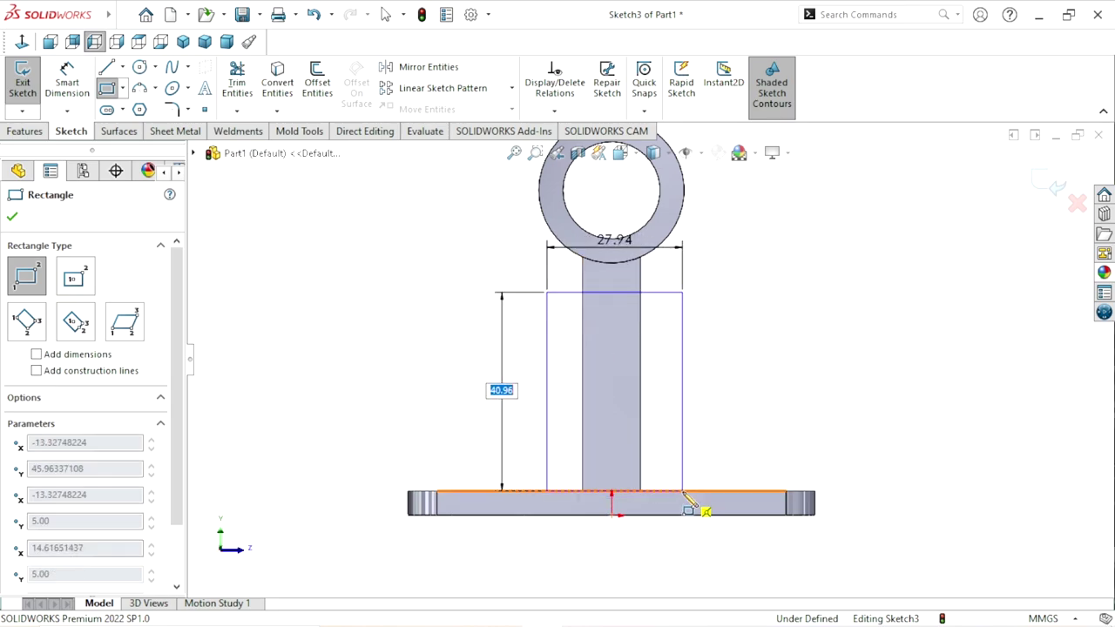
{"action": "left_click", "coordinate": [682, 491]}
{"action": "right_click", "coordinate": [788, 374]}
{"action": "left_click", "coordinate": [794, 373]}
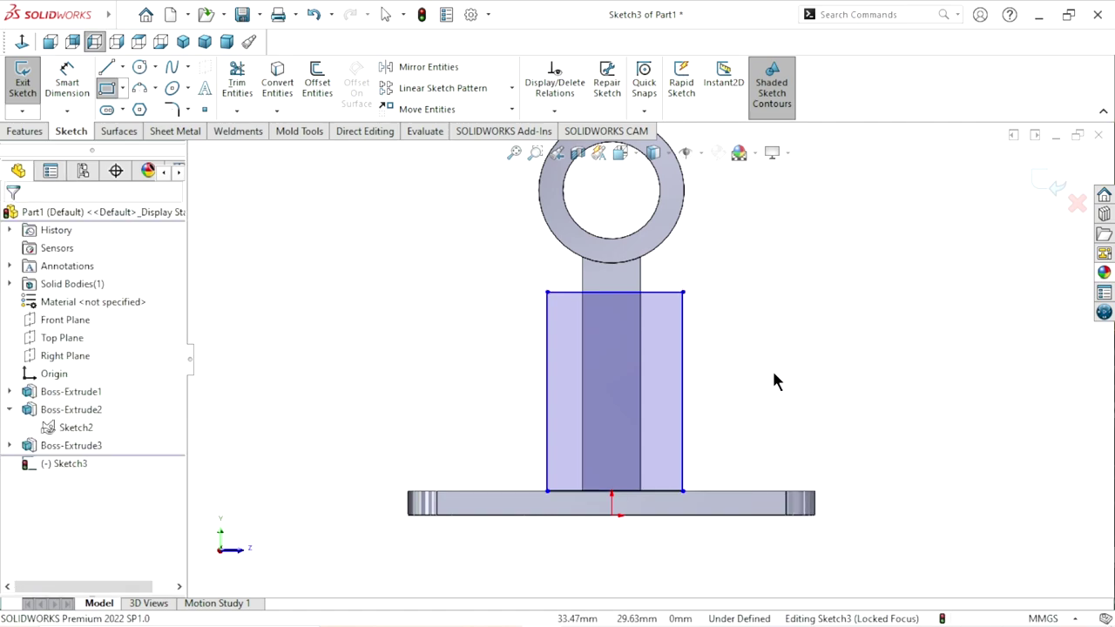
Step: Dimension the rectangle's height at 44 mm
{"action": "left_click", "coordinate": [74, 91]}
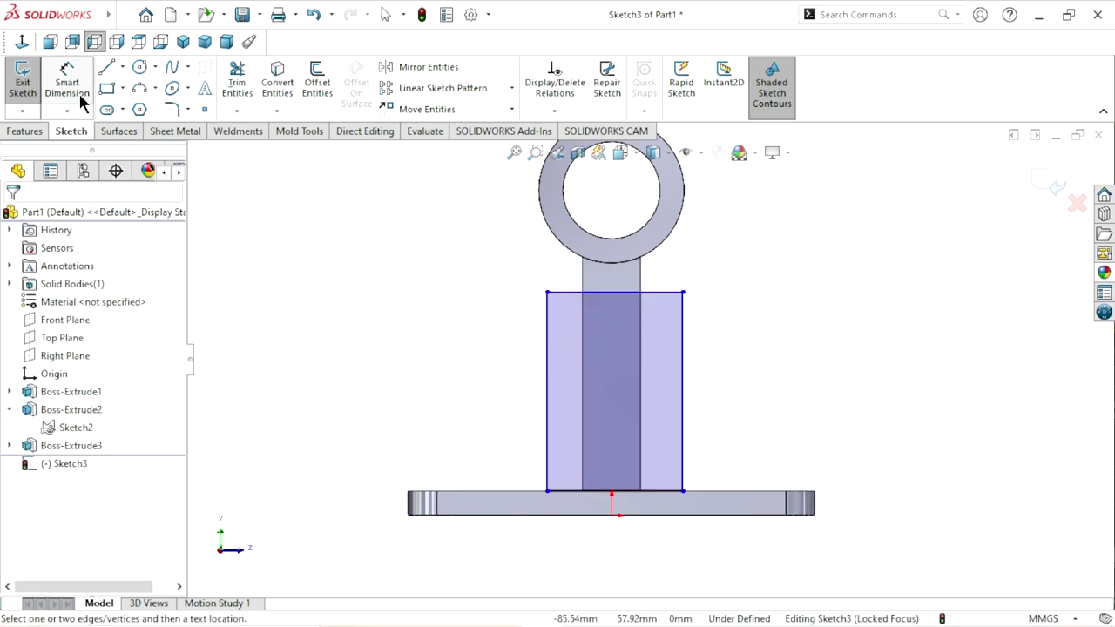
{"action": "left_click", "coordinate": [683, 389]}
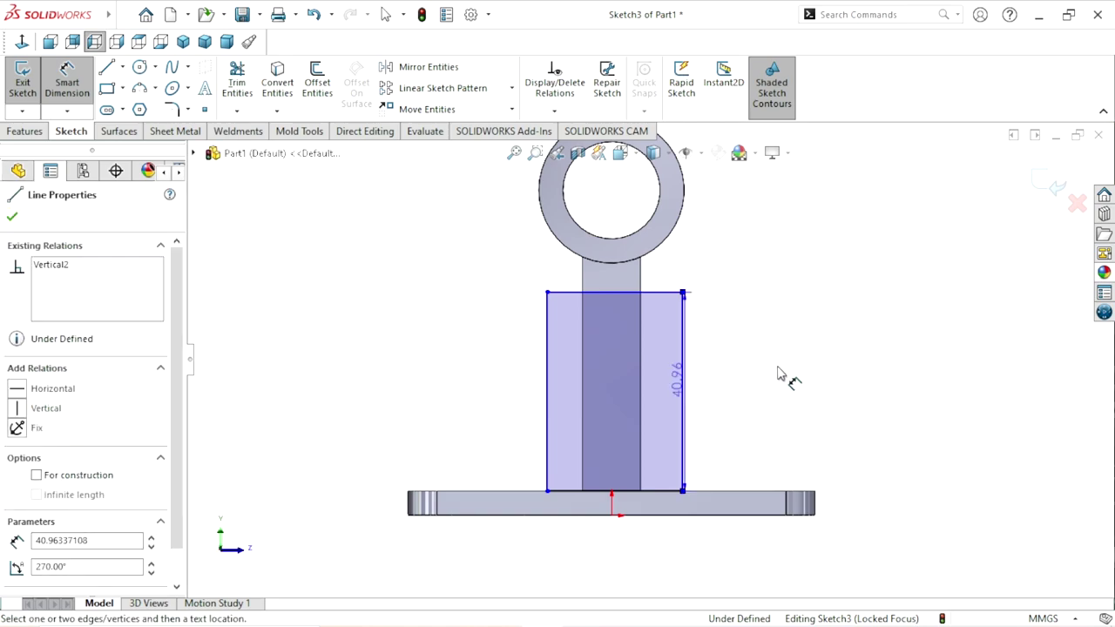
{"action": "left_click", "coordinate": [708, 353]}
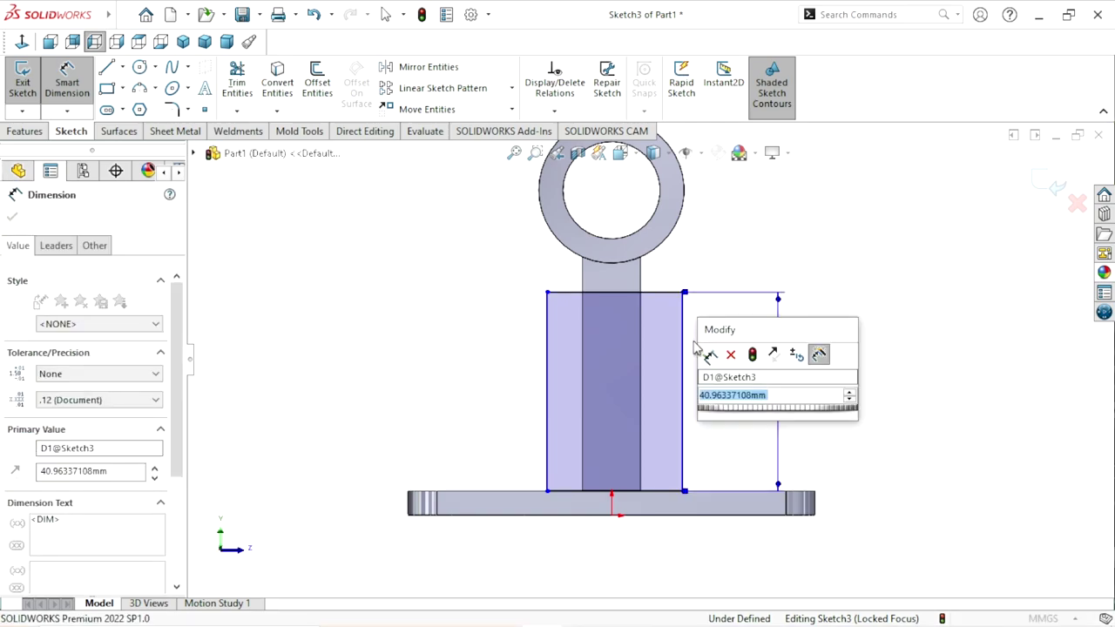
{"action": "type", "text": "44"}
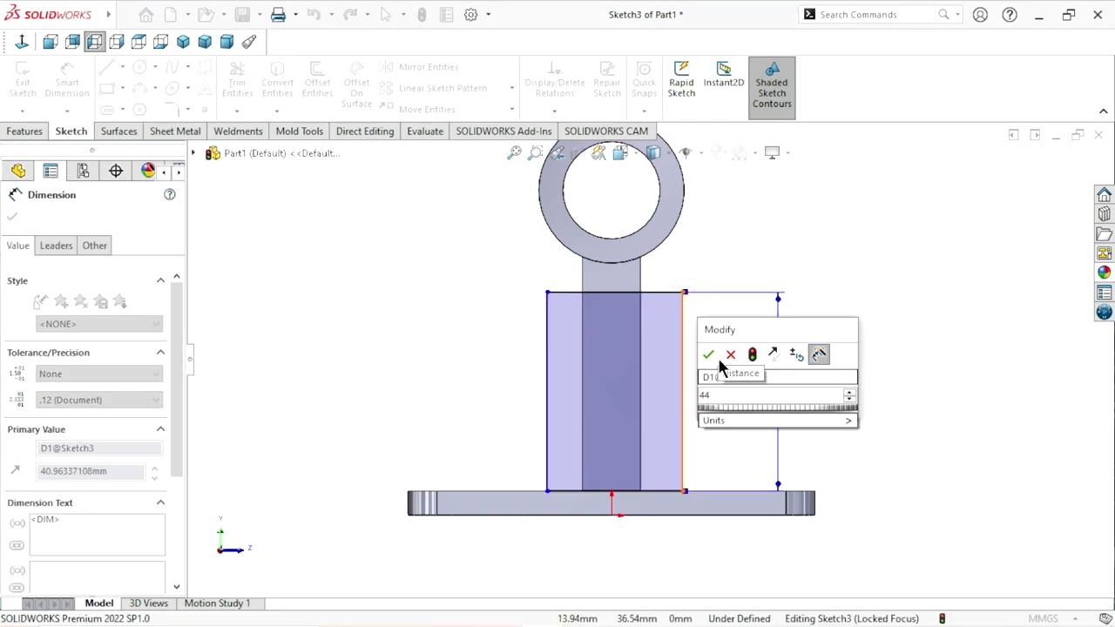
{"action": "left_click", "coordinate": [709, 355]}
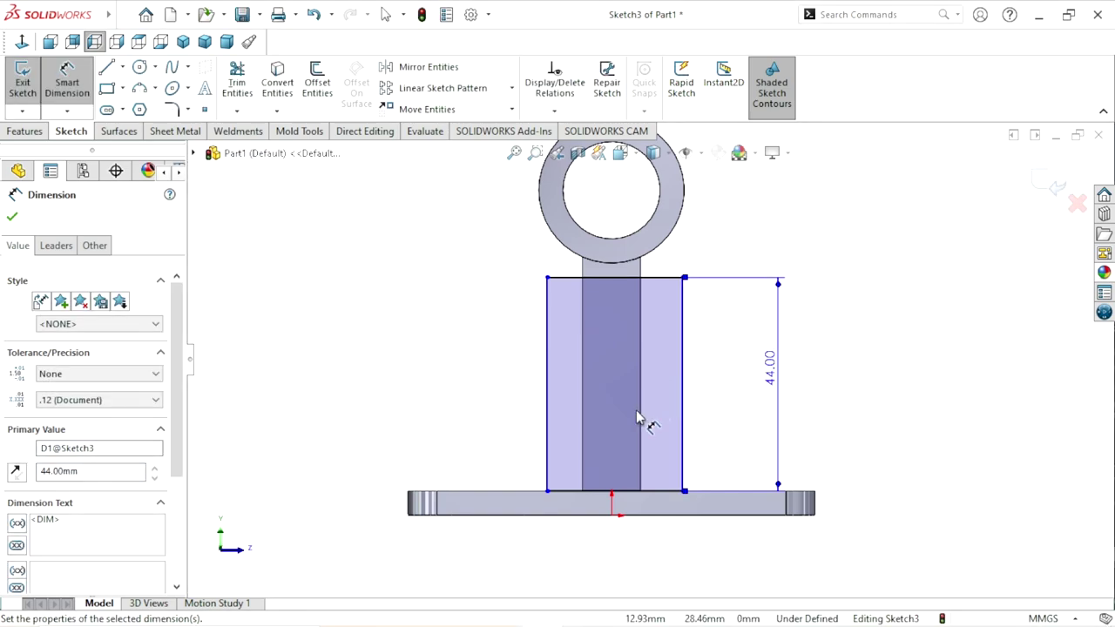
{"action": "scroll", "coordinate": [629, 436], "scroll_direction": "up", "scroll_amount": 2}
{"action": "scroll", "coordinate": [629, 419], "scroll_direction": "down", "scroll_amount": 1}
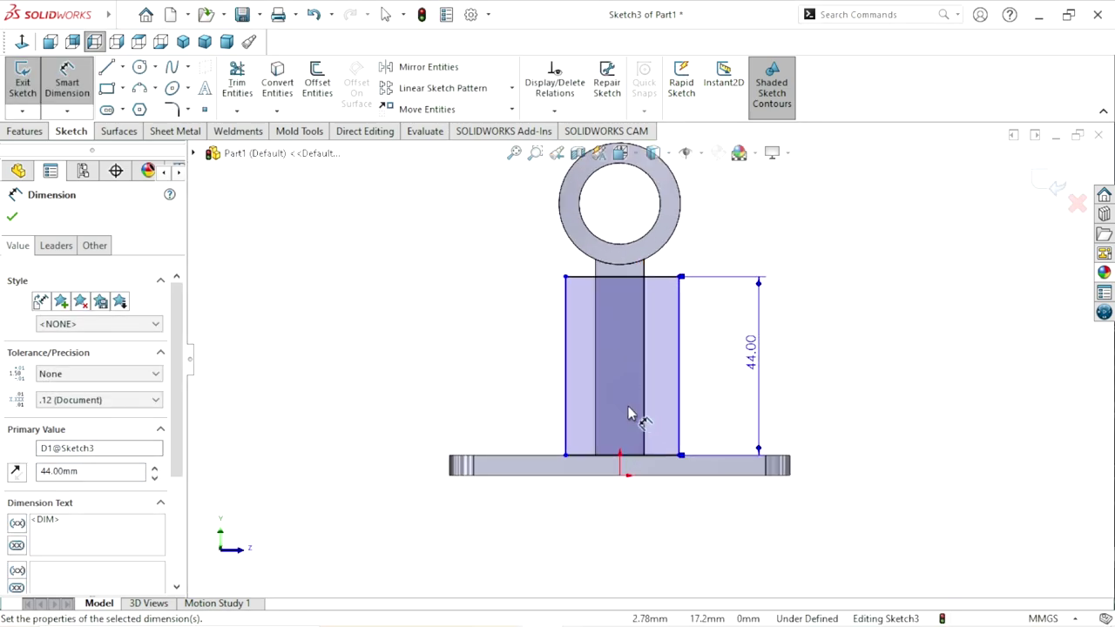
{"action": "left_click", "coordinate": [123, 67]}
Step: Draw a centerline from the origin to the ring's centre and make the rectangle symmetric about it
{"action": "left_click", "coordinate": [127, 108]}
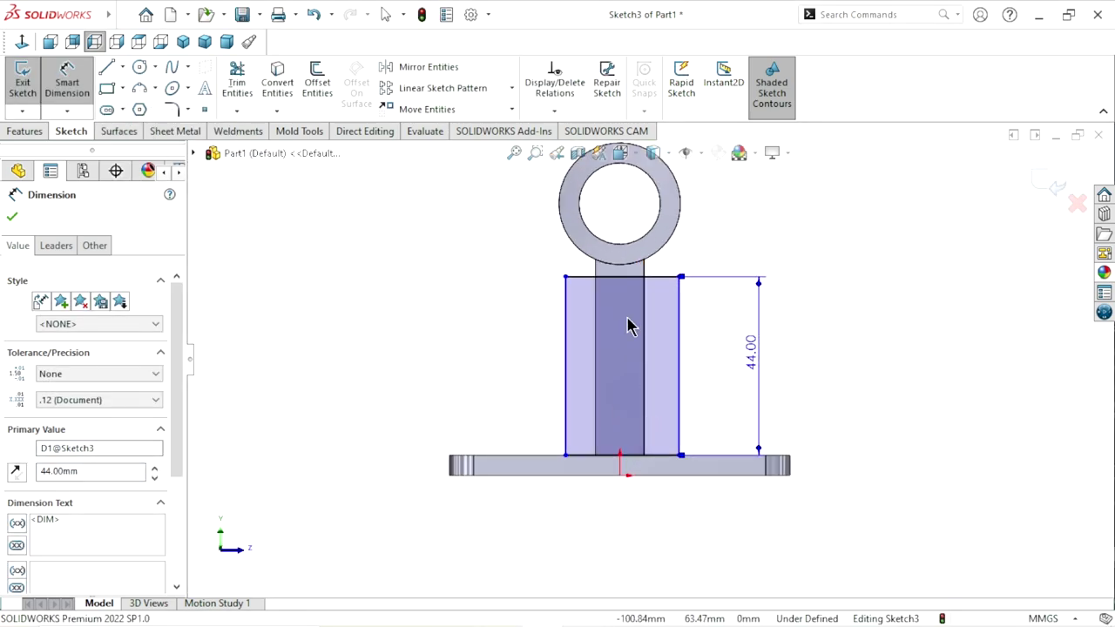
{"action": "left_click", "coordinate": [619, 475]}
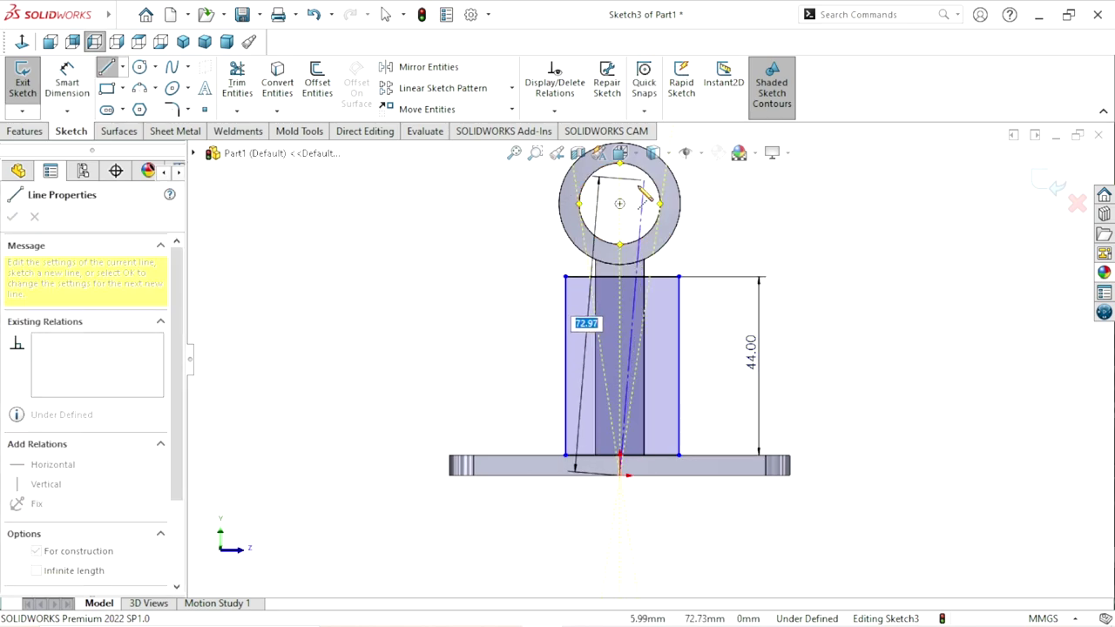
{"action": "left_click", "coordinate": [619, 204]}
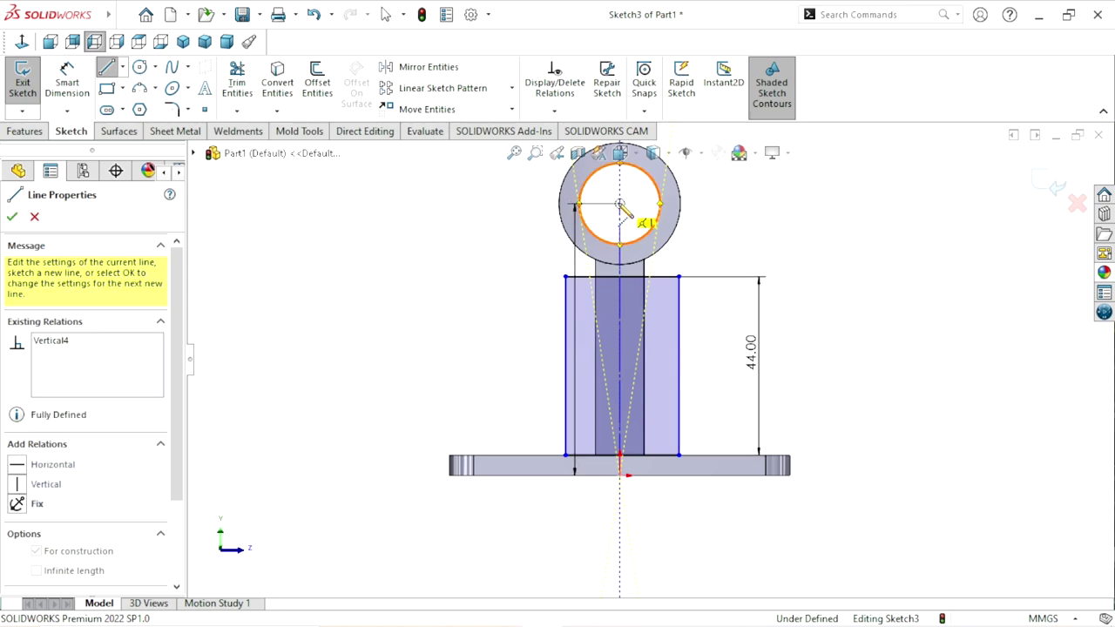
{"action": "right_click", "coordinate": [812, 259]}
{"action": "left_click", "coordinate": [843, 231]}
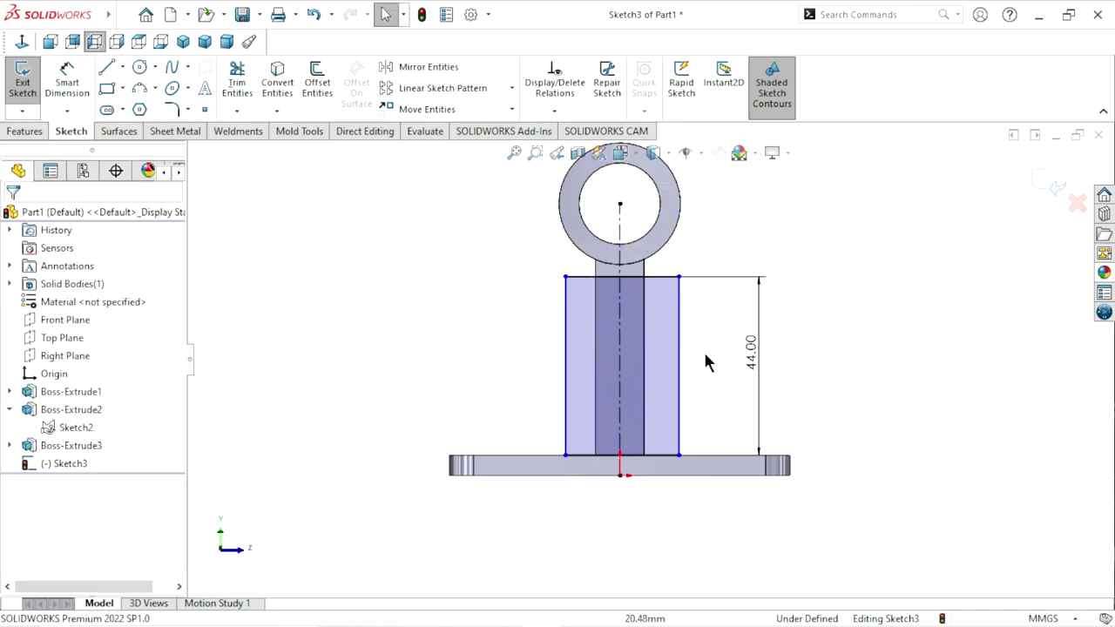
{"action": "left_click_drag", "start_coordinate": [706, 357], "coordinate": [506, 378]}
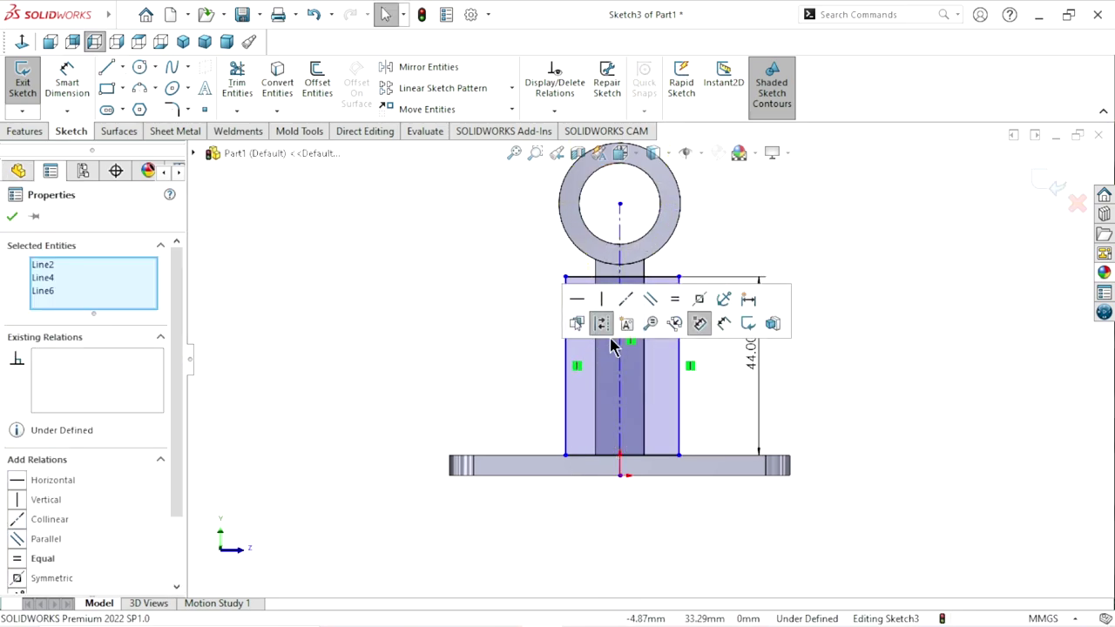
{"action": "left_click", "coordinate": [700, 299]}
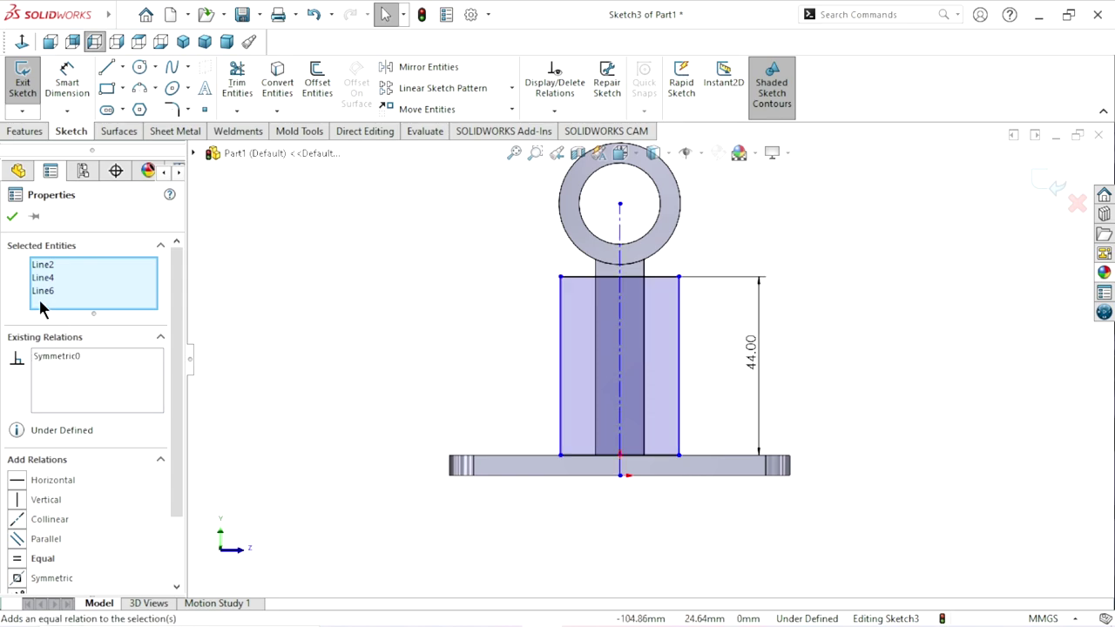
{"action": "left_click", "coordinate": [12, 218]}
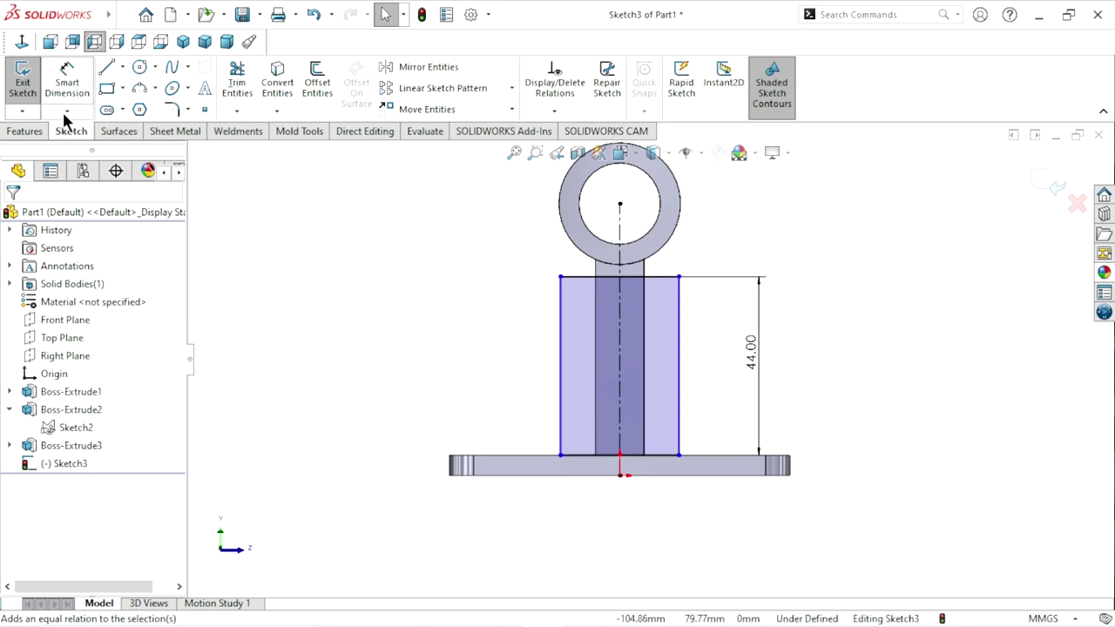
Step: Dimension the rectangle's width at 40 mm
{"action": "left_click", "coordinate": [67, 87]}
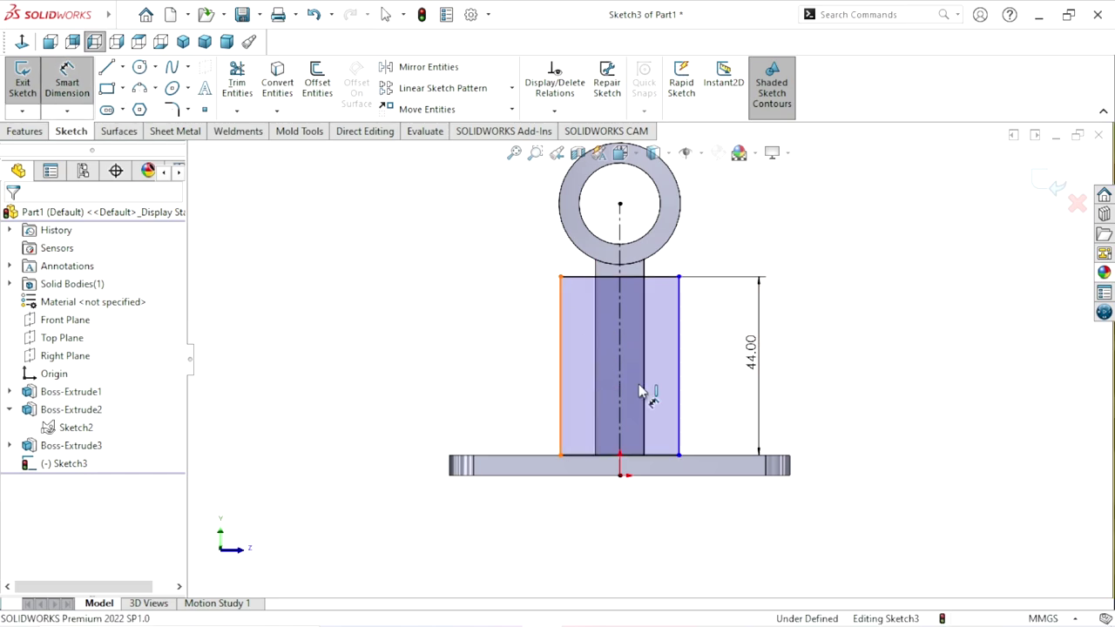
{"action": "left_click", "coordinate": [679, 391]}
{"action": "left_click", "coordinate": [560, 374]}
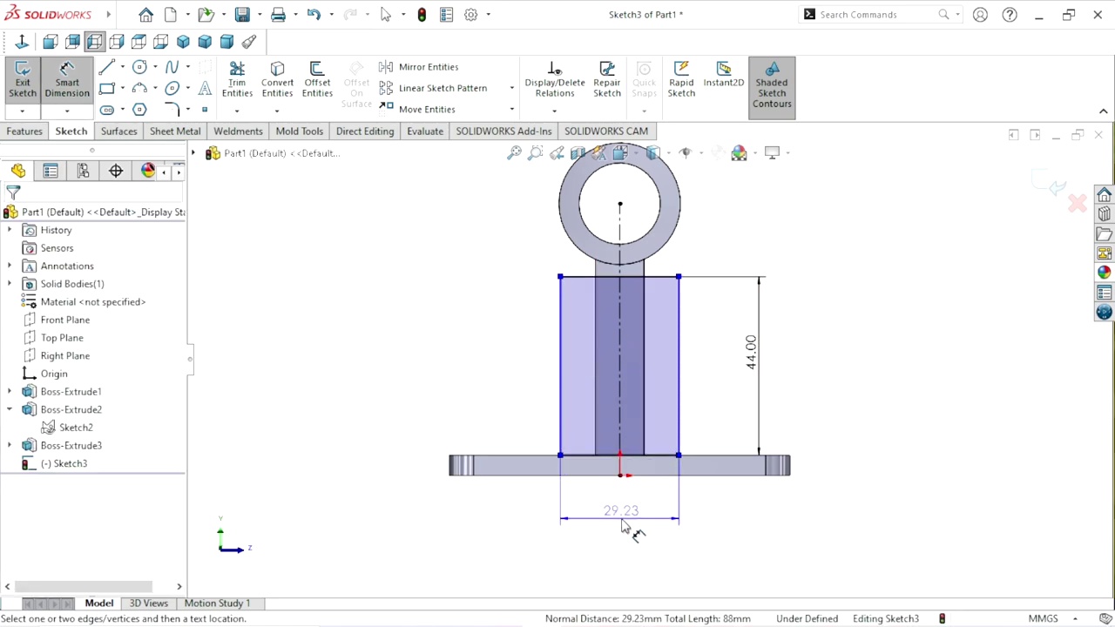
{"action": "left_click", "coordinate": [414, 394]}
{"action": "type", "text": "4"}
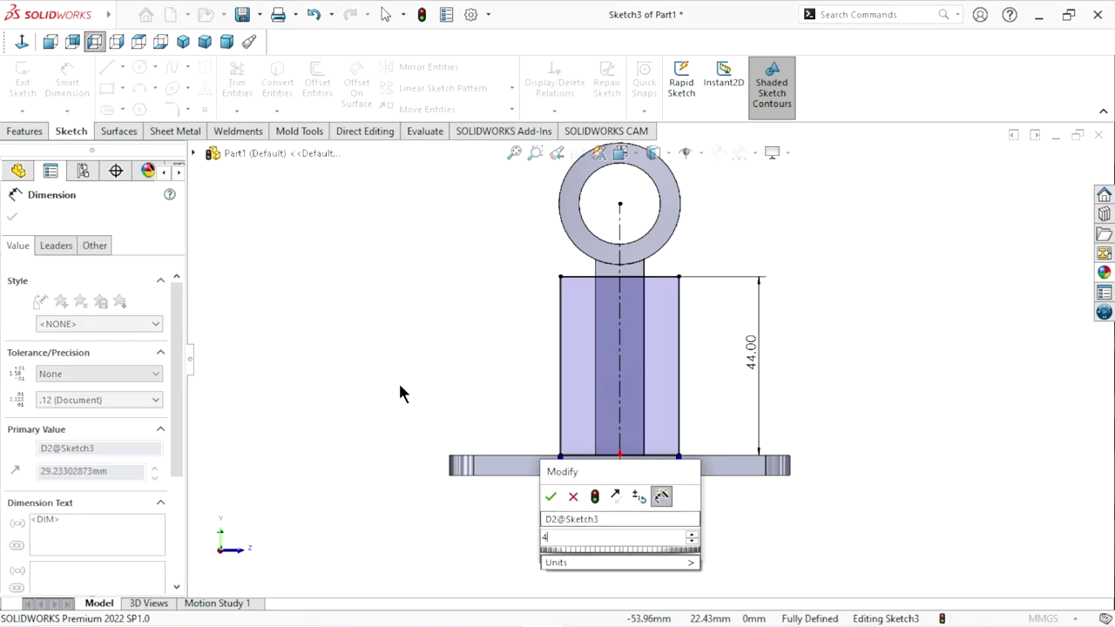
{"action": "type", "text": "0"}
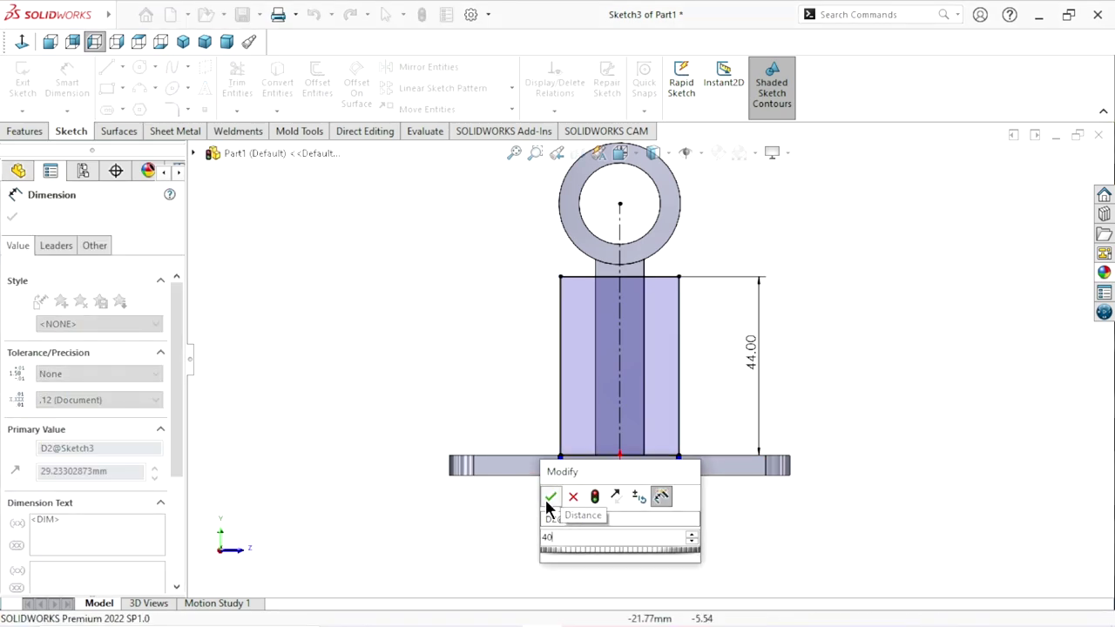
{"action": "left_click", "coordinate": [551, 495]}
{"action": "key", "text": "z"}
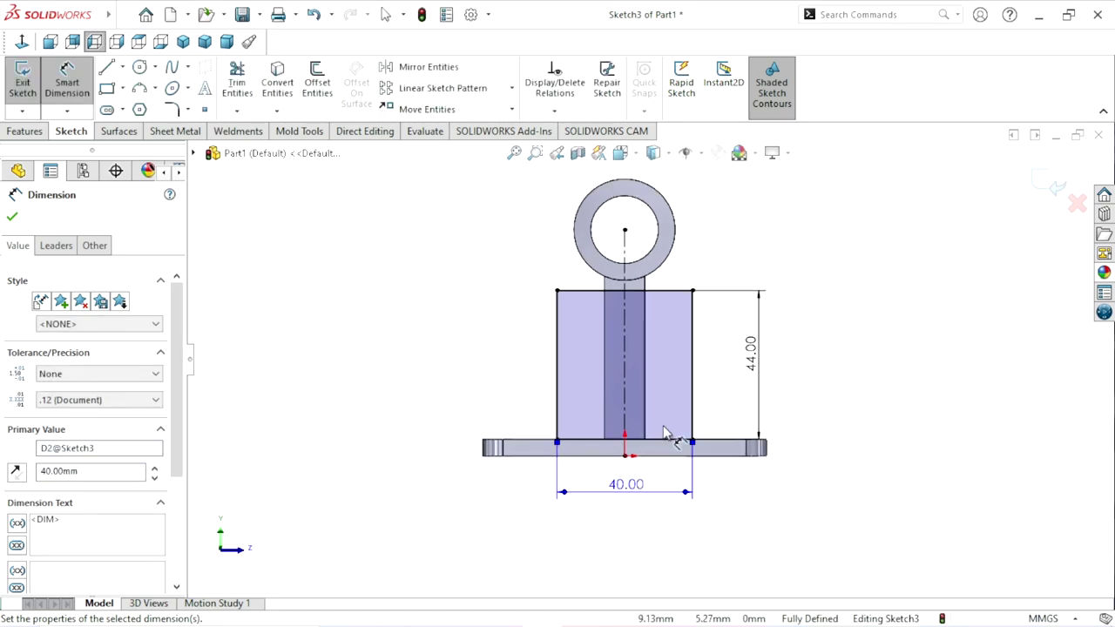
{"action": "scroll", "coordinate": [697, 318], "scroll_direction": "down", "scroll_amount": 1}
{"action": "scroll", "coordinate": [704, 308], "scroll_direction": "down", "scroll_amount": 2}
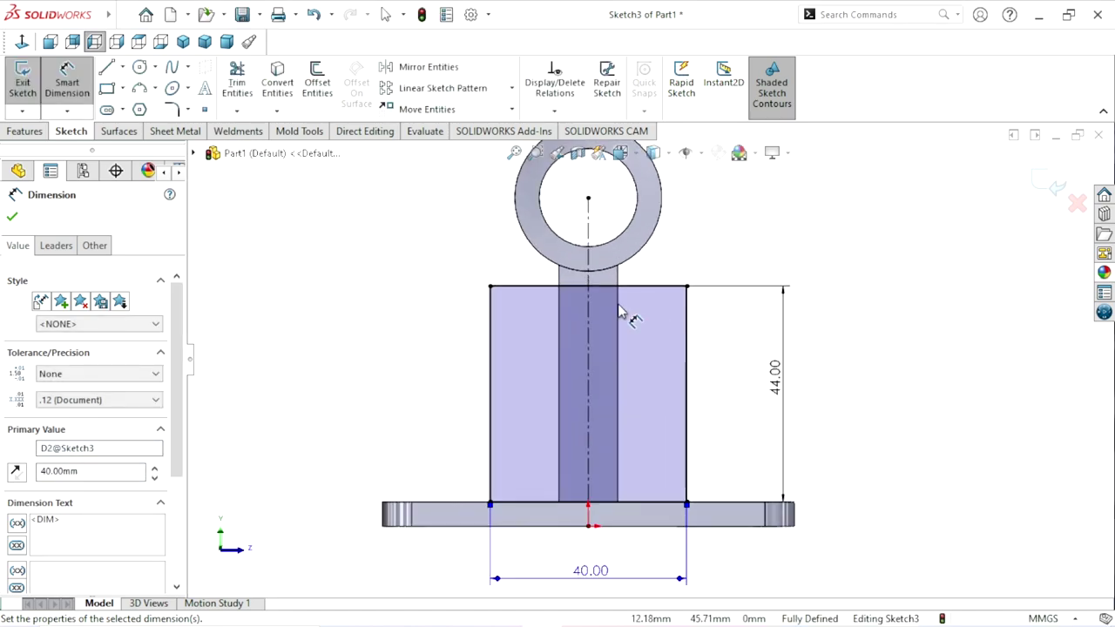
{"action": "left_click", "coordinate": [12, 218]}
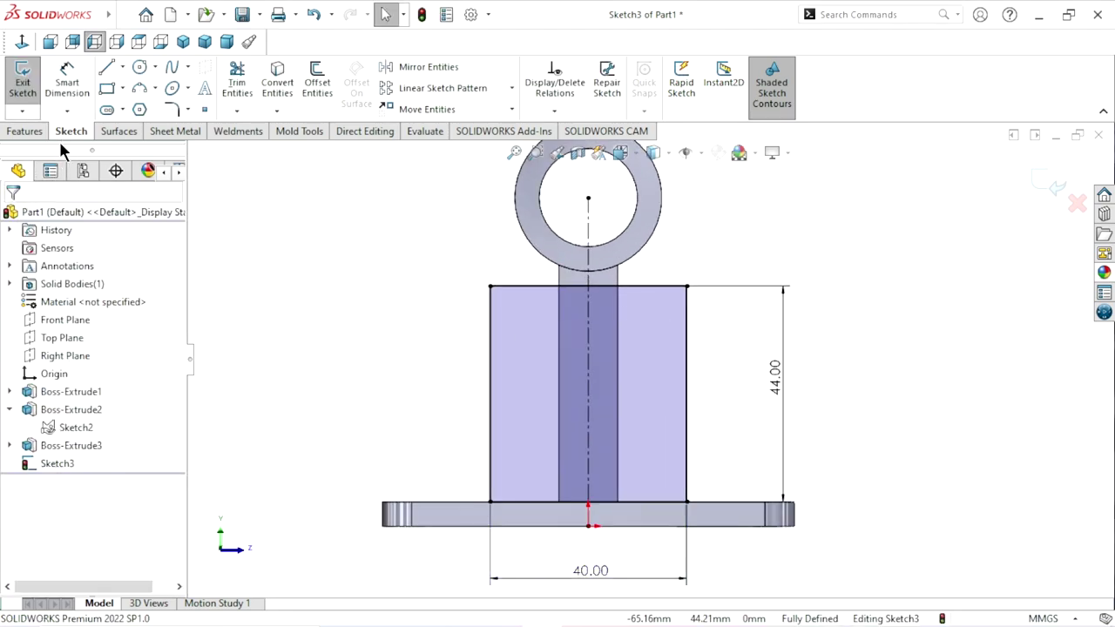
Step: Convert the ring's outer circle into Sketch3 and draw a line from the rectangle's top-left corner to it
{"action": "left_click", "coordinate": [542, 263]}
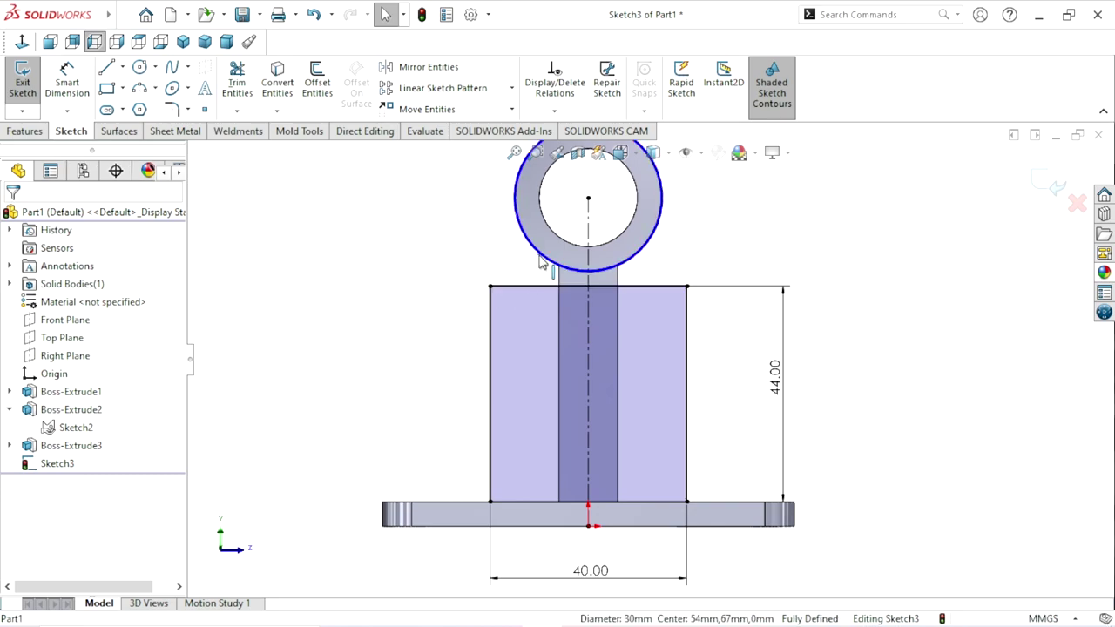
{"action": "left_click", "coordinate": [271, 87]}
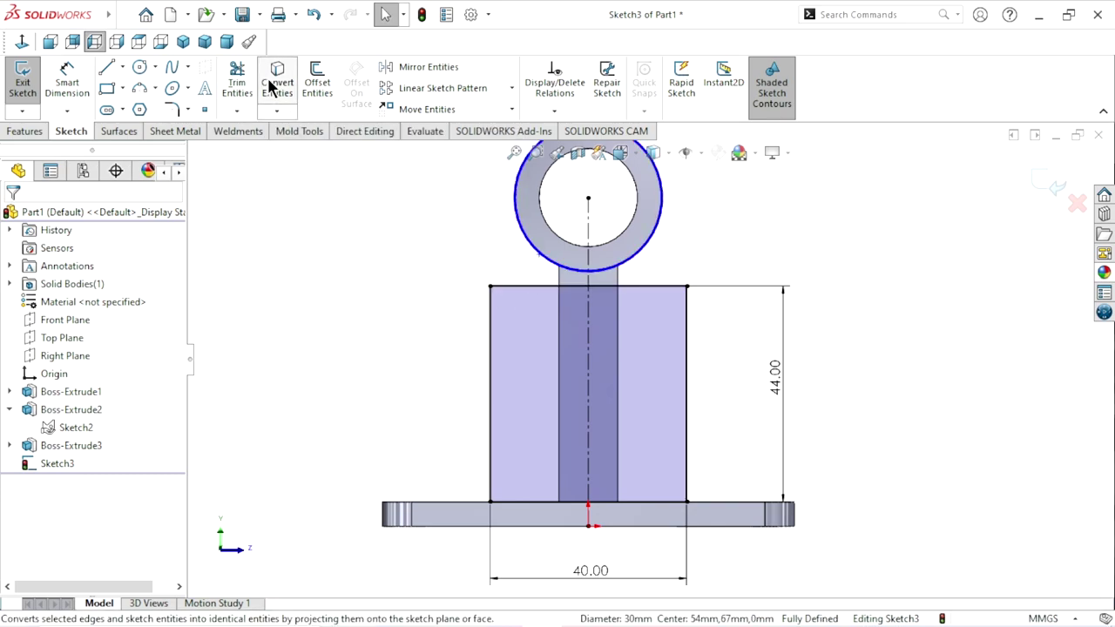
{"action": "left_click", "coordinate": [108, 70]}
{"action": "left_click", "coordinate": [491, 286]}
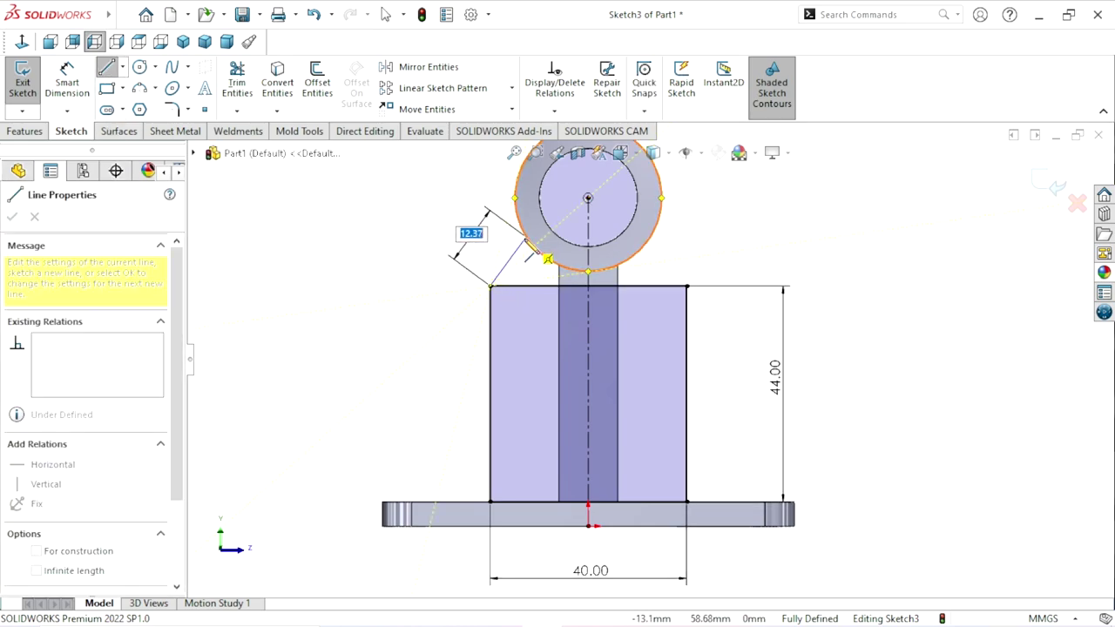
{"action": "right_click", "coordinate": [429, 251]}
{"action": "left_click", "coordinate": [455, 259]}
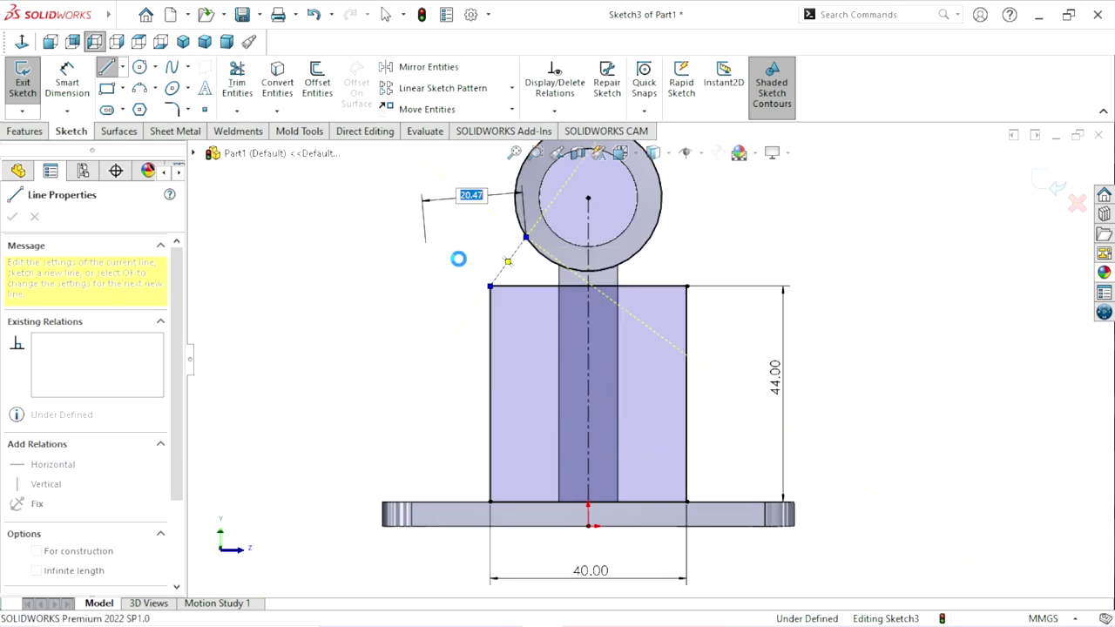
{"action": "scroll", "coordinate": [589, 284], "scroll_direction": "down", "scroll_amount": 1}
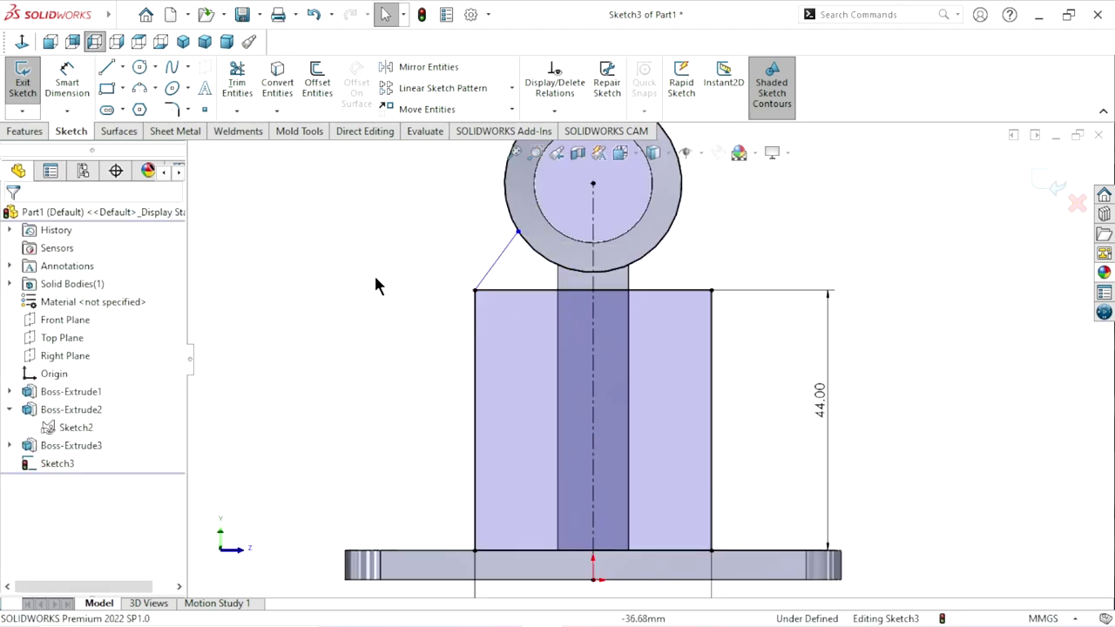
Step: Dimension the angled line at 129° to the rectangle's left side
{"action": "left_click", "coordinate": [67, 97]}
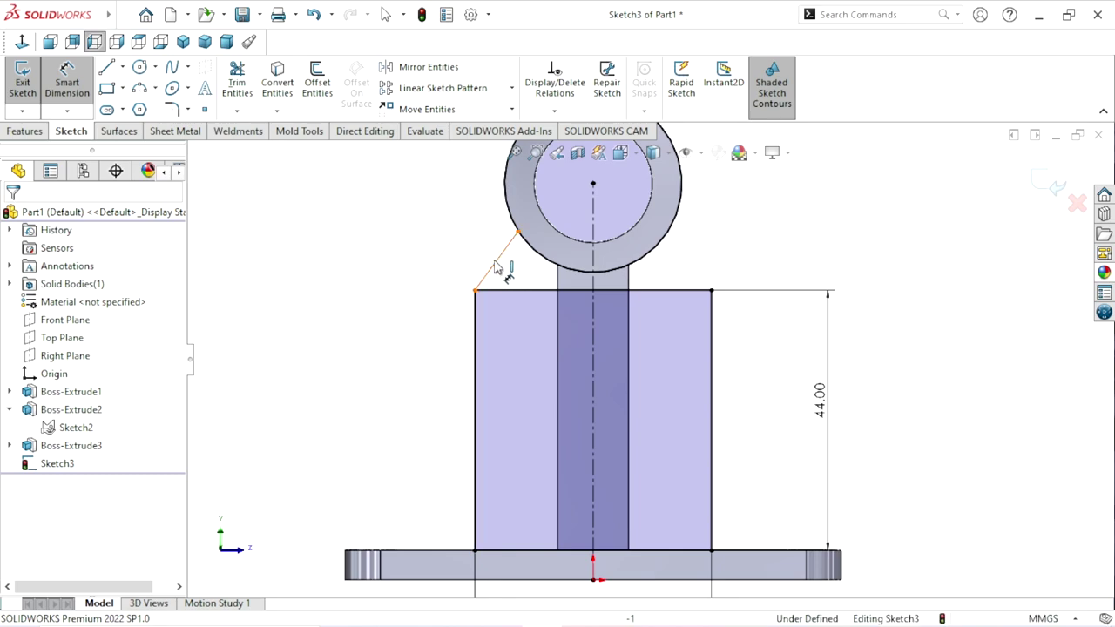
{"action": "left_click", "coordinate": [497, 260]}
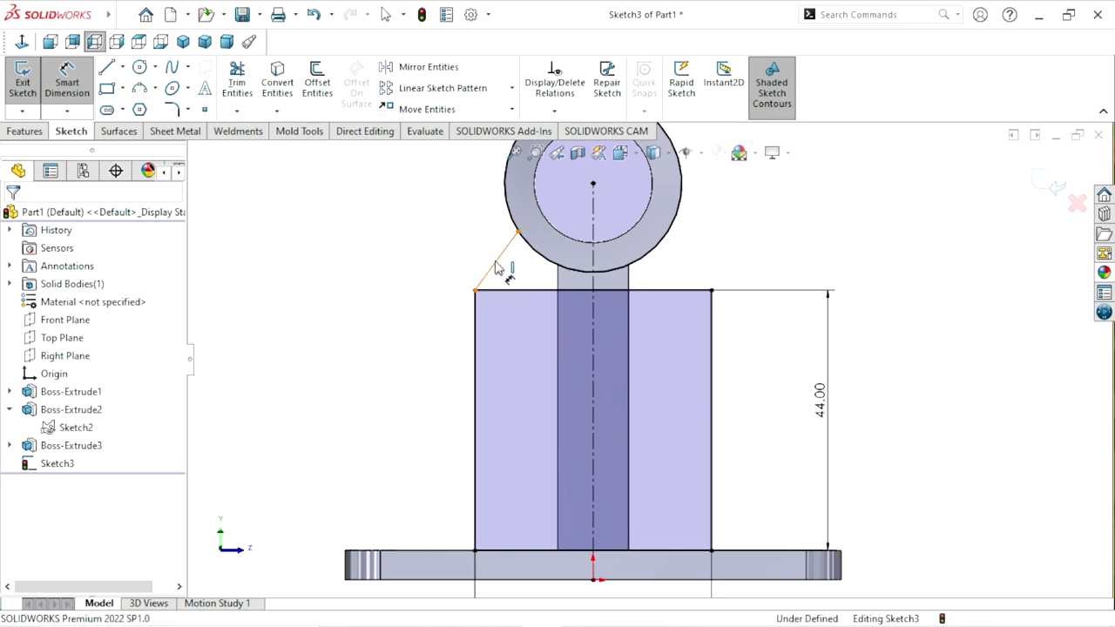
{"action": "left_click", "coordinate": [478, 357]}
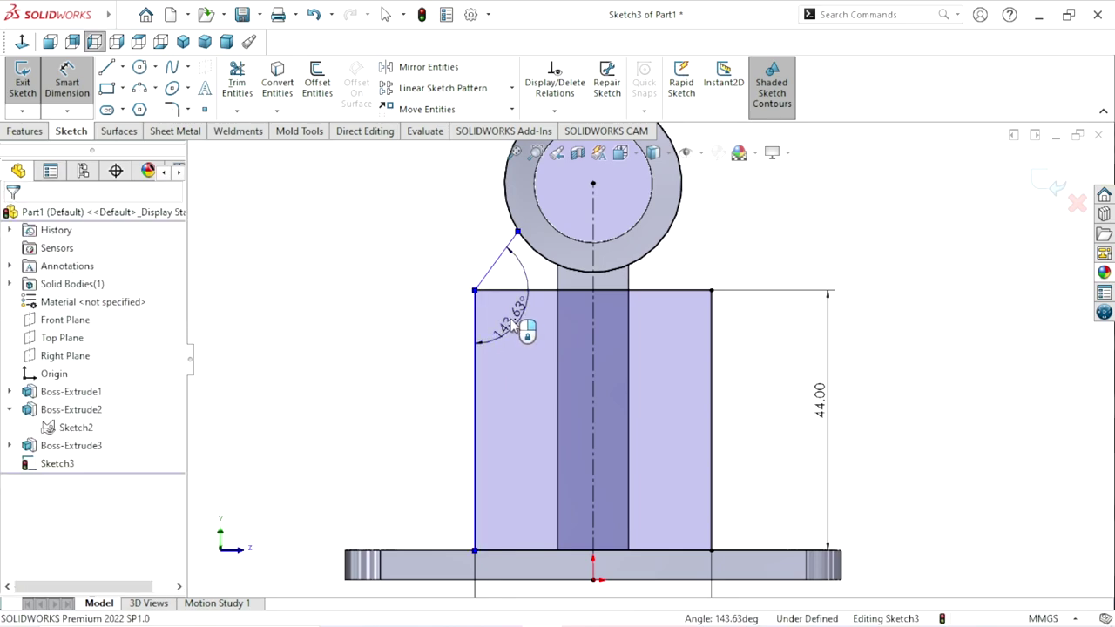
{"action": "left_click", "coordinate": [484, 315]}
{"action": "type", "text": "129"}
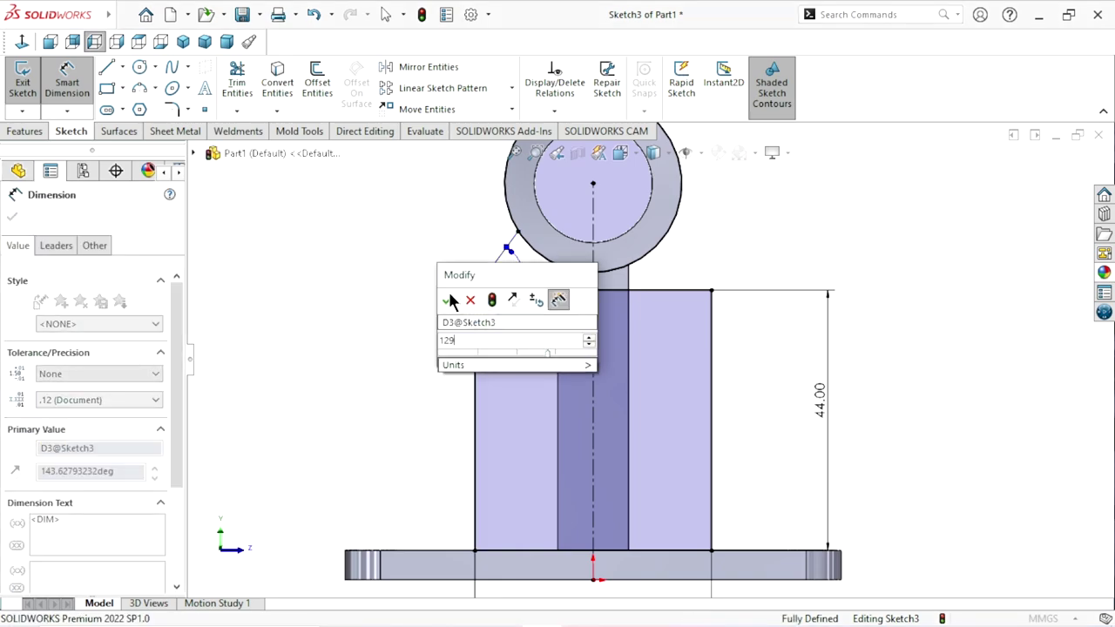
{"action": "left_click", "coordinate": [448, 299]}
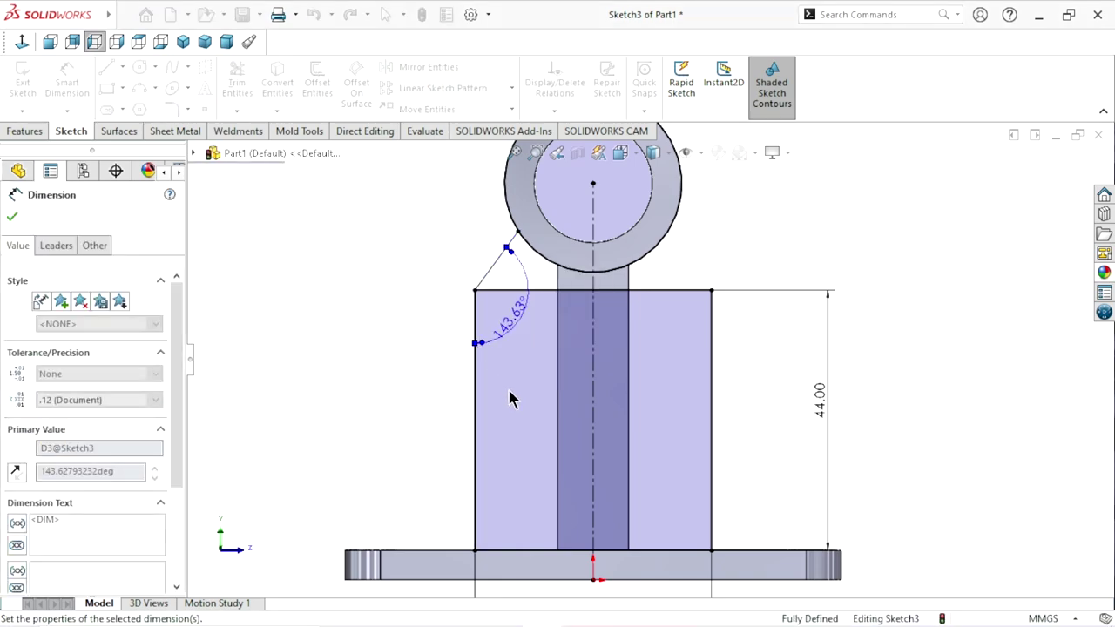
{"action": "scroll", "coordinate": [612, 339], "scroll_direction": "up", "scroll_amount": 2}
{"action": "scroll", "coordinate": [611, 338], "scroll_direction": "down", "scroll_amount": 3}
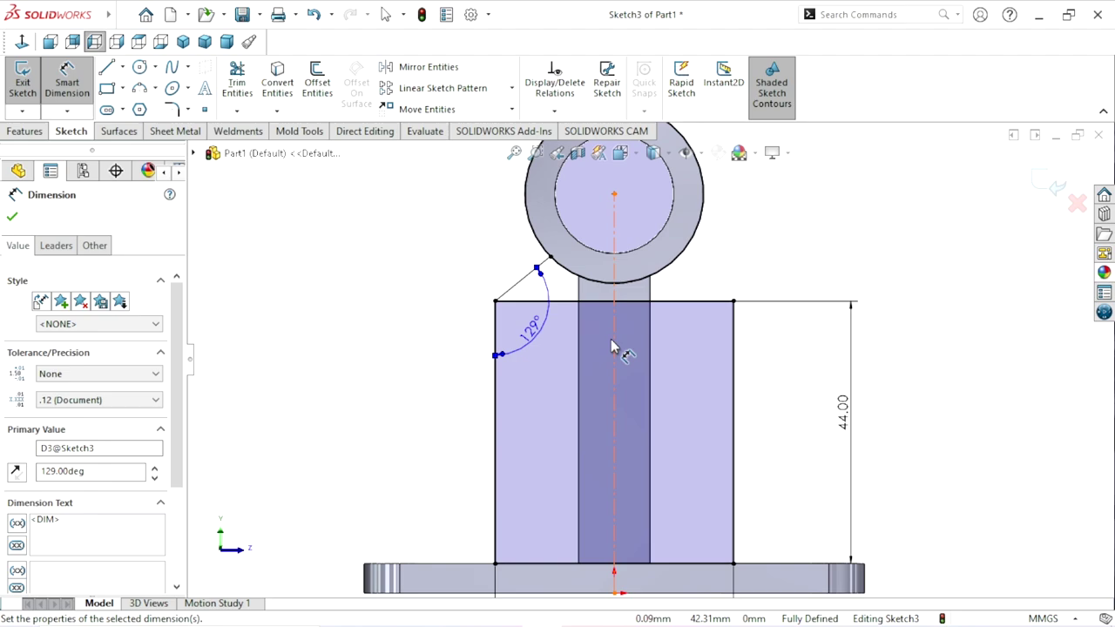
{"action": "left_click", "coordinate": [12, 218]}
{"action": "key", "text": "Escape"}
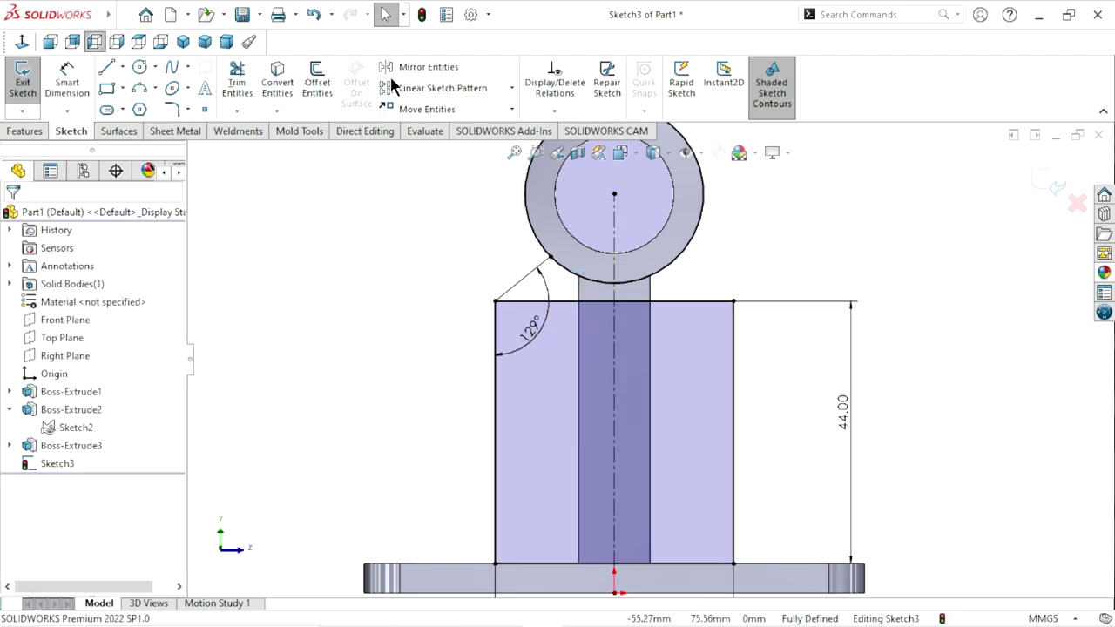
Step: Mirror the angled line about the vertical centerline
{"action": "left_click", "coordinate": [425, 70]}
{"action": "left_click", "coordinate": [523, 279]}
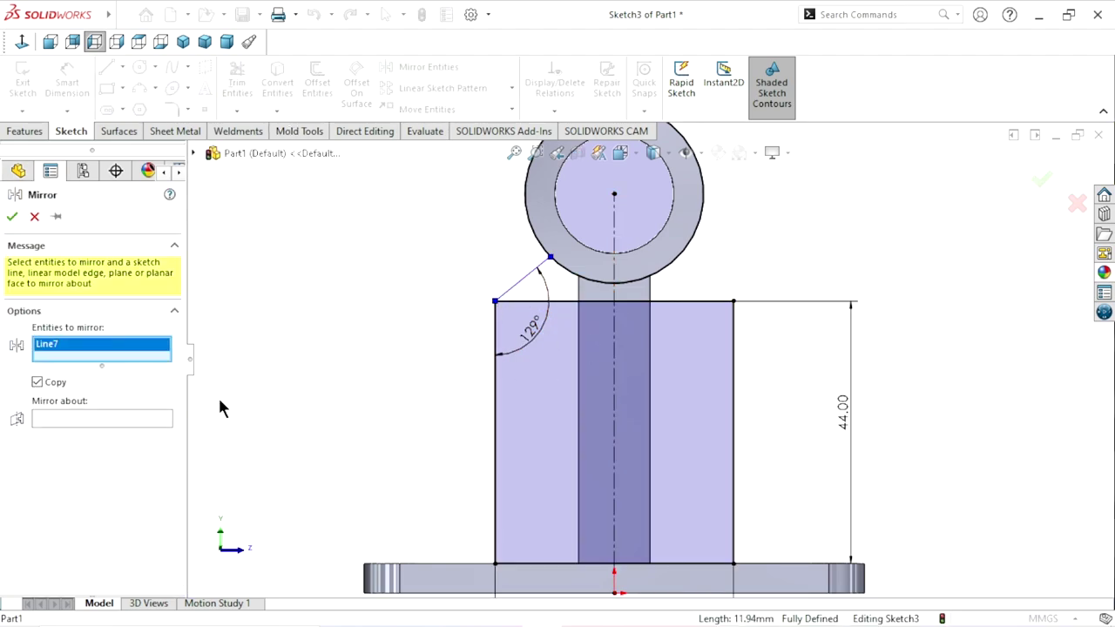
{"action": "left_click", "coordinate": [128, 420]}
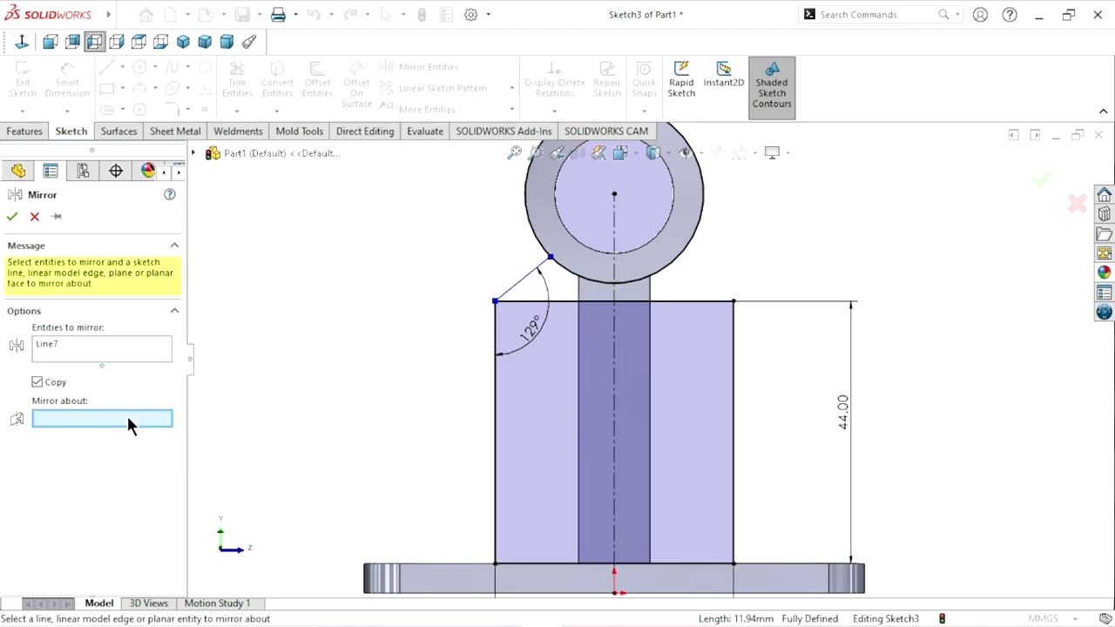
{"action": "left_click", "coordinate": [615, 339]}
{"action": "left_click", "coordinate": [12, 217]}
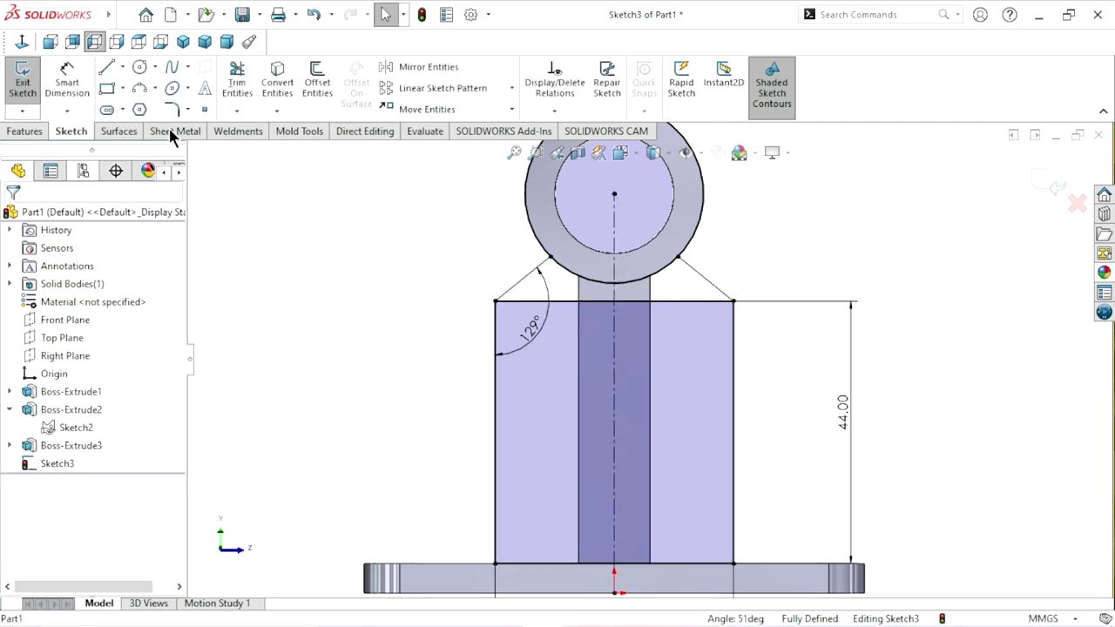
Step: Trim away the rectangle's top edge between the two angled lines
{"action": "left_click", "coordinate": [237, 84]}
{"action": "scroll", "coordinate": [618, 313], "scroll_direction": "down", "scroll_amount": 2}
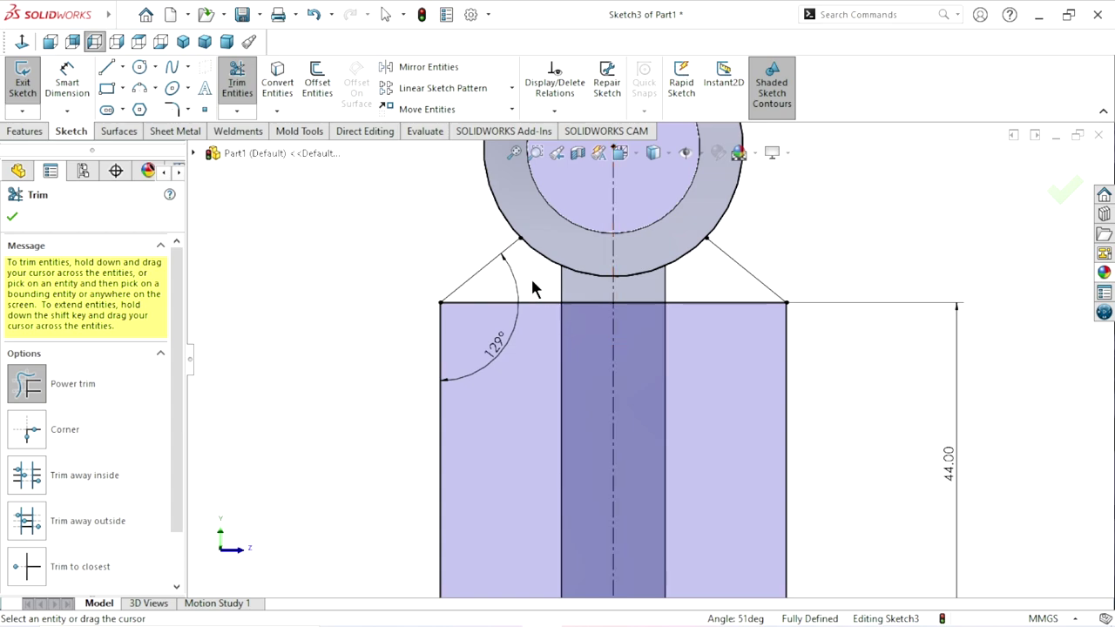
{"action": "left_click_drag", "start_coordinate": [534, 290], "coordinate": [548, 318]}
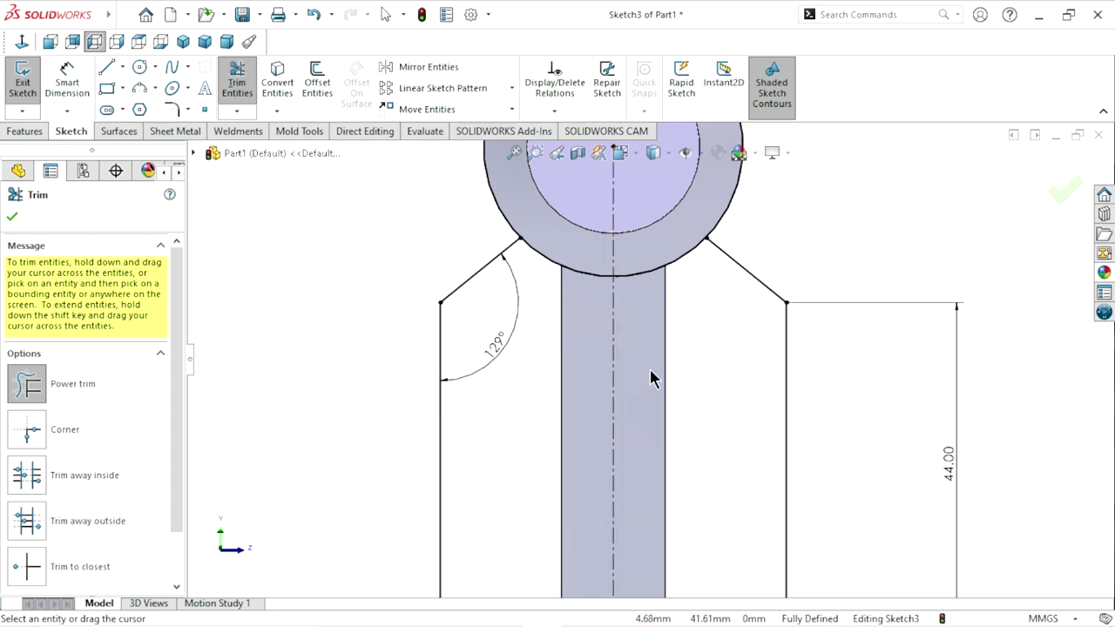
{"action": "scroll", "coordinate": [651, 377], "scroll_direction": "up", "scroll_amount": 2}
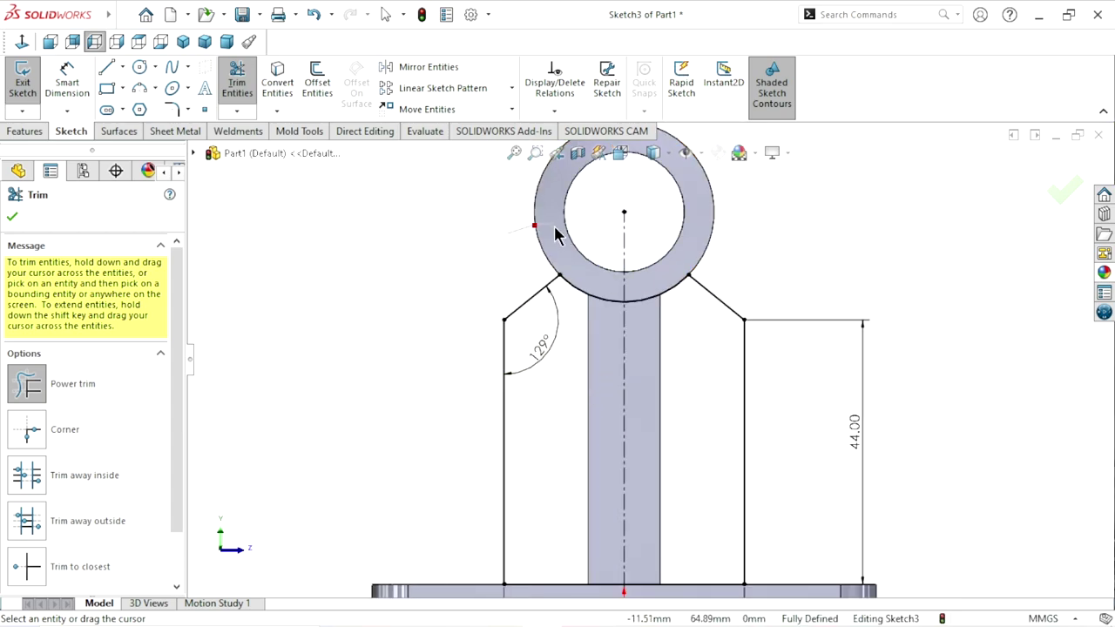
{"action": "scroll", "coordinate": [623, 383], "scroll_direction": "up", "scroll_amount": 2}
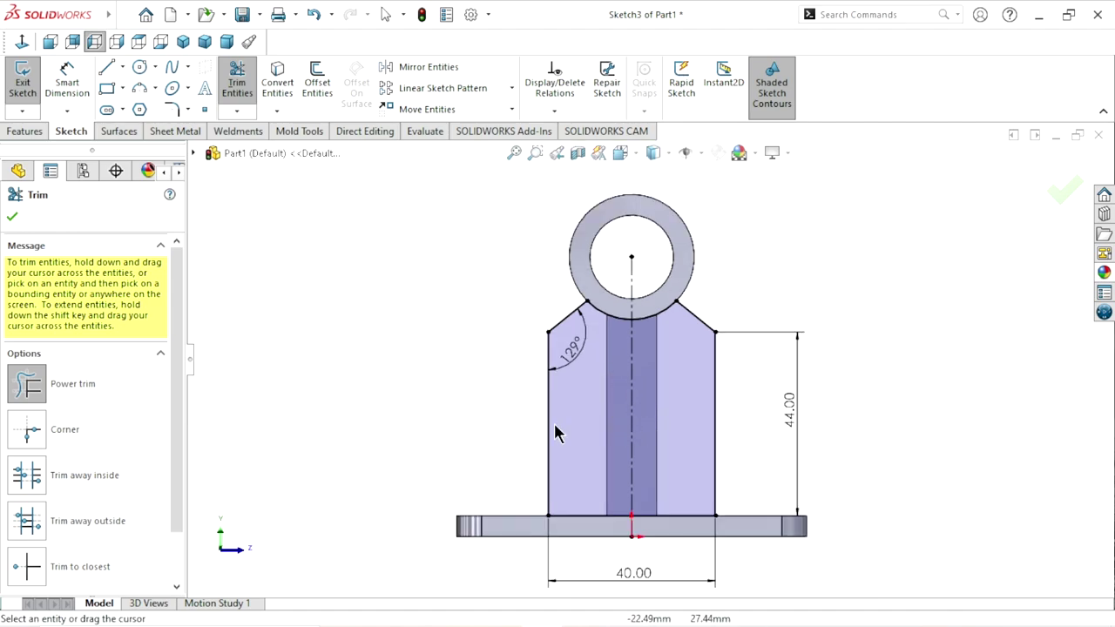
{"action": "left_click", "coordinate": [12, 216]}
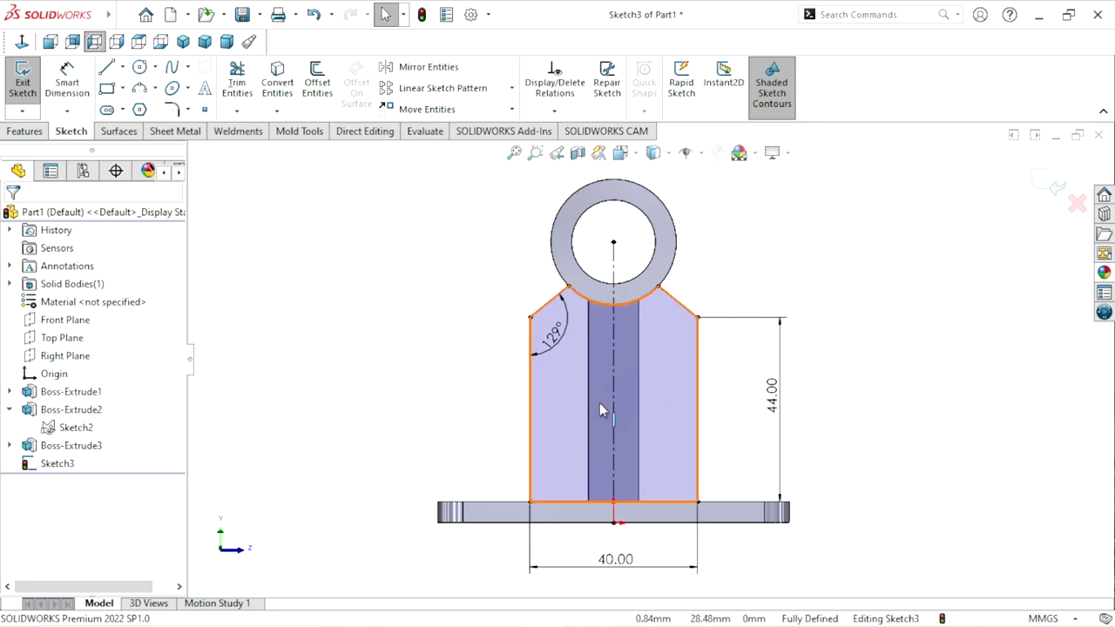
{"action": "left_click", "coordinate": [26, 131]}
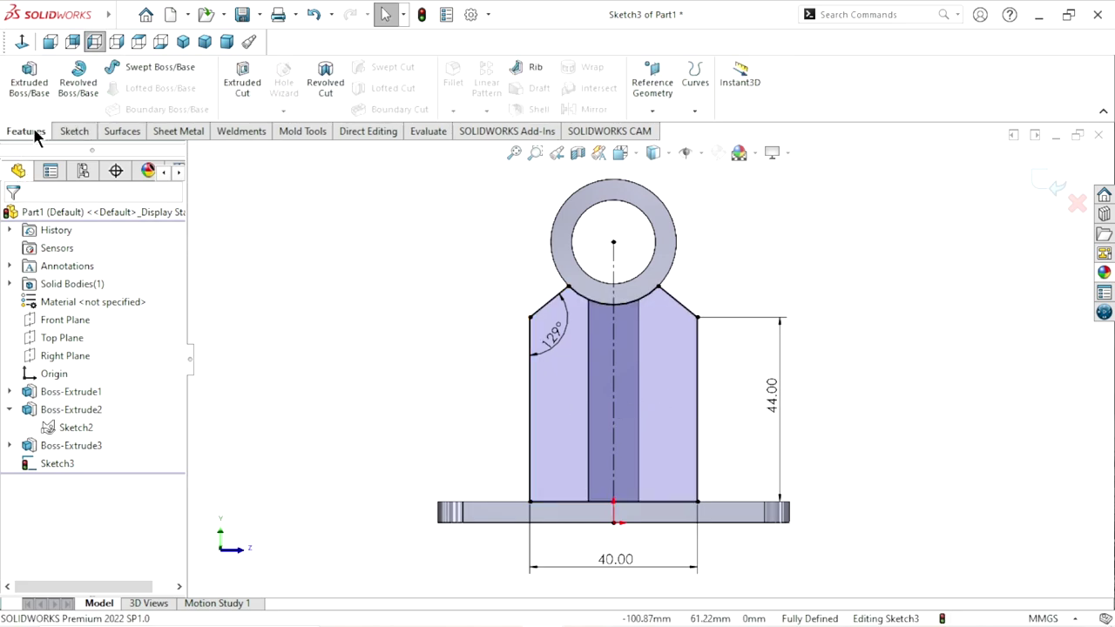
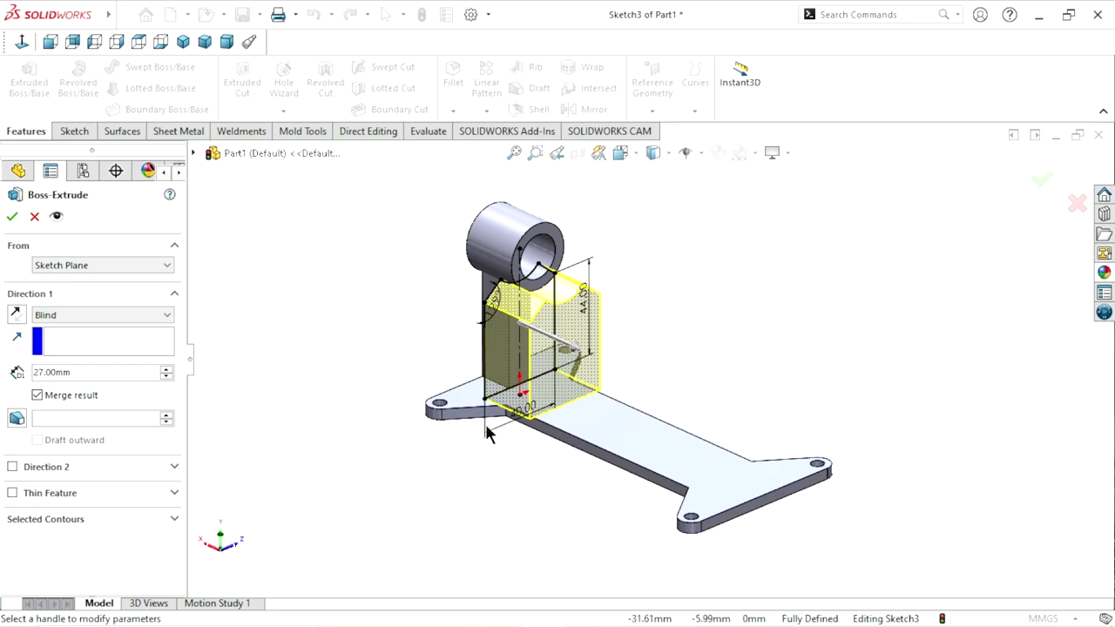
Step: Set the rib extrusion depth to 6 mm and accept it as Boss-Extrude4
{"action": "scroll", "coordinate": [624, 348], "scroll_direction": "down", "scroll_amount": 3}
{"action": "scroll", "coordinate": [645, 345], "scroll_direction": "down", "scroll_amount": 2}
{"action": "mouse_move", "coordinate": [665, 342]}
{"action": "middle_mouse_down"}
{"action": "mouse_move", "coordinate": [645, 357]}
{"action": "mouse_move", "coordinate": [671, 335]}
{"action": "middle_mouse_up"}
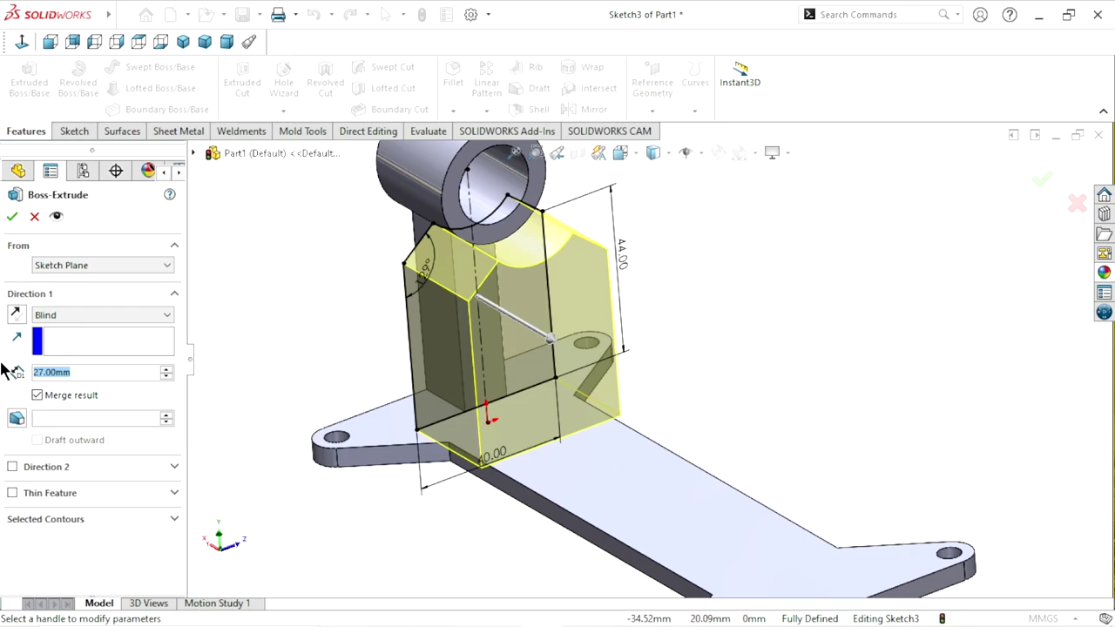
{"action": "type", "text": "6"}
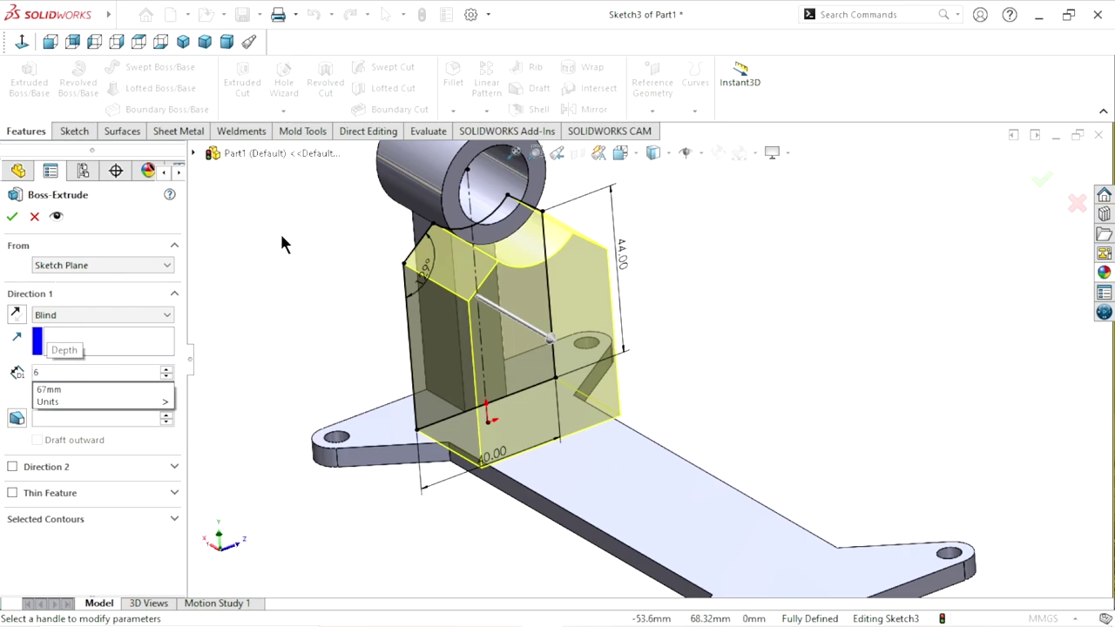
{"action": "key", "text": "Return"}
{"action": "mouse_move", "coordinate": [295, 329]}
{"action": "middle_mouse_down"}
{"action": "mouse_move", "coordinate": [333, 338]}
{"action": "mouse_move", "coordinate": [311, 326]}
{"action": "middle_mouse_up"}
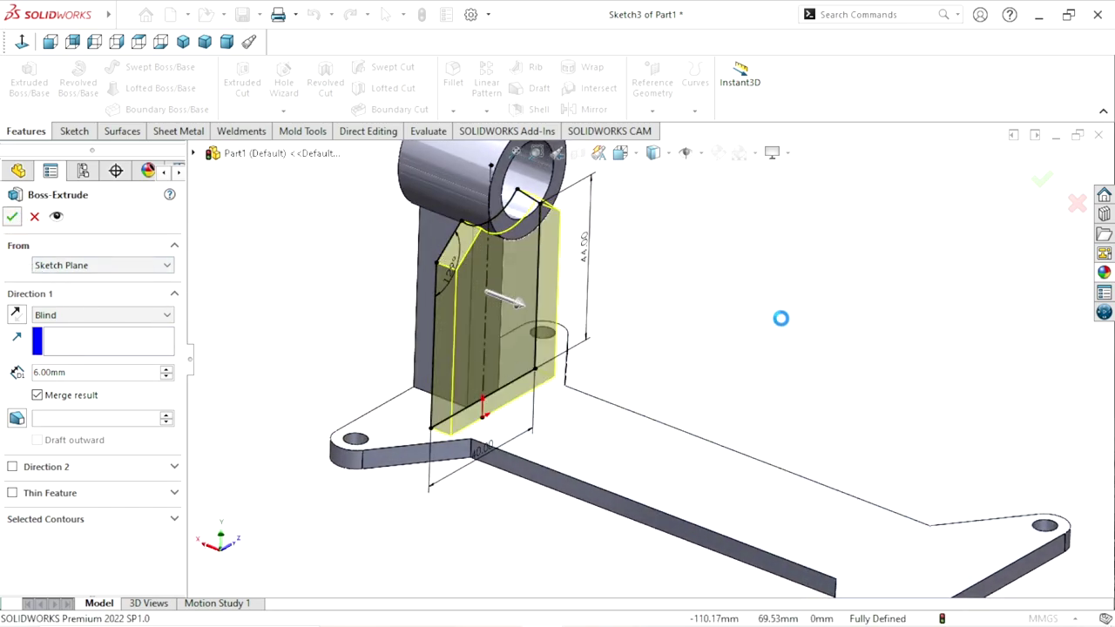
{"action": "key", "text": "Return"}
Step: Reframe the view on the whole part and select the front face of the Boss-Extrude1 post
{"action": "scroll", "coordinate": [693, 409], "scroll_direction": "up", "scroll_amount": 3}
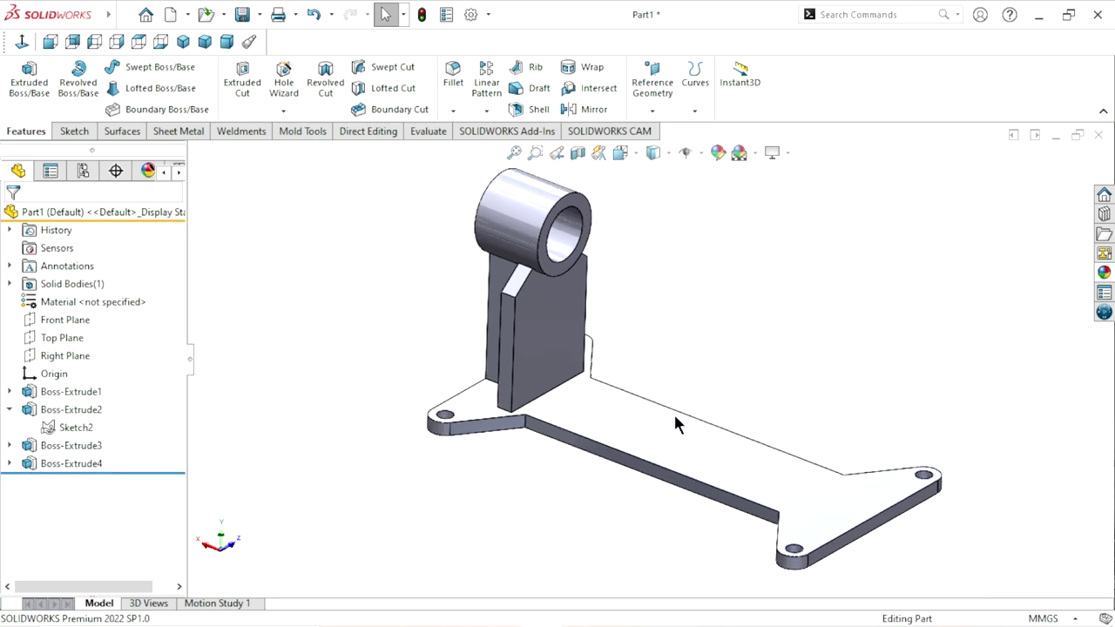
{"action": "mouse_move", "coordinate": [677, 424]}
{"action": "middle_mouse_down"}
{"action": "mouse_move", "coordinate": [735, 446]}
{"action": "mouse_move", "coordinate": [713, 438]}
{"action": "middle_mouse_up"}
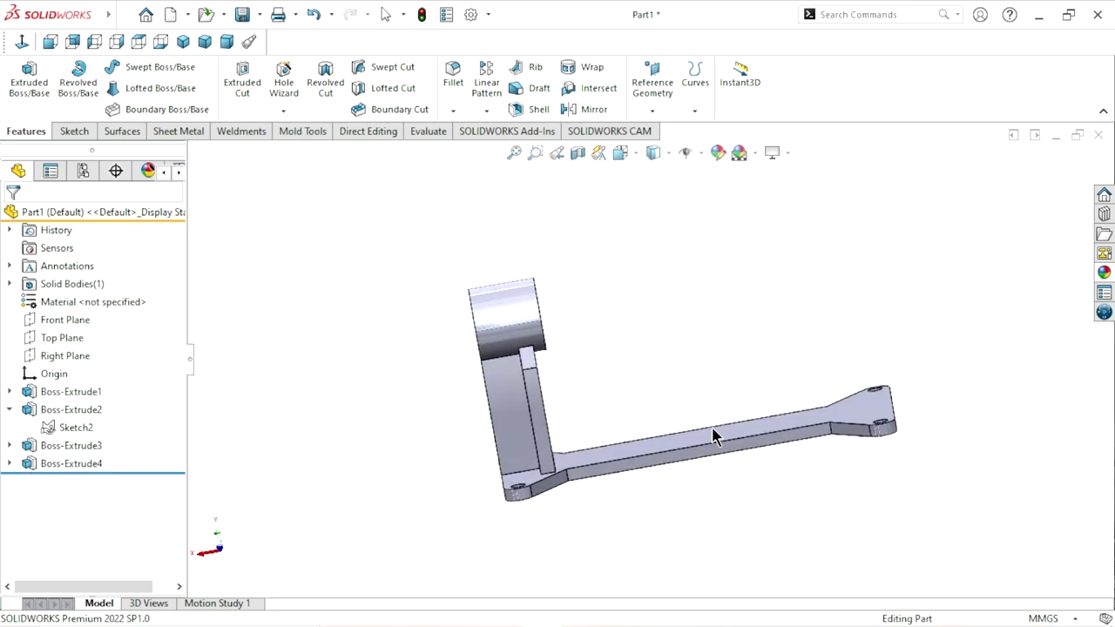
{"action": "scroll", "coordinate": [676, 445], "scroll_direction": "up", "scroll_amount": 1}
{"action": "scroll", "coordinate": [699, 436], "scroll_direction": "up", "scroll_amount": 1}
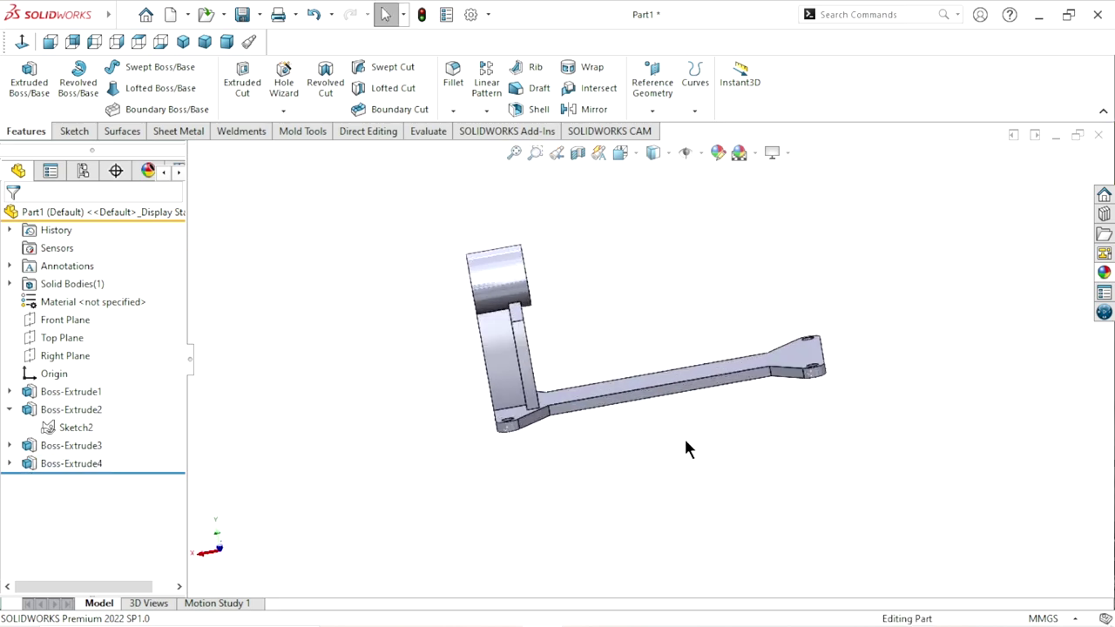
{"action": "scroll", "coordinate": [686, 441], "scroll_direction": "up", "scroll_amount": 2}
{"action": "middle_click_drag", "start_coordinate": [672, 428], "coordinate": [741, 447]}
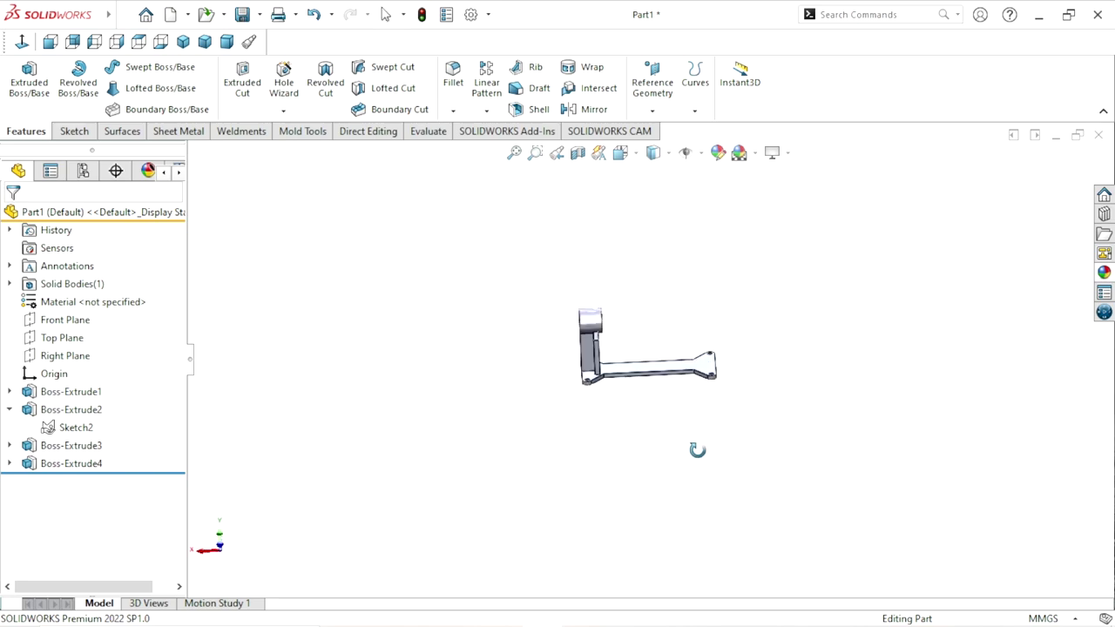
{"action": "scroll", "coordinate": [629, 383], "scroll_direction": "down", "scroll_amount": 1}
{"action": "scroll", "coordinate": [566, 349], "scroll_direction": "down", "scroll_amount": 2}
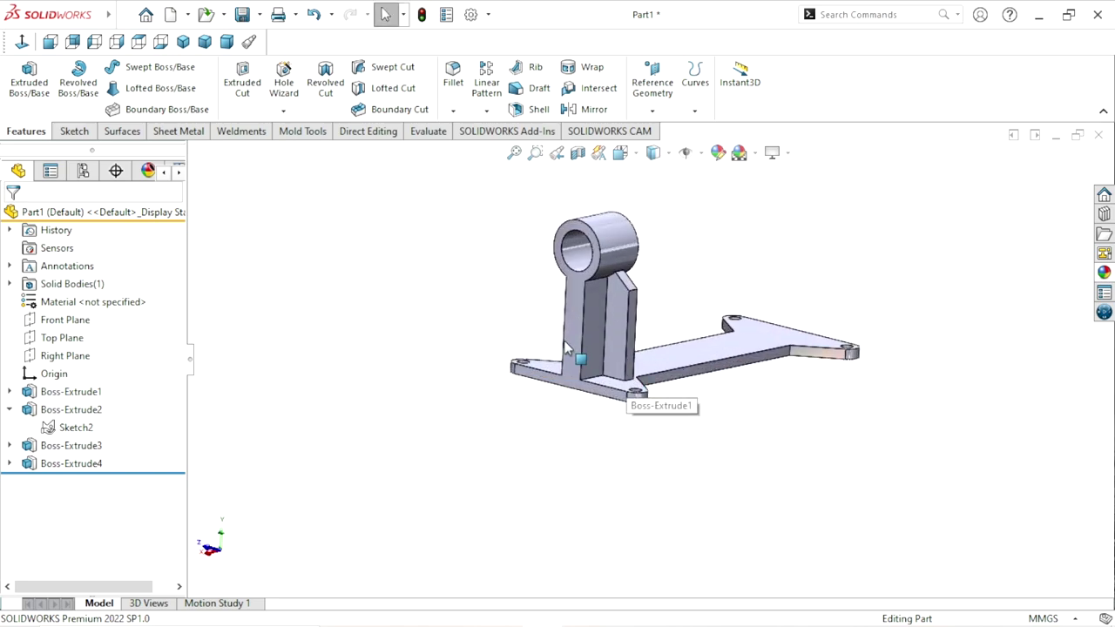
{"action": "scroll", "coordinate": [565, 331], "scroll_direction": "down", "scroll_amount": 3}
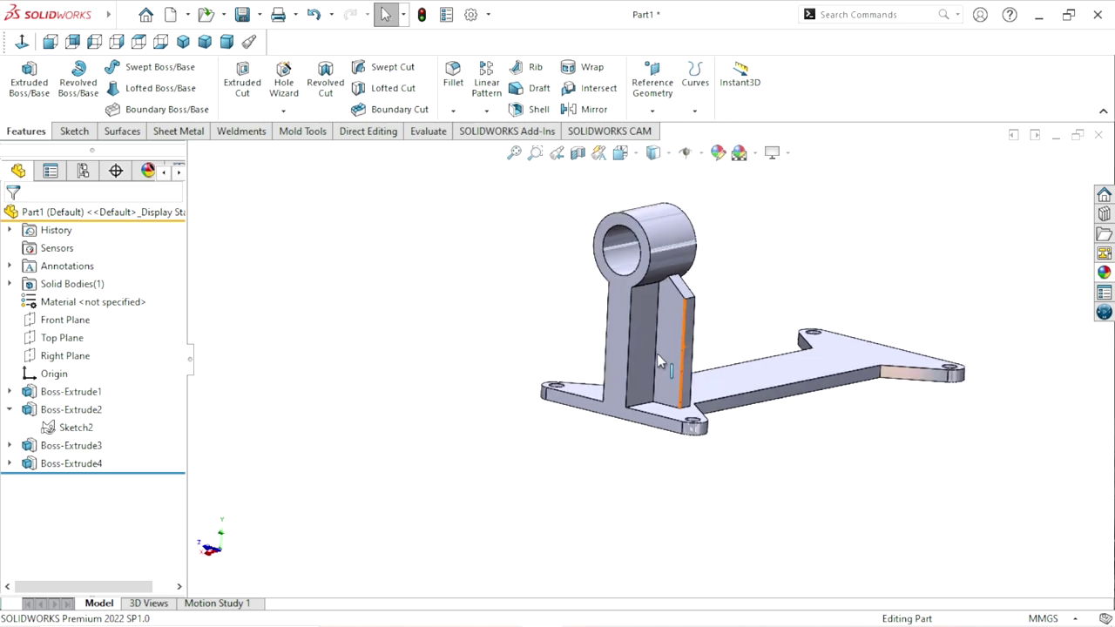
{"action": "left_click", "coordinate": [609, 345]}
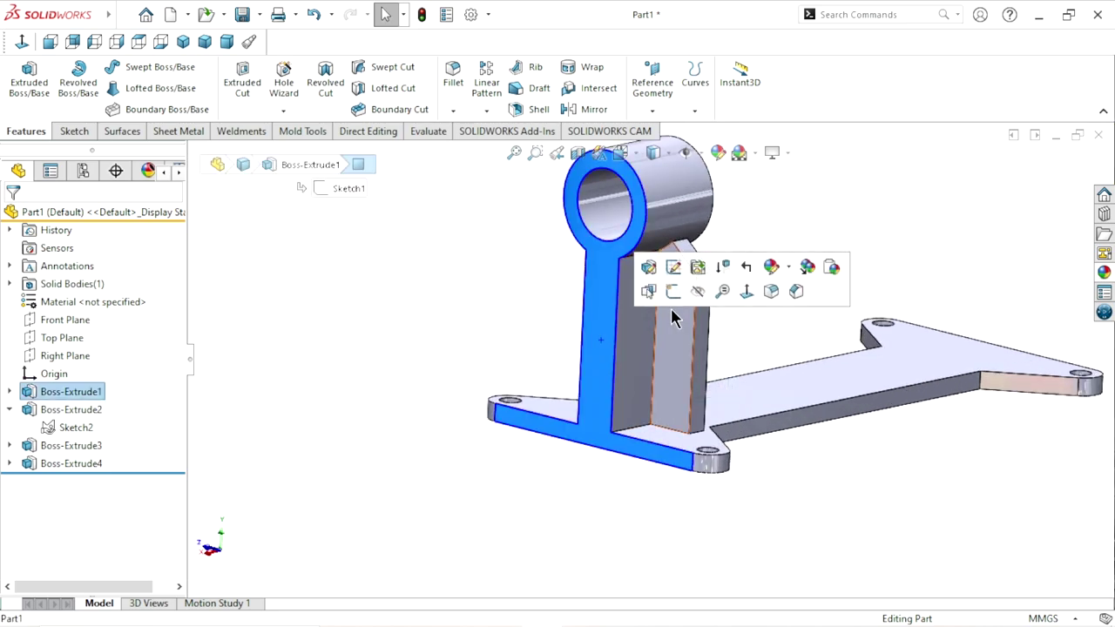
Step: Start a new sketch on the post's front face
{"action": "left_click", "coordinate": [673, 266]}
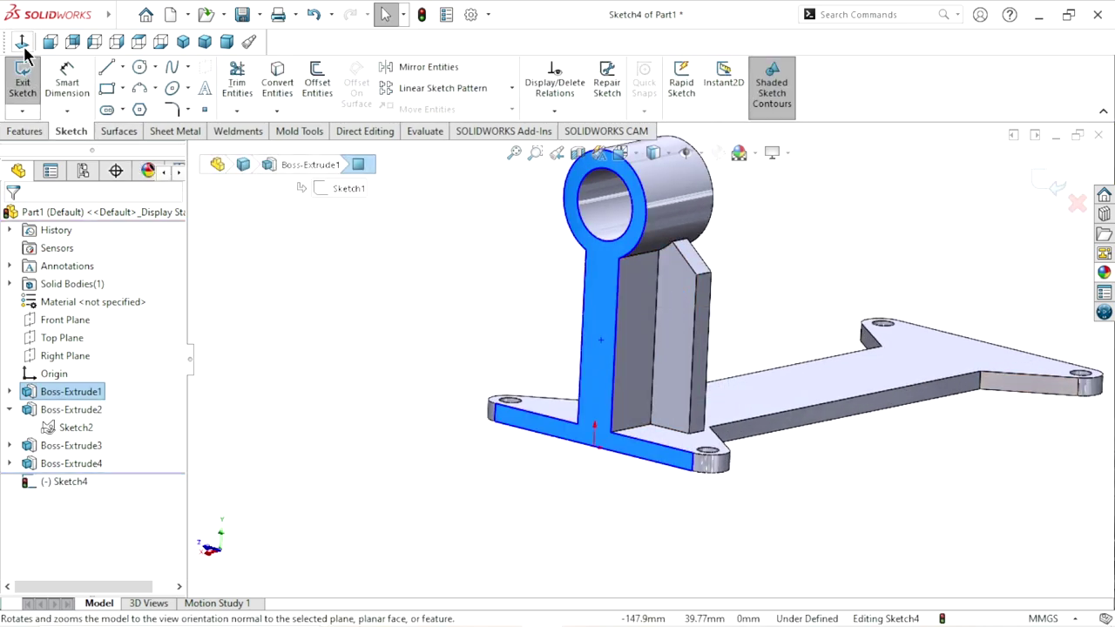
{"action": "scroll", "coordinate": [704, 402], "scroll_direction": "down", "scroll_amount": 1}
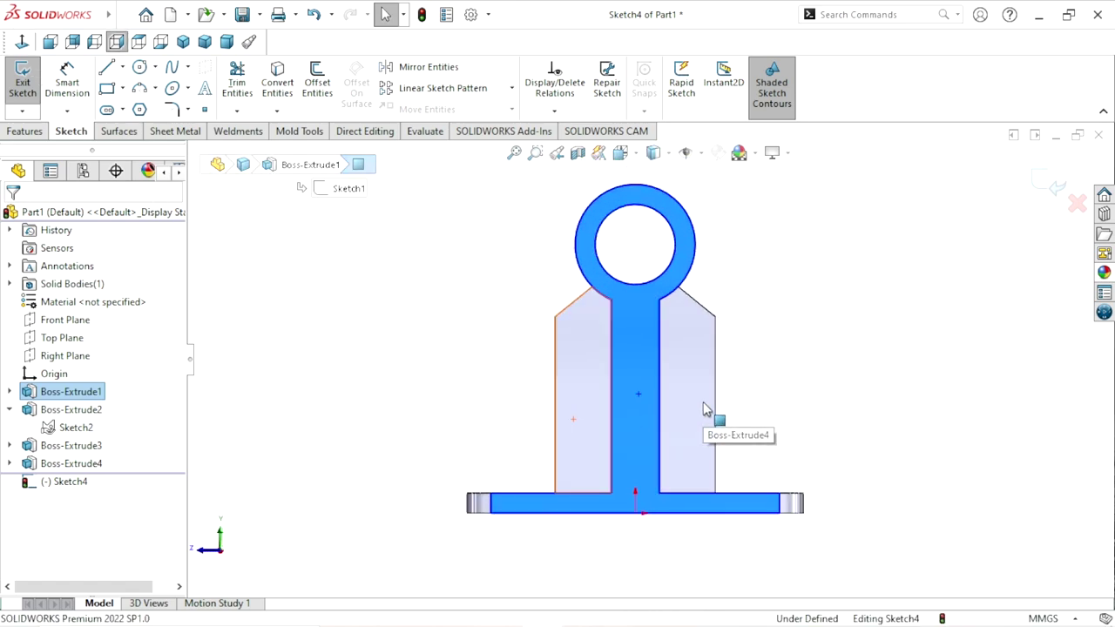
{"action": "left_click", "coordinate": [801, 361]}
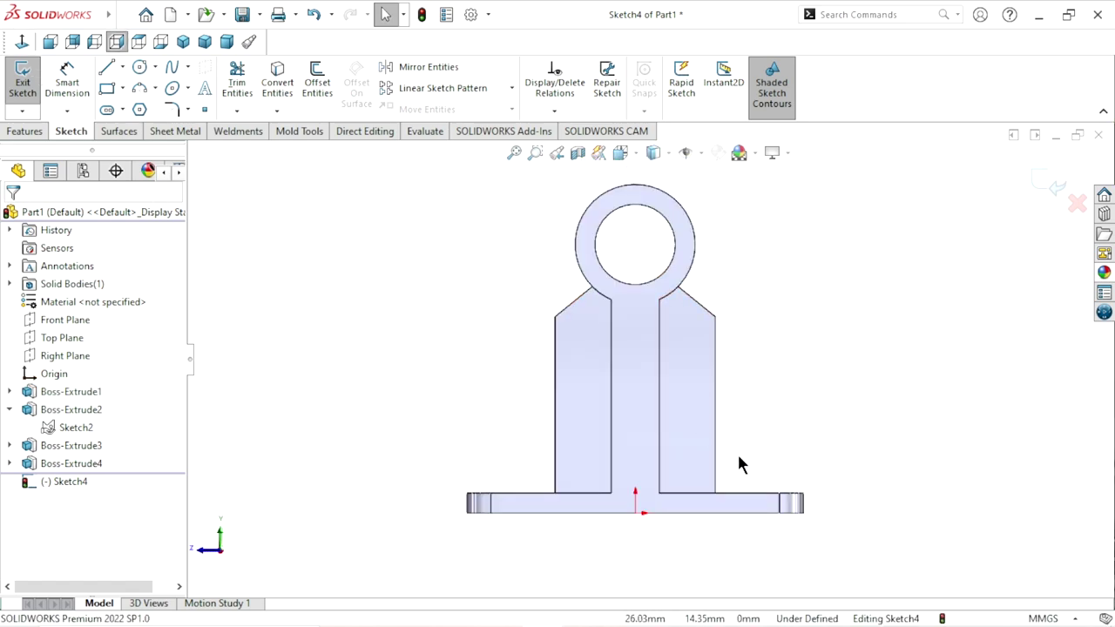
{"action": "scroll", "coordinate": [720, 462], "scroll_direction": "down", "scroll_amount": 1}
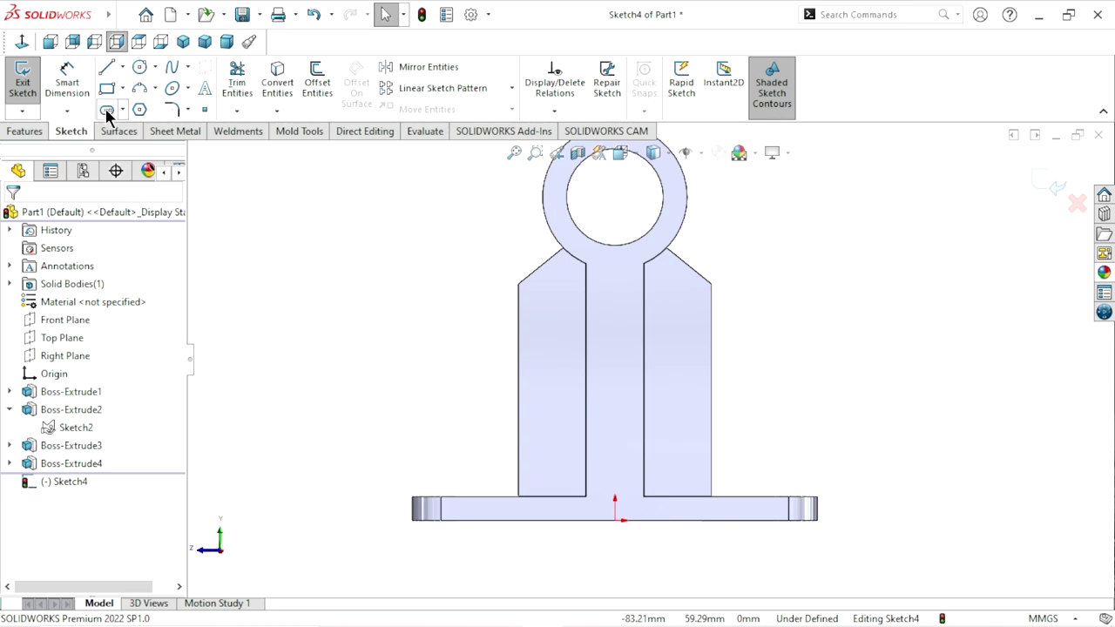
Step: Draw a horizontal straight slot across the middle of the post
{"action": "key", "text": "s"}
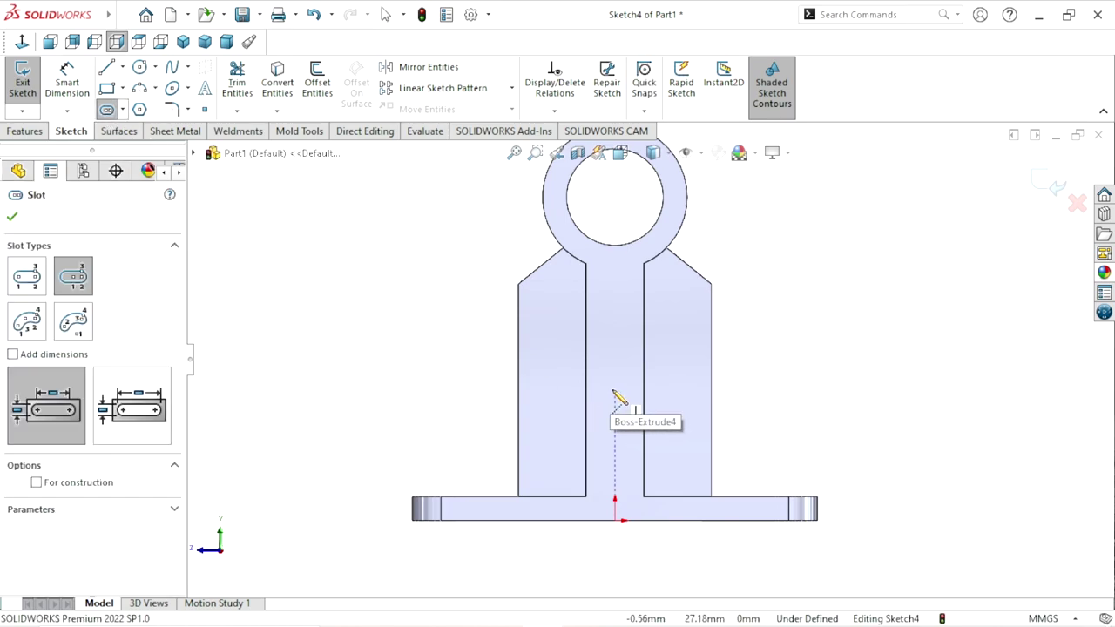
{"action": "left_click", "coordinate": [614, 391]}
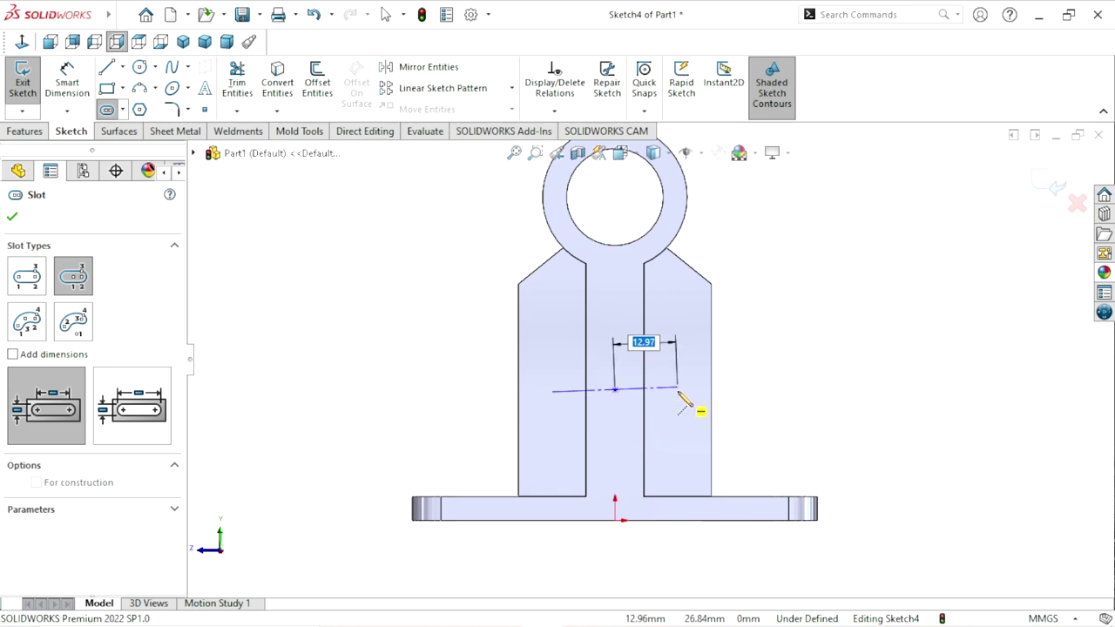
{"action": "left_click", "coordinate": [678, 390]}
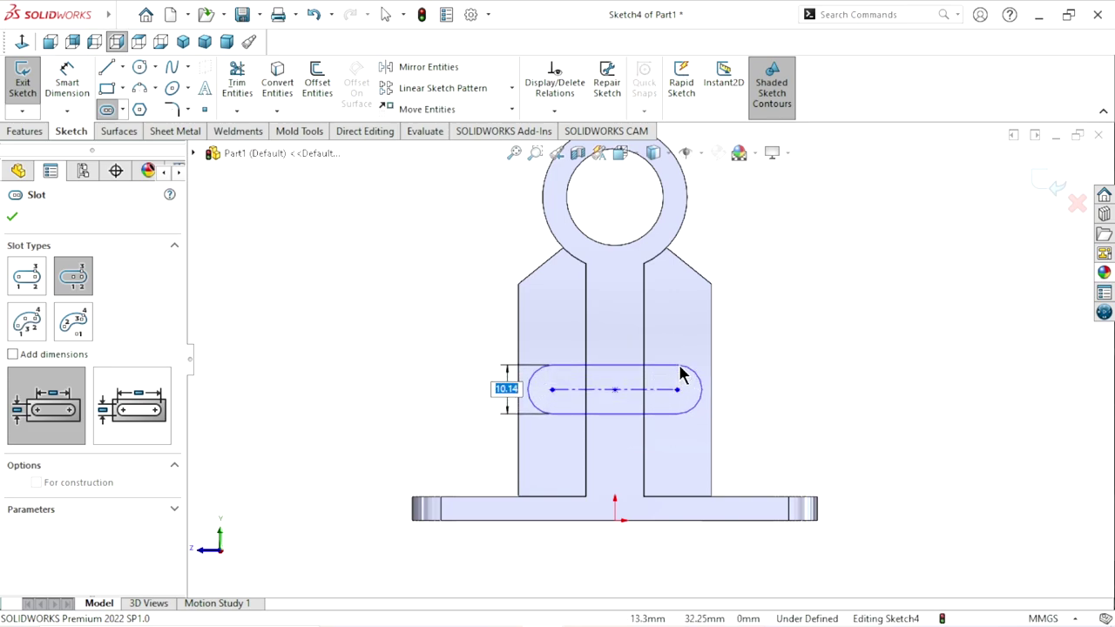
{"action": "left_click", "coordinate": [683, 375]}
{"action": "right_click", "coordinate": [763, 339]}
{"action": "left_click", "coordinate": [774, 357]}
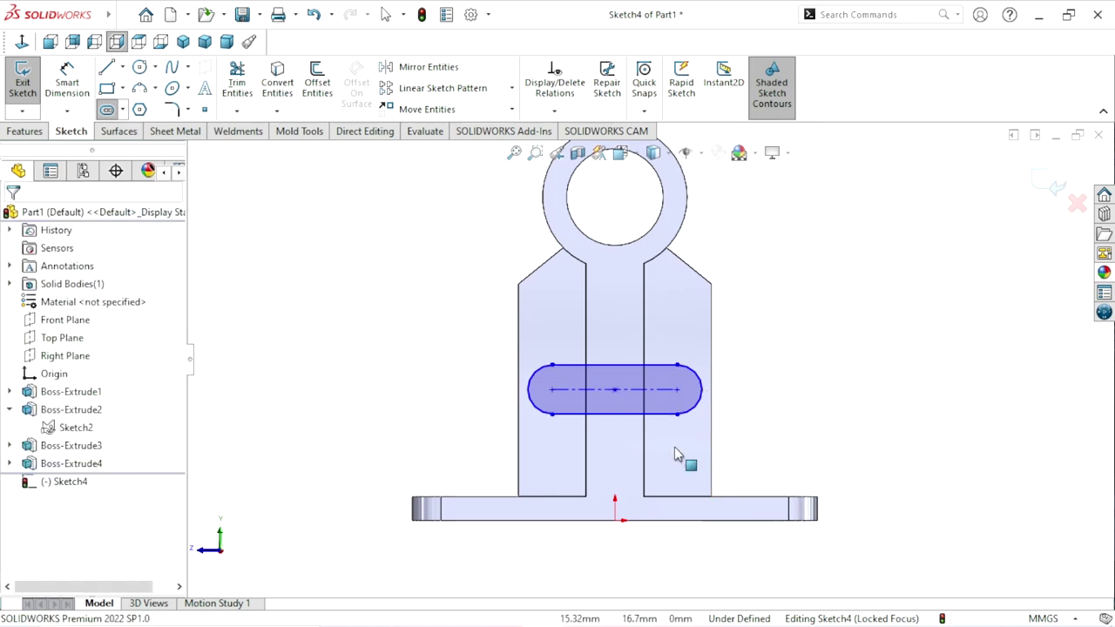
{"action": "scroll", "coordinate": [544, 448], "scroll_direction": "down", "scroll_amount": 2}
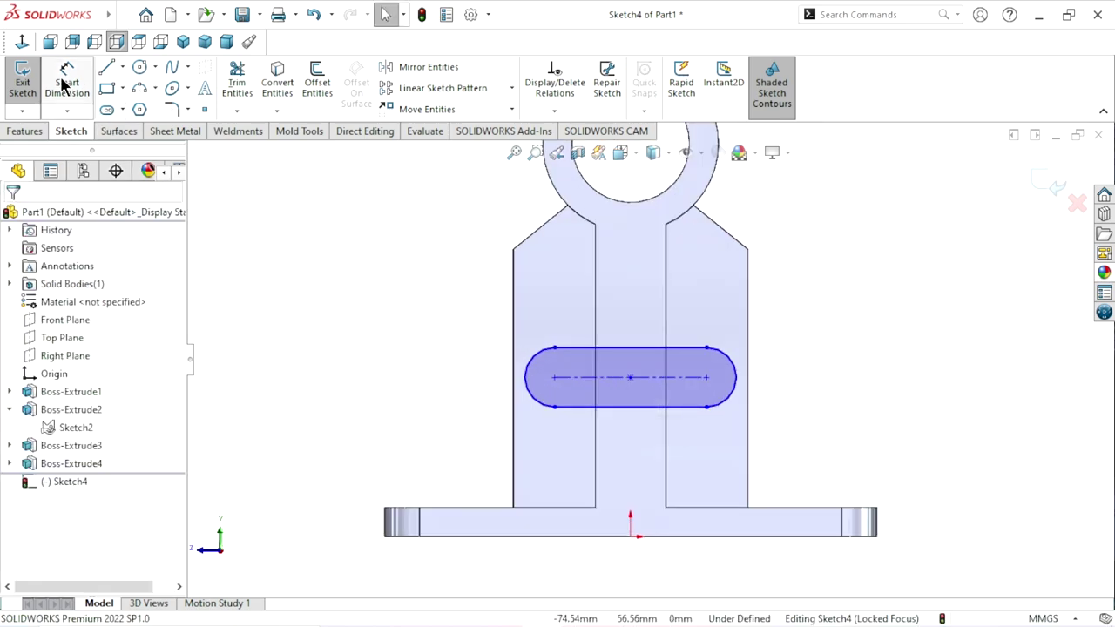
Step: Dimension the slot's centre distance to 22 mm
{"action": "left_click", "coordinate": [63, 84]}
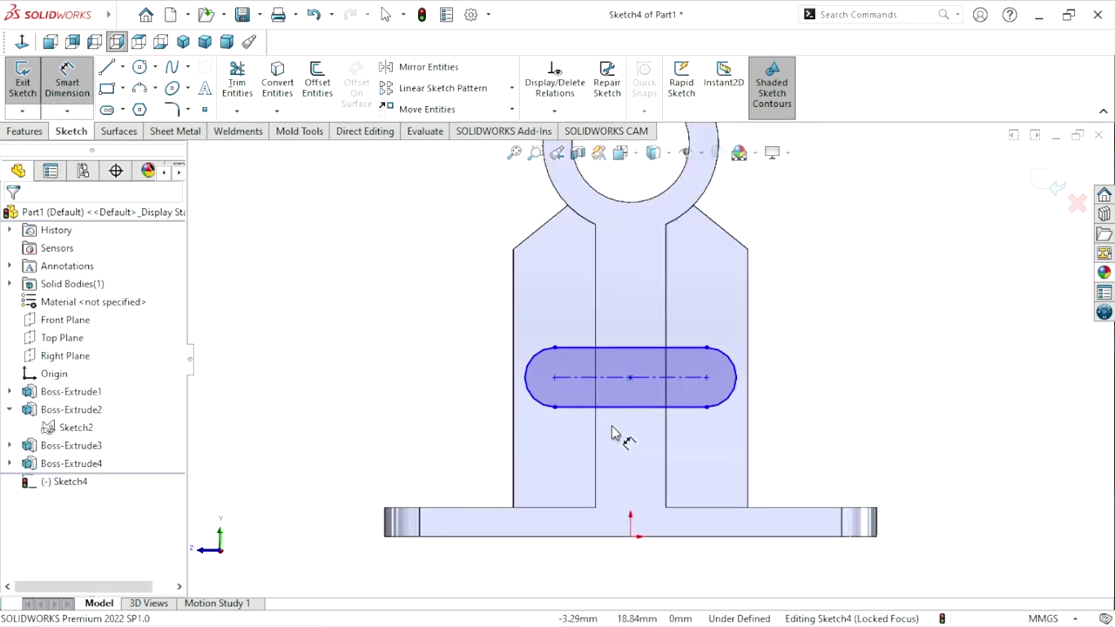
{"action": "left_click", "coordinate": [617, 376]}
{"action": "left_click", "coordinate": [638, 312]}
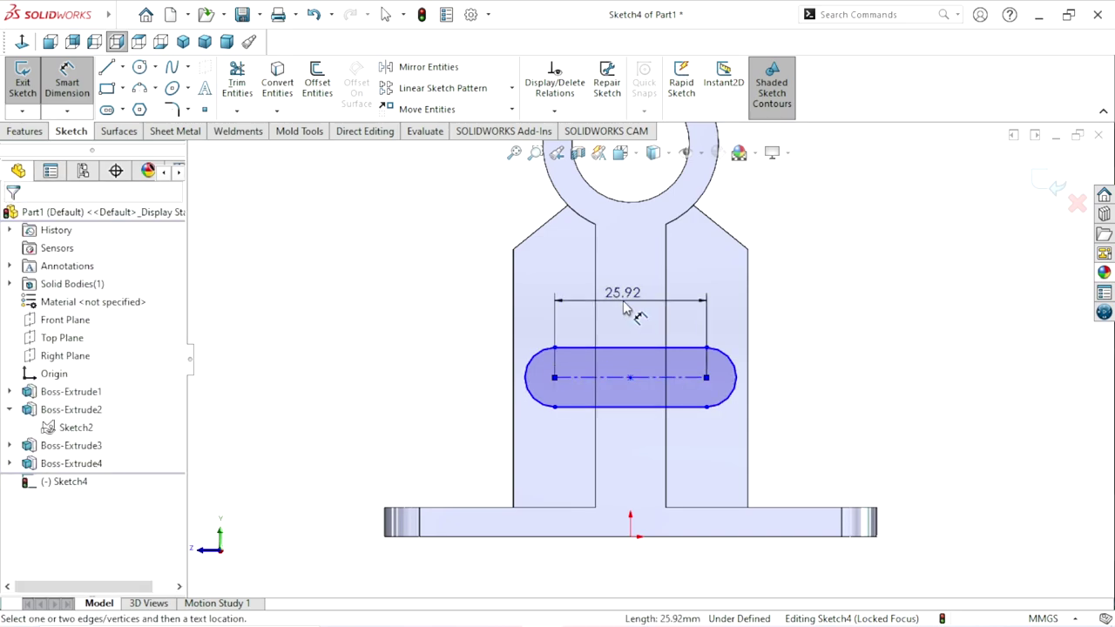
{"action": "type", "text": "22"}
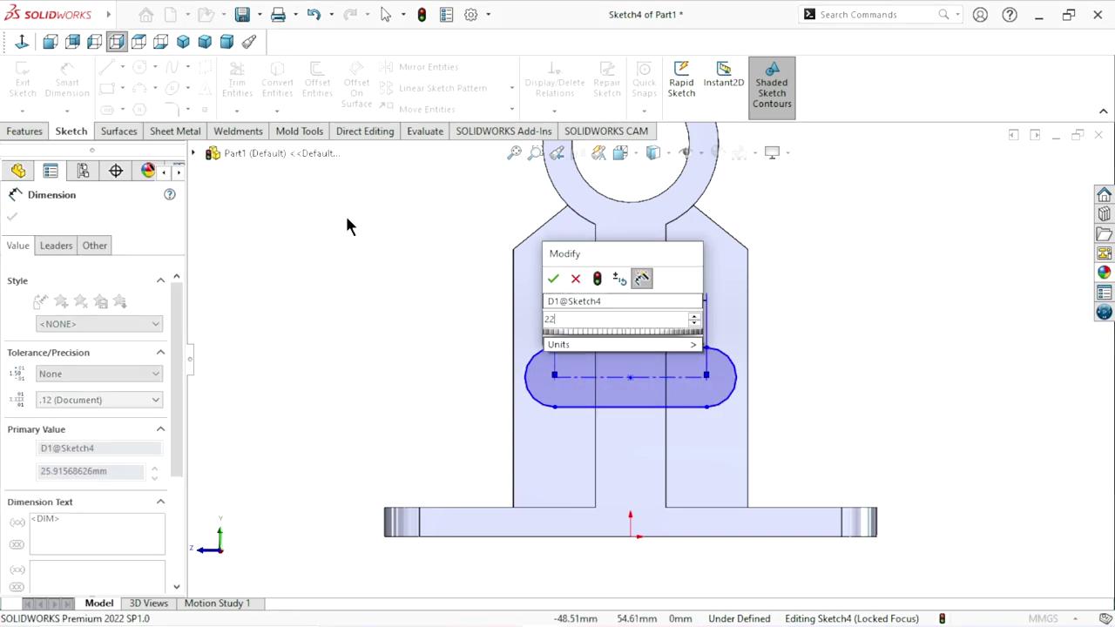
{"action": "type", "text": "2"}
{"action": "key", "text": "Return"}
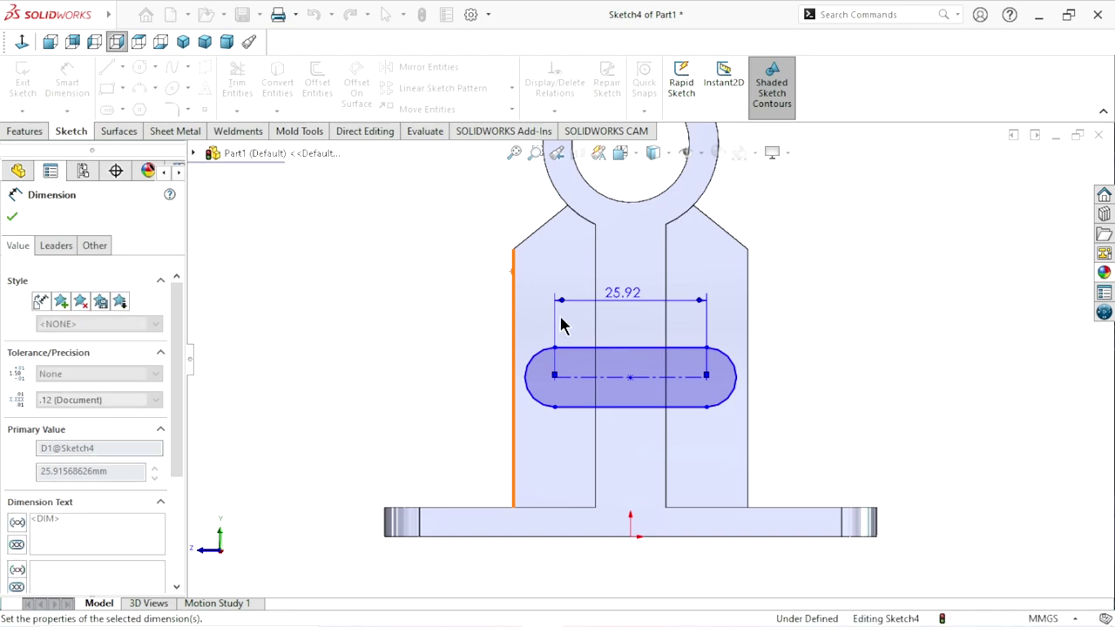
{"action": "scroll", "coordinate": [615, 409], "scroll_direction": "down", "scroll_amount": 1}
{"action": "scroll", "coordinate": [610, 398], "scroll_direction": "down", "scroll_amount": 1}
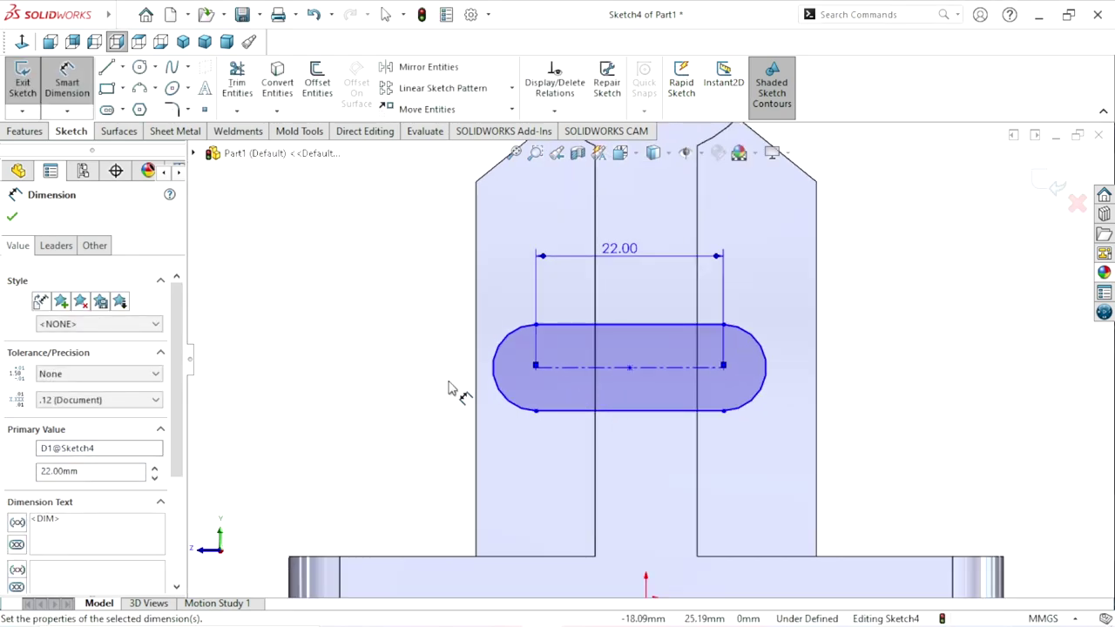
{"action": "left_click", "coordinate": [11, 218]}
{"action": "scroll", "coordinate": [642, 436], "scroll_direction": "up", "scroll_amount": 1}
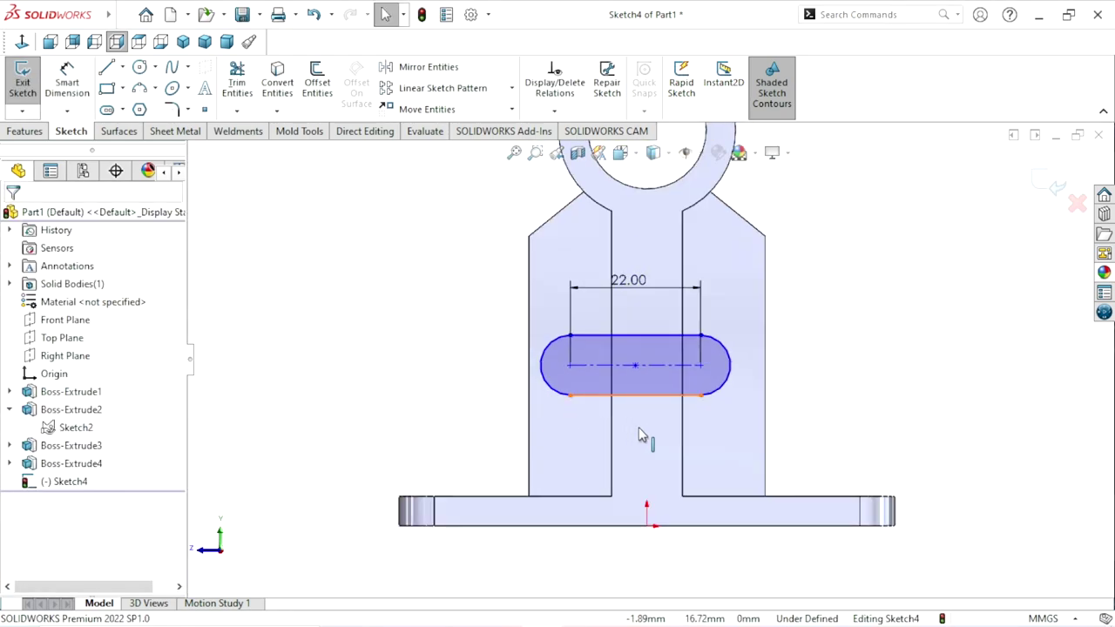
{"action": "scroll", "coordinate": [655, 415], "scroll_direction": "down", "scroll_amount": 1}
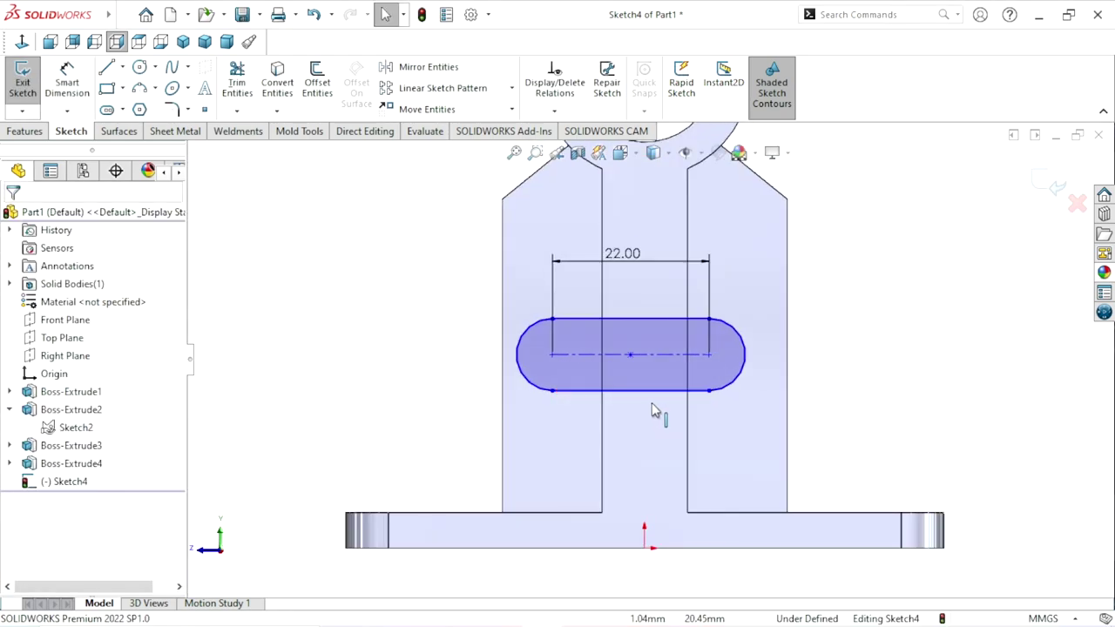
Step: Draw a centerline from the slot centre down to the bottom edge and make it vertical
{"action": "left_click", "coordinate": [122, 66]}
{"action": "left_click", "coordinate": [128, 108]}
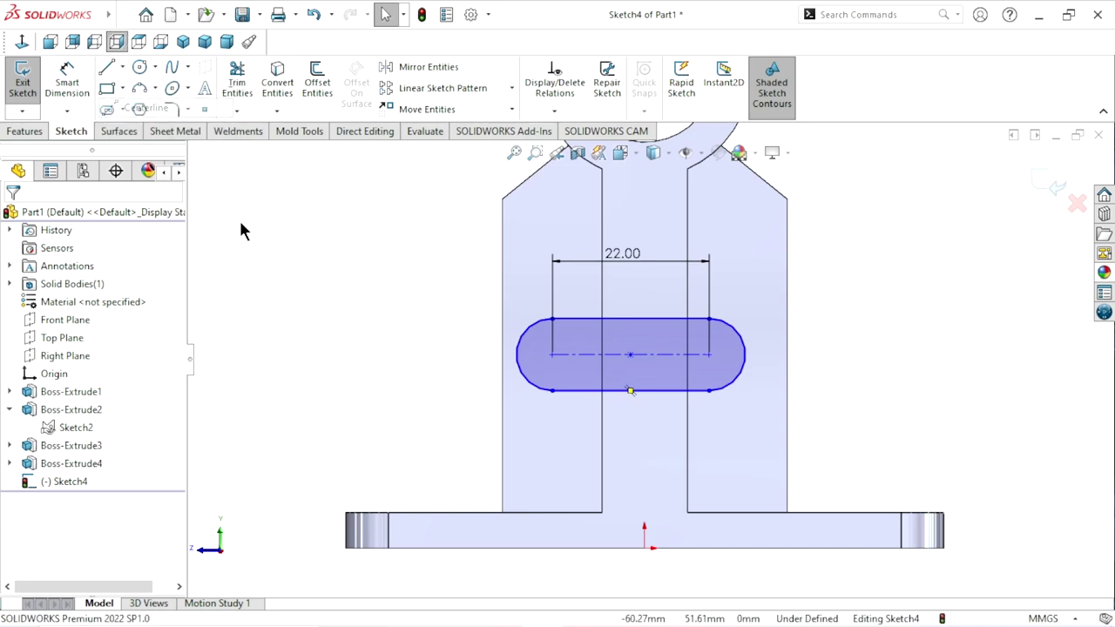
{"action": "left_click", "coordinate": [631, 355]}
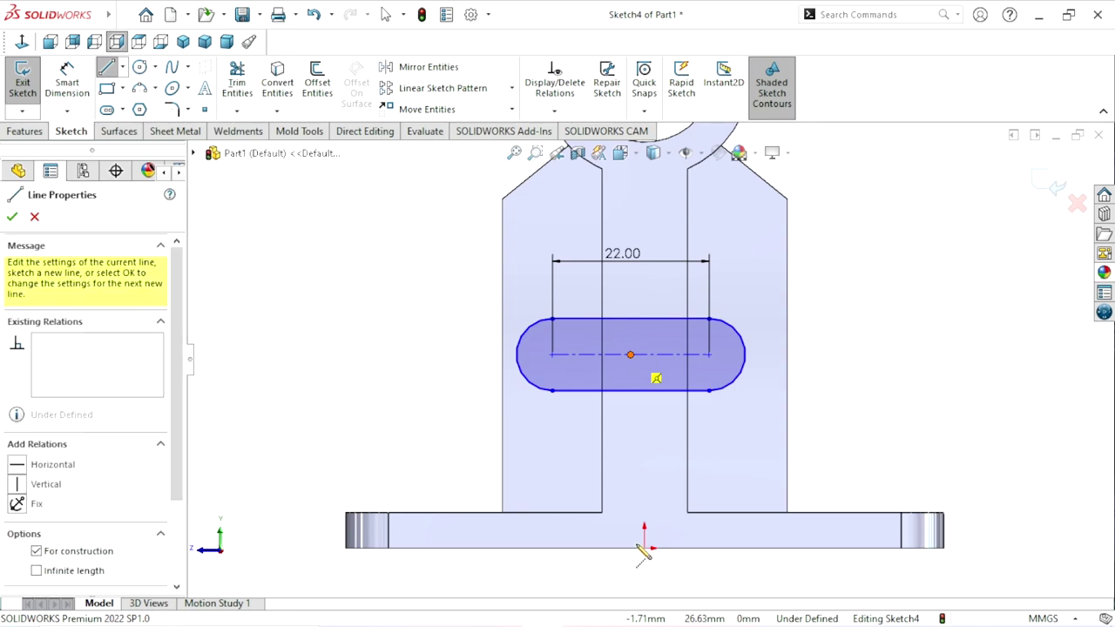
{"action": "left_click", "coordinate": [644, 548]}
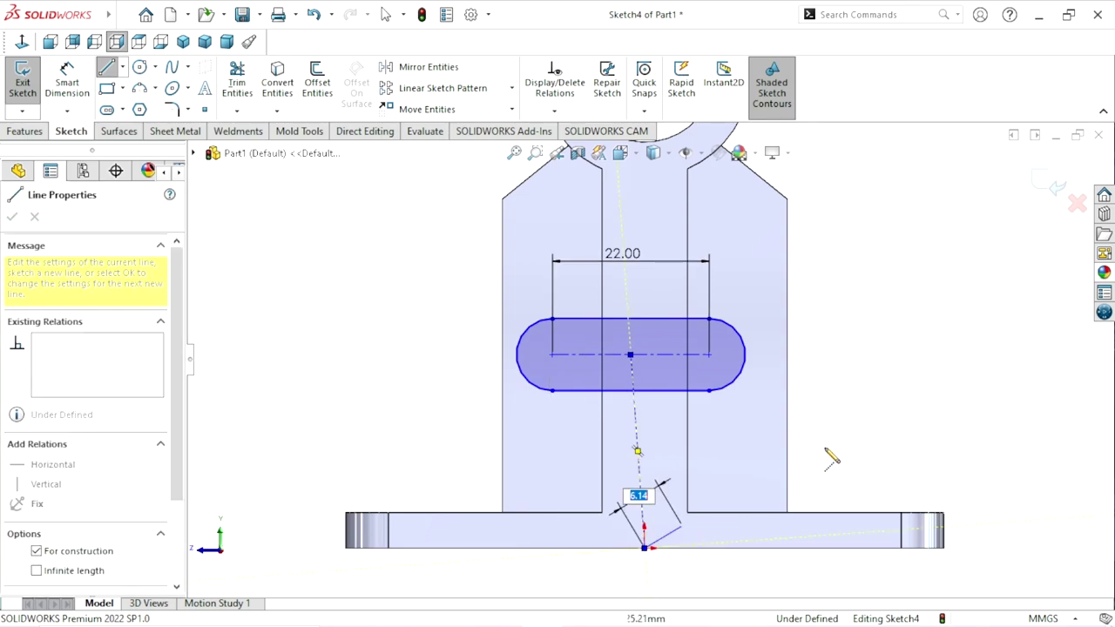
{"action": "right_click", "coordinate": [843, 403]}
{"action": "left_click", "coordinate": [871, 415]}
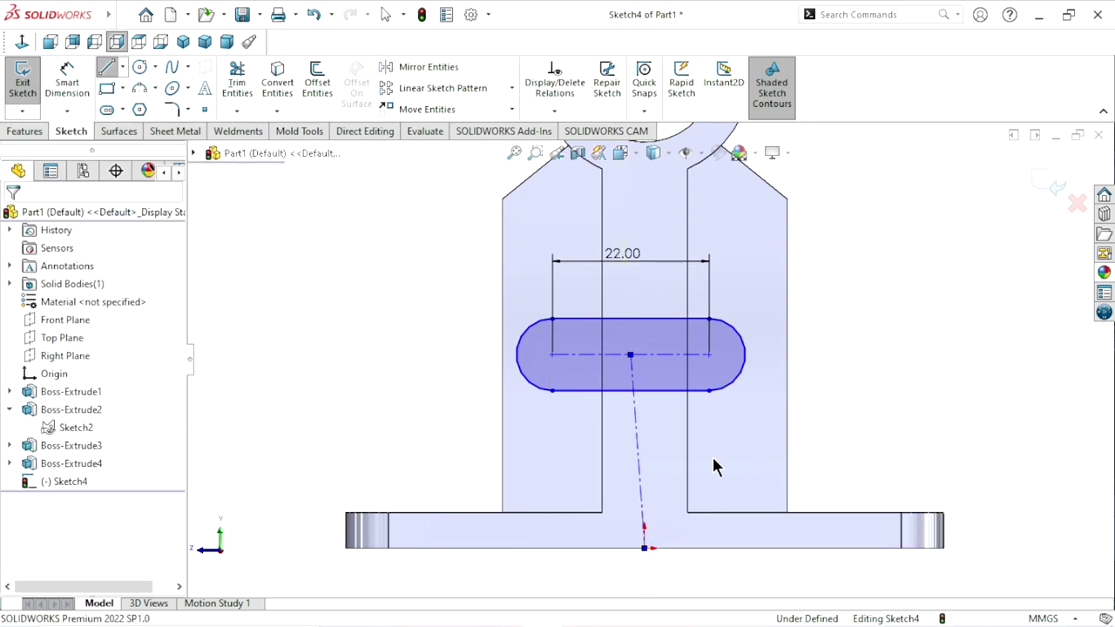
{"action": "left_click", "coordinate": [642, 441]}
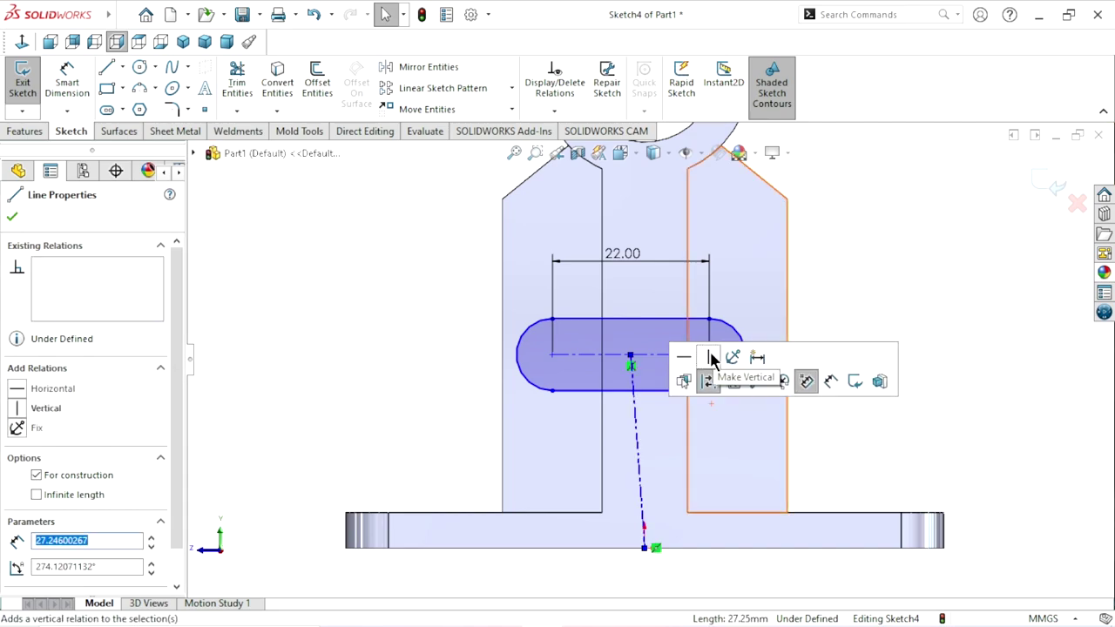
{"action": "left_click", "coordinate": [712, 358]}
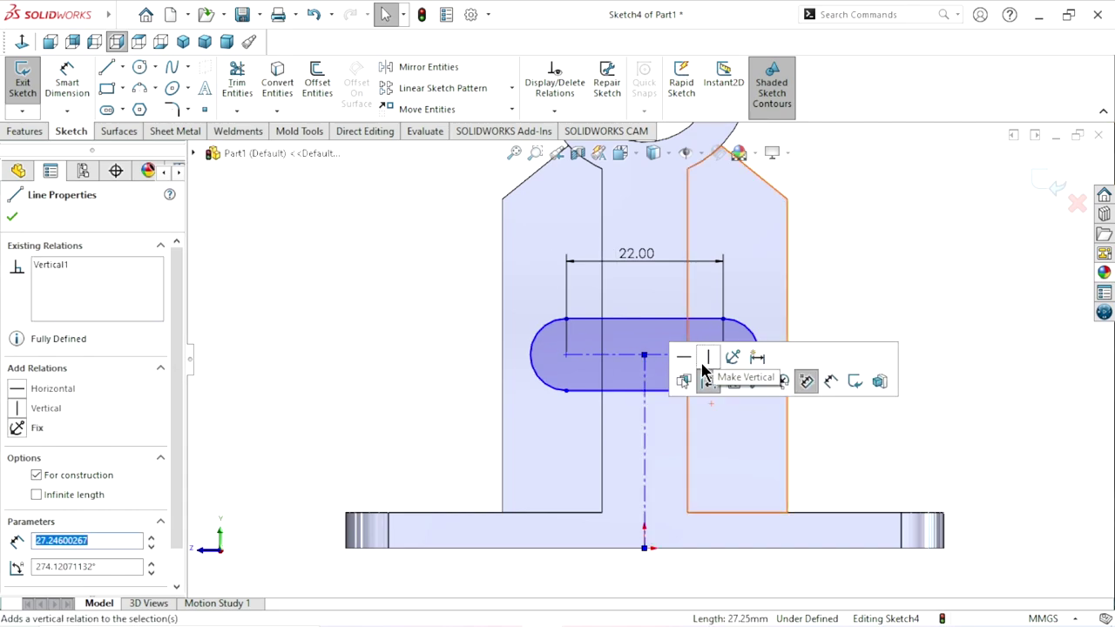
{"action": "left_click", "coordinate": [10, 220]}
Step: Dimension the slot's left end arc to R7
{"action": "left_click", "coordinate": [57, 82]}
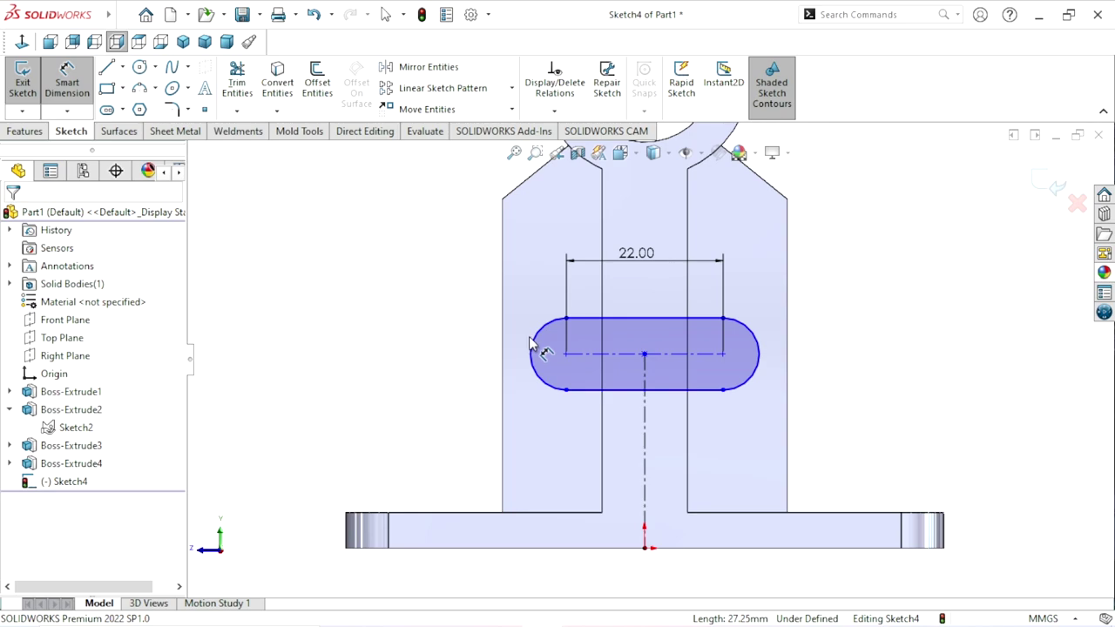
{"action": "left_click", "coordinate": [537, 347]}
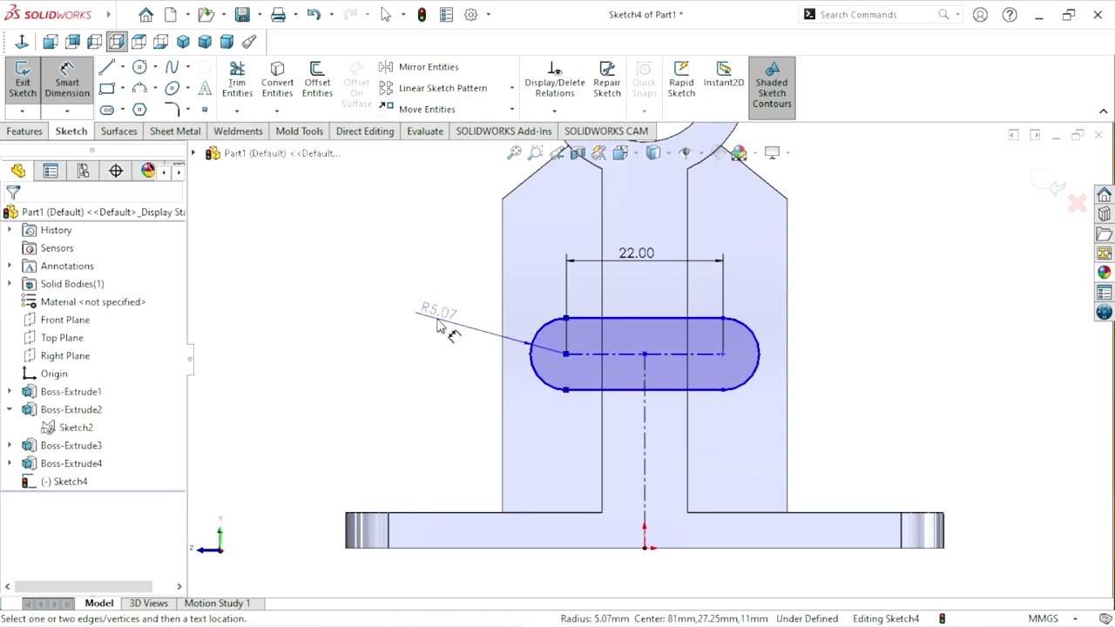
{"action": "left_click", "coordinate": [327, 272]}
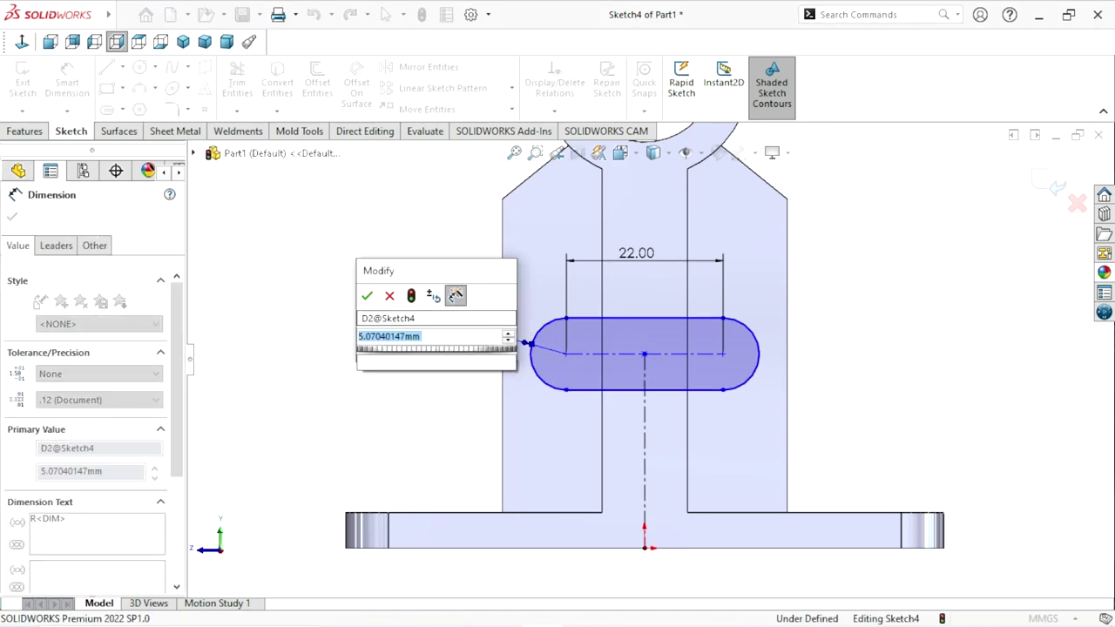
{"action": "type", "text": "7"}
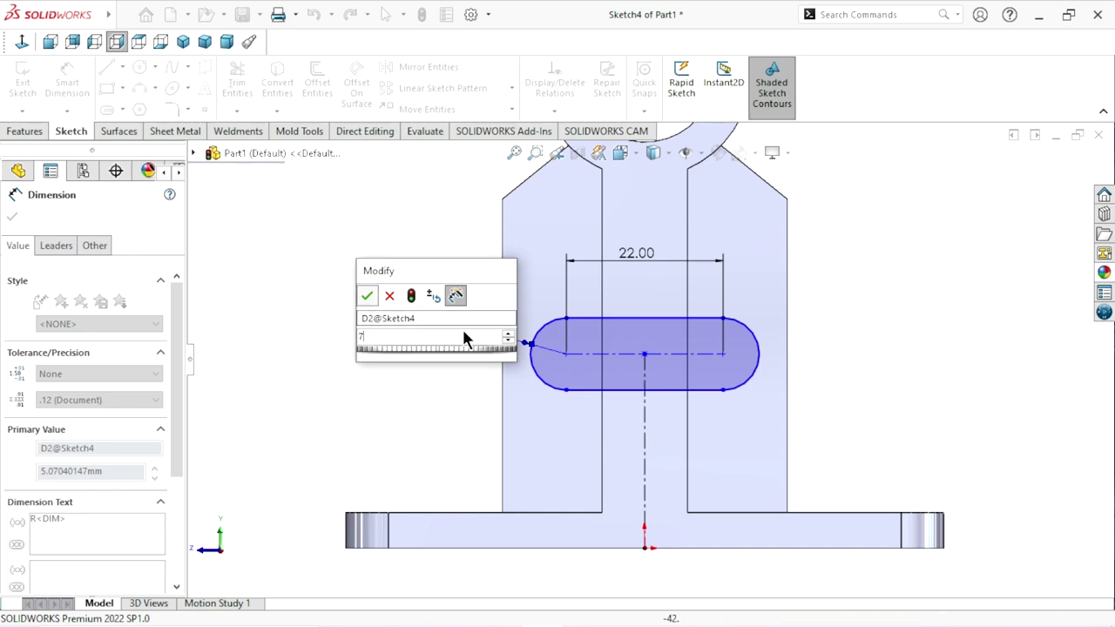
{"action": "key", "text": "Return"}
{"action": "scroll", "coordinate": [593, 449], "scroll_direction": "up", "scroll_amount": 3}
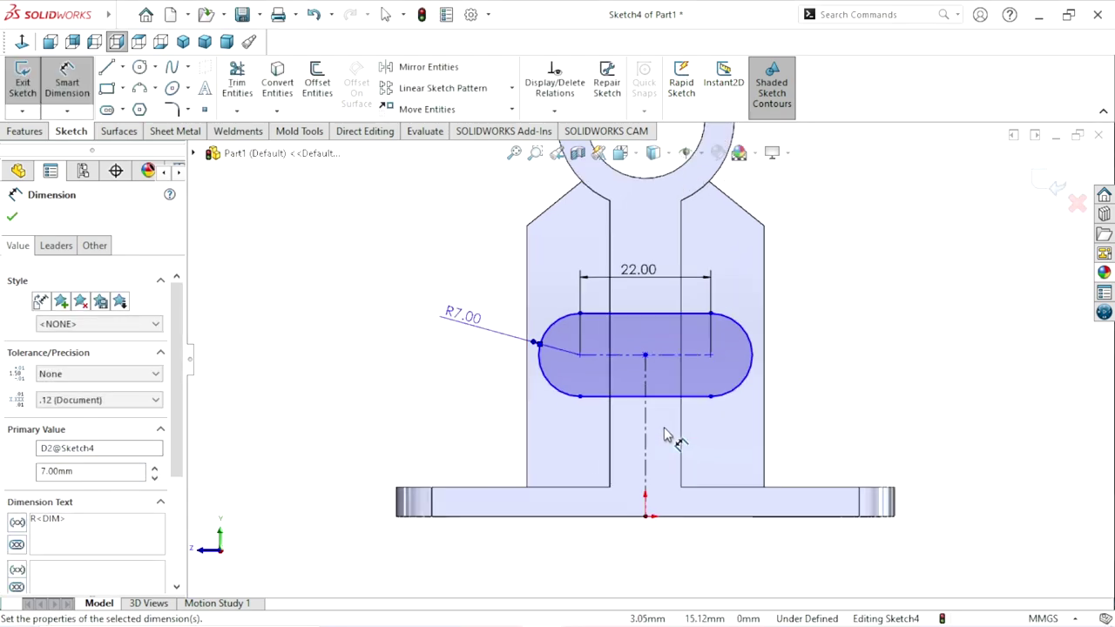
{"action": "scroll", "coordinate": [688, 410], "scroll_direction": "down", "scroll_amount": 1}
{"action": "scroll", "coordinate": [680, 374], "scroll_direction": "down", "scroll_amount": 1}
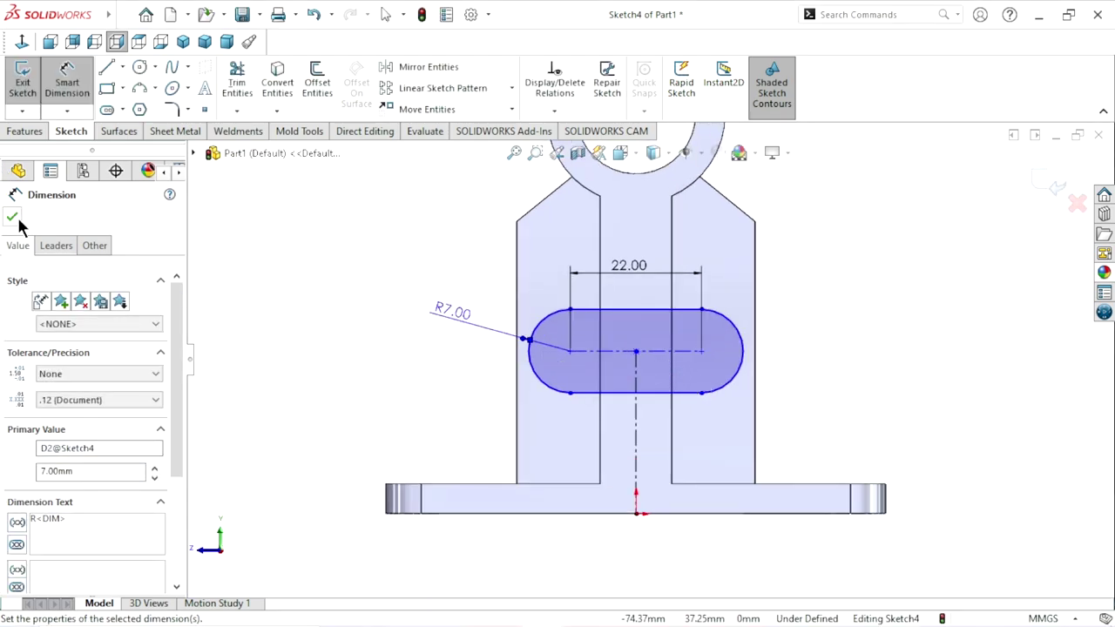
{"action": "left_click", "coordinate": [12, 218]}
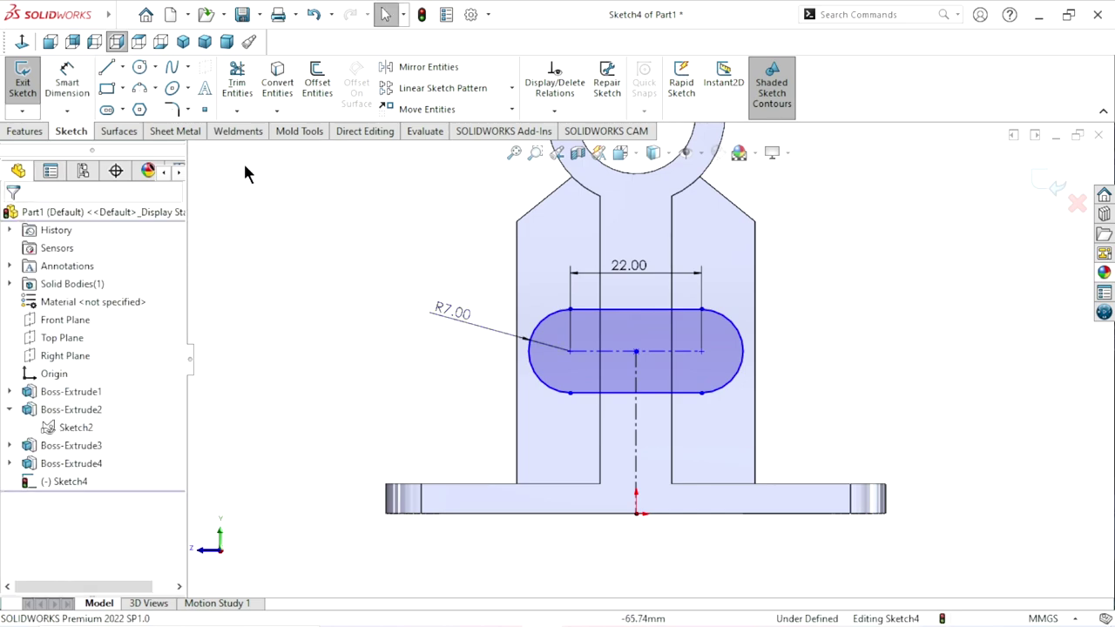
Step: Draw circles centred on the left and right slot-end arc centres
{"action": "left_click", "coordinate": [138, 68]}
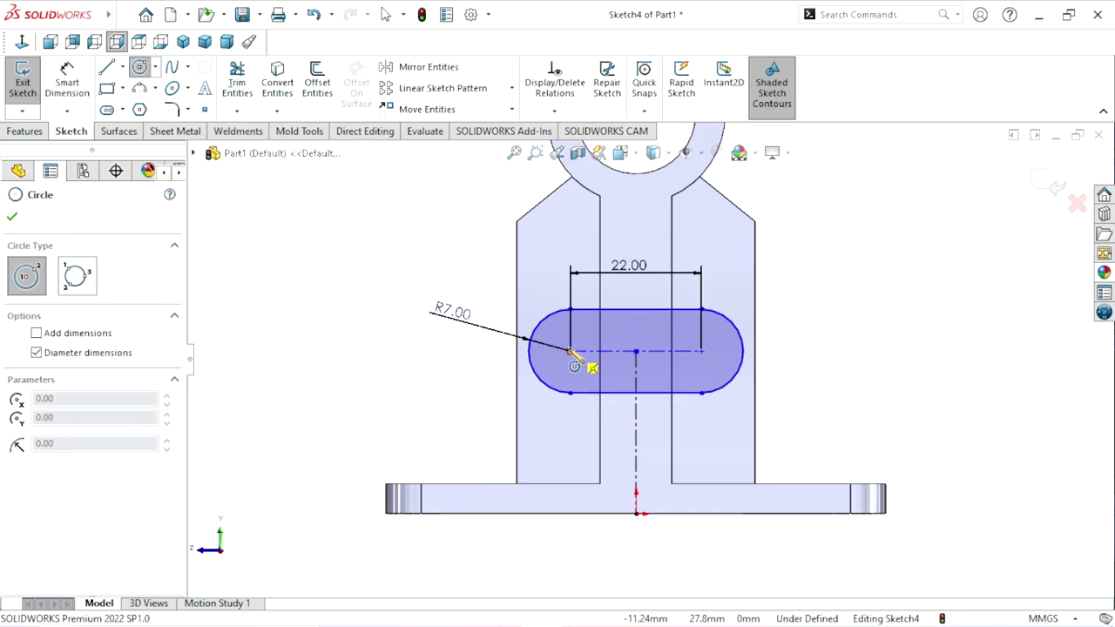
{"action": "left_click", "coordinate": [571, 352]}
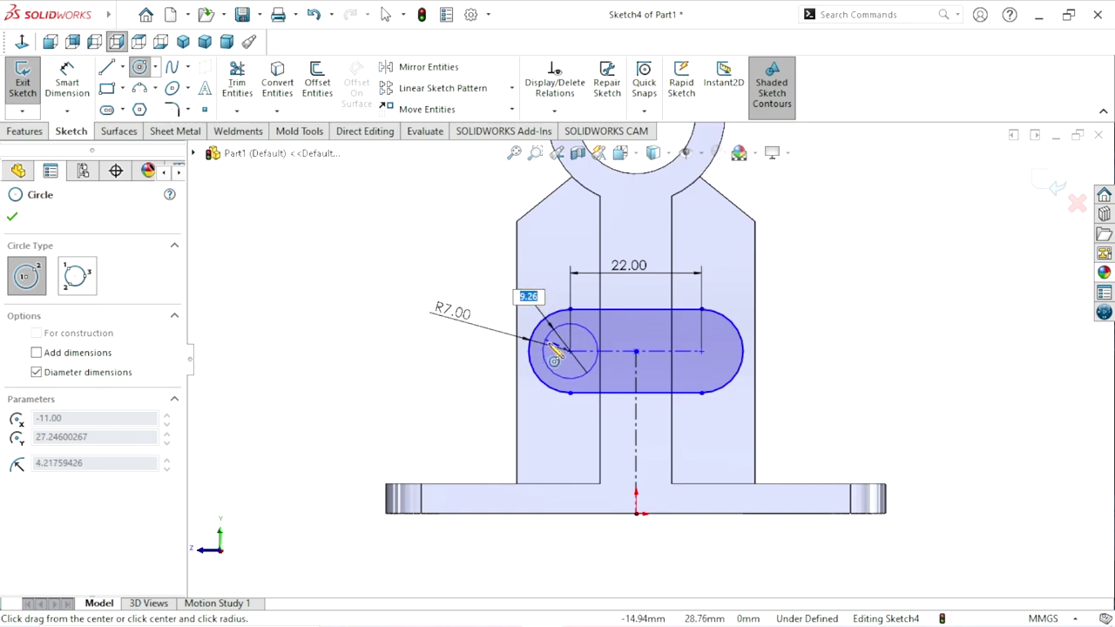
{"action": "left_click", "coordinate": [553, 352]}
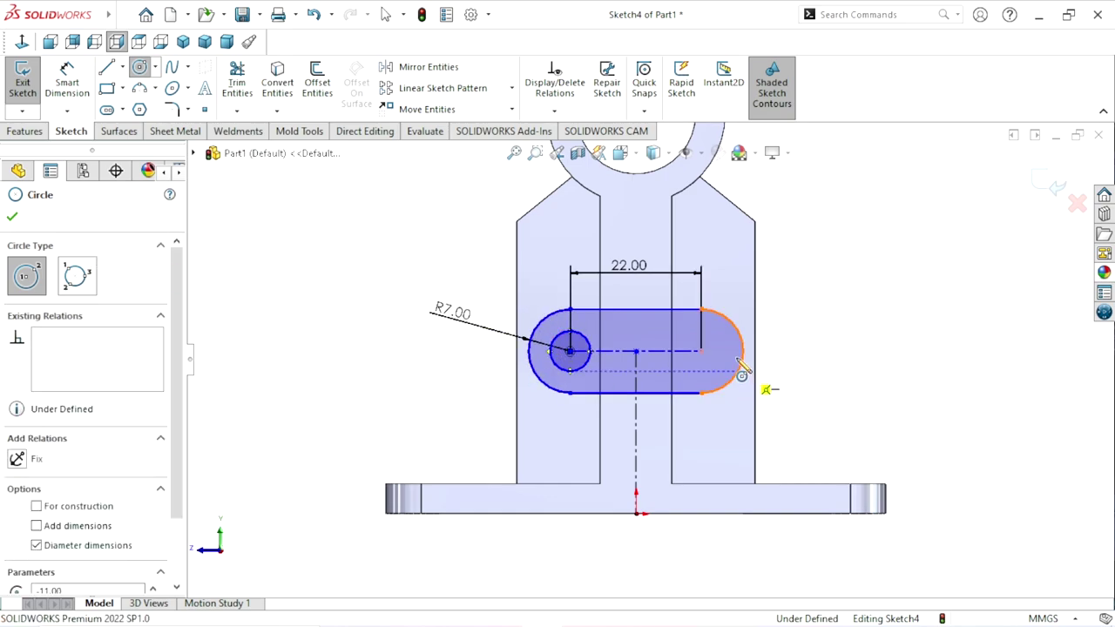
{"action": "left_click", "coordinate": [702, 352]}
{"action": "left_click", "coordinate": [745, 370]}
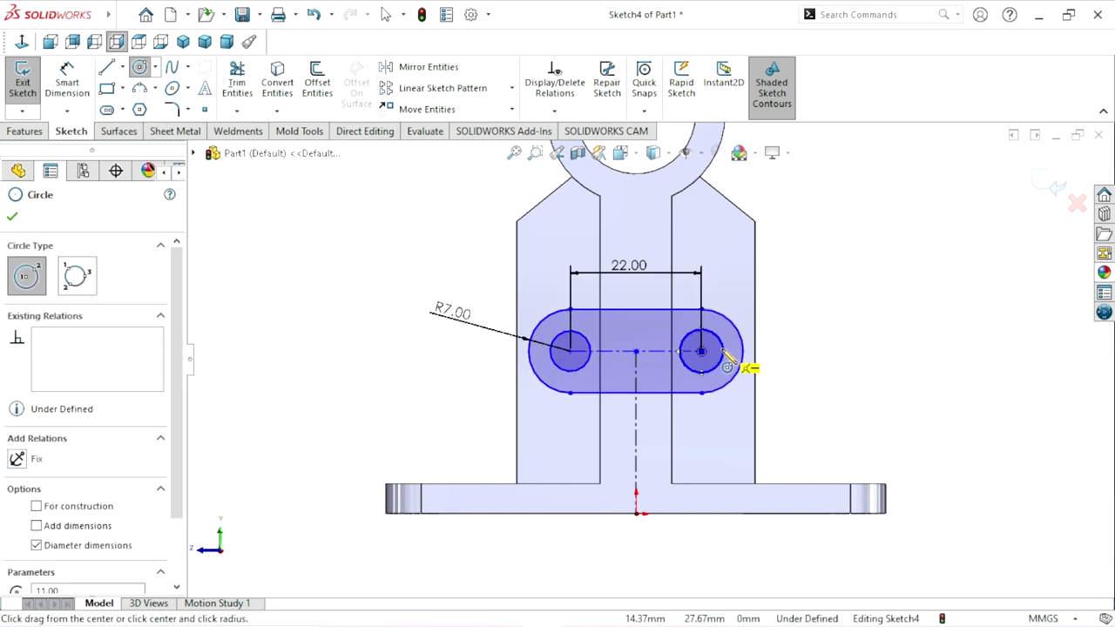
{"action": "left_click", "coordinate": [12, 217]}
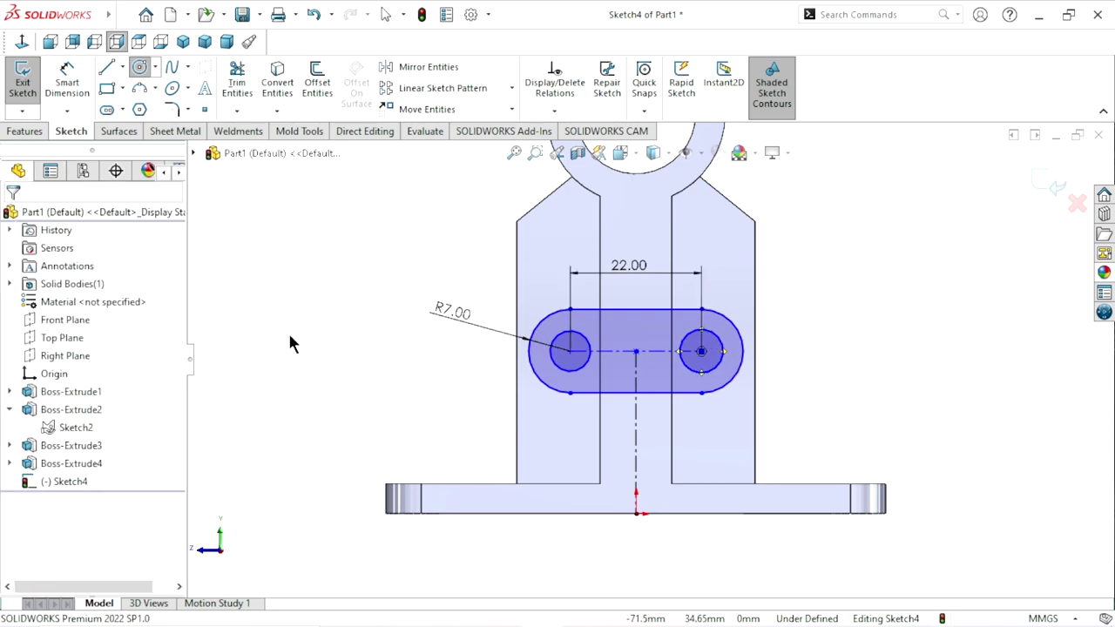
Step: Make the two circles equal in size with an Equal relation
{"action": "left_click", "coordinate": [567, 369]}
{"action": "left_click", "coordinate": [716, 370]}
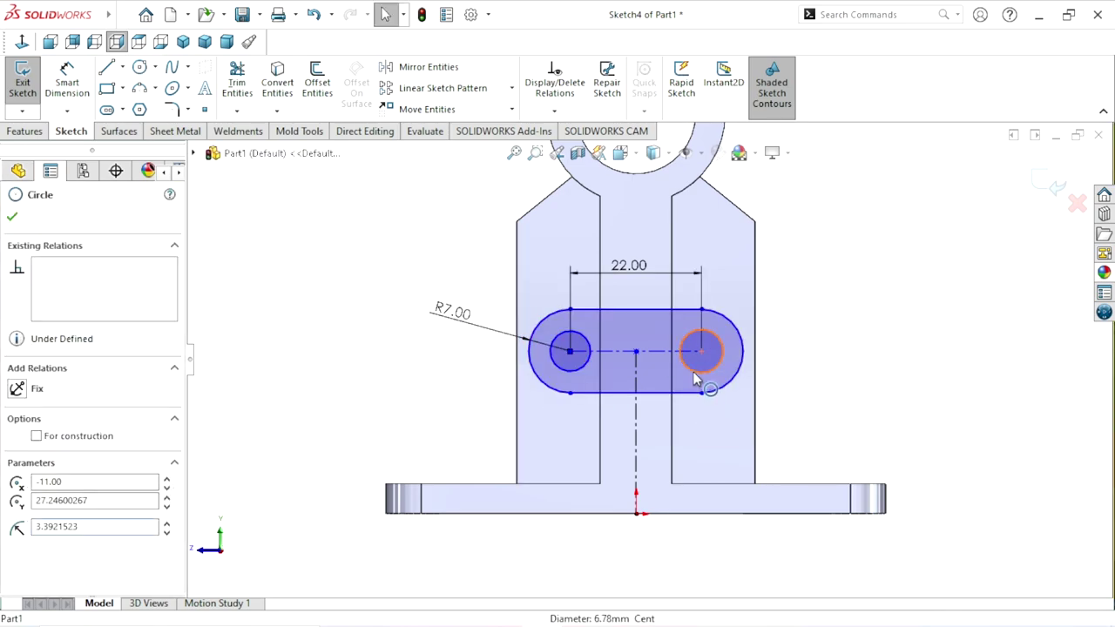
{"action": "left_click", "coordinate": [586, 366], "text": "ctrl"}
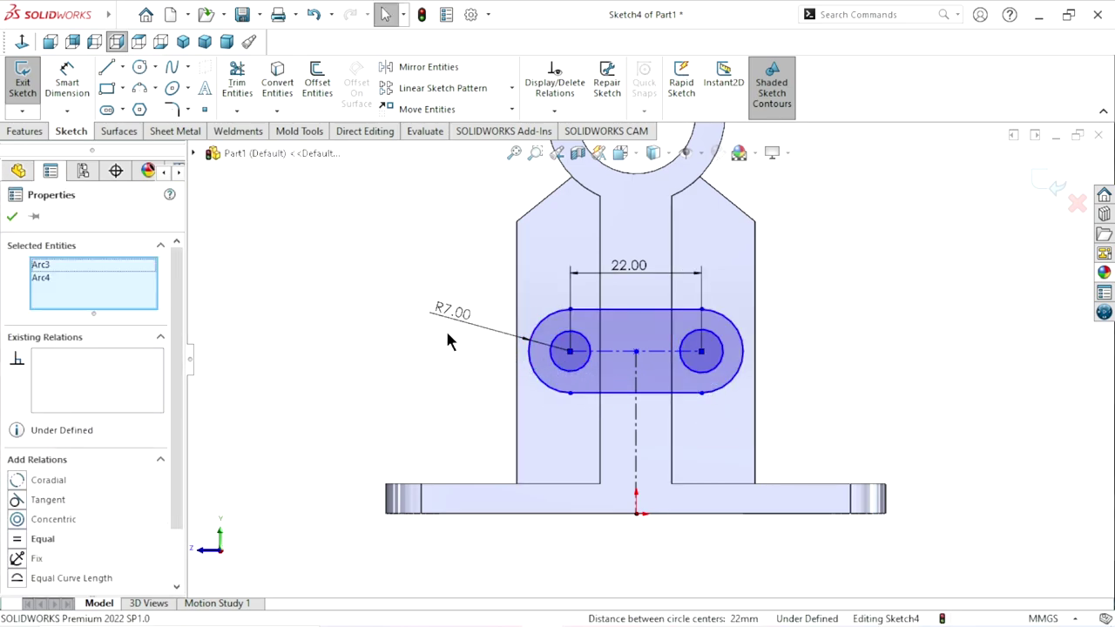
{"action": "left_click", "coordinate": [17, 540]}
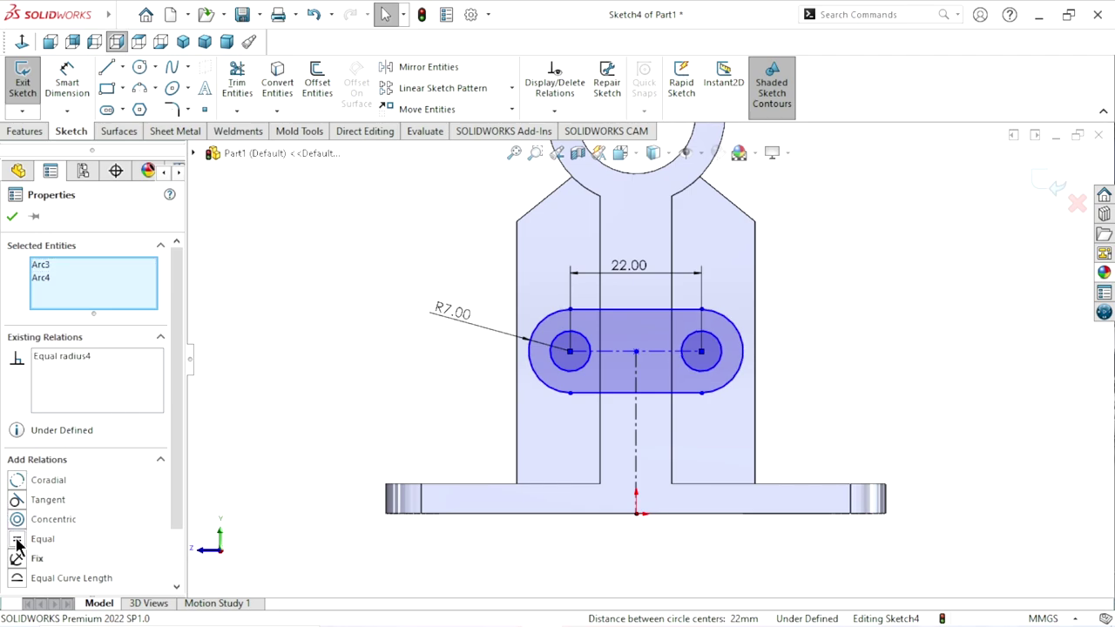
{"action": "left_click", "coordinate": [12, 217]}
{"action": "left_click", "coordinate": [67, 78]}
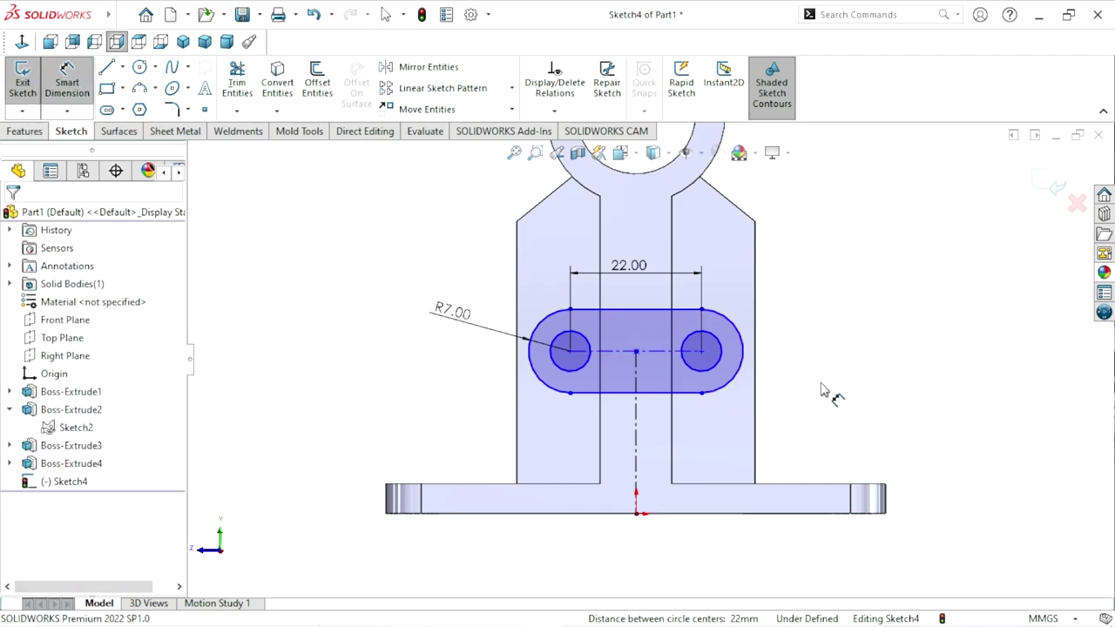
Step: Dimension the right circle to Ø6
{"action": "left_click", "coordinate": [726, 364]}
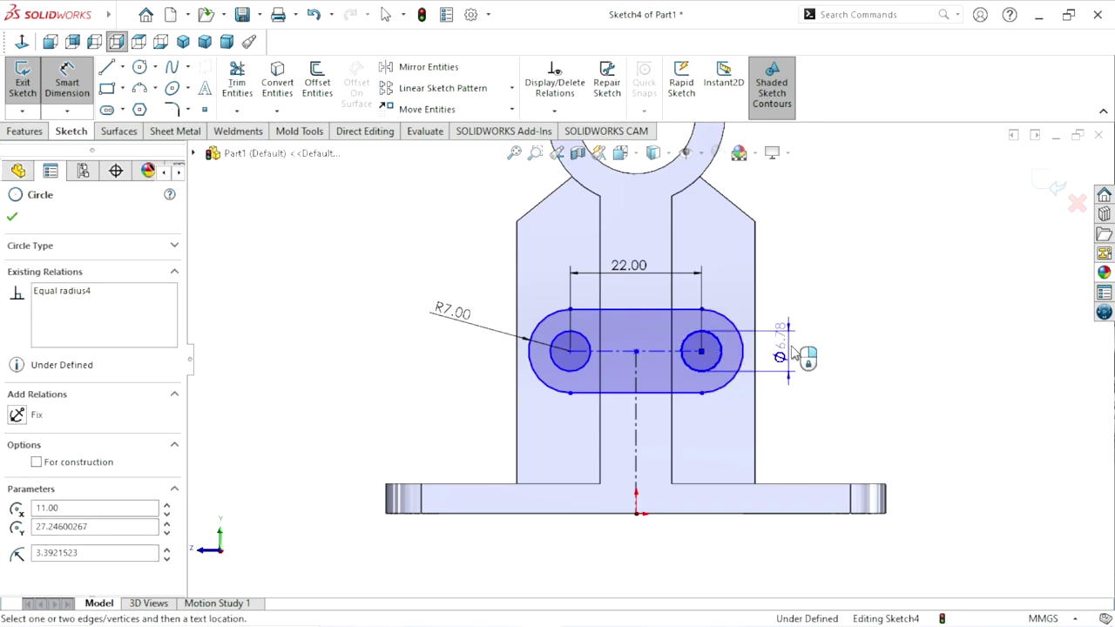
{"action": "left_click", "coordinate": [788, 366]}
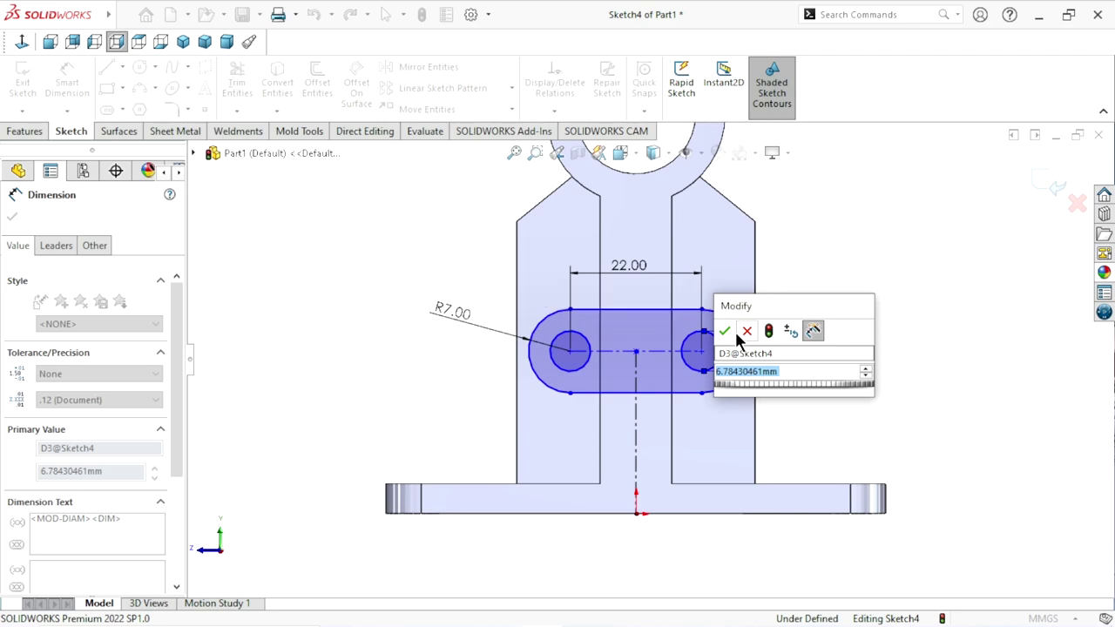
{"action": "type", "text": "6"}
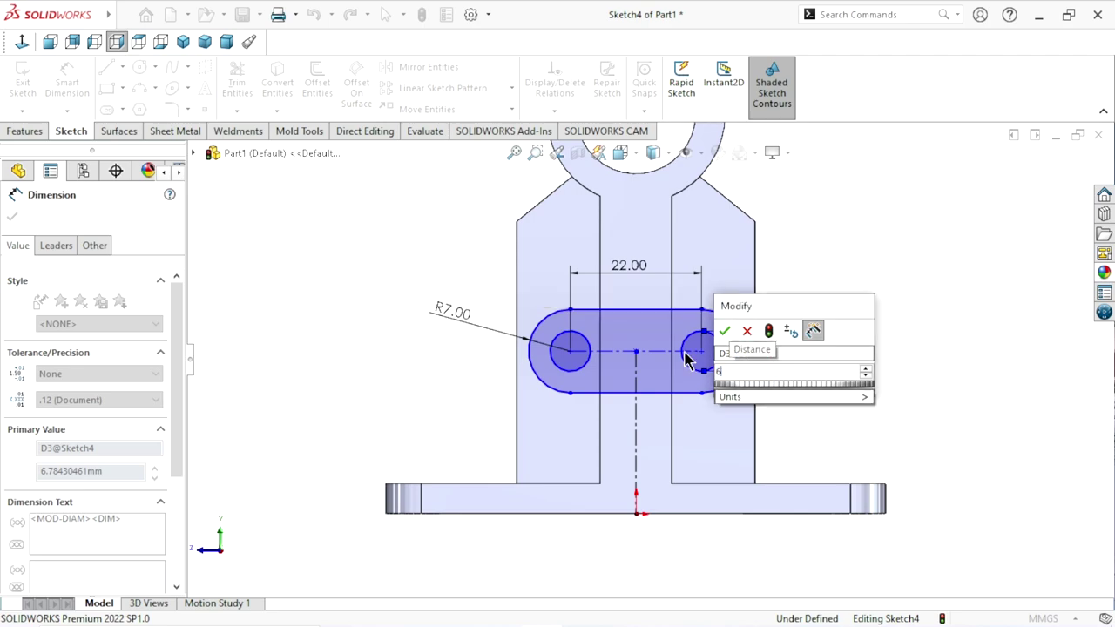
{"action": "left_click", "coordinate": [728, 330]}
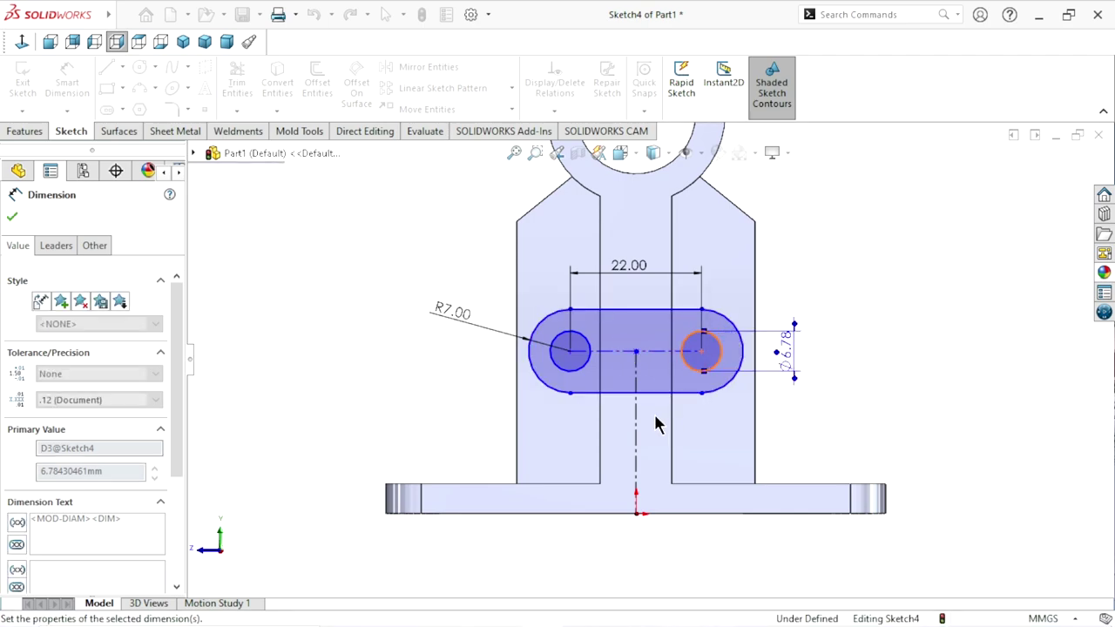
{"action": "scroll", "coordinate": [643, 427], "scroll_direction": "up", "scroll_amount": 2}
{"action": "scroll", "coordinate": [697, 392], "scroll_direction": "down", "scroll_amount": 1}
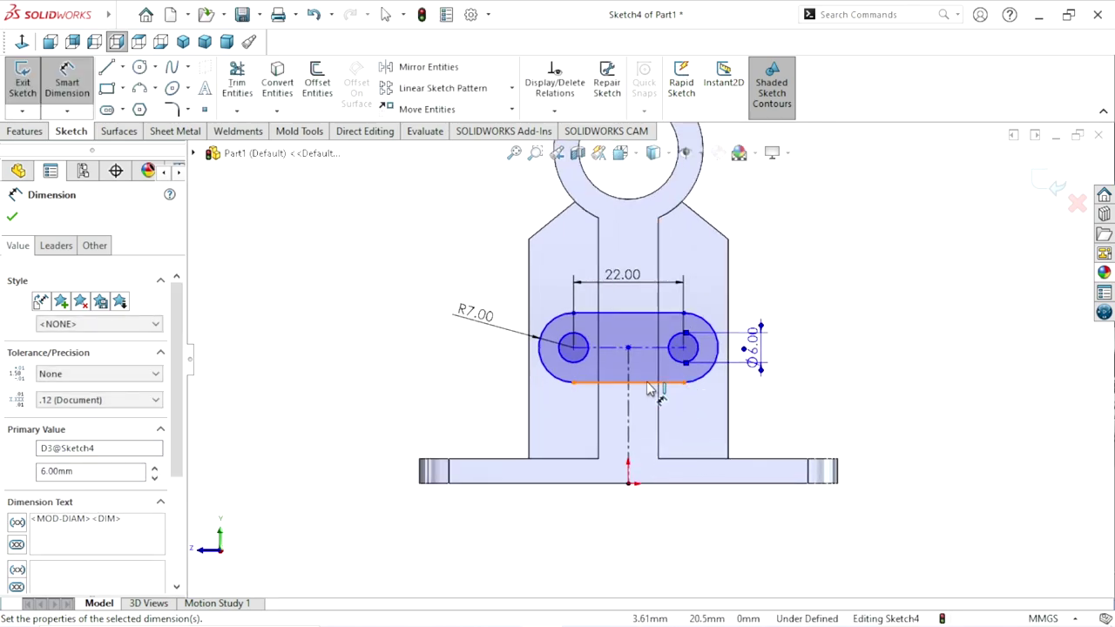
Step: Add a 12 mm distance from the slot's bottom edge to the base and tidy the dimensions
{"action": "left_click", "coordinate": [656, 382]}
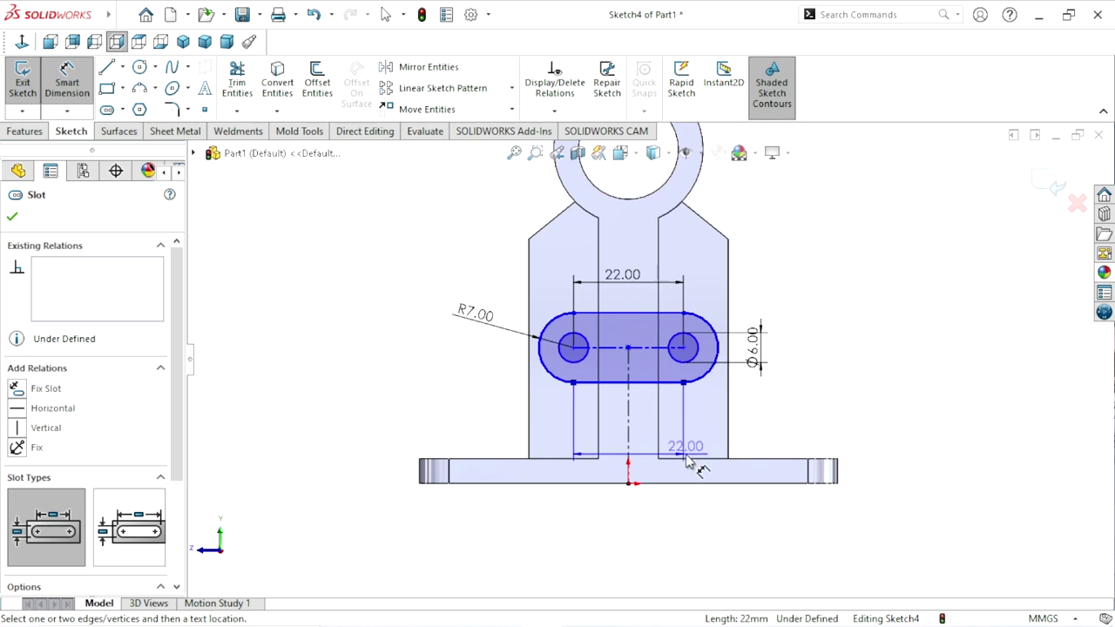
{"action": "left_click", "coordinate": [726, 458]}
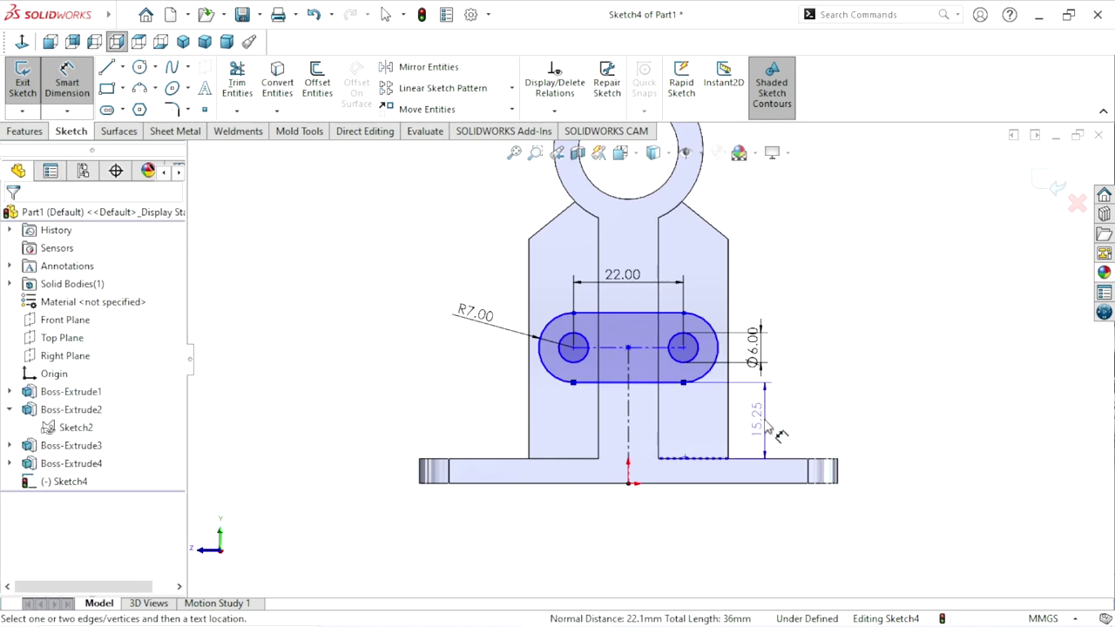
{"action": "left_click", "coordinate": [766, 427]}
{"action": "type", "text": "12"}
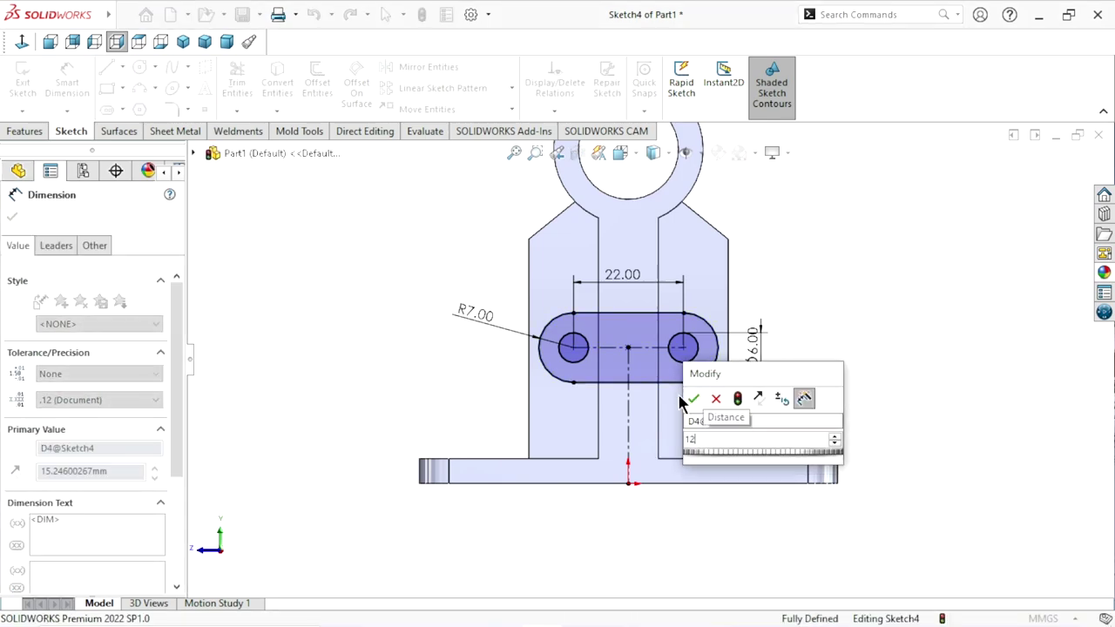
{"action": "key", "text": "Return"}
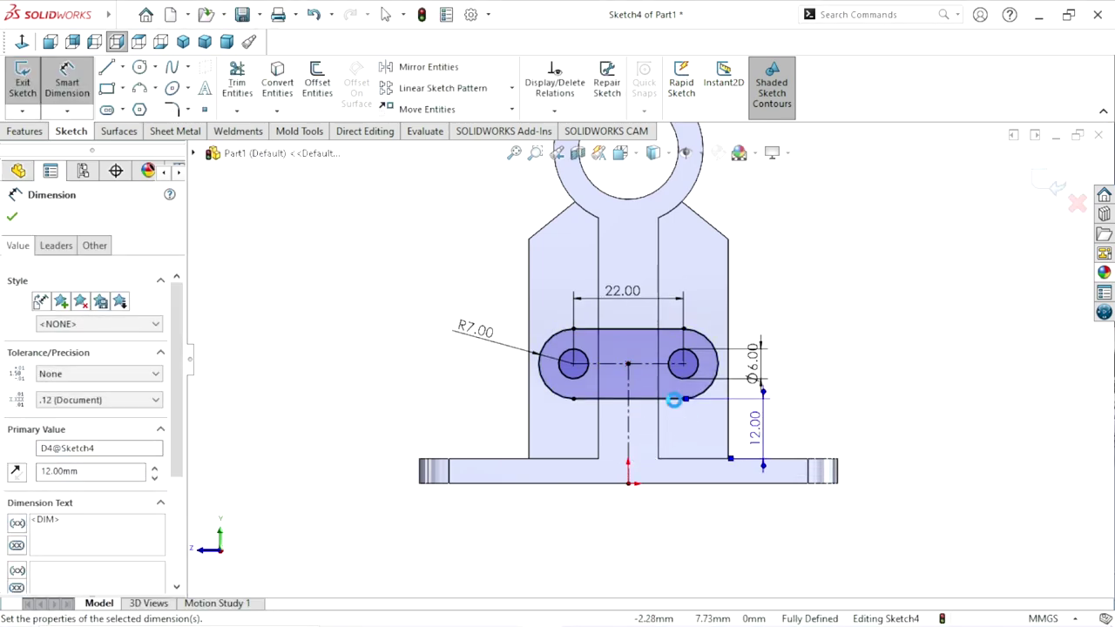
{"action": "left_click_drag", "start_coordinate": [755, 383], "coordinate": [757, 287]}
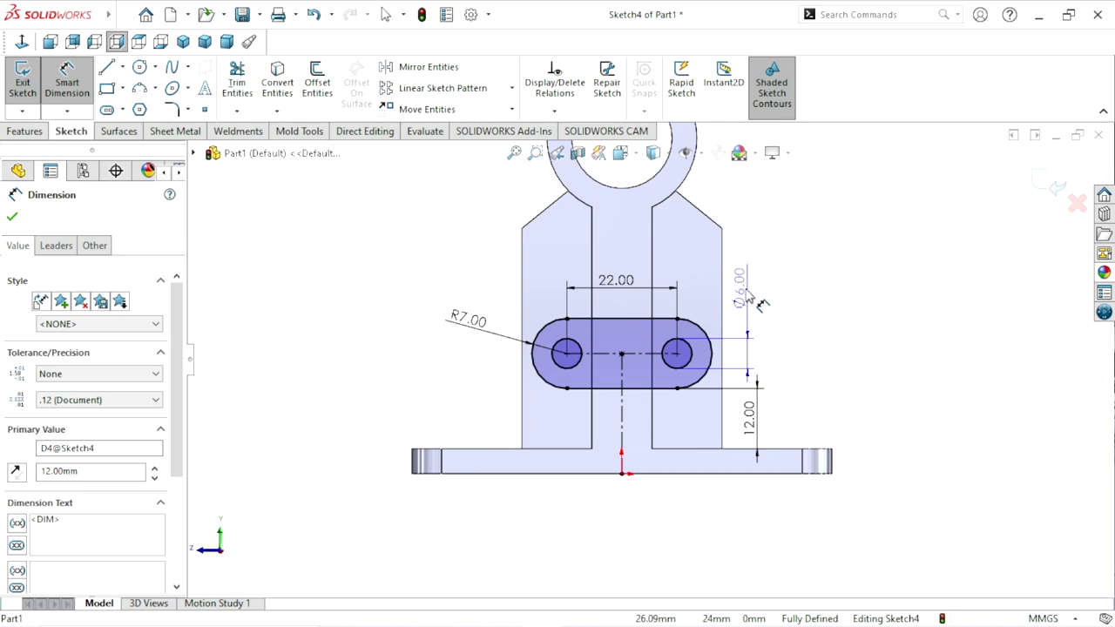
{"action": "left_click_drag", "start_coordinate": [750, 417], "coordinate": [764, 416]}
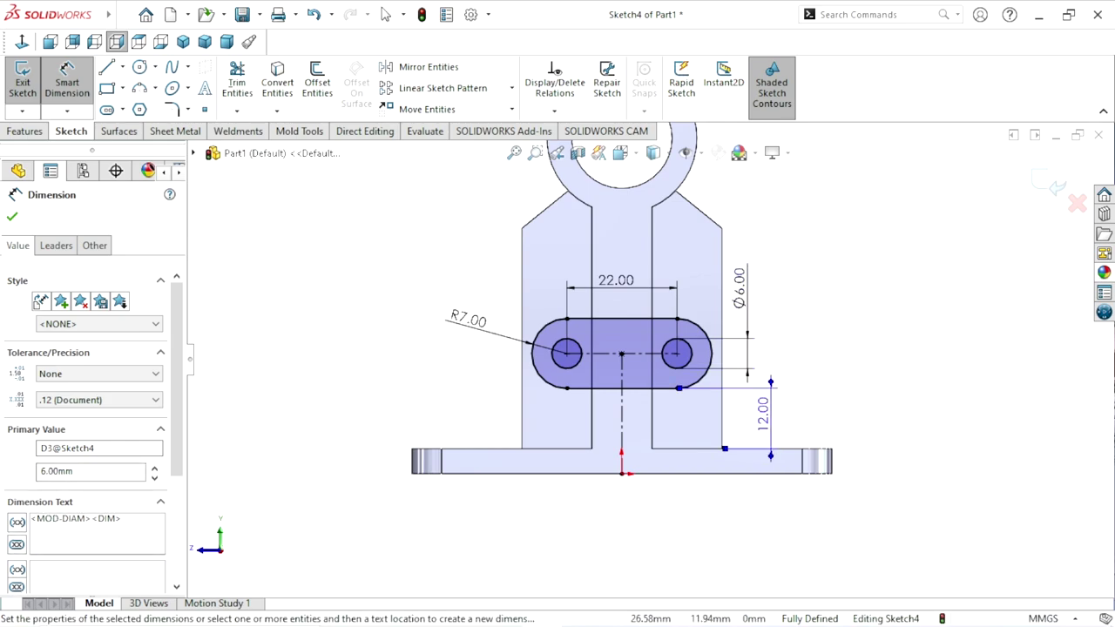
{"action": "left_click_drag", "start_coordinate": [739, 287], "coordinate": [737, 296]}
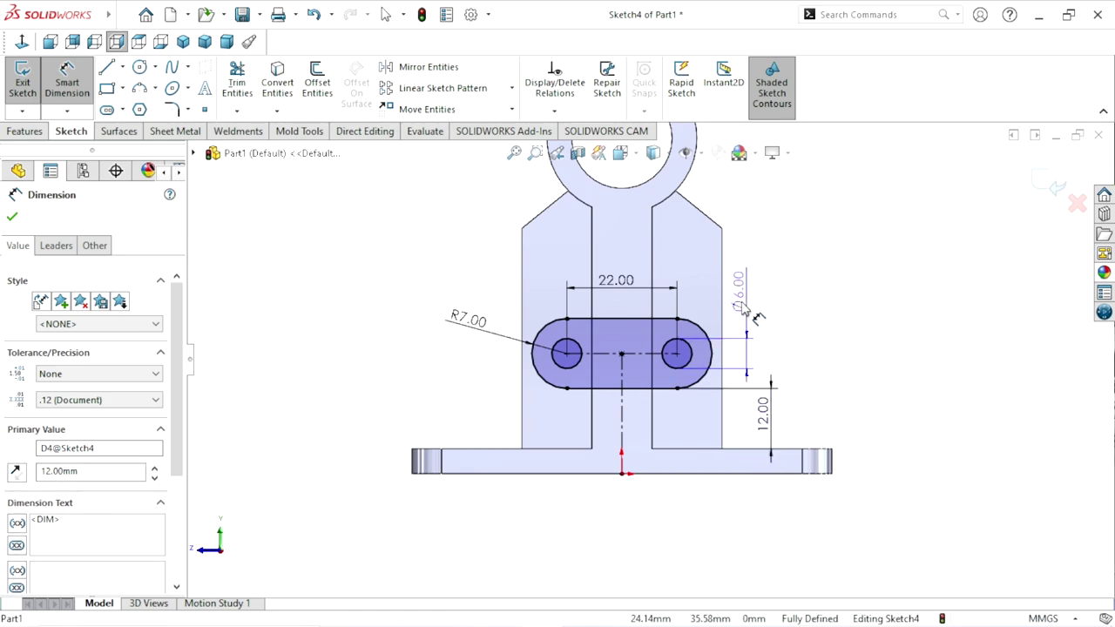
{"action": "left_click", "coordinate": [859, 323]}
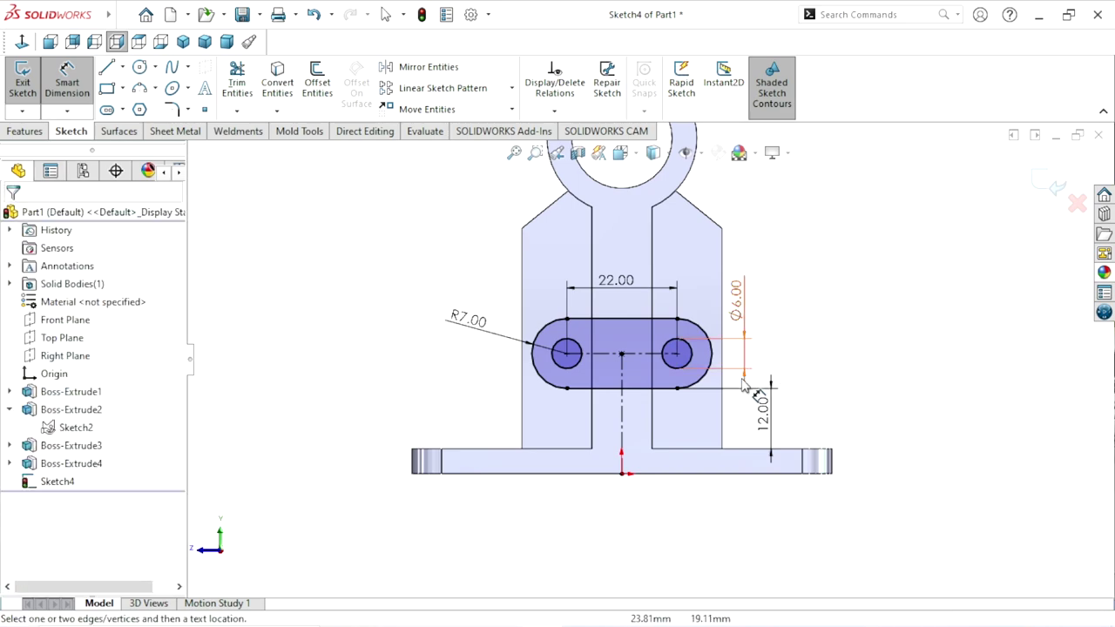
{"action": "left_click", "coordinate": [24, 132]}
Step: Start an Extruded Boss using the outer slot outline as the selected contour
{"action": "left_click", "coordinate": [15, 93]}
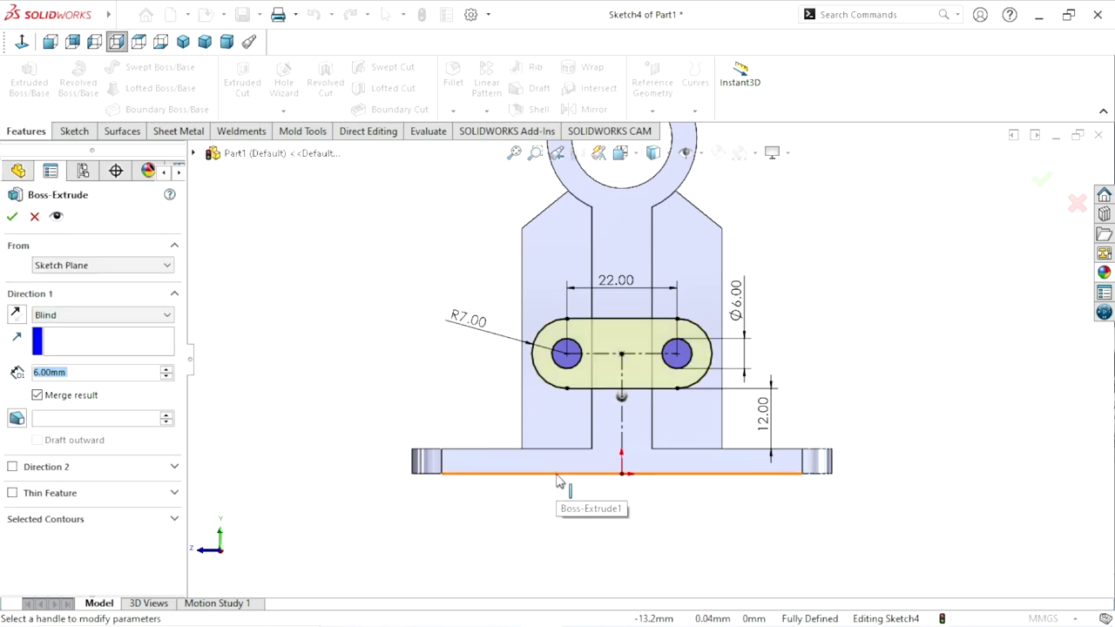
{"action": "key", "text": "z"}
{"action": "middle_click_drag", "start_coordinate": [820, 347], "coordinate": [590, 462]}
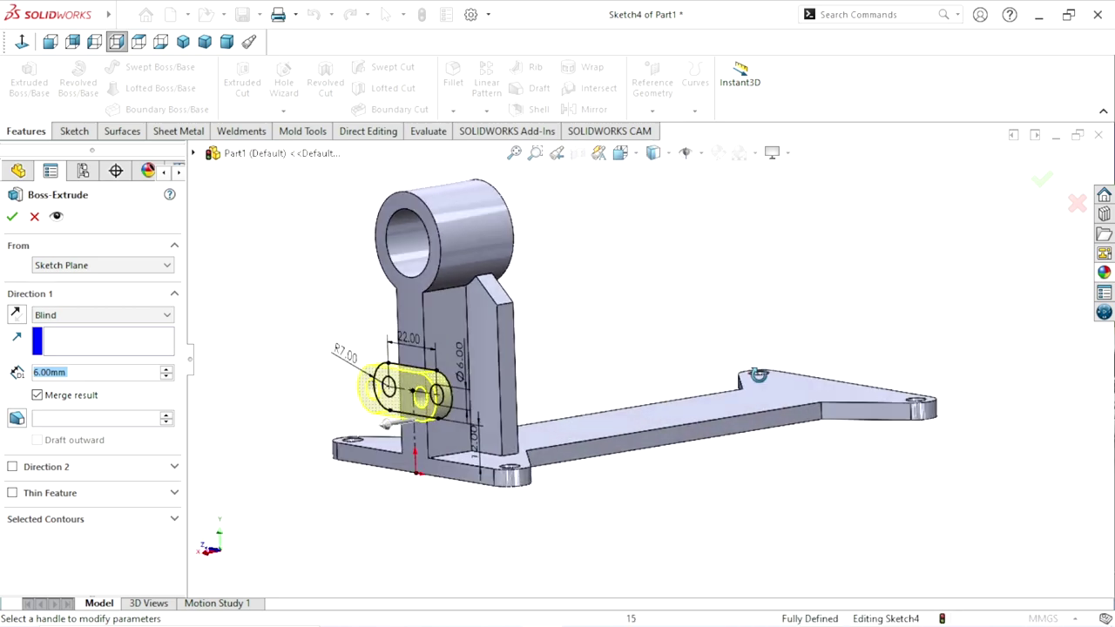
{"action": "scroll", "coordinate": [588, 394], "scroll_direction": "down", "scroll_amount": 2}
{"action": "scroll", "coordinate": [589, 392], "scroll_direction": "down", "scroll_amount": 2}
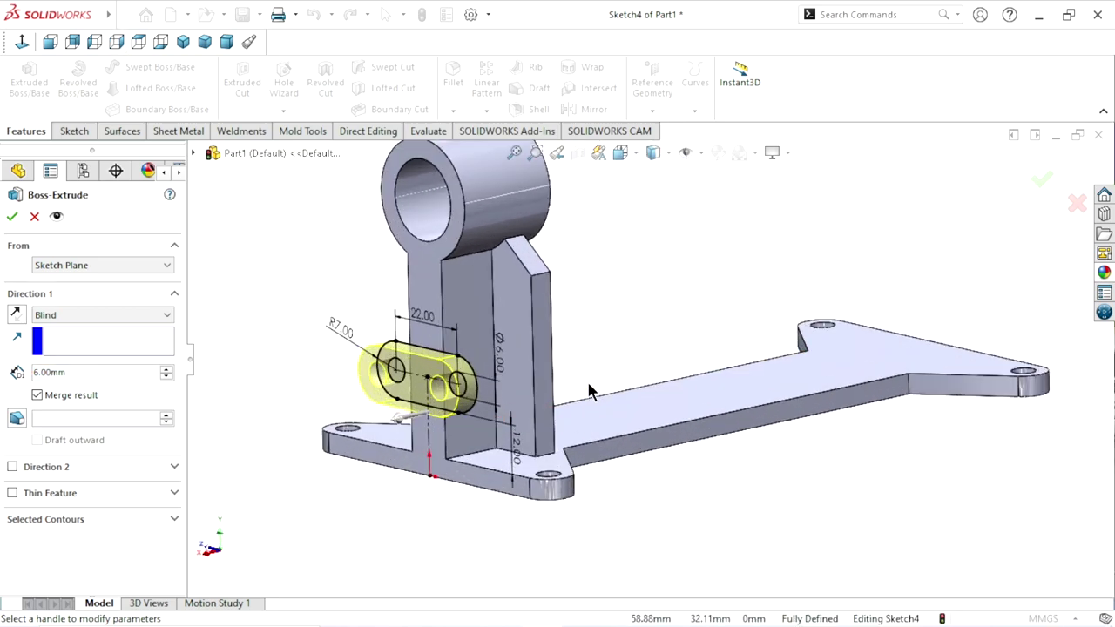
{"action": "left_click", "coordinate": [102, 518]}
{"action": "scroll", "coordinate": [412, 465], "scroll_direction": "down", "scroll_amount": 3}
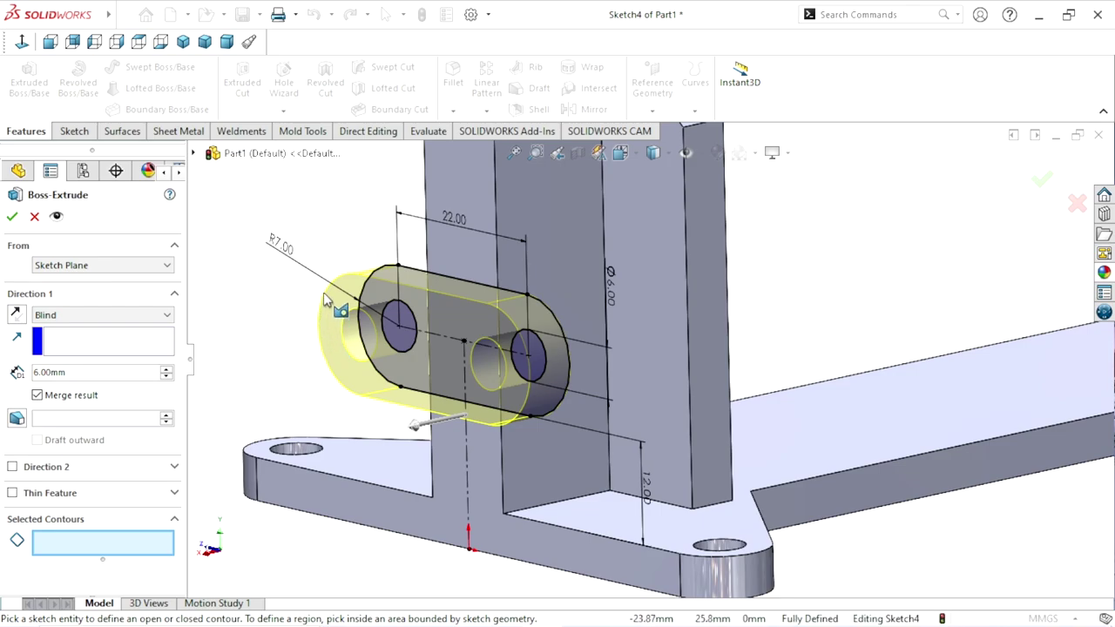
{"action": "left_click", "coordinate": [443, 277]}
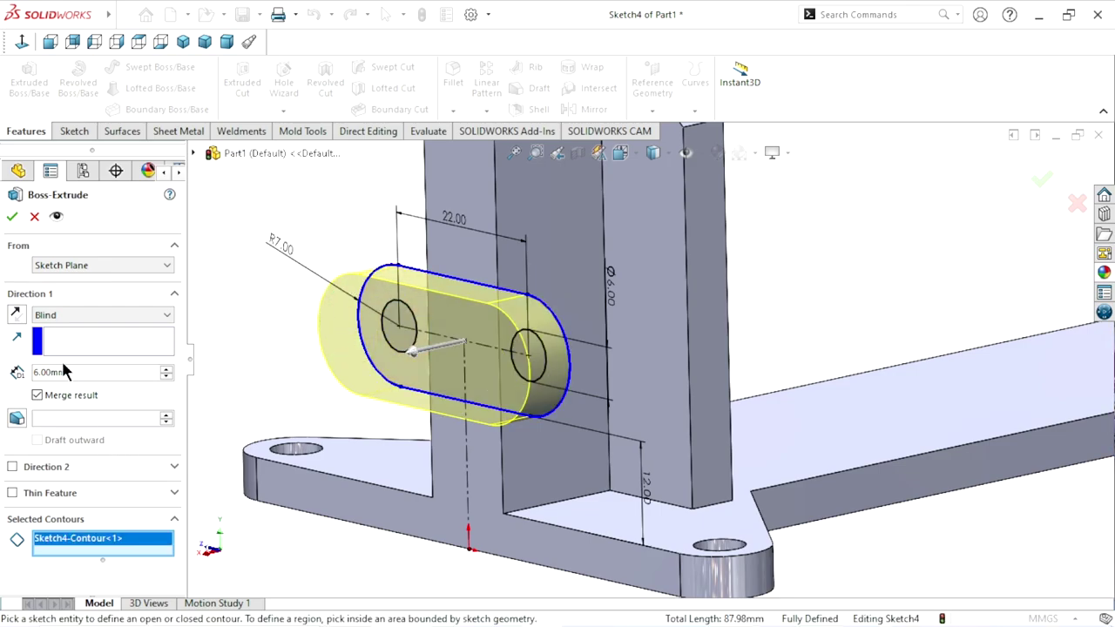
Step: Extrude it Up To Surface on the upright plate face, creating Boss-Extrude5
{"action": "left_click", "coordinate": [89, 314]}
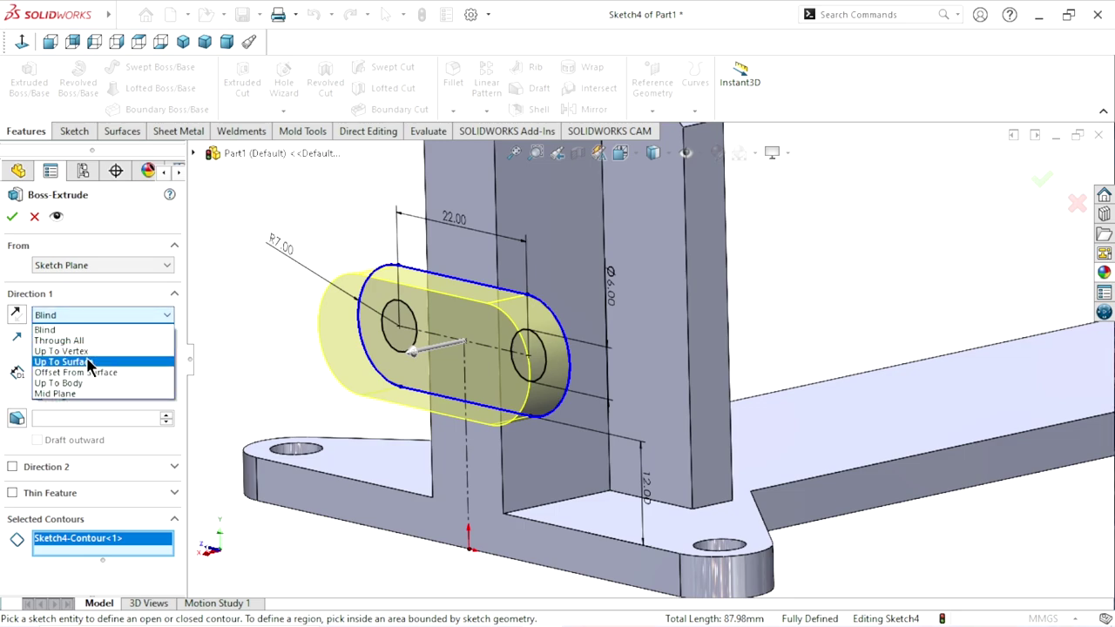
{"action": "left_click", "coordinate": [91, 363]}
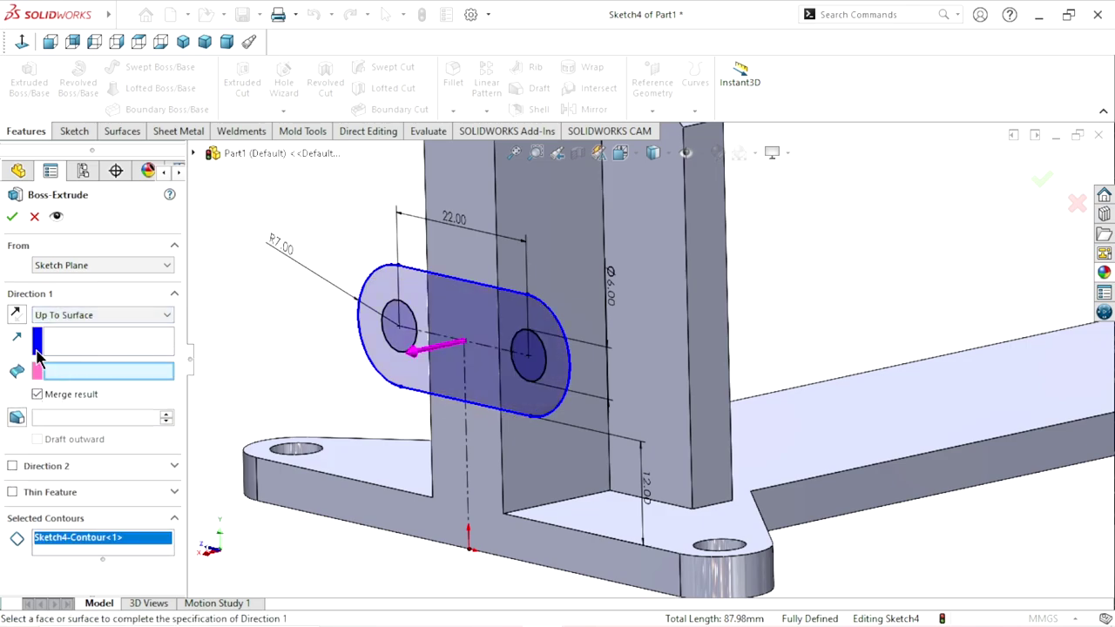
{"action": "left_click", "coordinate": [662, 328]}
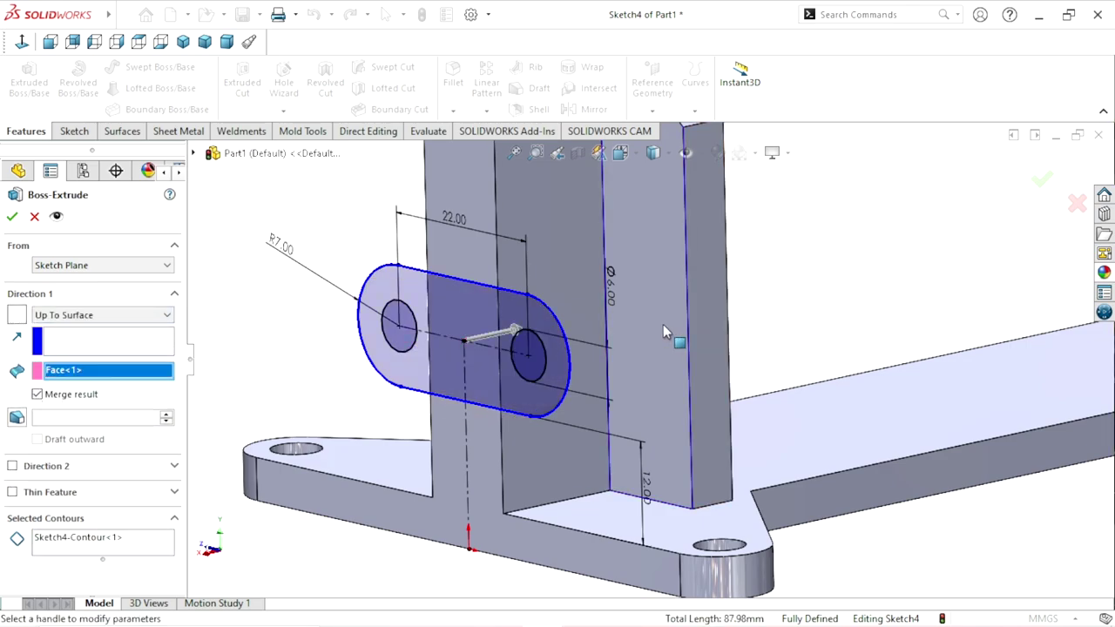
{"action": "left_click", "coordinate": [9, 220]}
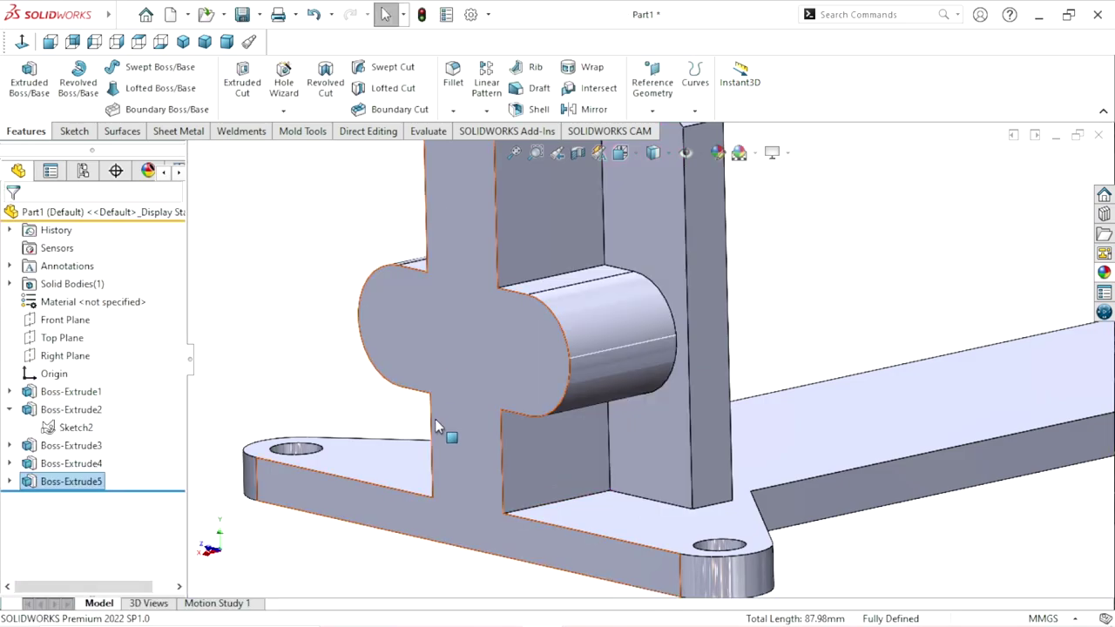
{"action": "middle_click_drag", "start_coordinate": [438, 427], "coordinate": [427, 353]}
Step: Start an Extruded Cut from Sketch4 with both Ø6 circles as contours
{"action": "left_click", "coordinate": [331, 314]}
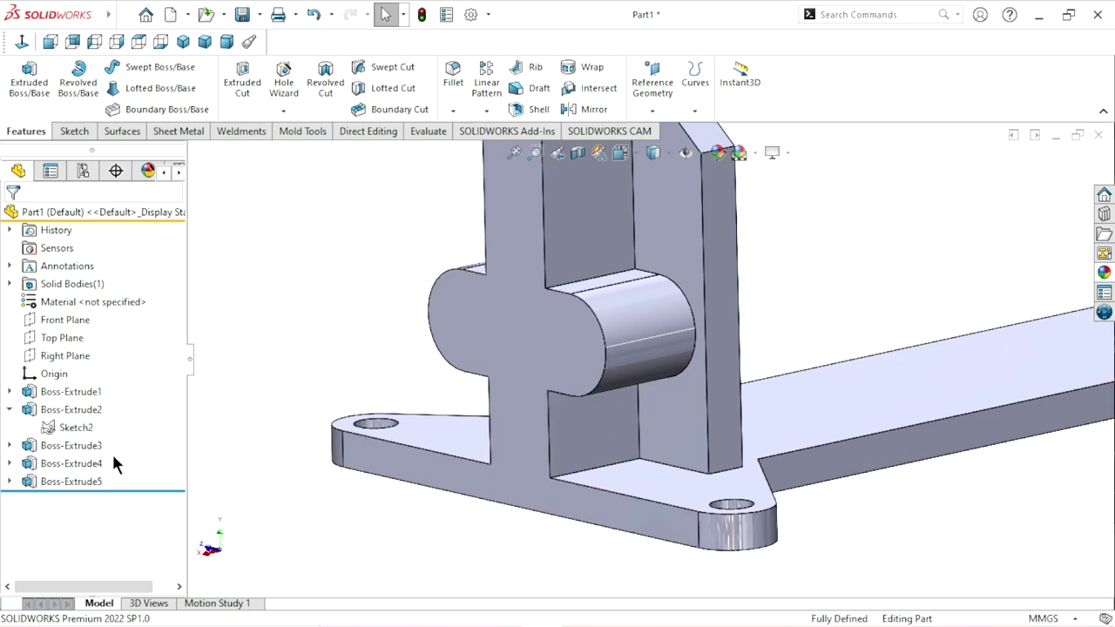
{"action": "left_click", "coordinate": [9, 482]}
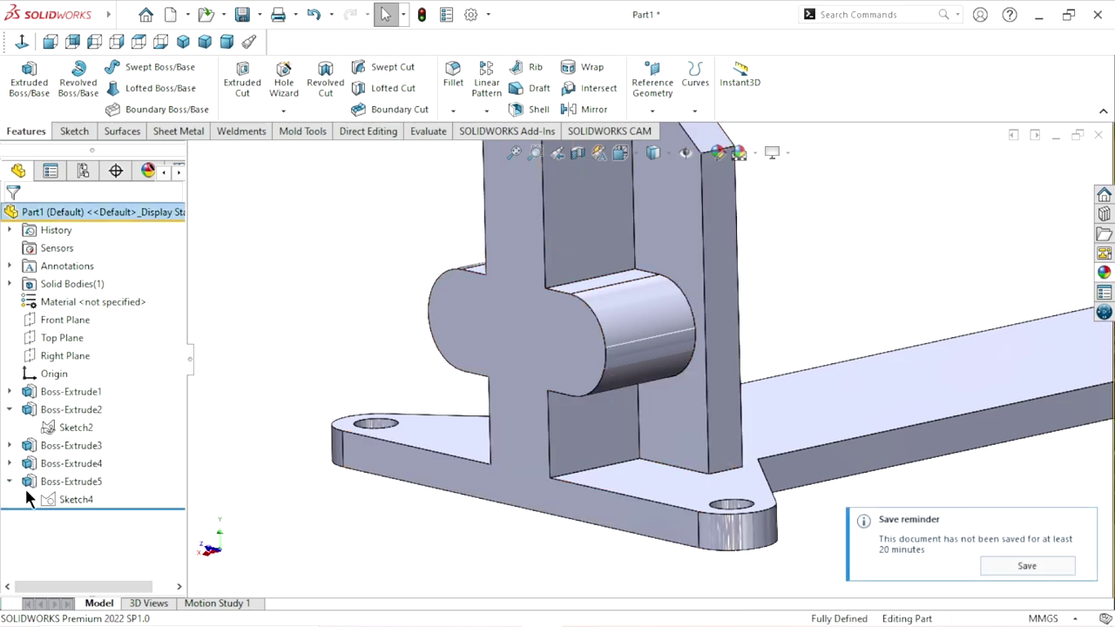
{"action": "left_click", "coordinate": [70, 500]}
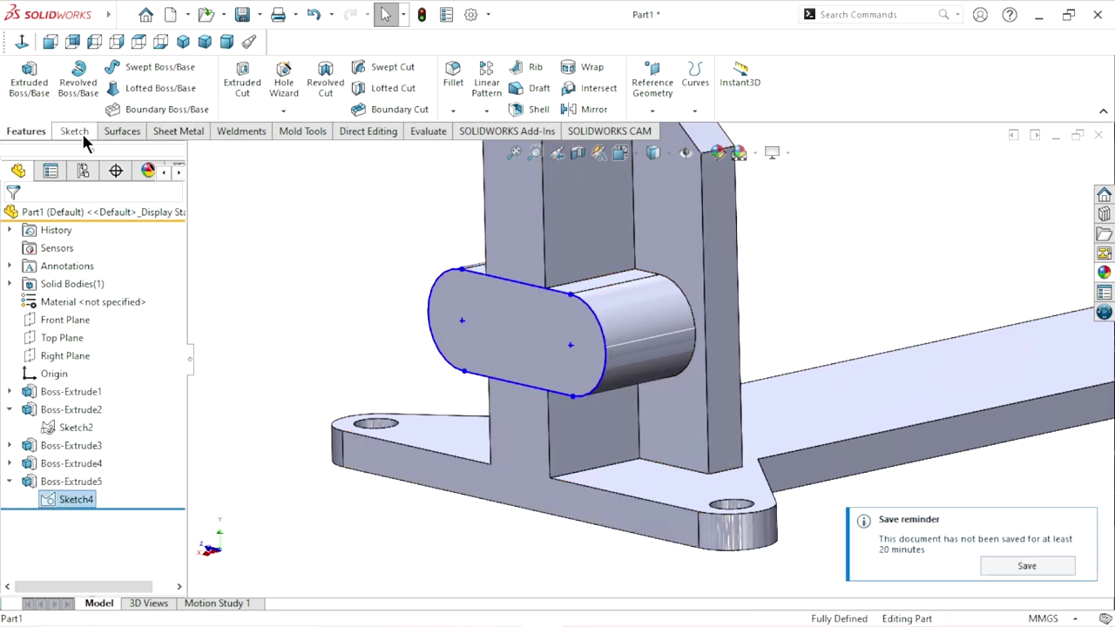
{"action": "left_click", "coordinate": [236, 87]}
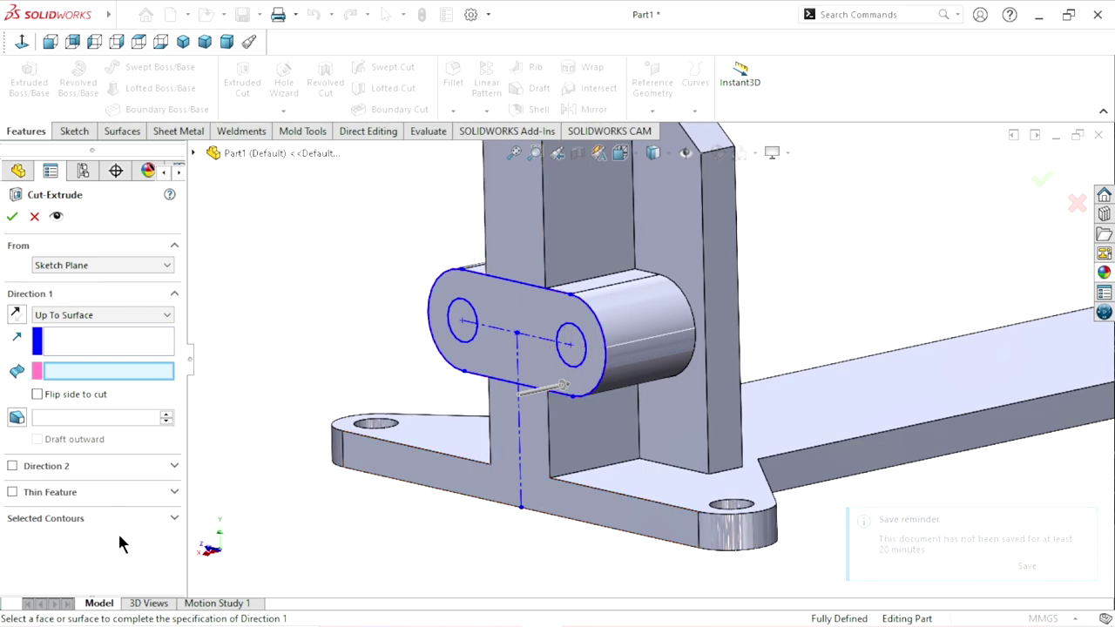
{"action": "left_click", "coordinate": [84, 519]}
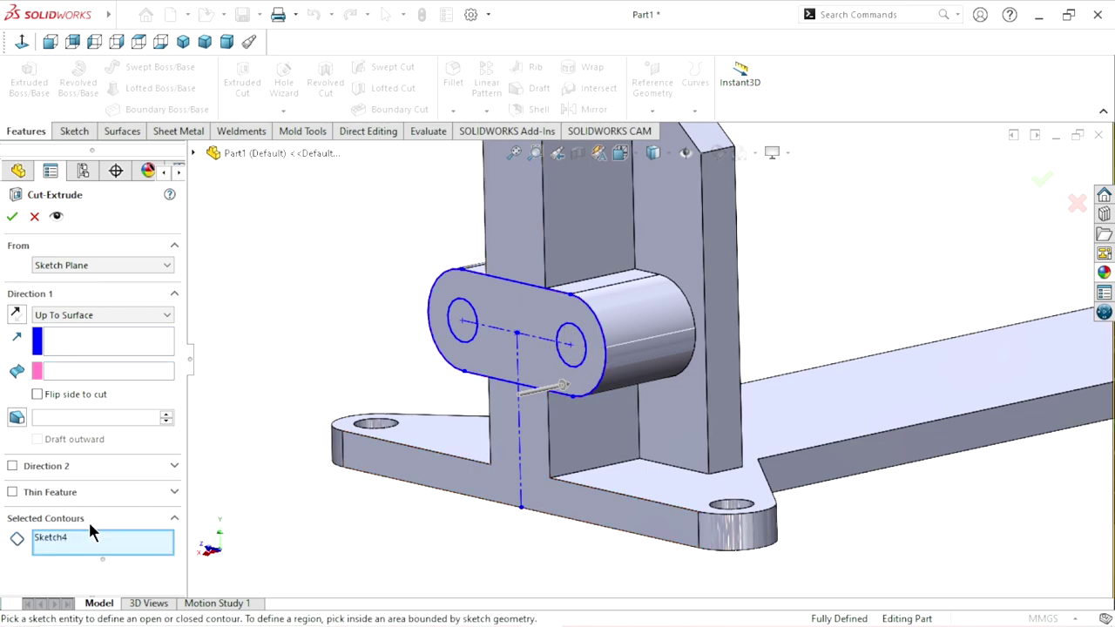
{"action": "left_click", "coordinate": [582, 338]}
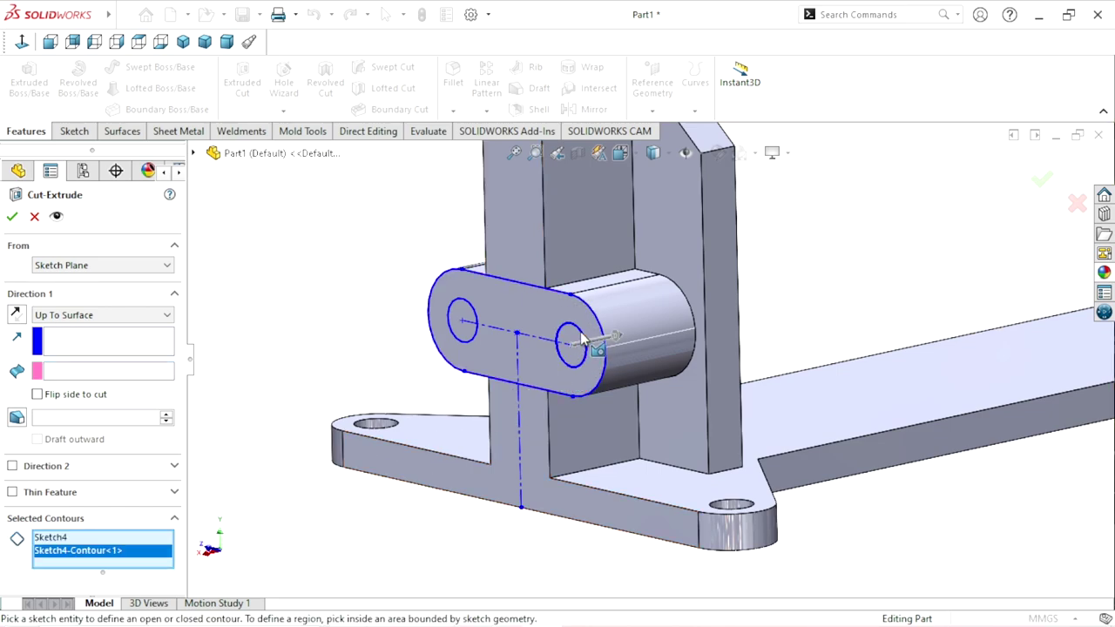
{"action": "left_click", "coordinate": [469, 307]}
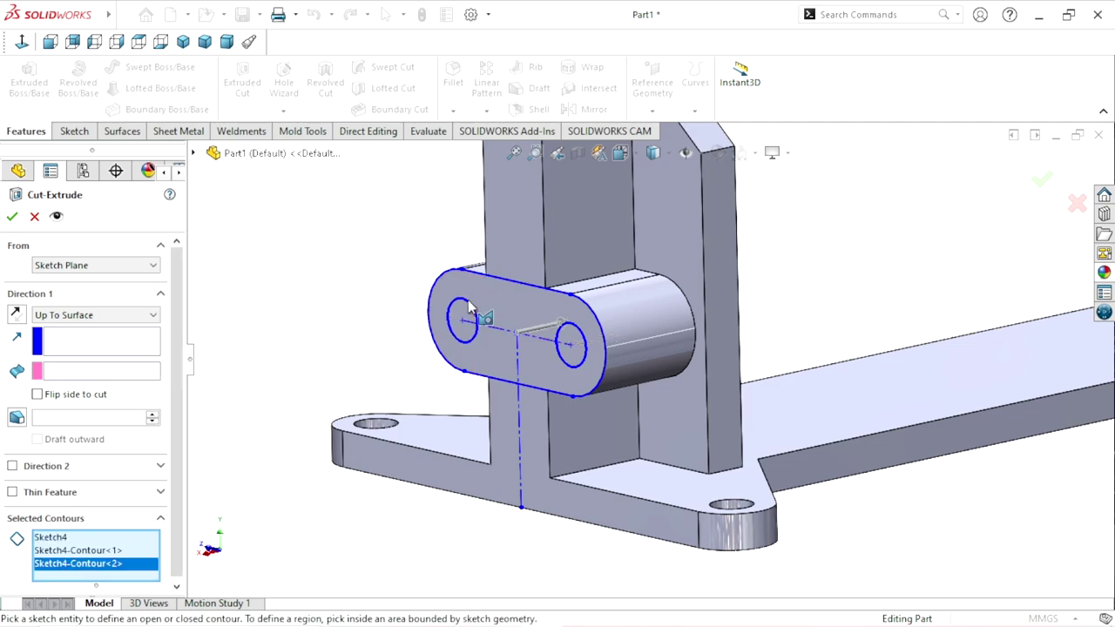
Step: Remove the whole-sketch contour and set the cut end condition to Up To Next
{"action": "left_click", "coordinate": [54, 542]}
{"action": "right_click", "coordinate": [55, 540]}
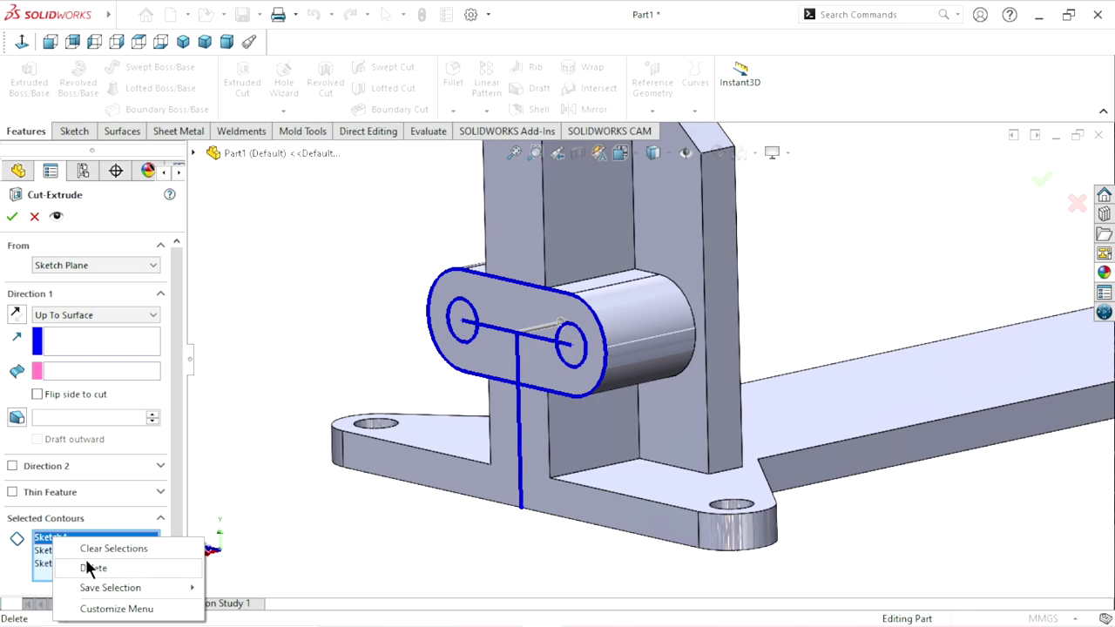
{"action": "left_click", "coordinate": [84, 568]}
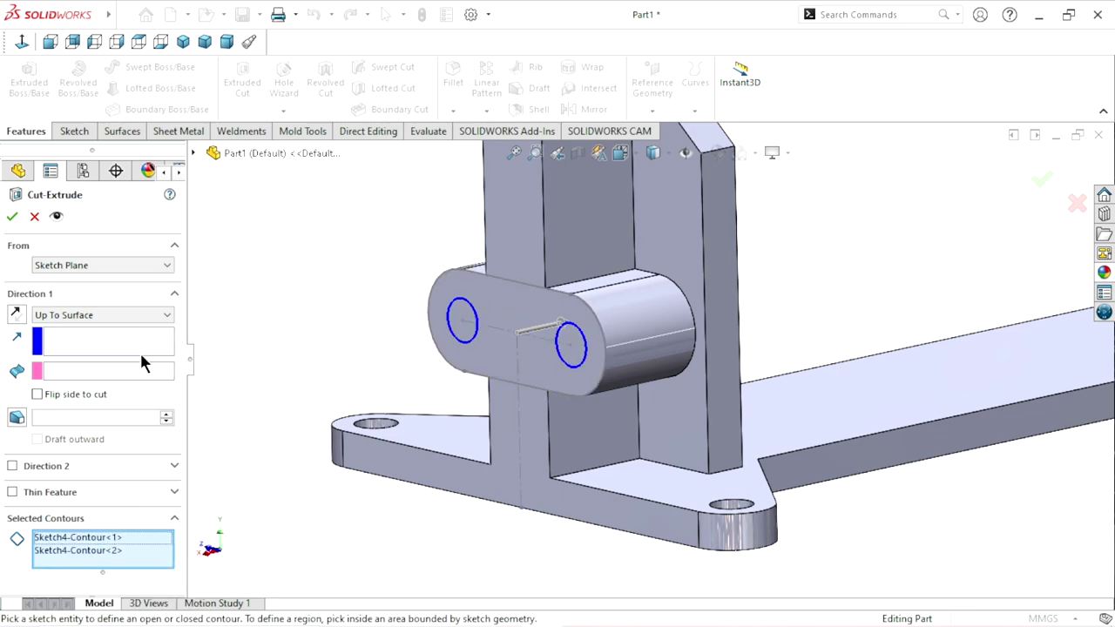
{"action": "left_click", "coordinate": [86, 315]}
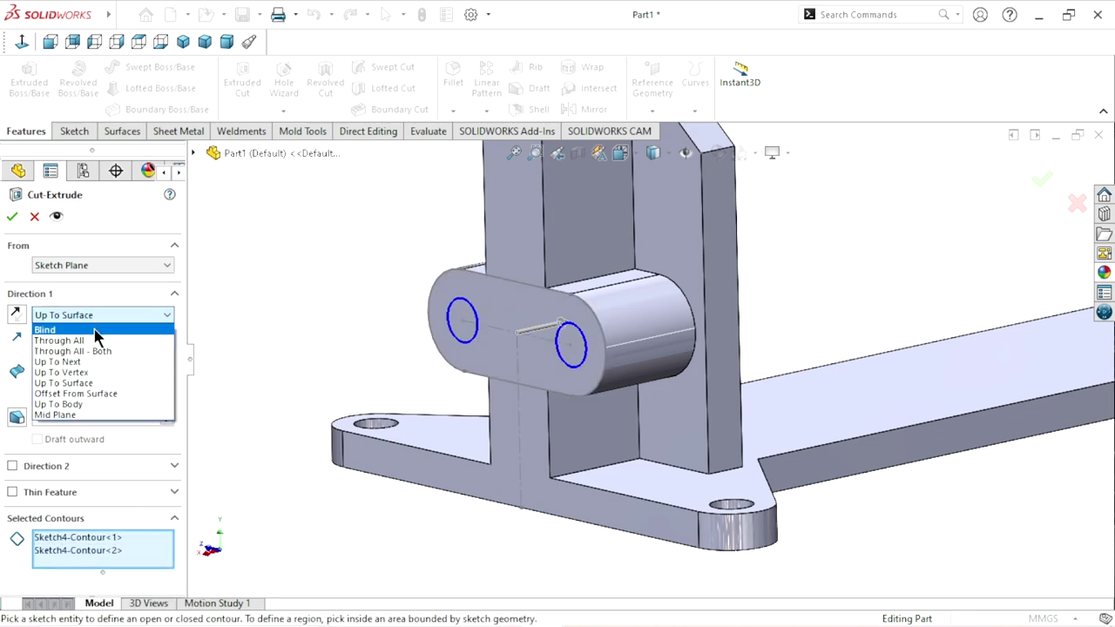
{"action": "left_click", "coordinate": [86, 362]}
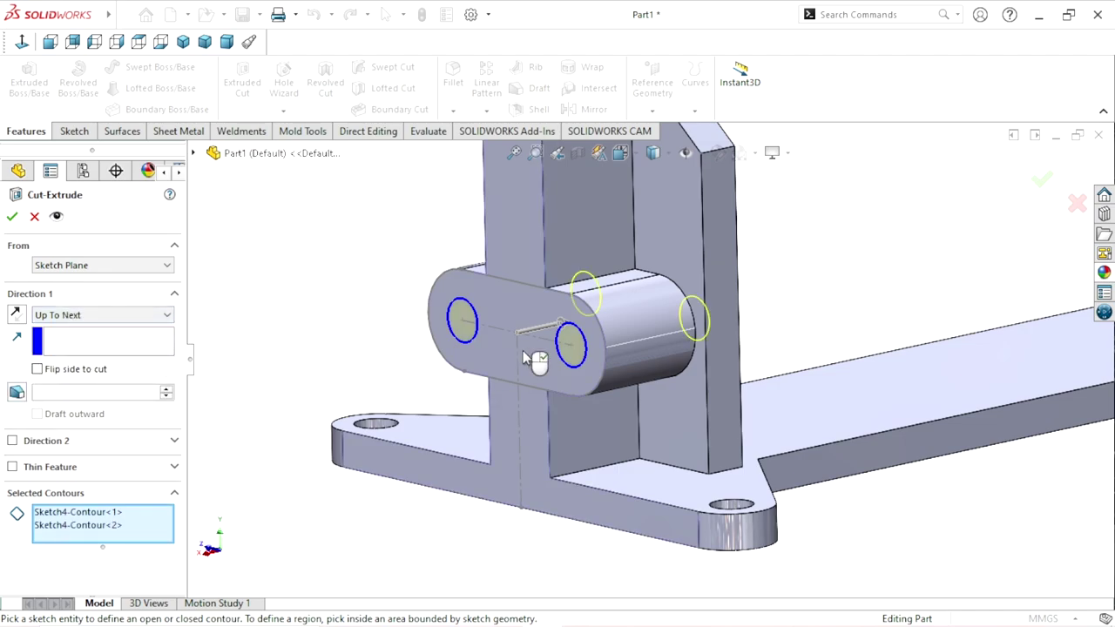
{"action": "middle_click_drag", "start_coordinate": [808, 277], "coordinate": [511, 316]}
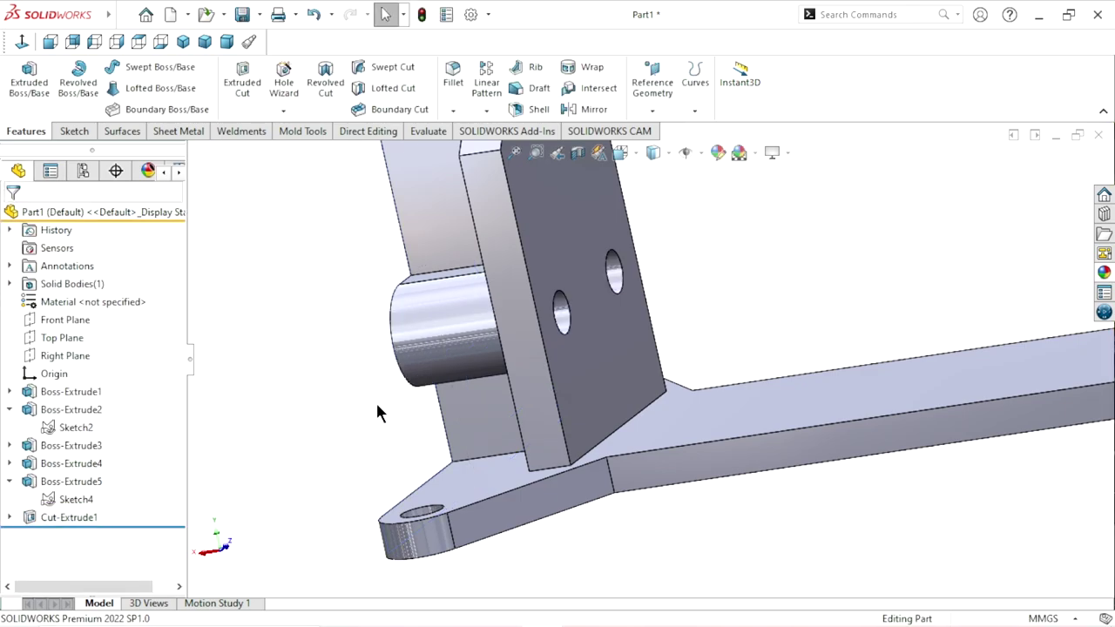
Step: Turn the part toward a front view and select the base plate's long side face
{"action": "scroll", "coordinate": [380, 413], "scroll_direction": "down", "scroll_amount": 3}
{"action": "middle_click_drag", "start_coordinate": [393, 398], "coordinate": [481, 413]}
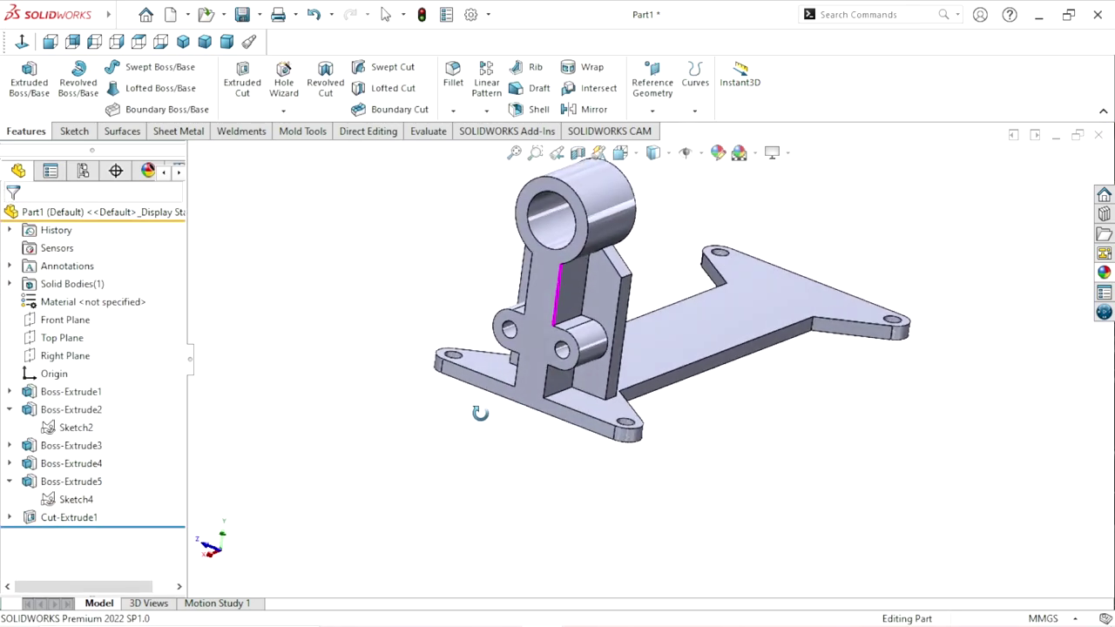
{"action": "middle_click_drag", "start_coordinate": [521, 397], "coordinate": [647, 331]}
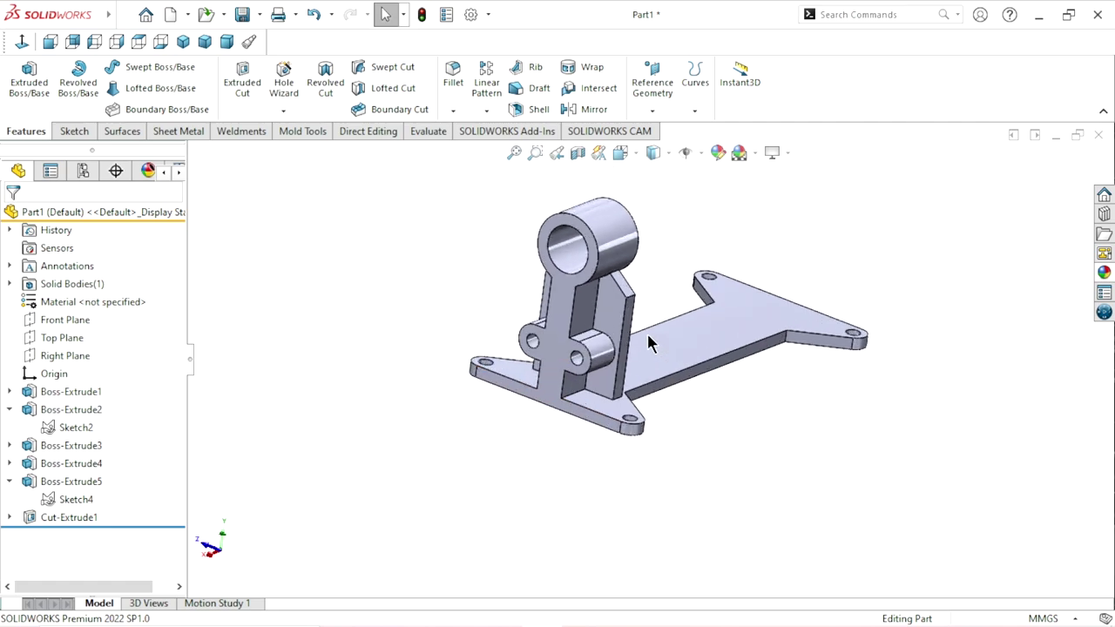
{"action": "mouse_move", "coordinate": [840, 246]}
{"action": "middle_mouse_down"}
{"action": "mouse_move", "coordinate": [701, 313]}
{"action": "mouse_move", "coordinate": [747, 404]}
{"action": "middle_mouse_up"}
{"action": "scroll", "coordinate": [747, 401], "scroll_direction": "down", "scroll_amount": 4}
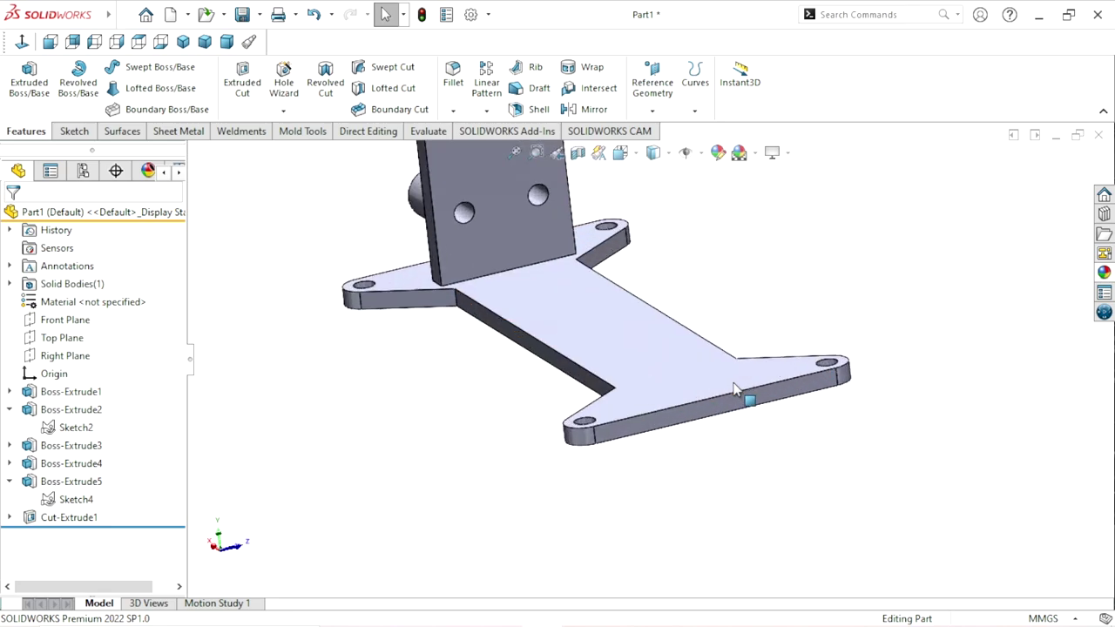
{"action": "left_click", "coordinate": [708, 418]}
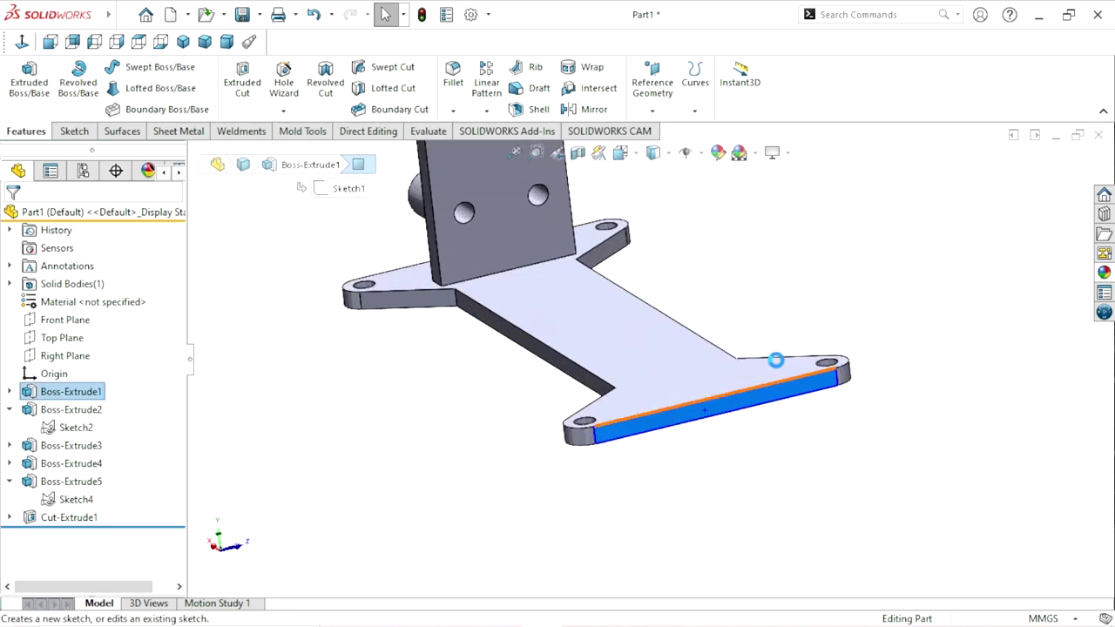
Step: Start a new sketch on the plate's side face and view it straight on
{"action": "left_click", "coordinate": [776, 361]}
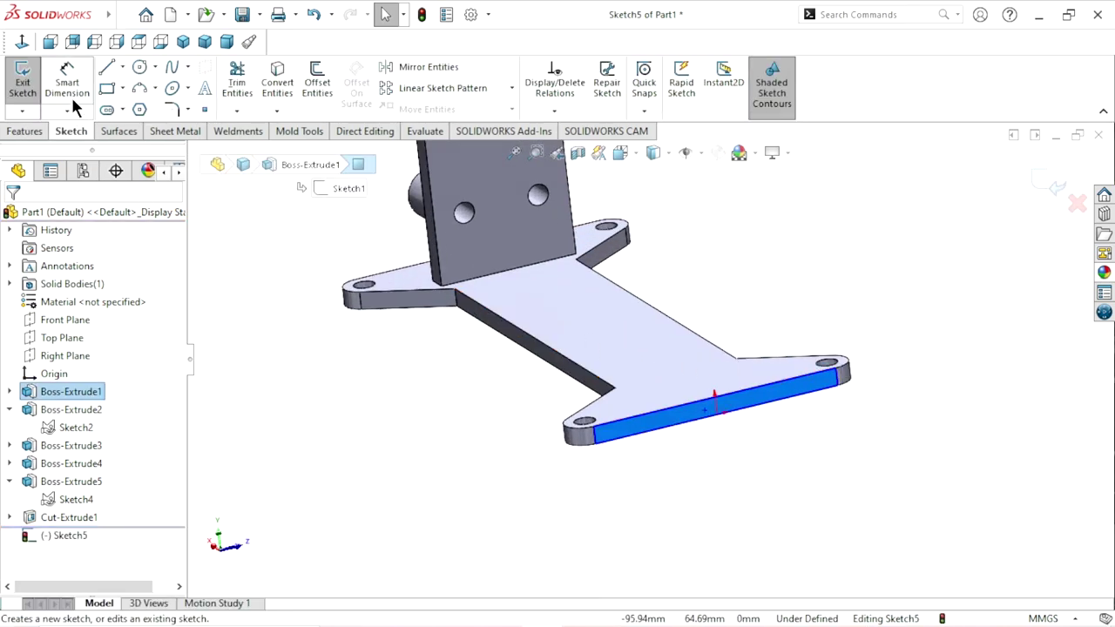
{"action": "left_click", "coordinate": [299, 299]}
{"action": "left_click", "coordinate": [22, 42]}
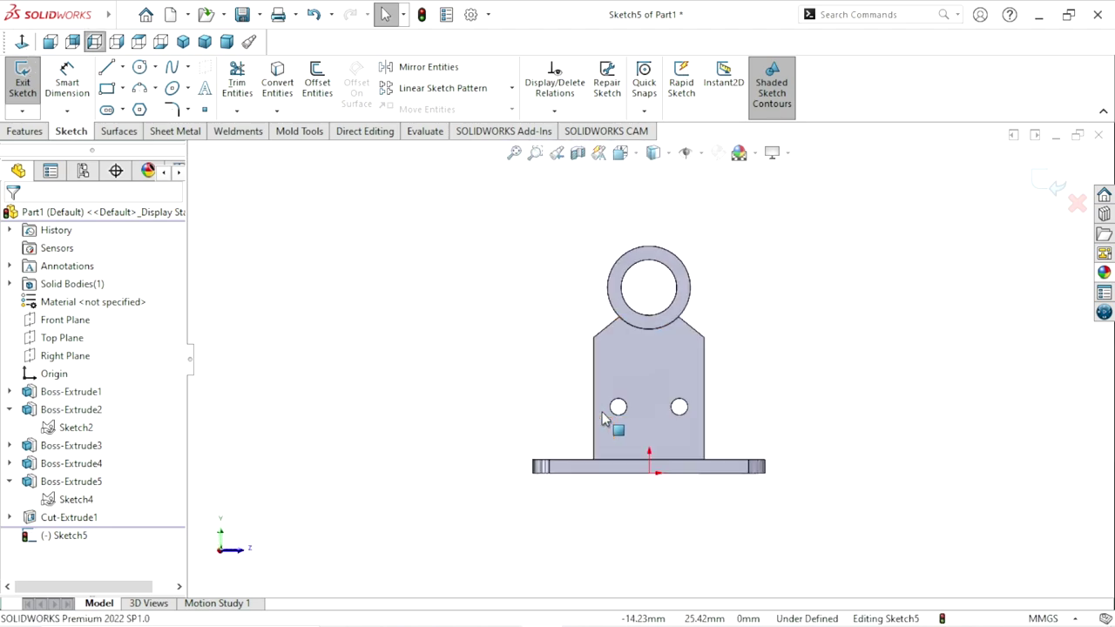
{"action": "scroll", "coordinate": [690, 446], "scroll_direction": "down", "scroll_amount": 3}
Step: Select the plate outline: both vertical sides, both angled edges, the ring arc and the bottom edge
{"action": "left_click", "coordinate": [644, 293]}
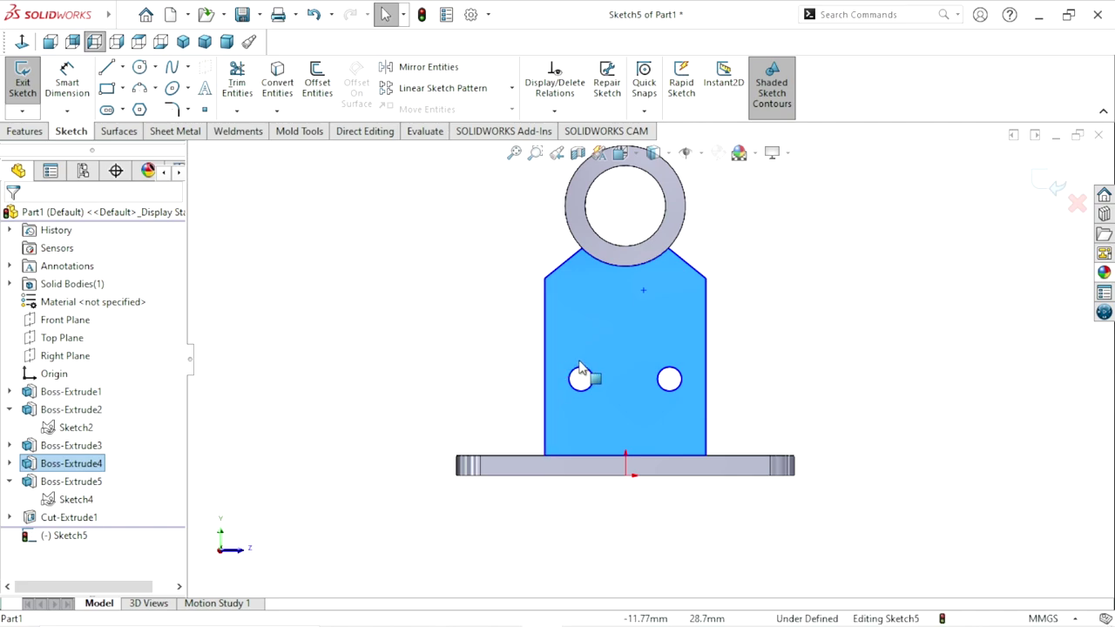
{"action": "left_click", "coordinate": [761, 277]}
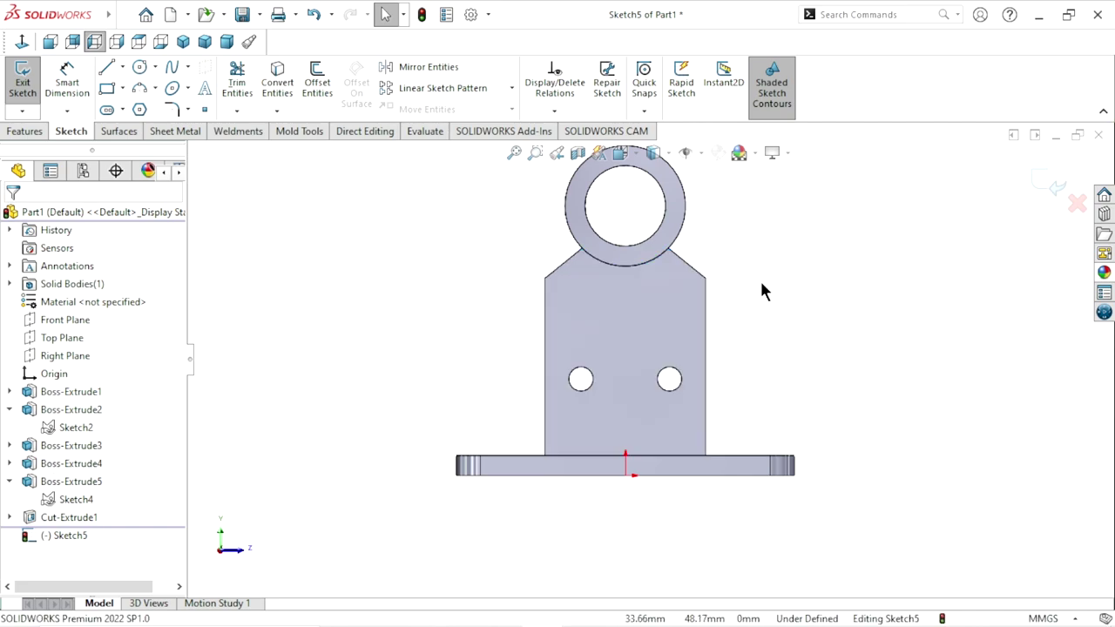
{"action": "left_click", "coordinate": [687, 266]}
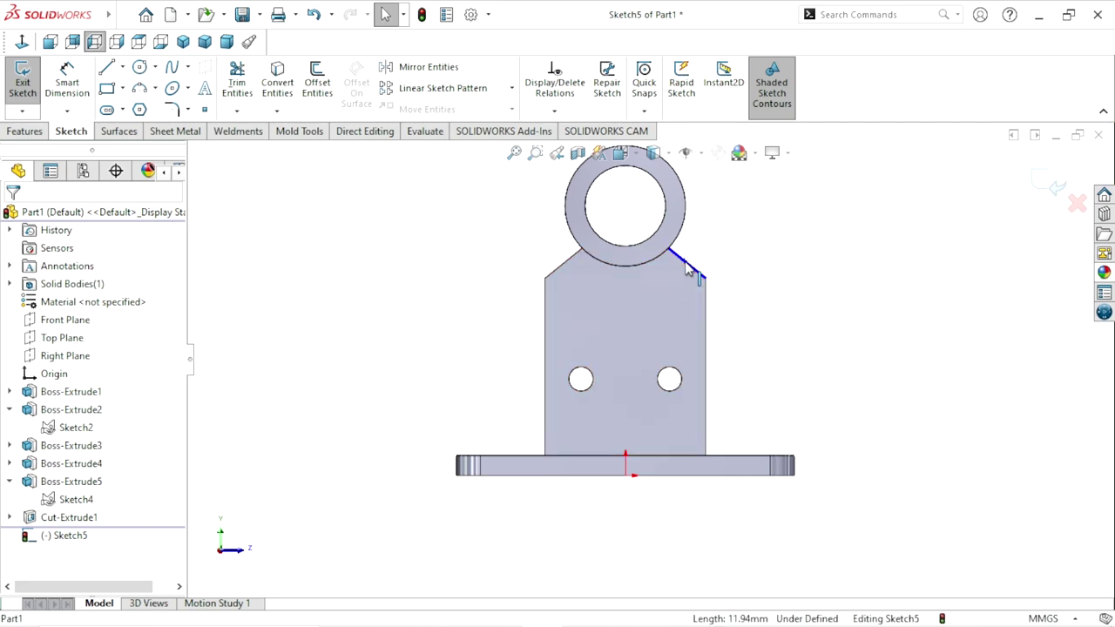
{"action": "left_click", "coordinate": [771, 298]}
{"action": "left_click", "coordinate": [707, 319]}
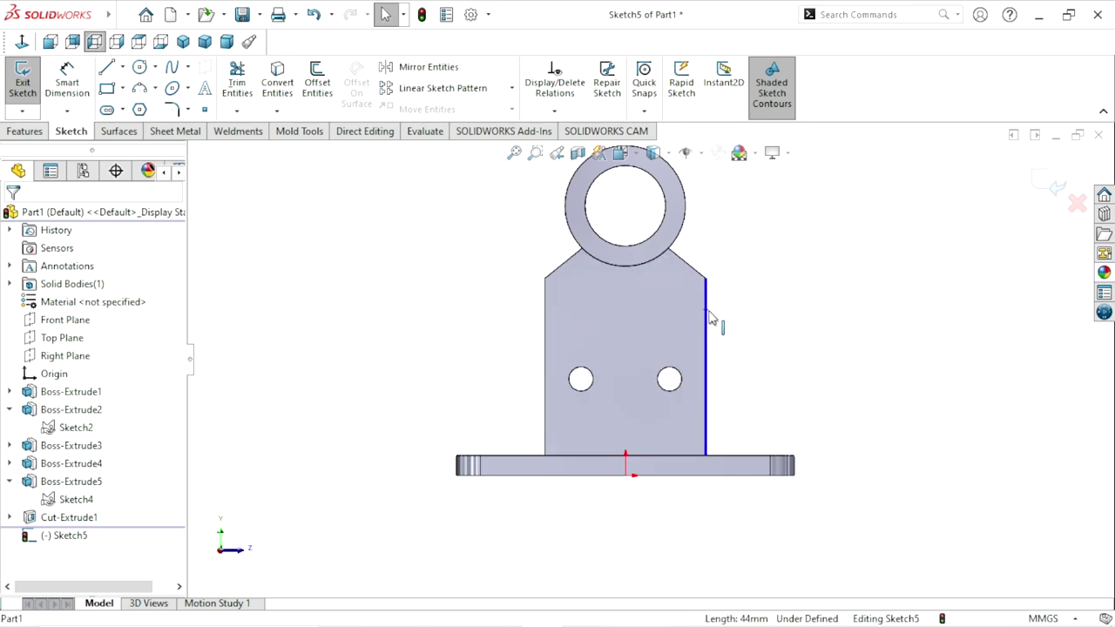
{"action": "left_click", "coordinate": [697, 272], "text": "ctrl"}
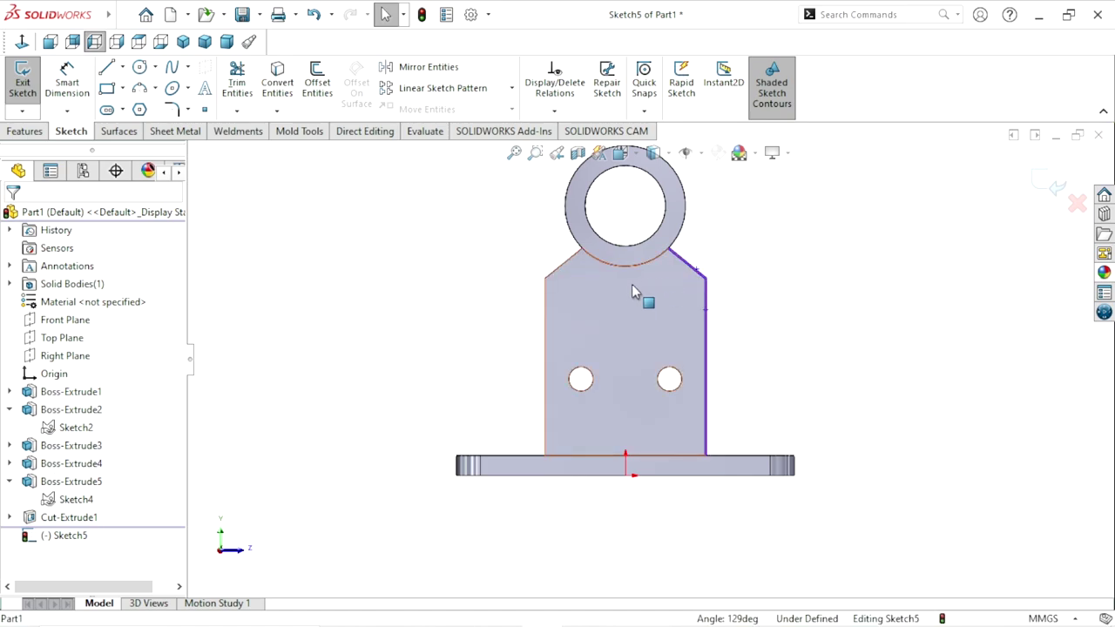
{"action": "left_click", "coordinate": [629, 265], "text": "ctrl"}
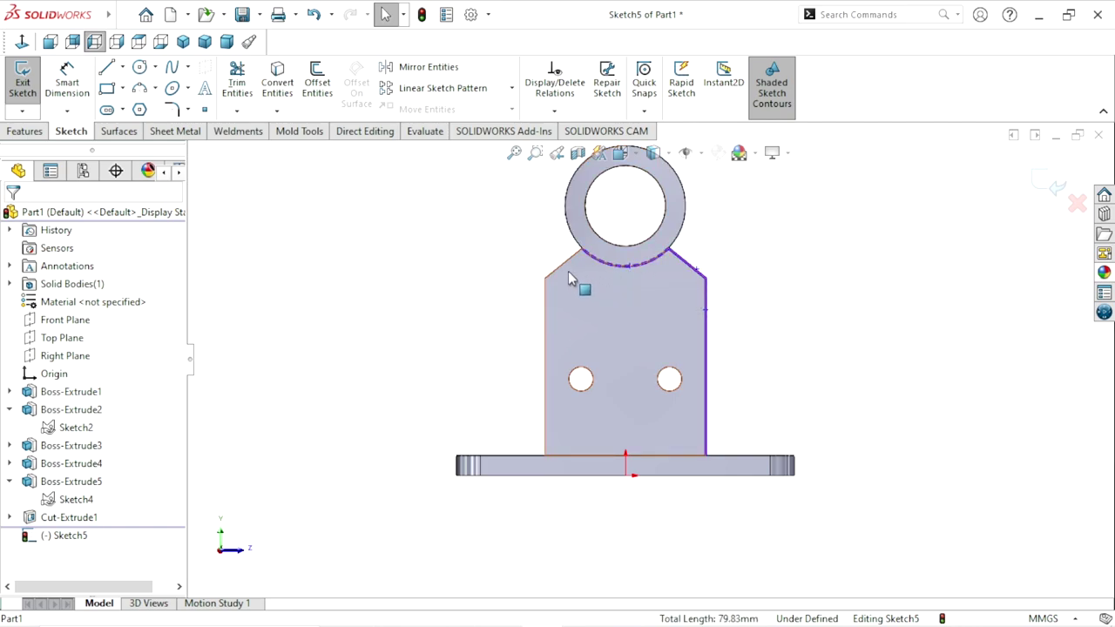
{"action": "left_click", "coordinate": [567, 259], "text": "ctrl"}
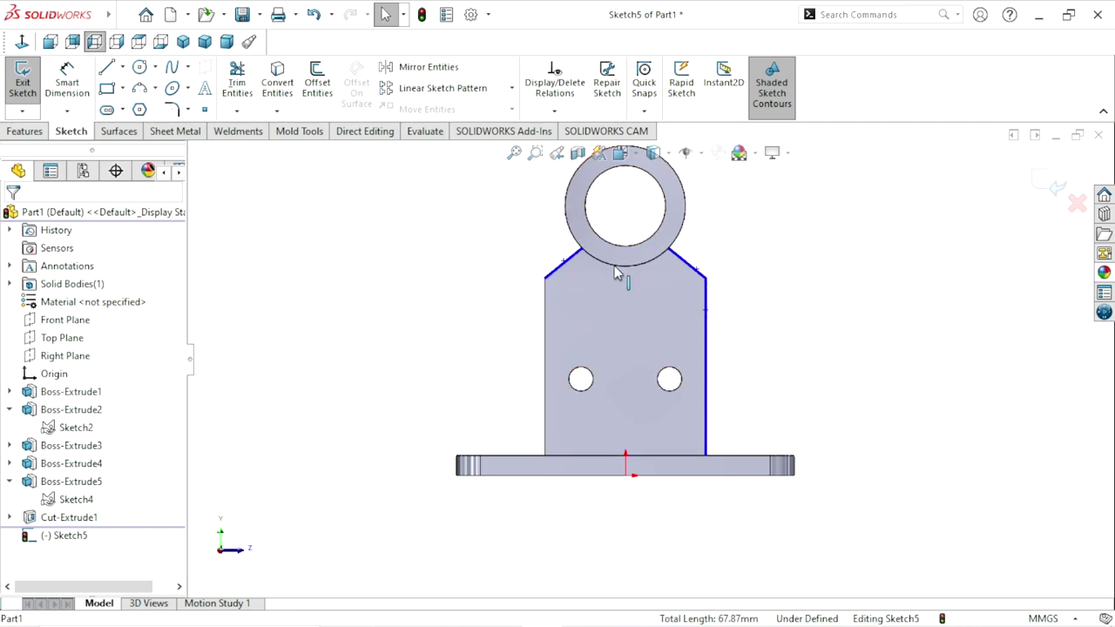
{"action": "left_click", "coordinate": [544, 401], "text": "ctrl"}
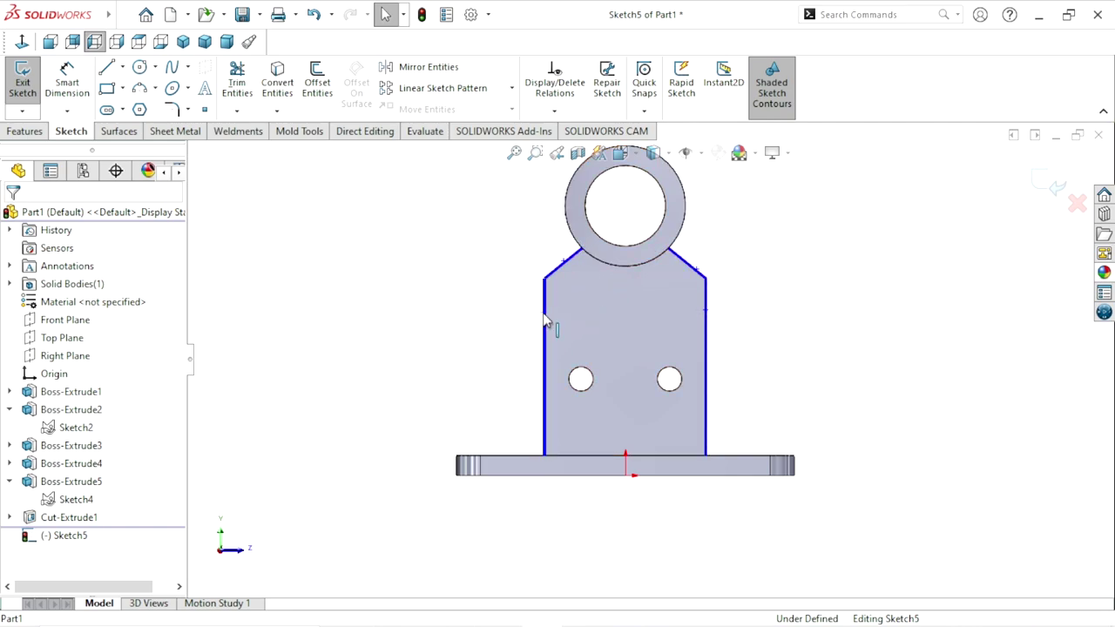
{"action": "left_click", "coordinate": [566, 456], "text": "ctrl"}
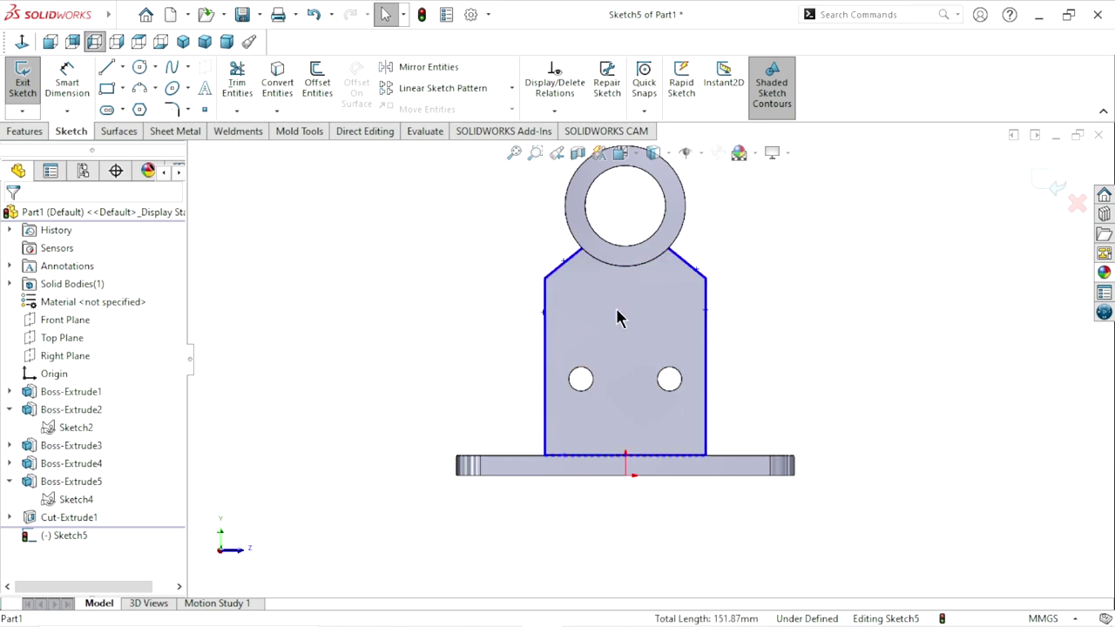
Step: Convert the selected edges into Sketch5 lines, then view the sketch normal and zoomed to fit
{"action": "left_click", "coordinate": [263, 90]}
{"action": "scroll", "coordinate": [807, 343], "scroll_direction": "up", "scroll_amount": 2}
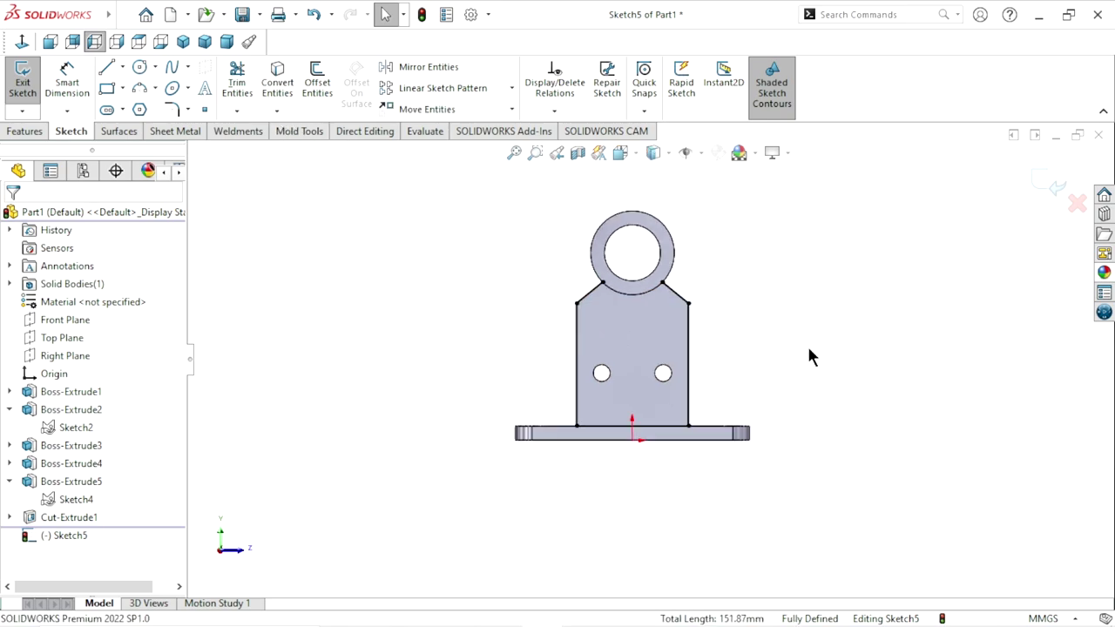
{"action": "mouse_move", "coordinate": [807, 343]}
{"action": "middle_mouse_down"}
{"action": "mouse_move", "coordinate": [773, 366]}
{"action": "mouse_move", "coordinate": [792, 348]}
{"action": "middle_mouse_up"}
{"action": "scroll", "coordinate": [777, 353], "scroll_direction": "up", "scroll_amount": 2}
{"action": "scroll", "coordinate": [779, 340], "scroll_direction": "down", "scroll_amount": 3}
{"action": "scroll", "coordinate": [801, 337], "scroll_direction": "down", "scroll_amount": 2}
{"action": "scroll", "coordinate": [792, 349], "scroll_direction": "up", "scroll_amount": 2}
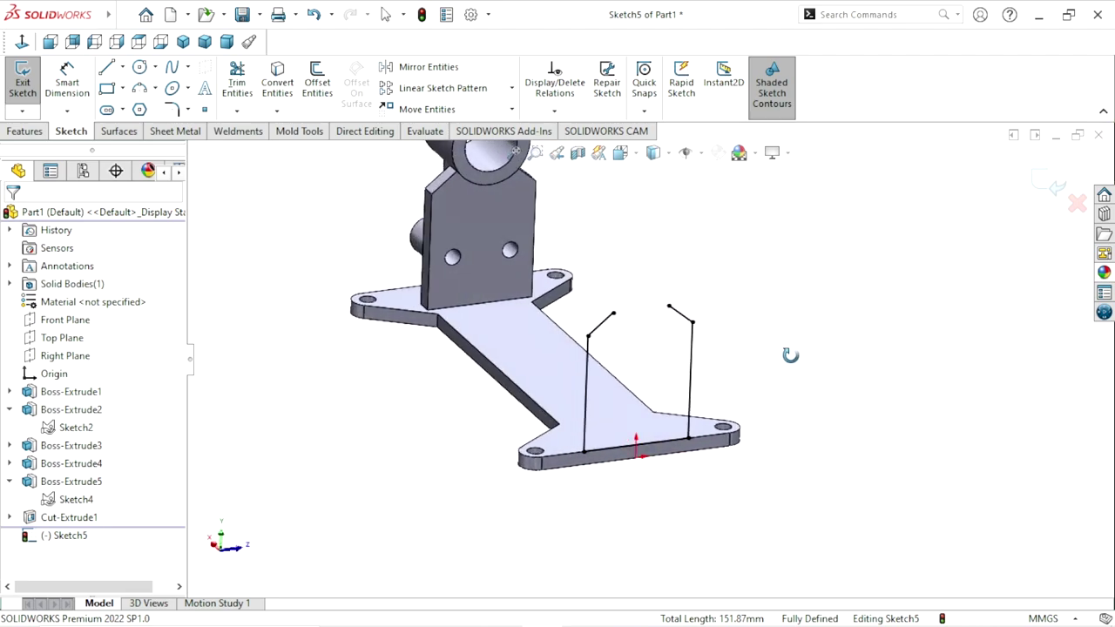
{"action": "scroll", "coordinate": [697, 398], "scroll_direction": "up", "scroll_amount": 2}
{"action": "scroll", "coordinate": [636, 352], "scroll_direction": "down", "scroll_amount": 3}
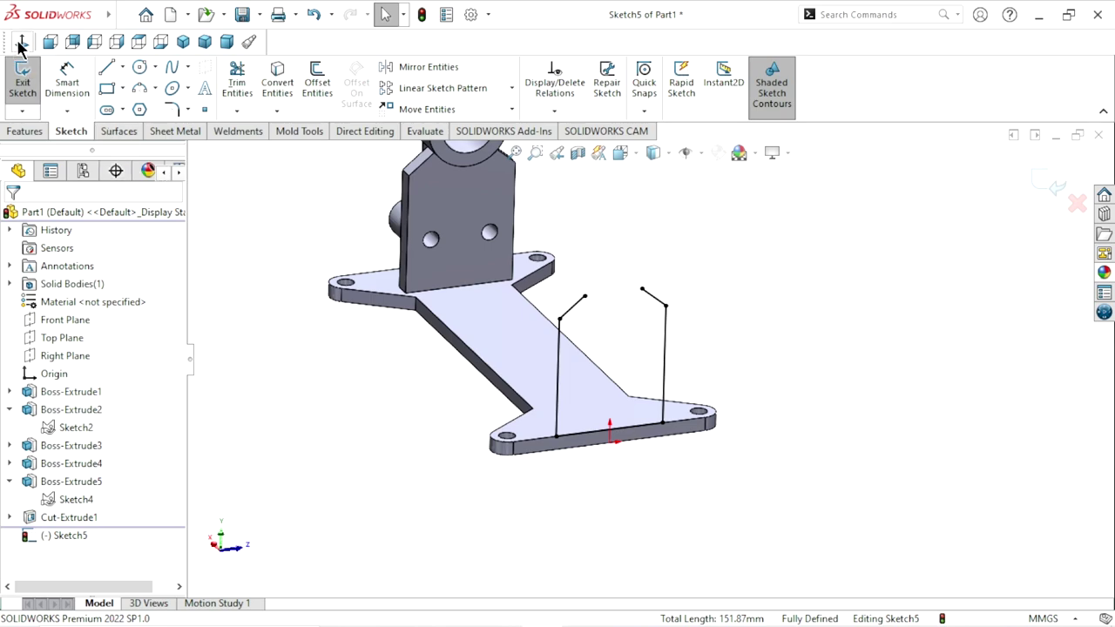
{"action": "left_click", "coordinate": [94, 41]}
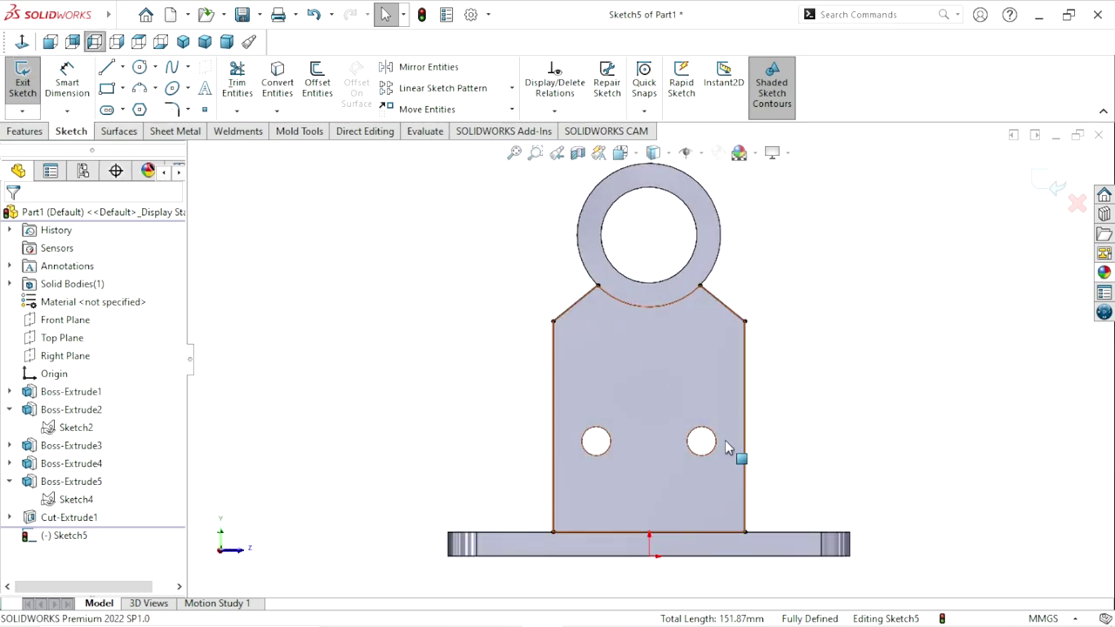
{"action": "scroll", "coordinate": [787, 480], "scroll_direction": "down", "scroll_amount": 1}
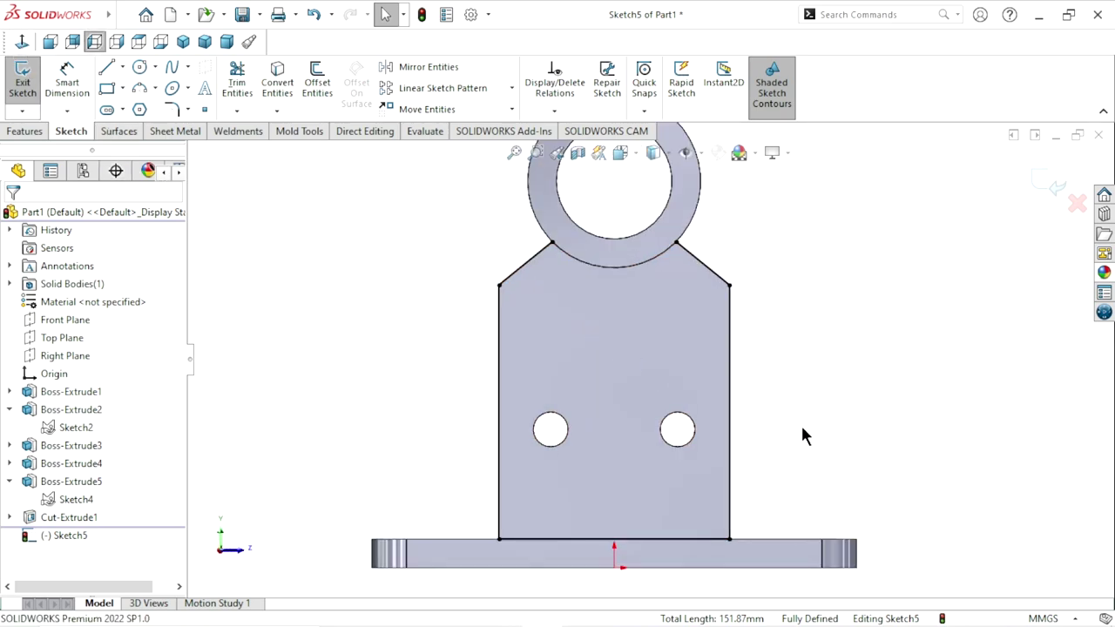
{"action": "scroll", "coordinate": [758, 436], "scroll_direction": "up", "scroll_amount": 1}
{"action": "scroll", "coordinate": [671, 357], "scroll_direction": "down", "scroll_amount": 1}
{"action": "scroll", "coordinate": [647, 310], "scroll_direction": "up", "scroll_amount": 1}
{"action": "scroll", "coordinate": [642, 307], "scroll_direction": "down", "scroll_amount": 3}
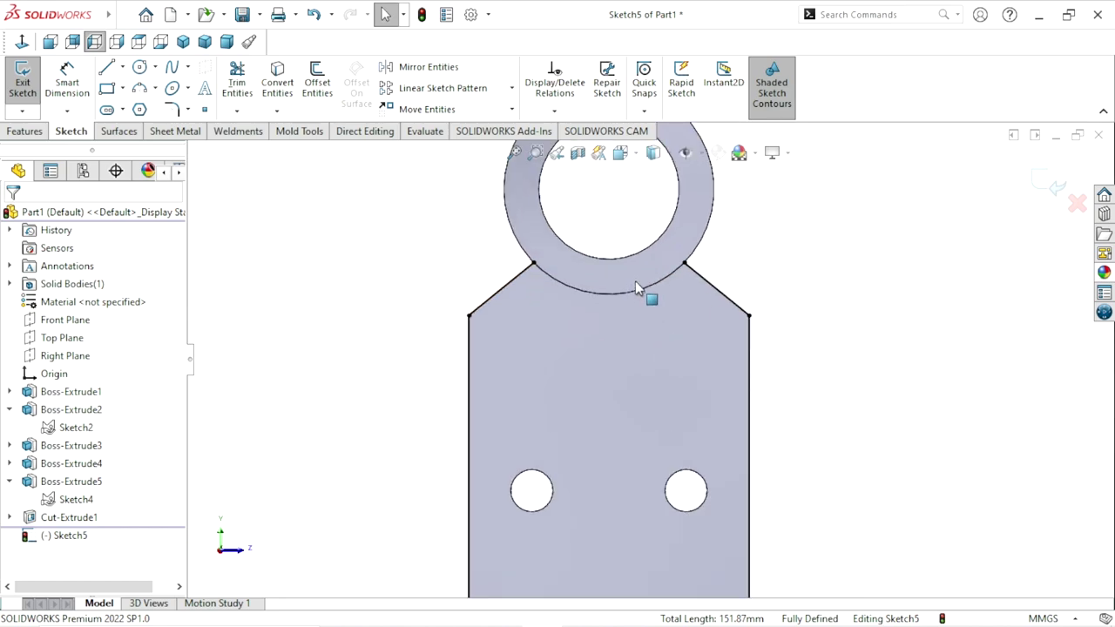
{"action": "scroll", "coordinate": [635, 280], "scroll_direction": "up", "scroll_amount": 2}
{"action": "scroll", "coordinate": [629, 368], "scroll_direction": "up", "scroll_amount": 1}
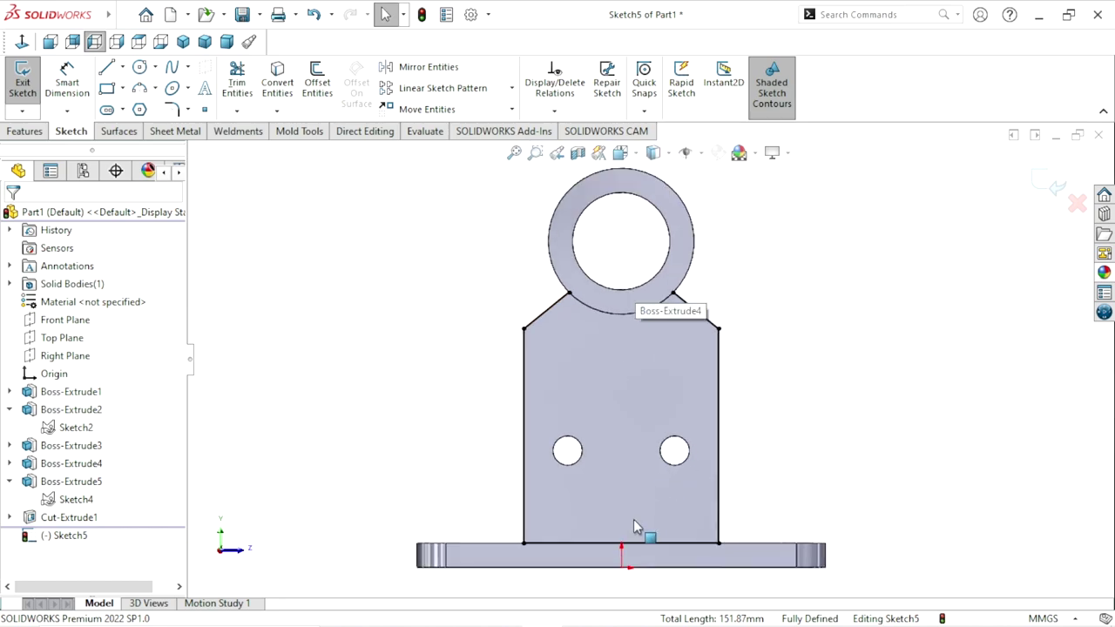
Step: Draw a vertical centerline from the origin on the base to the ring's centre
{"action": "left_click", "coordinate": [123, 66]}
{"action": "left_click", "coordinate": [138, 105]}
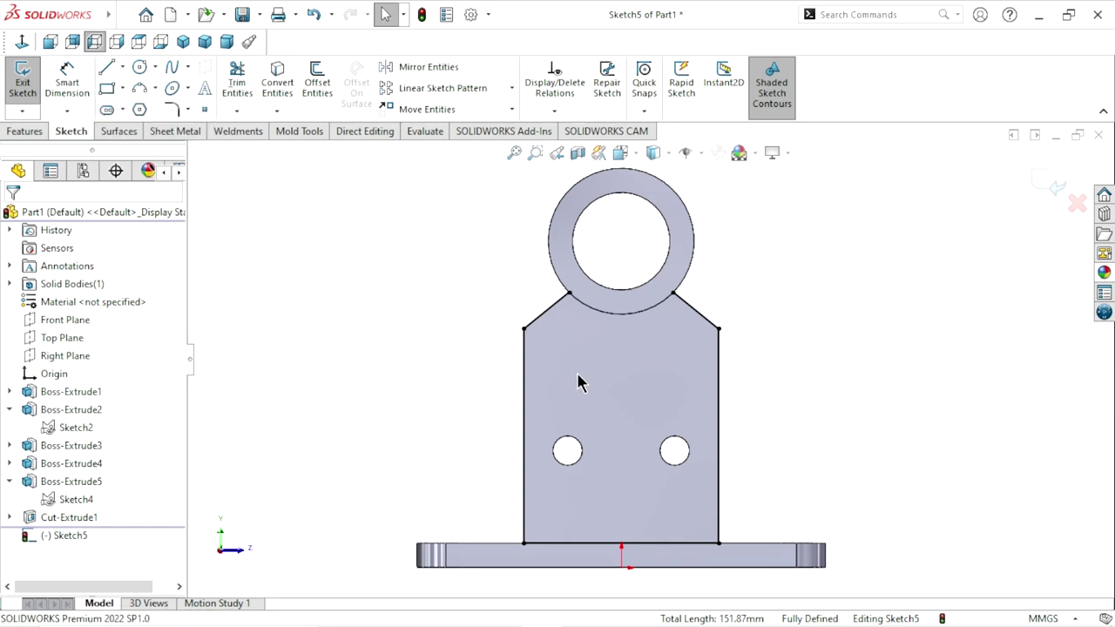
{"action": "left_click", "coordinate": [621, 568]}
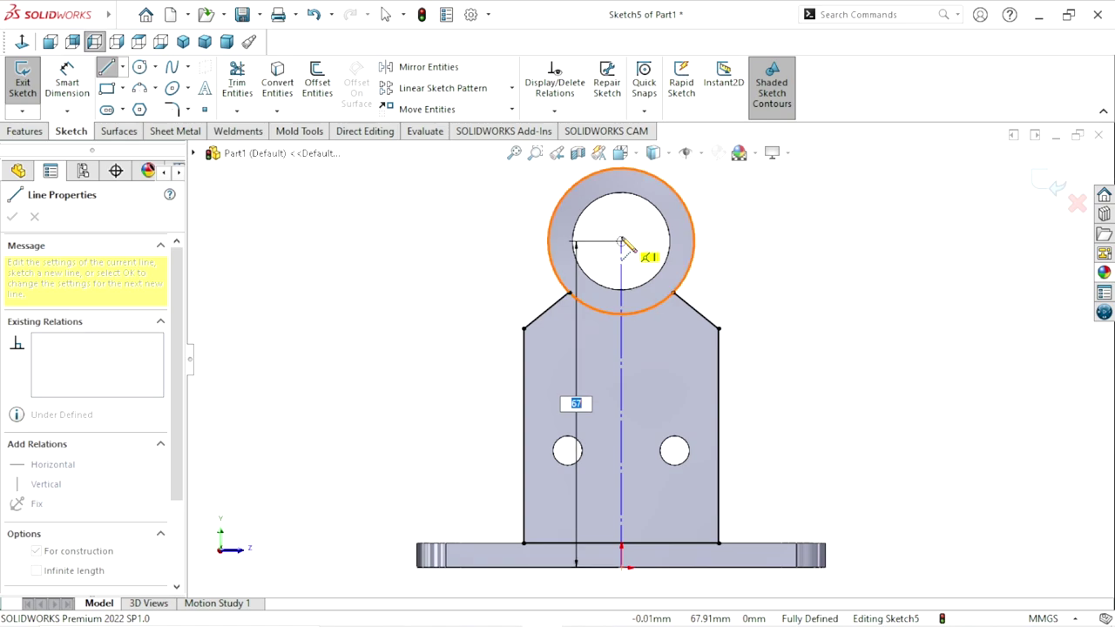
{"action": "left_click", "coordinate": [621, 242]}
{"action": "right_click", "coordinate": [789, 268]}
{"action": "left_click", "coordinate": [811, 286]}
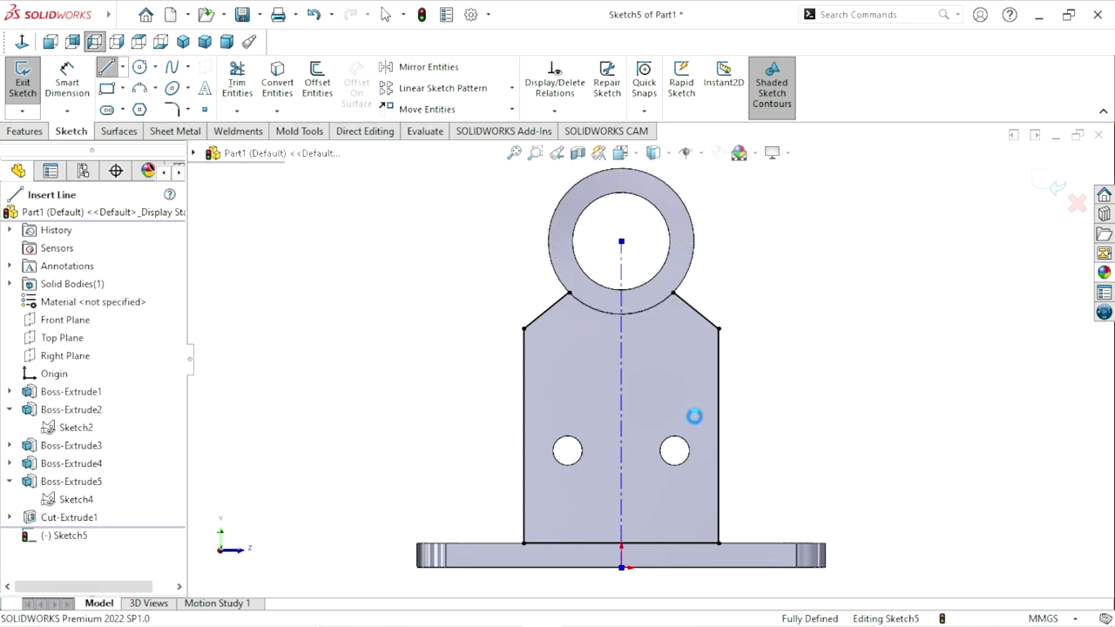
{"action": "scroll", "coordinate": [649, 364], "scroll_direction": "down", "scroll_amount": 2}
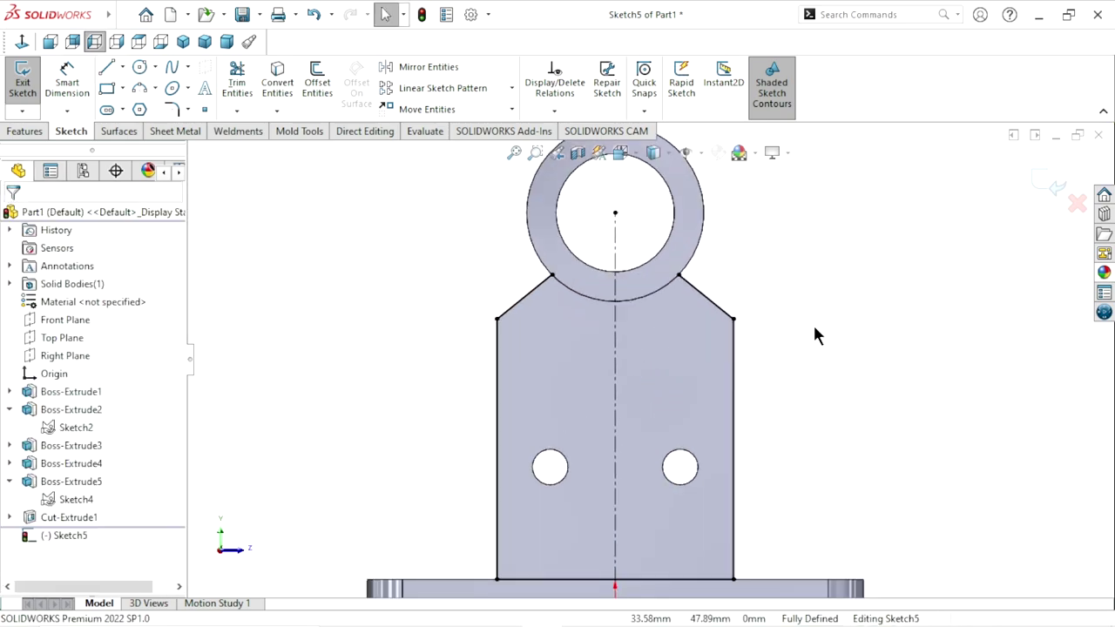
Step: Add a trial driven 21.45 mm dimension between the arc's end points, then delete it
{"action": "left_click", "coordinate": [552, 277]}
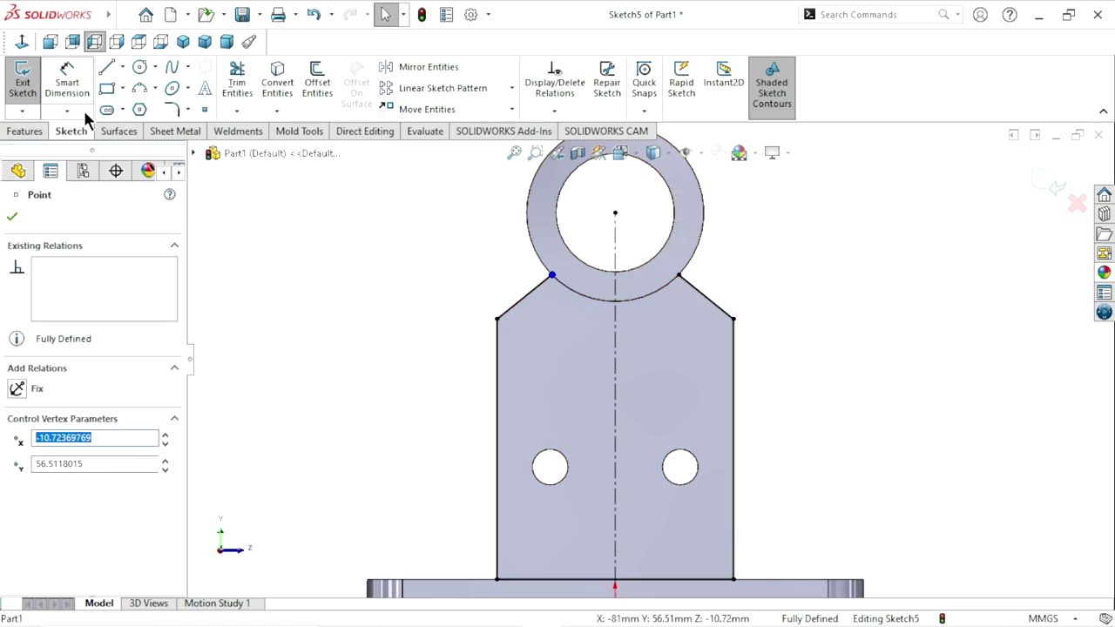
{"action": "left_click", "coordinate": [70, 87]}
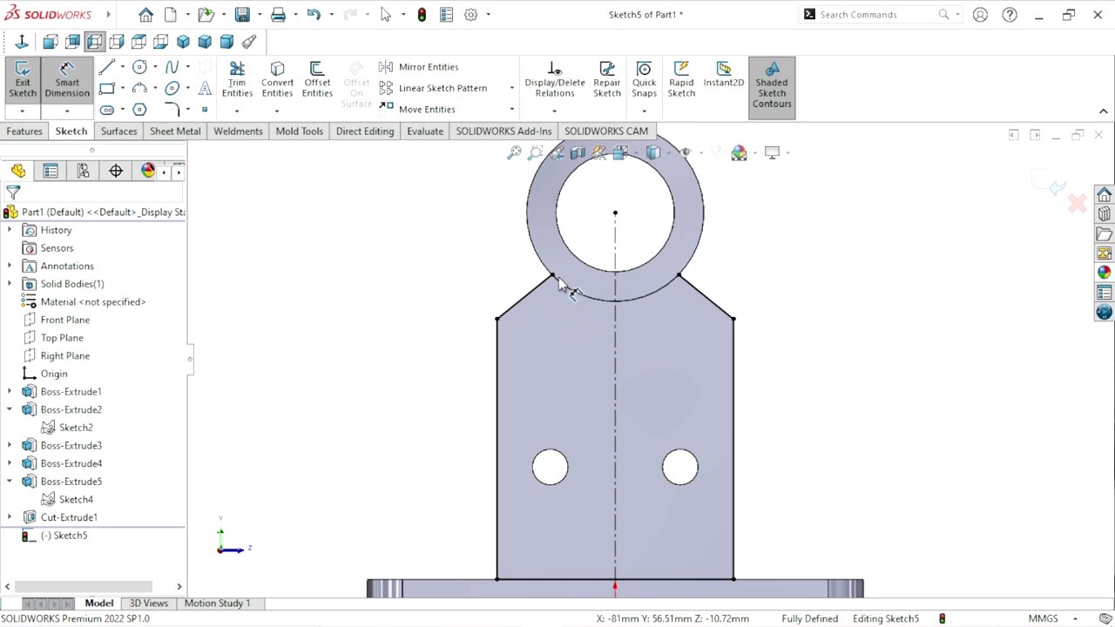
{"action": "key", "text": "Escape"}
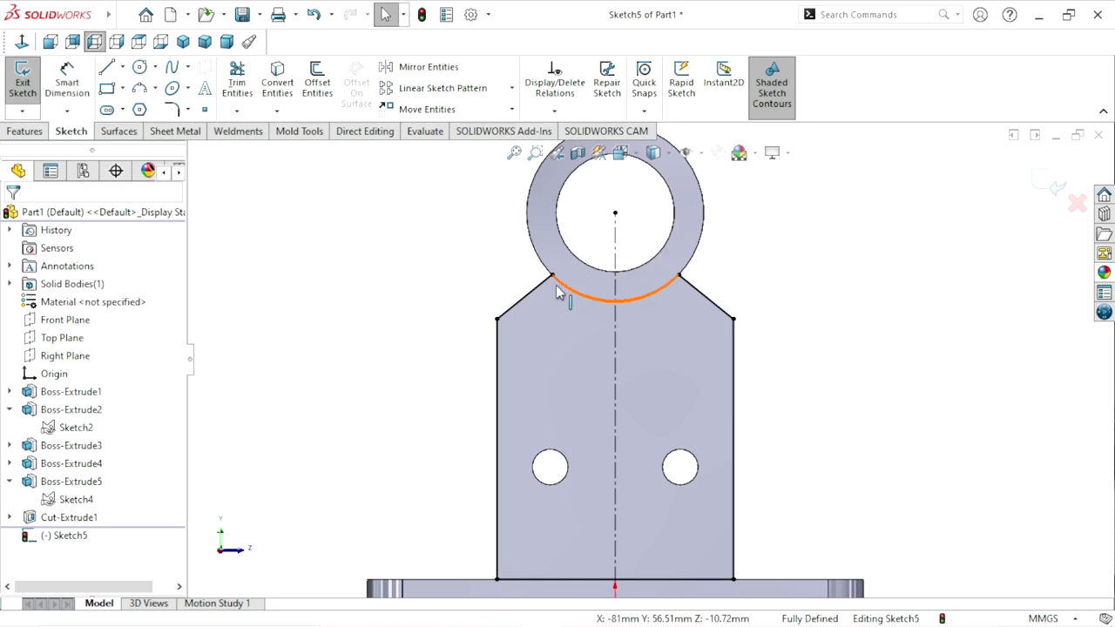
{"action": "left_click", "coordinate": [552, 277]}
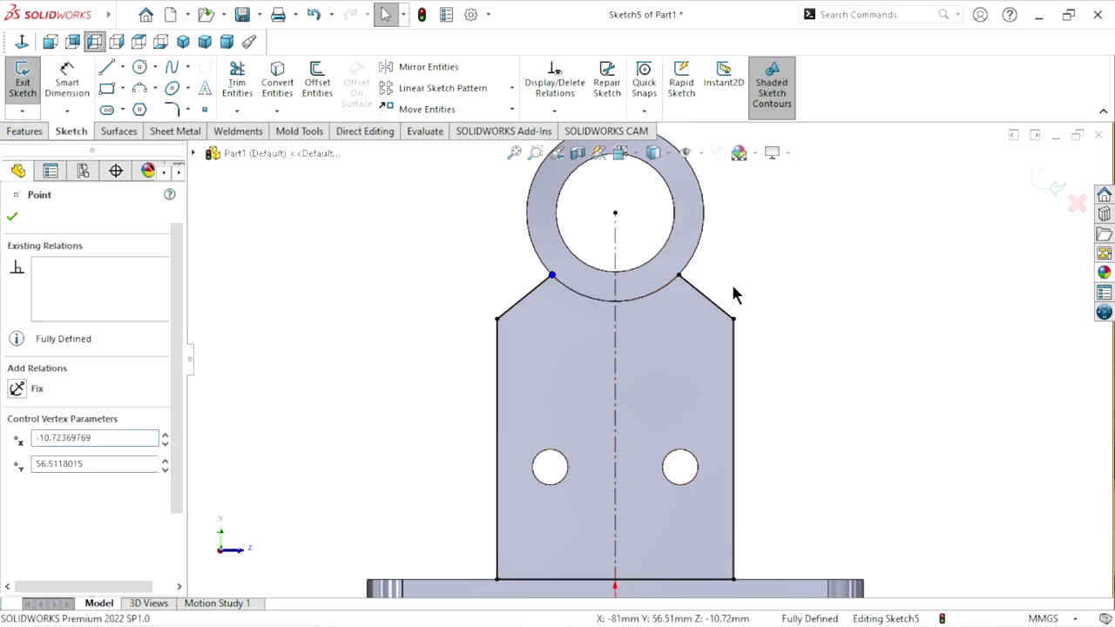
{"action": "left_click", "coordinate": [67, 83]}
{"action": "left_click", "coordinate": [553, 276]}
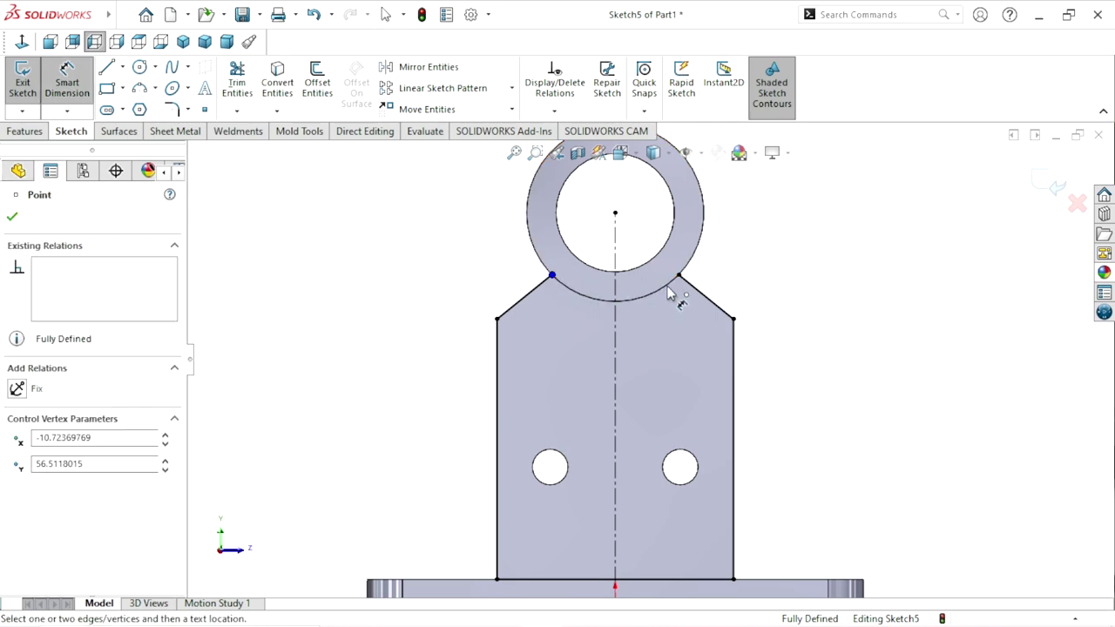
{"action": "left_click", "coordinate": [679, 275]}
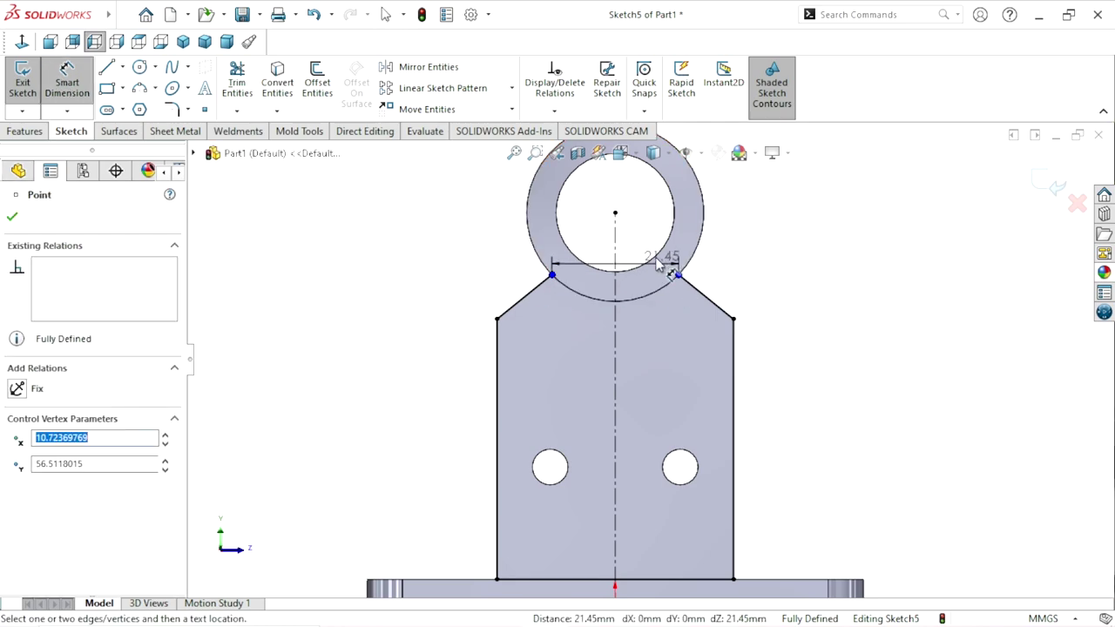
{"action": "left_click", "coordinate": [618, 206]}
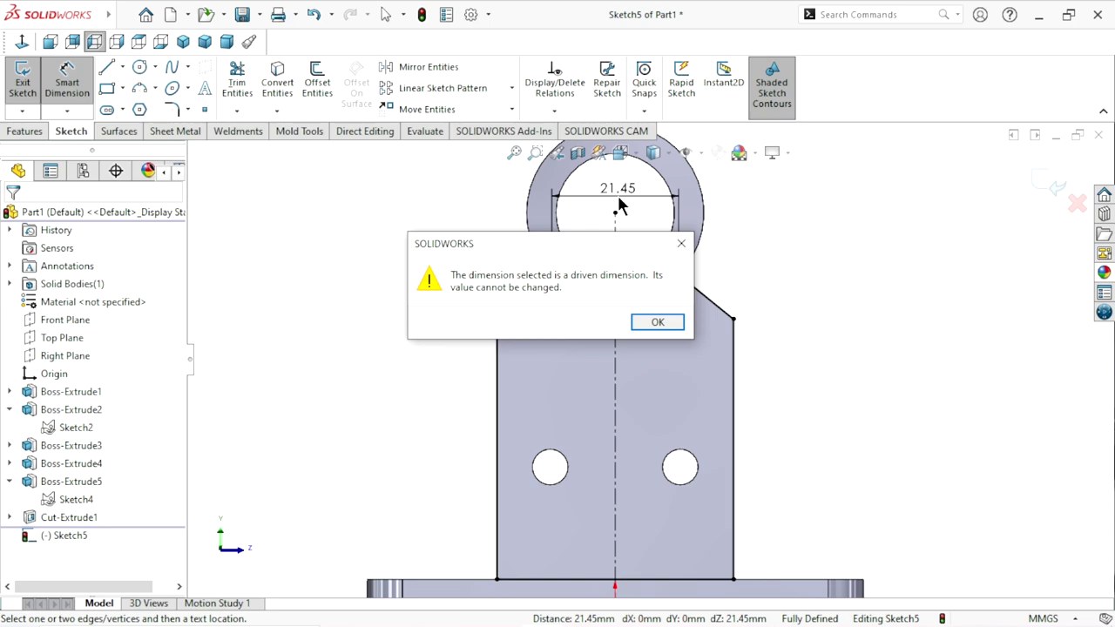
{"action": "left_click", "coordinate": [676, 248]}
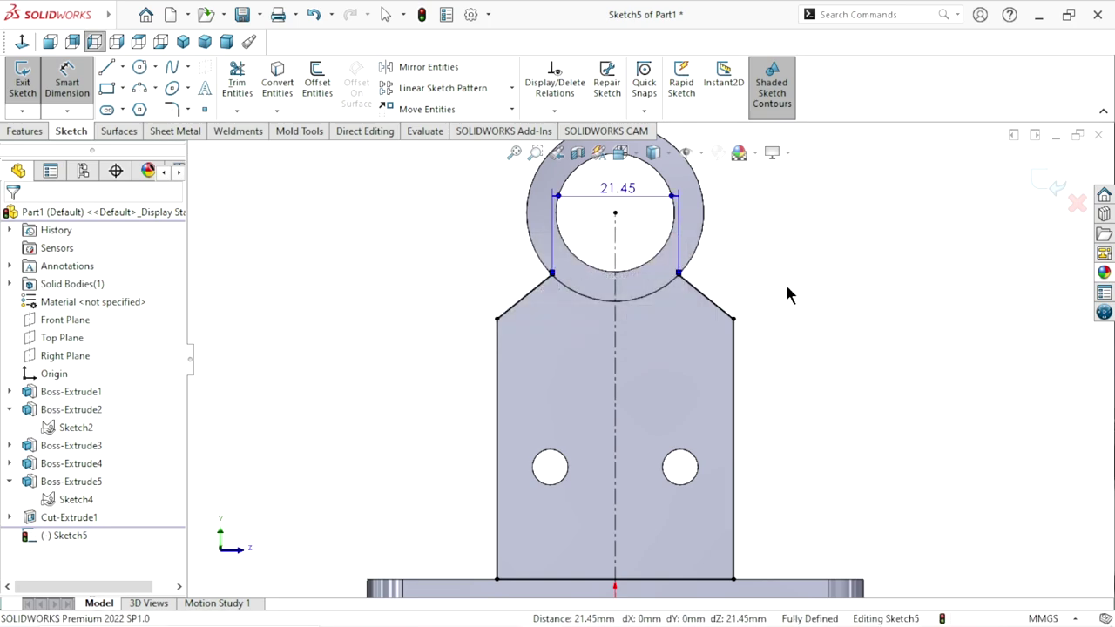
{"action": "left_click", "coordinate": [621, 194]}
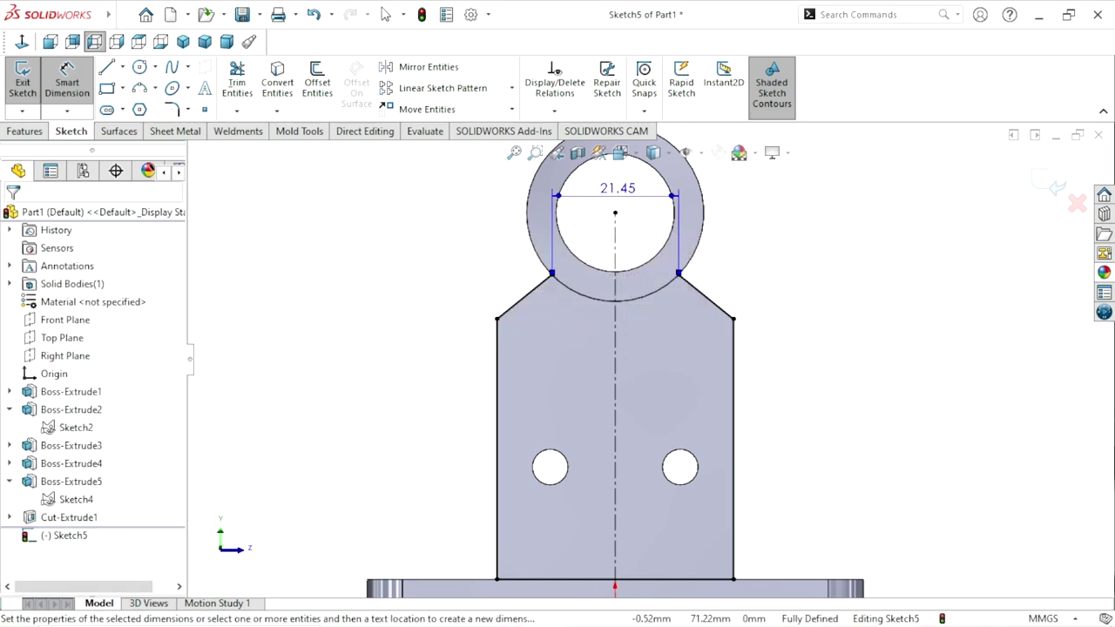
{"action": "key", "text": "Escape"}
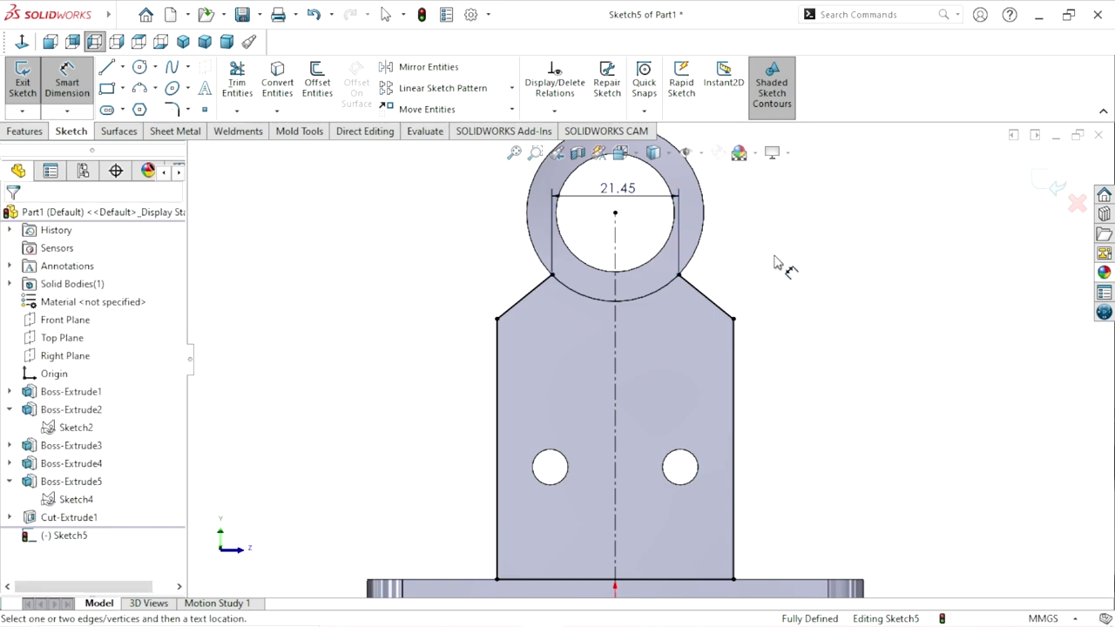
{"action": "left_click", "coordinate": [620, 190]}
{"action": "key", "text": "Delete"}
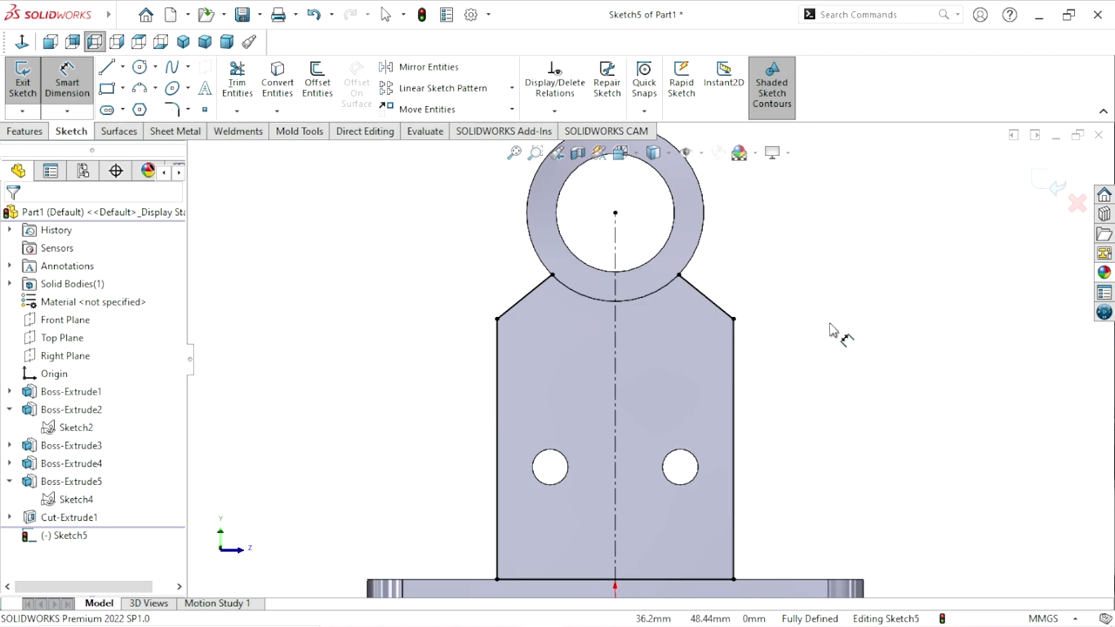
Step: Drag the upper ends of both slanted lines inside the ring's hole
{"action": "scroll", "coordinate": [572, 287], "scroll_direction": "down", "scroll_amount": 1}
{"action": "scroll", "coordinate": [549, 305], "scroll_direction": "down", "scroll_amount": 1}
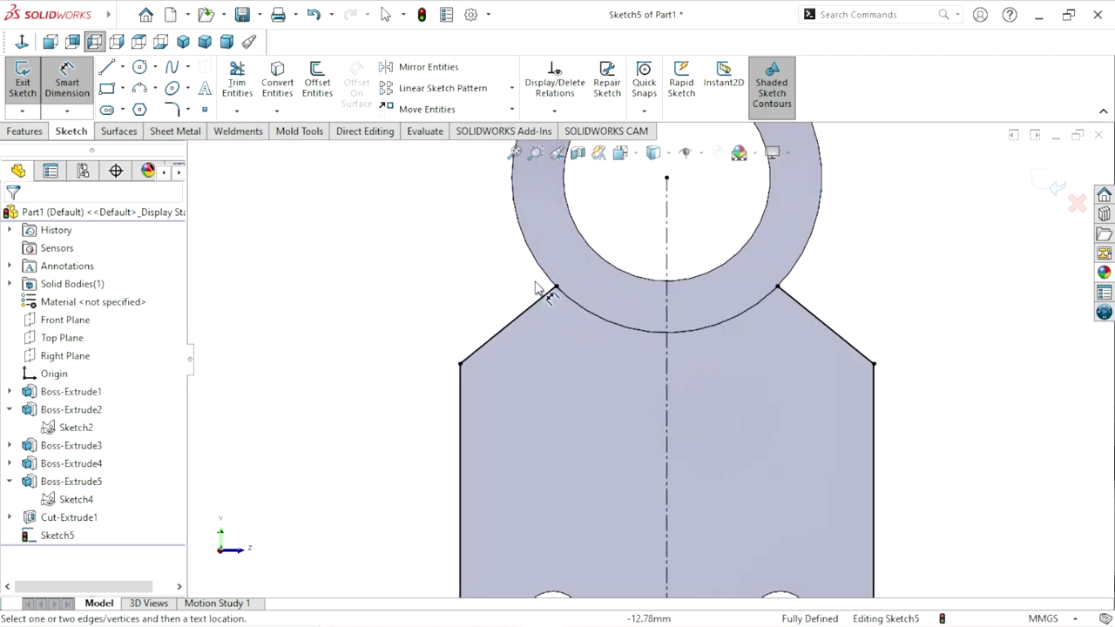
{"action": "key", "text": "Escape"}
{"action": "left_click", "coordinate": [557, 288]}
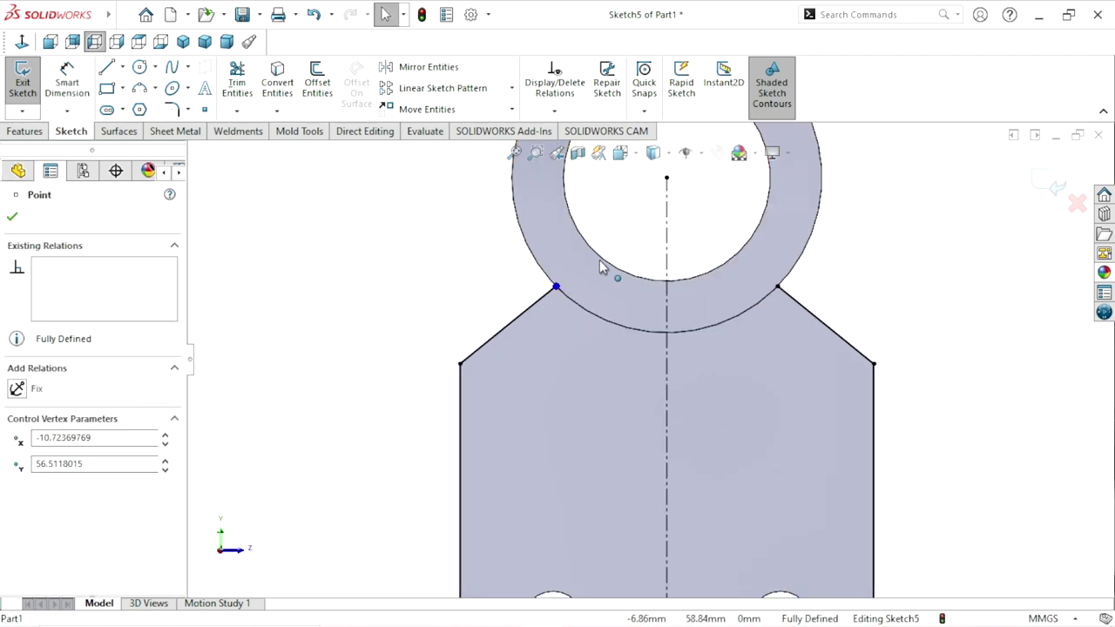
{"action": "left_click_drag", "start_coordinate": [556, 287], "coordinate": [623, 233]}
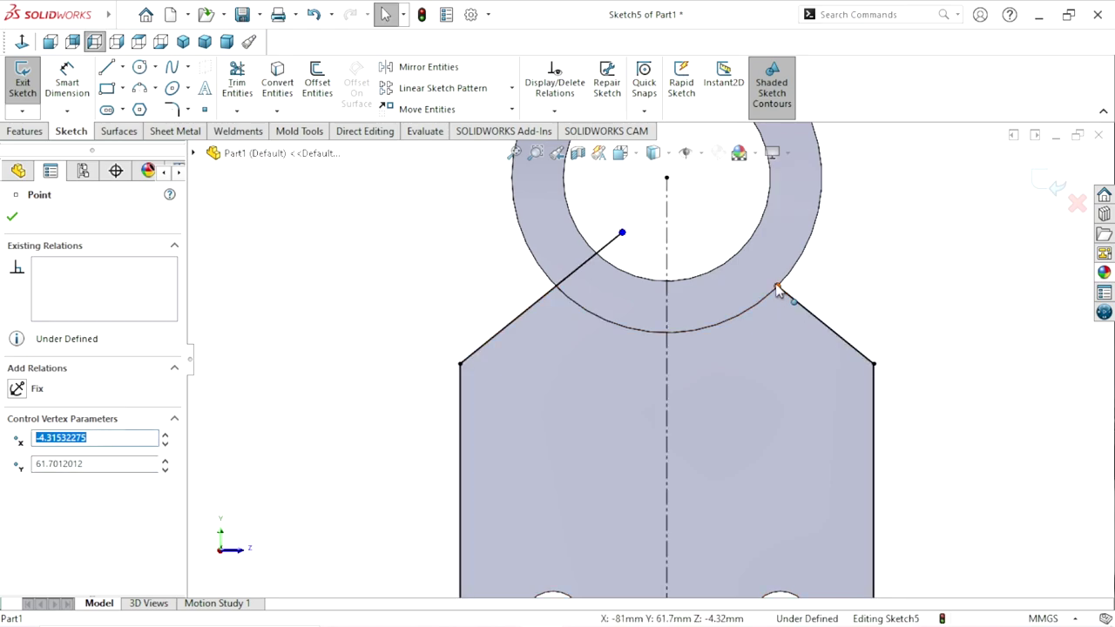
{"action": "left_click_drag", "start_coordinate": [778, 288], "coordinate": [714, 233]}
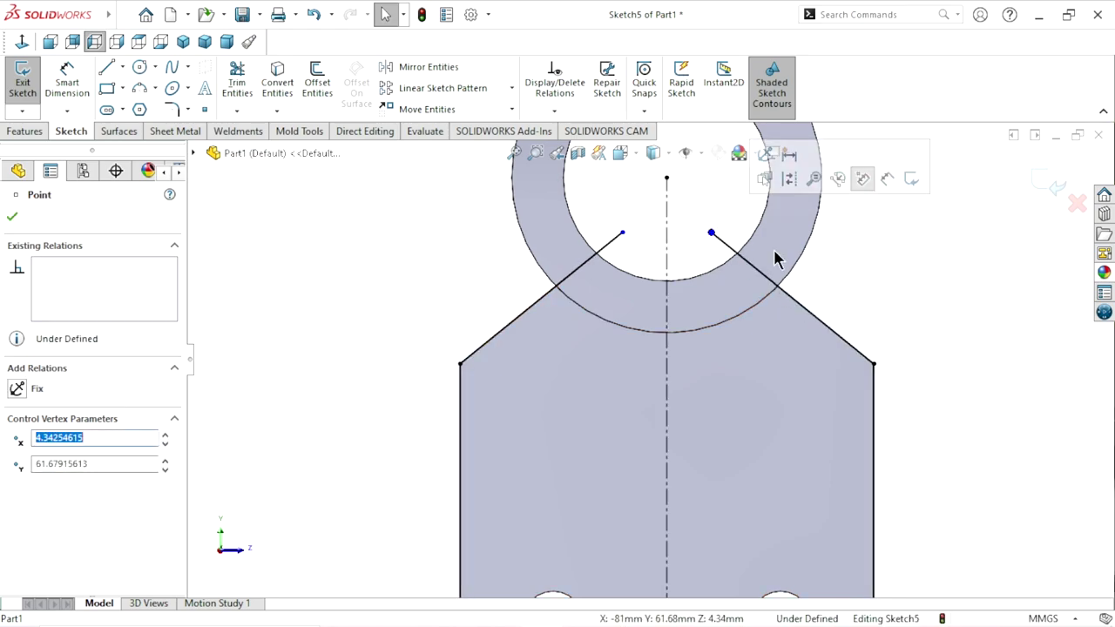
{"action": "left_click", "coordinate": [857, 297]}
Step: Dimension the two slanted lines' upper endpoints 12 mm apart horizontally
{"action": "scroll", "coordinate": [784, 310], "scroll_direction": "up", "scroll_amount": 2}
{"action": "scroll", "coordinate": [714, 296], "scroll_direction": "down", "scroll_amount": 2}
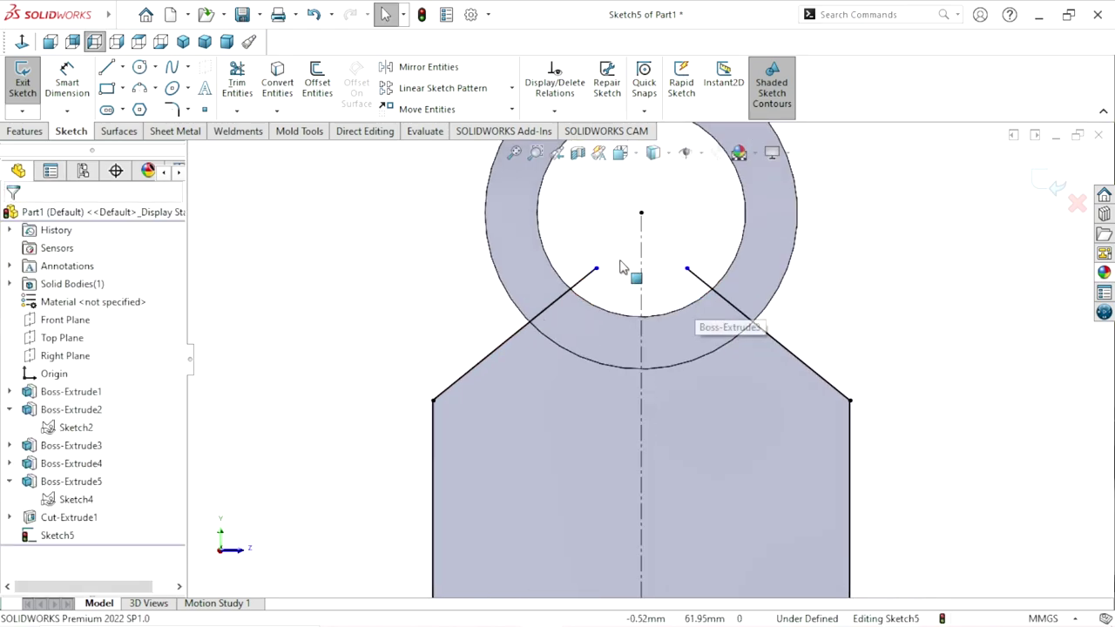
{"action": "left_click", "coordinate": [67, 83]}
{"action": "left_click", "coordinate": [596, 268]}
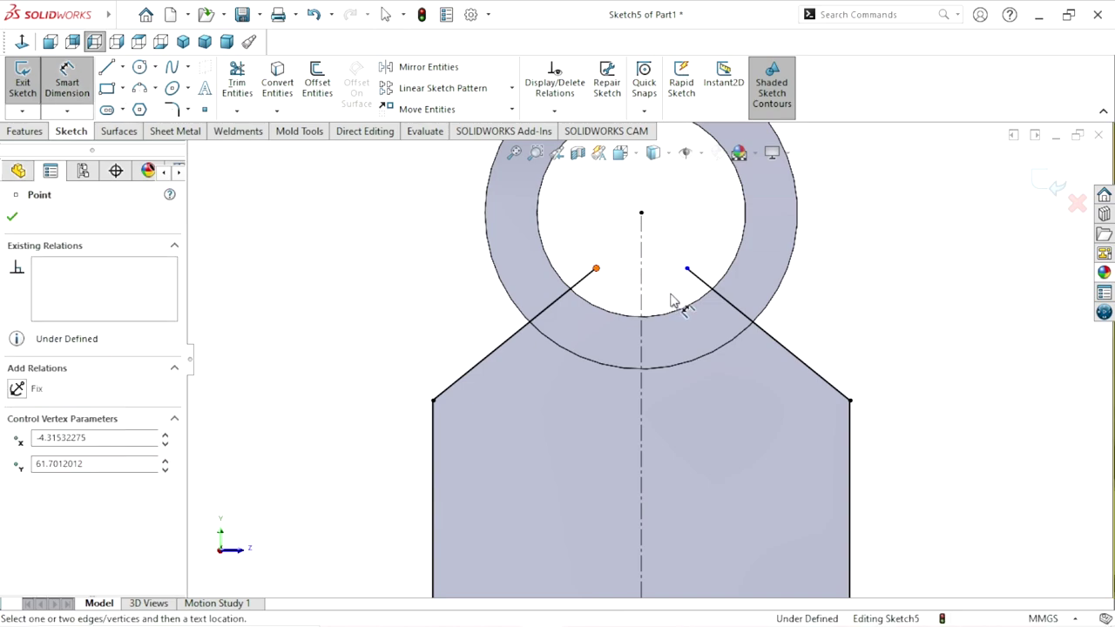
{"action": "left_click", "coordinate": [688, 269]}
{"action": "left_click", "coordinate": [645, 196]}
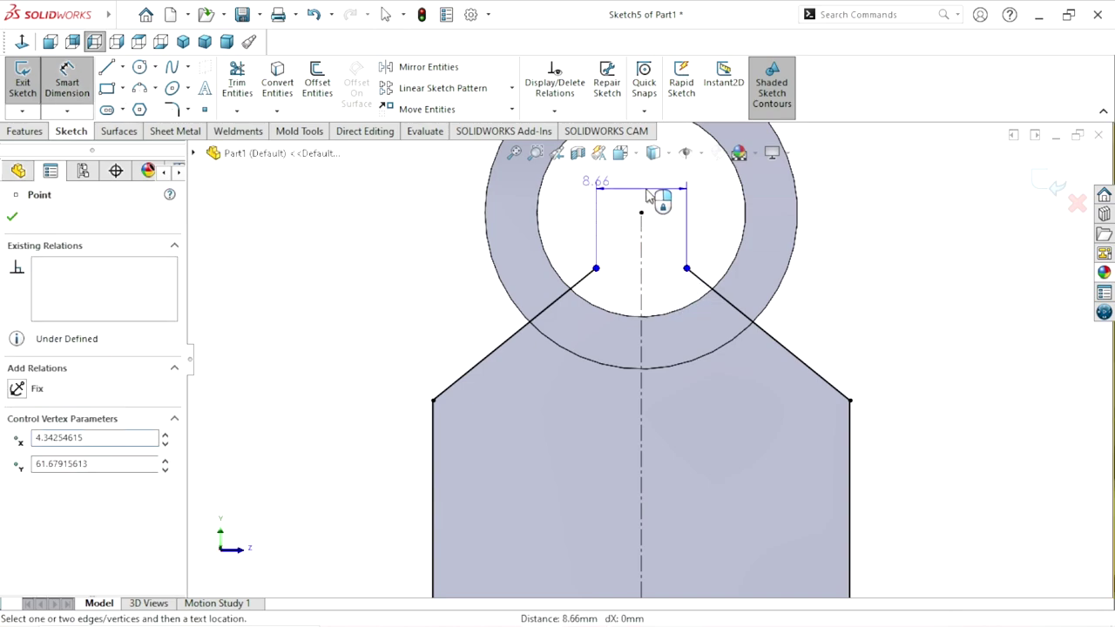
{"action": "type", "text": "12"}
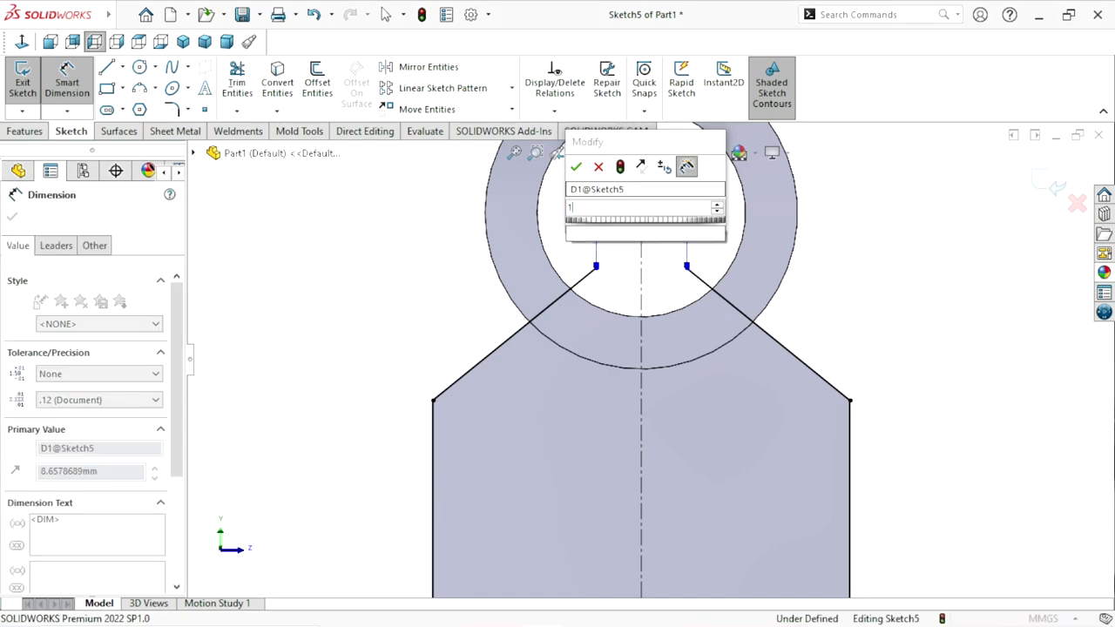
{"action": "left_click", "coordinate": [580, 167]}
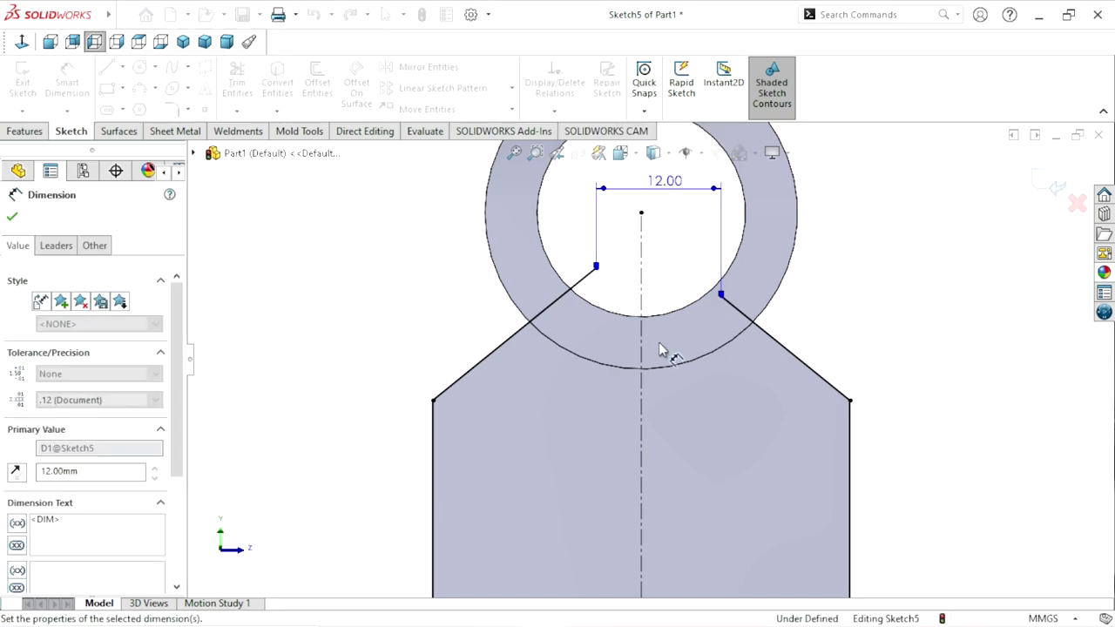
{"action": "scroll", "coordinate": [656, 344], "scroll_direction": "up", "scroll_amount": 2}
{"action": "scroll", "coordinate": [658, 340], "scroll_direction": "down", "scroll_amount": 1}
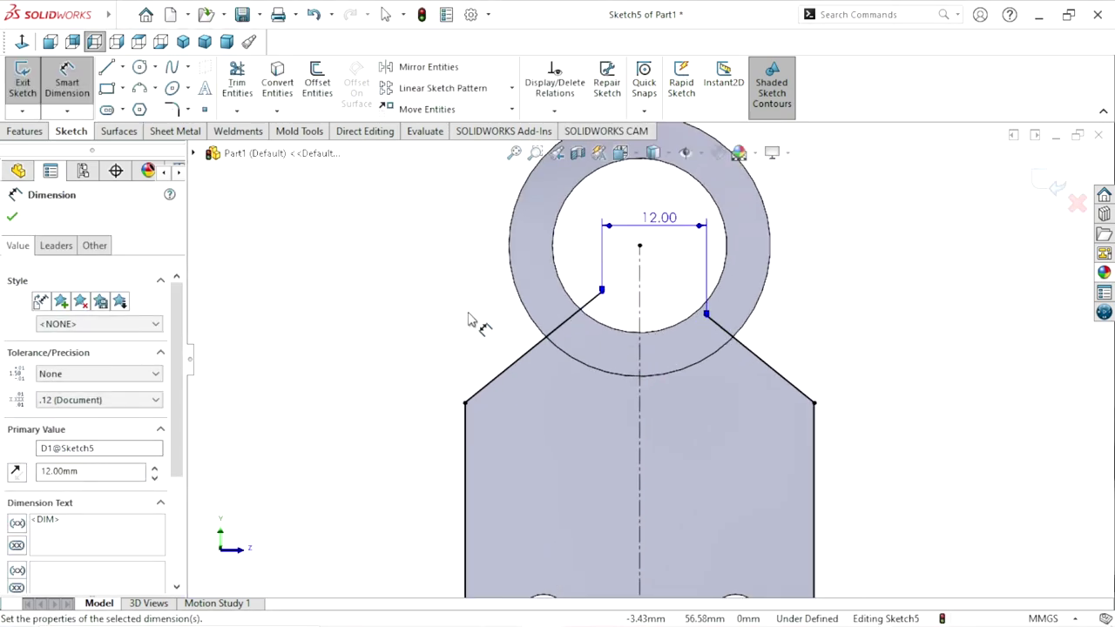
{"action": "left_click", "coordinate": [13, 218]}
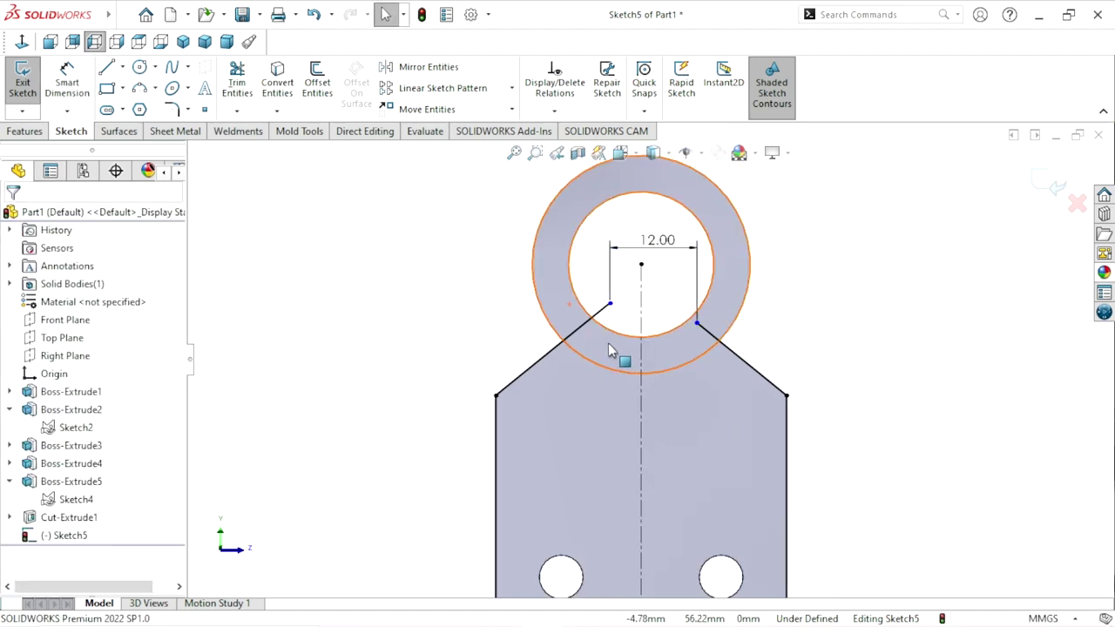
{"action": "scroll", "coordinate": [667, 326], "scroll_direction": "down", "scroll_amount": 1}
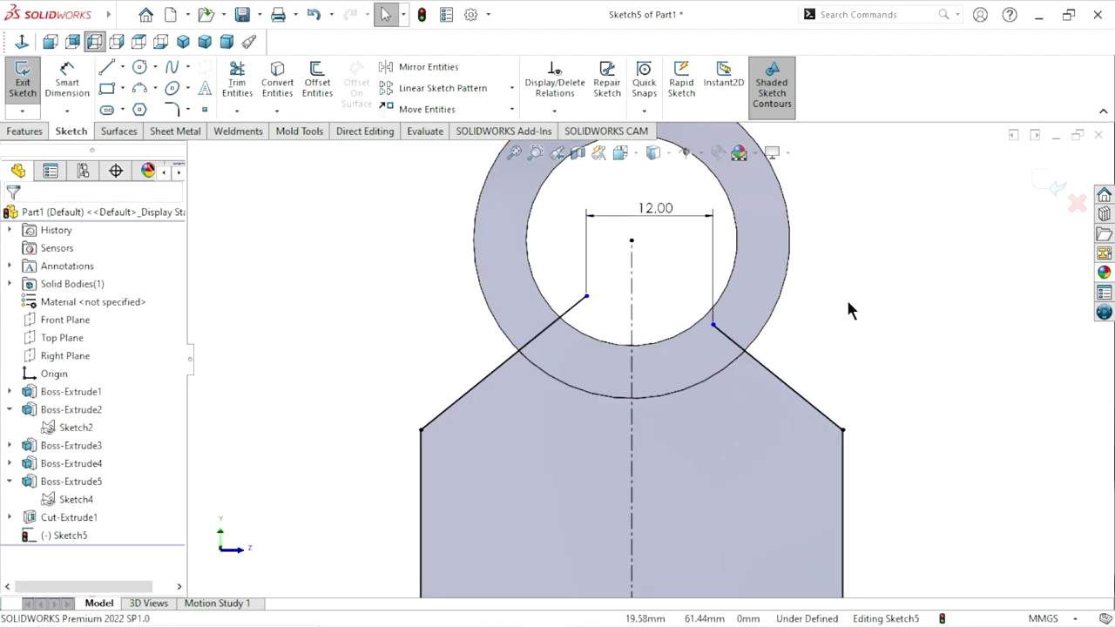
Step: Make the left and right slanted lines equal in length
{"action": "left_click", "coordinate": [789, 391]}
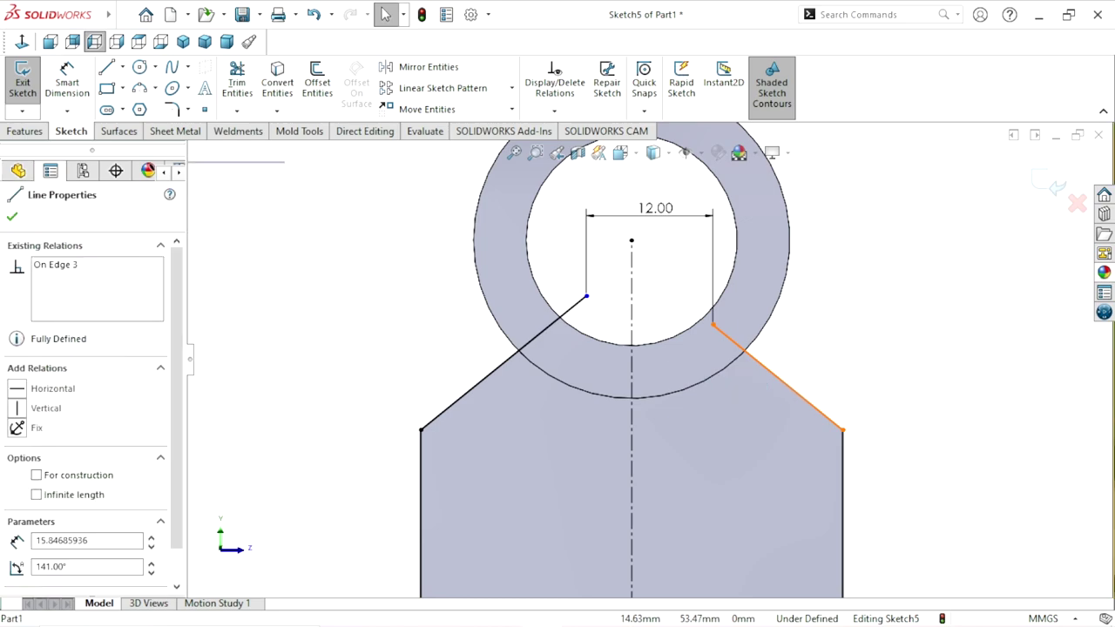
{"action": "left_click", "coordinate": [482, 386], "text": "ctrl"}
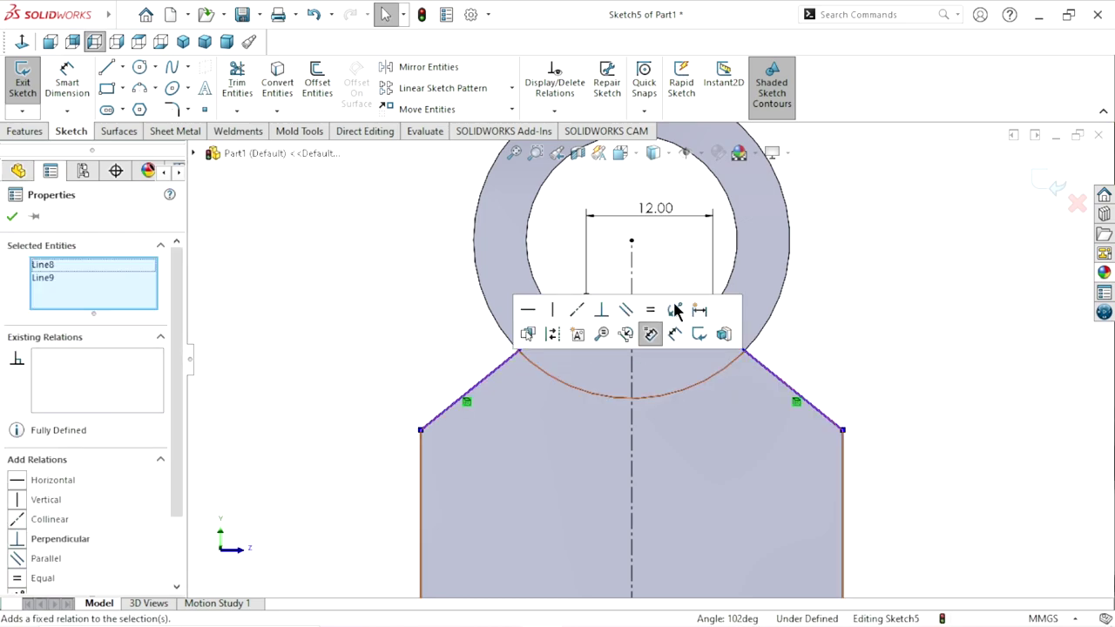
{"action": "left_click", "coordinate": [645, 310]}
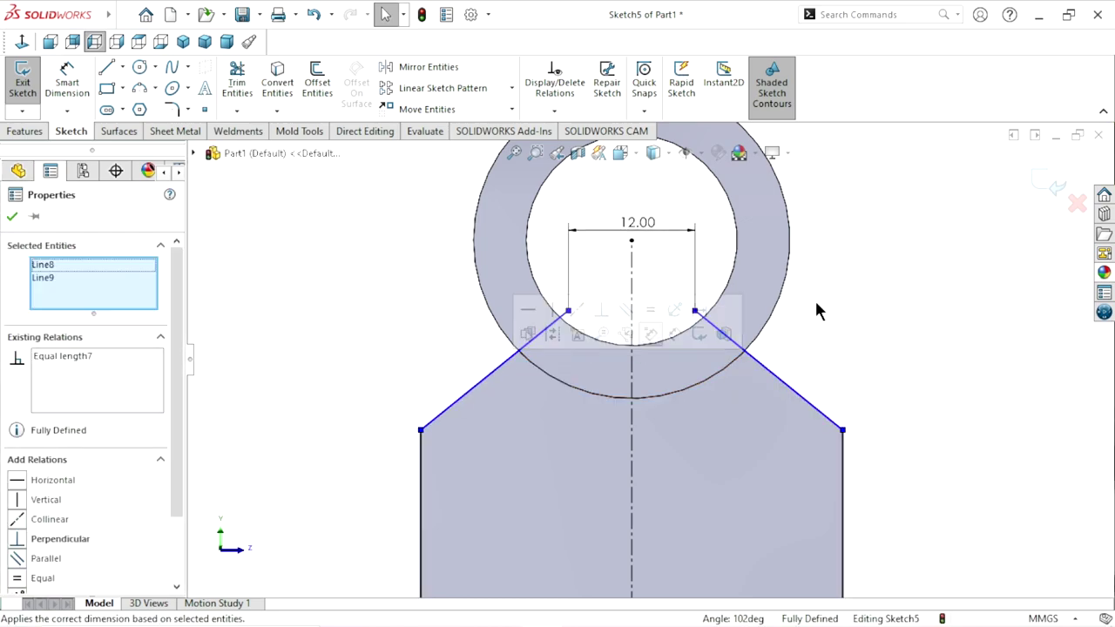
{"action": "left_click", "coordinate": [863, 315]}
{"action": "scroll", "coordinate": [637, 347], "scroll_direction": "up", "scroll_amount": 1}
{"action": "scroll", "coordinate": [637, 347], "scroll_direction": "down", "scroll_amount": 1}
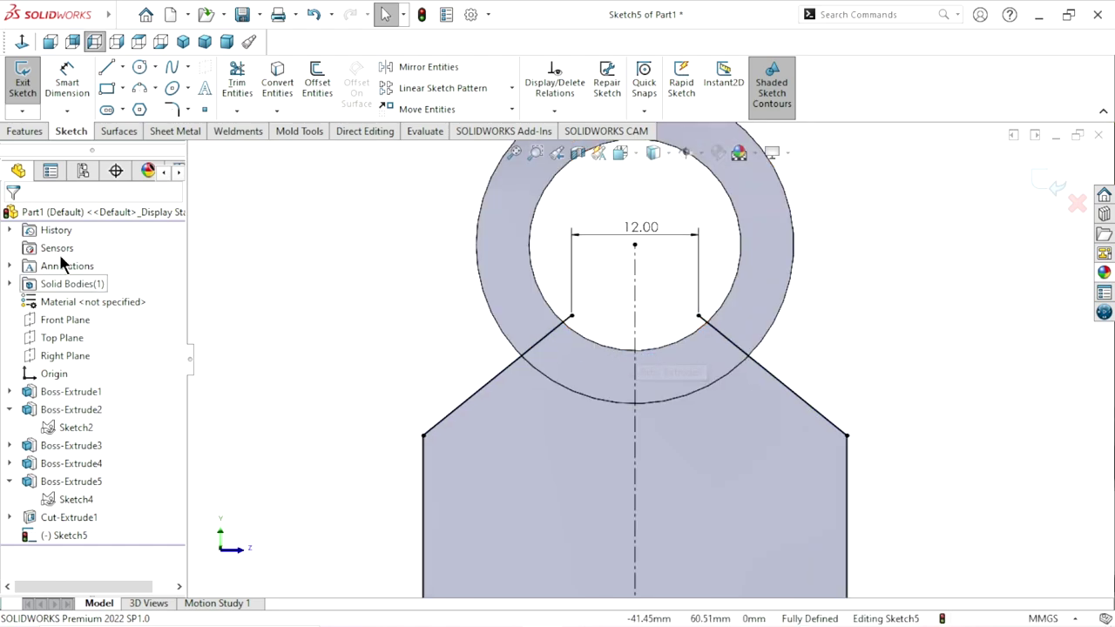
{"action": "left_click", "coordinate": [106, 67]}
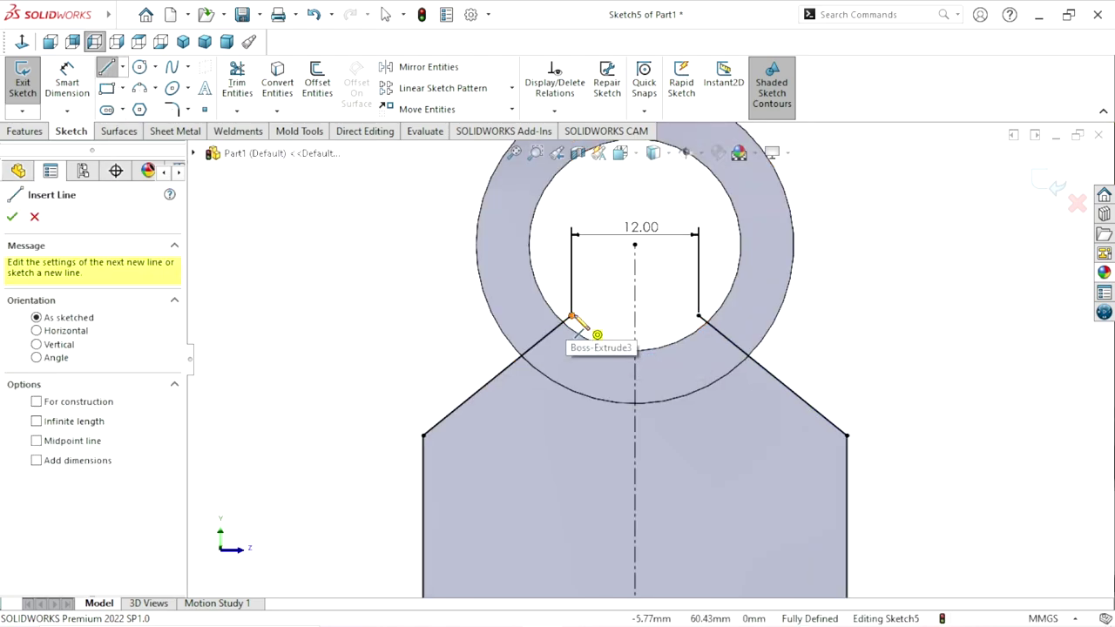
Step: Draw a horizontal line joining the two slanted lines' top endpoints
{"action": "left_click", "coordinate": [571, 317]}
{"action": "left_click", "coordinate": [699, 315]}
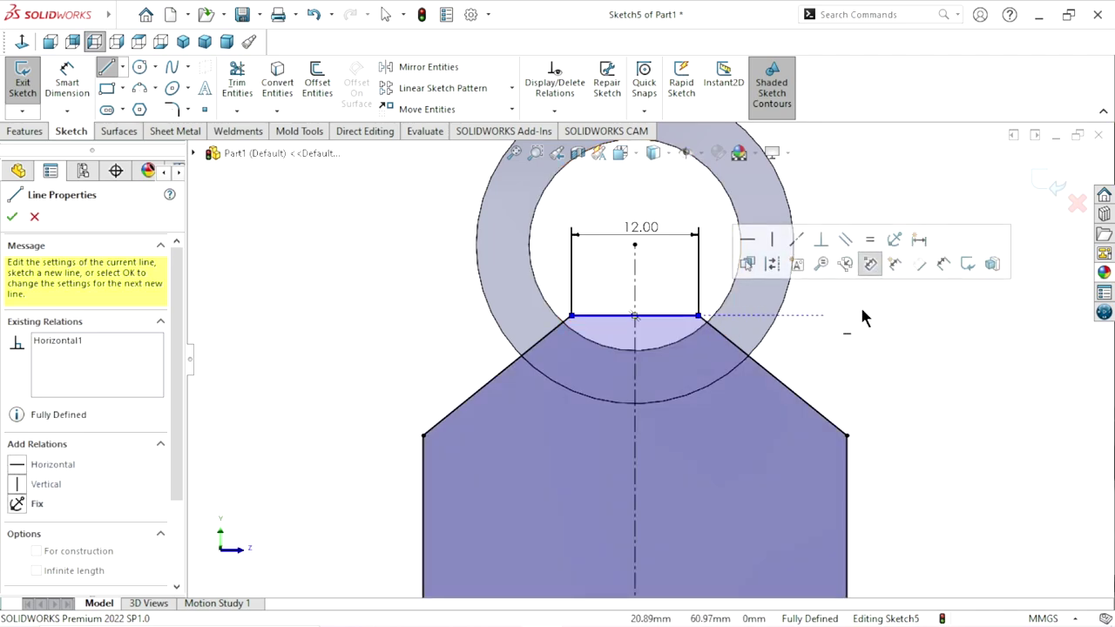
{"action": "right_click", "coordinate": [886, 307]}
{"action": "left_click", "coordinate": [884, 316]}
{"action": "scroll", "coordinate": [642, 375], "scroll_direction": "up", "scroll_amount": 2}
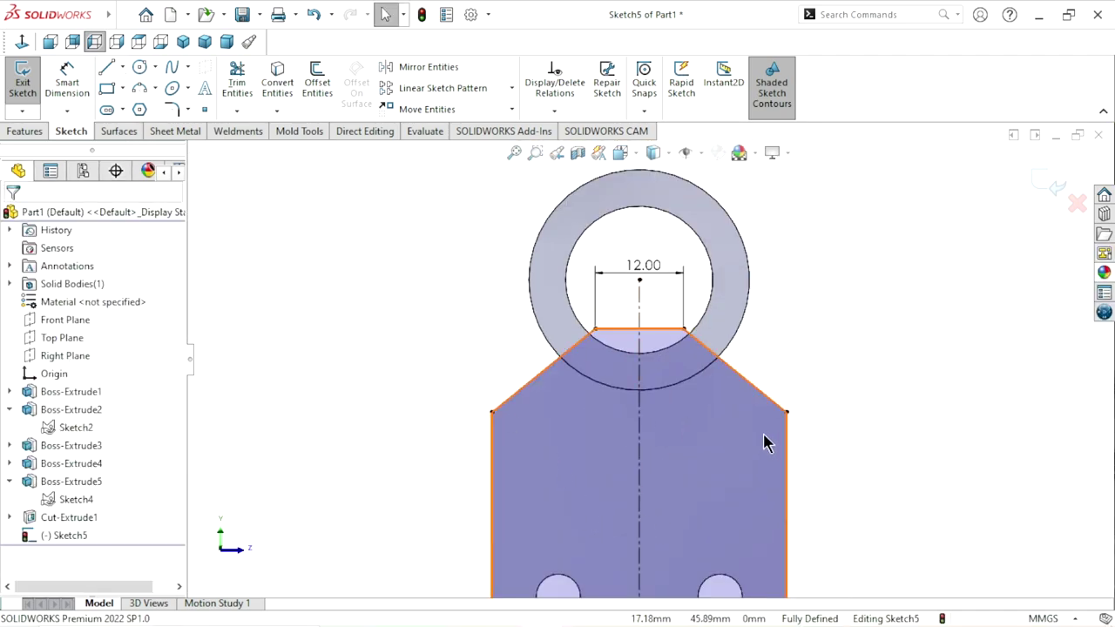
{"action": "scroll", "coordinate": [694, 470], "scroll_direction": "up", "scroll_amount": 3}
{"action": "scroll", "coordinate": [694, 470], "scroll_direction": "down", "scroll_amount": 3}
Step: Dimension the 129° angle between the left slanted and left vertical edges as driven
{"action": "left_click", "coordinate": [73, 88]}
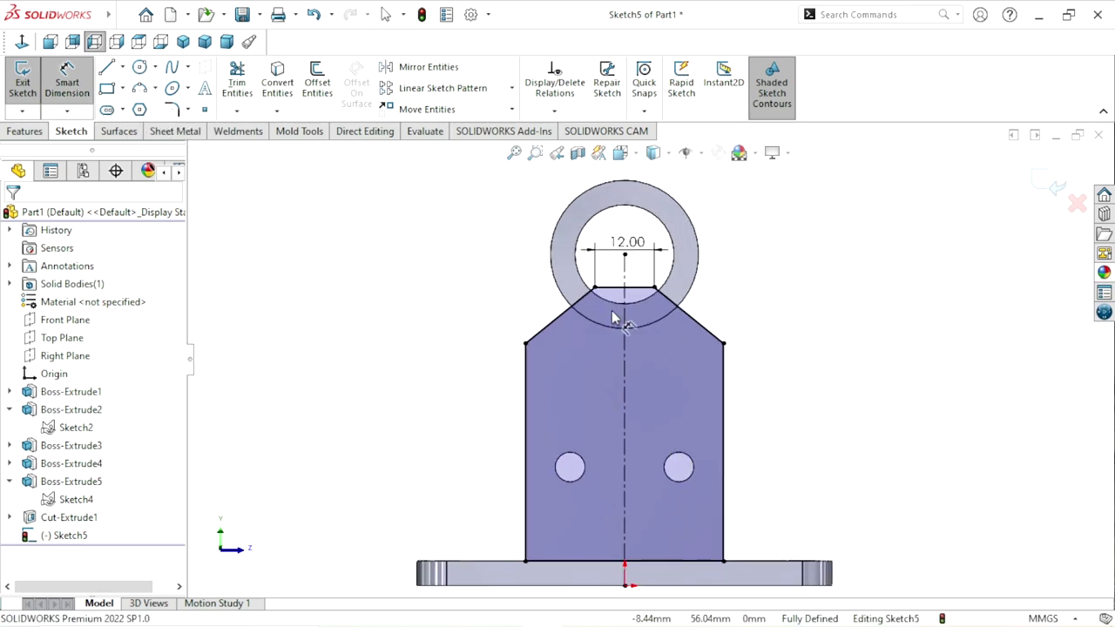
{"action": "left_click", "coordinate": [557, 330]}
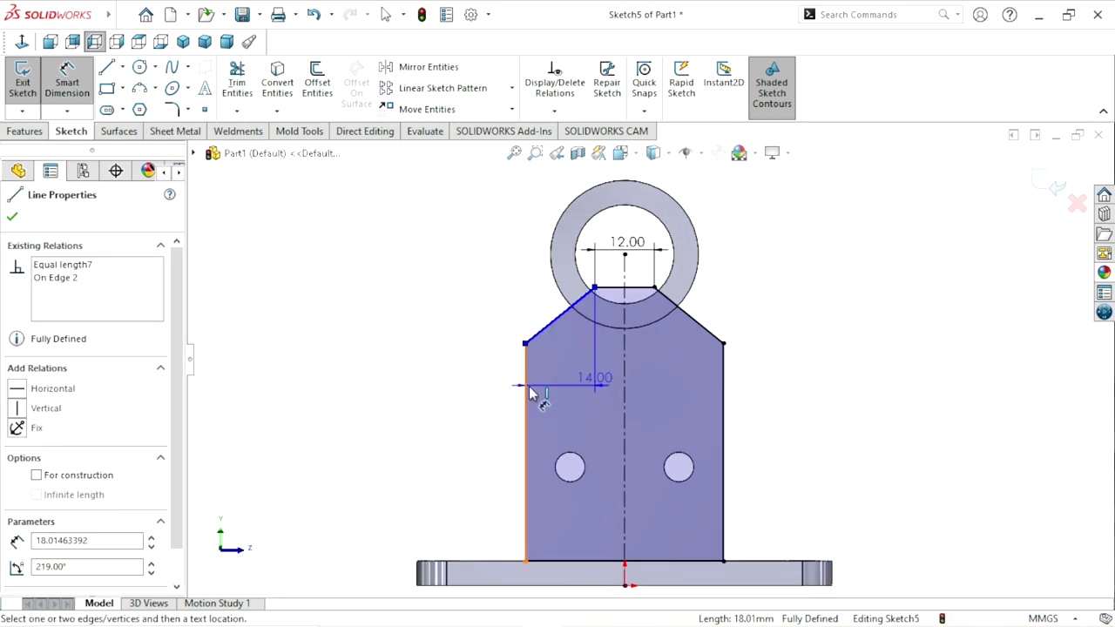
{"action": "left_click", "coordinate": [526, 410]}
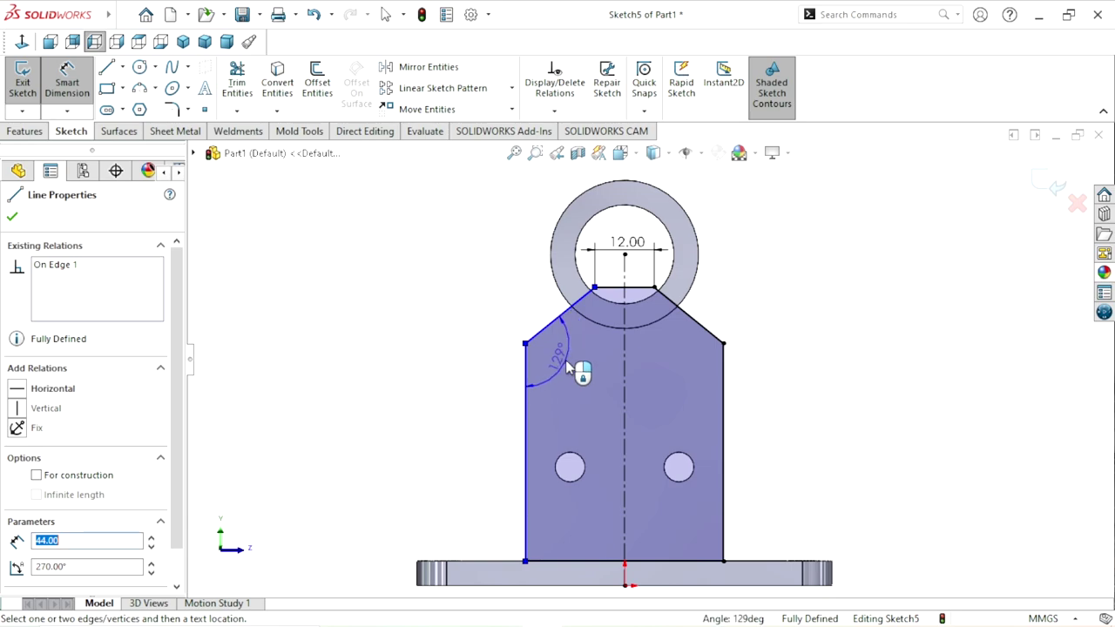
{"action": "left_click", "coordinate": [571, 366]}
{"action": "left_click", "coordinate": [342, 126]}
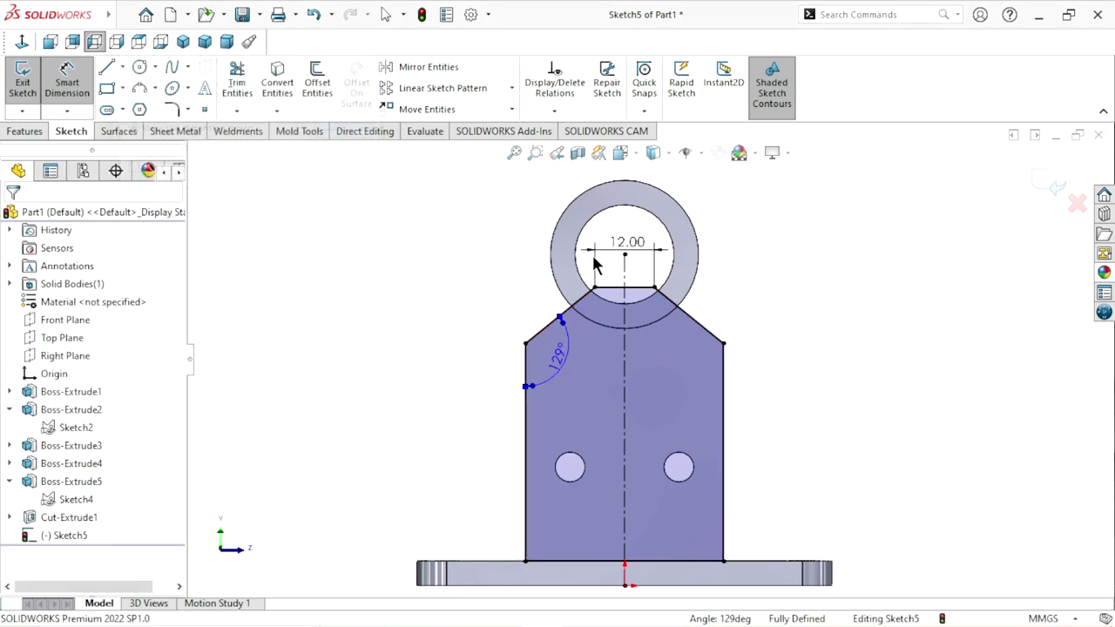
{"action": "scroll", "coordinate": [689, 453], "scroll_direction": "up", "scroll_amount": 2}
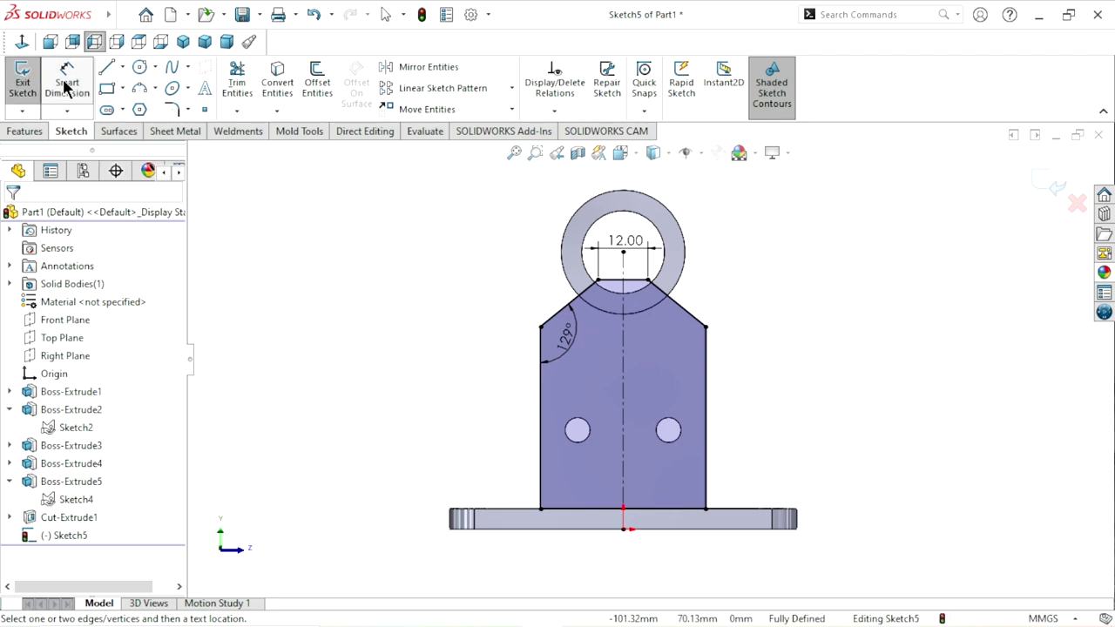
Step: Start a Boss-Extrude of the plate sketch and reverse its direction
{"action": "left_click", "coordinate": [39, 132]}
{"action": "left_click", "coordinate": [28, 77]}
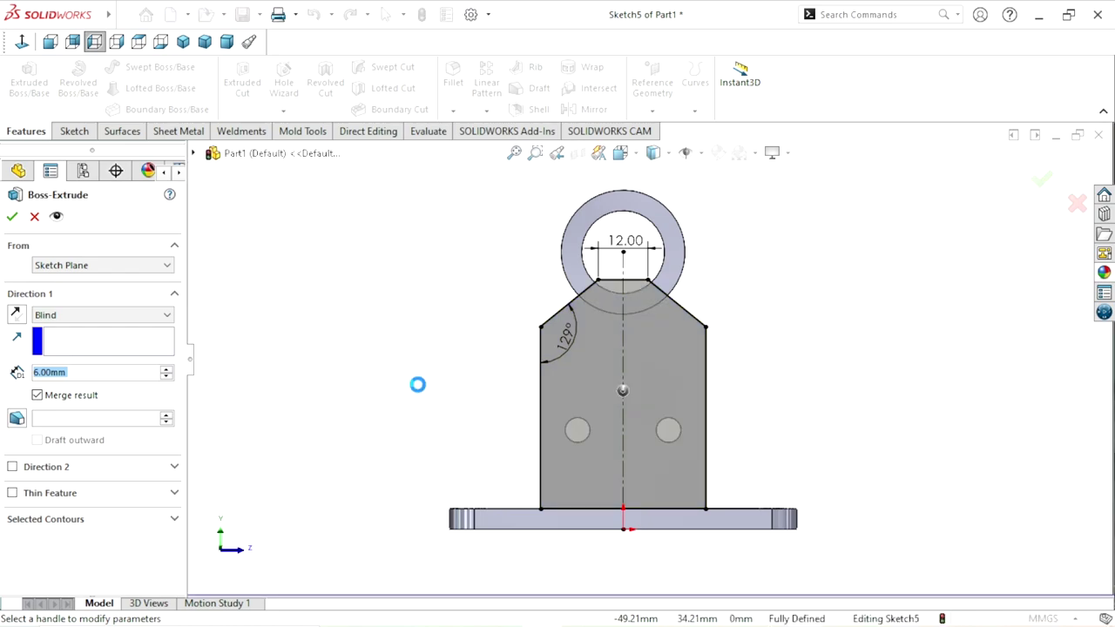
{"action": "middle_click_drag", "start_coordinate": [470, 410], "coordinate": [451, 446]}
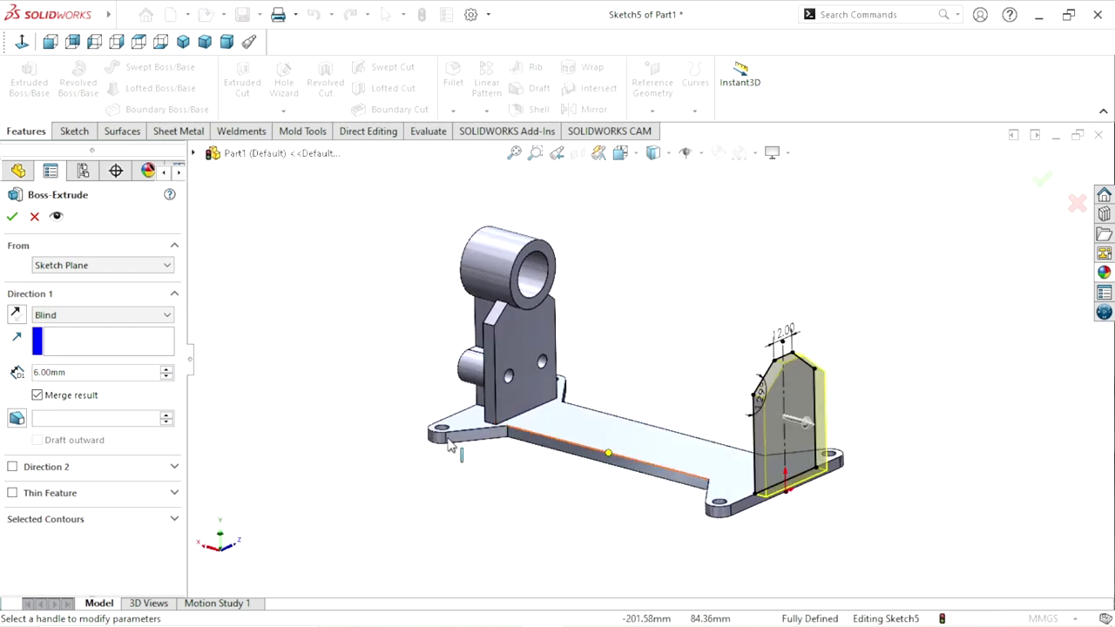
{"action": "left_click", "coordinate": [21, 314]}
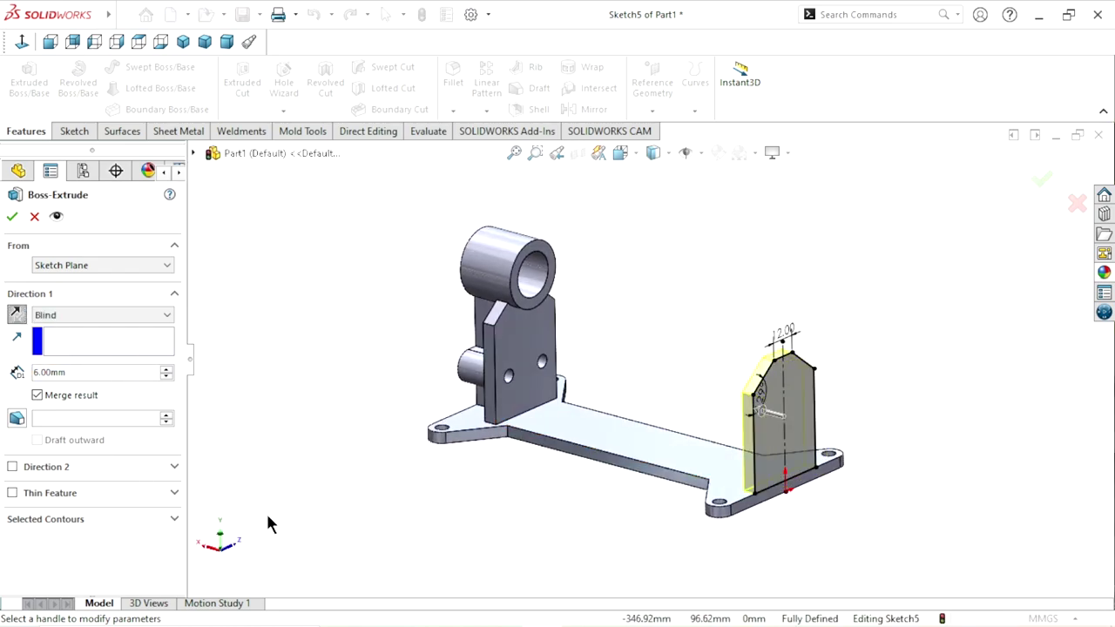
{"action": "middle_click_drag", "start_coordinate": [803, 485], "coordinate": [842, 443]}
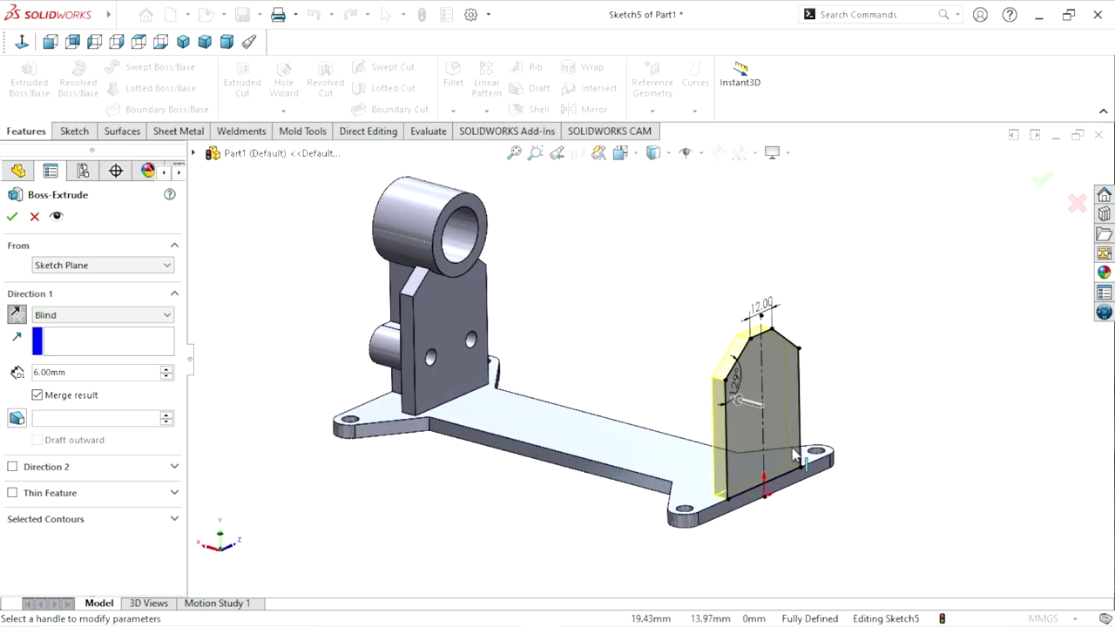
Step: Start the 6 mm extrusion from a flipped 16 mm offset and accept it
{"action": "left_click", "coordinate": [117, 266]}
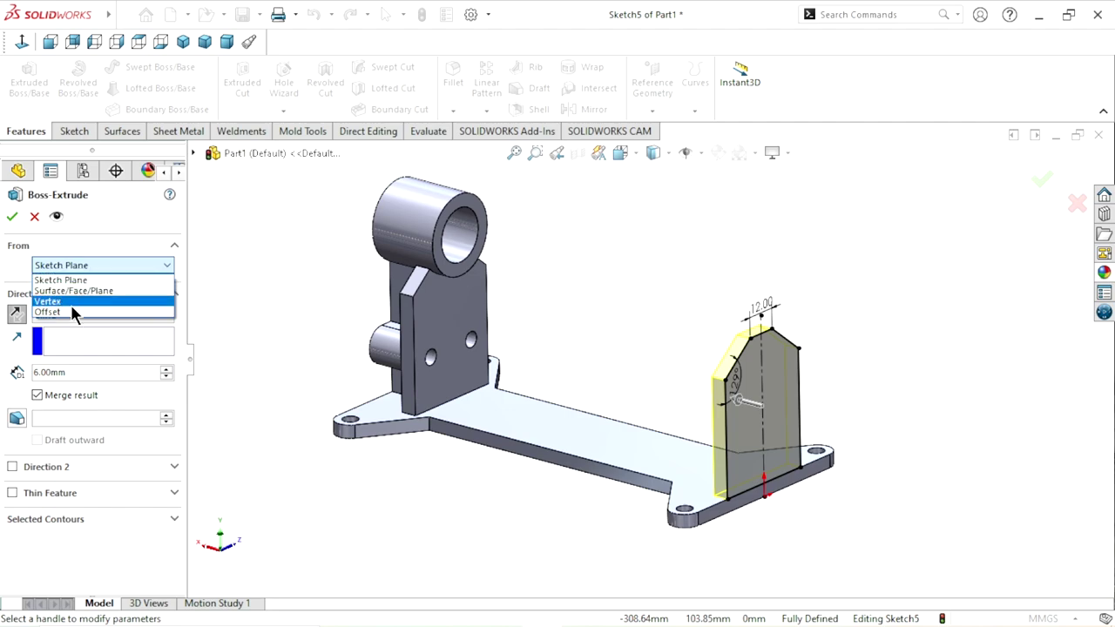
{"action": "left_click", "coordinate": [67, 316]}
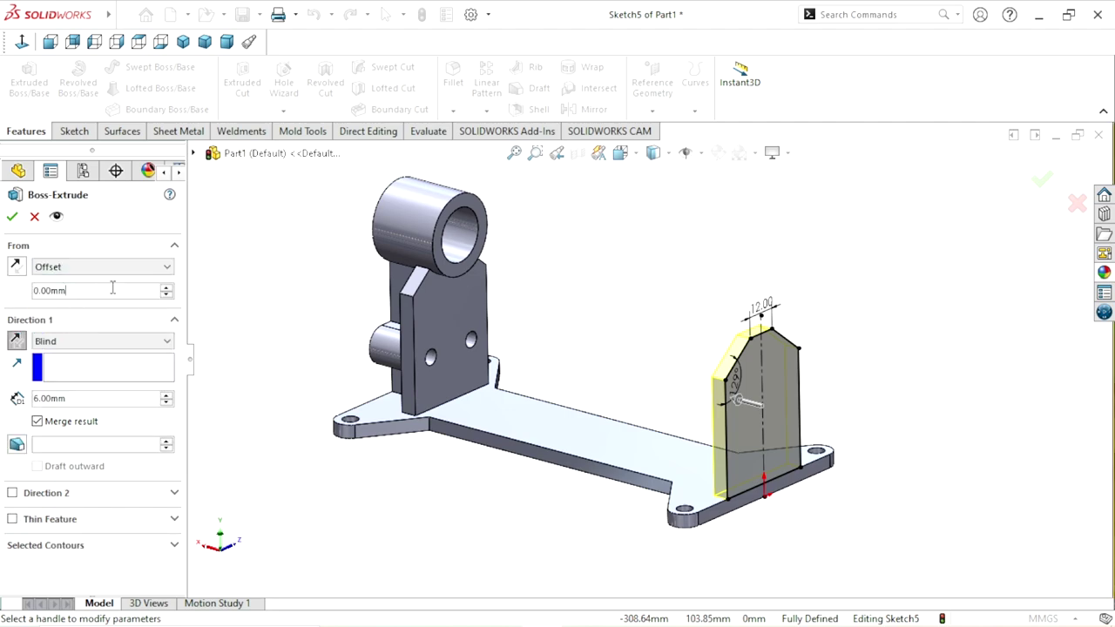
{"action": "type", "text": "16"}
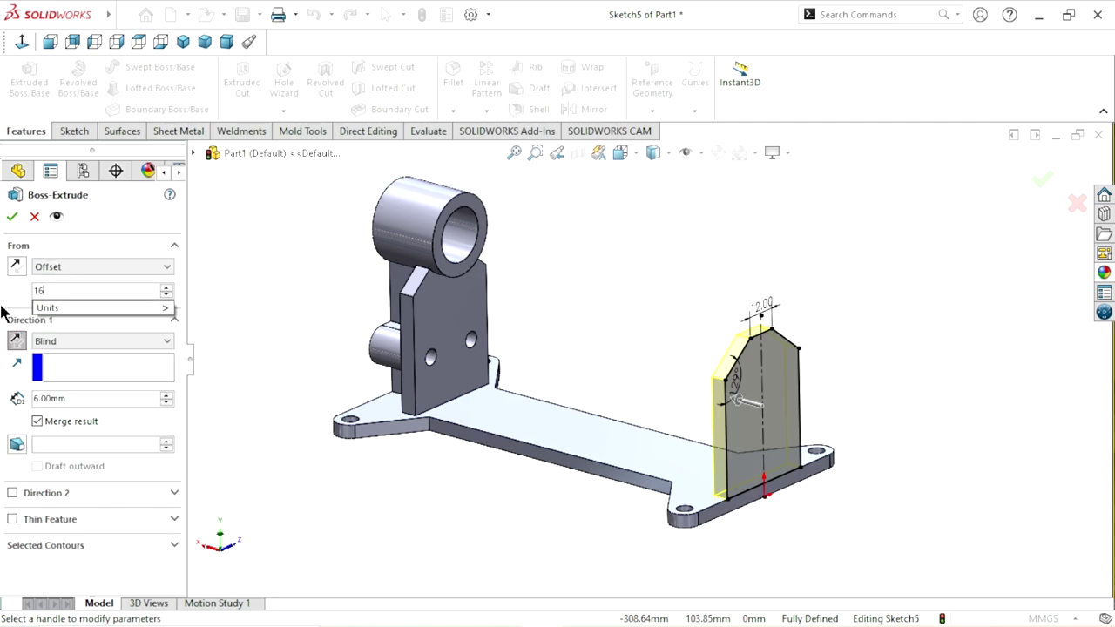
{"action": "key", "text": "Return"}
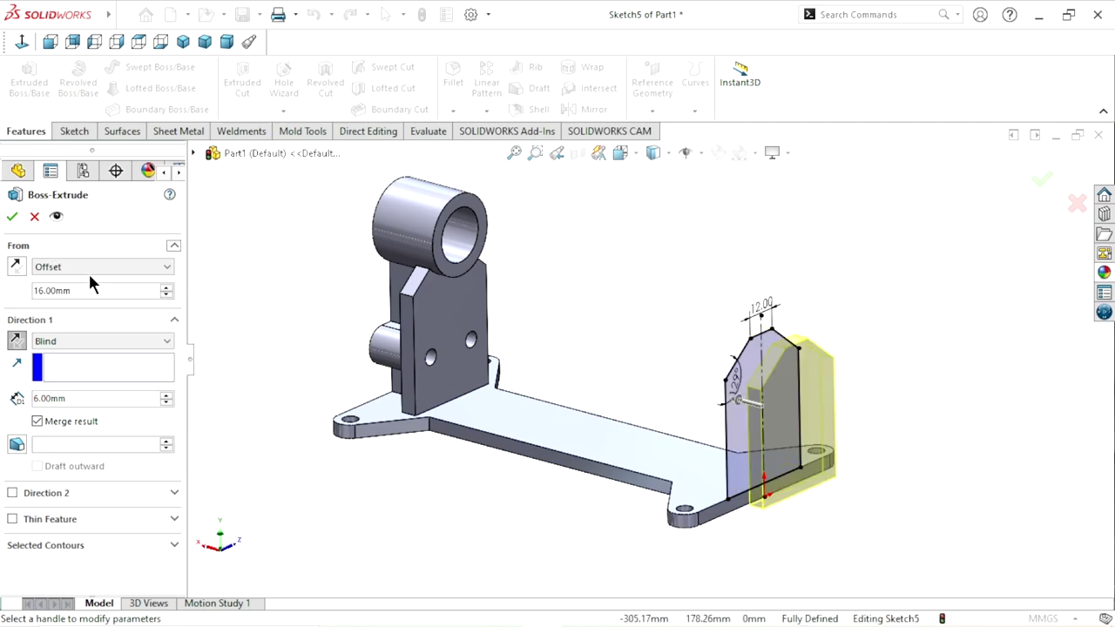
{"action": "left_click", "coordinate": [21, 271]}
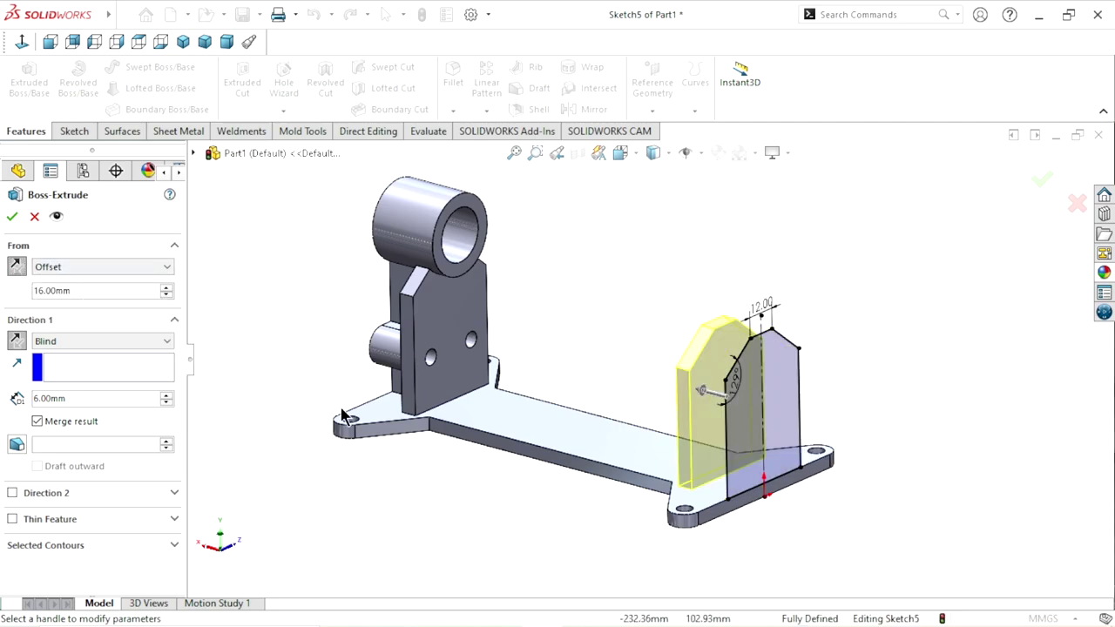
{"action": "mouse_move", "coordinate": [342, 416]}
{"action": "middle_mouse_down"}
{"action": "mouse_move", "coordinate": [530, 436]}
{"action": "mouse_move", "coordinate": [714, 433]}
{"action": "middle_mouse_up"}
{"action": "mouse_move", "coordinate": [851, 359]}
{"action": "middle_mouse_down"}
{"action": "mouse_move", "coordinate": [878, 369]}
{"action": "mouse_move", "coordinate": [846, 391]}
{"action": "middle_mouse_up"}
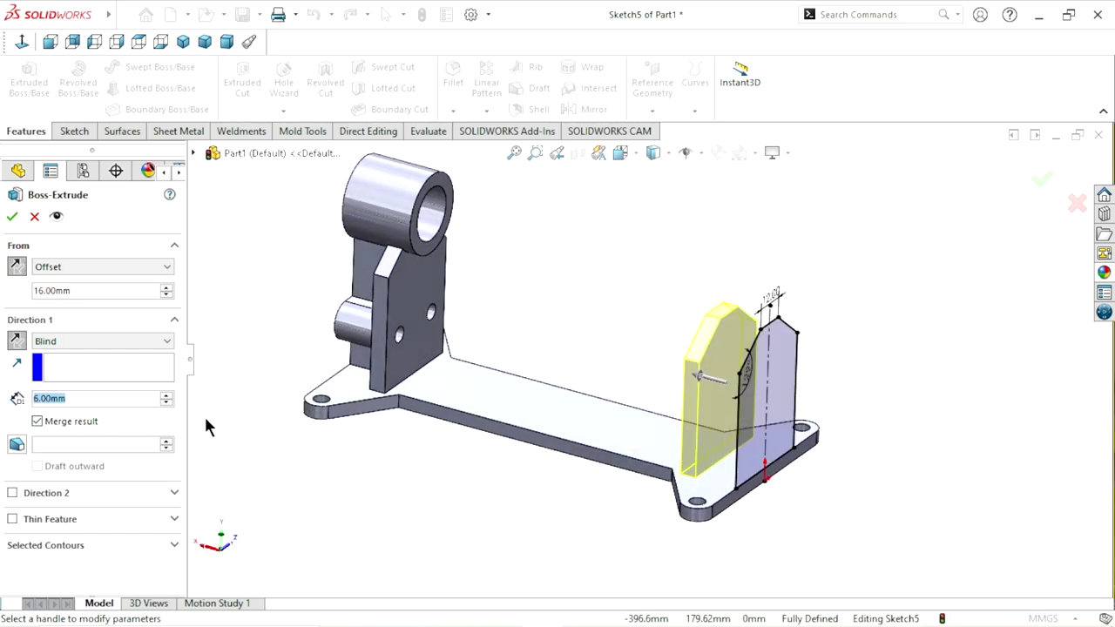
{"action": "left_click", "coordinate": [226, 407]}
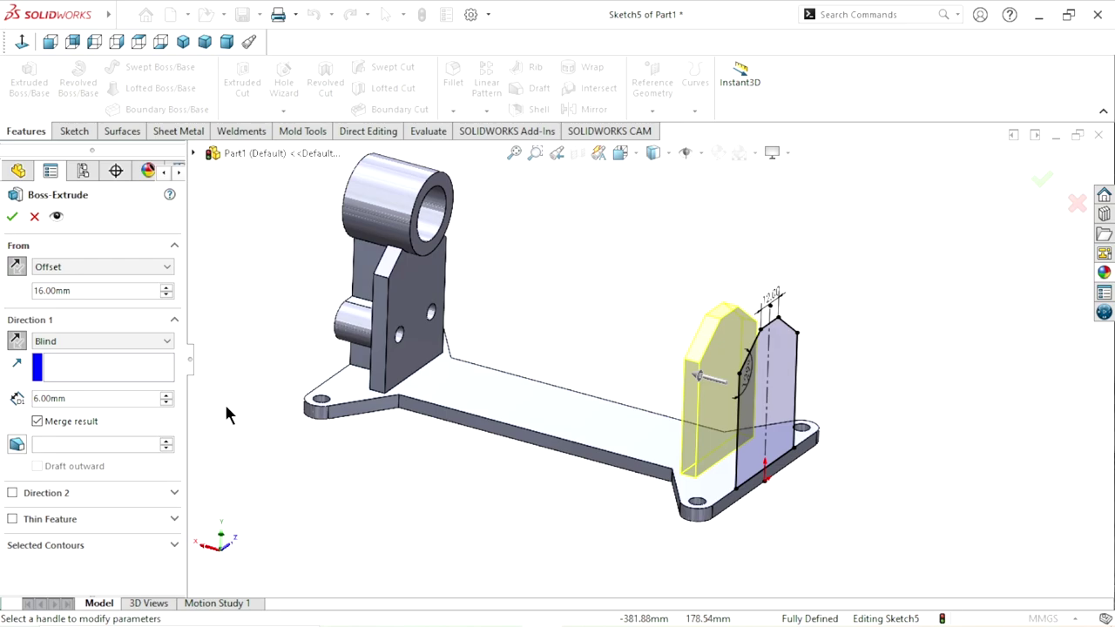
{"action": "left_click", "coordinate": [12, 218]}
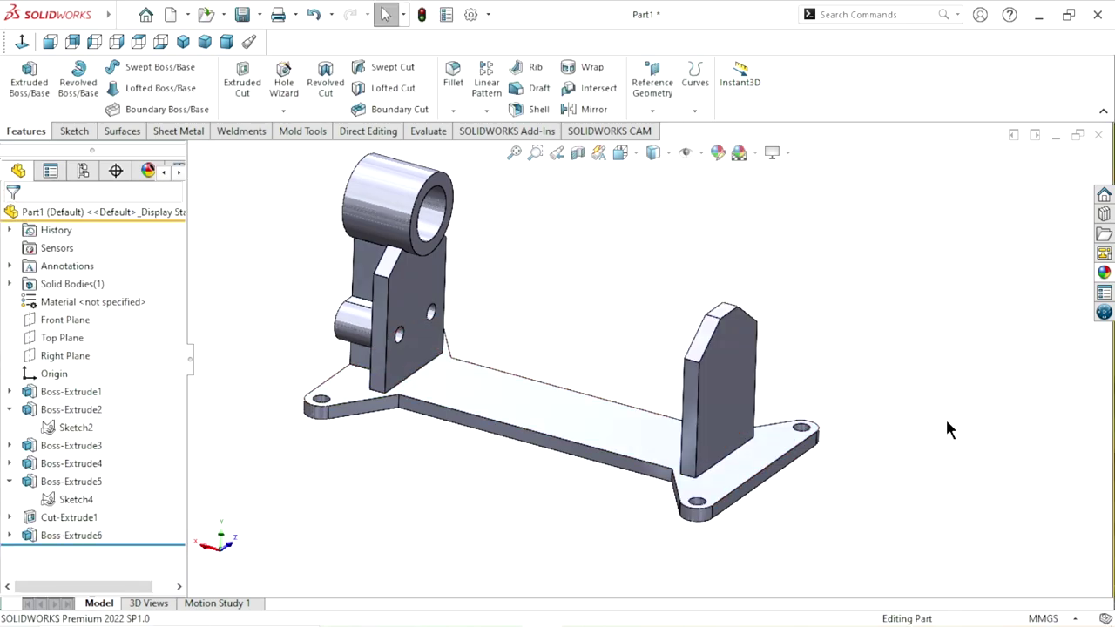
Step: Open Sketch6 on the Front Plane, viewed normal to the front and zoomed in
{"action": "mouse_move", "coordinate": [950, 429]}
{"action": "middle_mouse_down"}
{"action": "mouse_move", "coordinate": [948, 485]}
{"action": "mouse_move", "coordinate": [860, 399]}
{"action": "mouse_move", "coordinate": [892, 446]}
{"action": "middle_mouse_up"}
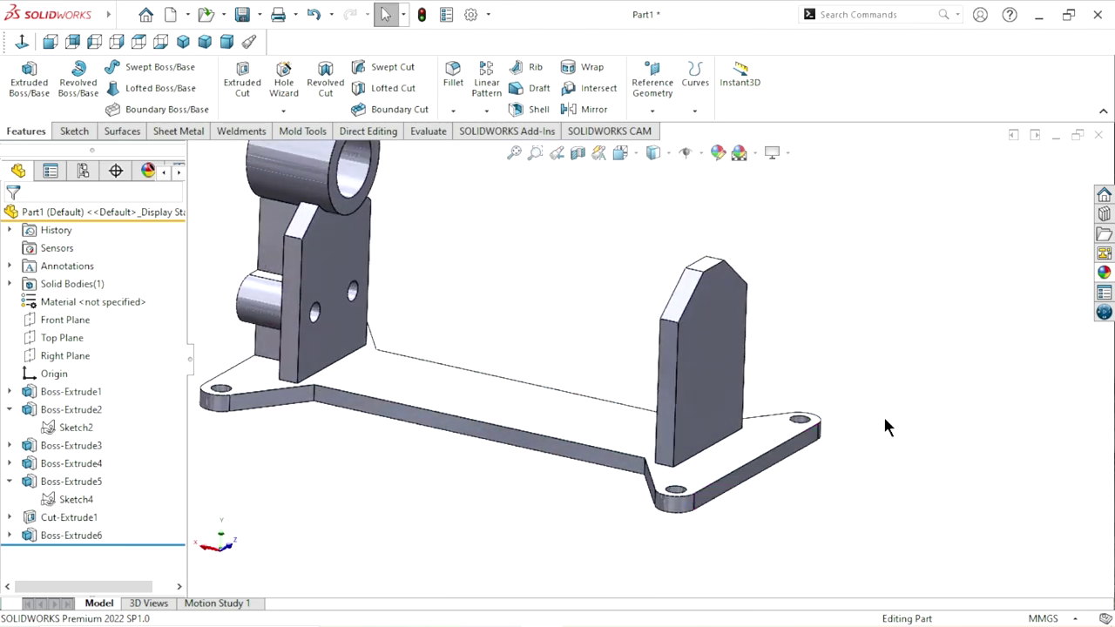
{"action": "scroll", "coordinate": [871, 425], "scroll_direction": "down", "scroll_amount": 2}
{"action": "scroll", "coordinate": [847, 432], "scroll_direction": "up", "scroll_amount": 2}
{"action": "scroll", "coordinate": [784, 418], "scroll_direction": "down", "scroll_amount": 2}
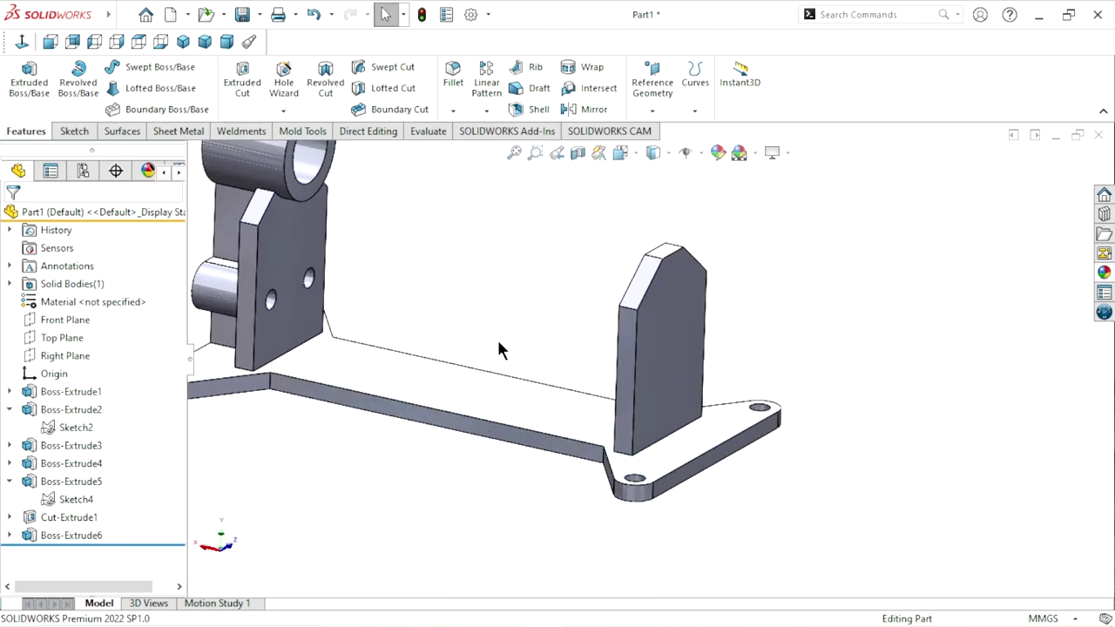
{"action": "left_click", "coordinate": [64, 320]}
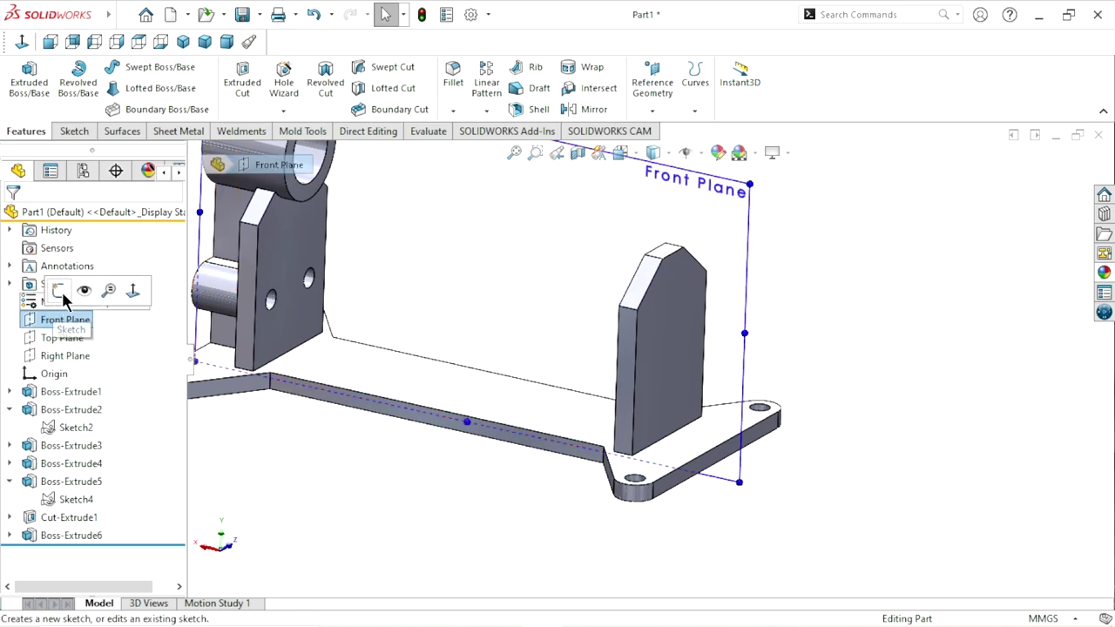
{"action": "left_click", "coordinate": [58, 292]}
{"action": "left_click", "coordinate": [21, 41]}
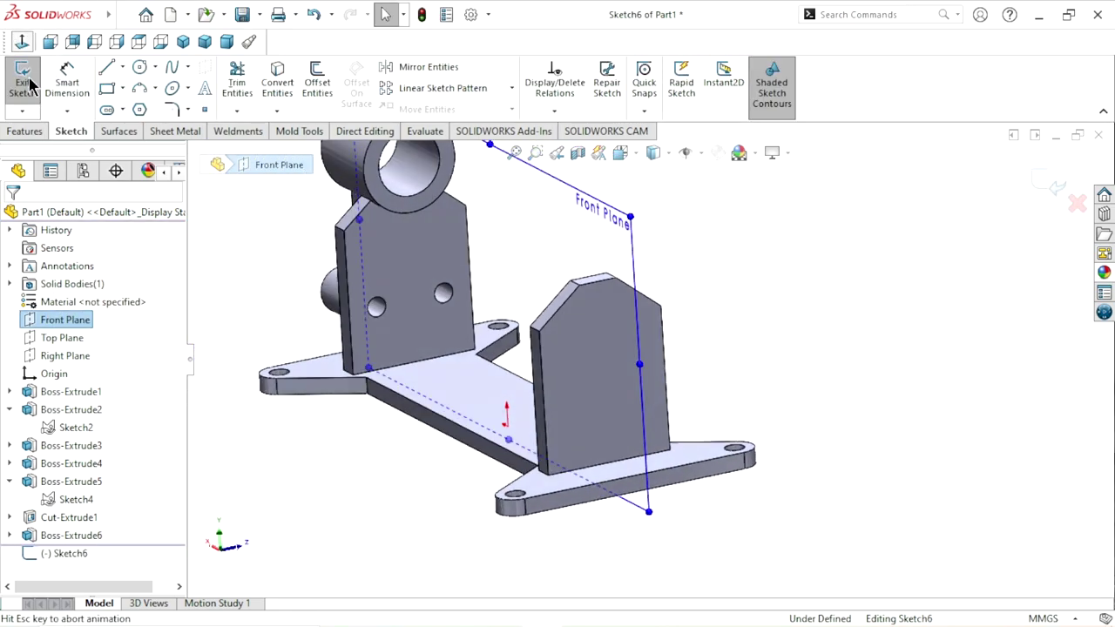
{"action": "left_click", "coordinate": [686, 319]}
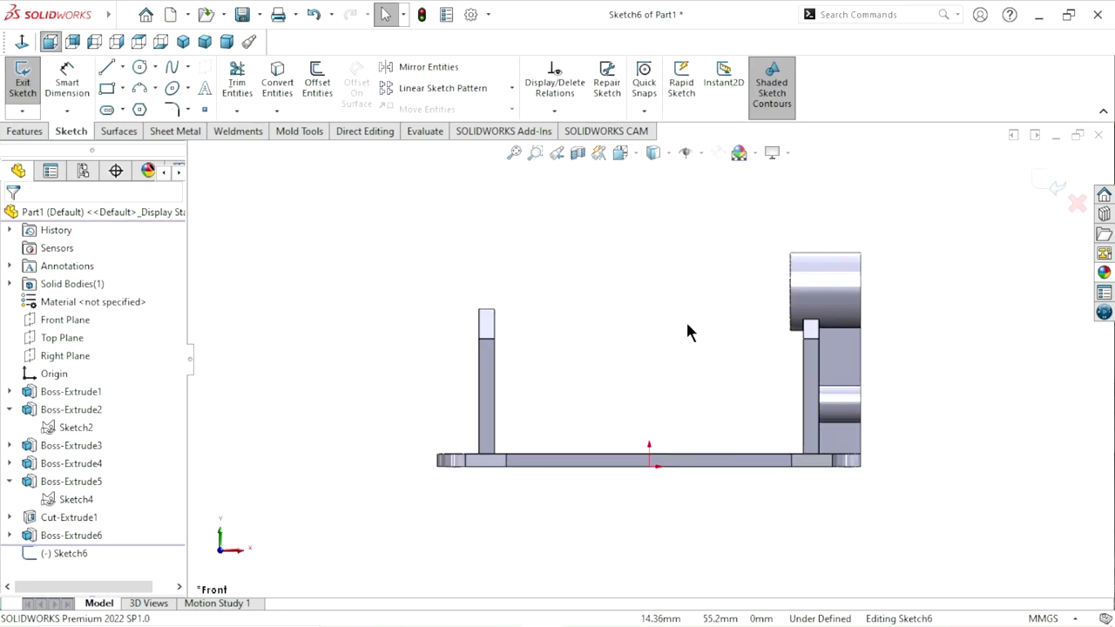
{"action": "scroll", "coordinate": [611, 311], "scroll_direction": "down", "scroll_amount": 2}
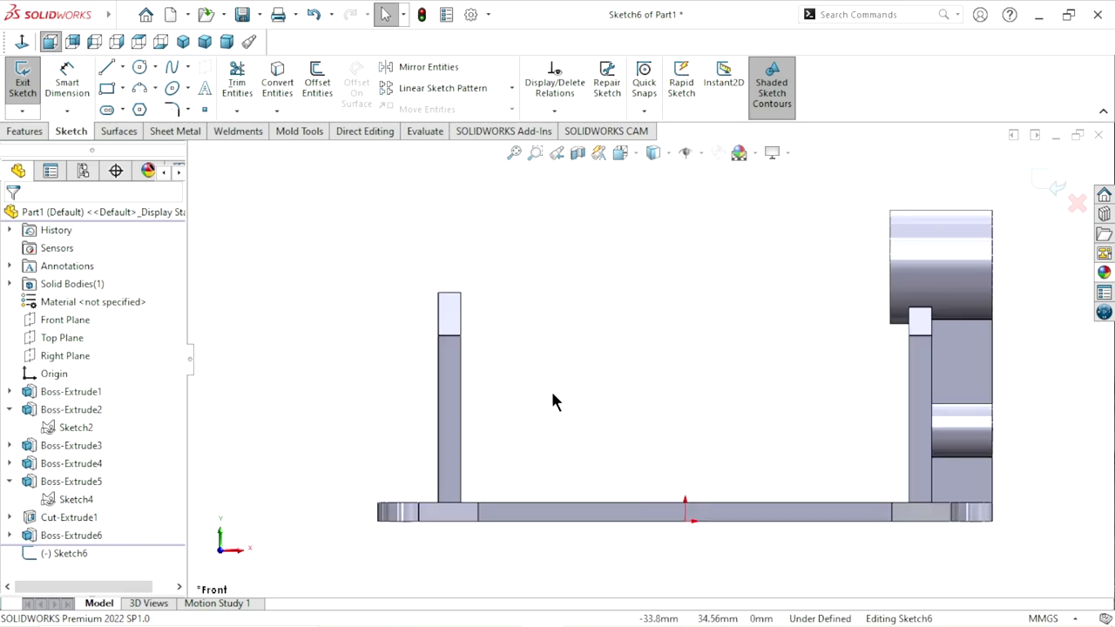
{"action": "scroll", "coordinate": [553, 395], "scroll_direction": "down", "scroll_amount": 2}
{"action": "scroll", "coordinate": [680, 349], "scroll_direction": "up", "scroll_amount": 1}
{"action": "scroll", "coordinate": [716, 311], "scroll_direction": "down", "scroll_amount": 1}
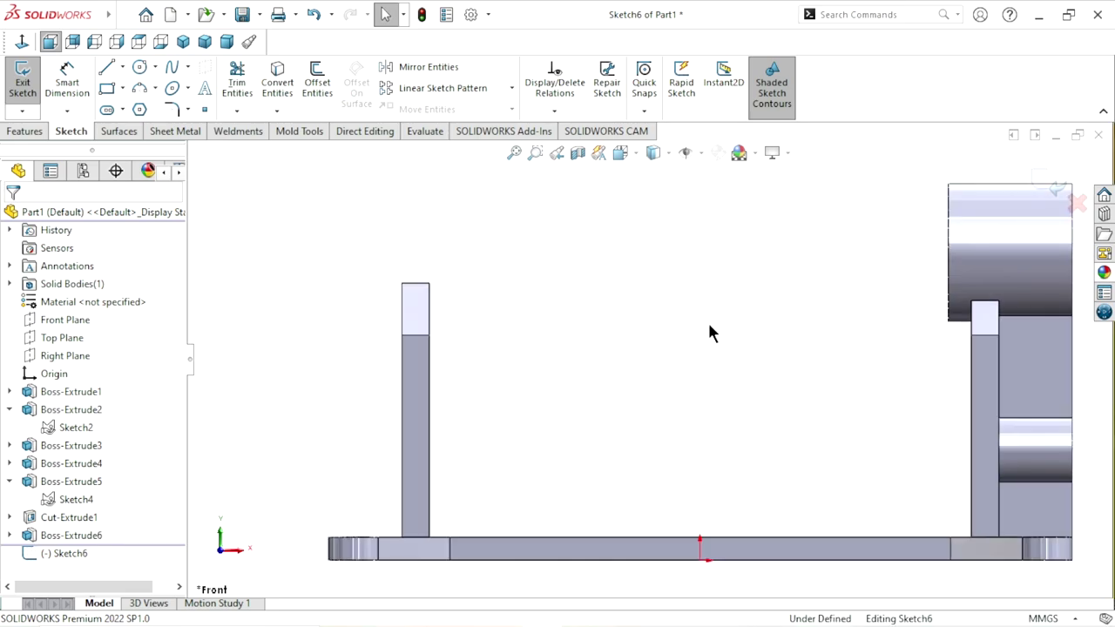
Step: Draw a corner rectangle on top of the left upright
{"action": "left_click", "coordinate": [109, 89]}
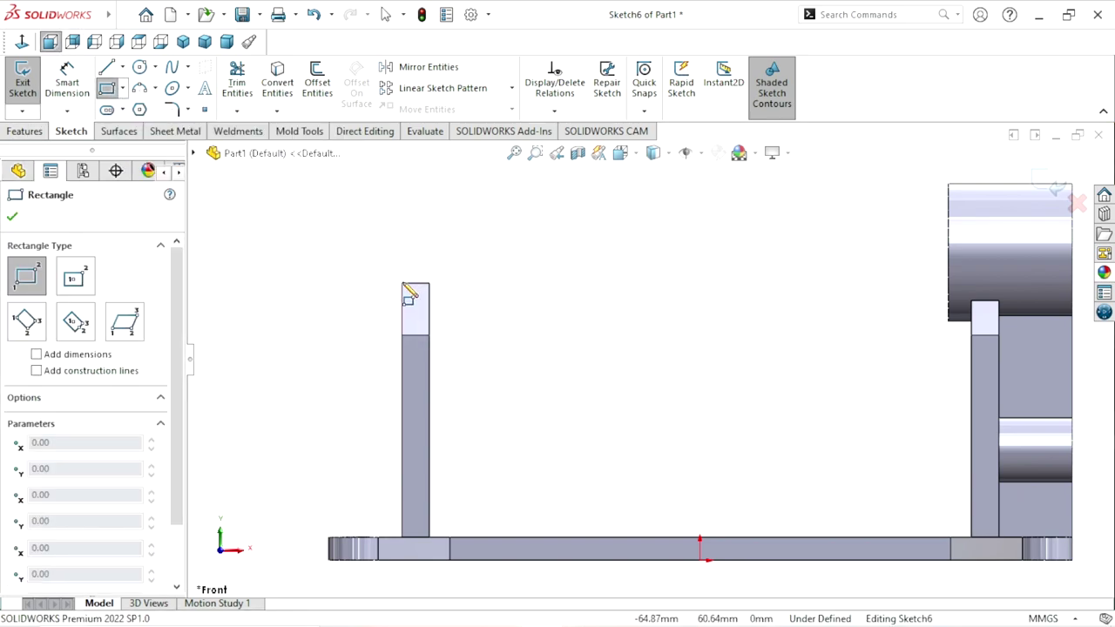
{"action": "left_click", "coordinate": [401, 284]}
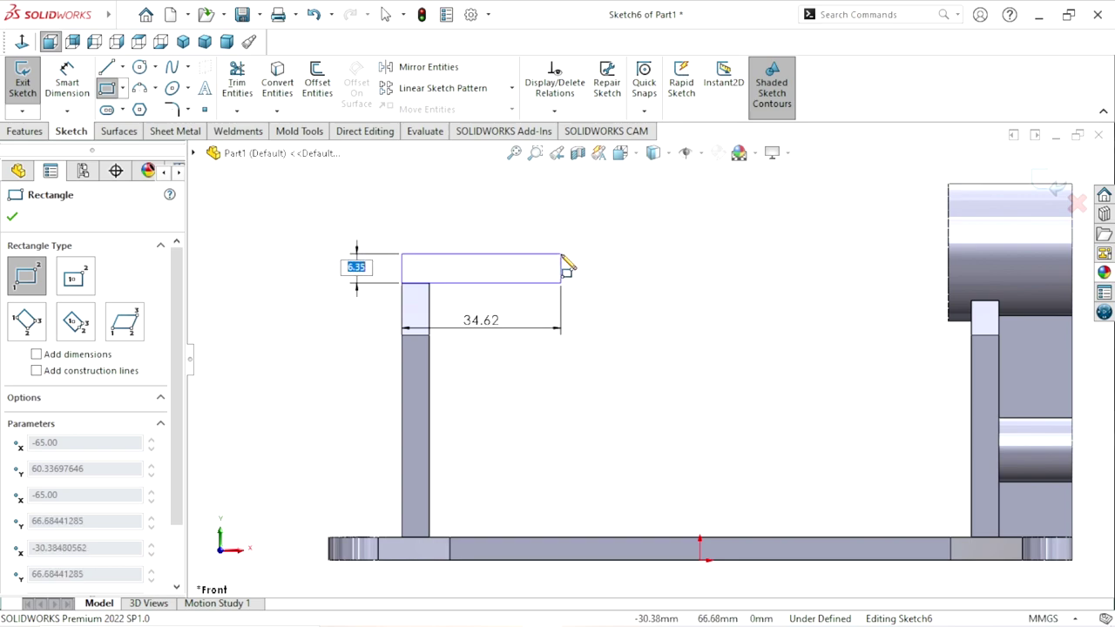
{"action": "left_click", "coordinate": [561, 255]}
{"action": "right_click", "coordinate": [604, 233]}
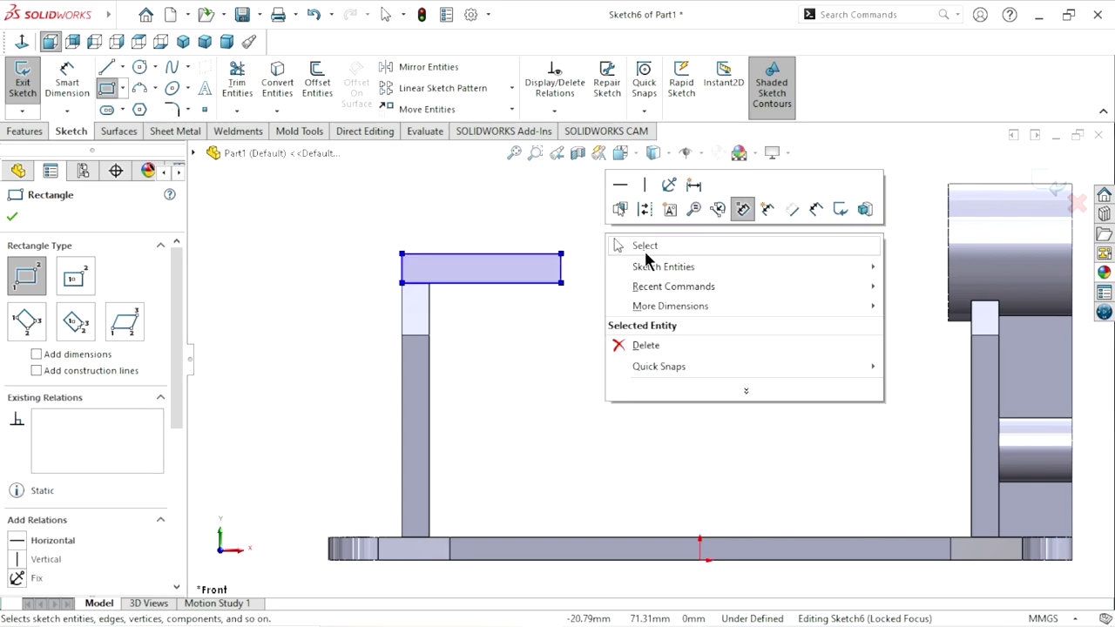
{"action": "left_click", "coordinate": [646, 249]}
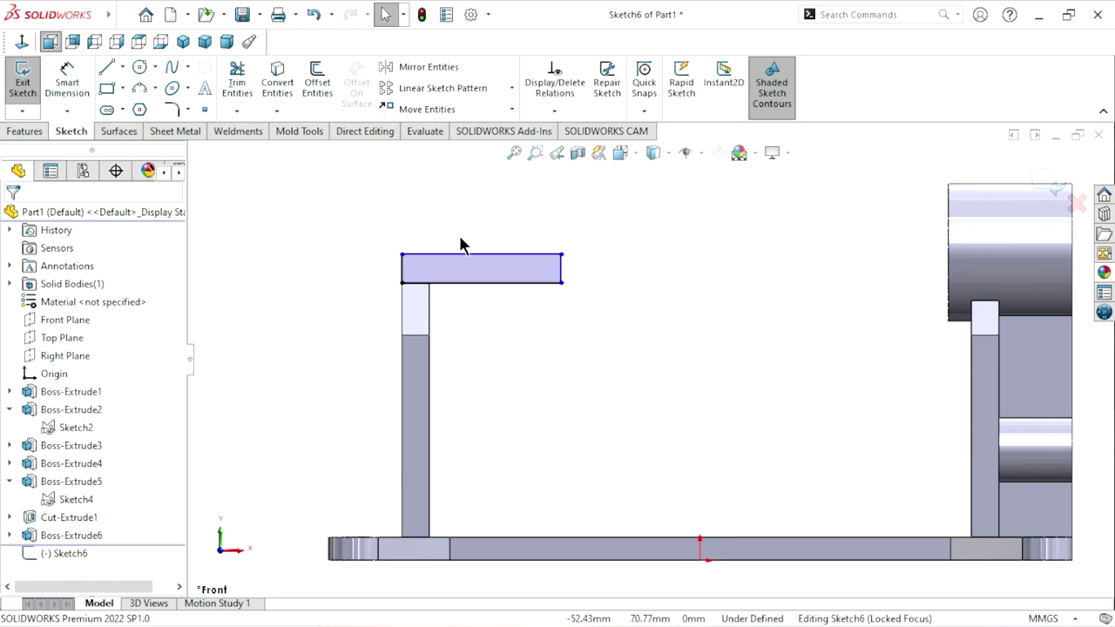
Step: Dimension the rectangle to 5 mm high and 22 mm wide
{"action": "left_click", "coordinate": [54, 96]}
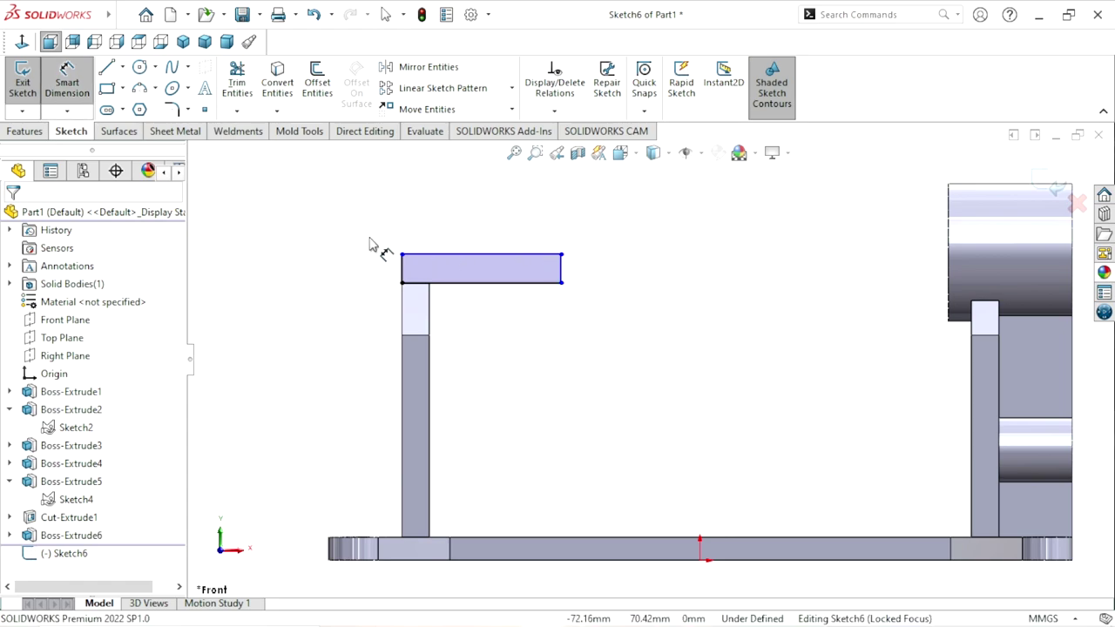
{"action": "left_click", "coordinate": [406, 275]}
{"action": "left_click", "coordinate": [352, 218]}
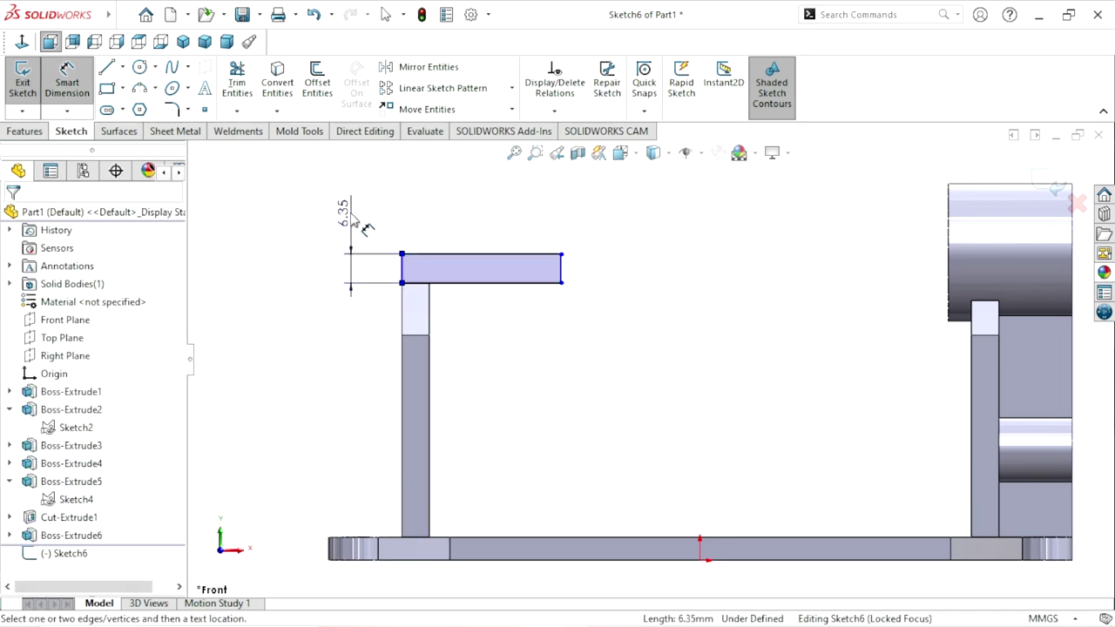
{"action": "type", "text": "5"}
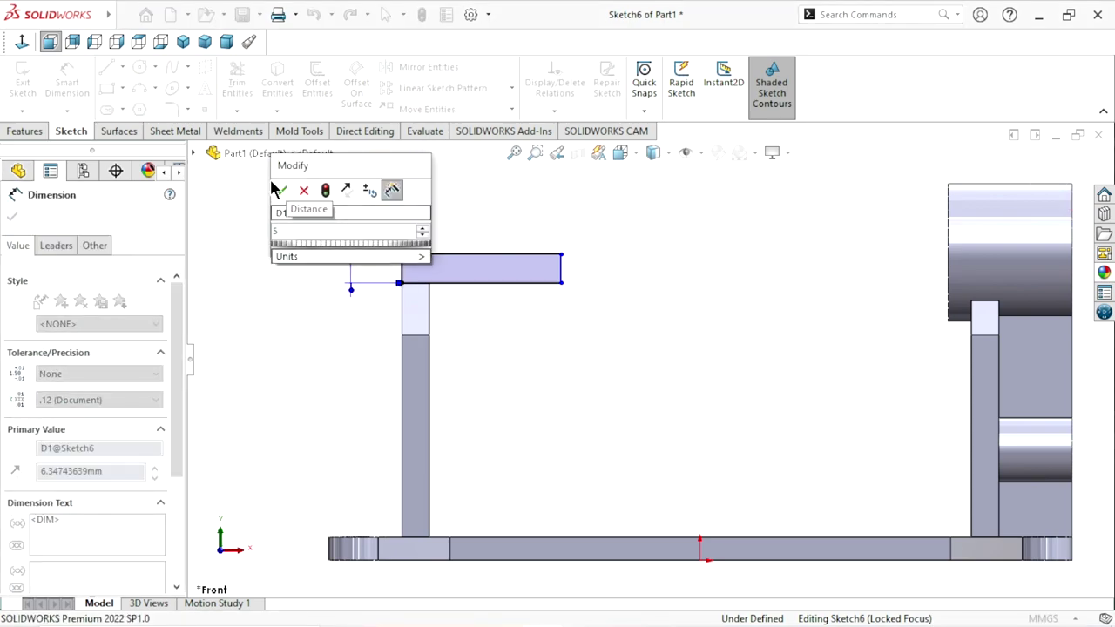
{"action": "left_click", "coordinate": [281, 190]}
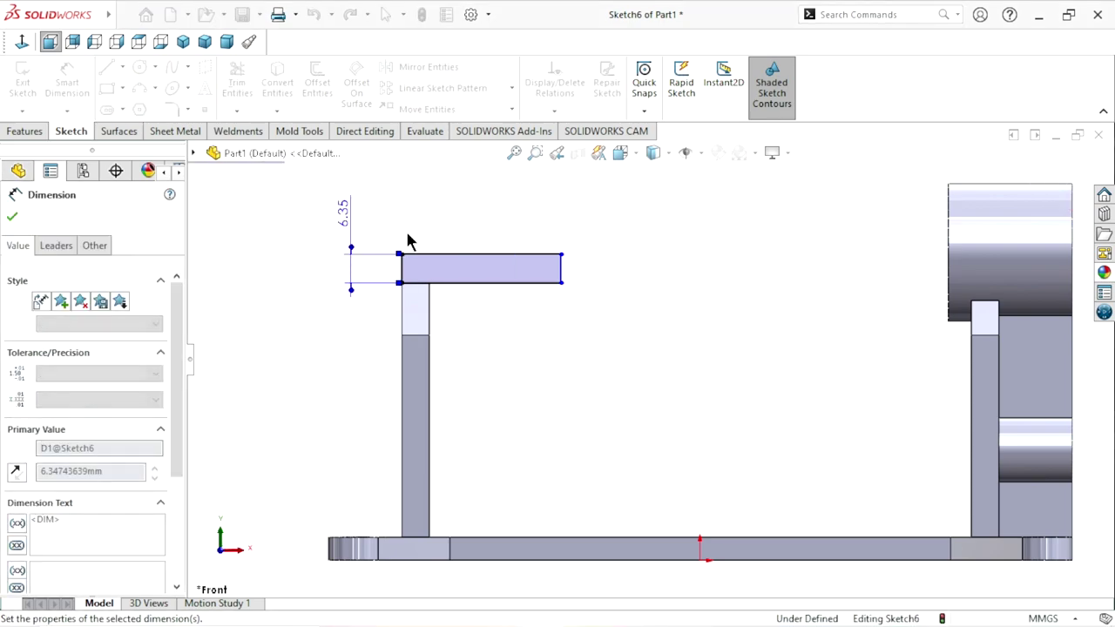
{"action": "left_click", "coordinate": [475, 260]}
{"action": "left_click", "coordinate": [473, 222]}
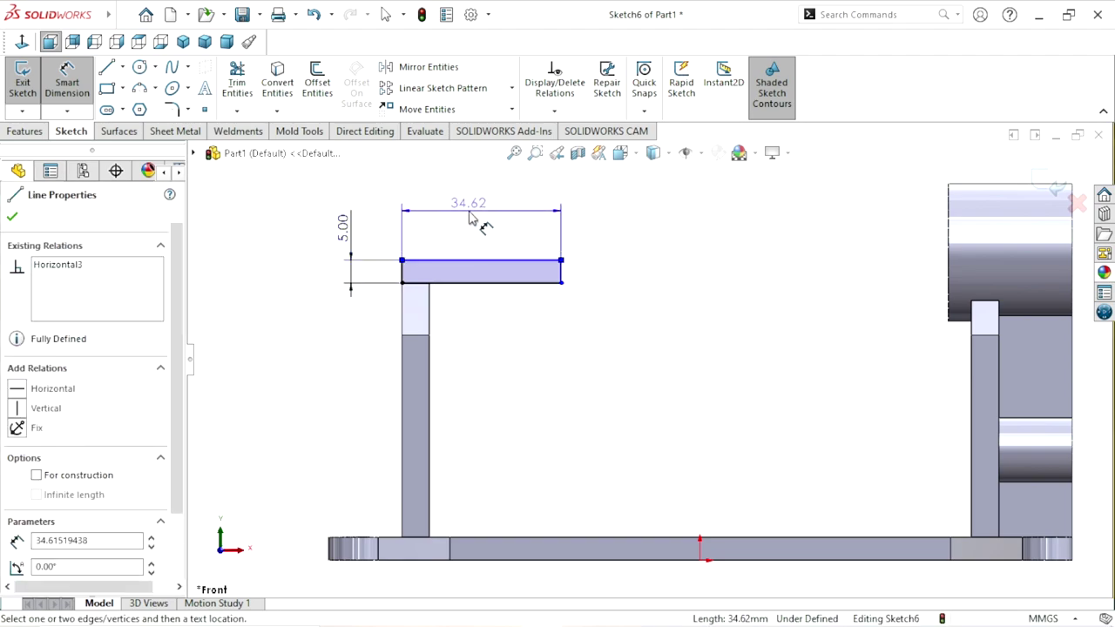
{"action": "type", "text": "22"}
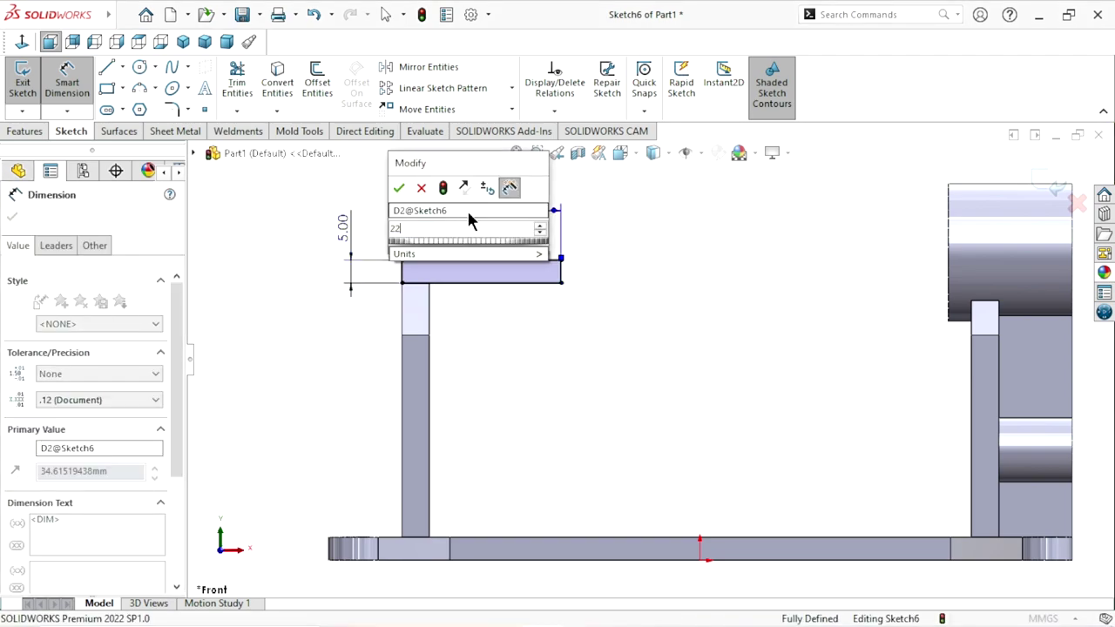
{"action": "left_click", "coordinate": [398, 189]}
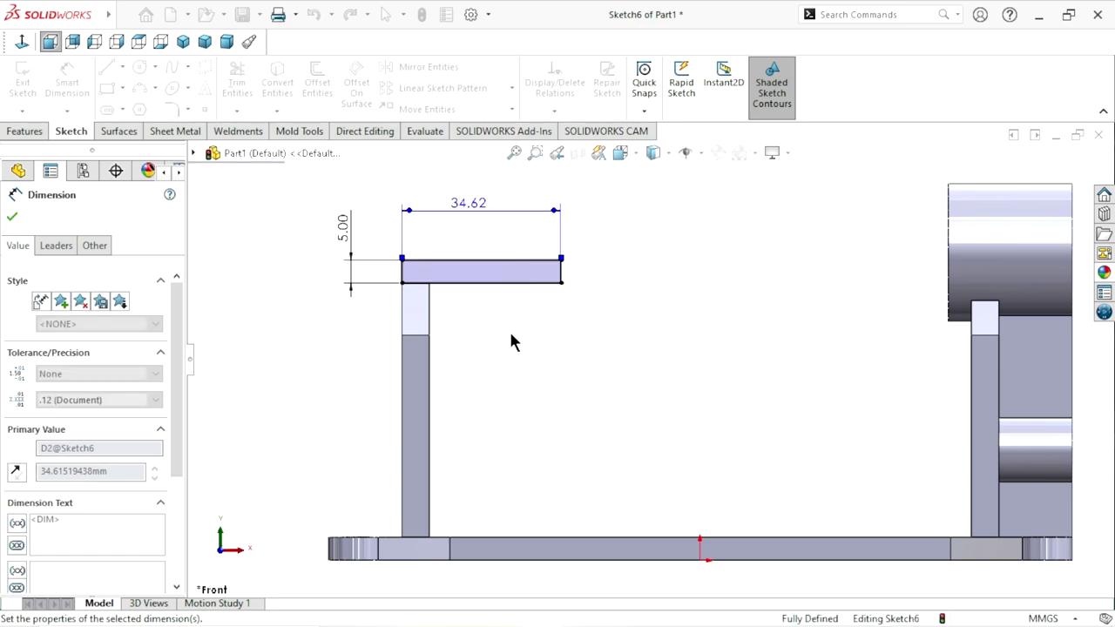
{"action": "scroll", "coordinate": [539, 259], "scroll_direction": "down", "scroll_amount": 1}
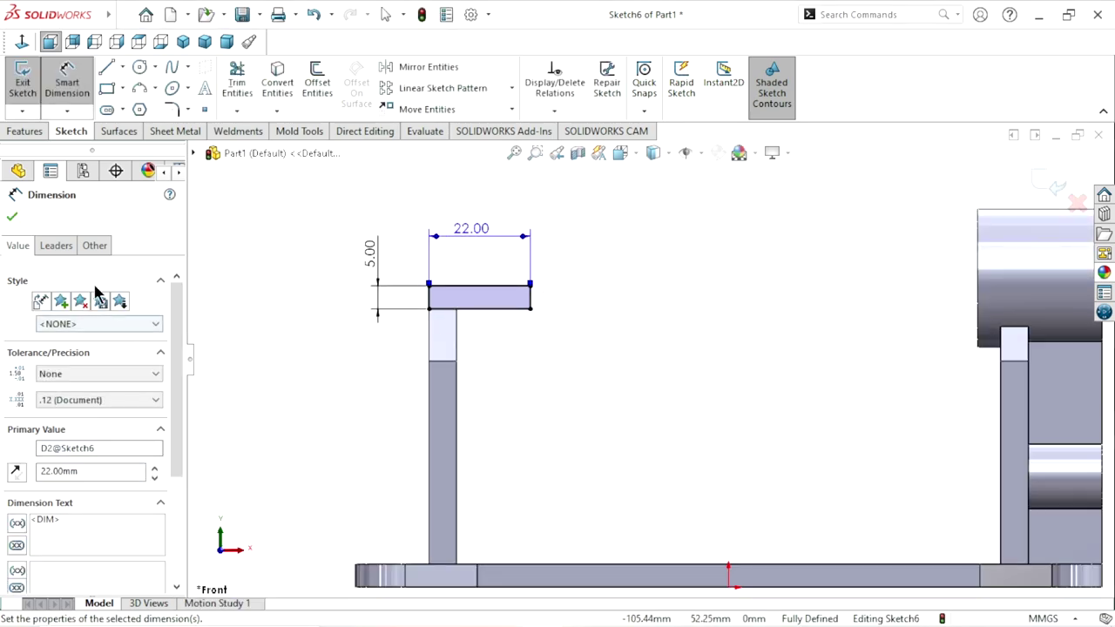
{"action": "left_click", "coordinate": [11, 220]}
{"action": "scroll", "coordinate": [585, 364], "scroll_direction": "up", "scroll_amount": 1}
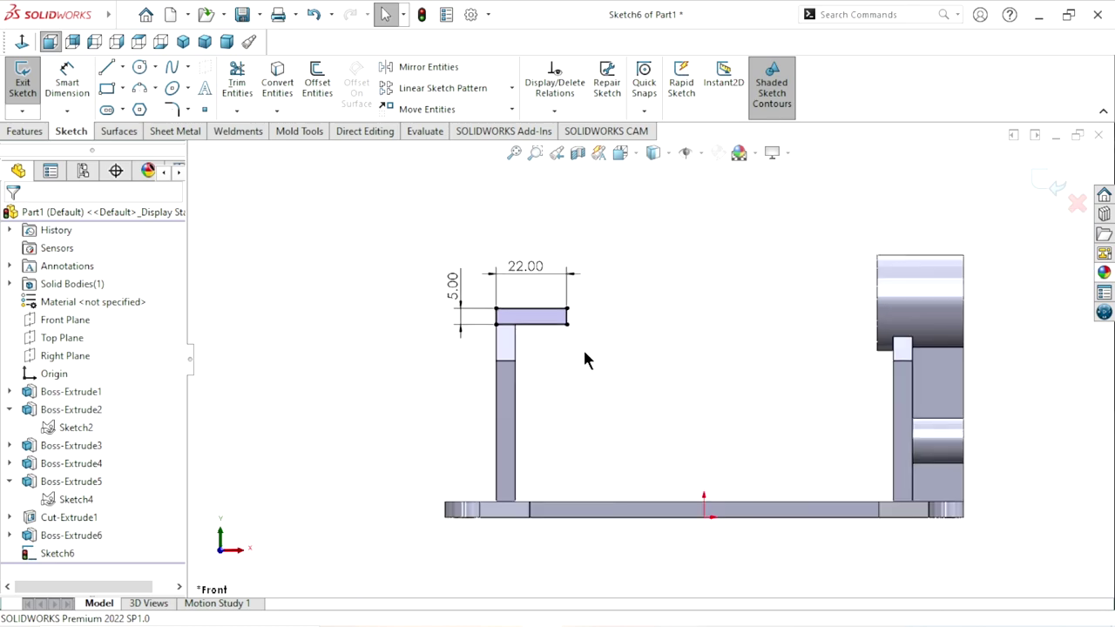
{"action": "scroll", "coordinate": [610, 353], "scroll_direction": "down", "scroll_amount": 1}
{"action": "scroll", "coordinate": [679, 336], "scroll_direction": "down", "scroll_amount": 1}
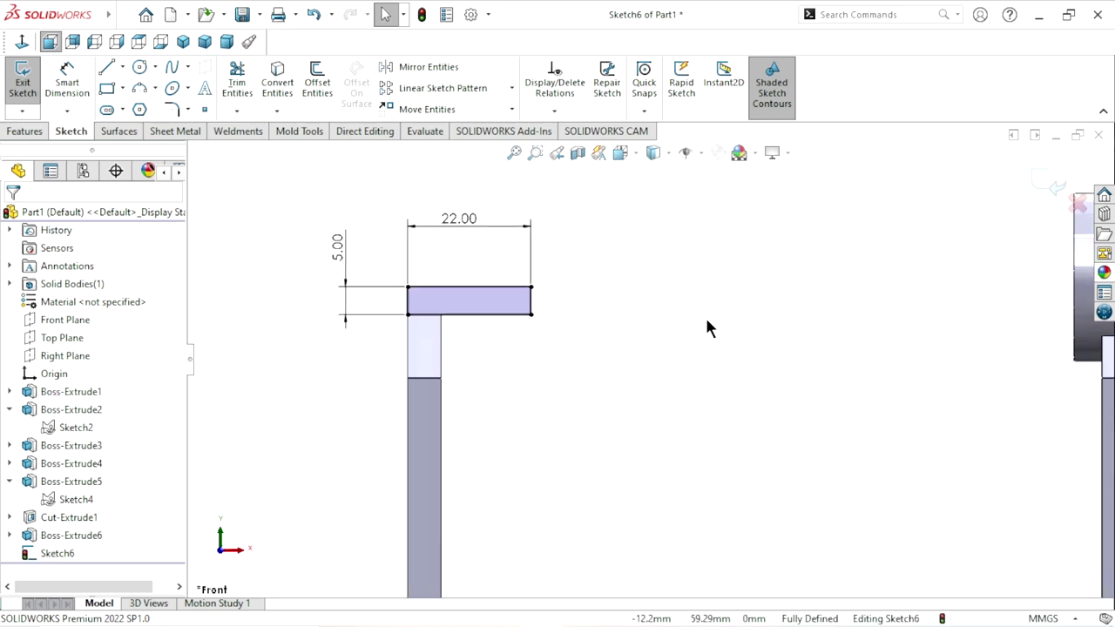
Step: Draw two centerlines from the rectangle's bottom-right corner, one straight down and one angled up-right
{"action": "left_click", "coordinate": [123, 61]}
{"action": "left_click", "coordinate": [125, 107]}
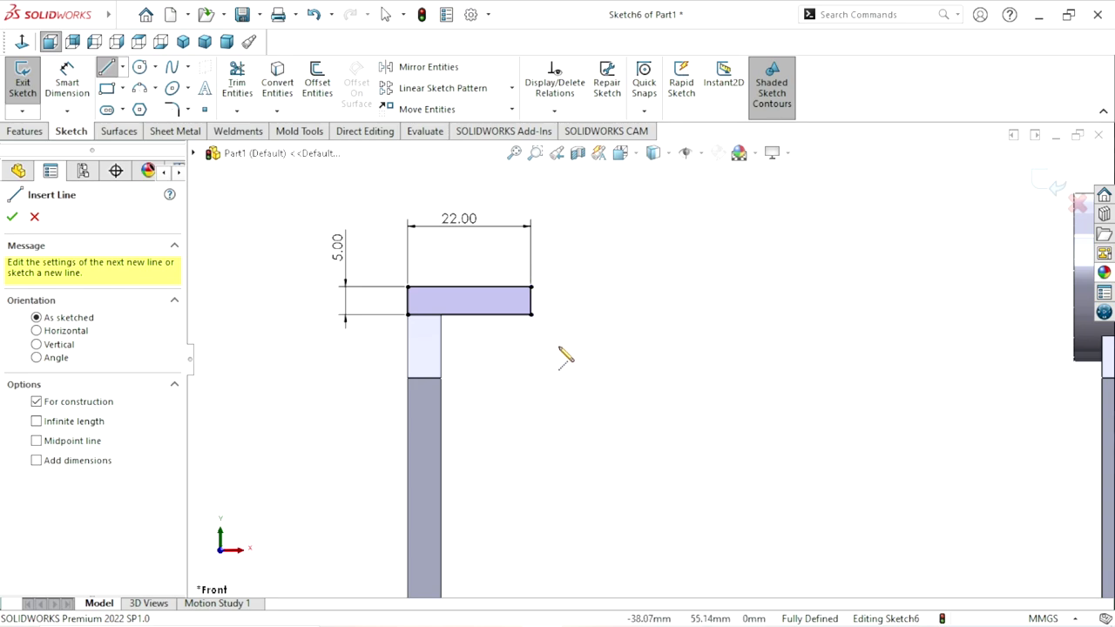
{"action": "left_click", "coordinate": [530, 314]}
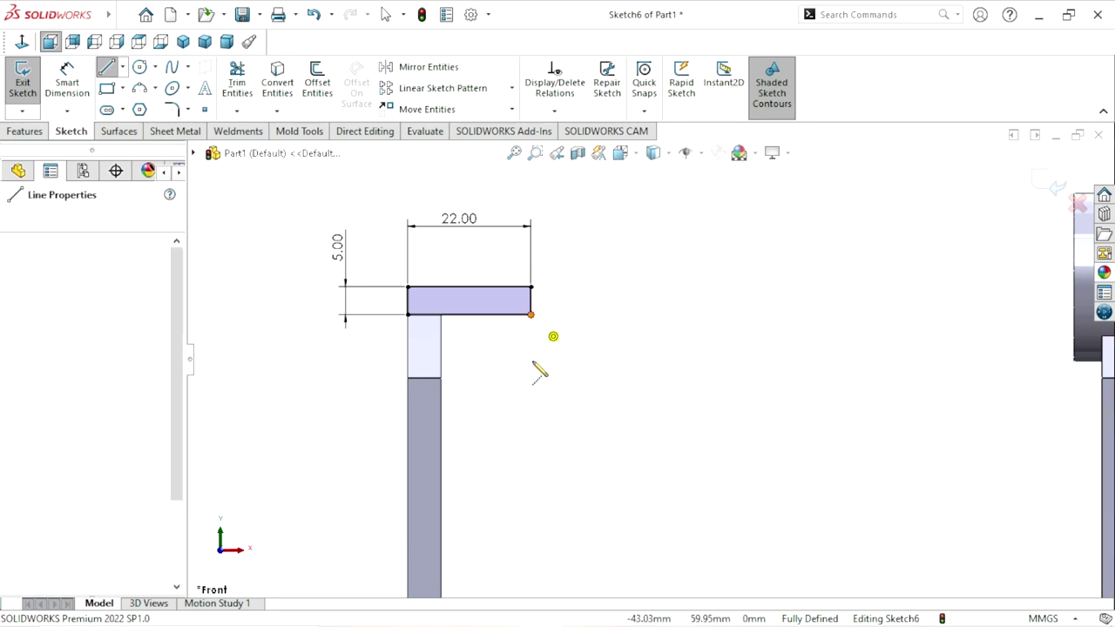
{"action": "left_click", "coordinate": [530, 362]}
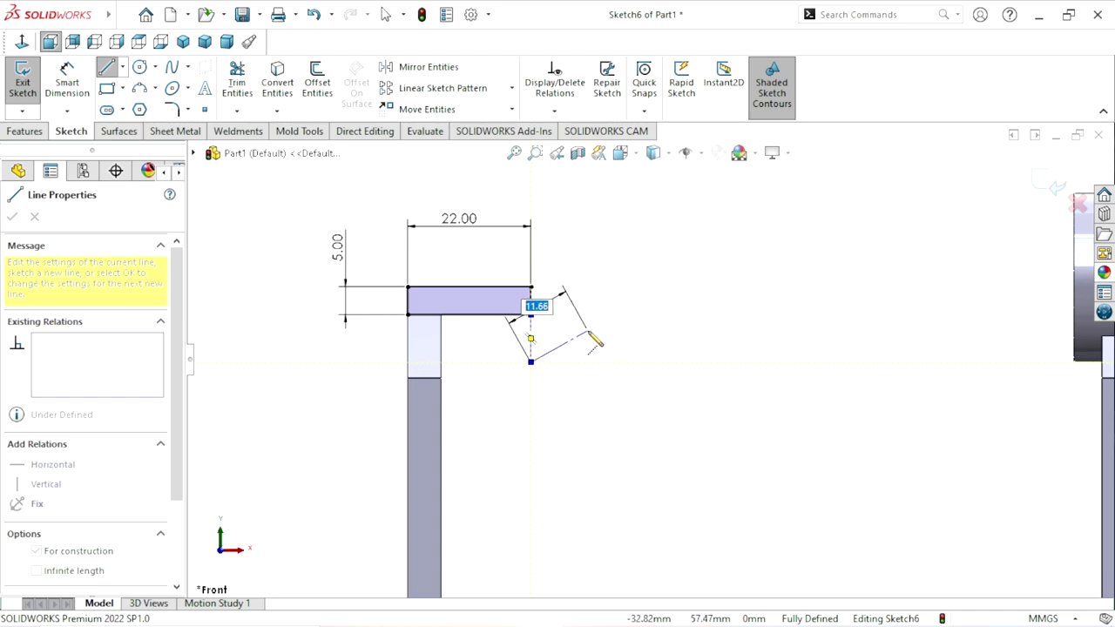
{"action": "left_click", "coordinate": [588, 330]}
{"action": "right_click", "coordinate": [640, 301]}
{"action": "left_click", "coordinate": [660, 308]}
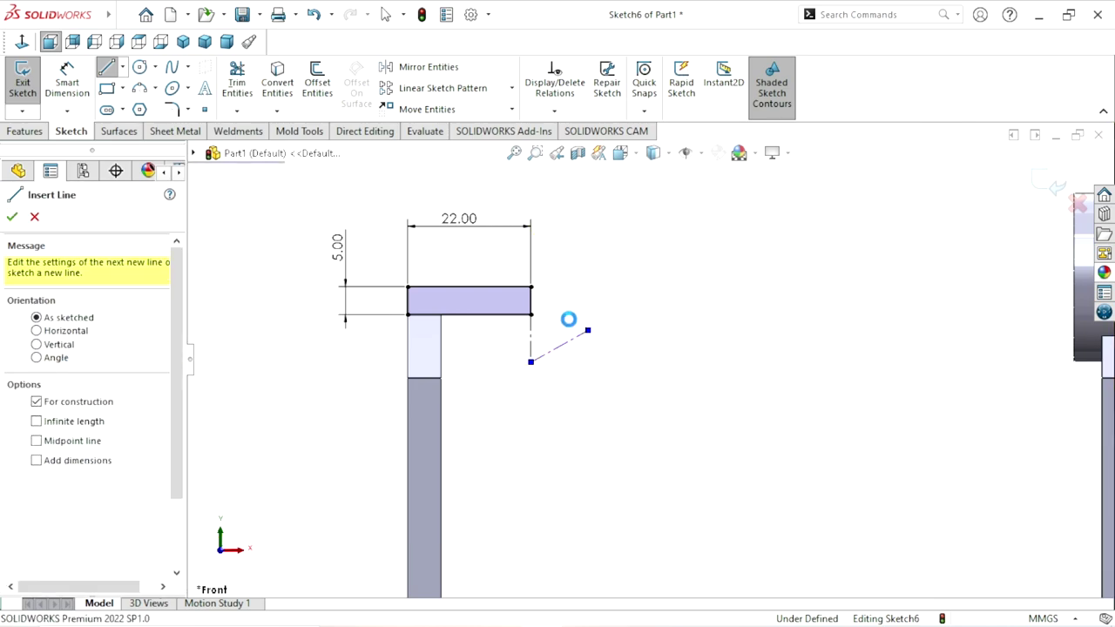
{"action": "left_click", "coordinate": [137, 66]}
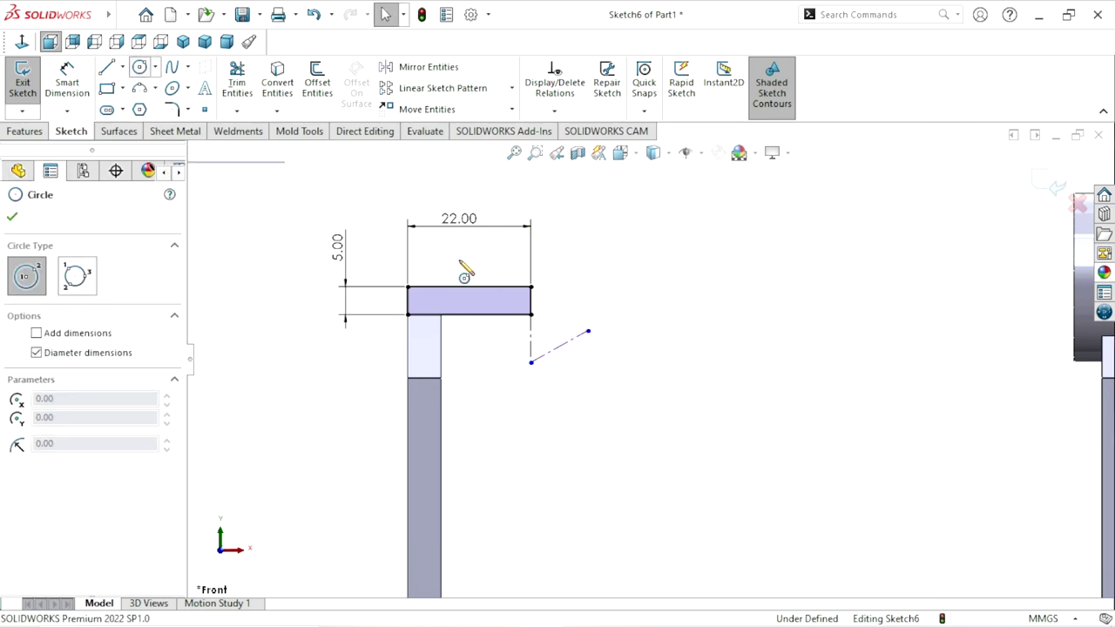
Step: Draw a circle at the angled centerline's end and dimension its diameter to 5 mm
{"action": "left_click", "coordinate": [588, 331]}
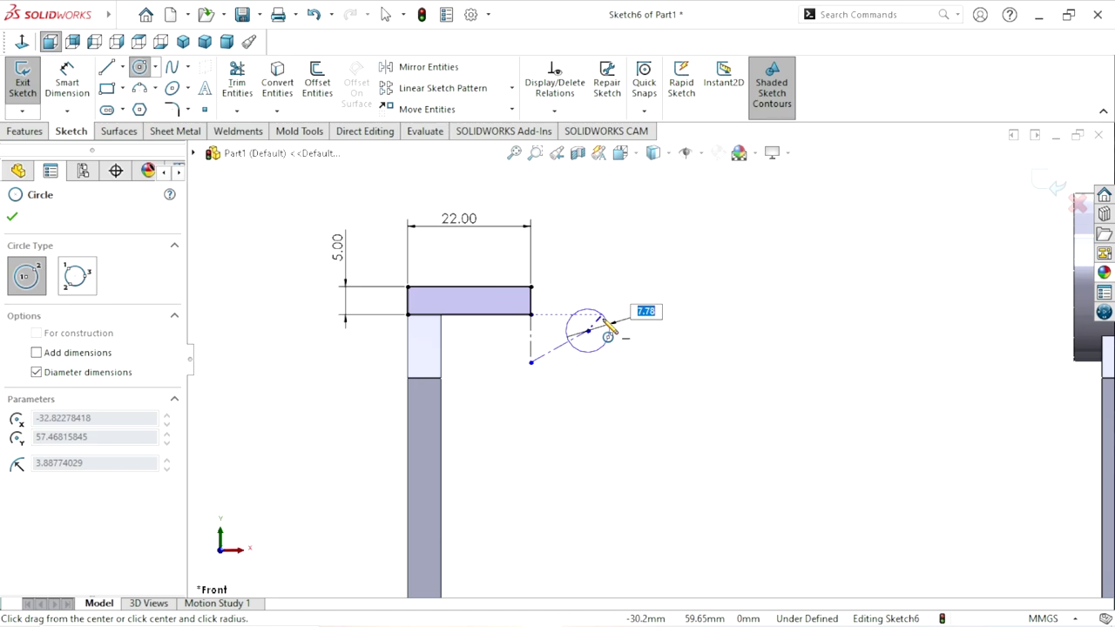
{"action": "left_click", "coordinate": [609, 327]}
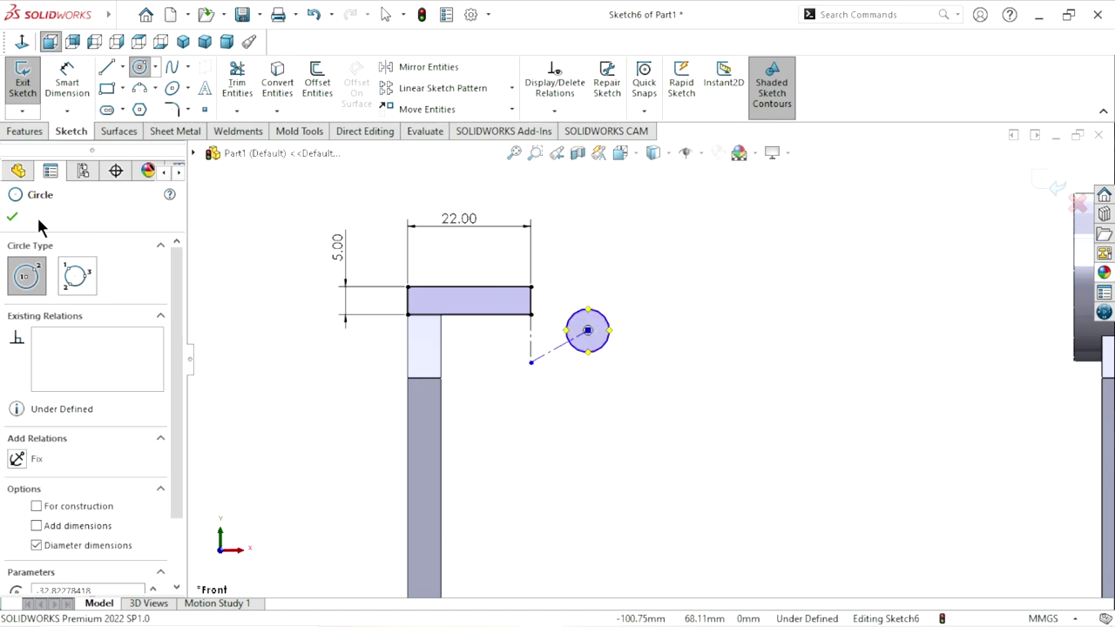
{"action": "left_click", "coordinate": [12, 217]}
{"action": "left_click", "coordinate": [79, 80]}
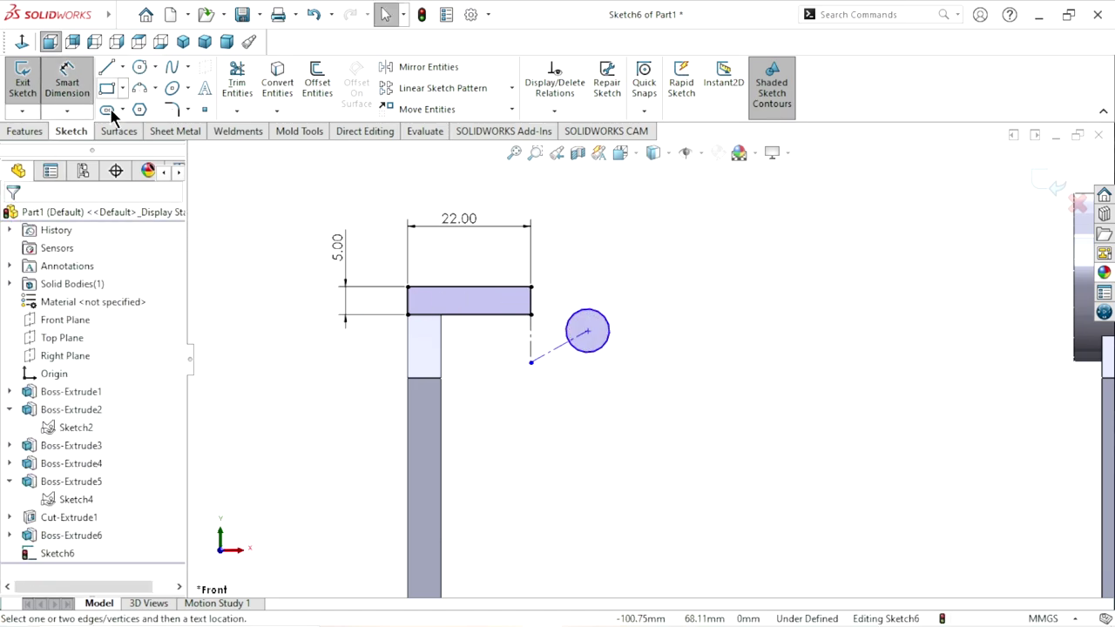
{"action": "left_click", "coordinate": [660, 304]}
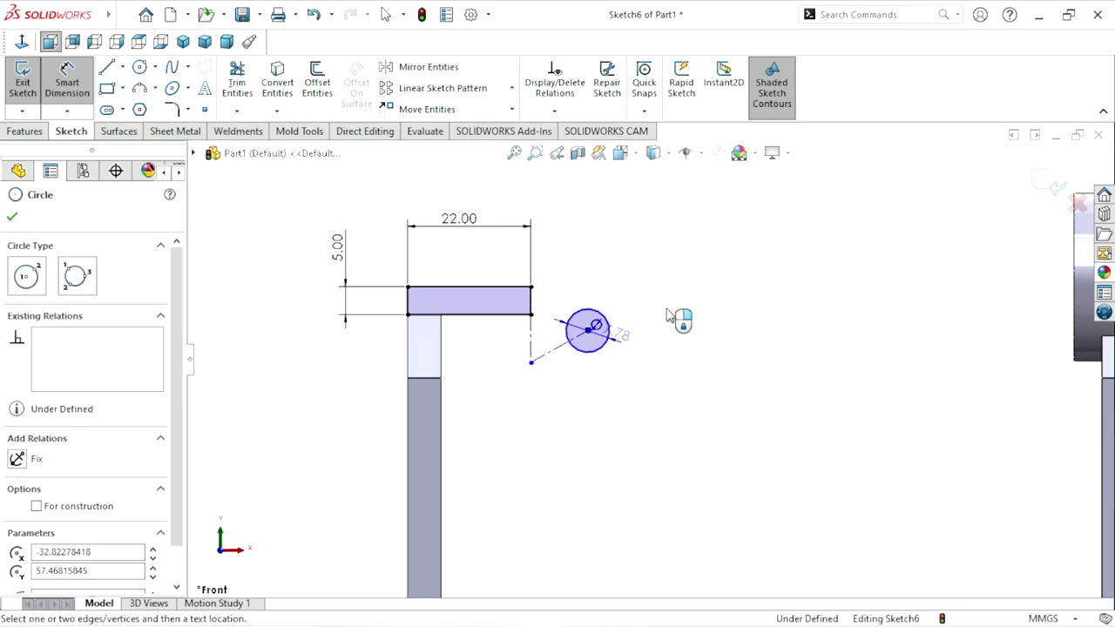
{"action": "left_click", "coordinate": [668, 307]}
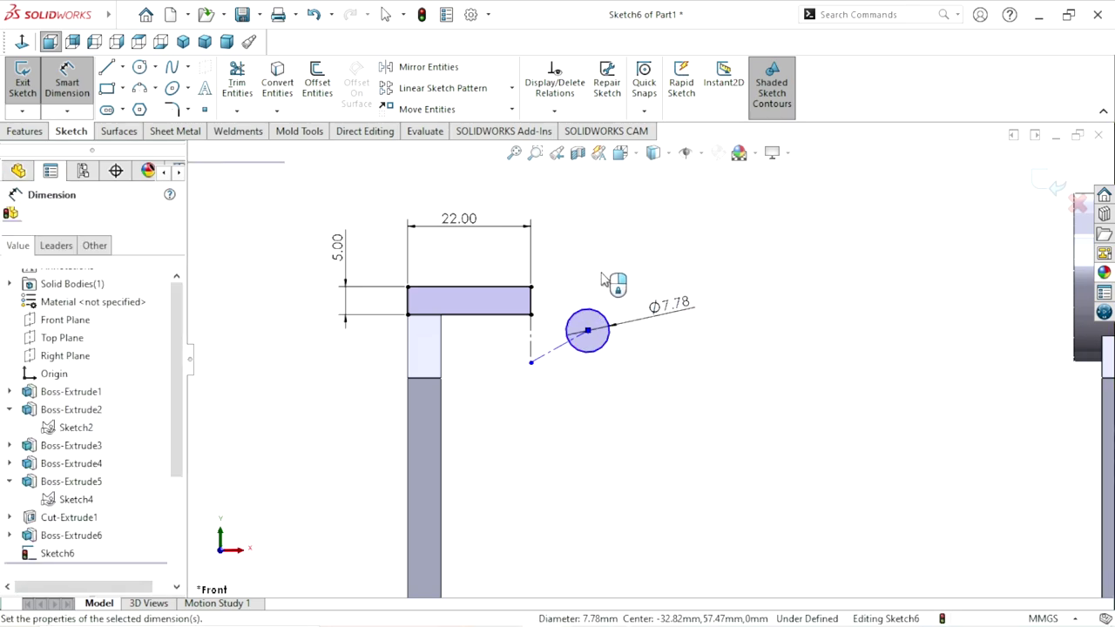
{"action": "type", "text": "5"}
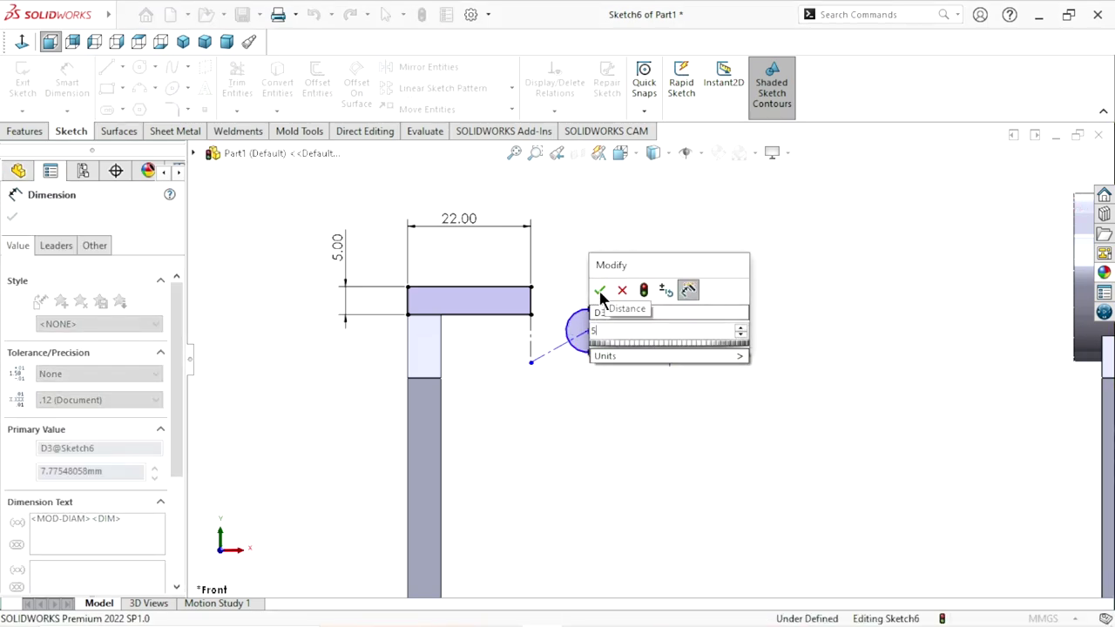
{"action": "left_click", "coordinate": [600, 289]}
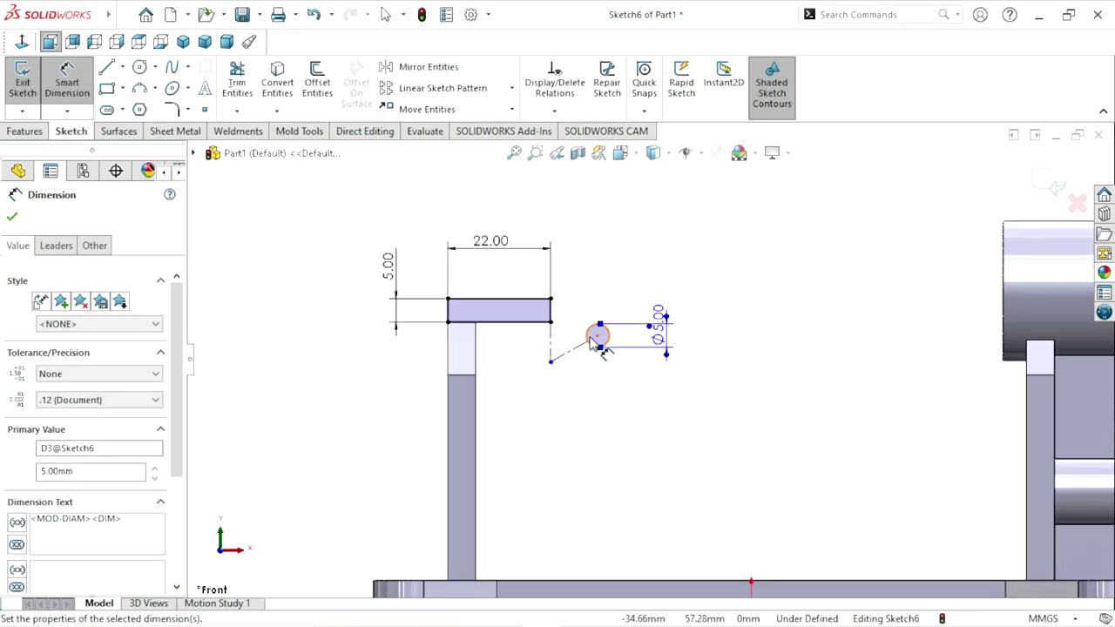
Step: Set the angle between the vertical and angled centerlines to 65°
{"action": "scroll", "coordinate": [541, 349], "scroll_direction": "down", "scroll_amount": 2}
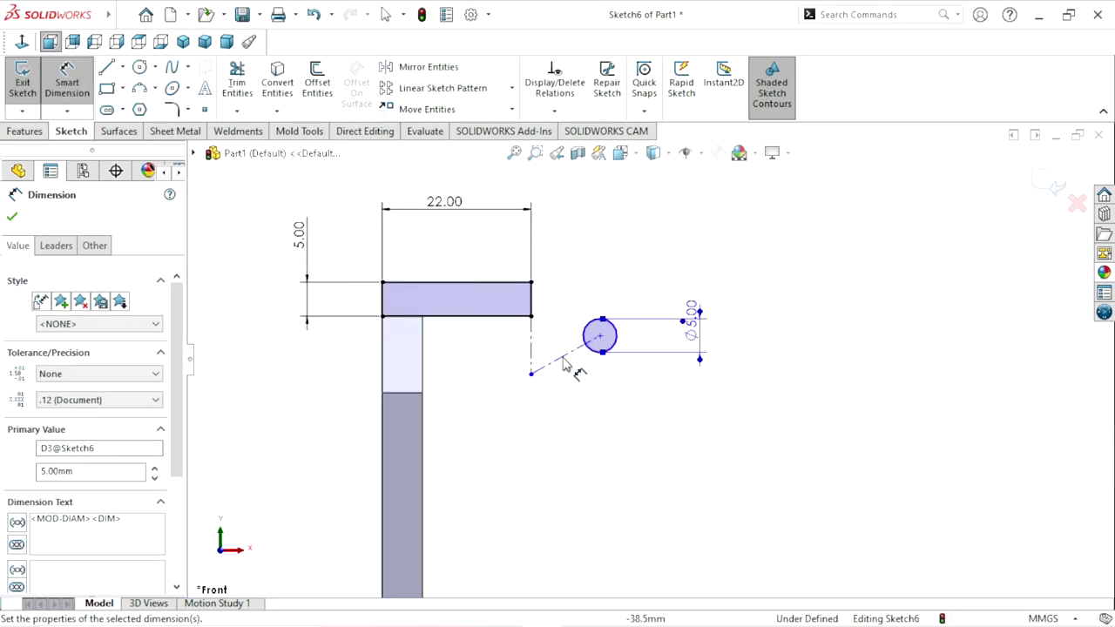
{"action": "left_click", "coordinate": [532, 352]}
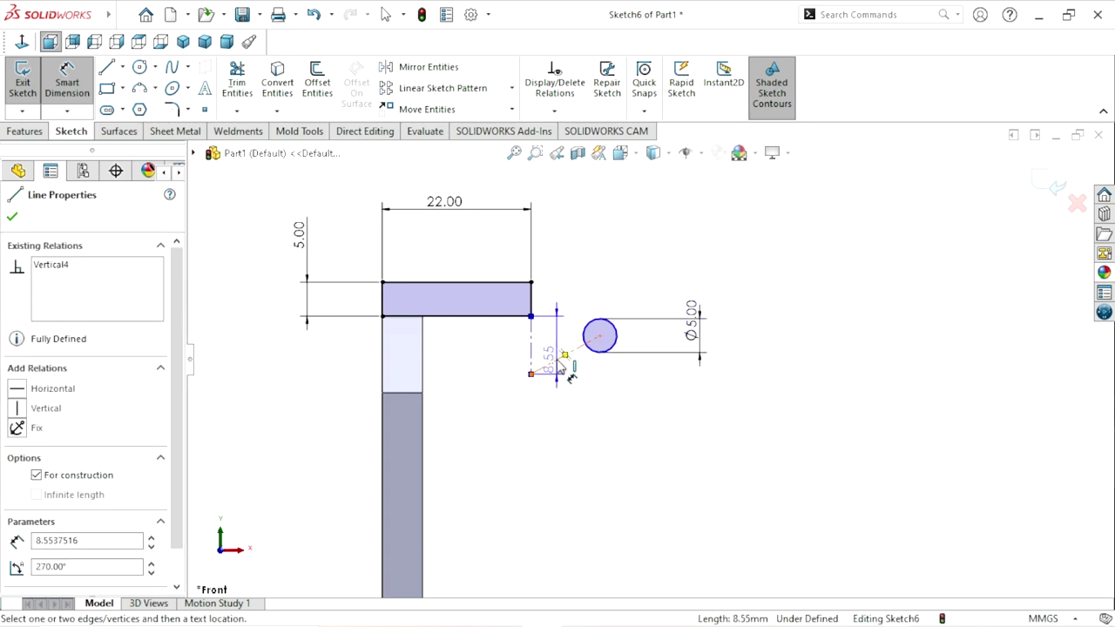
{"action": "left_click", "coordinate": [561, 360]}
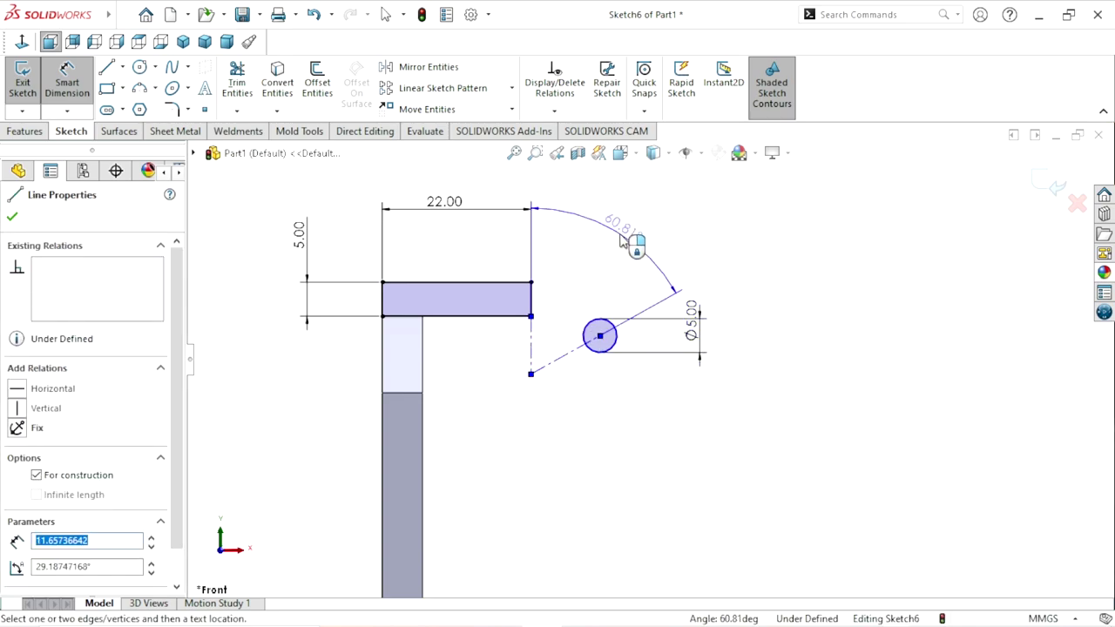
{"action": "left_click", "coordinate": [634, 228]}
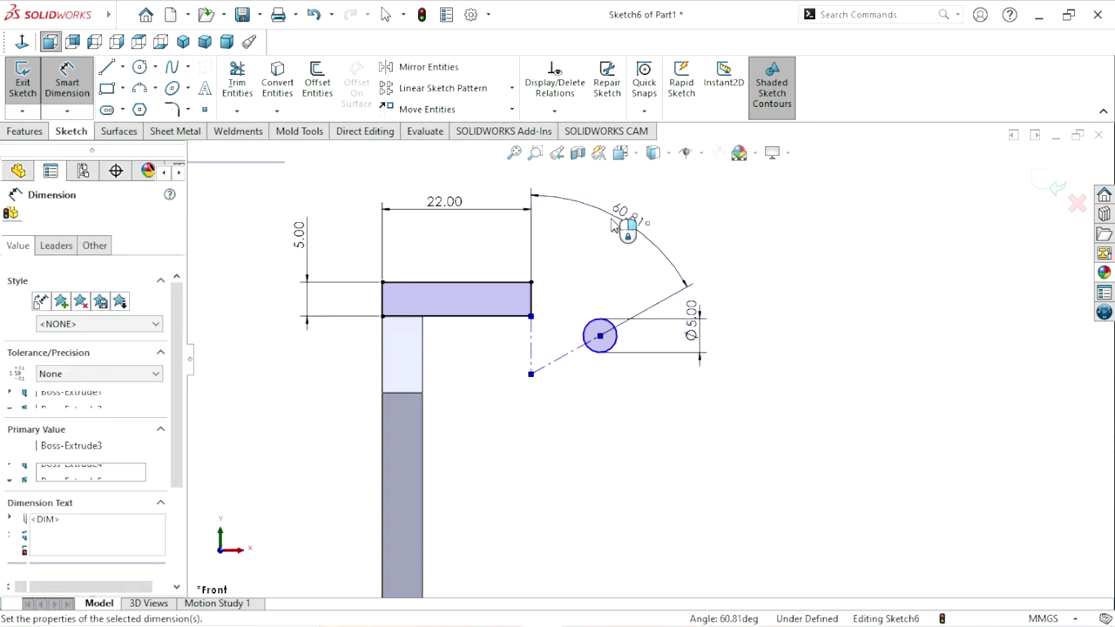
{"action": "type", "text": "65"}
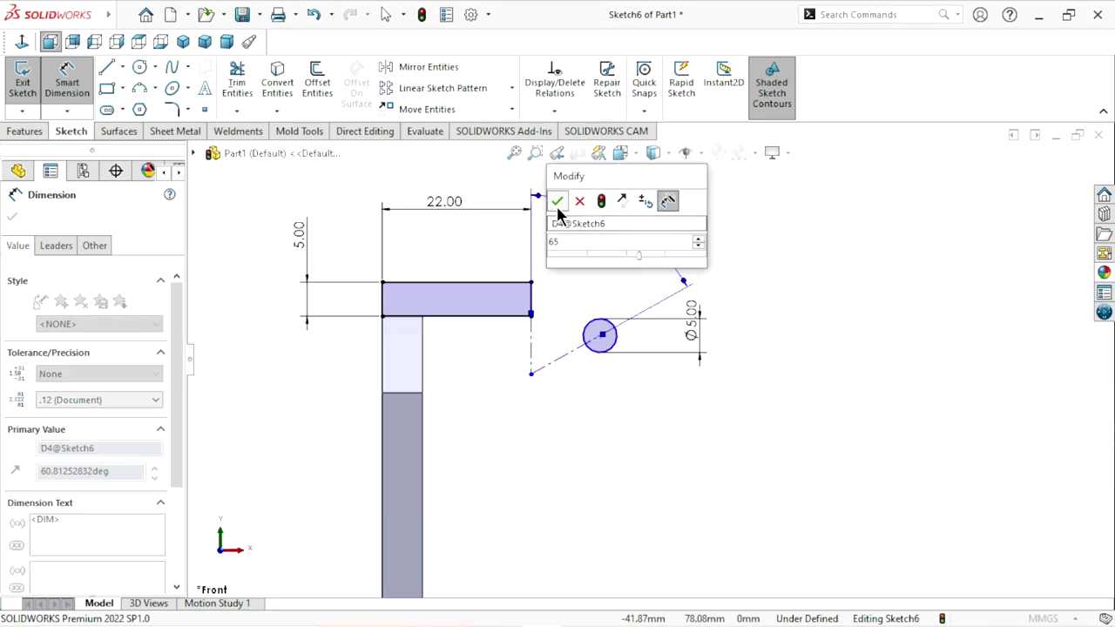
{"action": "left_click", "coordinate": [556, 202]}
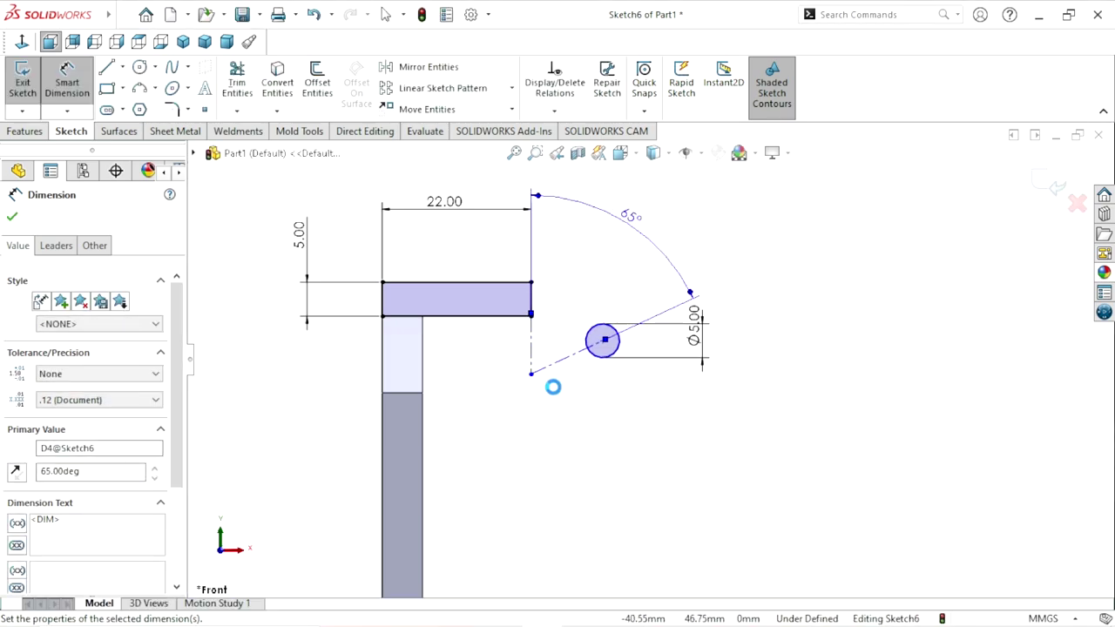
{"action": "scroll", "coordinate": [584, 366], "scroll_direction": "up", "scroll_amount": 2}
{"action": "scroll", "coordinate": [651, 366], "scroll_direction": "down", "scroll_amount": 2}
{"action": "scroll", "coordinate": [653, 369], "scroll_direction": "down", "scroll_amount": 1}
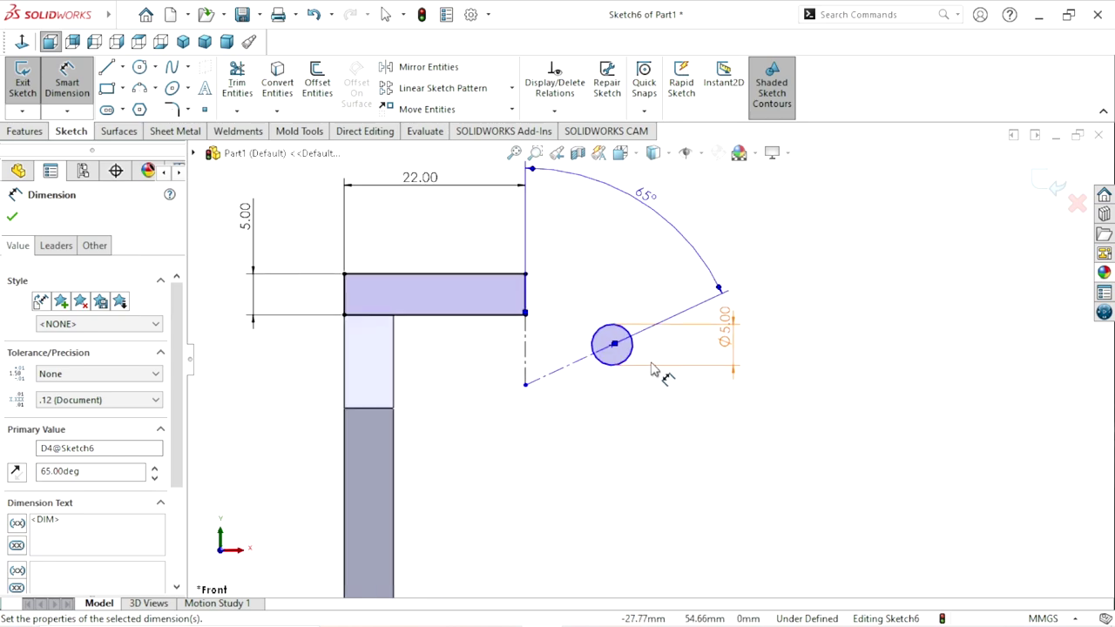
{"action": "left_click", "coordinate": [12, 220]}
Step: Dimension the Ø5 circle's centre 29.5 mm horizontally from the vertical arm's left edge
{"action": "scroll", "coordinate": [647, 370], "scroll_direction": "up", "scroll_amount": 1}
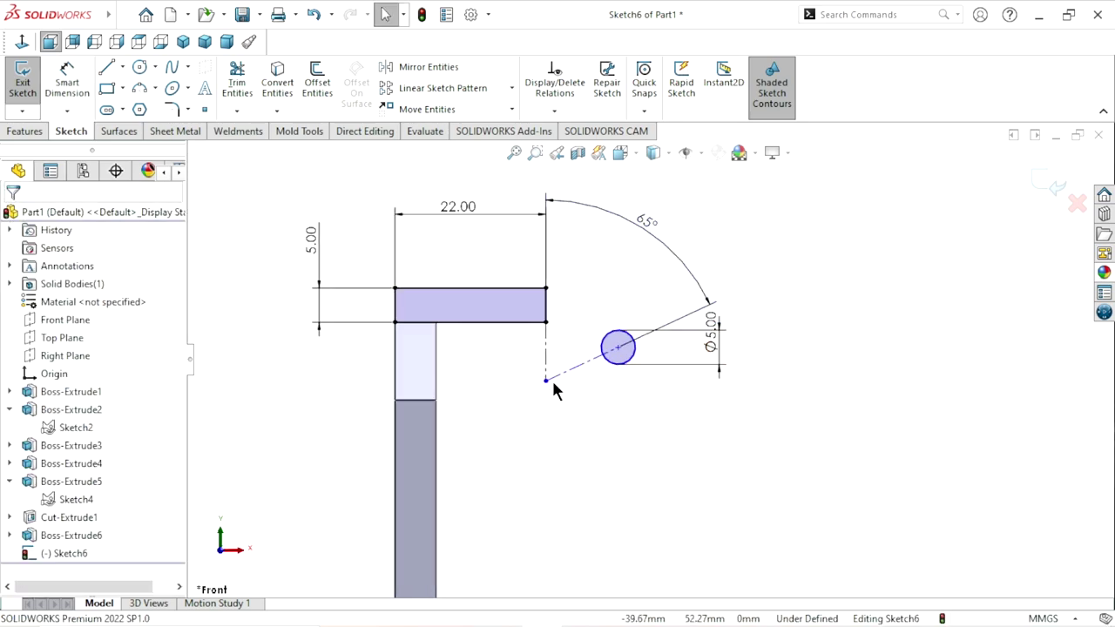
{"action": "scroll", "coordinate": [646, 369], "scroll_direction": "down", "scroll_amount": 1}
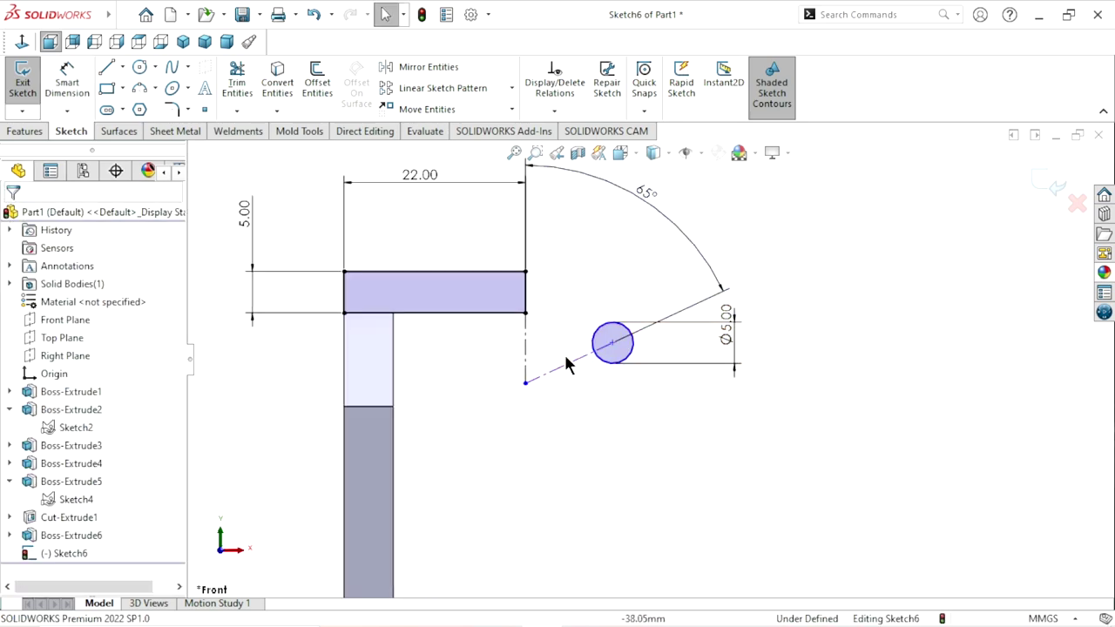
{"action": "left_click", "coordinate": [67, 76]}
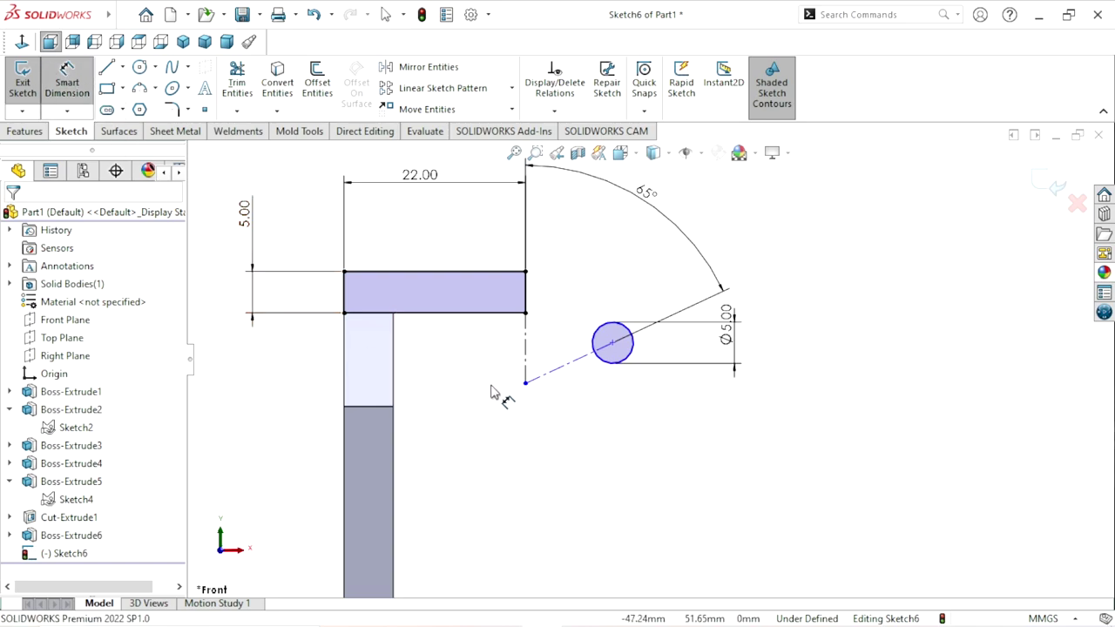
{"action": "left_click", "coordinate": [346, 385]}
{"action": "left_click", "coordinate": [613, 343]}
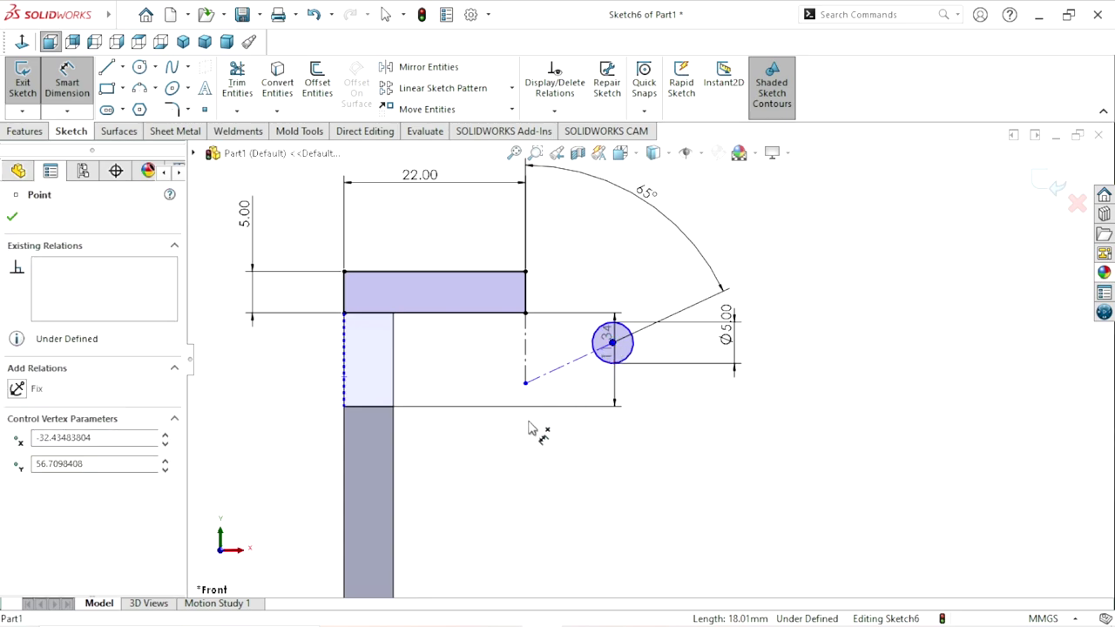
{"action": "left_click", "coordinate": [488, 440]}
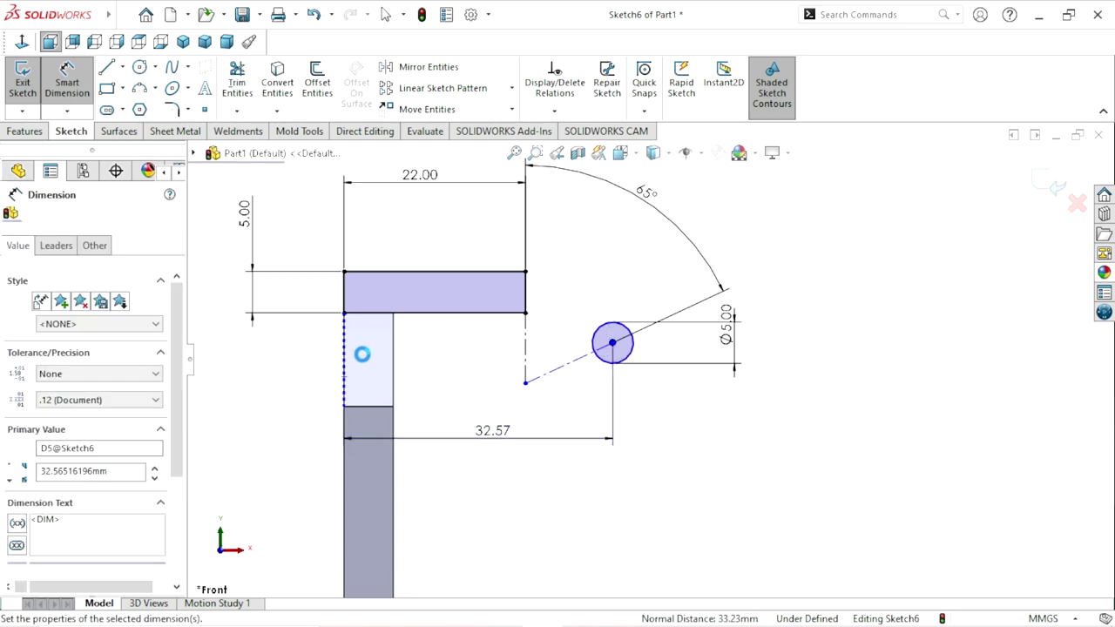
{"action": "type", "text": "29.5"}
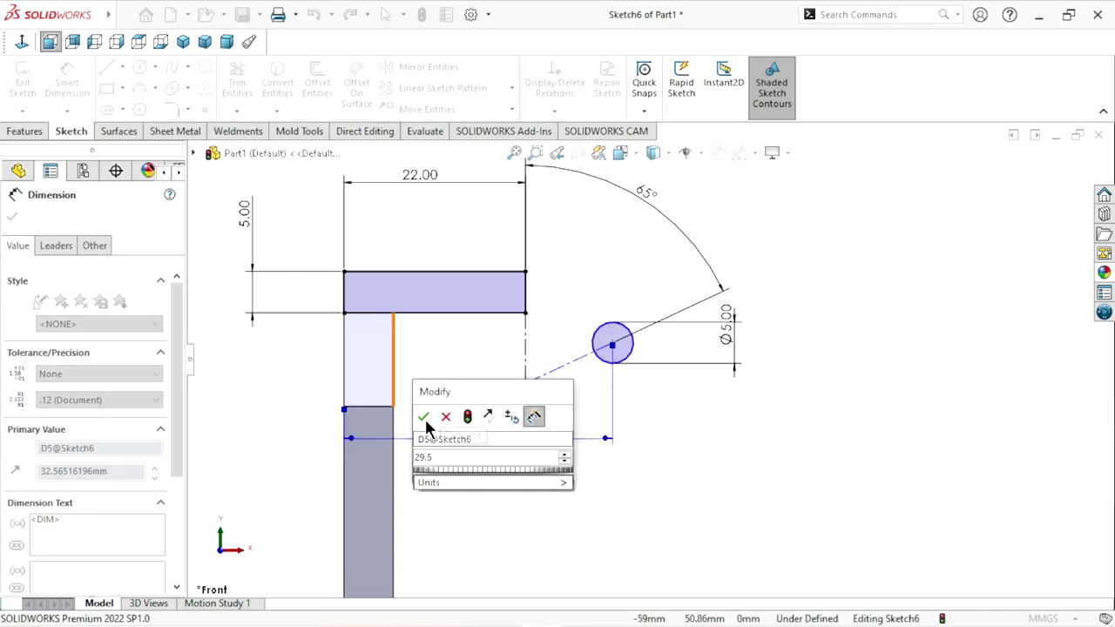
{"action": "left_click", "coordinate": [424, 417]}
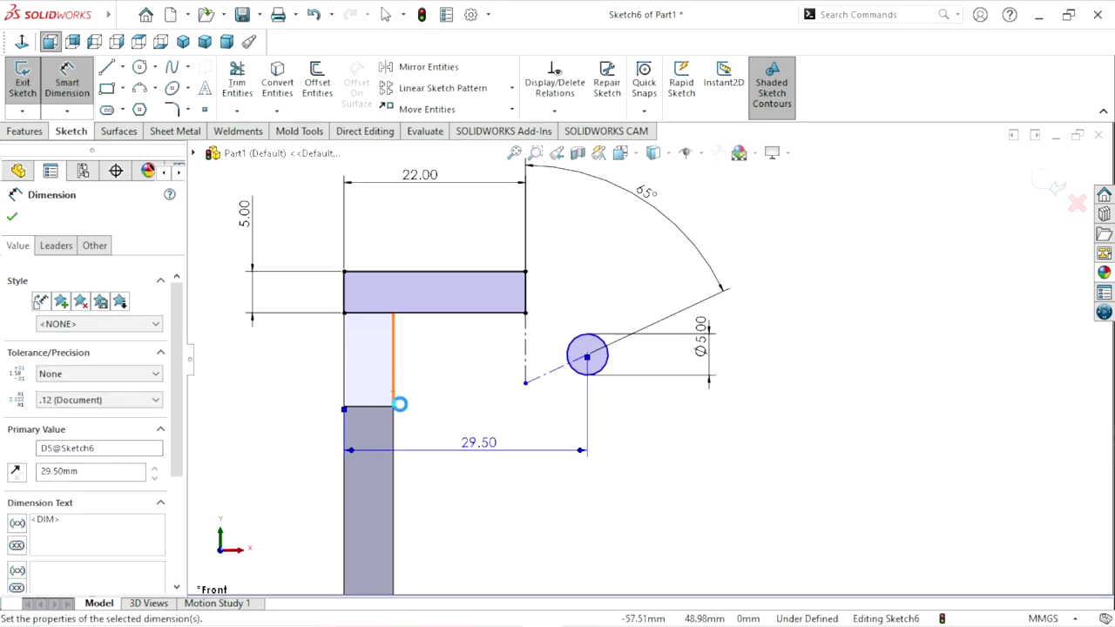
{"action": "middle_click_drag", "start_coordinate": [525, 414], "coordinate": [604, 410], "text": "ctrl"}
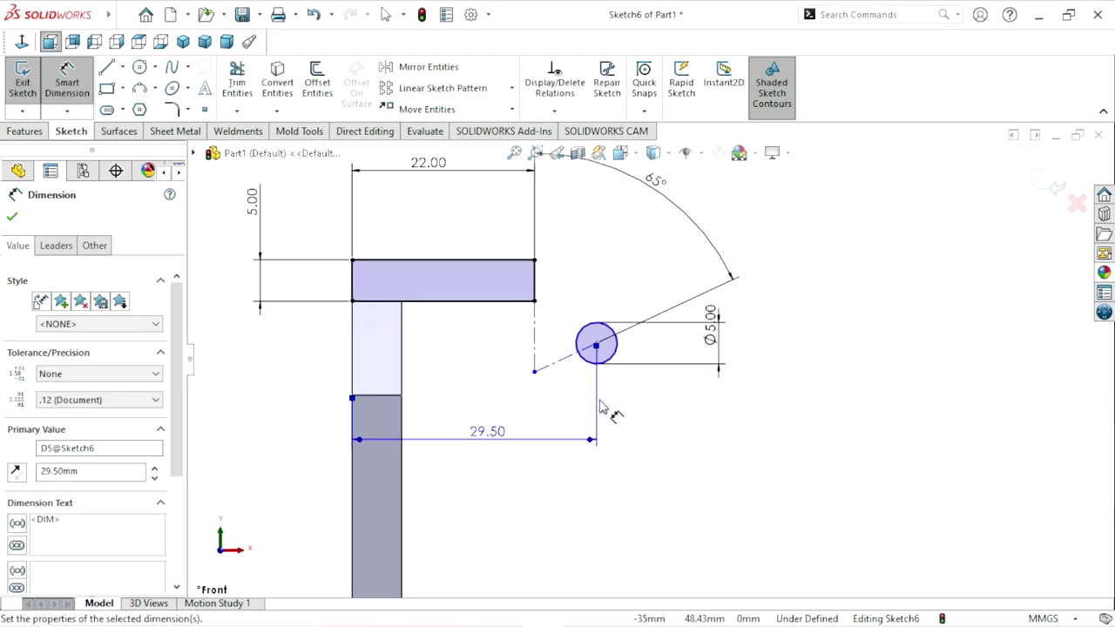
{"action": "left_click", "coordinate": [14, 218]}
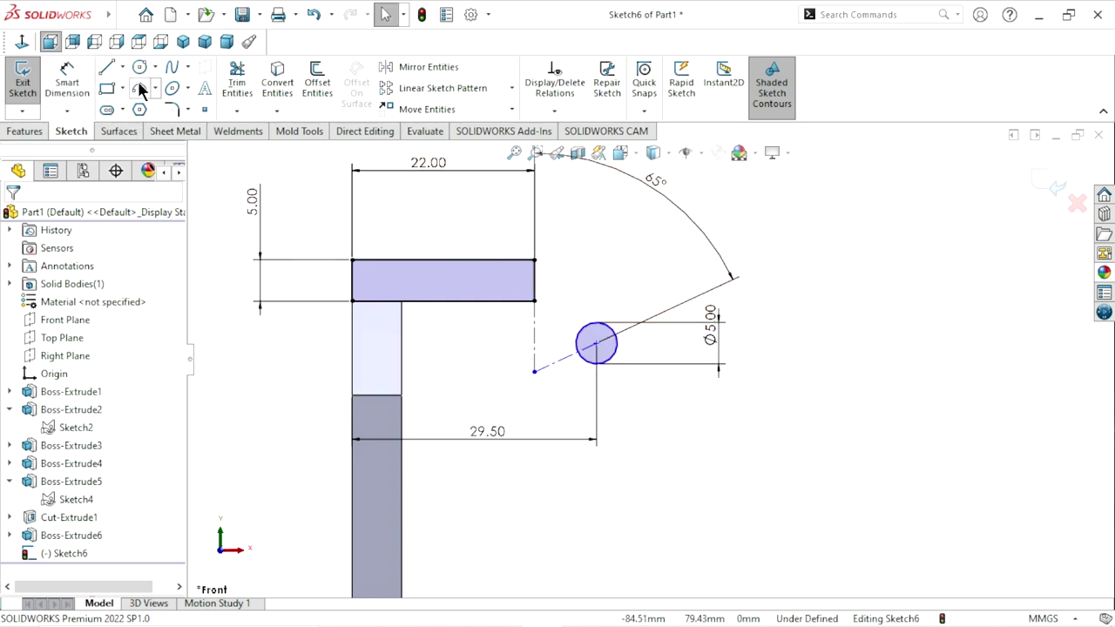
Step: Draw an arc from the top arm's upper corner to the Ø5 circle
{"action": "right_click_drag", "start_coordinate": [607, 261], "coordinate": [537, 261]}
{"action": "left_click_drag", "start_coordinate": [535, 260], "coordinate": [608, 324]}
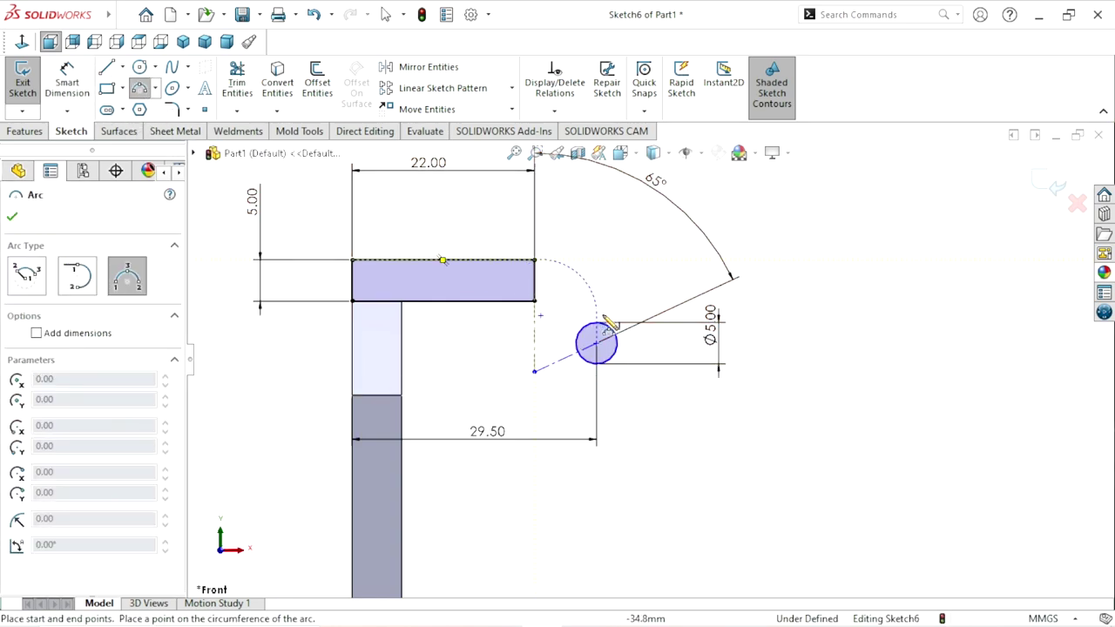
{"action": "left_click", "coordinate": [620, 340]}
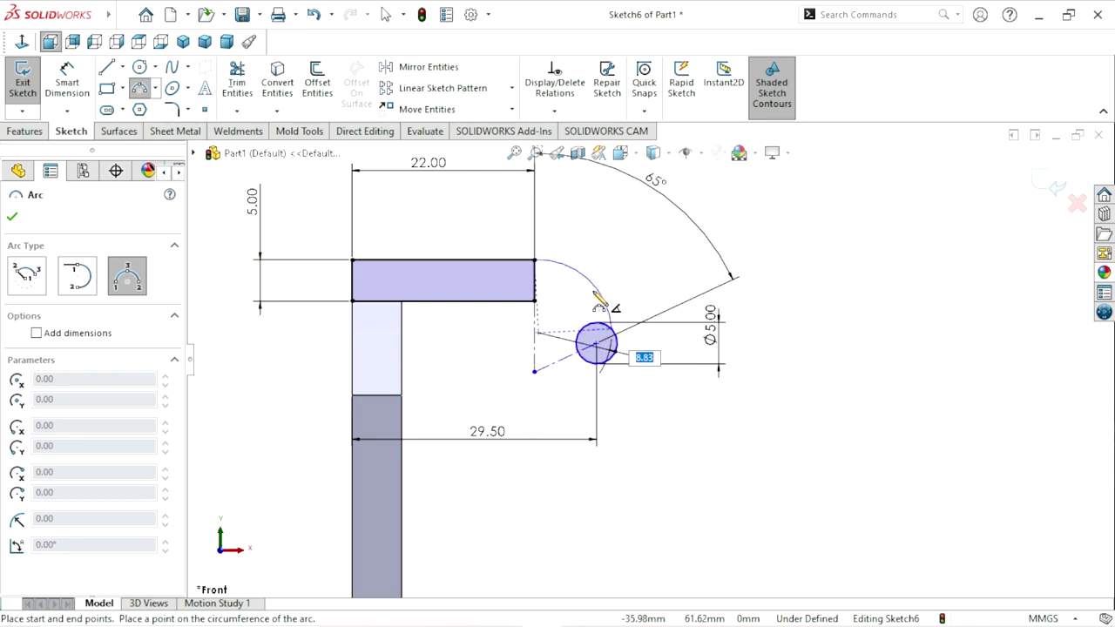
{"action": "left_click", "coordinate": [603, 301]}
{"action": "right_click", "coordinate": [624, 266]}
{"action": "left_click", "coordinate": [645, 279]}
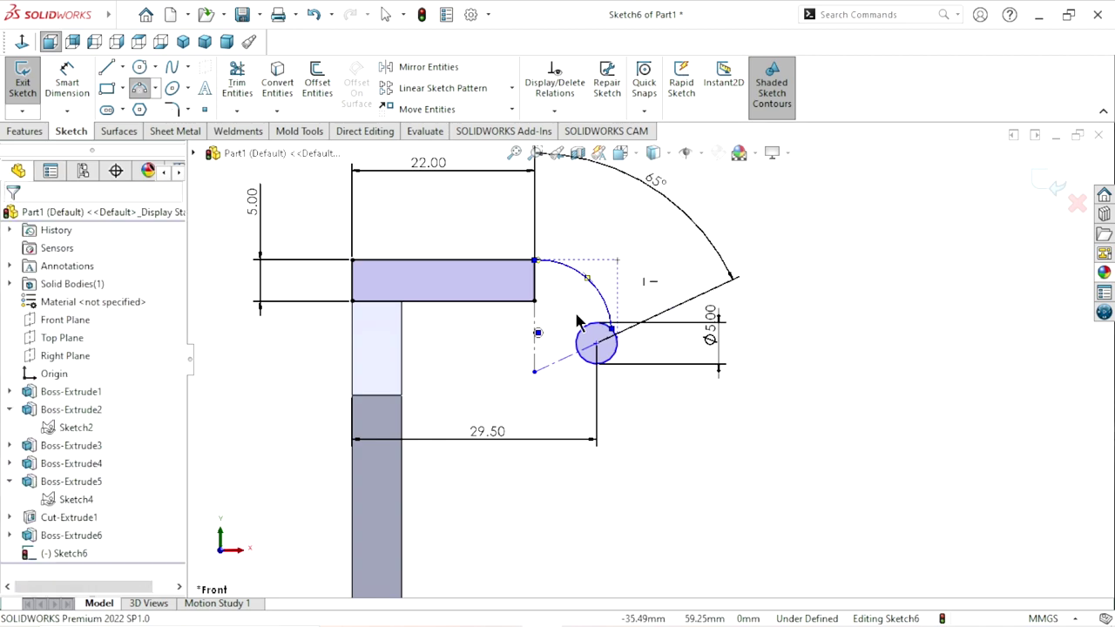
Step: Draw a second arc from the top arm's lower corner to the circle
{"action": "left_click", "coordinate": [136, 86]}
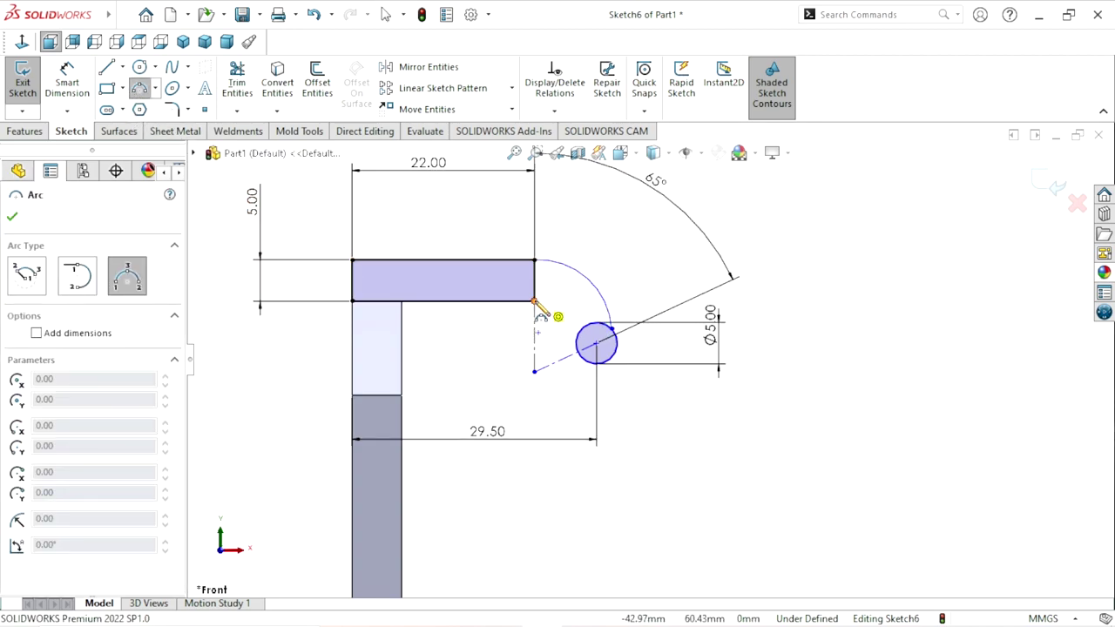
{"action": "left_click", "coordinate": [535, 301]}
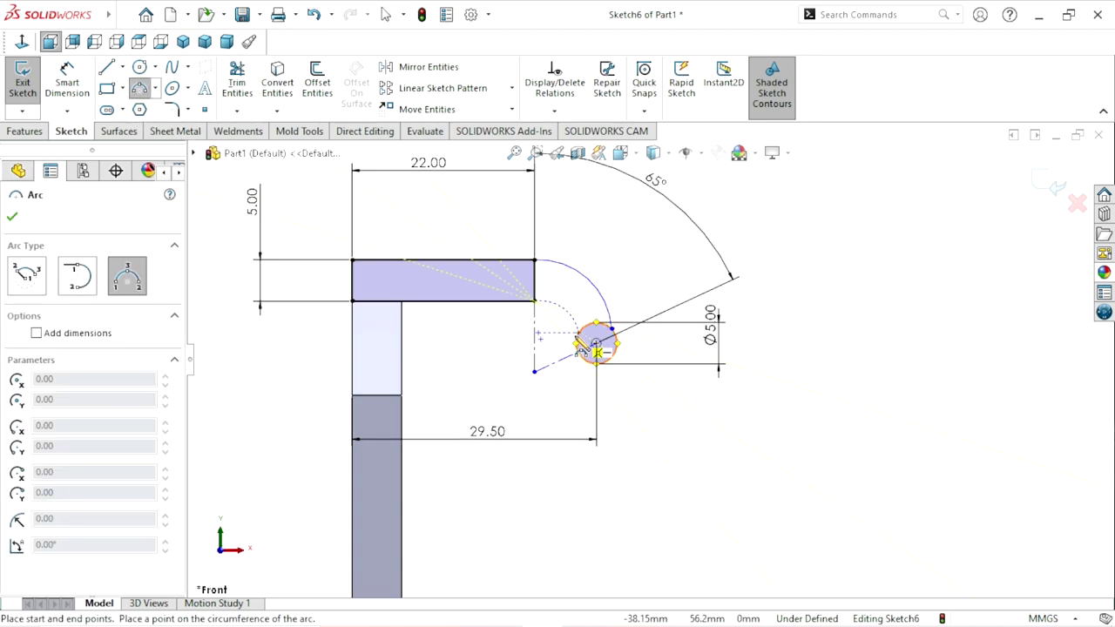
{"action": "left_click", "coordinate": [595, 348]}
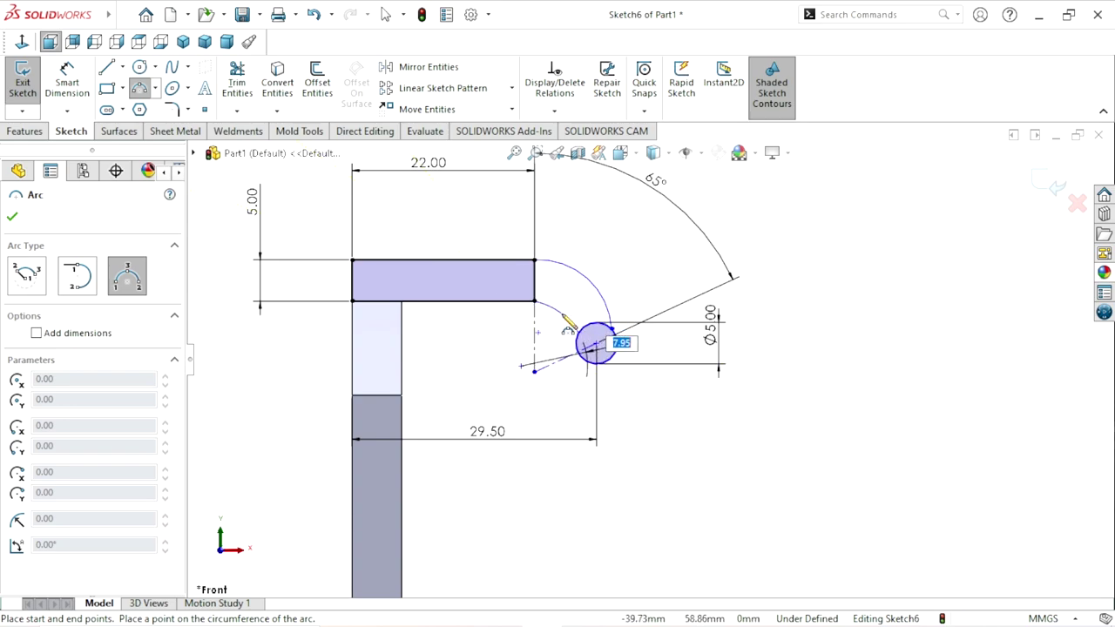
{"action": "left_click", "coordinate": [568, 325]}
{"action": "right_click", "coordinate": [634, 262]}
{"action": "left_click", "coordinate": [645, 211]}
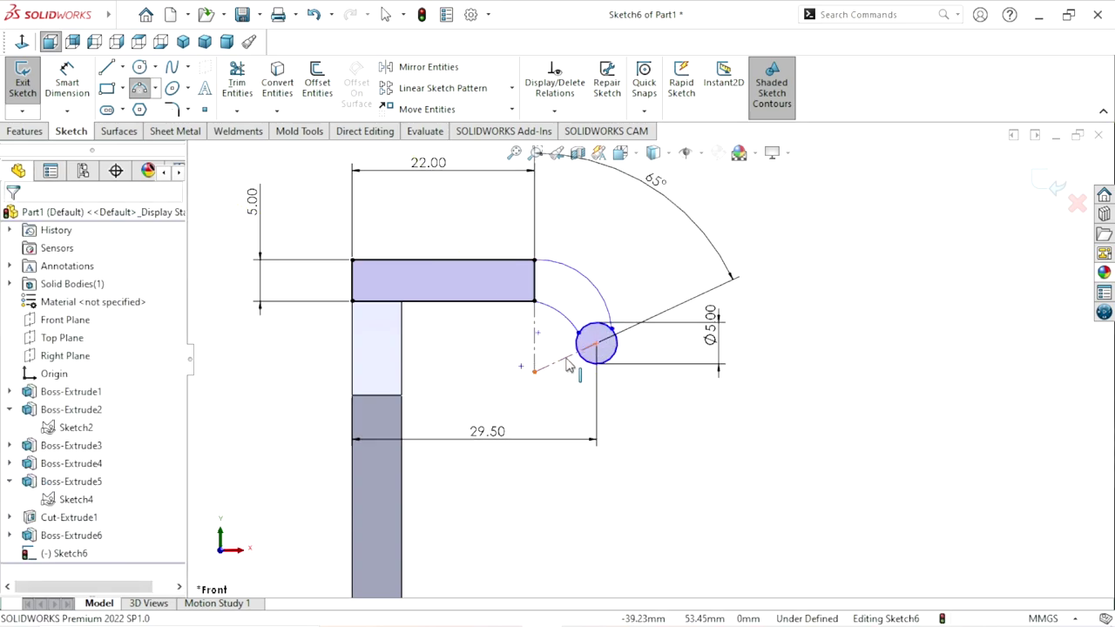
{"action": "scroll", "coordinate": [558, 349], "scroll_direction": "down", "scroll_amount": 3}
{"action": "scroll", "coordinate": [610, 344], "scroll_direction": "down", "scroll_amount": 2}
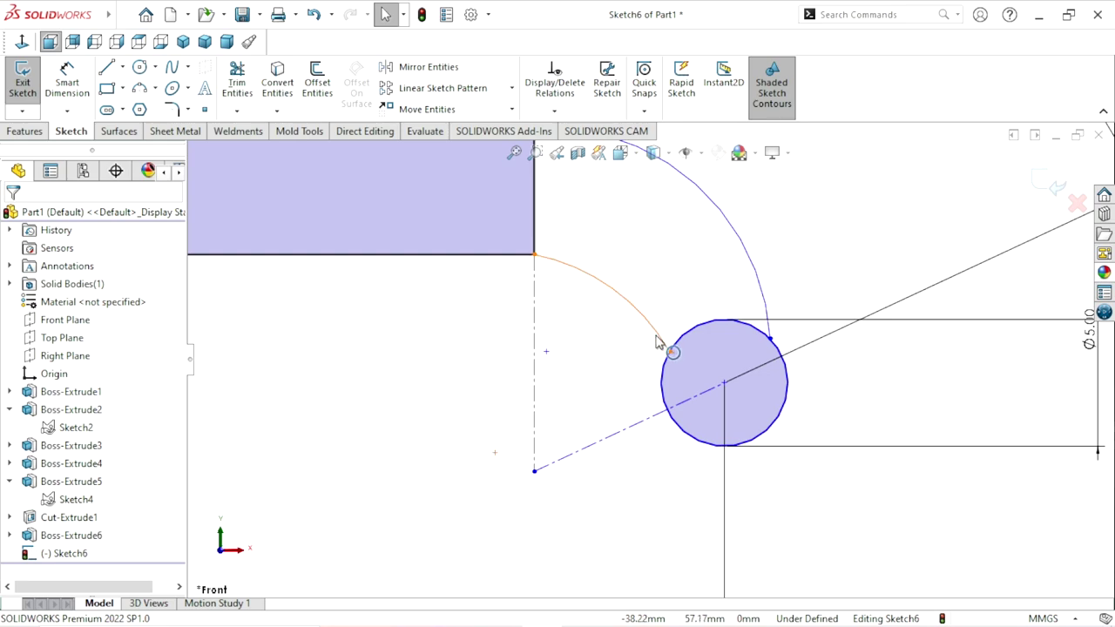
Step: Make both the inner and outer arcs tangent to the Ø5 circle
{"action": "left_click", "coordinate": [658, 338]}
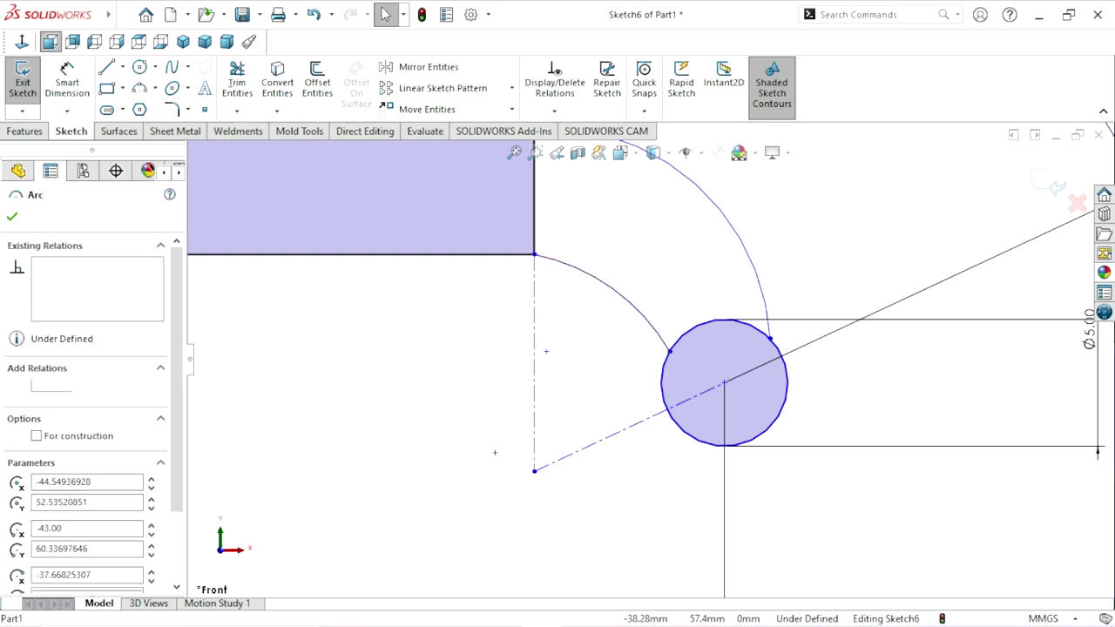
{"action": "left_click", "coordinate": [661, 365], "text": "ctrl"}
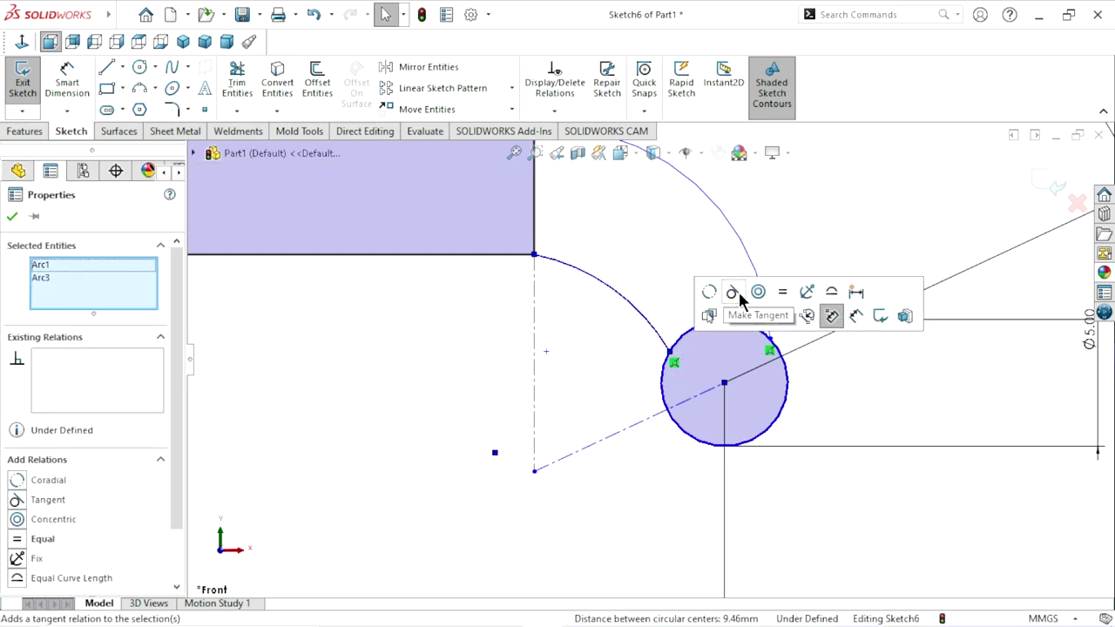
{"action": "left_click", "coordinate": [731, 293]}
{"action": "scroll", "coordinate": [675, 366], "scroll_direction": "up", "scroll_amount": 2}
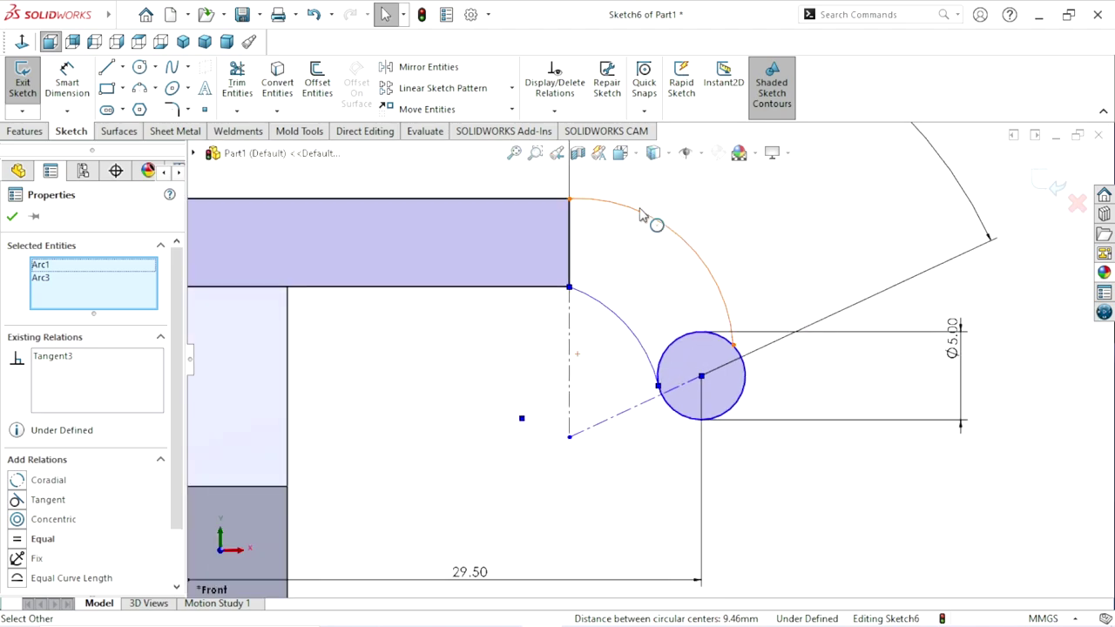
{"action": "left_click", "coordinate": [662, 224]}
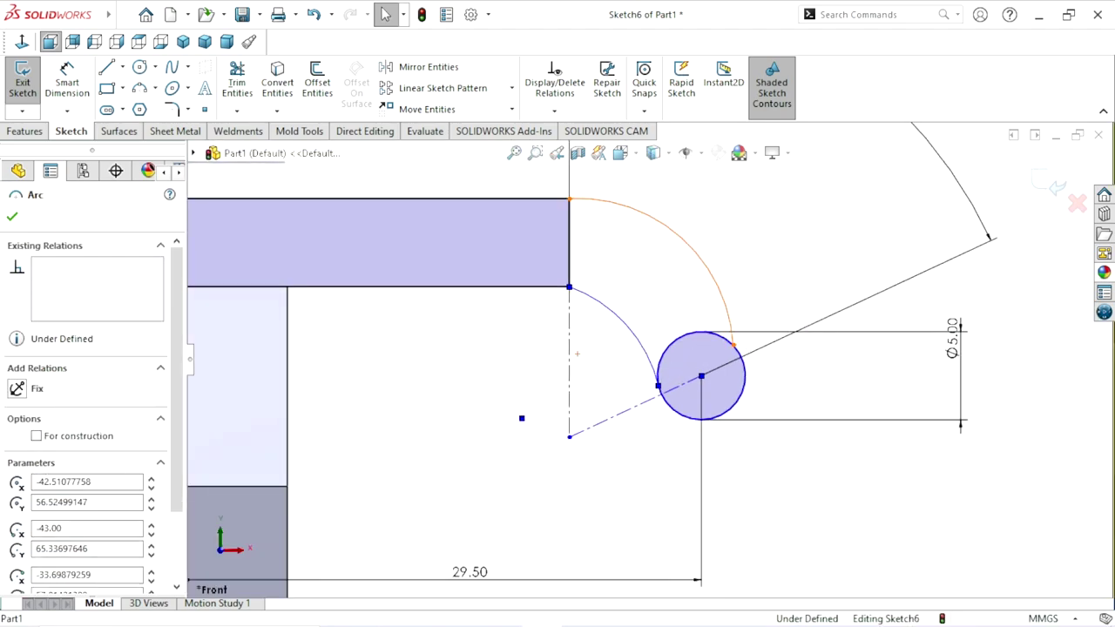
{"action": "left_click", "coordinate": [697, 333]}
{"action": "left_click", "coordinate": [719, 297], "text": "ctrl"}
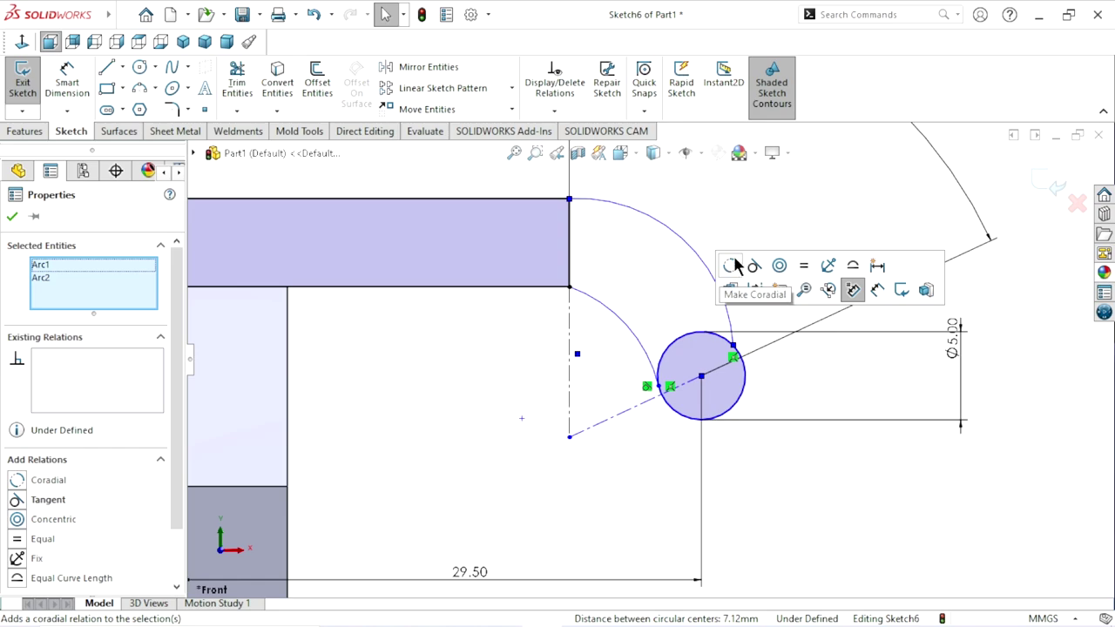
{"action": "left_click", "coordinate": [757, 266]}
{"action": "scroll", "coordinate": [695, 376], "scroll_direction": "up", "scroll_amount": 1}
{"action": "scroll", "coordinate": [693, 382], "scroll_direction": "up", "scroll_amount": 1}
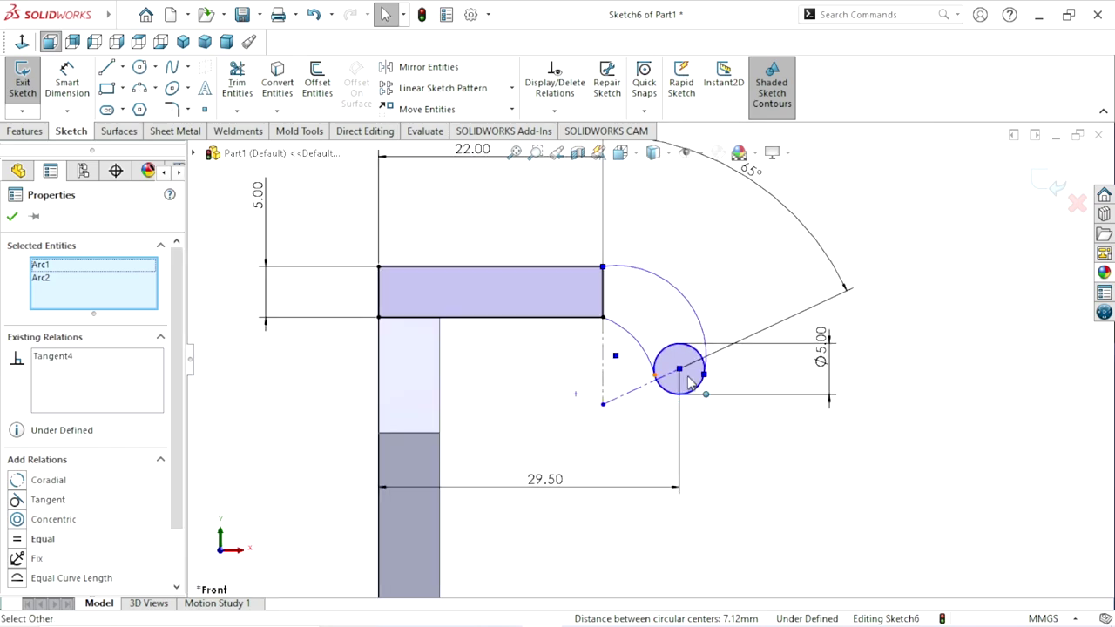
{"action": "scroll", "coordinate": [692, 379], "scroll_direction": "down", "scroll_amount": 2}
{"action": "scroll", "coordinate": [732, 444], "scroll_direction": "up", "scroll_amount": 1}
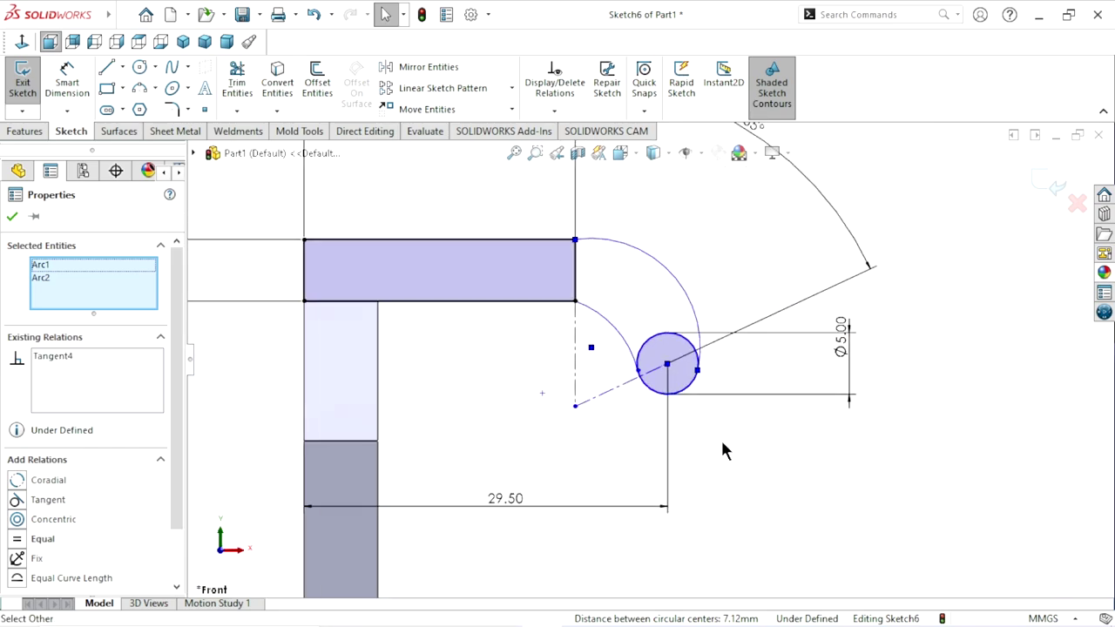
{"action": "scroll", "coordinate": [591, 264], "scroll_direction": "down", "scroll_amount": 1}
Step: Make the outer arc tangent to the arm's top edge and the inner arc to its bottom edge
{"action": "left_click", "coordinate": [704, 221]}
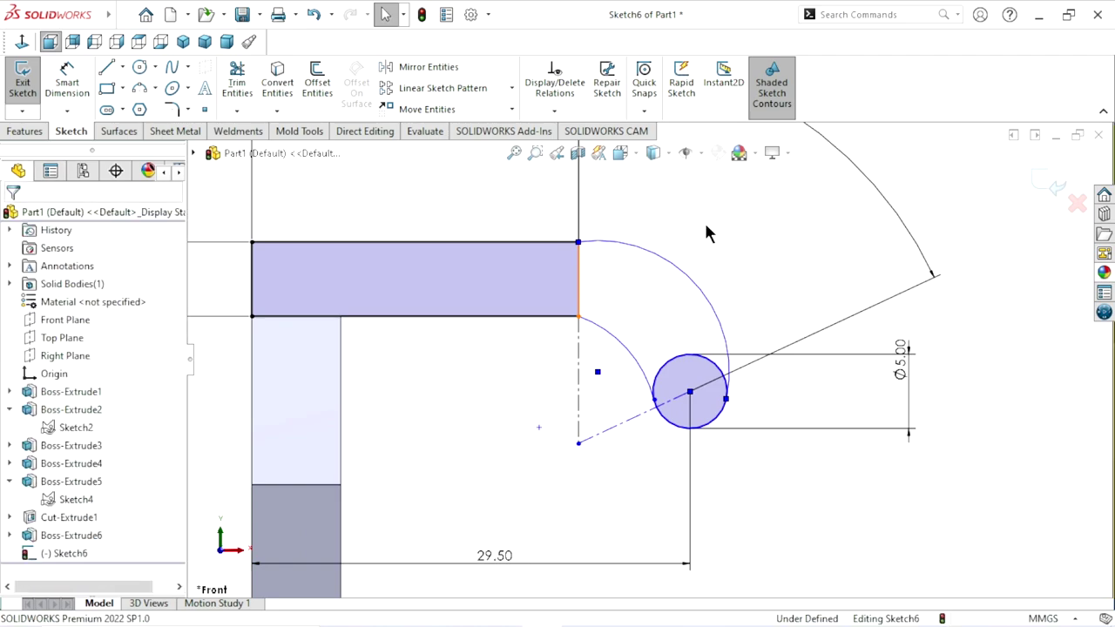
{"action": "left_click", "coordinate": [601, 250]}
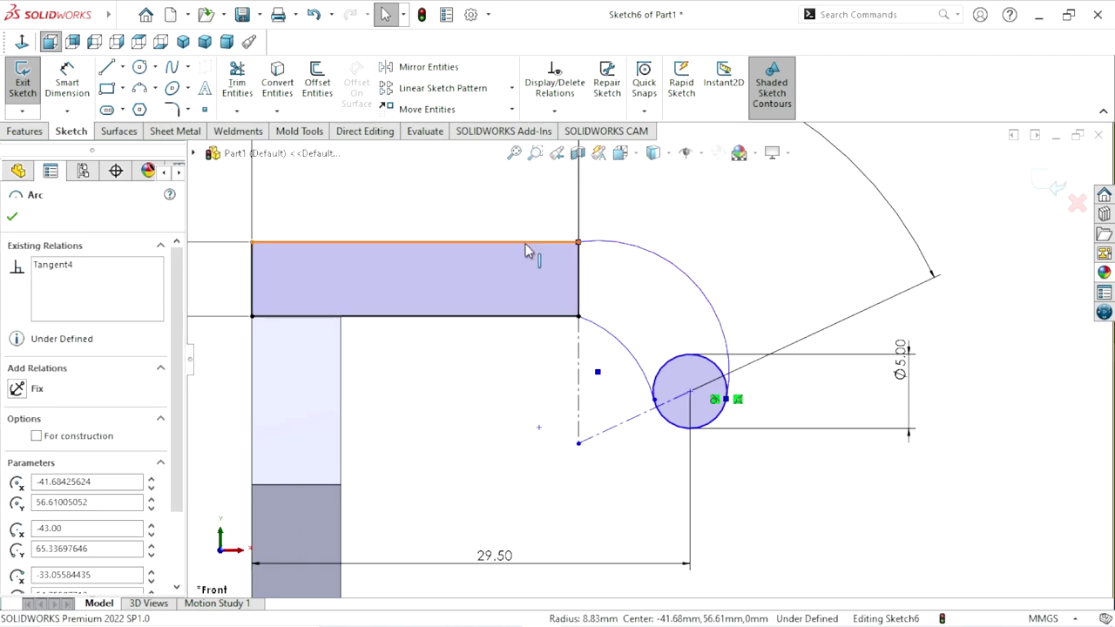
{"action": "left_click", "coordinate": [549, 243]}
{"action": "left_click", "coordinate": [600, 244], "text": "ctrl"}
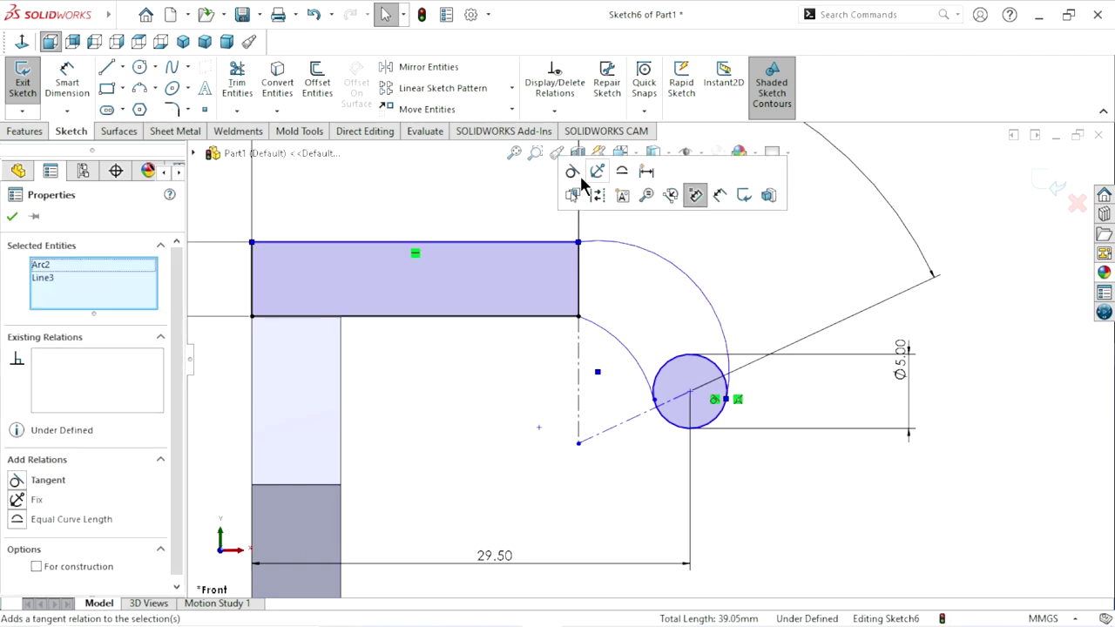
{"action": "left_click", "coordinate": [572, 174]}
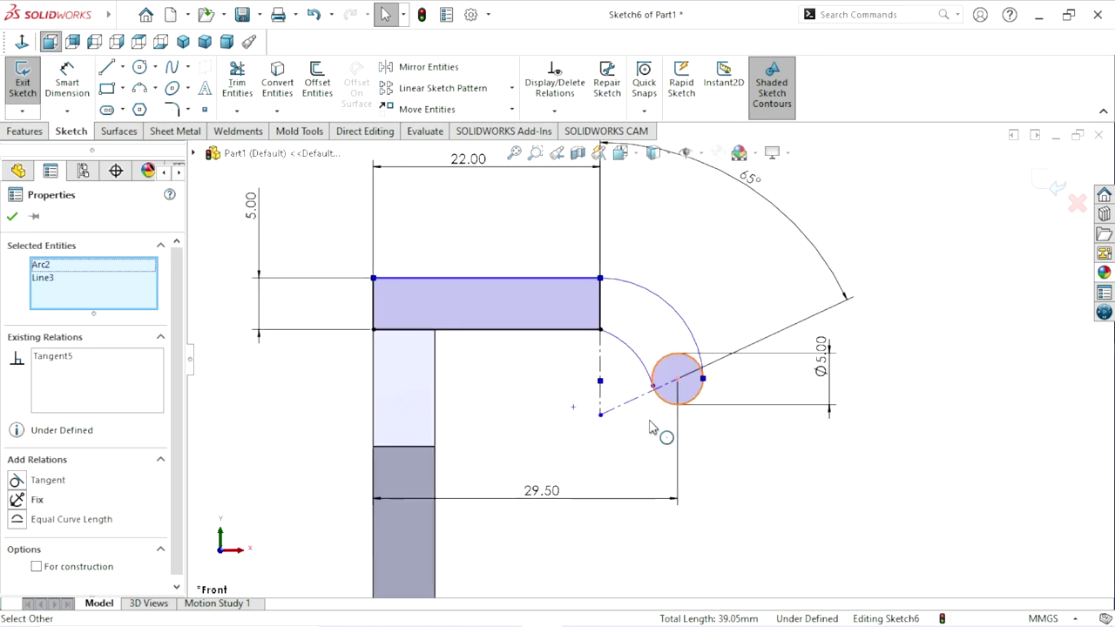
{"action": "left_click", "coordinate": [809, 496]}
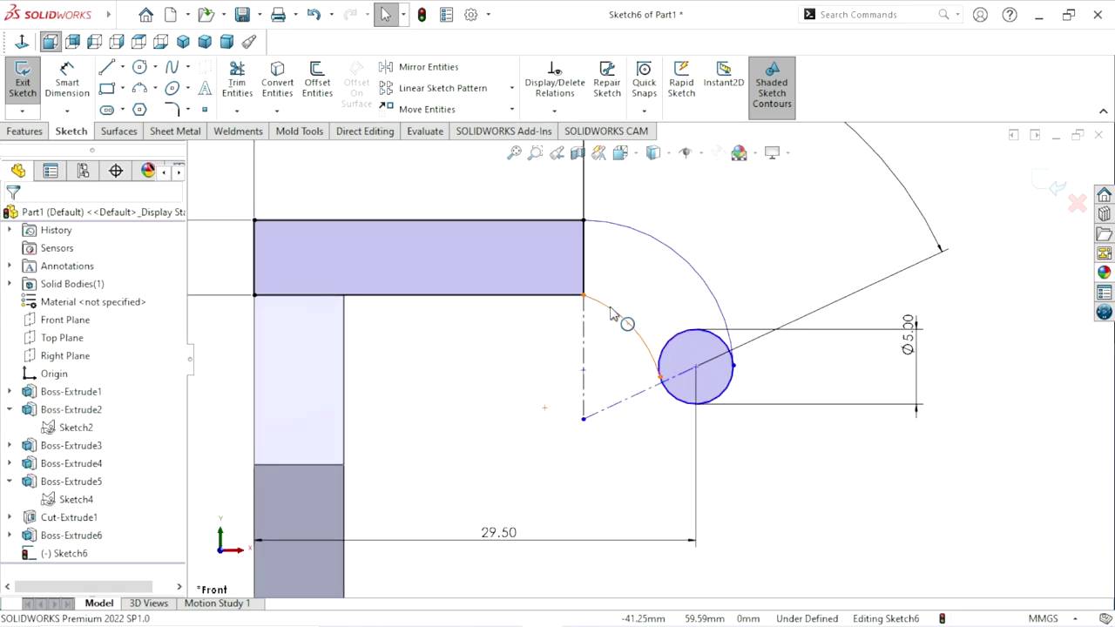
{"action": "left_click", "coordinate": [571, 301]}
{"action": "left_click", "coordinate": [541, 296], "text": "ctrl"}
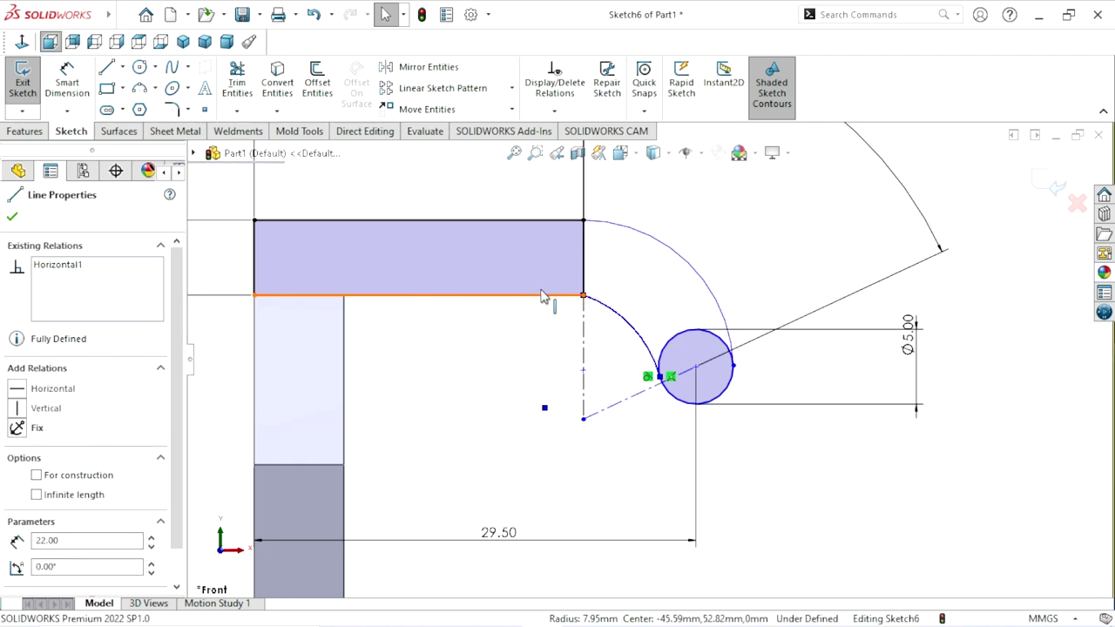
{"action": "left_click", "coordinate": [584, 219]}
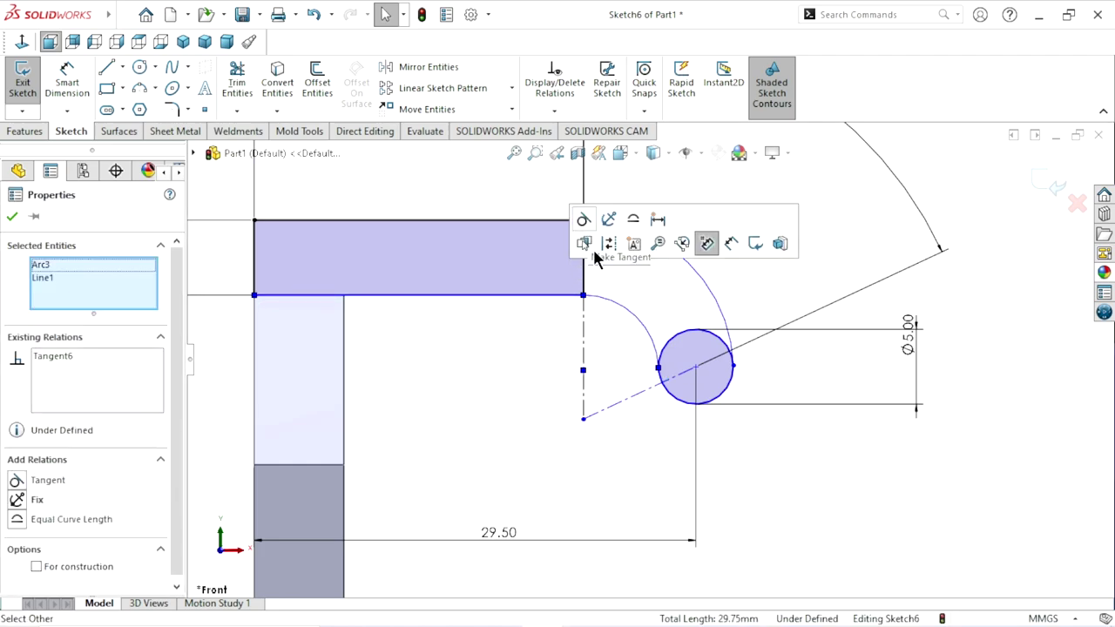
{"action": "left_click", "coordinate": [876, 500]}
{"action": "scroll", "coordinate": [622, 397], "scroll_direction": "up", "scroll_amount": 3}
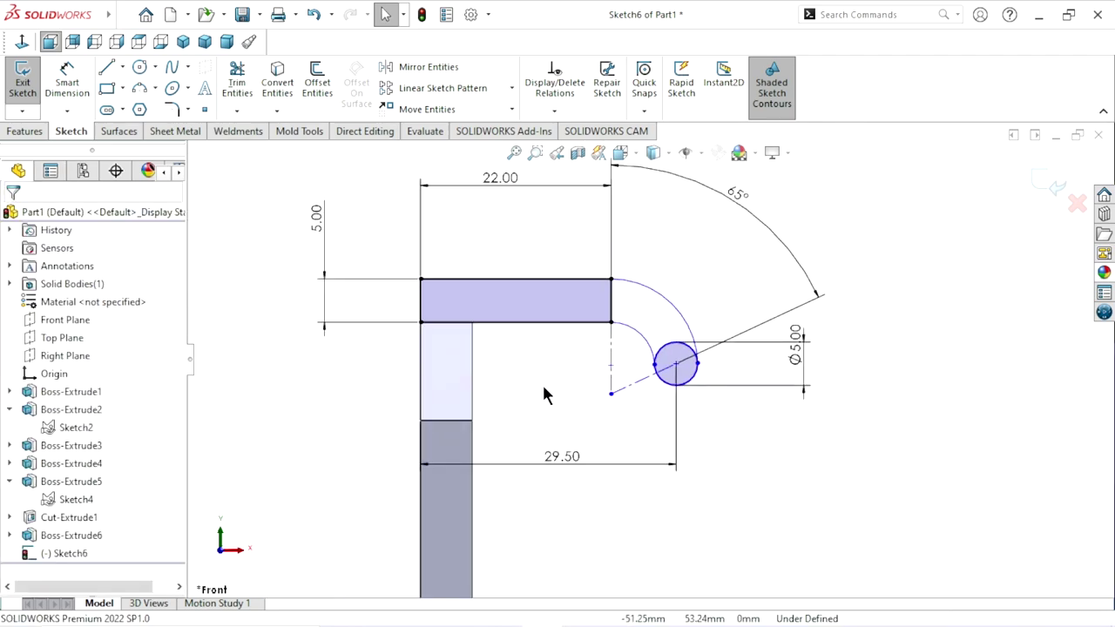
{"action": "scroll", "coordinate": [642, 432], "scroll_direction": "down", "scroll_amount": 1}
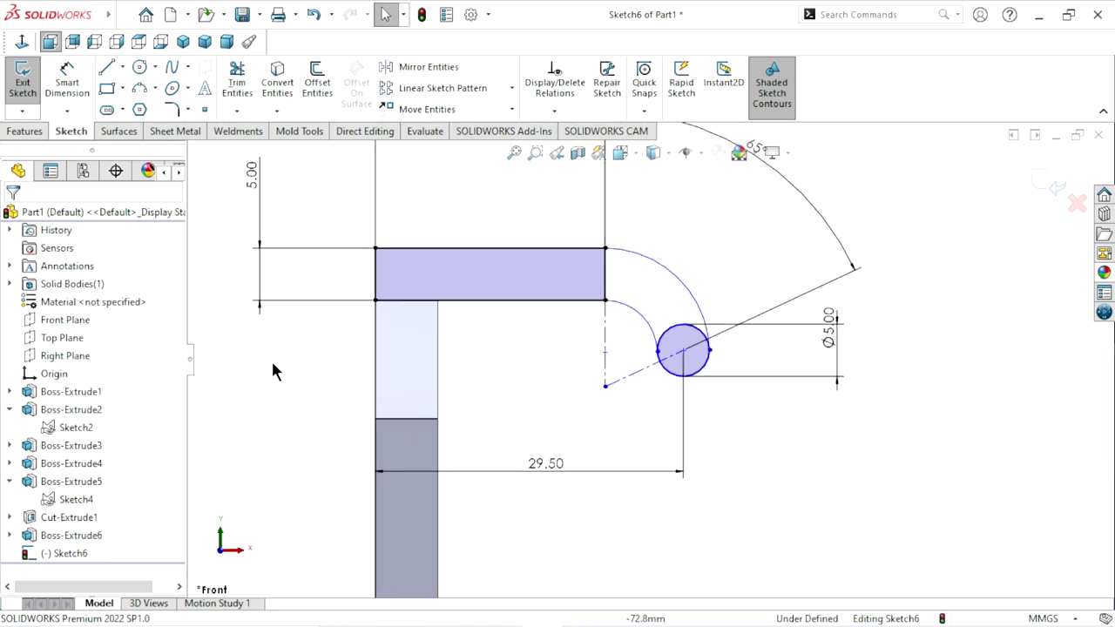
{"action": "scroll", "coordinate": [570, 424], "scroll_direction": "up", "scroll_amount": 1}
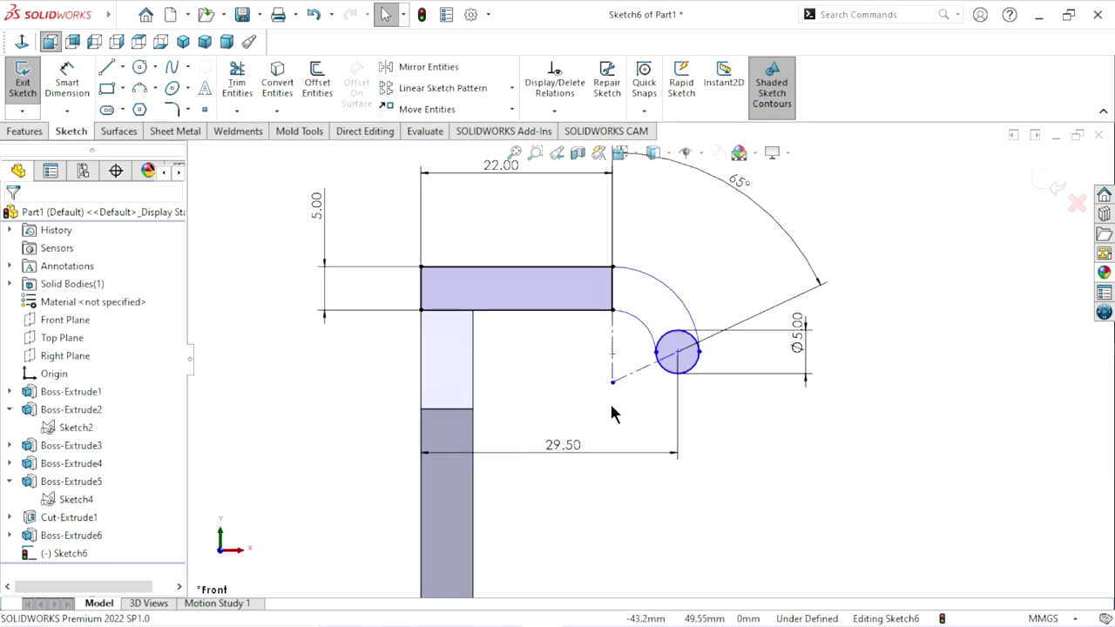
{"action": "scroll", "coordinate": [612, 414], "scroll_direction": "down", "scroll_amount": 1}
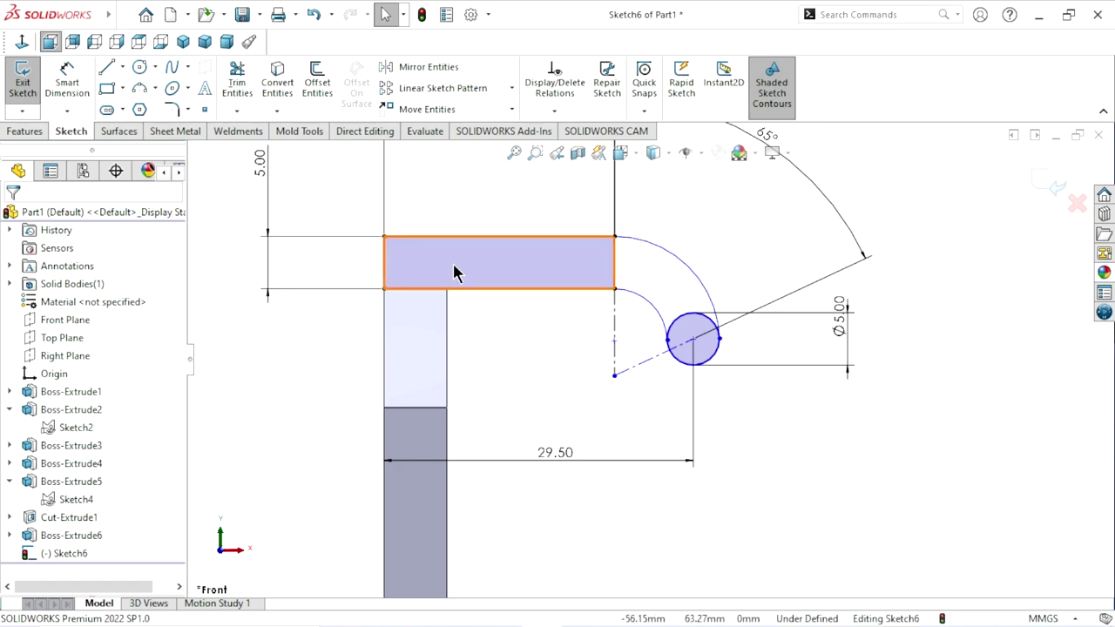
Step: Dimension the inner arc to R6 and move the R6.00 label clear of the geometry
{"action": "left_click", "coordinate": [70, 85]}
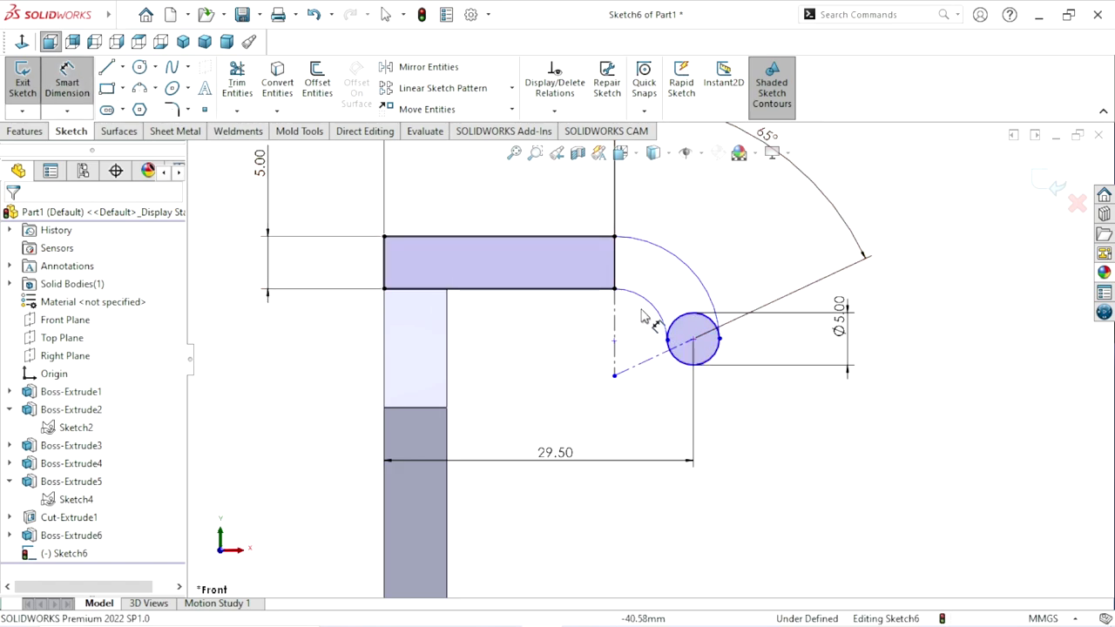
{"action": "left_click", "coordinate": [603, 340]}
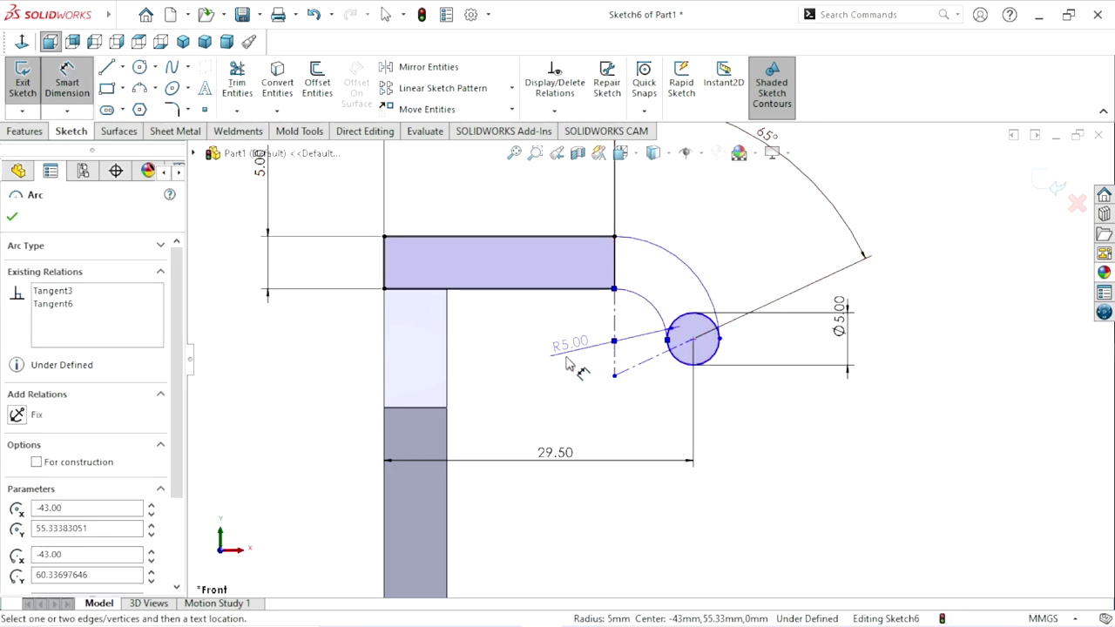
{"action": "left_click", "coordinate": [578, 384]}
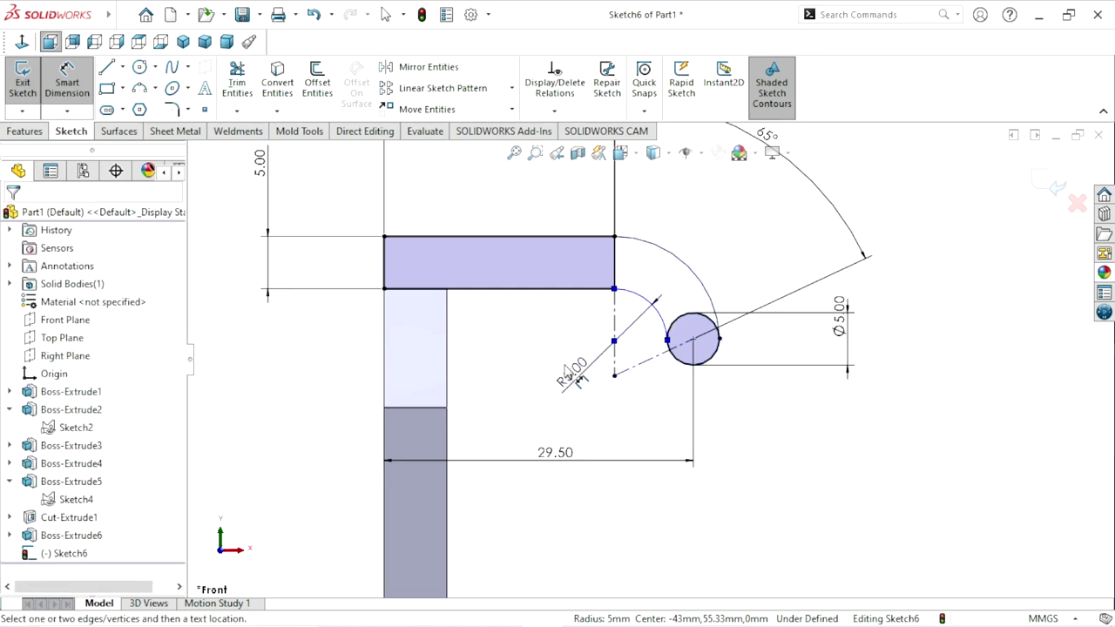
{"action": "type", "text": "6"}
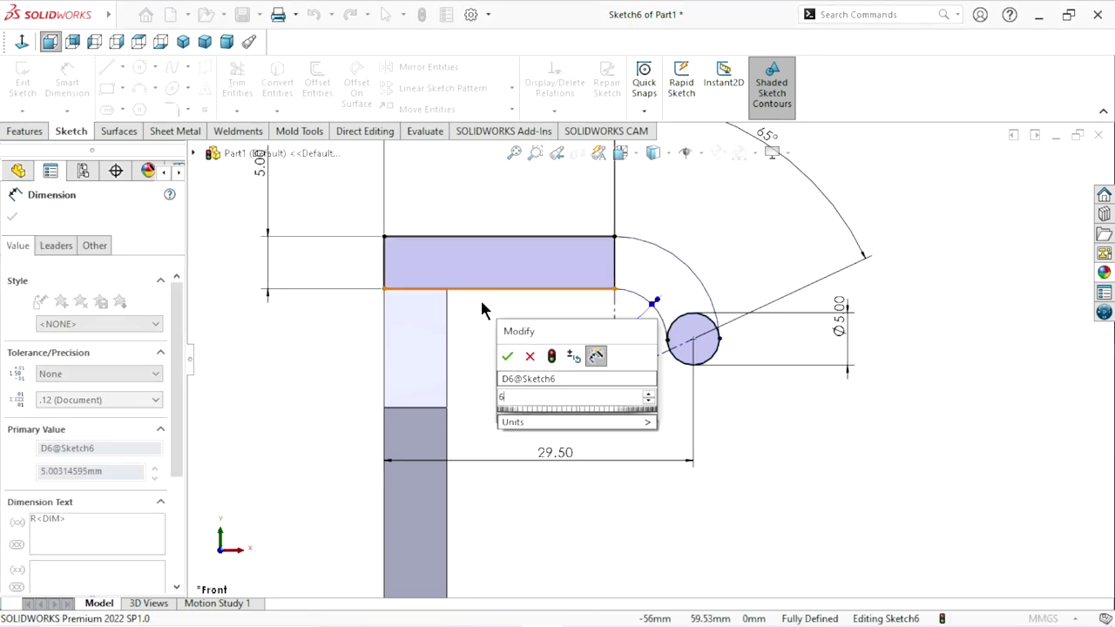
{"action": "left_click", "coordinate": [509, 356]}
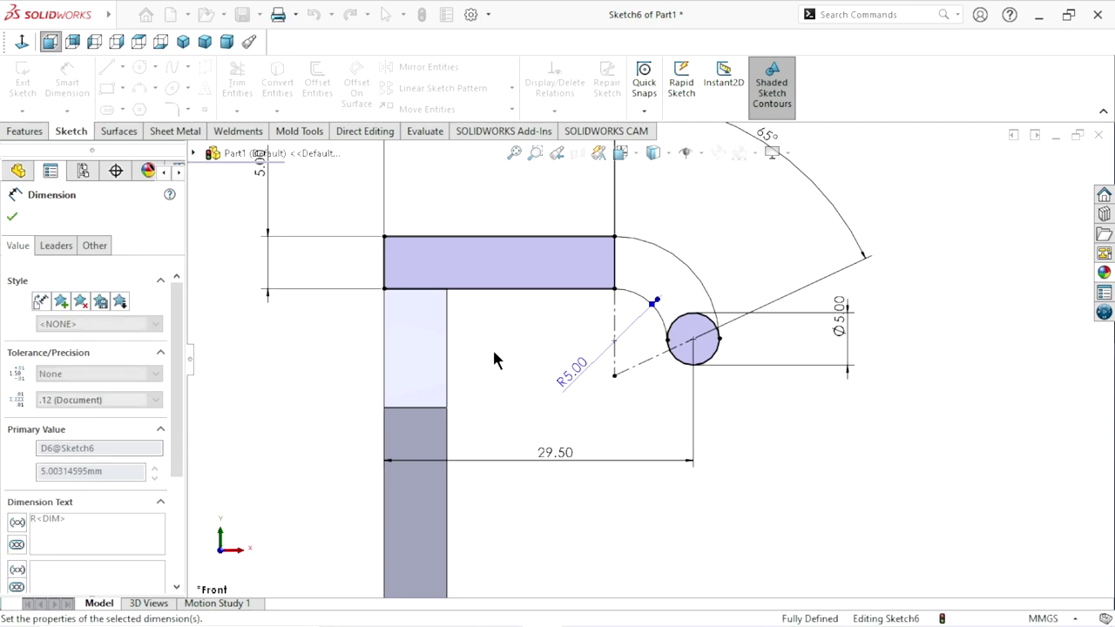
{"action": "scroll", "coordinate": [665, 365], "scroll_direction": "up", "scroll_amount": 1}
{"action": "scroll", "coordinate": [679, 353], "scroll_direction": "down", "scroll_amount": 3}
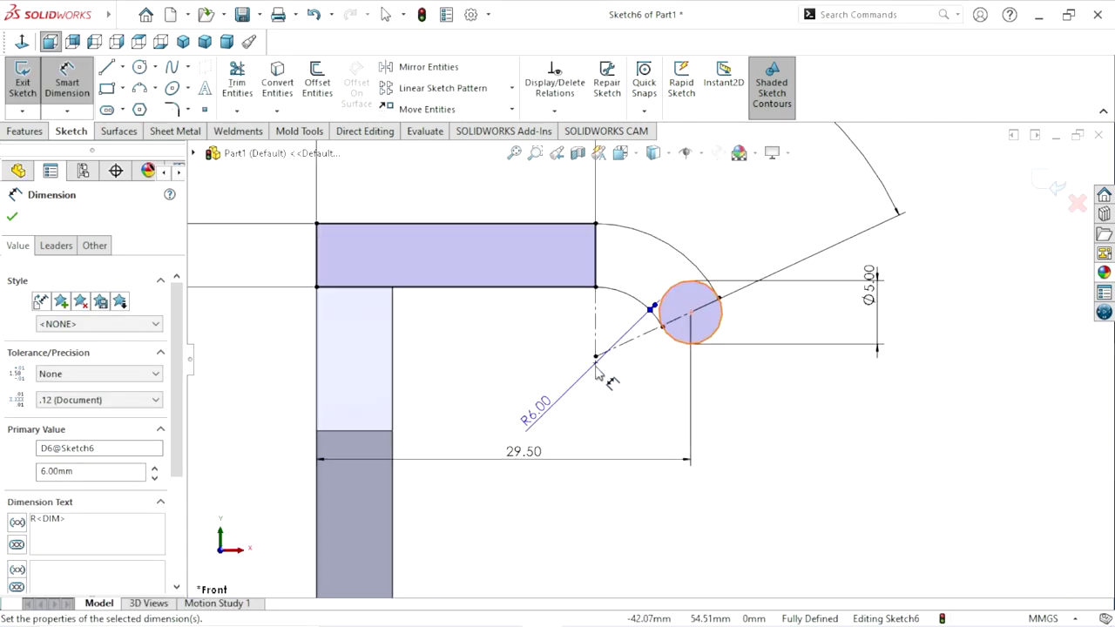
{"action": "mouse_move", "coordinate": [541, 421]}
{"action": "left_mouse_down"}
{"action": "mouse_move", "coordinate": [586, 393]}
{"action": "mouse_move", "coordinate": [571, 394]}
{"action": "left_mouse_up"}
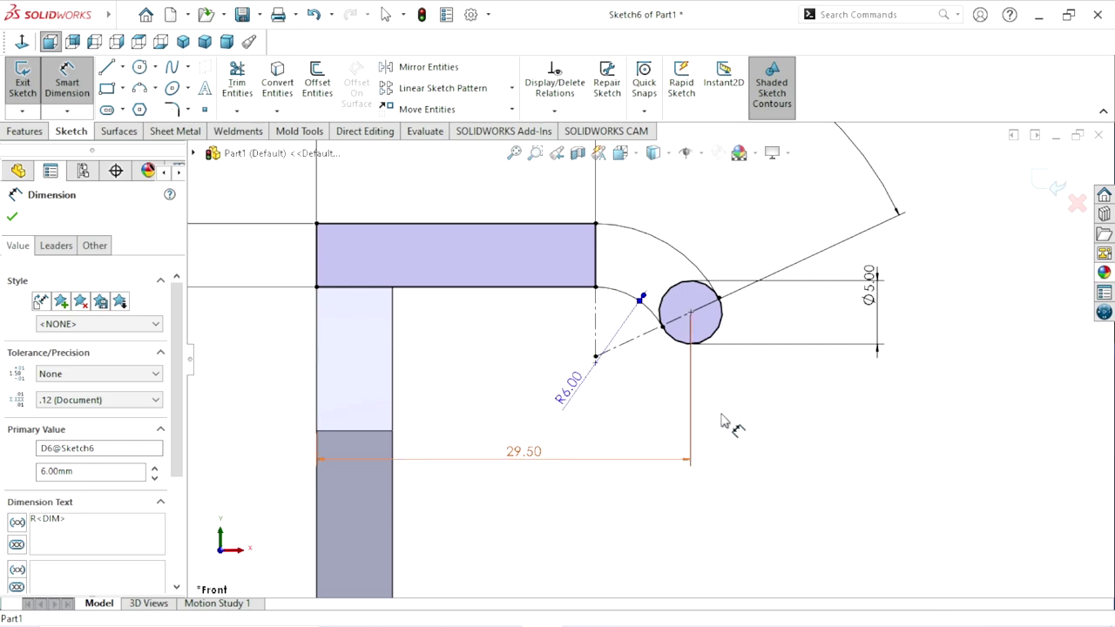
{"action": "left_click", "coordinate": [749, 415]}
Step: Add an R11 radius to the outer arc, kept as a driven reference dimension
{"action": "scroll", "coordinate": [671, 437], "scroll_direction": "up", "scroll_amount": 3}
{"action": "scroll", "coordinate": [719, 286], "scroll_direction": "down", "scroll_amount": 2}
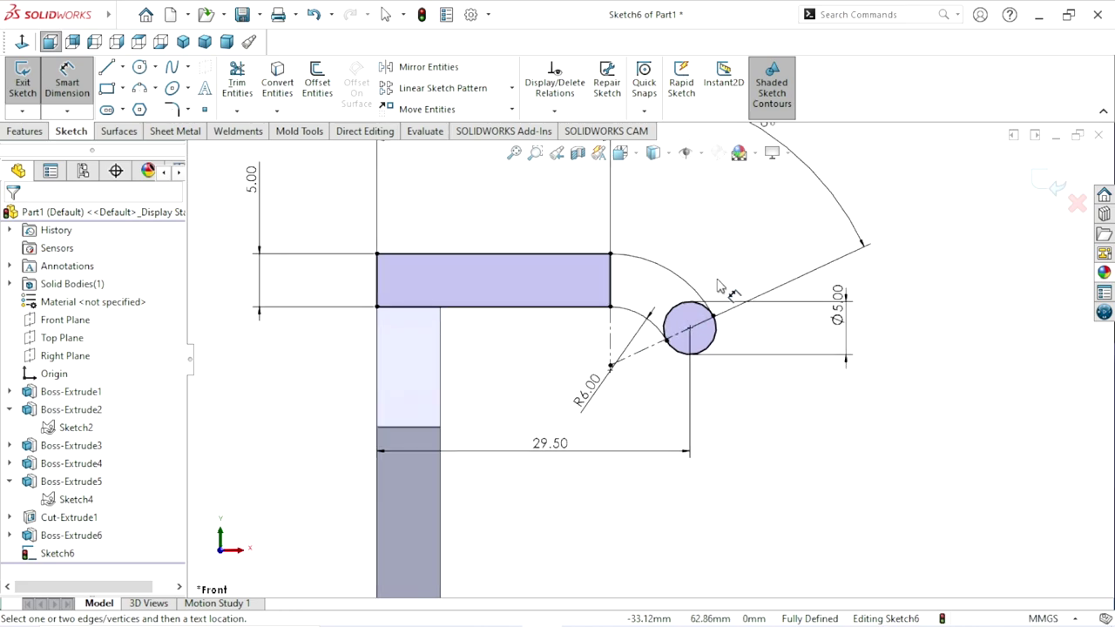
{"action": "scroll", "coordinate": [688, 286], "scroll_direction": "up", "scroll_amount": 1}
{"action": "scroll", "coordinate": [671, 289], "scroll_direction": "down", "scroll_amount": 1}
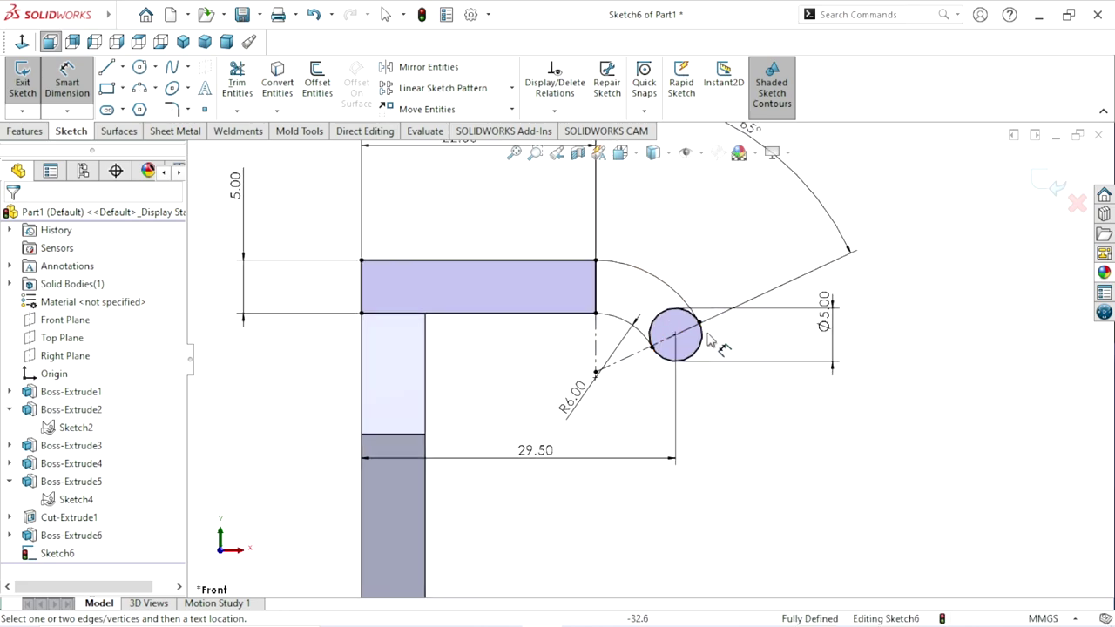
{"action": "left_click", "coordinate": [676, 281]}
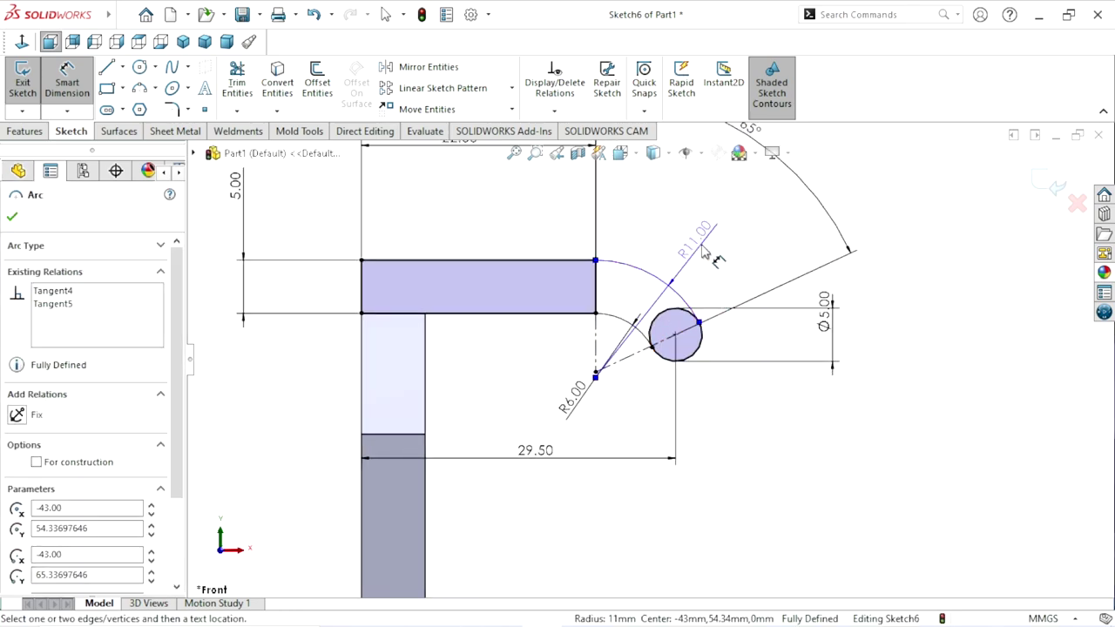
{"action": "left_click", "coordinate": [664, 220]}
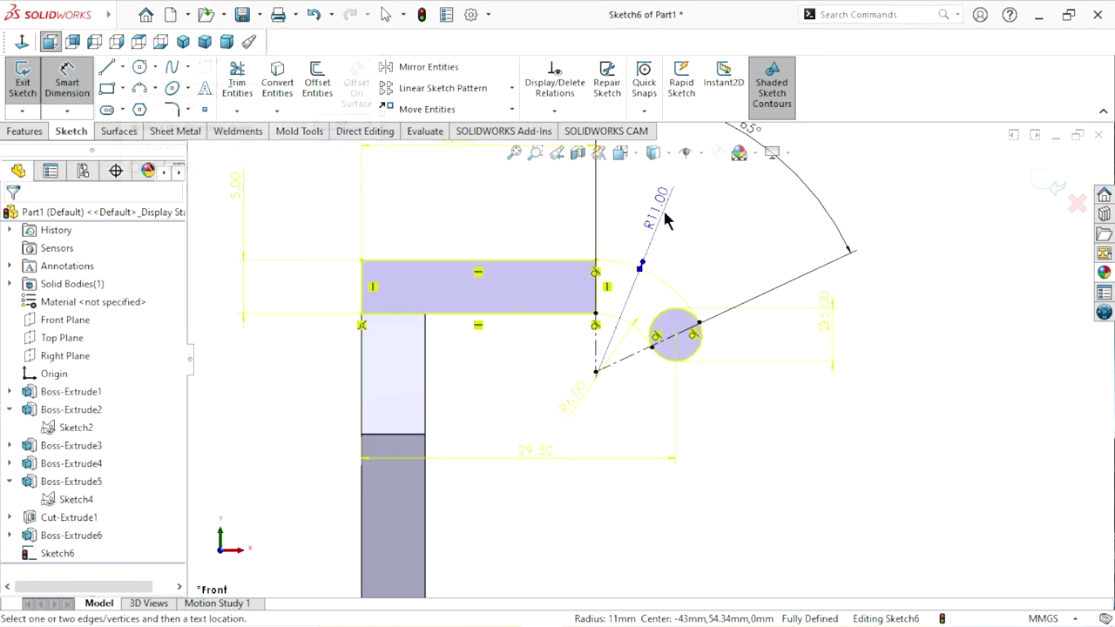
{"action": "left_click", "coordinate": [347, 124]}
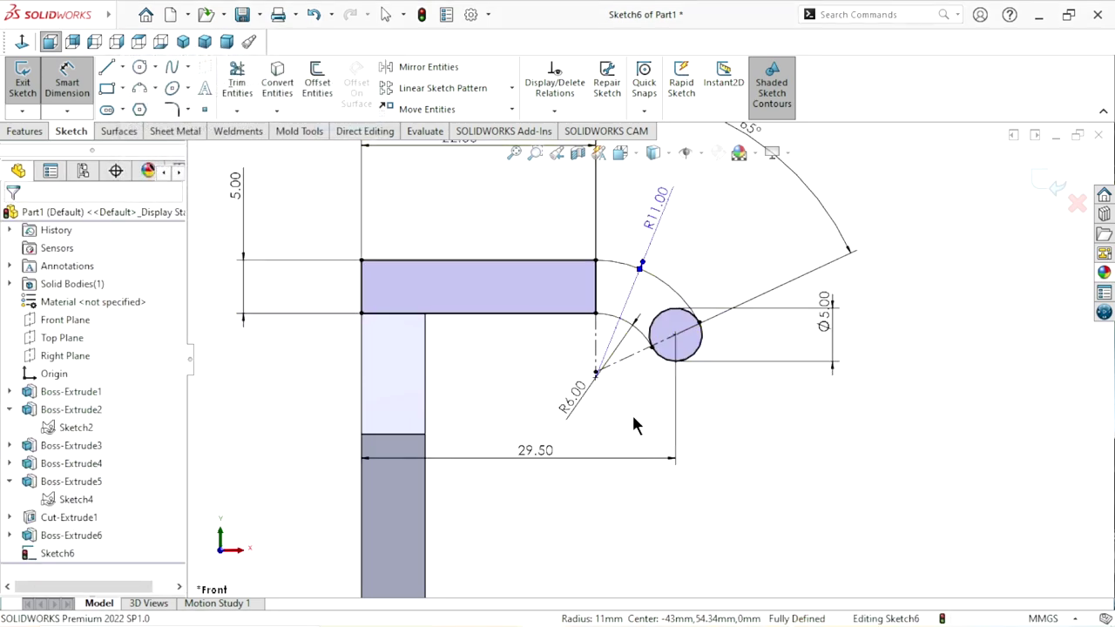
Step: Move the Ø5.00 dimension below the circle
{"action": "scroll", "coordinate": [662, 384], "scroll_direction": "up", "scroll_amount": 3}
{"action": "scroll", "coordinate": [689, 375], "scroll_direction": "down", "scroll_amount": 1}
{"action": "scroll", "coordinate": [696, 370], "scroll_direction": "down", "scroll_amount": 2}
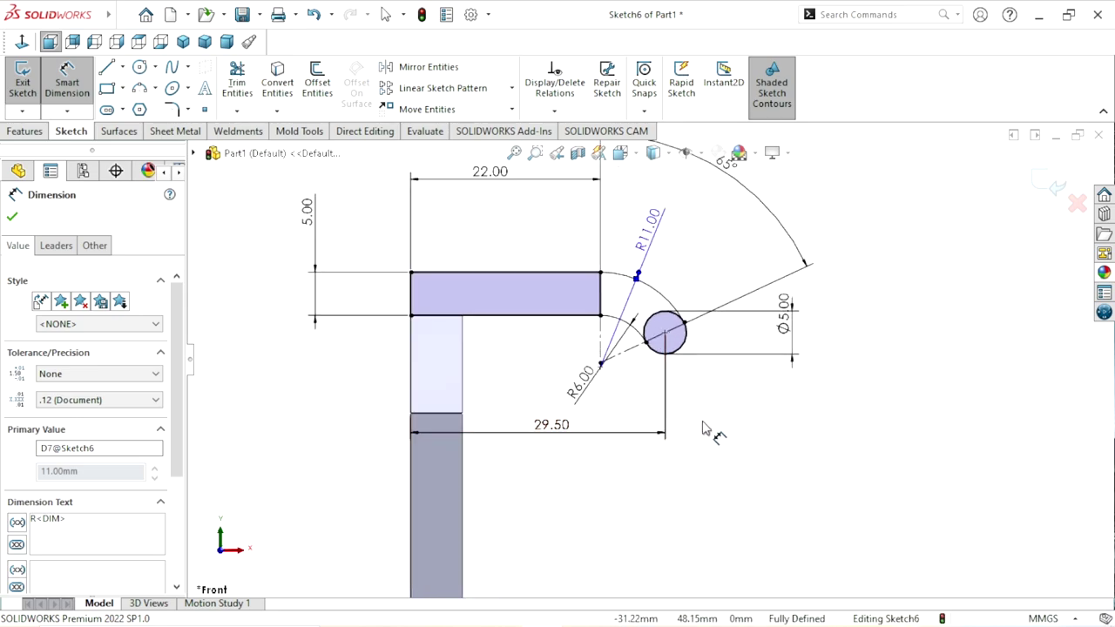
{"action": "scroll", "coordinate": [704, 422], "scroll_direction": "up", "scroll_amount": 1}
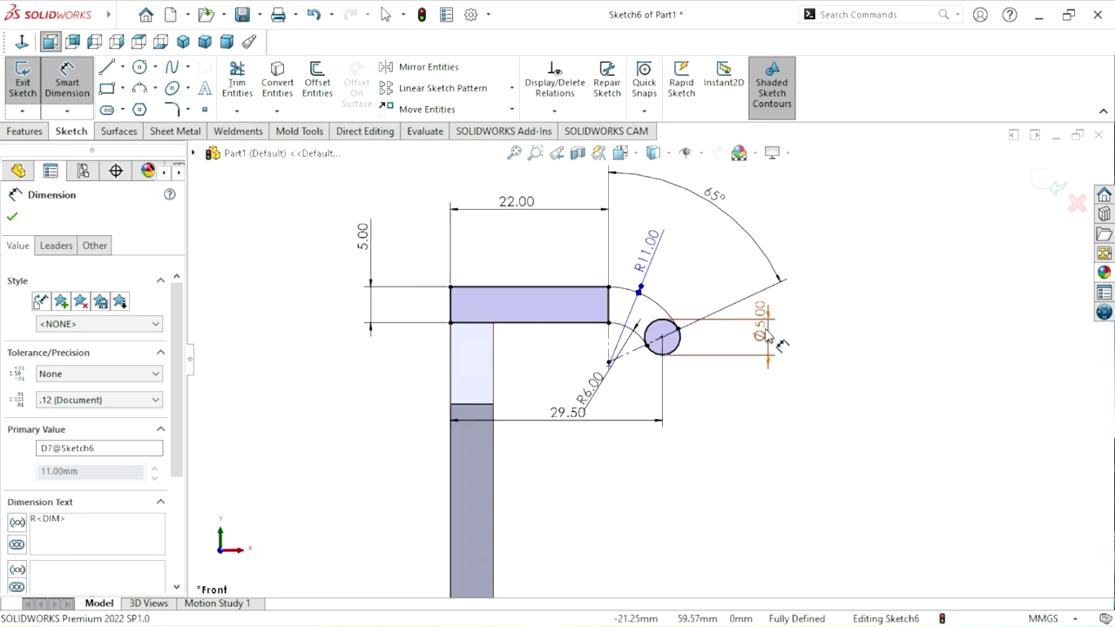
{"action": "left_click_drag", "start_coordinate": [760, 324], "coordinate": [726, 406]}
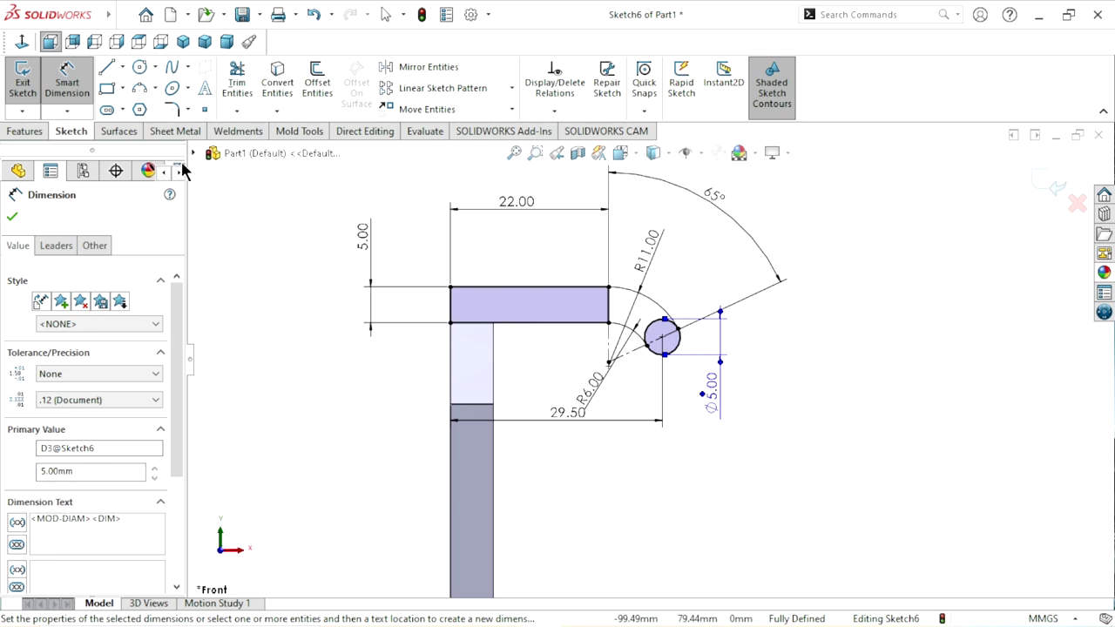
Step: Power-trim the arm's straight end edge and the inner portion of the Ø5 circle
{"action": "left_click", "coordinate": [237, 87]}
{"action": "scroll", "coordinate": [666, 340], "scroll_direction": "down", "scroll_amount": 2}
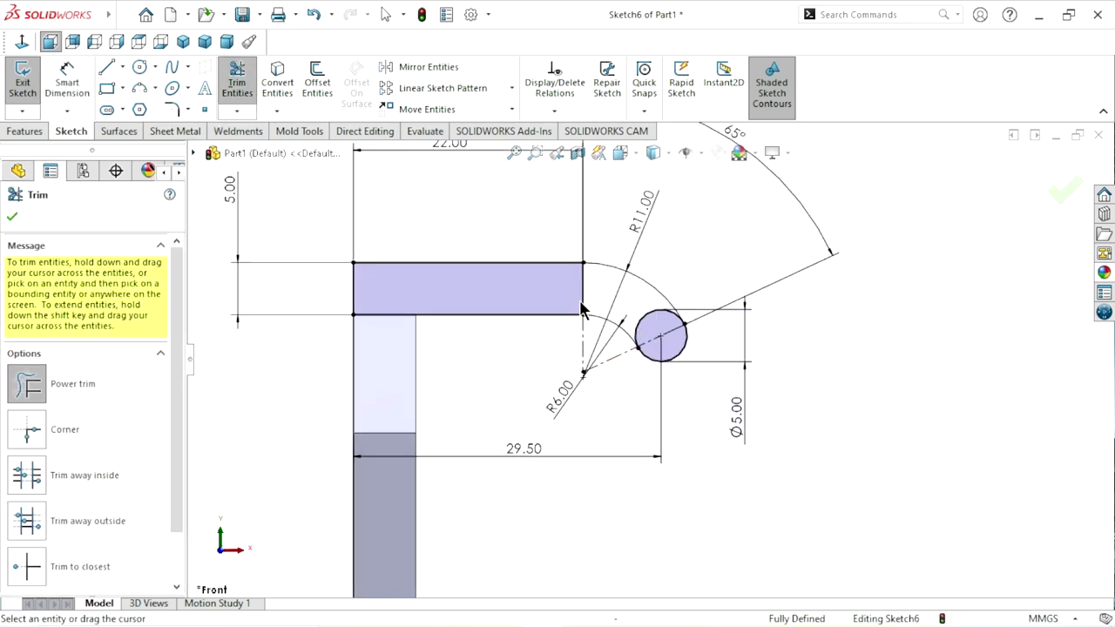
{"action": "left_click_drag", "start_coordinate": [581, 299], "coordinate": [660, 332]}
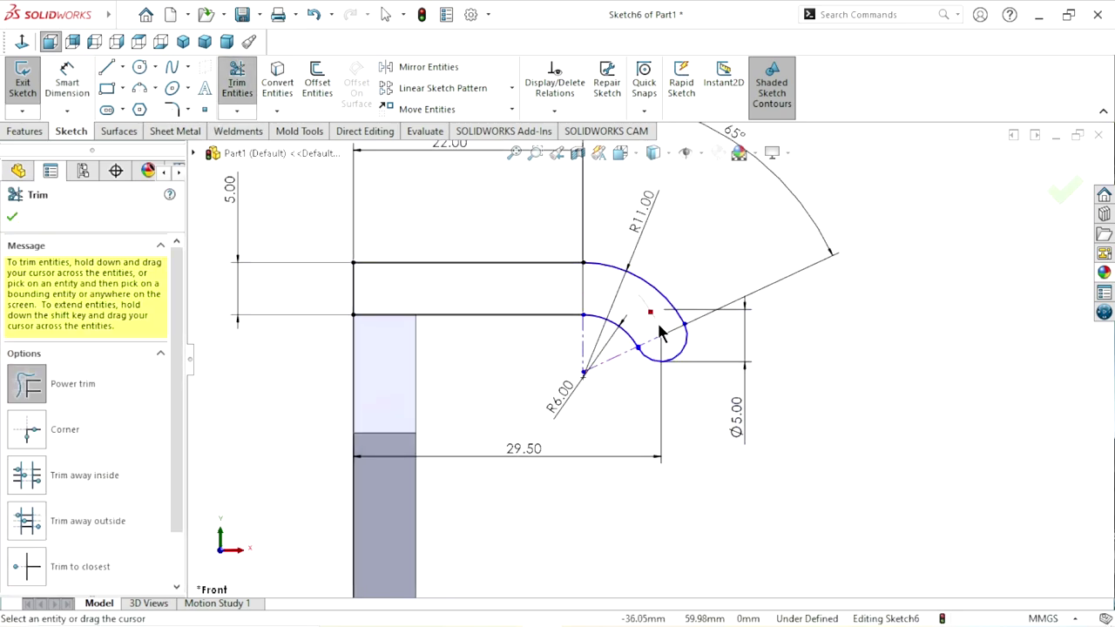
{"action": "scroll", "coordinate": [669, 357], "scroll_direction": "up", "scroll_amount": 1}
{"action": "scroll", "coordinate": [595, 332], "scroll_direction": "down", "scroll_amount": 1}
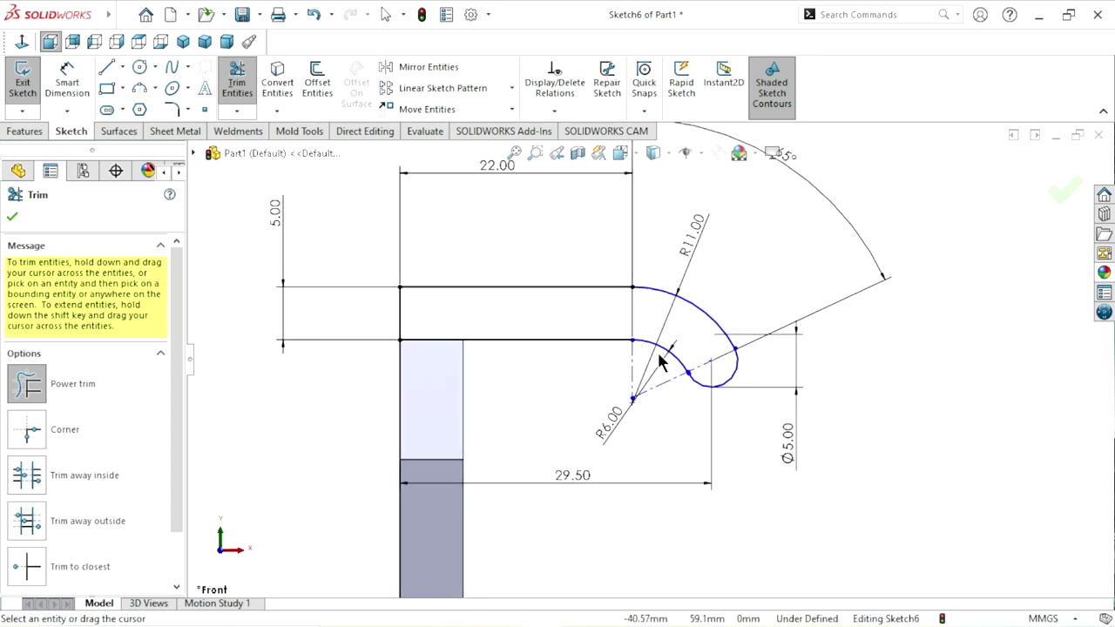
{"action": "scroll", "coordinate": [640, 324], "scroll_direction": "down", "scroll_amount": 1}
{"action": "scroll", "coordinate": [640, 324], "scroll_direction": "down", "scroll_amount": 1}
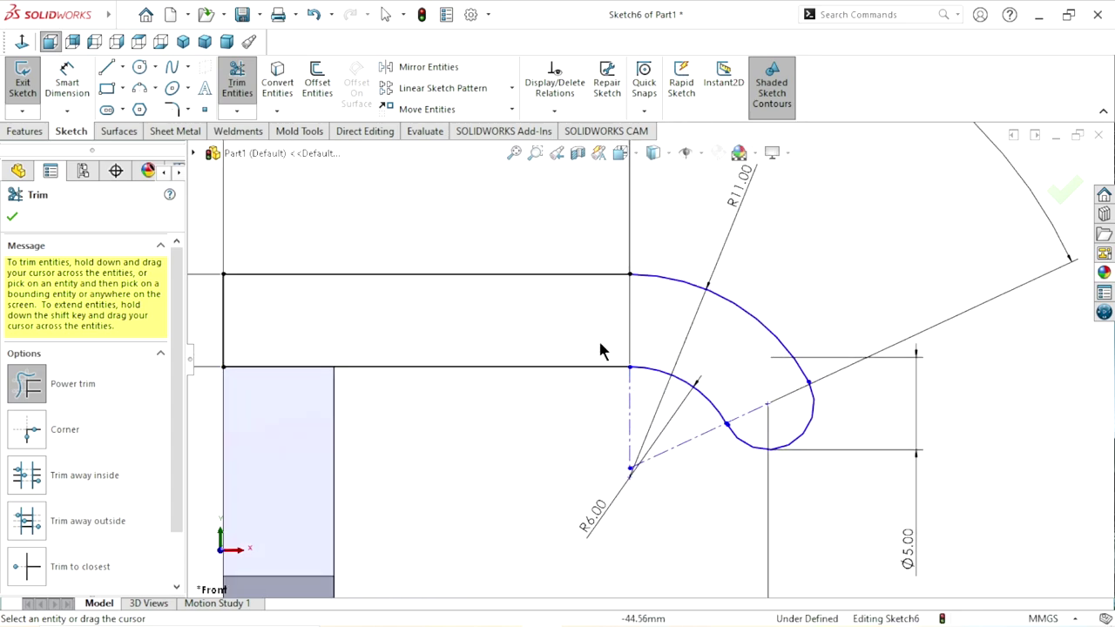
{"action": "scroll", "coordinate": [645, 357], "scroll_direction": "up", "scroll_amount": 2}
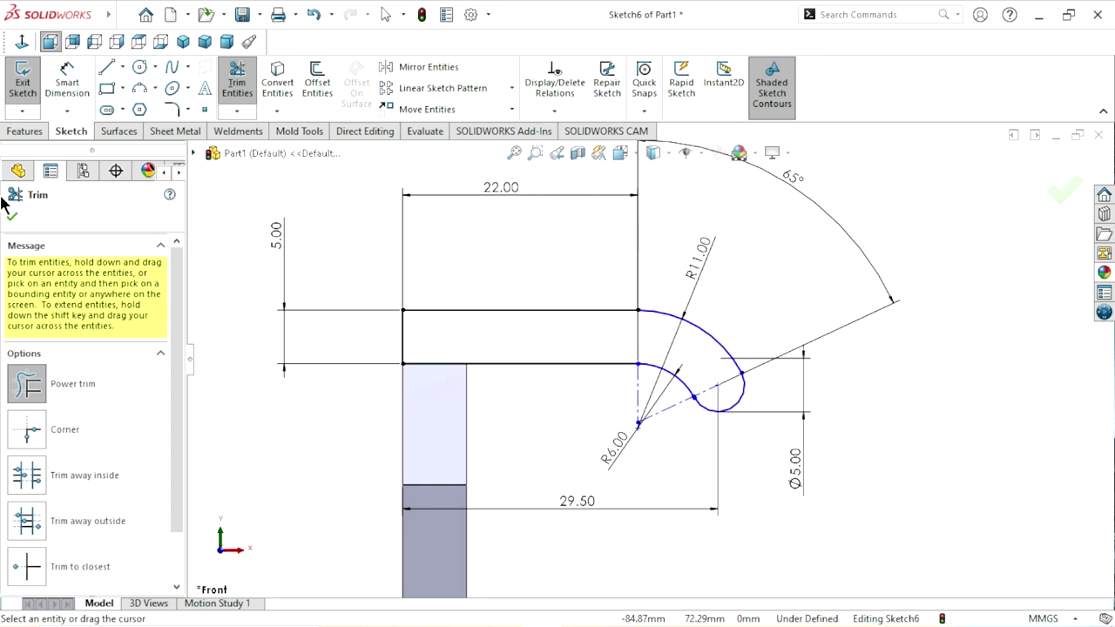
{"action": "left_click", "coordinate": [15, 220]}
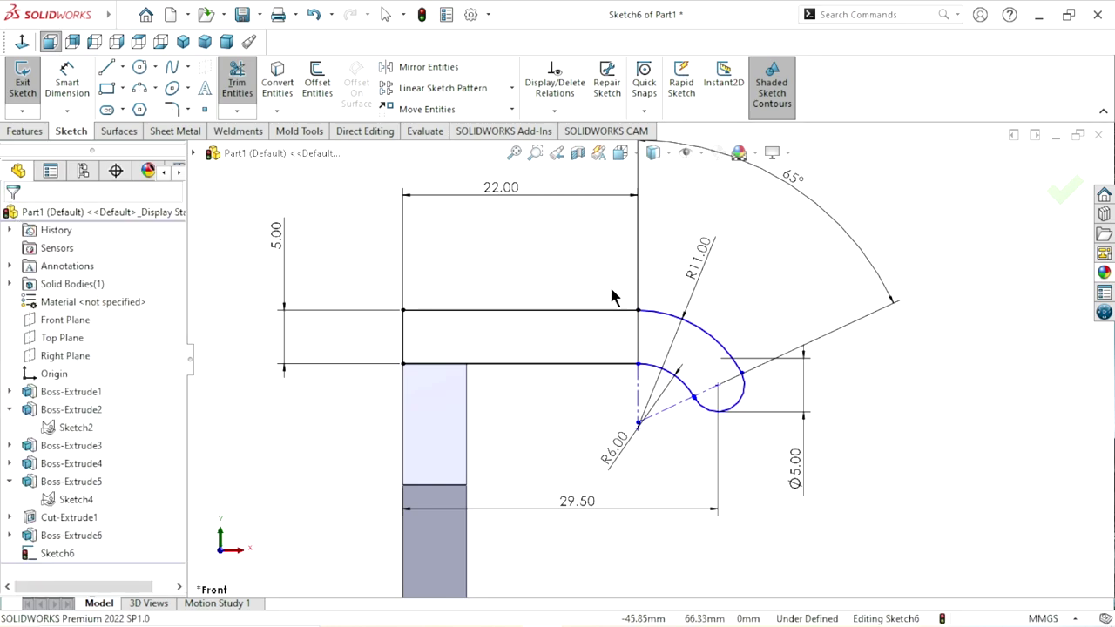
Step: Run Fully Define Sketch on all entities, calculate, and accept the generated relations
{"action": "left_click", "coordinate": [554, 111]}
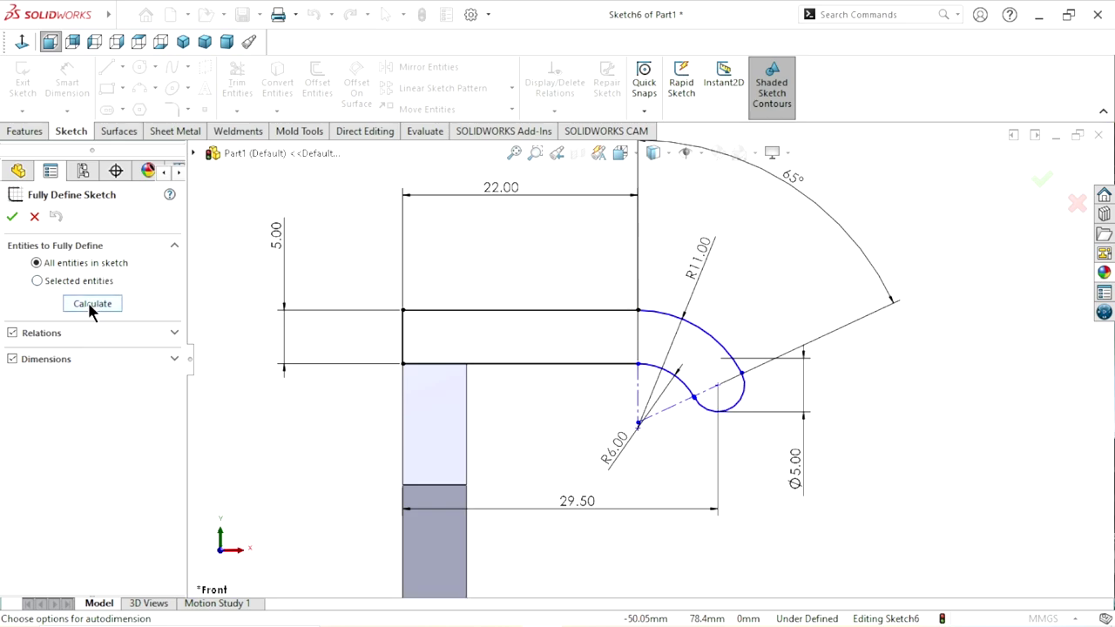
{"action": "left_click", "coordinate": [87, 299]}
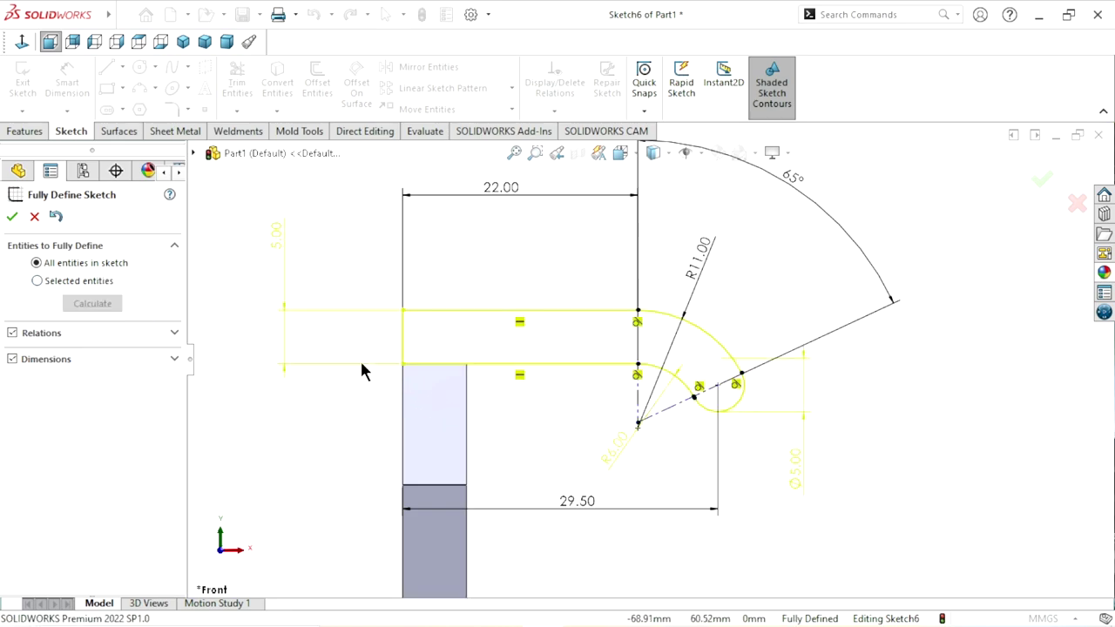
{"action": "left_click", "coordinate": [12, 219]}
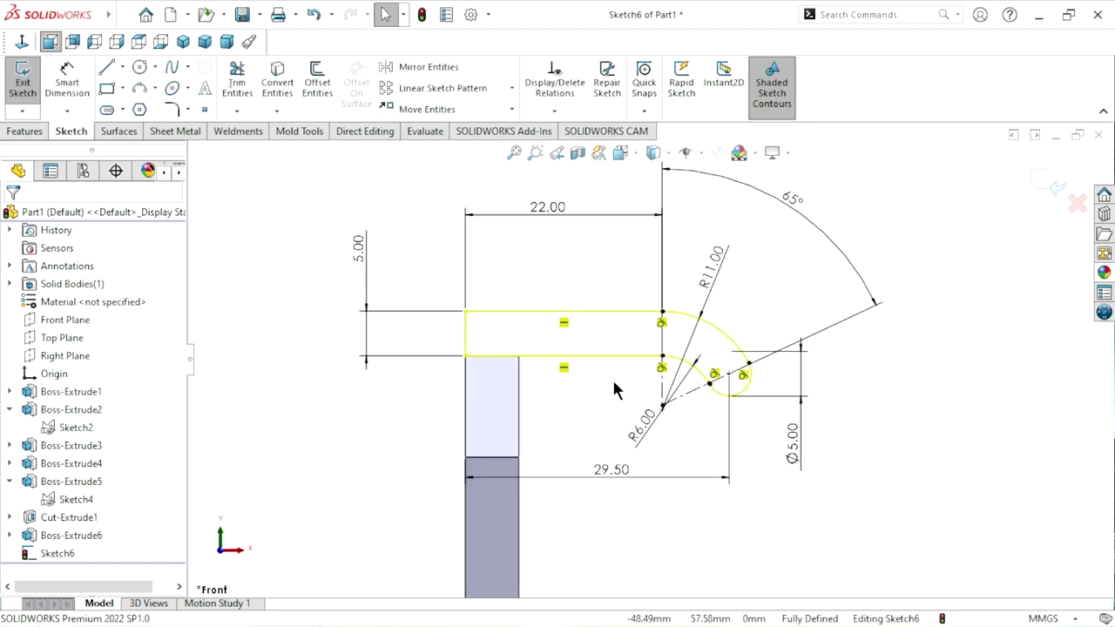
{"action": "scroll", "coordinate": [615, 391], "scroll_direction": "down", "scroll_amount": 2}
{"action": "left_click", "coordinate": [555, 361]}
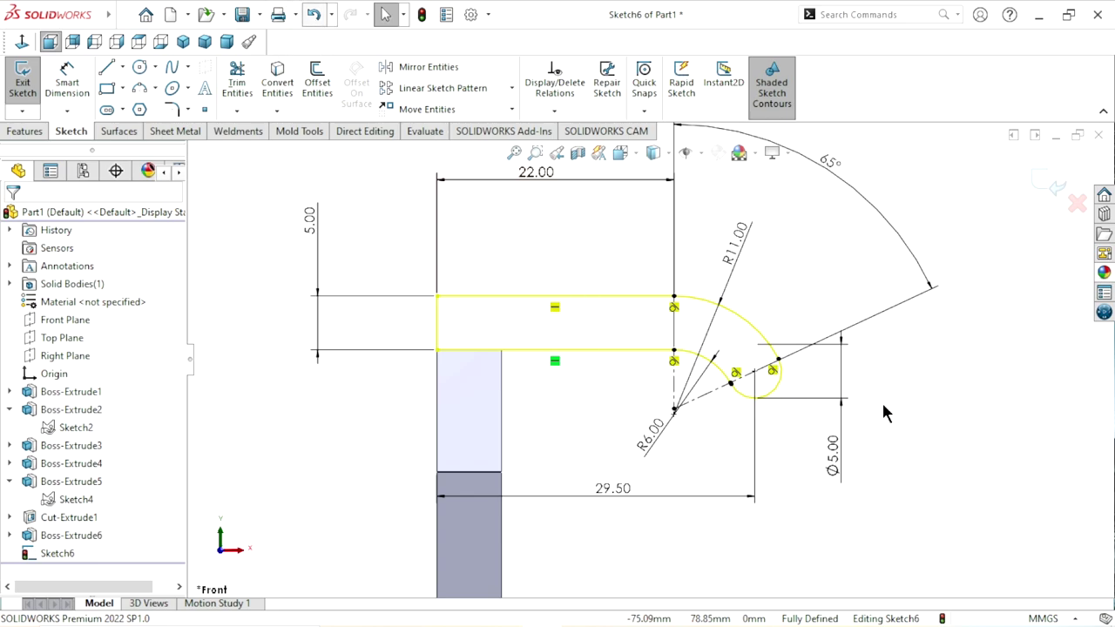
Step: Undo the automatic full definition and inspect the arc endpoints
{"action": "key", "text": "ctrl+z"}
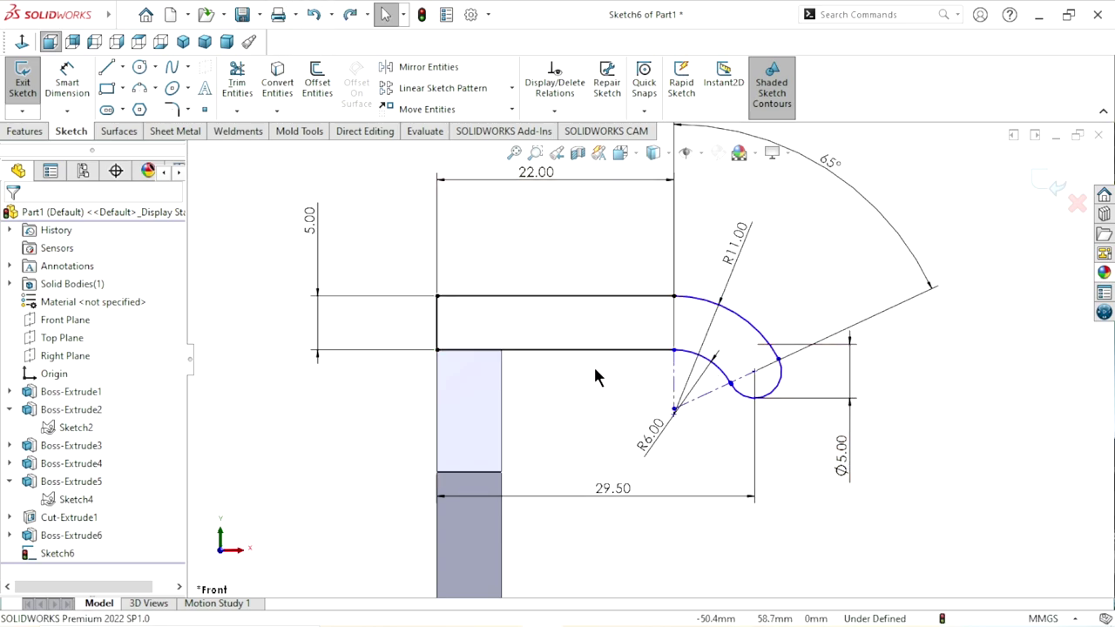
{"action": "scroll", "coordinate": [601, 383], "scroll_direction": "down", "scroll_amount": 2}
{"action": "scroll", "coordinate": [886, 451], "scroll_direction": "up", "scroll_amount": 3}
{"action": "scroll", "coordinate": [865, 412], "scroll_direction": "down", "scroll_amount": 2}
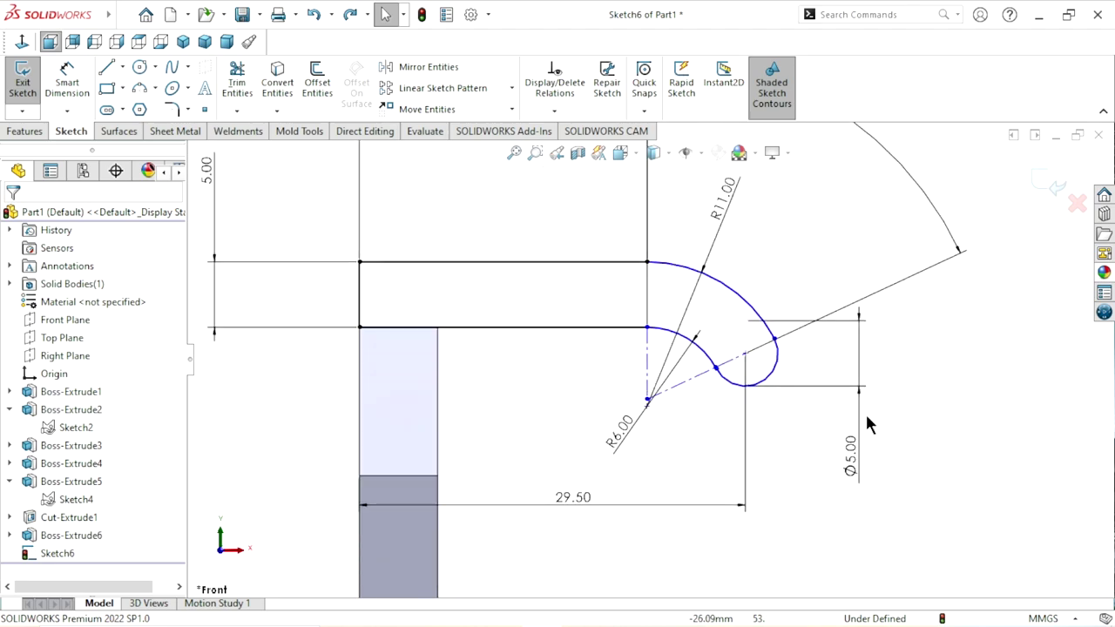
{"action": "left_click", "coordinate": [647, 262]}
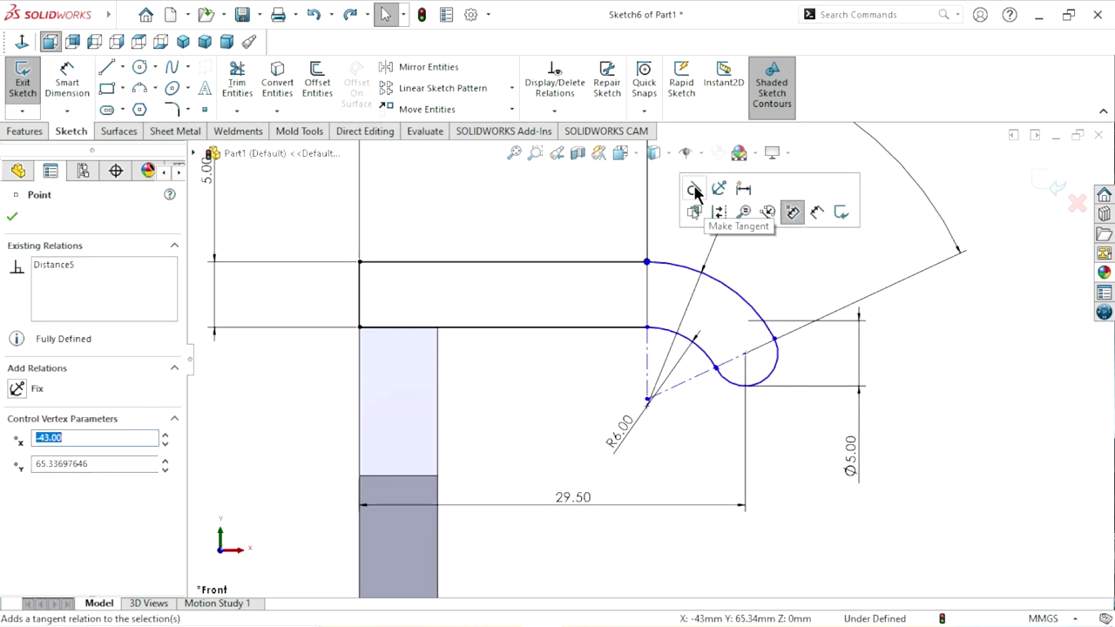
{"action": "left_click", "coordinate": [649, 329]}
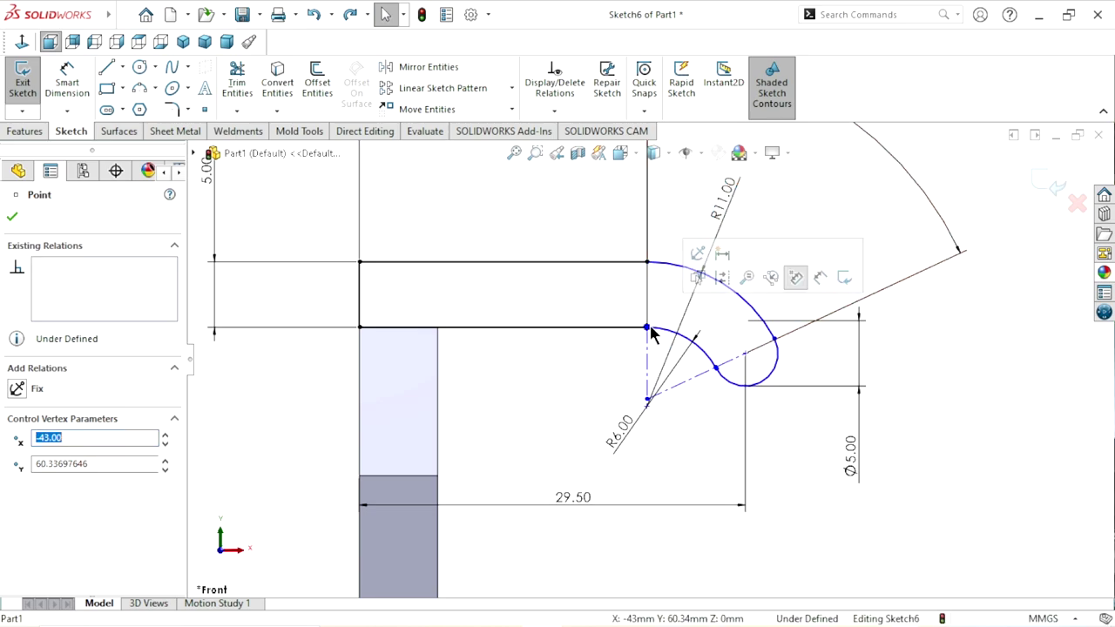
{"action": "left_click", "coordinate": [762, 469]}
{"action": "scroll", "coordinate": [761, 469], "scroll_direction": "up", "scroll_amount": 2}
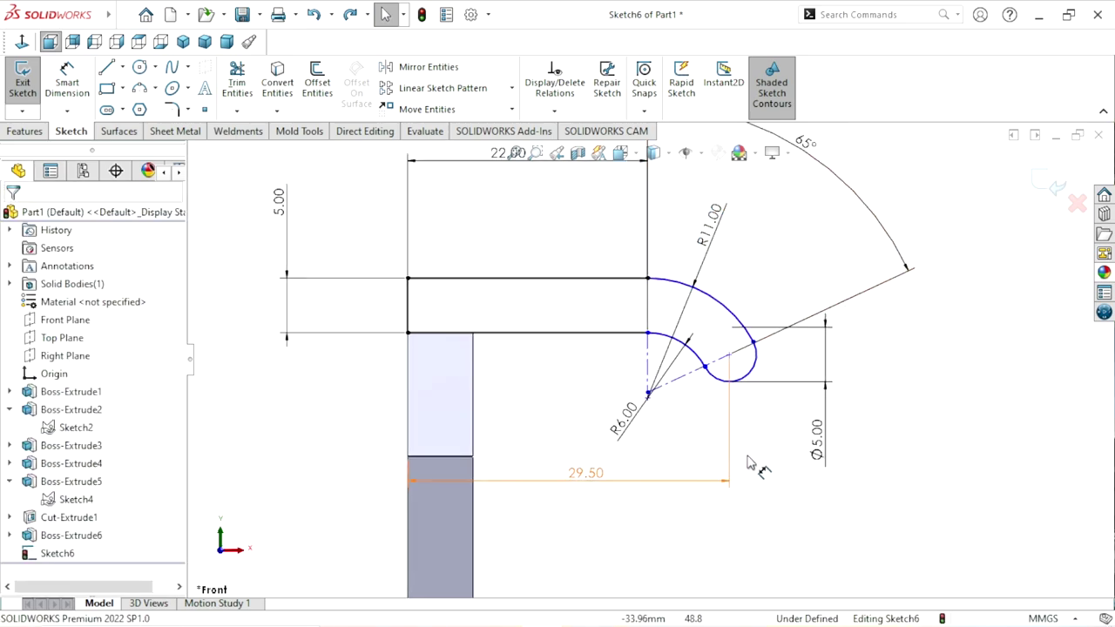
{"action": "scroll", "coordinate": [723, 383], "scroll_direction": "down", "scroll_amount": 1}
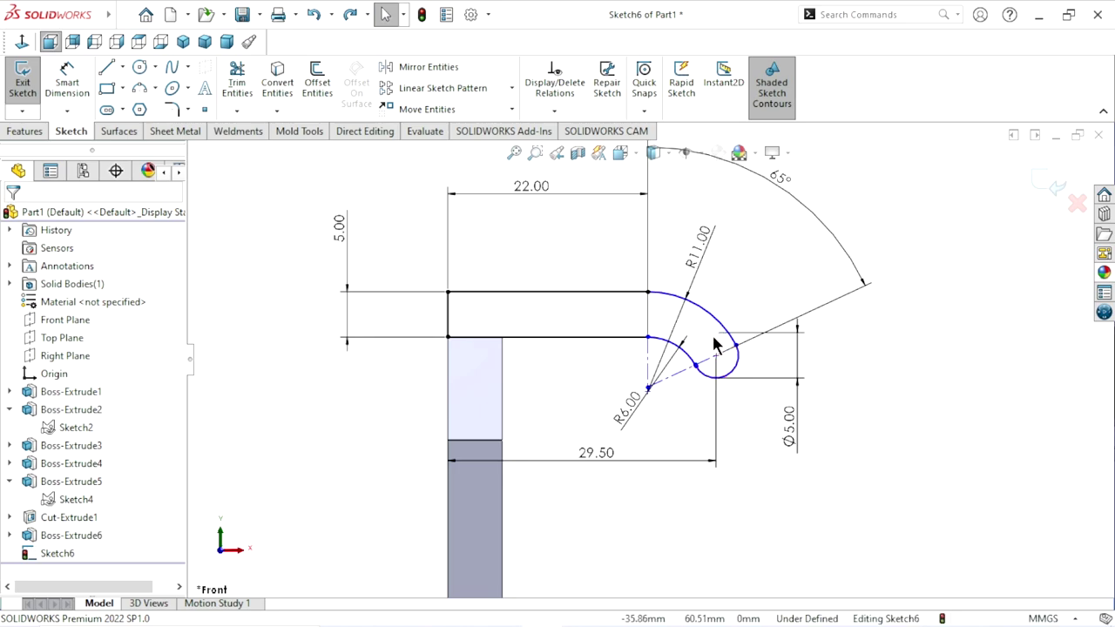
Step: Replace the Ø5.00 dimension with an R2.50 radius on the small end arc
{"action": "left_click", "coordinate": [789, 426]}
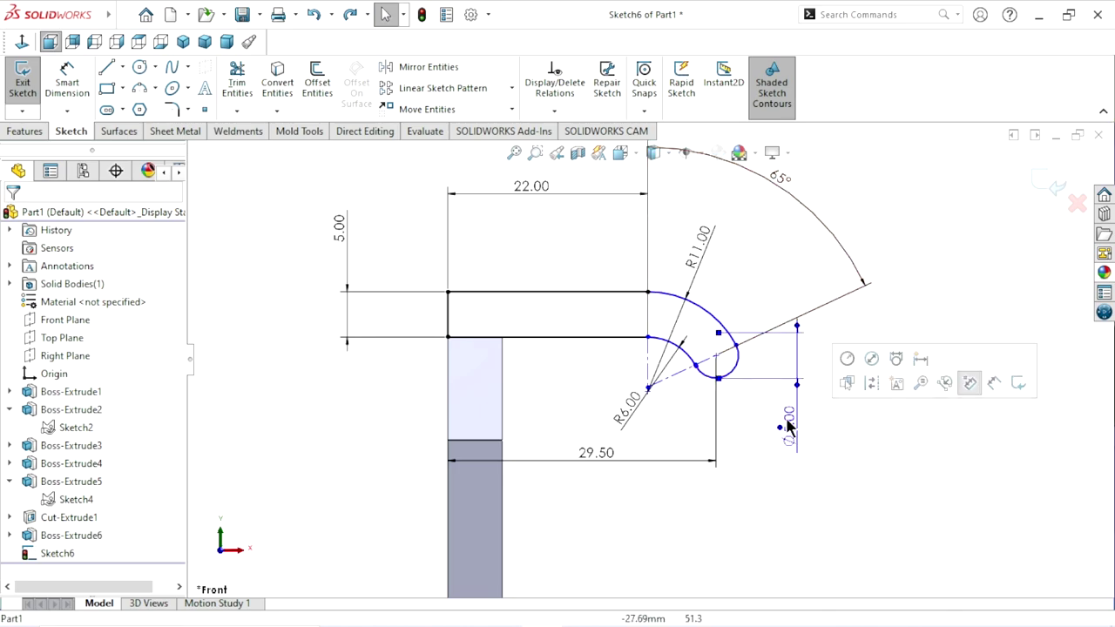
{"action": "left_click", "coordinate": [679, 343]}
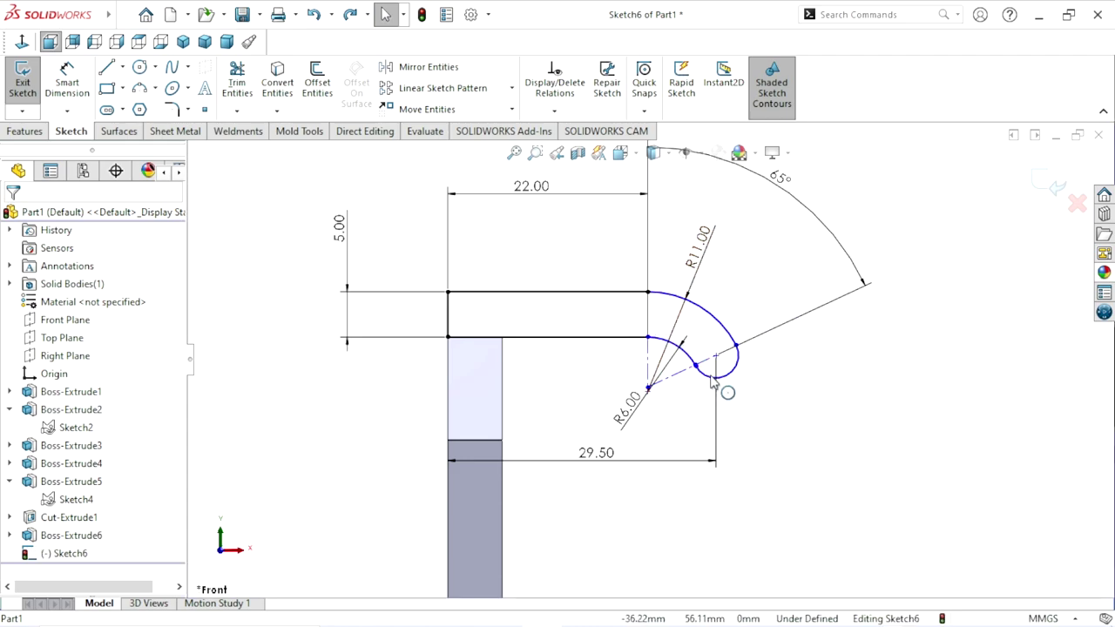
{"action": "left_click", "coordinate": [67, 80]}
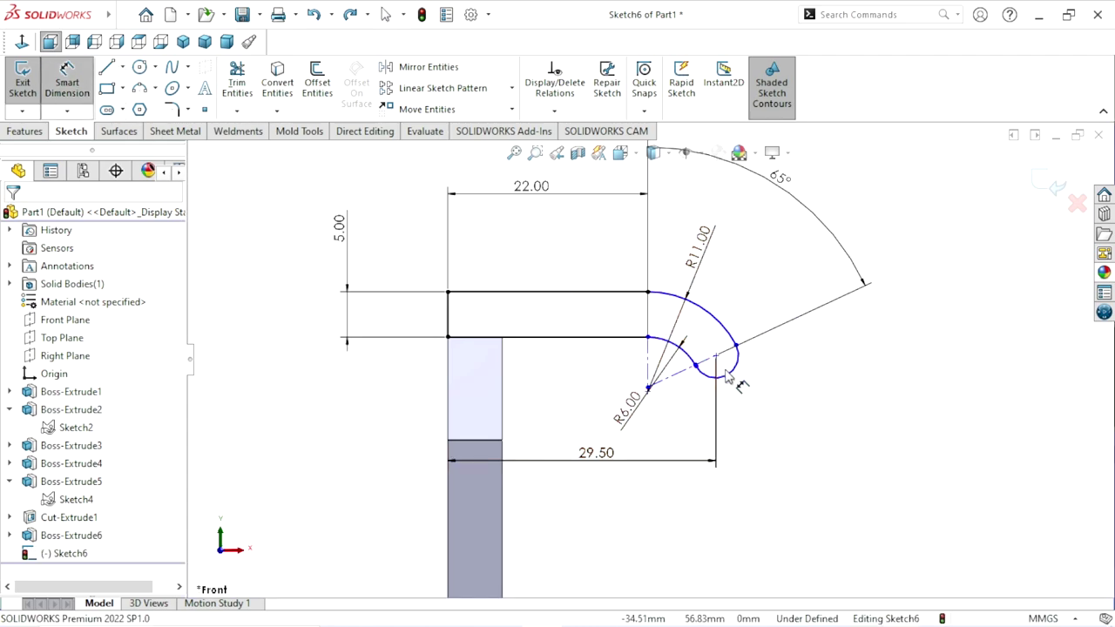
{"action": "left_click", "coordinate": [735, 378]}
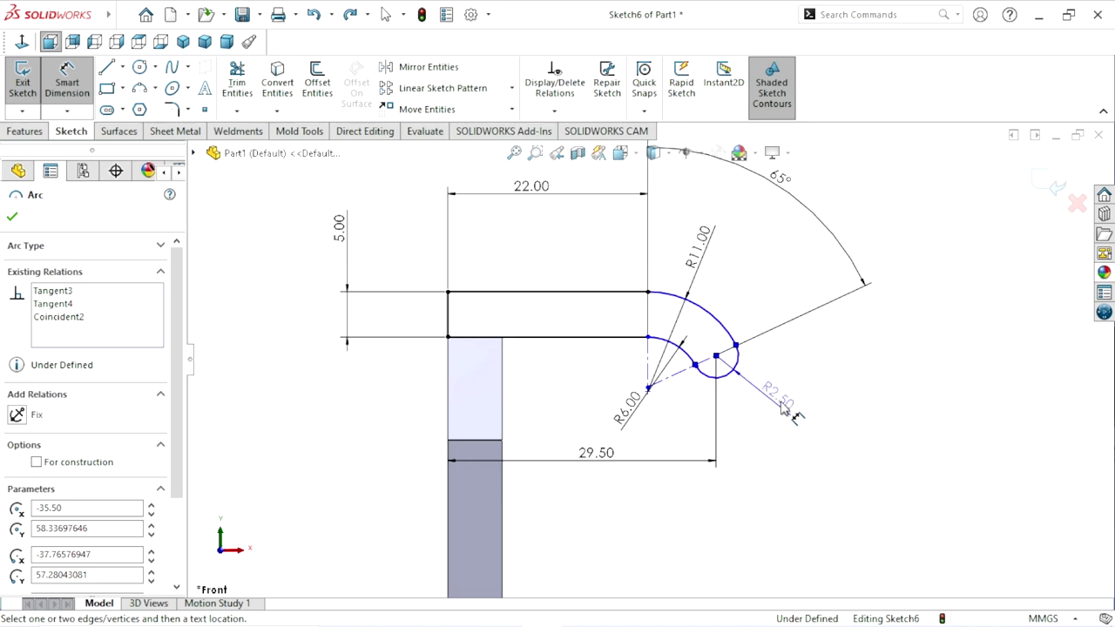
{"action": "left_click", "coordinate": [786, 403]}
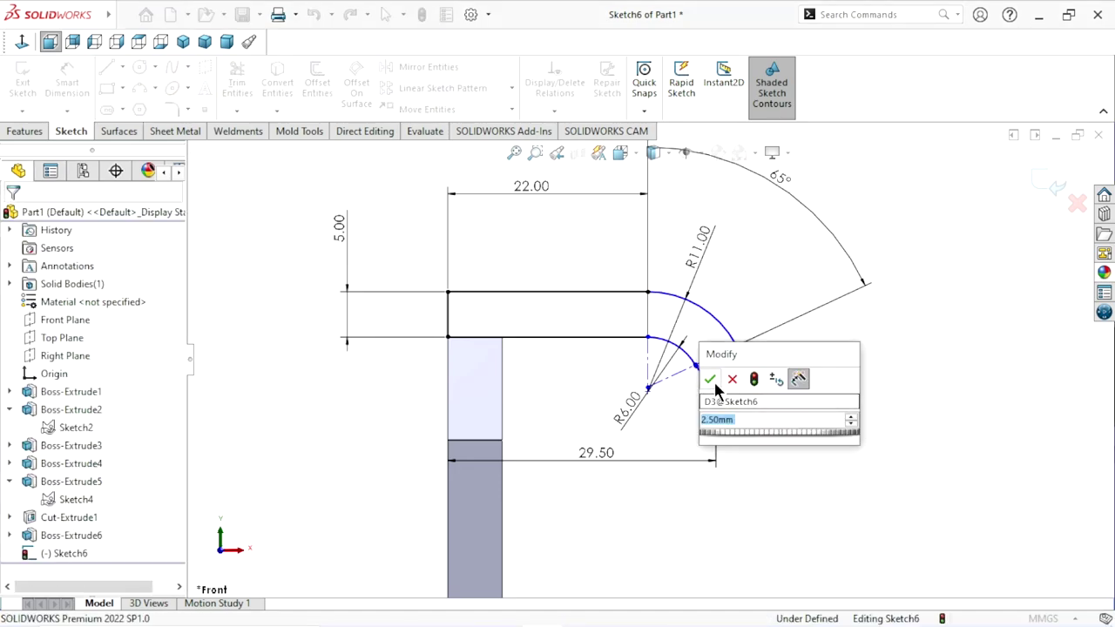
{"action": "left_click", "coordinate": [712, 382]}
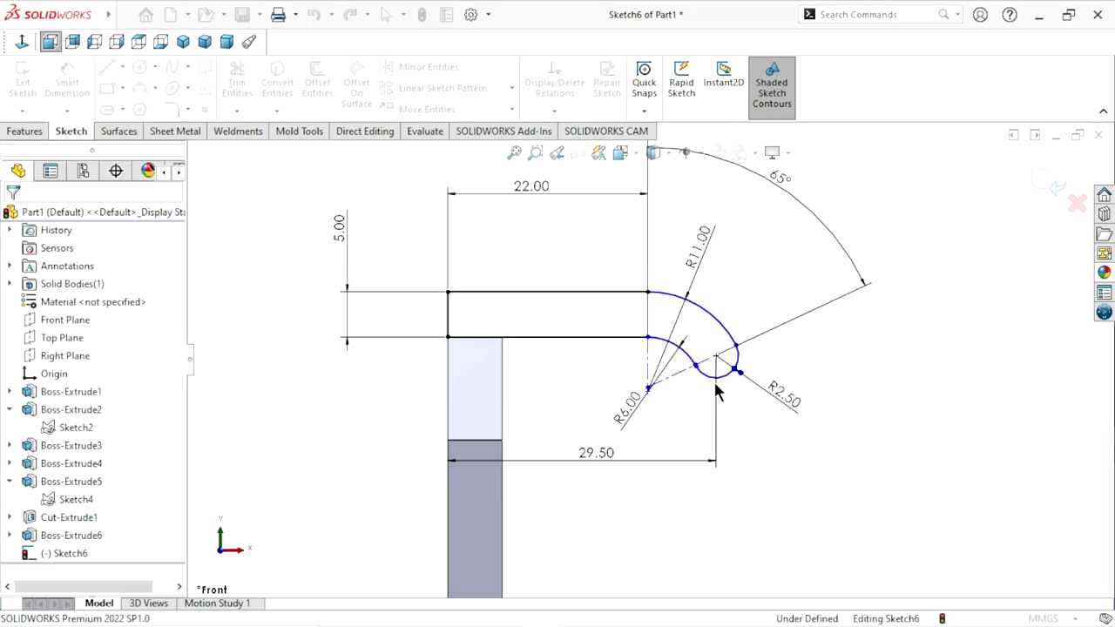
{"action": "left_click", "coordinate": [575, 399]}
{"action": "key", "text": "z"}
{"action": "scroll", "coordinate": [591, 388], "scroll_direction": "down", "scroll_amount": 2}
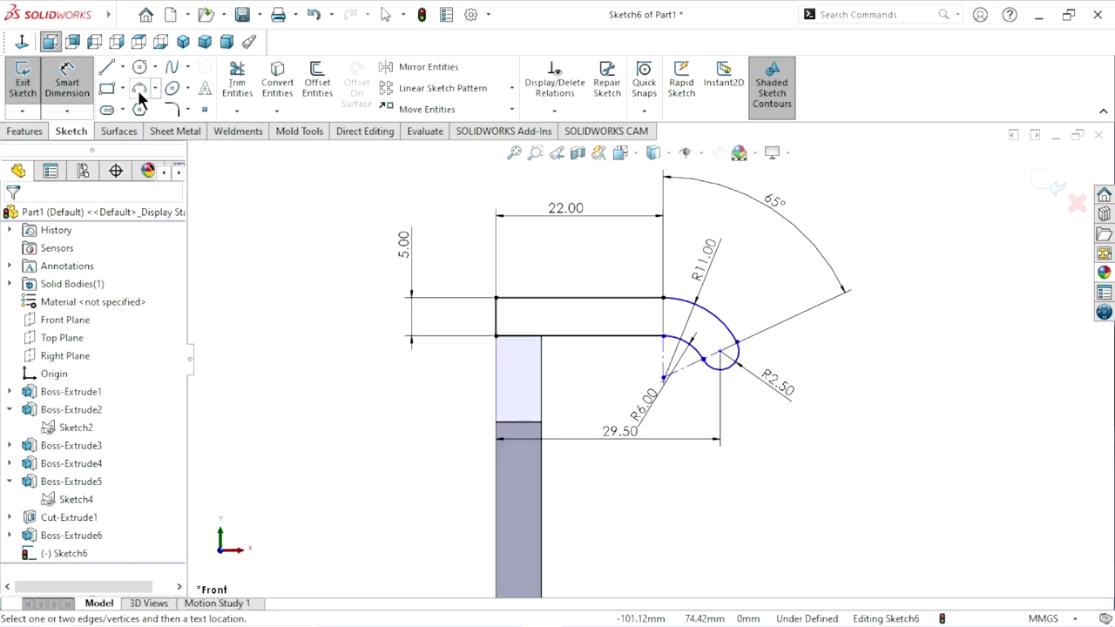
{"action": "left_click", "coordinate": [173, 110]}
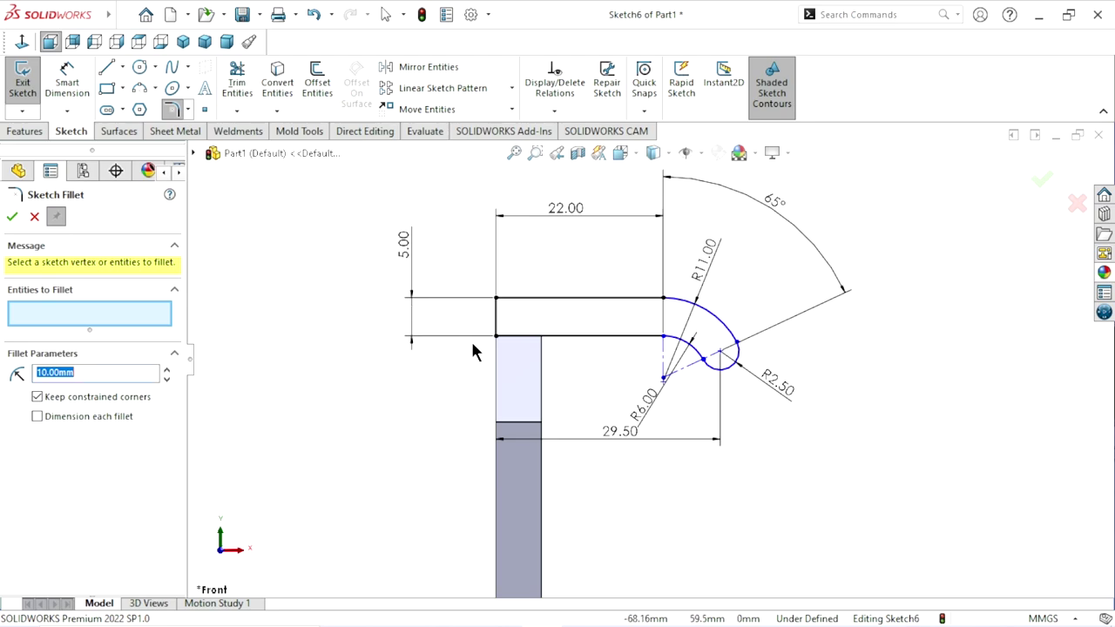
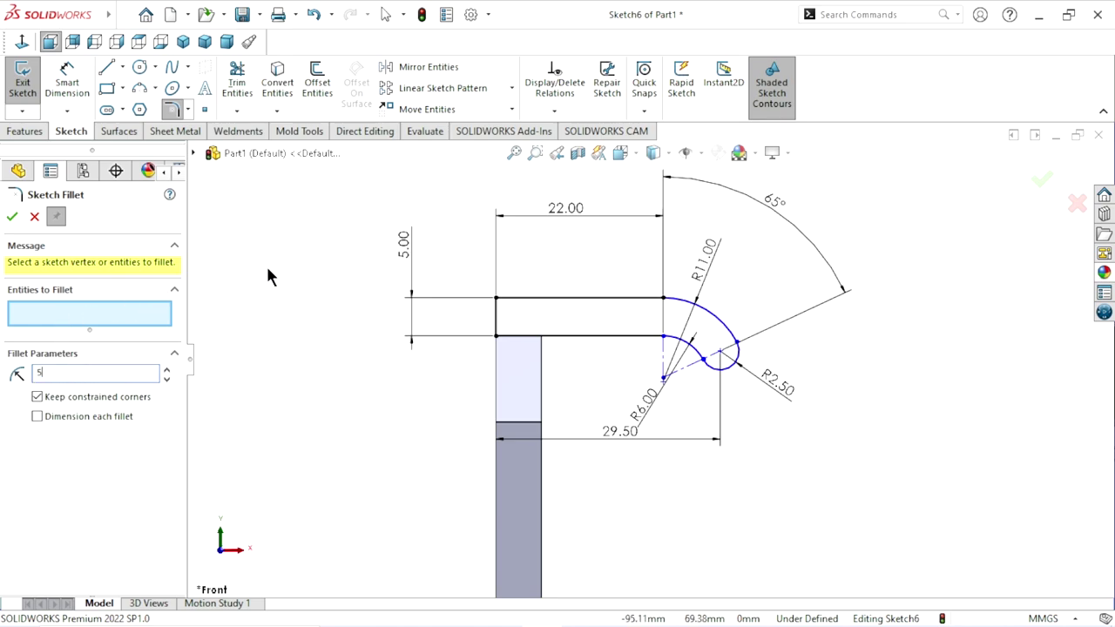
Step: Round the crossbar sketch's top-left corner vertex with an R4.99 mm sketch fillet
{"action": "left_click", "coordinate": [497, 299]}
{"action": "type", "text": "4.99"}
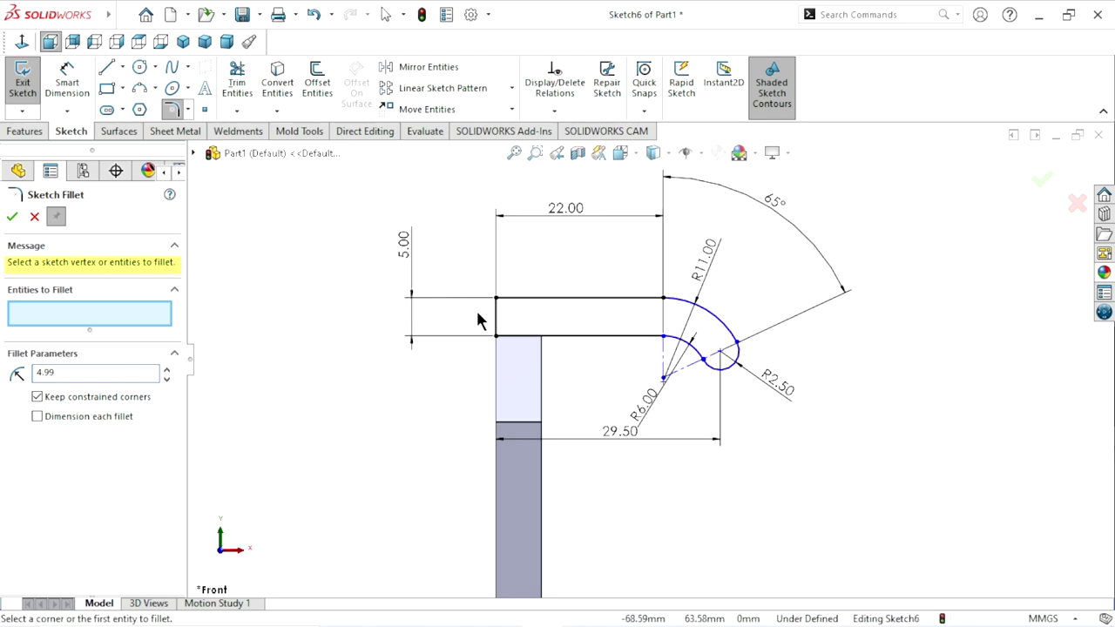
{"action": "left_click", "coordinate": [496, 299]}
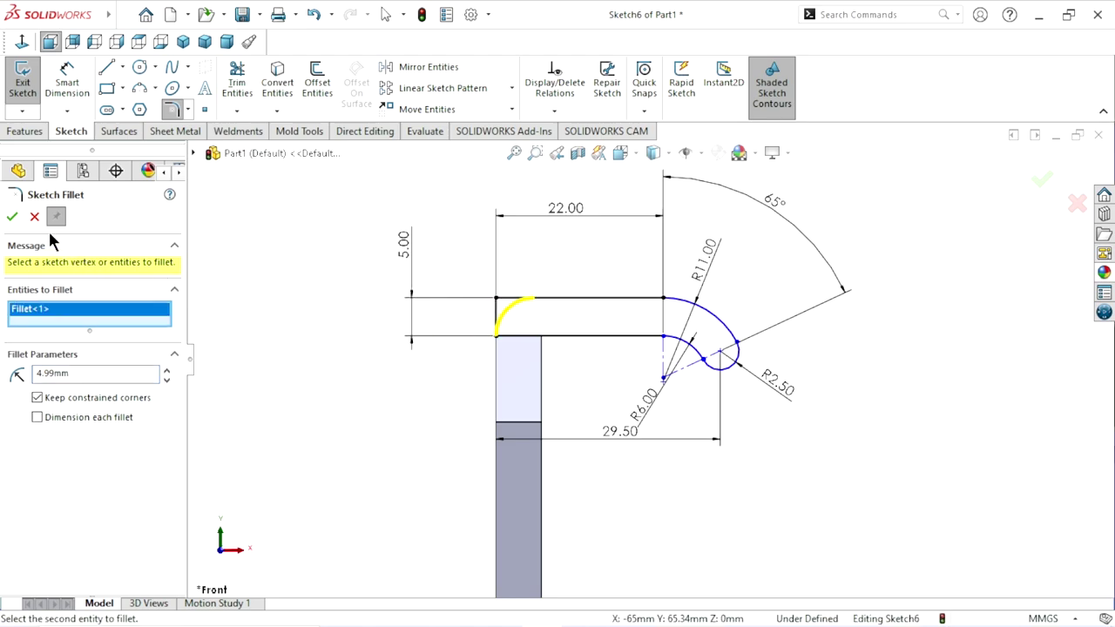
{"action": "left_click", "coordinate": [12, 217]}
{"action": "scroll", "coordinate": [675, 388], "scroll_direction": "up", "scroll_amount": 2}
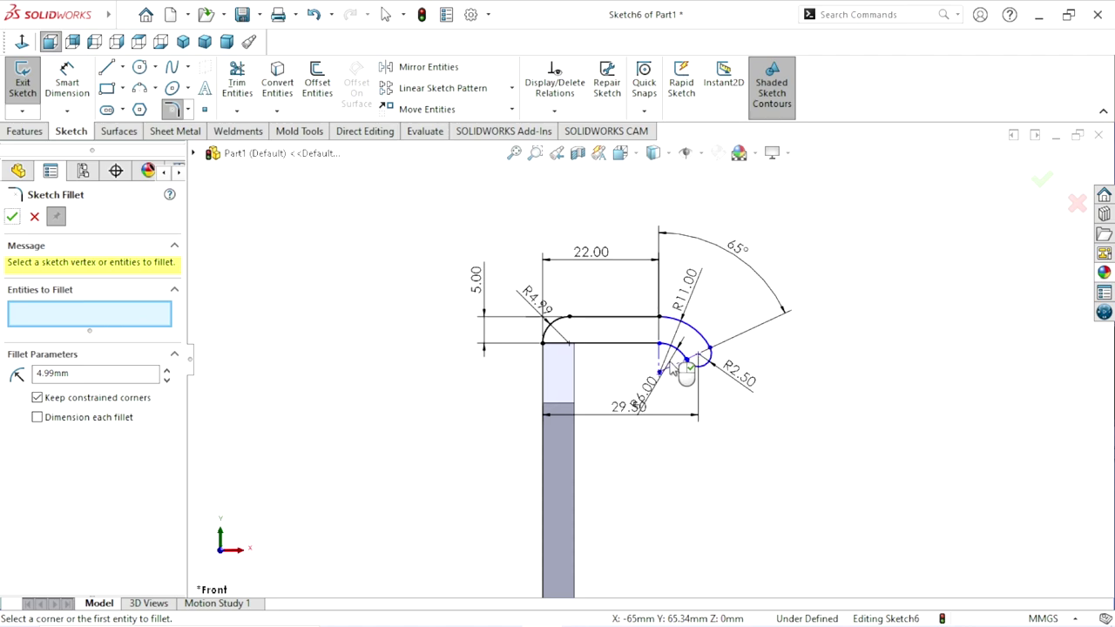
{"action": "scroll", "coordinate": [683, 373], "scroll_direction": "down", "scroll_amount": 2}
{"action": "scroll", "coordinate": [682, 375], "scroll_direction": "down", "scroll_amount": 1}
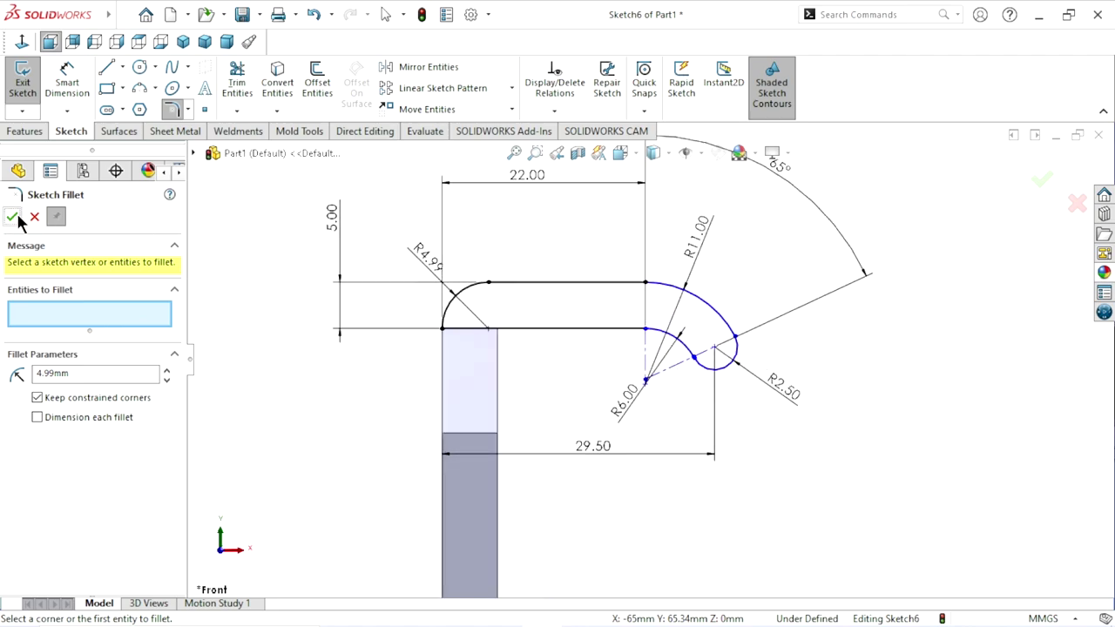
{"action": "left_click", "coordinate": [12, 217]}
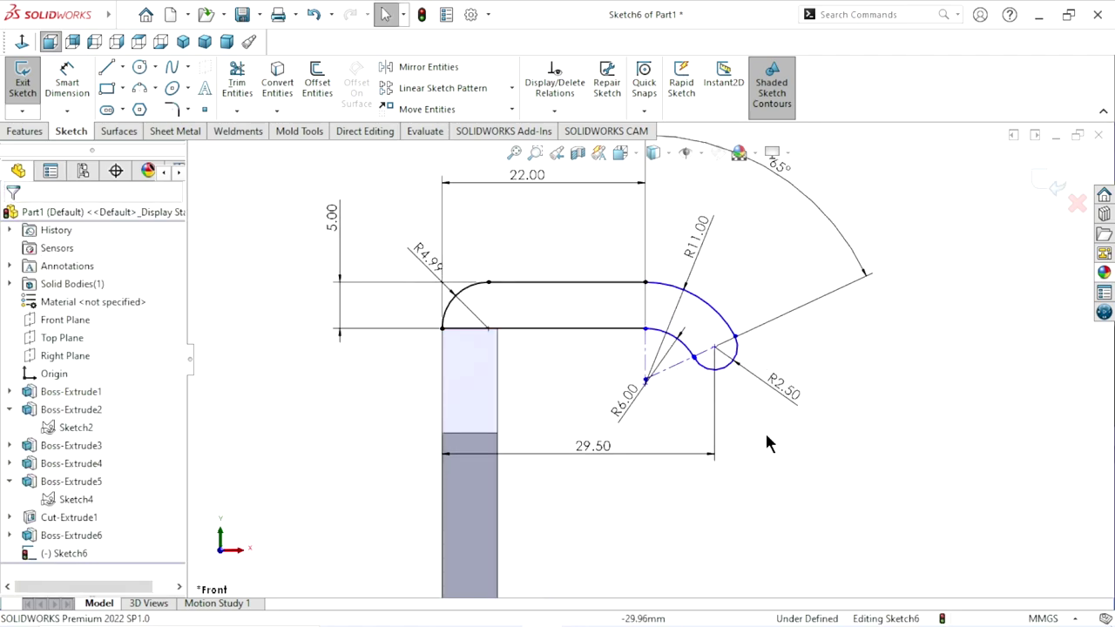
Step: Move the R4.99 fillet dimension to a clearer spot away from the geometry
{"action": "key", "text": "ctrl+Left"}
{"action": "key", "text": "ctrl+Left"}
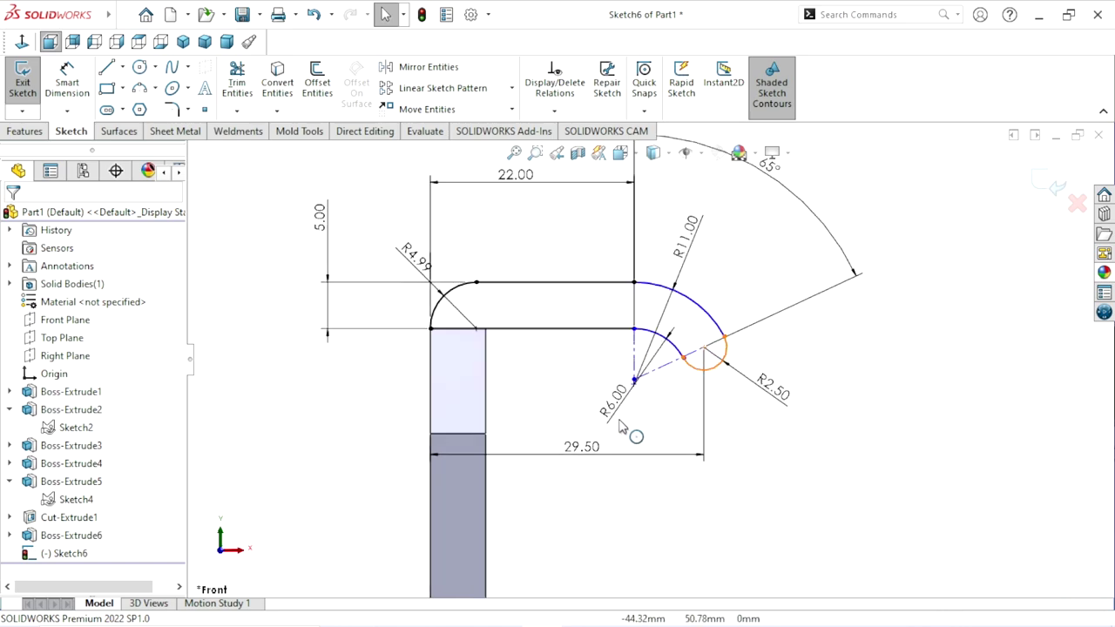
{"action": "key", "text": "z"}
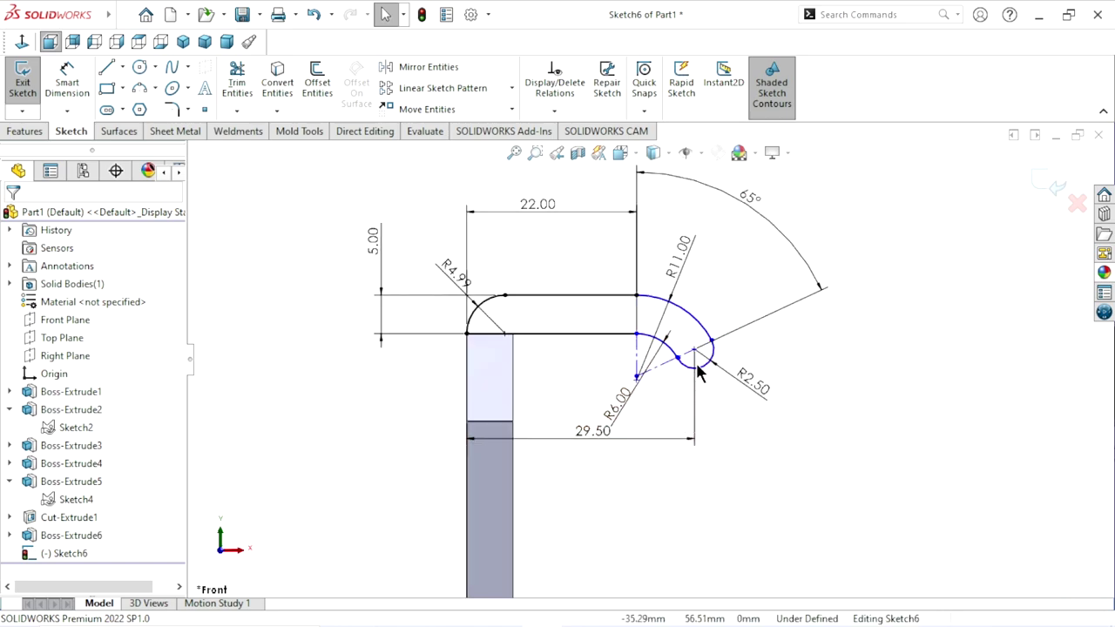
{"action": "scroll", "coordinate": [700, 373], "scroll_direction": "down", "scroll_amount": 1}
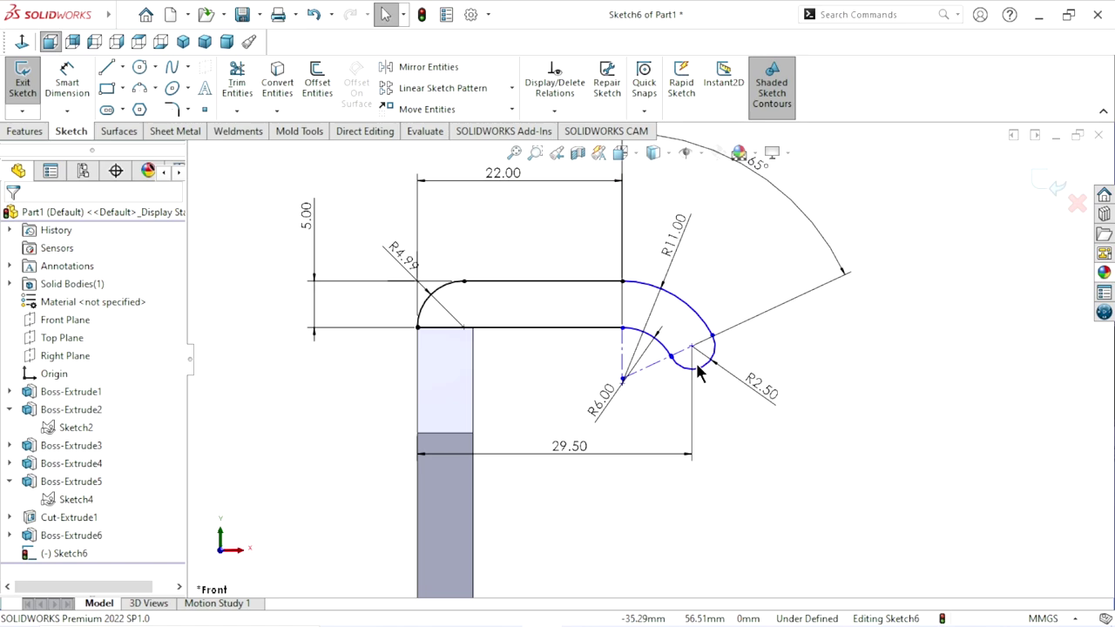
{"action": "scroll", "coordinate": [658, 372], "scroll_direction": "up", "scroll_amount": 1}
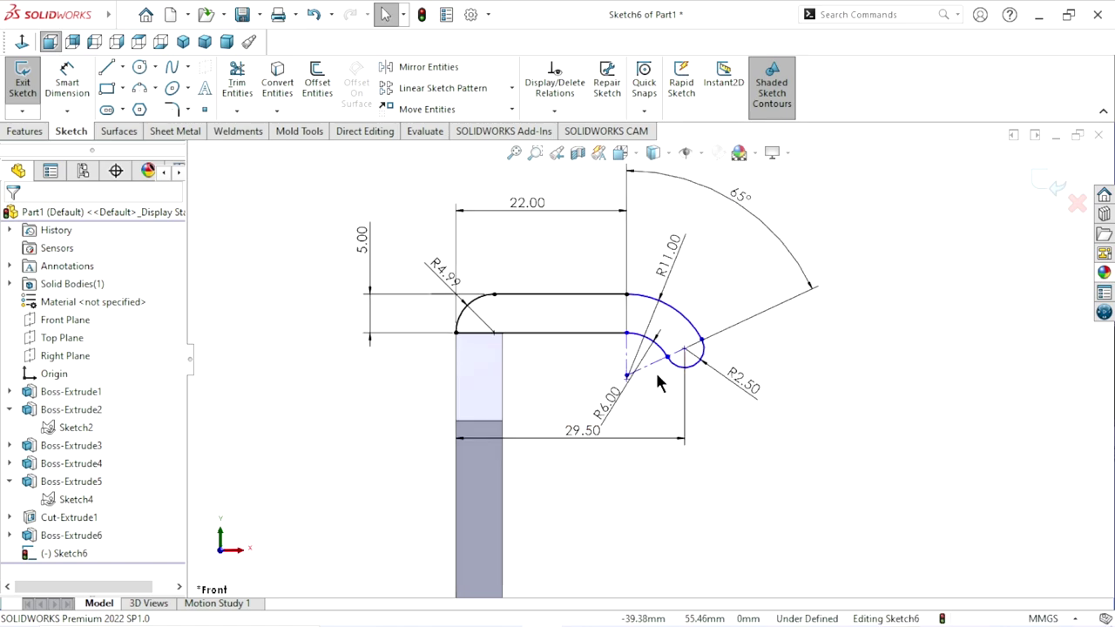
{"action": "scroll", "coordinate": [657, 367], "scroll_direction": "up", "scroll_amount": 1}
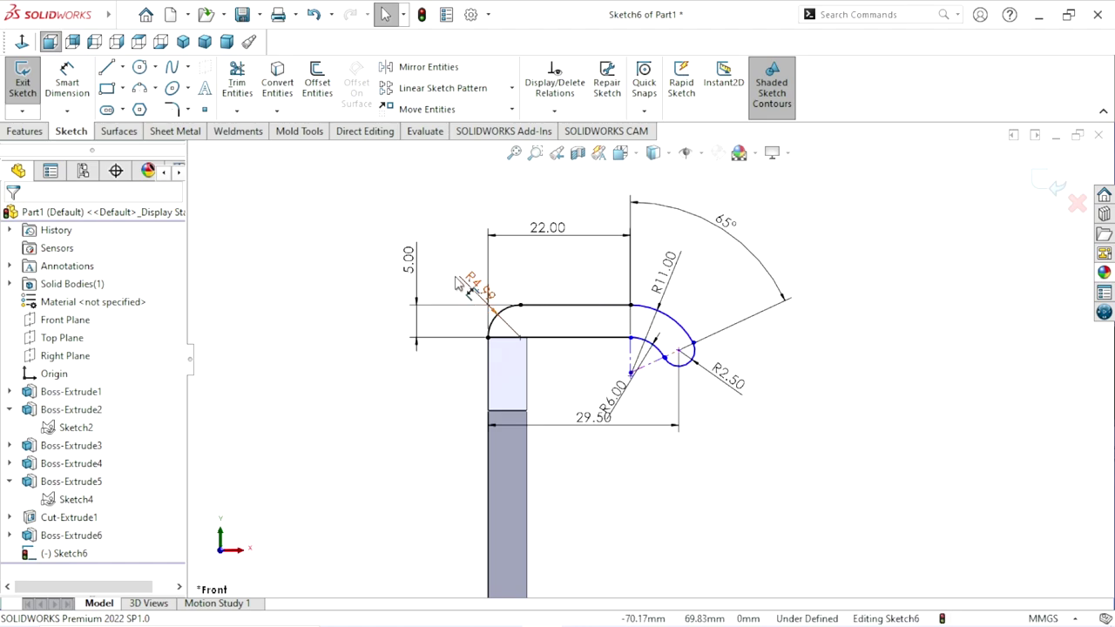
{"action": "left_click", "coordinate": [444, 244]}
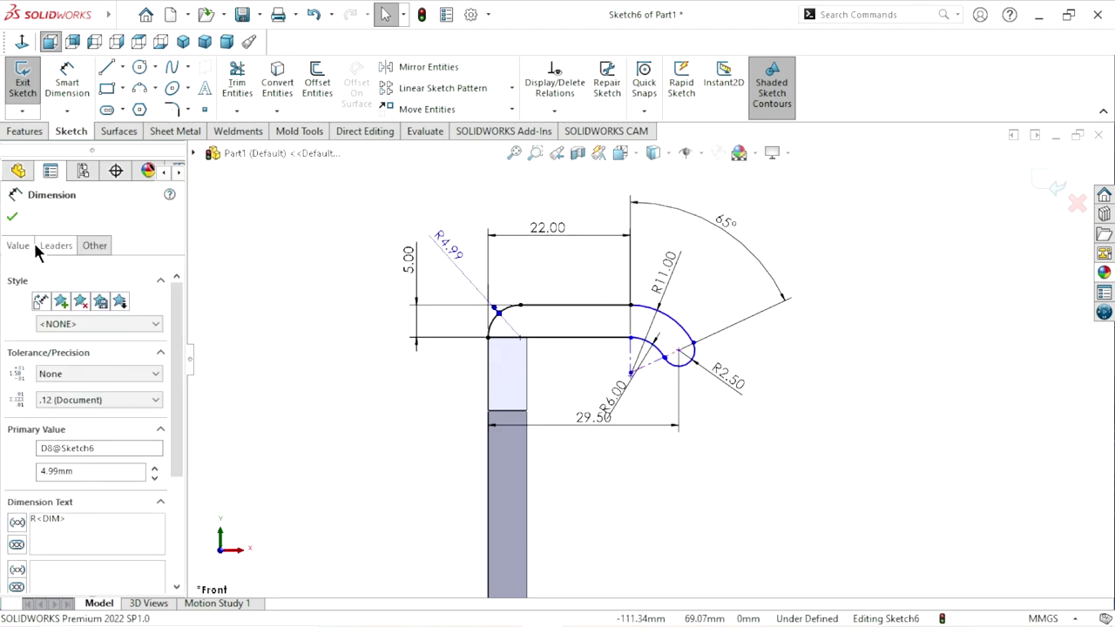
{"action": "left_click", "coordinate": [12, 218]}
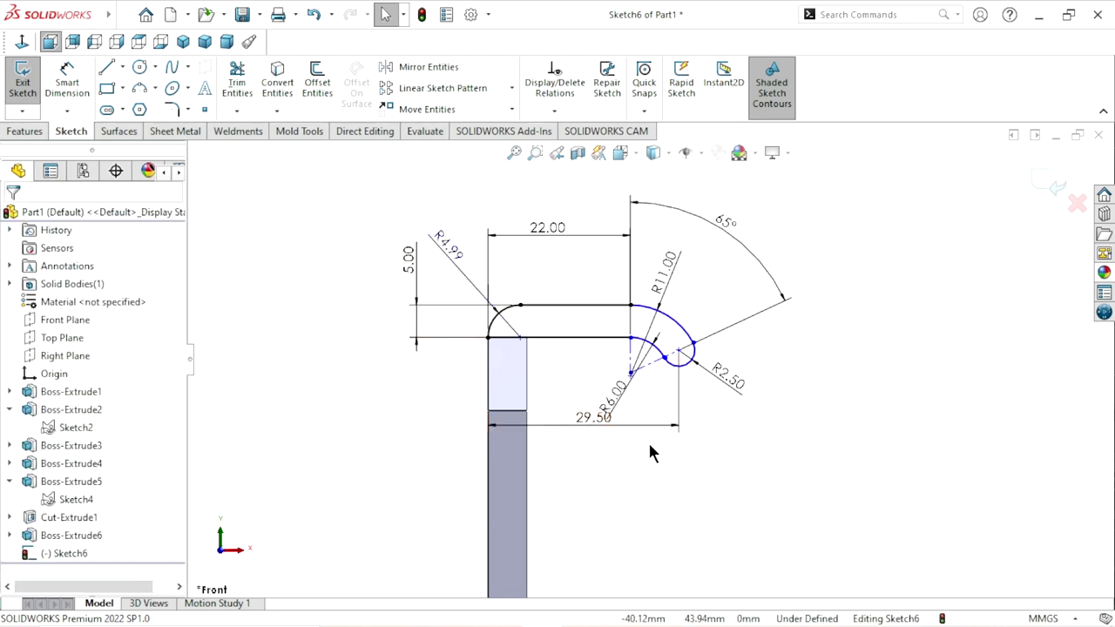
Step: Inspect the crossbar's bottom line relations: a 22 mm horizontal line, tangent to the curve
{"action": "scroll", "coordinate": [648, 441], "scroll_direction": "down", "scroll_amount": 2}
{"action": "scroll", "coordinate": [621, 418], "scroll_direction": "down", "scroll_amount": 1}
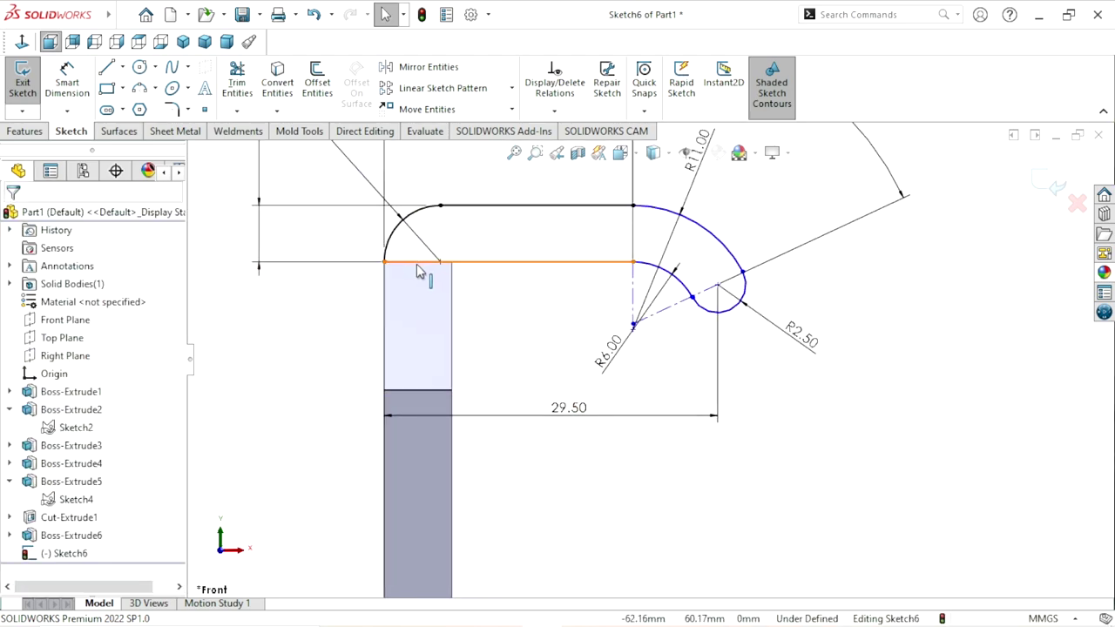
{"action": "left_click", "coordinate": [479, 269]}
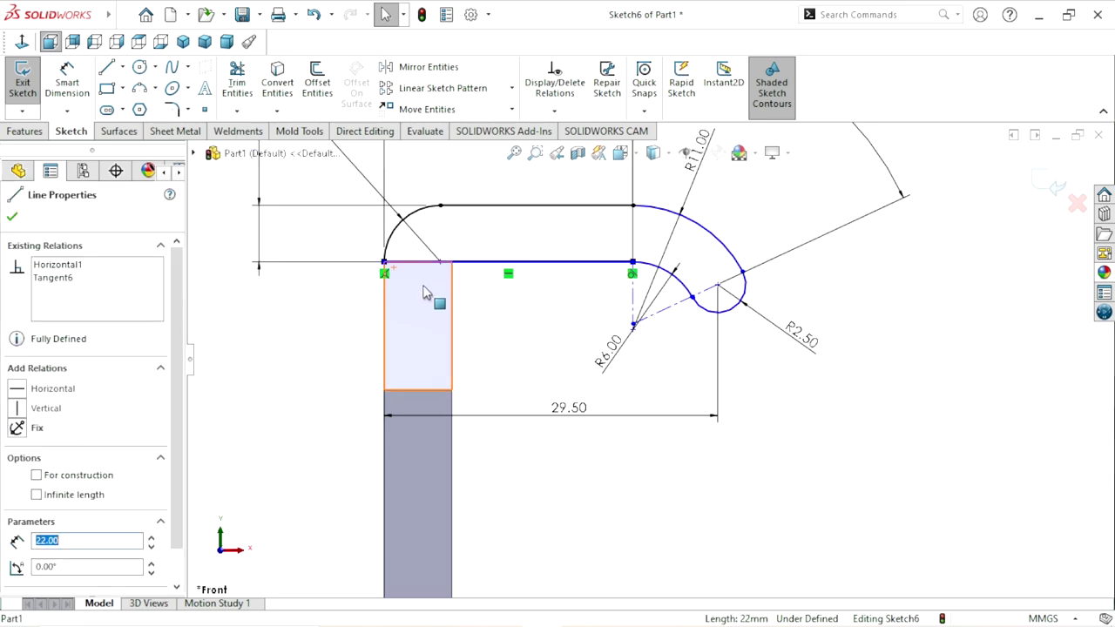
{"action": "scroll", "coordinate": [435, 292], "scroll_direction": "down", "scroll_amount": 2}
{"action": "scroll", "coordinate": [431, 288], "scroll_direction": "down", "scroll_amount": 1}
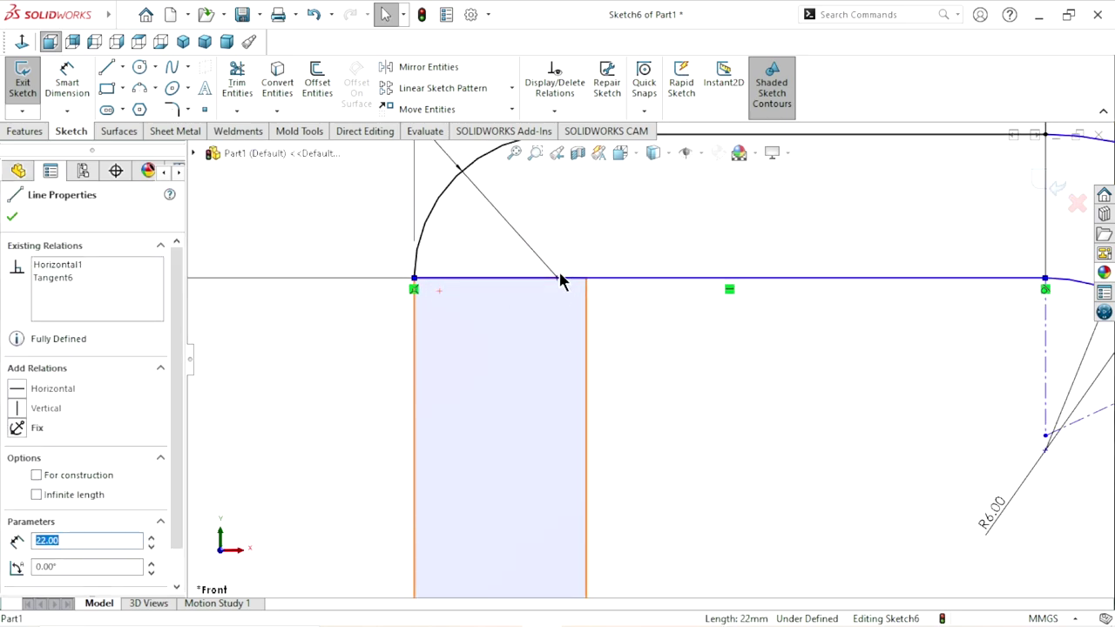
{"action": "key", "text": "Escape"}
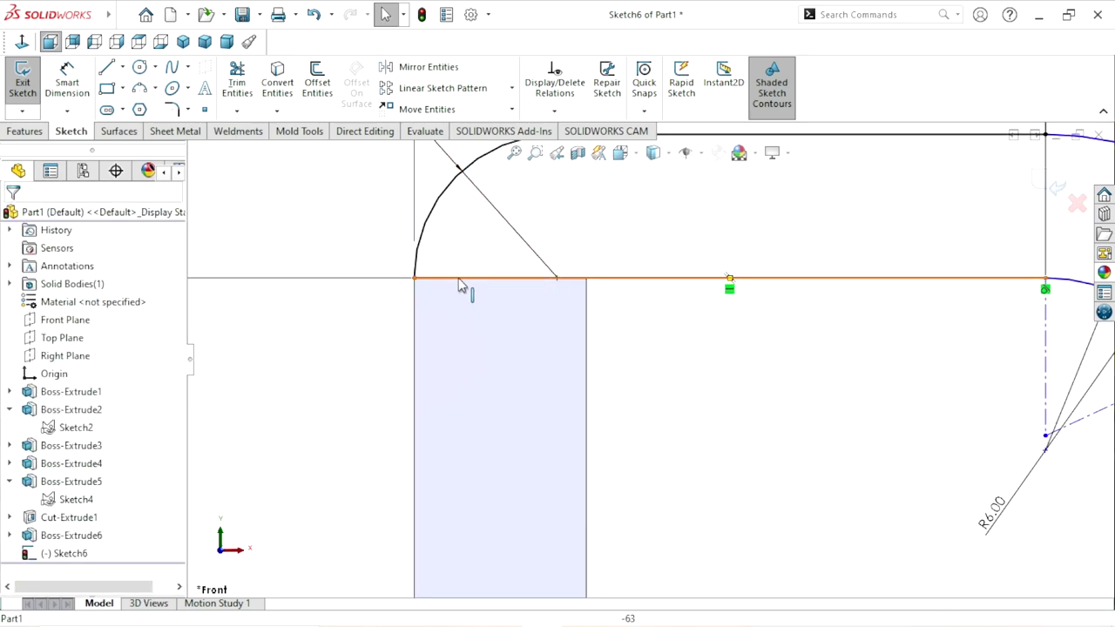
Step: Add a Collinear relation between the bottom sketch line and the upright's top edge, then return to Normal To view
{"action": "middle_click_drag", "start_coordinate": [654, 373], "coordinate": [687, 400]}
{"action": "left_click", "coordinate": [747, 434]}
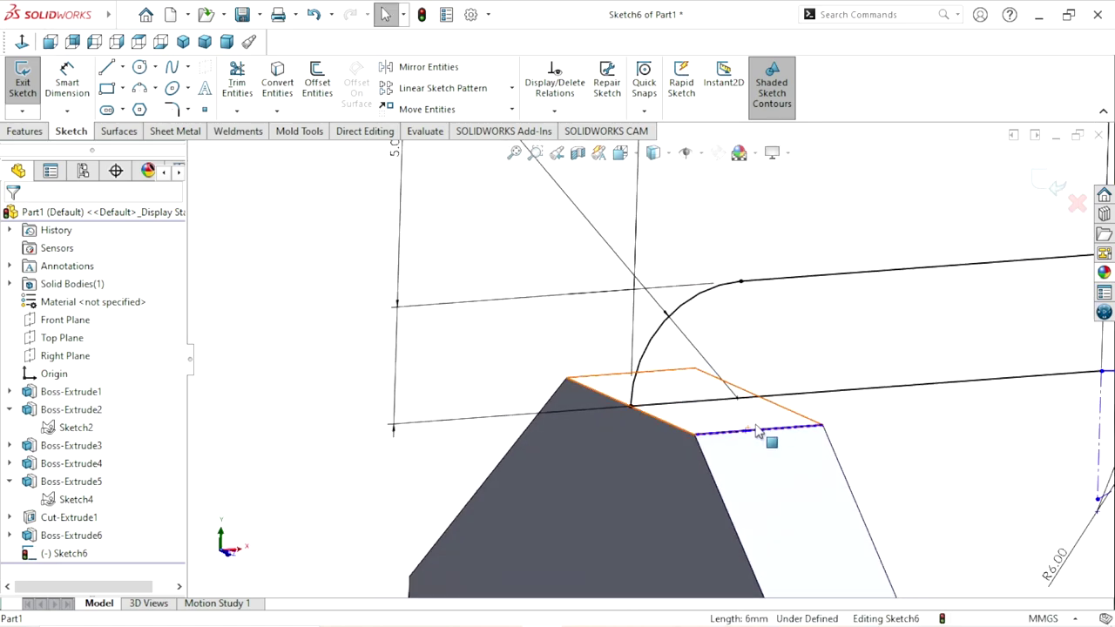
{"action": "left_click", "coordinate": [794, 396], "text": "ctrl"}
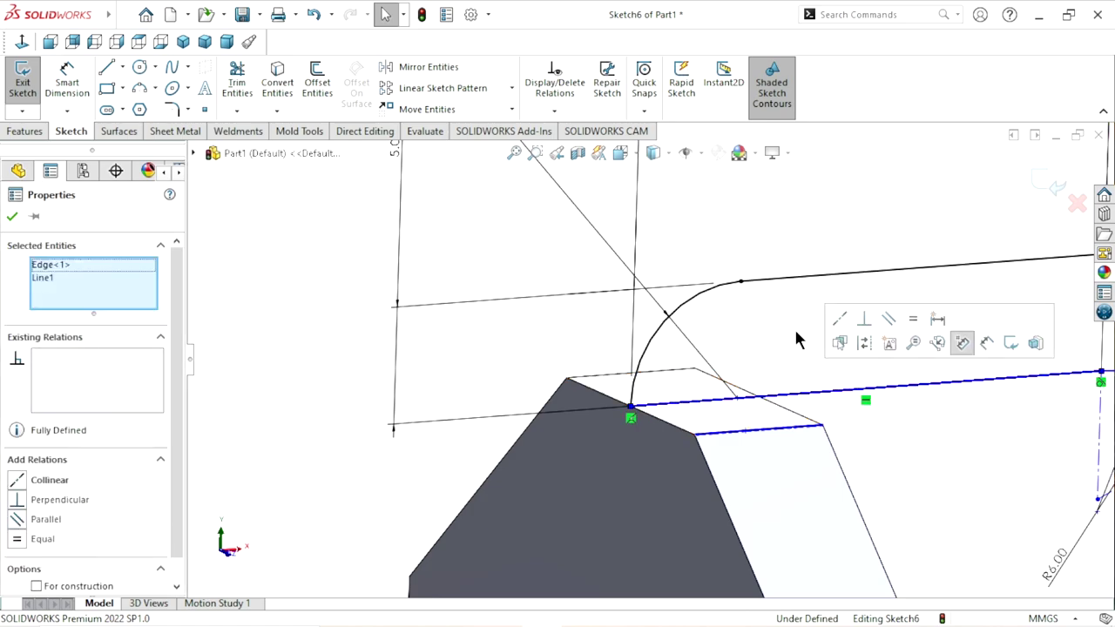
{"action": "left_click", "coordinate": [841, 323]}
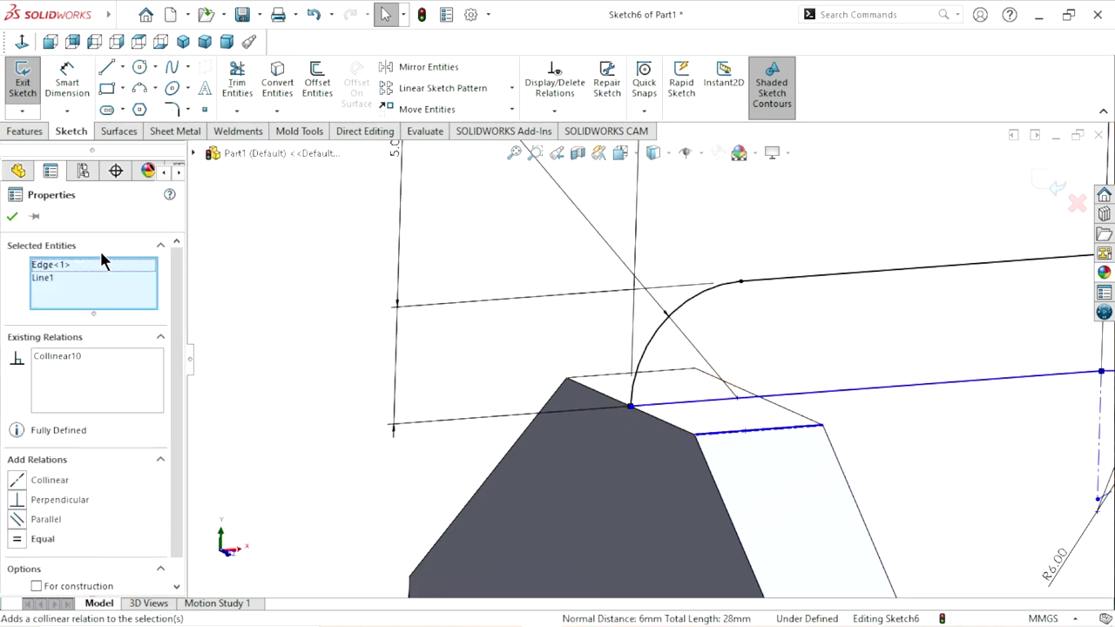
{"action": "left_click", "coordinate": [13, 217]}
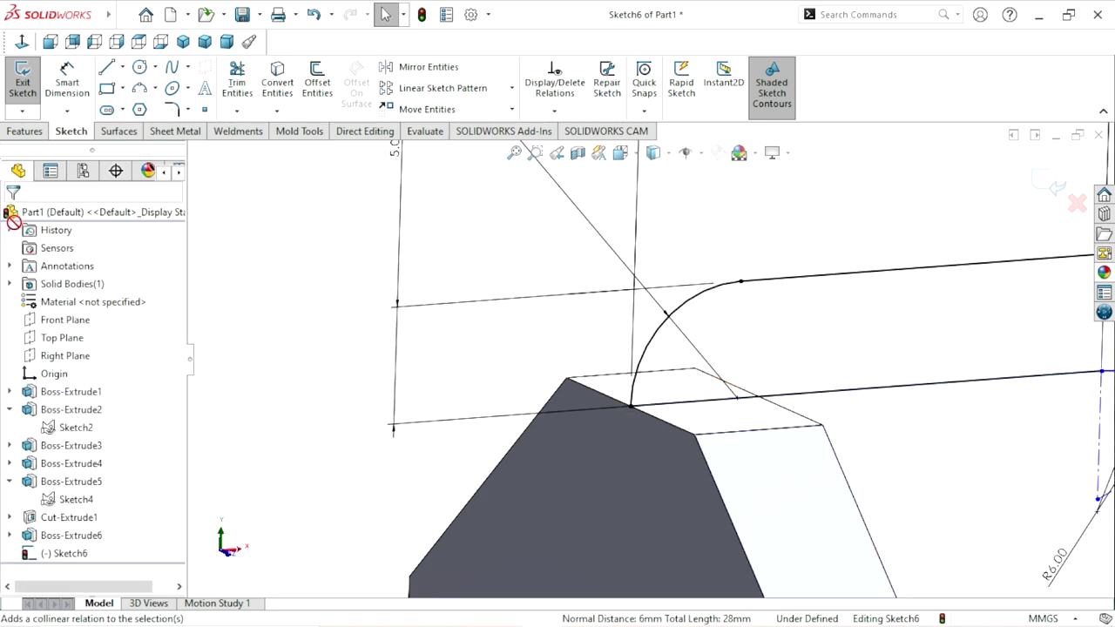
{"action": "left_click", "coordinate": [22, 41]}
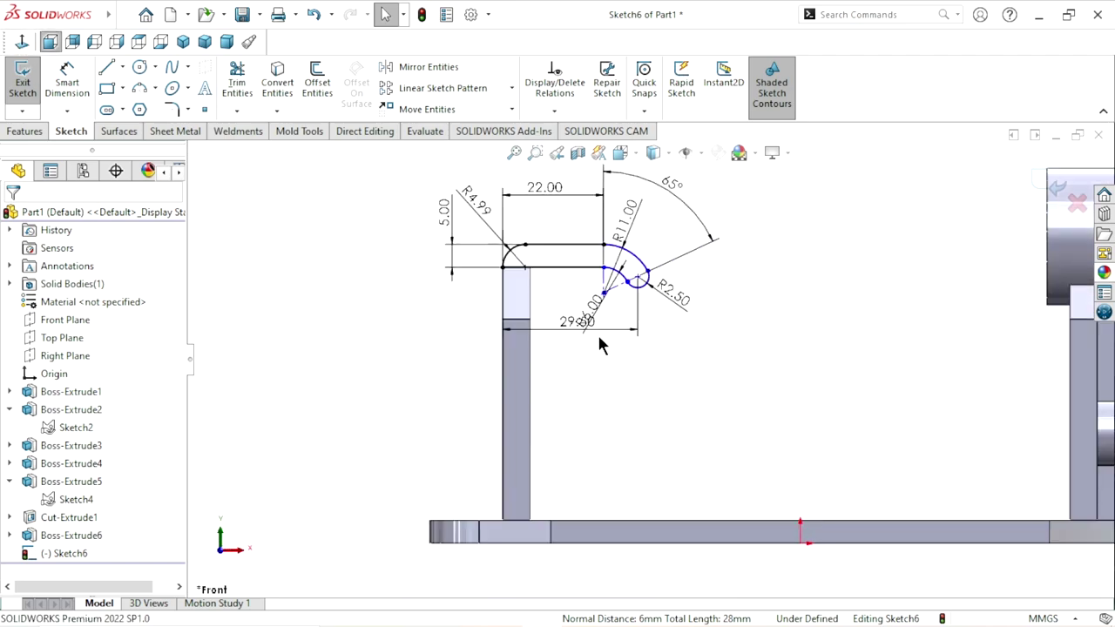
Step: Drag the R6.00 dimension up and to the left, clear of the sketch
{"action": "scroll", "coordinate": [668, 236], "scroll_direction": "down", "scroll_amount": 1}
{"action": "scroll", "coordinate": [668, 233], "scroll_direction": "down", "scroll_amount": 1}
{"action": "scroll", "coordinate": [697, 262], "scroll_direction": "down", "scroll_amount": 1}
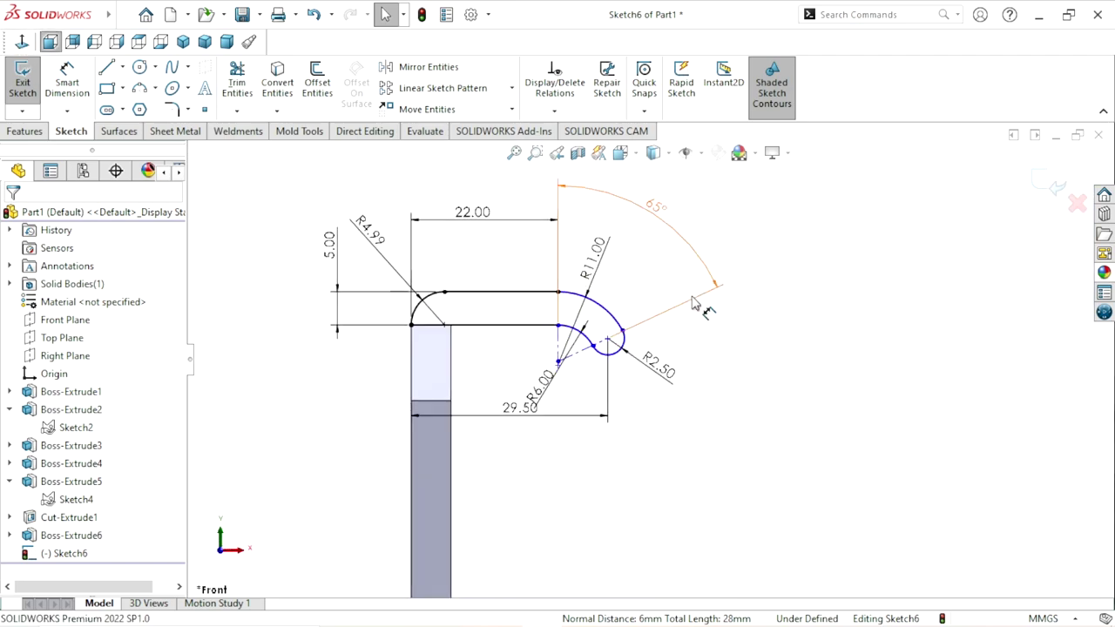
{"action": "left_click_drag", "start_coordinate": [539, 388], "coordinate": [520, 370]}
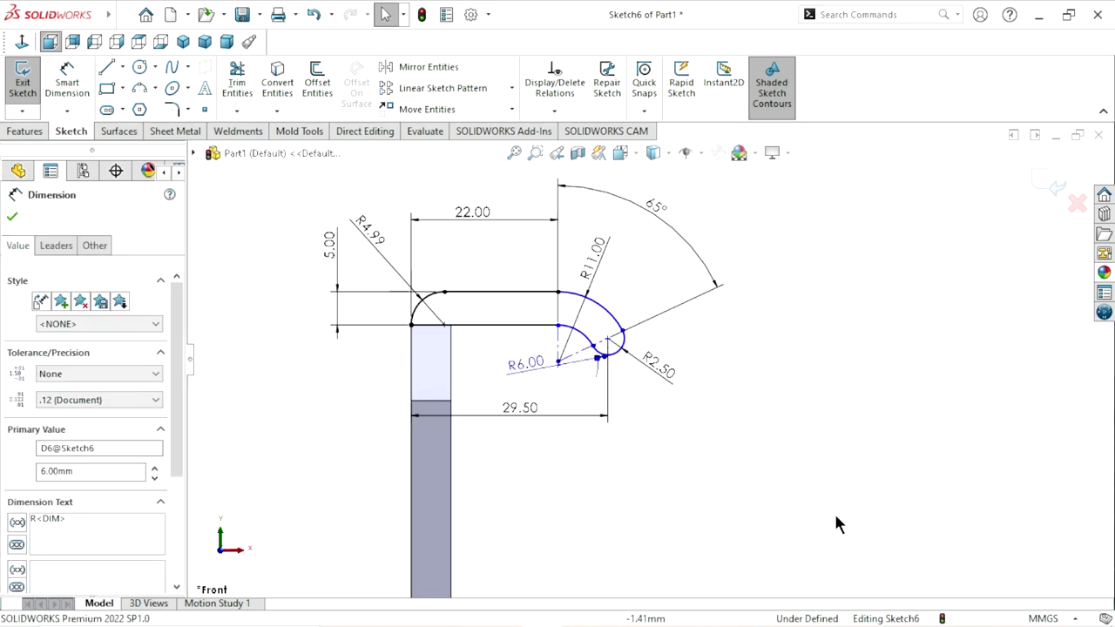
{"action": "scroll", "coordinate": [776, 523], "scroll_direction": "up", "scroll_amount": 1}
{"action": "scroll", "coordinate": [628, 385], "scroll_direction": "down", "scroll_amount": 1}
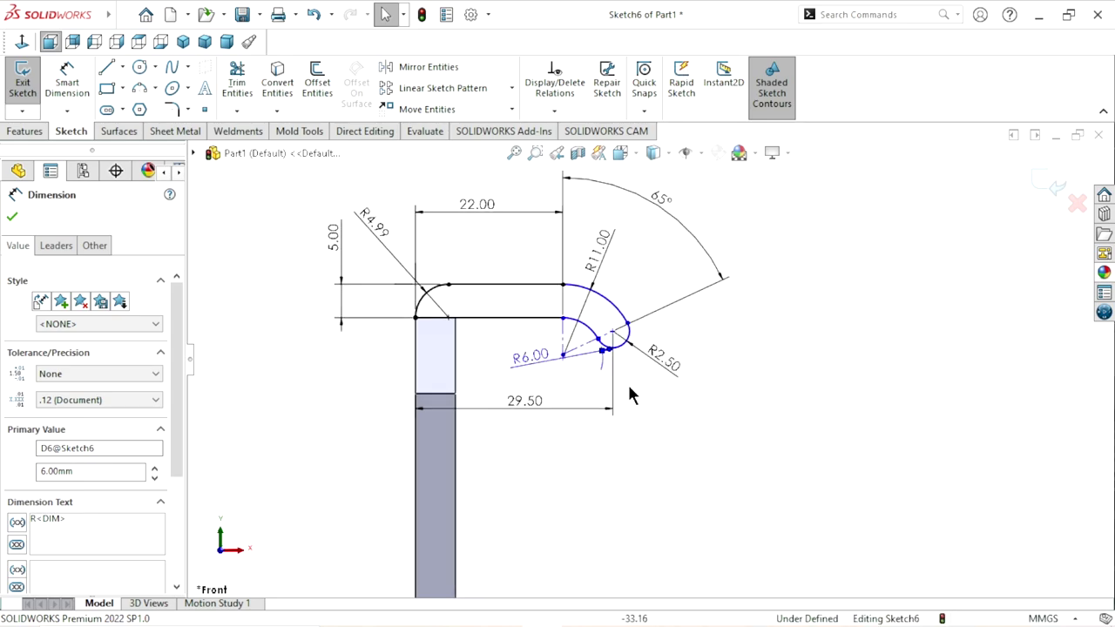
{"action": "left_click", "coordinate": [838, 366]}
Step: Run Fully Define Sketch on Sketch6, which leaves it under defined, and dismiss the warning
{"action": "scroll", "coordinate": [577, 278], "scroll_direction": "down", "scroll_amount": 3}
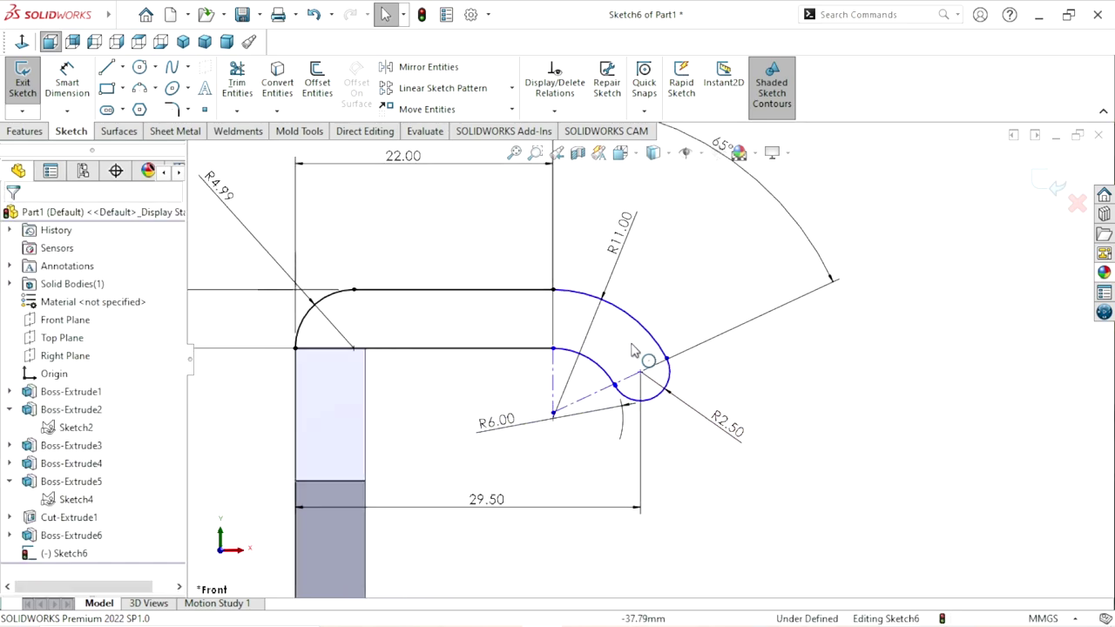
{"action": "left_click", "coordinate": [556, 110]}
{"action": "left_click", "coordinate": [558, 170]}
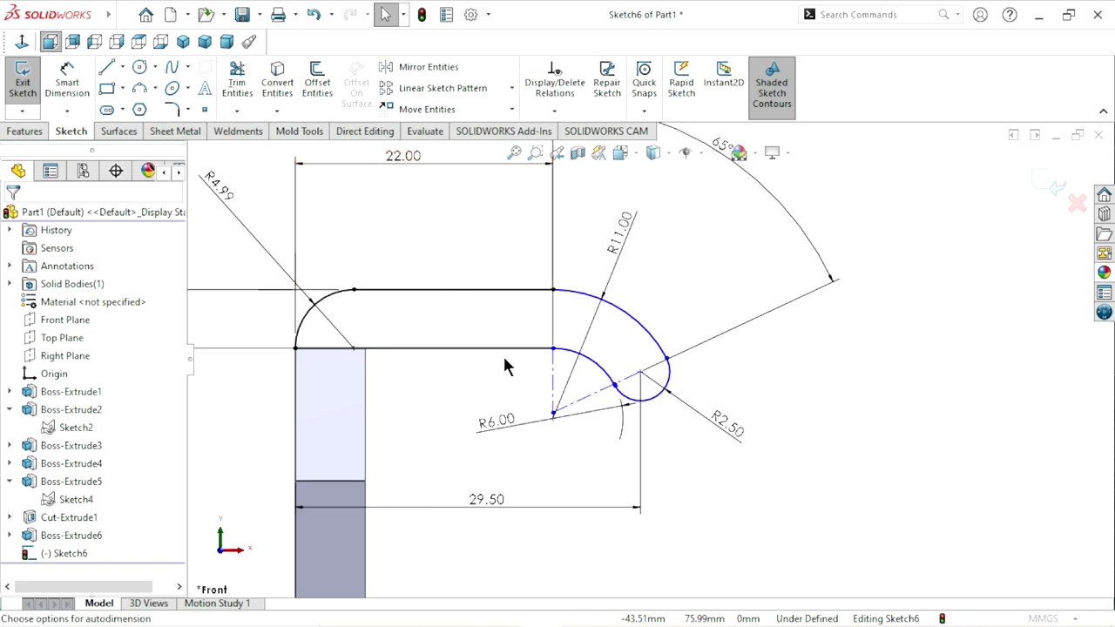
{"action": "left_click", "coordinate": [92, 303]}
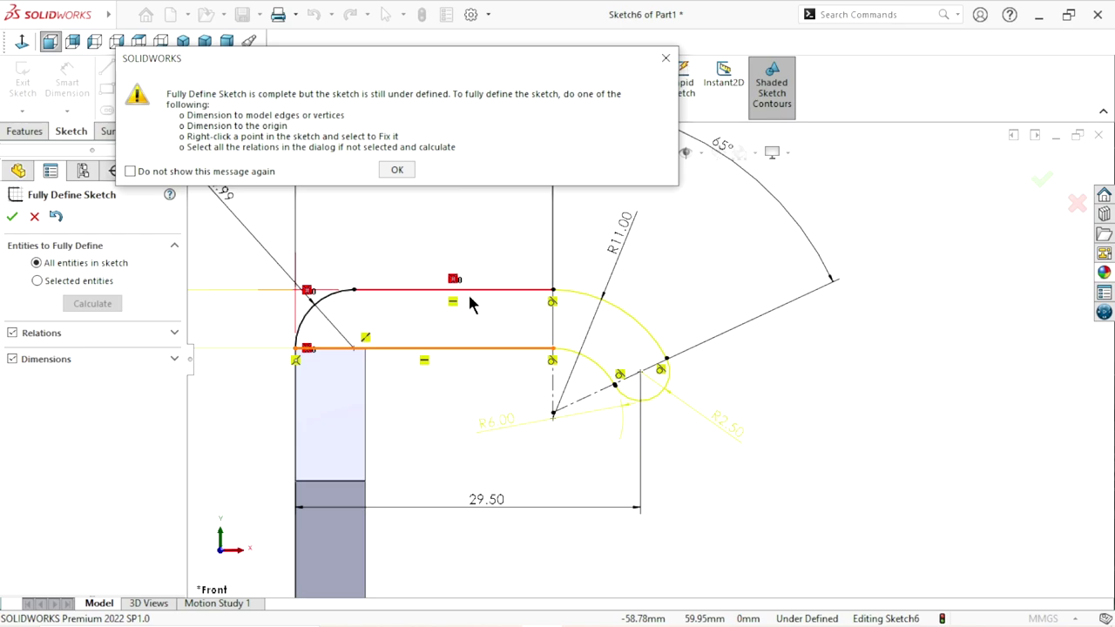
{"action": "left_click", "coordinate": [667, 58]}
{"action": "left_click", "coordinate": [34, 218]}
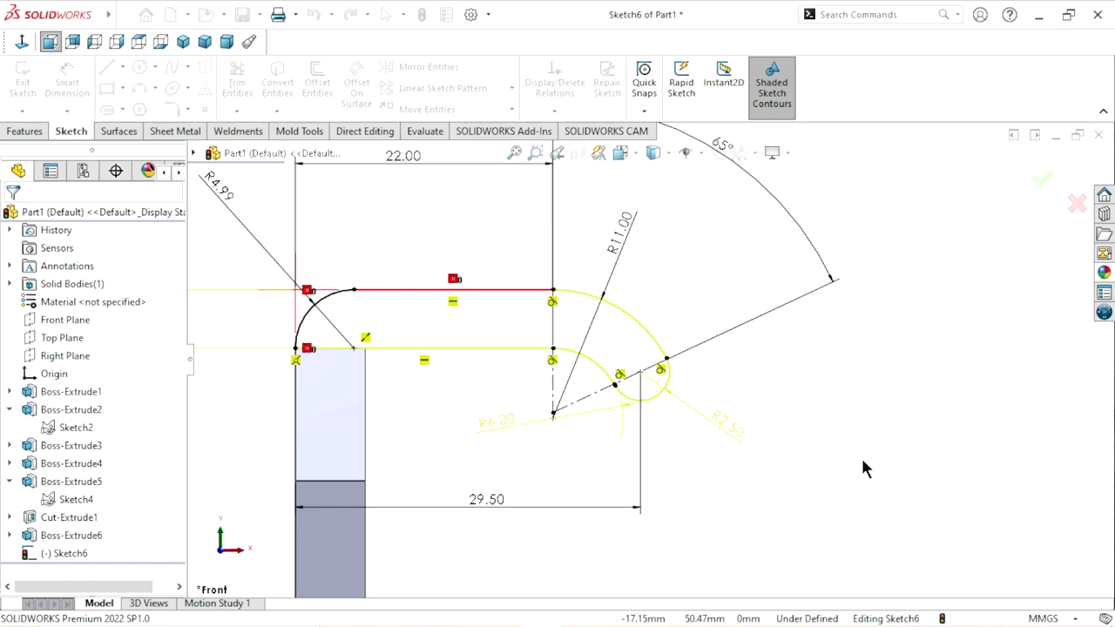
{"action": "scroll", "coordinate": [406, 346], "scroll_direction": "down", "scroll_amount": 3}
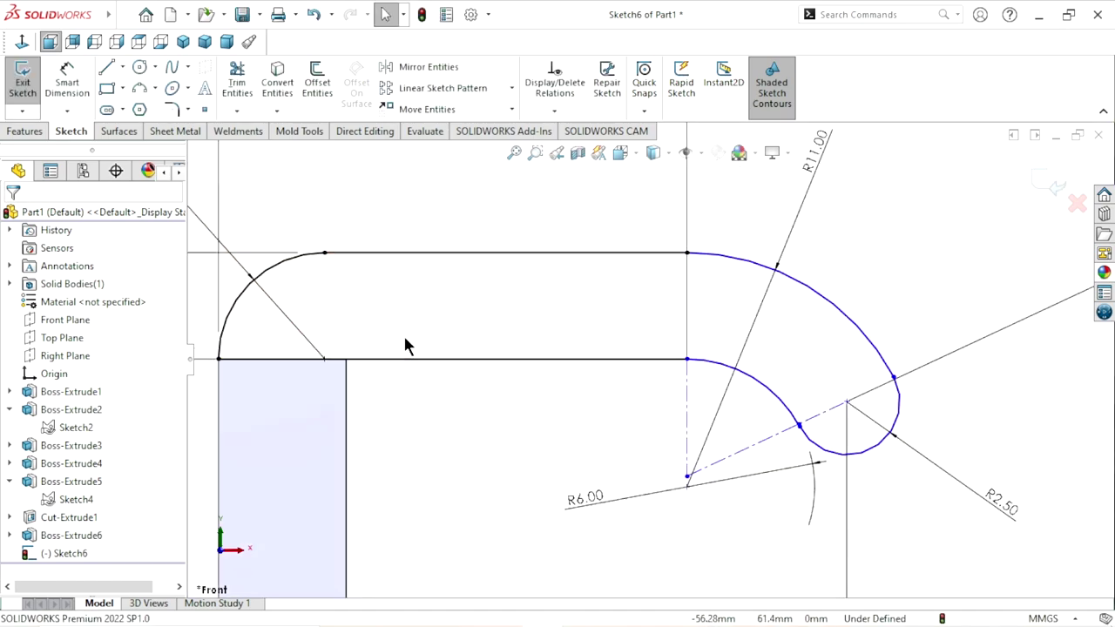
{"action": "scroll", "coordinate": [418, 305], "scroll_direction": "down", "scroll_amount": 2}
{"action": "scroll", "coordinate": [414, 301], "scroll_direction": "up", "scroll_amount": 2}
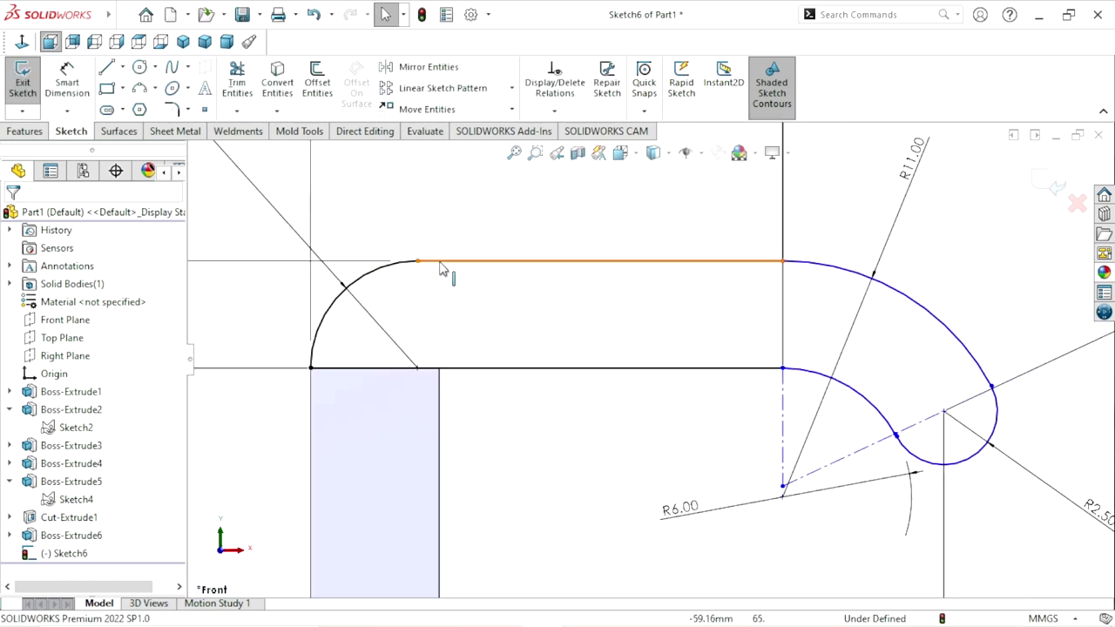
{"action": "left_click", "coordinate": [507, 264]}
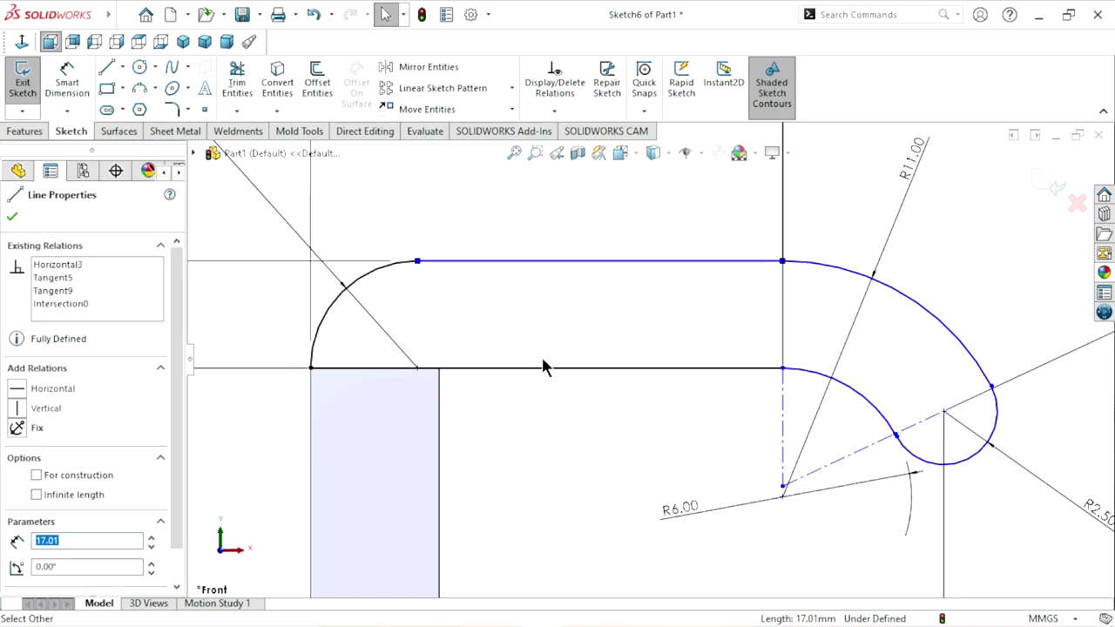
{"action": "scroll", "coordinate": [727, 416], "scroll_direction": "up", "scroll_amount": 1}
{"action": "scroll", "coordinate": [727, 419], "scroll_direction": "up", "scroll_amount": 2}
{"action": "left_click", "coordinate": [581, 357]}
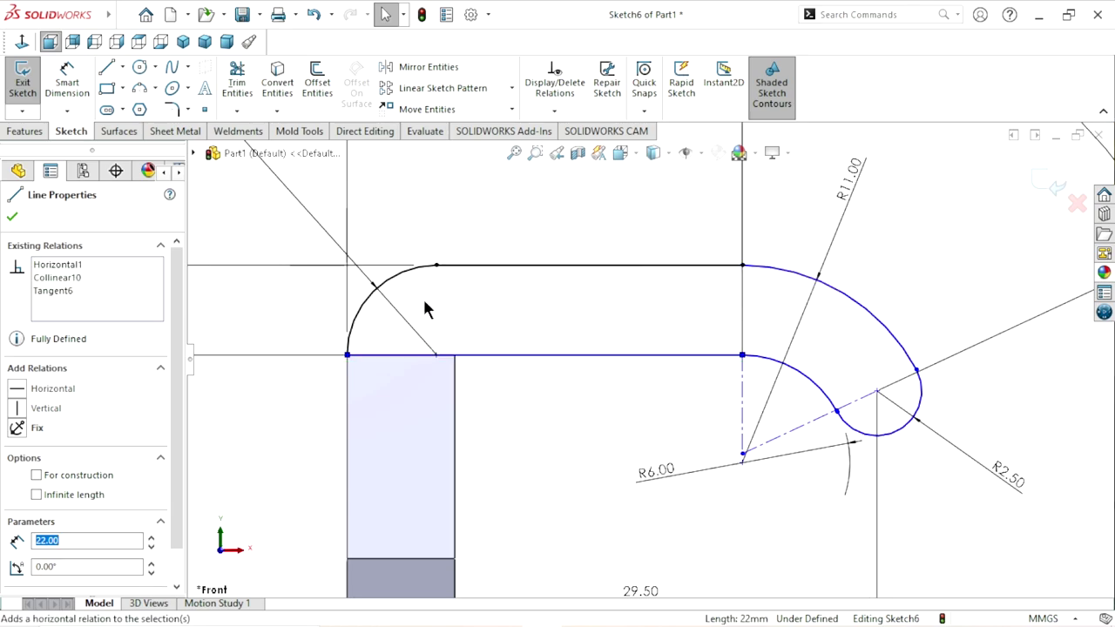
{"action": "left_click", "coordinate": [12, 216]}
{"action": "scroll", "coordinate": [602, 380], "scroll_direction": "up", "scroll_amount": 3}
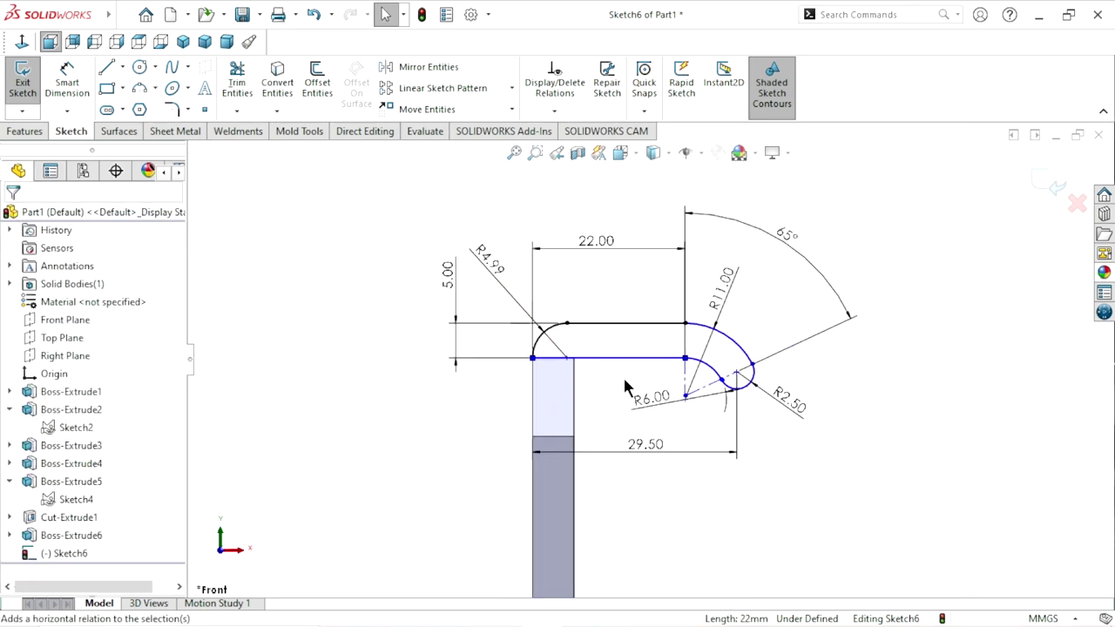
{"action": "scroll", "coordinate": [697, 371], "scroll_direction": "down", "scroll_amount": 1}
{"action": "scroll", "coordinate": [697, 370], "scroll_direction": "down", "scroll_amount": 1}
{"action": "scroll", "coordinate": [741, 351], "scroll_direction": "down", "scroll_amount": 2}
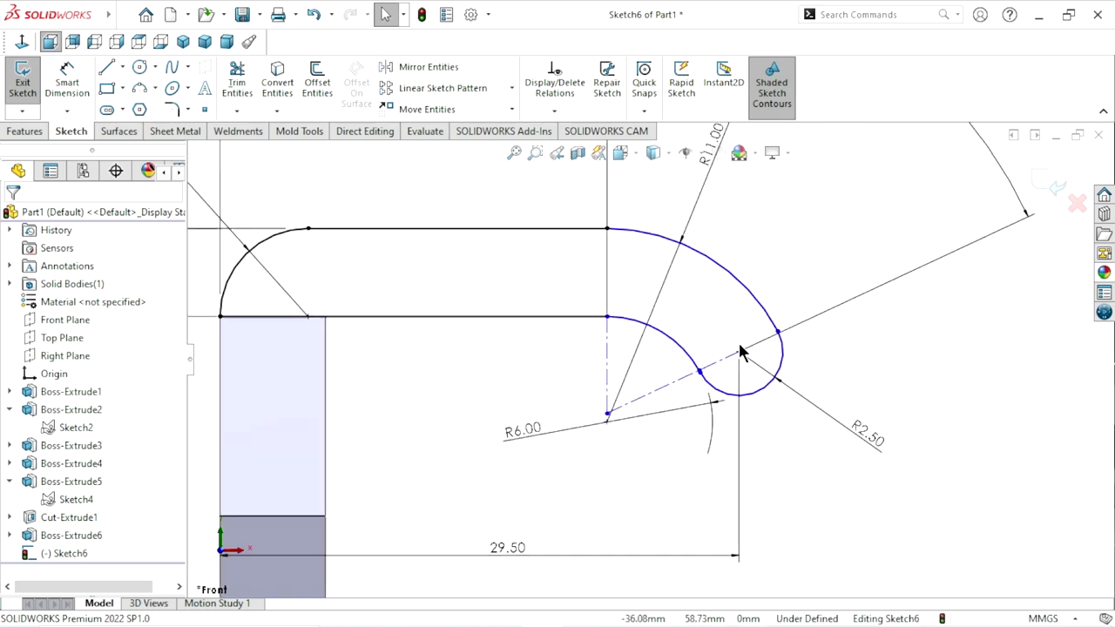
{"action": "left_click", "coordinate": [616, 235]}
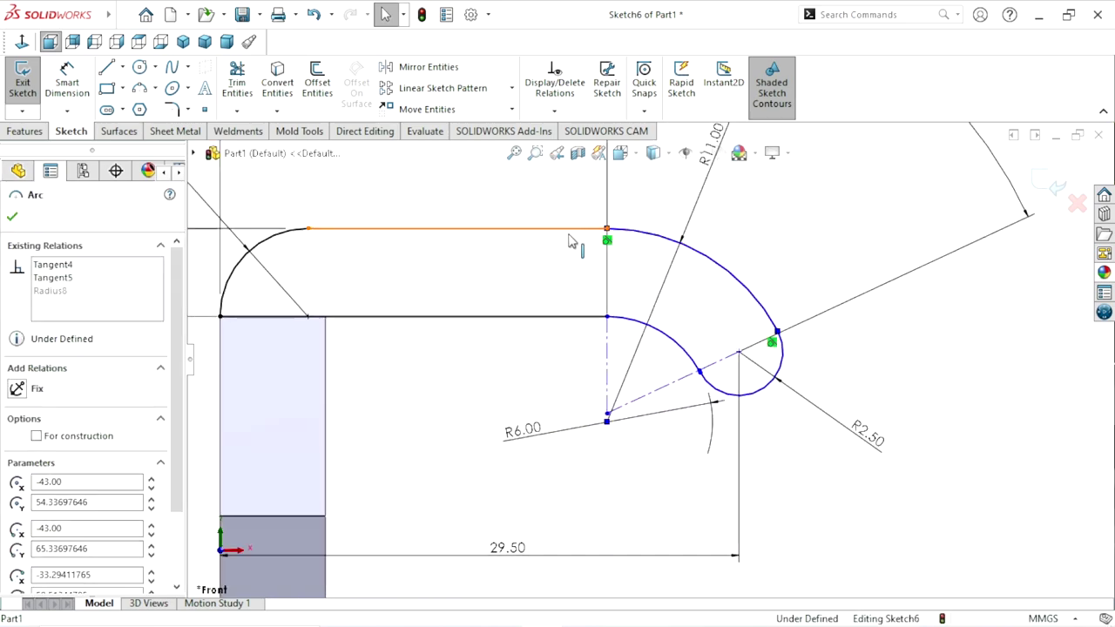
{"action": "left_click", "coordinate": [576, 230], "text": "ctrl"}
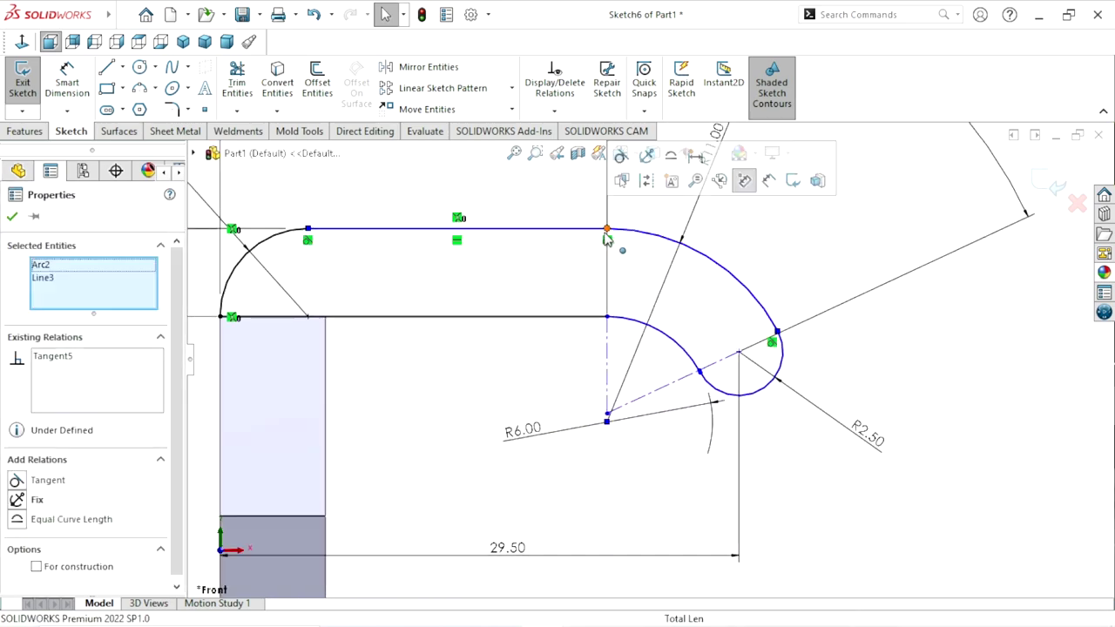
{"action": "left_click", "coordinate": [903, 374]}
{"action": "scroll", "coordinate": [663, 400], "scroll_direction": "up", "scroll_amount": 4}
{"action": "scroll", "coordinate": [520, 324], "scroll_direction": "down", "scroll_amount": 3}
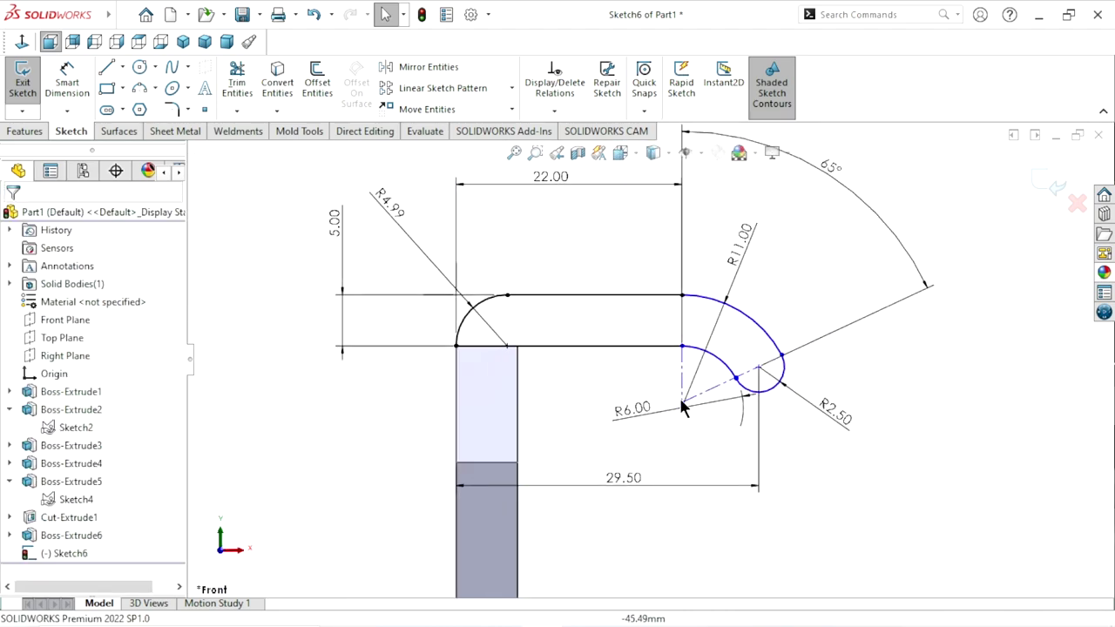
{"action": "scroll", "coordinate": [521, 324], "scroll_direction": "up", "scroll_amount": 2}
{"action": "scroll", "coordinate": [722, 401], "scroll_direction": "up", "scroll_amount": 2}
{"action": "scroll", "coordinate": [750, 400], "scroll_direction": "down", "scroll_amount": 2}
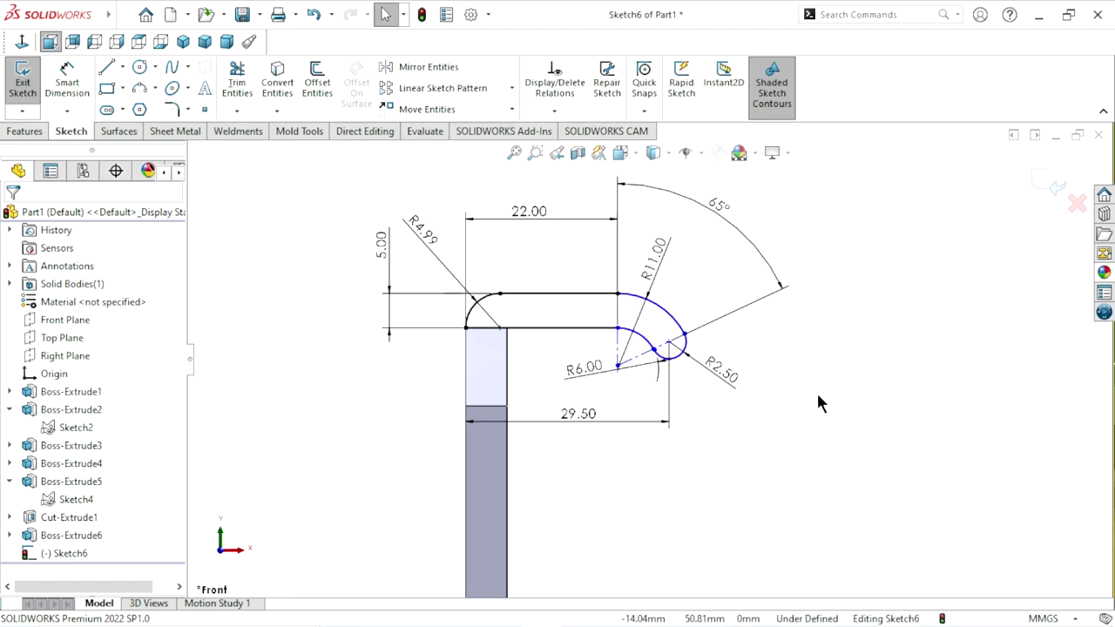
{"action": "scroll", "coordinate": [772, 405], "scroll_direction": "up", "scroll_amount": 1}
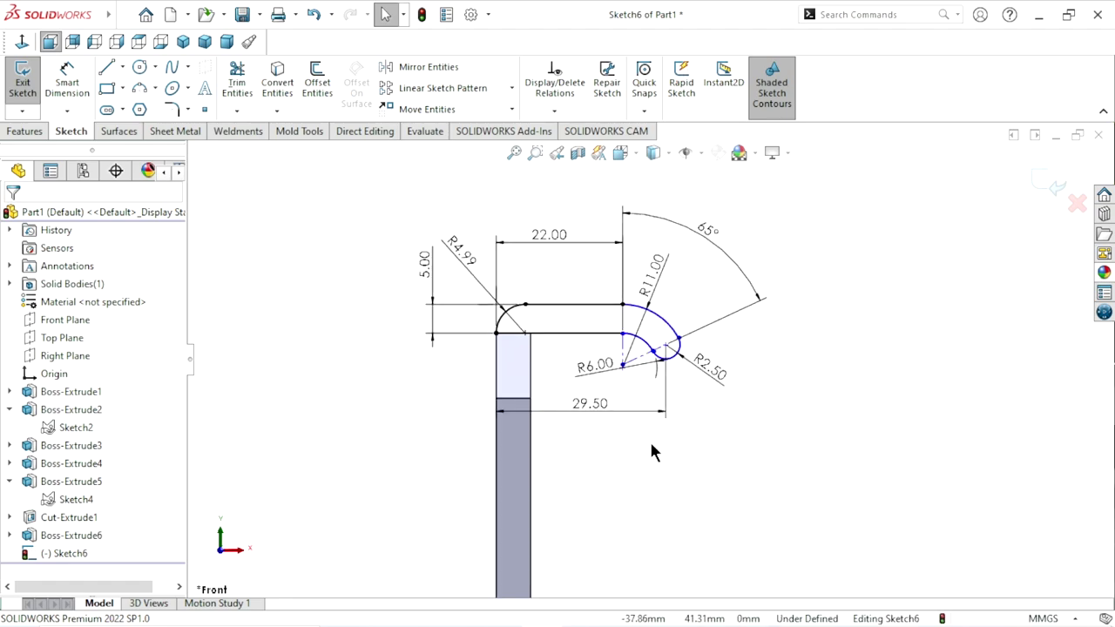
{"action": "middle_click_drag", "start_coordinate": [652, 451], "coordinate": [801, 385]}
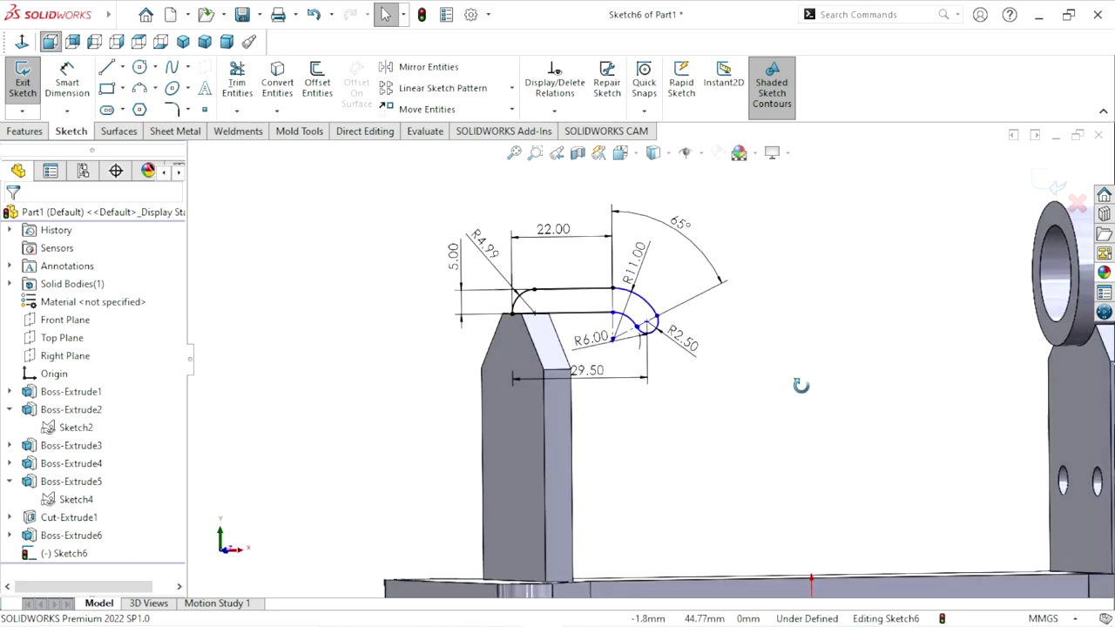
Step: Extrude the Sketch6 crossbar region 12 mm Mid Plane to create Boss-Extrude7
{"action": "middle_click_drag", "start_coordinate": [801, 385], "coordinate": [558, 348]}
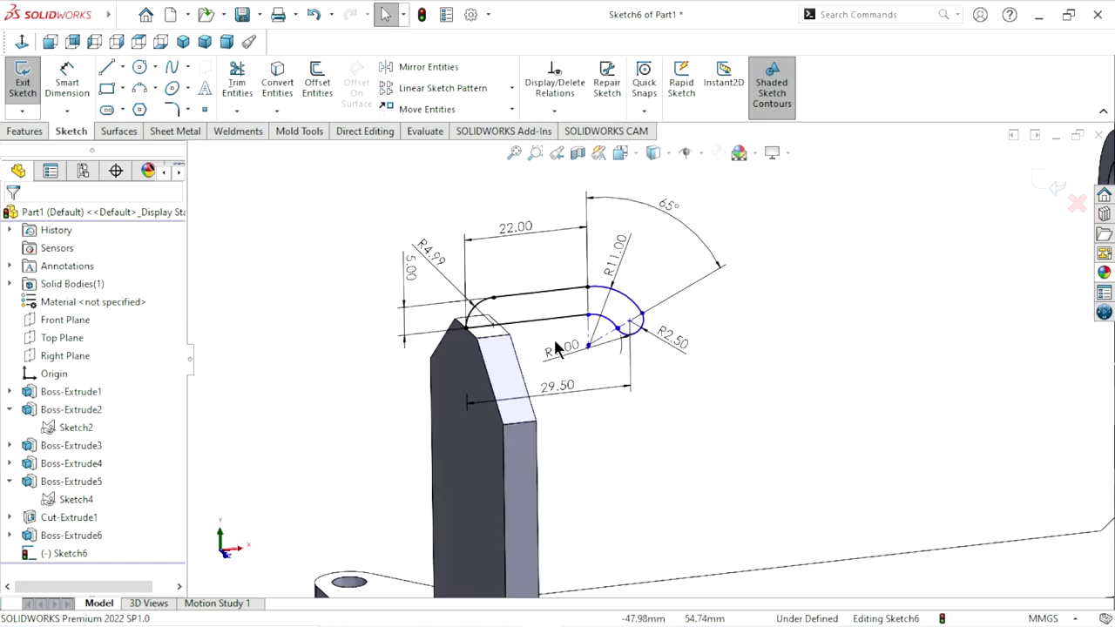
{"action": "left_click", "coordinate": [17, 133]}
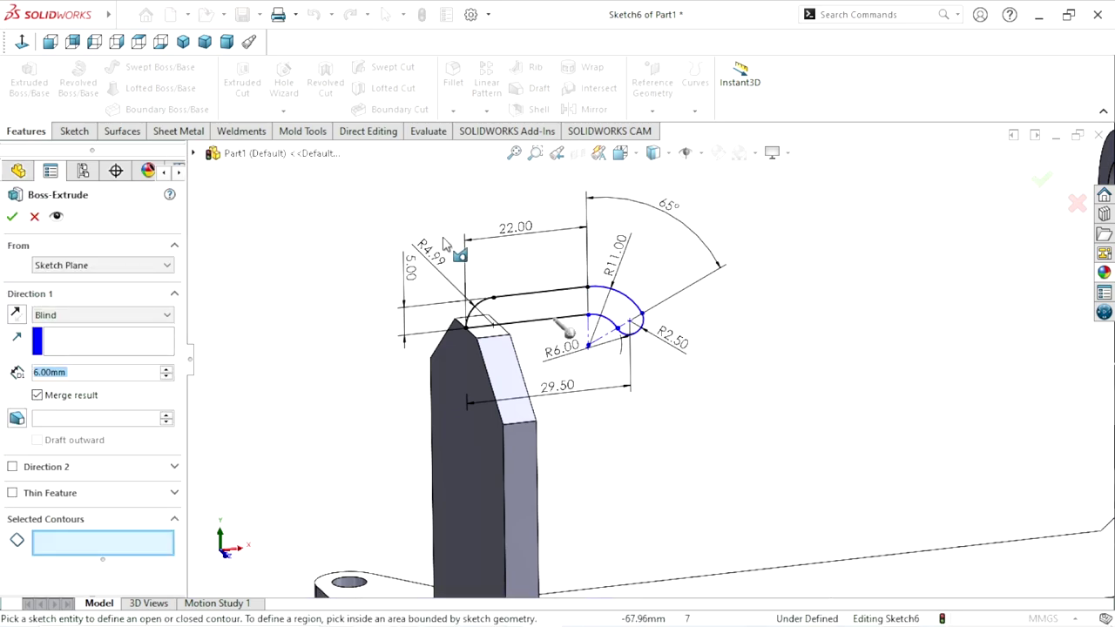
{"action": "left_click", "coordinate": [83, 314]}
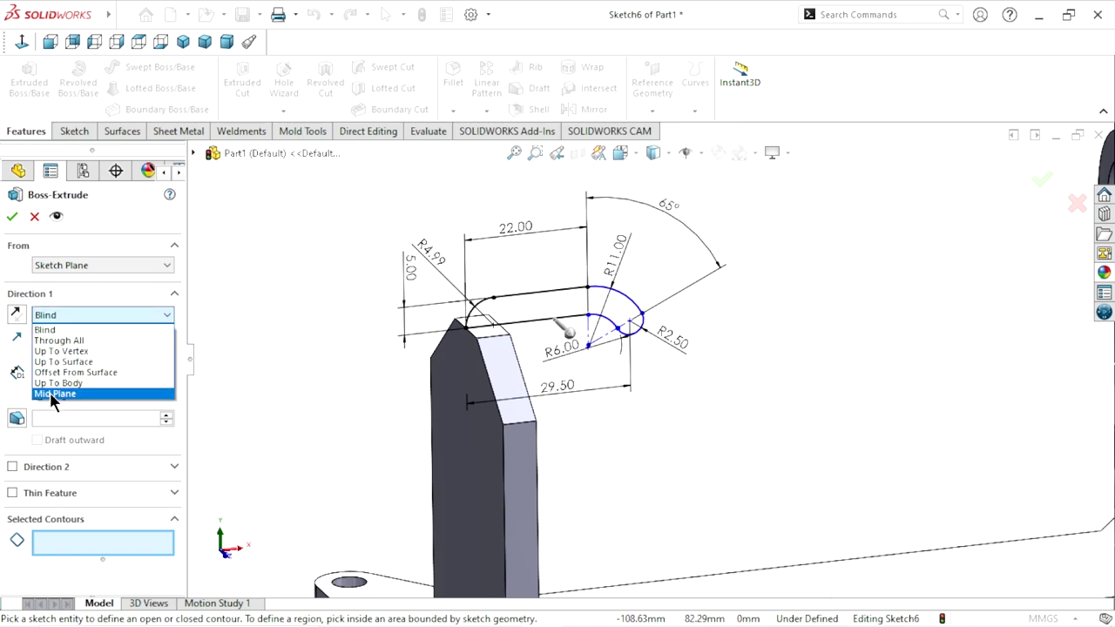
{"action": "left_click", "coordinate": [53, 391]}
{"action": "left_click_drag", "start_coordinate": [84, 370], "coordinate": [12, 370]}
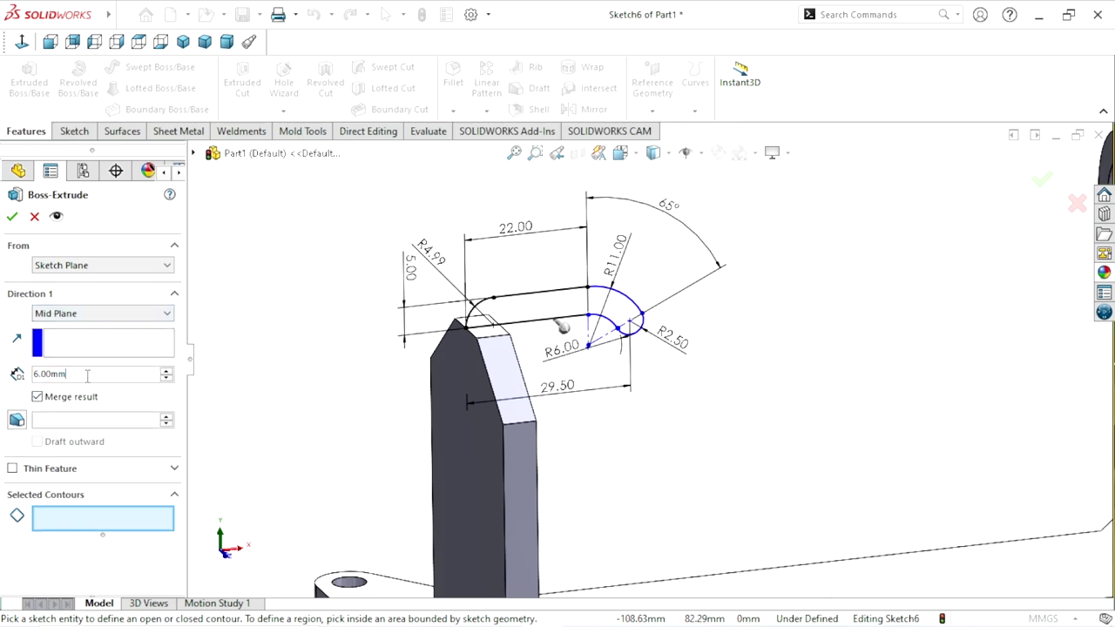
{"action": "type", "text": "12"}
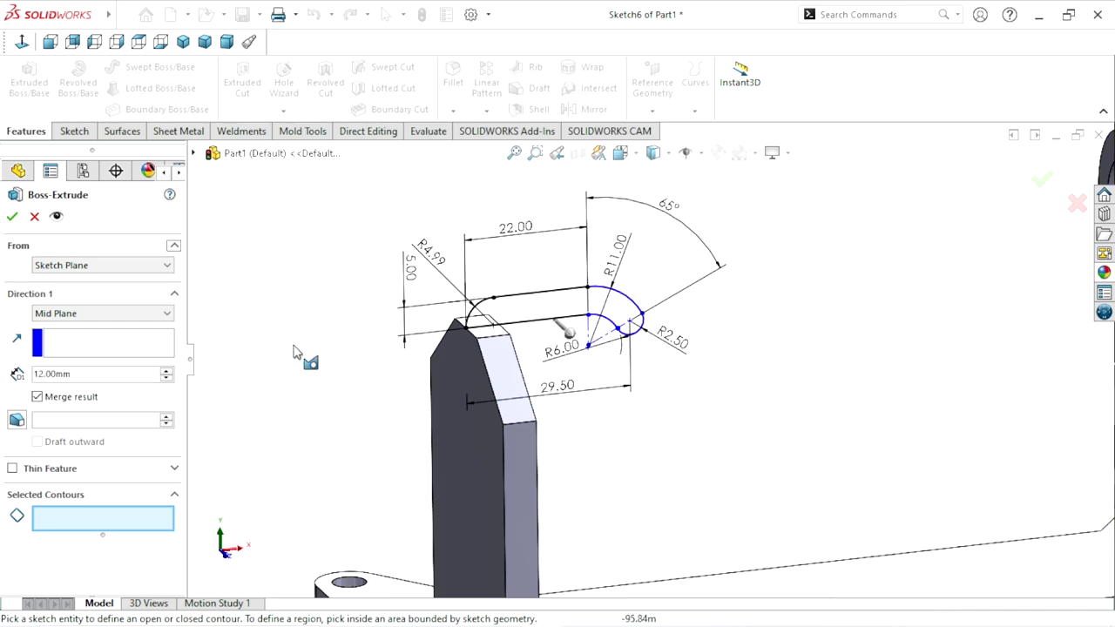
{"action": "left_click", "coordinate": [558, 311]}
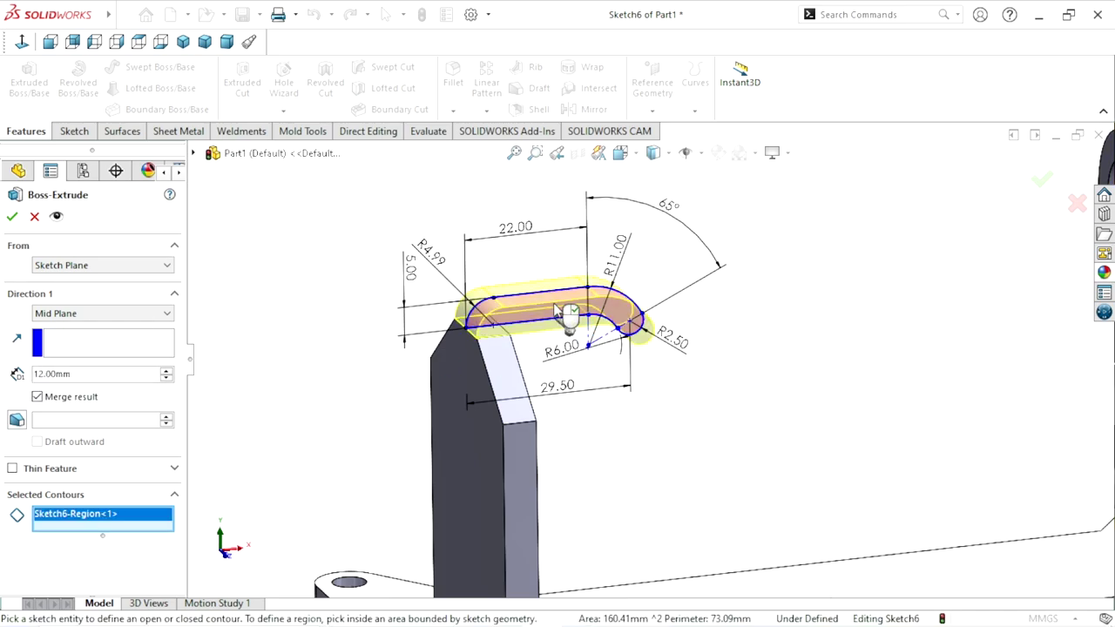
{"action": "mouse_move", "coordinate": [389, 362]}
{"action": "middle_mouse_down"}
{"action": "mouse_move", "coordinate": [438, 442]}
{"action": "mouse_move", "coordinate": [406, 466]}
{"action": "mouse_move", "coordinate": [381, 402]}
{"action": "middle_mouse_up"}
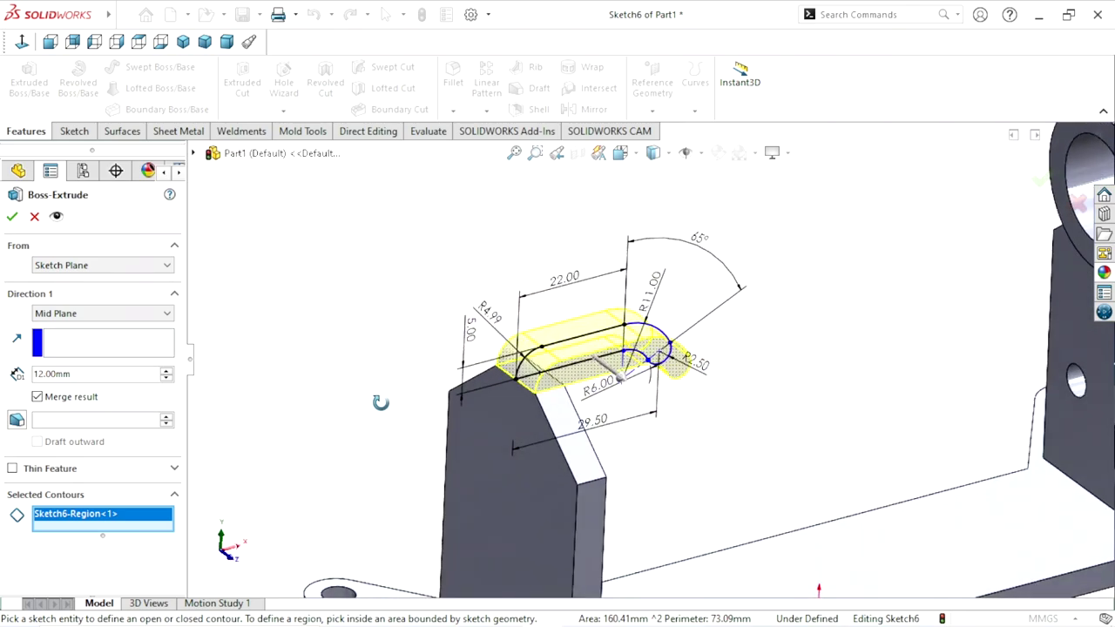
{"action": "left_click", "coordinate": [19, 220]}
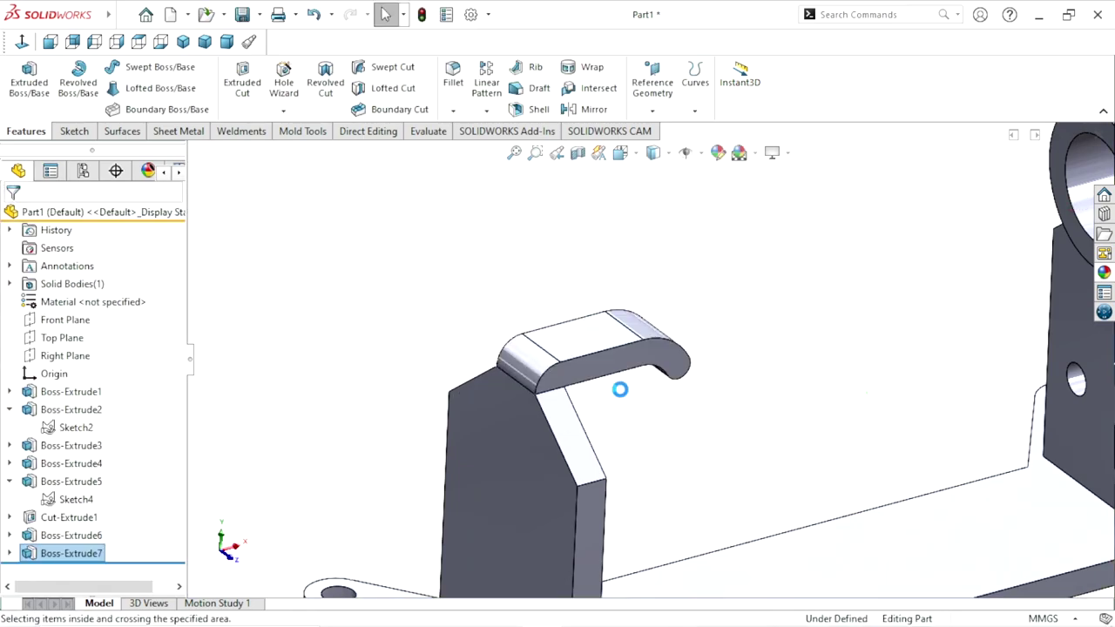
{"action": "scroll", "coordinate": [619, 390], "scroll_direction": "up", "scroll_amount": 5}
{"action": "mouse_move", "coordinate": [637, 391]}
{"action": "middle_mouse_down"}
{"action": "mouse_move", "coordinate": [590, 311]}
{"action": "mouse_move", "coordinate": [548, 316]}
{"action": "mouse_move", "coordinate": [622, 456]}
{"action": "mouse_move", "coordinate": [610, 427]}
{"action": "mouse_move", "coordinate": [637, 435]}
{"action": "middle_mouse_up"}
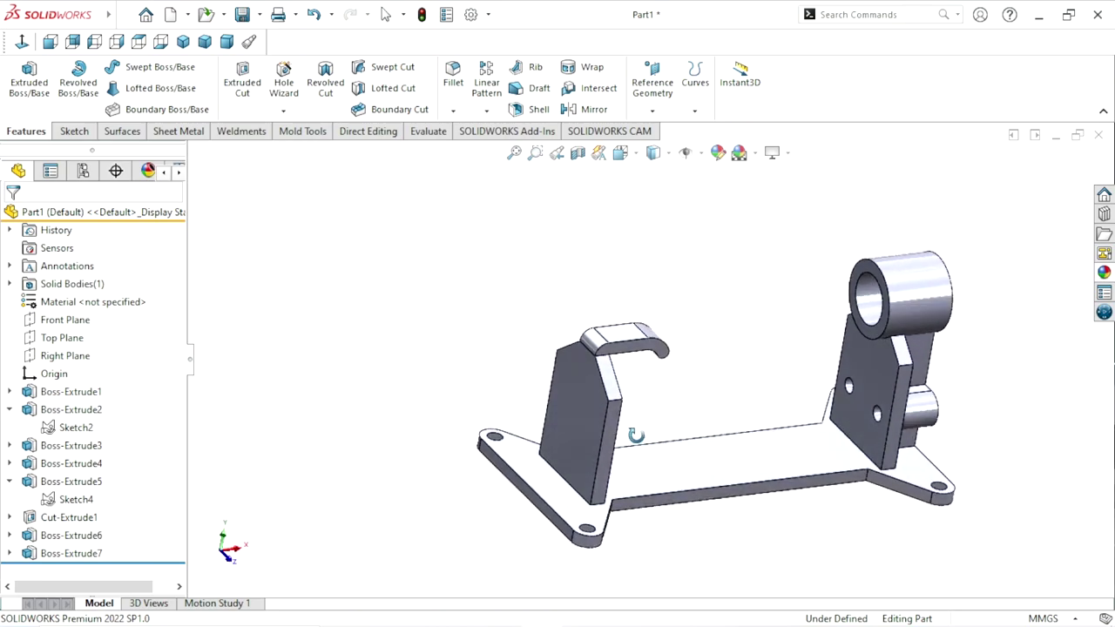
{"action": "scroll", "coordinate": [609, 392], "scroll_direction": "down", "scroll_amount": 5}
{"action": "mouse_move", "coordinate": [386, 302]}
{"action": "middle_mouse_down"}
{"action": "mouse_move", "coordinate": [409, 314]}
{"action": "mouse_move", "coordinate": [374, 262]}
{"action": "mouse_move", "coordinate": [457, 358]}
{"action": "middle_mouse_up"}
{"action": "scroll", "coordinate": [701, 370], "scroll_direction": "up", "scroll_amount": 2}
{"action": "scroll", "coordinate": [705, 370], "scroll_direction": "up", "scroll_amount": 2}
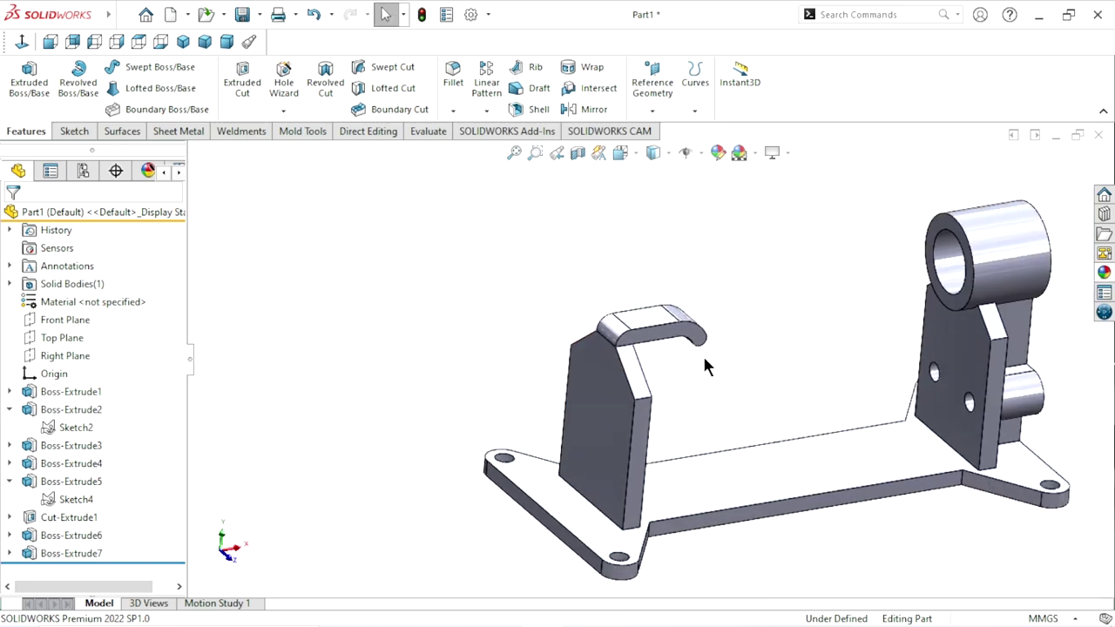
{"action": "scroll", "coordinate": [689, 366], "scroll_direction": "up", "scroll_amount": 2}
{"action": "scroll", "coordinate": [675, 383], "scroll_direction": "up", "scroll_amount": 1}
{"action": "scroll", "coordinate": [690, 388], "scroll_direction": "up", "scroll_amount": 1}
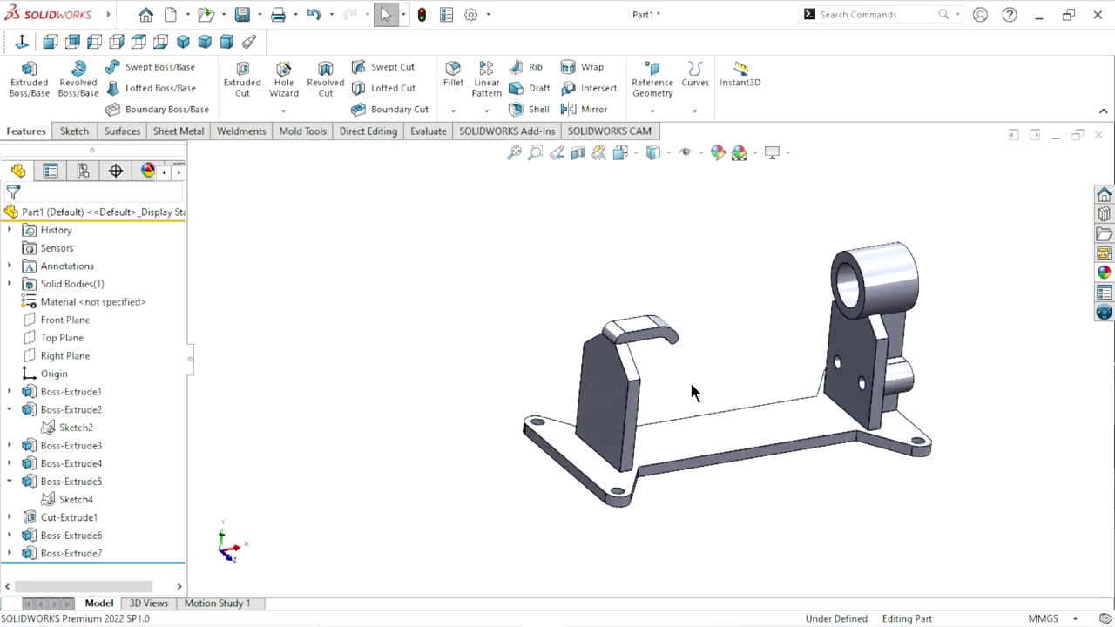
{"action": "scroll", "coordinate": [668, 331], "scroll_direction": "down", "scroll_amount": 2}
{"action": "scroll", "coordinate": [598, 361], "scroll_direction": "down", "scroll_amount": 2}
{"action": "scroll", "coordinate": [608, 376], "scroll_direction": "down", "scroll_amount": 2}
{"action": "mouse_move", "coordinate": [608, 375]}
{"action": "middle_mouse_down"}
{"action": "mouse_move", "coordinate": [563, 304]}
{"action": "mouse_move", "coordinate": [555, 326]}
{"action": "mouse_move", "coordinate": [584, 356]}
{"action": "middle_mouse_up"}
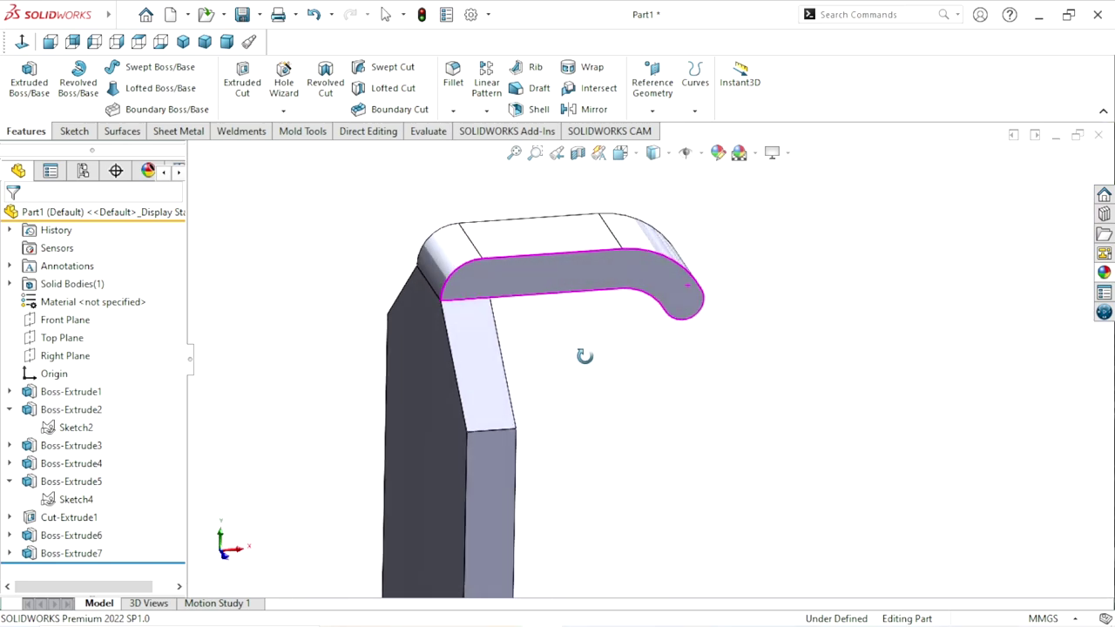
{"action": "scroll", "coordinate": [573, 366], "scroll_direction": "up", "scroll_amount": 3}
{"action": "scroll", "coordinate": [732, 327], "scroll_direction": "down", "scroll_amount": 3}
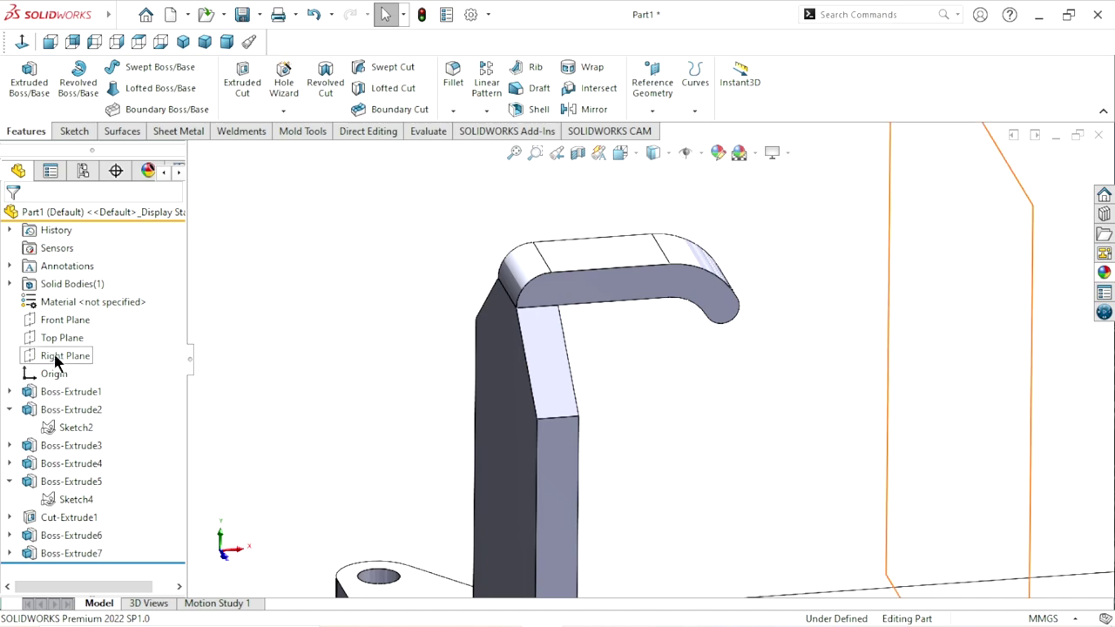
Step: Start a new sketch, Sketch7, on the Front Plane
{"action": "left_click", "coordinate": [73, 321]}
{"action": "left_click", "coordinate": [90, 292]}
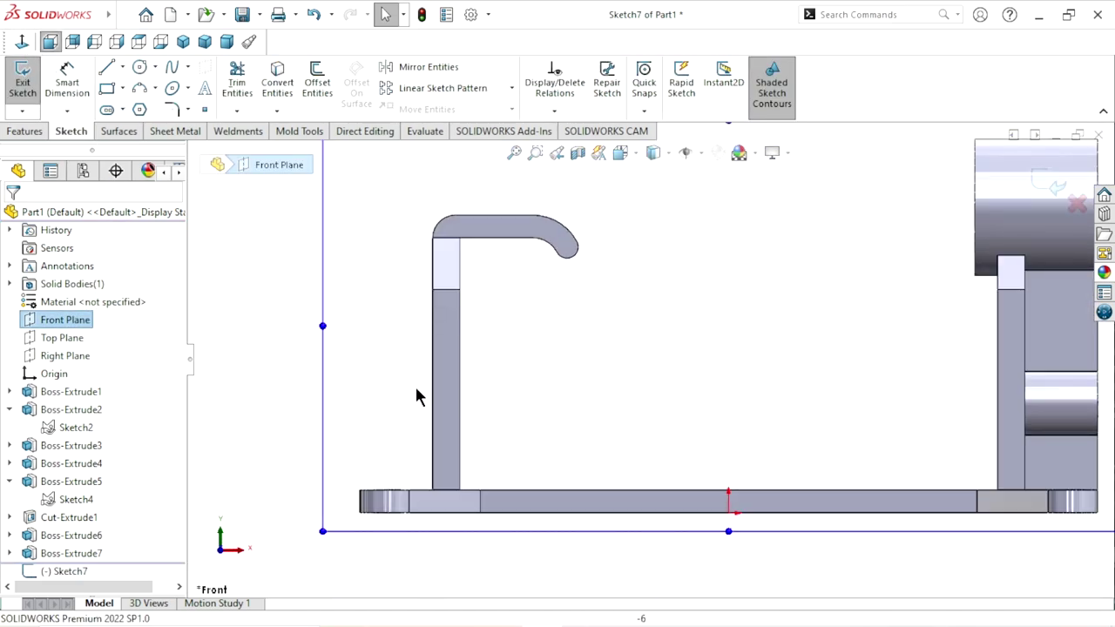
{"action": "left_click", "coordinate": [236, 325]}
{"action": "scroll", "coordinate": [532, 261], "scroll_direction": "down", "scroll_amount": 3}
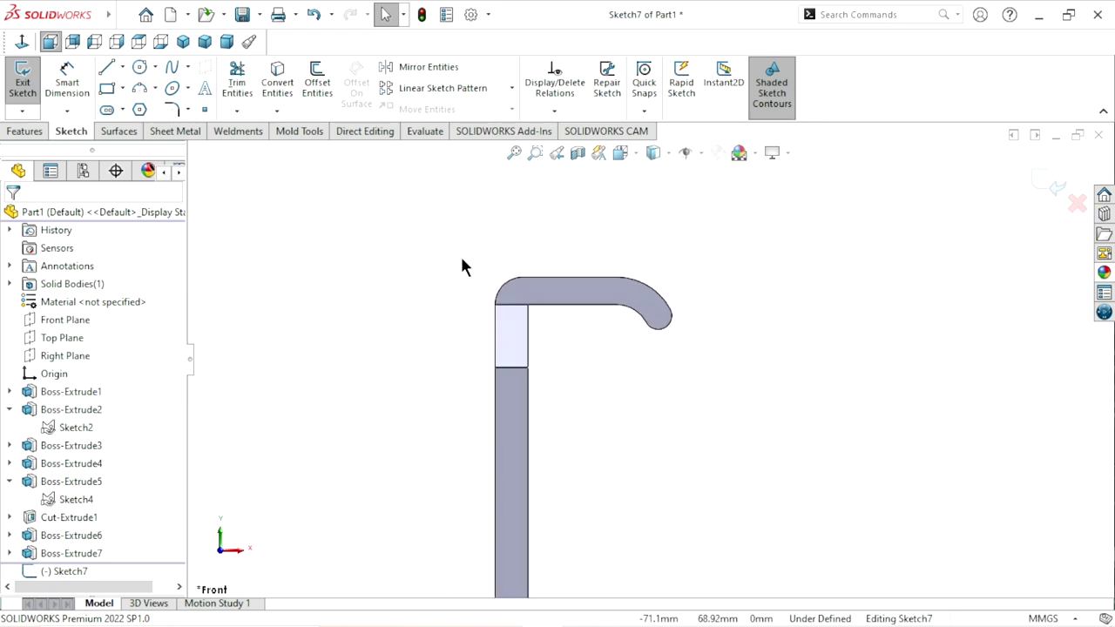
{"action": "scroll", "coordinate": [466, 305], "scroll_direction": "up", "scroll_amount": 2}
{"action": "scroll", "coordinate": [593, 449], "scroll_direction": "up", "scroll_amount": 1}
{"action": "scroll", "coordinate": [593, 446], "scroll_direction": "down", "scroll_amount": 1}
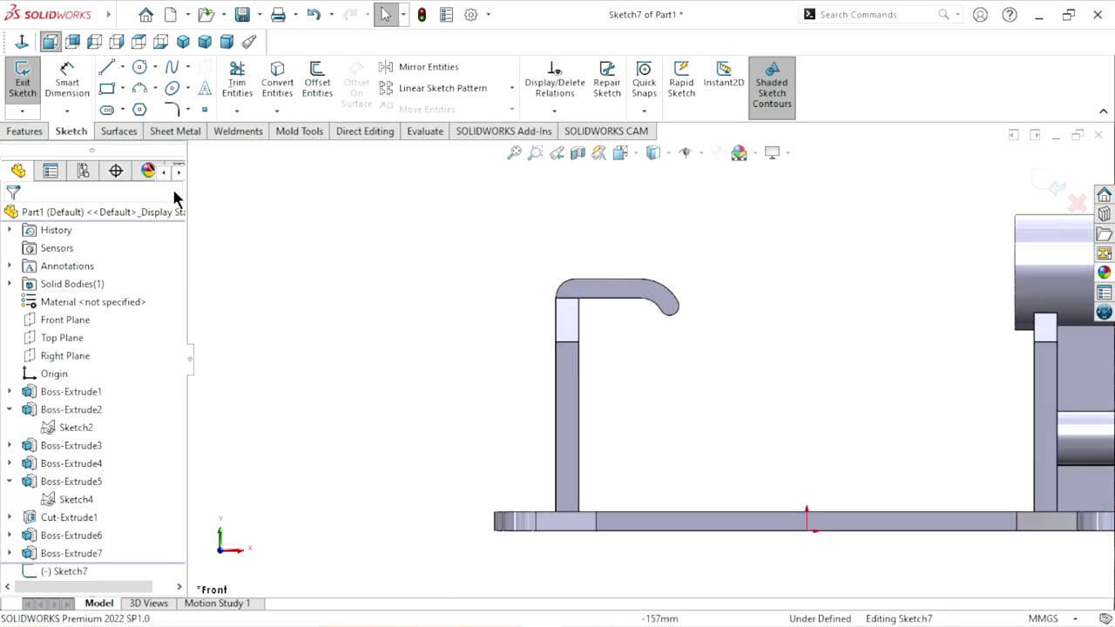
Step: Draw a slanted line upward from the left end of the base
{"action": "left_click", "coordinate": [108, 68]}
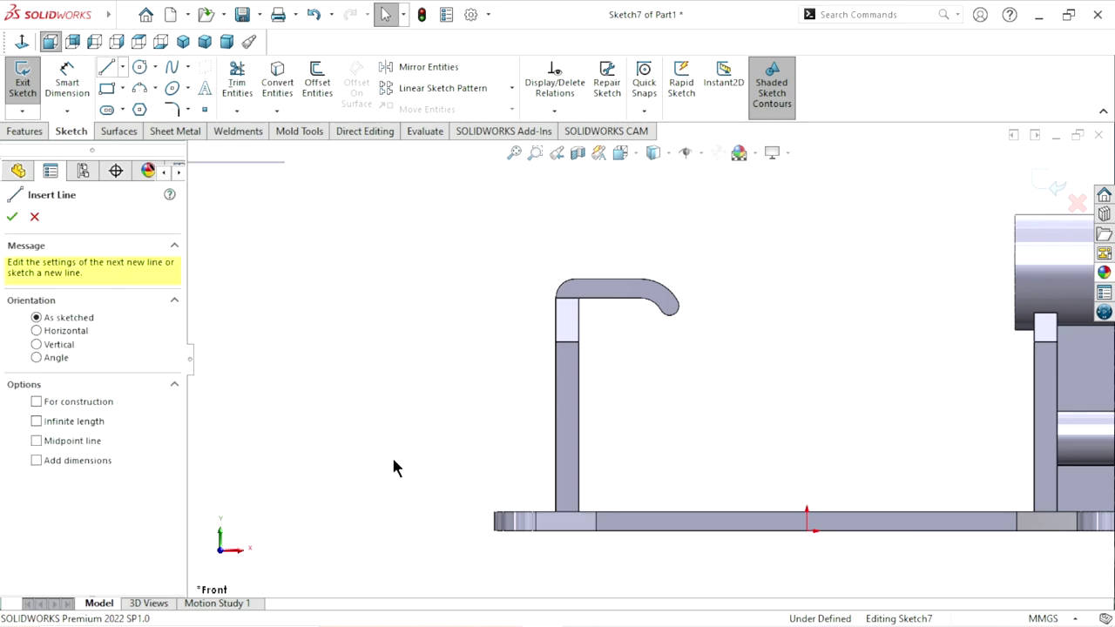
{"action": "left_click_drag", "start_coordinate": [494, 512], "coordinate": [527, 284]}
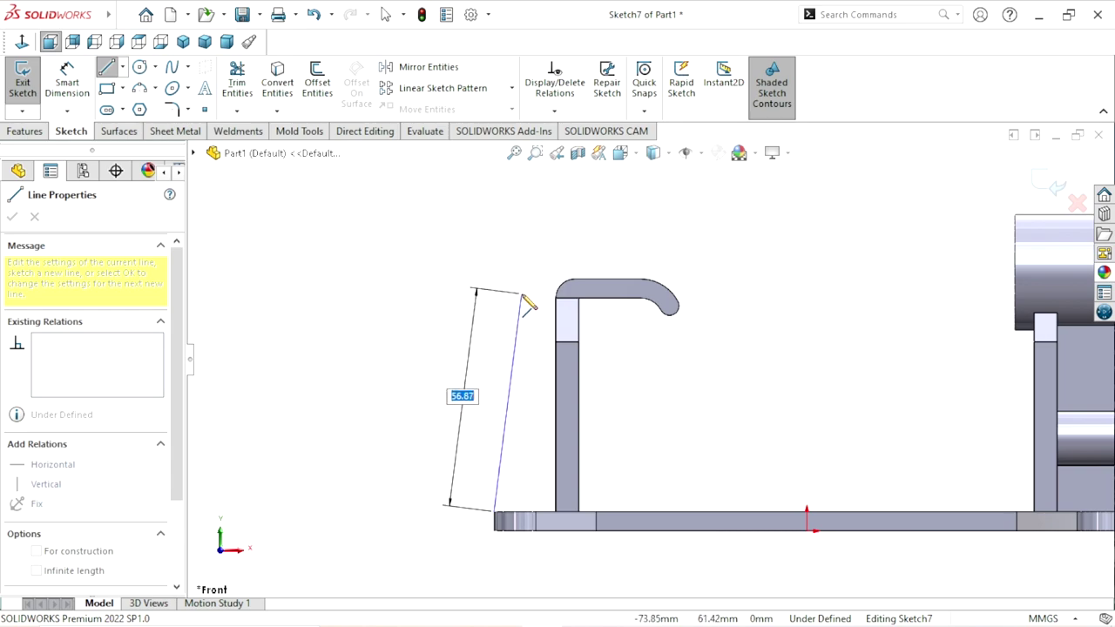
{"action": "left_click_drag", "start_coordinate": [527, 286], "coordinate": [525, 297]}
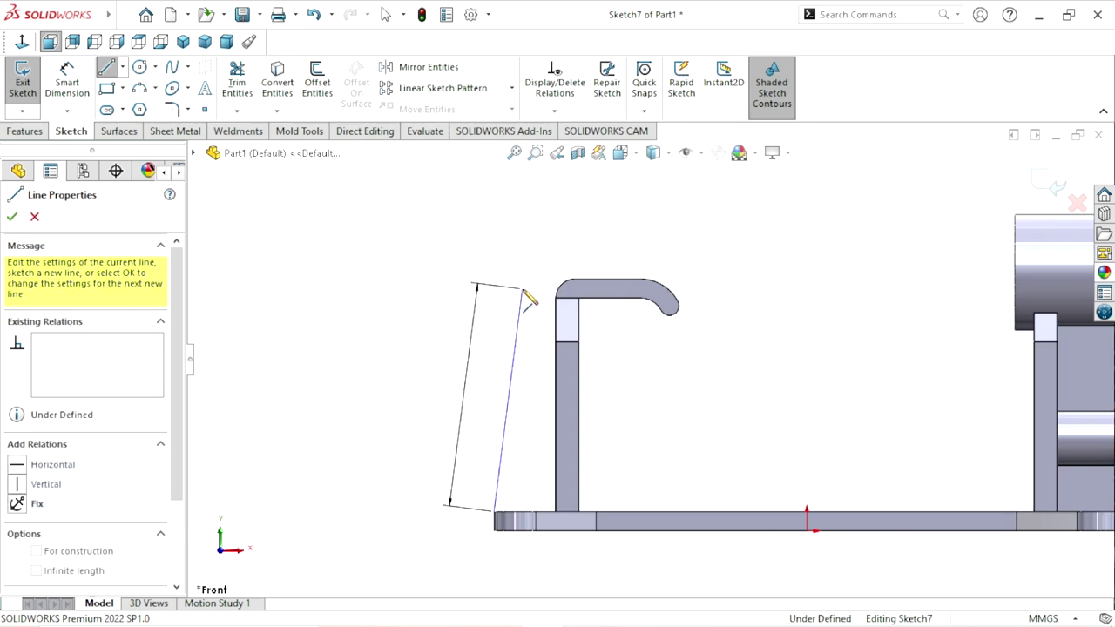
{"action": "left_click", "coordinate": [522, 289]}
{"action": "right_click", "coordinate": [567, 253]}
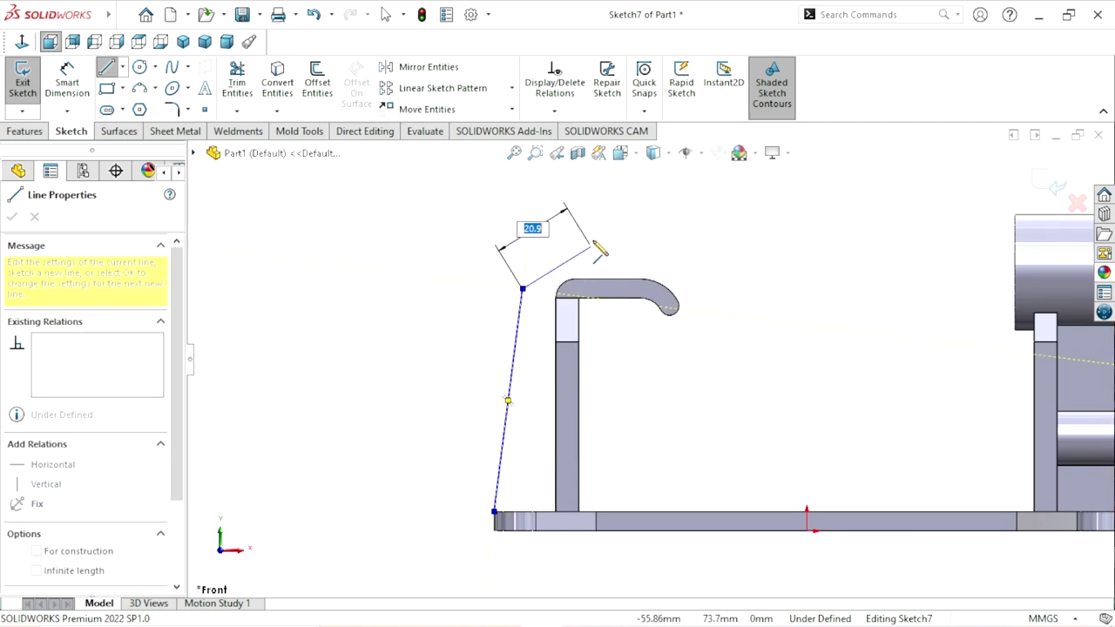
{"action": "right_click", "coordinate": [598, 241]}
{"action": "left_click", "coordinate": [620, 272]}
{"action": "key", "text": "Escape"}
{"action": "scroll", "coordinate": [548, 489], "scroll_direction": "down", "scroll_amount": 1}
{"action": "scroll", "coordinate": [548, 489], "scroll_direction": "down", "scroll_amount": 1}
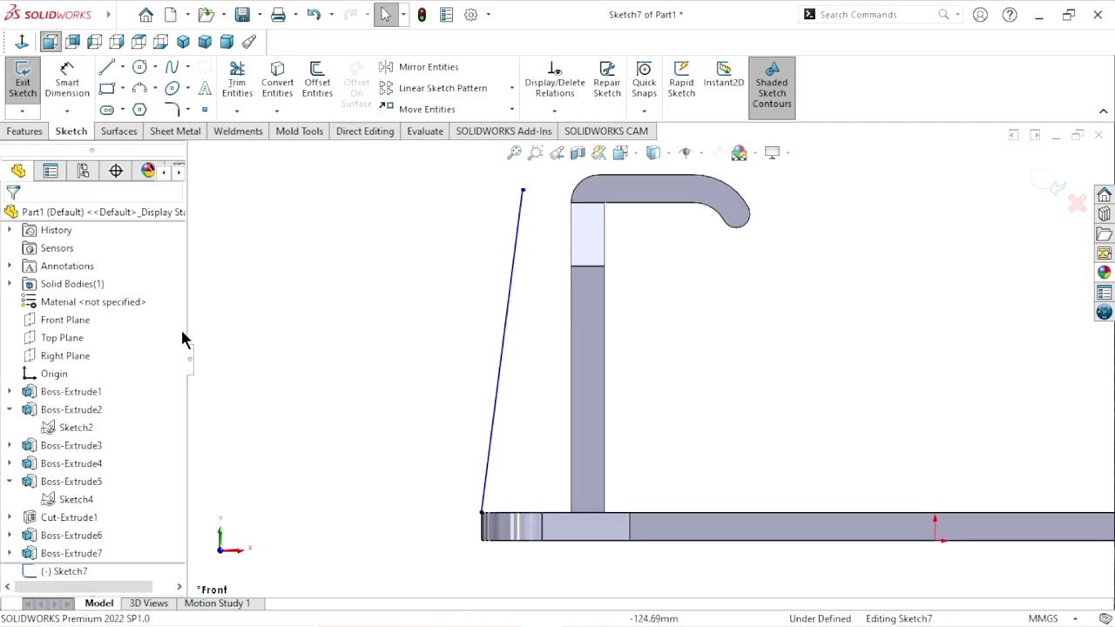
Step: Dimension the slanted line at 80° to the part's bottom edge
{"action": "left_click", "coordinate": [70, 87]}
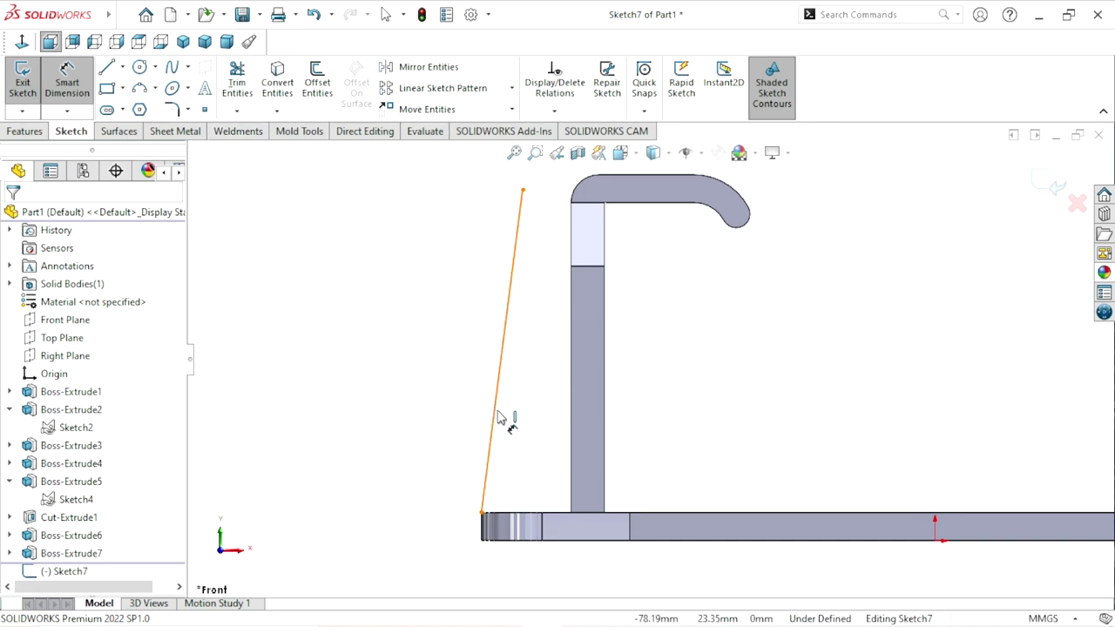
{"action": "left_click", "coordinate": [508, 438]}
{"action": "left_click", "coordinate": [528, 513]}
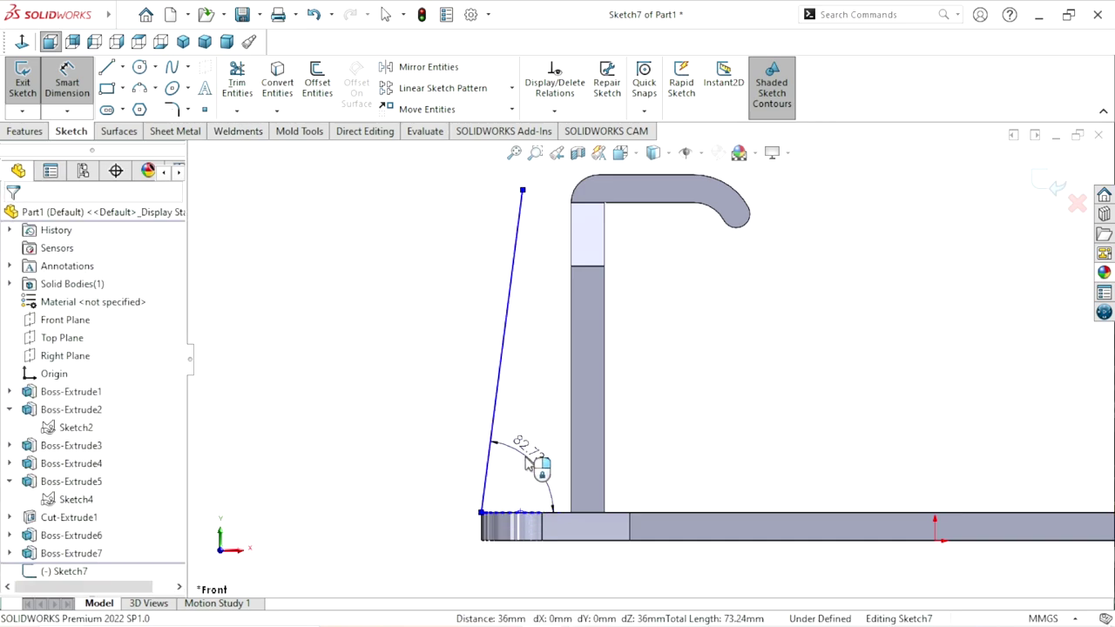
{"action": "left_click", "coordinate": [503, 428]}
{"action": "type", "text": "80"}
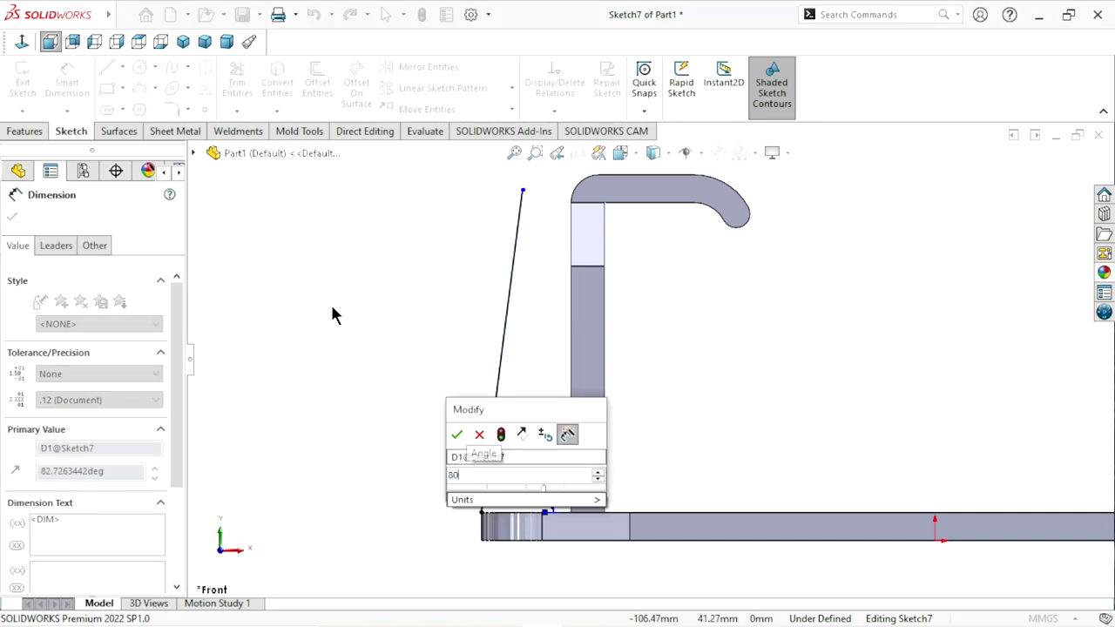
{"action": "left_click", "coordinate": [457, 434]}
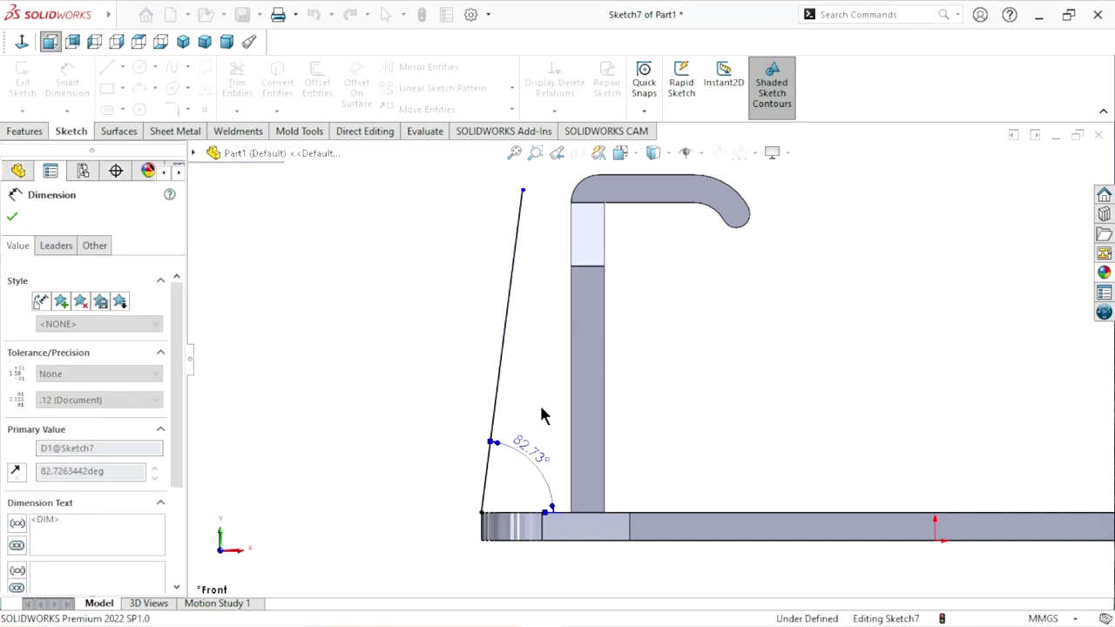
{"action": "scroll", "coordinate": [688, 370], "scroll_direction": "up", "scroll_amount": 2}
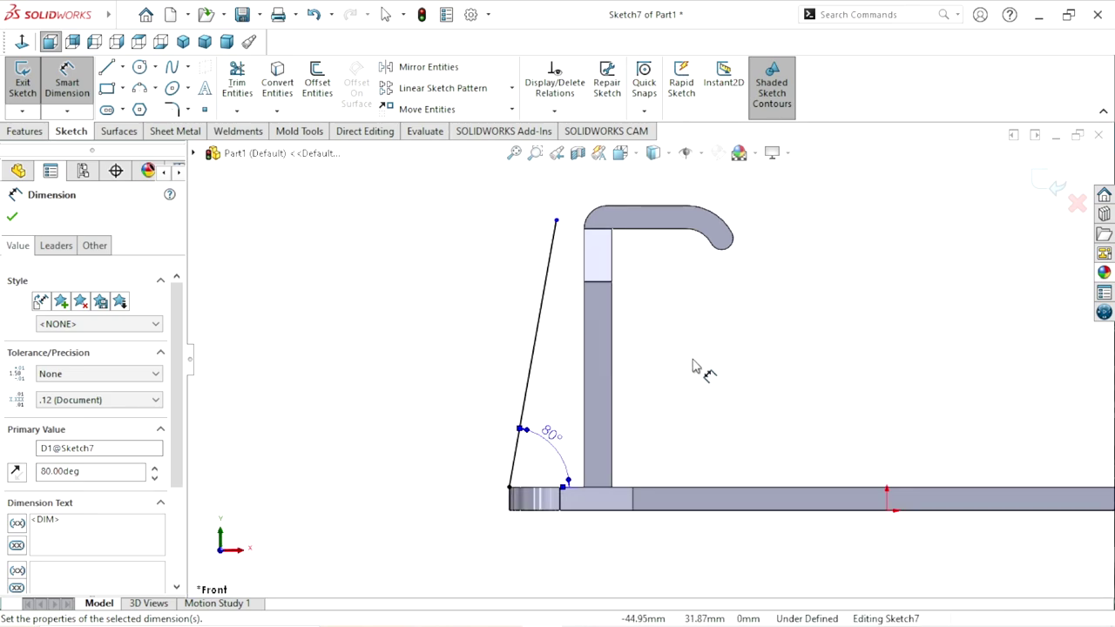
{"action": "scroll", "coordinate": [697, 183], "scroll_direction": "down", "scroll_amount": 1}
{"action": "scroll", "coordinate": [634, 281], "scroll_direction": "up", "scroll_amount": 2}
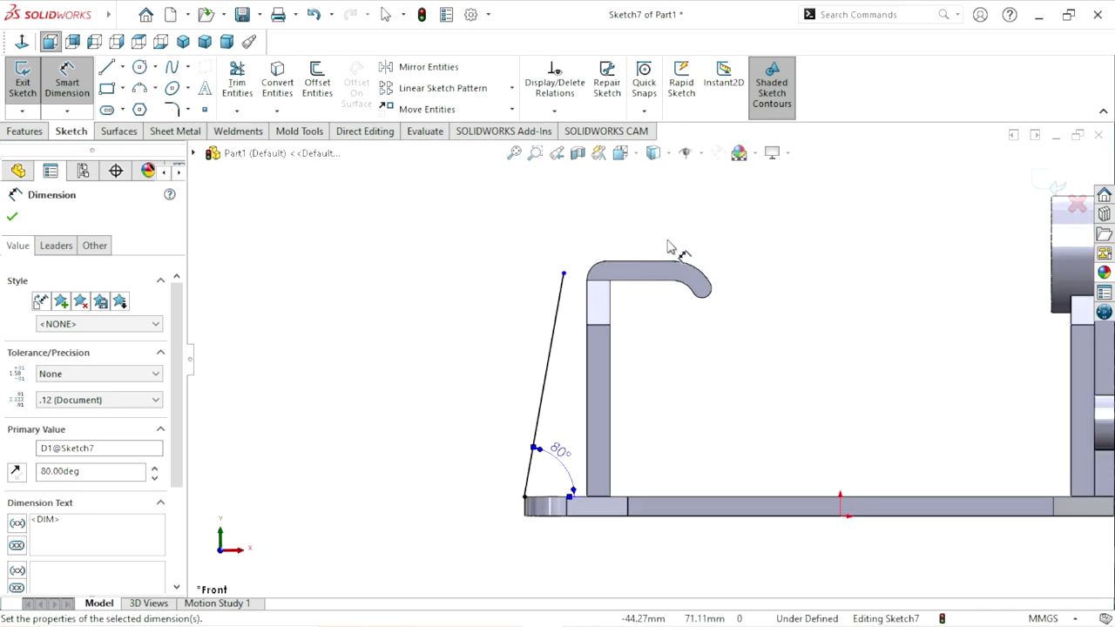
{"action": "scroll", "coordinate": [667, 256], "scroll_direction": "down", "scroll_amount": 3}
{"action": "key", "text": "Escape"}
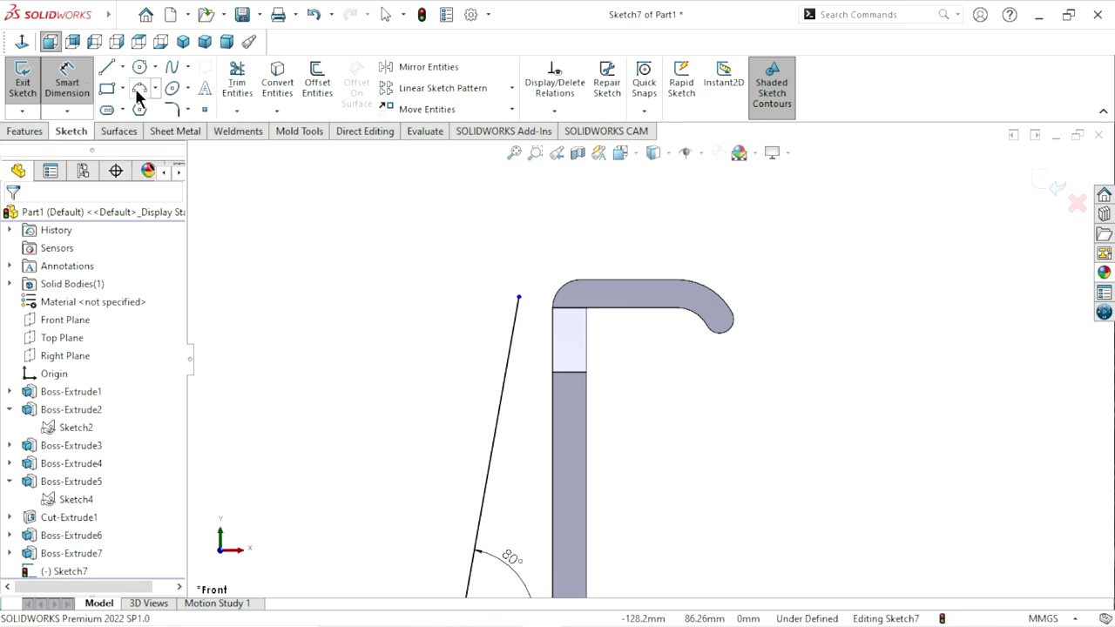
Step: Draw a three-point arc above the part, starting on the crossbar's top edge
{"action": "left_click", "coordinate": [141, 90]}
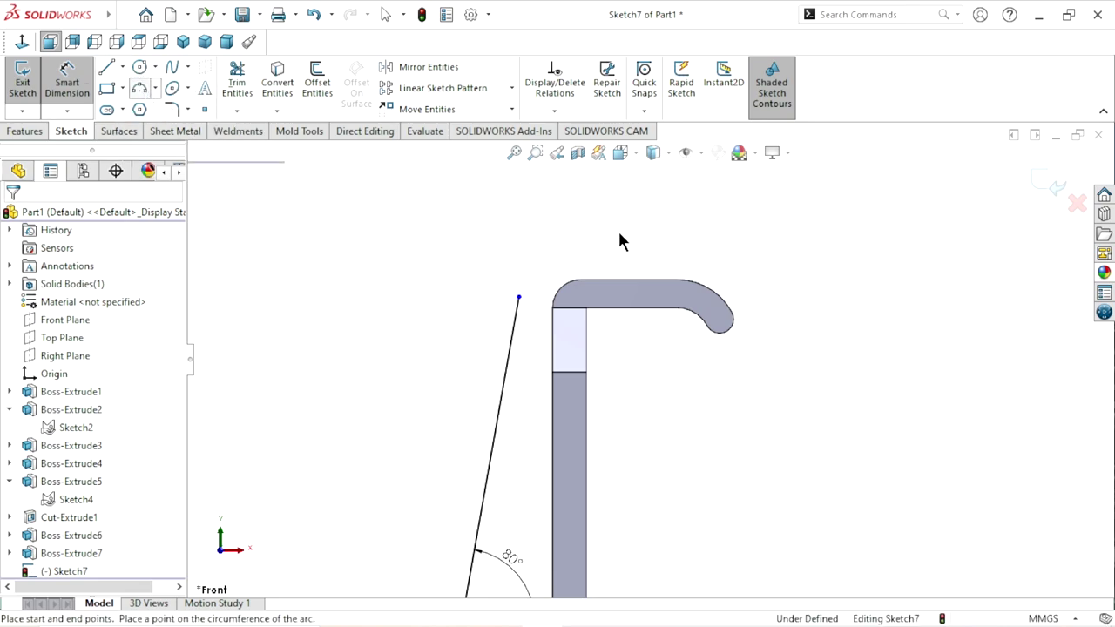
{"action": "left_click", "coordinate": [677, 281]}
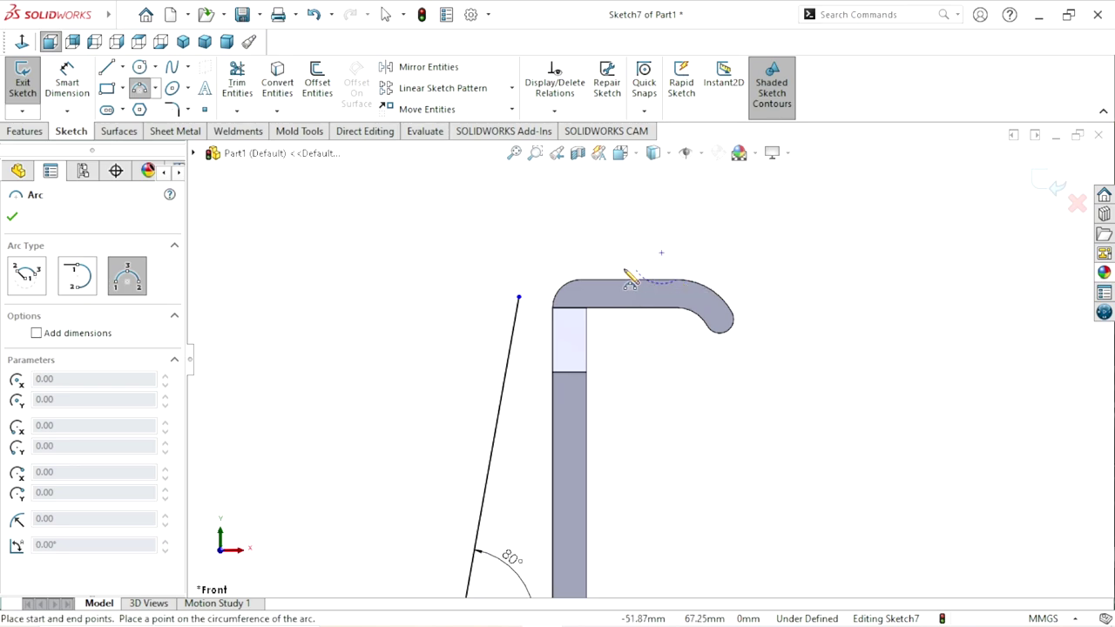
{"action": "left_click", "coordinate": [582, 254]}
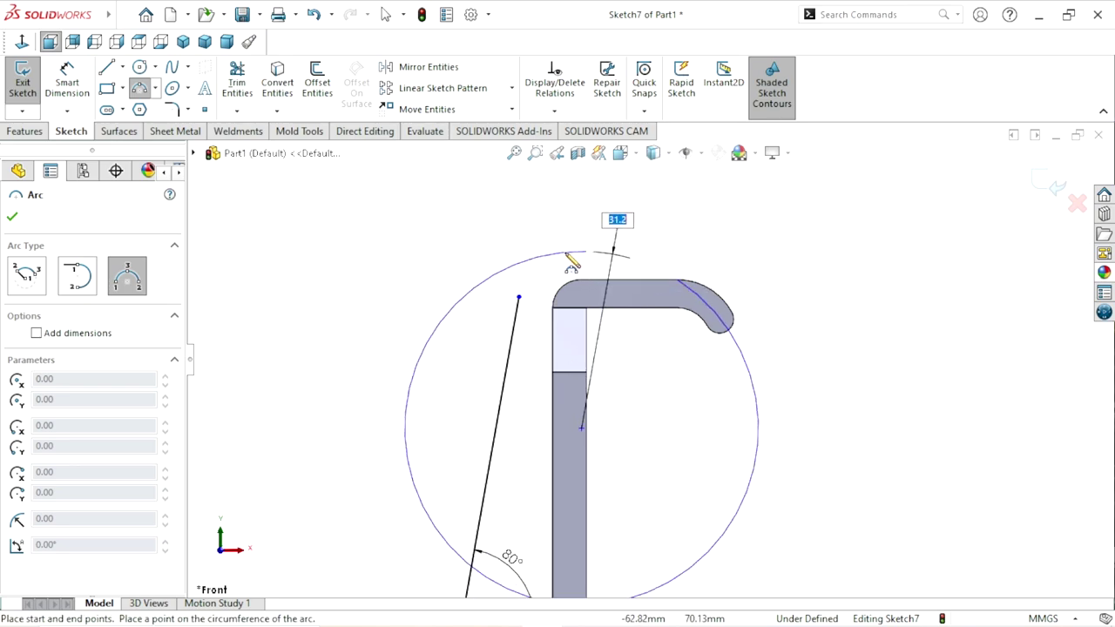
{"action": "scroll", "coordinate": [623, 267], "scroll_direction": "down", "scroll_amount": 3}
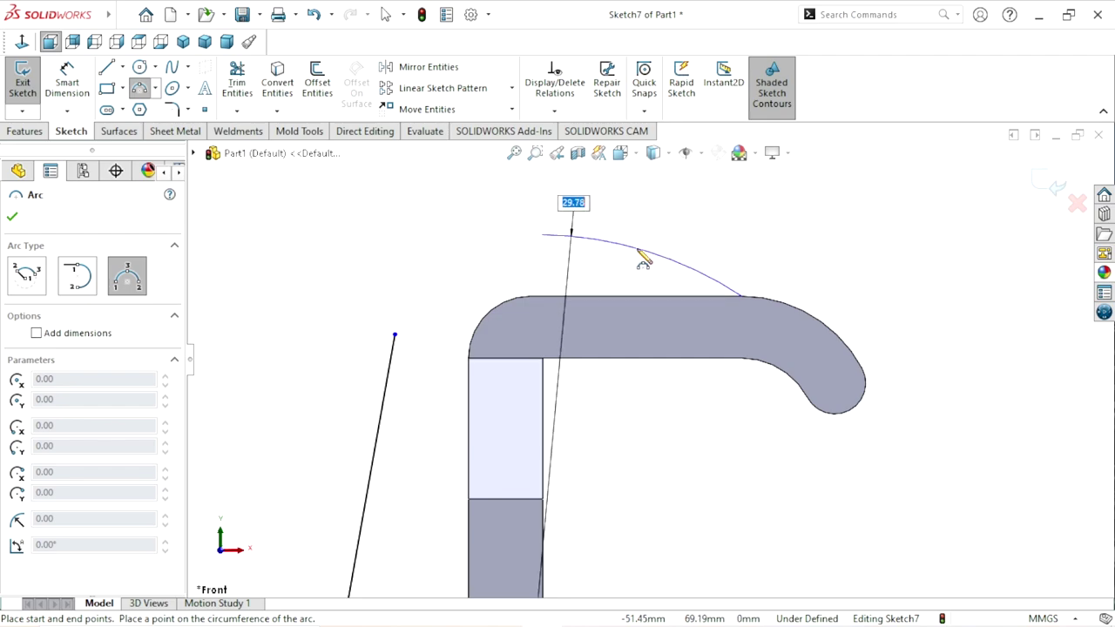
{"action": "left_click", "coordinate": [643, 259]}
{"action": "right_click", "coordinate": [780, 251]}
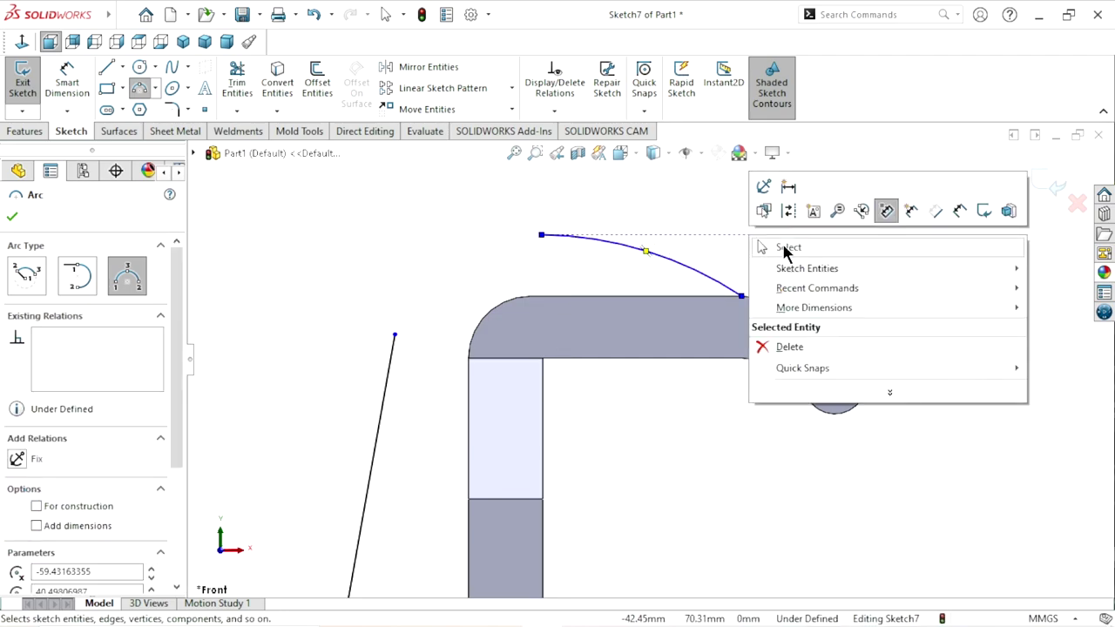
{"action": "left_click", "coordinate": [784, 247]}
{"action": "scroll", "coordinate": [632, 373], "scroll_direction": "up", "scroll_amount": 1}
{"action": "scroll", "coordinate": [671, 359], "scroll_direction": "down", "scroll_amount": 1}
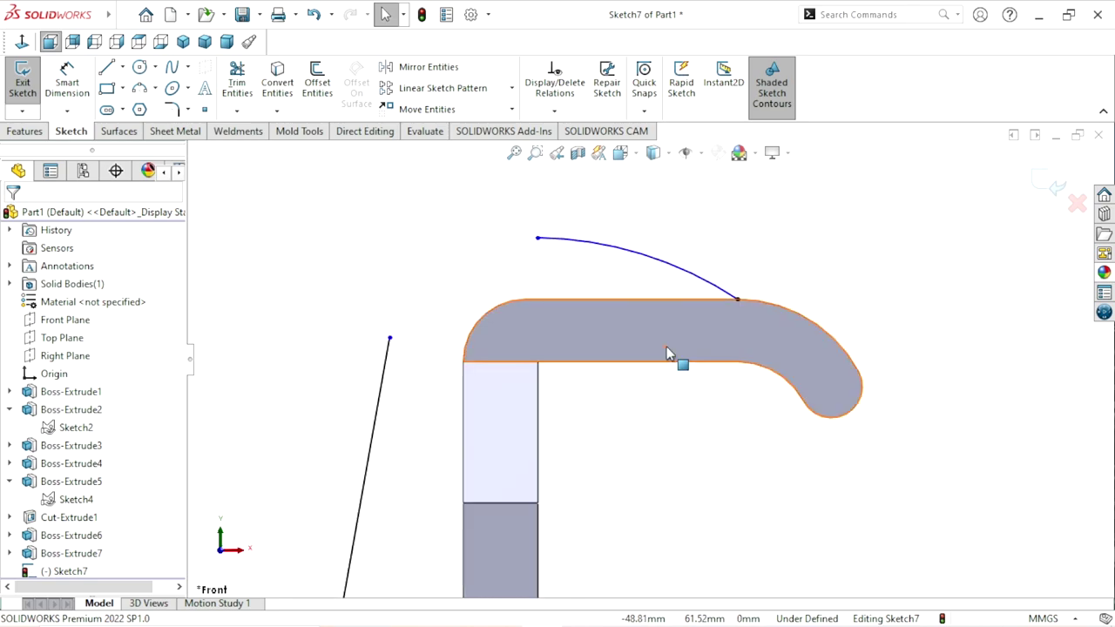
{"action": "scroll", "coordinate": [768, 251], "scroll_direction": "down", "scroll_amount": 1}
{"action": "scroll", "coordinate": [767, 250], "scroll_direction": "down", "scroll_amount": 1}
{"action": "scroll", "coordinate": [692, 294], "scroll_direction": "up", "scroll_amount": 1}
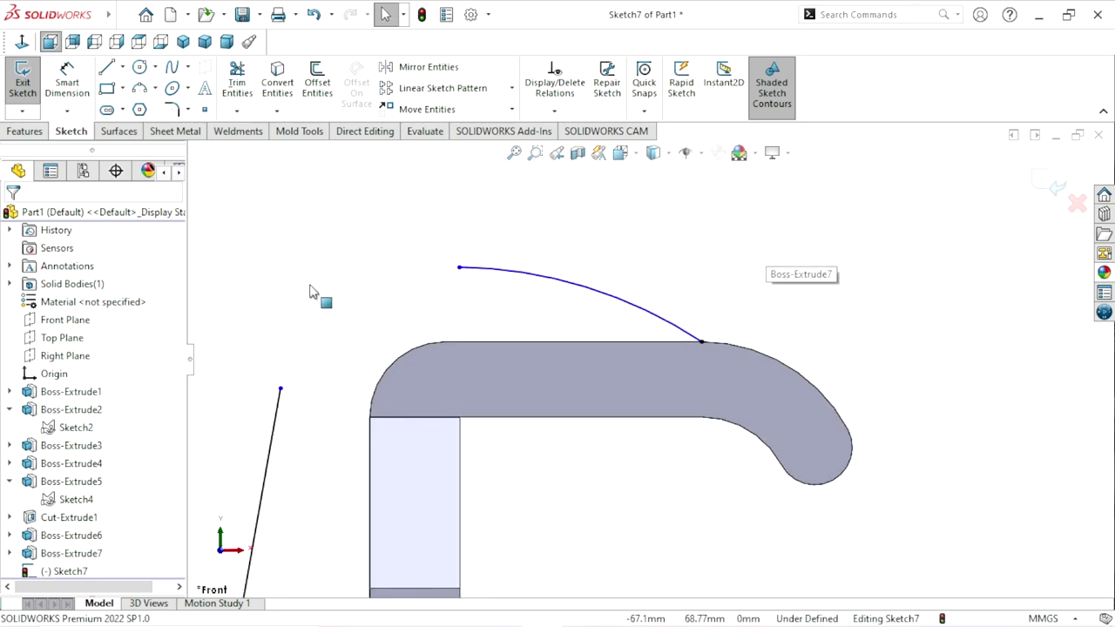
Step: Add a temporary 21.98 mm horizontal span dimension between the arc's endpoints
{"action": "left_click", "coordinate": [62, 92]}
{"action": "left_click", "coordinate": [459, 268]}
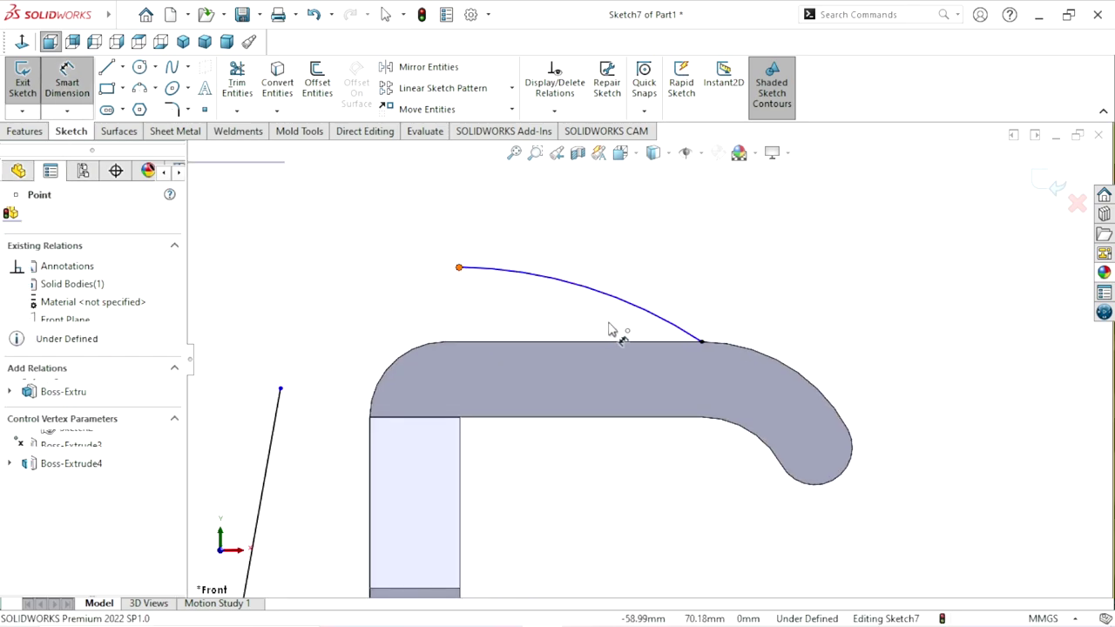
{"action": "left_click", "coordinate": [701, 341]}
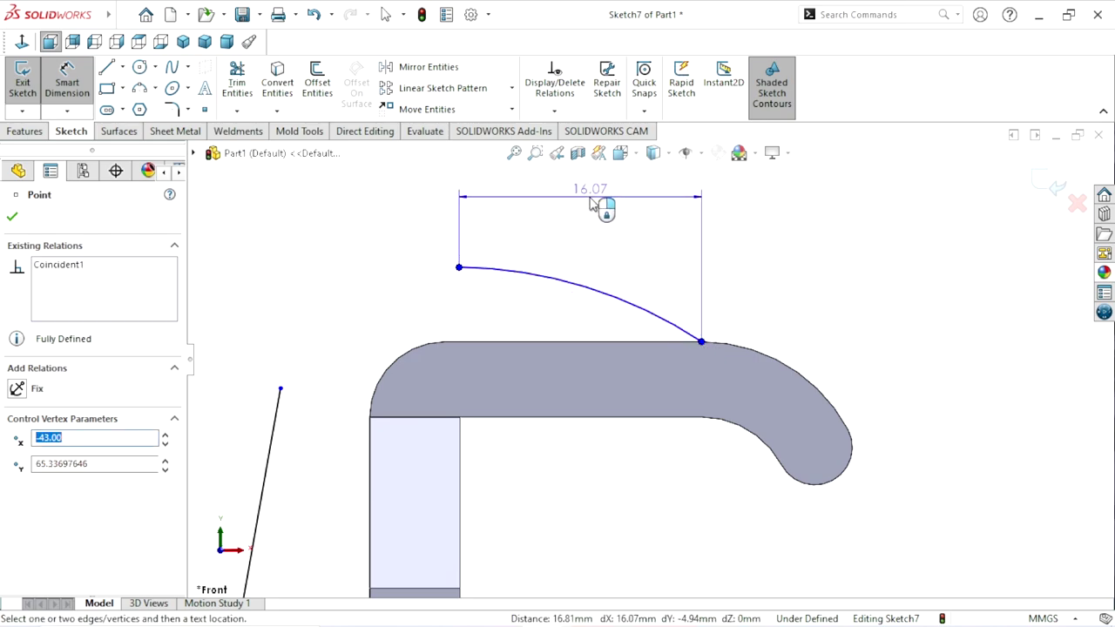
{"action": "left_click", "coordinate": [588, 195]}
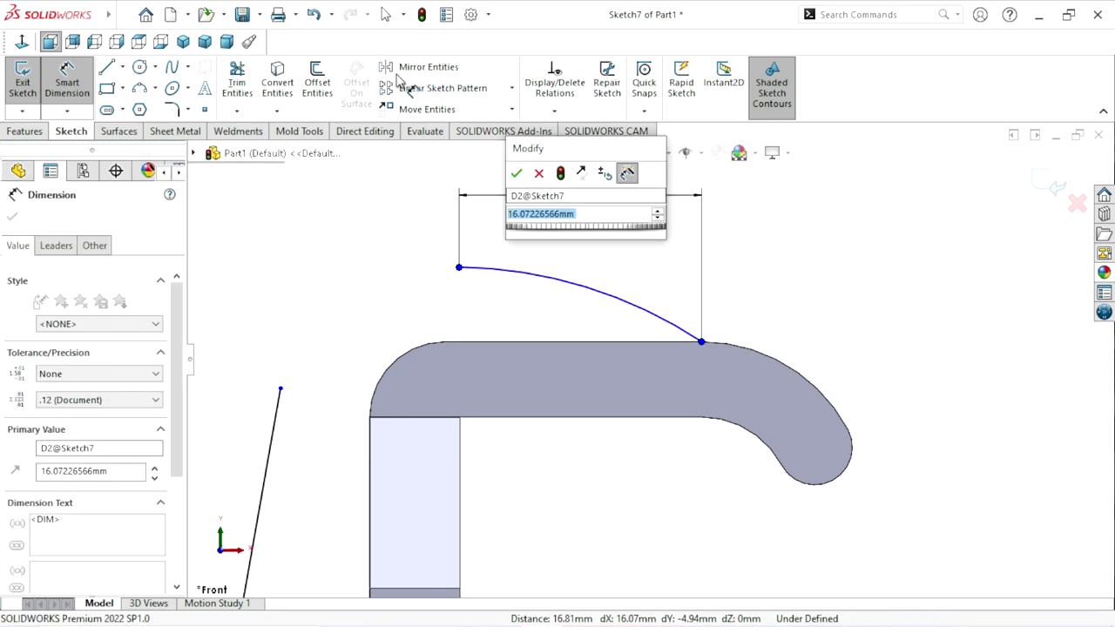
{"action": "type", "text": "21.98"}
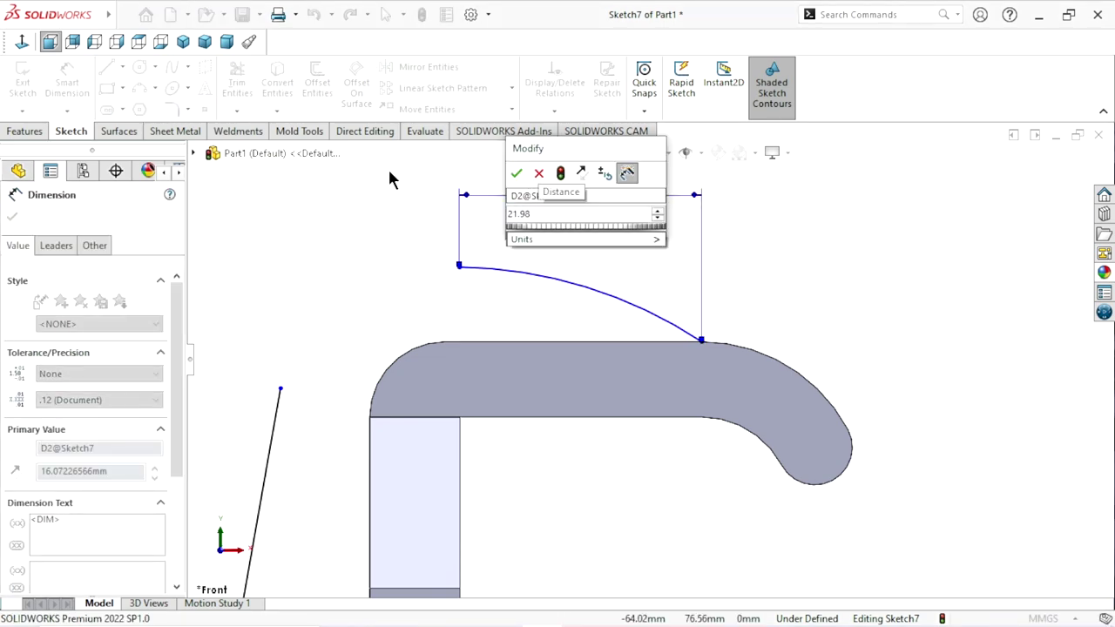
{"action": "left_click", "coordinate": [515, 173]}
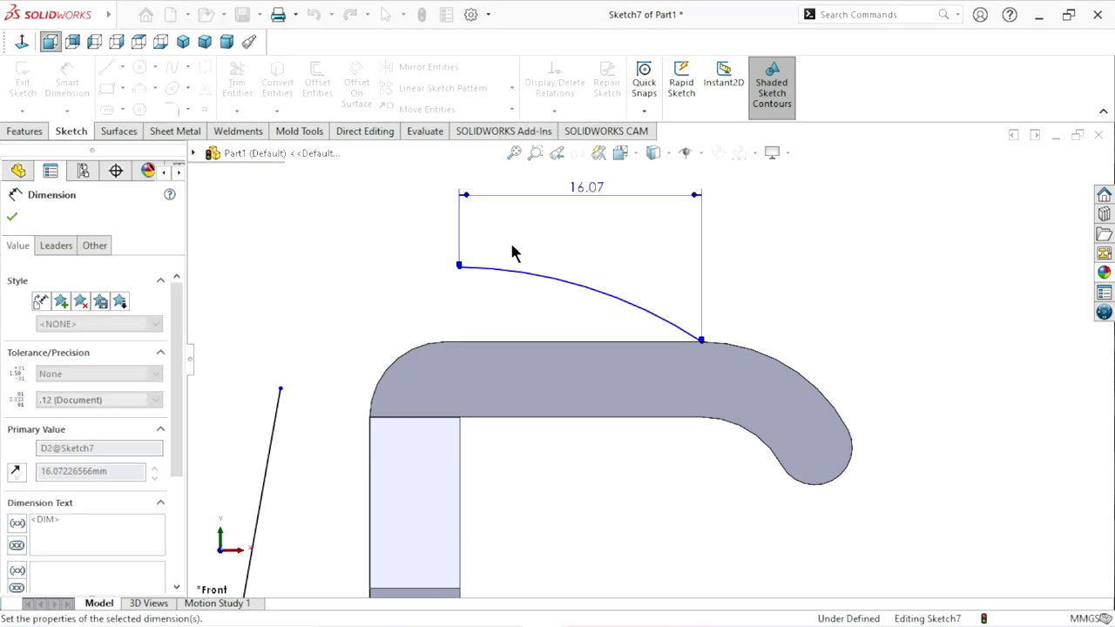
{"action": "scroll", "coordinate": [534, 394], "scroll_direction": "up", "scroll_amount": 3}
{"action": "scroll", "coordinate": [558, 398], "scroll_direction": "down", "scroll_amount": 1}
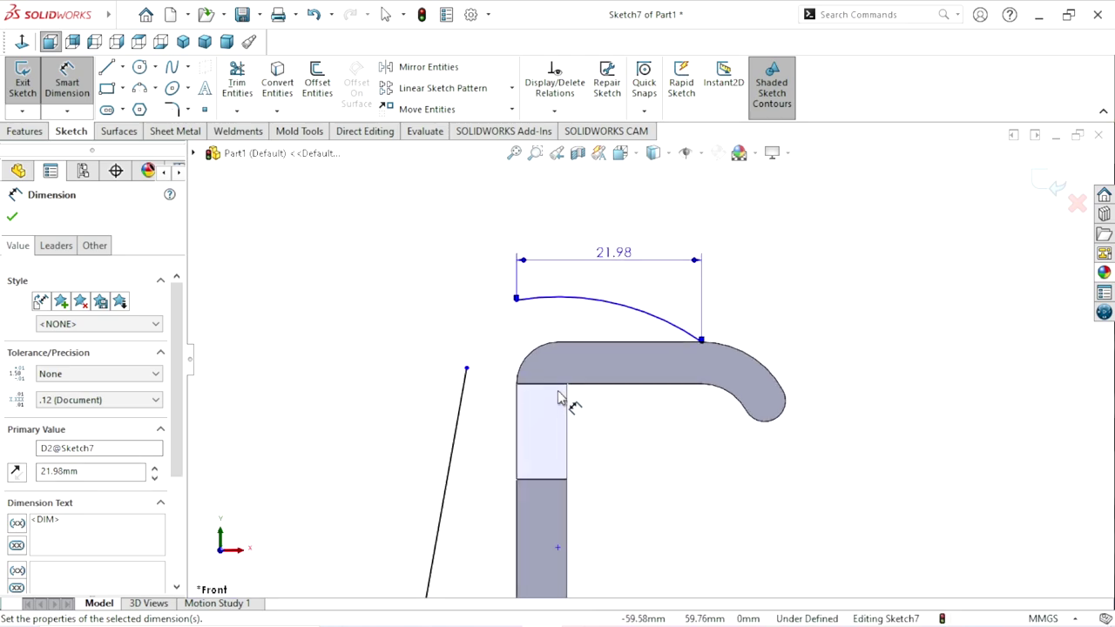
Step: Set the arc radius to 67 mm and delete the 21.98 mm span dimension
{"action": "left_click", "coordinate": [641, 312]}
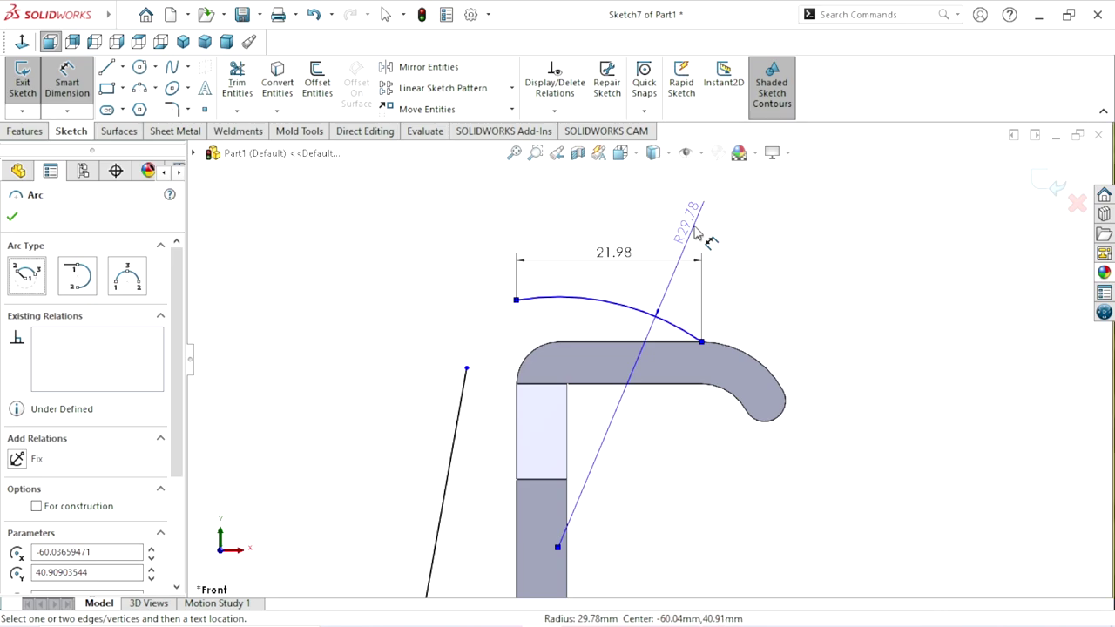
{"action": "left_click", "coordinate": [702, 242]}
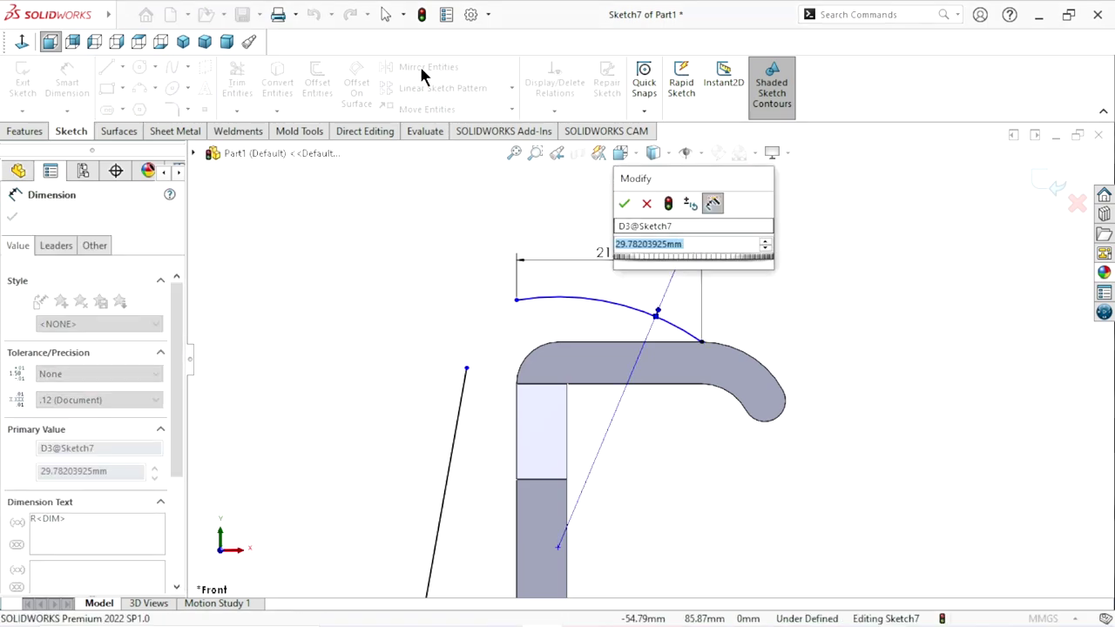
{"action": "type", "text": "67"}
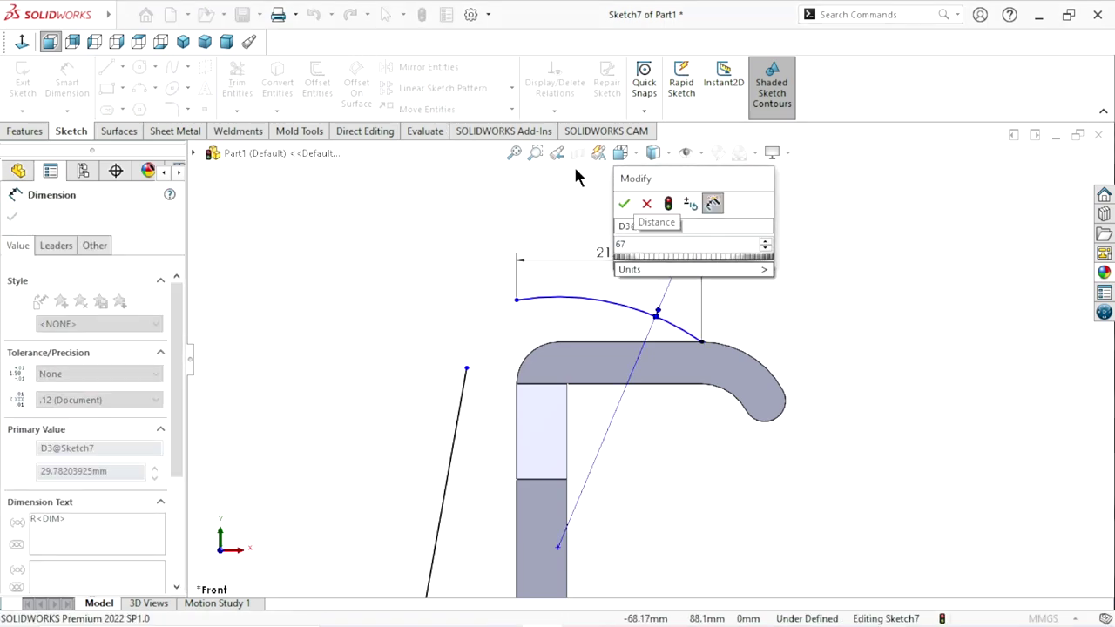
{"action": "left_click", "coordinate": [624, 203]}
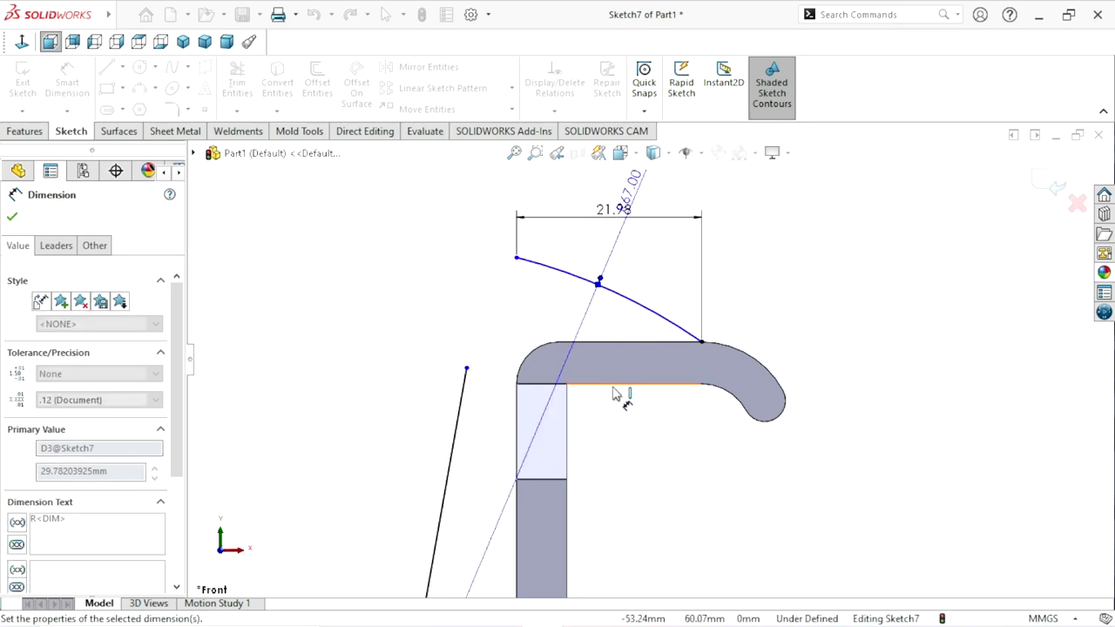
{"action": "scroll", "coordinate": [676, 400], "scroll_direction": "up", "scroll_amount": 3}
{"action": "scroll", "coordinate": [671, 345], "scroll_direction": "down", "scroll_amount": 2}
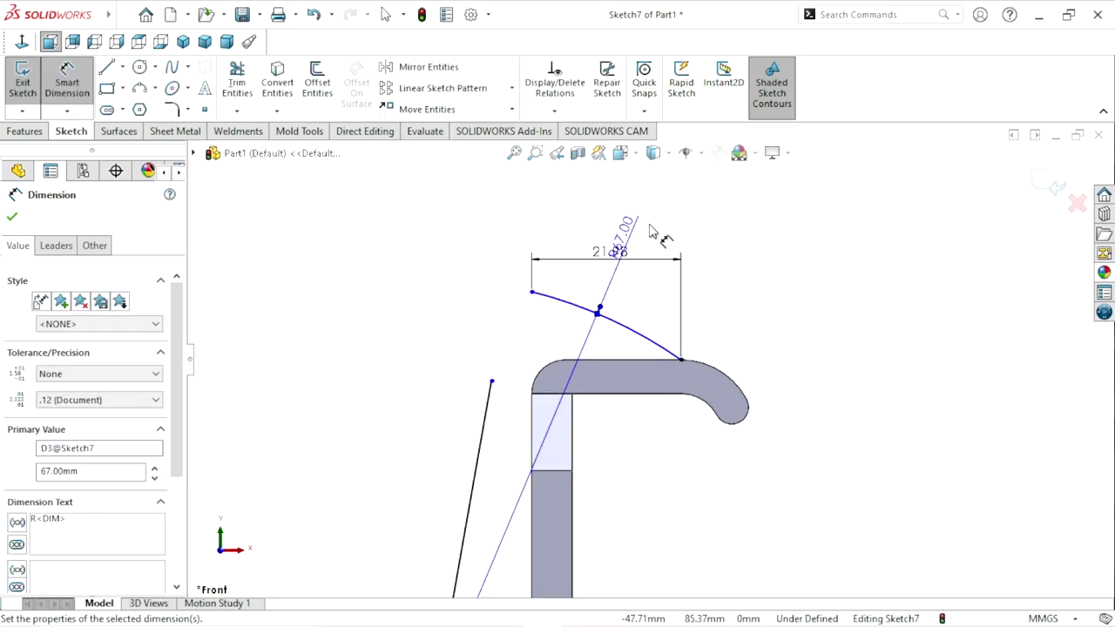
{"action": "left_click", "coordinate": [579, 266]}
{"action": "key", "text": "Delete"}
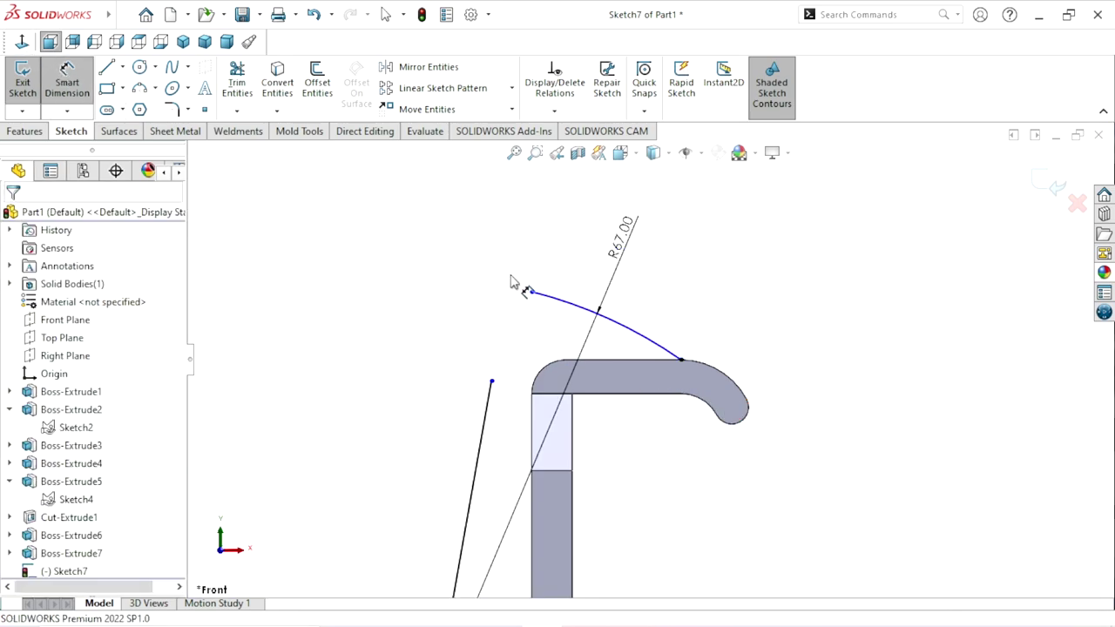
Step: Dimension the arc's left endpoint 3 mm above the crossbar's top edge
{"action": "left_click", "coordinate": [533, 293]}
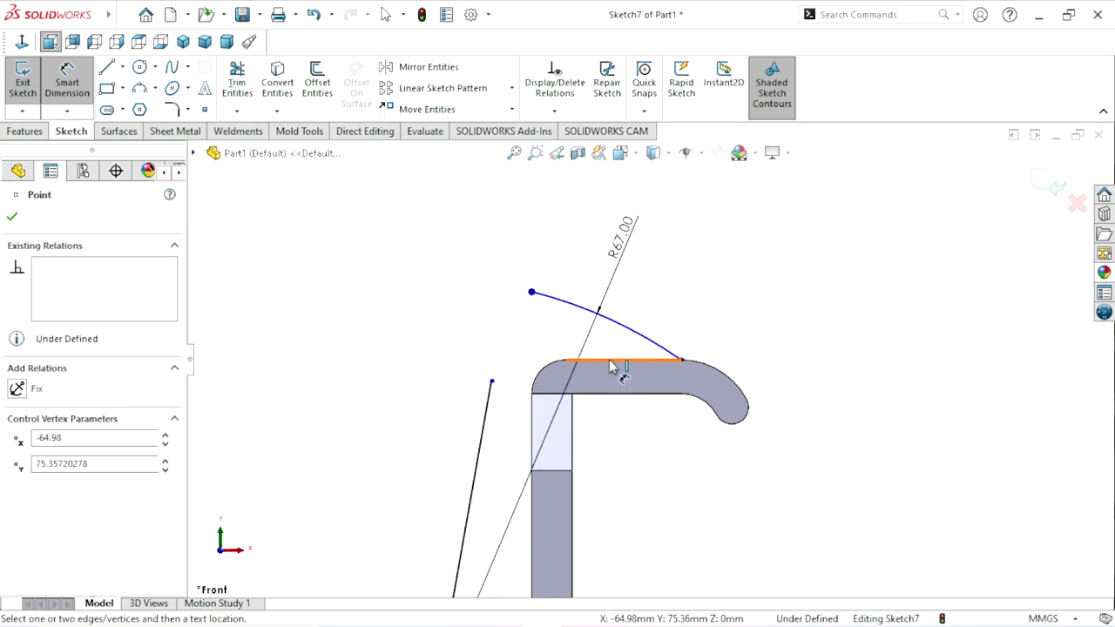
{"action": "left_click", "coordinate": [613, 361]}
{"action": "left_click", "coordinate": [797, 329]}
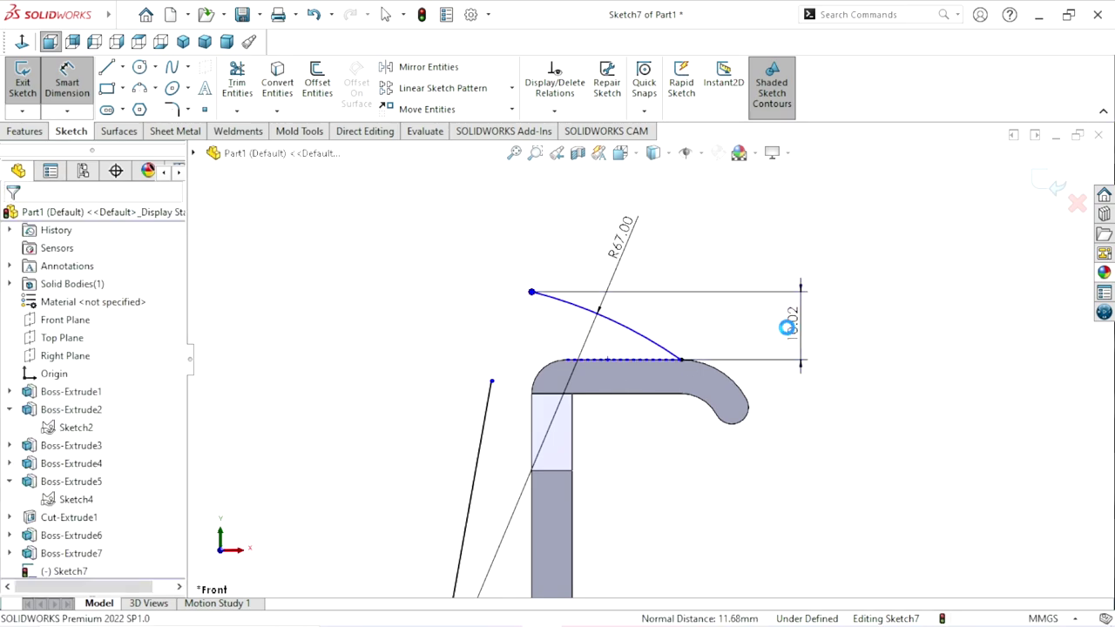
{"action": "type", "text": "3"}
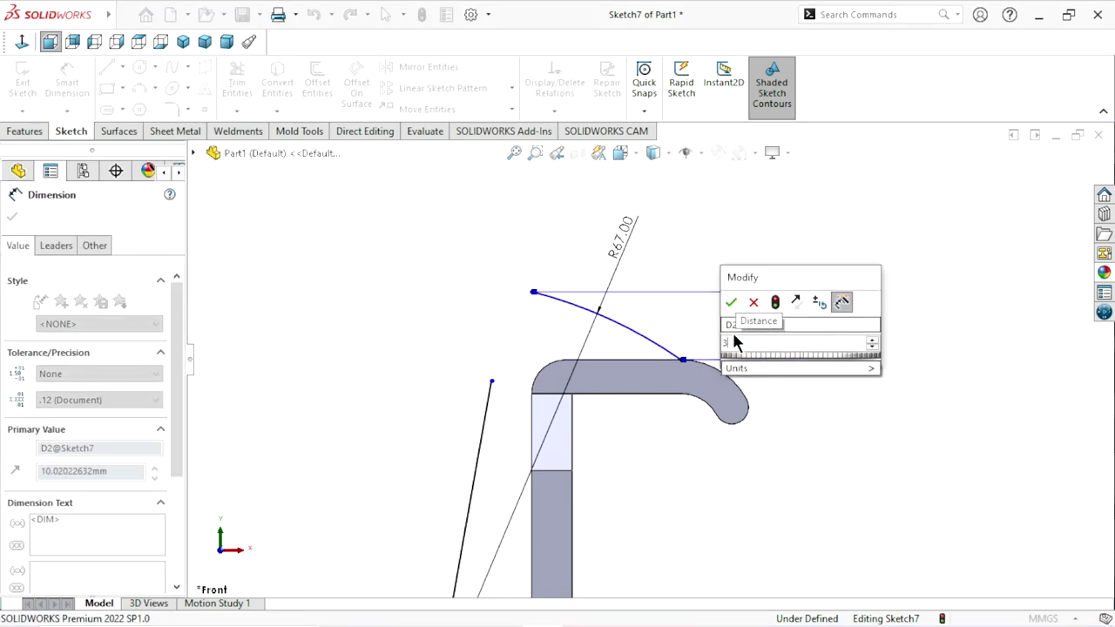
{"action": "left_click", "coordinate": [730, 300]}
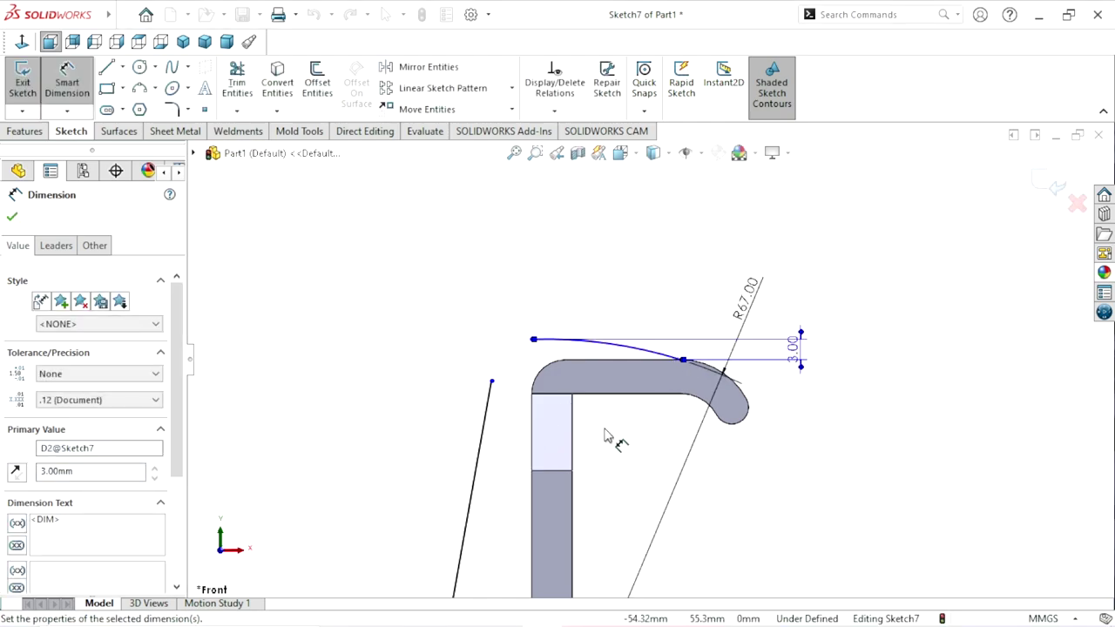
{"action": "scroll", "coordinate": [703, 393], "scroll_direction": "down", "scroll_amount": 2}
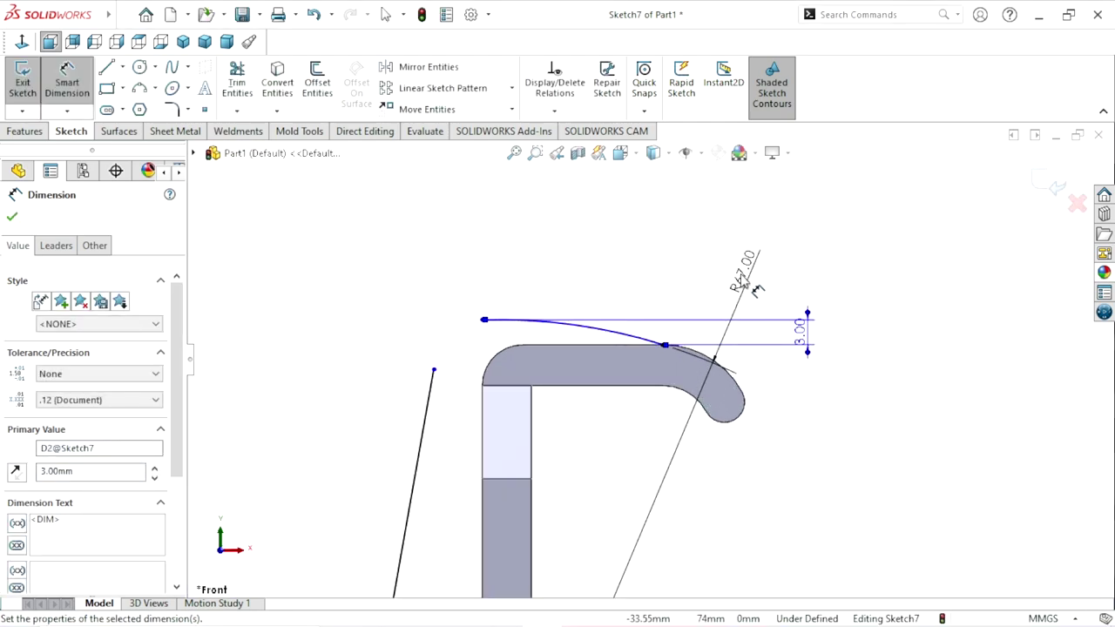
Step: Place the R67.00 radius dimension and check the curve's left endpoint properties
{"action": "left_click", "coordinate": [598, 211]}
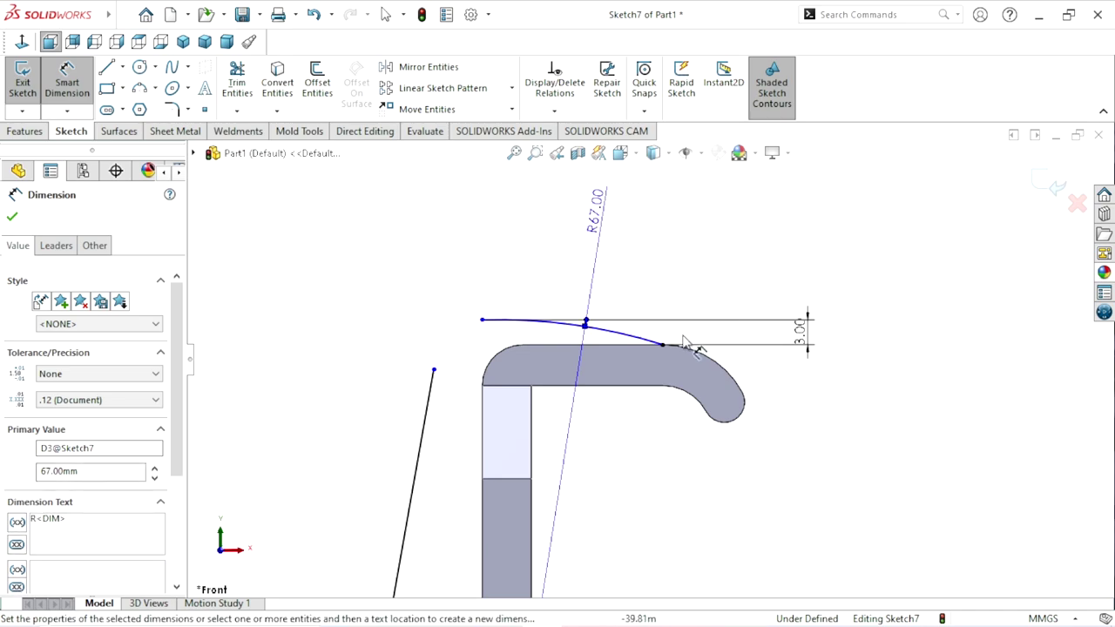
{"action": "scroll", "coordinate": [610, 464], "scroll_direction": "down", "scroll_amount": 1}
{"action": "scroll", "coordinate": [600, 457], "scroll_direction": "down", "scroll_amount": 1}
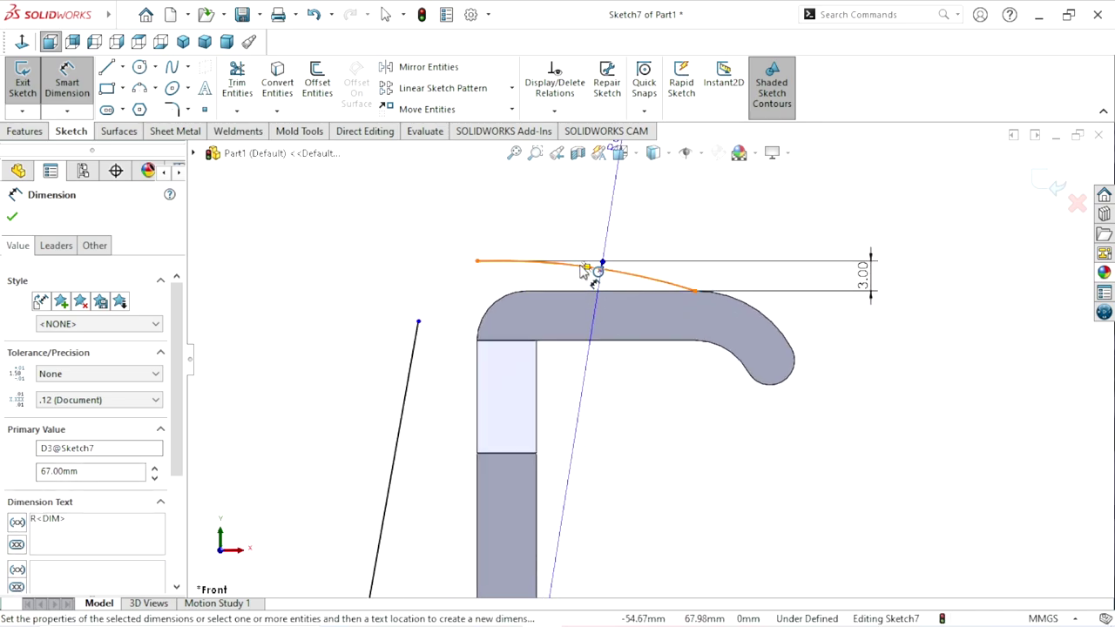
{"action": "left_click", "coordinate": [477, 262]}
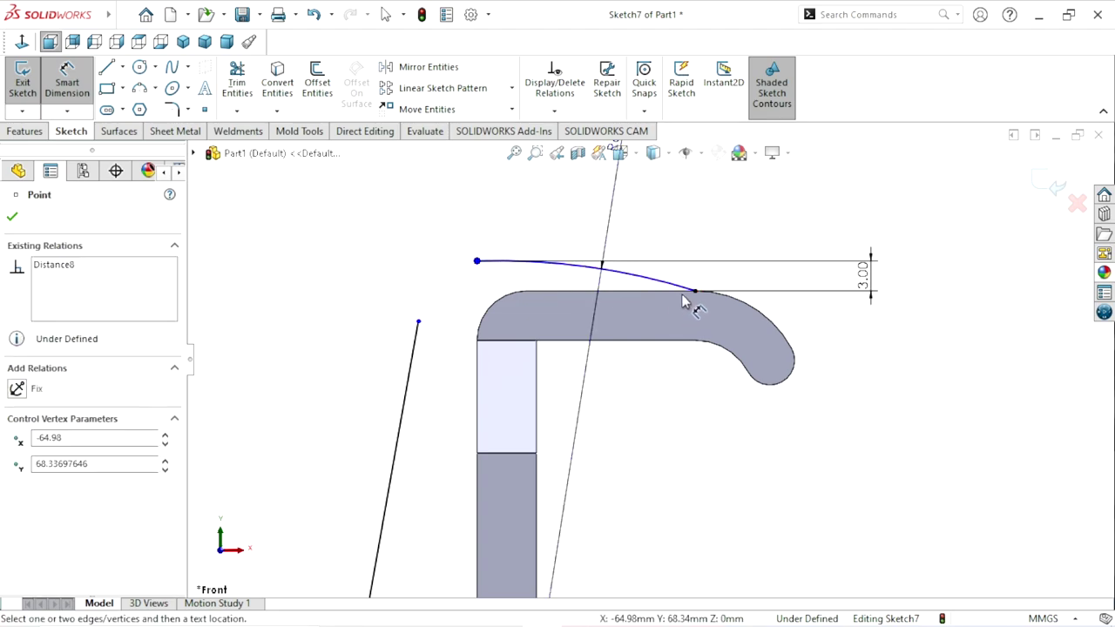
{"action": "scroll", "coordinate": [668, 445], "scroll_direction": "up", "scroll_amount": 2}
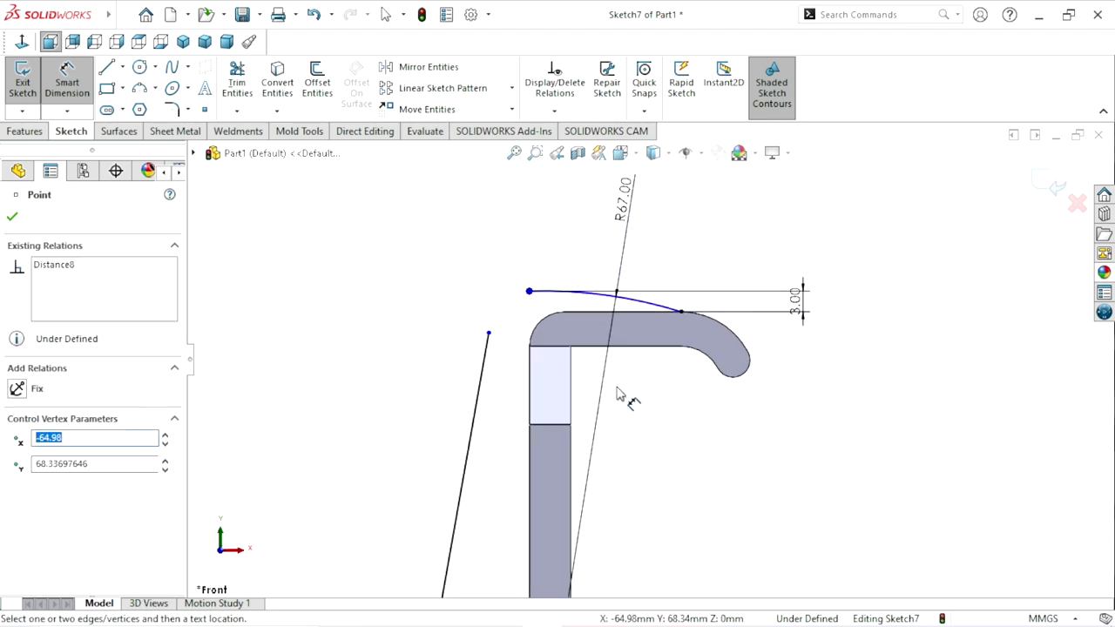
{"action": "scroll", "coordinate": [593, 364], "scroll_direction": "down", "scroll_amount": 2}
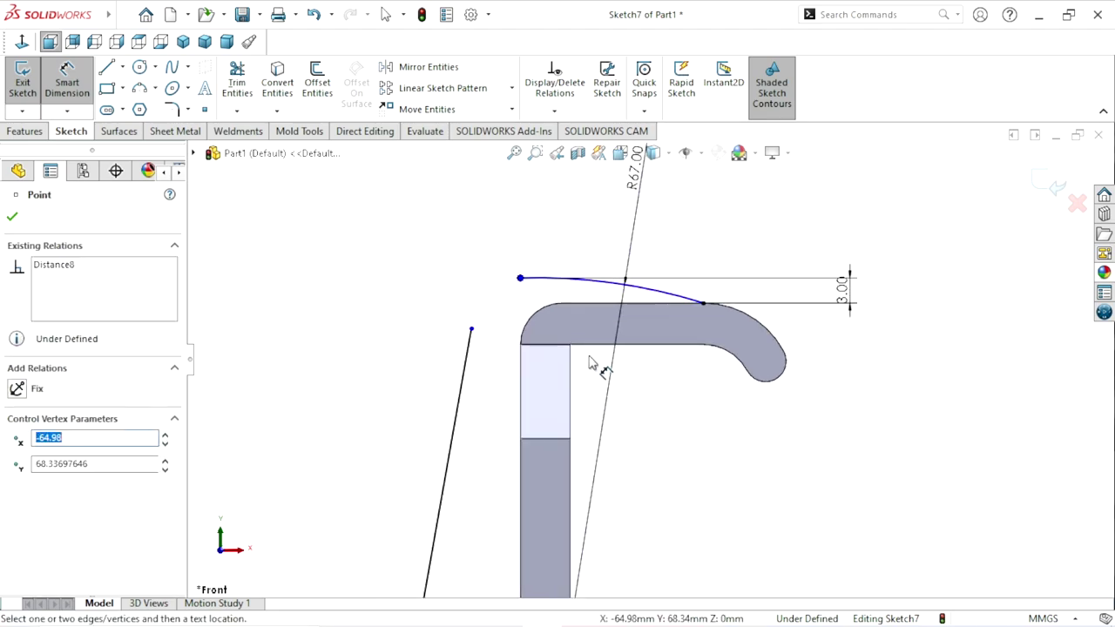
{"action": "left_click", "coordinate": [10, 221]}
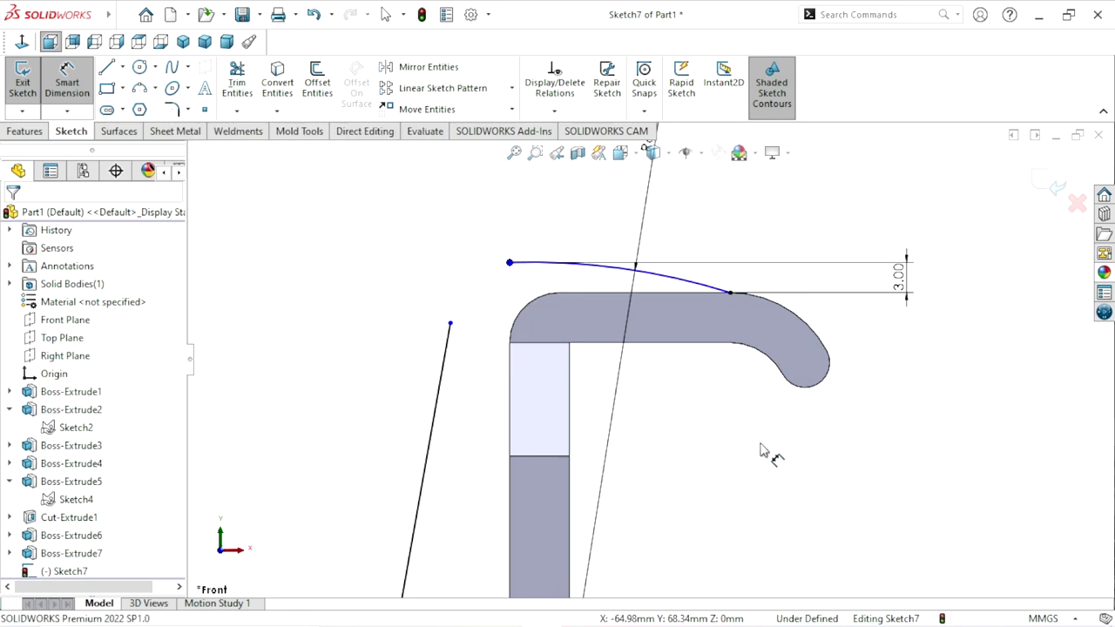
Step: Dimension the horizontal span between the curve's two endpoints at 22 mm
{"action": "key", "text": "ctrl+Down"}
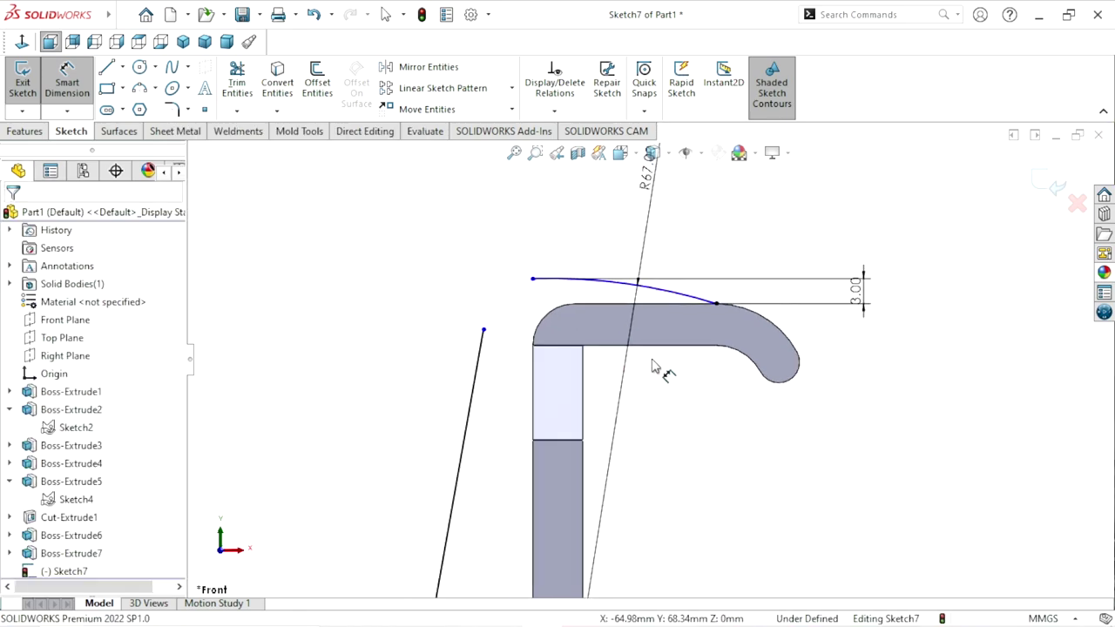
{"action": "left_click", "coordinate": [67, 83]}
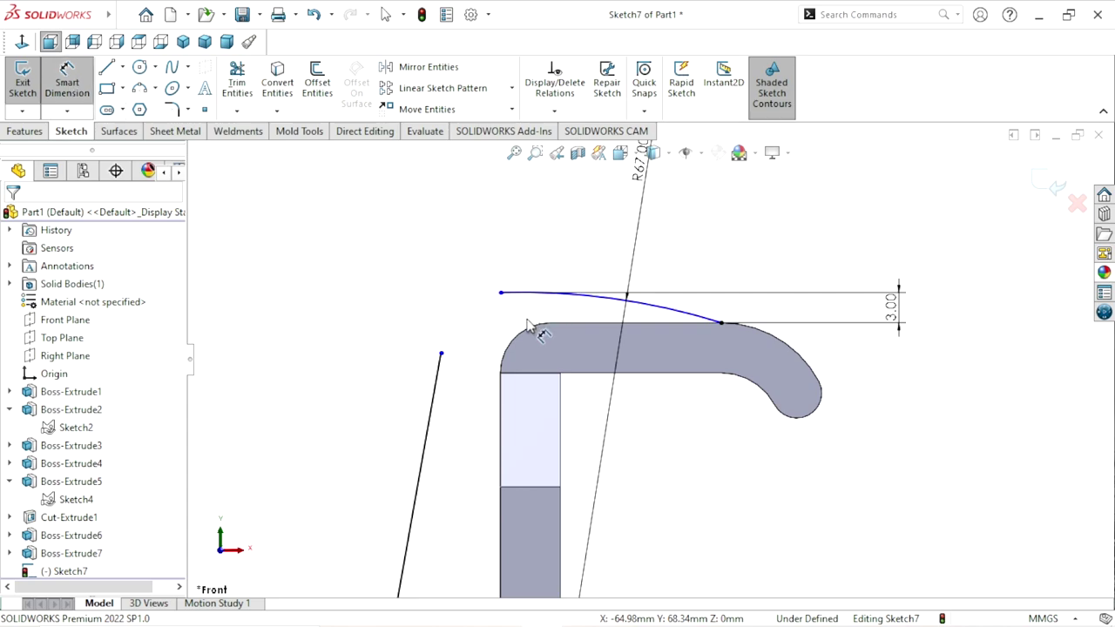
{"action": "left_click", "coordinate": [501, 294]}
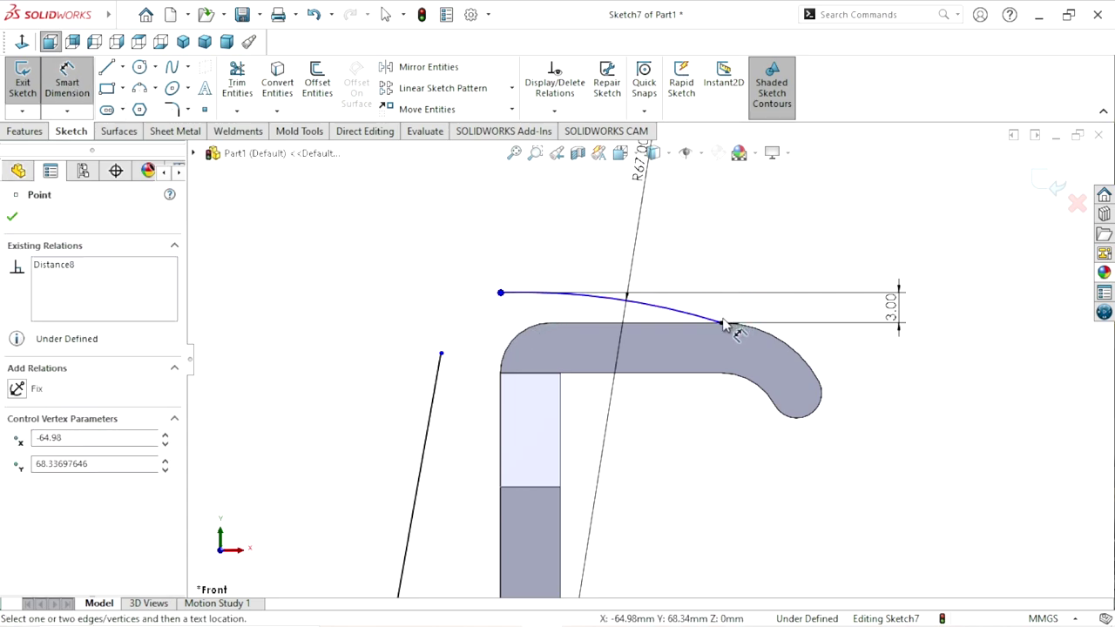
{"action": "left_click", "coordinate": [722, 324]}
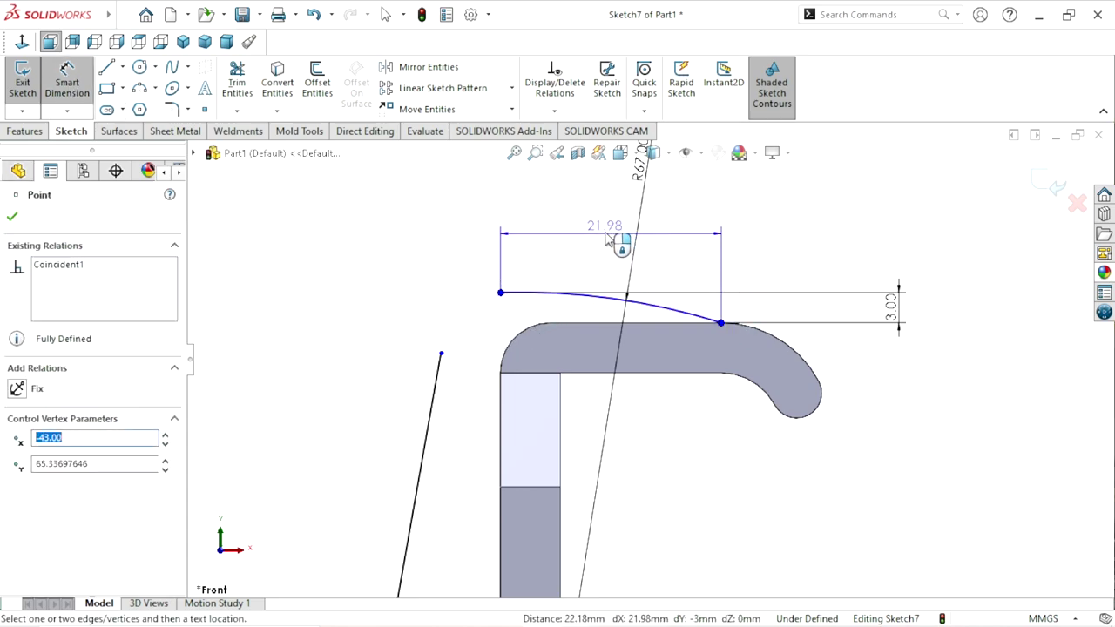
{"action": "left_click", "coordinate": [607, 238]}
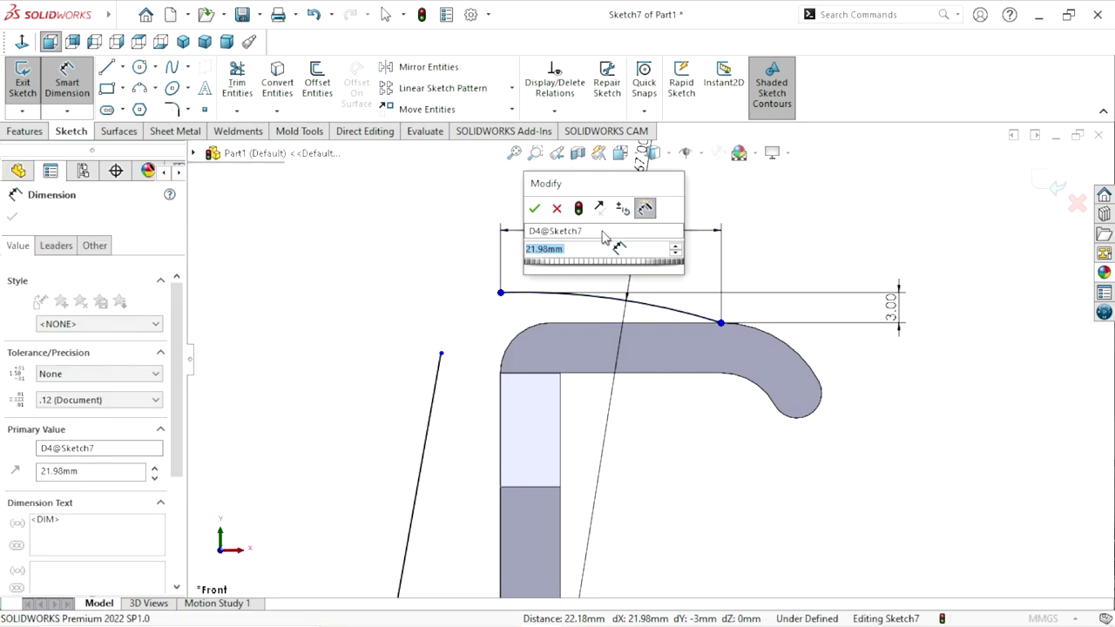
{"action": "type", "text": "22"}
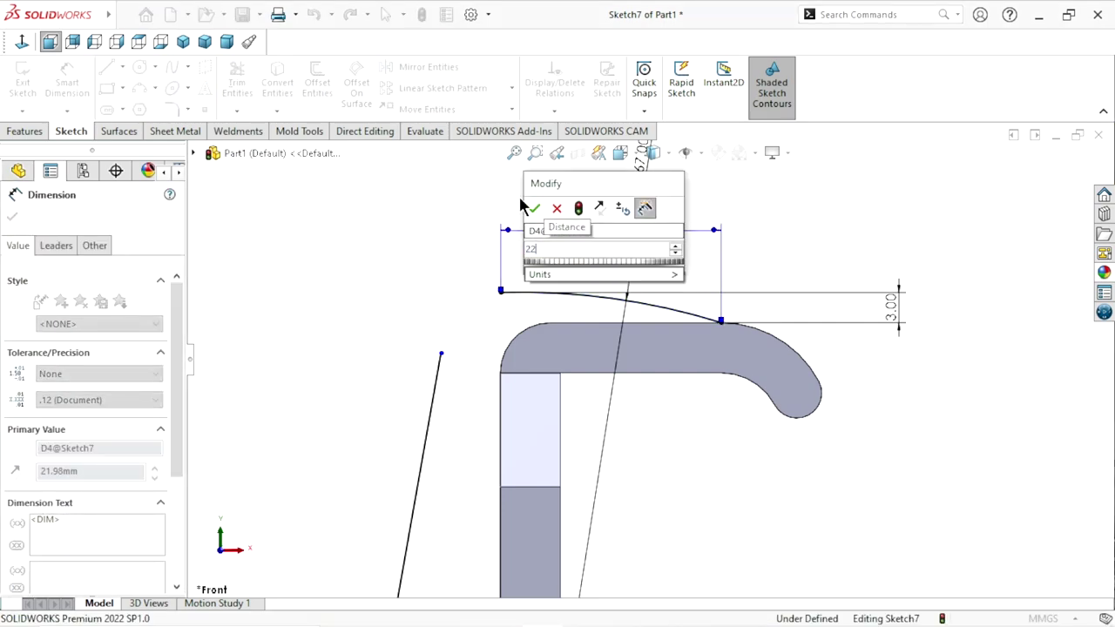
{"action": "left_click", "coordinate": [535, 209]}
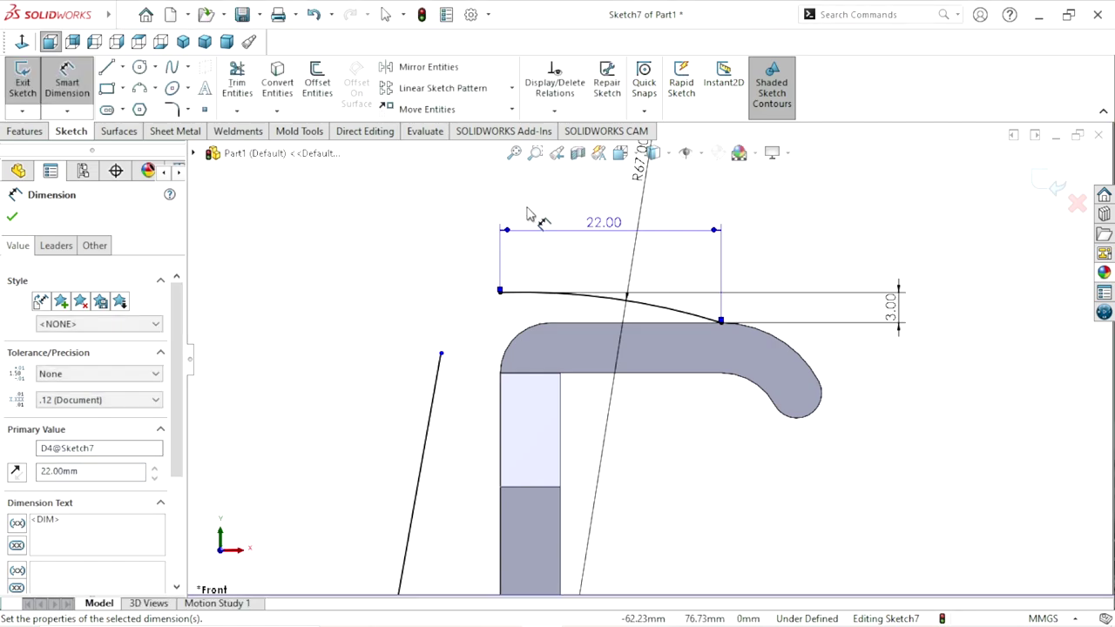
Step: Move the 3.00 dimension label above its arrows
{"action": "scroll", "coordinate": [534, 362], "scroll_direction": "up", "scroll_amount": 1}
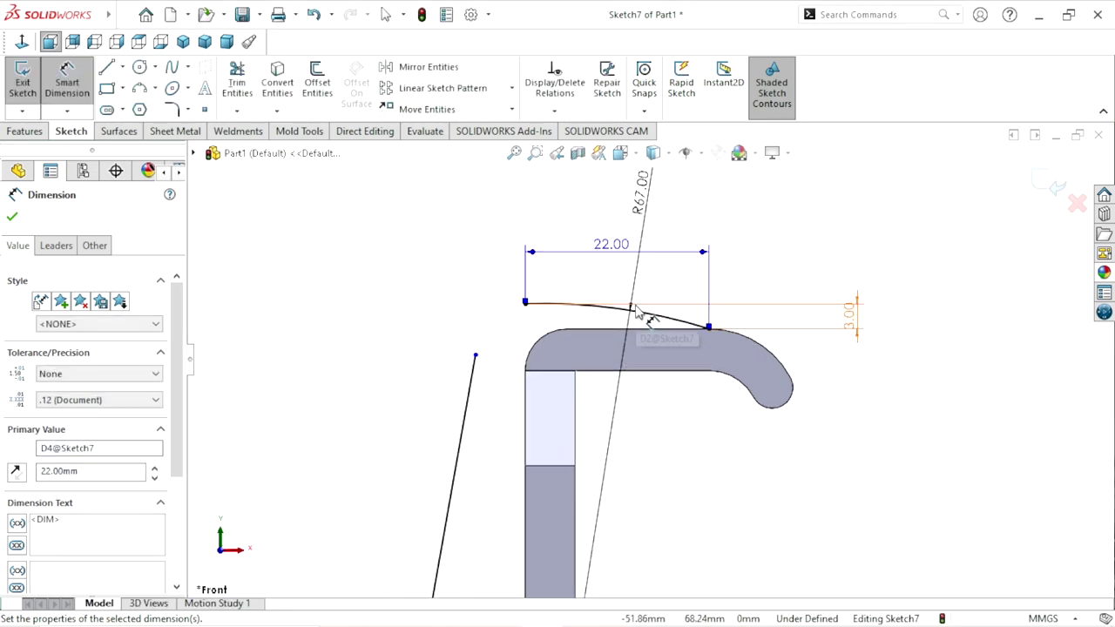
{"action": "scroll", "coordinate": [638, 312], "scroll_direction": "down", "scroll_amount": 1}
{"action": "left_click_drag", "start_coordinate": [858, 321], "coordinate": [859, 261]}
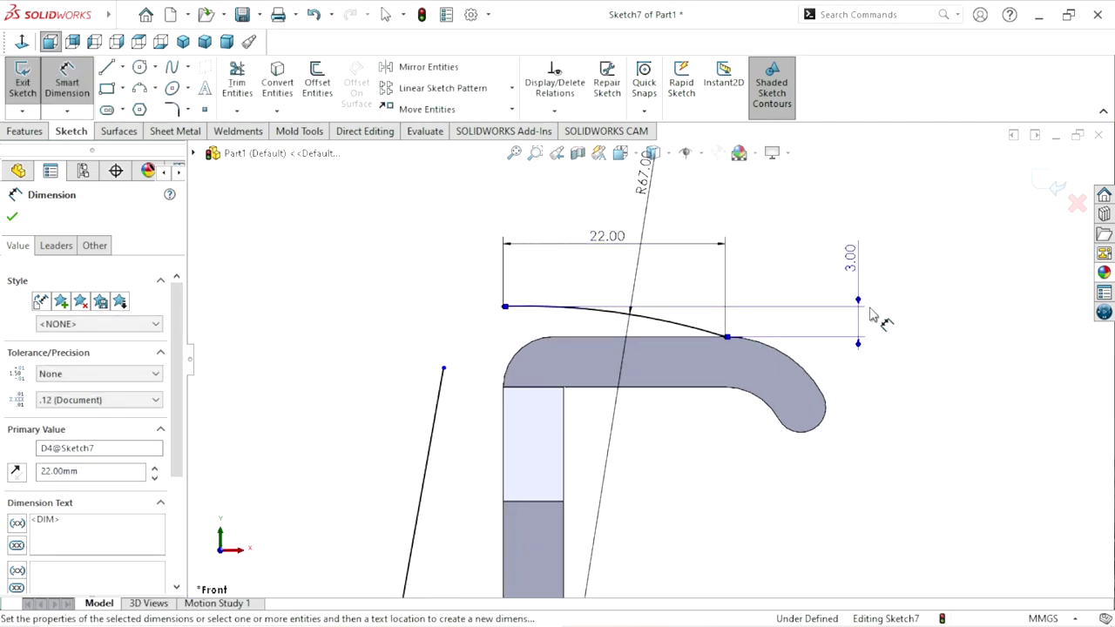
{"action": "key", "text": "Escape"}
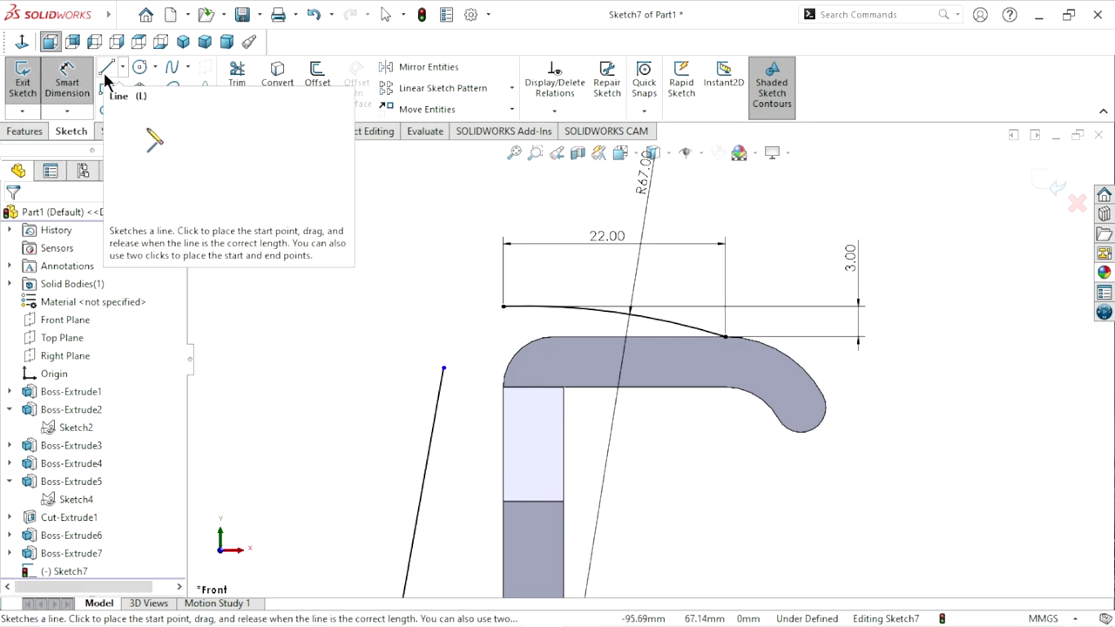
{"action": "left_click", "coordinate": [108, 70]}
{"action": "key", "text": "Escape"}
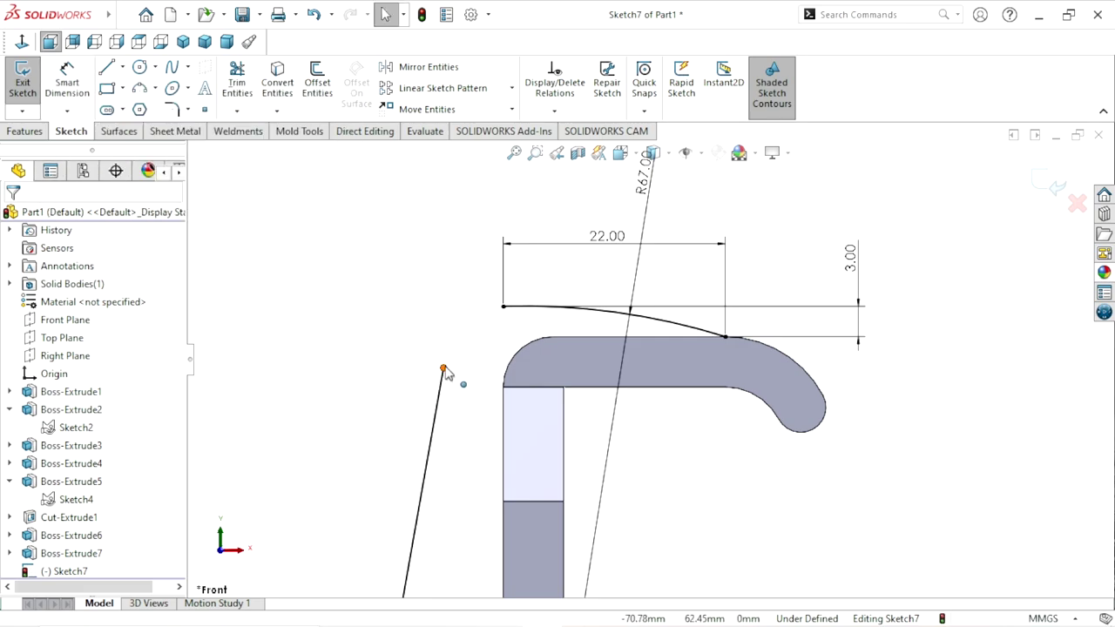
{"action": "left_click", "coordinate": [444, 369]}
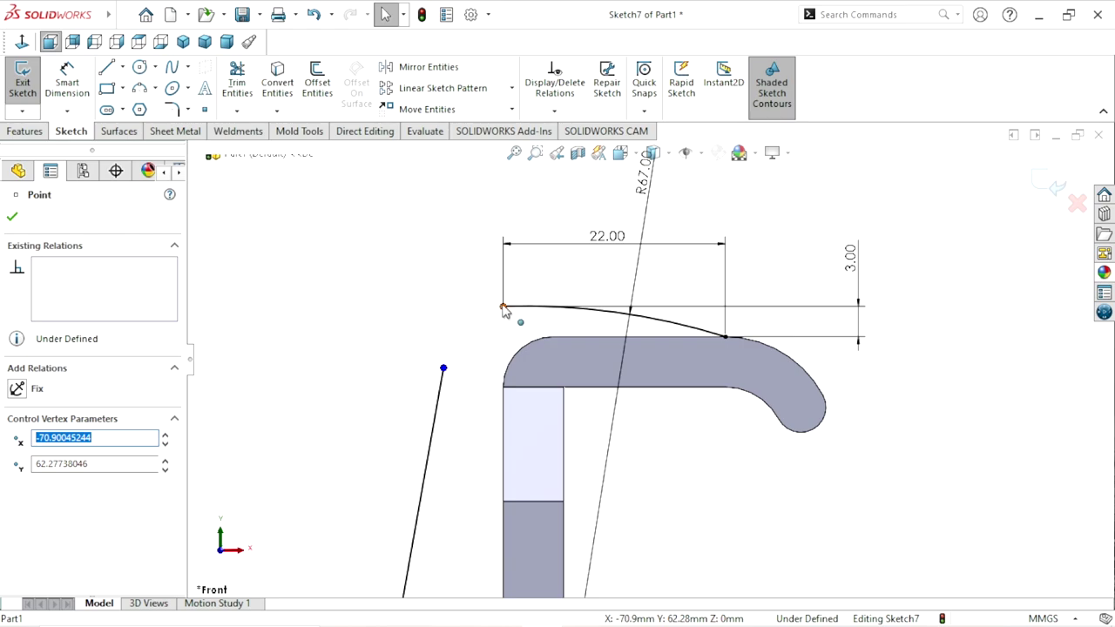
{"action": "left_click", "coordinate": [503, 307], "text": "ctrl"}
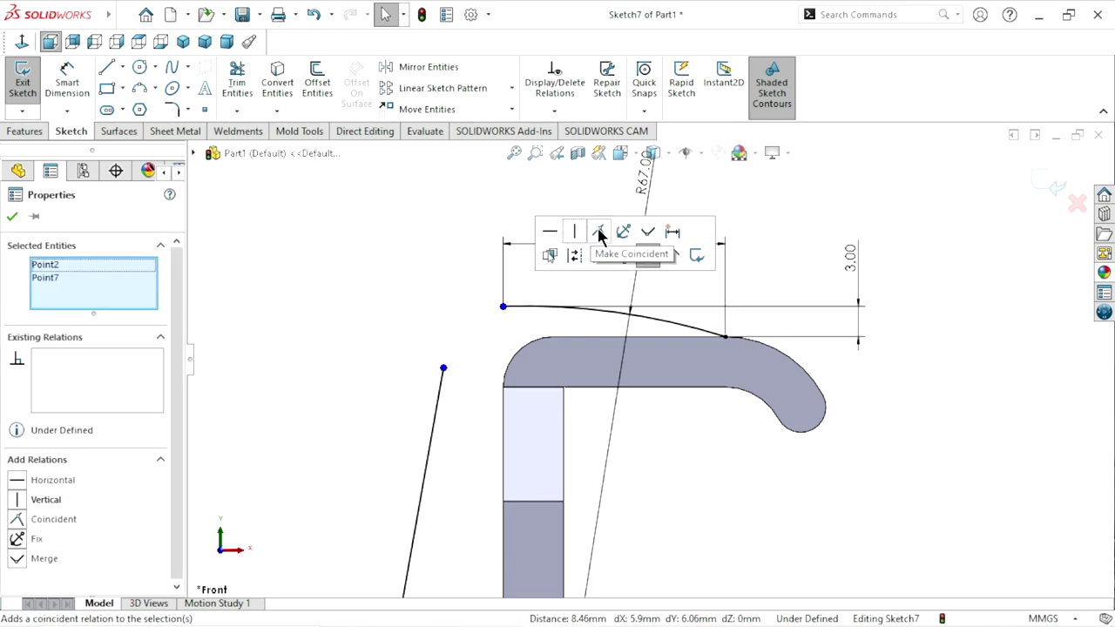
{"action": "left_click", "coordinate": [598, 231]}
{"action": "right_click", "coordinate": [124, 361]}
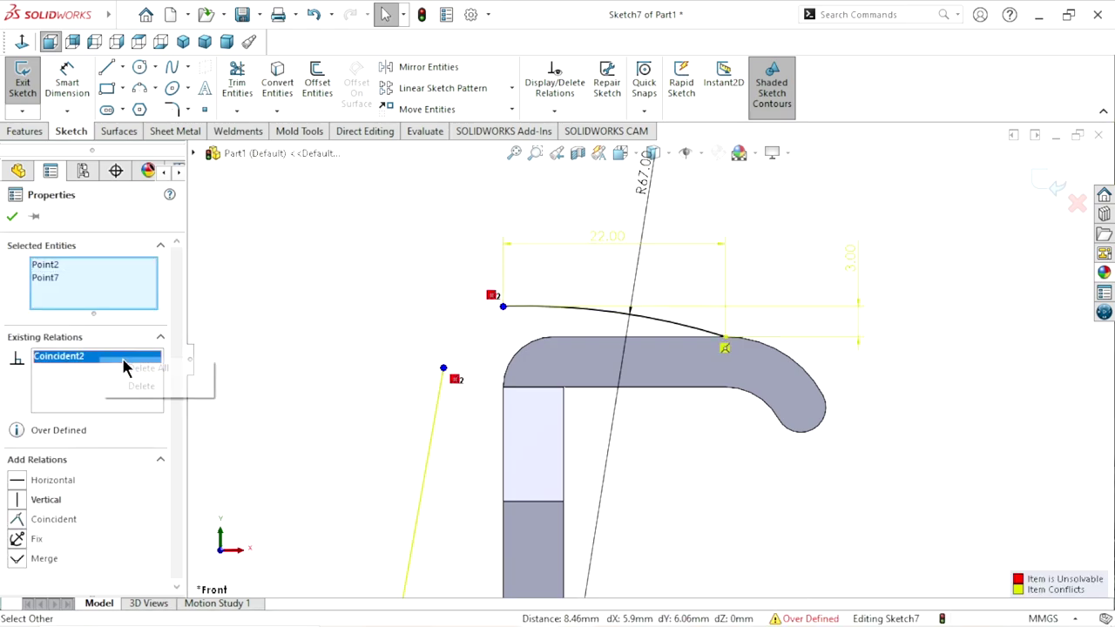
{"action": "left_click", "coordinate": [144, 385]}
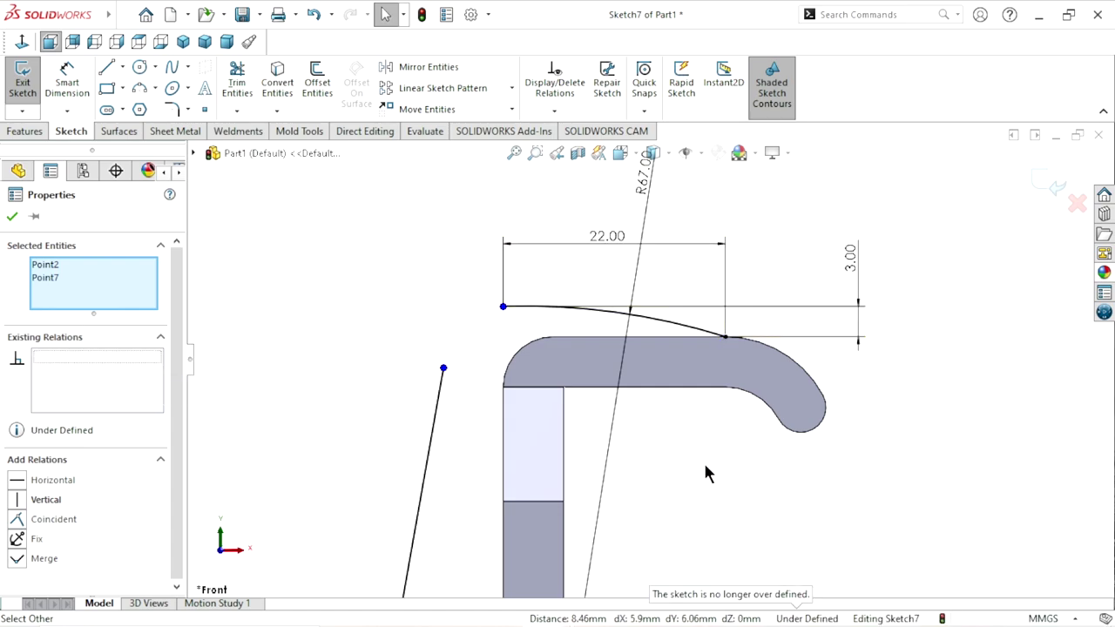
{"action": "left_click", "coordinate": [459, 395]}
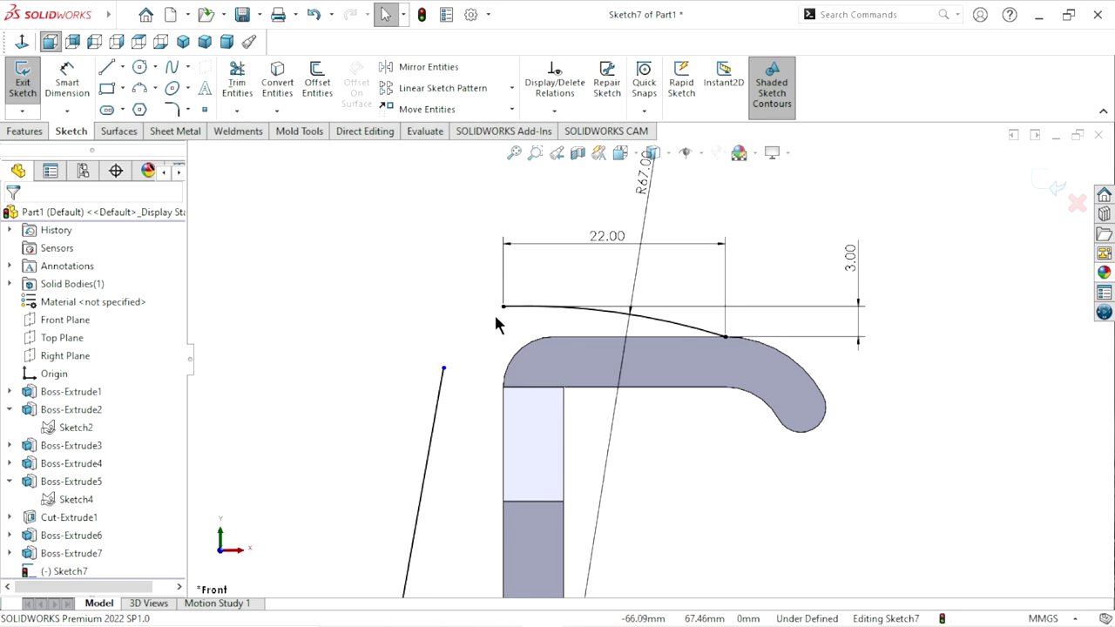
Step: Drag the slanted line's top end up to the curve's height
{"action": "key", "text": "l"}
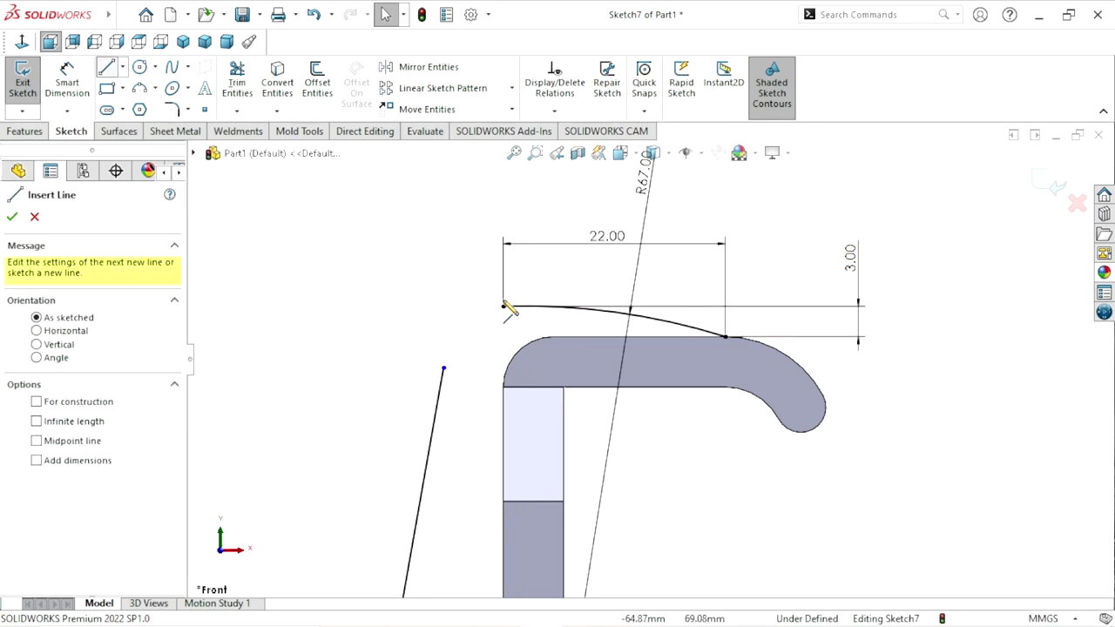
{"action": "left_click", "coordinate": [504, 306]}
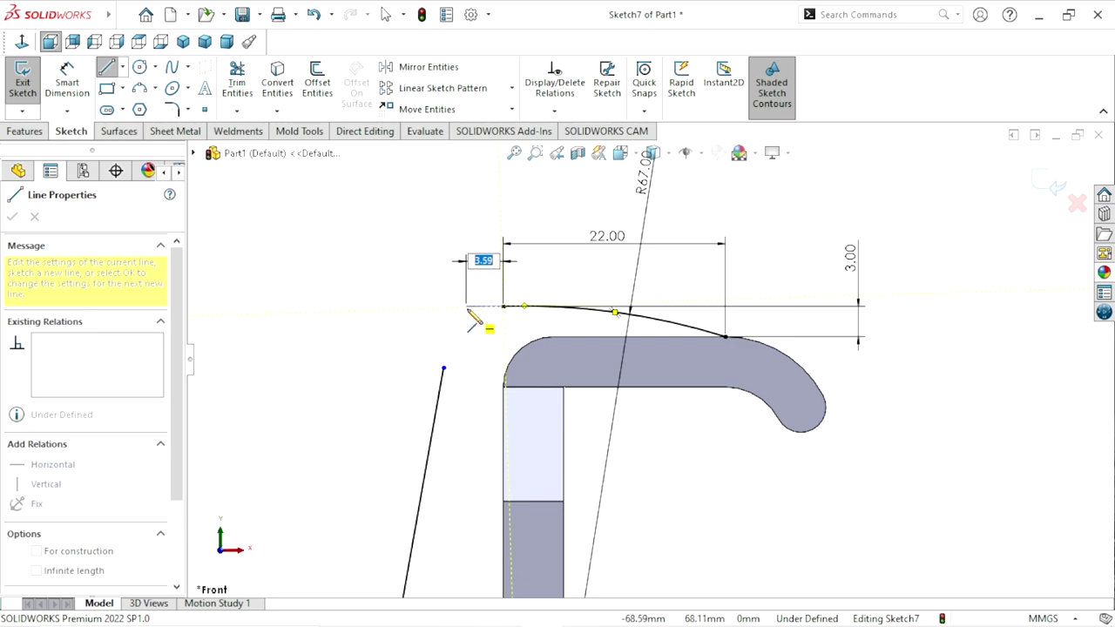
{"action": "key", "text": "Escape"}
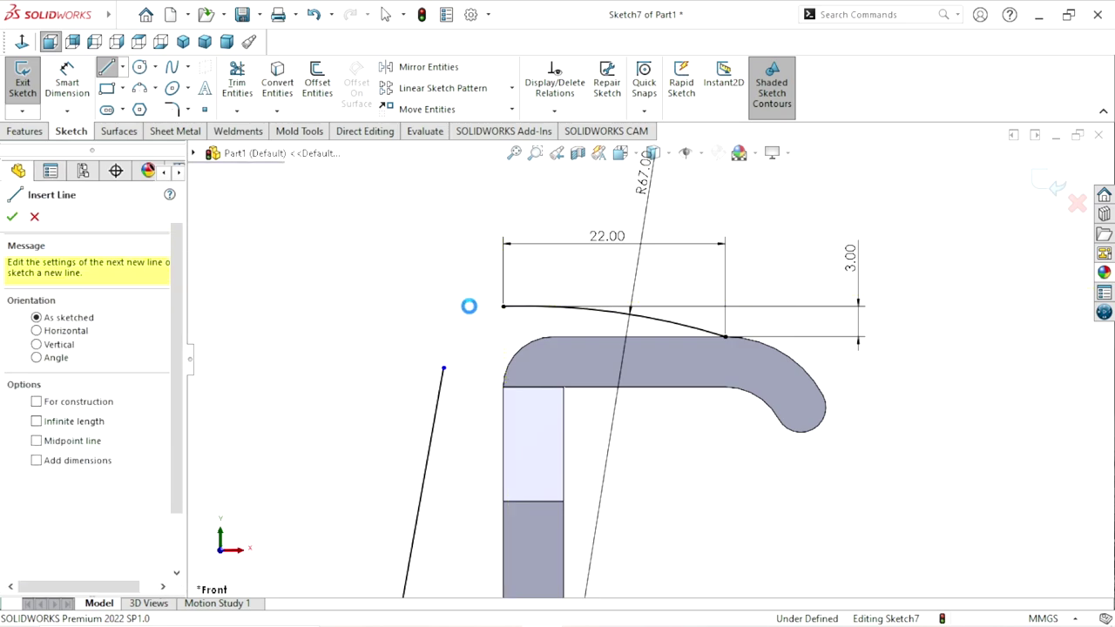
{"action": "key", "text": "Escape"}
{"action": "left_click_drag", "start_coordinate": [443, 369], "coordinate": [458, 312]}
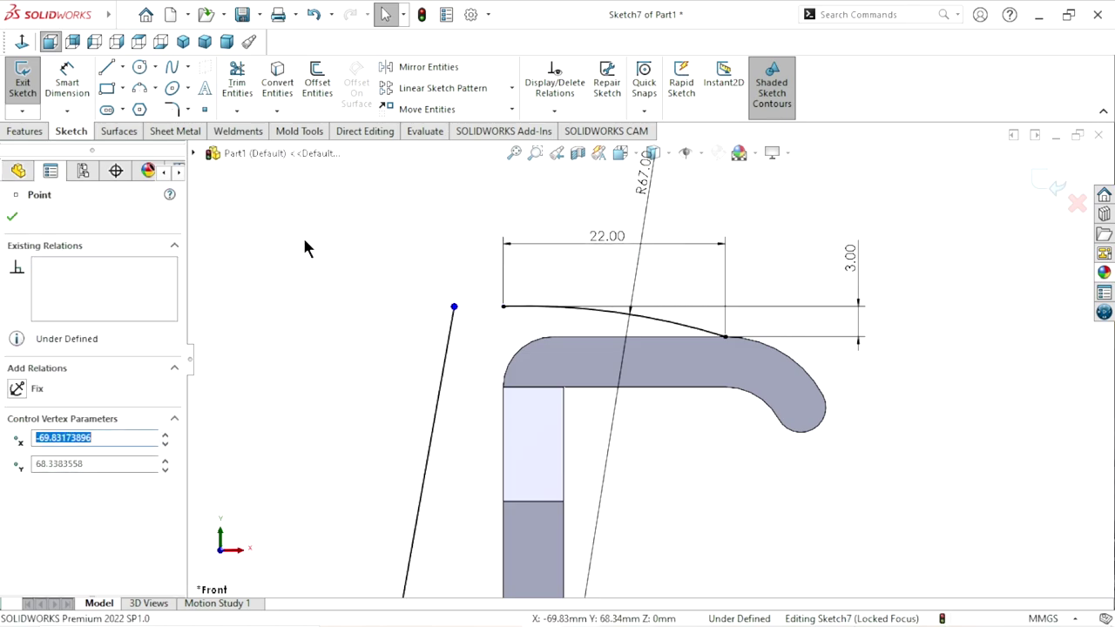
Step: Draw a short horizontal line from the slanted line's top end to the curve's left end
{"action": "left_click", "coordinate": [107, 72]}
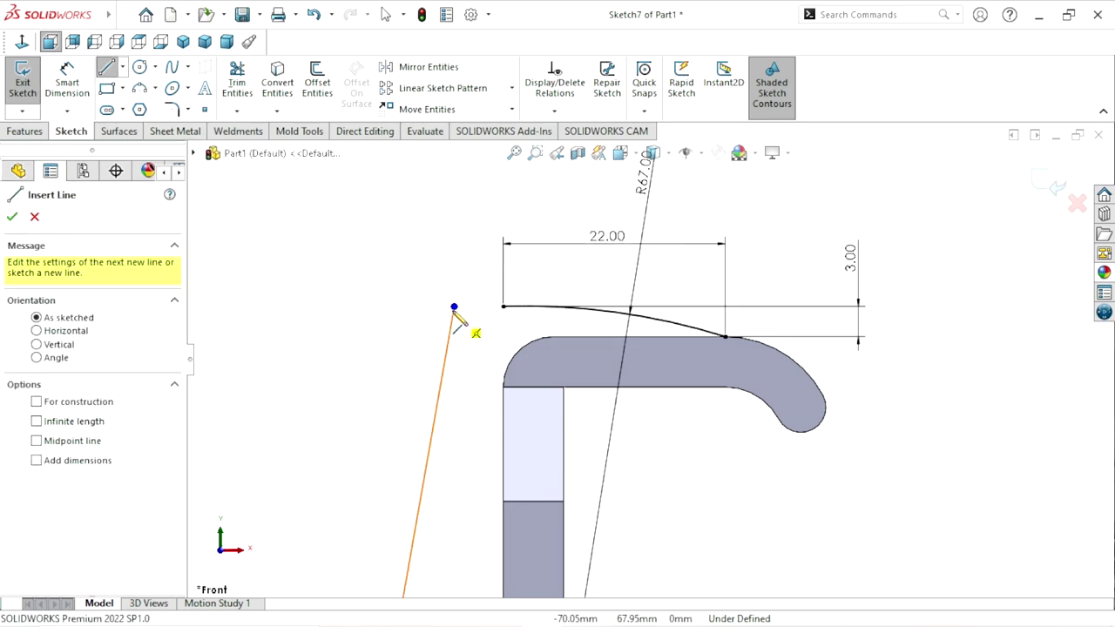
{"action": "left_click_drag", "start_coordinate": [454, 306], "coordinate": [504, 307]}
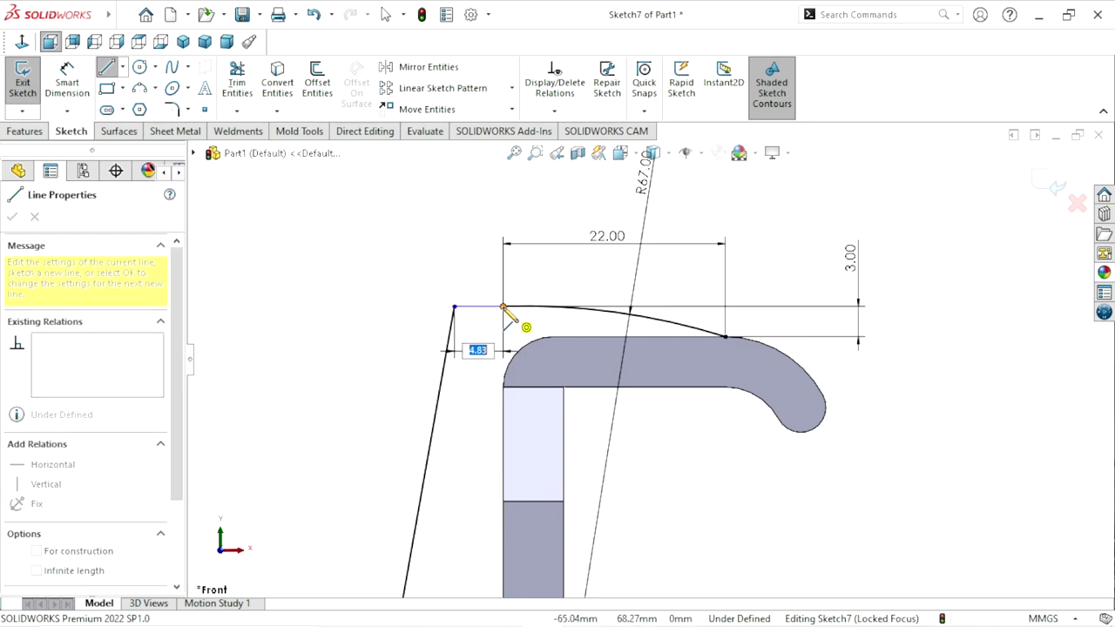
{"action": "right_click", "coordinate": [399, 266]}
{"action": "left_click", "coordinate": [426, 262]}
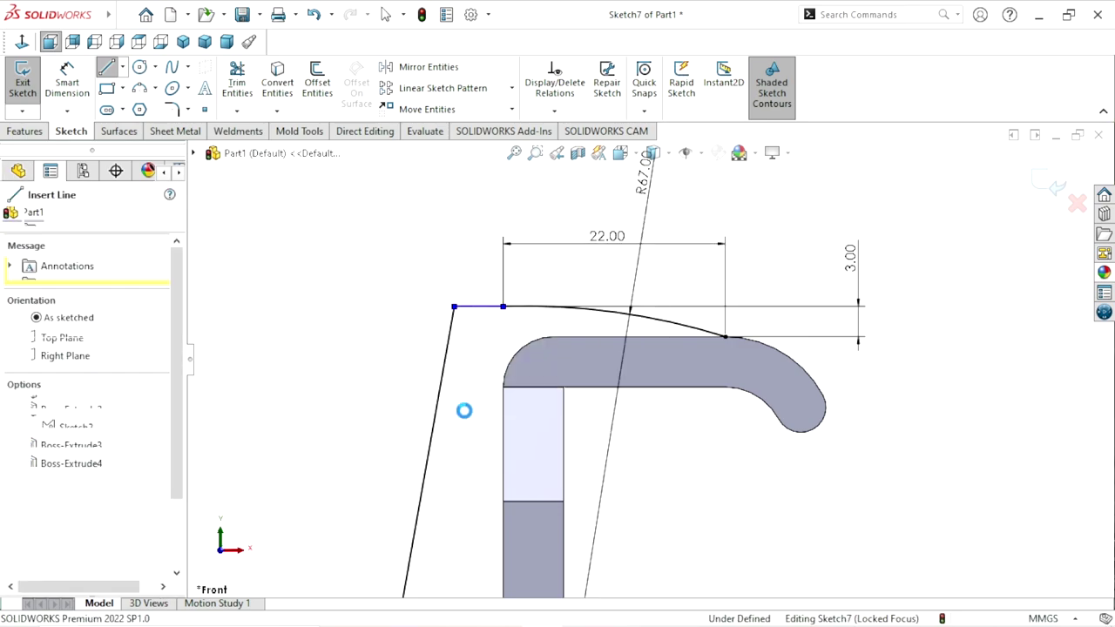
{"action": "scroll", "coordinate": [621, 510], "scroll_direction": "up", "scroll_amount": 3}
{"action": "scroll", "coordinate": [620, 506], "scroll_direction": "up", "scroll_amount": 2}
{"action": "scroll", "coordinate": [636, 461], "scroll_direction": "down", "scroll_amount": 2}
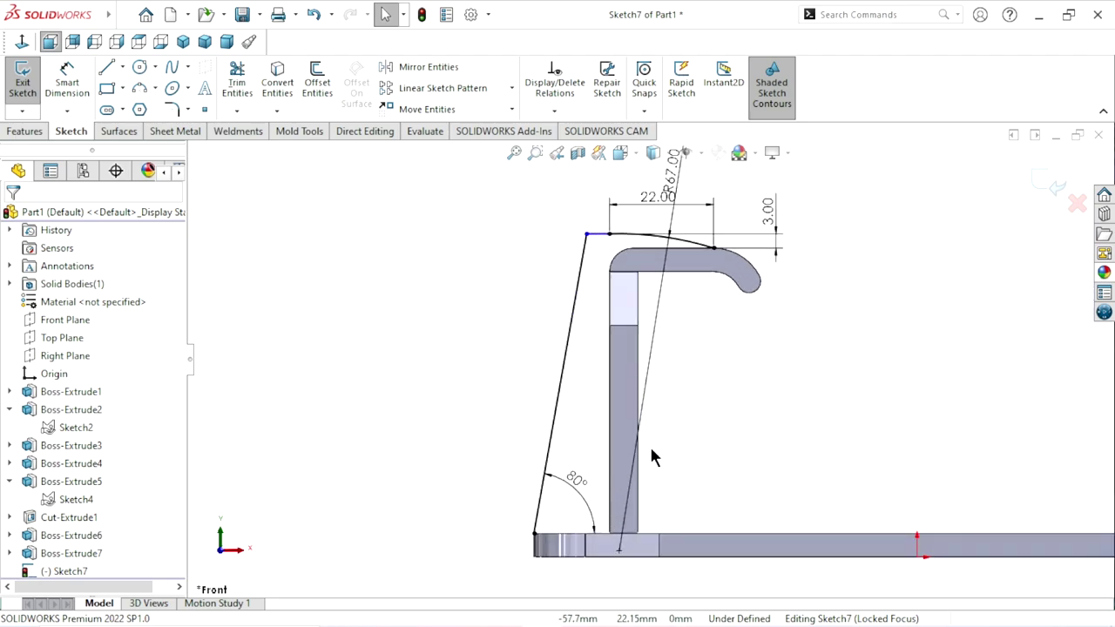
{"action": "scroll", "coordinate": [671, 360], "scroll_direction": "down", "scroll_amount": 1}
{"action": "scroll", "coordinate": [660, 278], "scroll_direction": "down", "scroll_amount": 2}
Step: Add a Horizontal relation to the short top line
{"action": "scroll", "coordinate": [661, 280], "scroll_direction": "down", "scroll_amount": 2}
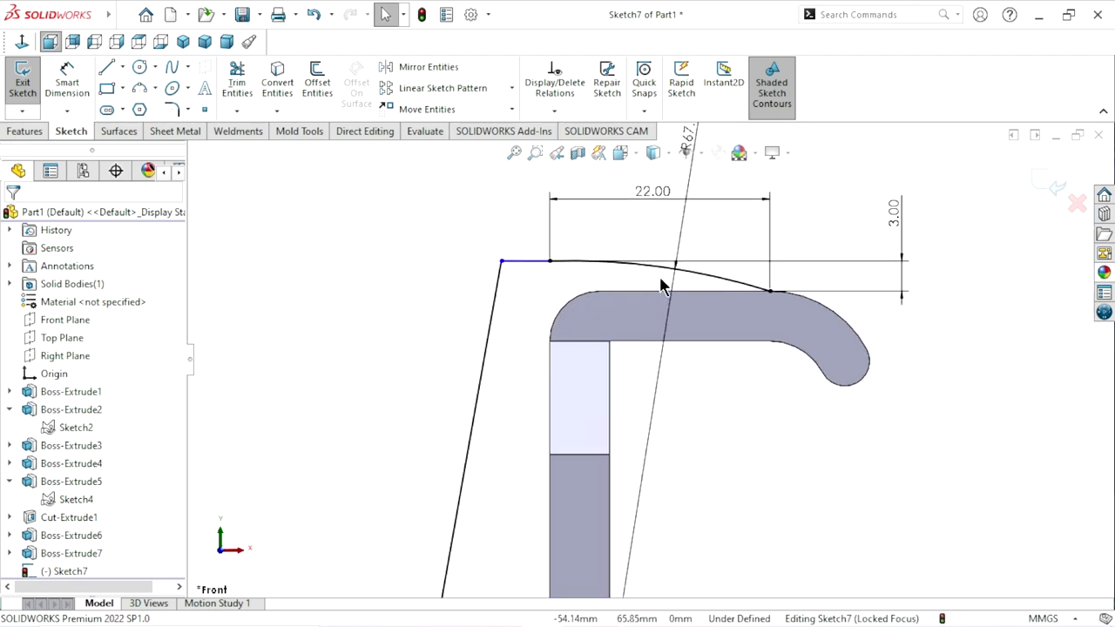
{"action": "scroll", "coordinate": [662, 282], "scroll_direction": "down", "scroll_amount": 1}
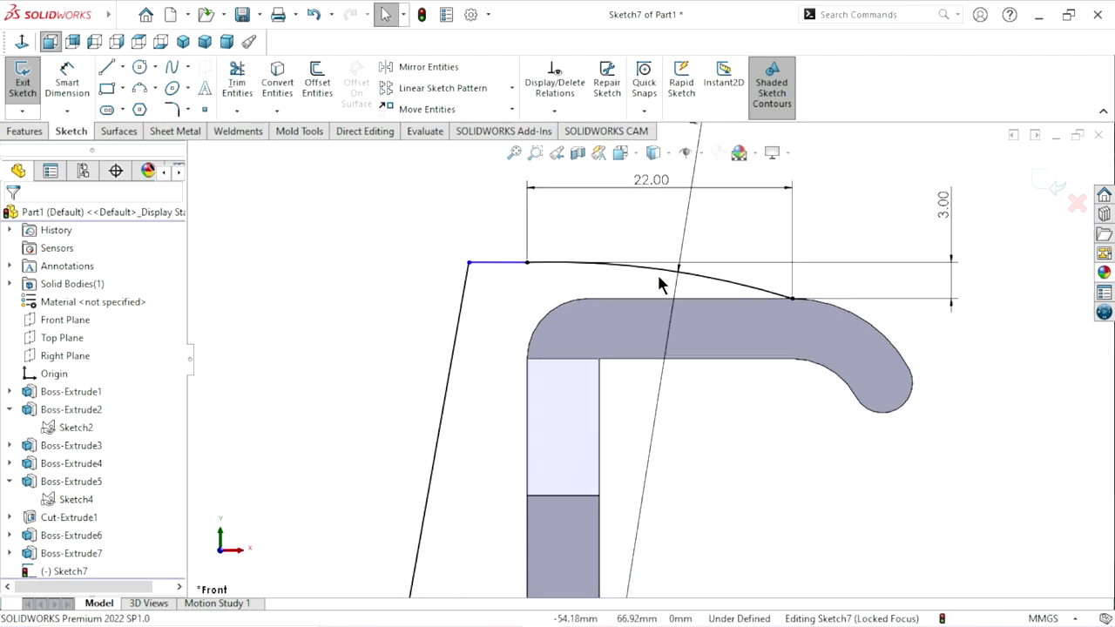
{"action": "left_click", "coordinate": [519, 262]}
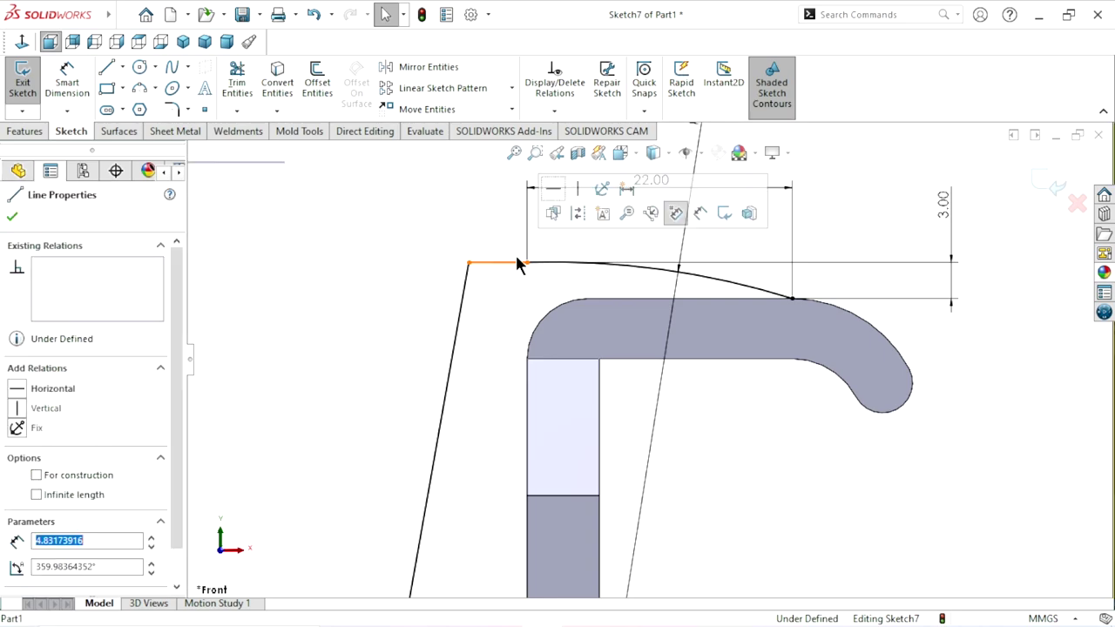
{"action": "left_click", "coordinate": [553, 189]}
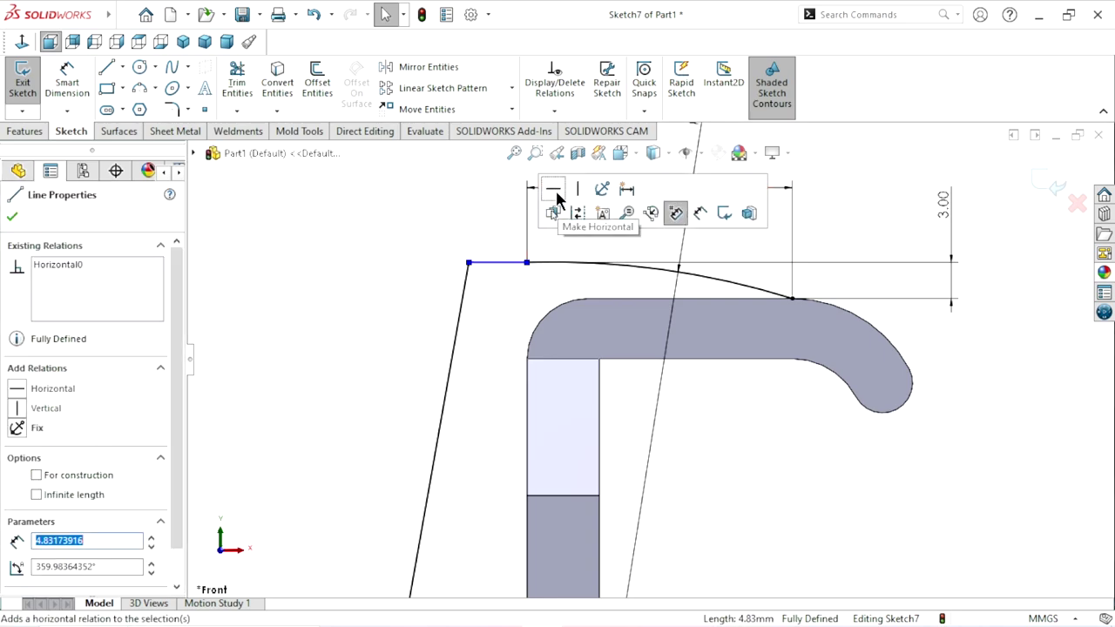
{"action": "left_click", "coordinate": [12, 216]}
Step: Round the corner where the slanted and short lines meet with a 5.50 mm fillet
{"action": "left_click", "coordinate": [175, 111]}
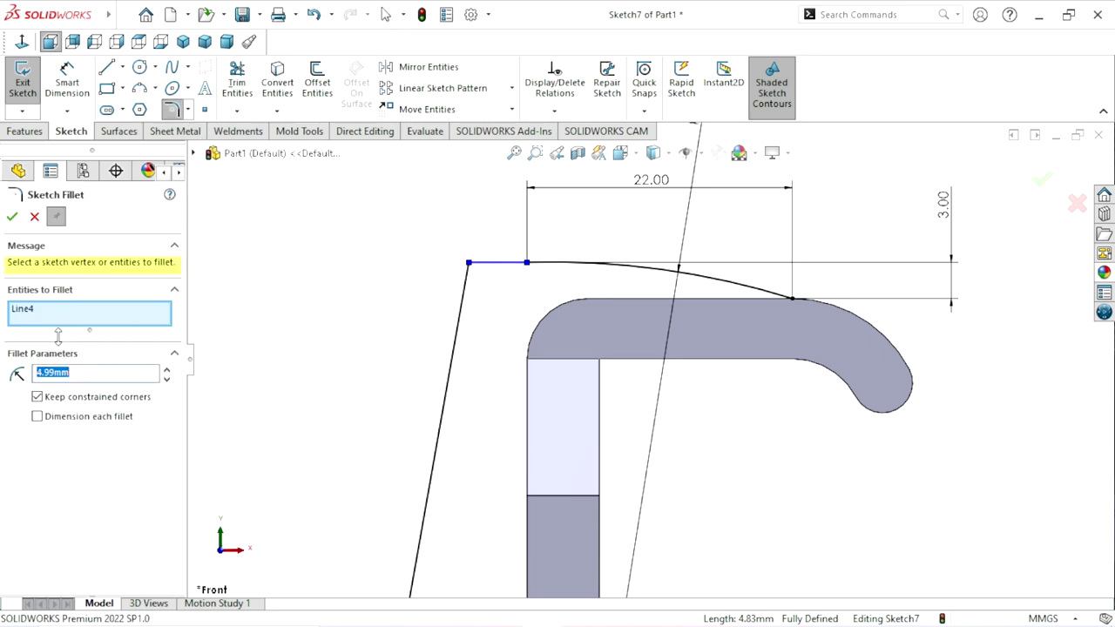
{"action": "left_click", "coordinate": [465, 283]}
{"action": "left_click", "coordinate": [35, 368]}
{"action": "type", "text": "5.5"}
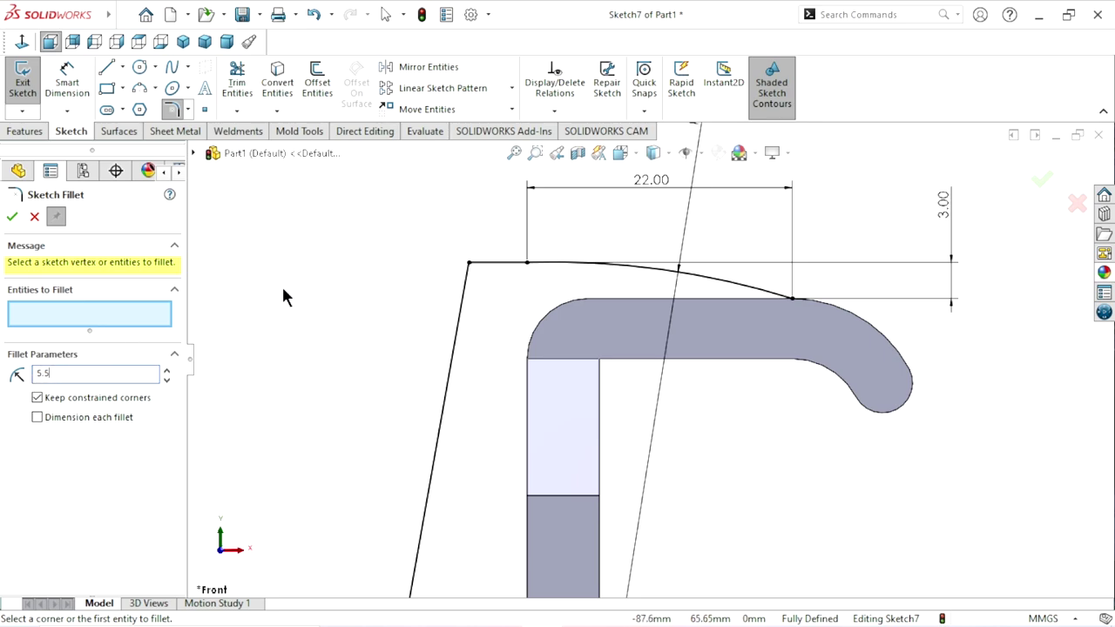
{"action": "left_click", "coordinate": [471, 271]}
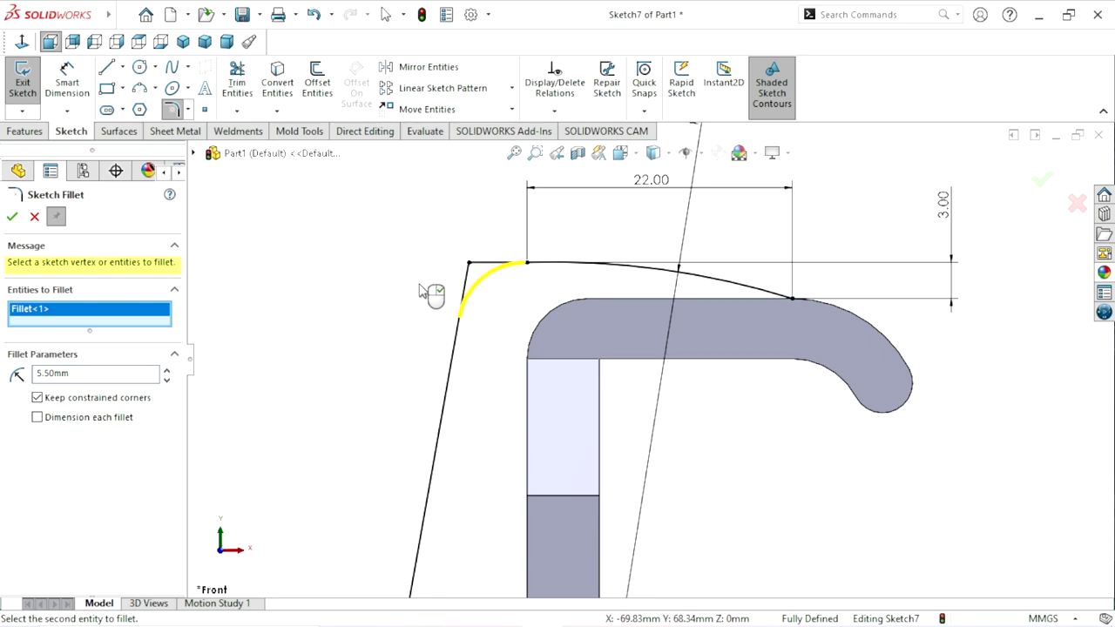
{"action": "left_click", "coordinate": [12, 217]}
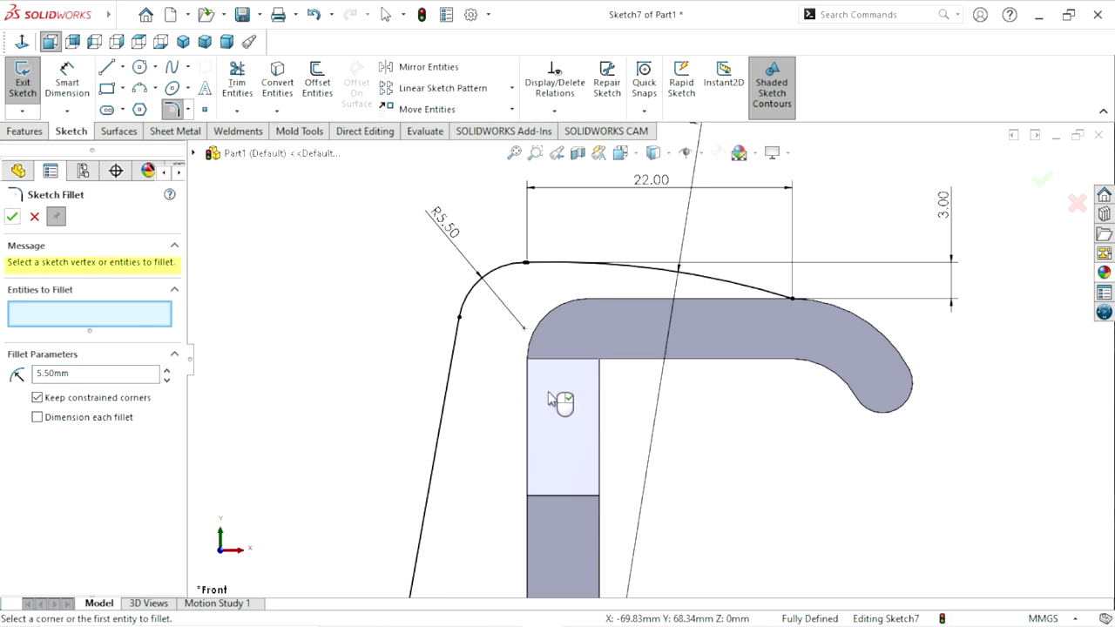
Step: Delete the tiny leftover segment beside the vertical line
{"action": "scroll", "coordinate": [565, 409], "scroll_direction": "up", "scroll_amount": 2}
{"action": "scroll", "coordinate": [584, 351], "scroll_direction": "down", "scroll_amount": 1}
{"action": "scroll", "coordinate": [614, 305], "scroll_direction": "down", "scroll_amount": 2}
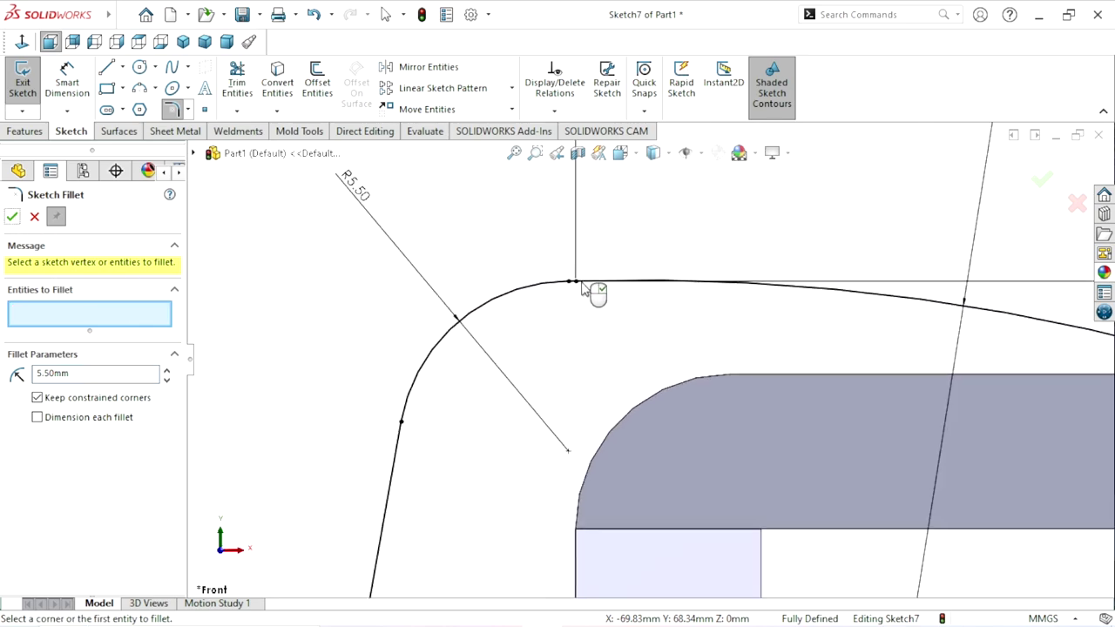
{"action": "scroll", "coordinate": [600, 293], "scroll_direction": "down", "scroll_amount": 2}
{"action": "scroll", "coordinate": [610, 324], "scroll_direction": "down", "scroll_amount": 1}
{"action": "scroll", "coordinate": [543, 287], "scroll_direction": "down", "scroll_amount": 1}
{"action": "scroll", "coordinate": [596, 361], "scroll_direction": "down", "scroll_amount": 1}
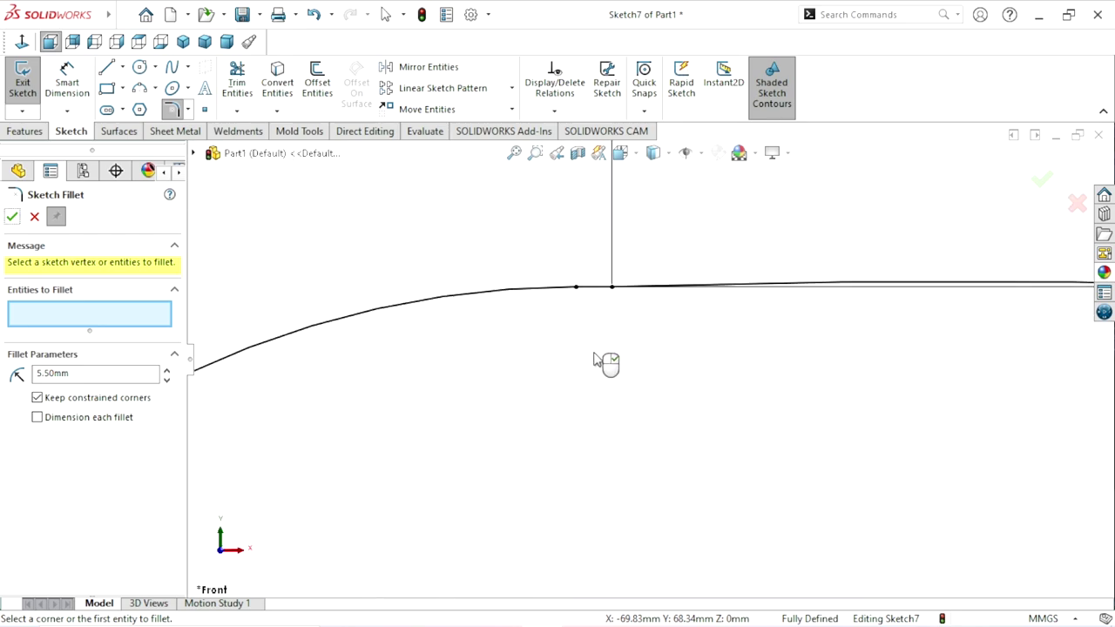
{"action": "key", "text": "Escape"}
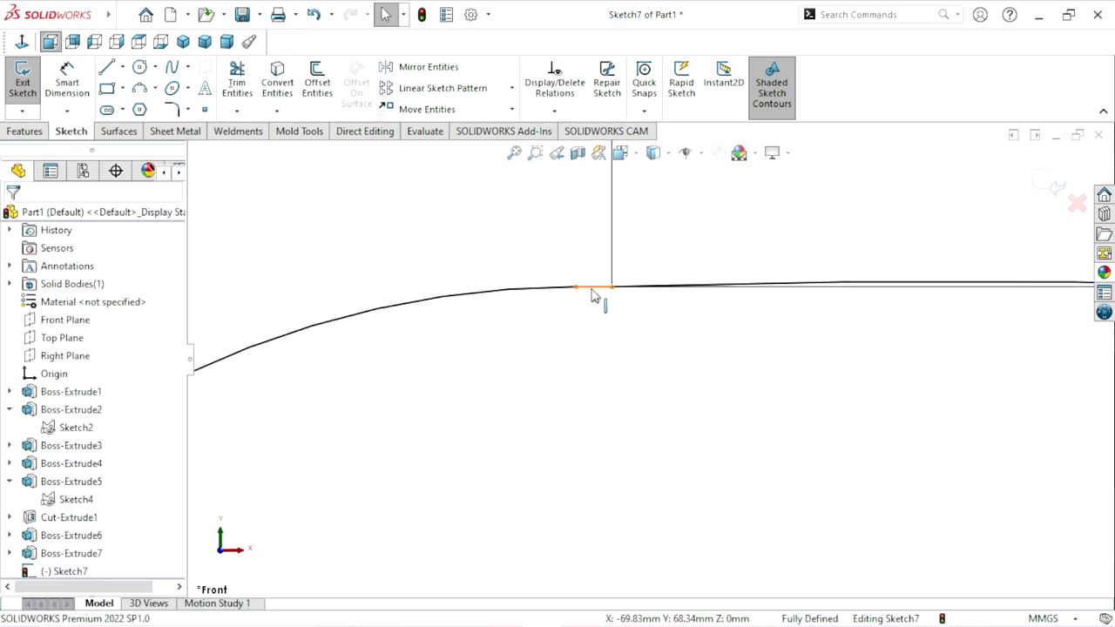
{"action": "left_click", "coordinate": [591, 289]}
{"action": "key", "text": "Delete"}
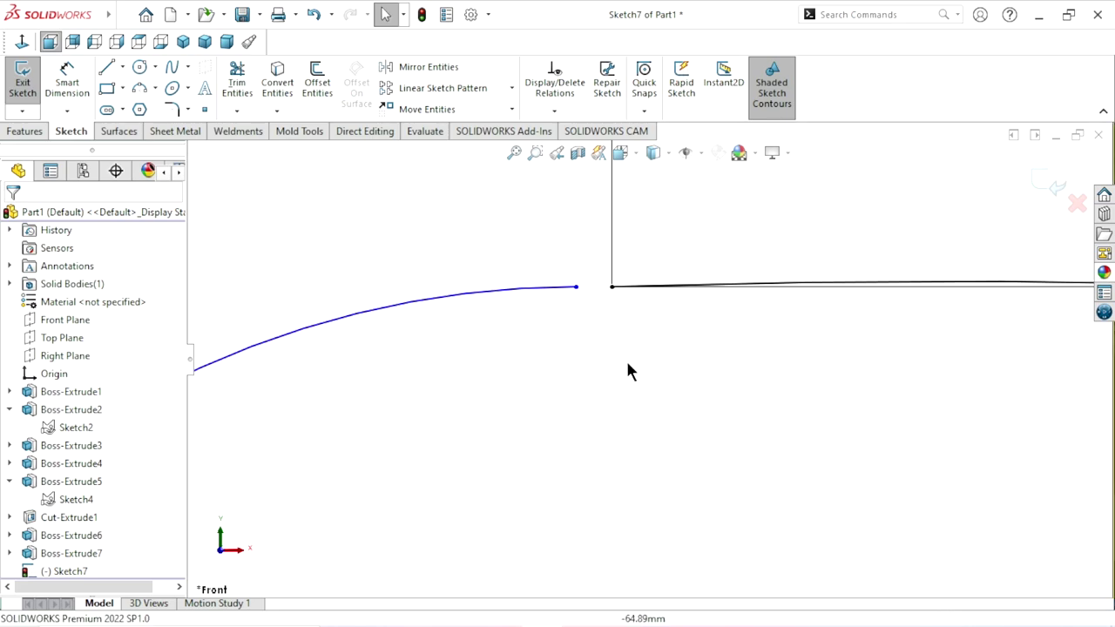
Step: Make the curve's end coincident with the vertical line's endpoint, and tangent there
{"action": "left_click", "coordinate": [576, 288]}
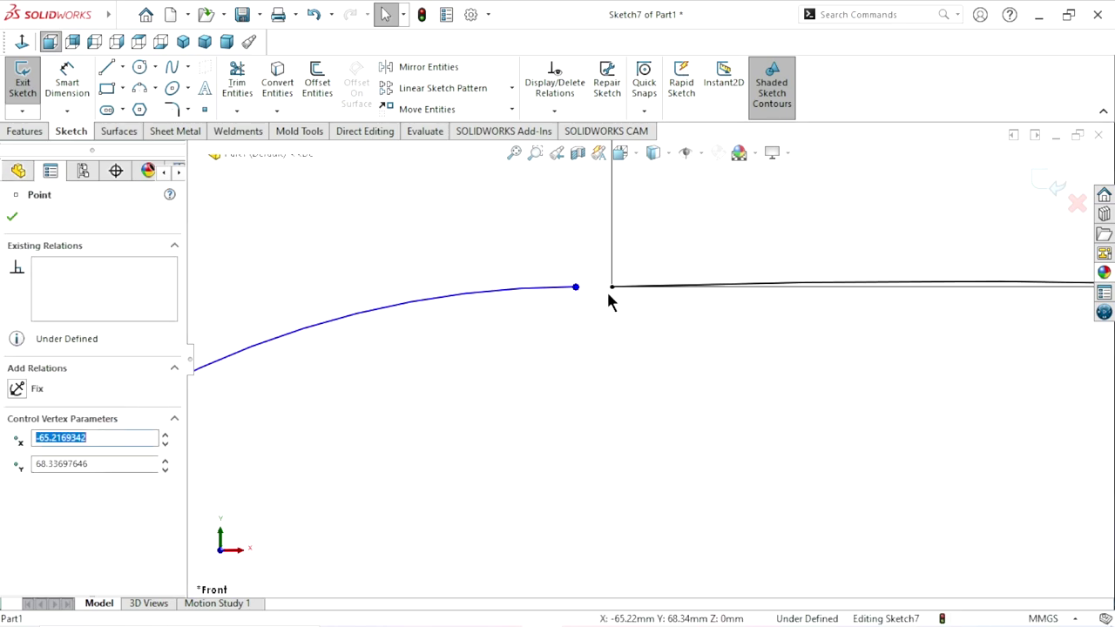
{"action": "left_click", "coordinate": [613, 290], "text": "ctrl"}
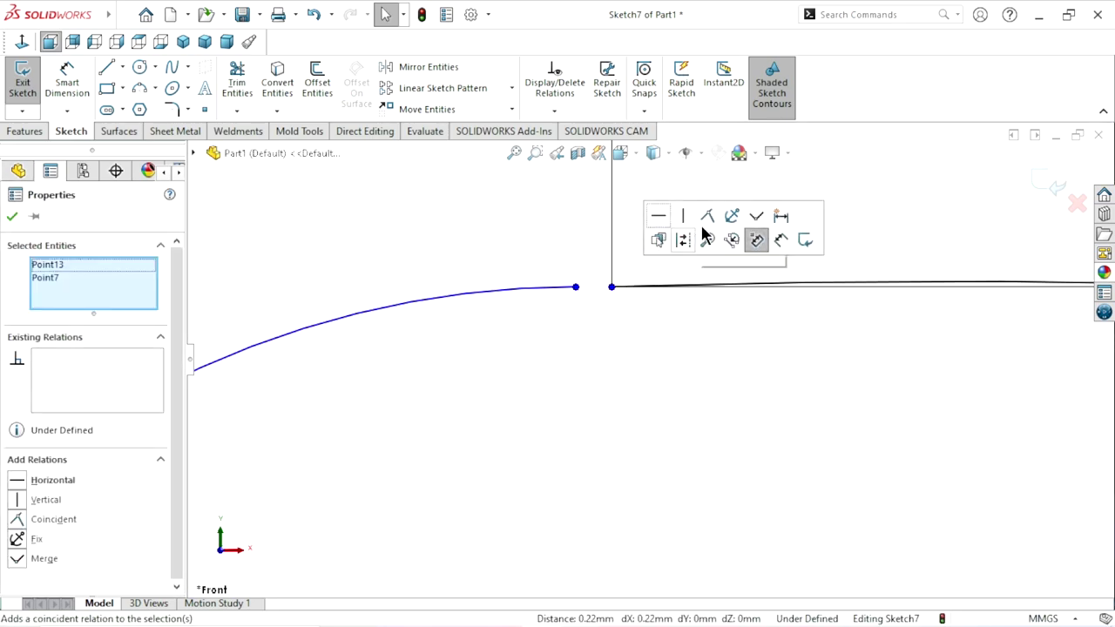
{"action": "left_click", "coordinate": [708, 215]}
{"action": "left_click", "coordinate": [12, 217]}
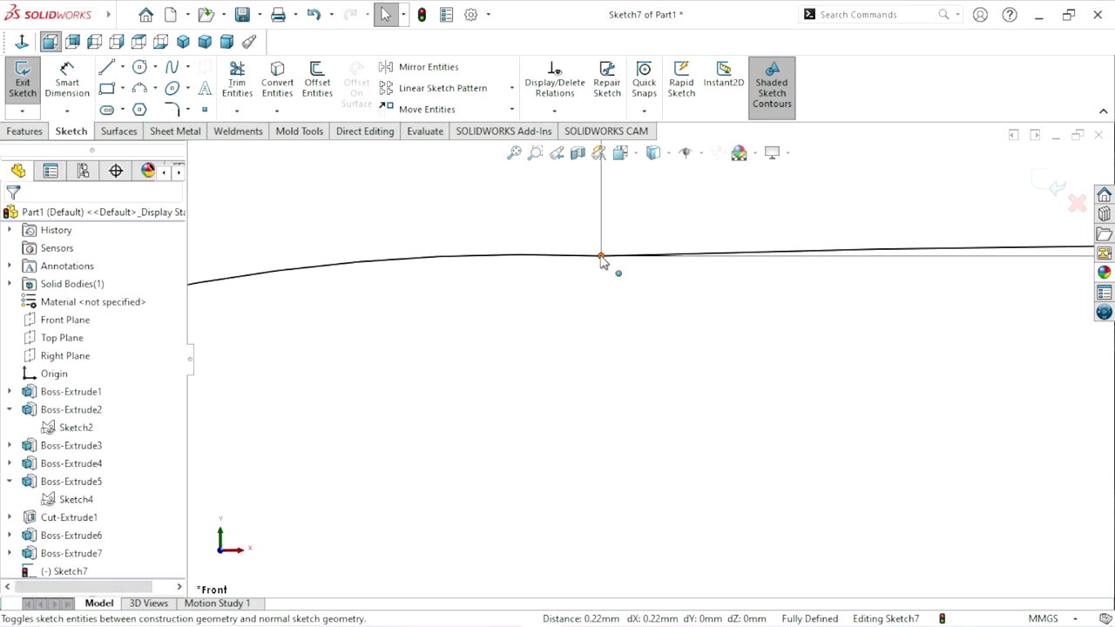
{"action": "left_click", "coordinate": [601, 258]}
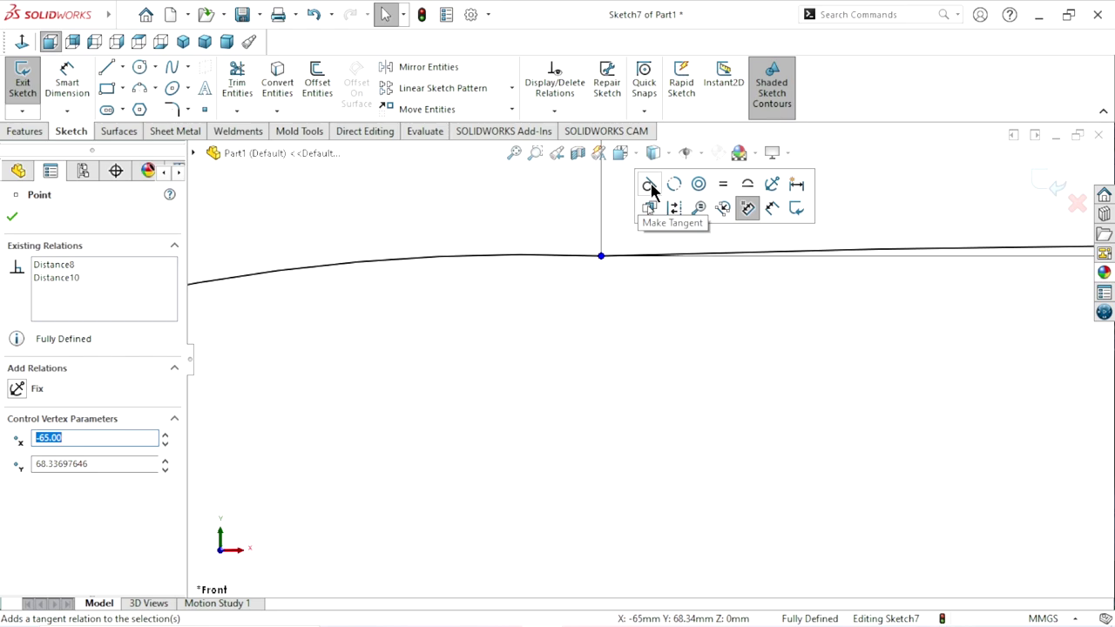
{"action": "left_click", "coordinate": [649, 189]}
Step: Delete both conflicting distance relations
{"action": "right_click", "coordinate": [111, 267]}
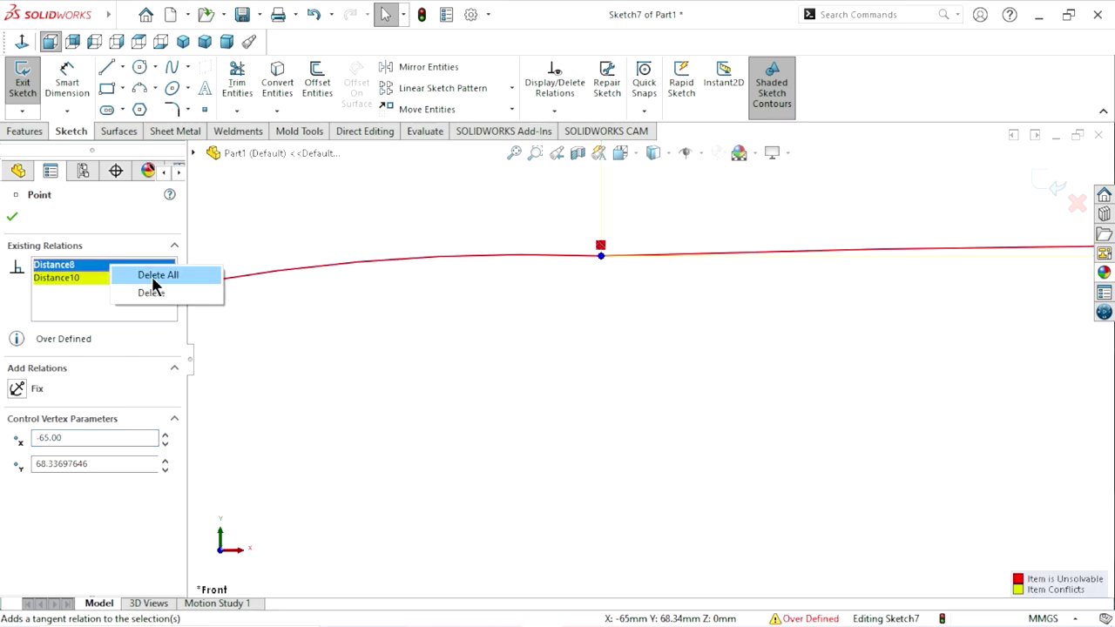
{"action": "left_click", "coordinate": [151, 275]}
{"action": "scroll", "coordinate": [595, 368], "scroll_direction": "down", "scroll_amount": 3}
{"action": "scroll", "coordinate": [605, 370], "scroll_direction": "down", "scroll_amount": 3}
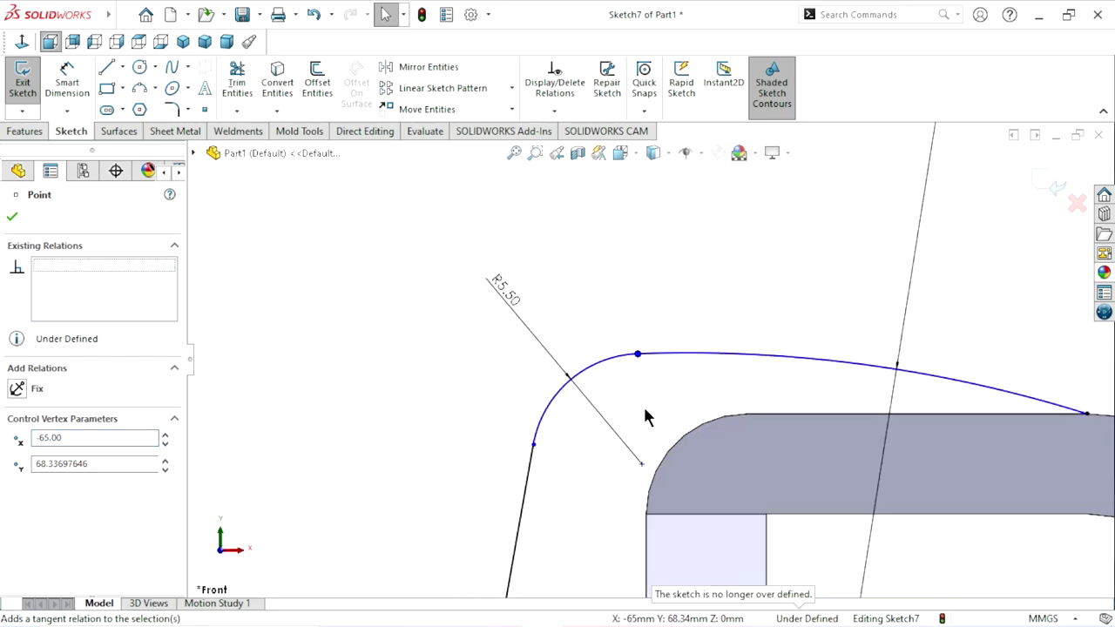
{"action": "scroll", "coordinate": [646, 418], "scroll_direction": "up", "scroll_amount": 3}
{"action": "scroll", "coordinate": [755, 423], "scroll_direction": "down", "scroll_amount": 3}
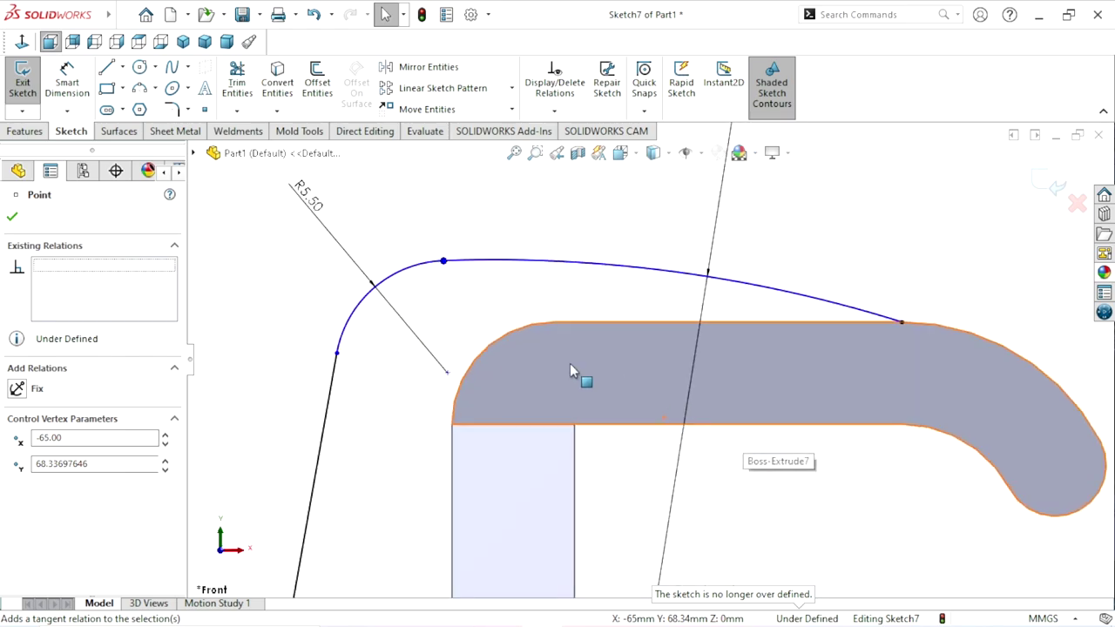
{"action": "scroll", "coordinate": [570, 364], "scroll_direction": "up", "scroll_amount": 2}
Step: Change the R5.50 fillet dimension to 6 mm
{"action": "double_click", "coordinate": [410, 244]}
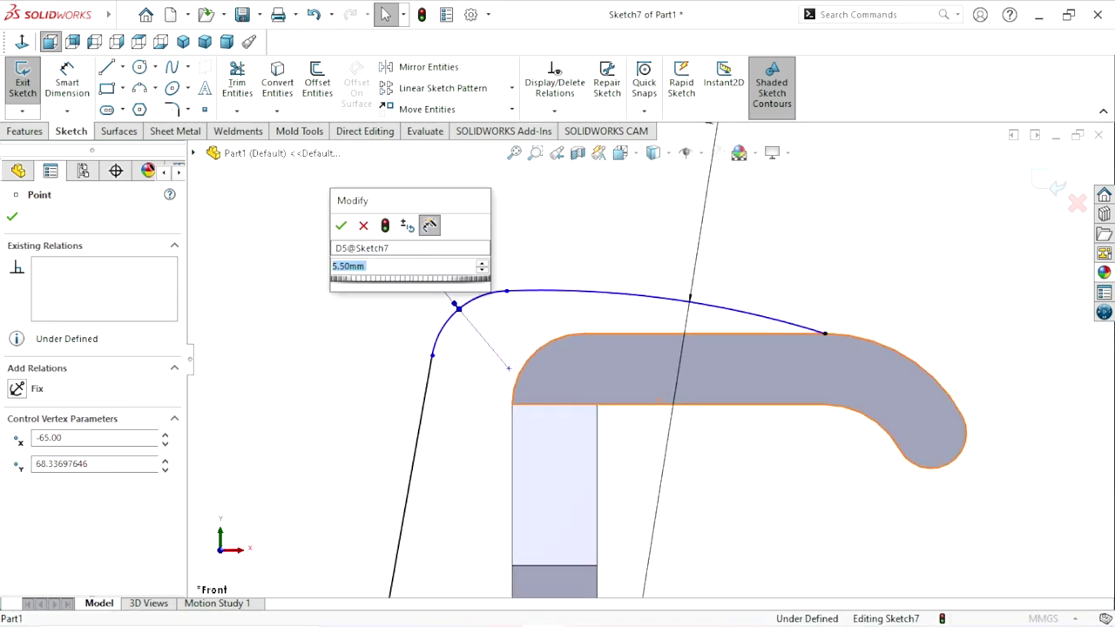
{"action": "type", "text": "6"}
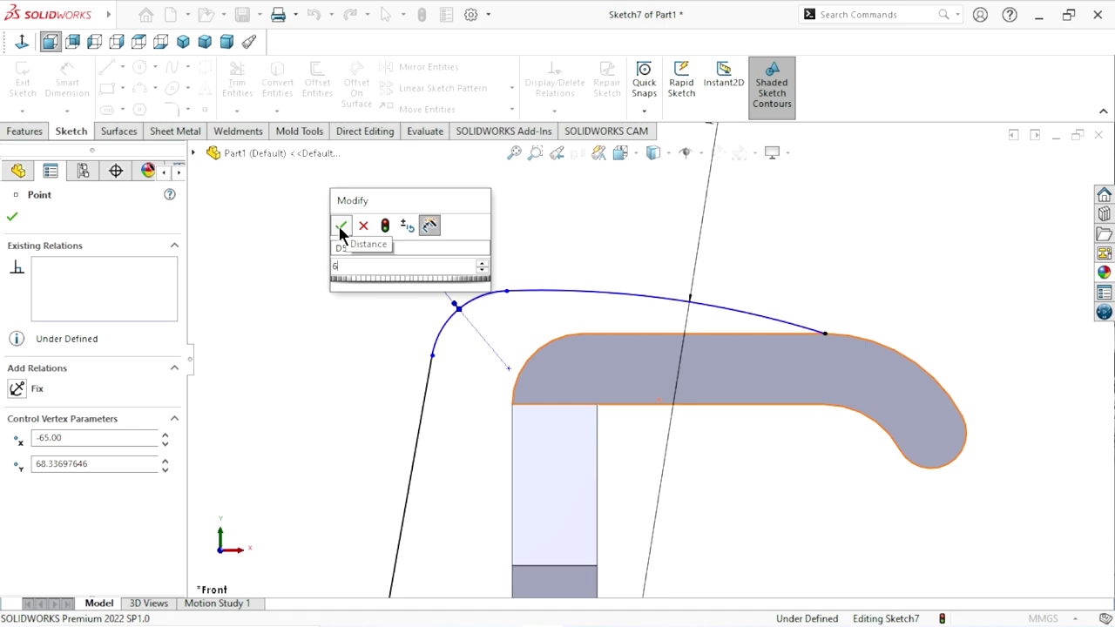
{"action": "left_click", "coordinate": [340, 226]}
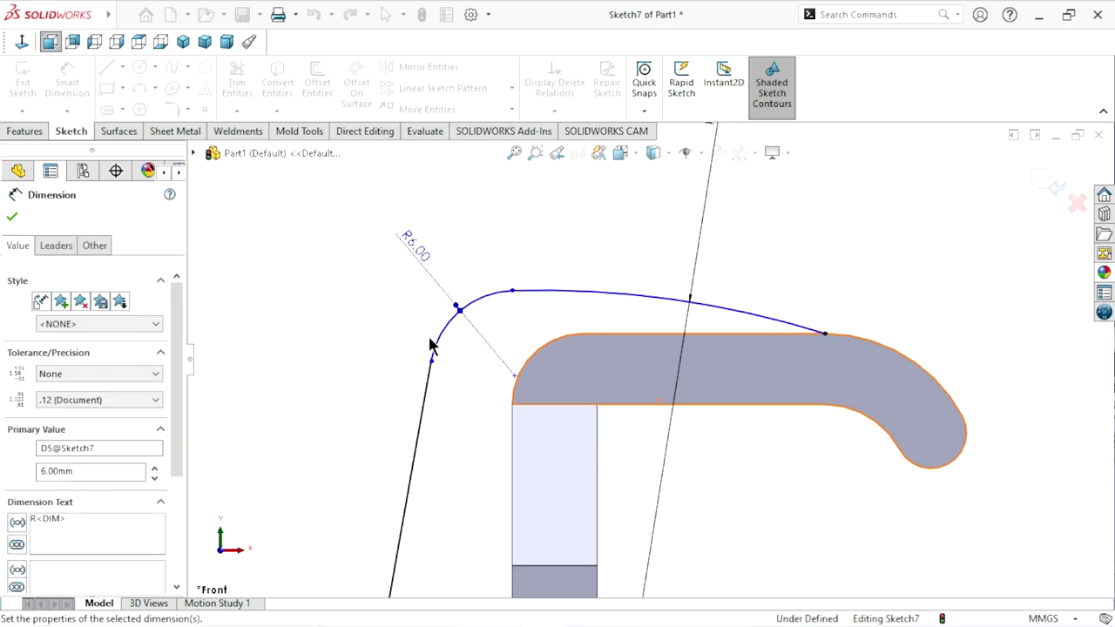
{"action": "scroll", "coordinate": [534, 417], "scroll_direction": "up", "scroll_amount": 2}
{"action": "scroll", "coordinate": [659, 476], "scroll_direction": "up", "scroll_amount": 1}
{"action": "scroll", "coordinate": [659, 476], "scroll_direction": "up", "scroll_amount": 2}
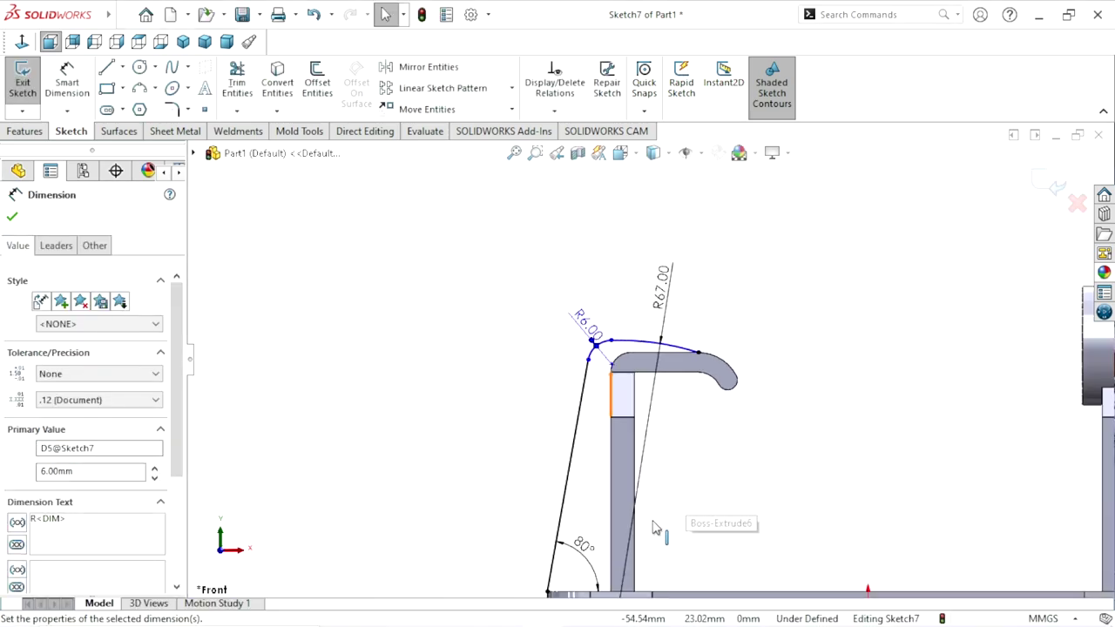
{"action": "scroll", "coordinate": [689, 523], "scroll_direction": "up", "scroll_amount": 1}
{"action": "scroll", "coordinate": [712, 324], "scroll_direction": "down", "scroll_amount": 2}
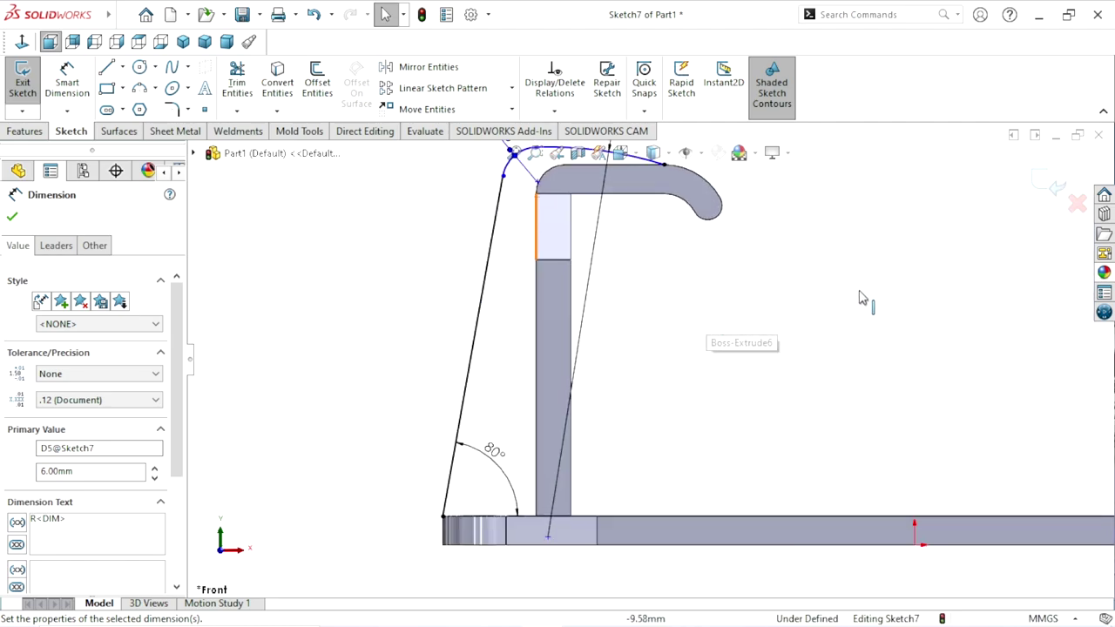
{"action": "left_click", "coordinate": [777, 312]}
Step: Select the curve's far end point to inspect it, then clear the selection
{"action": "scroll", "coordinate": [776, 311], "scroll_direction": "up", "scroll_amount": 1}
{"action": "scroll", "coordinate": [647, 260], "scroll_direction": "down", "scroll_amount": 2}
{"action": "scroll", "coordinate": [685, 291], "scroll_direction": "down", "scroll_amount": 2}
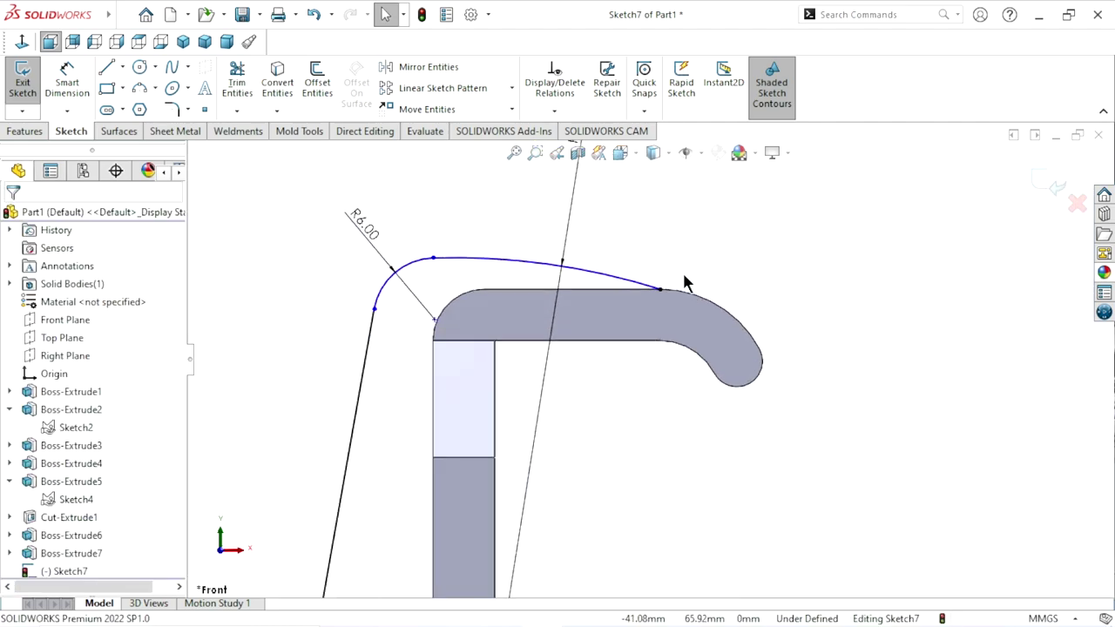
{"action": "left_click", "coordinate": [660, 291]}
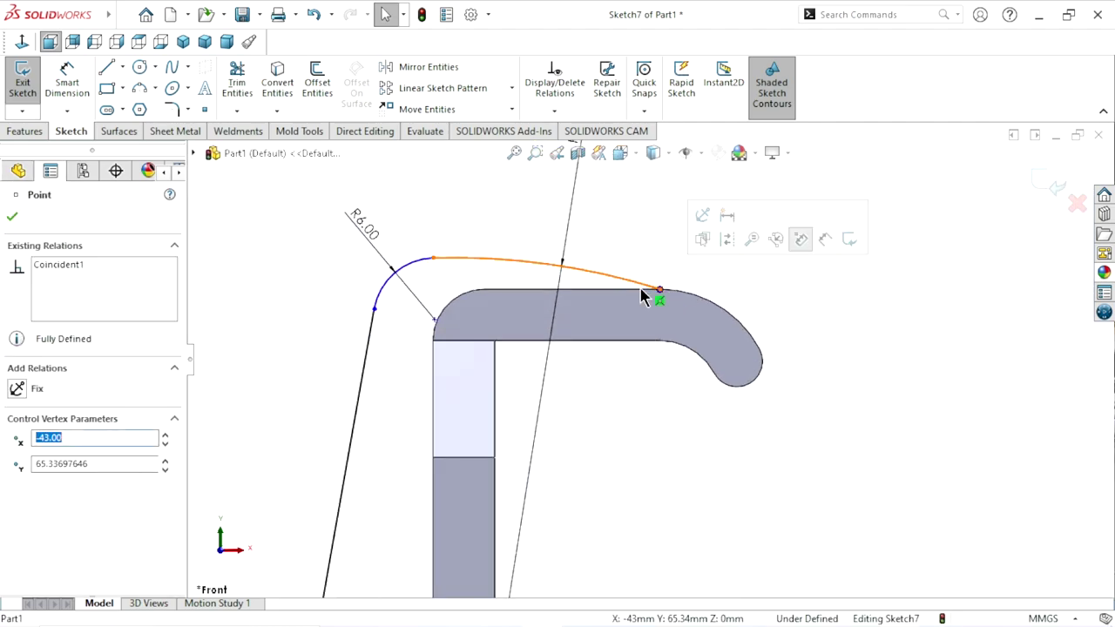
{"action": "scroll", "coordinate": [630, 468], "scroll_direction": "up", "scroll_amount": 3}
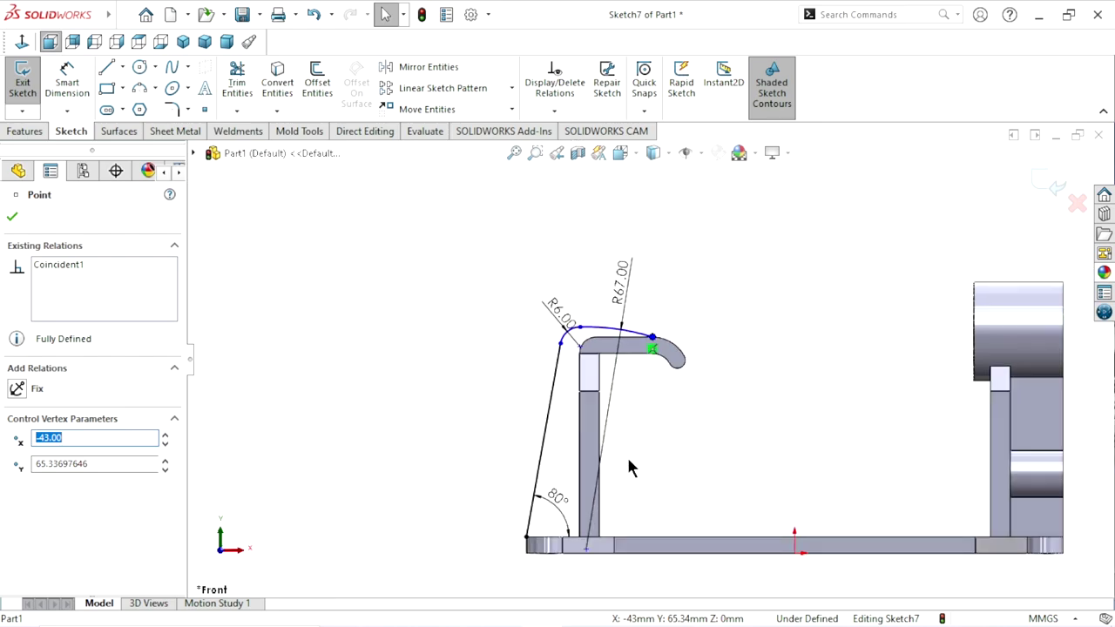
{"action": "scroll", "coordinate": [649, 475], "scroll_direction": "up", "scroll_amount": 1}
{"action": "scroll", "coordinate": [698, 391], "scroll_direction": "down", "scroll_amount": 1}
{"action": "scroll", "coordinate": [701, 390], "scroll_direction": "down", "scroll_amount": 1}
{"action": "key", "text": "Escape"}
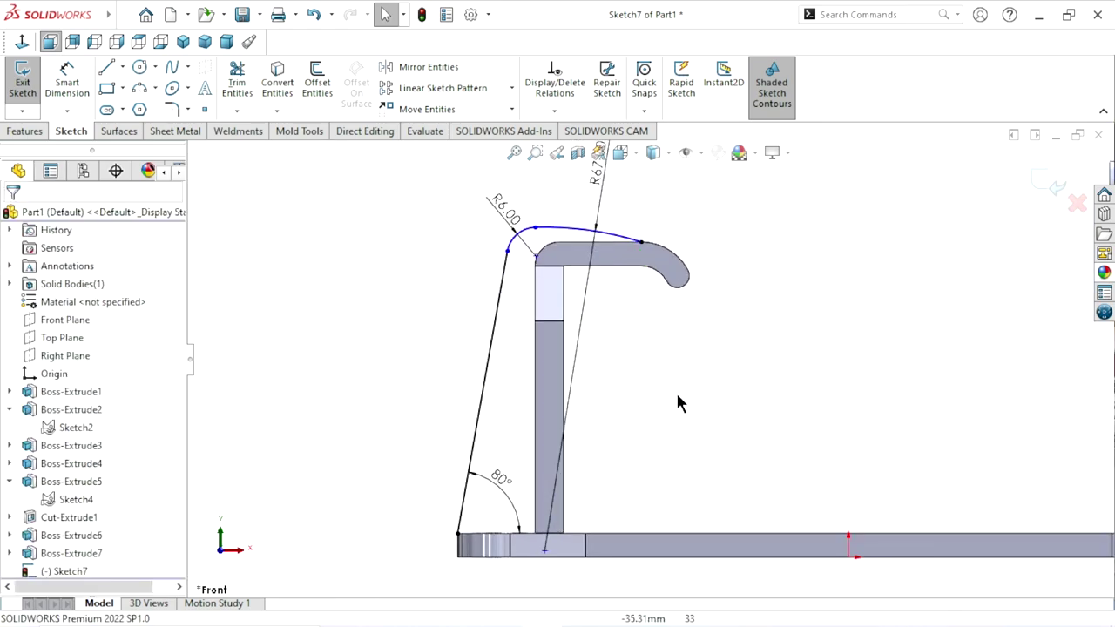
{"action": "scroll", "coordinate": [664, 389], "scroll_direction": "down", "scroll_amount": 1}
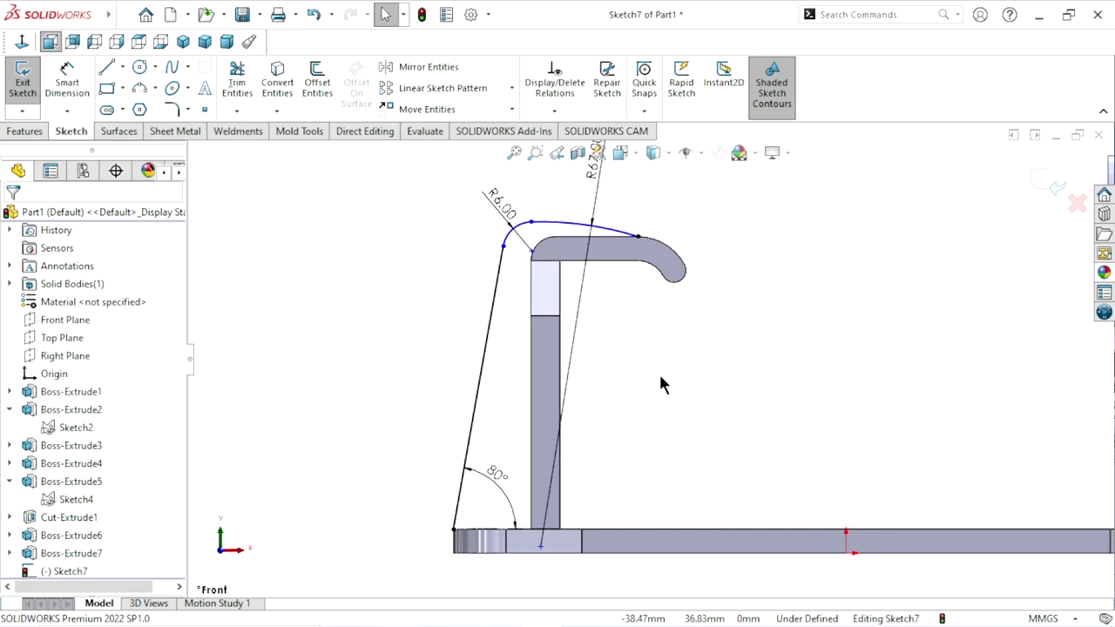
{"action": "scroll", "coordinate": [614, 389], "scroll_direction": "up", "scroll_amount": 1}
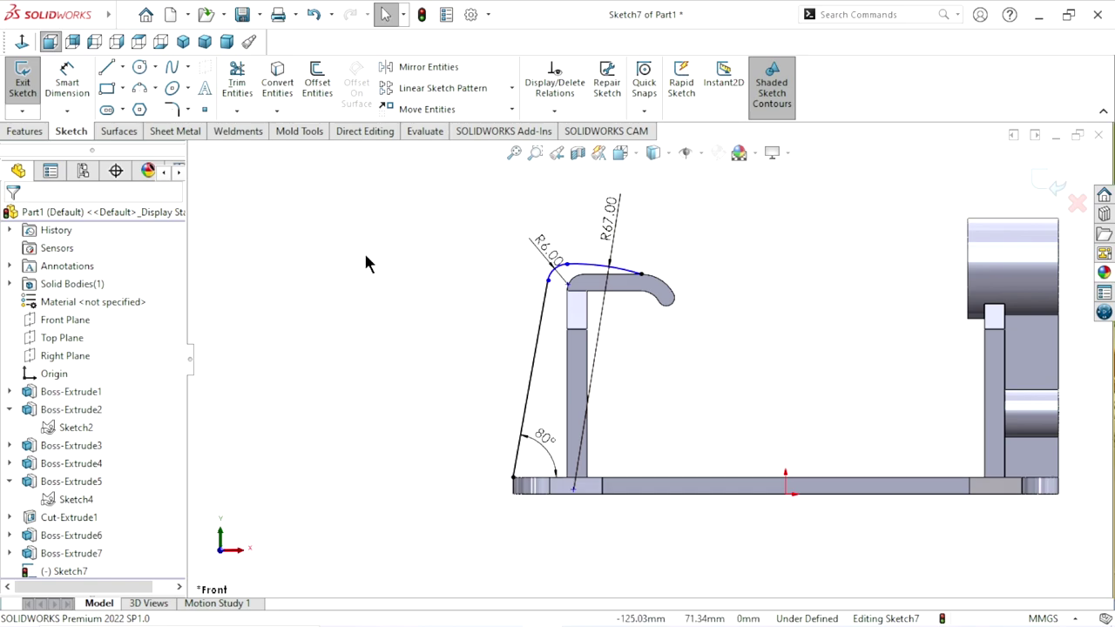
Step: Start a rib from Sketch7 with its material side flipped, checking the preview
{"action": "left_click", "coordinate": [24, 131]}
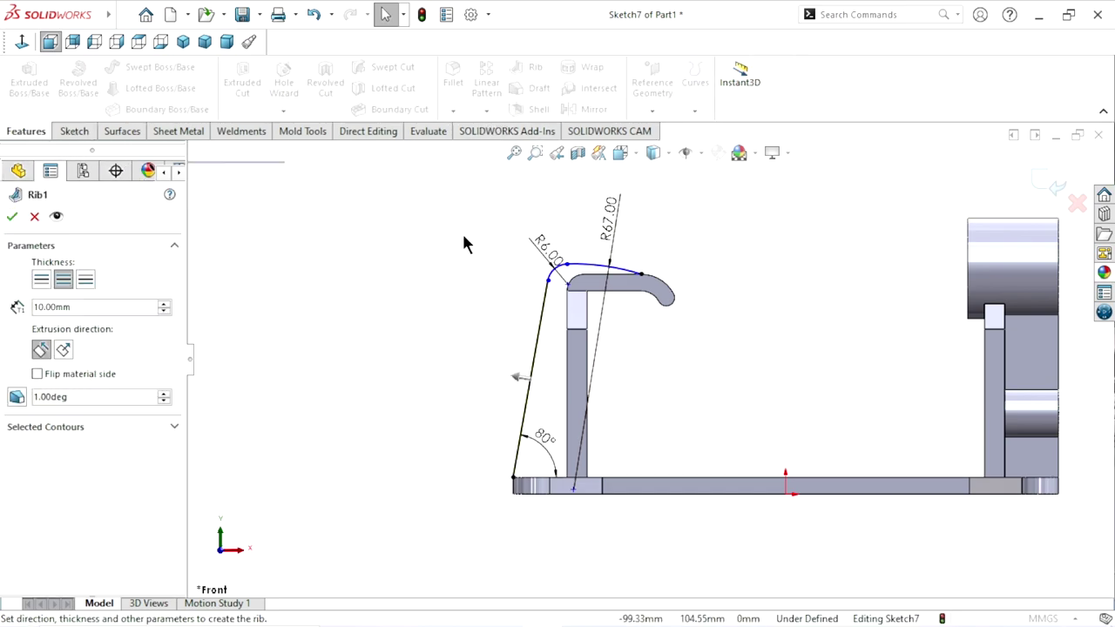
{"action": "left_click", "coordinate": [67, 350]}
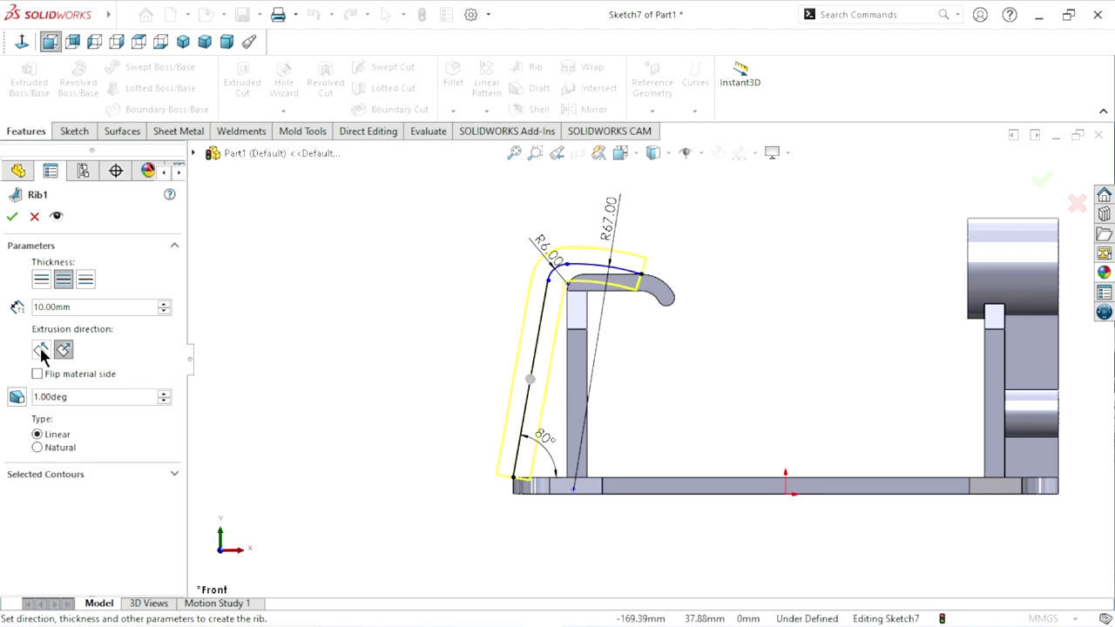
{"action": "left_click", "coordinate": [41, 350]}
{"action": "left_click", "coordinate": [37, 373]}
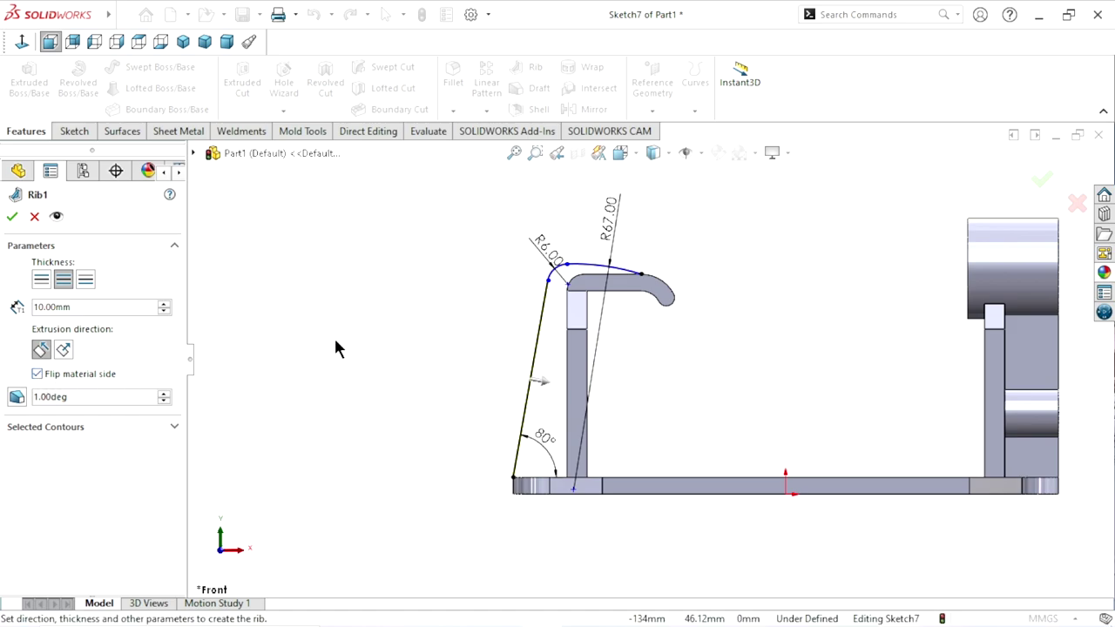
{"action": "mouse_move", "coordinate": [334, 335]}
{"action": "middle_mouse_down"}
{"action": "mouse_move", "coordinate": [378, 318]}
{"action": "mouse_move", "coordinate": [397, 347]}
{"action": "middle_mouse_up"}
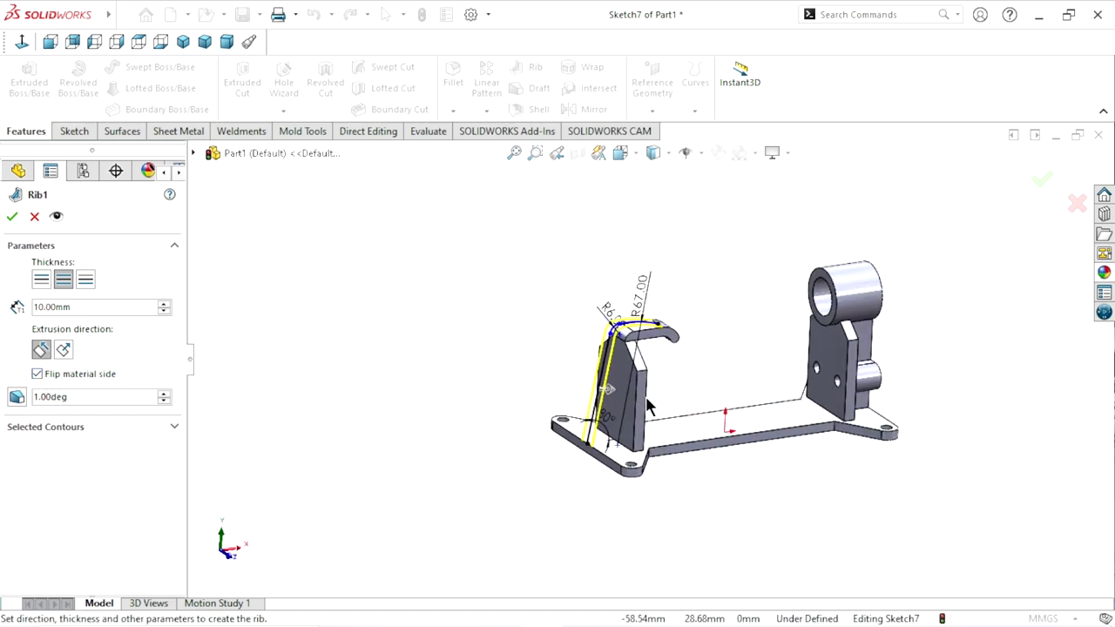
{"action": "scroll", "coordinate": [609, 392], "scroll_direction": "down", "scroll_amount": 3}
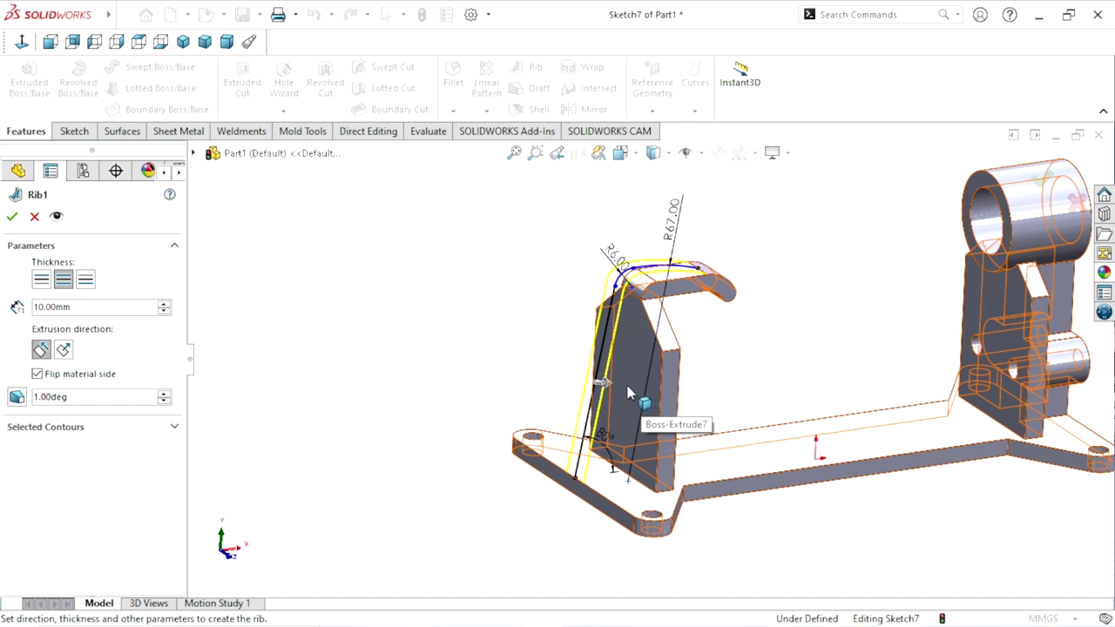
{"action": "scroll", "coordinate": [644, 419], "scroll_direction": "up", "scroll_amount": 2}
{"action": "scroll", "coordinate": [652, 427], "scroll_direction": "down", "scroll_amount": 3}
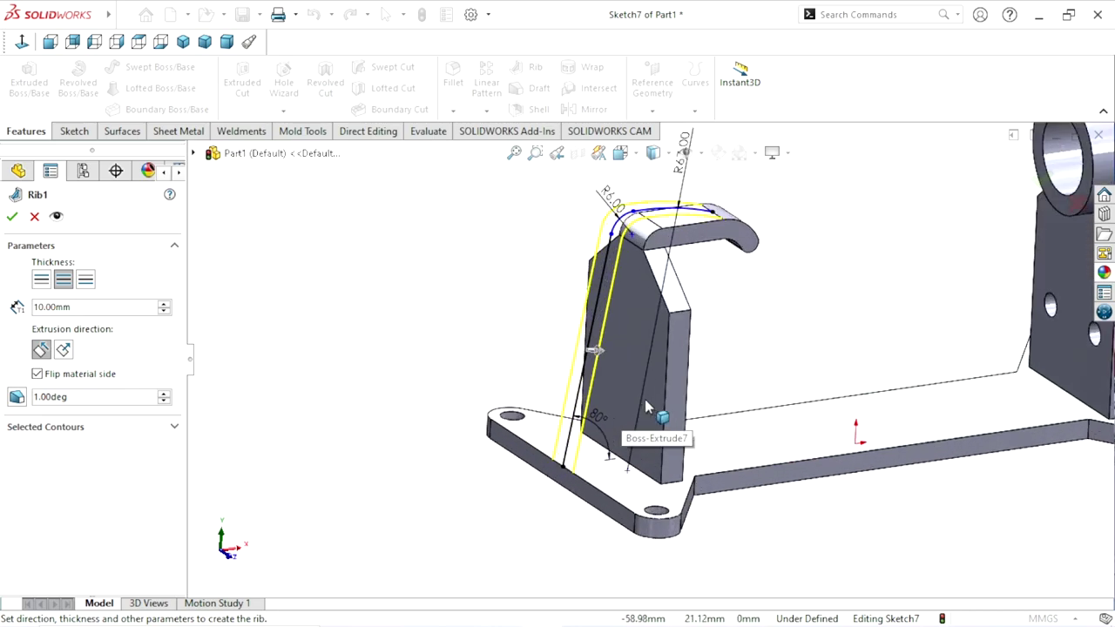
{"action": "mouse_move", "coordinate": [651, 427]}
{"action": "middle_mouse_down"}
{"action": "mouse_move", "coordinate": [669, 374]}
{"action": "mouse_move", "coordinate": [704, 341]}
{"action": "mouse_move", "coordinate": [680, 366]}
{"action": "middle_mouse_up"}
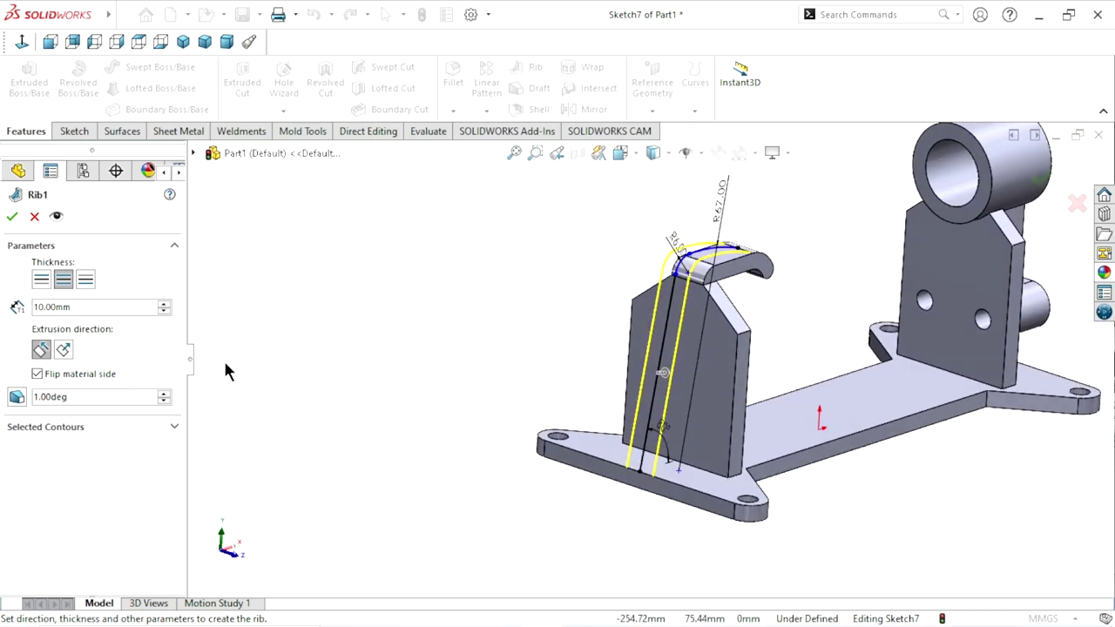
Step: Set the rib thickness to 4 mm and build Rib1
{"action": "left_click", "coordinate": [103, 308]}
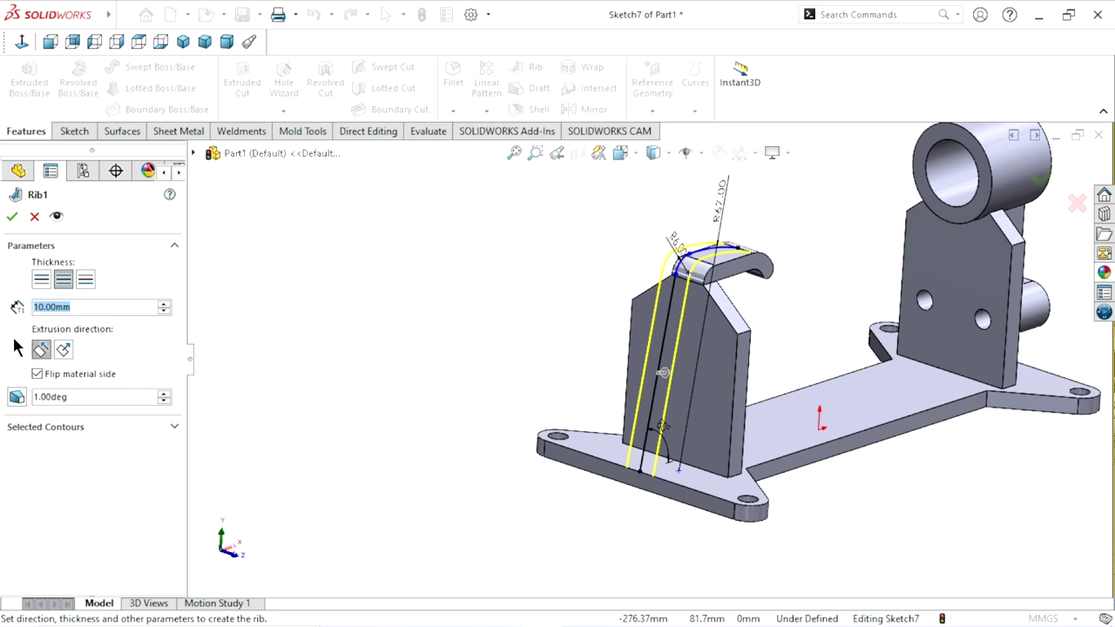
{"action": "type", "text": "5"}
{"action": "key", "text": "Return"}
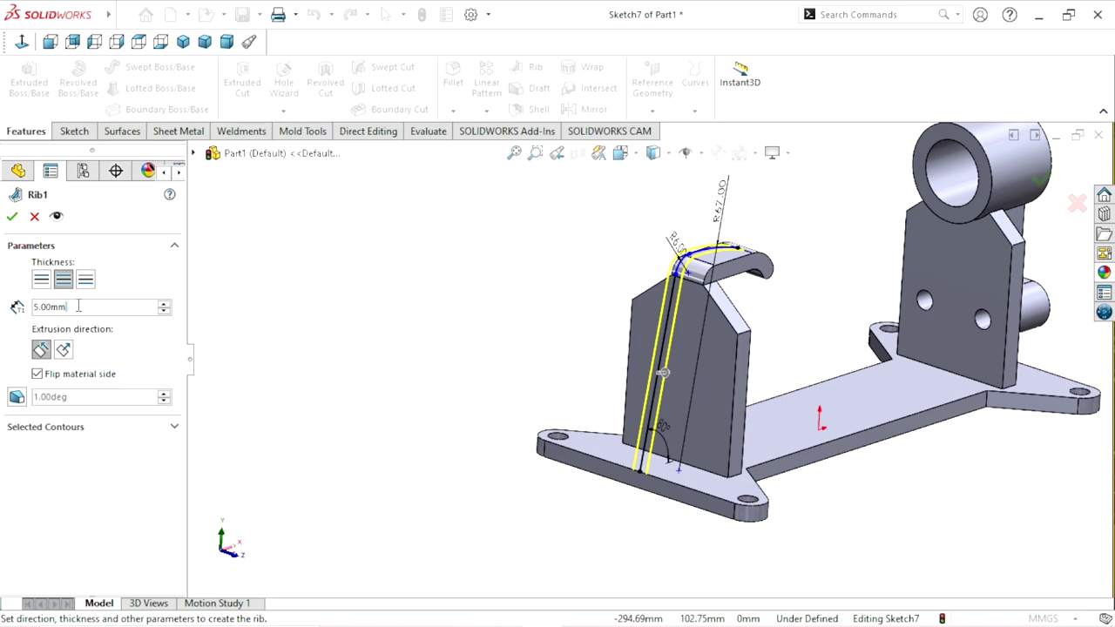
{"action": "type", "text": "4"}
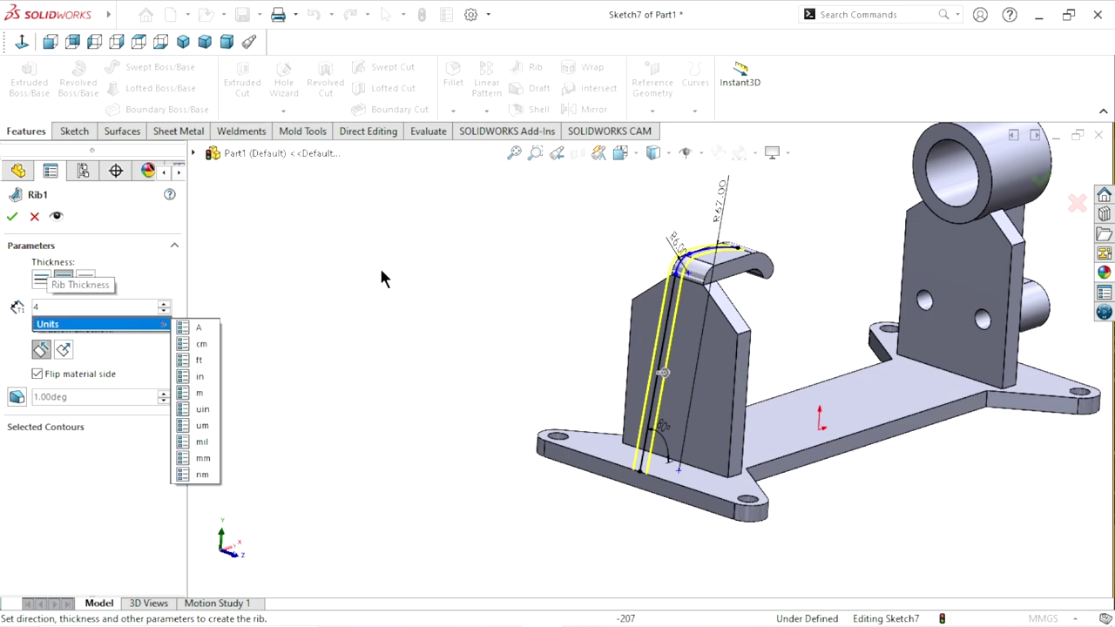
{"action": "key", "text": "Return"}
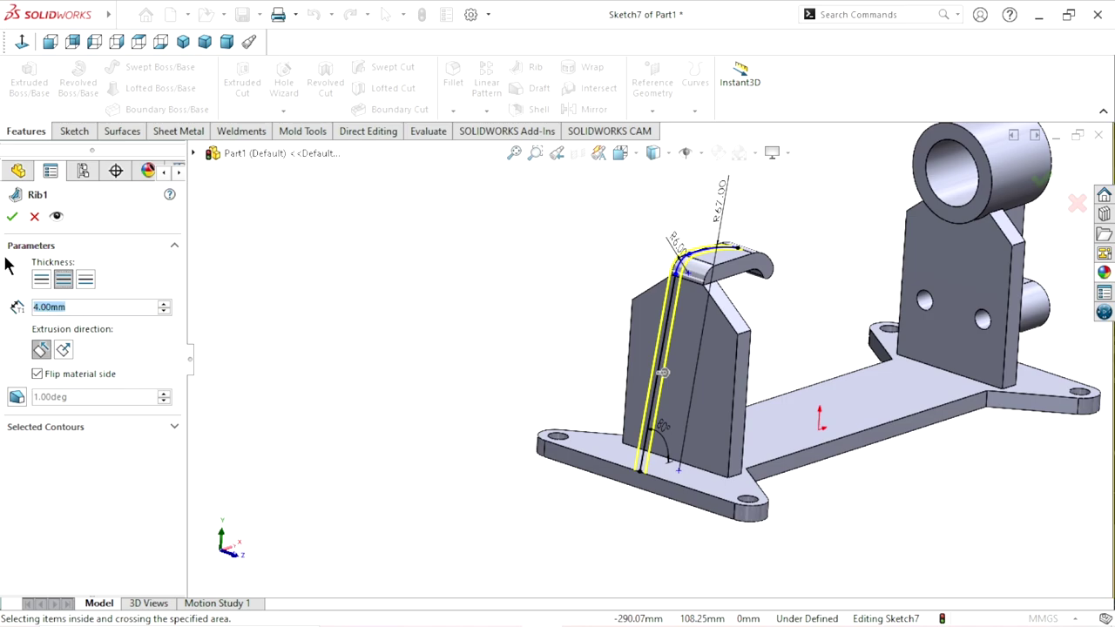
{"action": "left_click", "coordinate": [12, 218]}
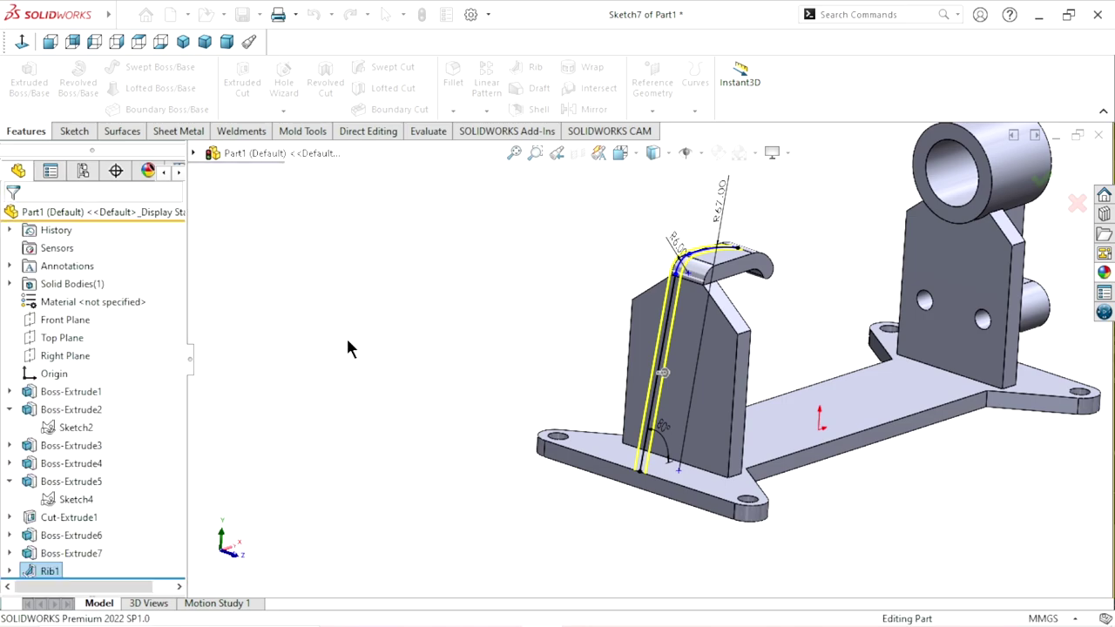
{"action": "mouse_move", "coordinate": [531, 383]}
{"action": "middle_mouse_down"}
{"action": "mouse_move", "coordinate": [786, 399]}
{"action": "mouse_move", "coordinate": [695, 358]}
{"action": "middle_mouse_up"}
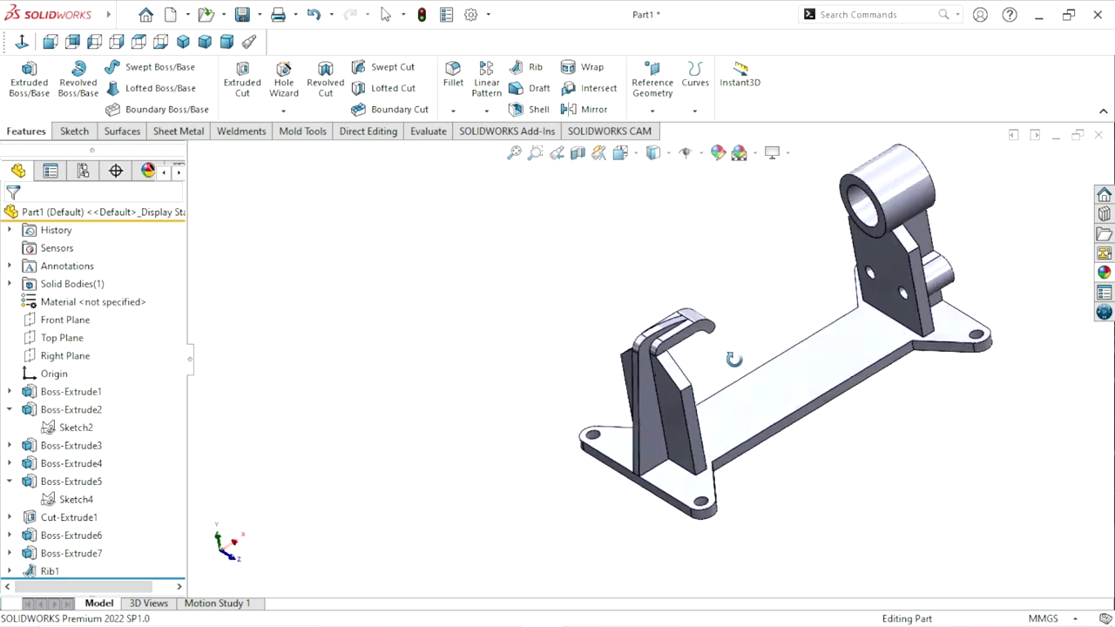
{"action": "scroll", "coordinate": [692, 343], "scroll_direction": "down", "scroll_amount": 5}
{"action": "scroll", "coordinate": [653, 366], "scroll_direction": "up", "scroll_amount": 6}
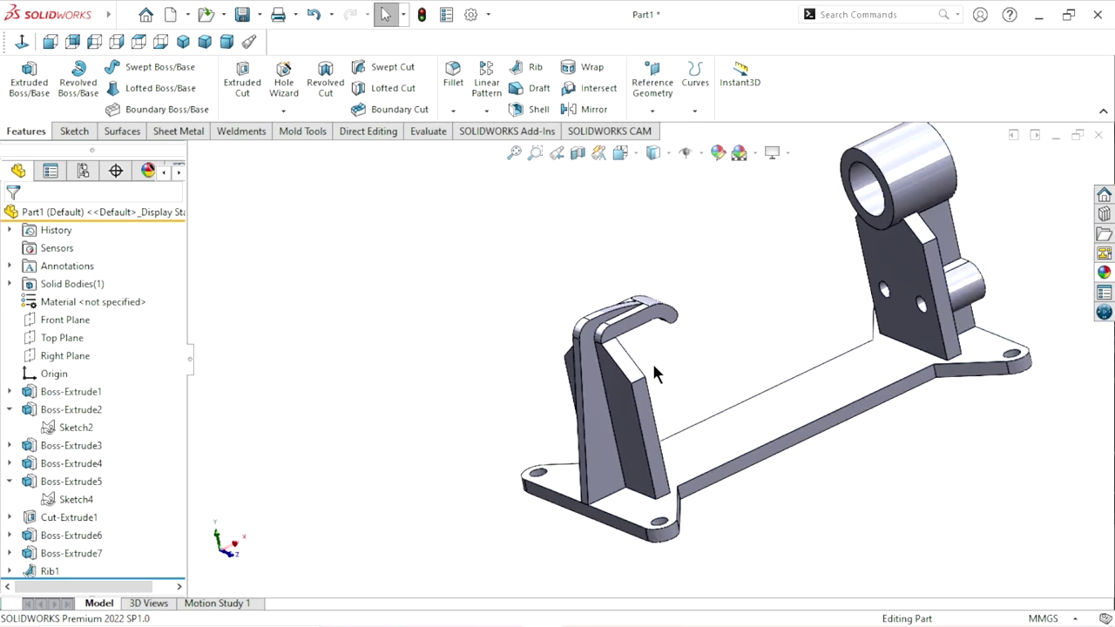
{"action": "scroll", "coordinate": [663, 401], "scroll_direction": "up", "scroll_amount": 2}
{"action": "scroll", "coordinate": [680, 438], "scroll_direction": "down", "scroll_amount": 3}
{"action": "scroll", "coordinate": [725, 319], "scroll_direction": "up", "scroll_amount": 3}
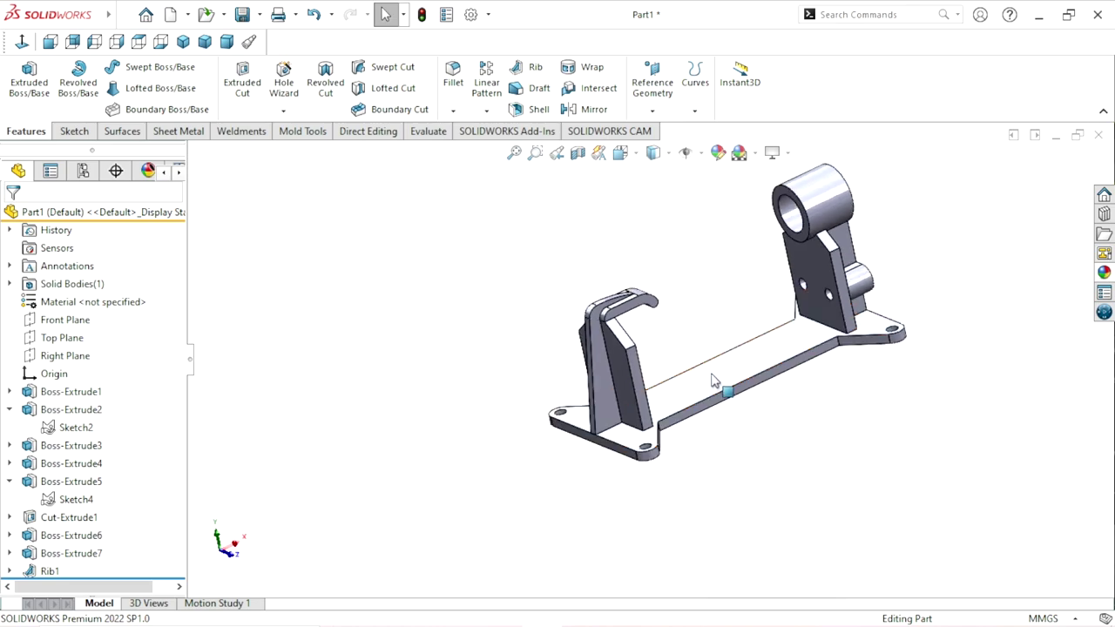
{"action": "mouse_move", "coordinate": [717, 386]}
{"action": "middle_mouse_down"}
{"action": "mouse_move", "coordinate": [633, 336]}
{"action": "mouse_move", "coordinate": [677, 417]}
{"action": "middle_mouse_up"}
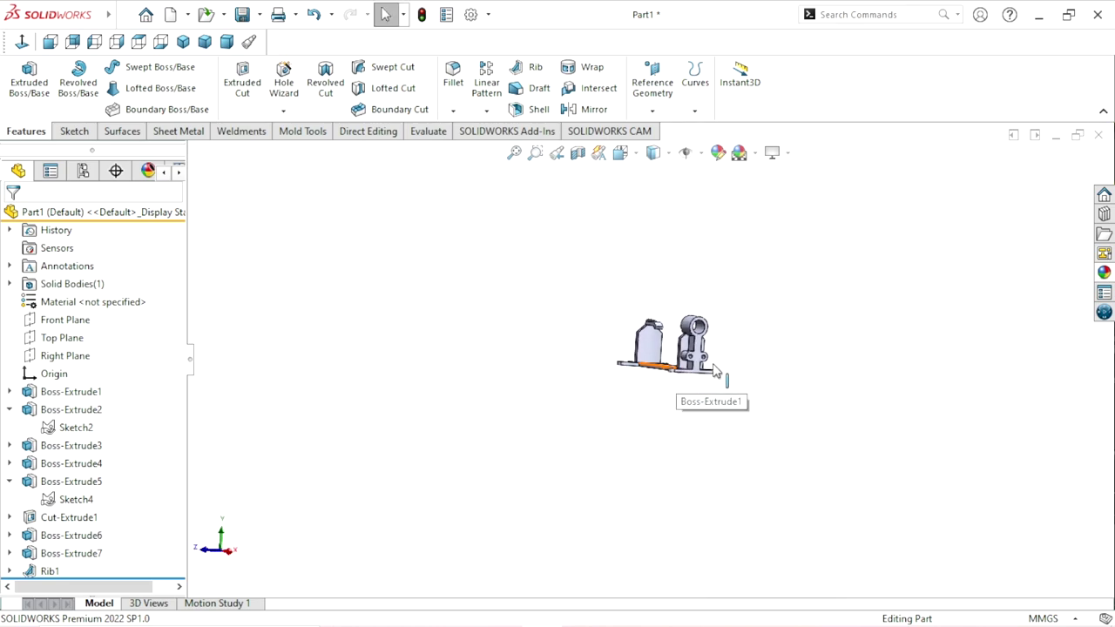
{"action": "middle_click_drag", "start_coordinate": [678, 382], "coordinate": [639, 377], "text": "ctrl"}
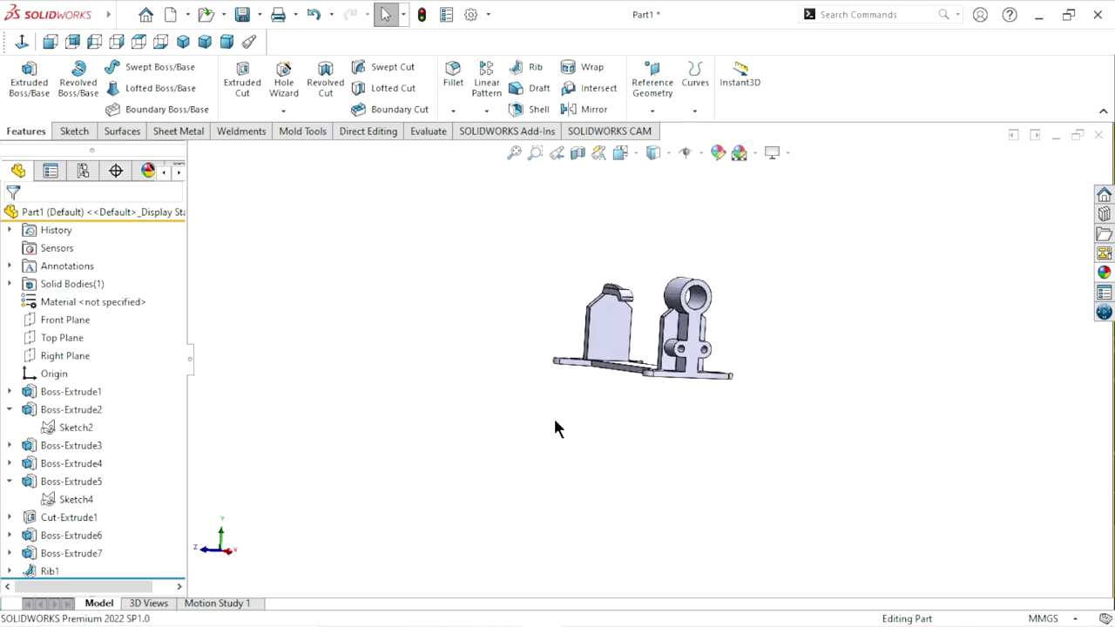
{"action": "scroll", "coordinate": [553, 416], "scroll_direction": "down", "scroll_amount": 5}
{"action": "mouse_move", "coordinate": [465, 411]}
{"action": "middle_mouse_down"}
{"action": "mouse_move", "coordinate": [597, 507]}
{"action": "mouse_move", "coordinate": [545, 471]}
{"action": "middle_mouse_up"}
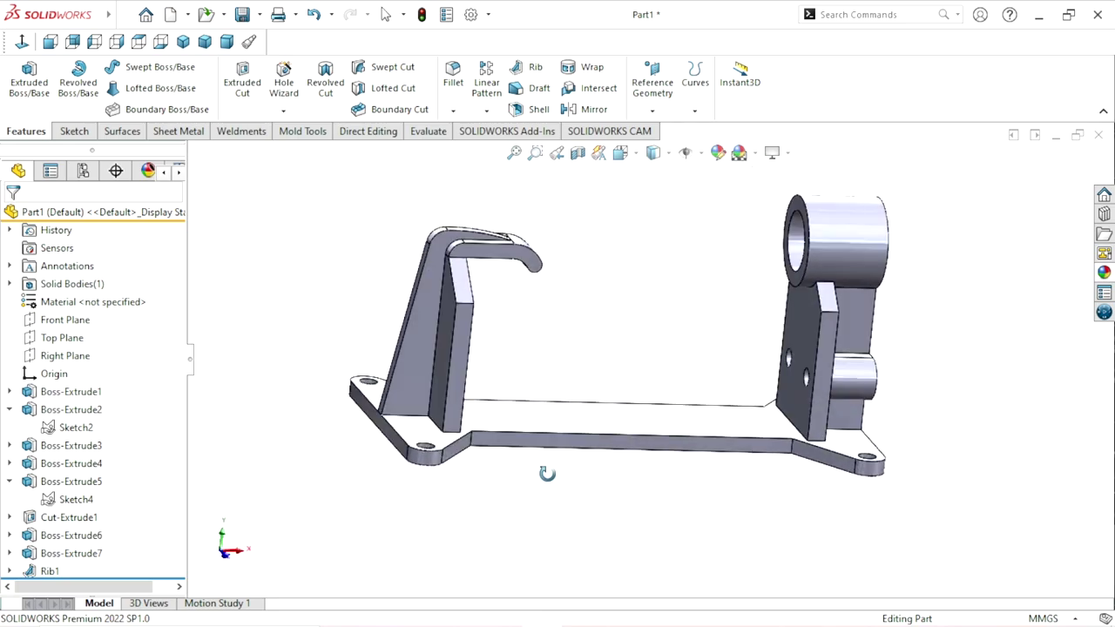
{"action": "left_click", "coordinate": [75, 321]}
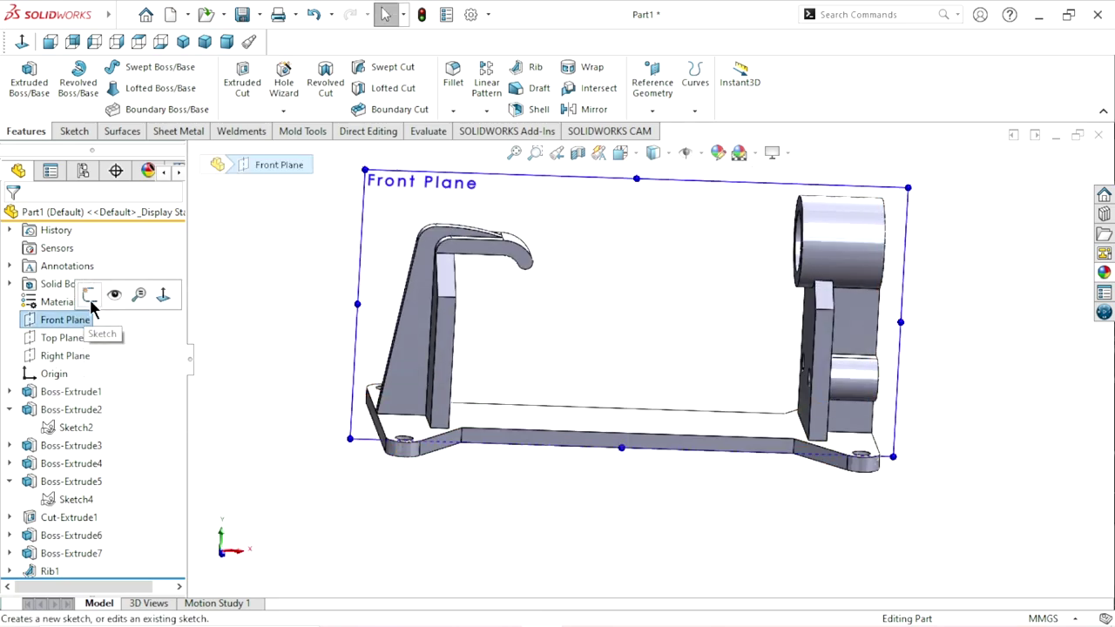
Step: Sketch a rectangle on the Front Plane spanning between the two uprights
{"action": "left_click", "coordinate": [89, 292]}
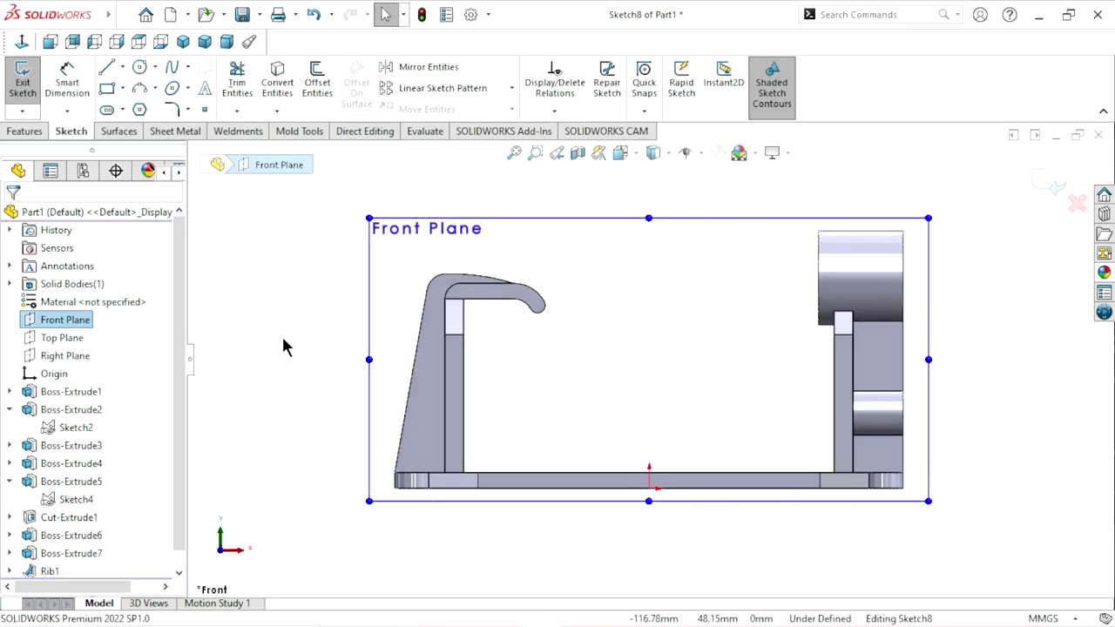
{"action": "left_click", "coordinate": [715, 436]}
{"action": "scroll", "coordinate": [714, 436], "scroll_direction": "down", "scroll_amount": 1}
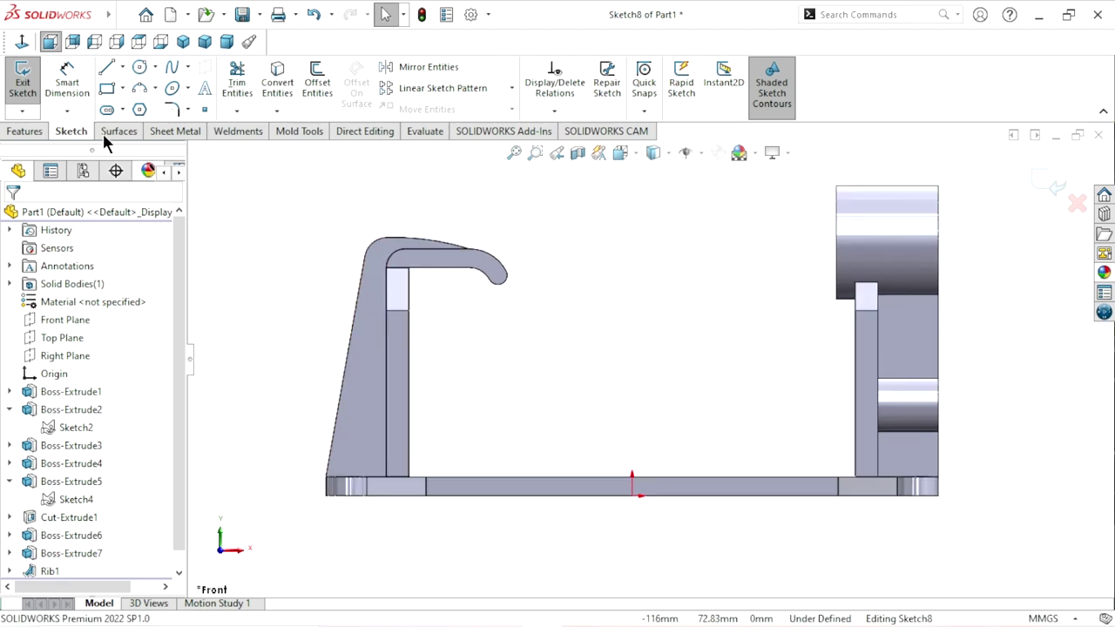
{"action": "left_click", "coordinate": [409, 345]}
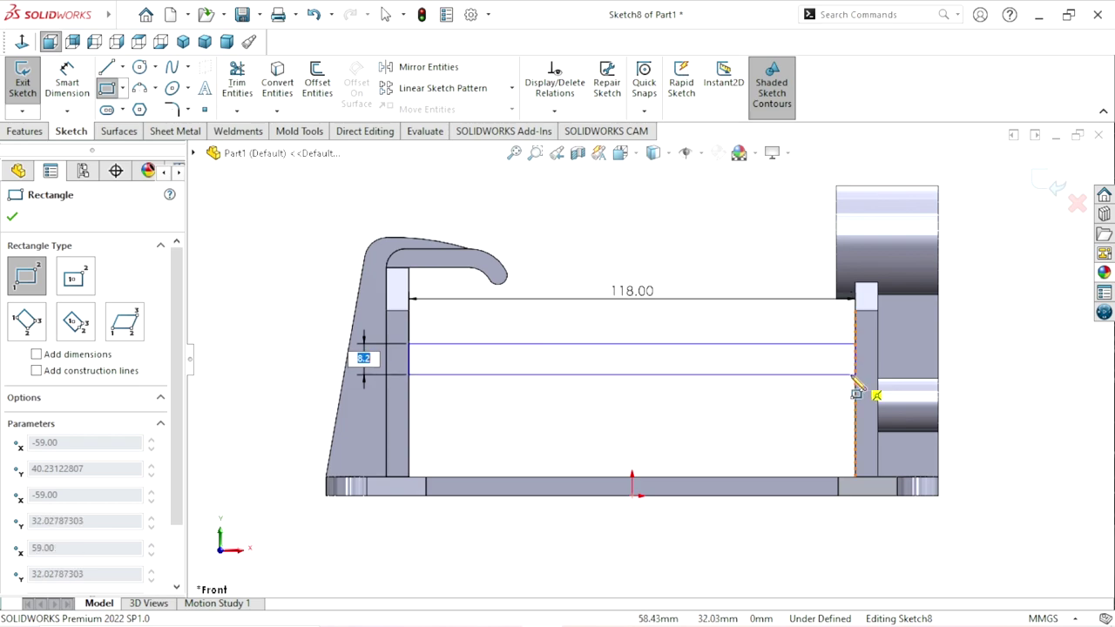
{"action": "left_click", "coordinate": [855, 377]}
{"action": "right_click", "coordinate": [660, 276]}
{"action": "left_click", "coordinate": [673, 276]}
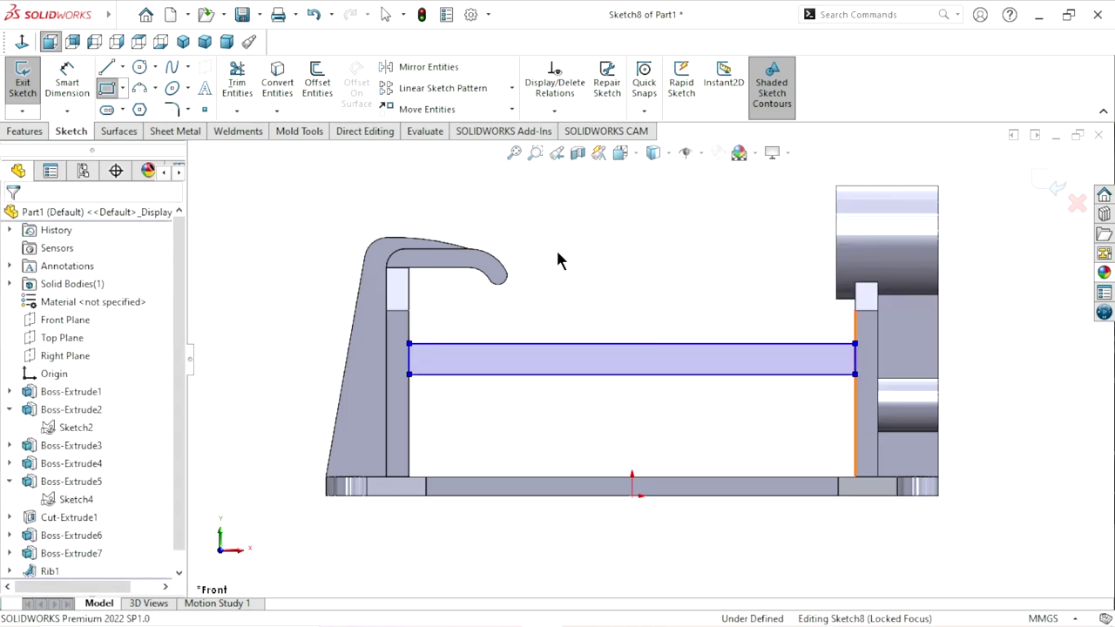
Step: Dimension the rectangle's height as 6 mm
{"action": "left_click", "coordinate": [64, 85]}
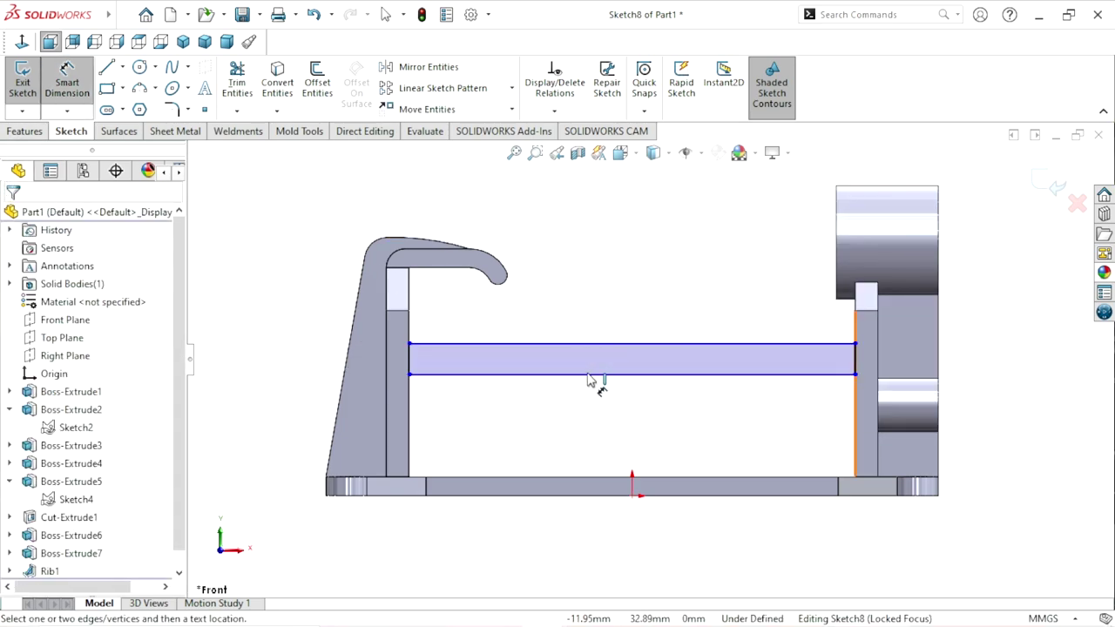
{"action": "left_click", "coordinate": [598, 345]}
{"action": "left_click", "coordinate": [607, 375]}
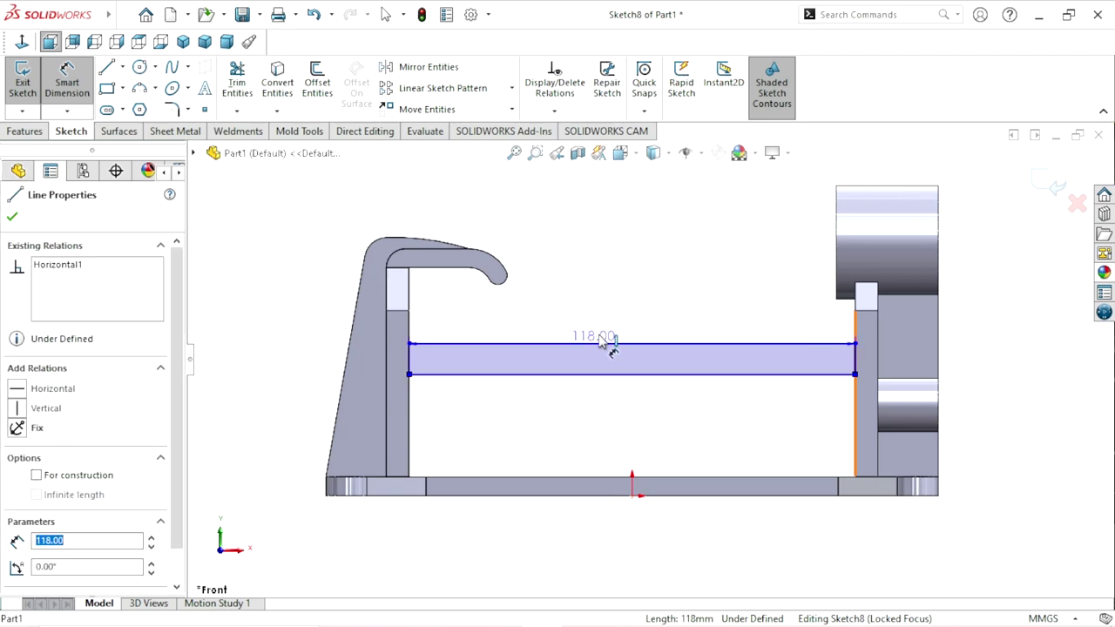
{"action": "left_click", "coordinate": [342, 193]}
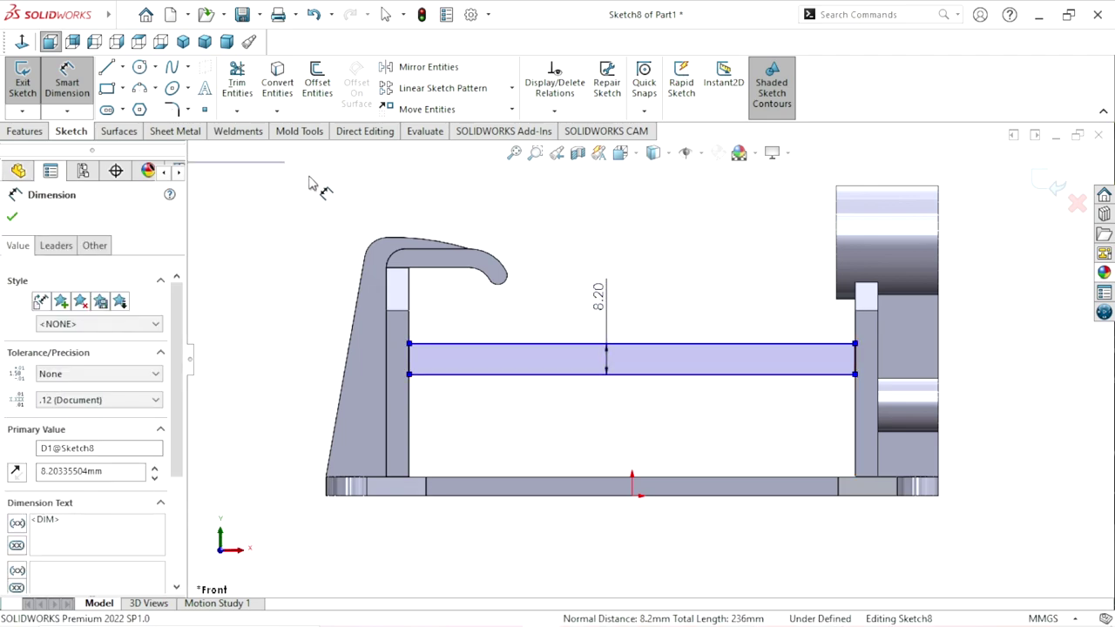
{"action": "type", "text": "6"}
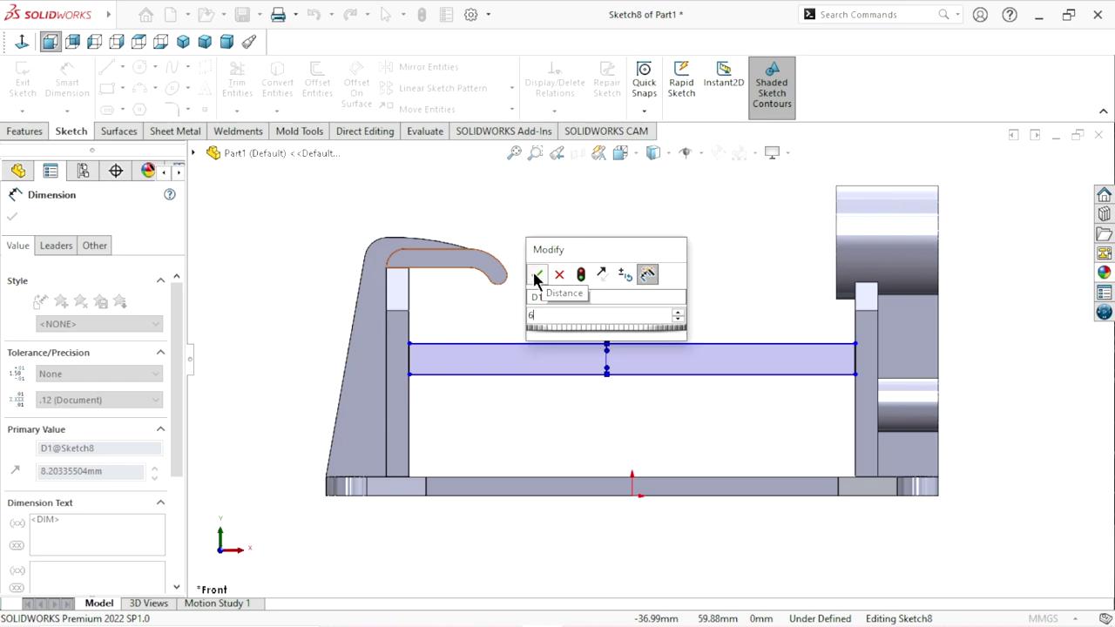
{"action": "left_click", "coordinate": [538, 275]}
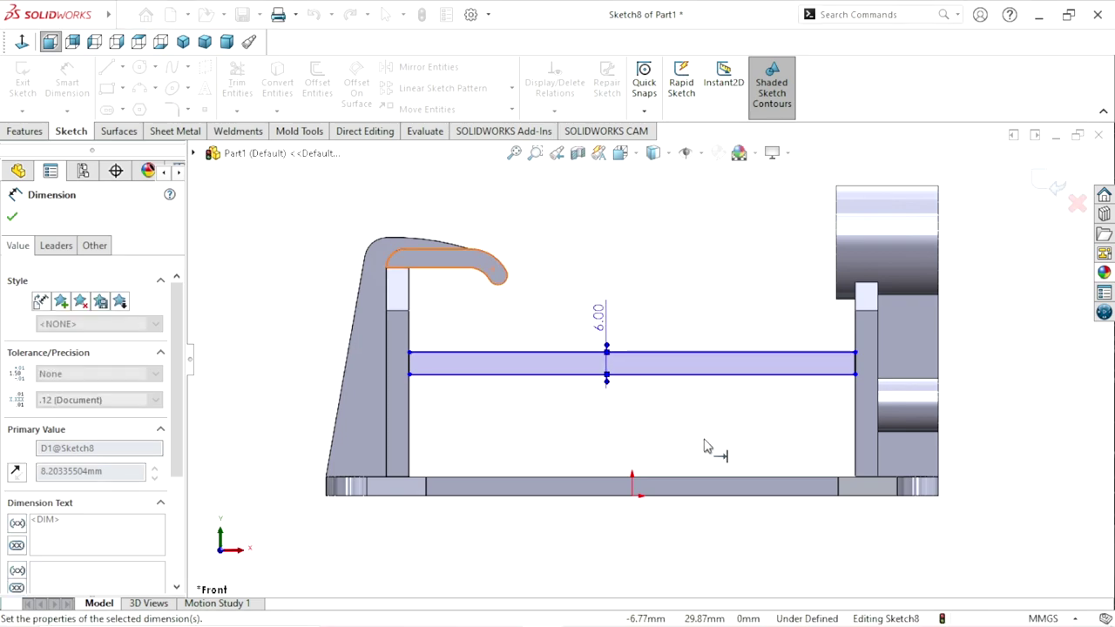
Step: Dimension the gap from the bar's bottom edge to the base as 30 mm
{"action": "left_click", "coordinate": [734, 376]}
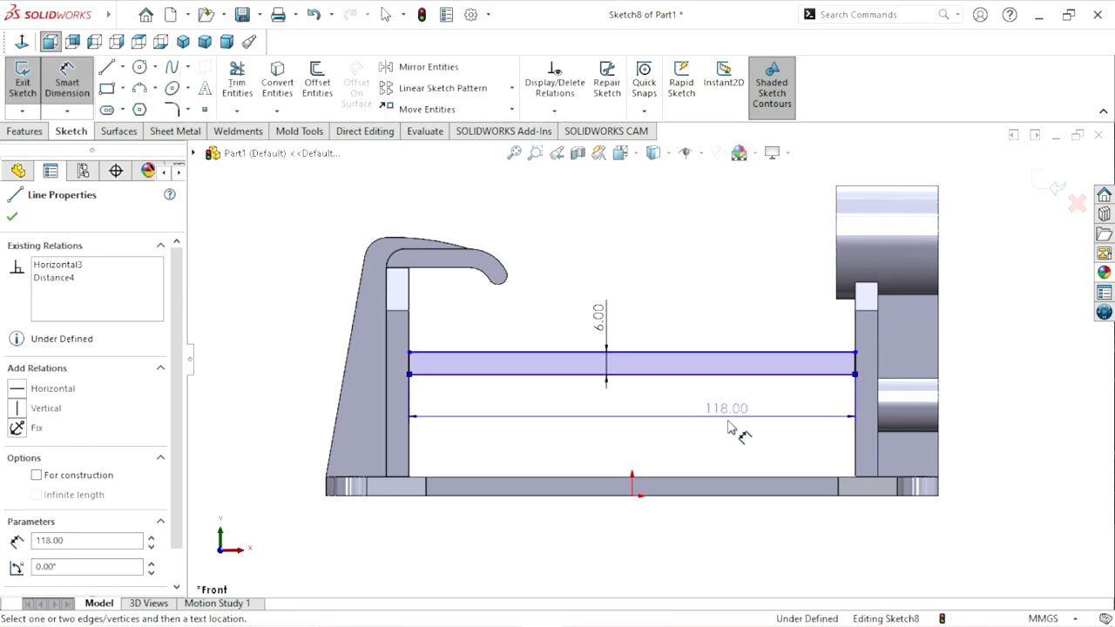
{"action": "left_click", "coordinate": [728, 477]}
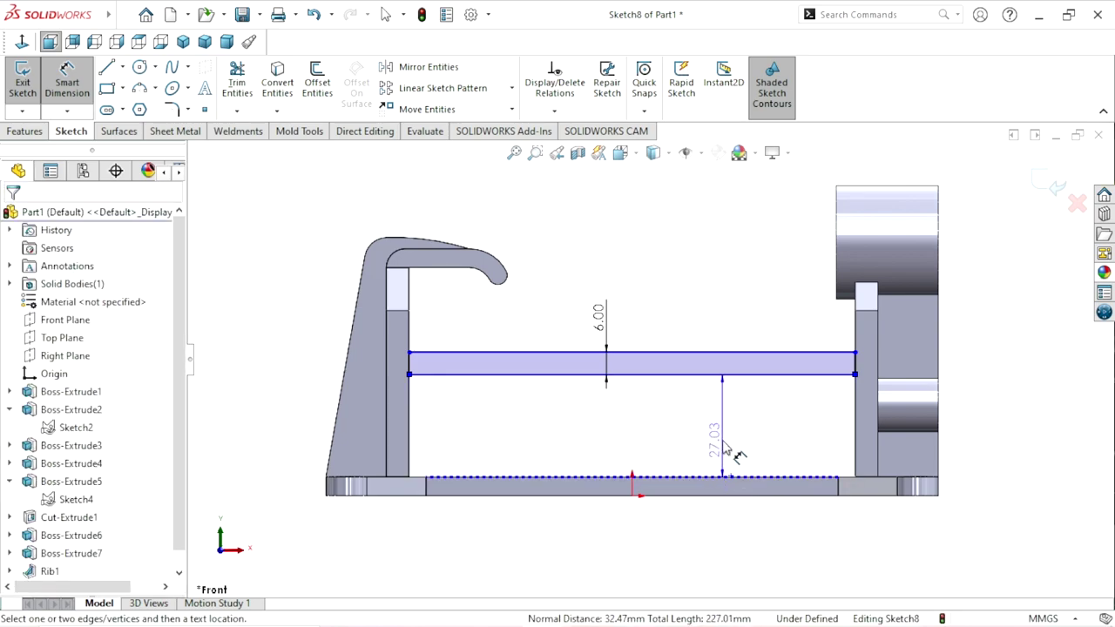
{"action": "left_click", "coordinate": [682, 441]}
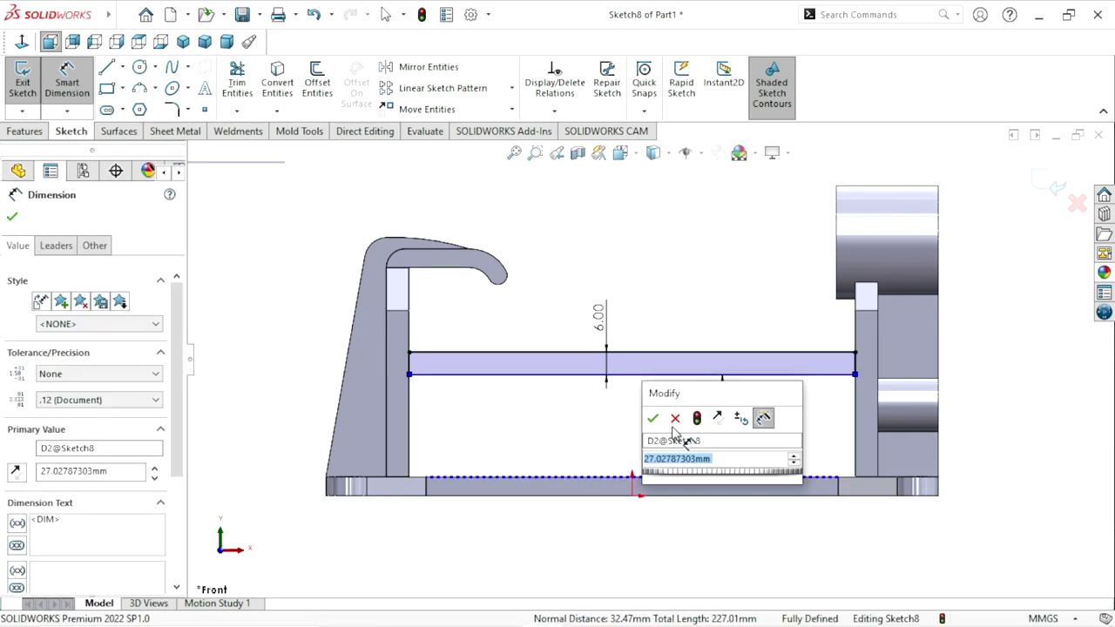
{"action": "type", "text": "30"}
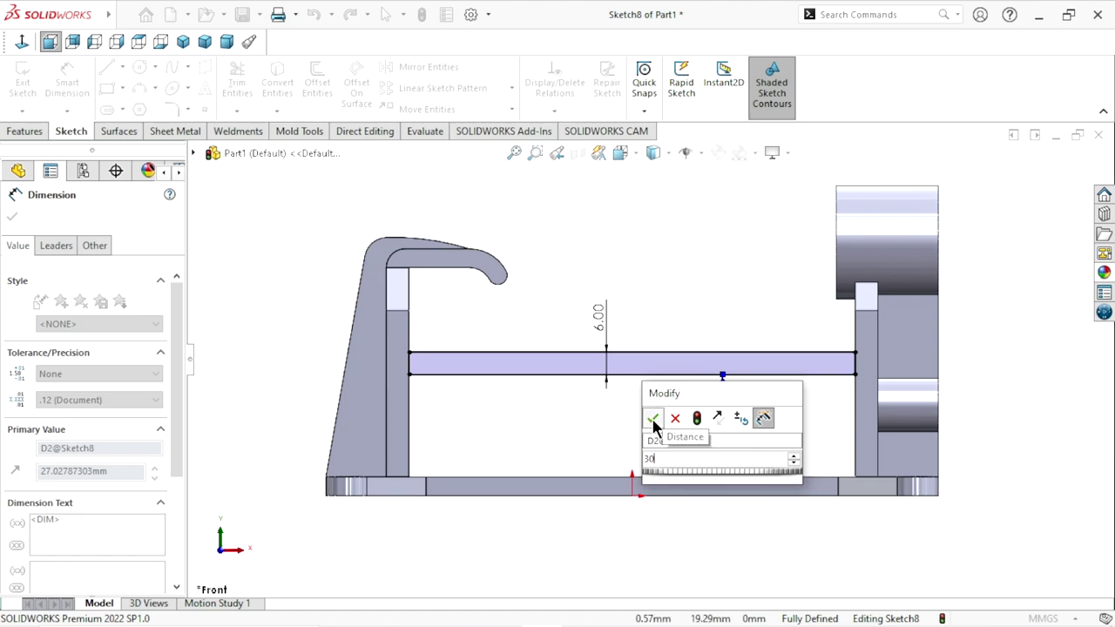
{"action": "key", "text": "Escape"}
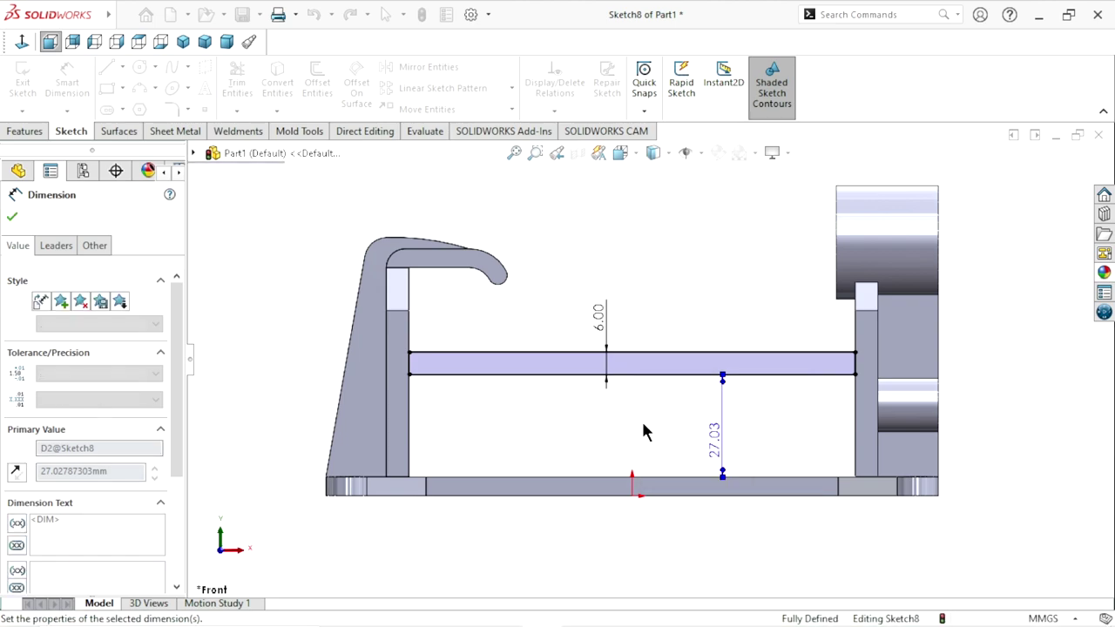
{"action": "scroll", "coordinate": [645, 421], "scroll_direction": "up", "scroll_amount": 2}
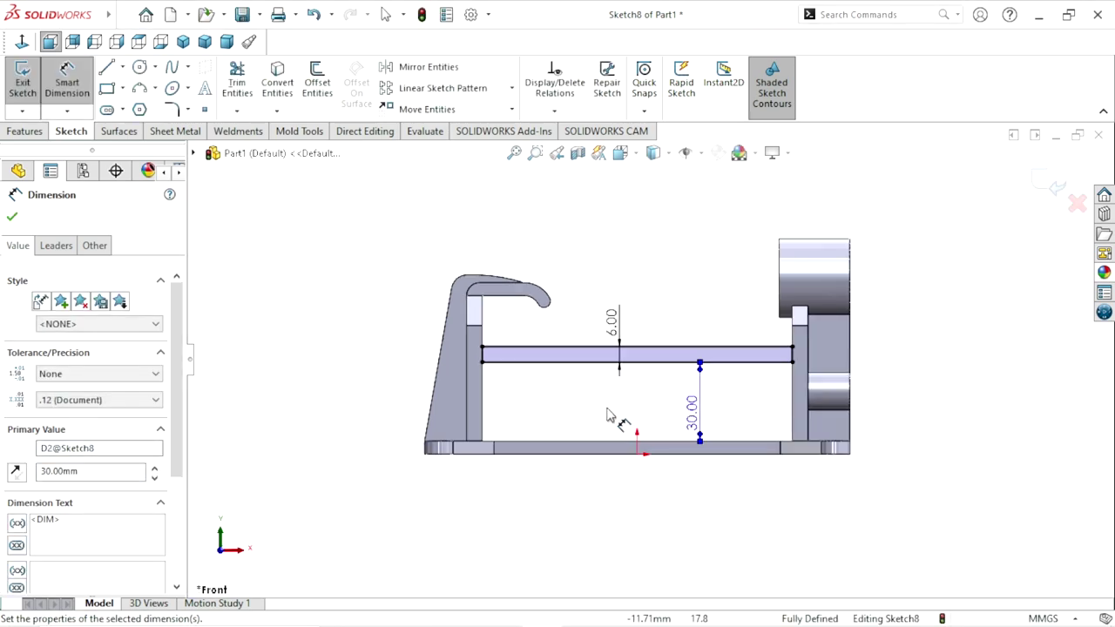
{"action": "scroll", "coordinate": [608, 416], "scroll_direction": "down", "scroll_amount": 1}
{"action": "left_click", "coordinate": [12, 218]}
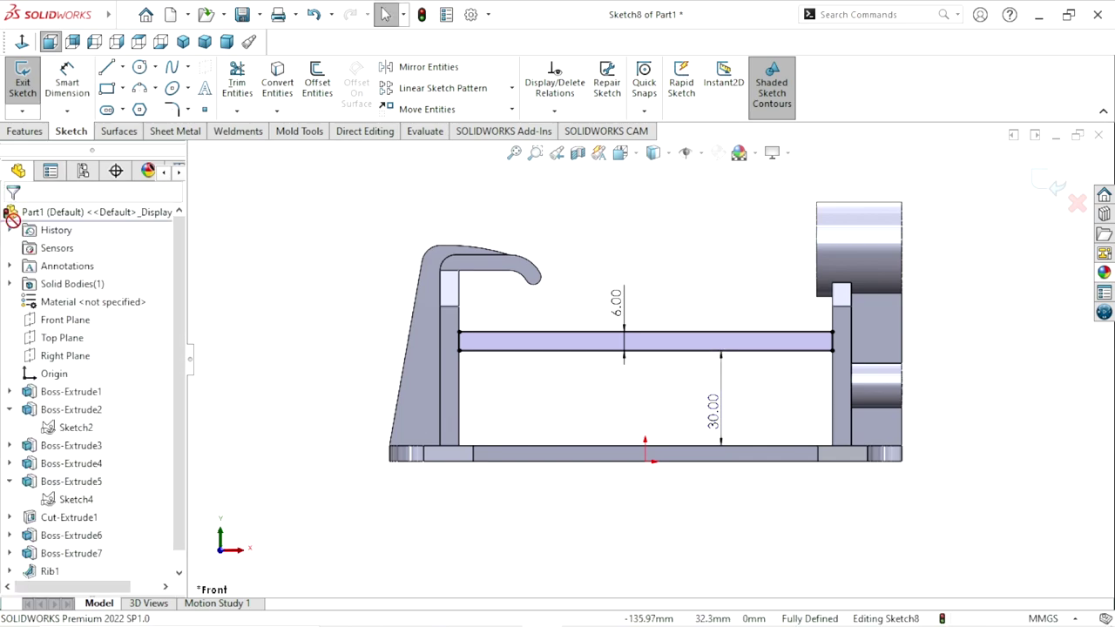
Step: Extrude the crossbar sketch Up To Surface, ending at the upright's face
{"action": "left_click", "coordinate": [23, 133]}
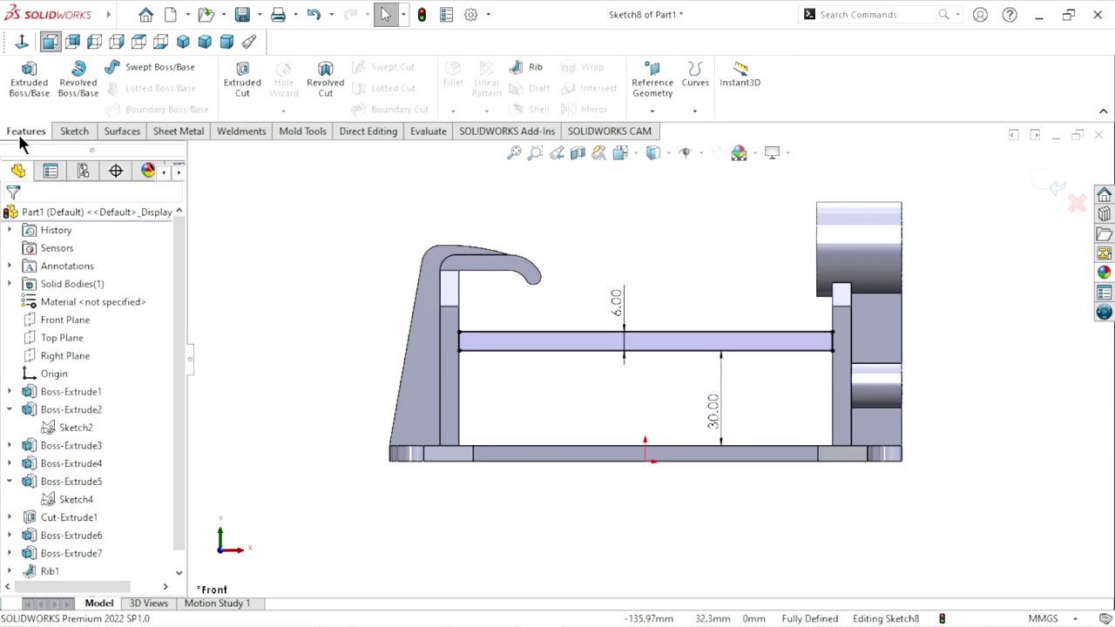
{"action": "left_click", "coordinate": [29, 80]}
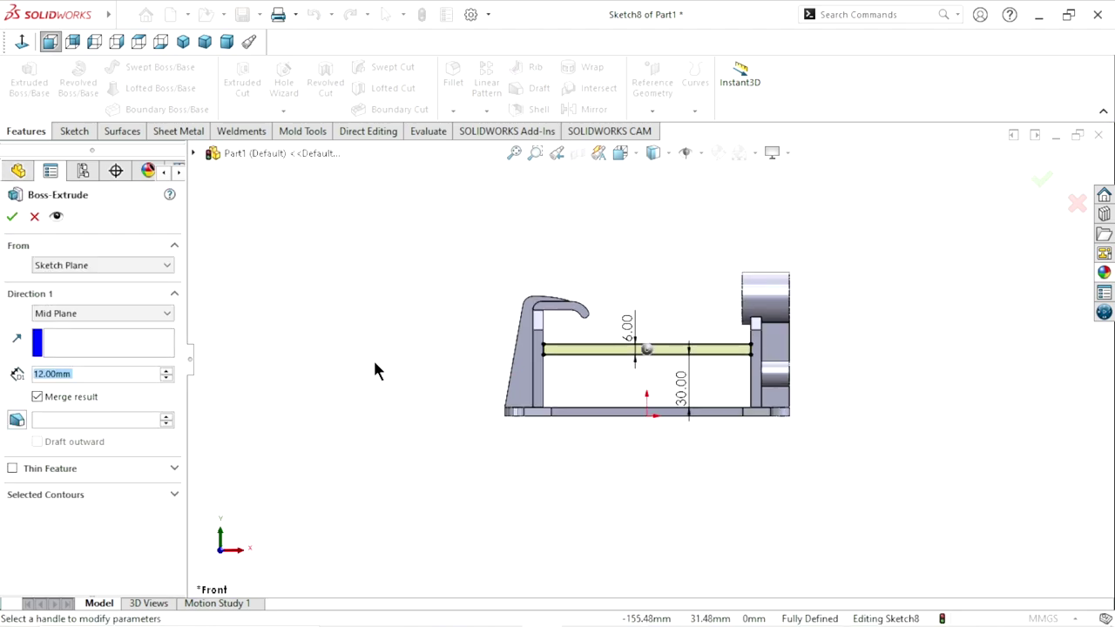
{"action": "left_click", "coordinate": [103, 312]}
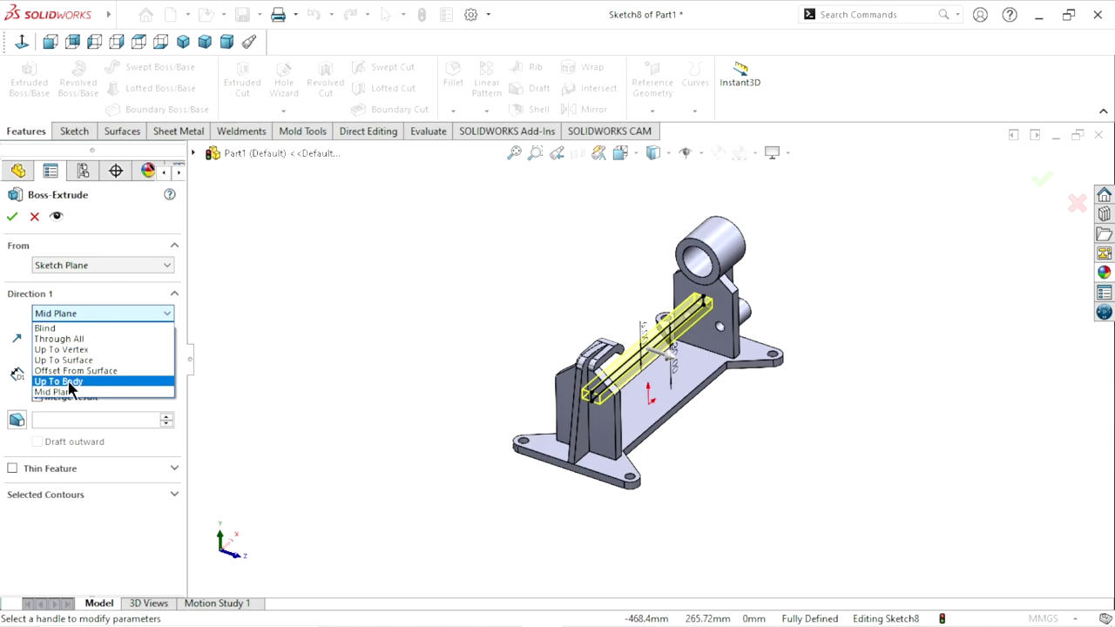
{"action": "left_click", "coordinate": [88, 360]}
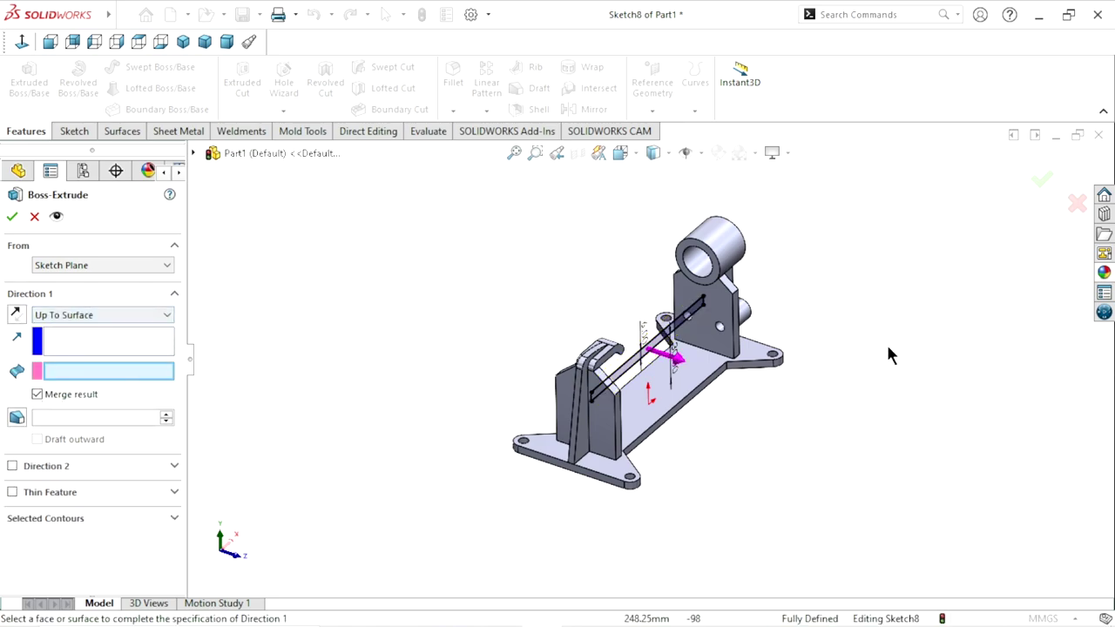
{"action": "scroll", "coordinate": [788, 376], "scroll_direction": "down", "scroll_amount": 3}
{"action": "scroll", "coordinate": [788, 376], "scroll_direction": "down", "scroll_amount": 2}
{"action": "left_click", "coordinate": [638, 250]}
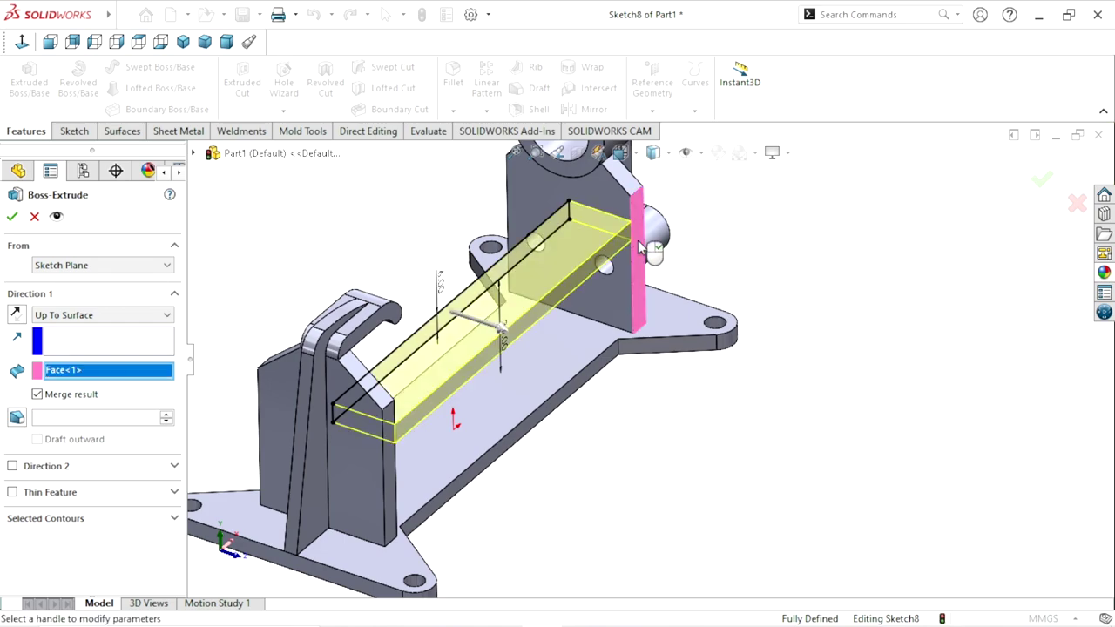
{"action": "left_click", "coordinate": [12, 217]}
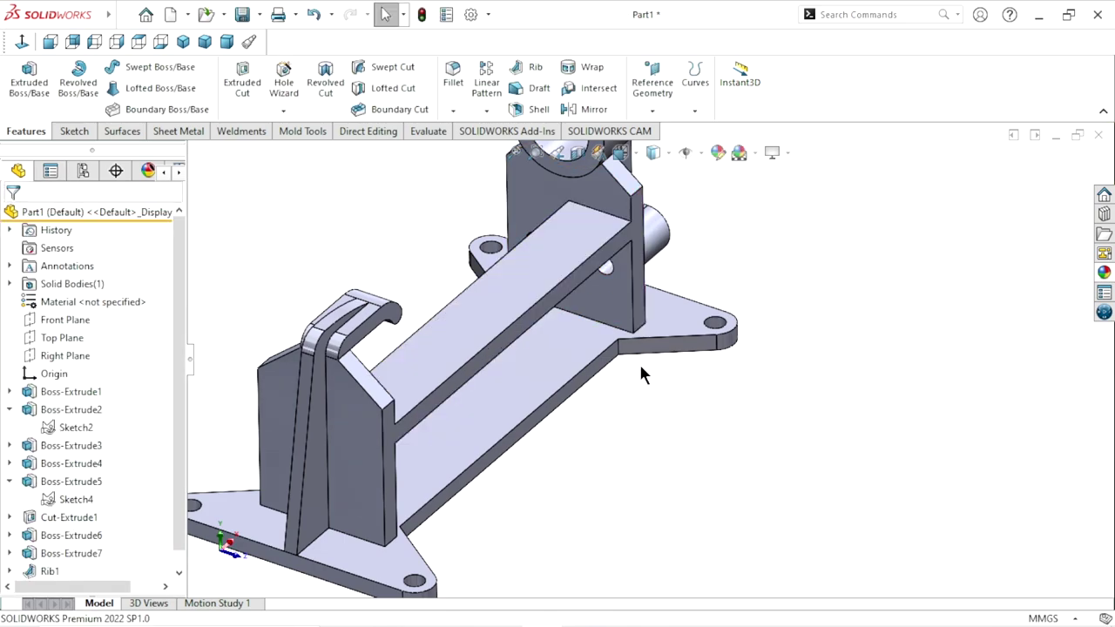
{"action": "key", "text": "f"}
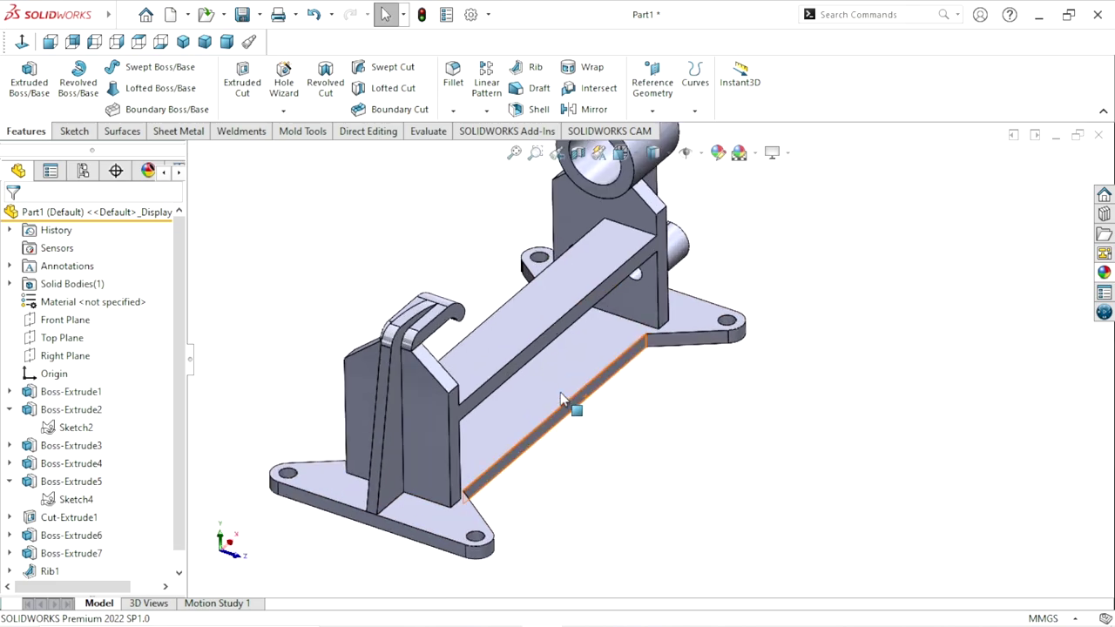
{"action": "middle_click_drag", "start_coordinate": [605, 465], "coordinate": [577, 446]}
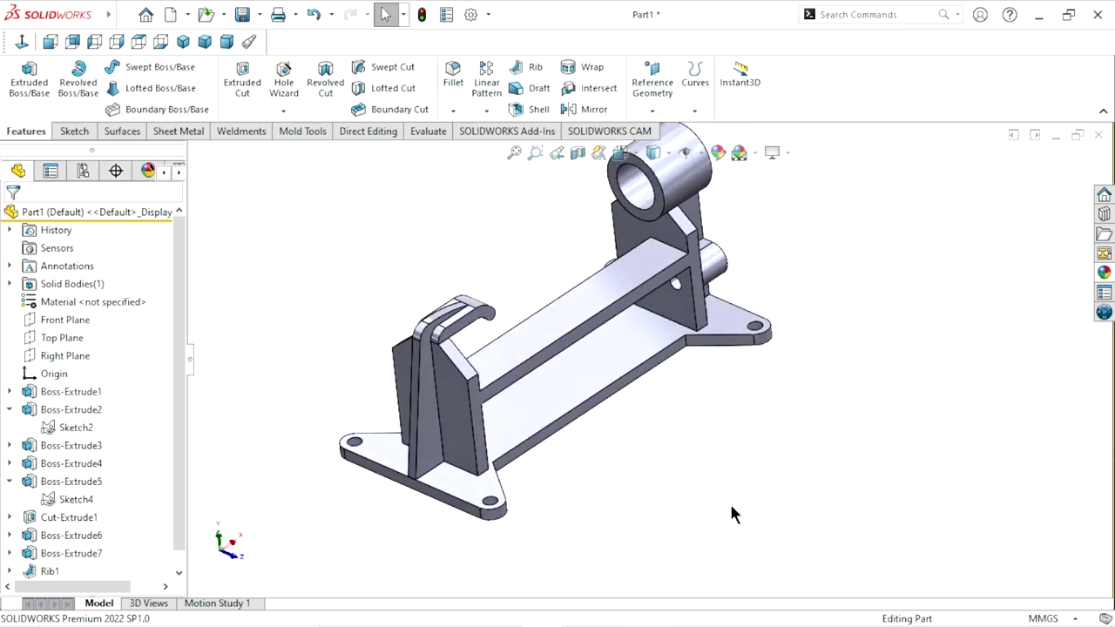
{"action": "middle_click_drag", "start_coordinate": [731, 507], "coordinate": [722, 505], "text": "ctrl"}
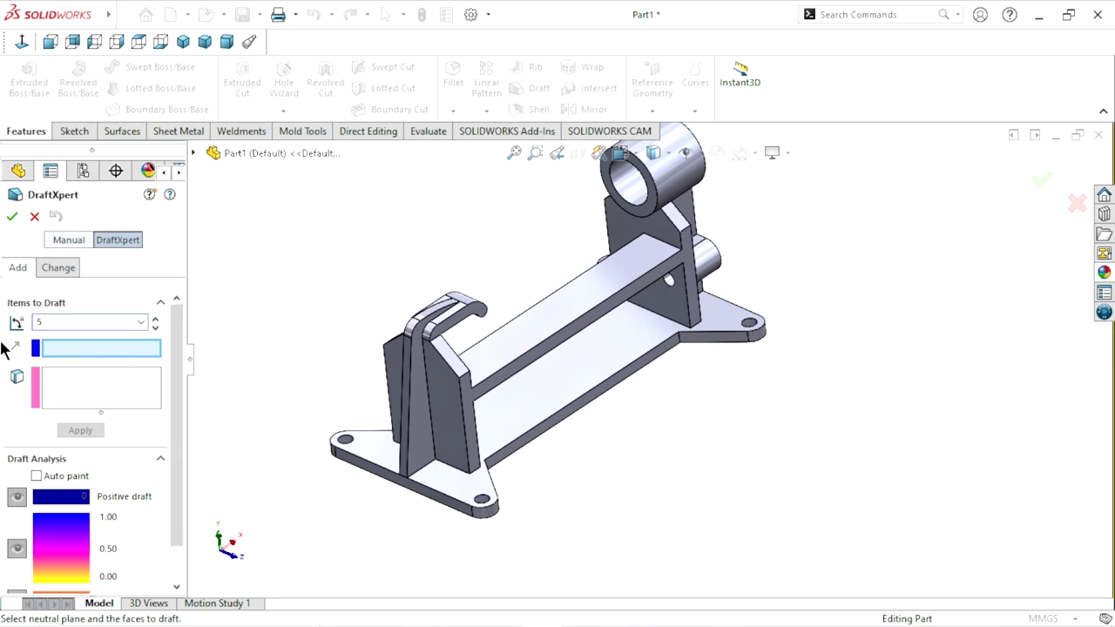
Step: Draft the crossbar's top face at 5° with Front Plane as neutral plane, creating Draft1
{"action": "key", "text": "Return"}
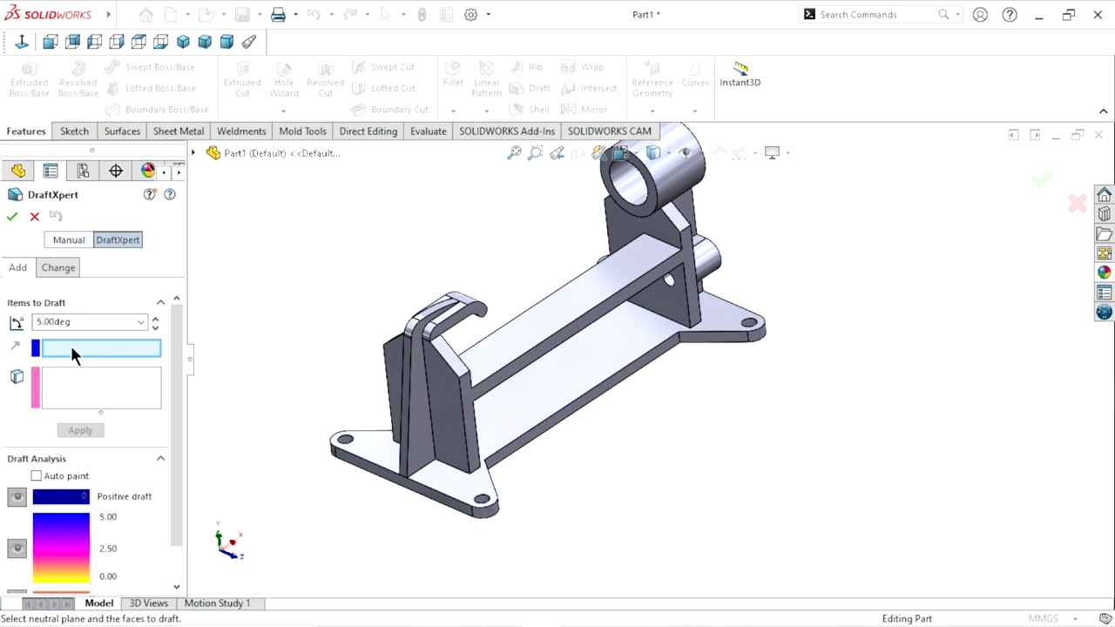
{"action": "left_click", "coordinate": [193, 154]}
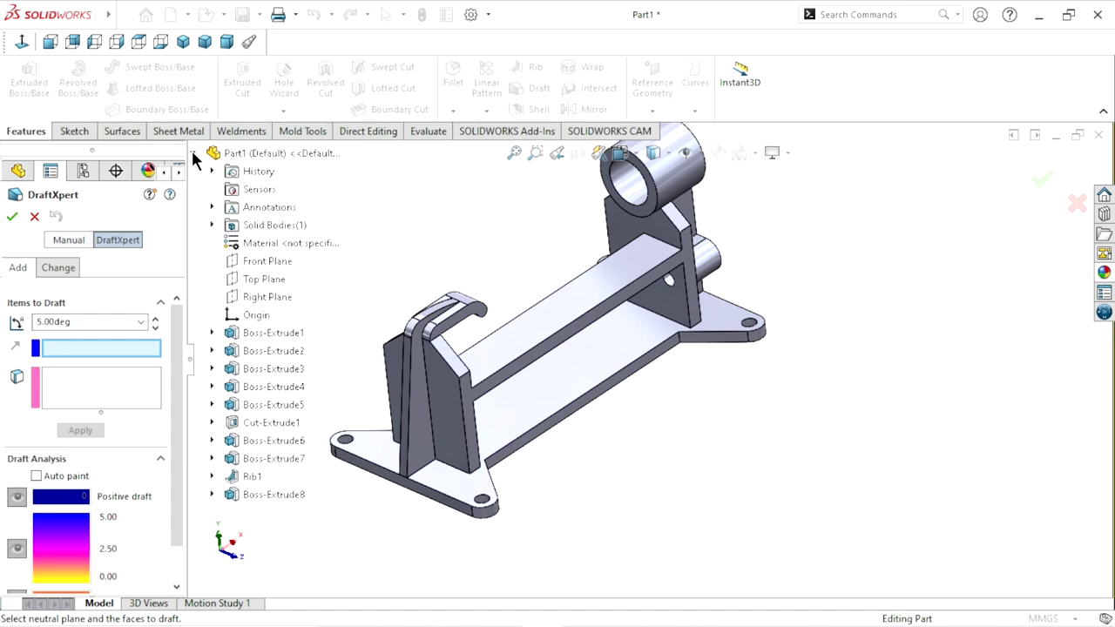
{"action": "left_click", "coordinate": [234, 263]}
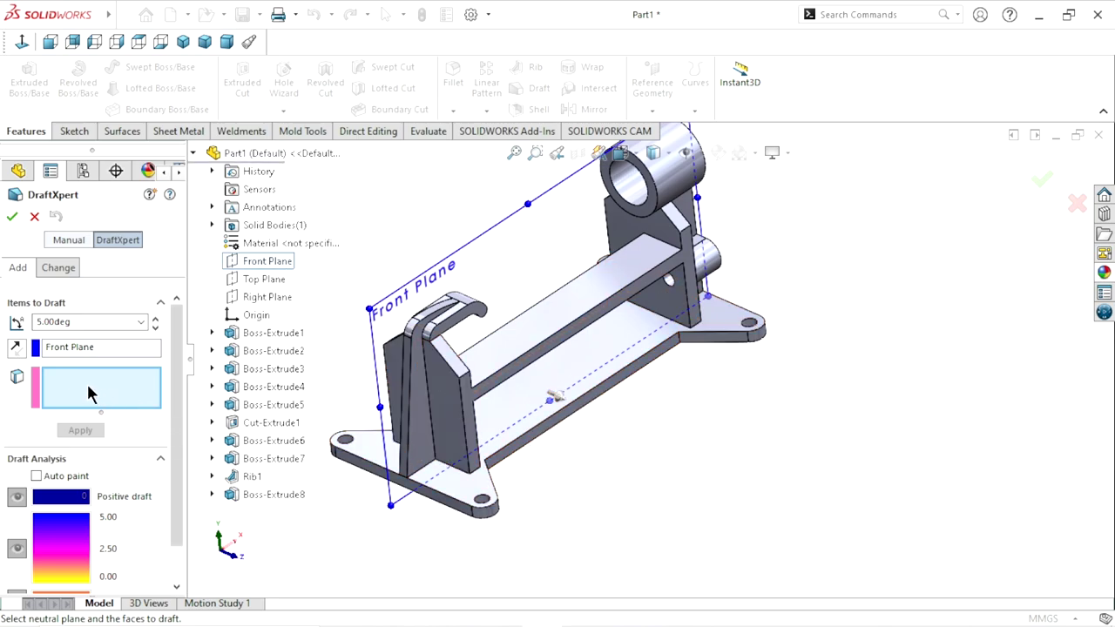
{"action": "left_click", "coordinate": [578, 305]}
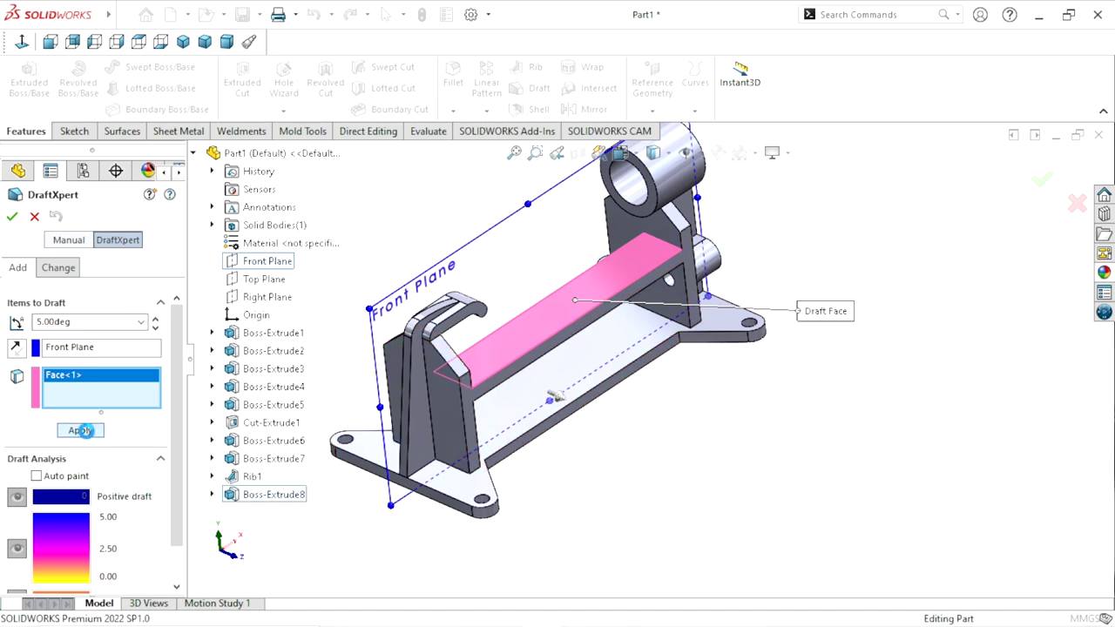
{"action": "left_click", "coordinate": [80, 431]}
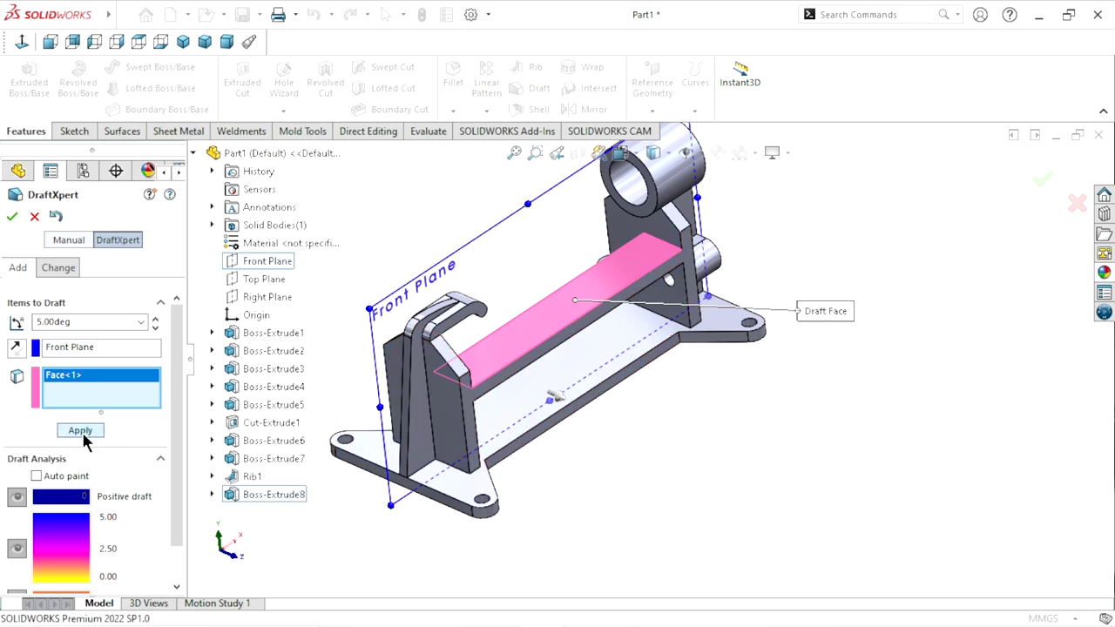
{"action": "left_click", "coordinate": [12, 216]}
Step: Sketch on the crossbar's top face and convert its edges into Sketch9
{"action": "mouse_move", "coordinate": [560, 373]}
{"action": "middle_mouse_down"}
{"action": "mouse_move", "coordinate": [528, 288]}
{"action": "mouse_move", "coordinate": [563, 310]}
{"action": "mouse_move", "coordinate": [520, 270]}
{"action": "mouse_move", "coordinate": [640, 305]}
{"action": "mouse_move", "coordinate": [634, 287]}
{"action": "middle_mouse_up"}
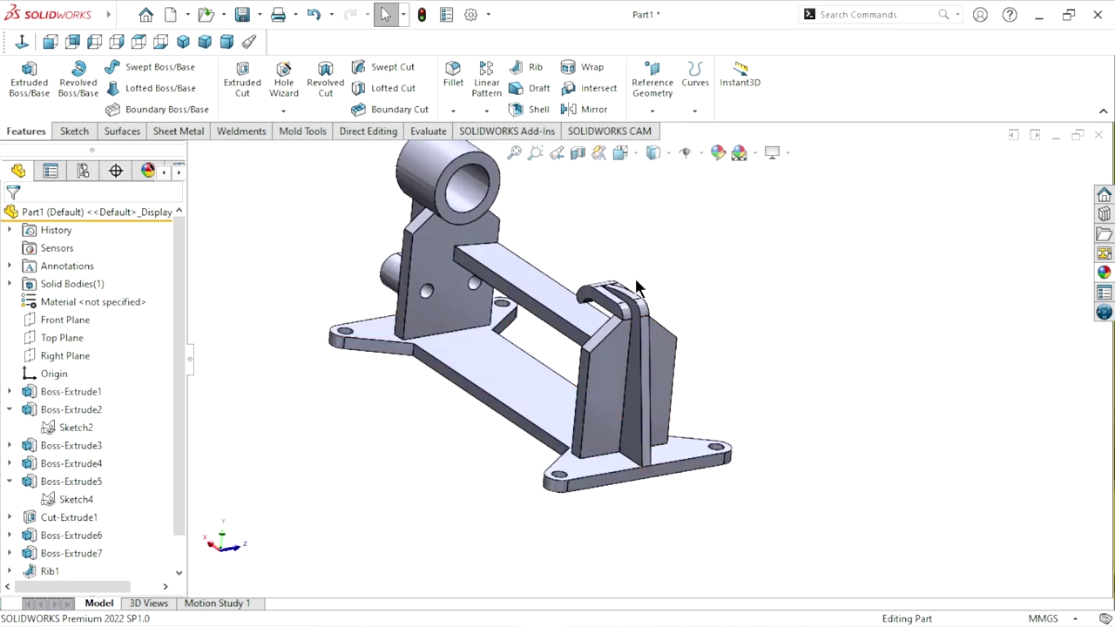
{"action": "left_click", "coordinate": [530, 313]}
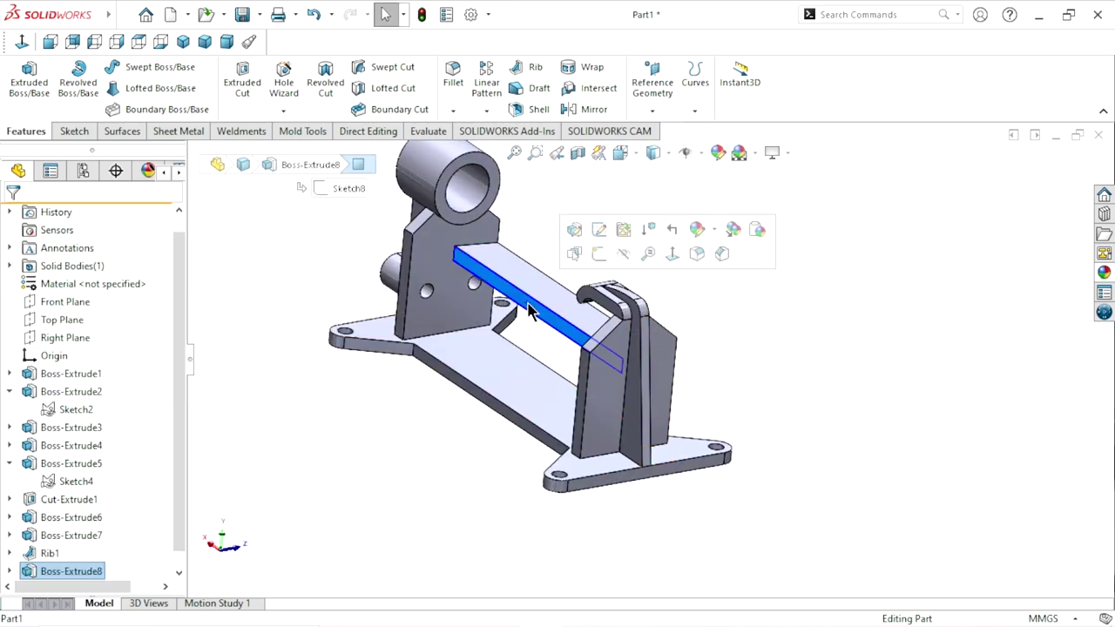
{"action": "left_click", "coordinate": [600, 253]}
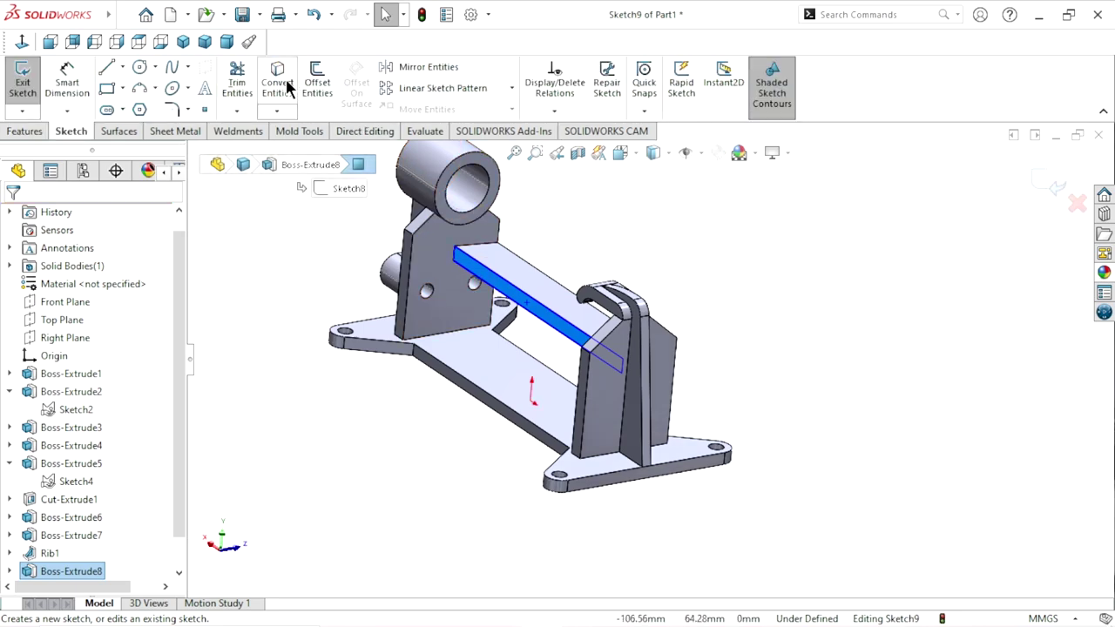
{"action": "left_click", "coordinate": [286, 80]}
Step: Extrude Sketch9 Up To Surface, ending at the upright plate's face
{"action": "left_click", "coordinate": [25, 133]}
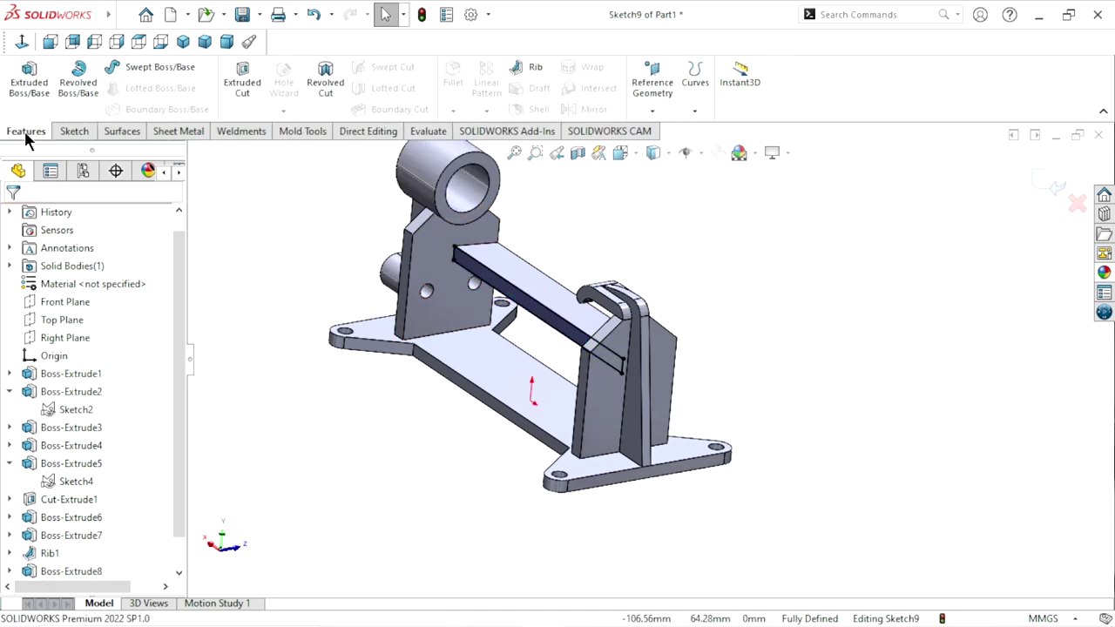
{"action": "left_click", "coordinate": [35, 93]}
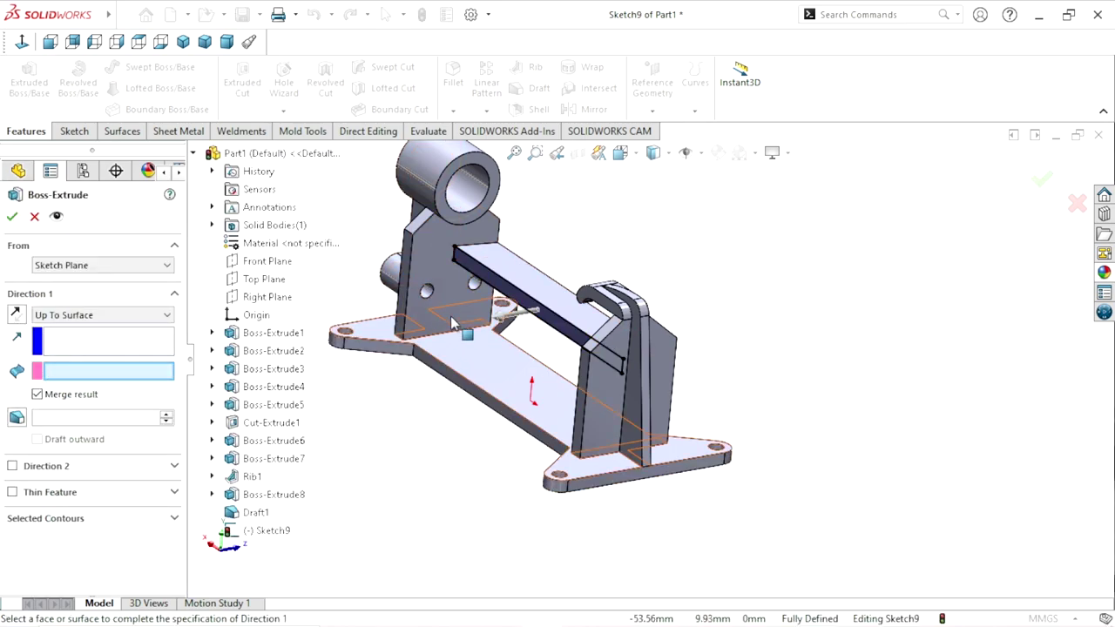
{"action": "scroll", "coordinate": [460, 294], "scroll_direction": "down", "scroll_amount": 3}
{"action": "left_click", "coordinate": [427, 249]}
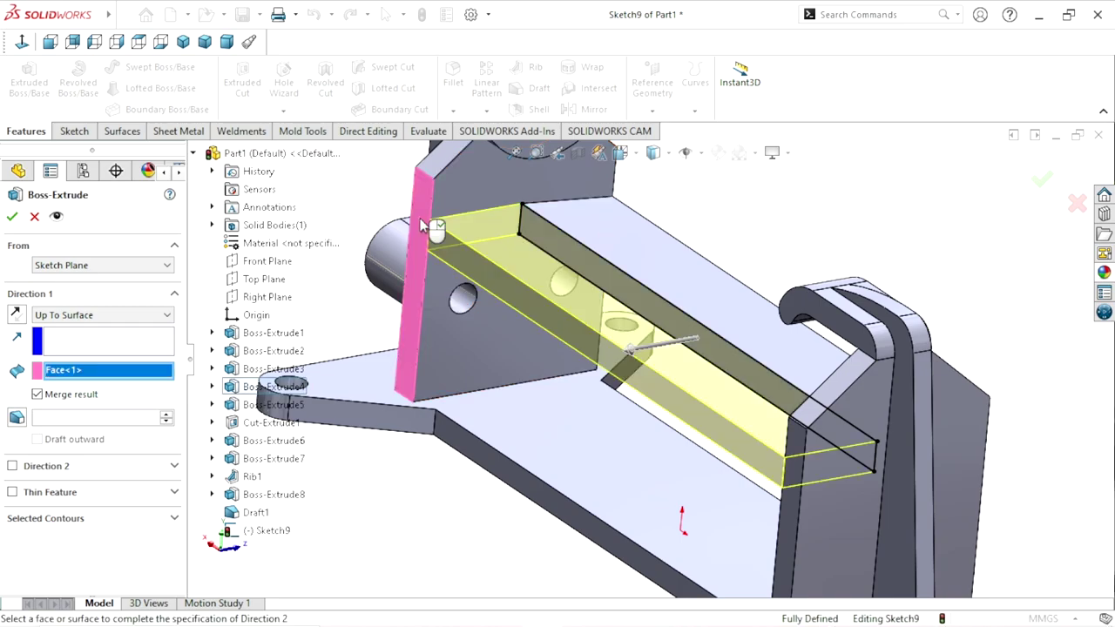
{"action": "left_click", "coordinate": [11, 218]}
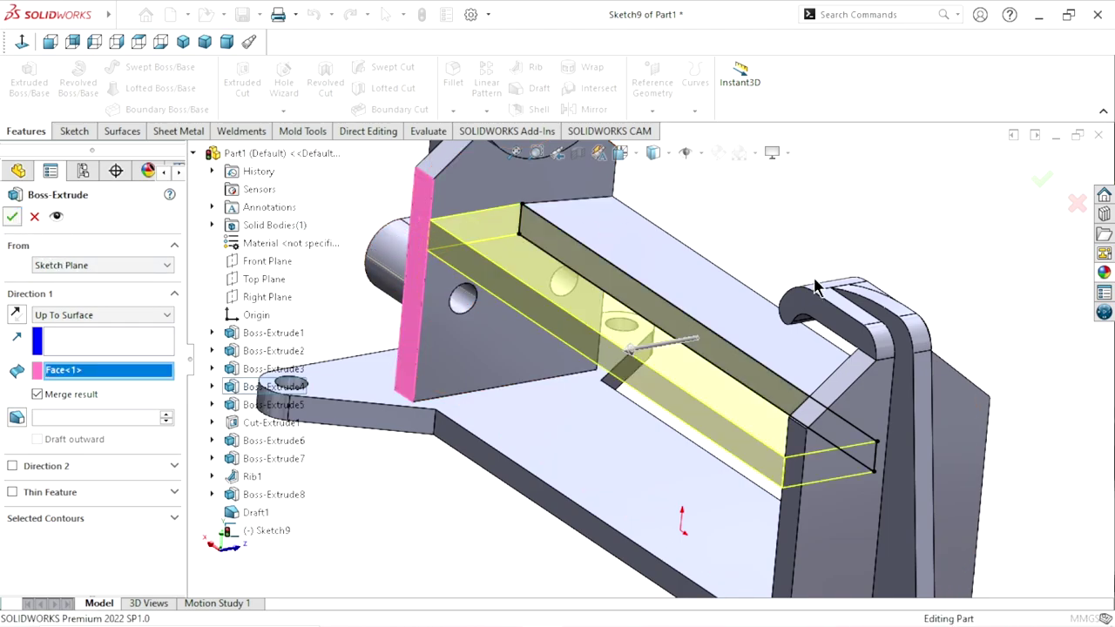
{"action": "scroll", "coordinate": [807, 239], "scroll_direction": "up", "scroll_amount": 5}
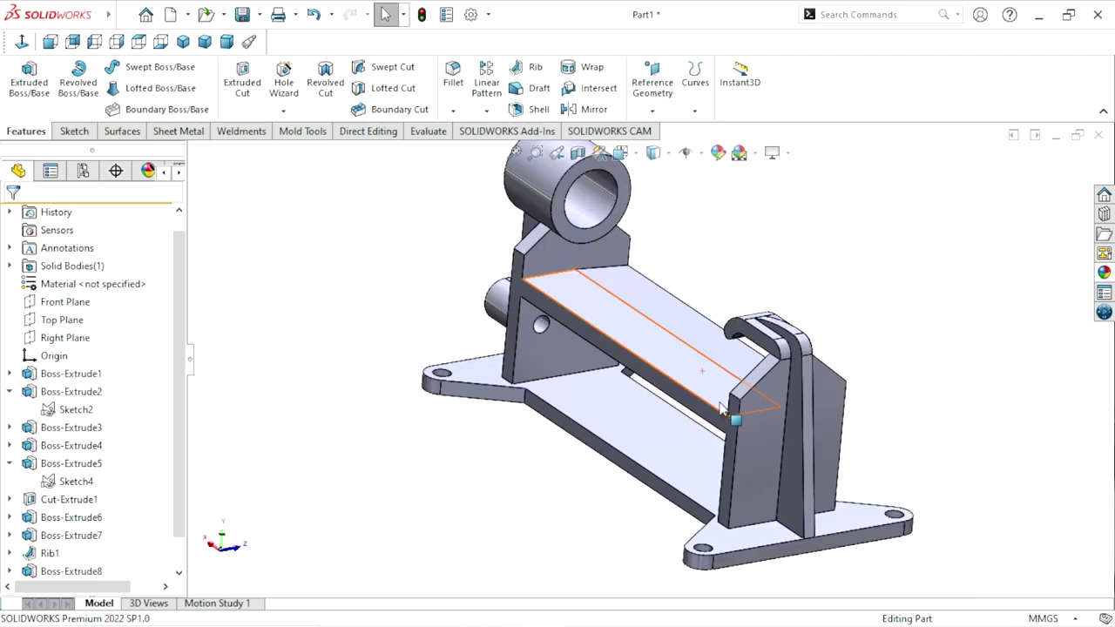
{"action": "mouse_move", "coordinate": [806, 239]}
{"action": "middle_mouse_down"}
{"action": "mouse_move", "coordinate": [654, 362]}
{"action": "mouse_move", "coordinate": [613, 296]}
{"action": "middle_mouse_up"}
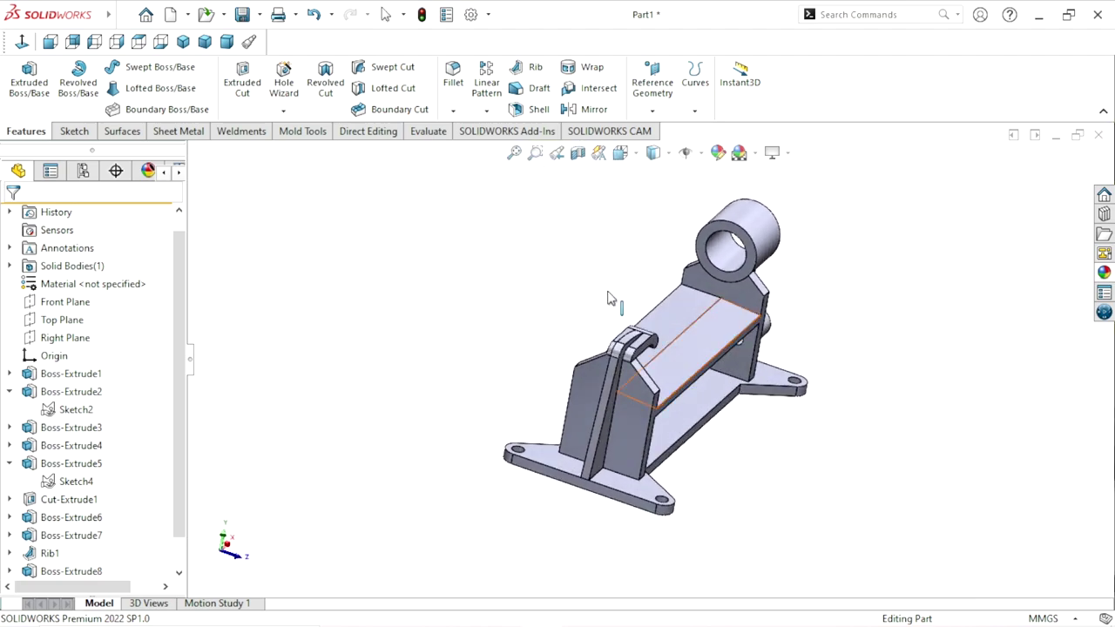
Step: Apply a reversed 5° draft to the new plate's top face about the Front Plane
{"action": "left_click", "coordinate": [516, 94]}
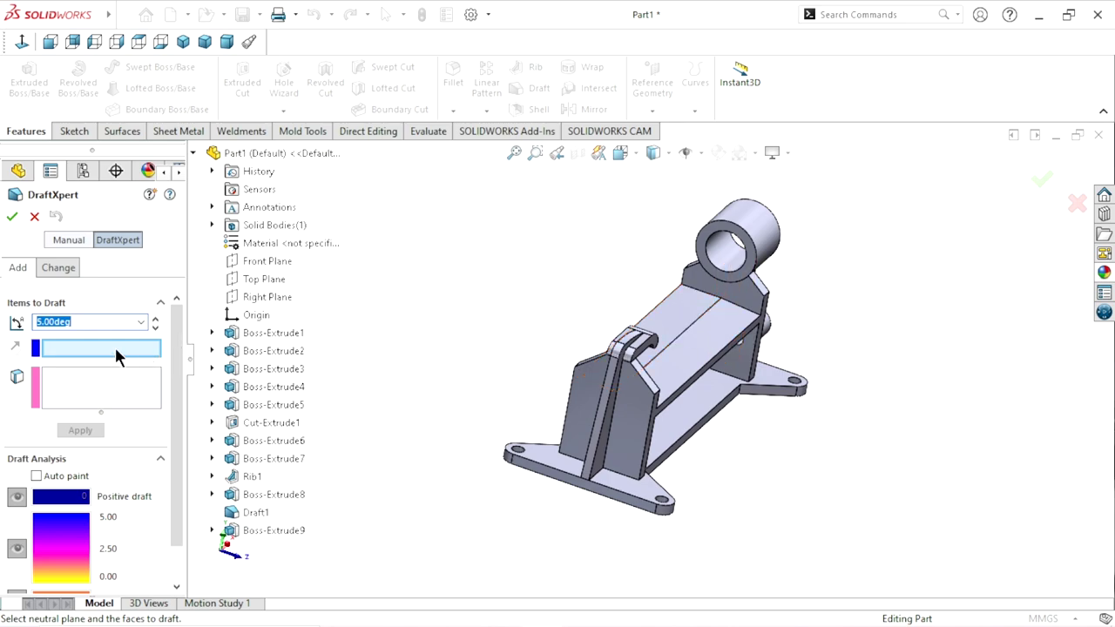
{"action": "left_click", "coordinate": [251, 262]}
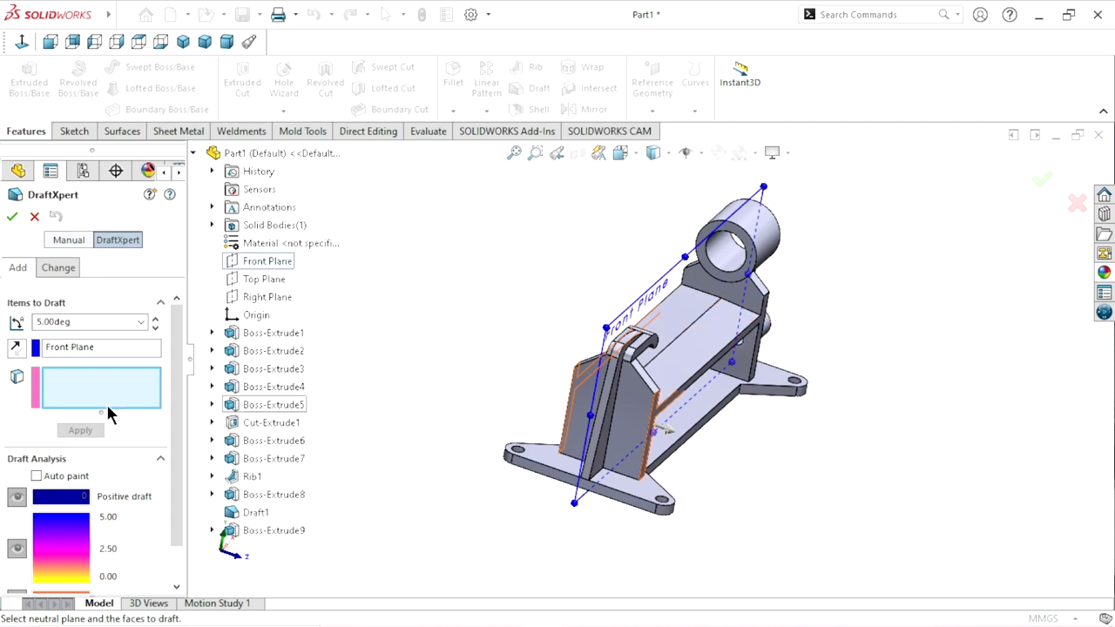
{"action": "left_click", "coordinate": [16, 348]}
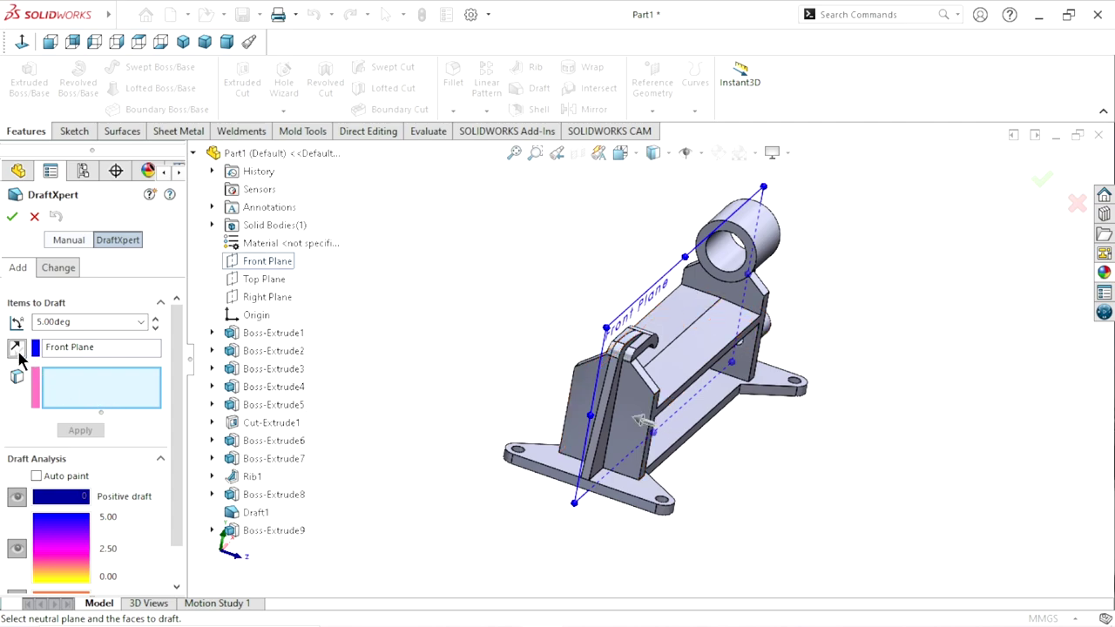
{"action": "left_click", "coordinate": [672, 322]}
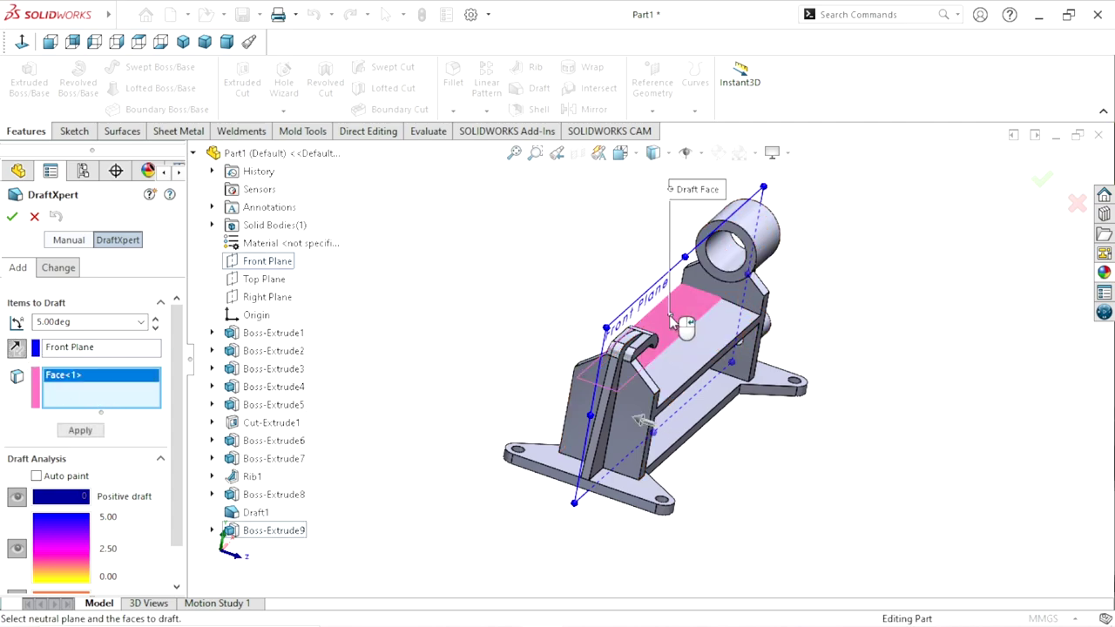
{"action": "left_click", "coordinate": [11, 217]}
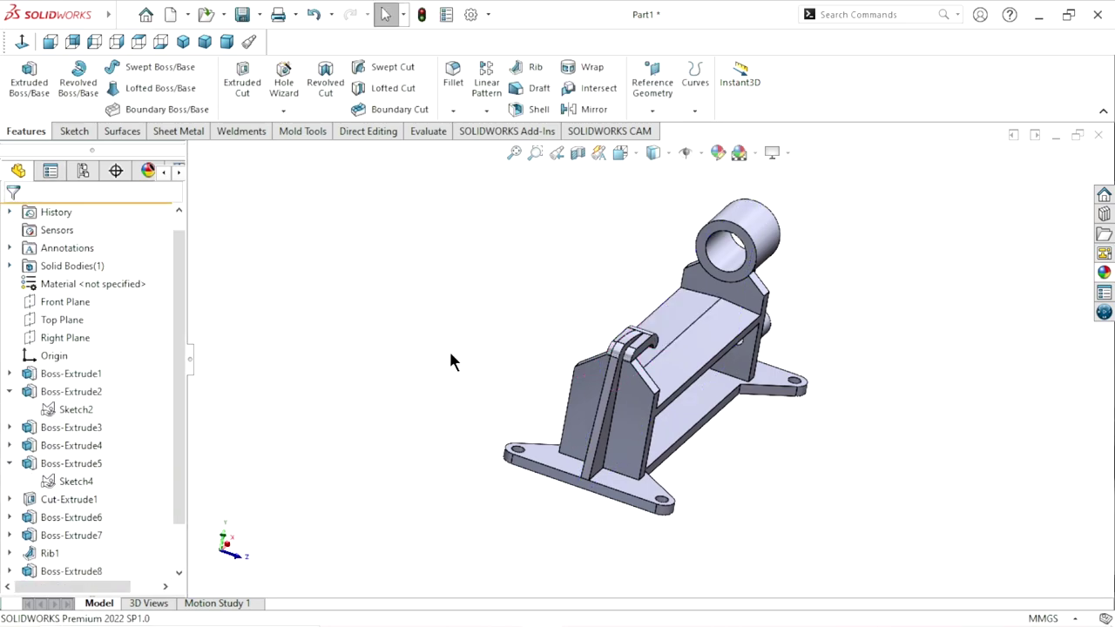
{"action": "mouse_move", "coordinate": [451, 361]}
{"action": "middle_mouse_down"}
{"action": "mouse_move", "coordinate": [754, 331]}
{"action": "mouse_move", "coordinate": [785, 343]}
{"action": "mouse_move", "coordinate": [779, 415]}
{"action": "mouse_move", "coordinate": [751, 425]}
{"action": "mouse_move", "coordinate": [787, 323]}
{"action": "mouse_move", "coordinate": [788, 247]}
{"action": "mouse_move", "coordinate": [638, 328]}
{"action": "mouse_move", "coordinate": [605, 401]}
{"action": "mouse_move", "coordinate": [672, 383]}
{"action": "mouse_move", "coordinate": [642, 391]}
{"action": "mouse_move", "coordinate": [719, 351]}
{"action": "middle_mouse_up"}
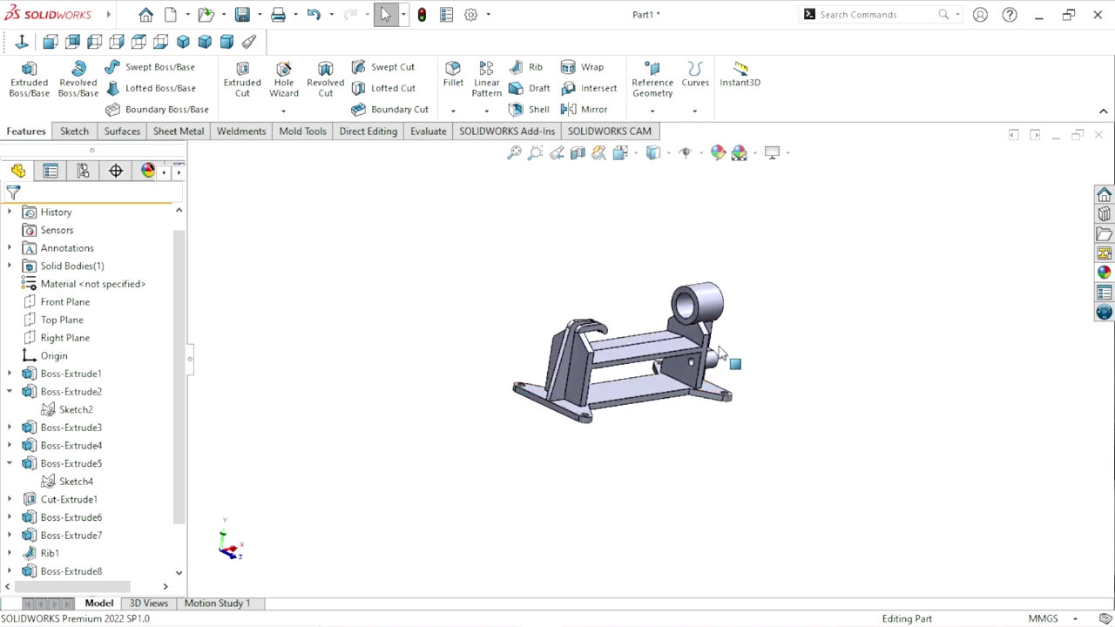
Step: Orbit the bracket to its underside and select the crossbar's inner face
{"action": "scroll", "coordinate": [720, 351], "scroll_direction": "down", "scroll_amount": 5}
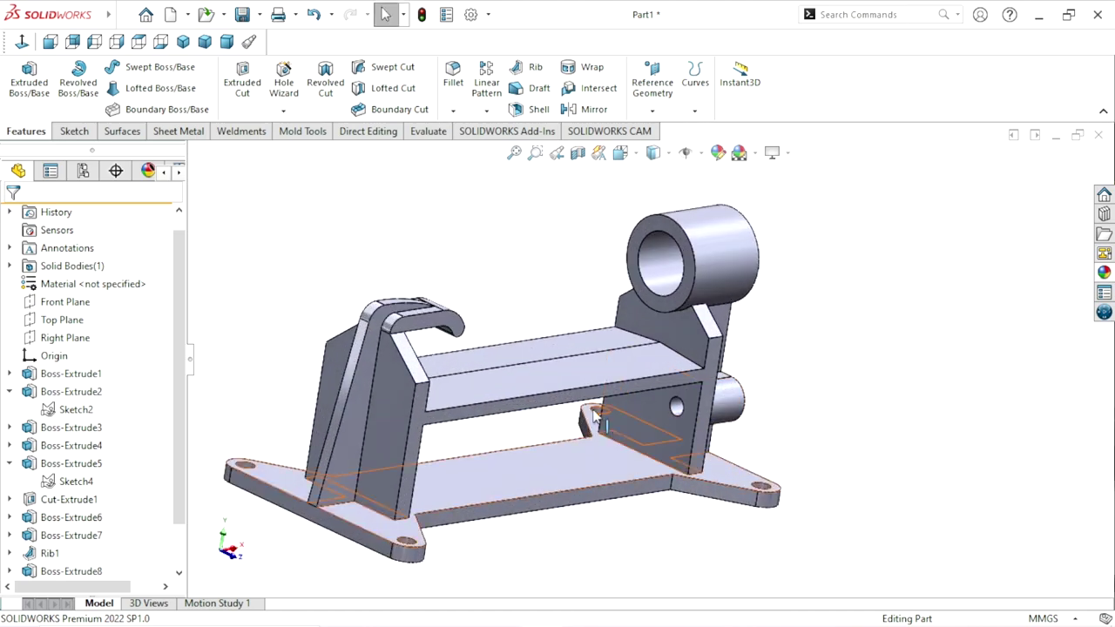
{"action": "scroll", "coordinate": [762, 346], "scroll_direction": "up", "scroll_amount": 5}
{"action": "mouse_move", "coordinate": [762, 346]}
{"action": "middle_mouse_down"}
{"action": "mouse_move", "coordinate": [772, 379]}
{"action": "mouse_move", "coordinate": [754, 263]}
{"action": "mouse_move", "coordinate": [696, 341]}
{"action": "middle_mouse_up"}
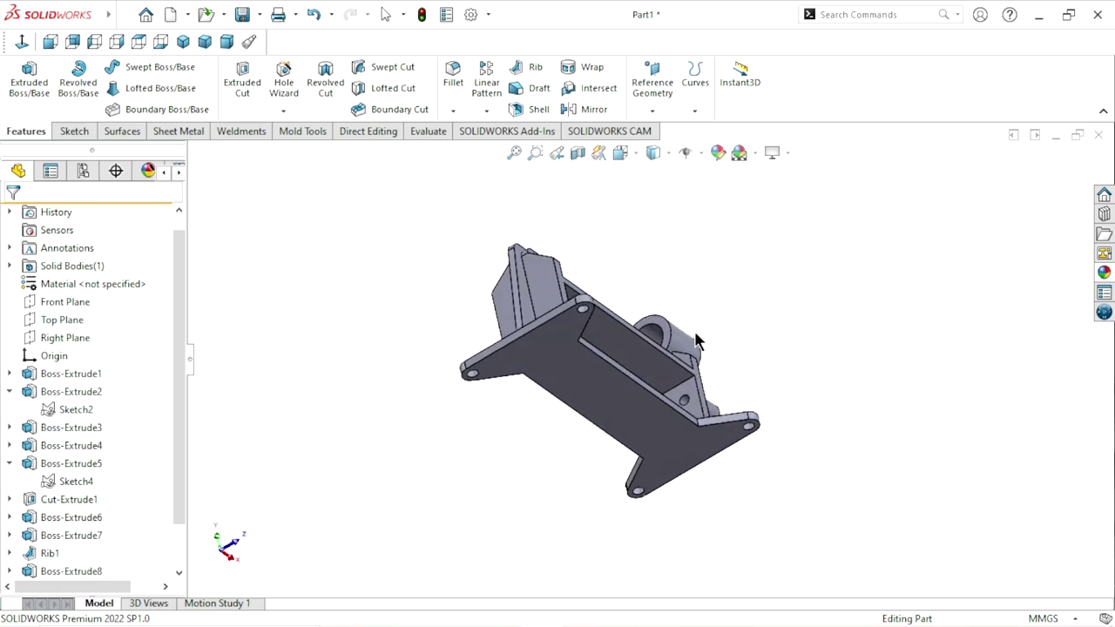
{"action": "left_click", "coordinate": [646, 366]}
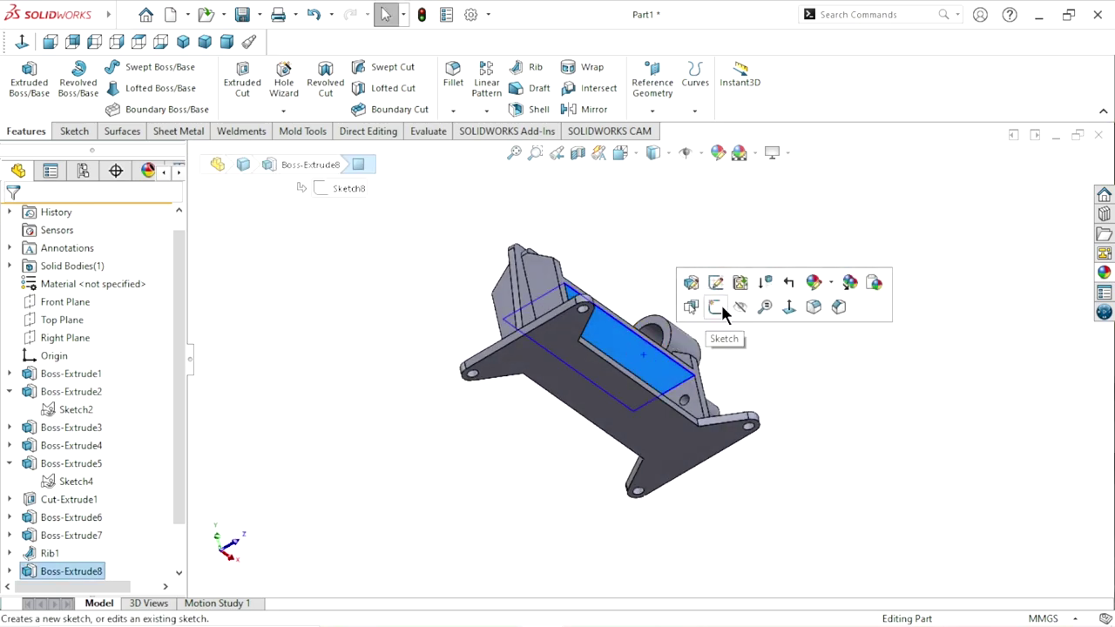
Step: Start a sketch on the crossbar face and draw a circle centred on the origin
{"action": "left_click", "coordinate": [720, 307]}
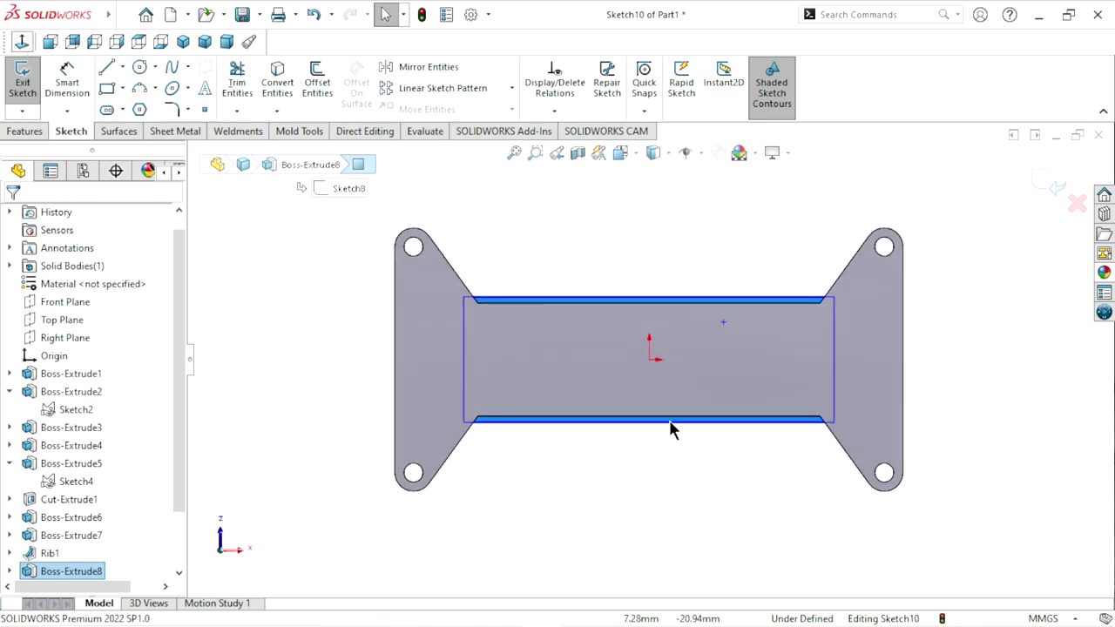
{"action": "scroll", "coordinate": [697, 340], "scroll_direction": "down", "scroll_amount": 3}
{"action": "key", "text": "Escape"}
{"action": "scroll", "coordinate": [601, 384], "scroll_direction": "down", "scroll_amount": 3}
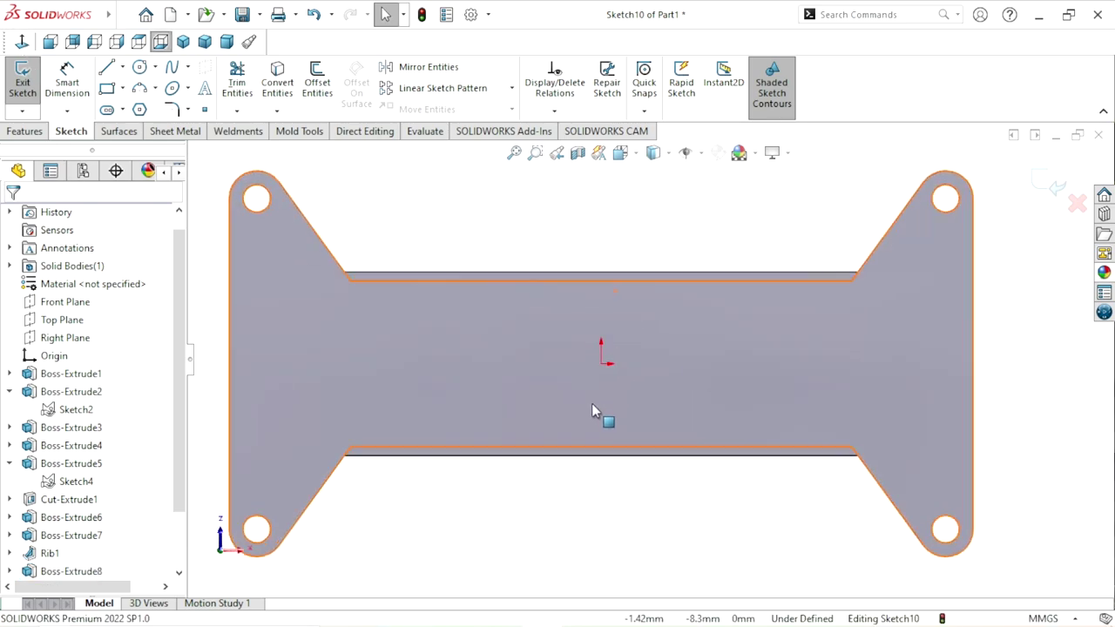
{"action": "left_click", "coordinate": [139, 67]}
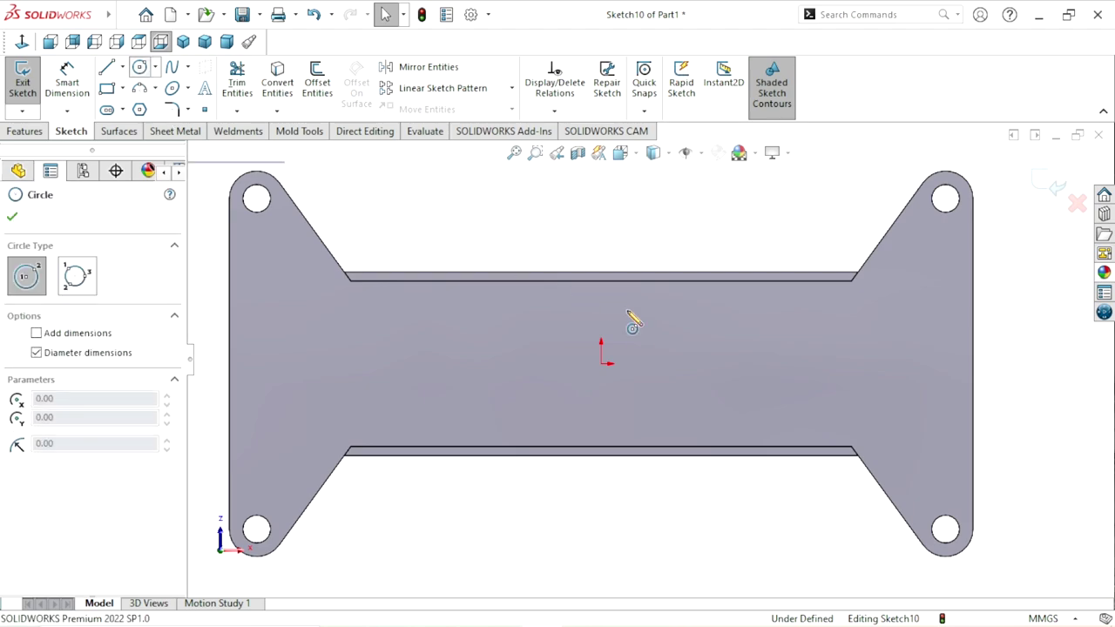
{"action": "left_click", "coordinate": [601, 364]}
{"action": "left_click", "coordinate": [536, 353]}
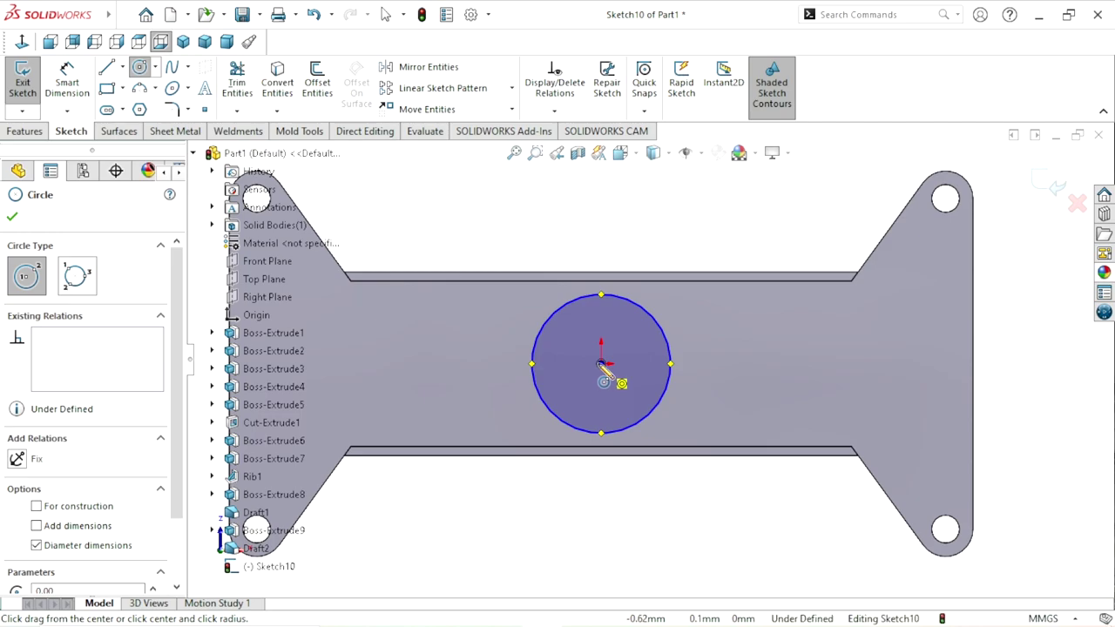
{"action": "left_click", "coordinate": [13, 218]}
Step: Dimension the circle's diameter as 30 mm
{"action": "left_click", "coordinate": [67, 83]}
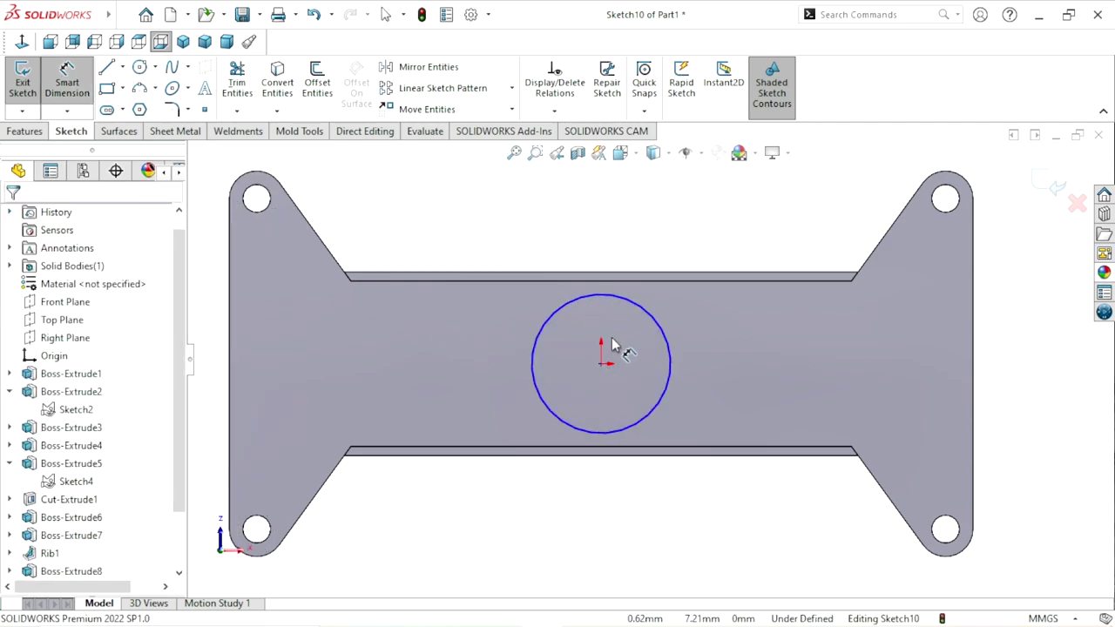
{"action": "left_click", "coordinate": [673, 375]}
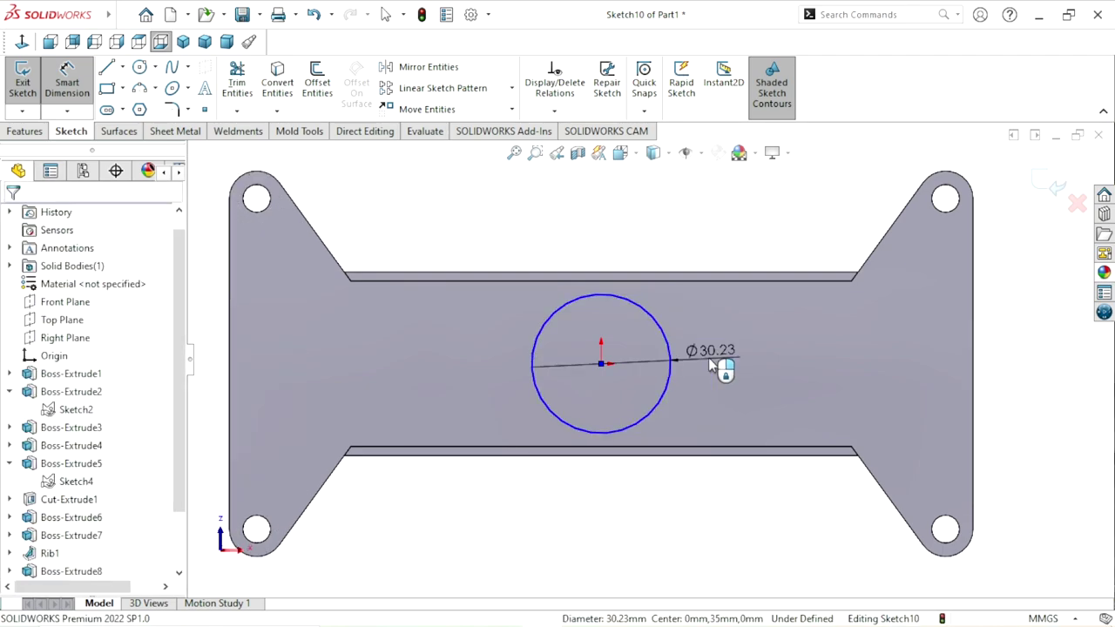
{"action": "left_click", "coordinate": [699, 351]}
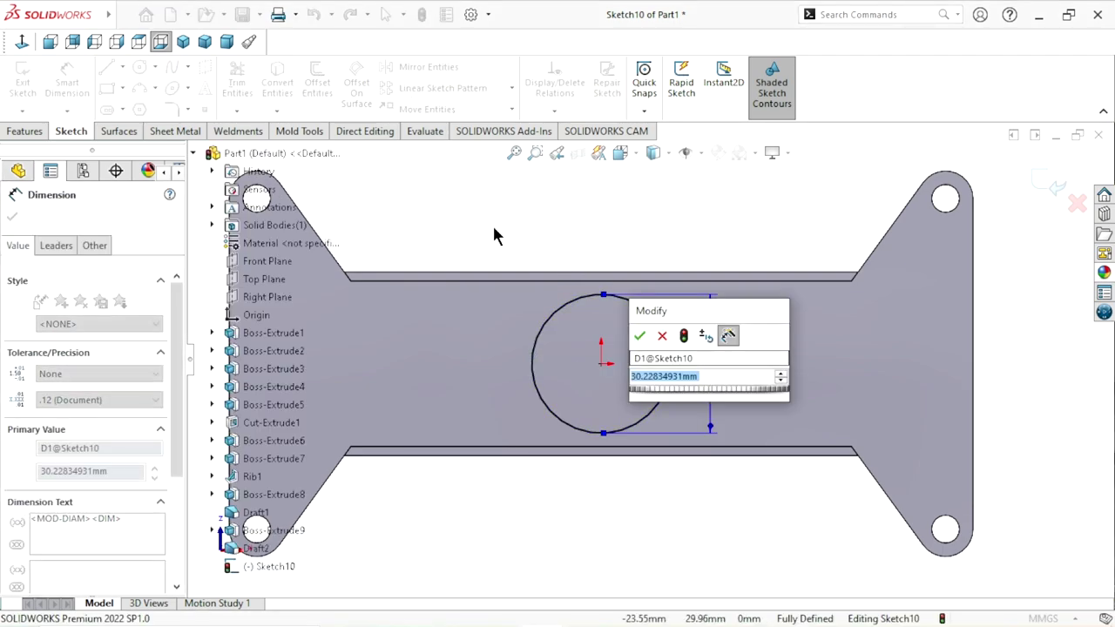
{"action": "type", "text": "30"}
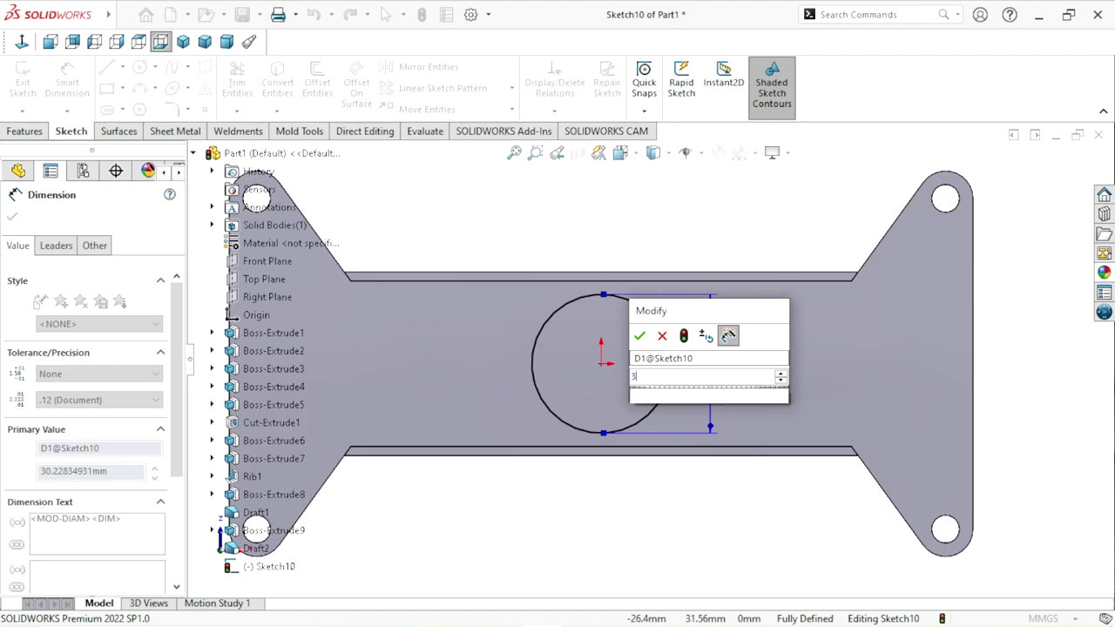
{"action": "left_click", "coordinate": [644, 337]}
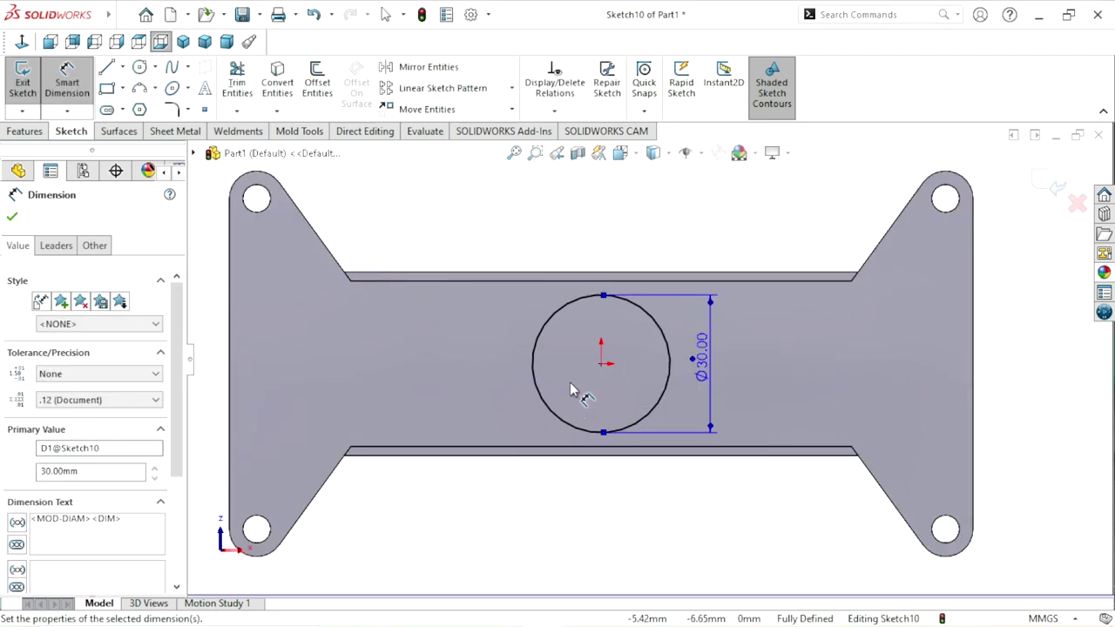
{"action": "scroll", "coordinate": [618, 394], "scroll_direction": "up", "scroll_amount": 2}
Step: Draw a vertical midpoint line through the circle's centre and convert it to a centerline
{"action": "left_click", "coordinate": [123, 69]}
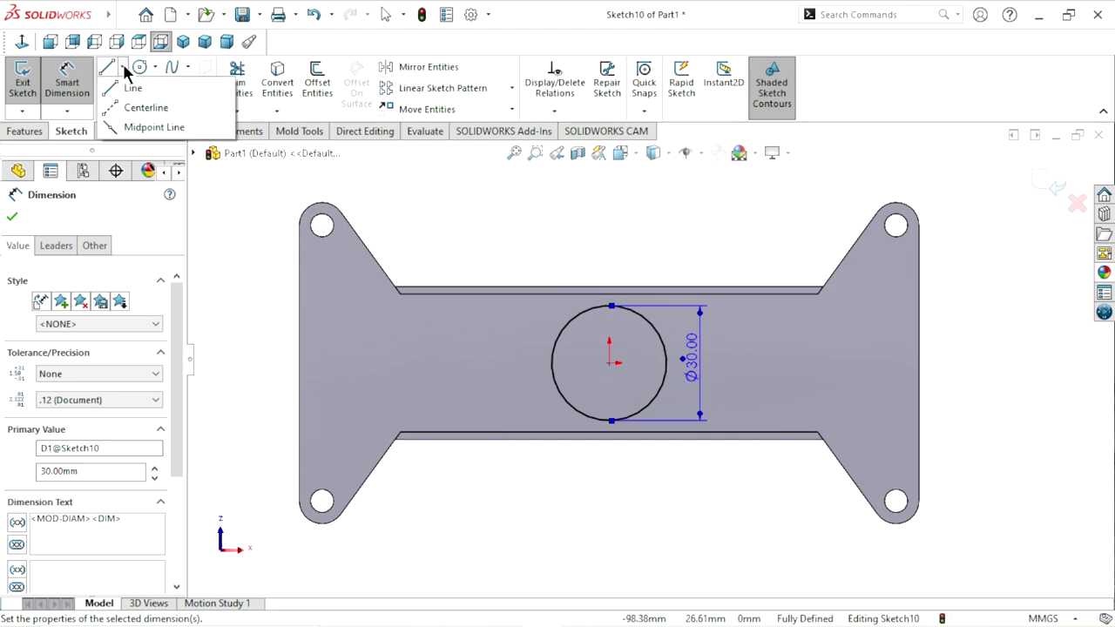
{"action": "left_click", "coordinate": [140, 127]}
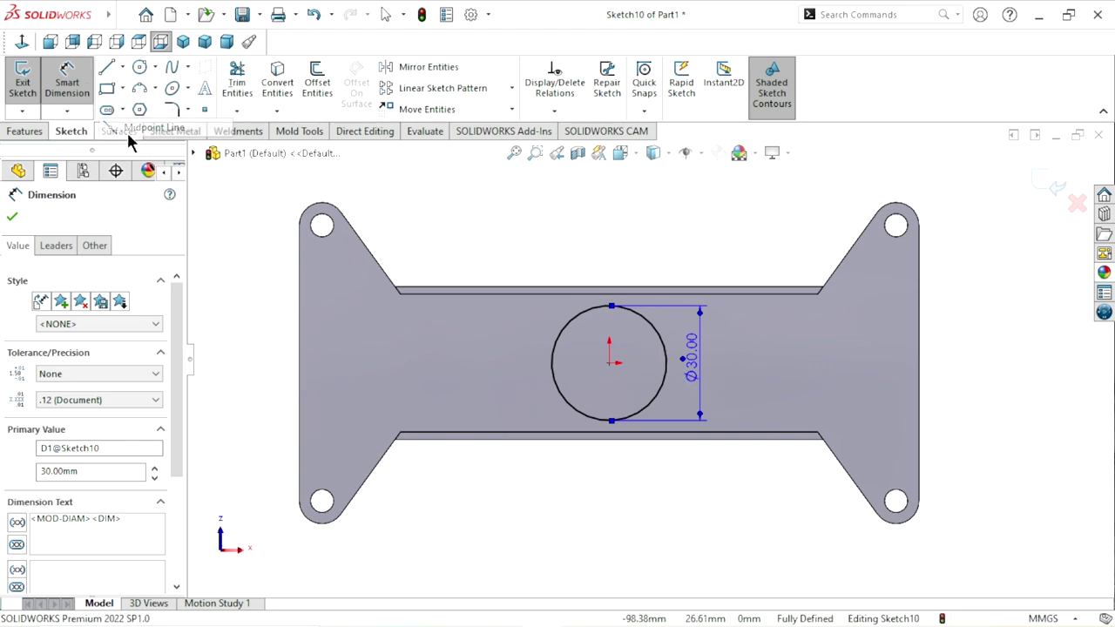
{"action": "left_click", "coordinate": [610, 363]}
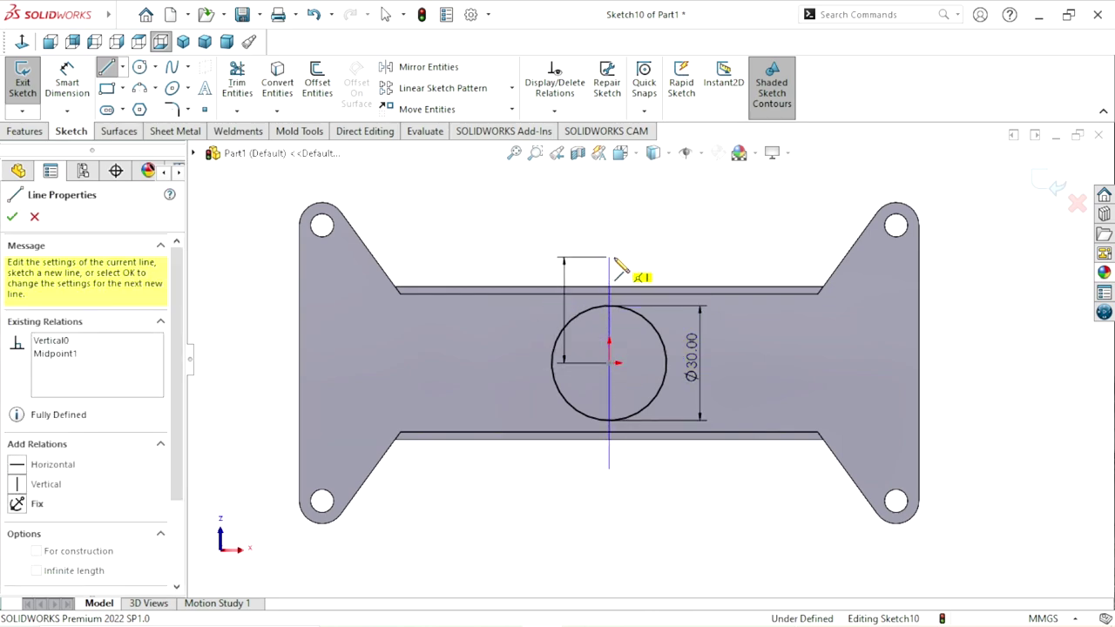
{"action": "left_click", "coordinate": [610, 257]}
{"action": "right_click", "coordinate": [667, 253]}
{"action": "left_click", "coordinate": [697, 259]}
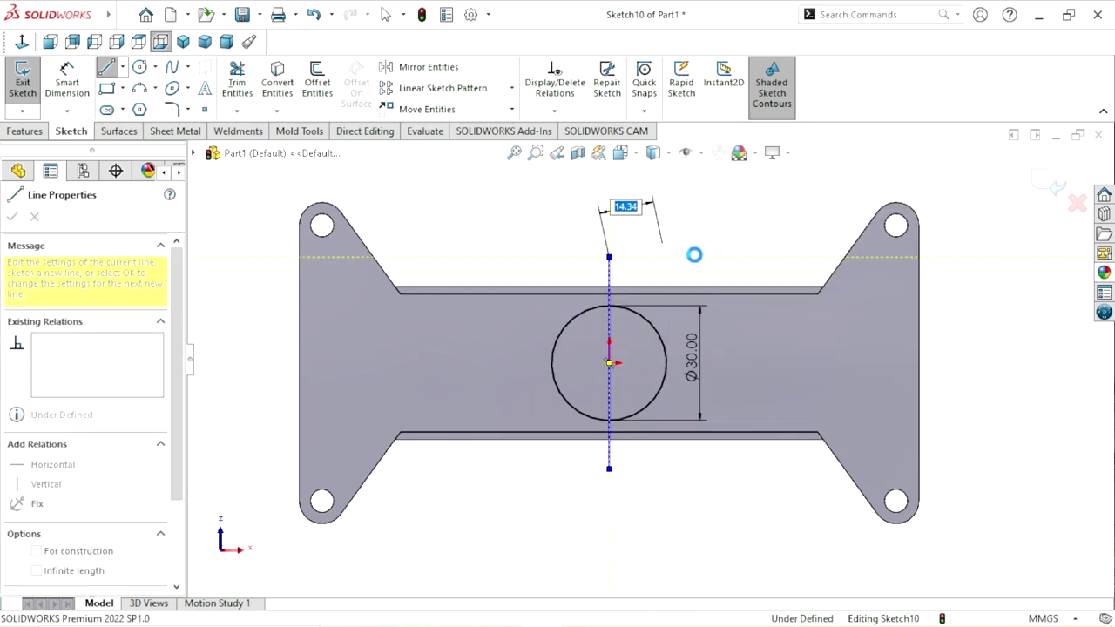
{"action": "left_click", "coordinate": [610, 283]}
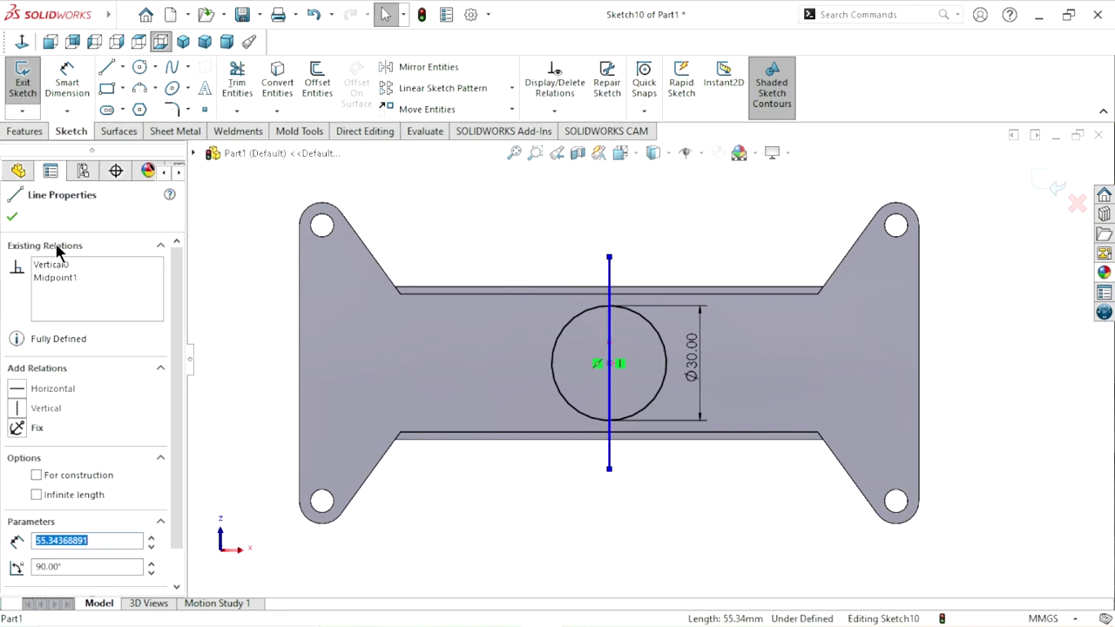
{"action": "left_click", "coordinate": [37, 477]}
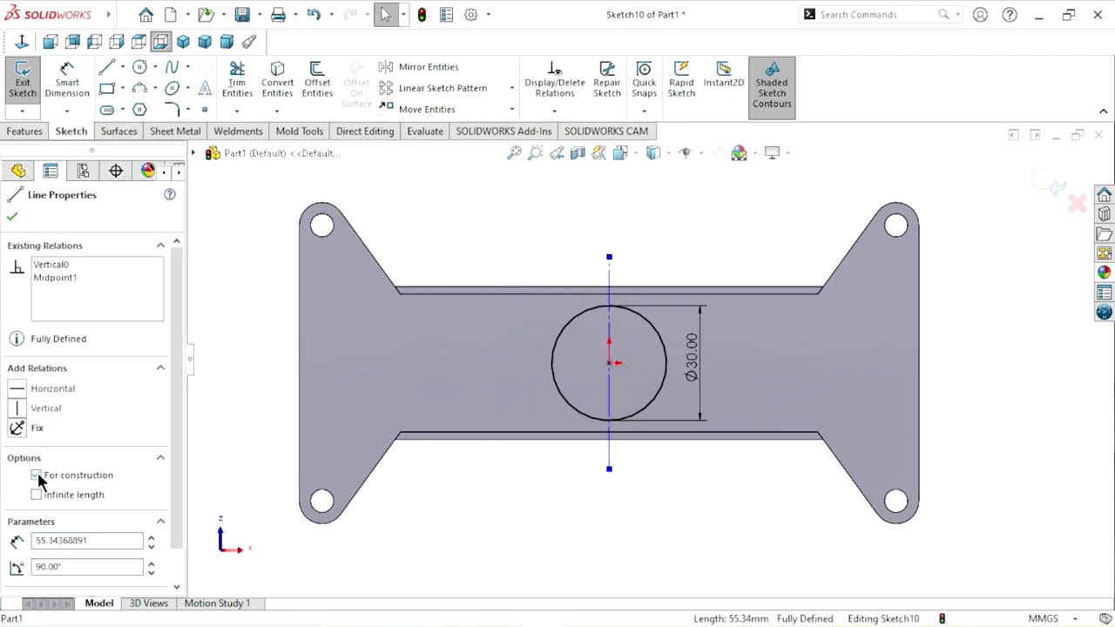
{"action": "left_click", "coordinate": [13, 217]}
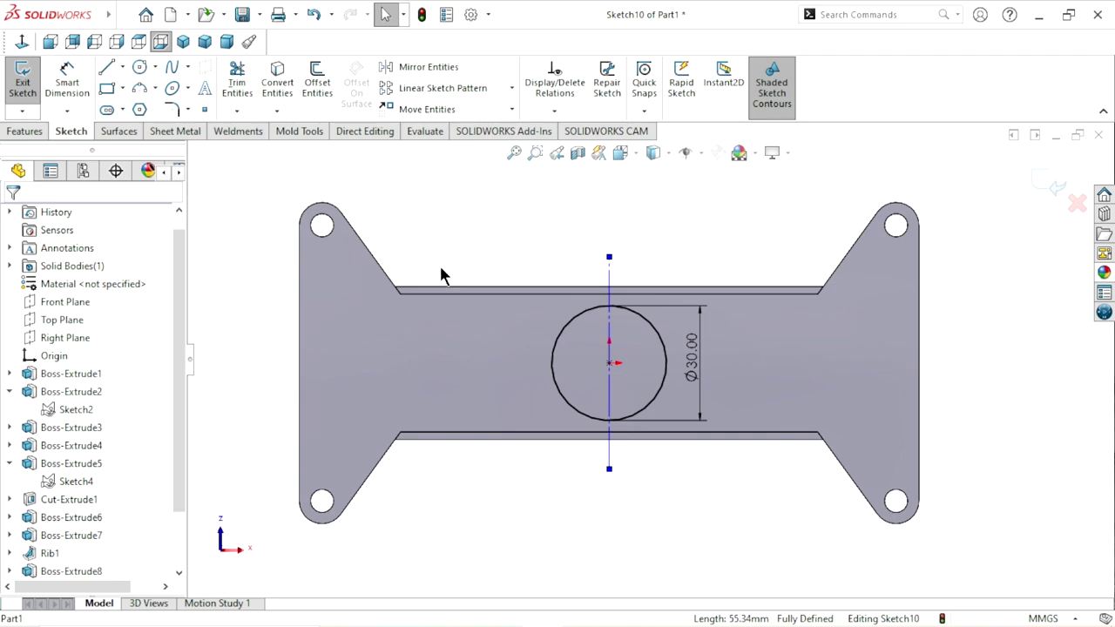
{"action": "scroll", "coordinate": [699, 374], "scroll_direction": "down", "scroll_amount": 2}
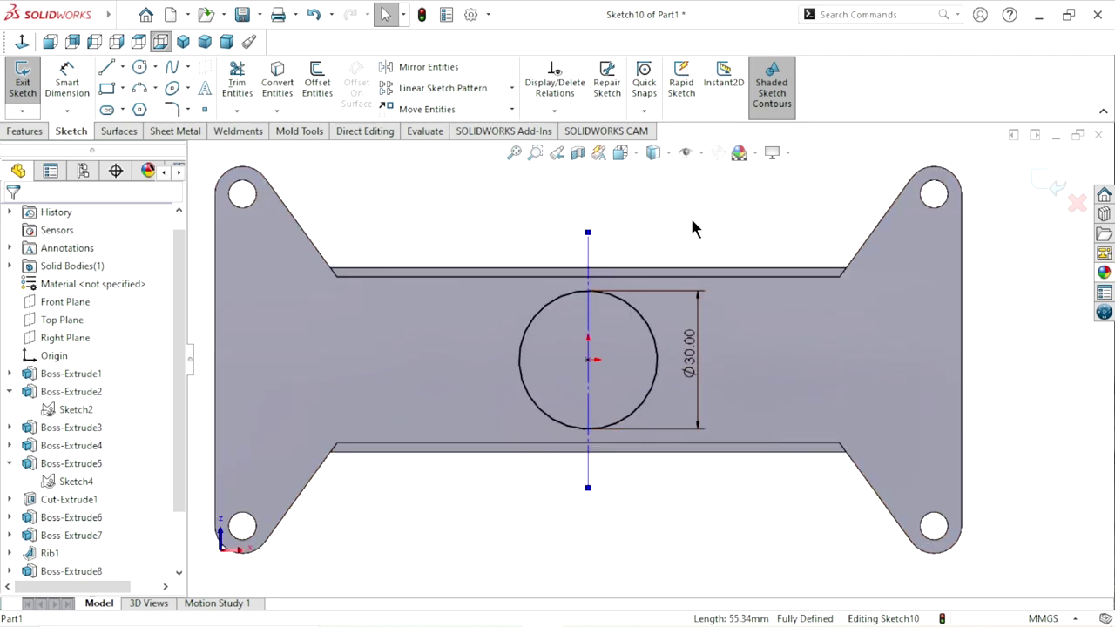
{"action": "left_click", "coordinate": [610, 205]}
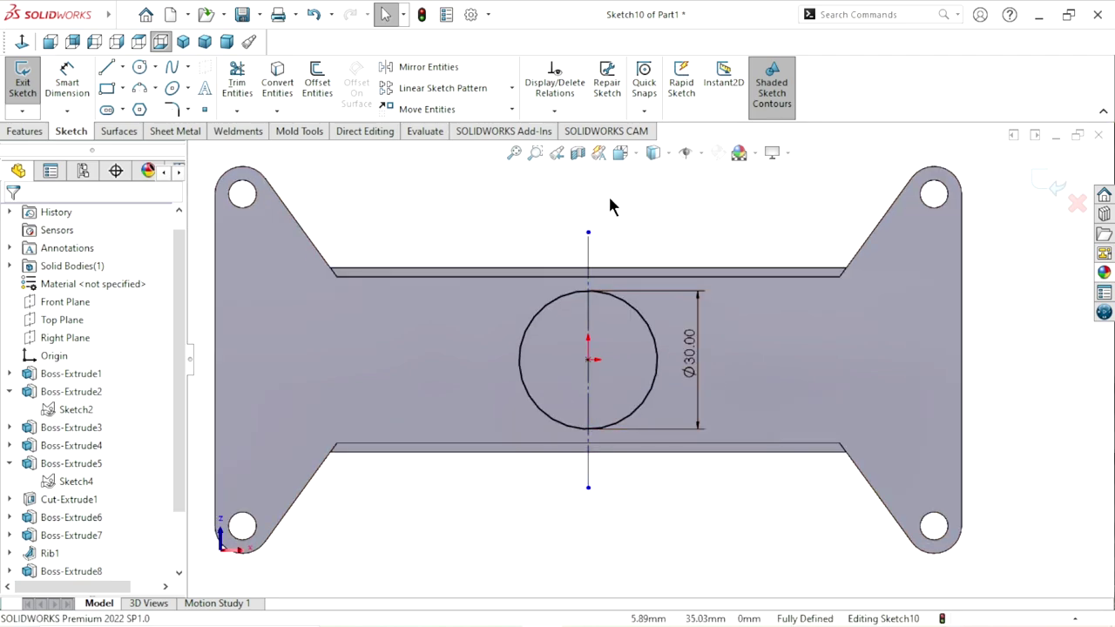
Step: Dimension the centerline's length to 58 mm
{"action": "left_click", "coordinate": [68, 89]}
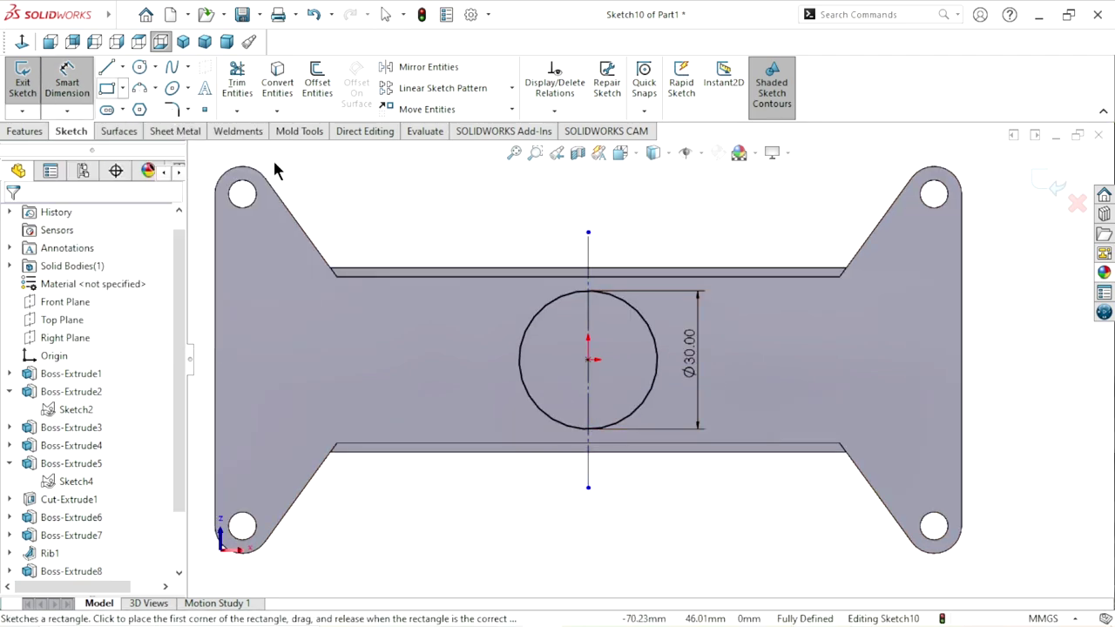
{"action": "left_click", "coordinate": [588, 321]}
{"action": "left_click", "coordinate": [477, 346]}
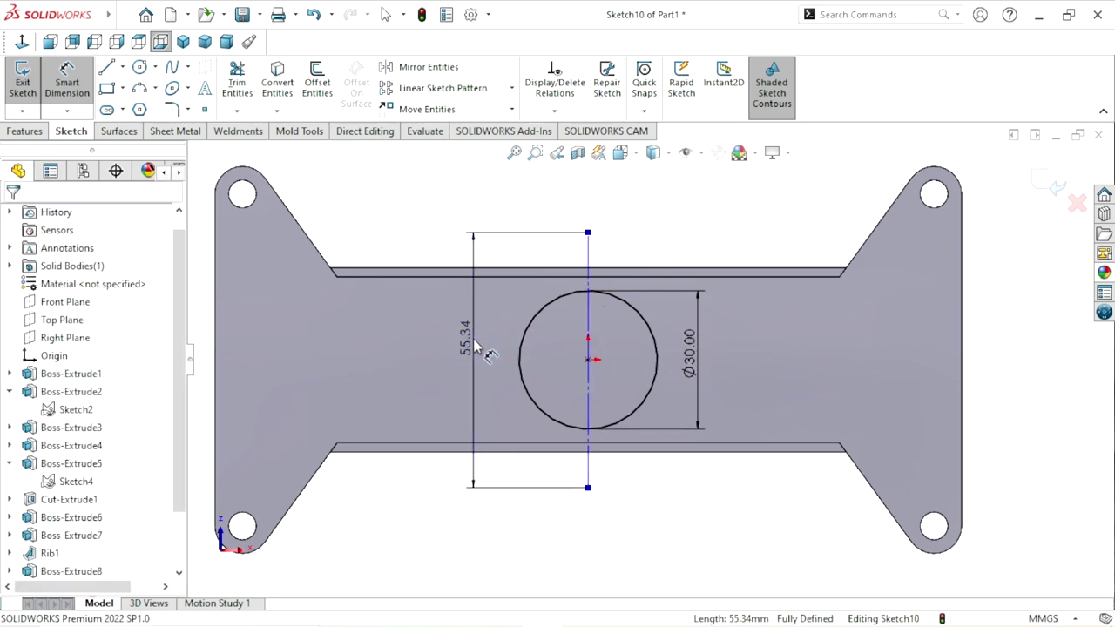
{"action": "type", "text": "58"}
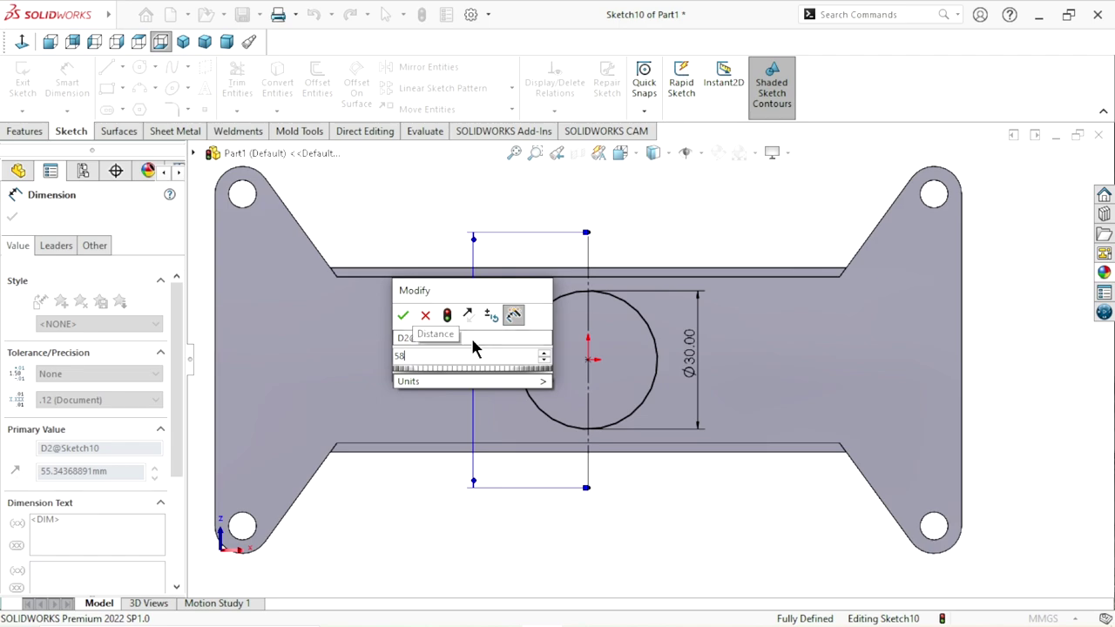
{"action": "left_click", "coordinate": [402, 318]}
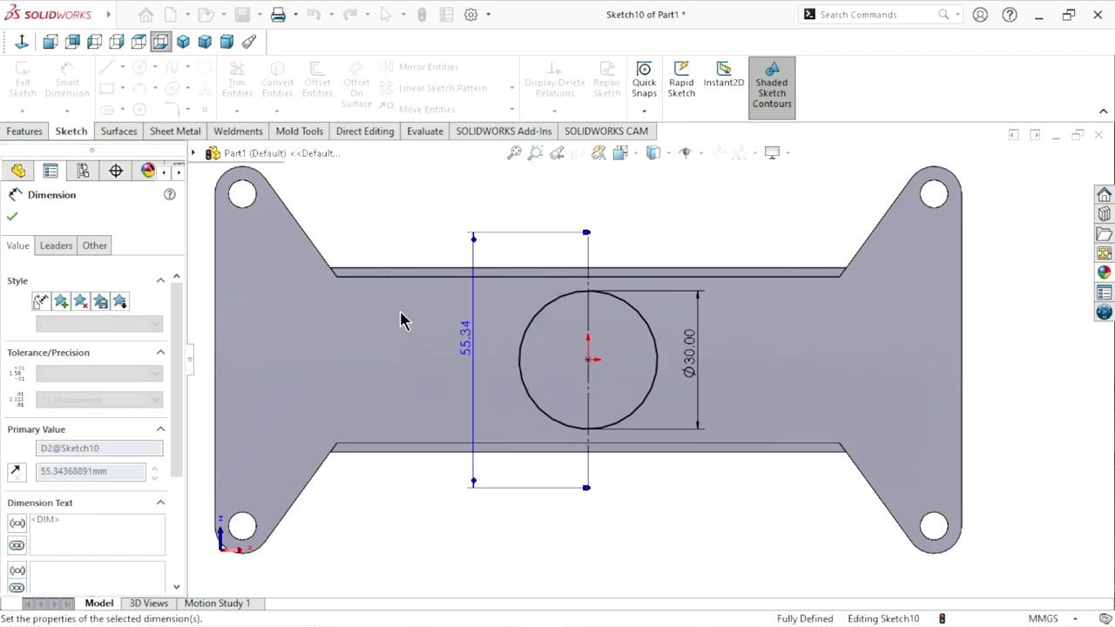
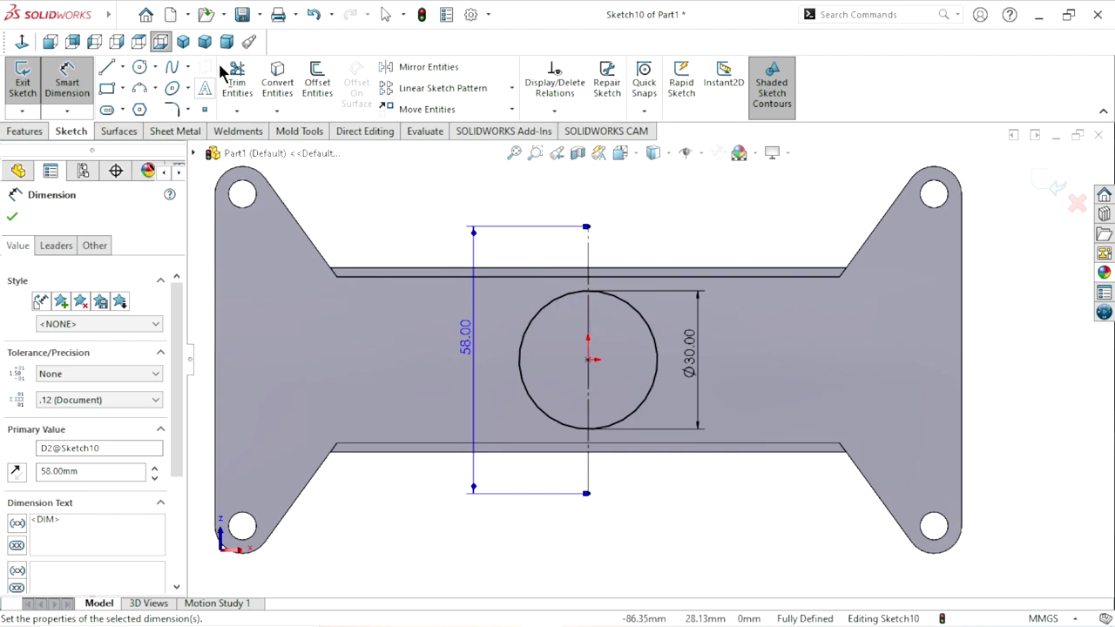
Step: Offset the Ø30 circle 3.00 mm outward to create a concentric outer circle
{"action": "left_click", "coordinate": [309, 94]}
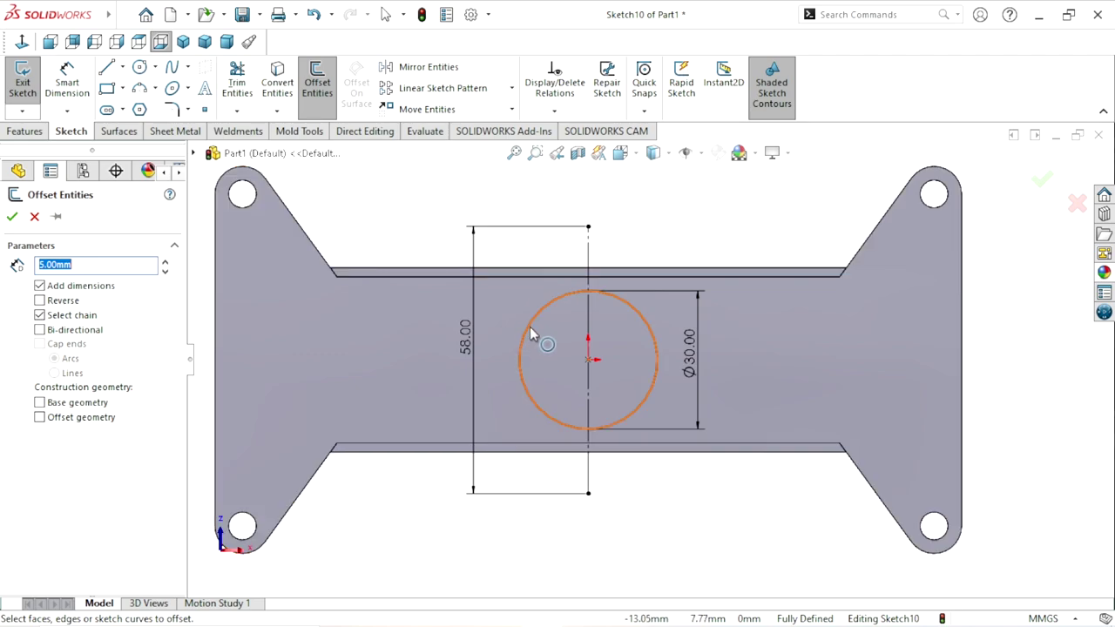
{"action": "left_click", "coordinate": [531, 329]}
{"action": "left_click", "coordinate": [530, 331]}
{"action": "type", "text": "3"}
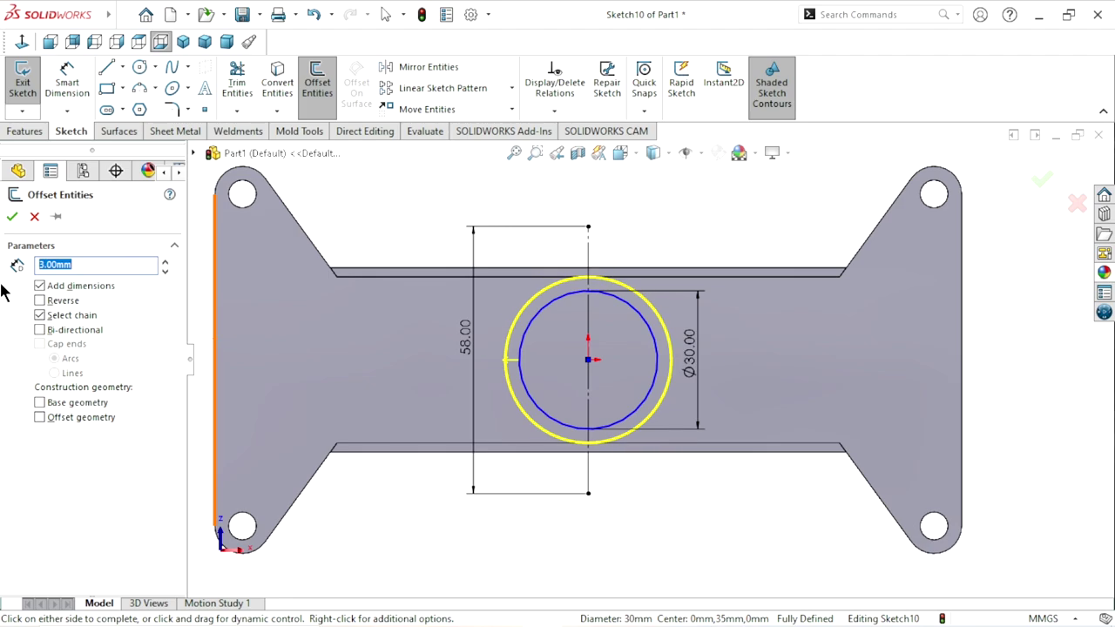
{"action": "left_click", "coordinate": [12, 218]}
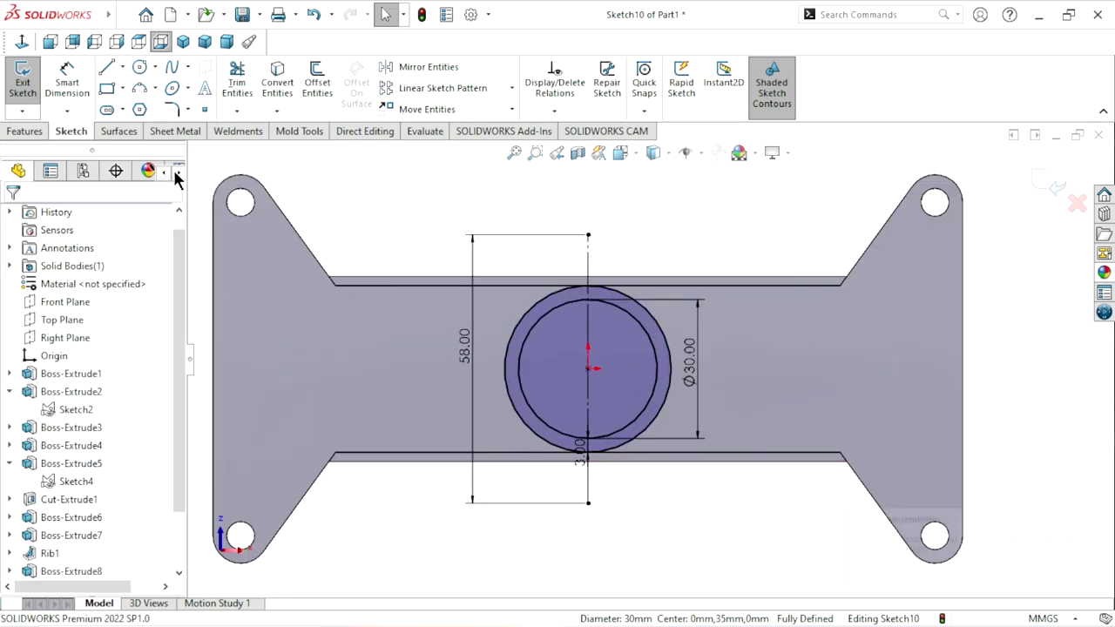
{"action": "left_click", "coordinate": [139, 66]}
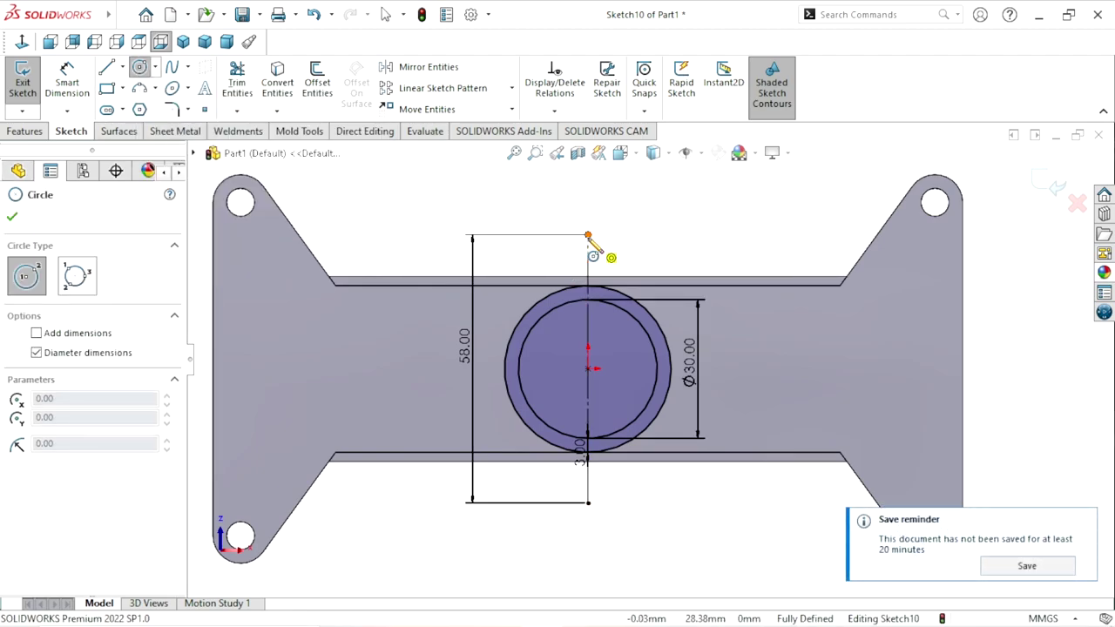
Step: Draw circles at the top and bottom ends of the 58 mm centerline and move the 3.00 dimension left
{"action": "left_click", "coordinate": [589, 235]}
{"action": "left_click", "coordinate": [610, 229]}
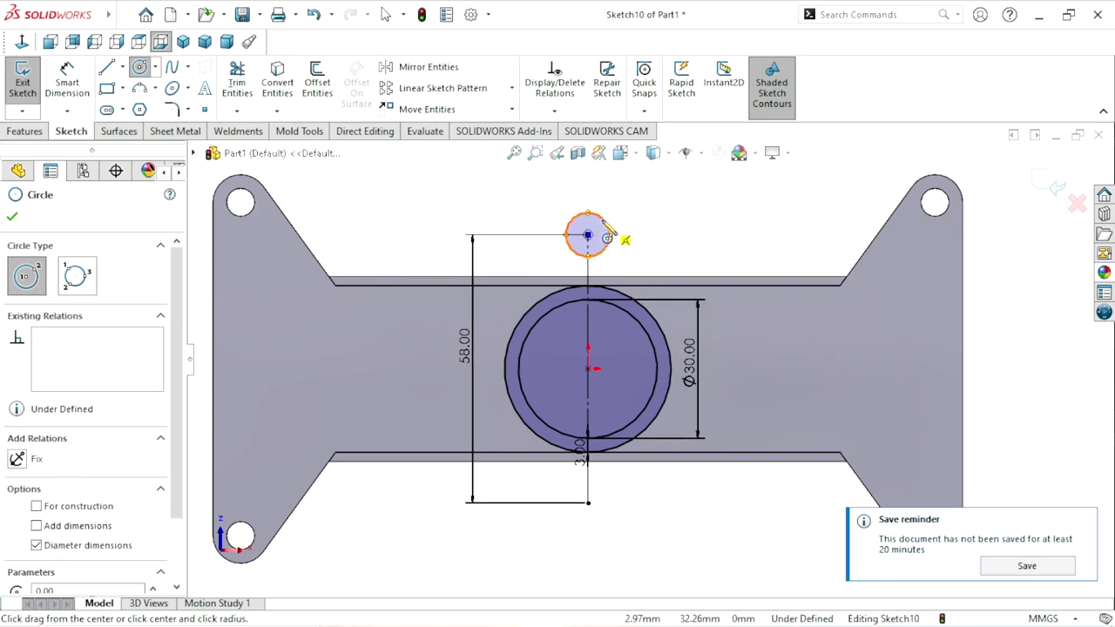
{"action": "left_click", "coordinate": [588, 504]}
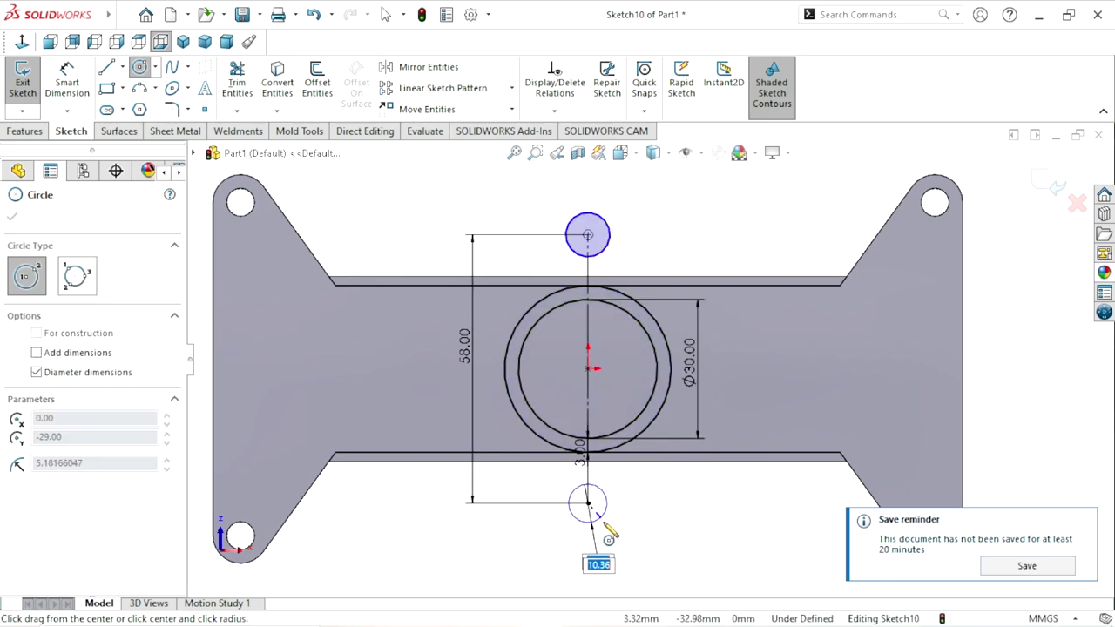
{"action": "left_click", "coordinate": [603, 520]}
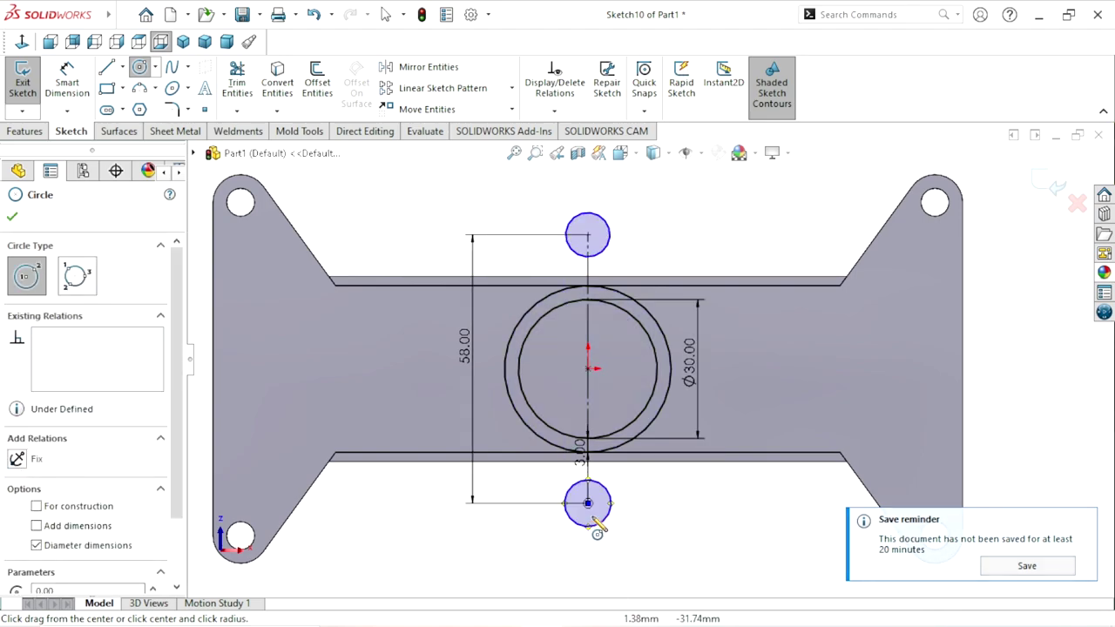
{"action": "left_click", "coordinate": [13, 217]}
{"action": "left_click", "coordinate": [582, 455]}
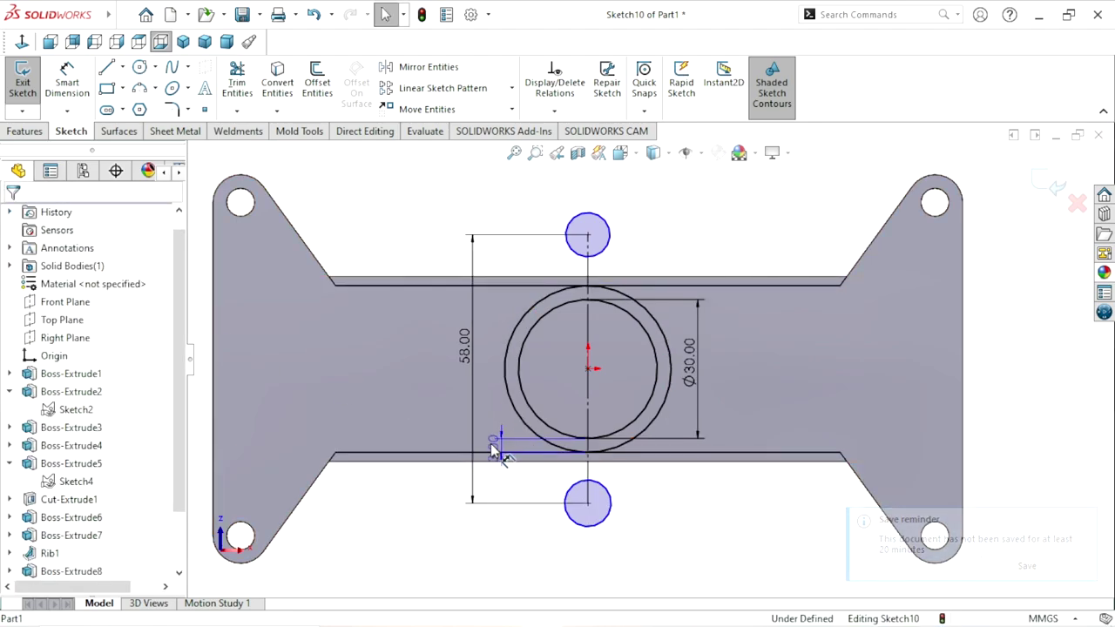
{"action": "left_click", "coordinate": [496, 424]}
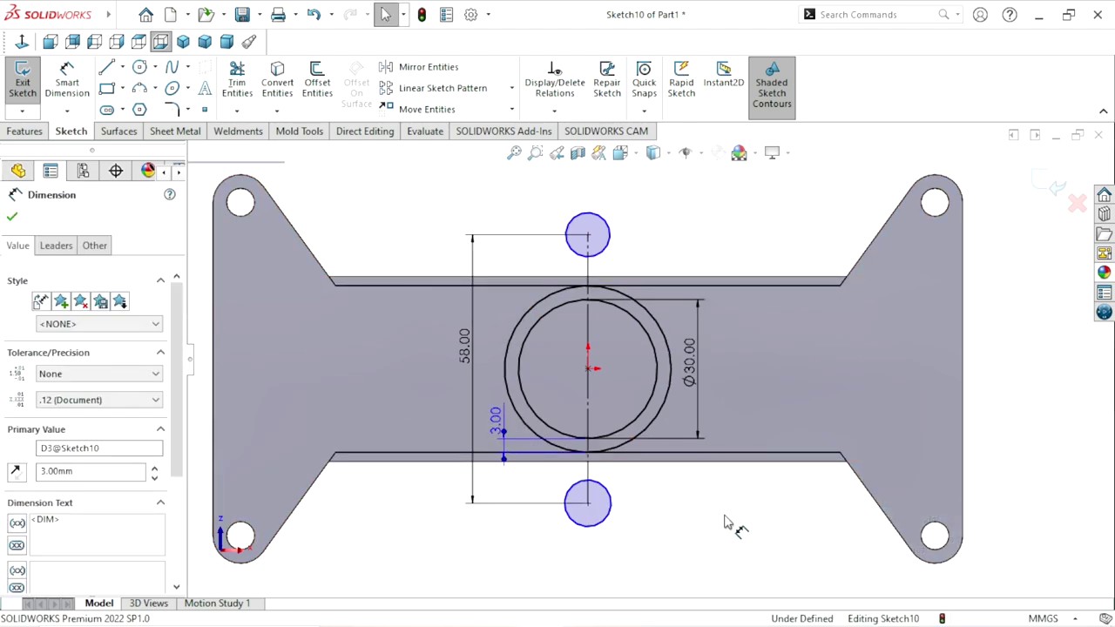
{"action": "key", "text": "Escape"}
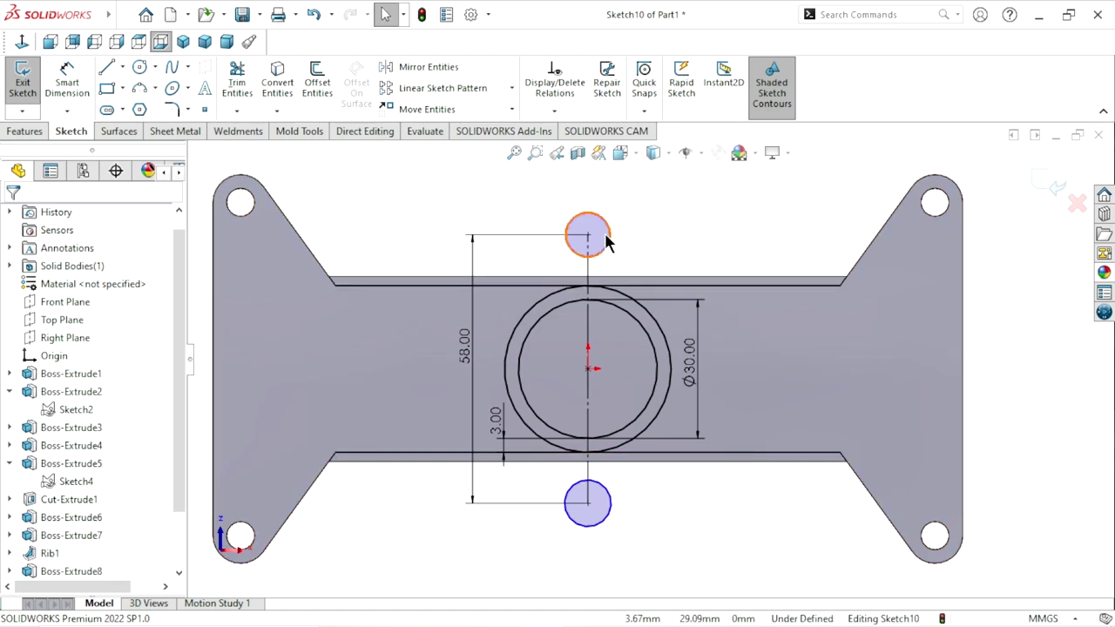
Step: Make the two small circles equal and dimension the top one to Ø12 mm
{"action": "left_click", "coordinate": [611, 235]}
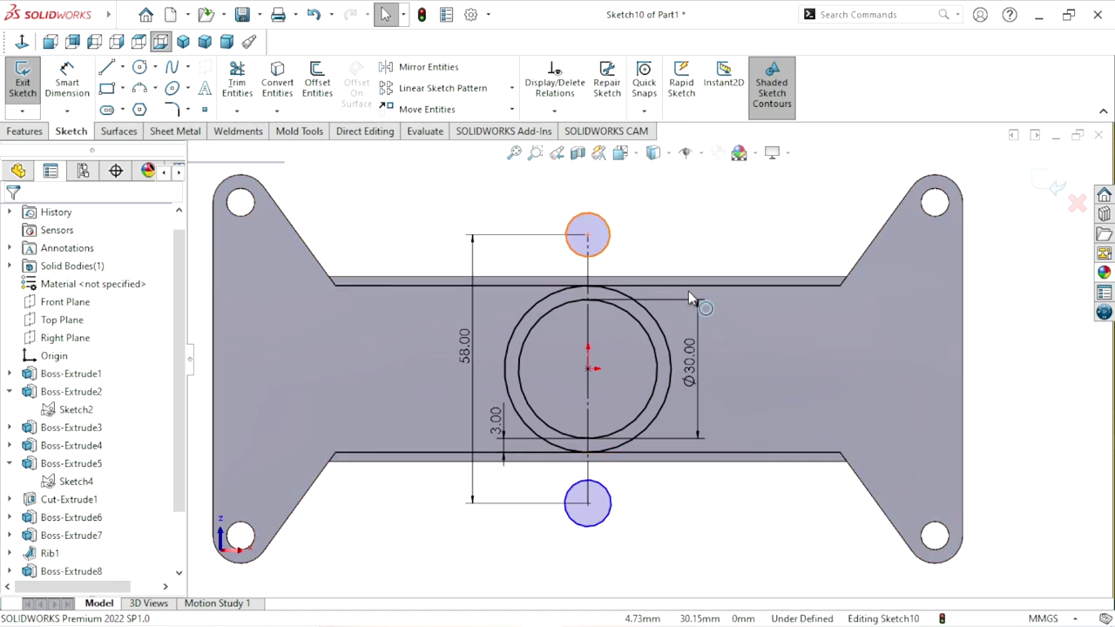
{"action": "left_click", "coordinate": [613, 514]}
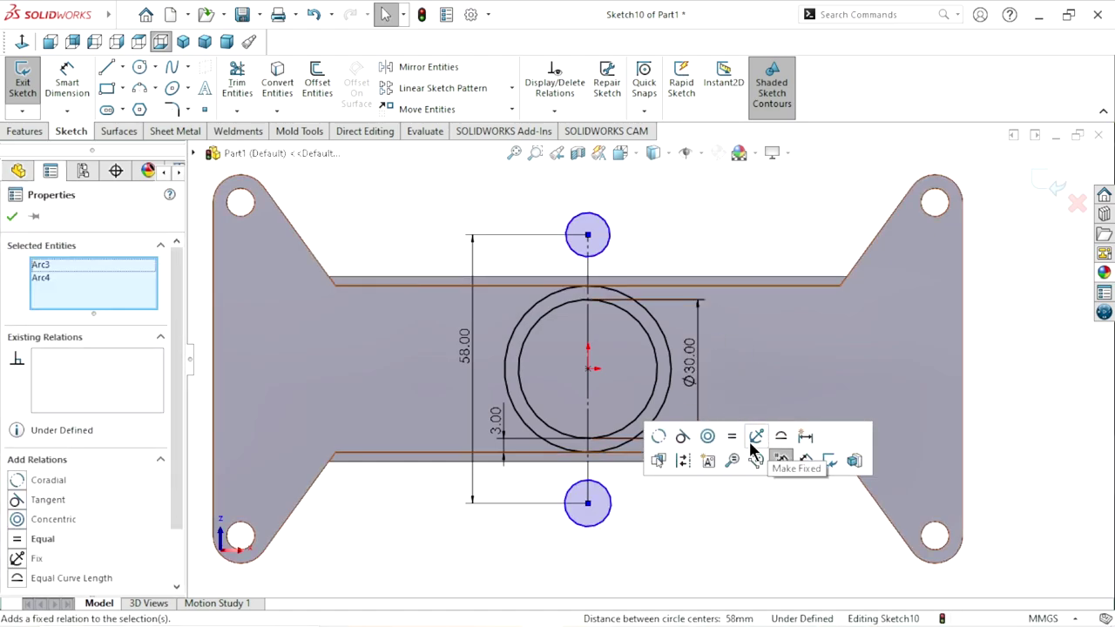
{"action": "left_click", "coordinate": [733, 437]}
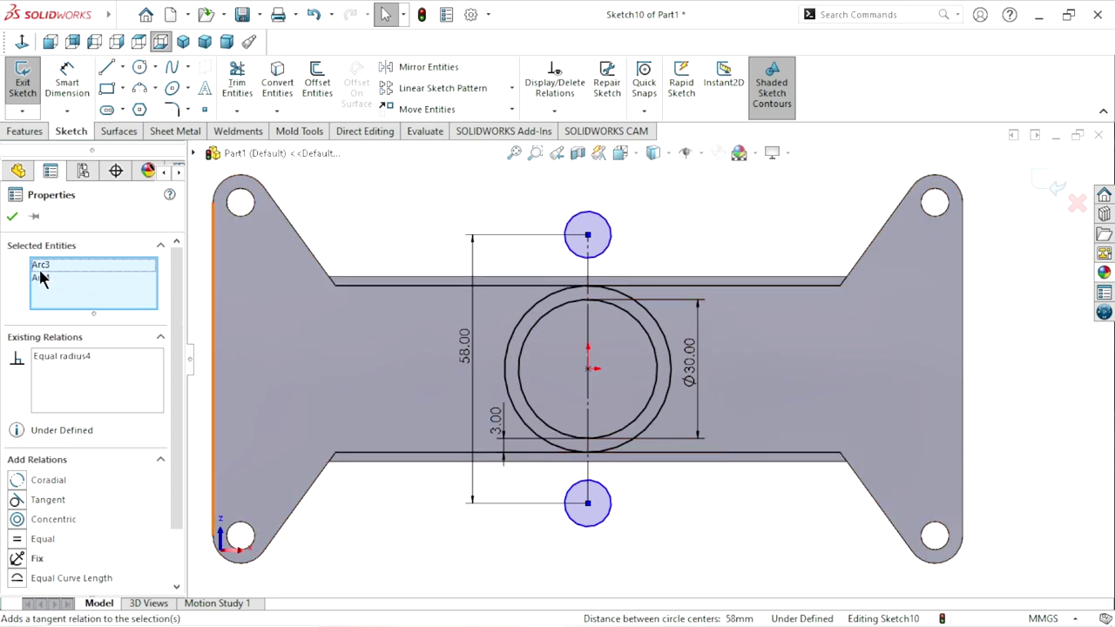
{"action": "left_click", "coordinate": [10, 219]}
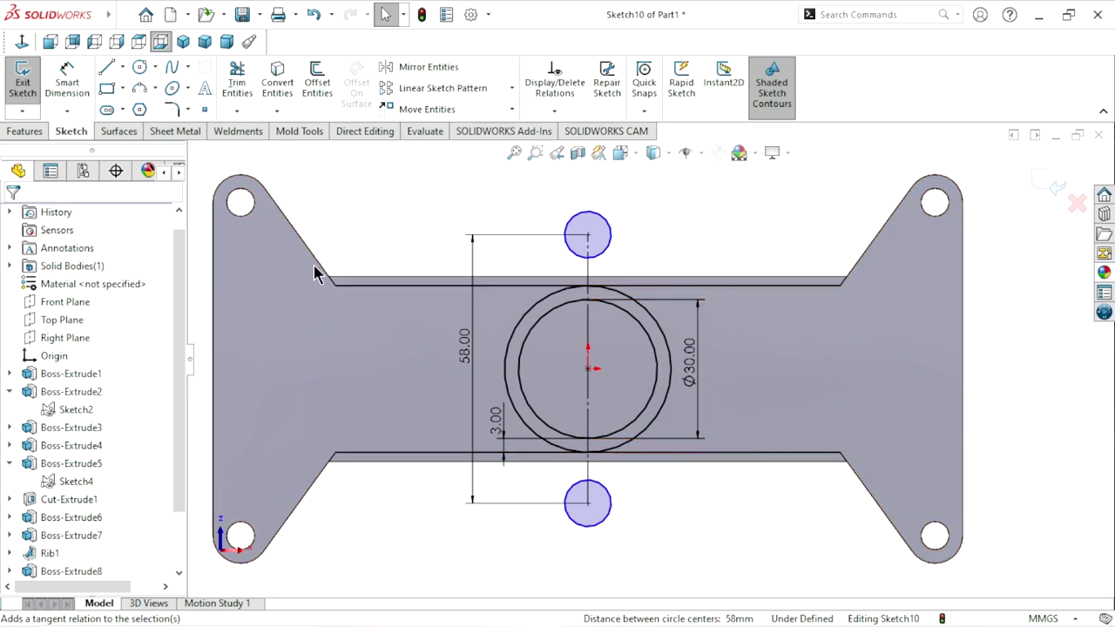
{"action": "left_click", "coordinate": [62, 87]}
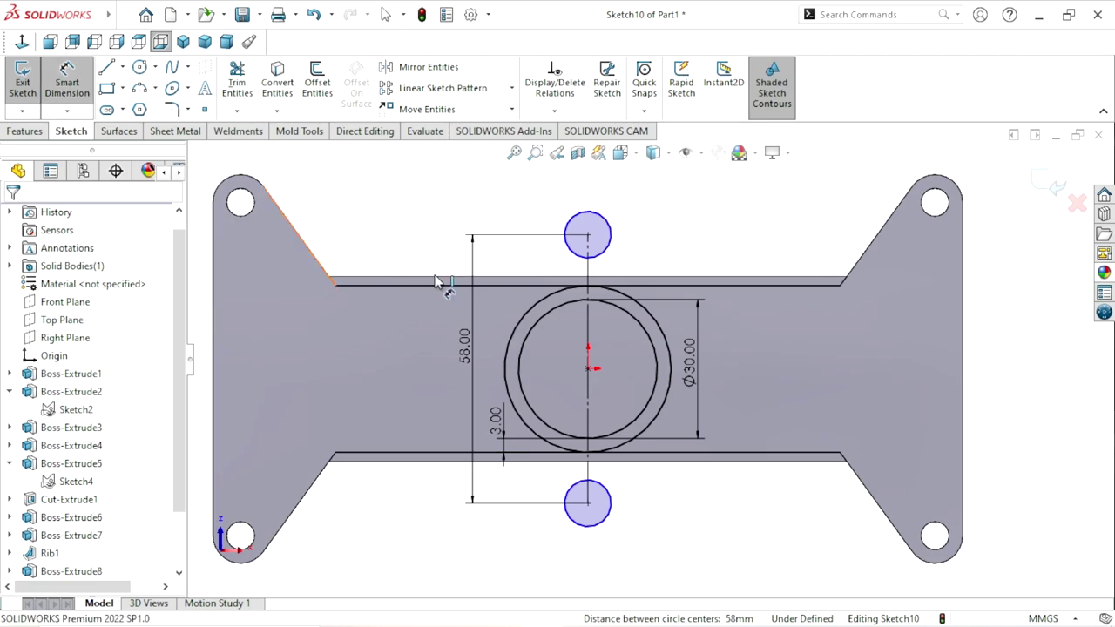
{"action": "left_click", "coordinate": [614, 238]}
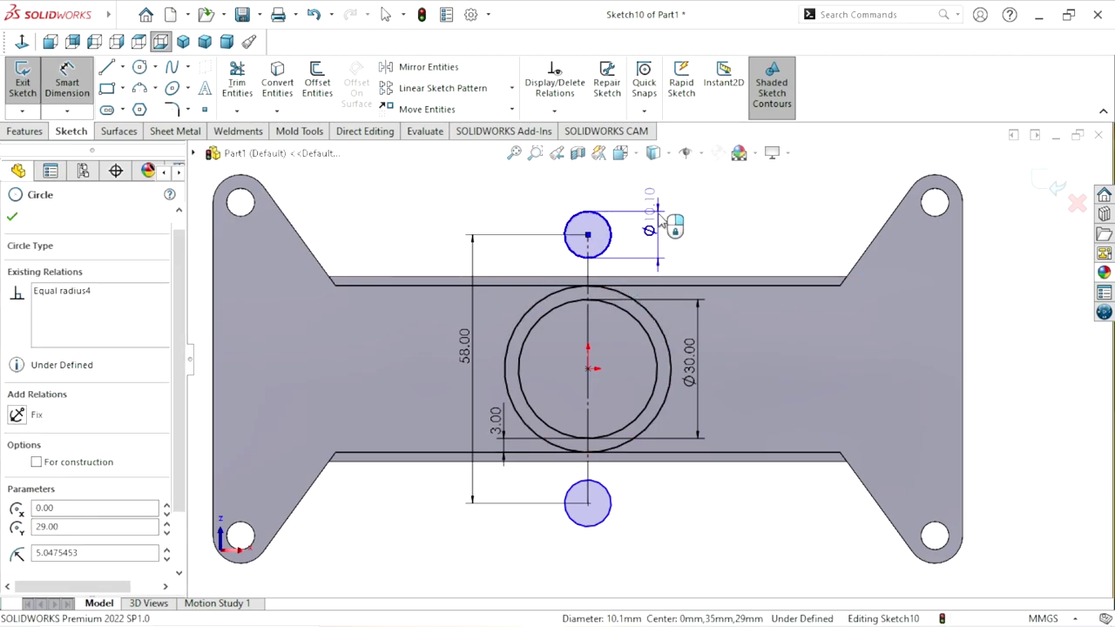
{"action": "left_click", "coordinate": [652, 220]}
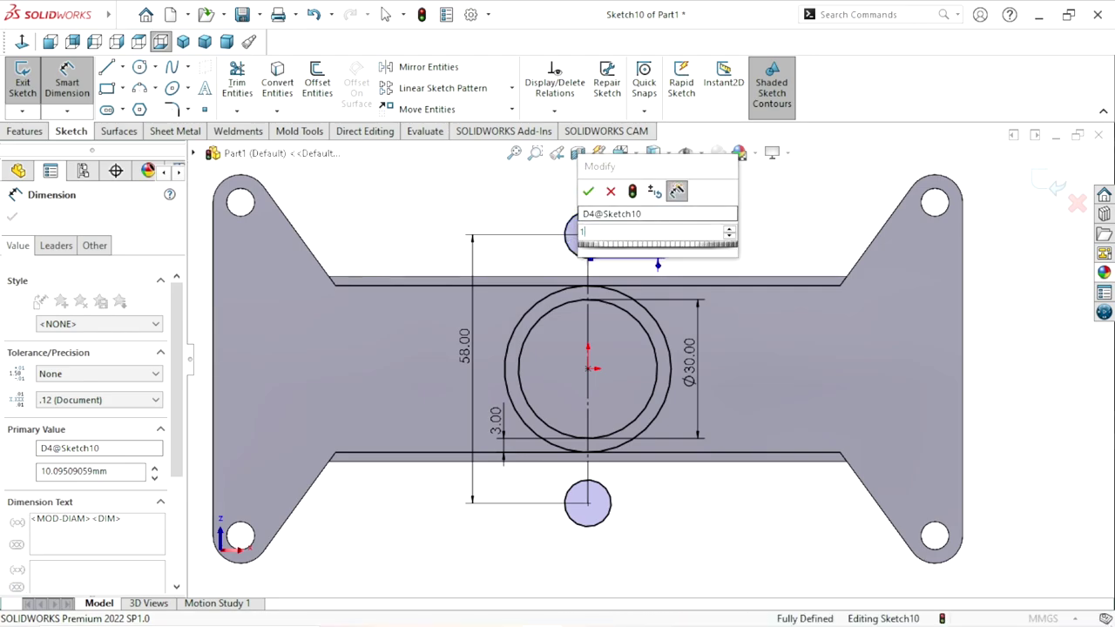
{"action": "type", "text": "12"}
{"action": "left_click", "coordinate": [590, 192]}
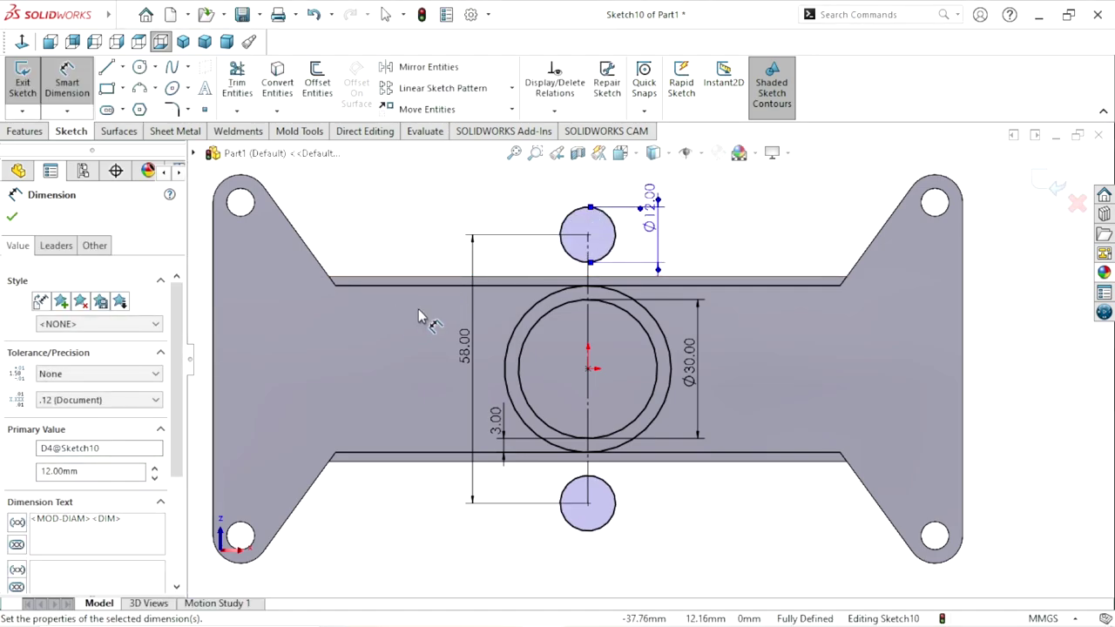
{"action": "left_click", "coordinate": [12, 218]}
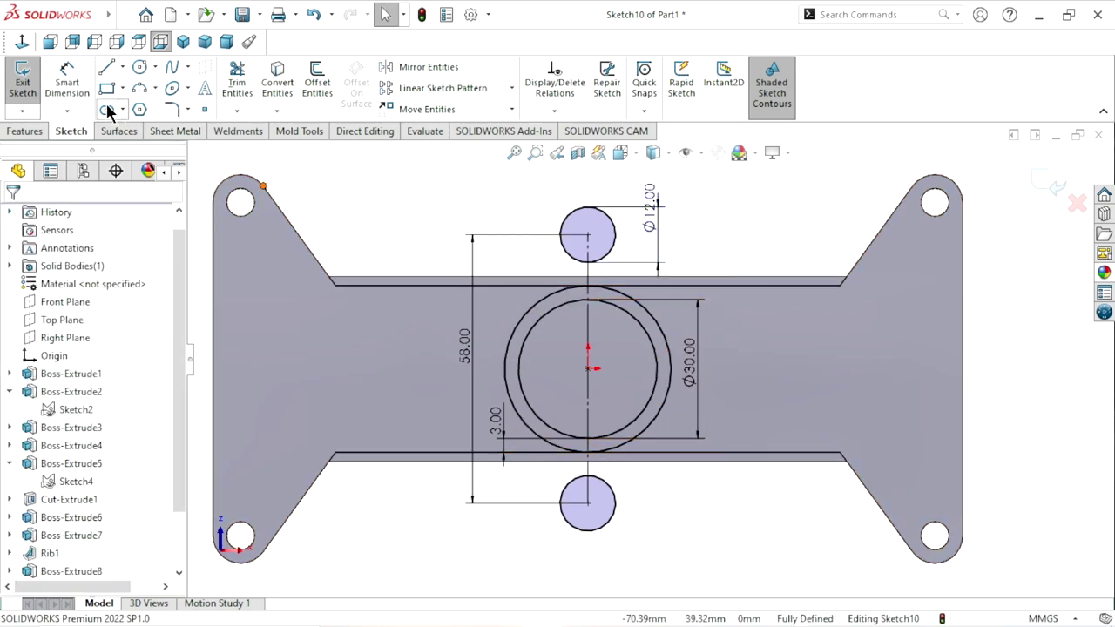
Step: Draw a concentric inner circle inside each of the top and bottom Ø12 circles
{"action": "left_click", "coordinate": [140, 67]}
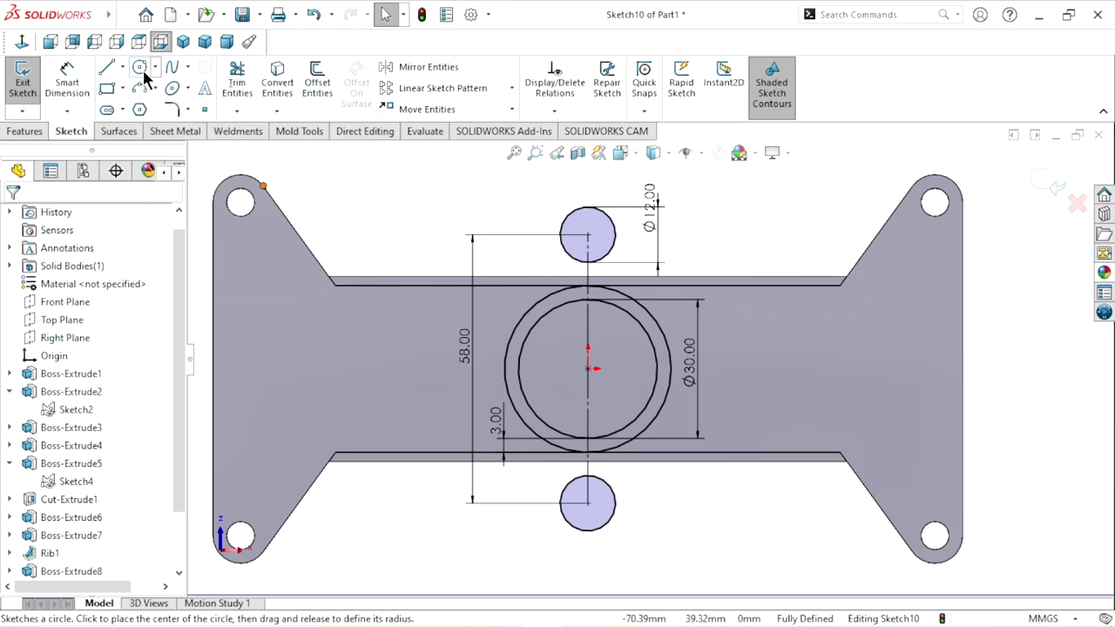
{"action": "left_click", "coordinate": [588, 234]}
{"action": "type", "text": "5"}
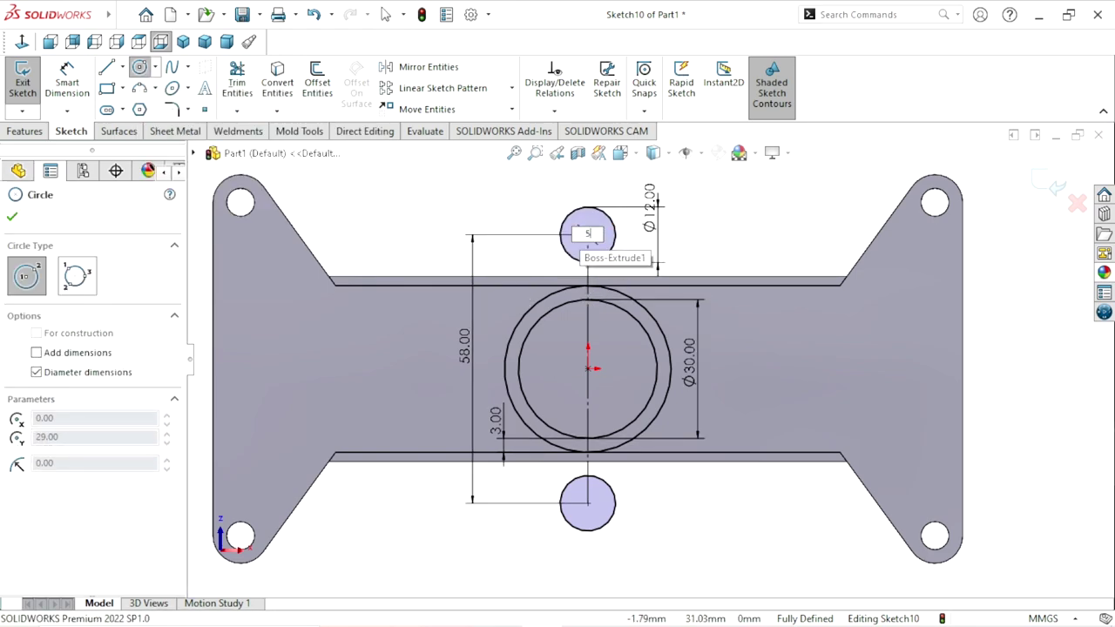
{"action": "left_click", "coordinate": [589, 234]}
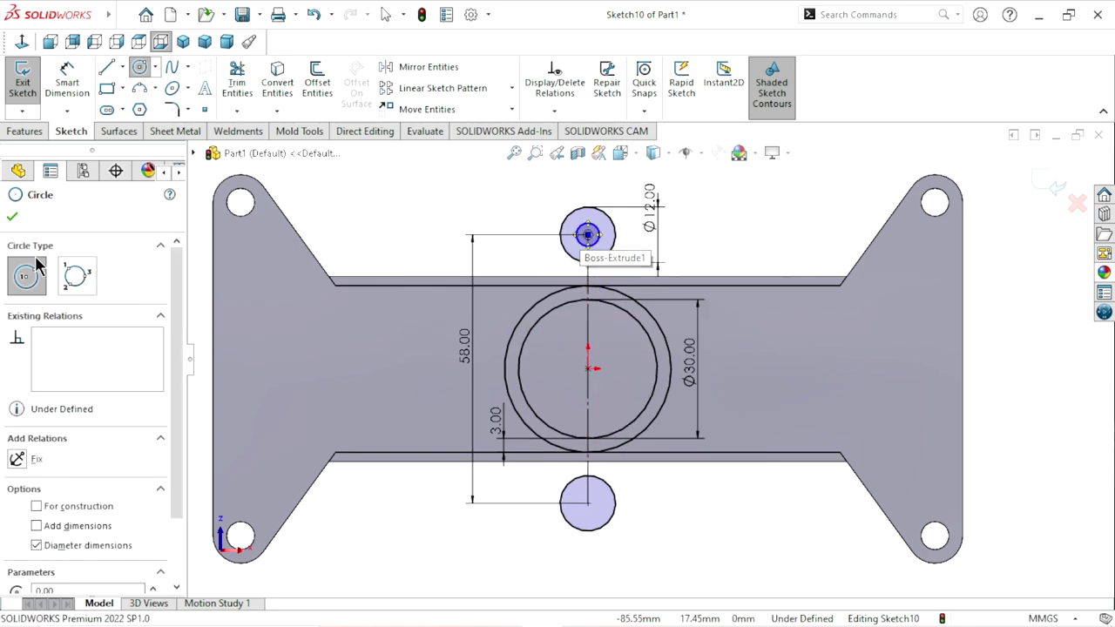
{"action": "left_click", "coordinate": [12, 217]}
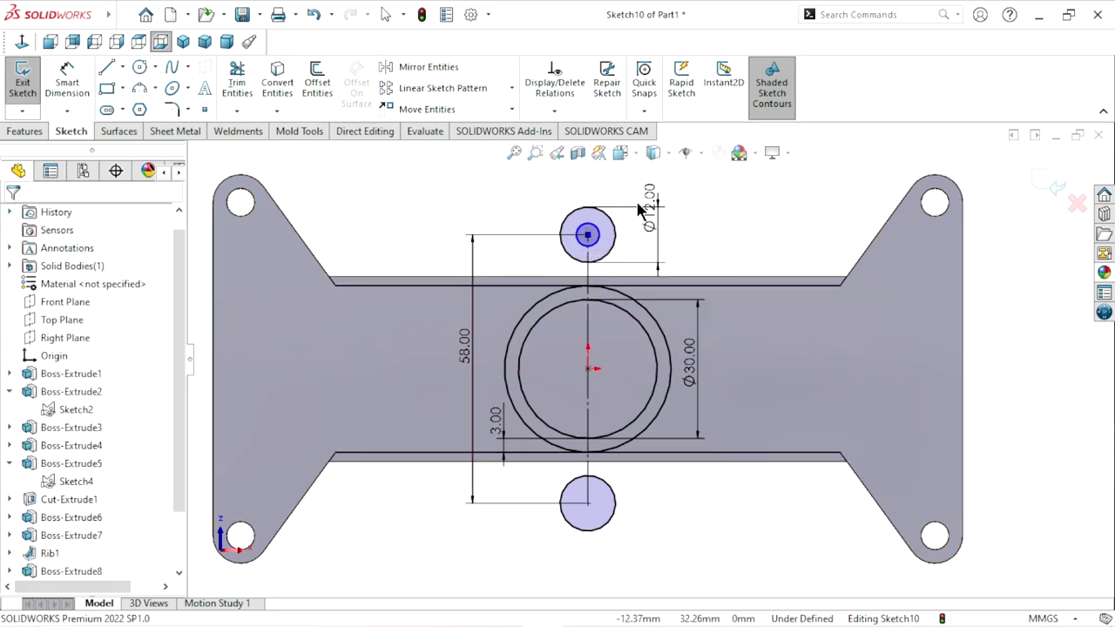
{"action": "left_click", "coordinate": [139, 70]}
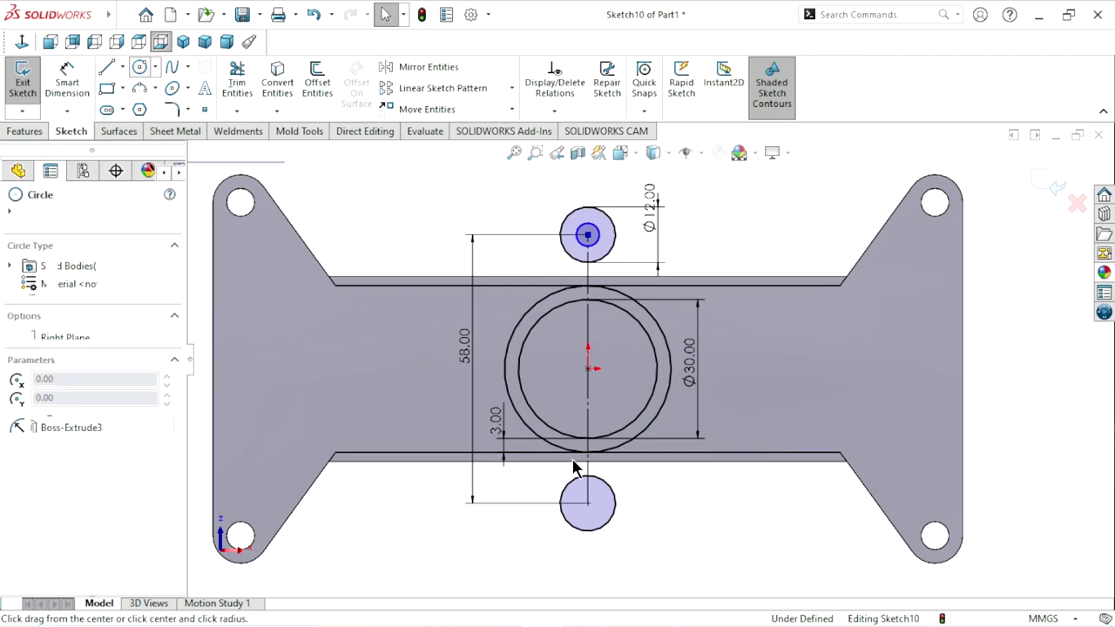
{"action": "left_click", "coordinate": [588, 502]}
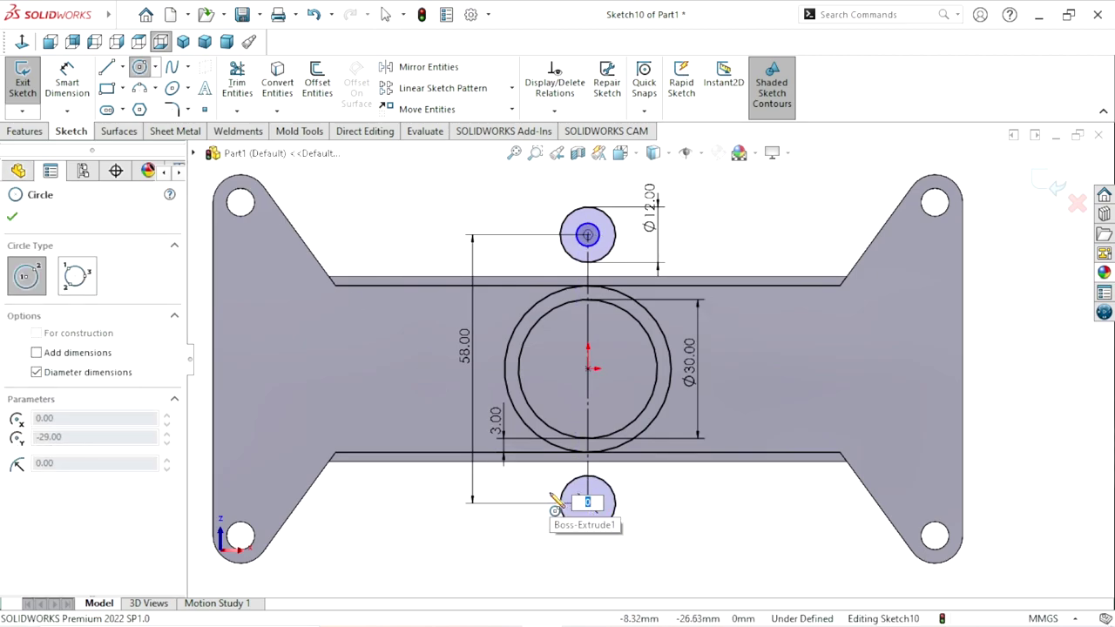
{"action": "left_click", "coordinate": [591, 502]}
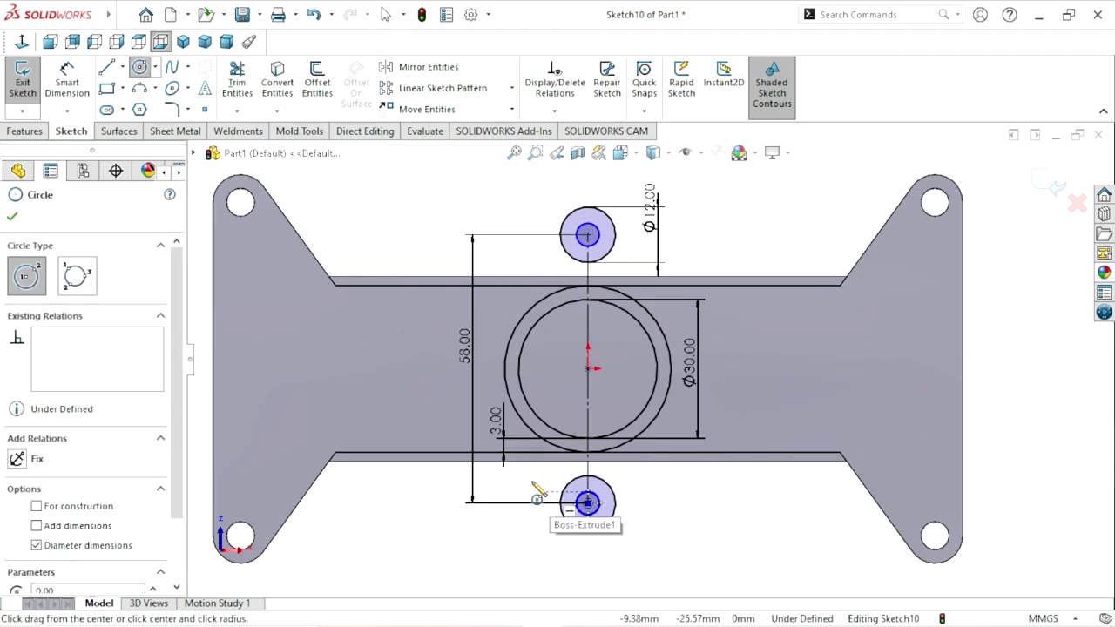
{"action": "left_click", "coordinate": [12, 217]}
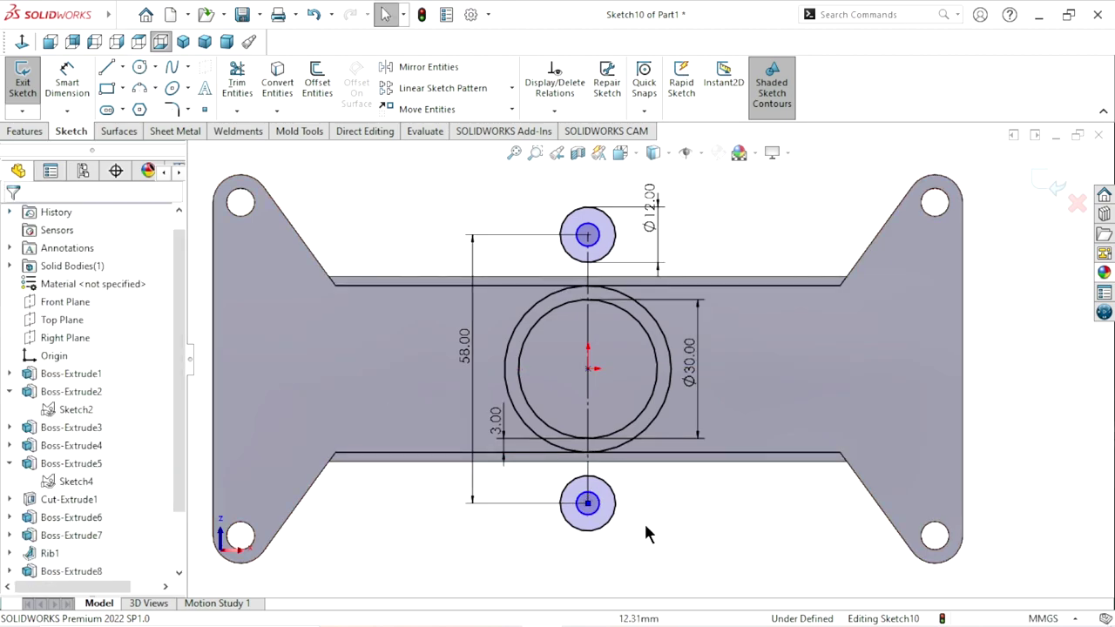
{"action": "scroll", "coordinate": [645, 357], "scroll_direction": "down", "scroll_amount": 2}
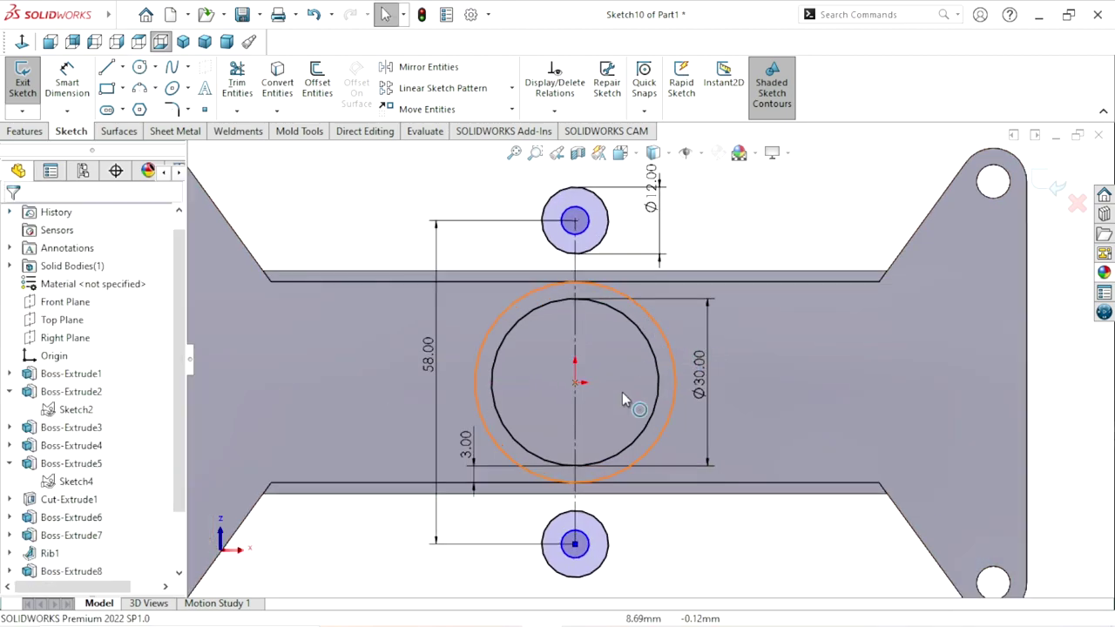
Step: Dimension the top inner circle to Ø5.00 mm and make the bottom one equal to it
{"action": "left_click", "coordinate": [63, 94]}
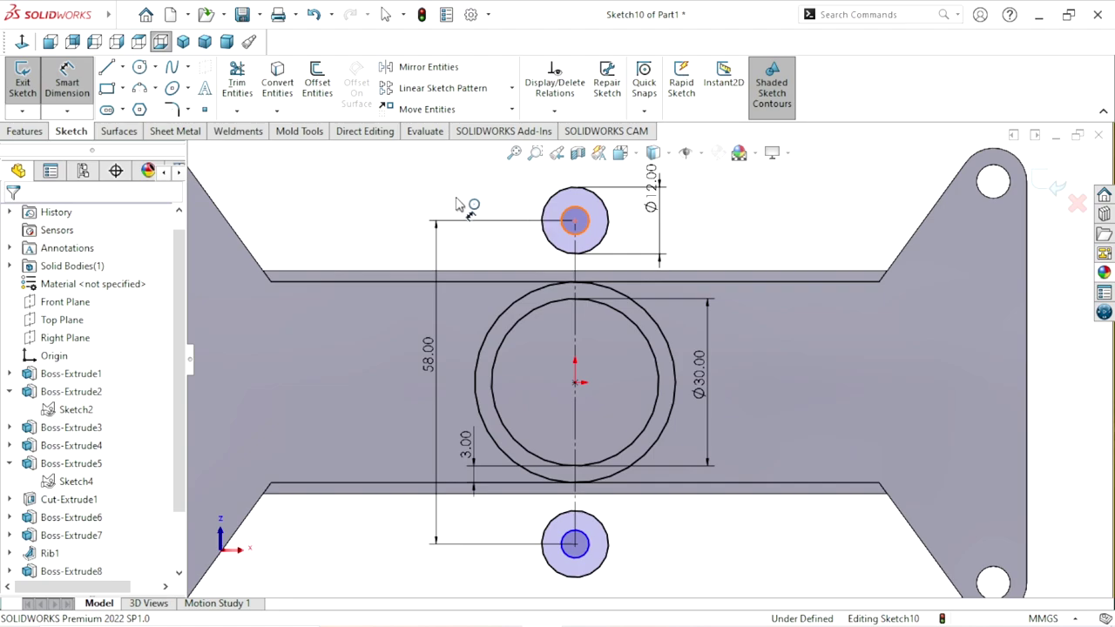
{"action": "left_click", "coordinate": [572, 220]}
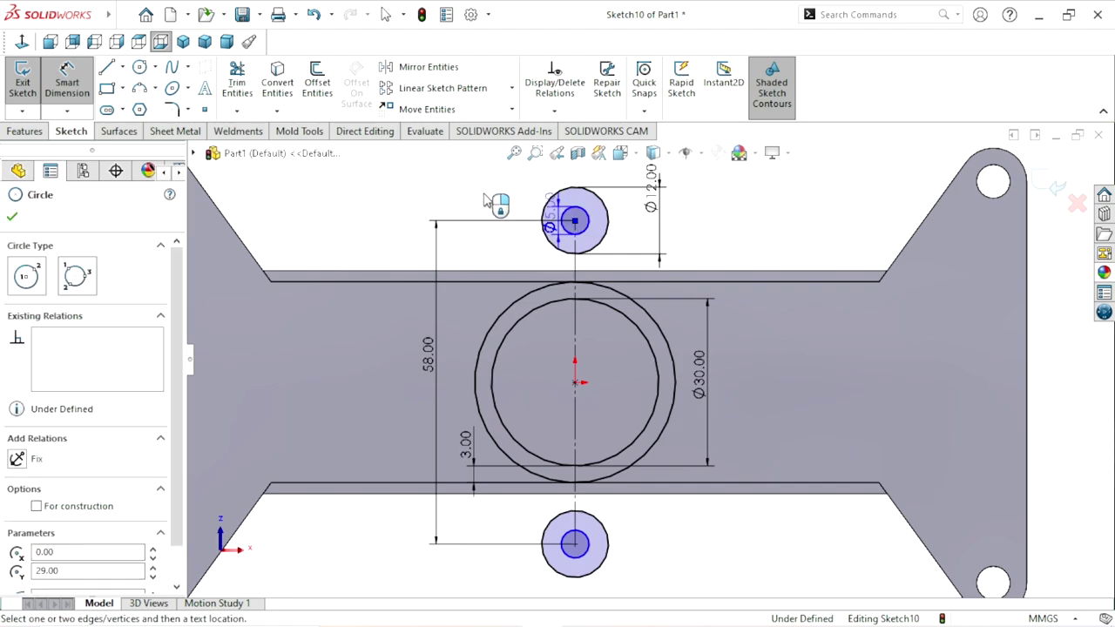
{"action": "left_click", "coordinate": [406, 194]}
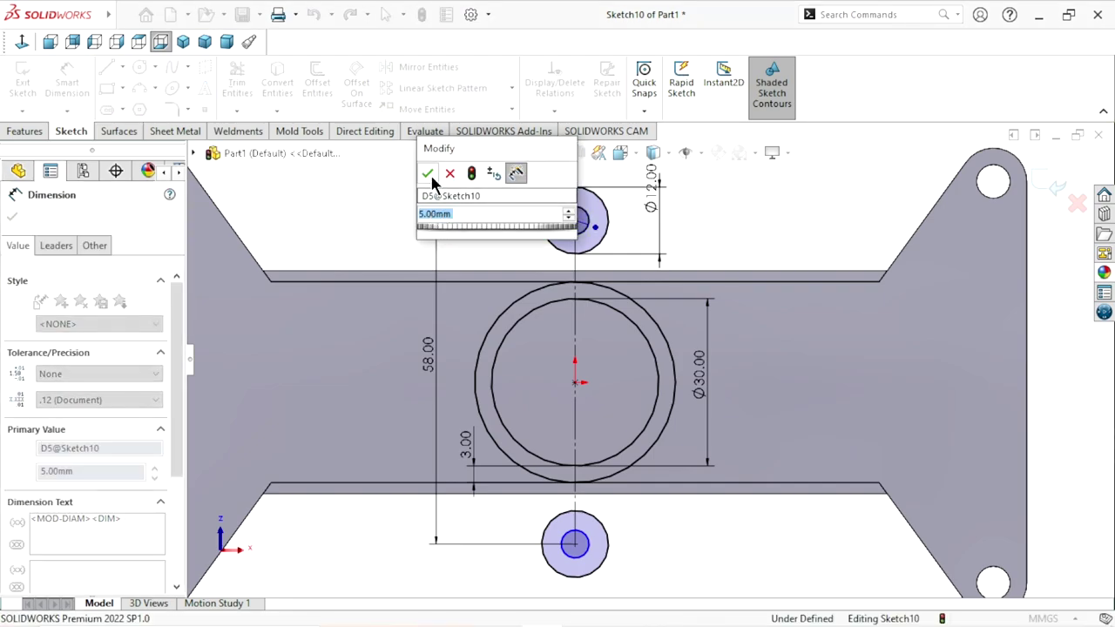
{"action": "left_click", "coordinate": [429, 174]}
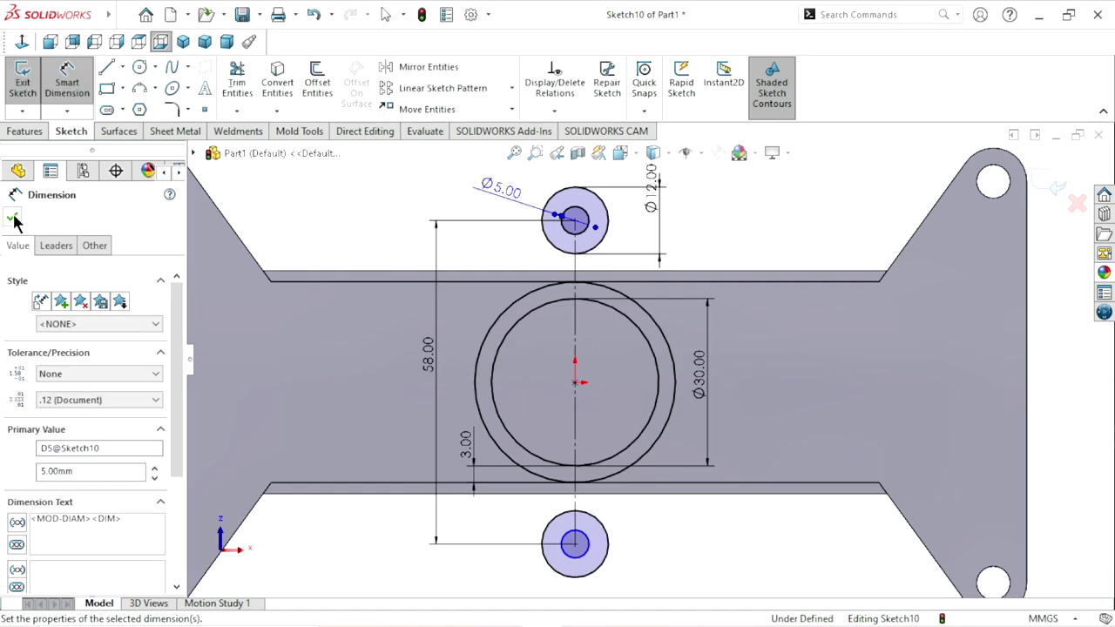
{"action": "left_click", "coordinate": [13, 218]}
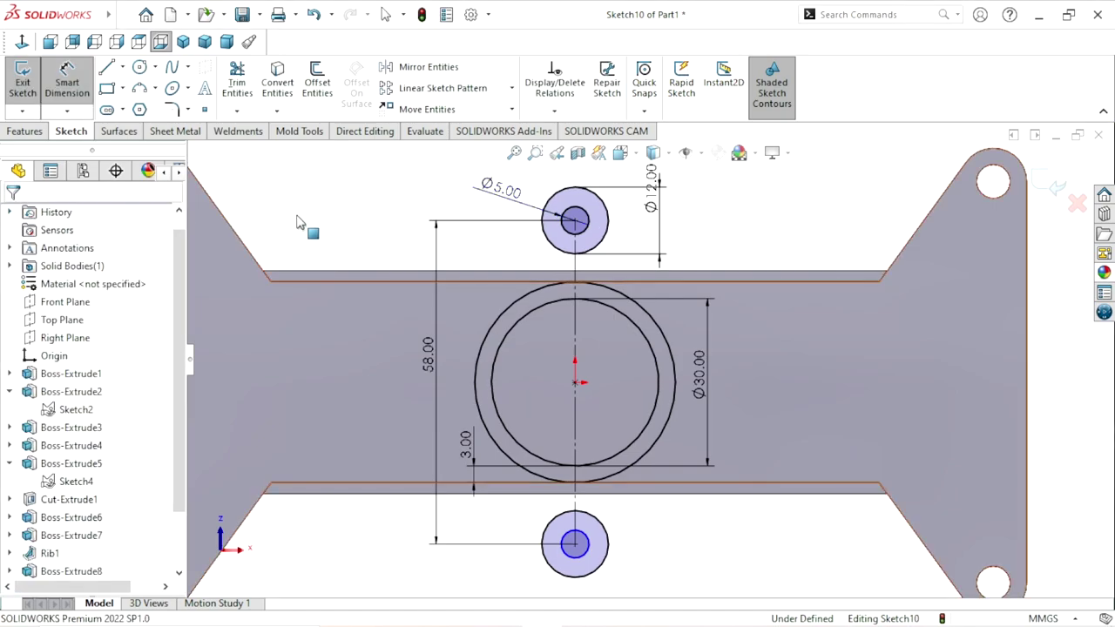
{"action": "left_click", "coordinate": [582, 218]}
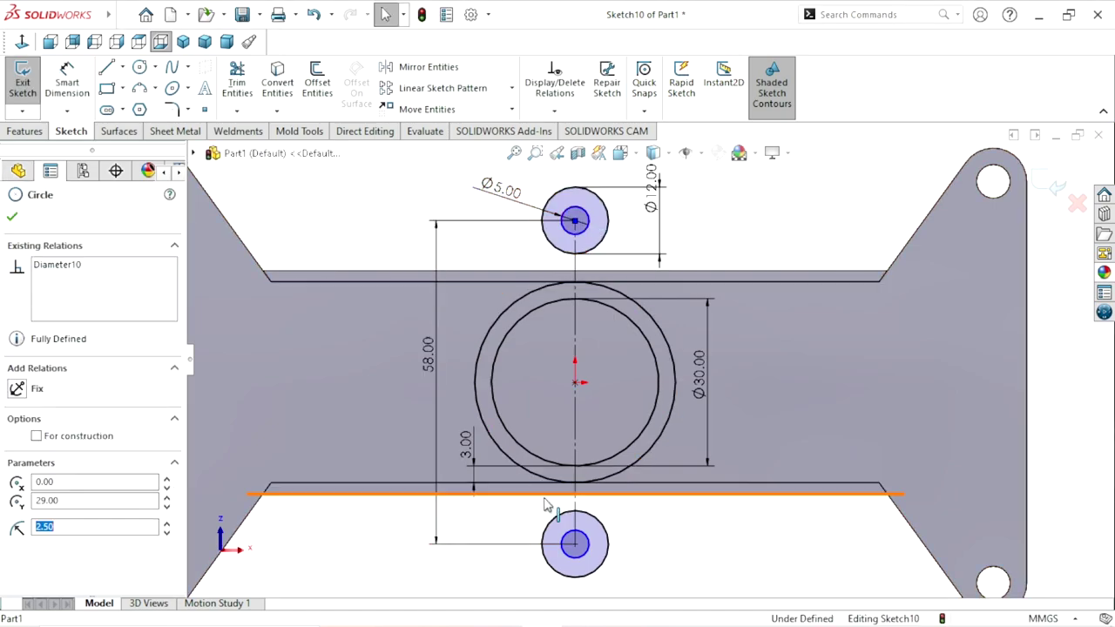
{"action": "left_click", "coordinate": [584, 540], "text": "ctrl"}
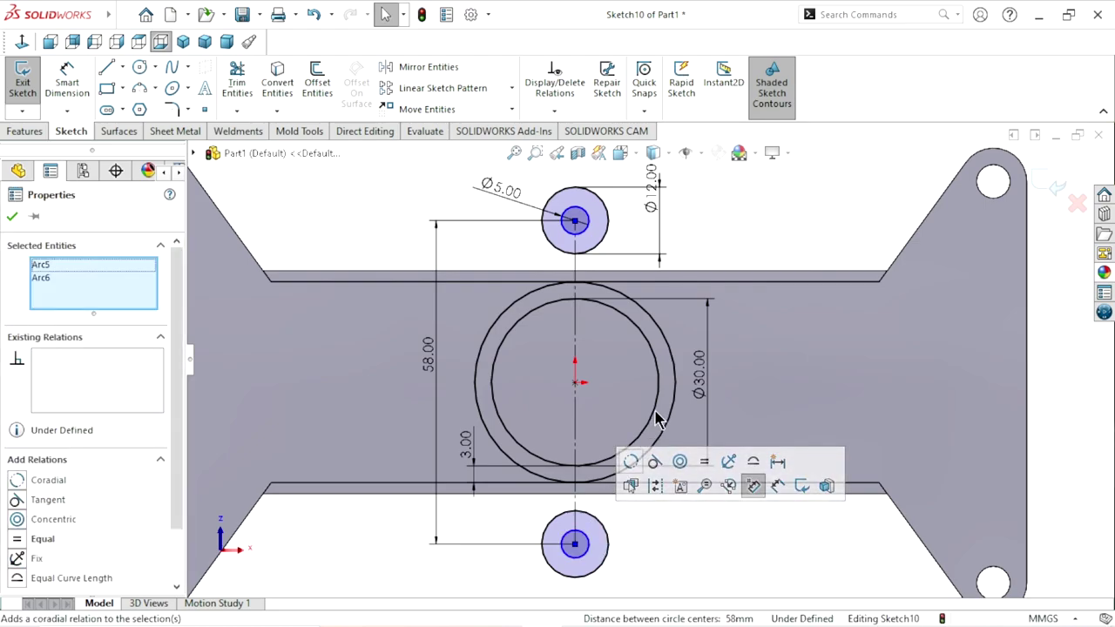
{"action": "left_click", "coordinate": [706, 462]}
{"action": "left_click", "coordinate": [12, 218]}
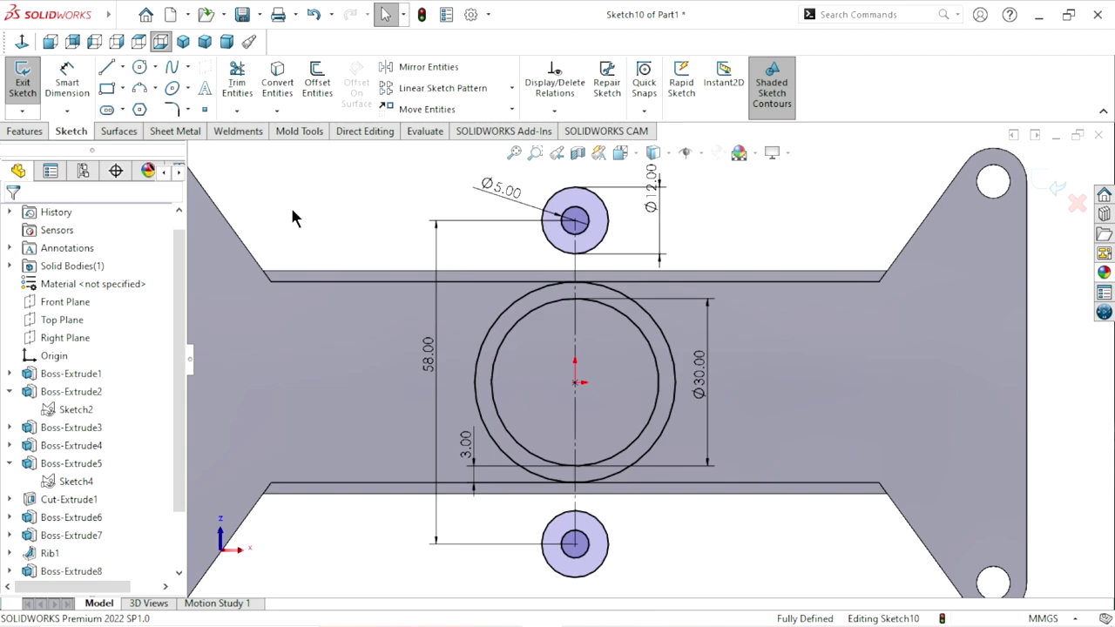
Step: Sketch a slanted line from the top circle's edge down to the outer ring circle
{"action": "left_click", "coordinate": [107, 68]}
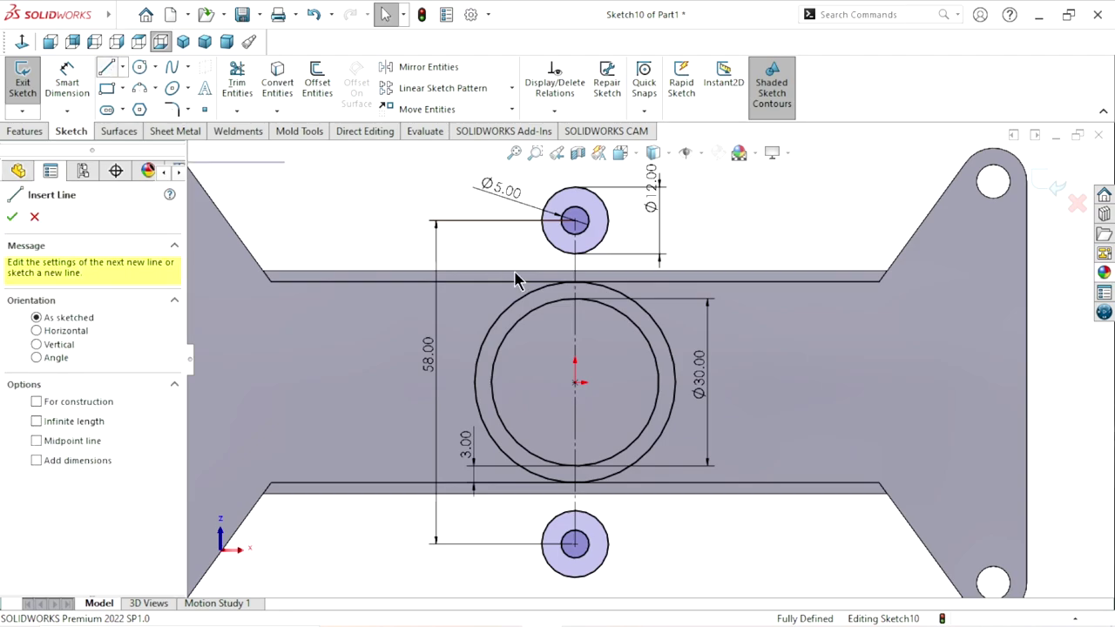
{"action": "left_click", "coordinate": [542, 215]}
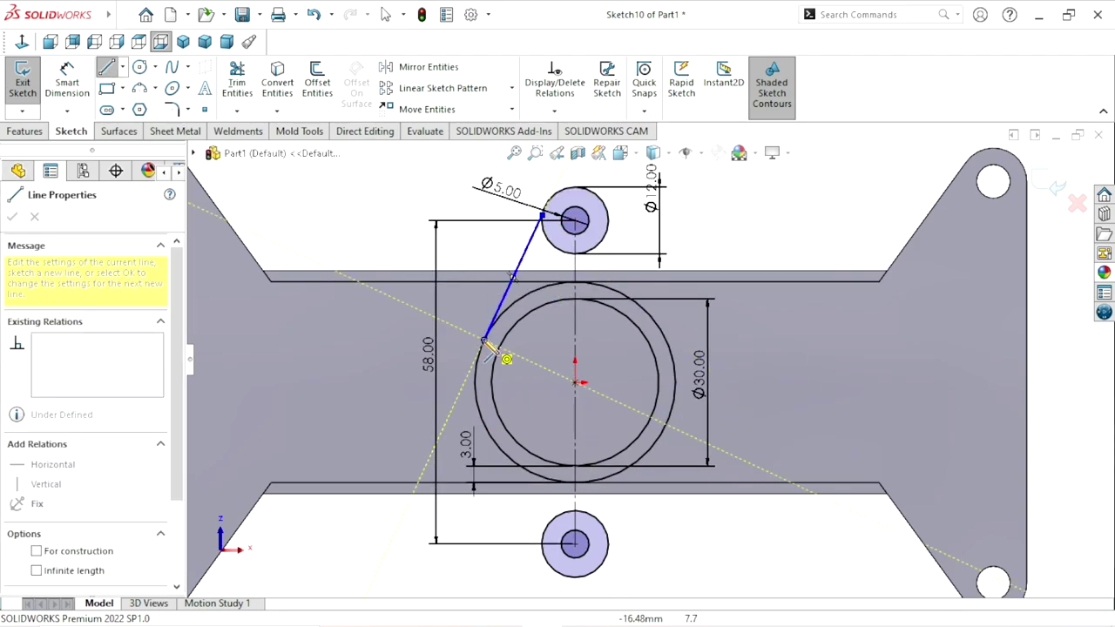
{"action": "left_click", "coordinate": [484, 340]}
{"action": "right_click", "coordinate": [377, 214]}
{"action": "left_click", "coordinate": [396, 228]}
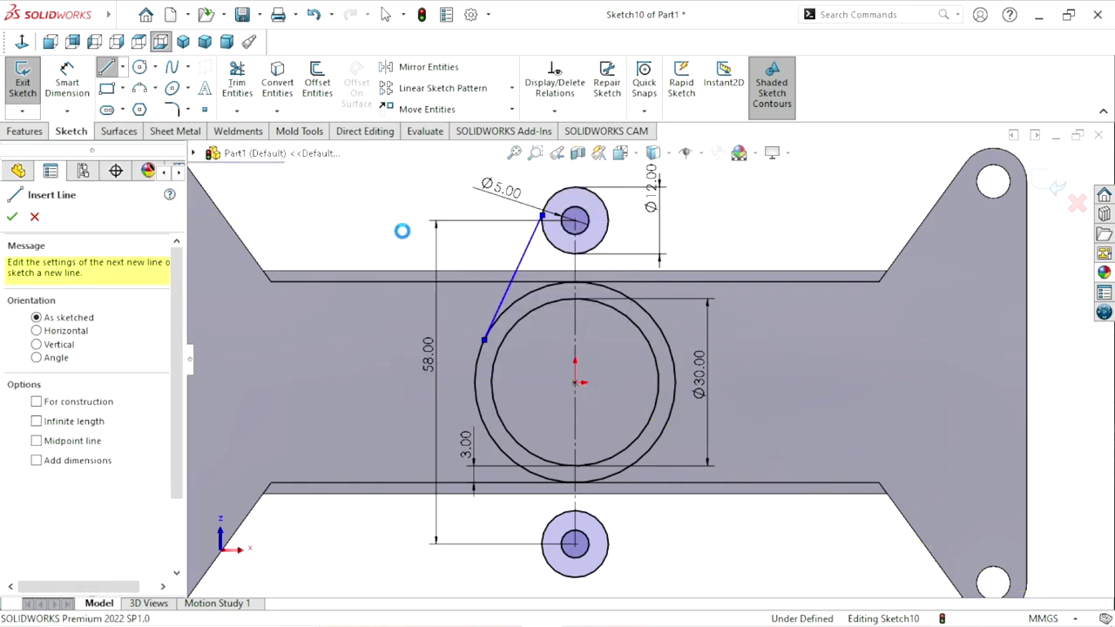
{"action": "scroll", "coordinate": [527, 314], "scroll_direction": "down", "scroll_amount": 1}
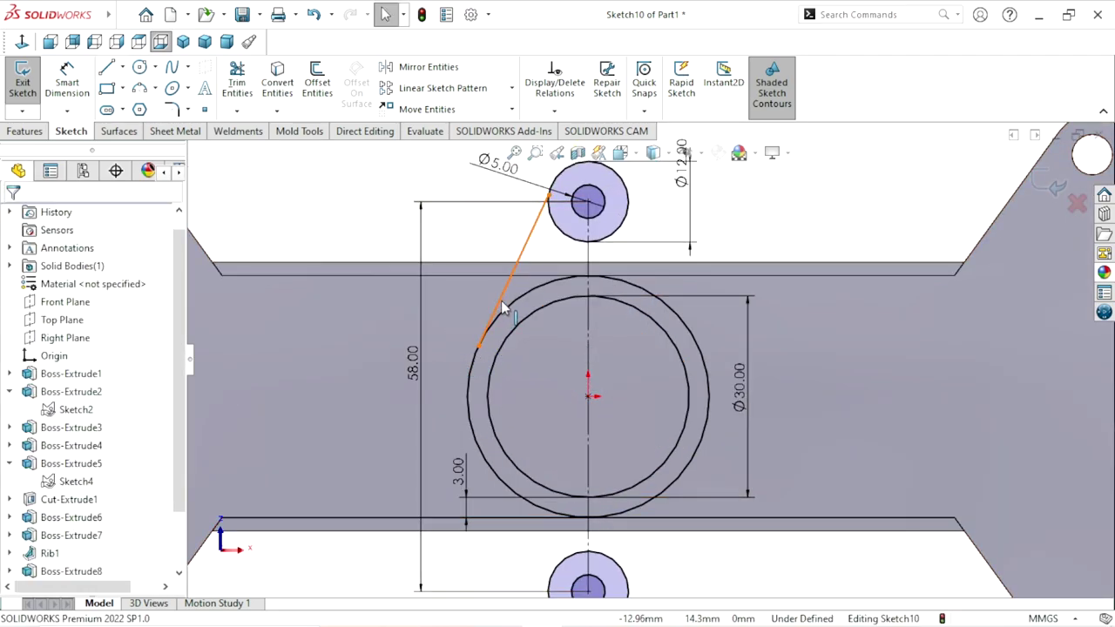
Step: Make the slanted line tangent to both the outer ring circle and the top boss circle
{"action": "left_click", "coordinate": [503, 302]}
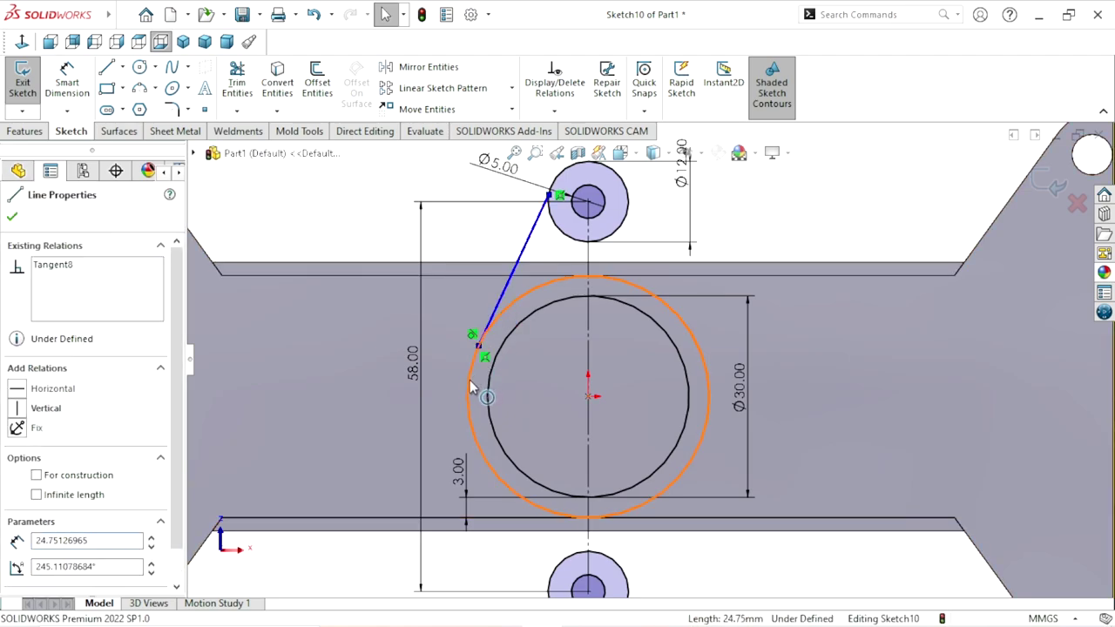
{"action": "left_click", "coordinate": [474, 380], "text": "ctrl"}
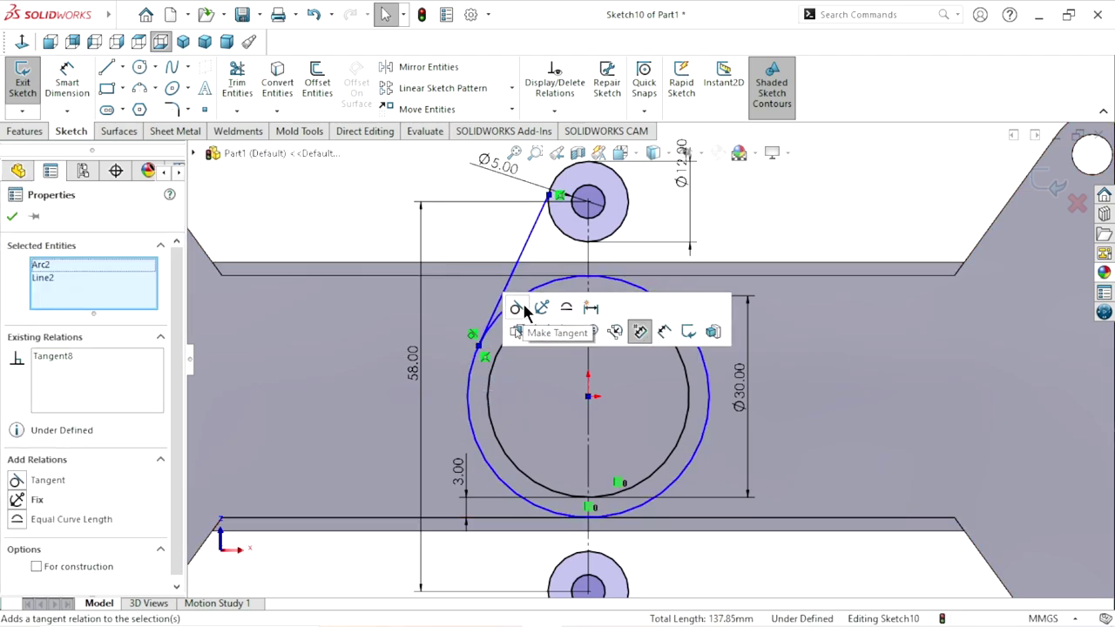
{"action": "left_click", "coordinate": [13, 218]}
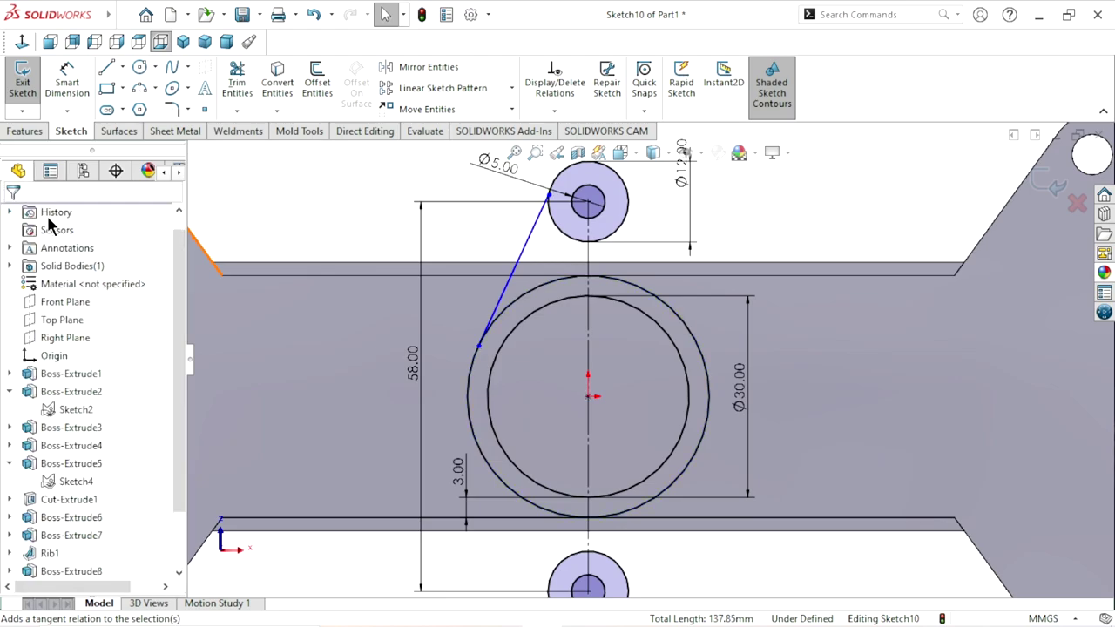
{"action": "left_click", "coordinate": [537, 235]}
{"action": "left_click", "coordinate": [557, 228], "text": "ctrl"}
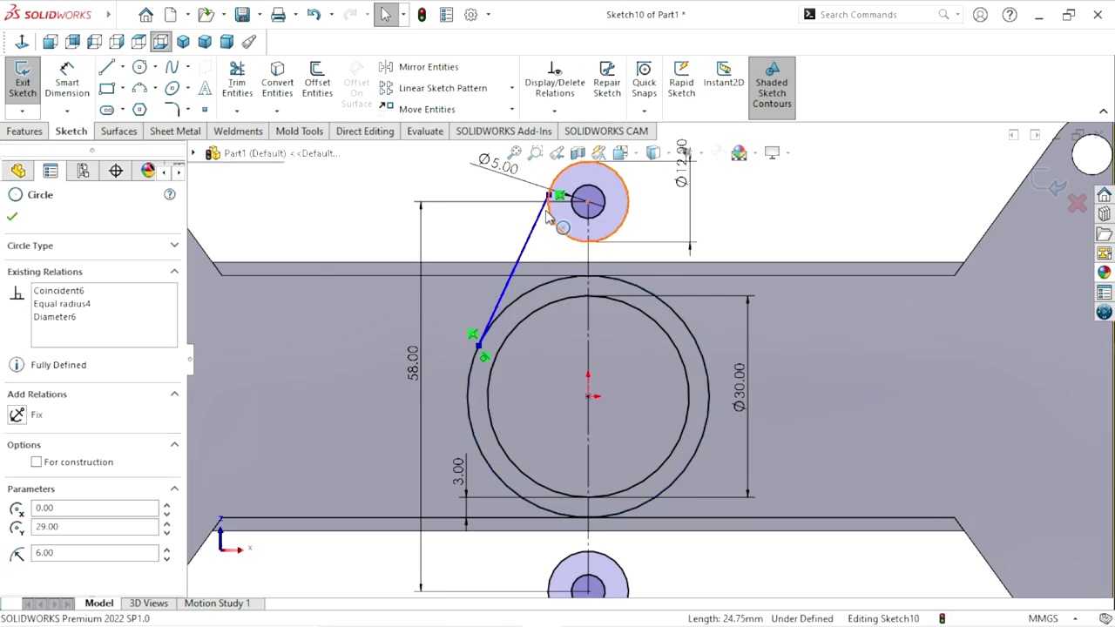
{"action": "left_click", "coordinate": [602, 153]}
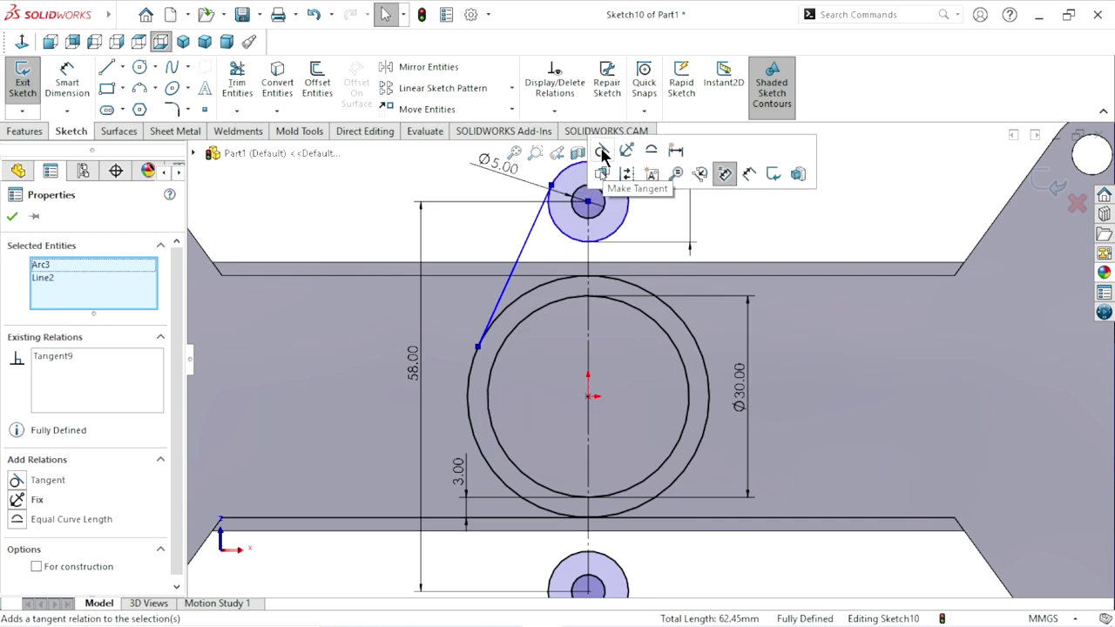
{"action": "left_click", "coordinate": [13, 222]}
{"action": "scroll", "coordinate": [697, 431], "scroll_direction": "up", "scroll_amount": 3}
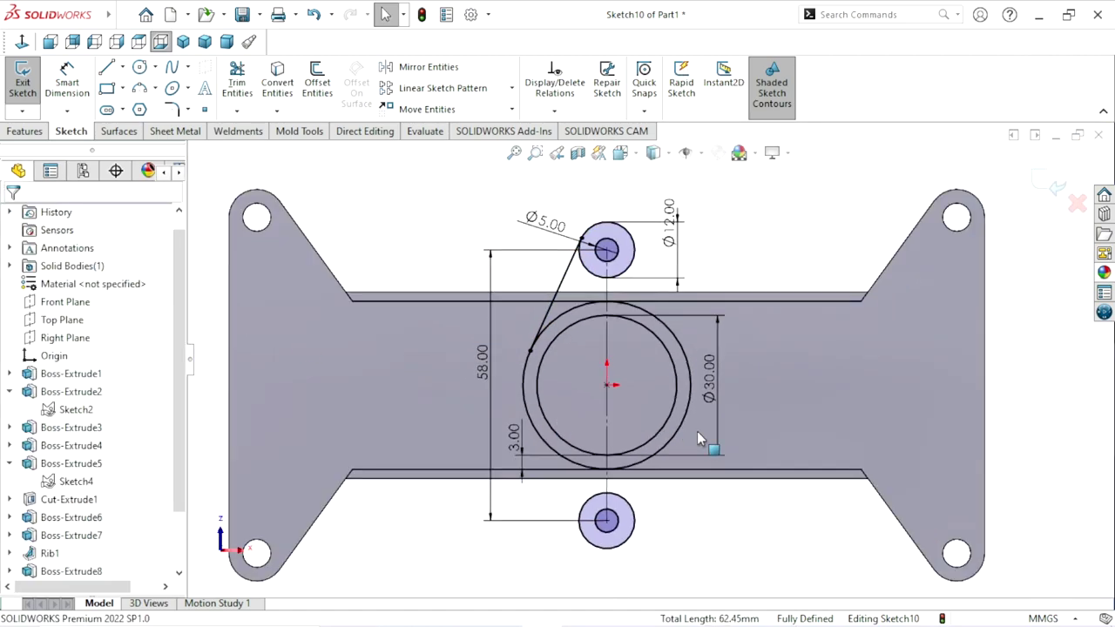
{"action": "scroll", "coordinate": [709, 429], "scroll_direction": "down", "scroll_amount": 2}
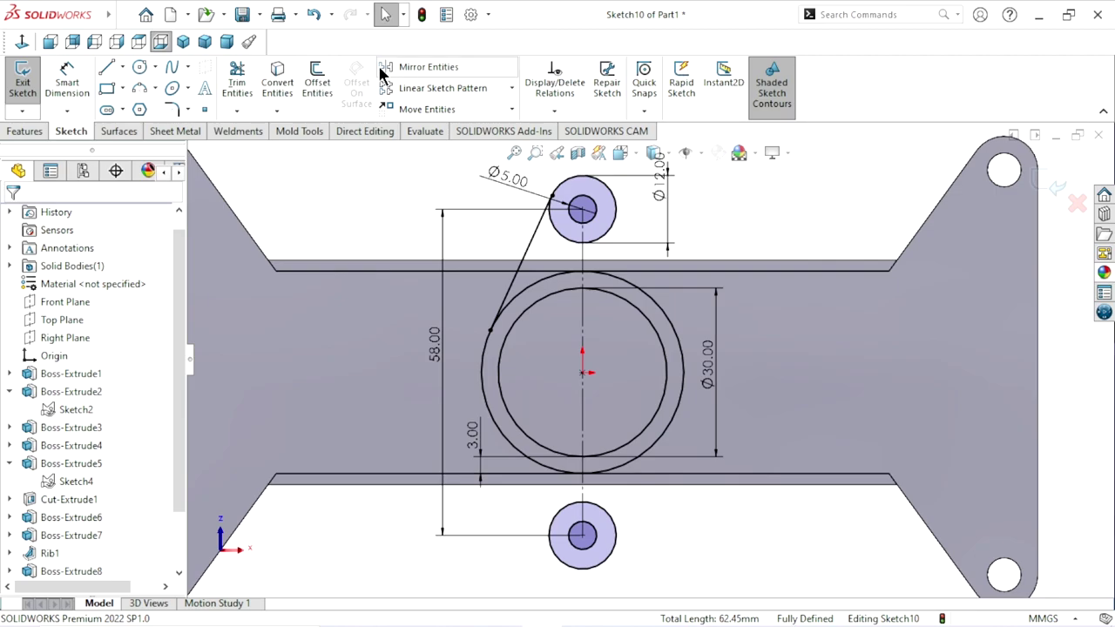
Step: Mirror the slanted tangent line across the vertical centerline
{"action": "left_click", "coordinate": [409, 67]}
{"action": "left_click", "coordinate": [528, 248]}
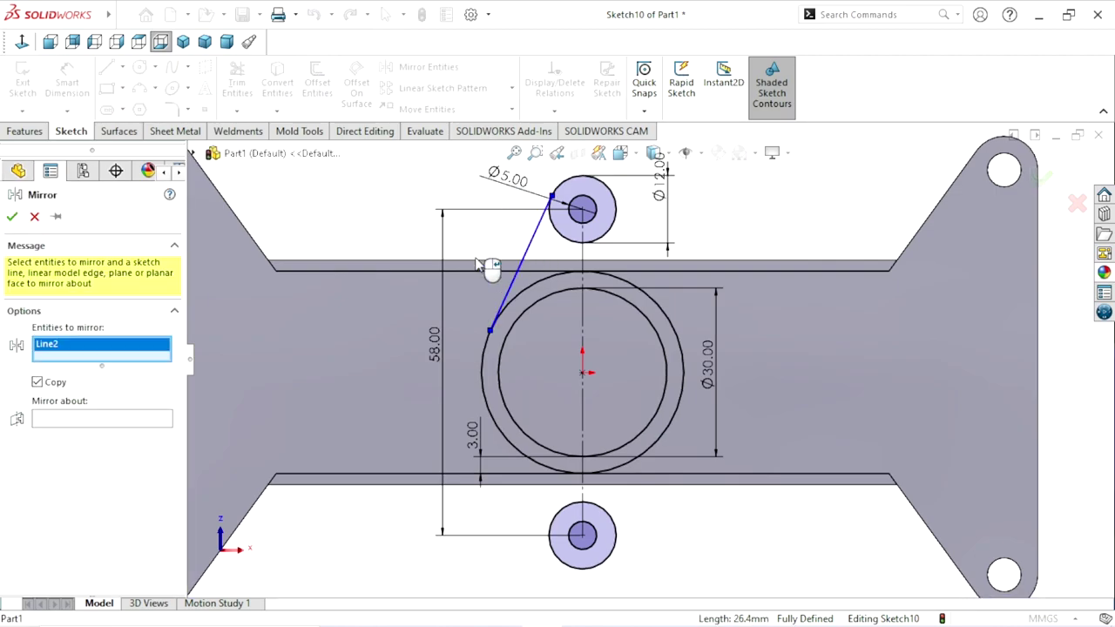
{"action": "left_click", "coordinate": [52, 417]}
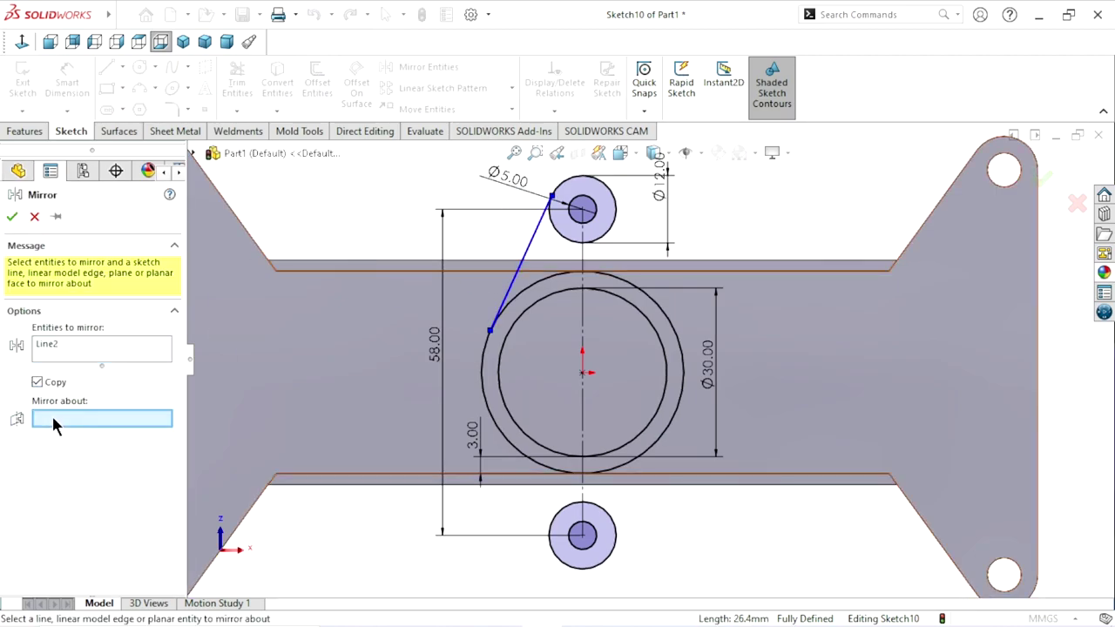
{"action": "left_click", "coordinate": [586, 315]}
{"action": "left_click", "coordinate": [11, 220]}
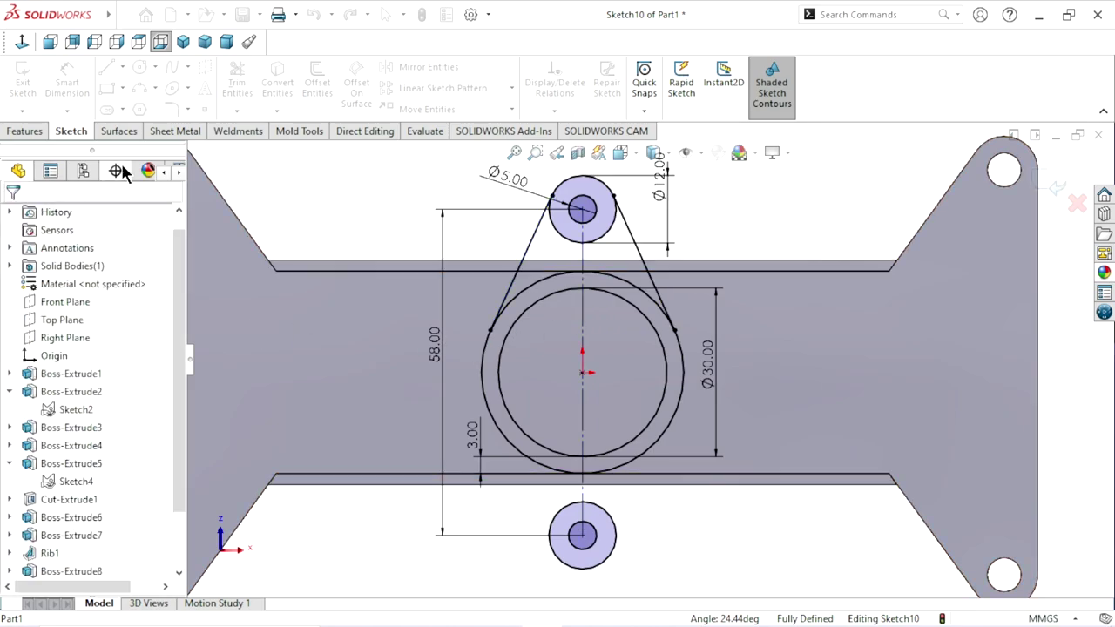
Step: Draw a horizontal centerline from the sketch origin to the ring's left edge
{"action": "left_click", "coordinate": [122, 67]}
{"action": "left_click", "coordinate": [143, 108]}
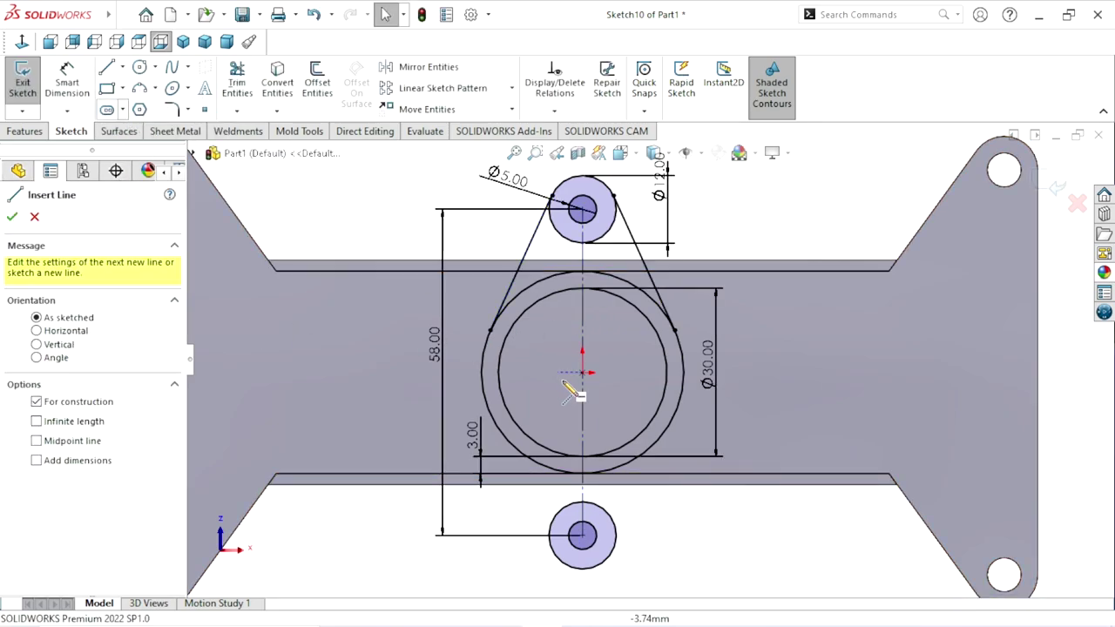
{"action": "left_click", "coordinate": [582, 372]}
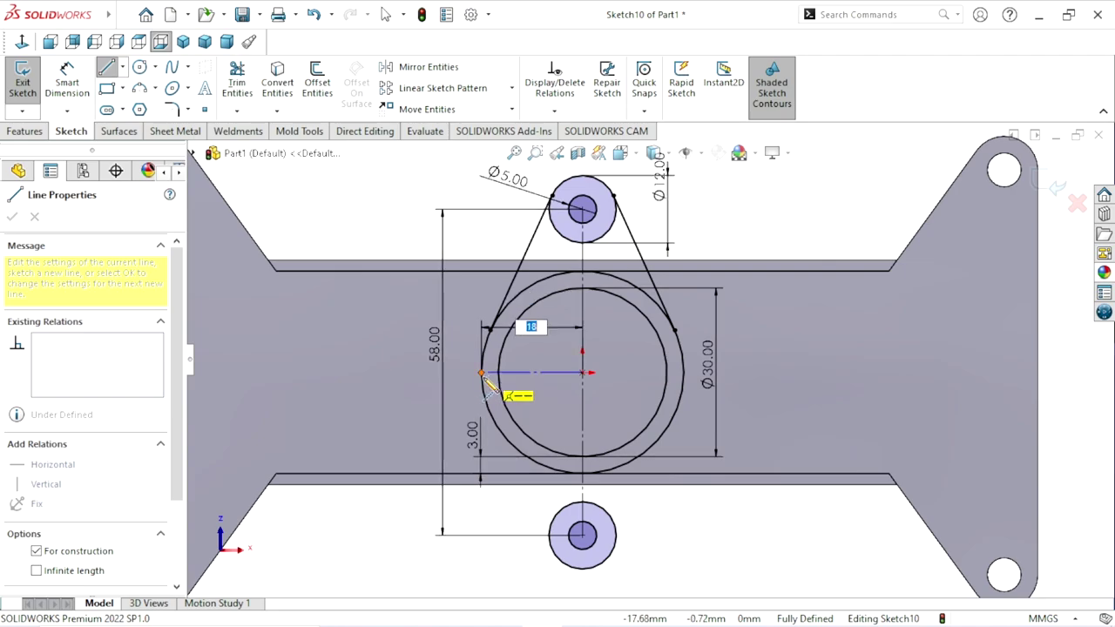
{"action": "left_click", "coordinate": [481, 372]}
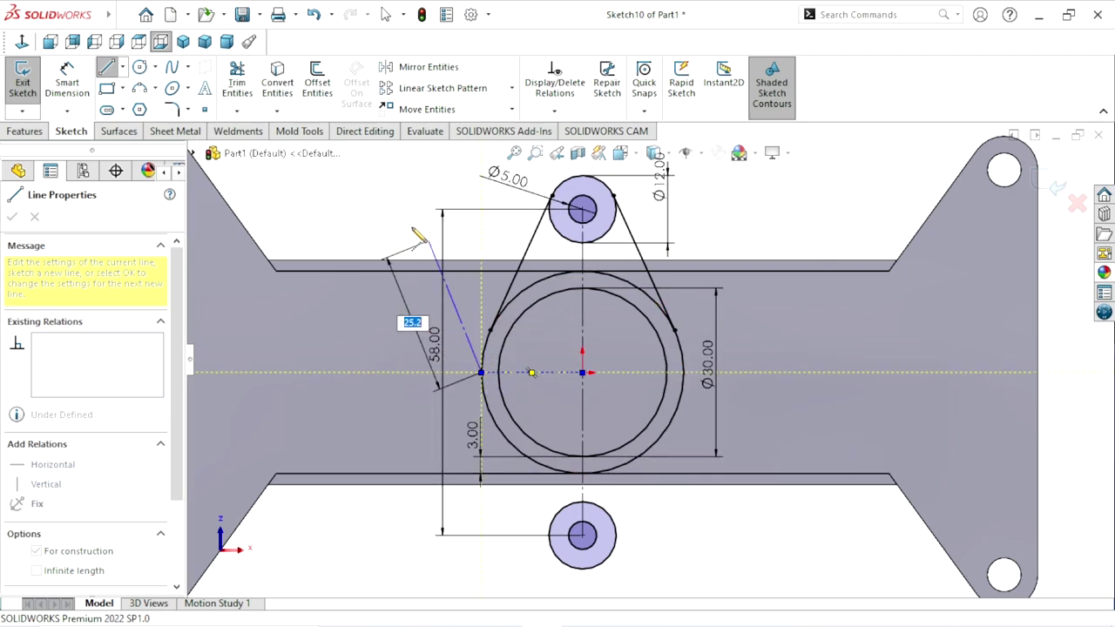
{"action": "right_click", "coordinate": [409, 229]}
{"action": "left_click", "coordinate": [436, 239]}
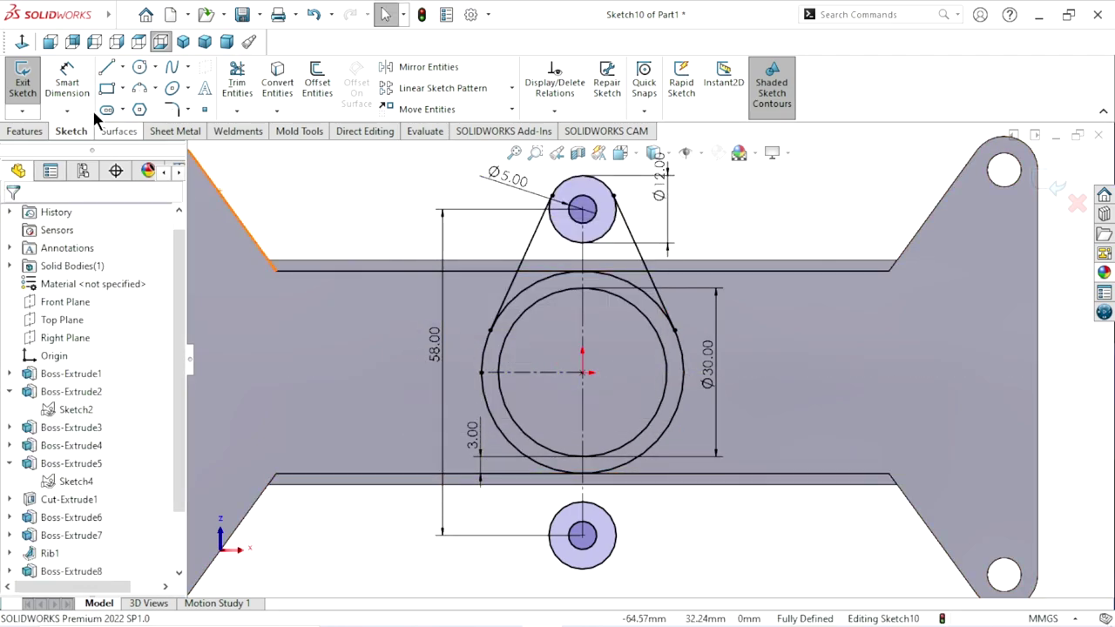
Step: Mirror both upper tangent lines about the horizontal centerline to reach the lower boss
{"action": "left_click", "coordinate": [428, 68]}
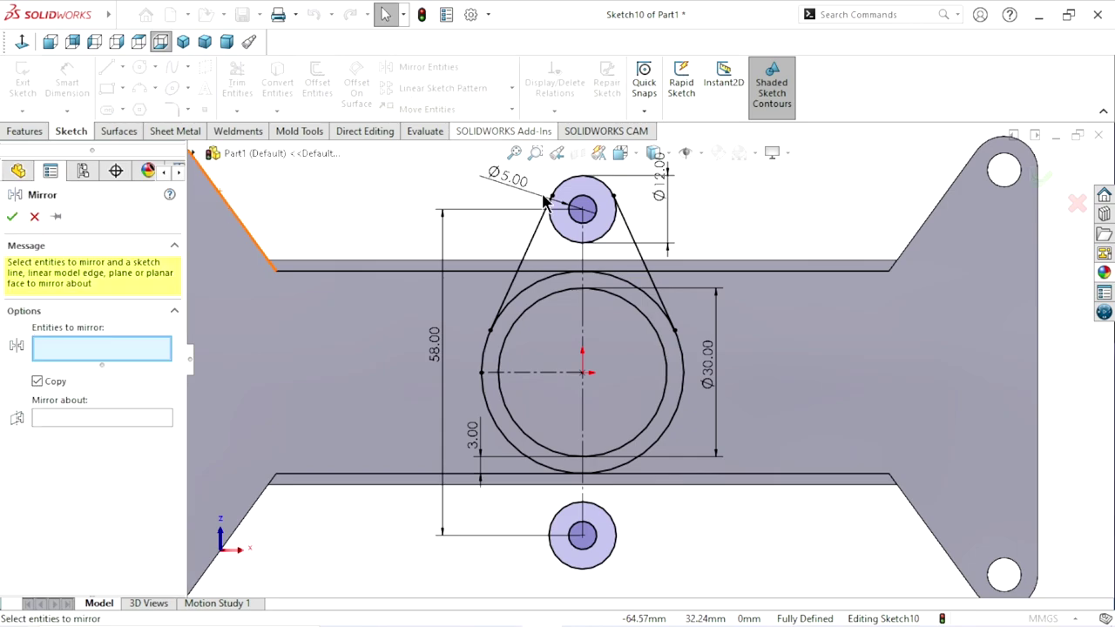
{"action": "left_click", "coordinate": [534, 248]}
{"action": "left_click", "coordinate": [640, 248]}
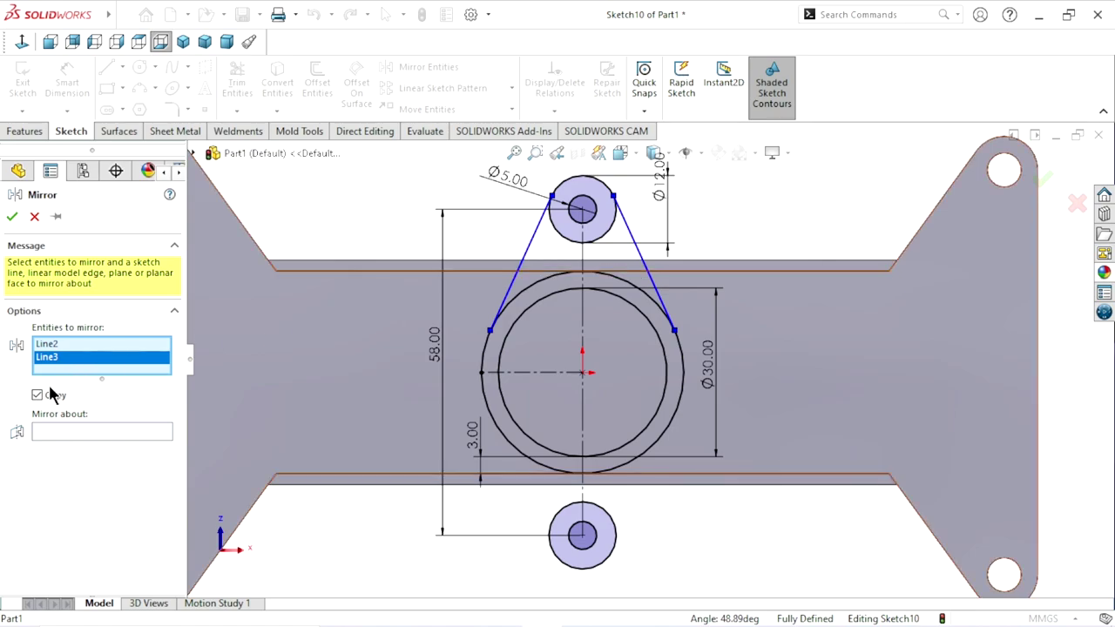
{"action": "left_click", "coordinate": [54, 430]}
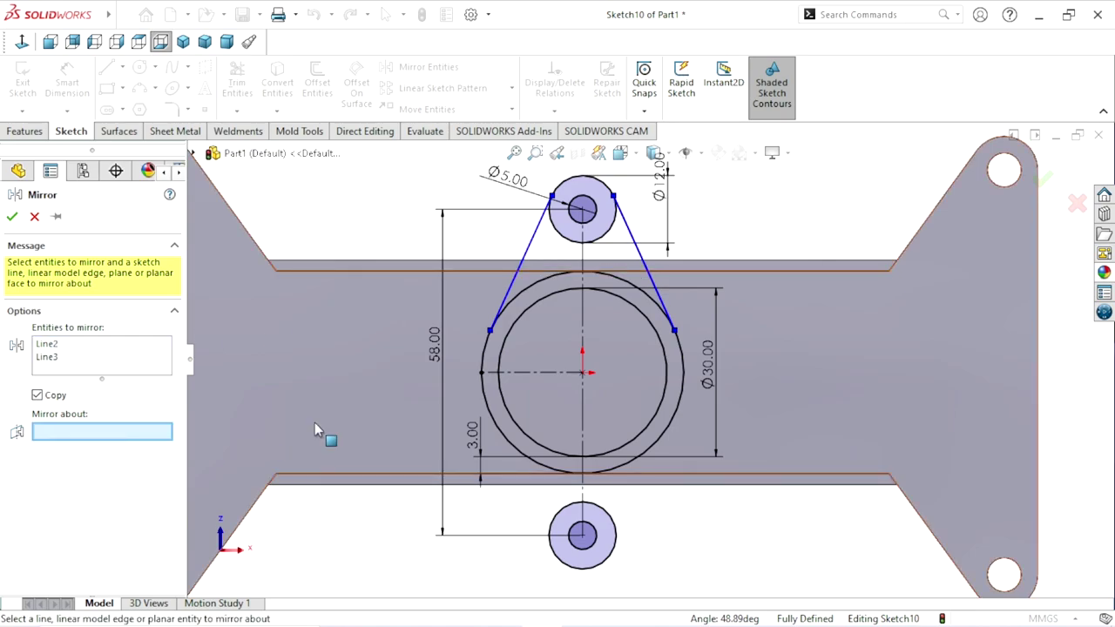
{"action": "left_click", "coordinate": [534, 376]}
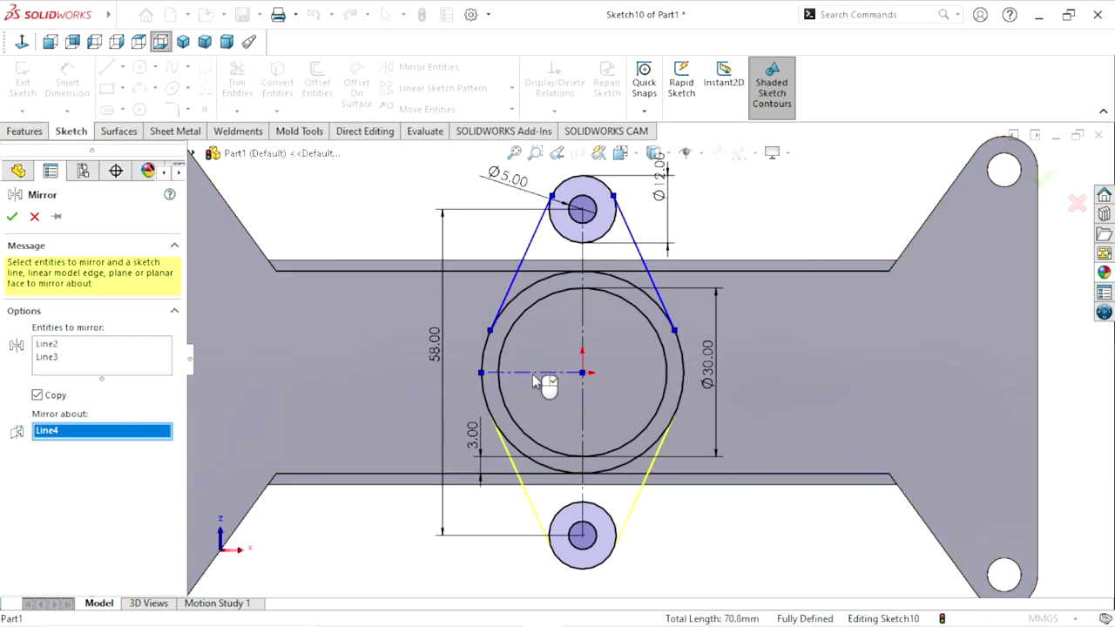
{"action": "left_click", "coordinate": [12, 218]}
{"action": "scroll", "coordinate": [691, 484], "scroll_direction": "up", "scroll_amount": 1}
{"action": "scroll", "coordinate": [691, 484], "scroll_direction": "up", "scroll_amount": 1}
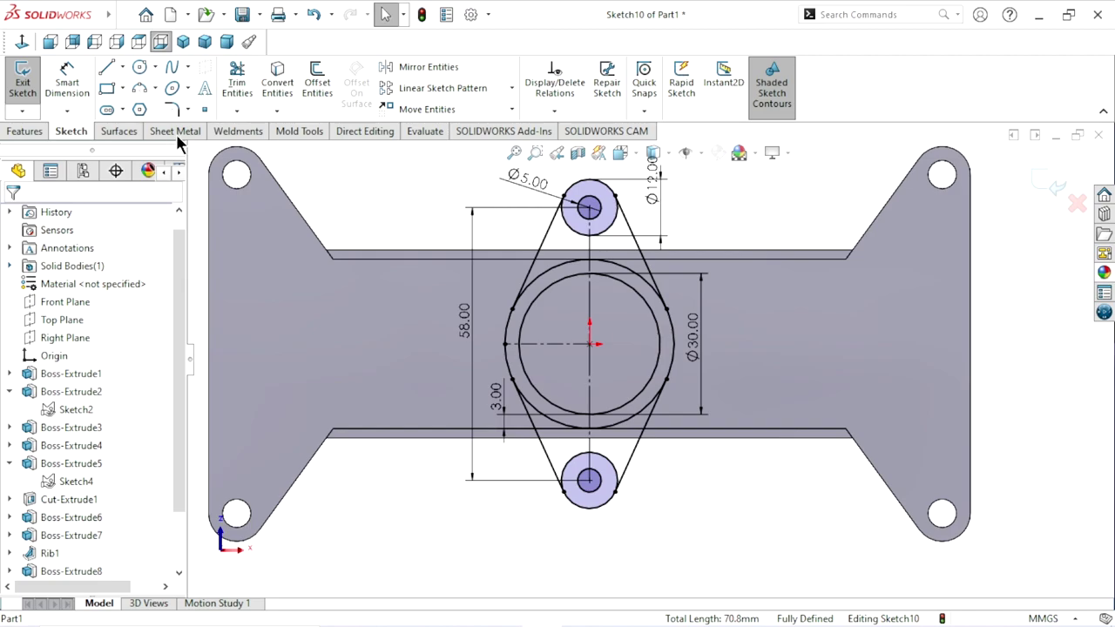
Step: Trim away the upper-left and upper-right arcs of the outer ring circle
{"action": "left_click", "coordinate": [124, 14]}
{"action": "mouse_move", "coordinate": [165, 81]}
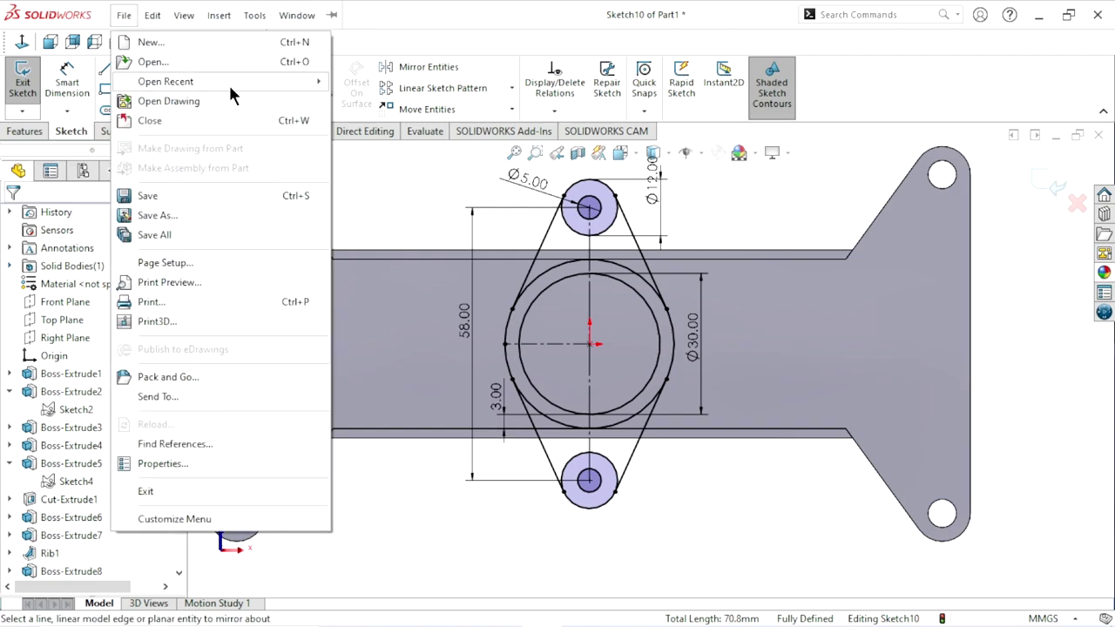
{"action": "left_click", "coordinate": [736, 416]}
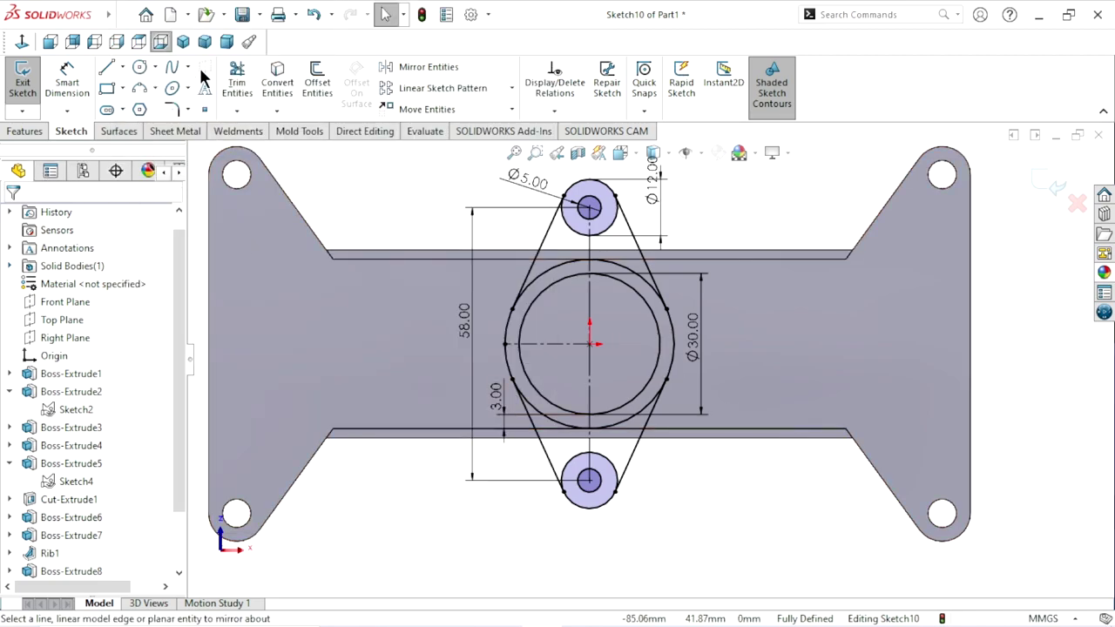
{"action": "left_click", "coordinate": [239, 81]}
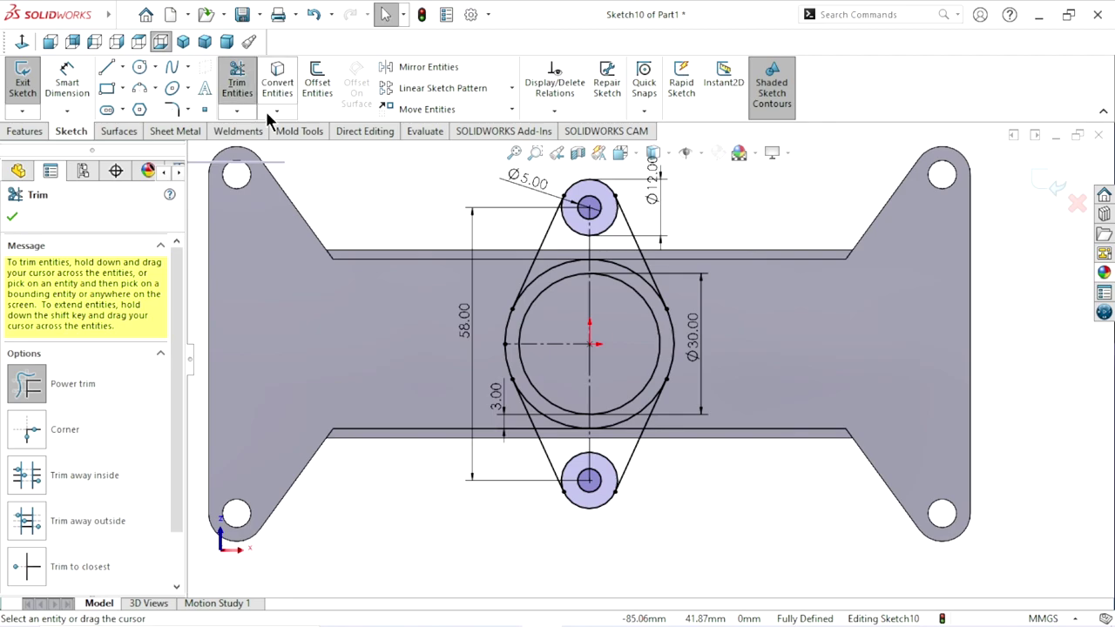
{"action": "left_click", "coordinate": [547, 270]}
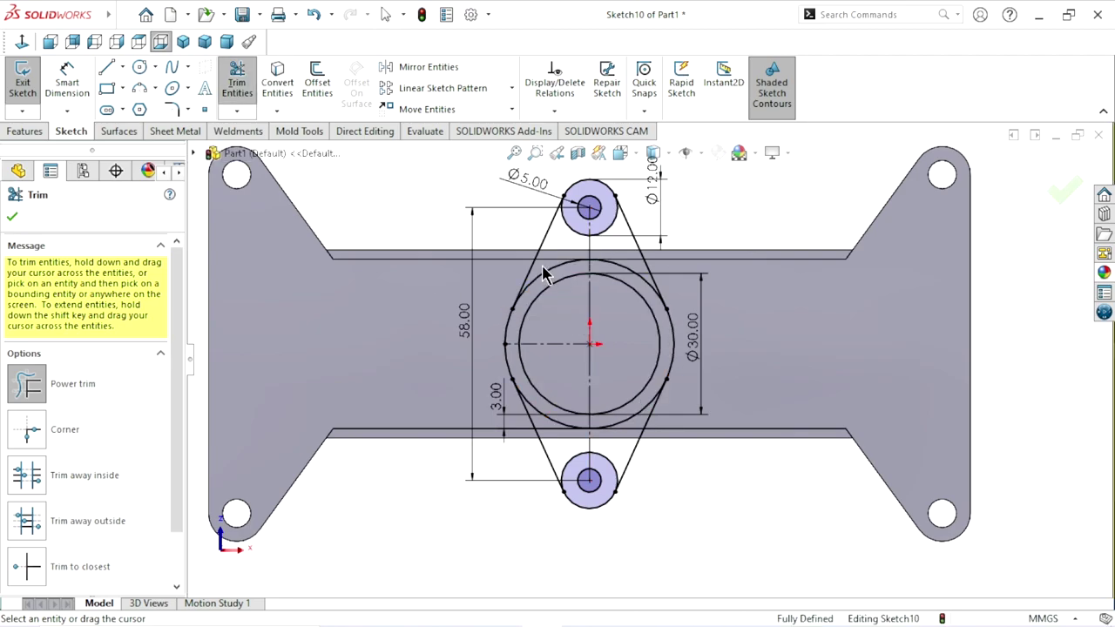
{"action": "left_click", "coordinate": [645, 288]}
{"action": "left_click", "coordinate": [645, 276]}
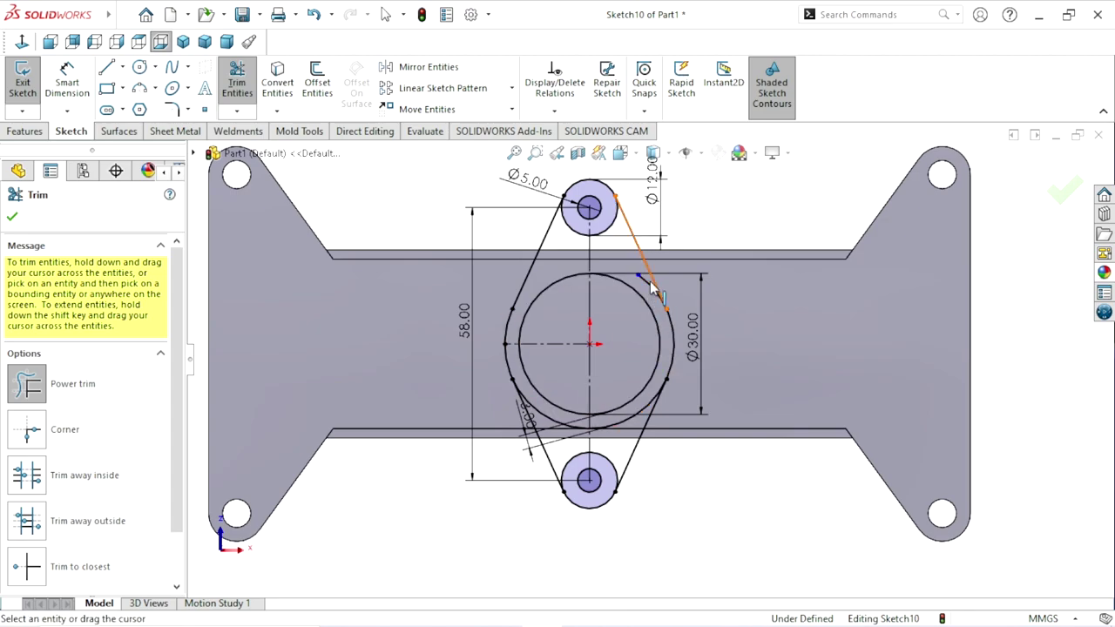
{"action": "left_click", "coordinate": [649, 289]}
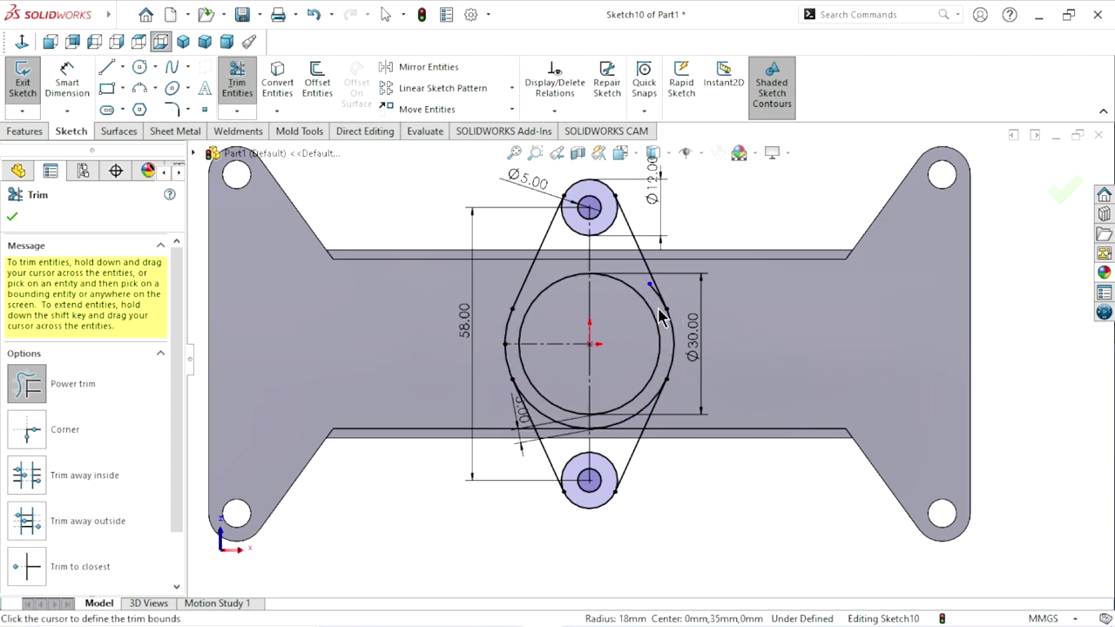
{"action": "scroll", "coordinate": [662, 313], "scroll_direction": "down", "scroll_amount": 3}
{"action": "scroll", "coordinate": [667, 315], "scroll_direction": "down", "scroll_amount": 2}
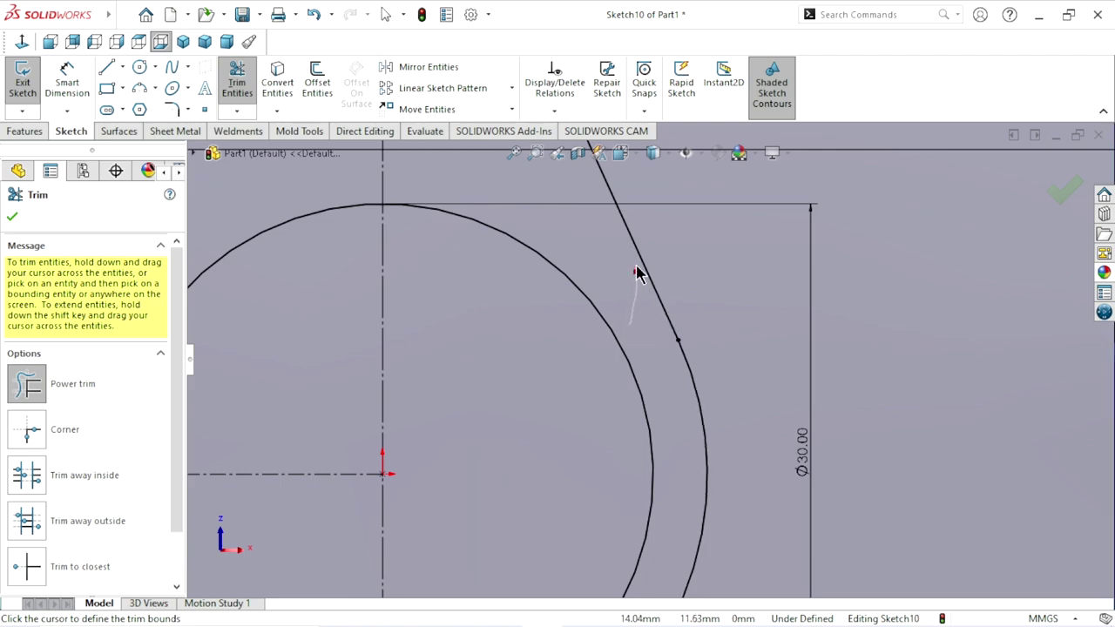
{"action": "scroll", "coordinate": [649, 376], "scroll_direction": "up", "scroll_amount": 3}
{"action": "scroll", "coordinate": [571, 554], "scroll_direction": "down", "scroll_amount": 2}
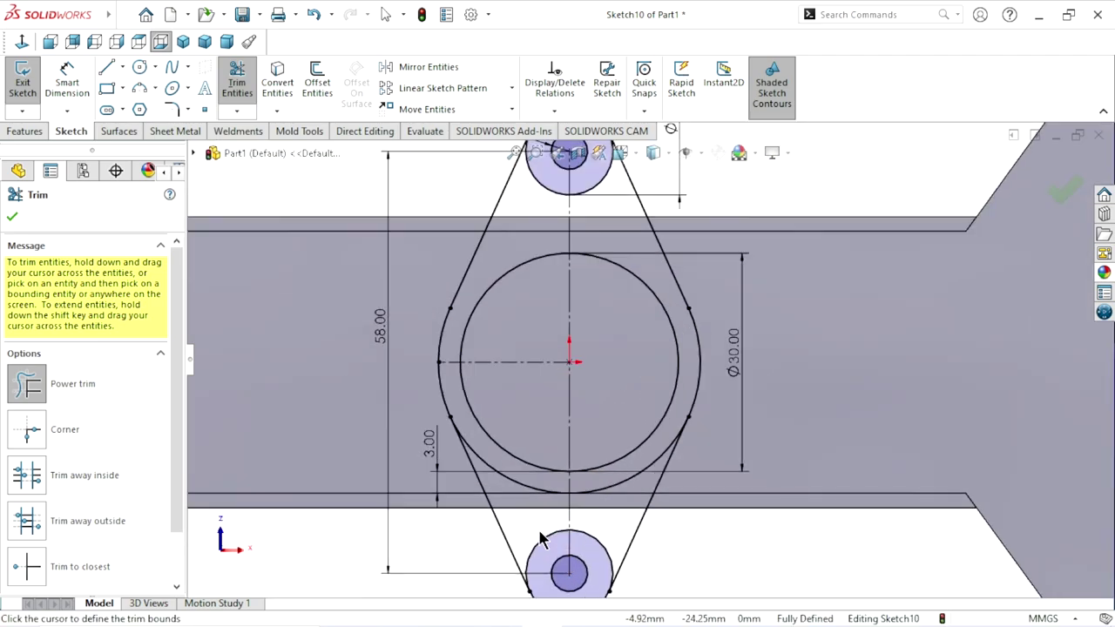
{"action": "scroll", "coordinate": [566, 344], "scroll_direction": "down", "scroll_amount": 2}
Step: Trim the leftover arc and line pieces and the inner arcs of both Ø12 boss circles
{"action": "mouse_move", "coordinate": [413, 296]}
{"action": "left_mouse_down"}
{"action": "mouse_move", "coordinate": [406, 319]}
{"action": "mouse_move", "coordinate": [618, 403]}
{"action": "mouse_move", "coordinate": [798, 372]}
{"action": "left_mouse_up"}
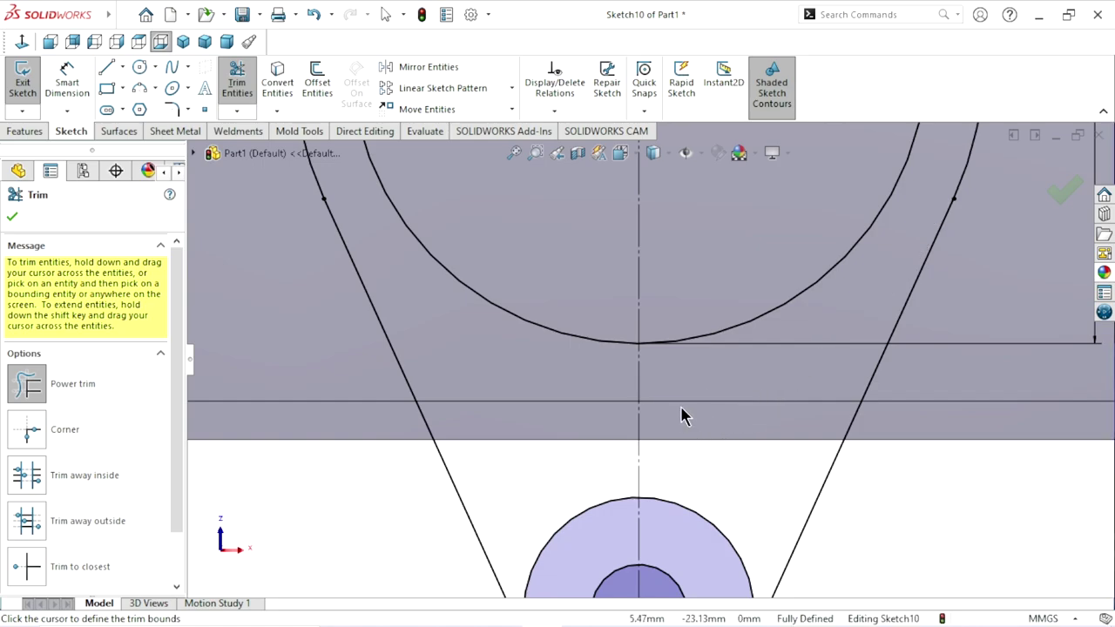
{"action": "scroll", "coordinate": [675, 409], "scroll_direction": "up", "scroll_amount": 3}
{"action": "scroll", "coordinate": [642, 261], "scroll_direction": "down", "scroll_amount": 2}
{"action": "scroll", "coordinate": [640, 321], "scroll_direction": "down", "scroll_amount": 1}
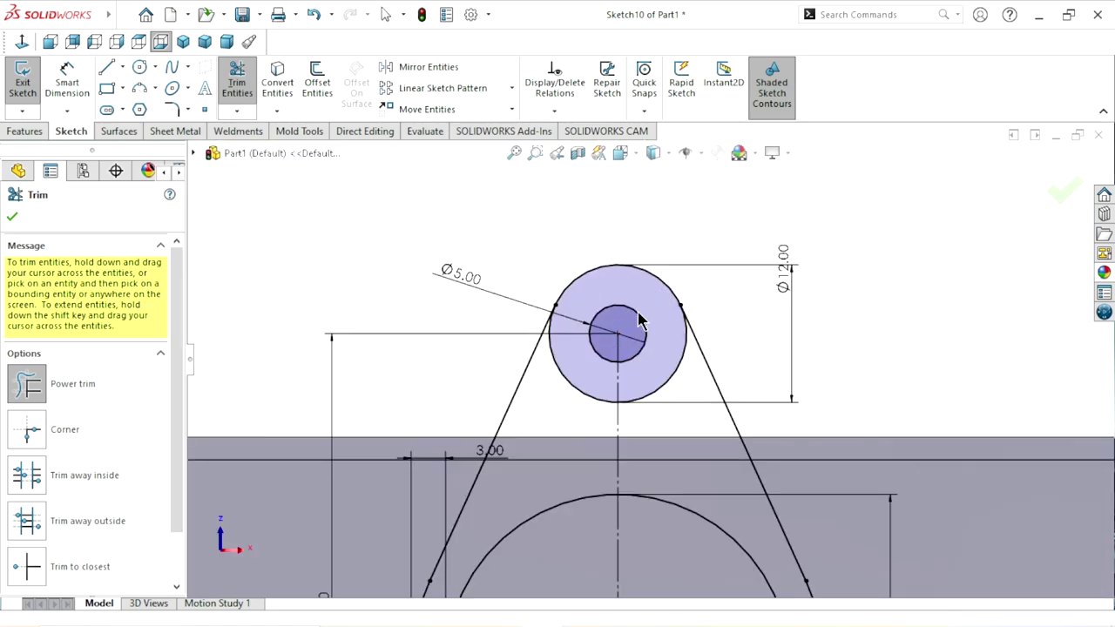
{"action": "left_click_drag", "start_coordinate": [545, 418], "coordinate": [575, 378]}
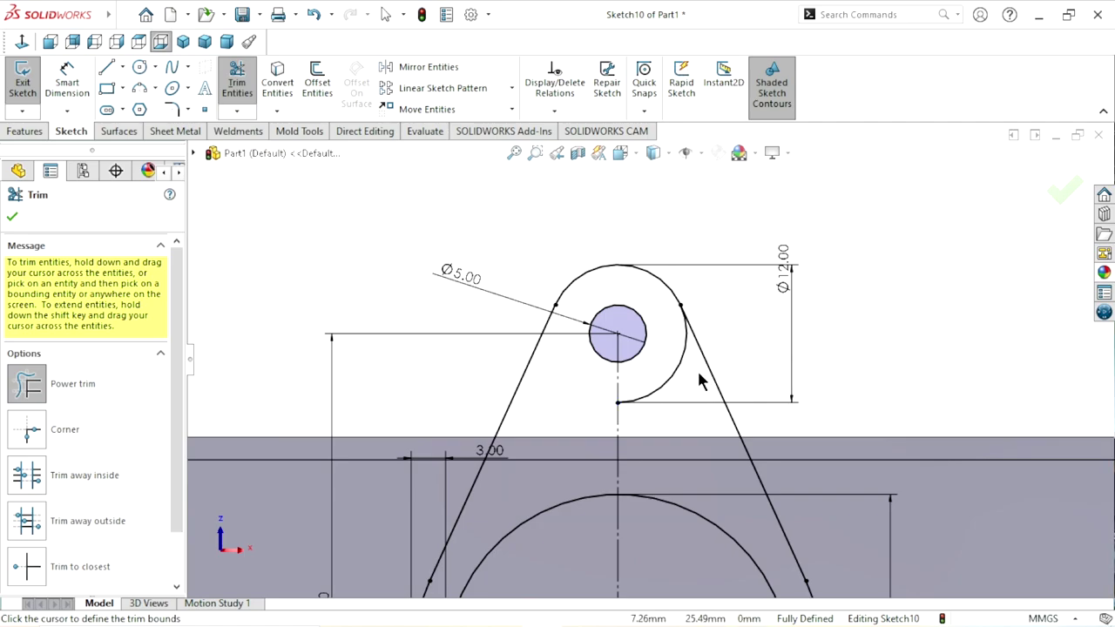
{"action": "scroll", "coordinate": [608, 427], "scroll_direction": "up", "scroll_amount": 2}
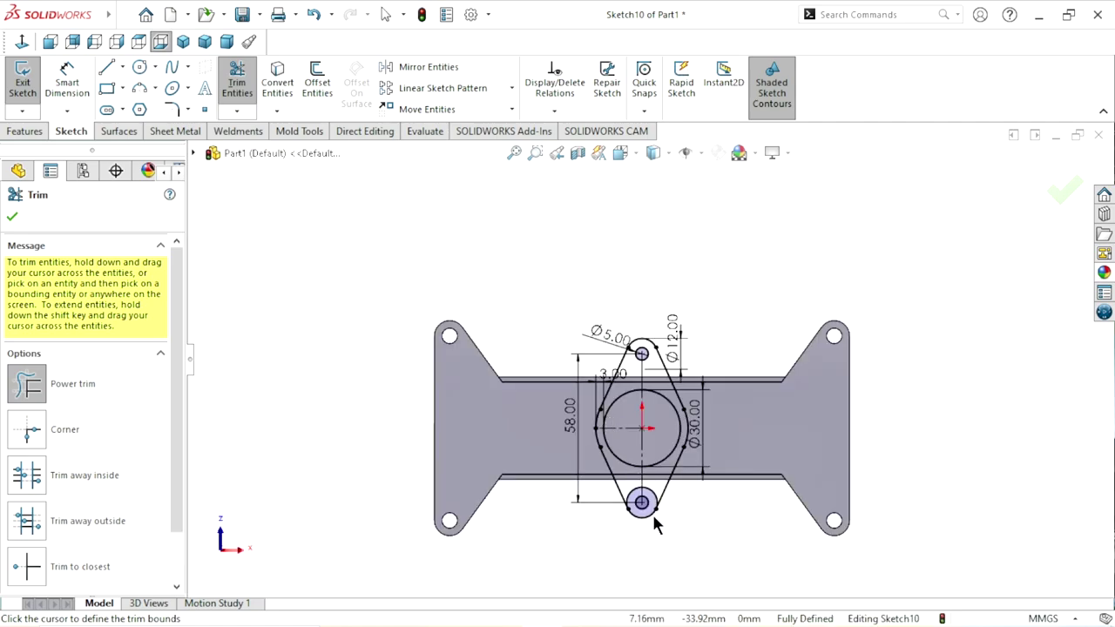
{"action": "scroll", "coordinate": [644, 453], "scroll_direction": "down", "scroll_amount": 2}
{"action": "scroll", "coordinate": [655, 458], "scroll_direction": "down", "scroll_amount": 1}
{"action": "scroll", "coordinate": [655, 458], "scroll_direction": "down", "scroll_amount": 1}
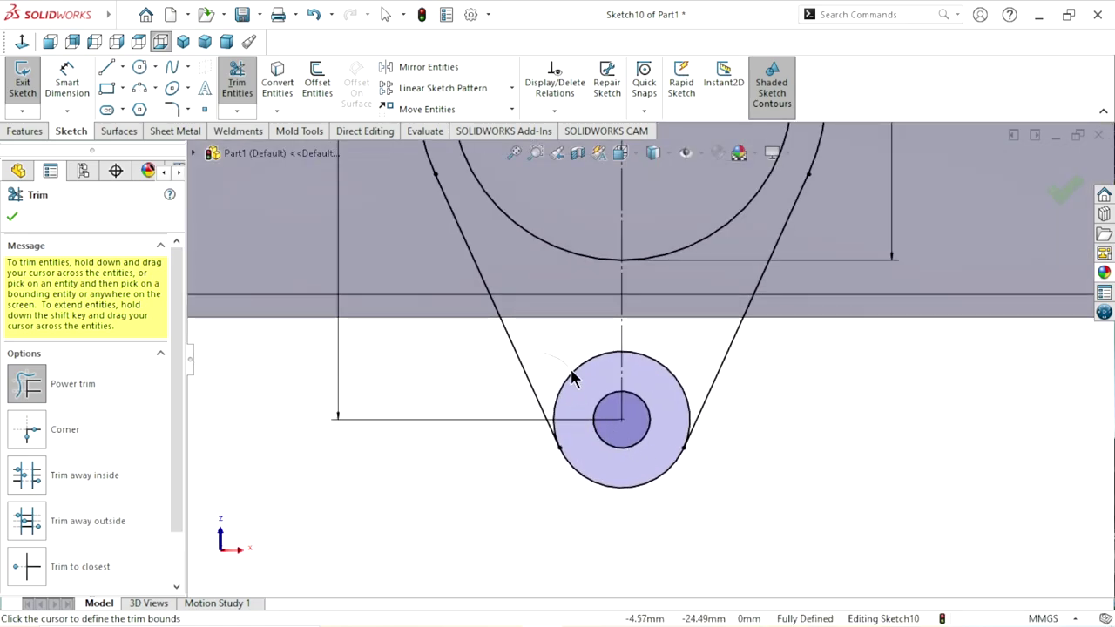
{"action": "left_click_drag", "start_coordinate": [575, 378], "coordinate": [596, 375]}
{"action": "left_click_drag", "start_coordinate": [692, 361], "coordinate": [660, 383]}
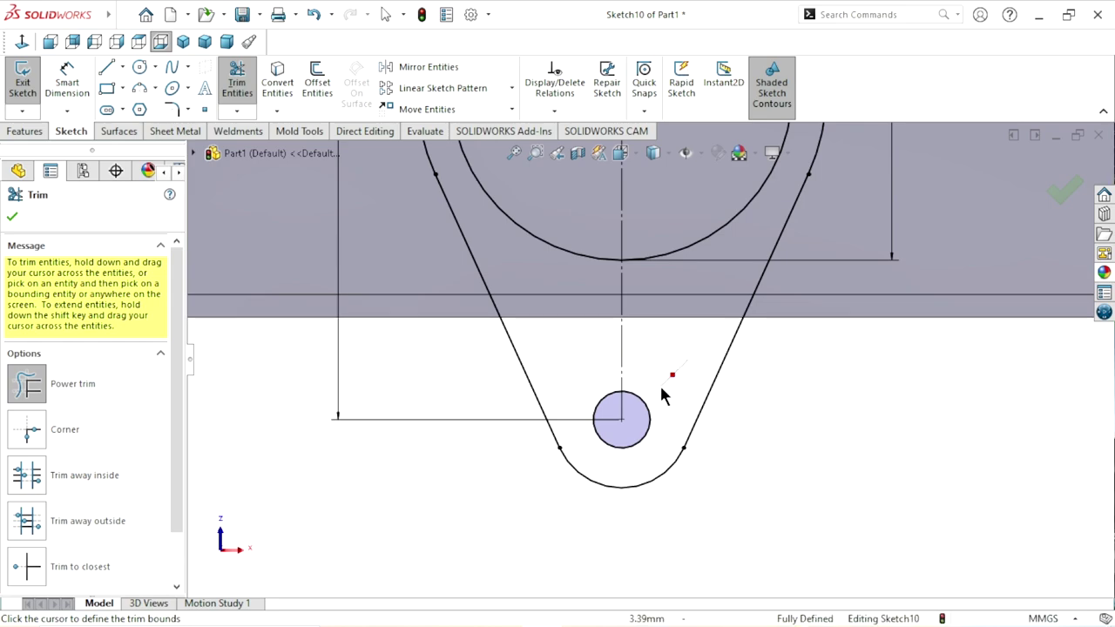
{"action": "scroll", "coordinate": [592, 458], "scroll_direction": "up", "scroll_amount": 3}
{"action": "scroll", "coordinate": [610, 418], "scroll_direction": "up", "scroll_amount": 2}
{"action": "scroll", "coordinate": [629, 378], "scroll_direction": "down", "scroll_amount": 2}
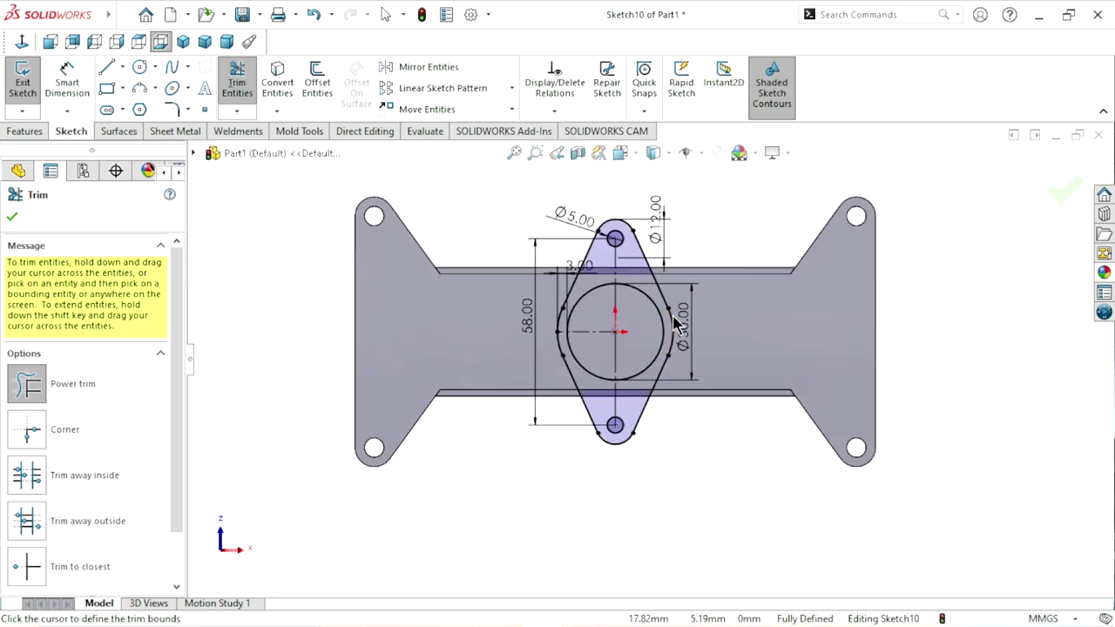
{"action": "scroll", "coordinate": [671, 327], "scroll_direction": "down", "scroll_amount": 2}
{"action": "left_click", "coordinate": [13, 218]}
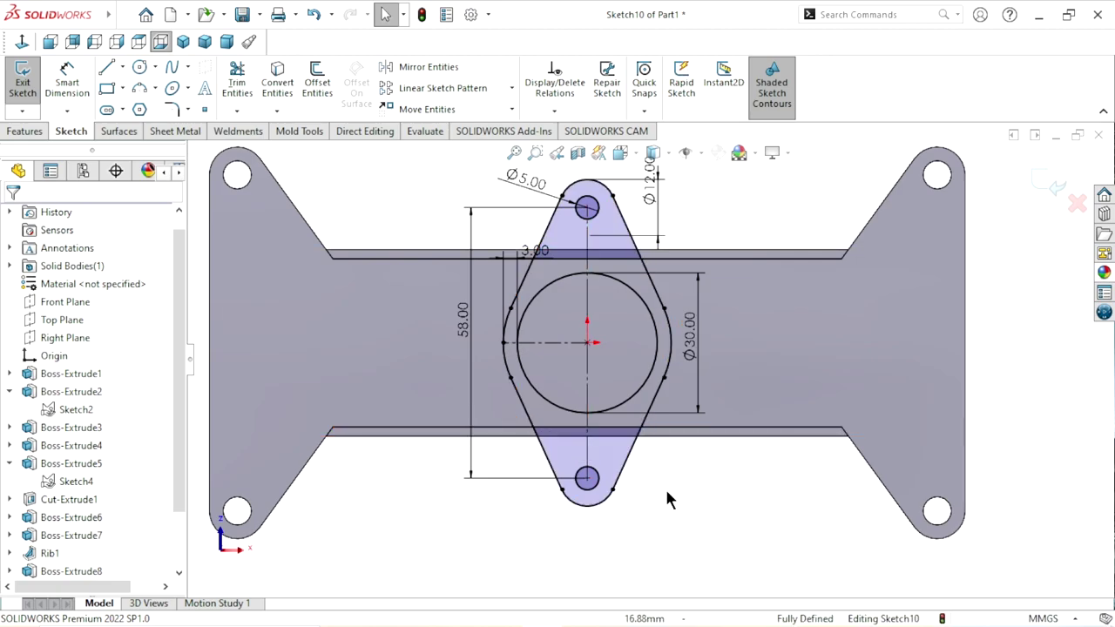
{"action": "scroll", "coordinate": [665, 486], "scroll_direction": "up", "scroll_amount": 2}
Step: Extrude the Sketch10 flange outline as a boss, Blind, 6 mm deep
{"action": "mouse_move", "coordinate": [677, 522]}
{"action": "middle_mouse_down"}
{"action": "mouse_move", "coordinate": [502, 425]}
{"action": "mouse_move", "coordinate": [693, 362]}
{"action": "mouse_move", "coordinate": [730, 403]}
{"action": "mouse_move", "coordinate": [641, 522]}
{"action": "middle_mouse_up"}
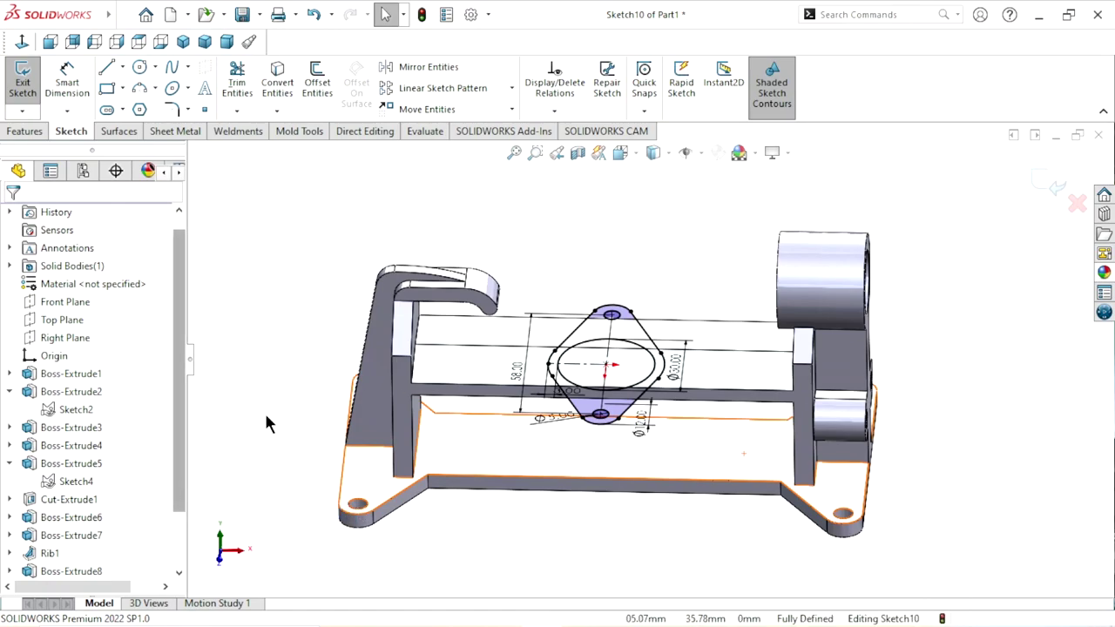
{"action": "left_click", "coordinate": [26, 131]}
{"action": "left_click", "coordinate": [29, 79]}
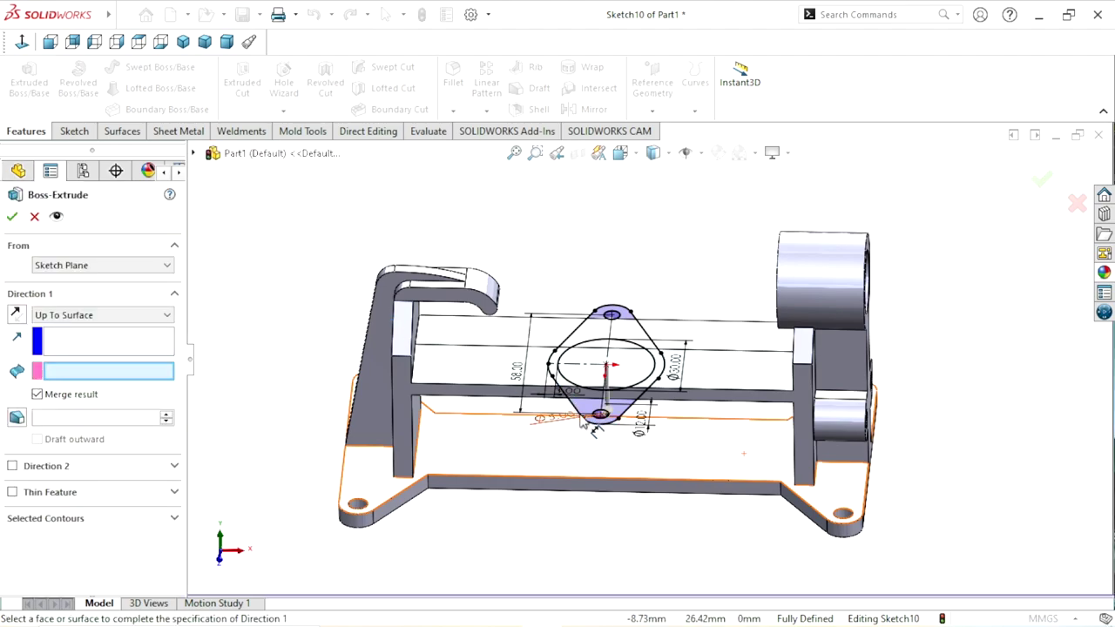
{"action": "scroll", "coordinate": [635, 440], "scroll_direction": "up", "scroll_amount": 2}
{"action": "scroll", "coordinate": [637, 438], "scroll_direction": "down", "scroll_amount": 2}
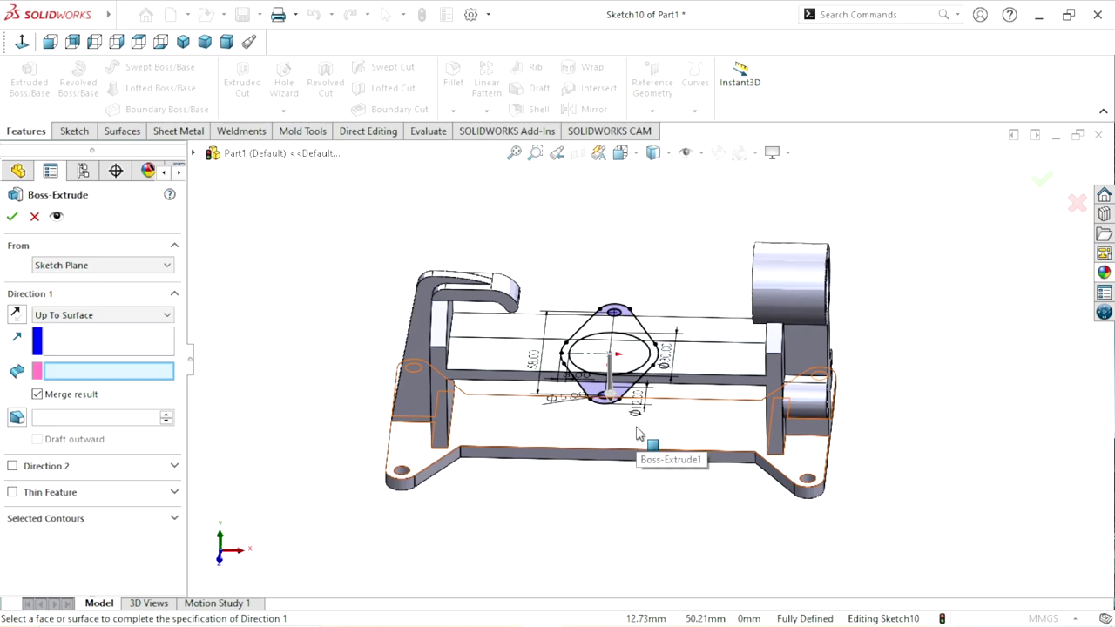
{"action": "mouse_move", "coordinate": [582, 460]}
{"action": "middle_mouse_down"}
{"action": "mouse_move", "coordinate": [590, 411]}
{"action": "mouse_move", "coordinate": [626, 456]}
{"action": "mouse_move", "coordinate": [610, 427]}
{"action": "middle_mouse_up"}
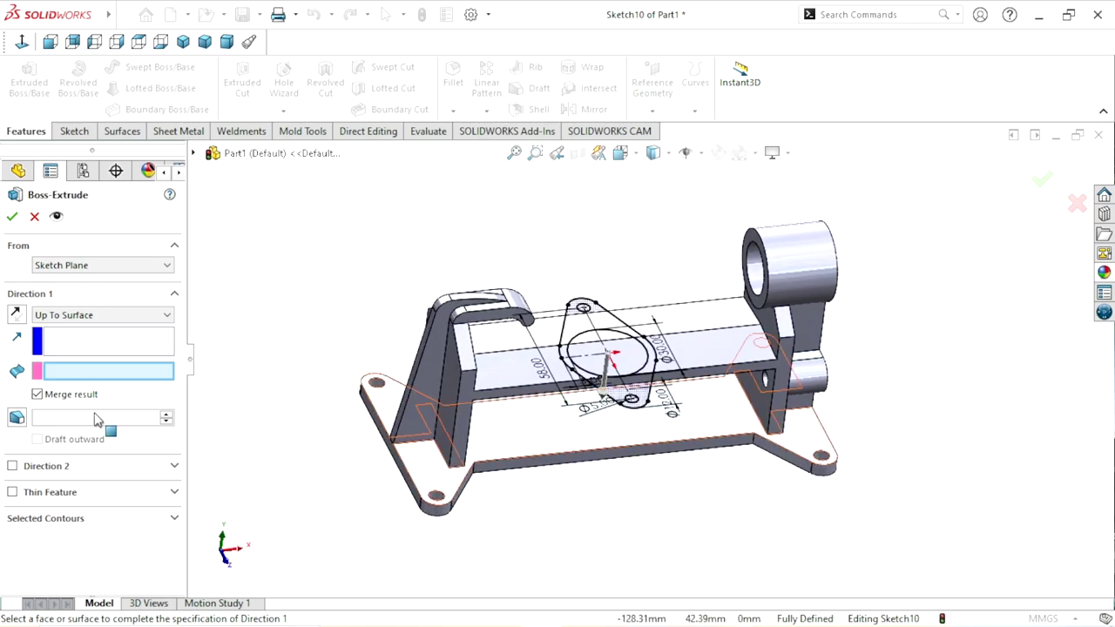
{"action": "left_click", "coordinate": [109, 315]}
{"action": "scroll", "coordinate": [108, 316], "scroll_direction": "up", "scroll_amount": 1}
{"action": "left_click", "coordinate": [91, 326]}
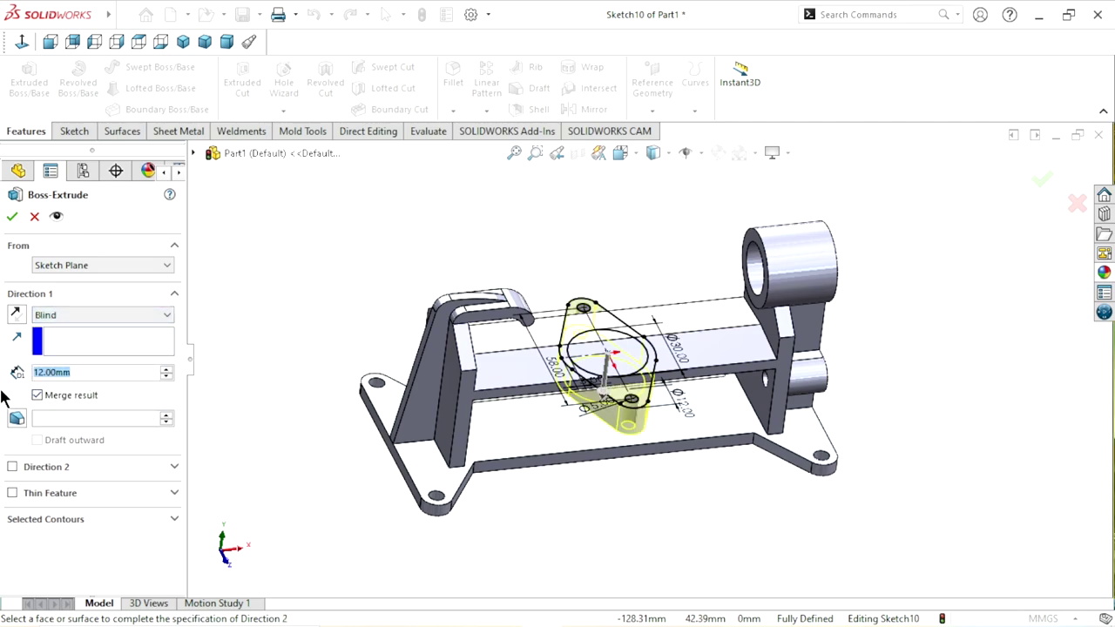
{"action": "type", "text": "6"}
{"action": "key", "text": "Return"}
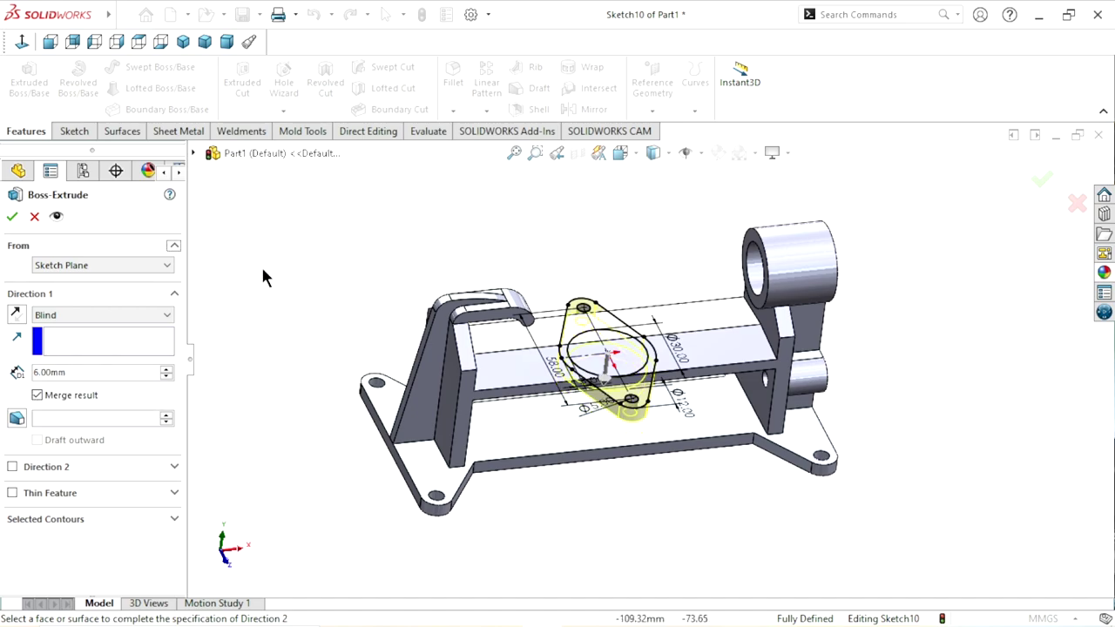
Step: Pick the outer outline and both small circles as contours and accept the 6 mm extrusion
{"action": "left_click", "coordinate": [59, 518]}
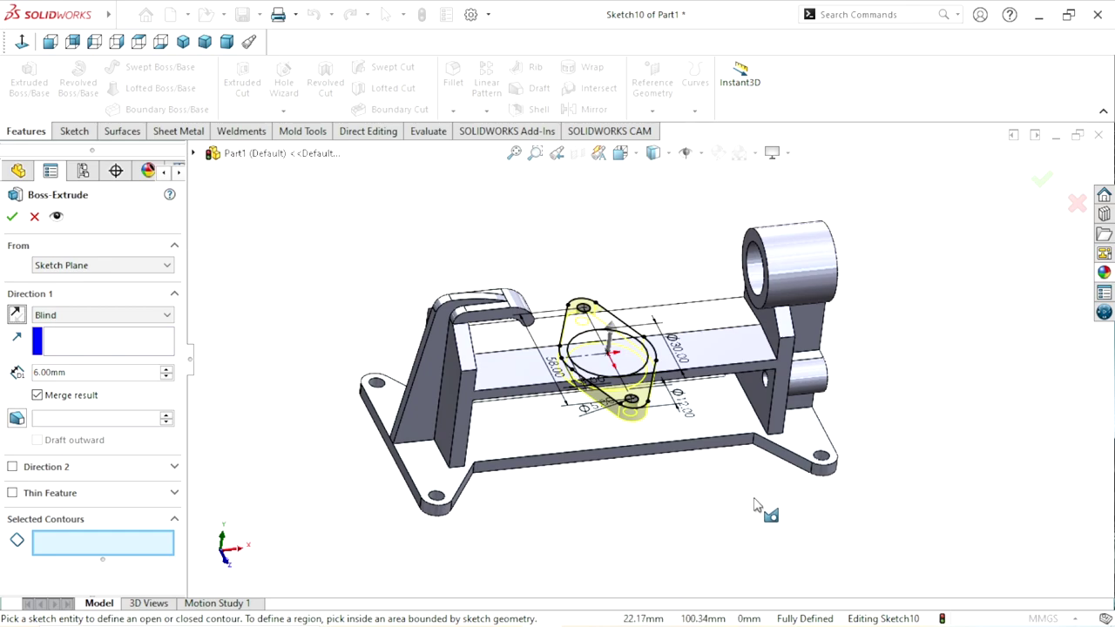
{"action": "middle_click_drag", "start_coordinate": [755, 506], "coordinate": [608, 484]}
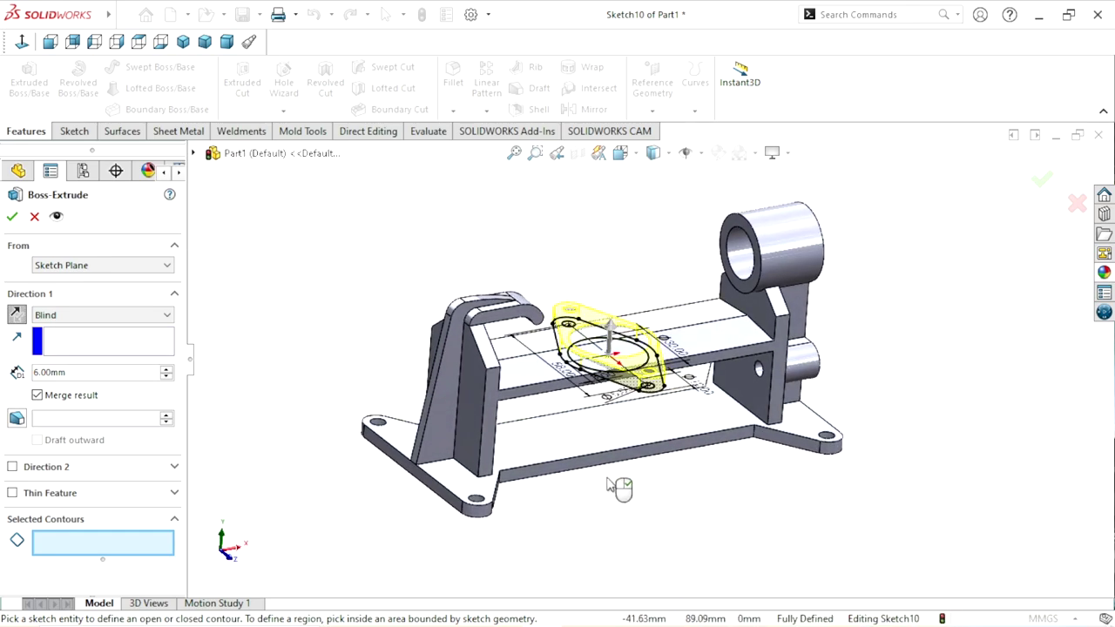
{"action": "scroll", "coordinate": [606, 352], "scroll_direction": "down", "scroll_amount": 2}
{"action": "scroll", "coordinate": [606, 352], "scroll_direction": "down", "scroll_amount": 4}
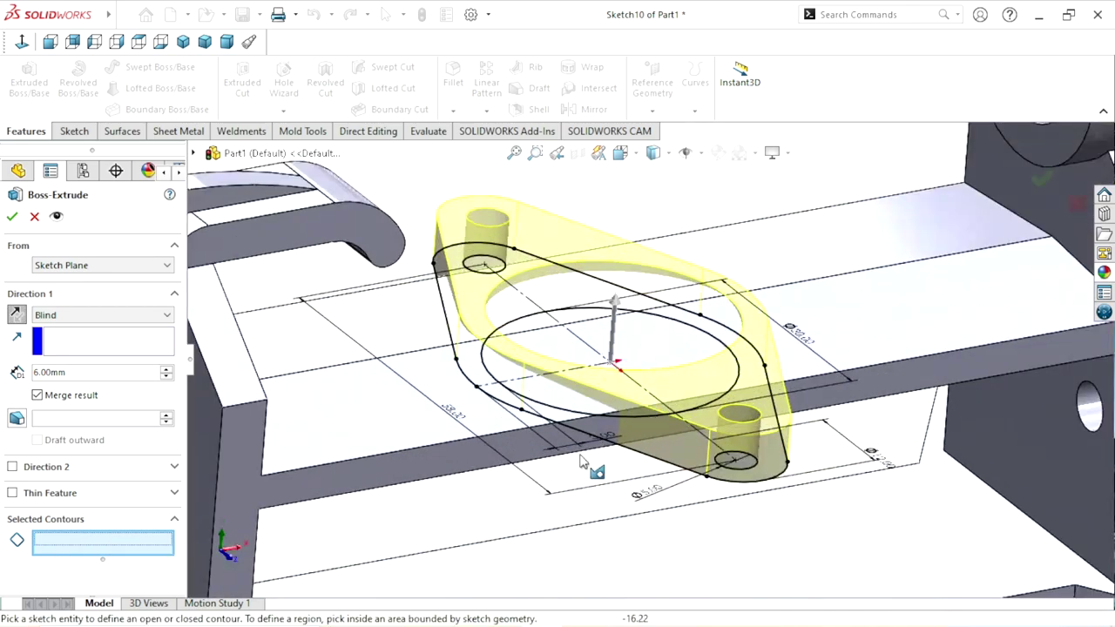
{"action": "left_click", "coordinate": [638, 453]}
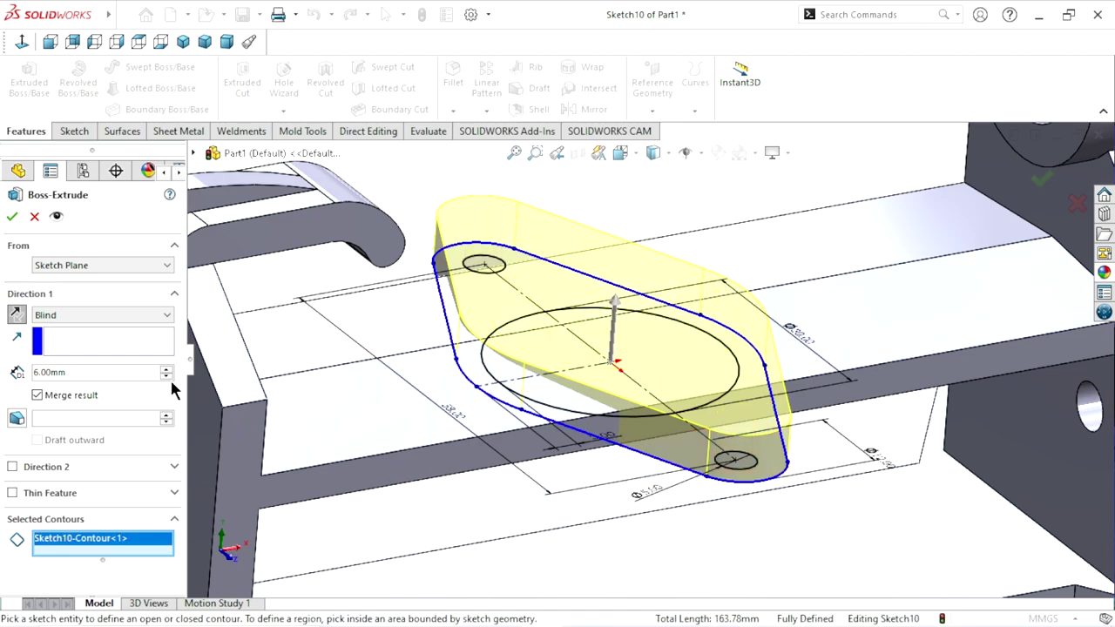
{"action": "left_click", "coordinate": [731, 464]}
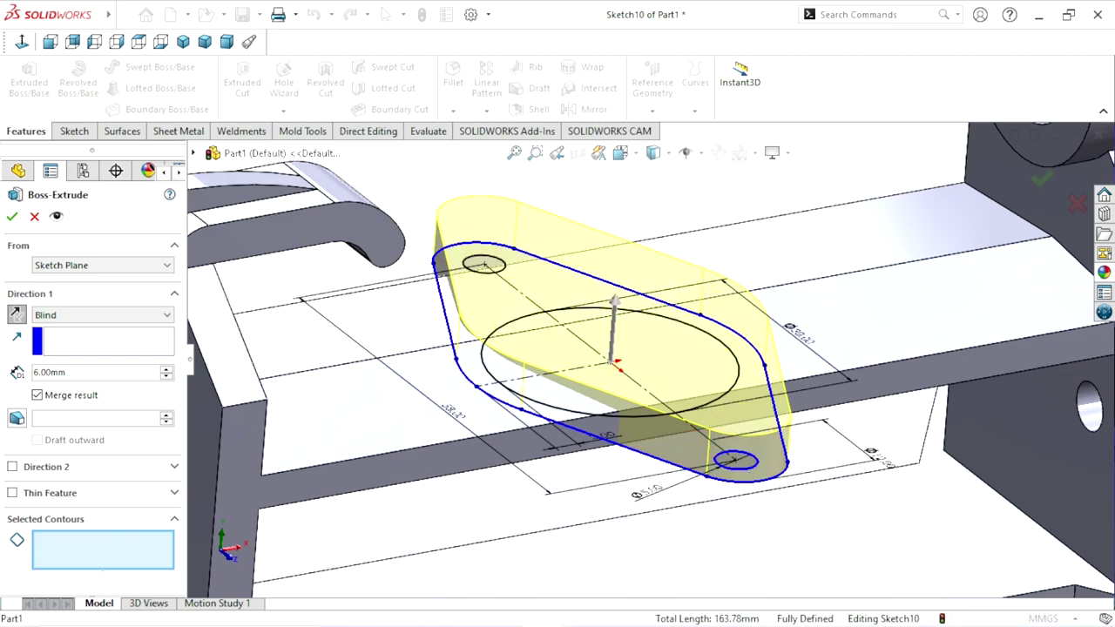
{"action": "left_click", "coordinate": [466, 270]}
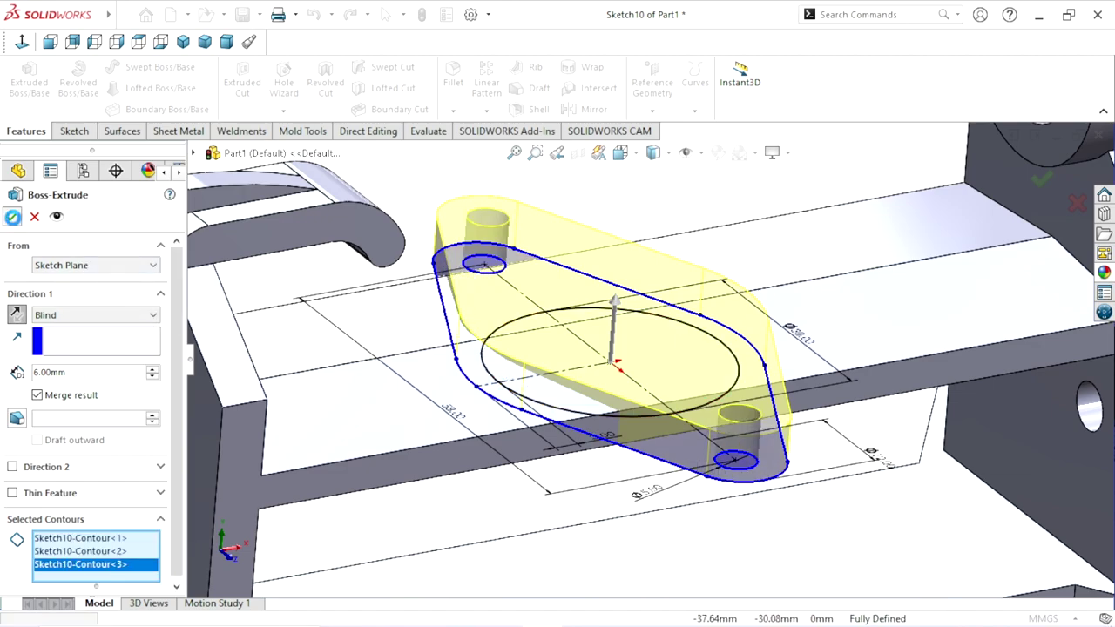
{"action": "left_click", "coordinate": [13, 217]}
Step: Zoom to fit, expand Boss-Extrude10 in the feature tree and select Sketch10
{"action": "key", "text": "f"}
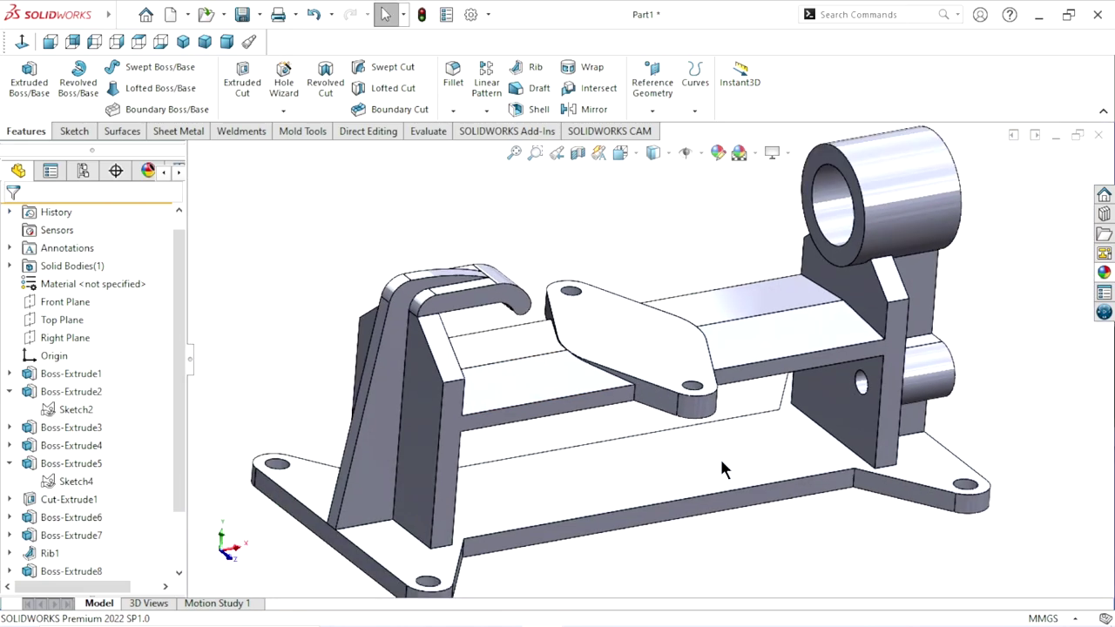
{"action": "middle_click_drag", "start_coordinate": [760, 537], "coordinate": [131, 606]}
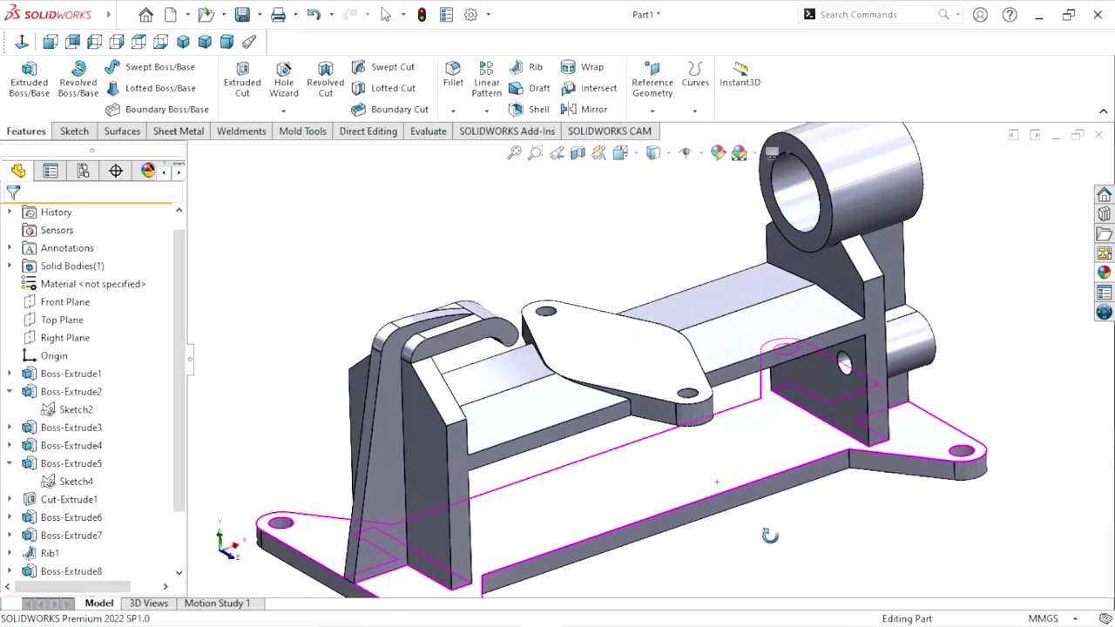
{"action": "left_click_drag", "start_coordinate": [174, 451], "coordinate": [181, 509]}
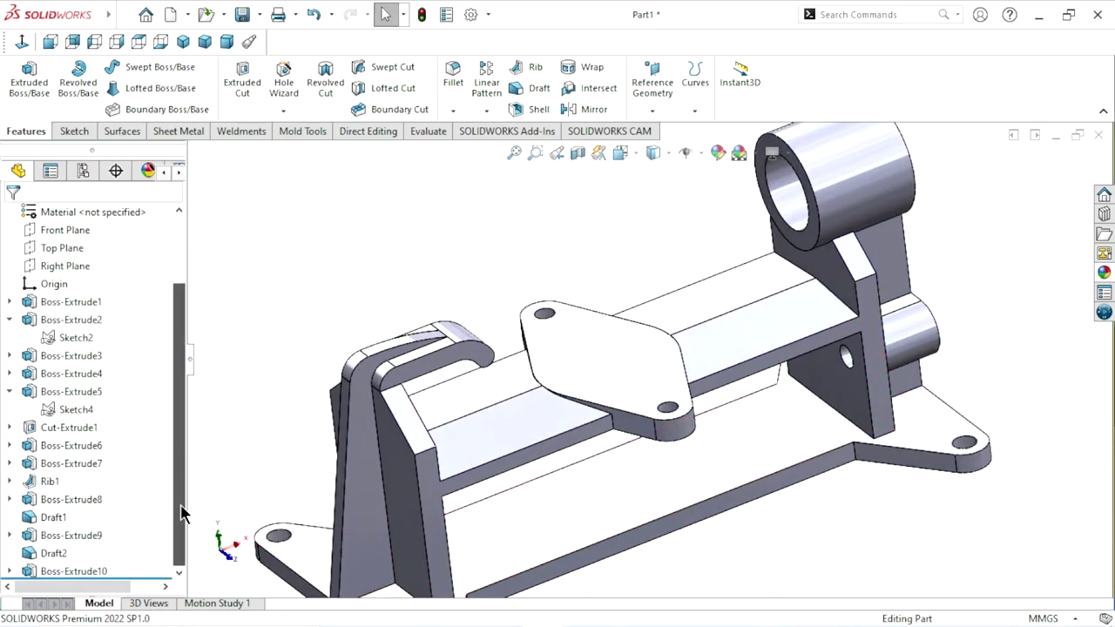
{"action": "left_click", "coordinate": [9, 572]}
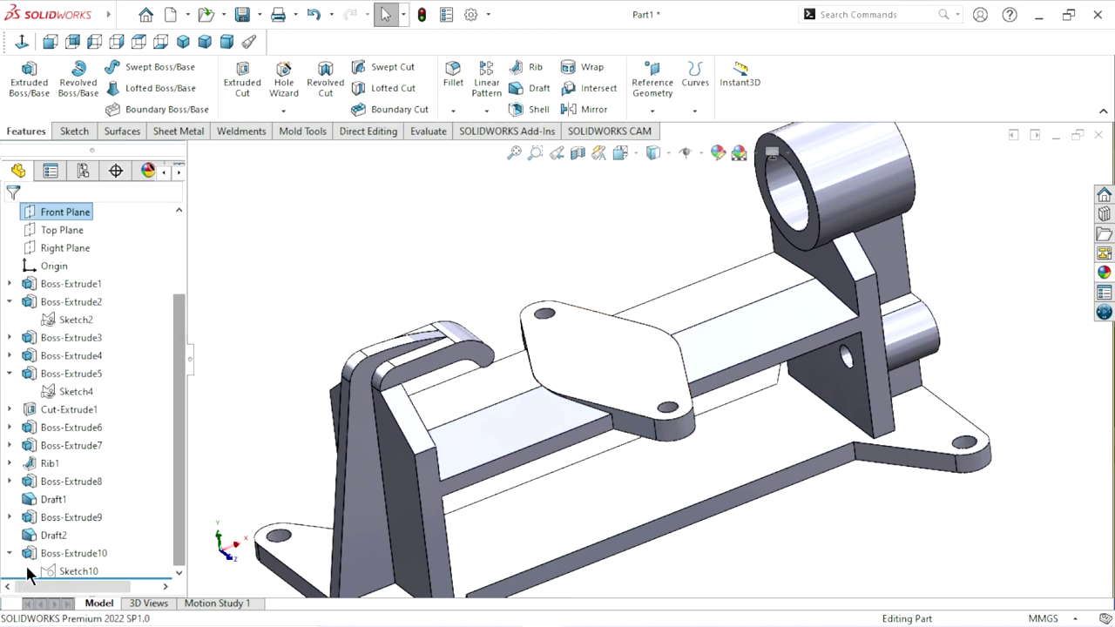
{"action": "left_click", "coordinate": [74, 571]}
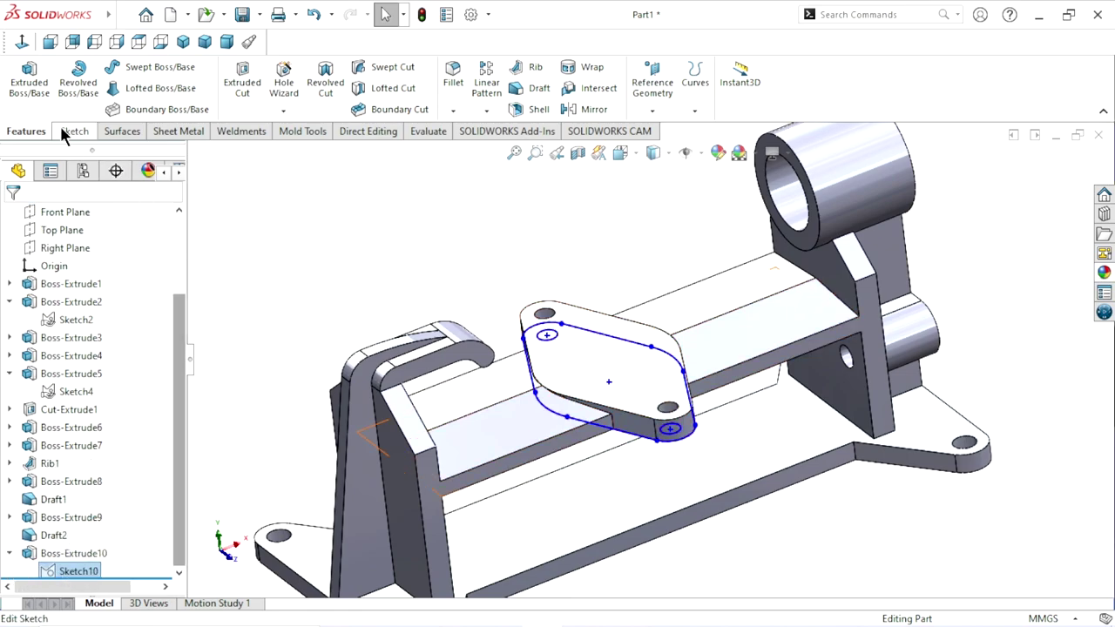
Step: Extrude-cut only the large Ø30 circle of Sketch10 with Through All - Both
{"action": "left_click", "coordinate": [235, 90]}
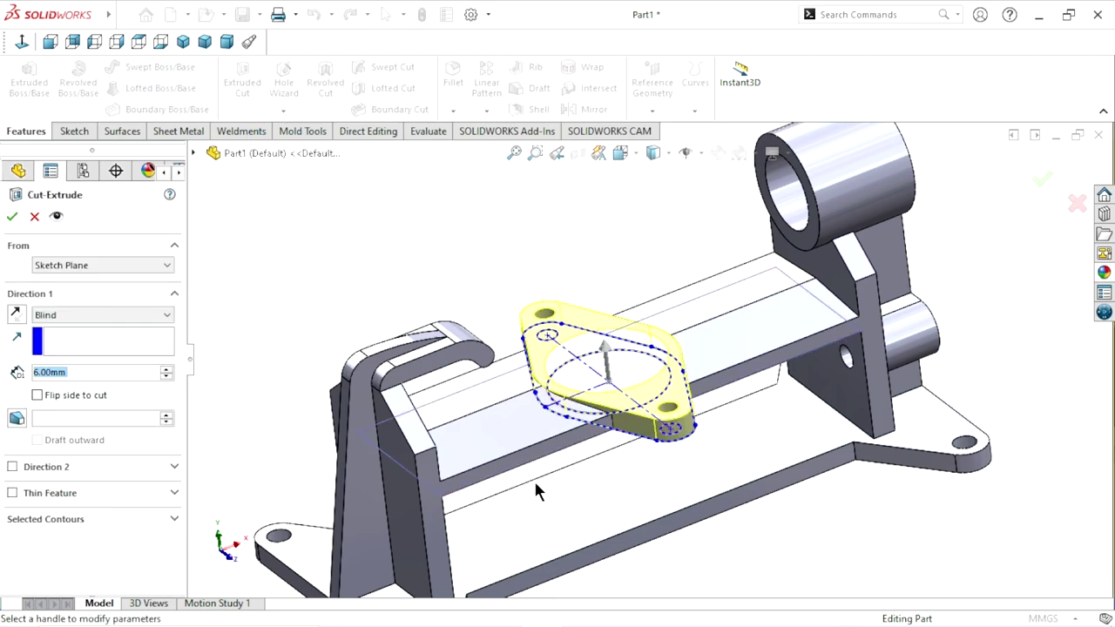
{"action": "left_click", "coordinate": [58, 520]}
{"action": "right_click", "coordinate": [79, 544]}
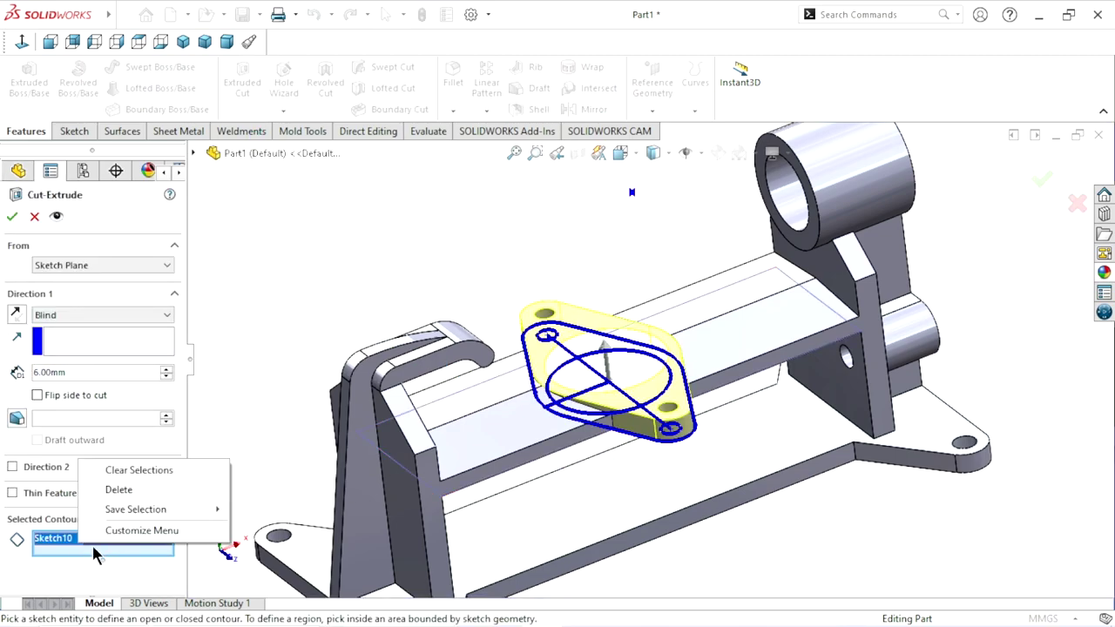
{"action": "left_click", "coordinate": [131, 468]}
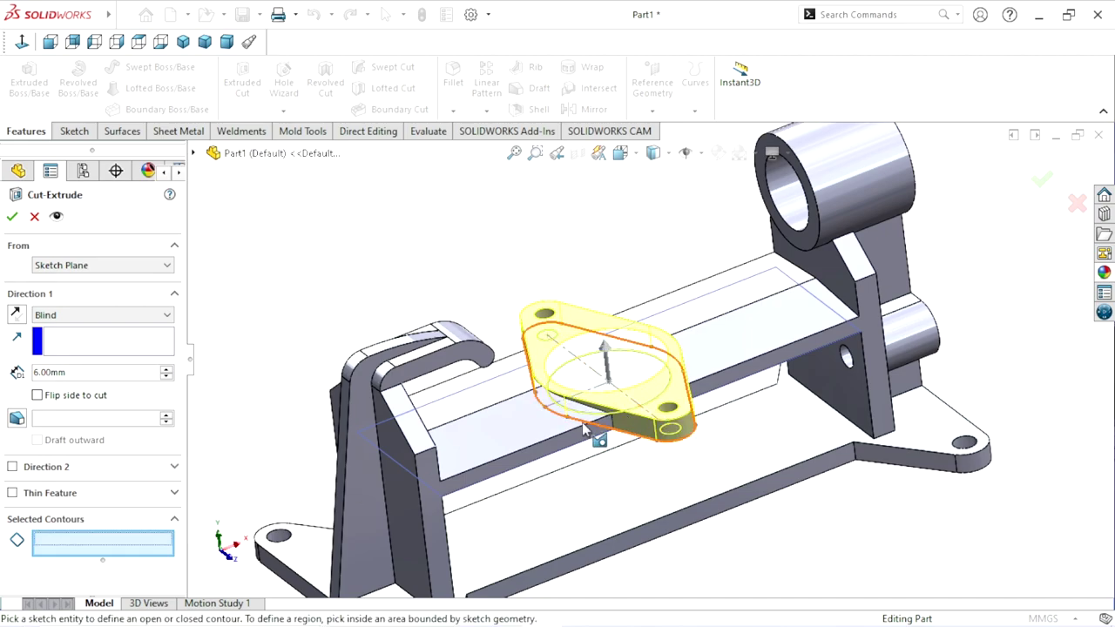
{"action": "middle_click_drag", "start_coordinate": [600, 438], "coordinate": [671, 463]}
{"action": "scroll", "coordinate": [671, 462], "scroll_direction": "up", "scroll_amount": 3}
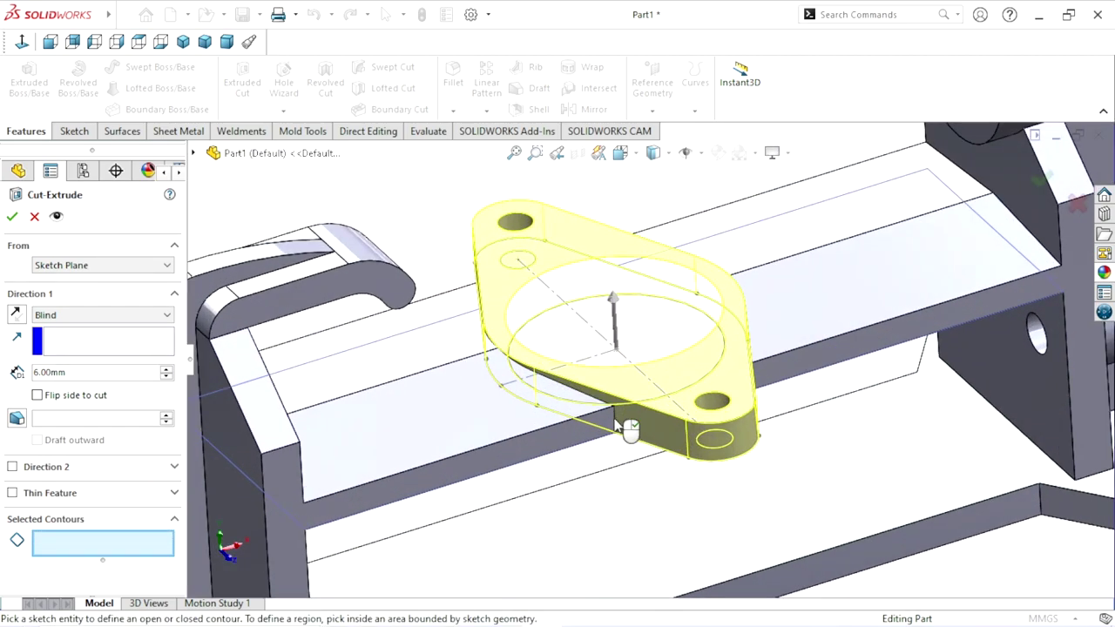
{"action": "left_click", "coordinate": [710, 381]}
{"action": "left_click", "coordinate": [697, 389]}
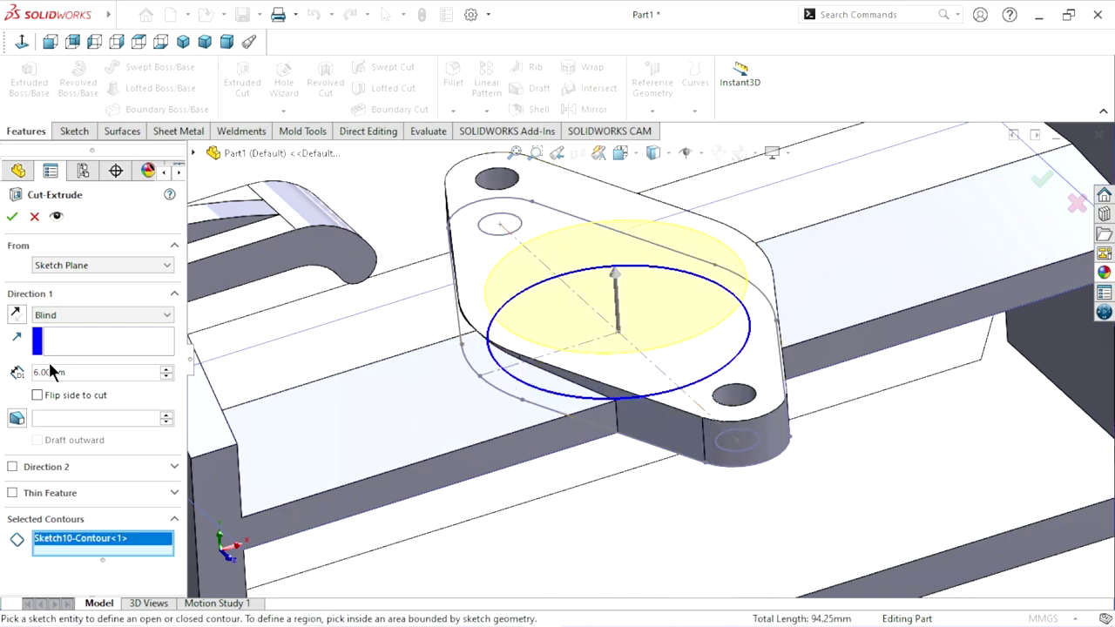
{"action": "left_click", "coordinate": [68, 317]}
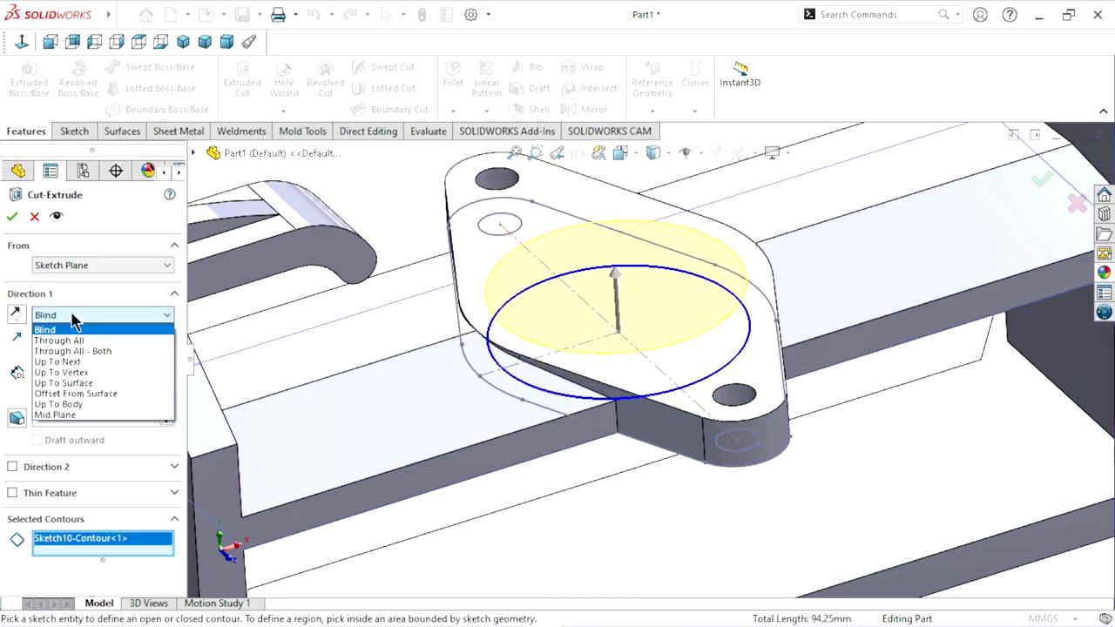
{"action": "left_click", "coordinate": [94, 355]}
{"action": "key", "text": "f"}
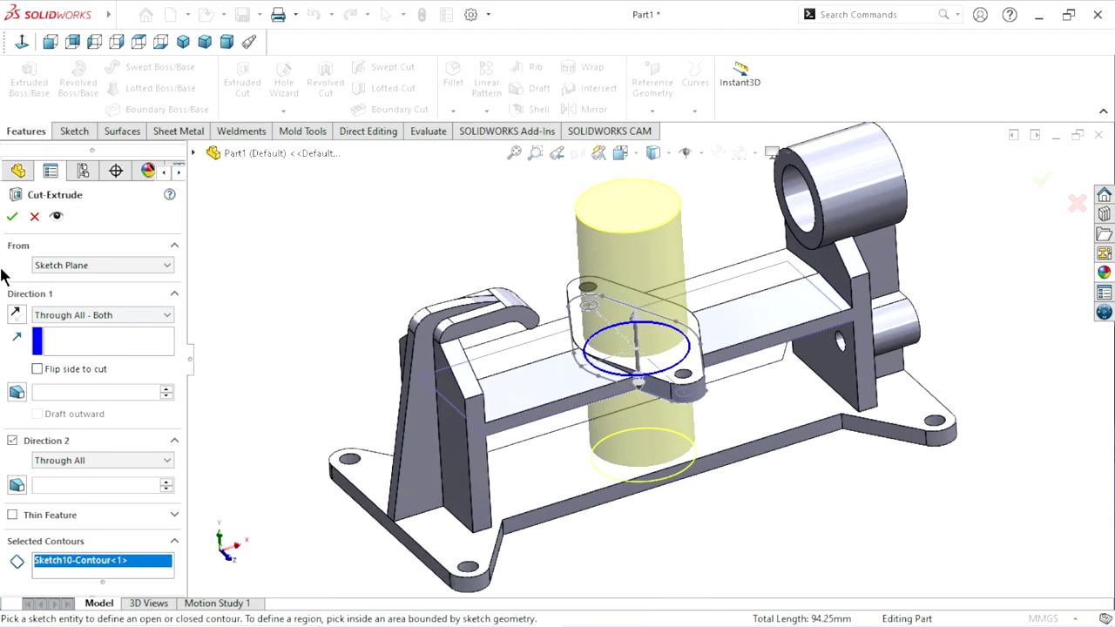
{"action": "left_click", "coordinate": [14, 219]}
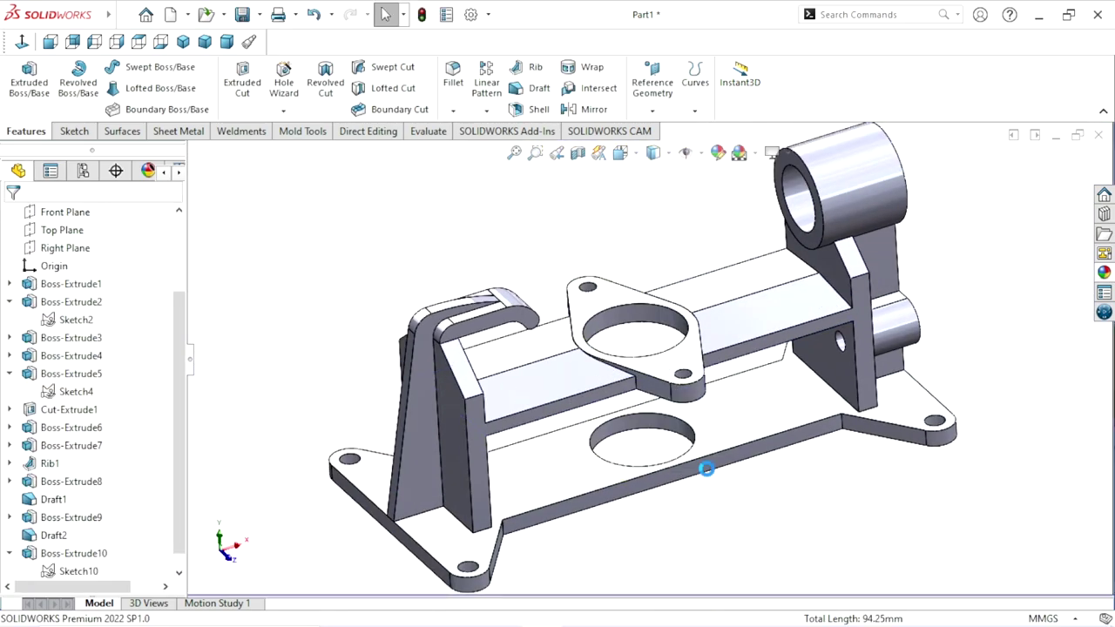
Step: Start a new sketch on the flange plate's top face
{"action": "key", "text": "f"}
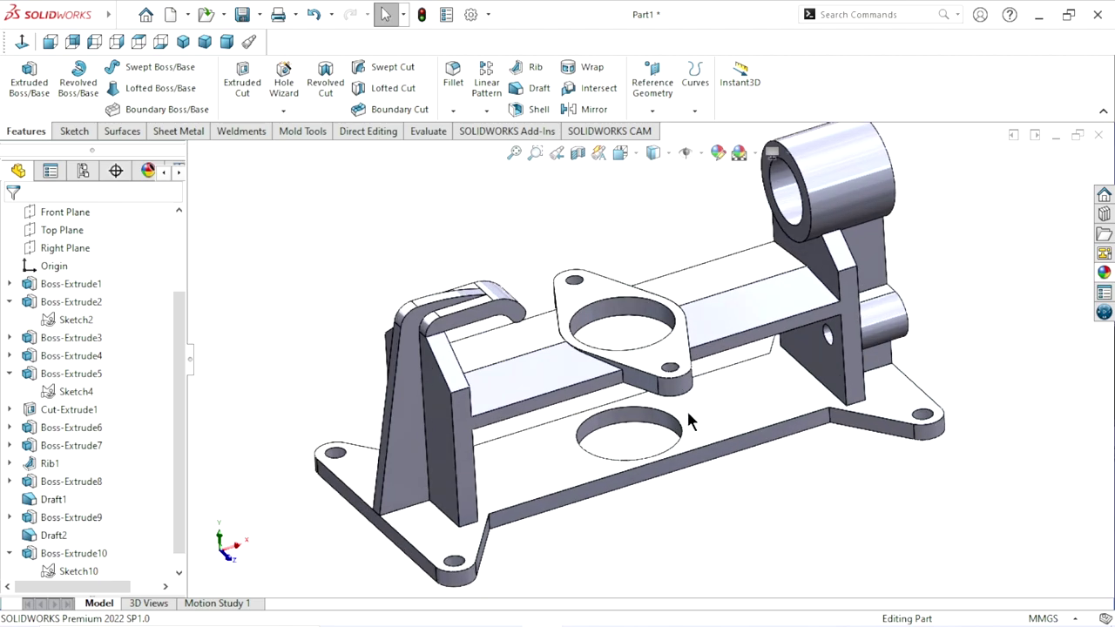
{"action": "middle_click_drag", "start_coordinate": [686, 409], "coordinate": [663, 425]}
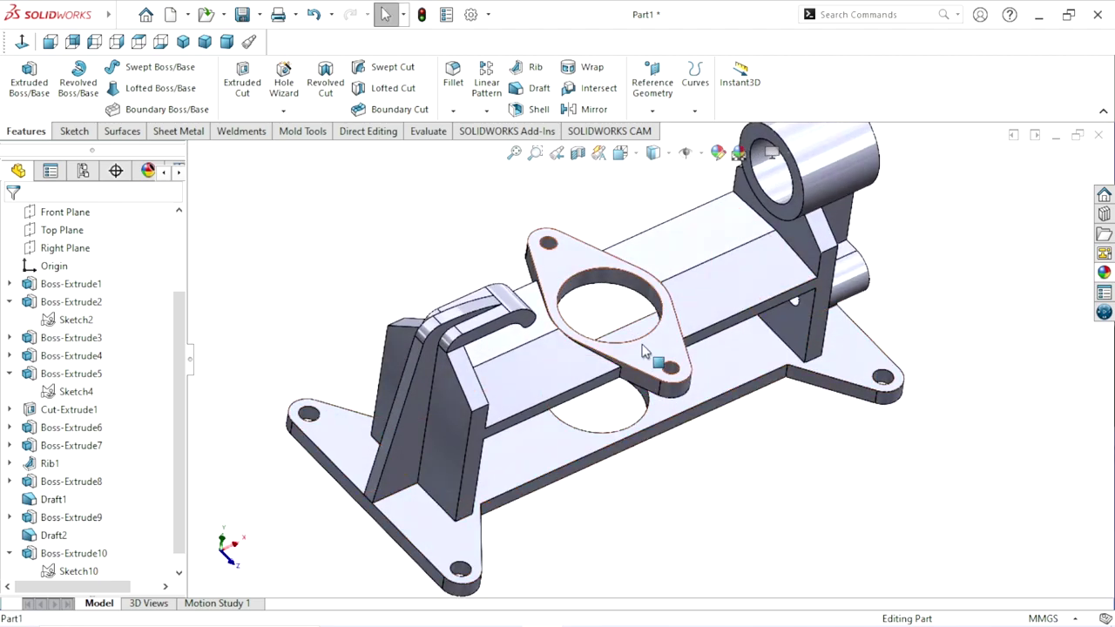
{"action": "left_click", "coordinate": [645, 357]}
{"action": "left_click", "coordinate": [717, 299]}
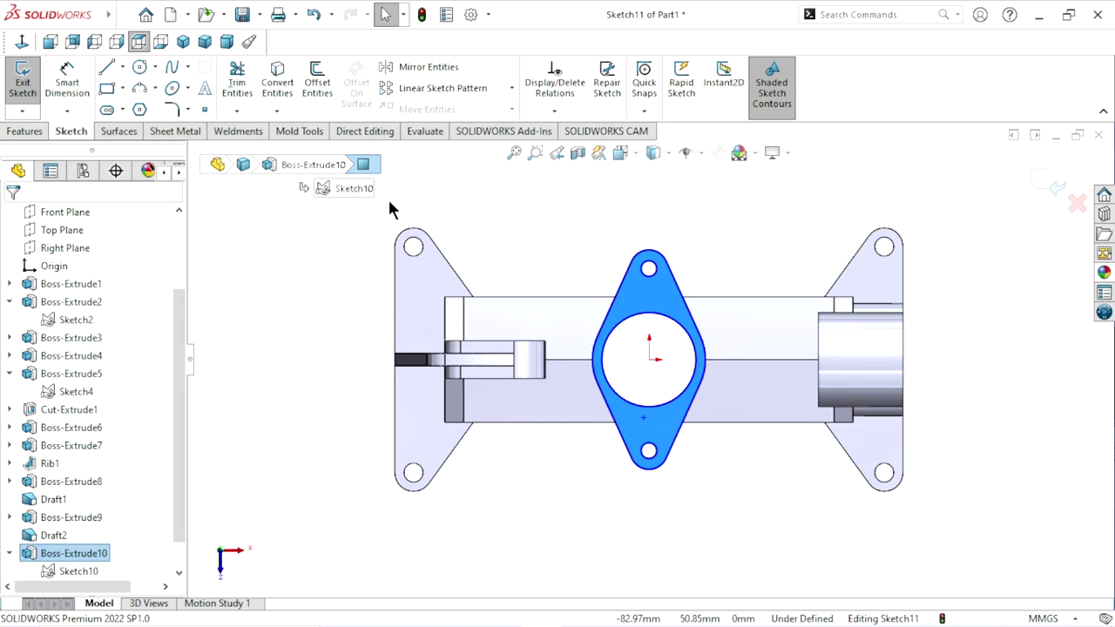
Step: Draw a circle centred on the big hole, slightly larger than the hole
{"action": "left_click", "coordinate": [137, 68]}
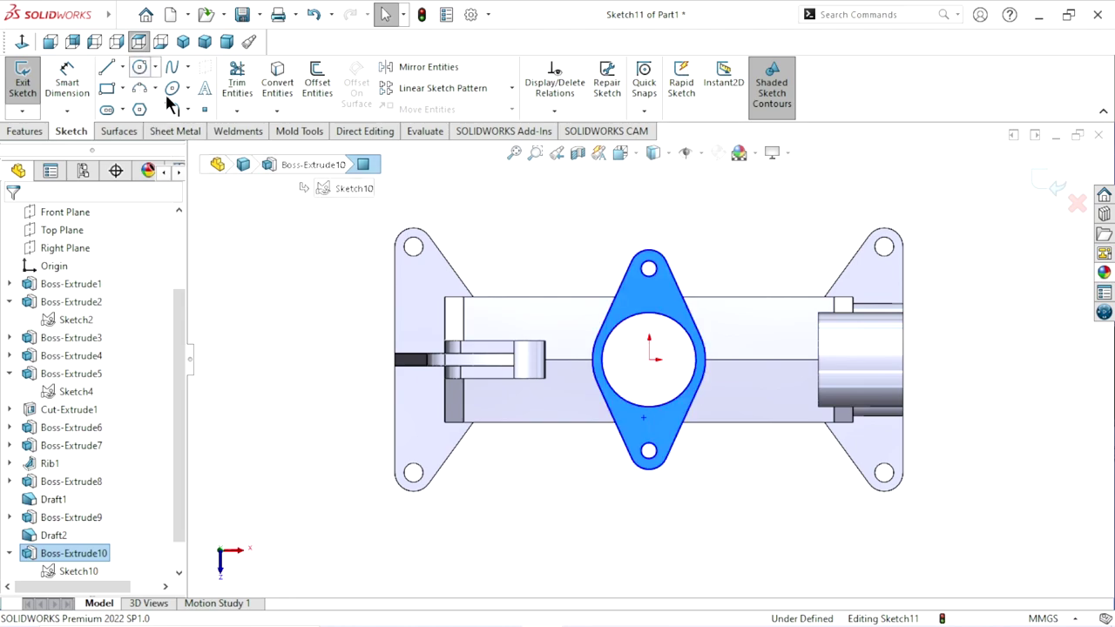
{"action": "left_click", "coordinate": [648, 358]}
{"action": "left_click", "coordinate": [595, 350]}
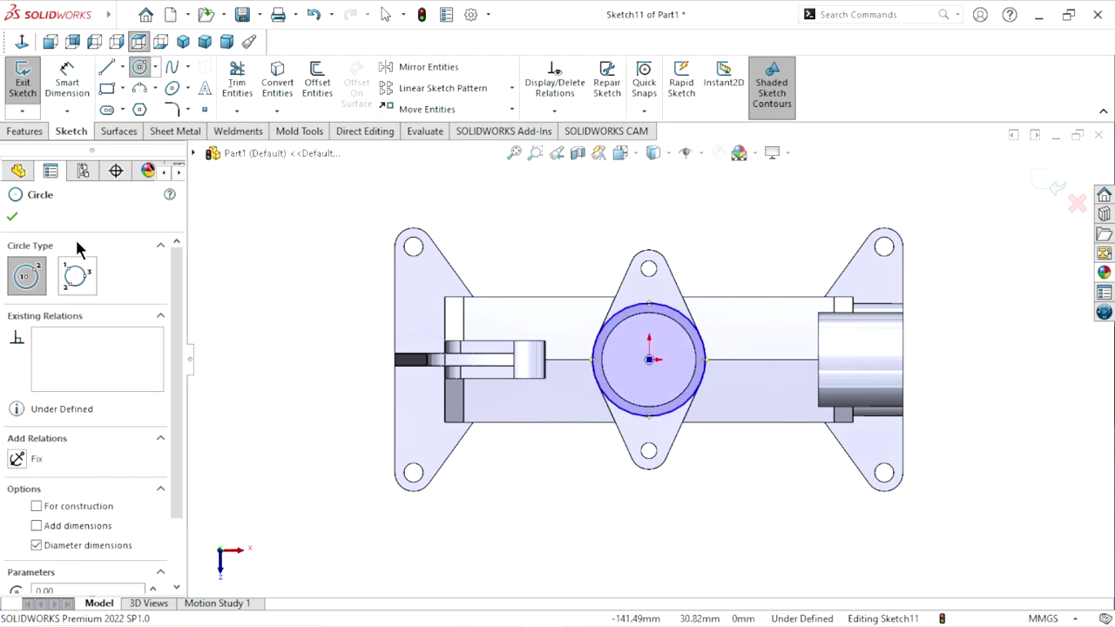
{"action": "left_click", "coordinate": [12, 218]}
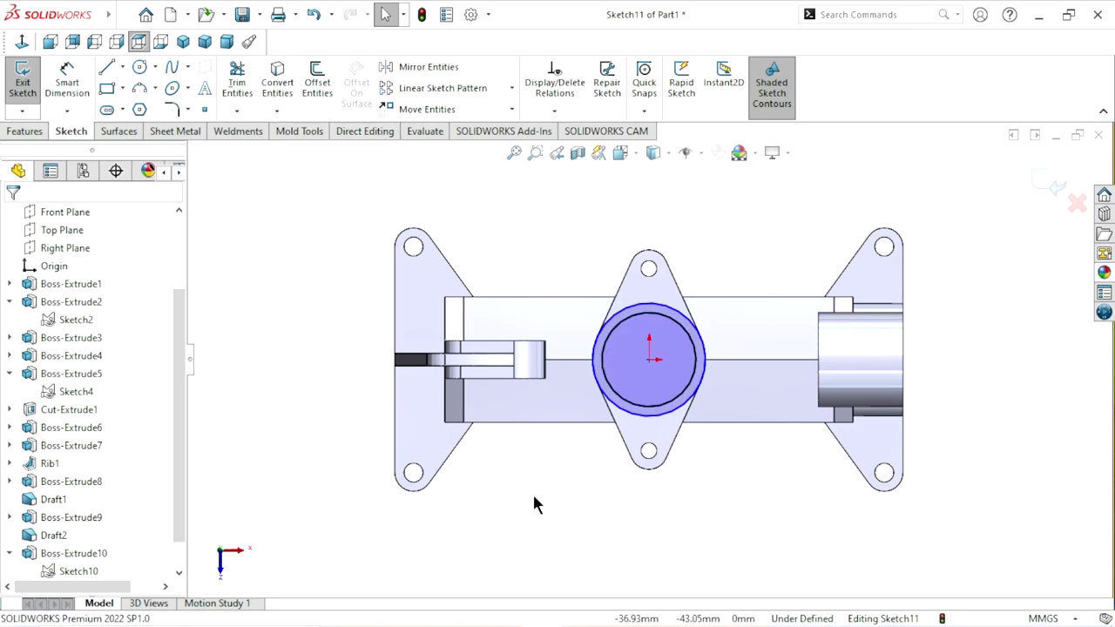
{"action": "mouse_move", "coordinate": [534, 494]}
{"action": "middle_mouse_down"}
{"action": "mouse_move", "coordinate": [579, 281]}
{"action": "mouse_move", "coordinate": [772, 441]}
{"action": "middle_mouse_up"}
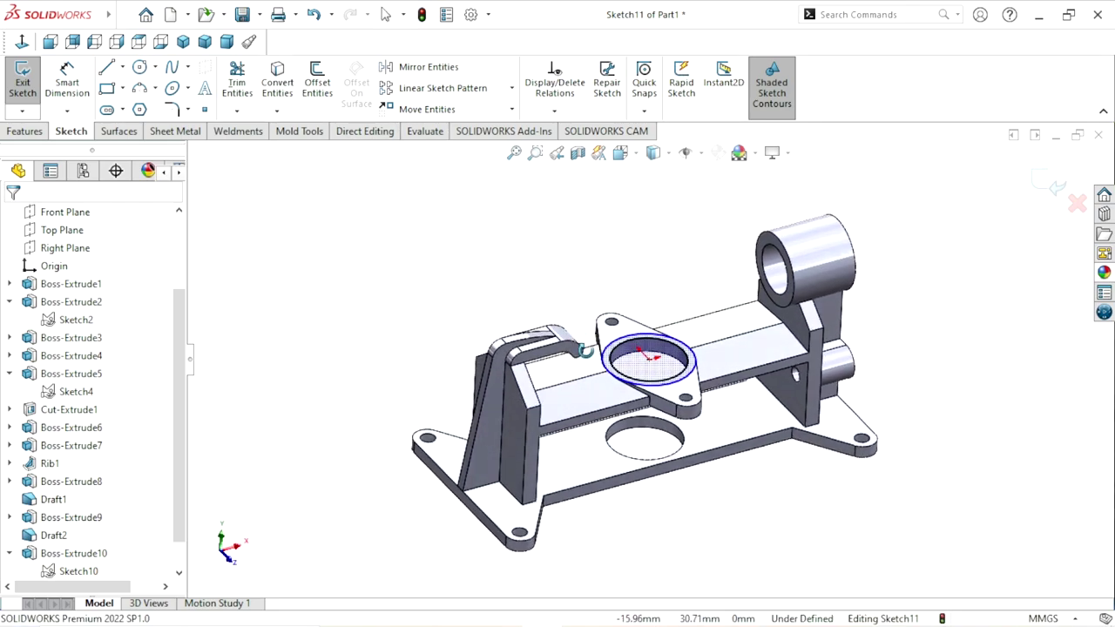
{"action": "scroll", "coordinate": [739, 411], "scroll_direction": "down", "scroll_amount": 3}
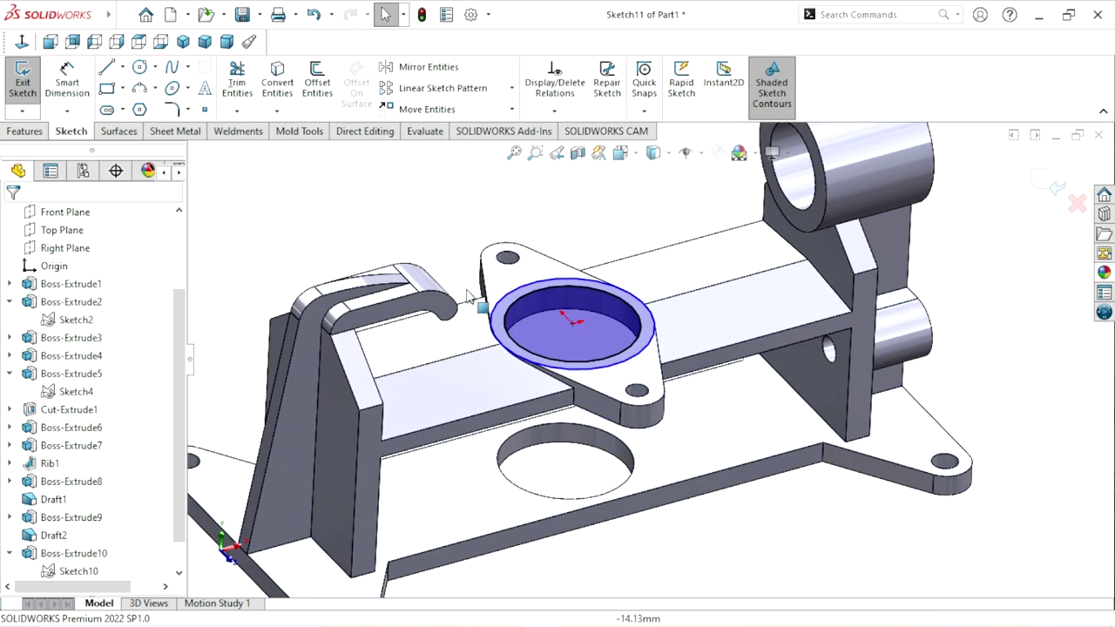
{"action": "left_click", "coordinate": [28, 132]}
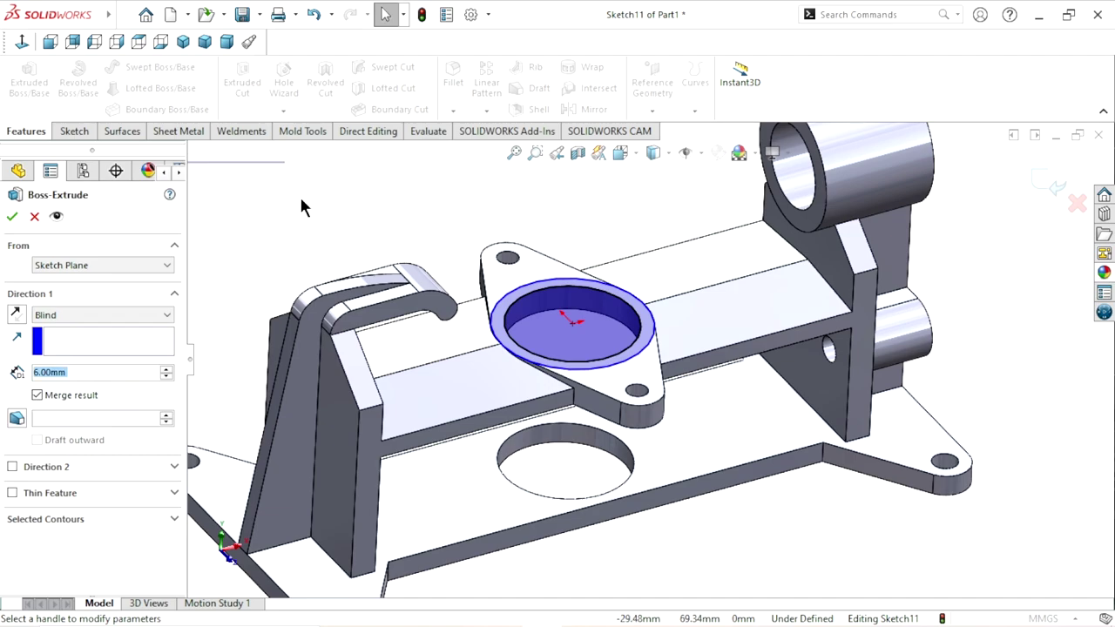
Step: Extrude the ring sketch as a 2.5 mm high boss around the Ø30 hole
{"action": "left_click", "coordinate": [102, 372]}
{"action": "type", "text": "2.5"}
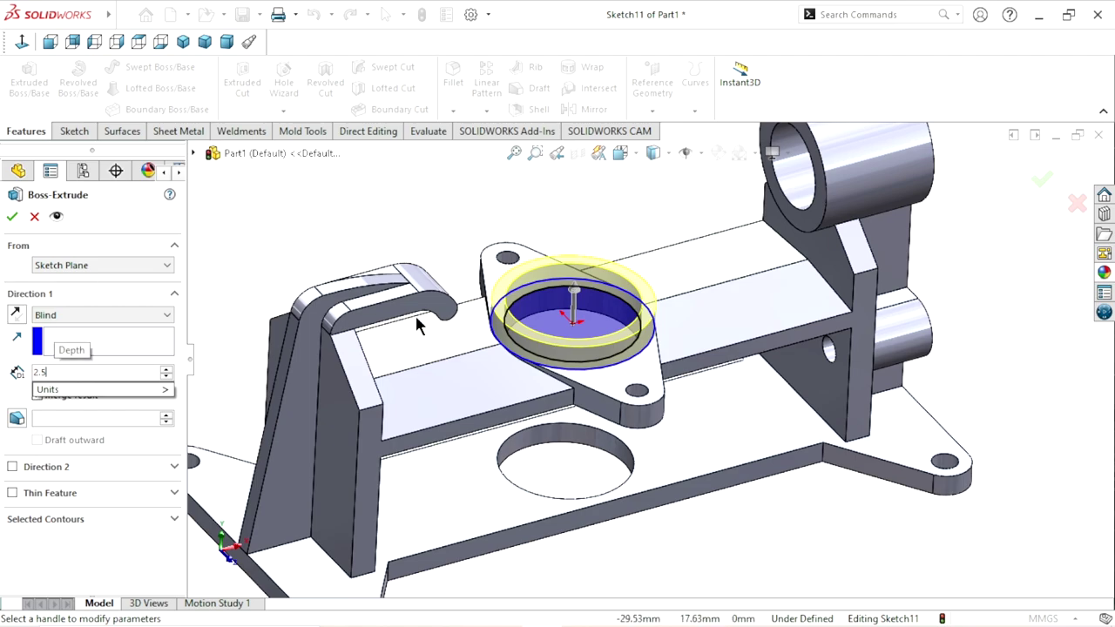
{"action": "key", "text": "Return"}
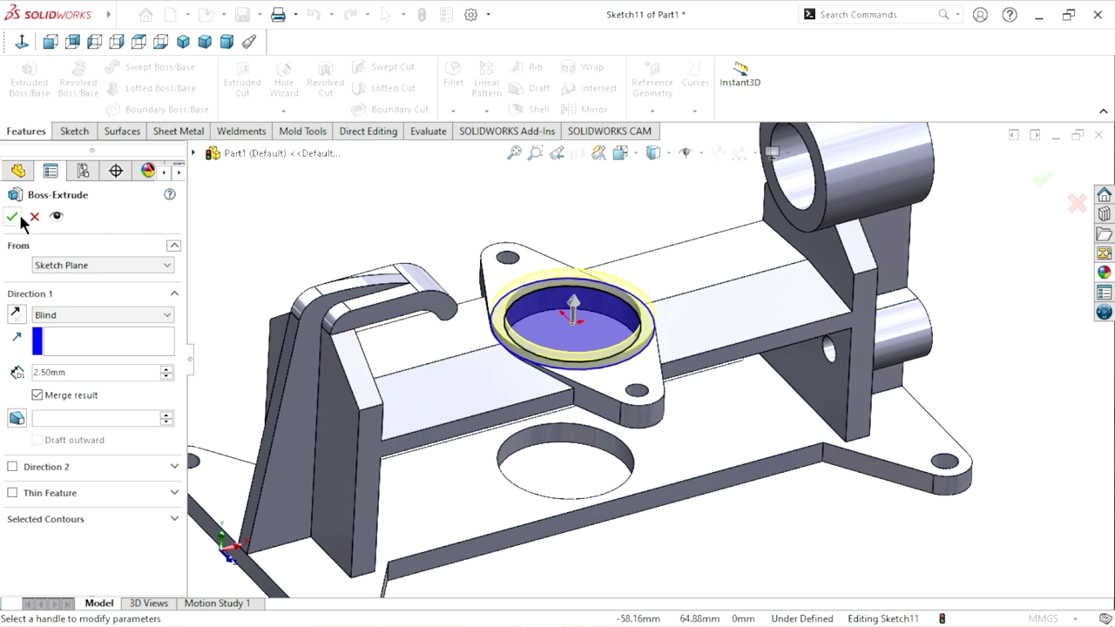
{"action": "left_click", "coordinate": [20, 218]}
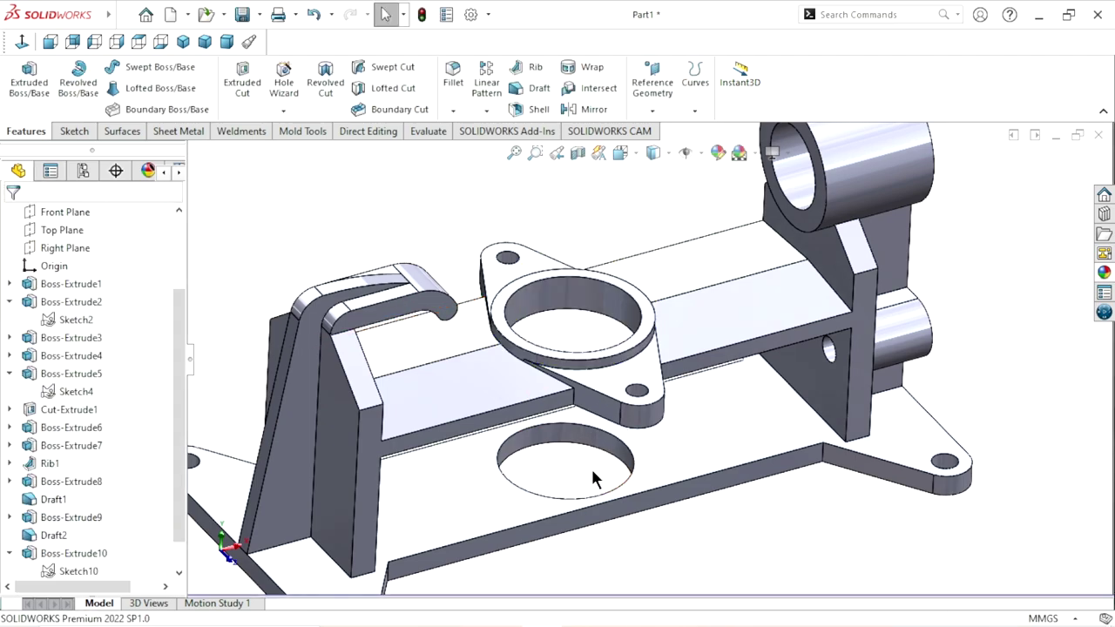
Step: Orbit and zoom around the part to inspect the new raised collar
{"action": "key", "text": "f"}
{"action": "mouse_move", "coordinate": [717, 503]}
{"action": "middle_mouse_down"}
{"action": "mouse_move", "coordinate": [685, 473]}
{"action": "mouse_move", "coordinate": [704, 390]}
{"action": "mouse_move", "coordinate": [660, 451]}
{"action": "mouse_move", "coordinate": [602, 393]}
{"action": "middle_mouse_up"}
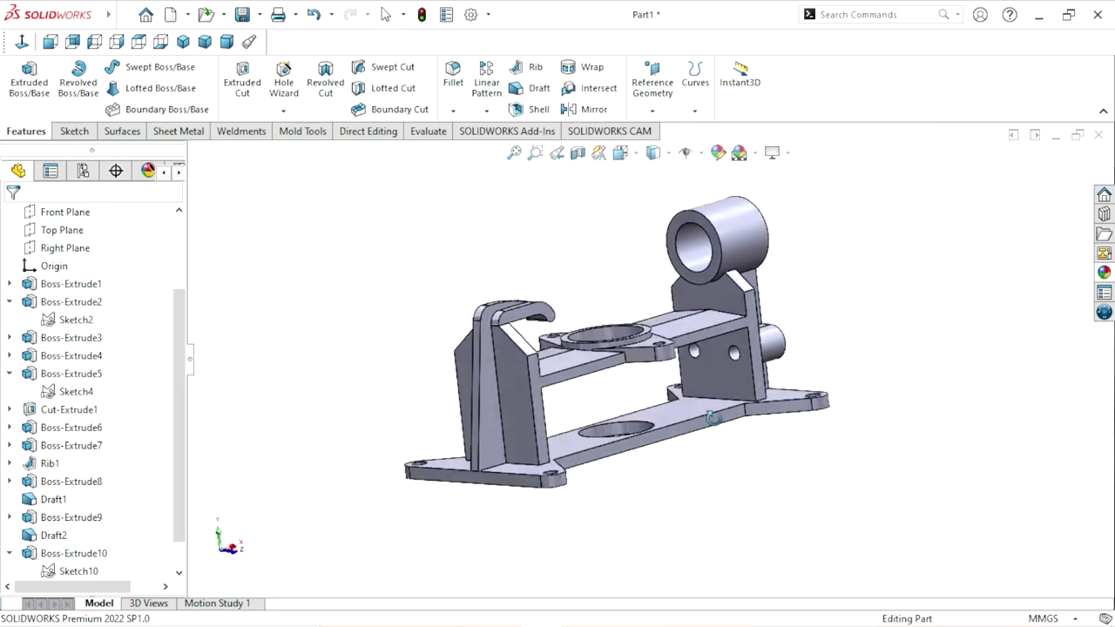
{"action": "middle_click_drag", "start_coordinate": [658, 403], "coordinate": [703, 430]}
{"action": "scroll", "coordinate": [704, 410], "scroll_direction": "down", "scroll_amount": 2}
{"action": "scroll", "coordinate": [706, 366], "scroll_direction": "up", "scroll_amount": 3}
{"action": "scroll", "coordinate": [644, 383], "scroll_direction": "down", "scroll_amount": 2}
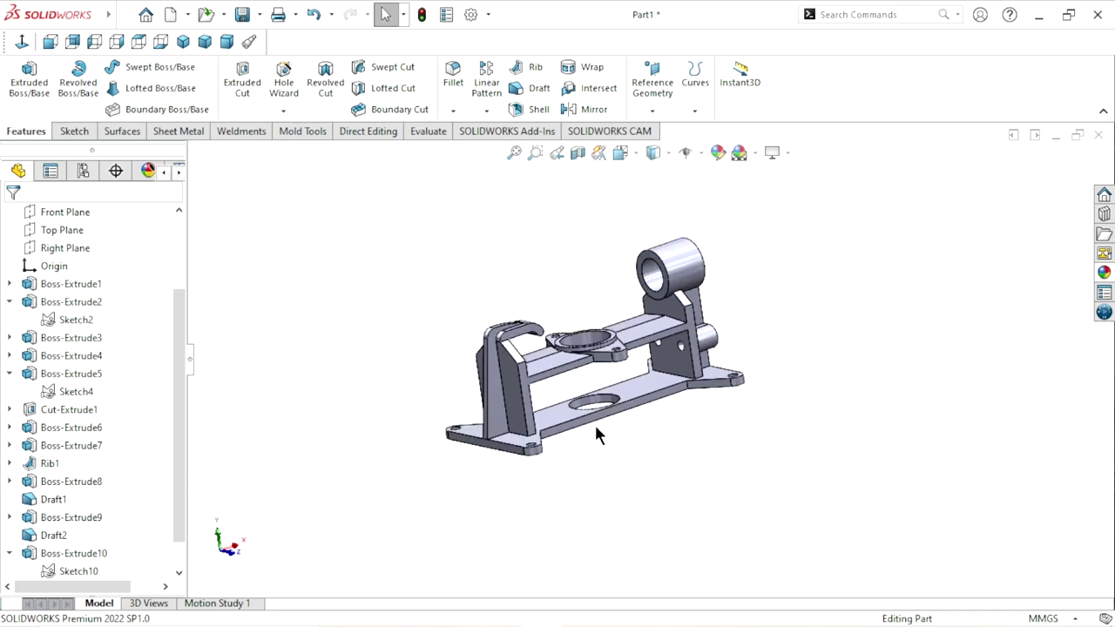
{"action": "mouse_move", "coordinate": [594, 422]}
{"action": "middle_mouse_down"}
{"action": "mouse_move", "coordinate": [583, 399]}
{"action": "mouse_move", "coordinate": [660, 448]}
{"action": "mouse_move", "coordinate": [639, 500]}
{"action": "mouse_move", "coordinate": [554, 438]}
{"action": "mouse_move", "coordinate": [528, 512]}
{"action": "mouse_move", "coordinate": [535, 410]}
{"action": "mouse_move", "coordinate": [650, 517]}
{"action": "mouse_move", "coordinate": [641, 494]}
{"action": "middle_mouse_up"}
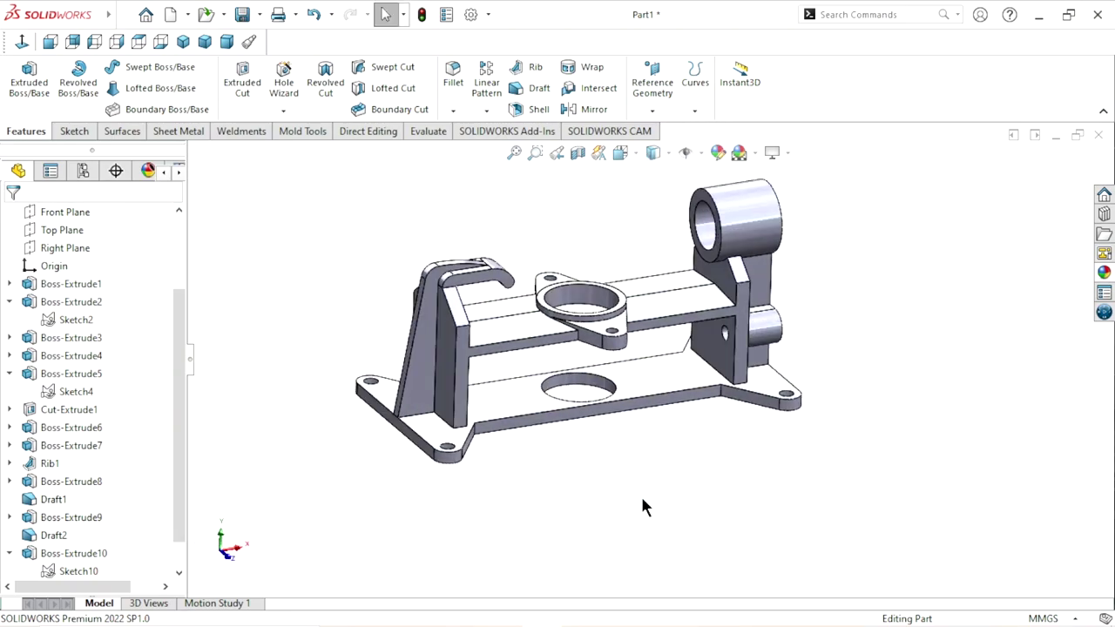
{"action": "scroll", "coordinate": [672, 403], "scroll_direction": "down", "scroll_amount": 2}
{"action": "scroll", "coordinate": [668, 346], "scroll_direction": "up", "scroll_amount": 4}
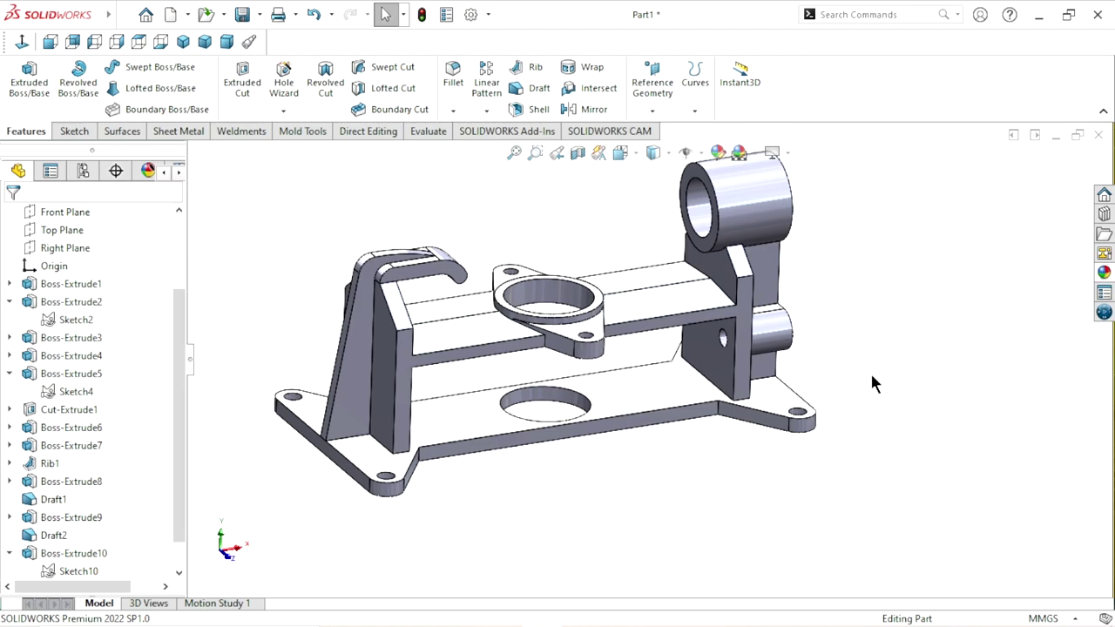
Step: Start a 0.5 mm chamfer on the ring boss's bore and outer top edges
{"action": "left_click", "coordinate": [453, 110]}
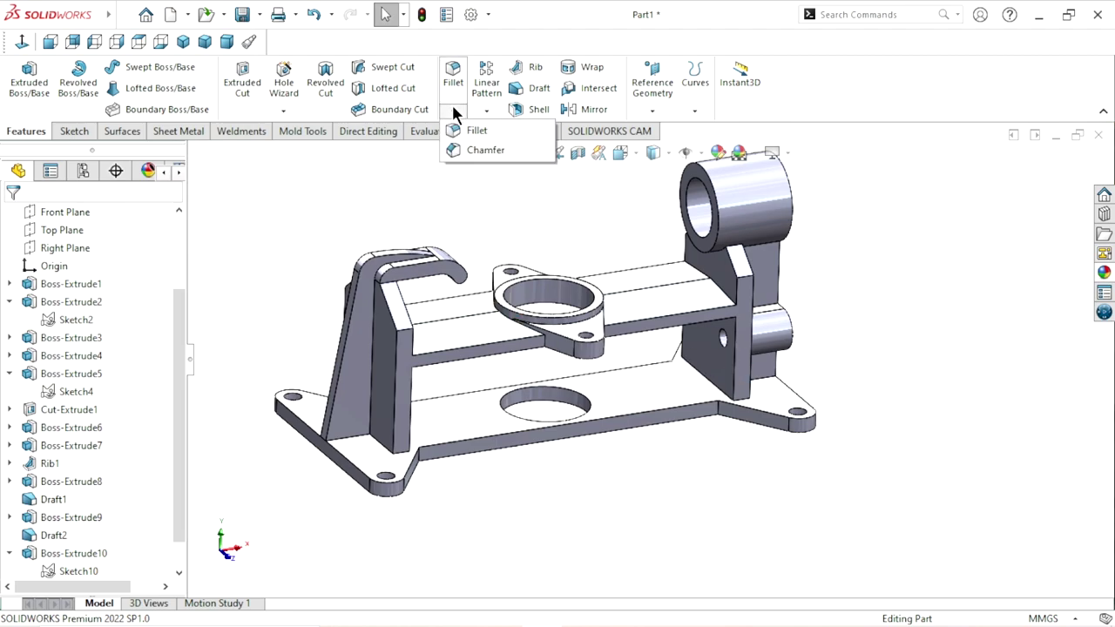
{"action": "left_click", "coordinate": [459, 148]}
{"action": "type", "text": "0.5"}
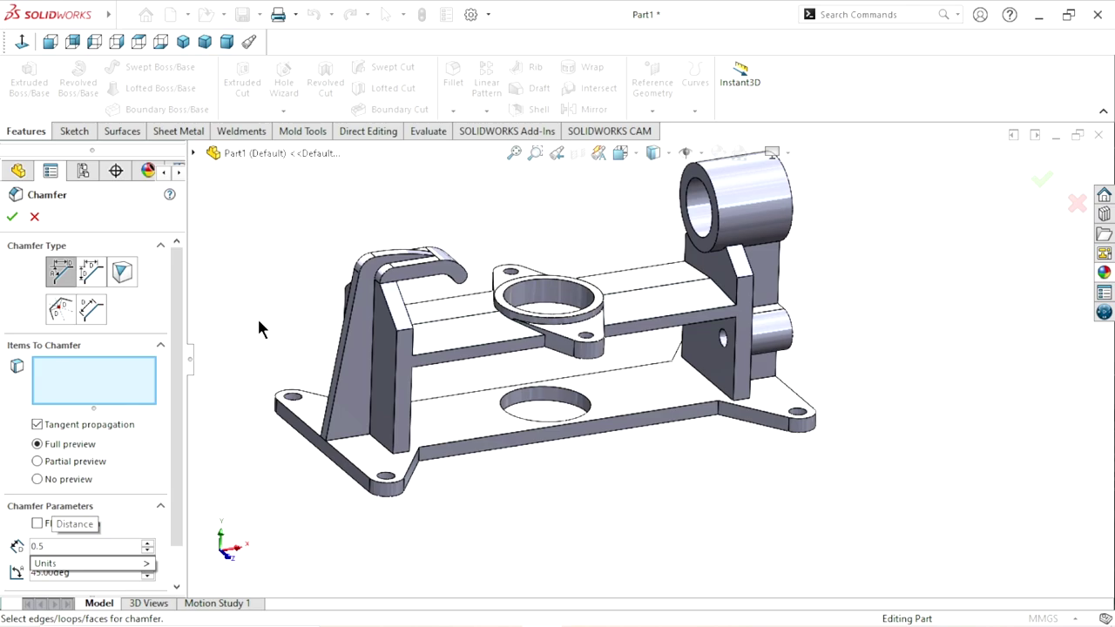
{"action": "key", "text": "Return"}
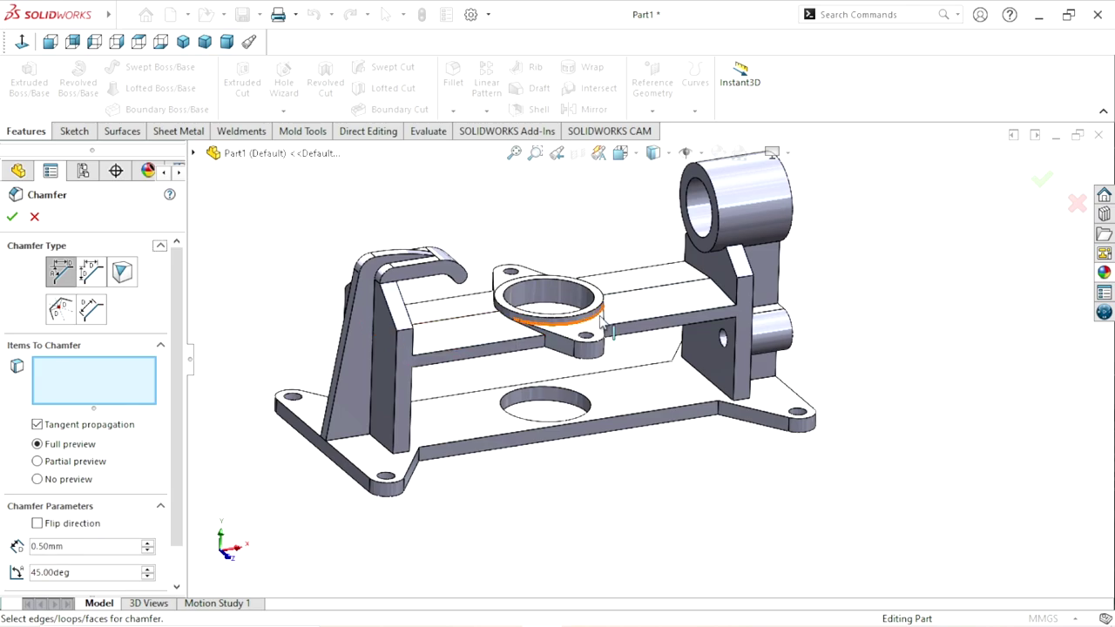
{"action": "scroll", "coordinate": [558, 323], "scroll_direction": "down", "scroll_amount": 2}
{"action": "scroll", "coordinate": [494, 351], "scroll_direction": "down", "scroll_amount": 2}
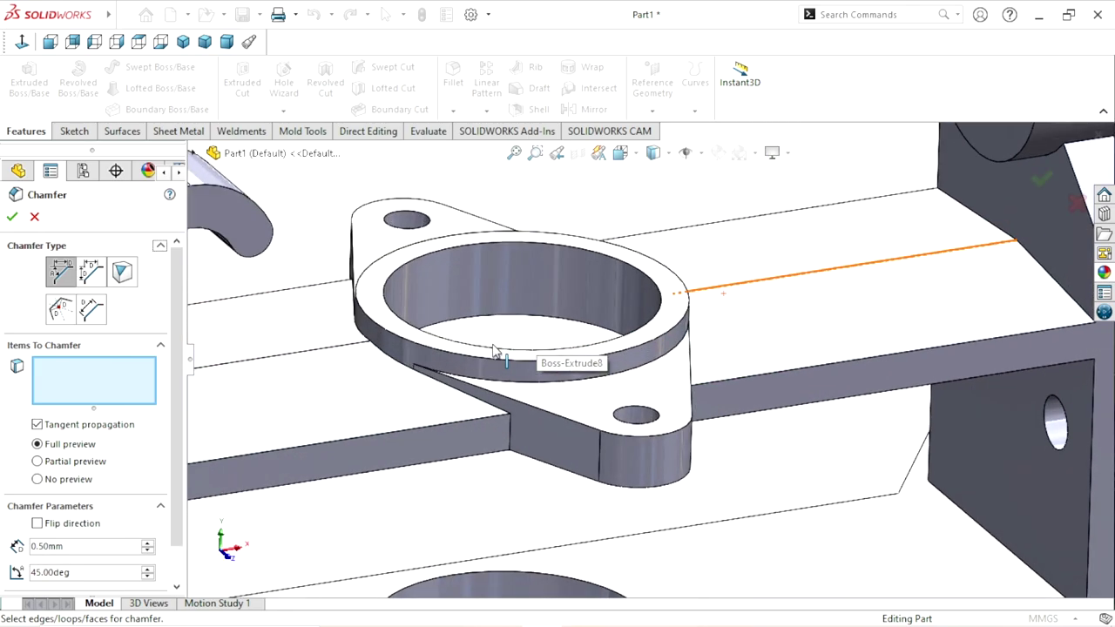
{"action": "left_click", "coordinate": [456, 244]}
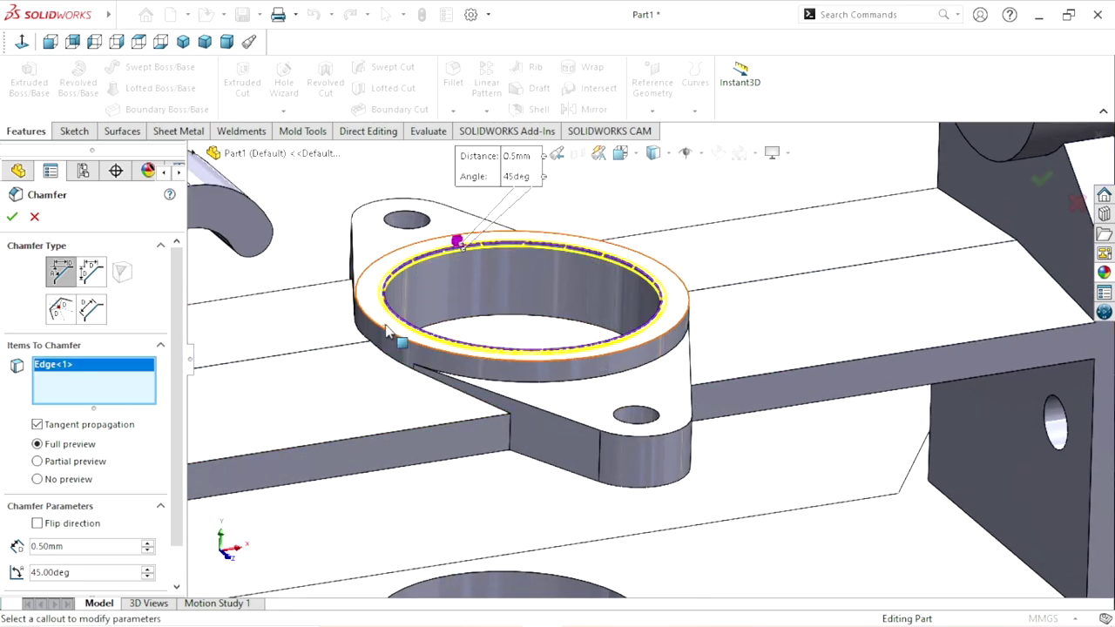
{"action": "left_click", "coordinate": [521, 370]}
Step: Add the upper cylinder boss bore, both rim edges and the large base-plate hole edge
{"action": "key", "text": "f"}
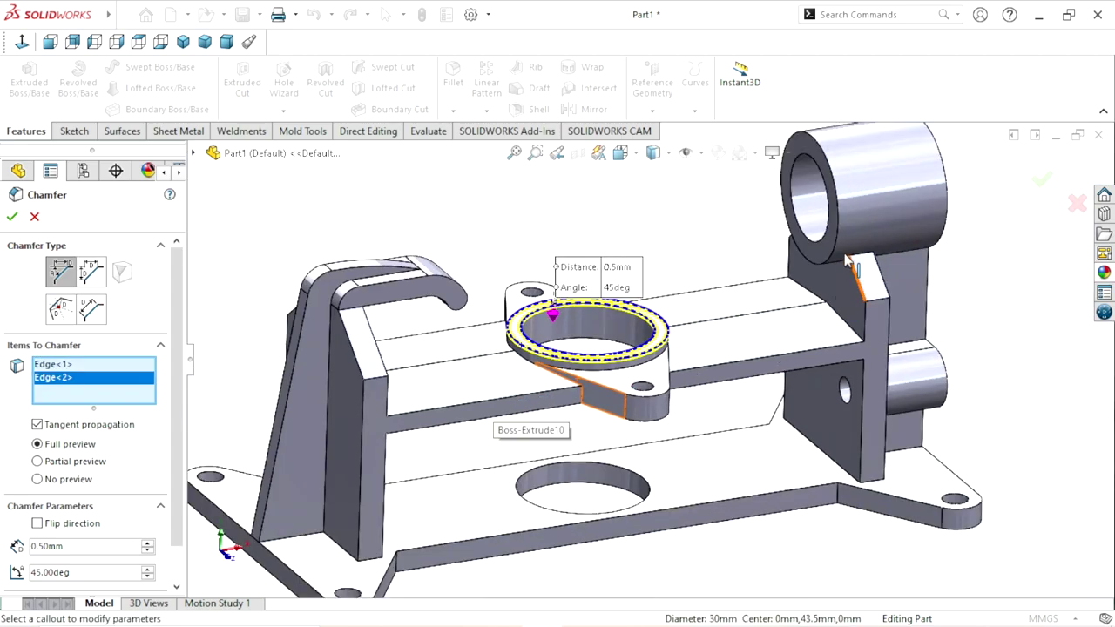
{"action": "scroll", "coordinate": [849, 262], "scroll_direction": "down", "scroll_amount": 3}
{"action": "left_click", "coordinate": [788, 188]}
{"action": "scroll", "coordinate": [911, 310], "scroll_direction": "up", "scroll_amount": 2}
{"action": "scroll", "coordinate": [911, 309], "scroll_direction": "up", "scroll_amount": 2}
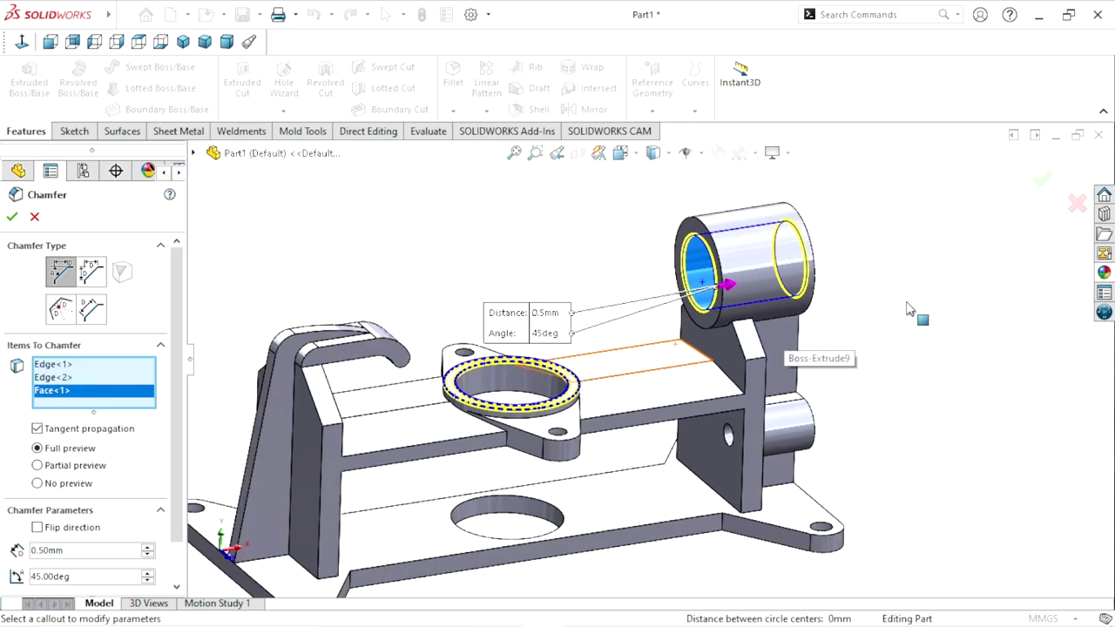
{"action": "mouse_move", "coordinate": [911, 309]}
{"action": "middle_mouse_down"}
{"action": "mouse_move", "coordinate": [796, 291]}
{"action": "mouse_move", "coordinate": [823, 337]}
{"action": "middle_mouse_up"}
{"action": "scroll", "coordinate": [732, 361], "scroll_direction": "down", "scroll_amount": 4}
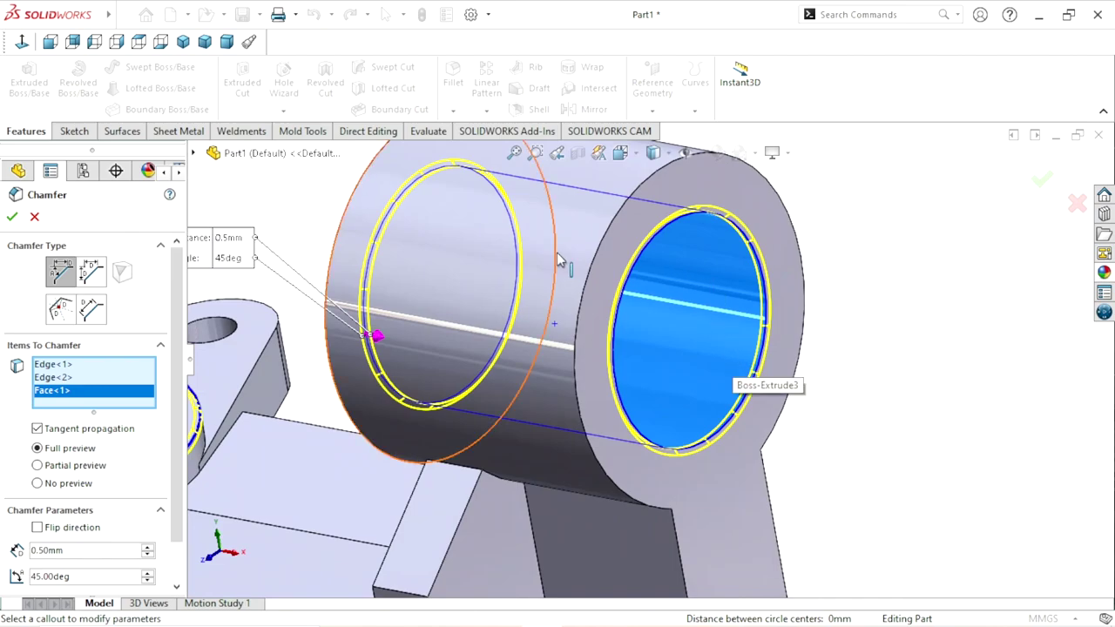
{"action": "left_click", "coordinate": [607, 229]}
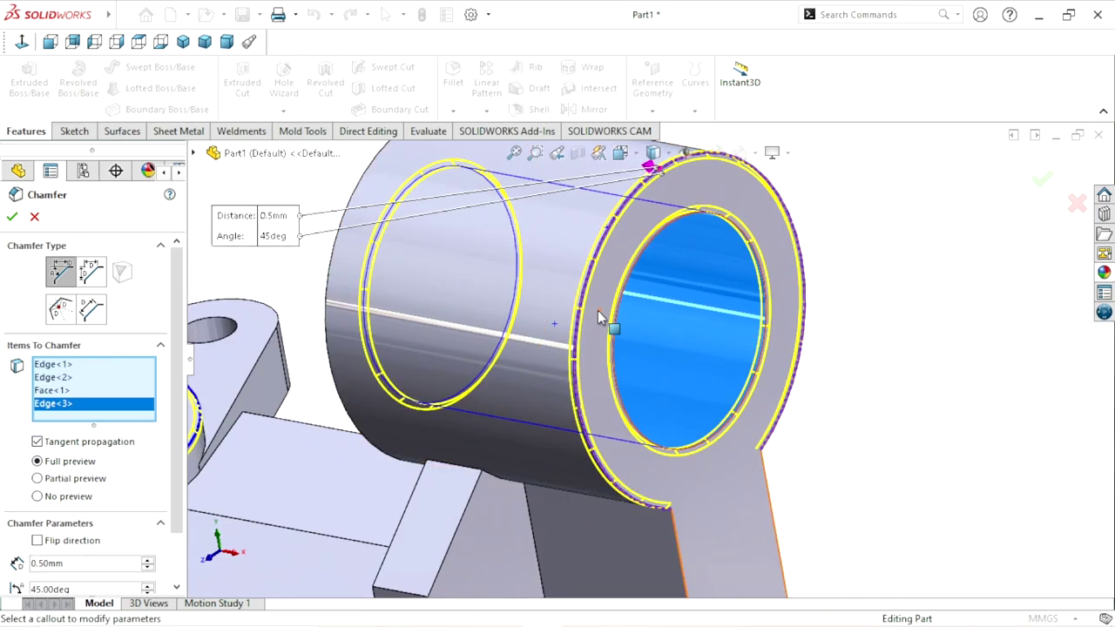
{"action": "scroll", "coordinate": [601, 318], "scroll_direction": "up", "scroll_amount": 3}
{"action": "middle_click_drag", "start_coordinate": [601, 318], "coordinate": [511, 298]}
{"action": "scroll", "coordinate": [511, 299], "scroll_direction": "down", "scroll_amount": 4}
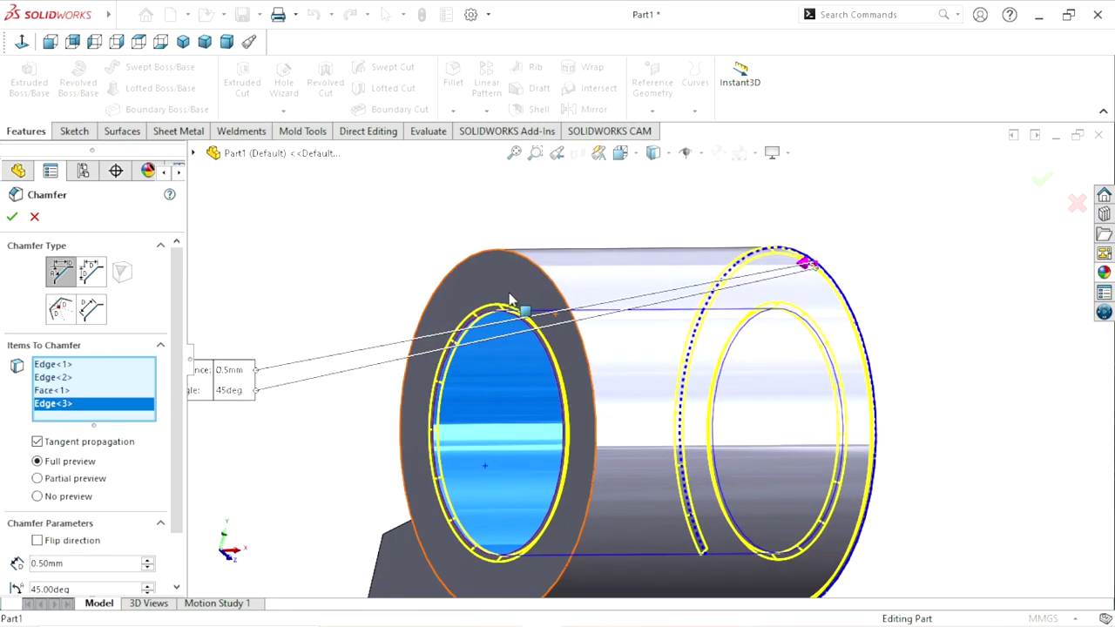
{"action": "left_click", "coordinate": [537, 266]}
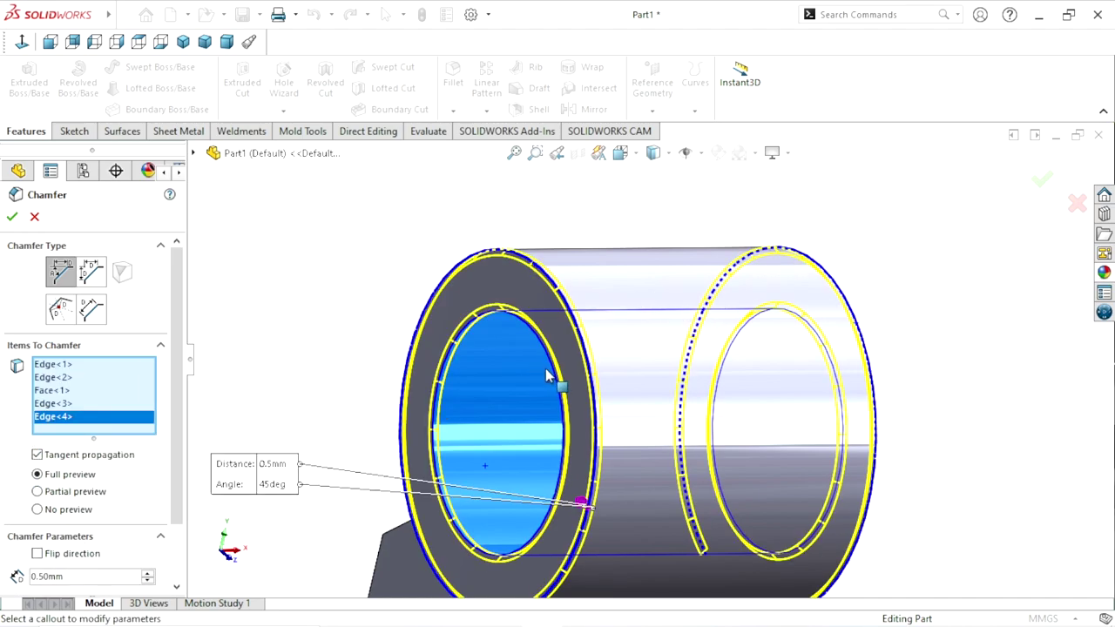
{"action": "scroll", "coordinate": [575, 357], "scroll_direction": "up", "scroll_amount": 5}
{"action": "scroll", "coordinate": [592, 493], "scroll_direction": "down", "scroll_amount": 3}
{"action": "scroll", "coordinate": [488, 483], "scroll_direction": "down", "scroll_amount": 4}
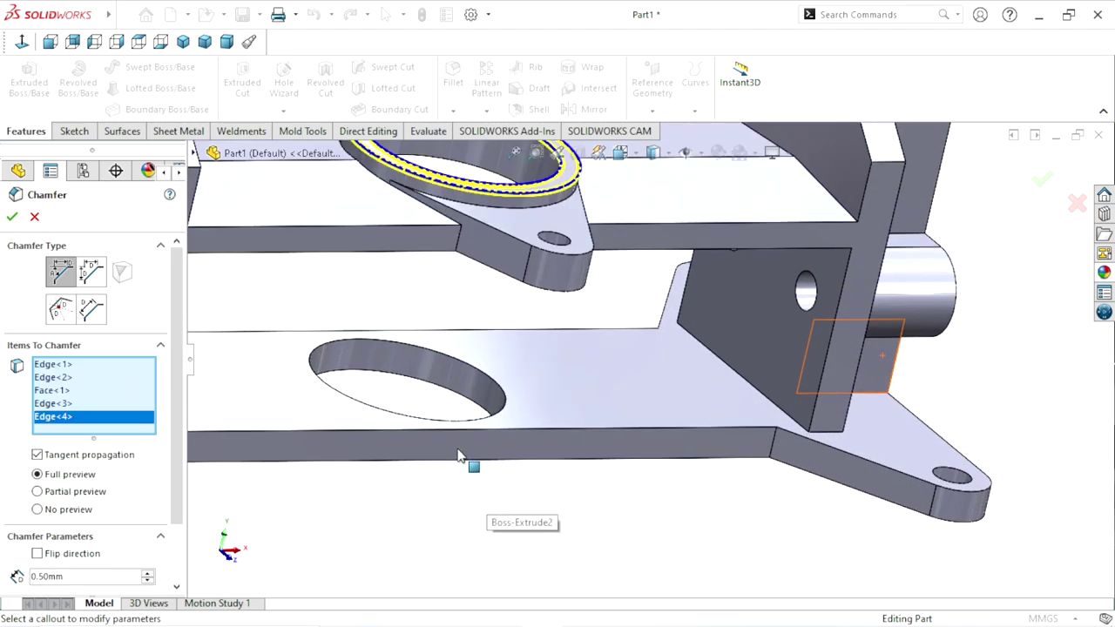
{"action": "left_click", "coordinate": [448, 357]}
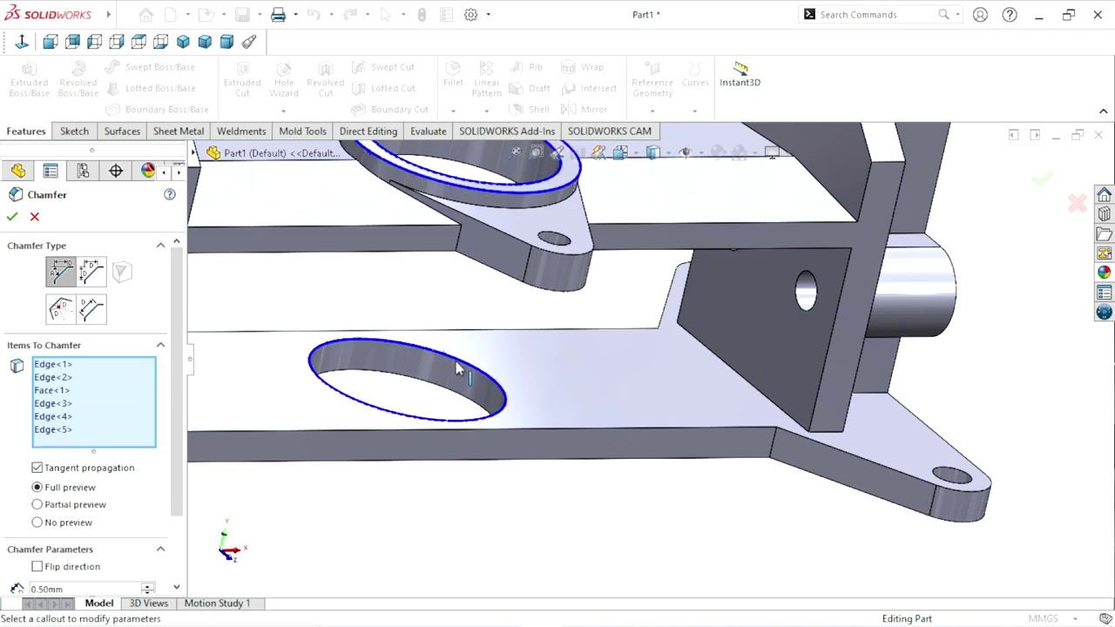
Step: Add the lower boss bore and curved edge, second bracket hole, and upright plate's corner edge
{"action": "scroll", "coordinate": [518, 438], "scroll_direction": "up", "scroll_amount": 2}
{"action": "scroll", "coordinate": [645, 419], "scroll_direction": "up", "scroll_amount": 3}
{"action": "middle_click_drag", "start_coordinate": [766, 409], "coordinate": [684, 396]}
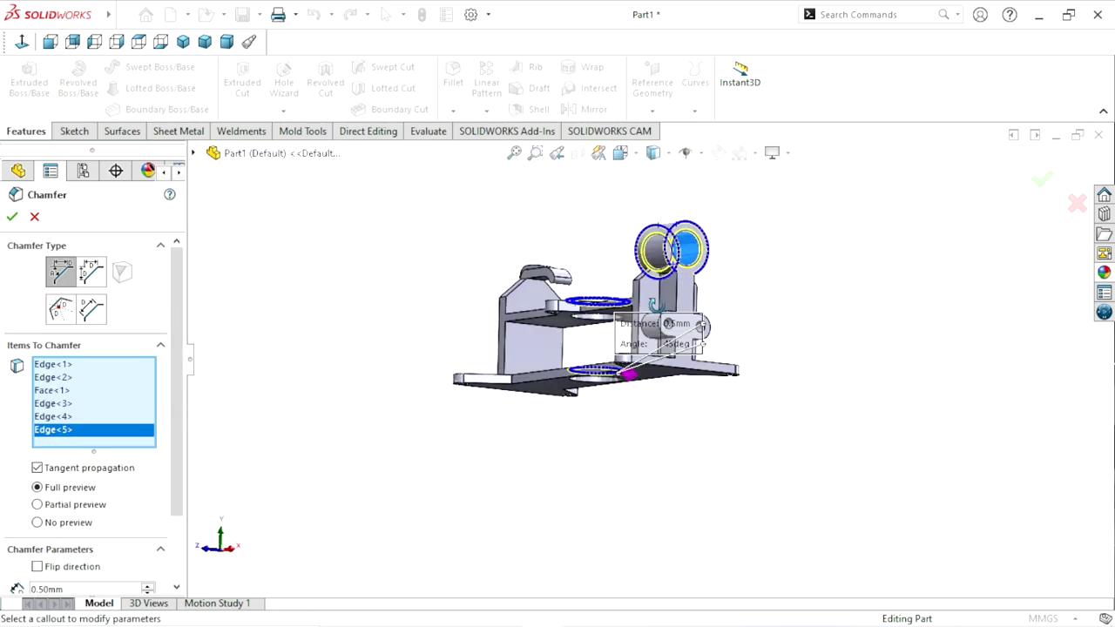
{"action": "scroll", "coordinate": [684, 396], "scroll_direction": "down", "scroll_amount": 2}
{"action": "scroll", "coordinate": [607, 329], "scroll_direction": "down", "scroll_amount": 4}
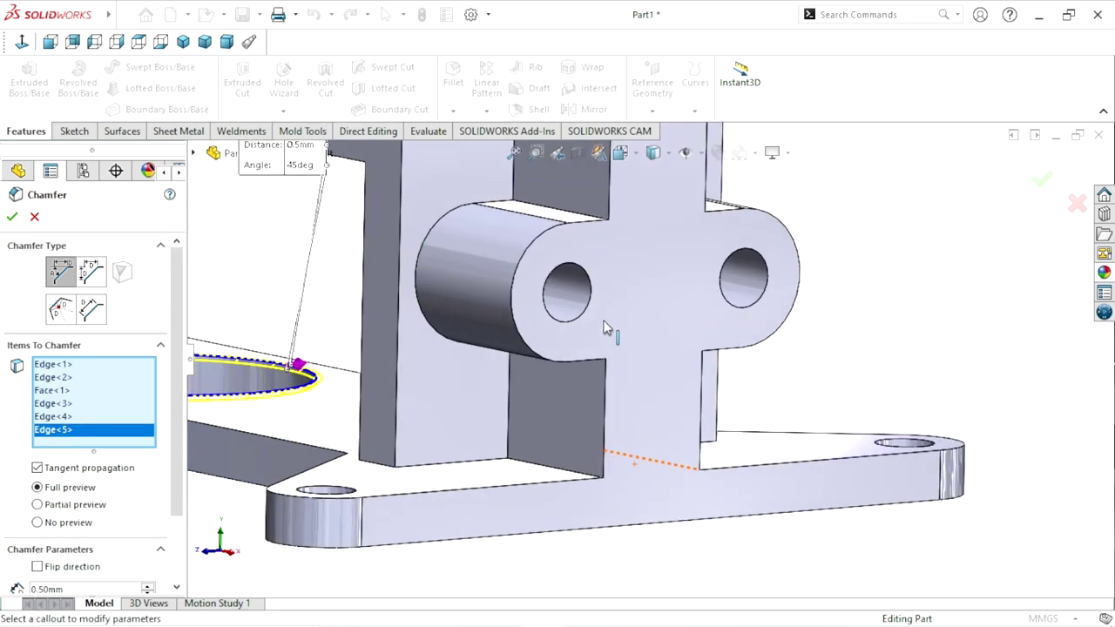
{"action": "left_click", "coordinate": [580, 292]}
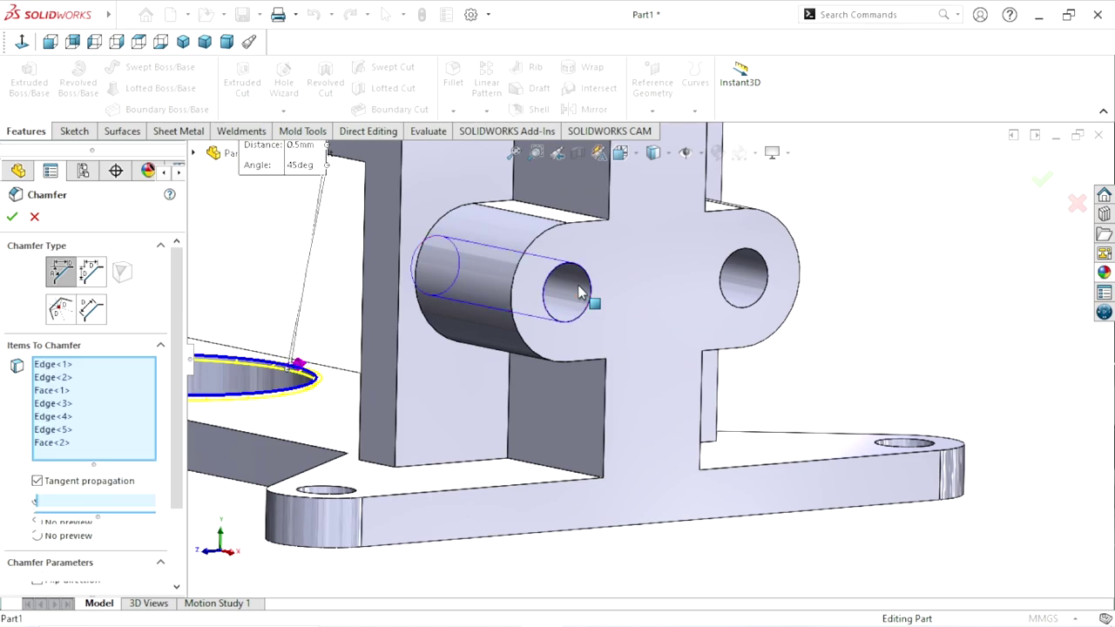
{"action": "left_click", "coordinate": [754, 286]}
{"action": "scroll", "coordinate": [653, 401], "scroll_direction": "up", "scroll_amount": 3}
{"action": "scroll", "coordinate": [621, 388], "scroll_direction": "down", "scroll_amount": 3}
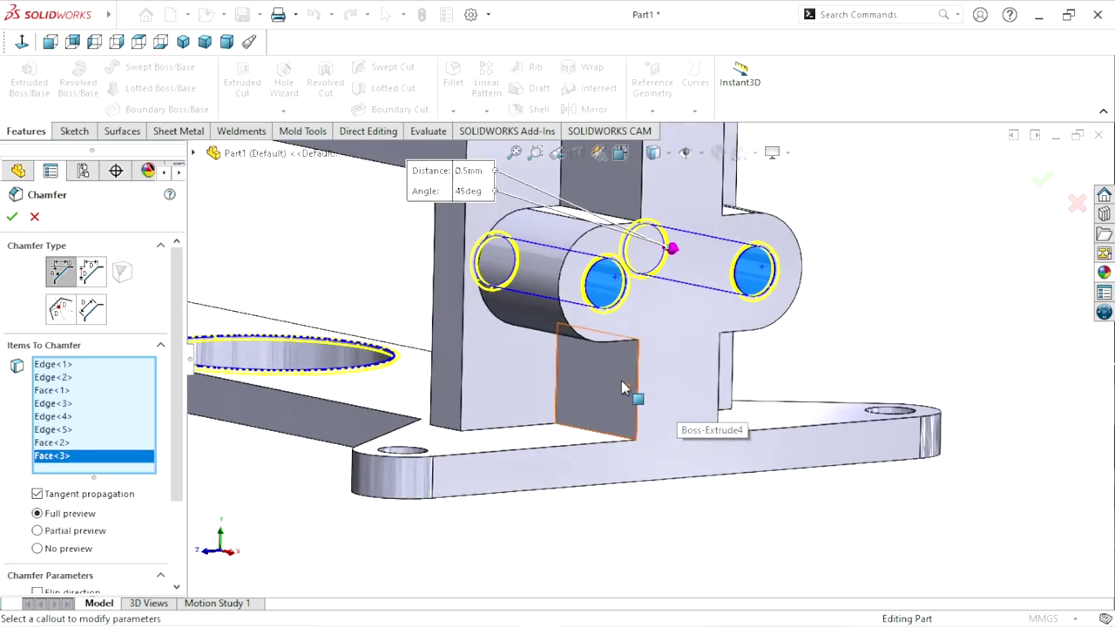
{"action": "scroll", "coordinate": [621, 388], "scroll_direction": "down", "scroll_amount": 2}
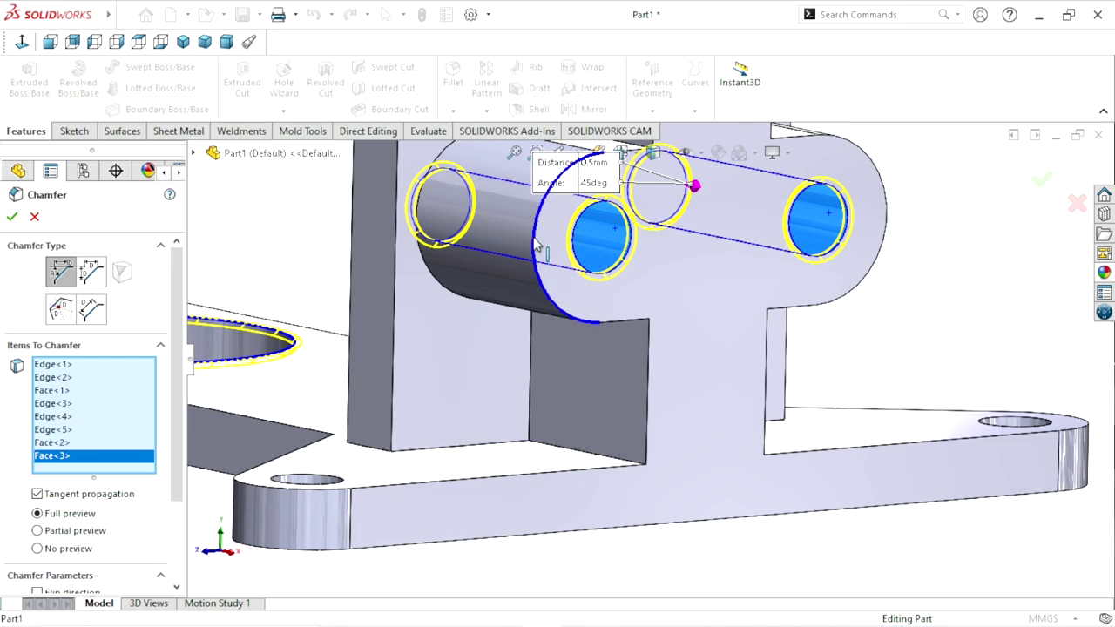
{"action": "left_click", "coordinate": [537, 247]}
{"action": "scroll", "coordinate": [677, 395], "scroll_direction": "up", "scroll_amount": 1}
{"action": "scroll", "coordinate": [648, 366], "scroll_direction": "up", "scroll_amount": 3}
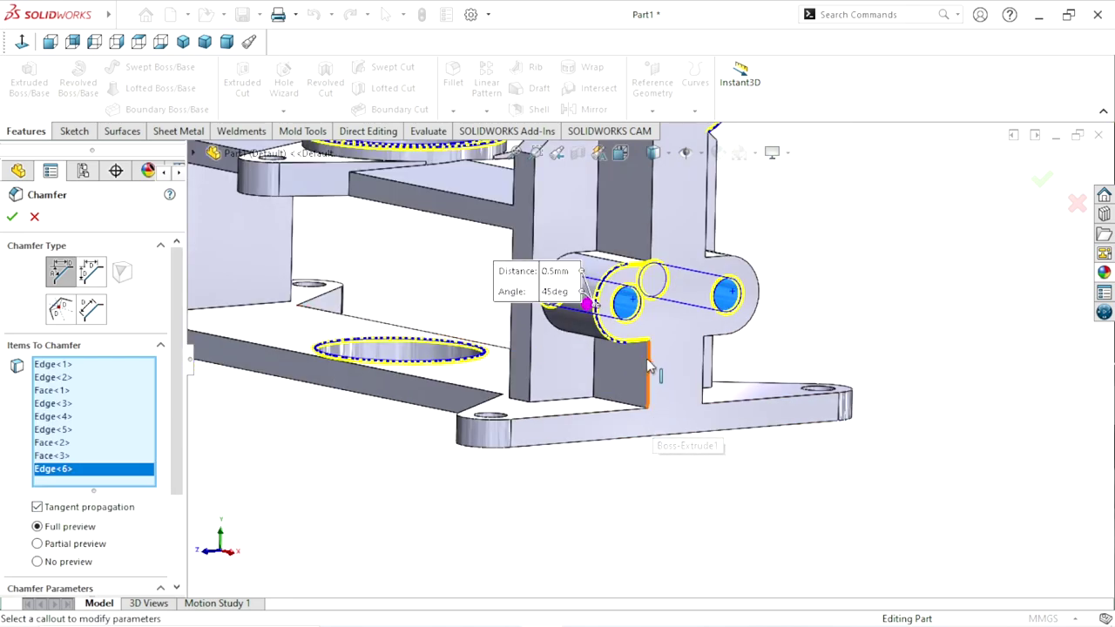
{"action": "left_click", "coordinate": [648, 366]}
Step: Add two outer top edges of the base plate to the chamfer
{"action": "scroll", "coordinate": [593, 448], "scroll_direction": "down", "scroll_amount": 1}
{"action": "scroll", "coordinate": [659, 353], "scroll_direction": "down", "scroll_amount": 3}
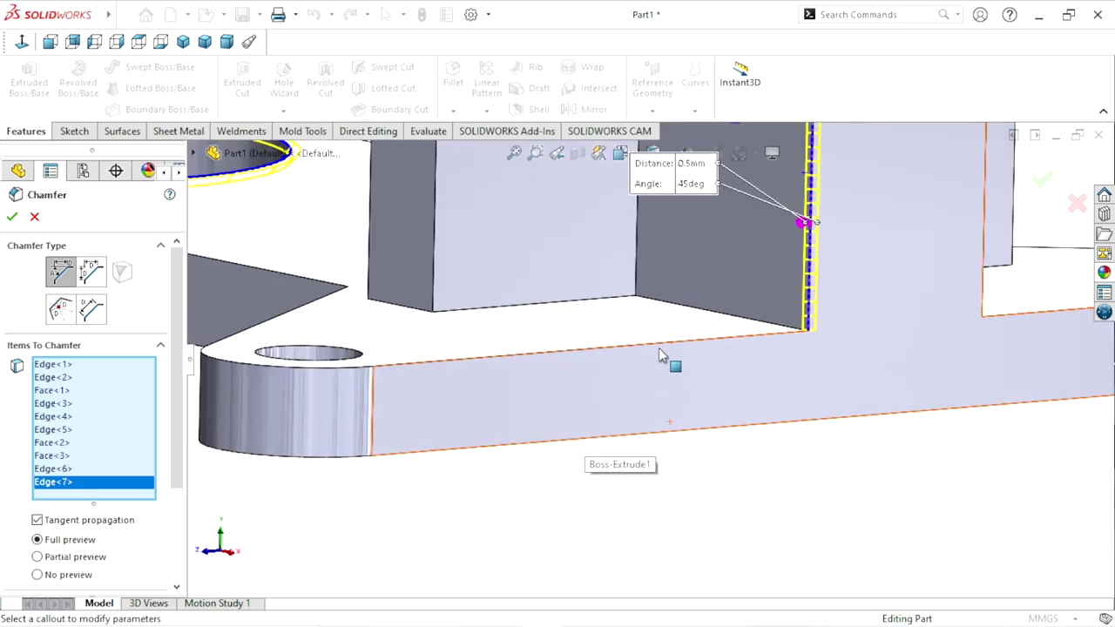
{"action": "mouse_move", "coordinate": [568, 390]}
{"action": "middle_mouse_down"}
{"action": "mouse_move", "coordinate": [602, 435]}
{"action": "mouse_move", "coordinate": [602, 361]}
{"action": "middle_mouse_up"}
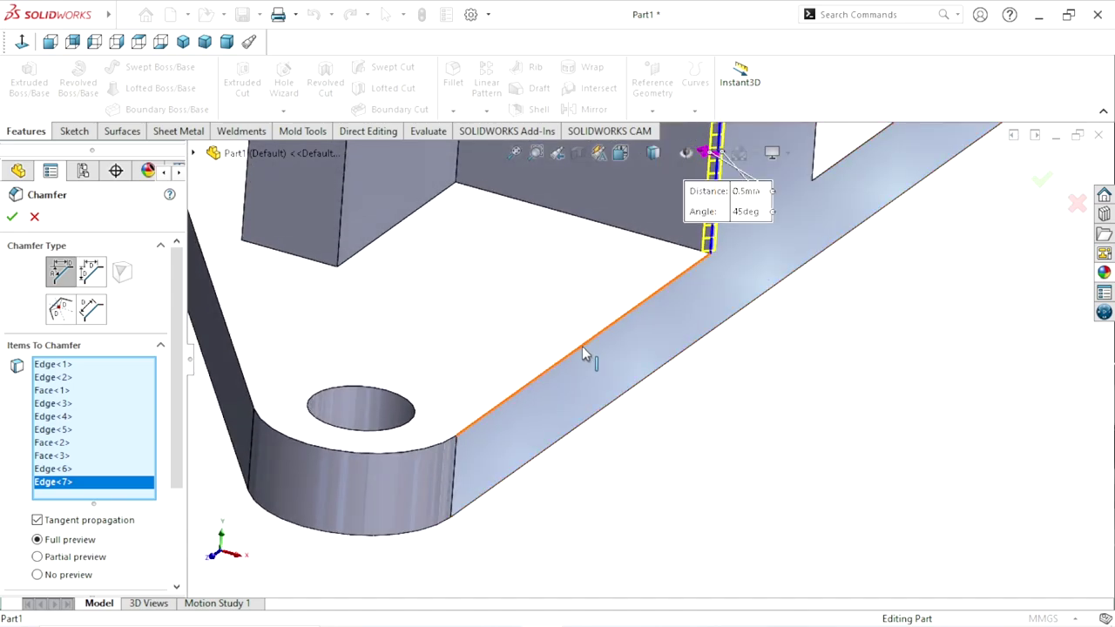
{"action": "left_click", "coordinate": [586, 354]}
{"action": "scroll", "coordinate": [581, 450], "scroll_direction": "up", "scroll_amount": 3}
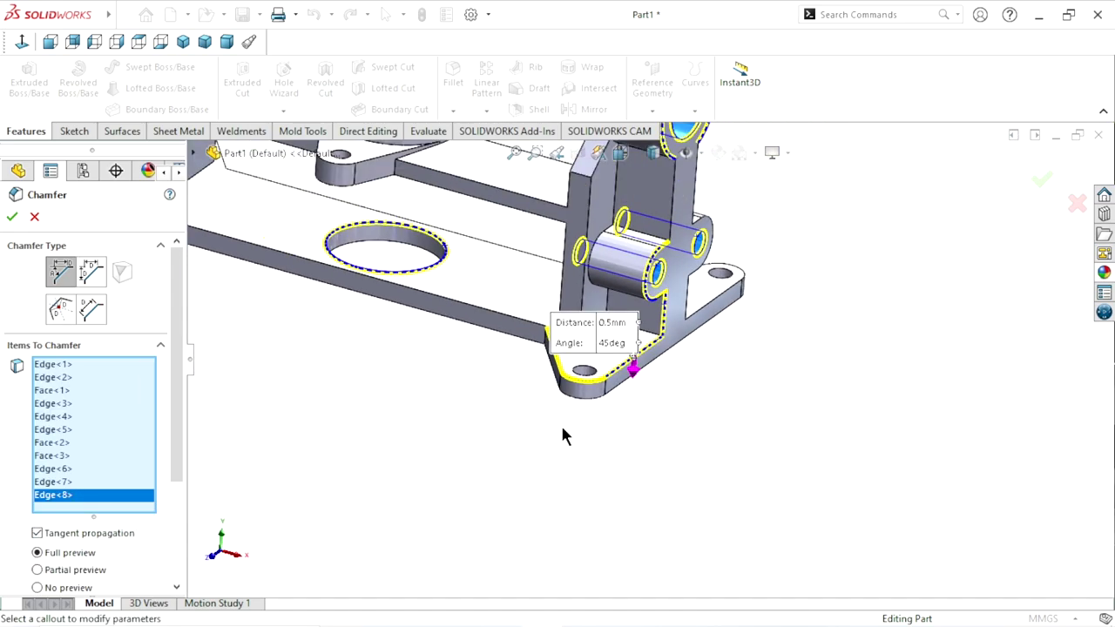
{"action": "scroll", "coordinate": [496, 326], "scroll_direction": "down", "scroll_amount": 2}
{"action": "scroll", "coordinate": [523, 305], "scroll_direction": "down", "scroll_amount": 2}
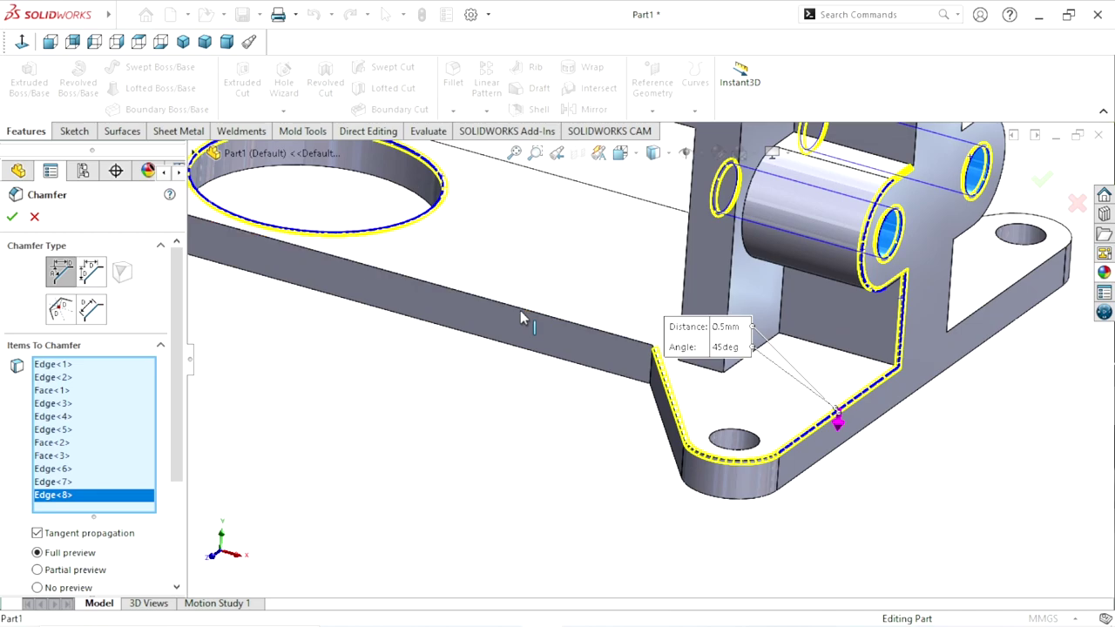
{"action": "left_click", "coordinate": [520, 317]}
{"action": "middle_click_drag", "start_coordinate": [521, 317], "coordinate": [468, 403]}
{"action": "scroll", "coordinate": [454, 413], "scroll_direction": "up", "scroll_amount": 3}
{"action": "scroll", "coordinate": [388, 366], "scroll_direction": "up", "scroll_amount": 2}
Step: Add the mounting ear's rounded edge and the base plate's remaining and long top edges
{"action": "mouse_move", "coordinate": [388, 366]}
{"action": "middle_mouse_down"}
{"action": "mouse_move", "coordinate": [489, 369]}
{"action": "mouse_move", "coordinate": [448, 456]}
{"action": "middle_mouse_up"}
{"action": "scroll", "coordinate": [590, 340], "scroll_direction": "down", "scroll_amount": 5}
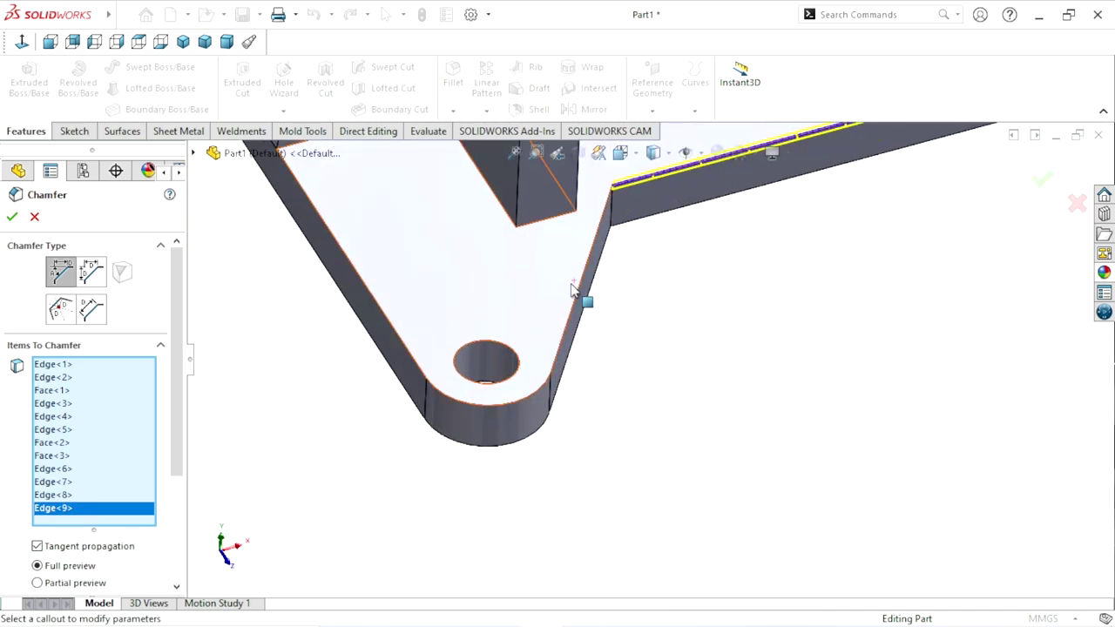
{"action": "left_click", "coordinate": [574, 307]}
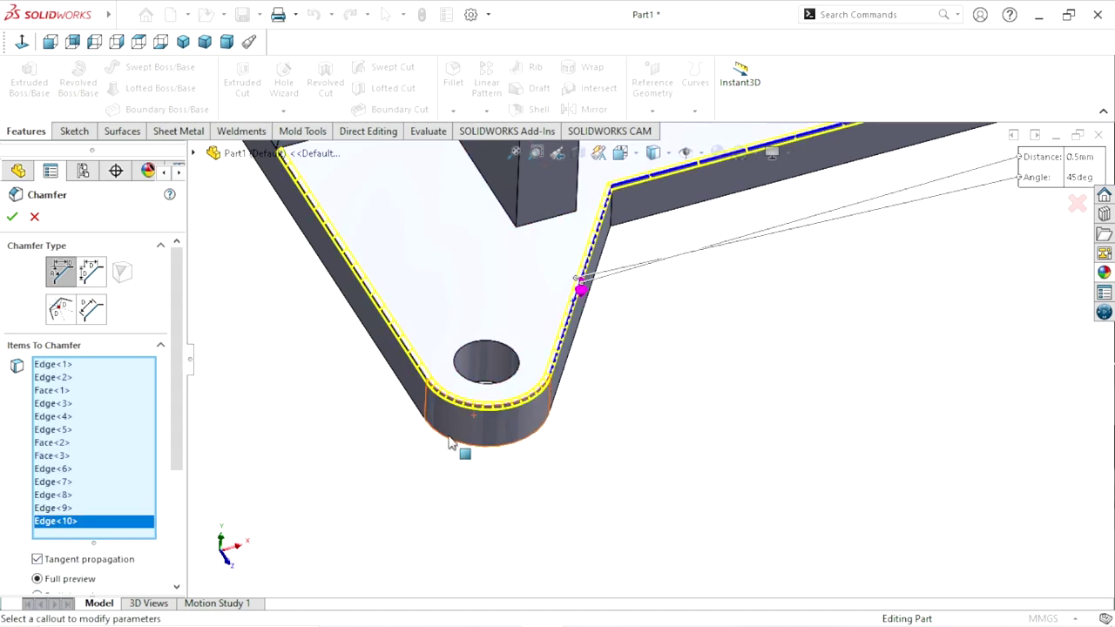
{"action": "scroll", "coordinate": [575, 305], "scroll_direction": "up", "scroll_amount": 2}
{"action": "middle_click_drag", "start_coordinate": [575, 305], "coordinate": [516, 259]}
{"action": "scroll", "coordinate": [517, 260], "scroll_direction": "down", "scroll_amount": 3}
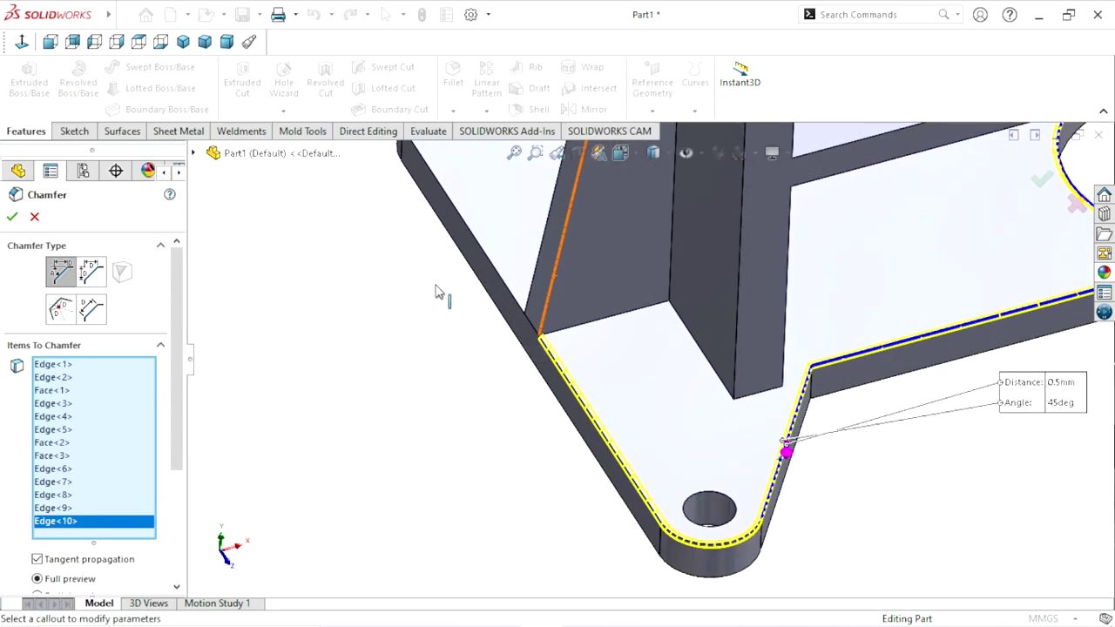
{"action": "left_click", "coordinate": [477, 243]}
{"action": "scroll", "coordinate": [435, 386], "scroll_direction": "up", "scroll_amount": 3}
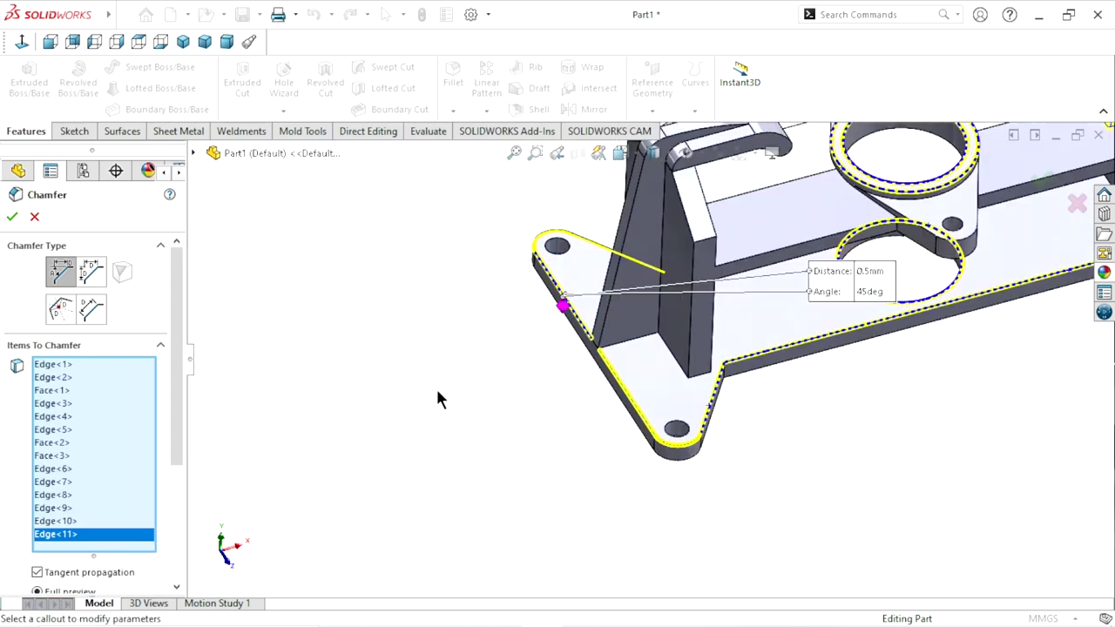
{"action": "mouse_move", "coordinate": [435, 386]}
{"action": "middle_mouse_down"}
{"action": "mouse_move", "coordinate": [463, 393]}
{"action": "mouse_move", "coordinate": [473, 361]}
{"action": "mouse_move", "coordinate": [540, 345]}
{"action": "mouse_move", "coordinate": [592, 443]}
{"action": "mouse_move", "coordinate": [543, 485]}
{"action": "mouse_move", "coordinate": [479, 340]}
{"action": "mouse_move", "coordinate": [636, 386]}
{"action": "mouse_move", "coordinate": [662, 413]}
{"action": "mouse_move", "coordinate": [642, 463]}
{"action": "middle_mouse_up"}
{"action": "scroll", "coordinate": [464, 394], "scroll_direction": "down", "scroll_amount": 4}
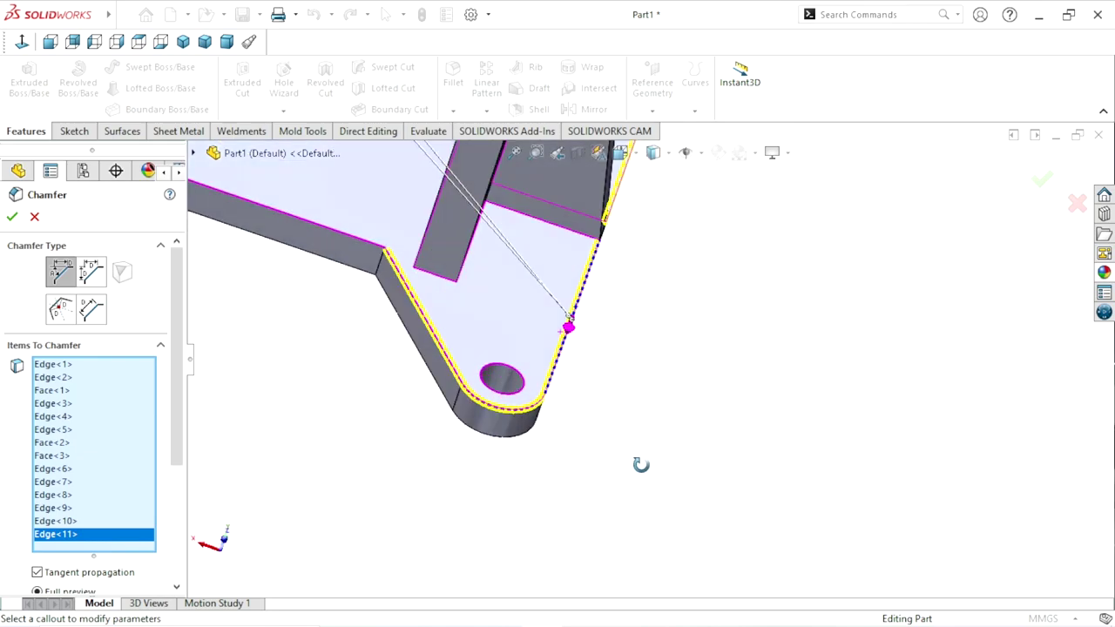
{"action": "scroll", "coordinate": [465, 419], "scroll_direction": "up", "scroll_amount": 4}
{"action": "scroll", "coordinate": [466, 311], "scroll_direction": "down", "scroll_amount": 3}
{"action": "scroll", "coordinate": [462, 323], "scroll_direction": "down", "scroll_amount": 3}
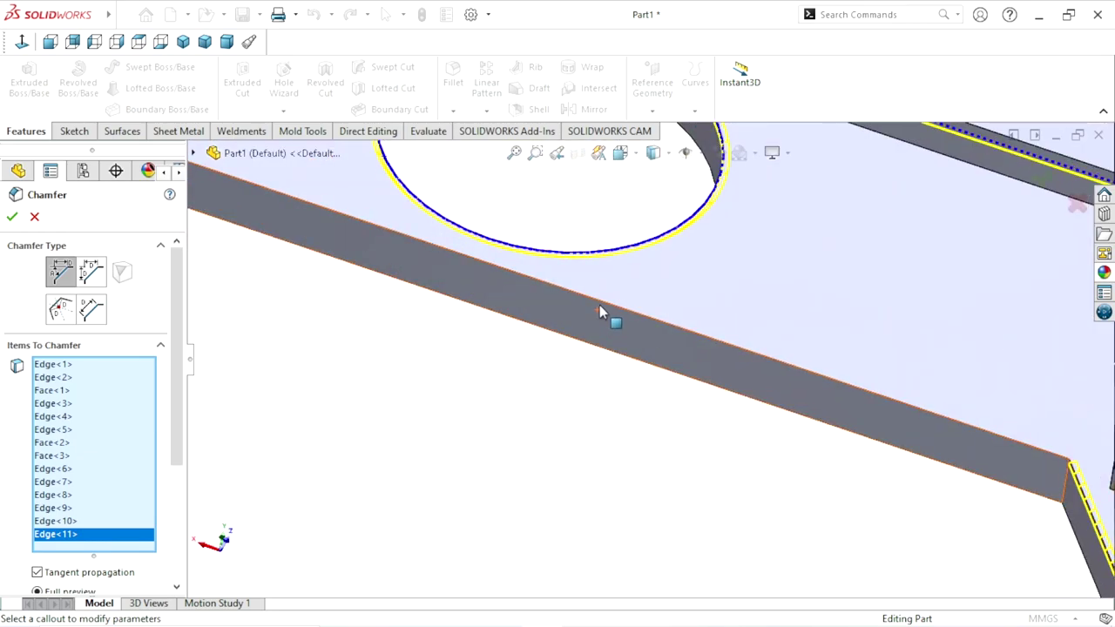
{"action": "left_click", "coordinate": [601, 307]}
Step: Add the flange's top edge and two upright edges to the 0.5 mm chamfer
{"action": "scroll", "coordinate": [520, 395], "scroll_direction": "up", "scroll_amount": 5}
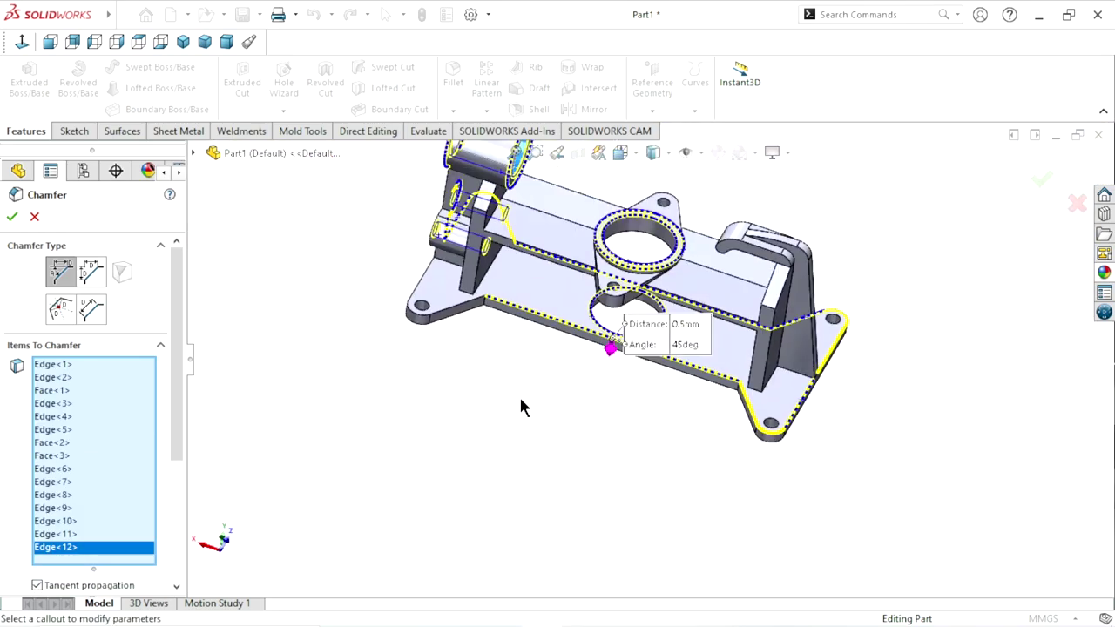
{"action": "scroll", "coordinate": [452, 301], "scroll_direction": "down", "scroll_amount": 3}
{"action": "scroll", "coordinate": [474, 329], "scroll_direction": "down", "scroll_amount": 2}
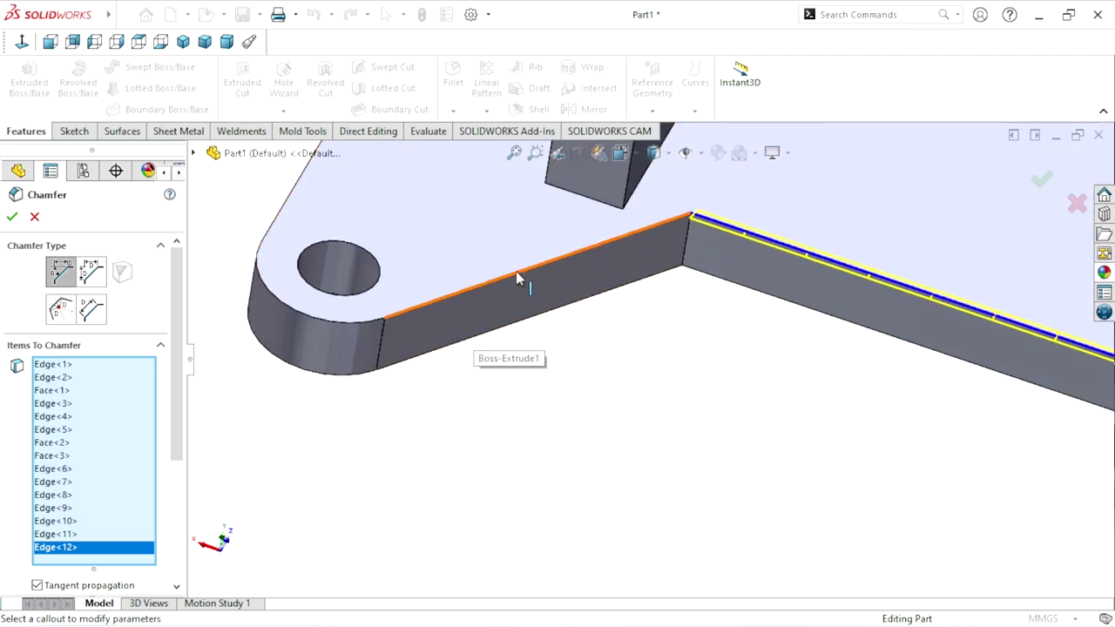
{"action": "left_click", "coordinate": [517, 276]}
{"action": "scroll", "coordinate": [455, 387], "scroll_direction": "up", "scroll_amount": 2}
{"action": "scroll", "coordinate": [436, 415], "scroll_direction": "up", "scroll_amount": 2}
{"action": "scroll", "coordinate": [477, 396], "scroll_direction": "up", "scroll_amount": 2}
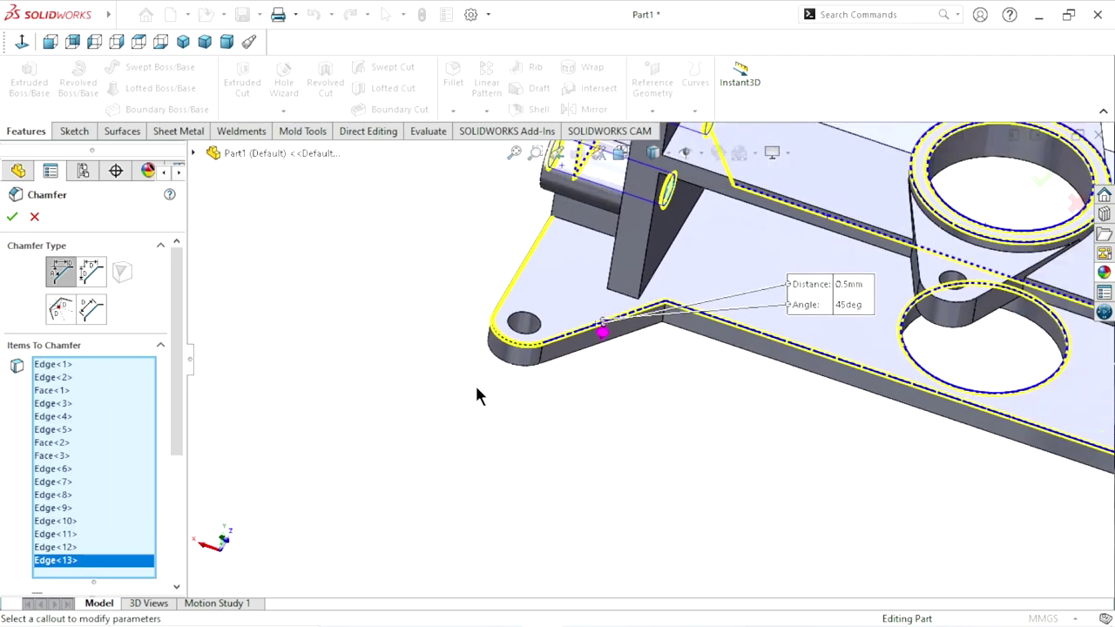
{"action": "mouse_move", "coordinate": [477, 396]}
{"action": "middle_mouse_down"}
{"action": "mouse_move", "coordinate": [518, 402]}
{"action": "mouse_move", "coordinate": [510, 393]}
{"action": "middle_mouse_up"}
{"action": "scroll", "coordinate": [501, 403], "scroll_direction": "up", "scroll_amount": 3}
{"action": "scroll", "coordinate": [662, 243], "scroll_direction": "down", "scroll_amount": 3}
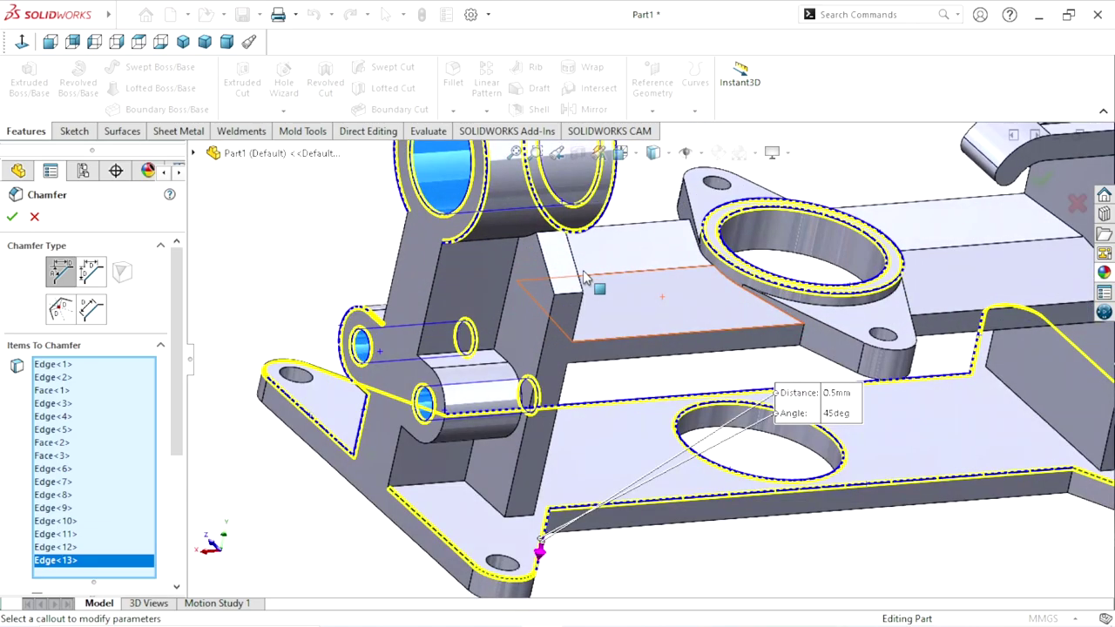
{"action": "scroll", "coordinate": [438, 299], "scroll_direction": "down", "scroll_amount": 3}
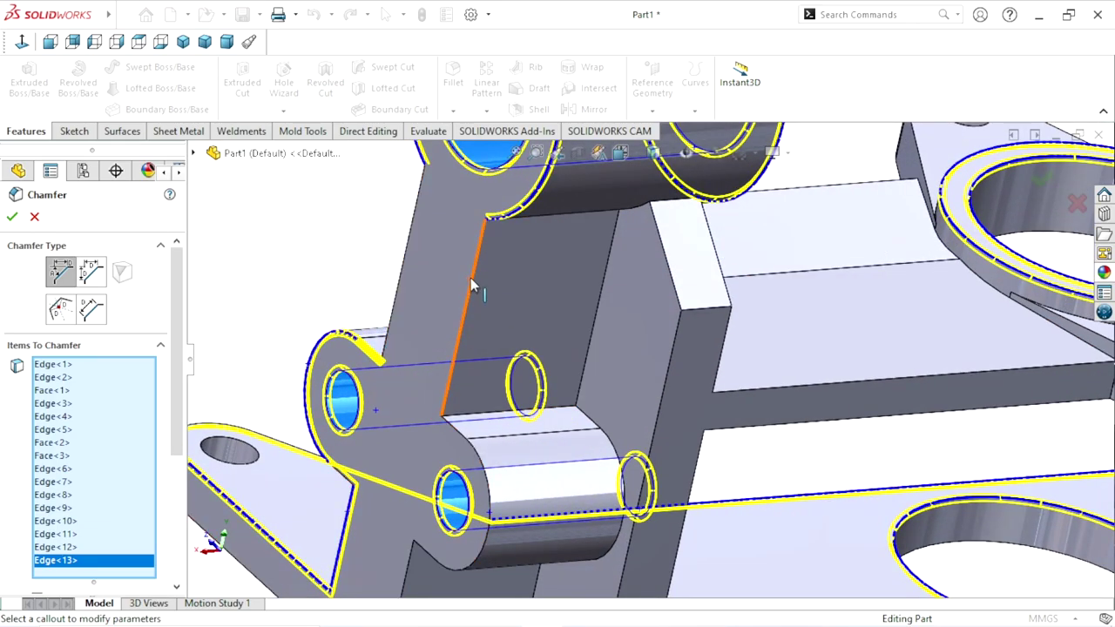
{"action": "left_click", "coordinate": [469, 285]}
{"action": "left_click", "coordinate": [402, 287]}
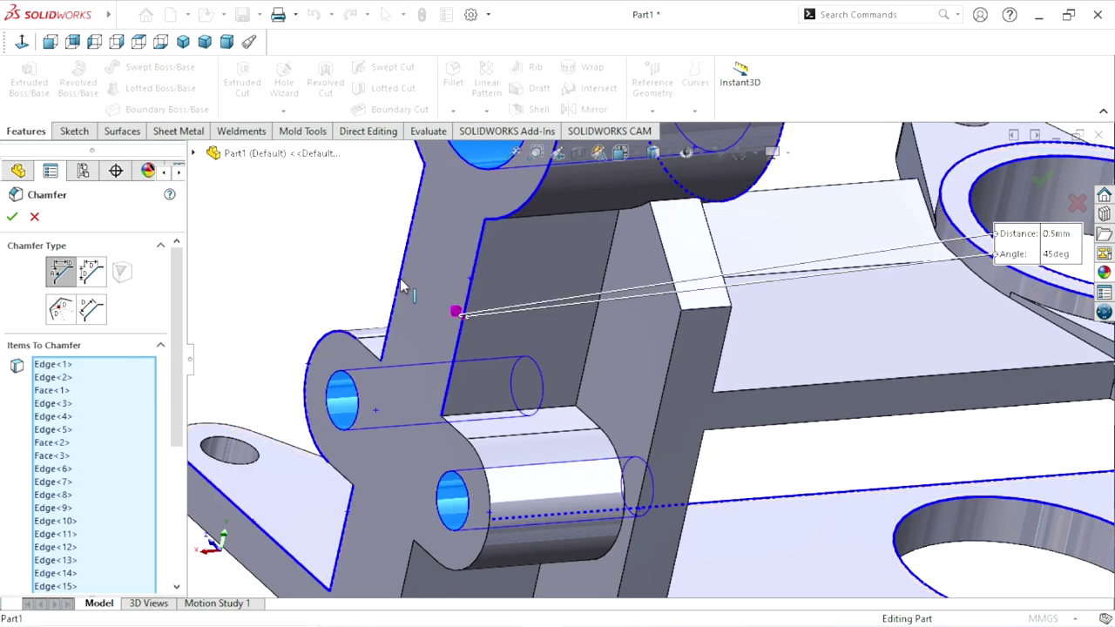
Step: Add the rib's top, vertical and third edge, moving the chamfer callout aside
{"action": "scroll", "coordinate": [467, 402], "scroll_direction": "up", "scroll_amount": 5}
{"action": "mouse_move", "coordinate": [467, 402]}
{"action": "middle_mouse_down"}
{"action": "mouse_move", "coordinate": [436, 418]}
{"action": "mouse_move", "coordinate": [493, 418]}
{"action": "mouse_move", "coordinate": [524, 481]}
{"action": "mouse_move", "coordinate": [431, 371]}
{"action": "mouse_move", "coordinate": [375, 366]}
{"action": "mouse_move", "coordinate": [311, 401]}
{"action": "middle_mouse_up"}
{"action": "scroll", "coordinate": [916, 486], "scroll_direction": "down", "scroll_amount": 5}
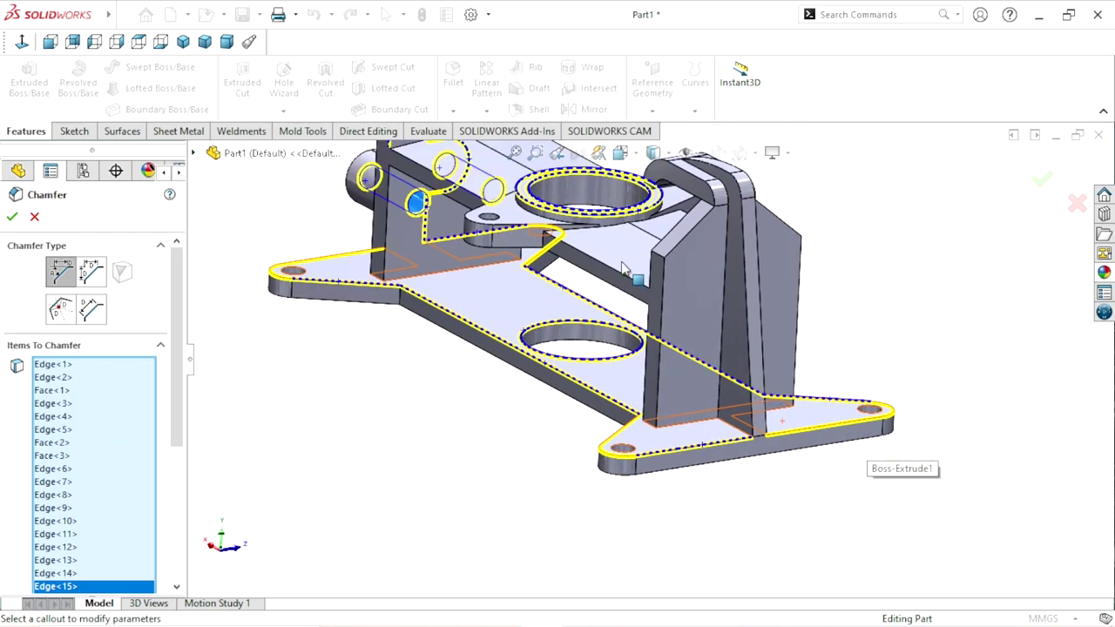
{"action": "scroll", "coordinate": [703, 312], "scroll_direction": "down", "scroll_amount": 3}
{"action": "left_click", "coordinate": [744, 235]}
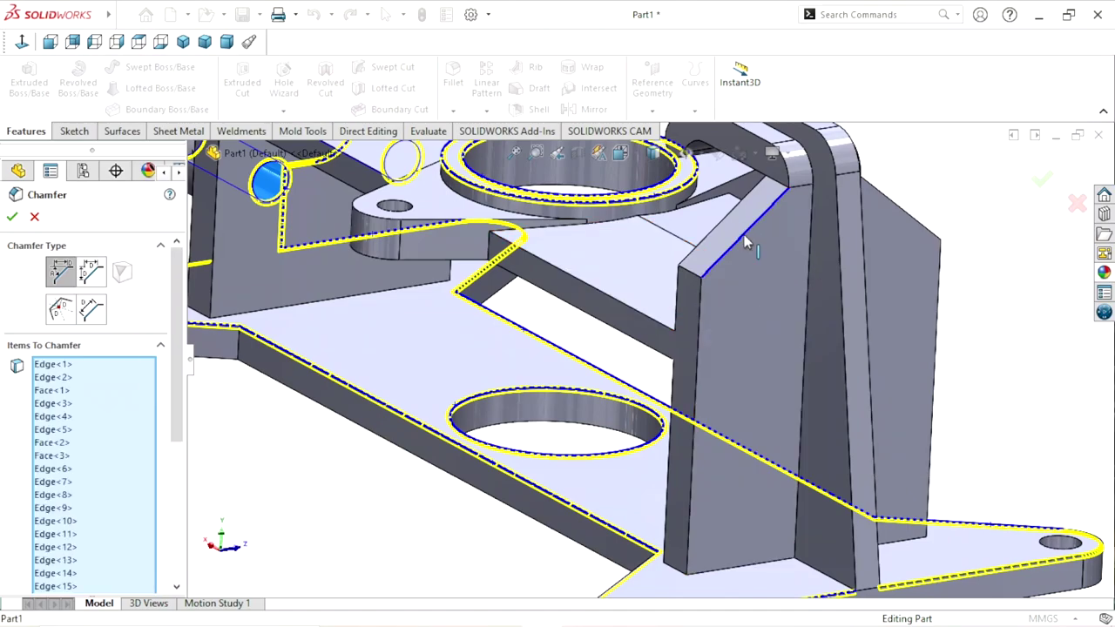
{"action": "left_click", "coordinate": [698, 336]}
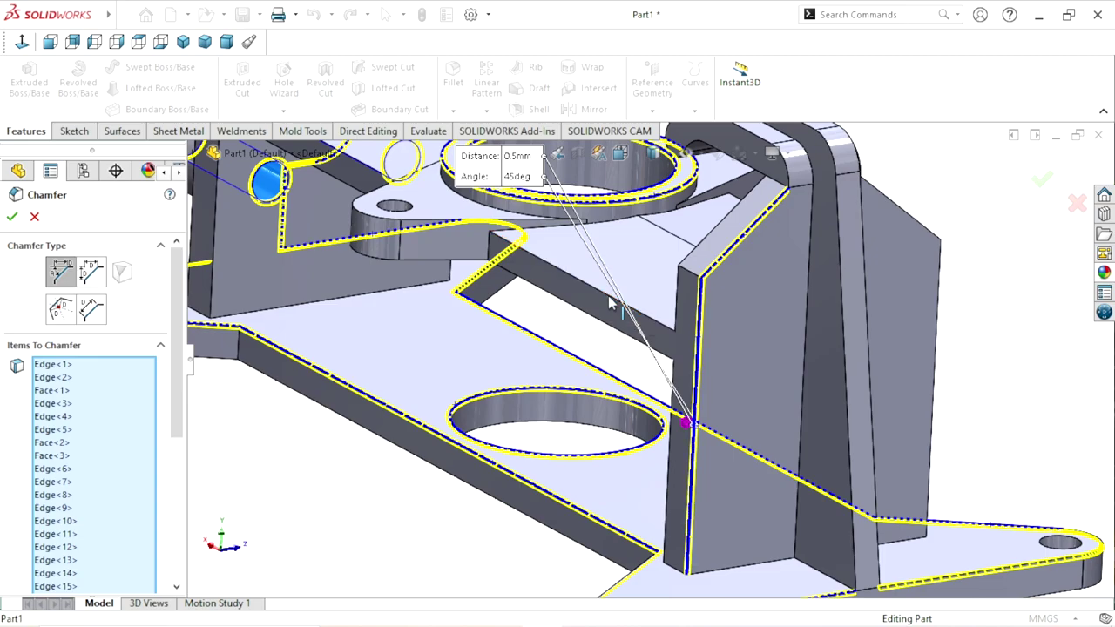
{"action": "left_click", "coordinate": [588, 339]}
{"action": "scroll", "coordinate": [610, 331], "scroll_direction": "up", "scroll_amount": 5}
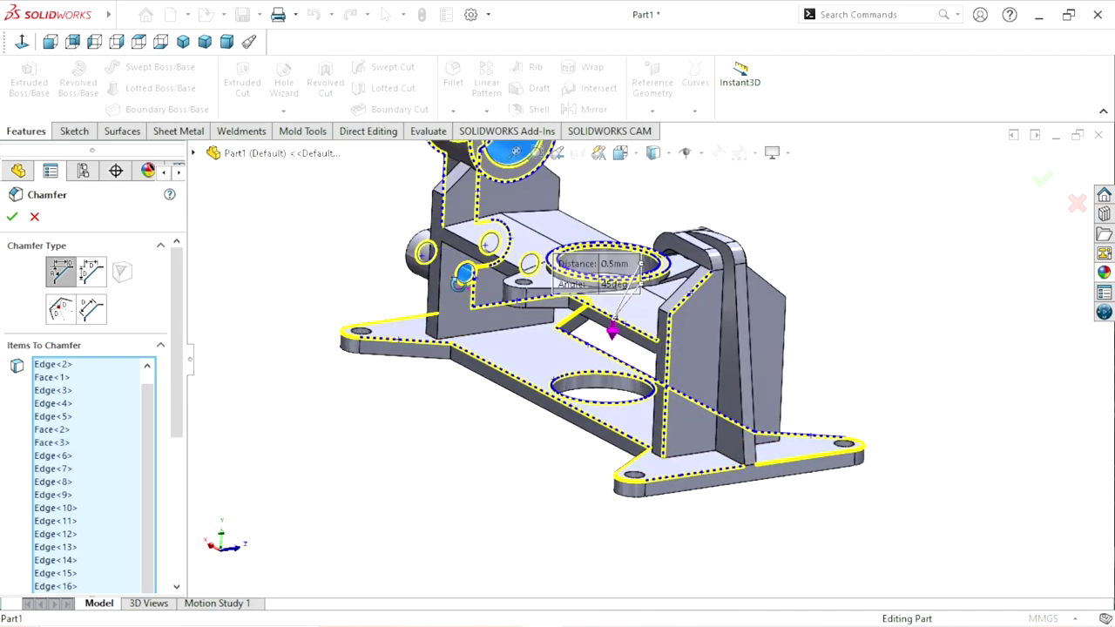
{"action": "mouse_move", "coordinate": [567, 300]}
{"action": "middle_mouse_down"}
{"action": "mouse_move", "coordinate": [608, 359]}
{"action": "mouse_move", "coordinate": [676, 329]}
{"action": "middle_mouse_up"}
{"action": "scroll", "coordinate": [678, 322], "scroll_direction": "down", "scroll_amount": 3}
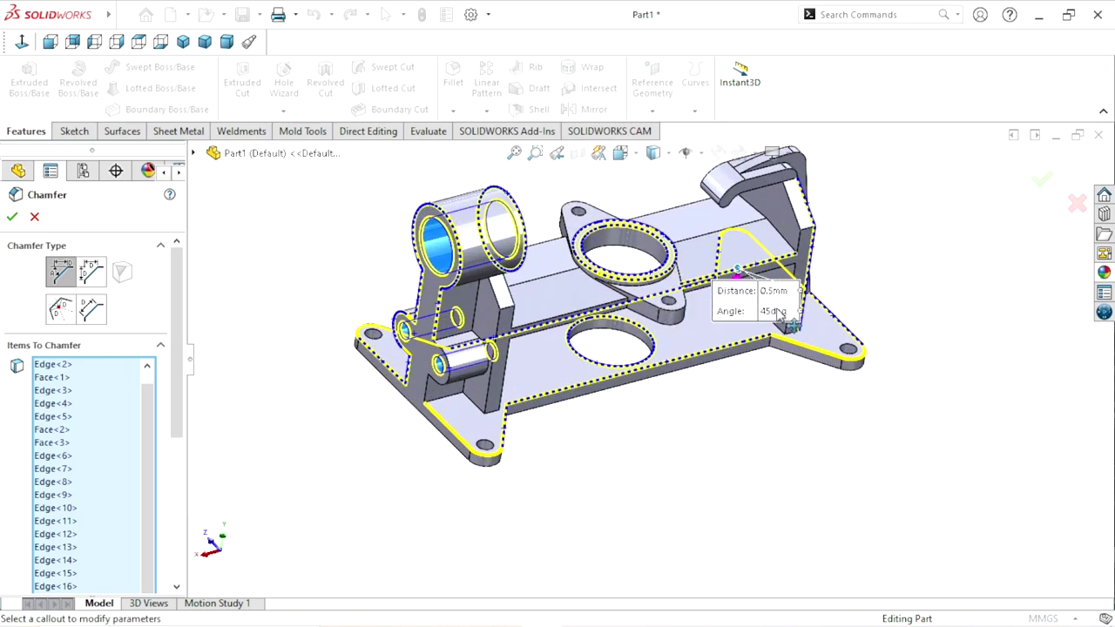
{"action": "left_click_drag", "start_coordinate": [707, 301], "coordinate": [941, 293]}
{"action": "scroll", "coordinate": [654, 300], "scroll_direction": "down", "scroll_amount": 5}
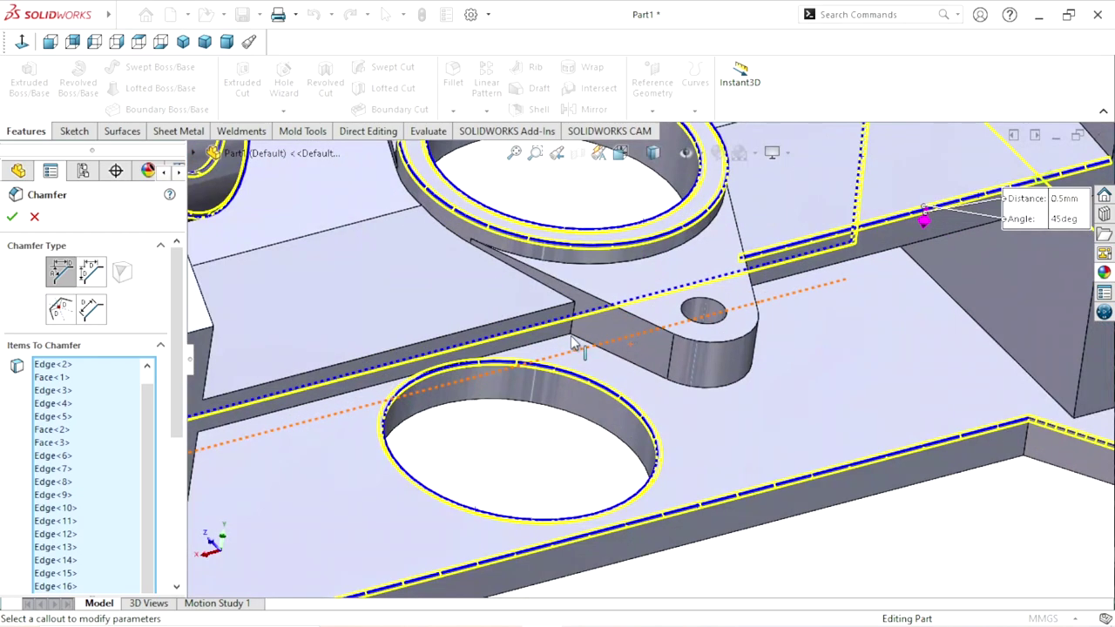
Step: Add the lug edges and the edge running past the ring boss to the 0.5 mm chamfer
{"action": "left_click", "coordinate": [504, 328]}
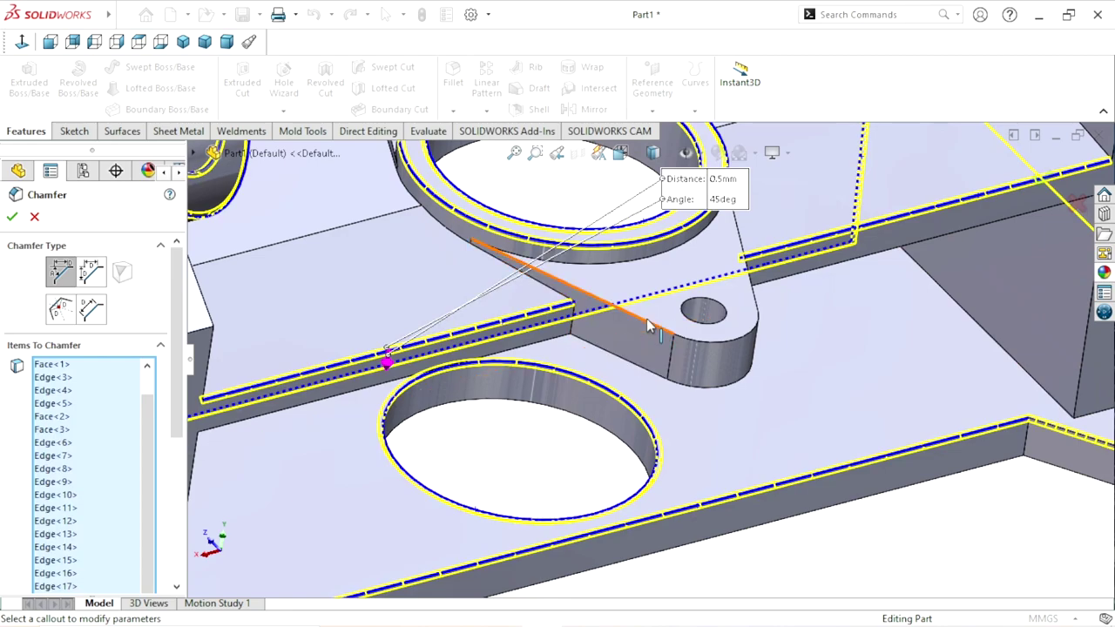
{"action": "scroll", "coordinate": [649, 327], "scroll_direction": "up", "scroll_amount": 1}
{"action": "left_click", "coordinate": [716, 380]}
{"action": "scroll", "coordinate": [685, 397], "scroll_direction": "up", "scroll_amount": 2}
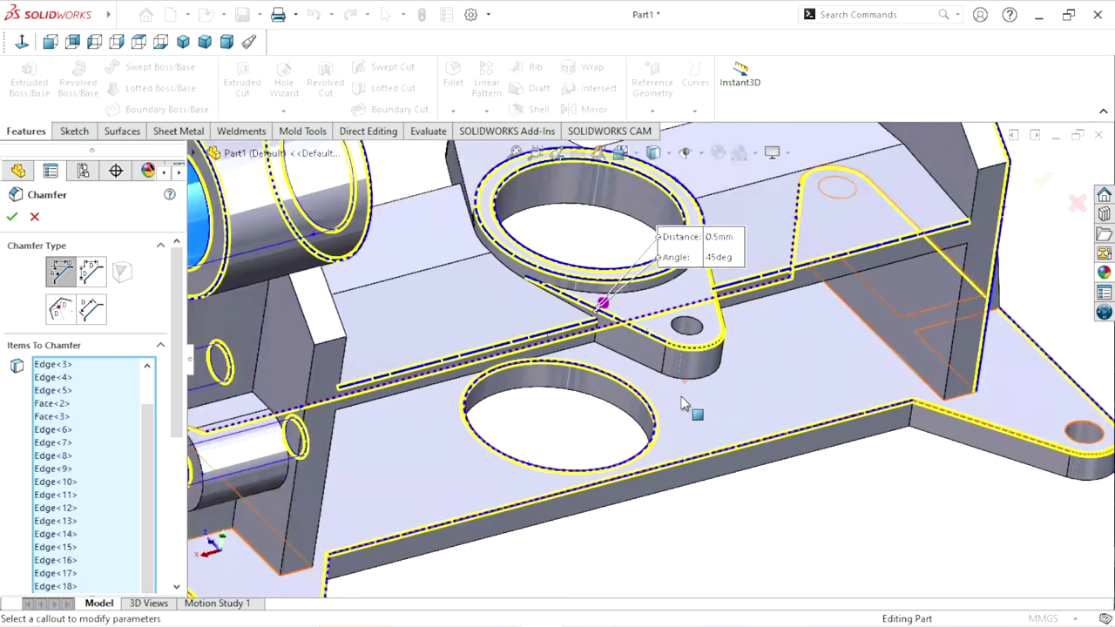
{"action": "scroll", "coordinate": [485, 250], "scroll_direction": "up", "scroll_amount": 2}
{"action": "scroll", "coordinate": [485, 250], "scroll_direction": "down", "scroll_amount": 4}
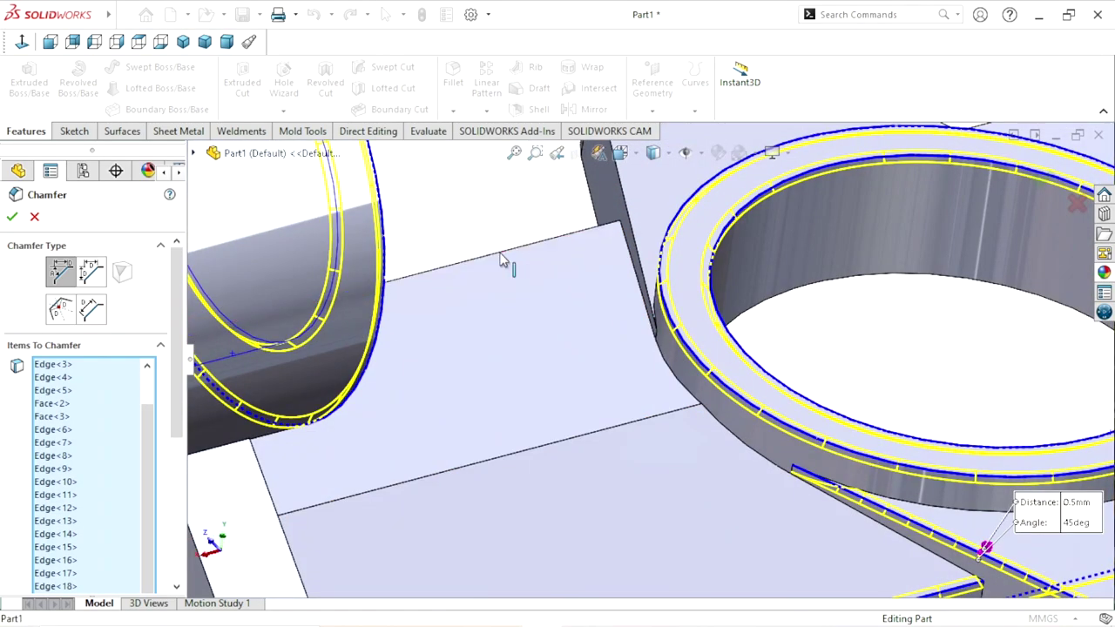
{"action": "scroll", "coordinate": [511, 301], "scroll_direction": "up", "scroll_amount": 2}
{"action": "left_click", "coordinate": [516, 314]}
{"action": "scroll", "coordinate": [645, 246], "scroll_direction": "down", "scroll_amount": 3}
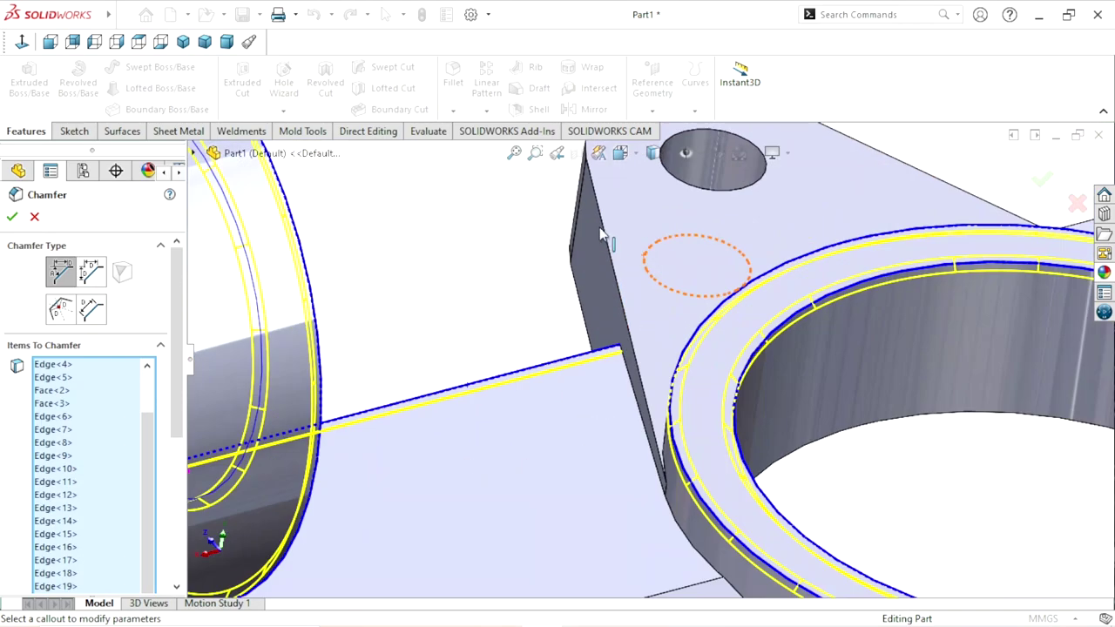
{"action": "right_click", "coordinate": [599, 218]}
{"action": "left_click", "coordinate": [518, 284]}
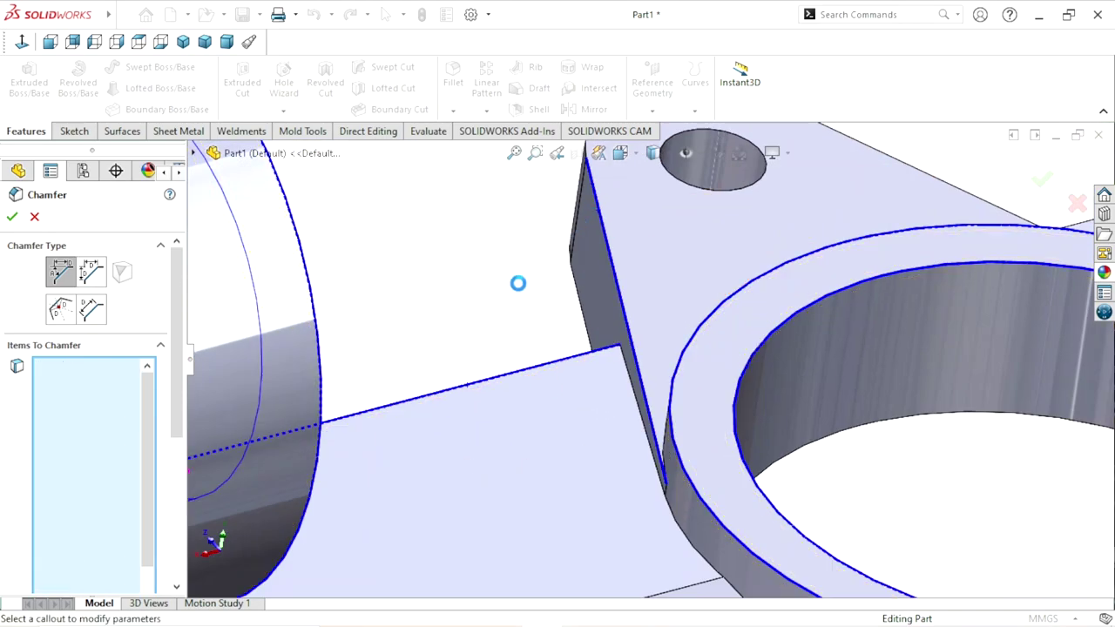
{"action": "scroll", "coordinate": [727, 379], "scroll_direction": "up", "scroll_amount": 3}
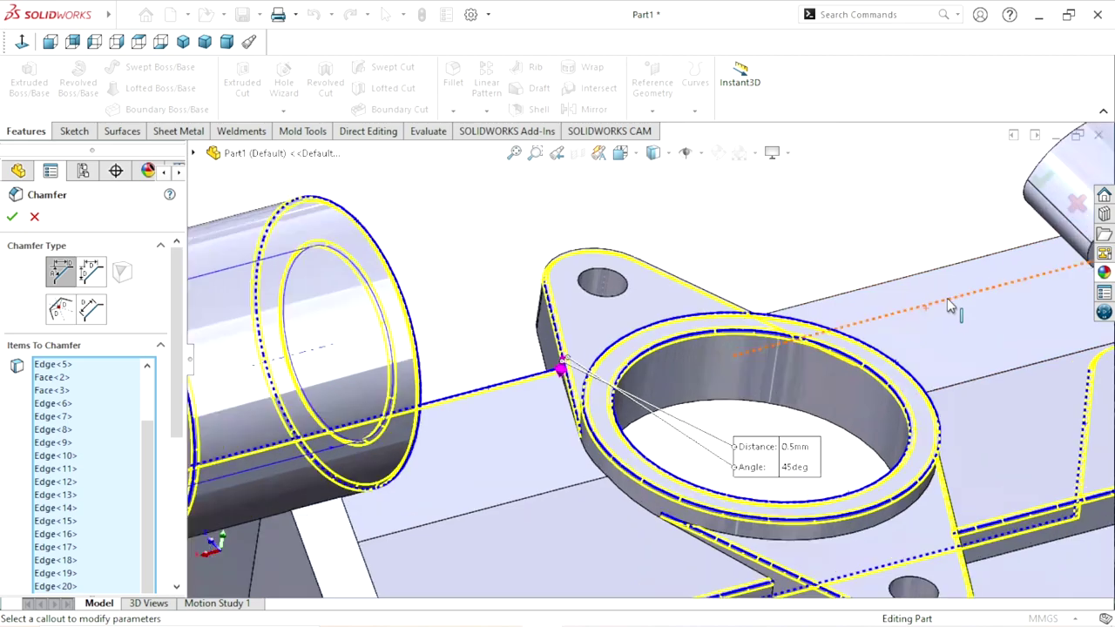
{"action": "scroll", "coordinate": [844, 262], "scroll_direction": "down", "scroll_amount": 4}
{"action": "left_click", "coordinate": [826, 264]}
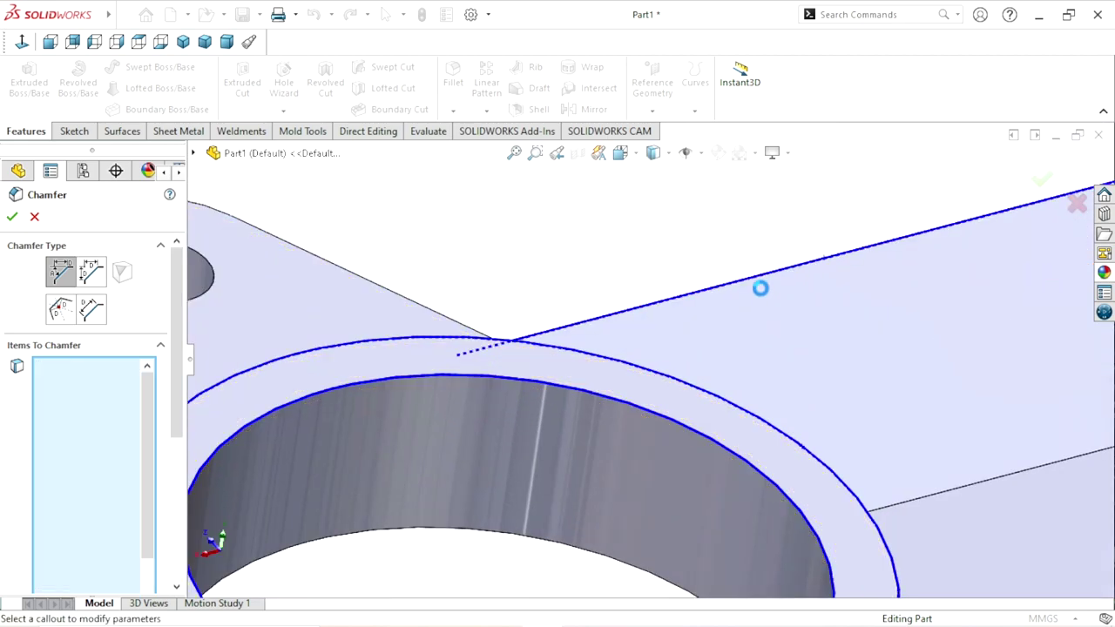
Step: From the other side, add the upright's vertical, top and outer edges to the chamfer
{"action": "scroll", "coordinate": [566, 422], "scroll_direction": "up", "scroll_amount": 3}
{"action": "scroll", "coordinate": [584, 440], "scroll_direction": "up", "scroll_amount": 1}
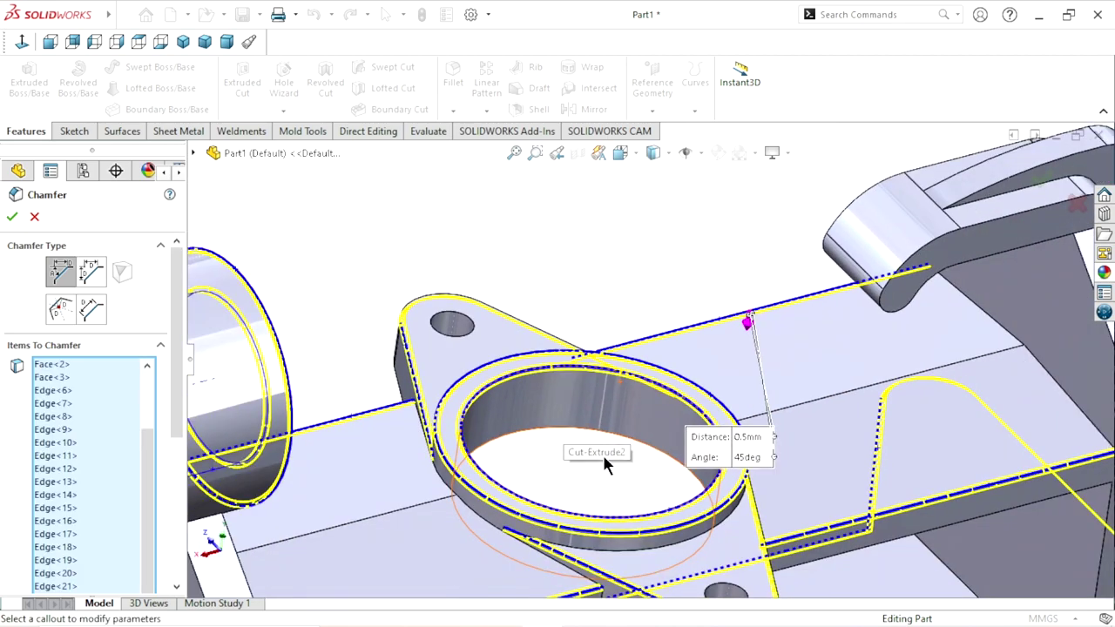
{"action": "scroll", "coordinate": [632, 433], "scroll_direction": "up", "scroll_amount": 5}
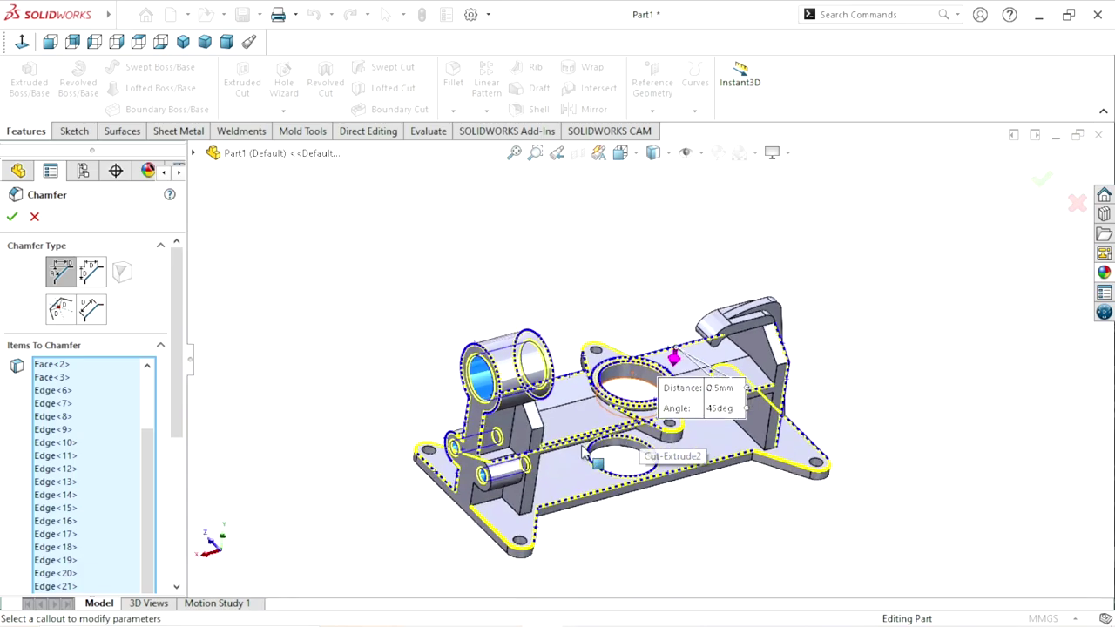
{"action": "mouse_move", "coordinate": [675, 396]}
{"action": "middle_mouse_down"}
{"action": "mouse_move", "coordinate": [697, 513]}
{"action": "mouse_move", "coordinate": [593, 348]}
{"action": "middle_mouse_up"}
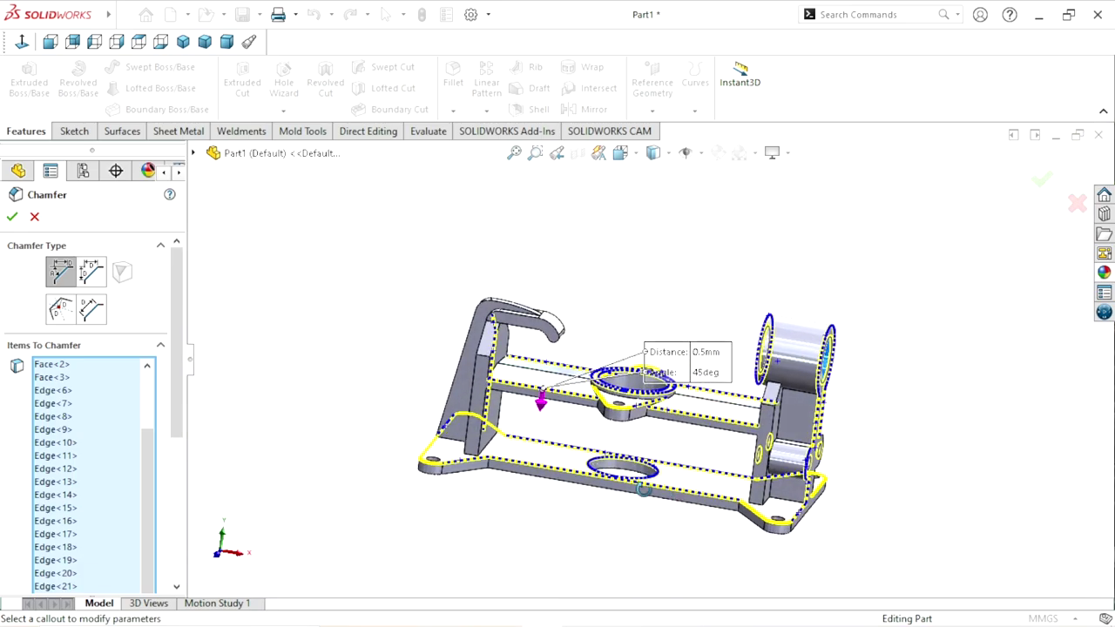
{"action": "scroll", "coordinate": [579, 321], "scroll_direction": "down", "scroll_amount": 3}
{"action": "scroll", "coordinate": [579, 321], "scroll_direction": "down", "scroll_amount": 2}
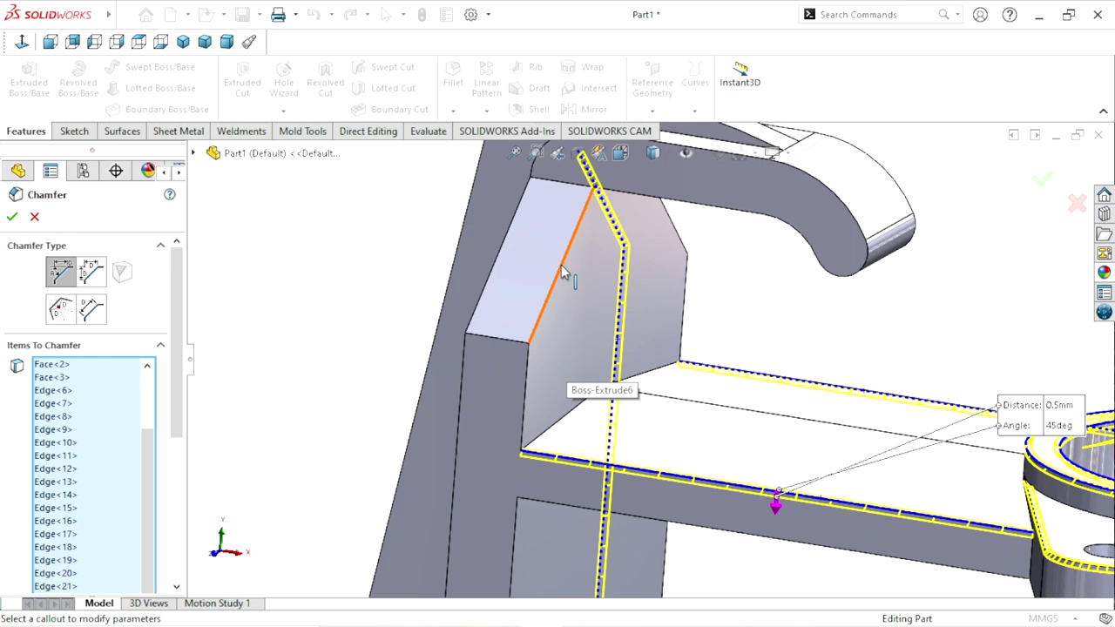
{"action": "key", "text": "Escape"}
{"action": "left_click", "coordinate": [500, 357]}
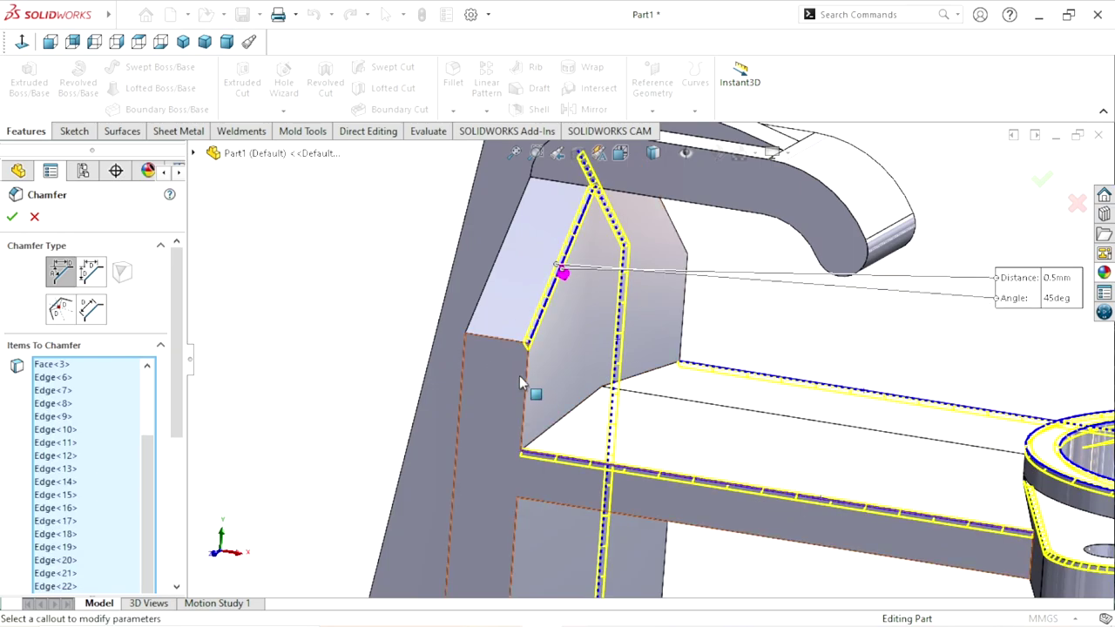
{"action": "left_click", "coordinate": [510, 382]}
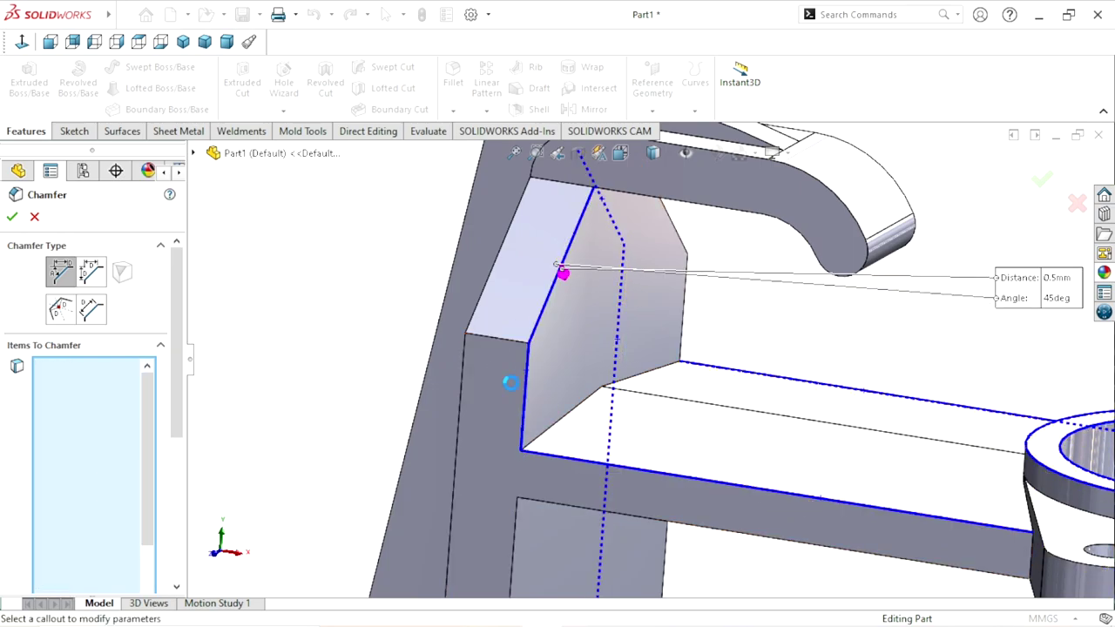
{"action": "left_click", "coordinate": [483, 302]}
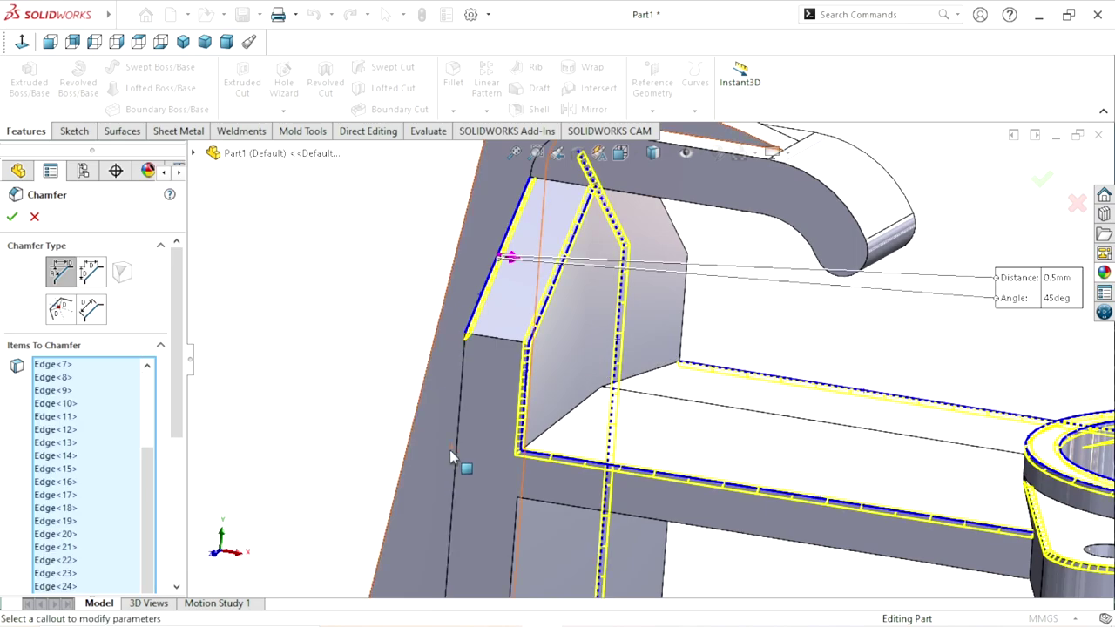
{"action": "left_click", "coordinate": [458, 402]}
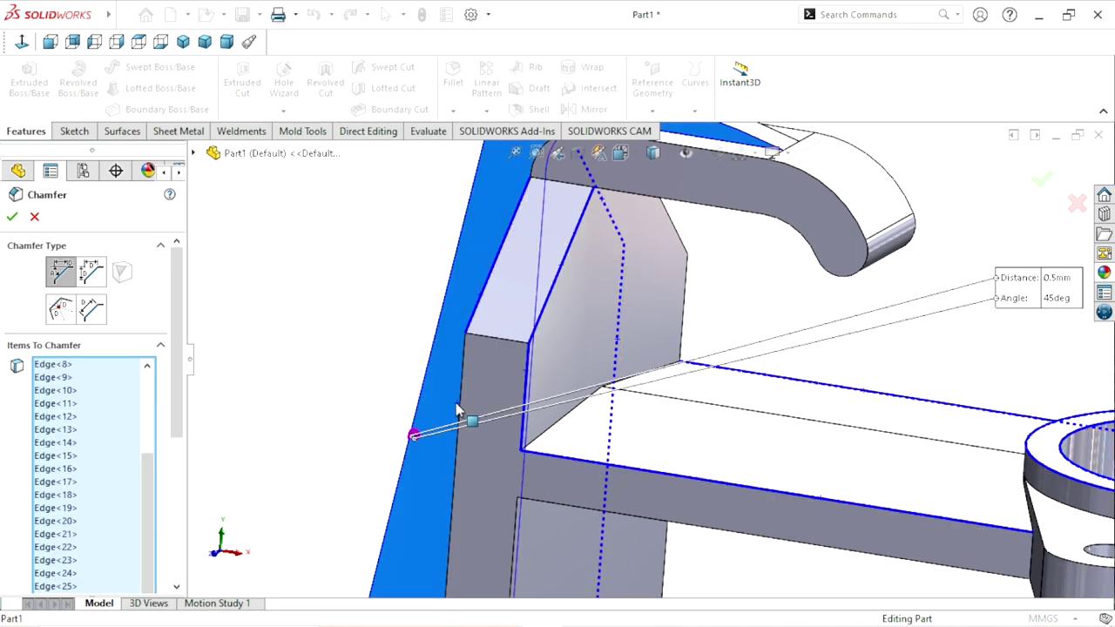
{"action": "left_click", "coordinate": [460, 392]}
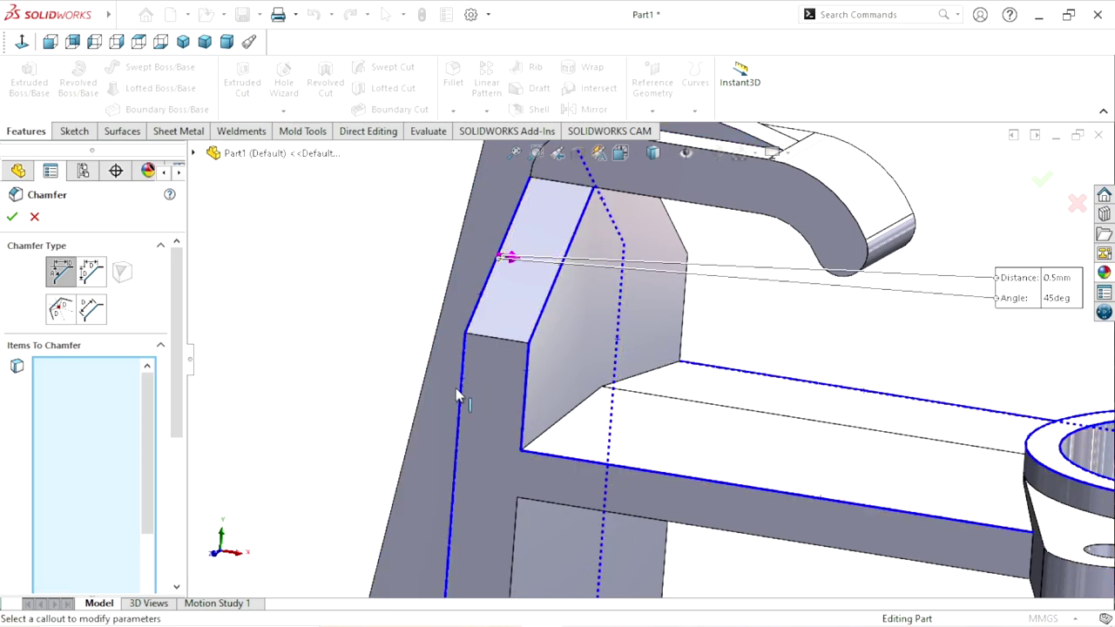
Step: Add the arch's top edge and the long outer face edges to the chamfer selection
{"action": "scroll", "coordinate": [423, 451], "scroll_direction": "up", "scroll_amount": 5}
{"action": "mouse_move", "coordinate": [426, 460]}
{"action": "middle_mouse_down"}
{"action": "mouse_move", "coordinate": [552, 392]}
{"action": "mouse_move", "coordinate": [563, 488]}
{"action": "middle_mouse_up"}
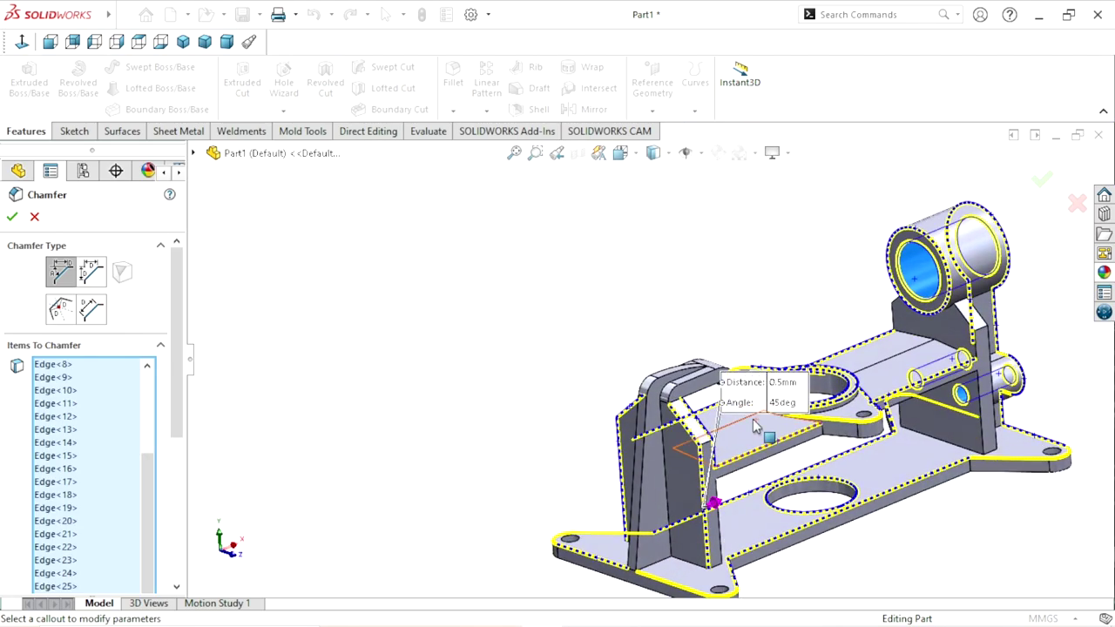
{"action": "scroll", "coordinate": [620, 340], "scroll_direction": "down", "scroll_amount": 5}
{"action": "scroll", "coordinate": [568, 364], "scroll_direction": "down", "scroll_amount": 2}
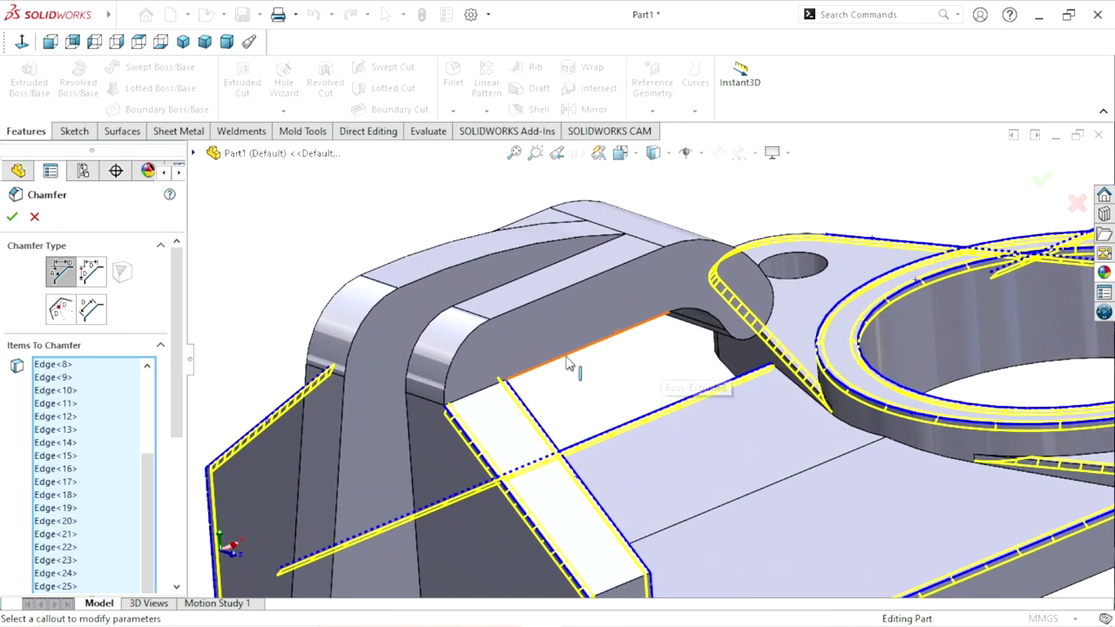
{"action": "left_click", "coordinate": [516, 306]}
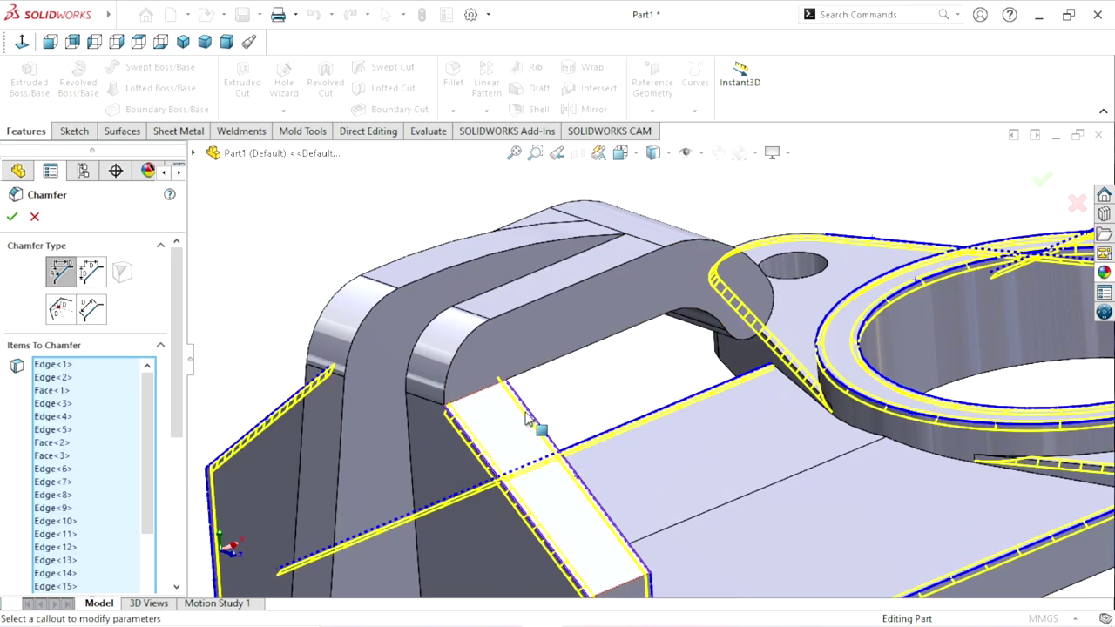
{"action": "scroll", "coordinate": [527, 424], "scroll_direction": "up", "scroll_amount": 3}
{"action": "mouse_move", "coordinate": [523, 427]}
{"action": "middle_mouse_down"}
{"action": "mouse_move", "coordinate": [619, 476]}
{"action": "mouse_move", "coordinate": [459, 386]}
{"action": "mouse_move", "coordinate": [506, 395]}
{"action": "mouse_move", "coordinate": [533, 416]}
{"action": "mouse_move", "coordinate": [616, 557]}
{"action": "middle_mouse_up"}
{"action": "scroll", "coordinate": [601, 474], "scroll_direction": "up", "scroll_amount": 3}
{"action": "scroll", "coordinate": [606, 448], "scroll_direction": "down", "scroll_amount": 3}
{"action": "scroll", "coordinate": [513, 333], "scroll_direction": "down", "scroll_amount": 2}
{"action": "scroll", "coordinate": [490, 353], "scroll_direction": "down", "scroll_amount": 3}
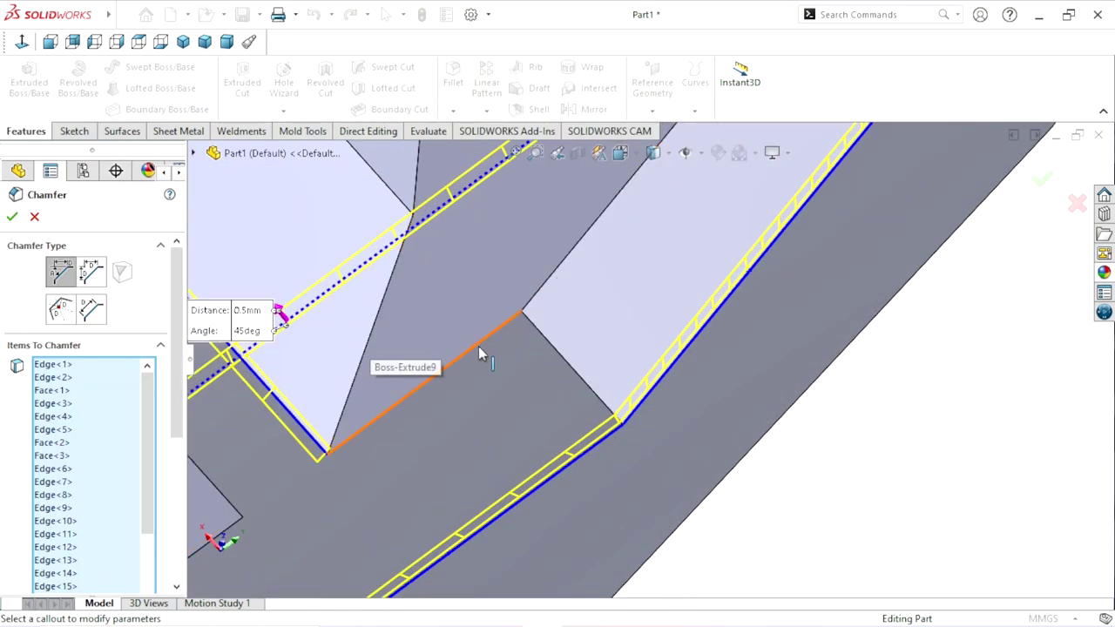
{"action": "key", "text": "Escape"}
{"action": "left_click", "coordinate": [562, 270]}
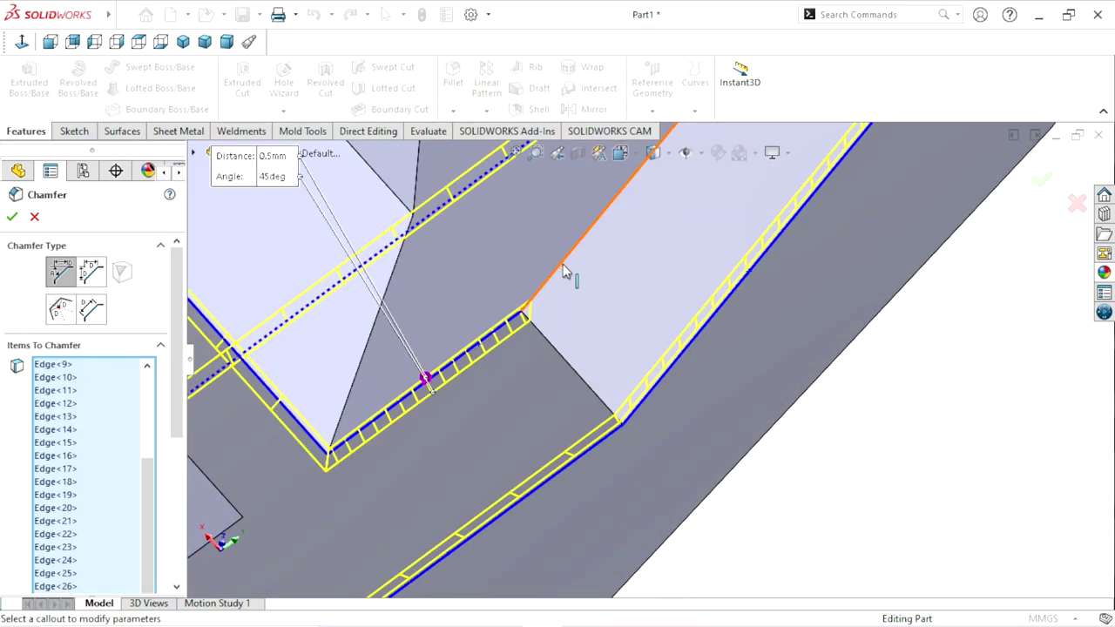
{"action": "left_click", "coordinate": [563, 267]}
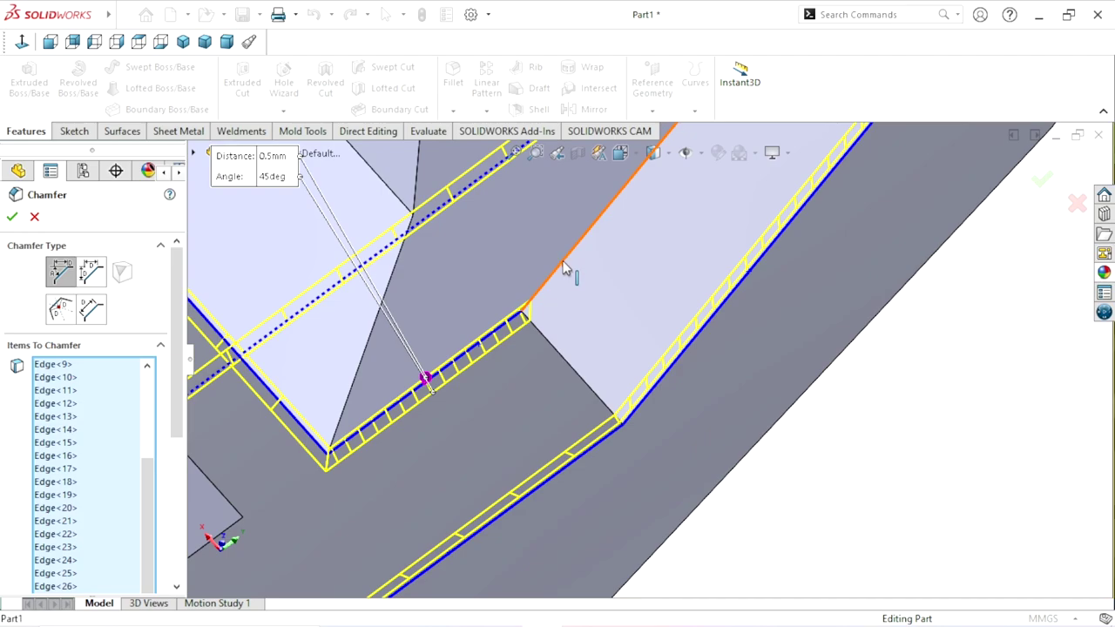
Step: Try two block edges for the chamfer and undo both picks
{"action": "scroll", "coordinate": [523, 436], "scroll_direction": "up", "scroll_amount": 5}
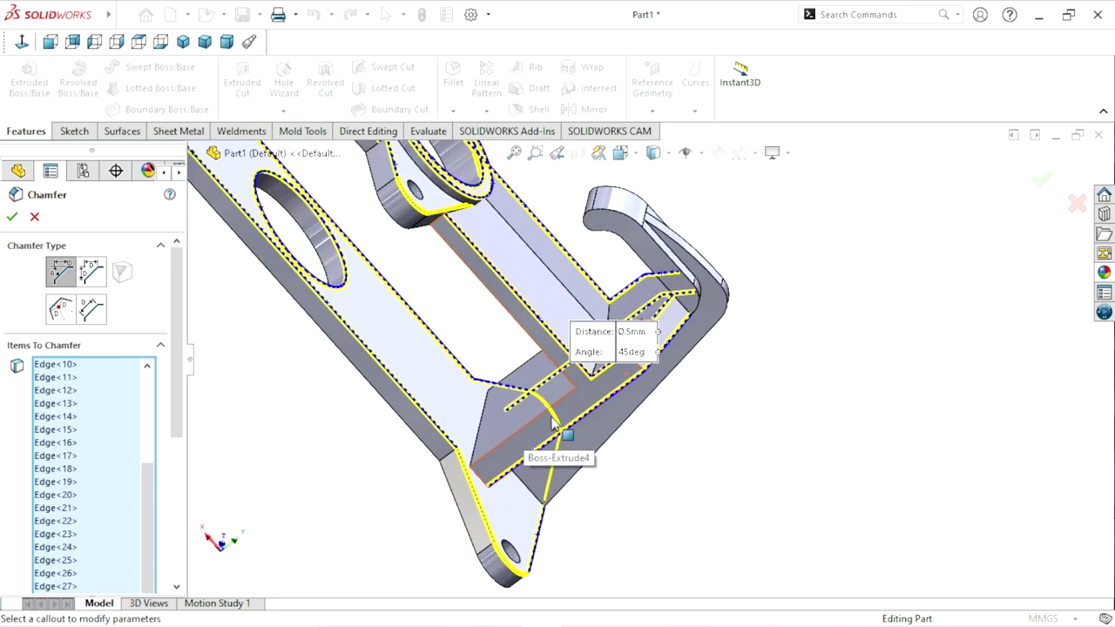
{"action": "scroll", "coordinate": [506, 431], "scroll_direction": "down", "scroll_amount": 2}
{"action": "scroll", "coordinate": [523, 445], "scroll_direction": "down", "scroll_amount": 2}
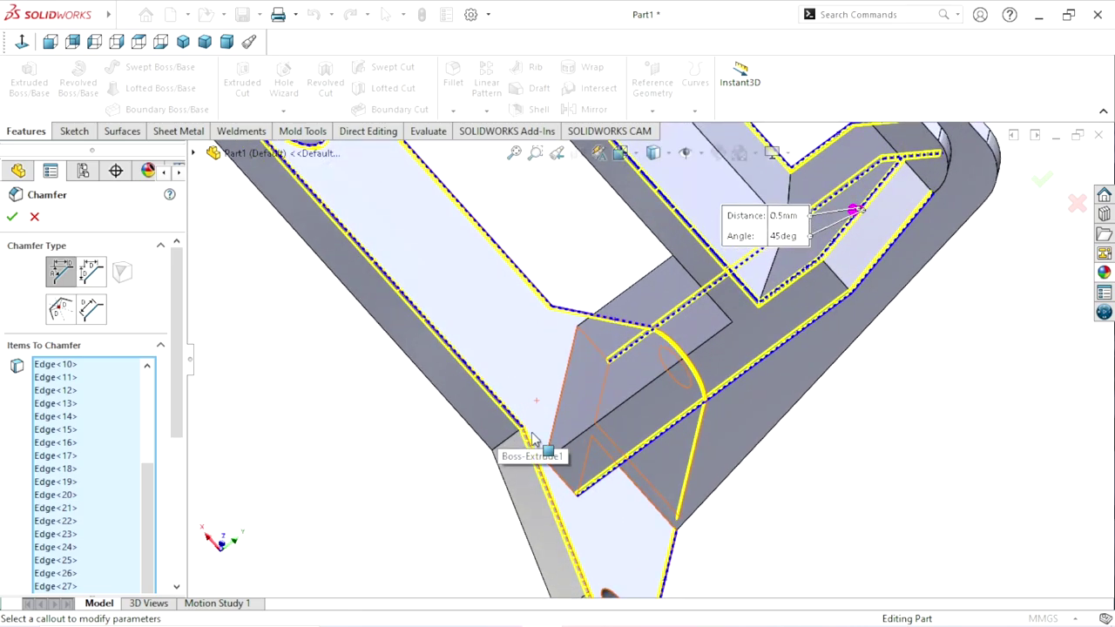
{"action": "scroll", "coordinate": [529, 448], "scroll_direction": "up", "scroll_amount": 3}
{"action": "scroll", "coordinate": [529, 448], "scroll_direction": "up", "scroll_amount": 2}
{"action": "mouse_move", "coordinate": [697, 429]}
{"action": "middle_mouse_down"}
{"action": "mouse_move", "coordinate": [741, 411]}
{"action": "mouse_move", "coordinate": [688, 322]}
{"action": "mouse_move", "coordinate": [580, 253]}
{"action": "mouse_move", "coordinate": [508, 287]}
{"action": "mouse_move", "coordinate": [500, 335]}
{"action": "mouse_move", "coordinate": [726, 324]}
{"action": "middle_mouse_up"}
{"action": "scroll", "coordinate": [762, 313], "scroll_direction": "down", "scroll_amount": 3}
{"action": "scroll", "coordinate": [762, 314], "scroll_direction": "down", "scroll_amount": 4}
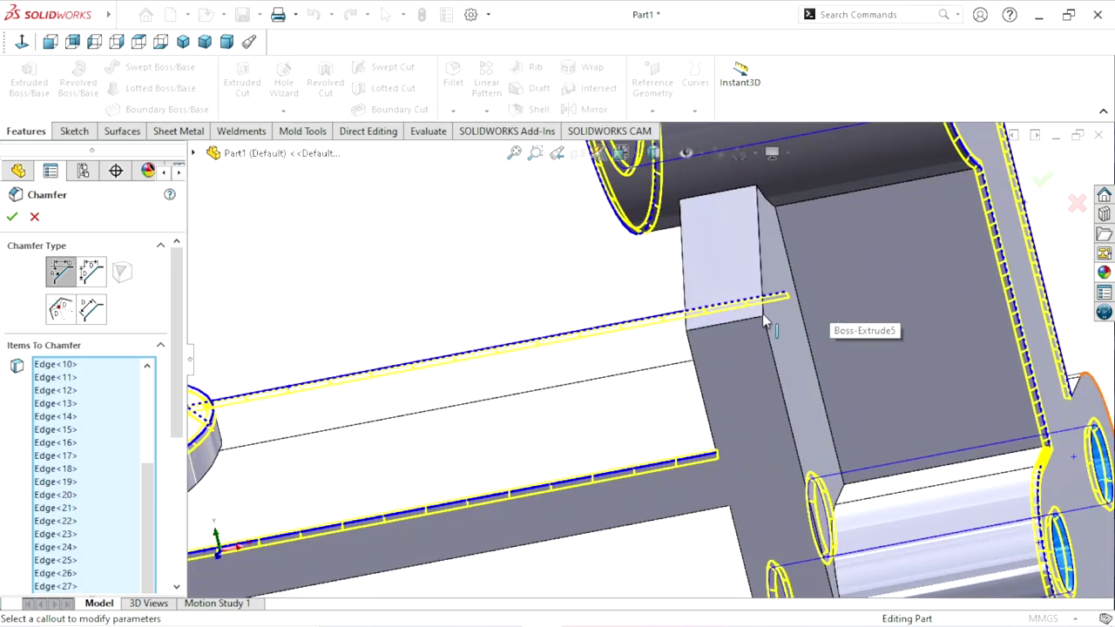
{"action": "left_click", "coordinate": [757, 237]}
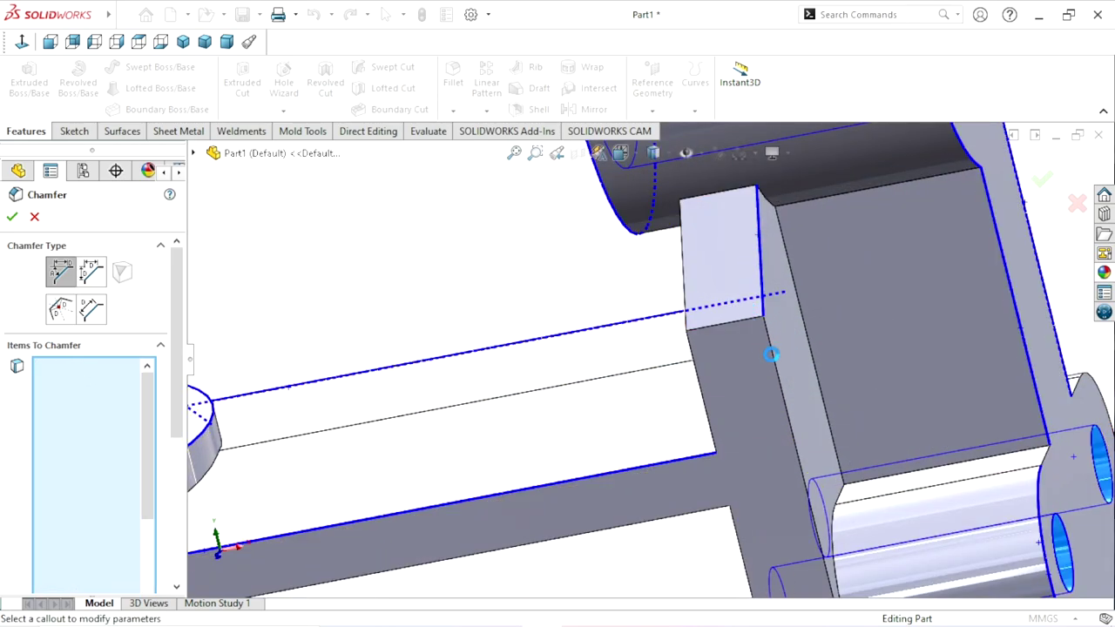
{"action": "key", "text": "ctrl+z"}
{"action": "left_click", "coordinate": [771, 351]}
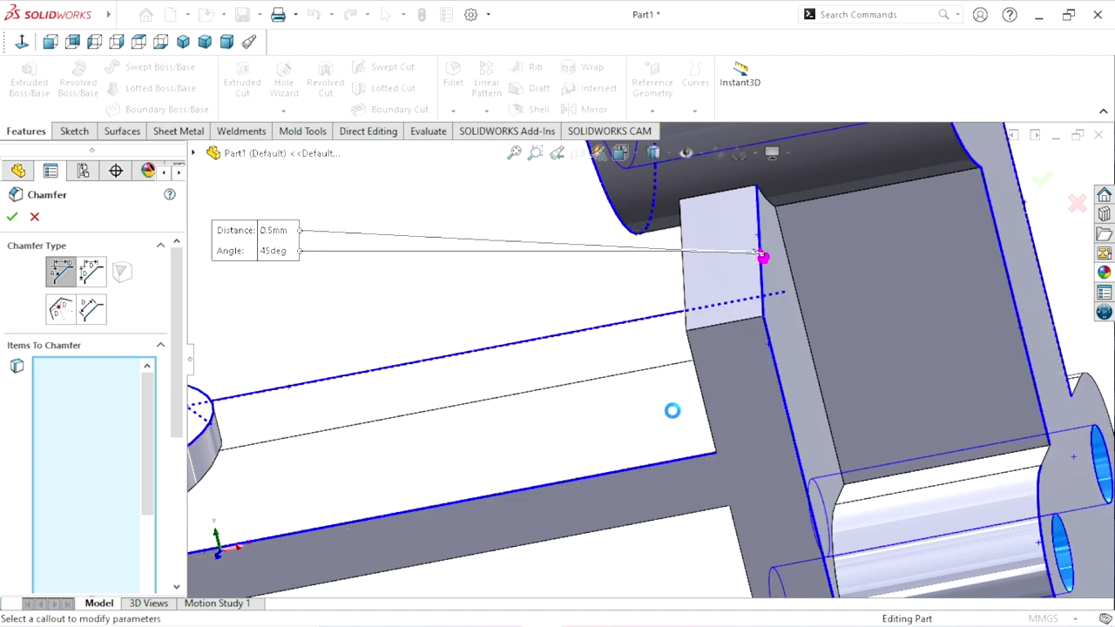
{"action": "key", "text": "ctrl+z"}
Step: Add the upright's edge and the edge beside the hole, discarding a stray block-corner pick
{"action": "scroll", "coordinate": [668, 410], "scroll_direction": "up", "scroll_amount": 2}
{"action": "scroll", "coordinate": [666, 424], "scroll_direction": "up", "scroll_amount": 2}
{"action": "scroll", "coordinate": [667, 425], "scroll_direction": "down", "scroll_amount": 2}
{"action": "scroll", "coordinate": [669, 384], "scroll_direction": "down", "scroll_amount": 1}
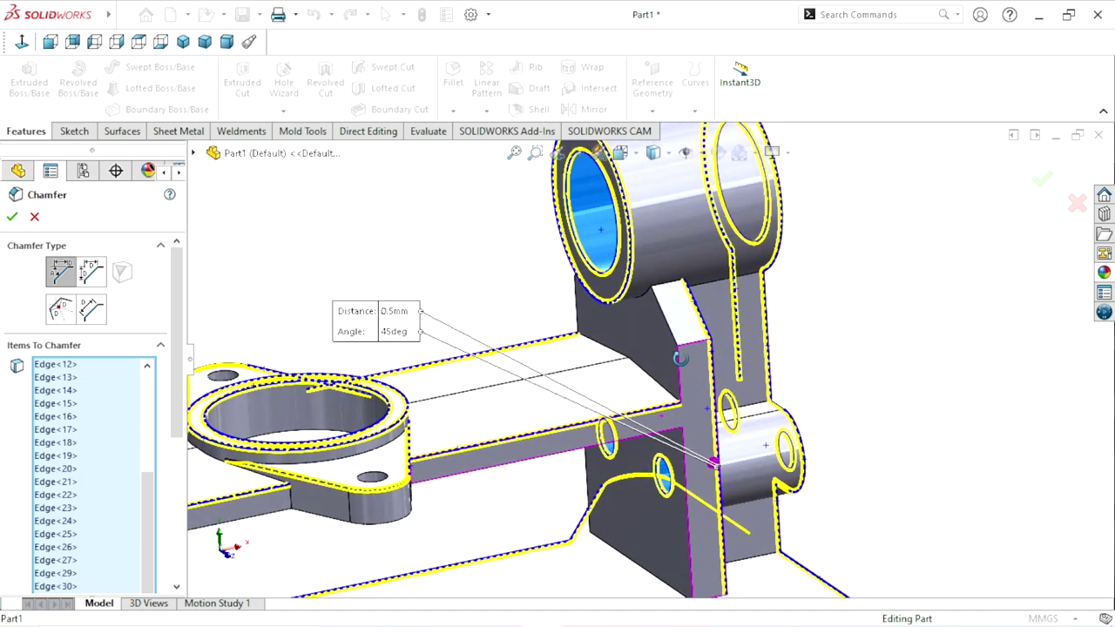
{"action": "scroll", "coordinate": [671, 342], "scroll_direction": "down", "scroll_amount": 3}
{"action": "left_click", "coordinate": [659, 300]}
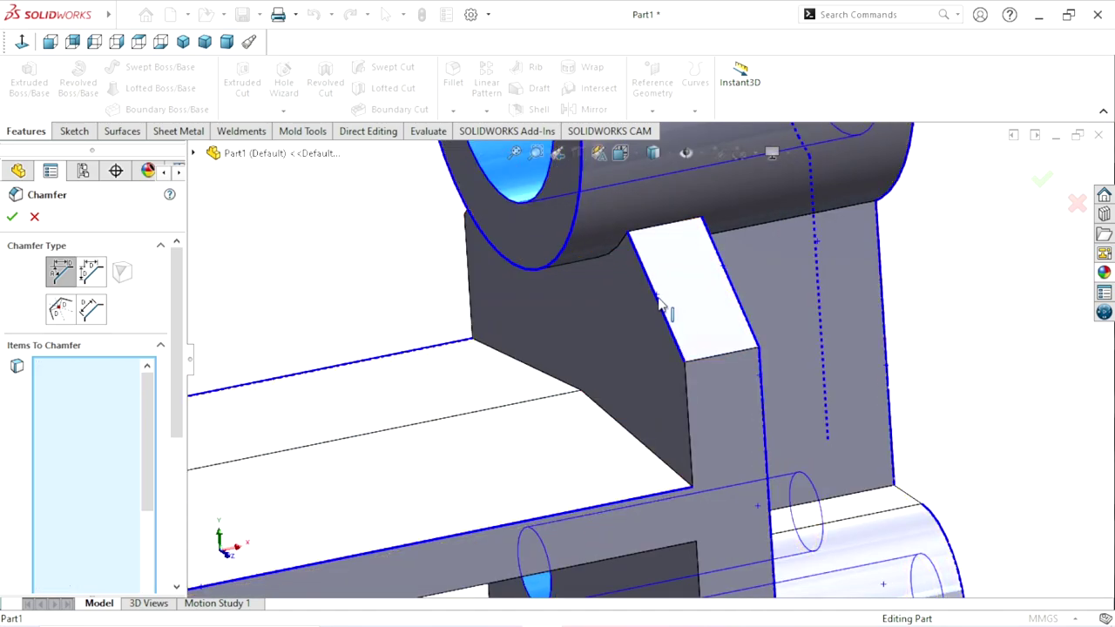
{"action": "key", "text": "ctrl+z"}
{"action": "left_click", "coordinate": [687, 402]}
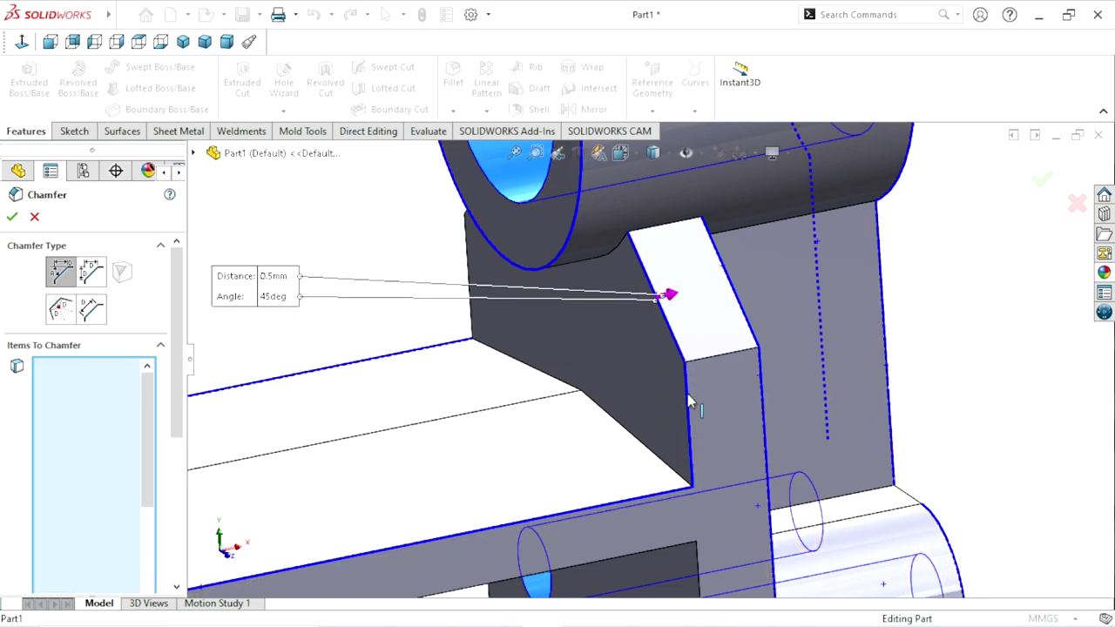
{"action": "scroll", "coordinate": [653, 519], "scroll_direction": "up", "scroll_amount": 1}
{"action": "scroll", "coordinate": [650, 521], "scroll_direction": "up", "scroll_amount": 2}
{"action": "scroll", "coordinate": [650, 521], "scroll_direction": "down", "scroll_amount": 3}
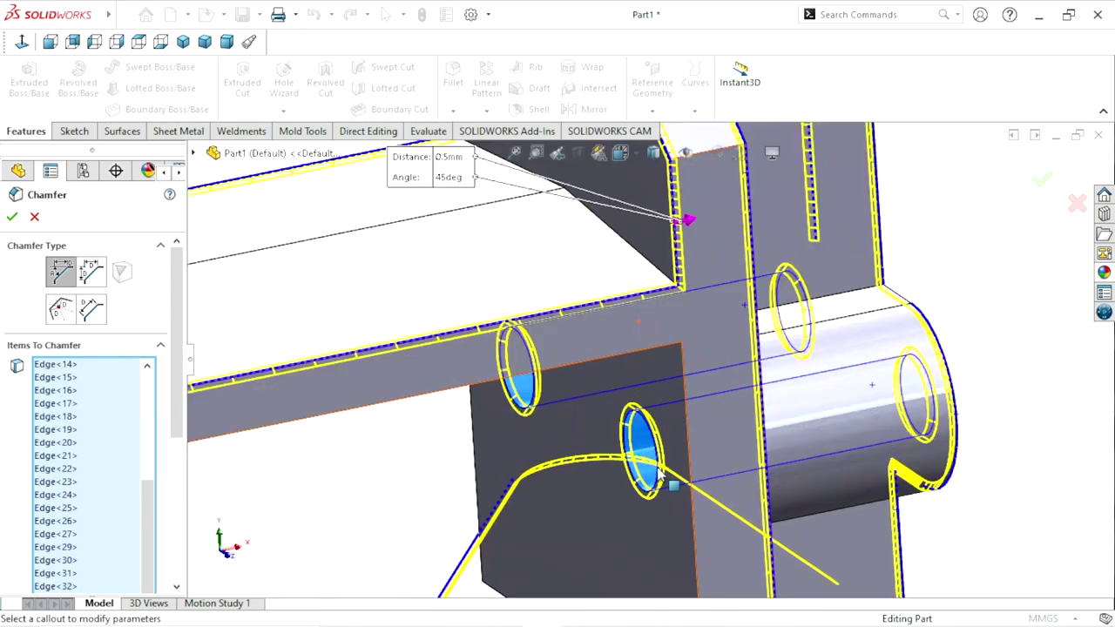
{"action": "scroll", "coordinate": [687, 356], "scroll_direction": "down", "scroll_amount": 2}
{"action": "left_click", "coordinate": [697, 339]}
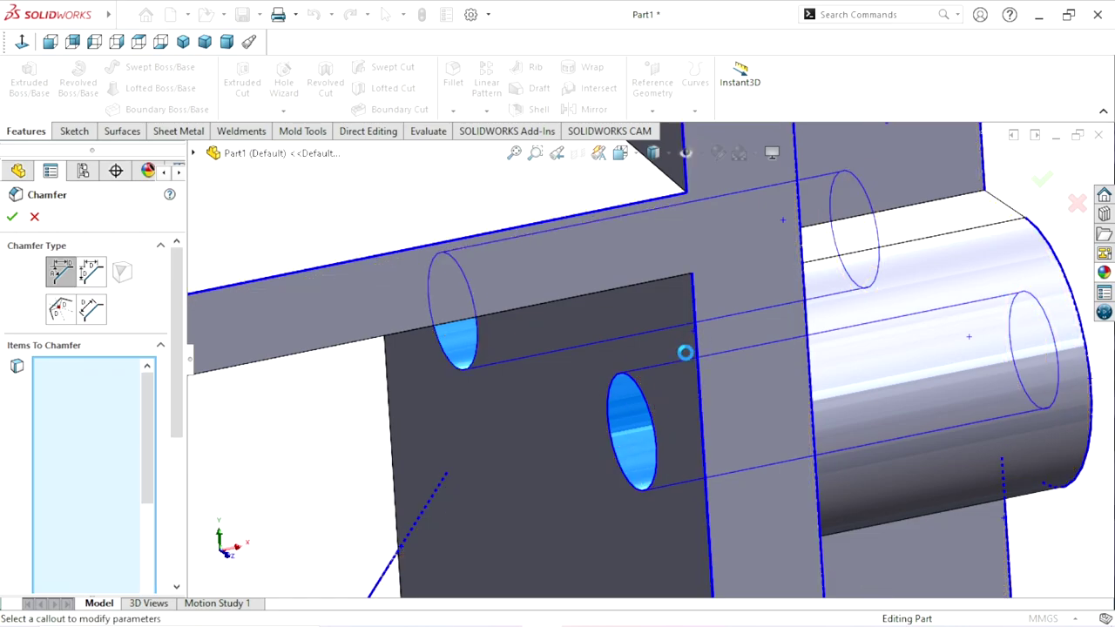
{"action": "scroll", "coordinate": [614, 436], "scroll_direction": "up", "scroll_amount": 2}
{"action": "scroll", "coordinate": [602, 452], "scroll_direction": "up", "scroll_amount": 2}
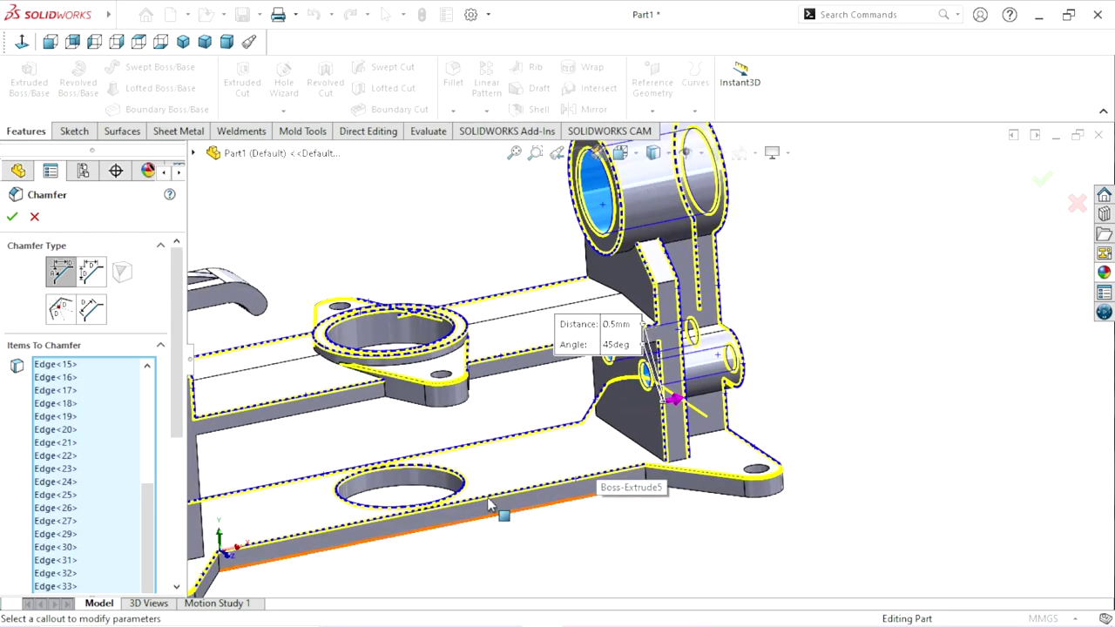
{"action": "mouse_move", "coordinate": [490, 505]}
{"action": "middle_mouse_down"}
{"action": "mouse_move", "coordinate": [530, 497]}
{"action": "mouse_move", "coordinate": [549, 512]}
{"action": "middle_mouse_up"}
Step: Attempt further outer frame edge picks, undoing the unwanted selections
{"action": "scroll", "coordinate": [311, 303], "scroll_direction": "down", "scroll_amount": 3}
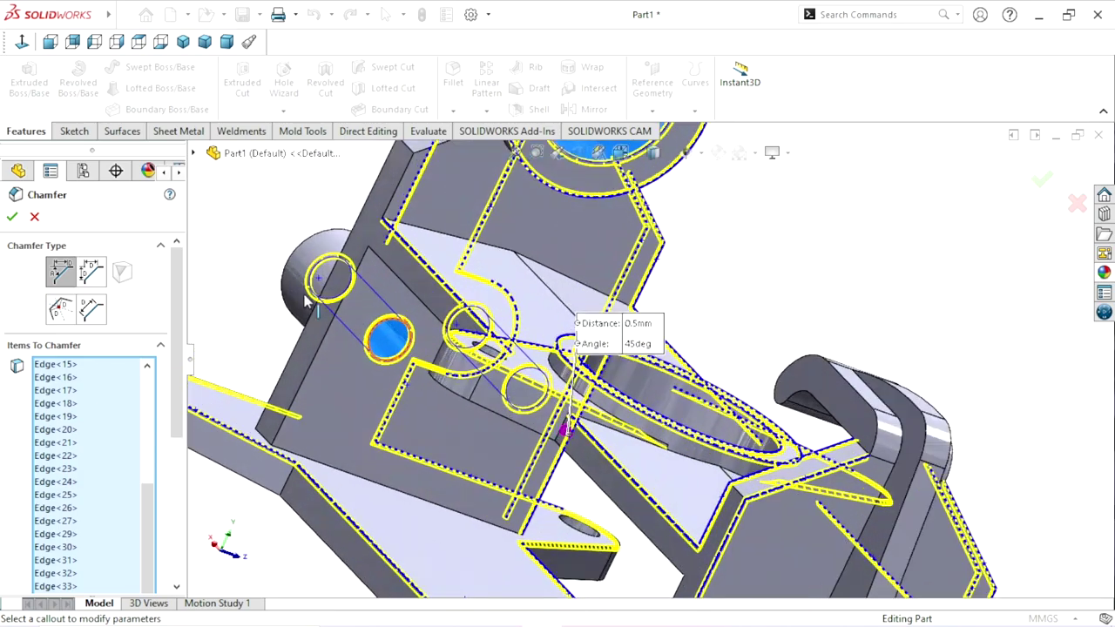
{"action": "key", "text": "Escape"}
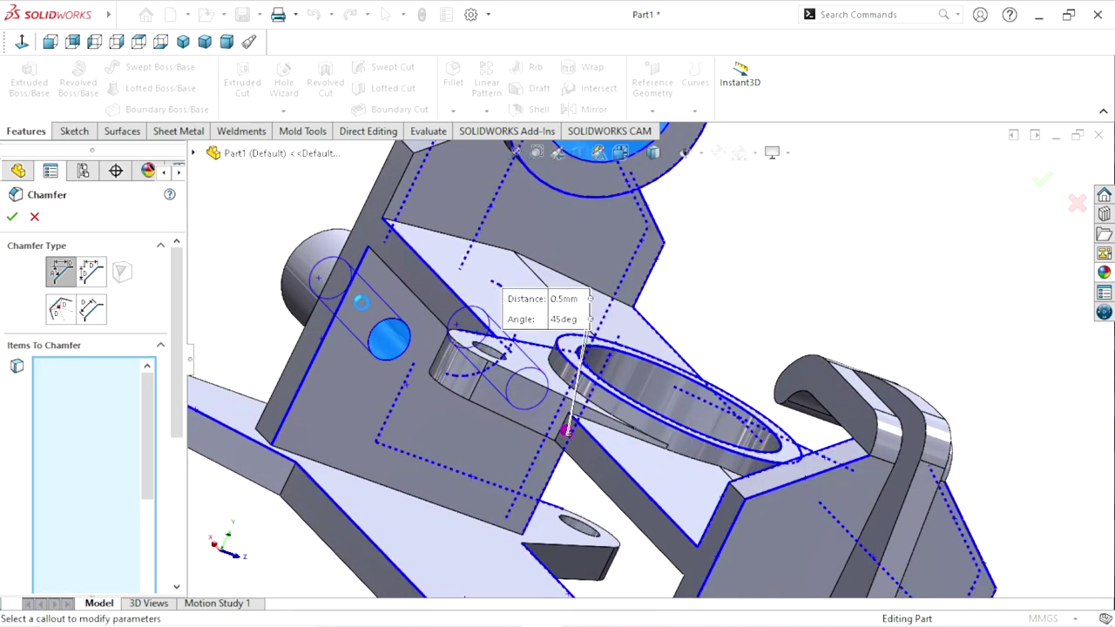
{"action": "key", "text": "ctrl+z"}
{"action": "scroll", "coordinate": [485, 274], "scroll_direction": "up", "scroll_amount": 3}
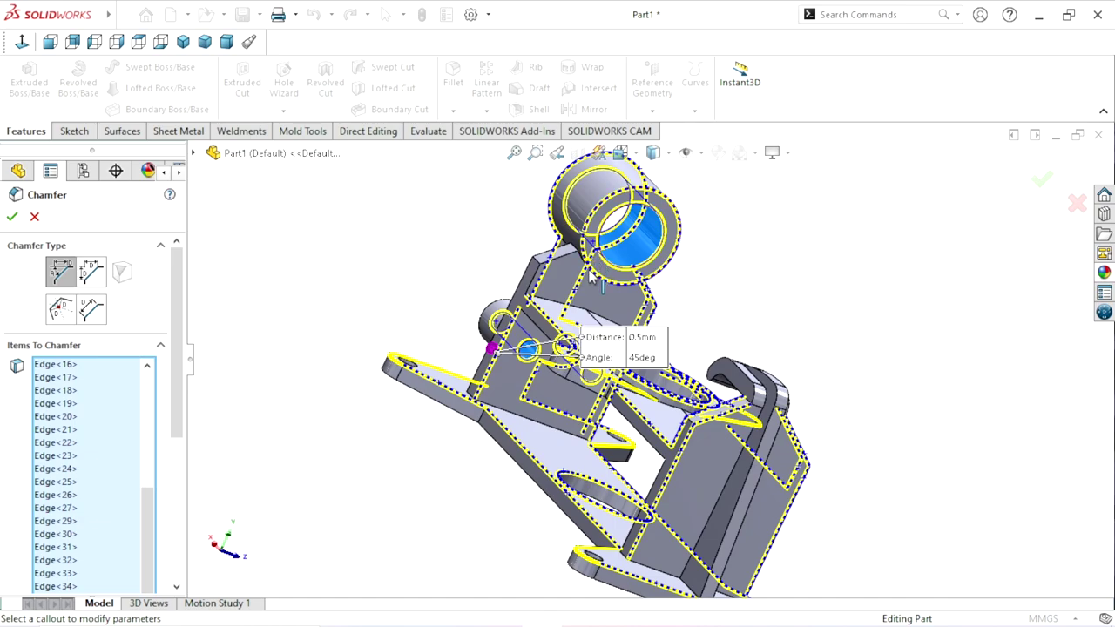
{"action": "scroll", "coordinate": [590, 277], "scroll_direction": "down", "scroll_amount": 4}
{"action": "left_click", "coordinate": [488, 235]}
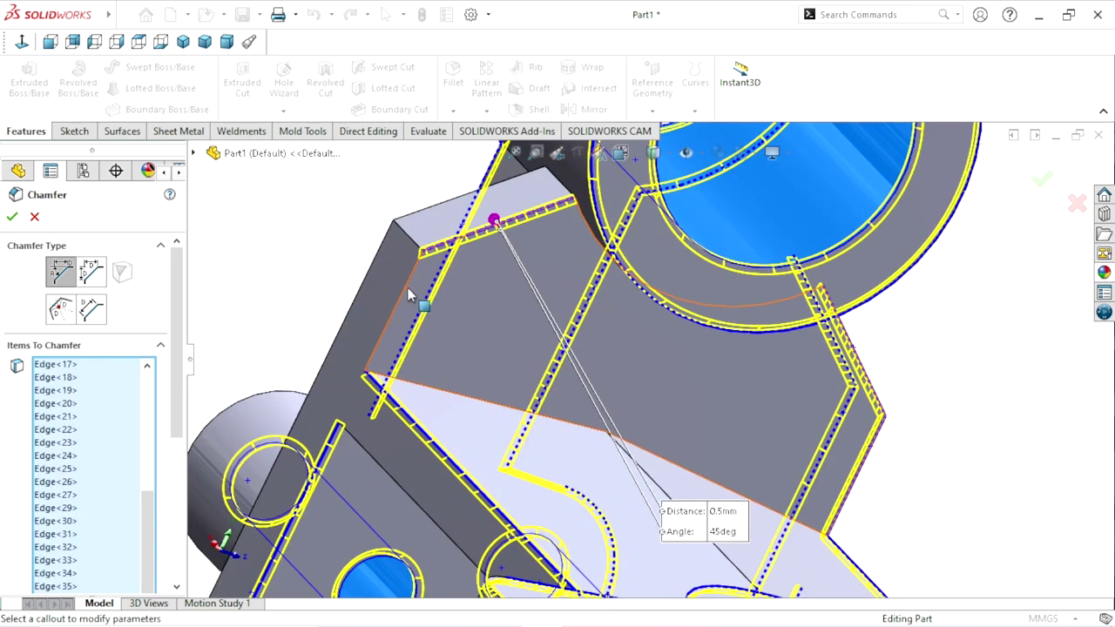
{"action": "key", "text": "Escape"}
{"action": "key", "text": "ctrl+z"}
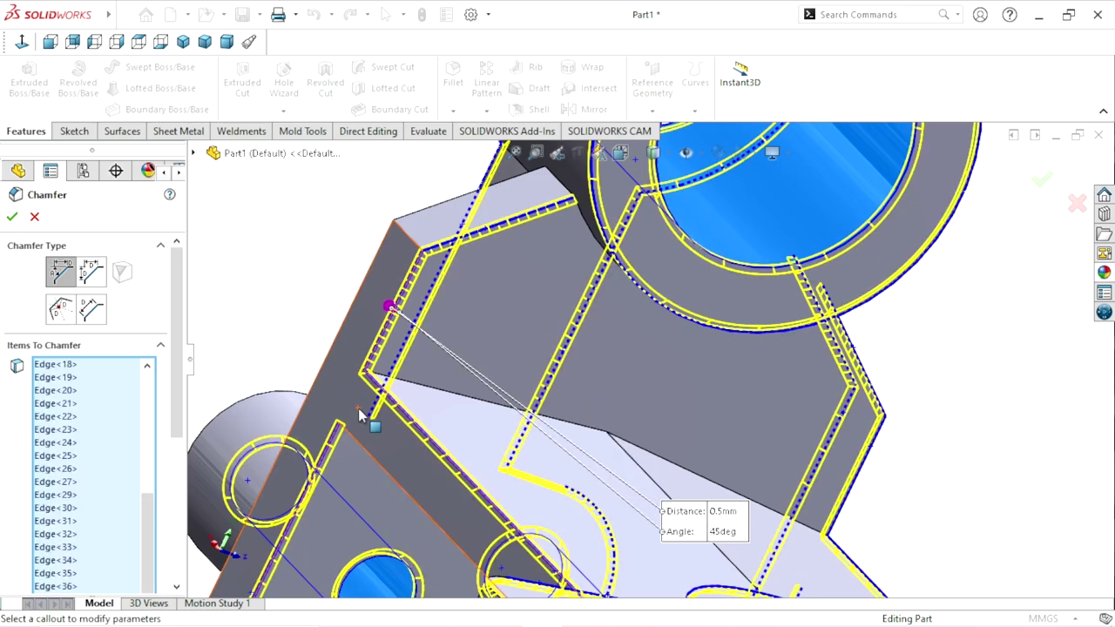
{"action": "scroll", "coordinate": [369, 418], "scroll_direction": "up", "scroll_amount": 2}
{"action": "scroll", "coordinate": [424, 435], "scroll_direction": "up", "scroll_amount": 2}
{"action": "scroll", "coordinate": [488, 449], "scroll_direction": "up", "scroll_amount": 2}
{"action": "mouse_move", "coordinate": [501, 451]}
{"action": "middle_mouse_down"}
{"action": "mouse_move", "coordinate": [535, 506]}
{"action": "mouse_move", "coordinate": [551, 298]}
{"action": "middle_mouse_up"}
{"action": "scroll", "coordinate": [551, 298], "scroll_direction": "down", "scroll_amount": 3}
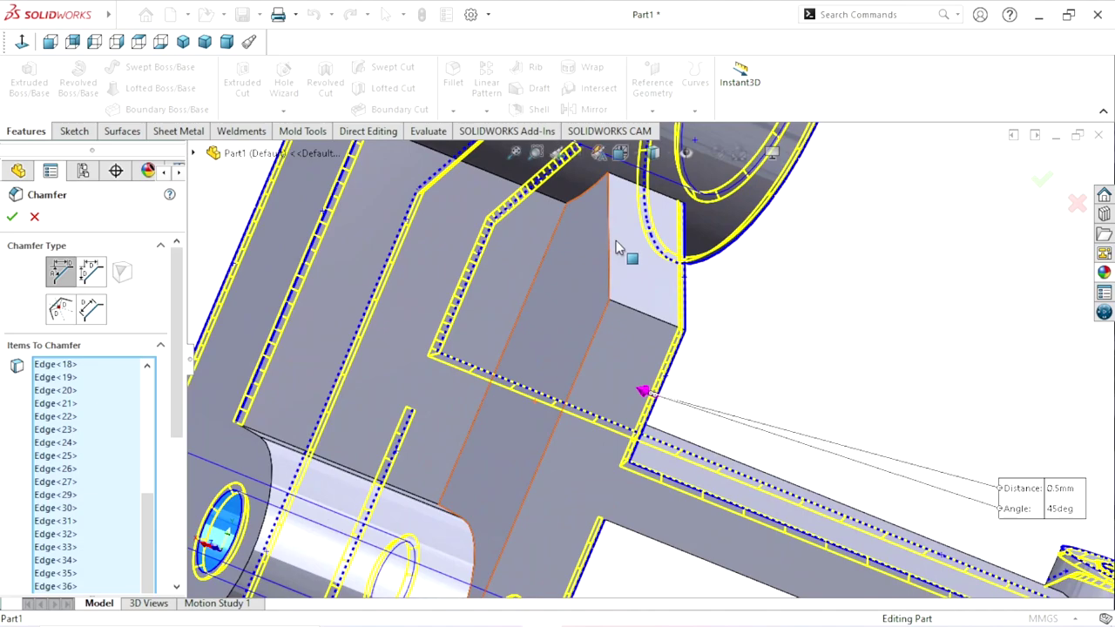
{"action": "key", "text": "Escape"}
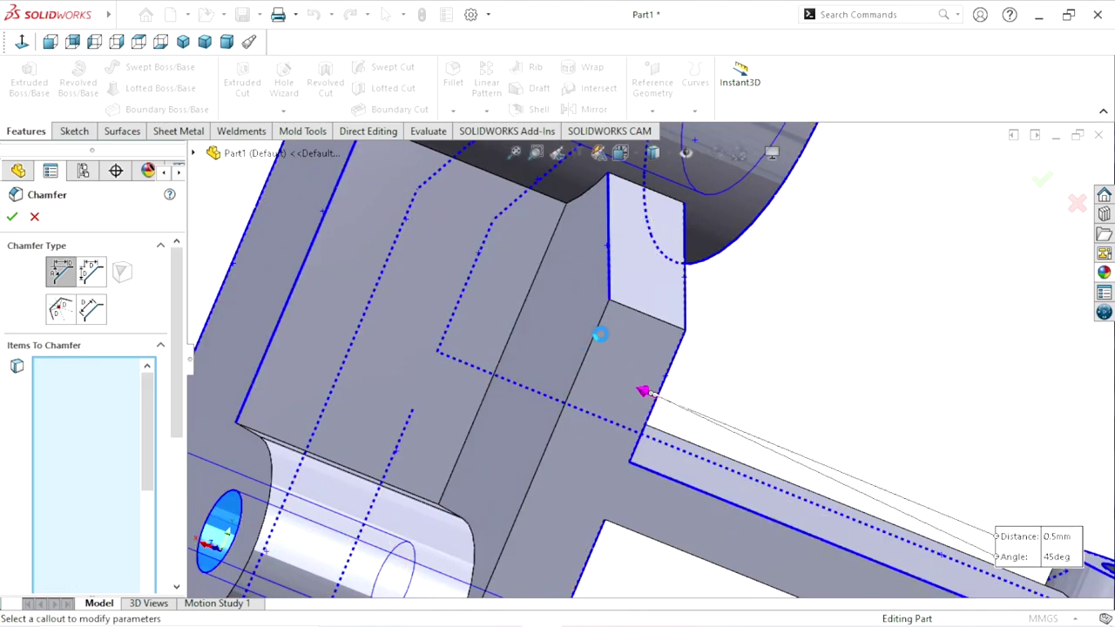
{"action": "key", "text": "ctrl+z"}
{"action": "key", "text": "Escape"}
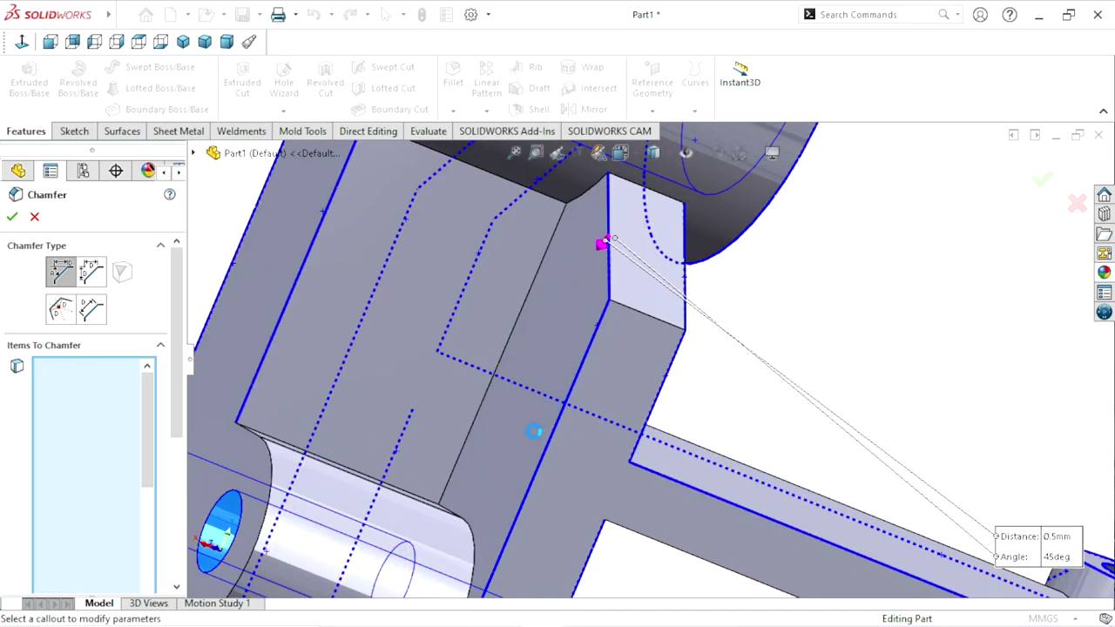
{"action": "key", "text": "ctrl+z"}
{"action": "scroll", "coordinate": [536, 434], "scroll_direction": "up", "scroll_amount": 5}
{"action": "scroll", "coordinate": [593, 436], "scroll_direction": "up", "scroll_amount": 3}
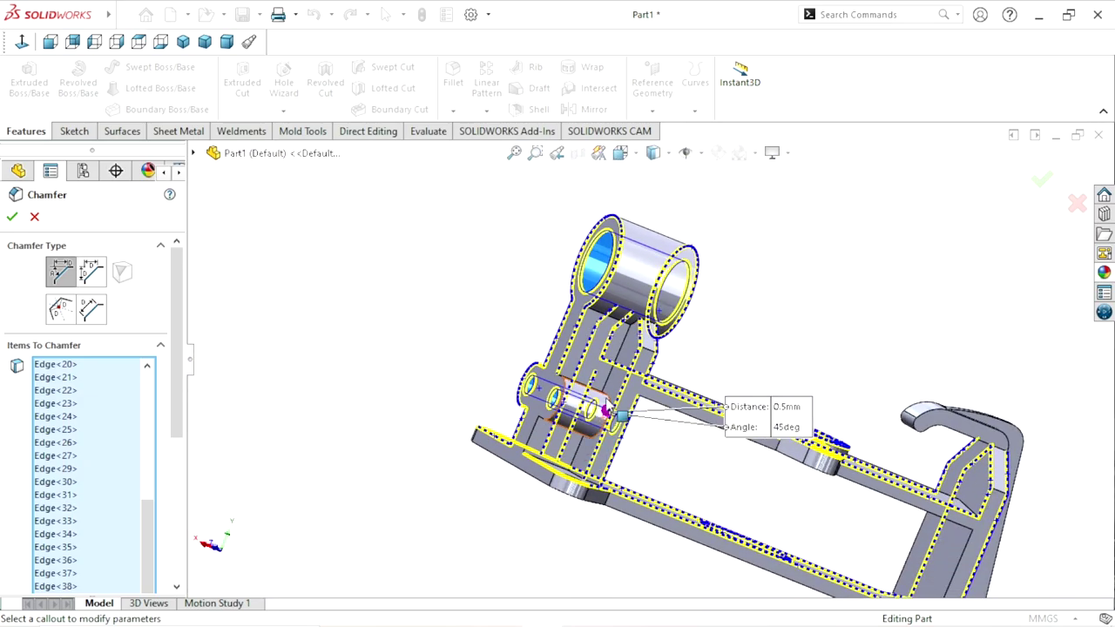
{"action": "scroll", "coordinate": [664, 386], "scroll_direction": "down", "scroll_amount": 4}
Step: Add a vertical frame edge and apply the 0.5 mm × 45° chamfer
{"action": "mouse_move", "coordinate": [651, 351]}
{"action": "middle_mouse_down"}
{"action": "mouse_move", "coordinate": [747, 439]}
{"action": "mouse_move", "coordinate": [521, 347]}
{"action": "mouse_move", "coordinate": [558, 366]}
{"action": "middle_mouse_up"}
{"action": "scroll", "coordinate": [877, 430], "scroll_direction": "up", "scroll_amount": 3}
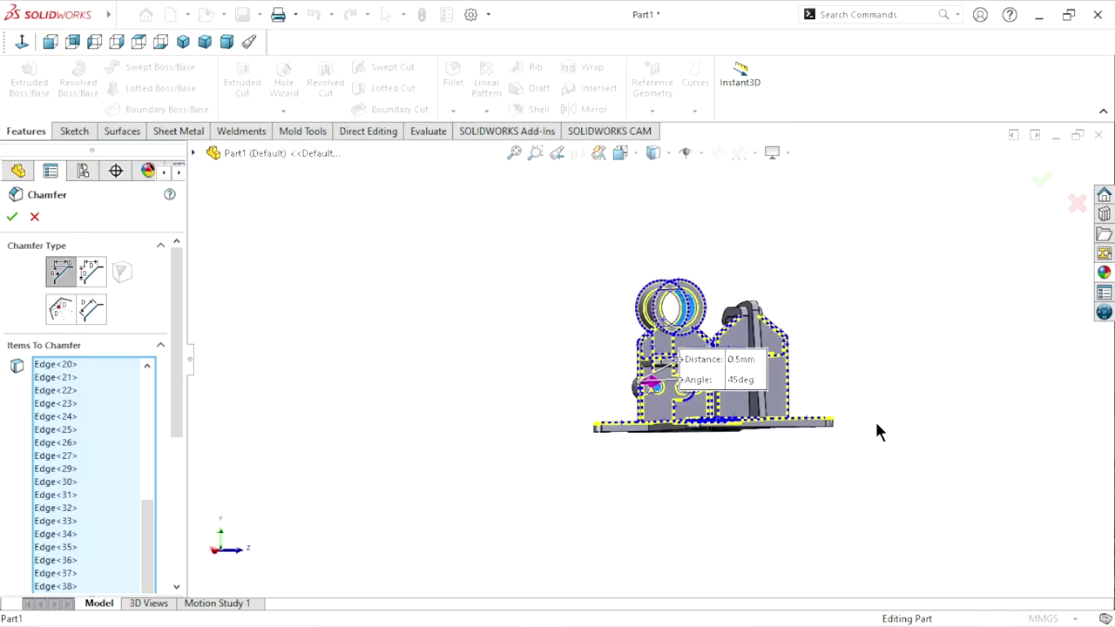
{"action": "scroll", "coordinate": [774, 378], "scroll_direction": "down", "scroll_amount": 2}
{"action": "scroll", "coordinate": [720, 303], "scroll_direction": "down", "scroll_amount": 4}
{"action": "scroll", "coordinate": [720, 430], "scroll_direction": "up", "scroll_amount": 5}
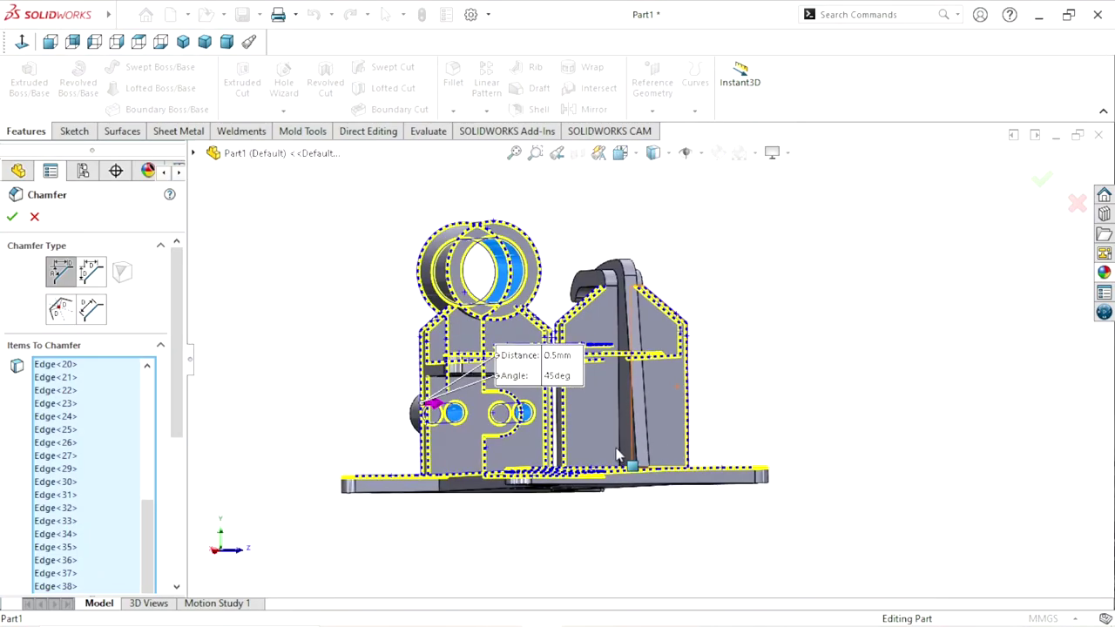
{"action": "mouse_move", "coordinate": [720, 430]}
{"action": "middle_mouse_down"}
{"action": "mouse_move", "coordinate": [720, 484]}
{"action": "mouse_move", "coordinate": [732, 502]}
{"action": "mouse_move", "coordinate": [739, 466]}
{"action": "middle_mouse_up"}
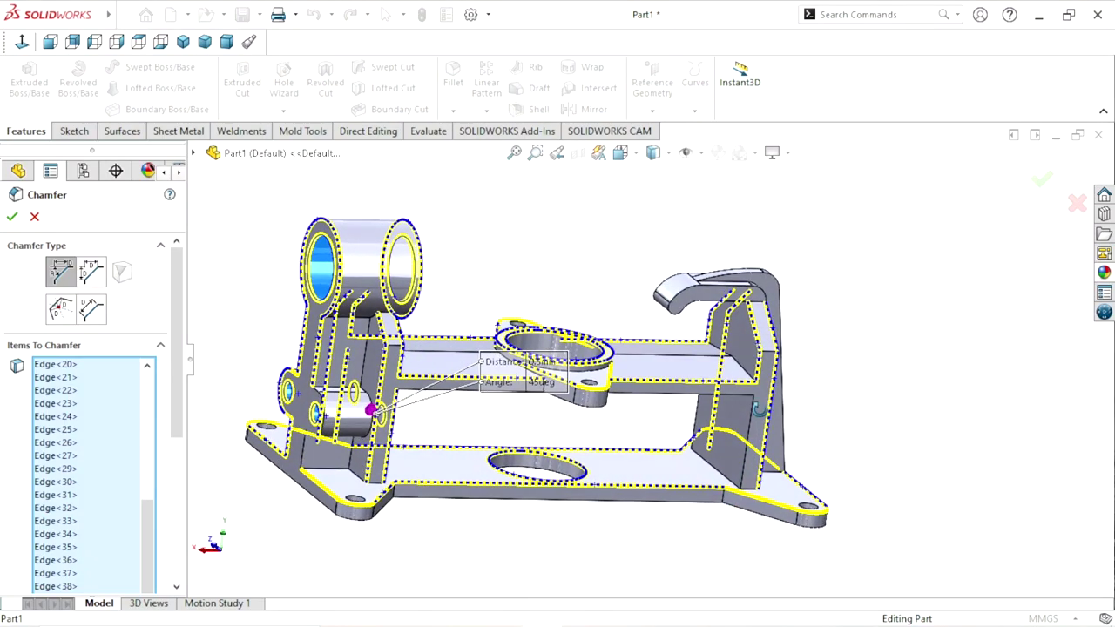
{"action": "scroll", "coordinate": [738, 462], "scroll_direction": "down", "scroll_amount": 4}
{"action": "left_click", "coordinate": [720, 410]}
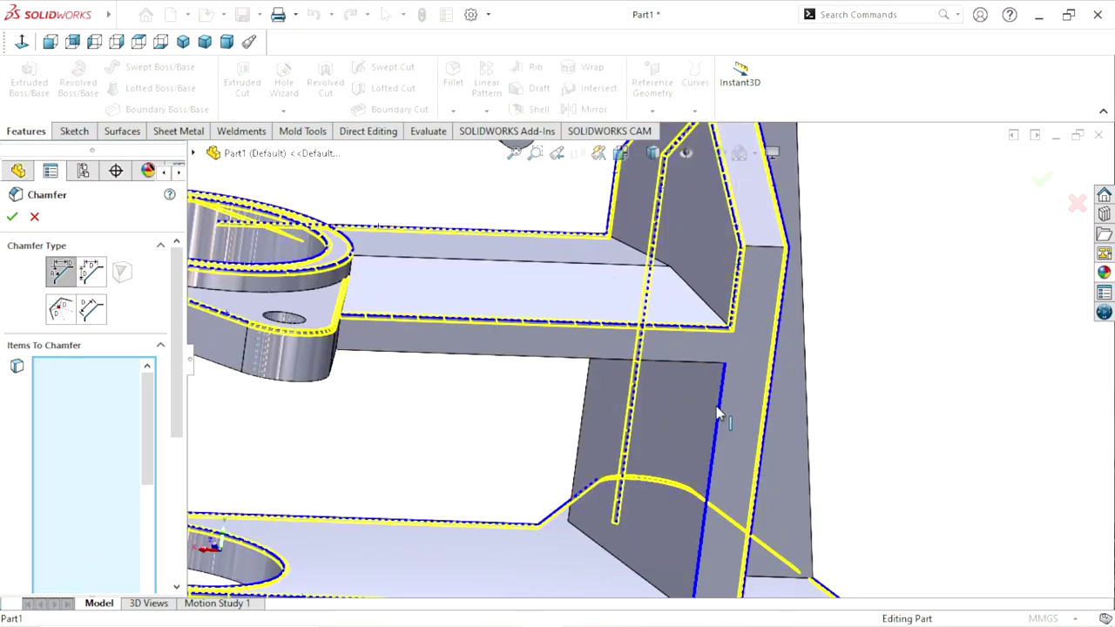
{"action": "scroll", "coordinate": [588, 472], "scroll_direction": "up", "scroll_amount": 5}
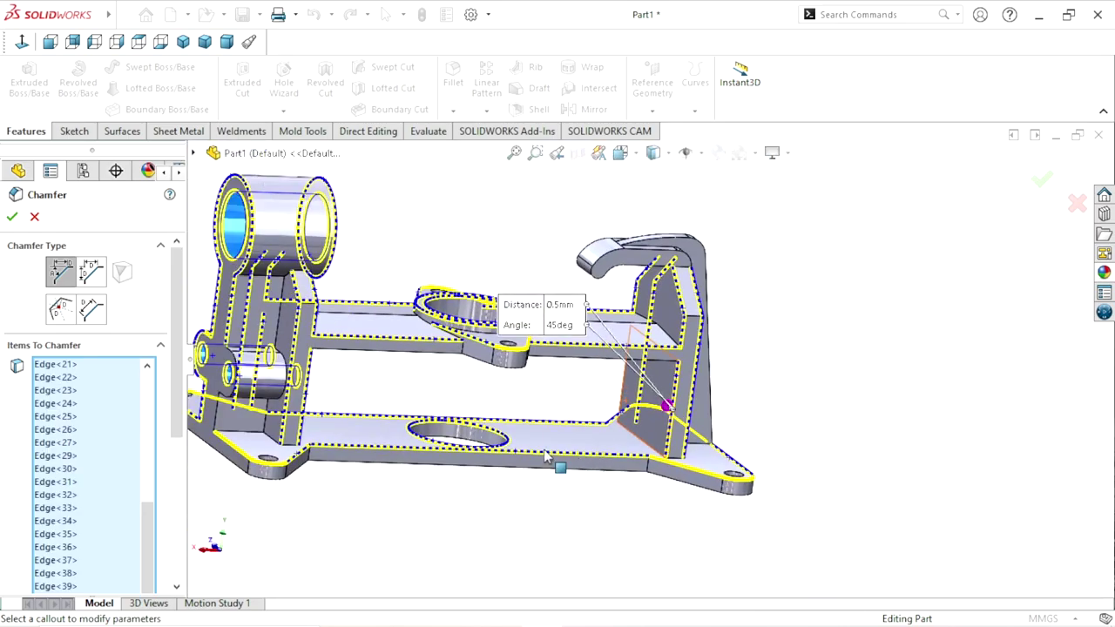
{"action": "mouse_move", "coordinate": [588, 472]}
{"action": "middle_mouse_down"}
{"action": "mouse_move", "coordinate": [615, 466]}
{"action": "mouse_move", "coordinate": [650, 493]}
{"action": "middle_mouse_up"}
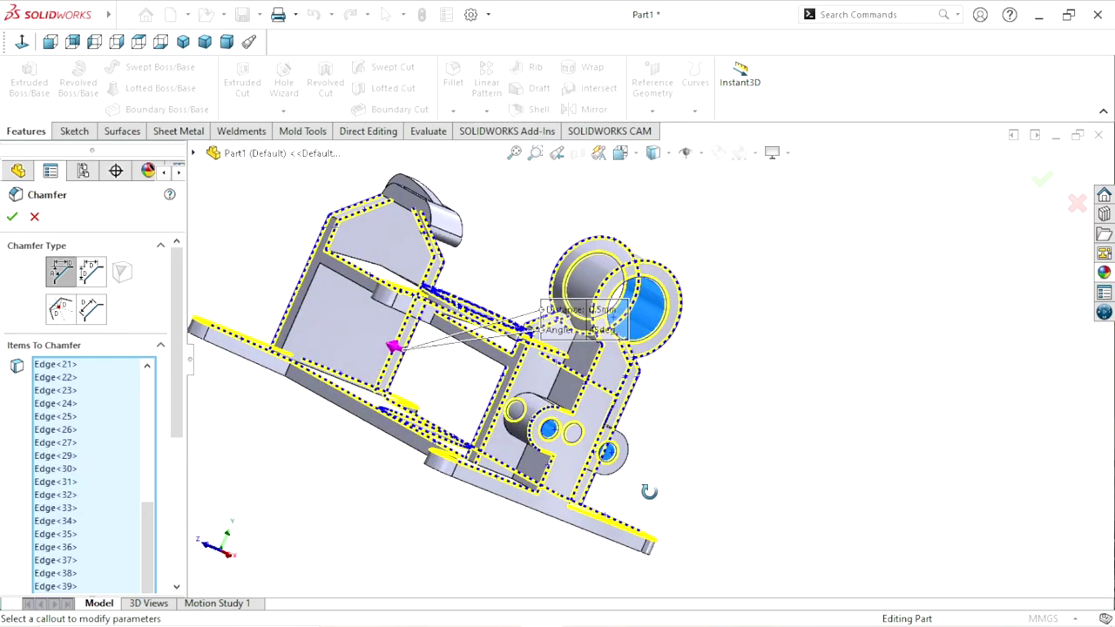
{"action": "scroll", "coordinate": [371, 316], "scroll_direction": "down", "scroll_amount": 5}
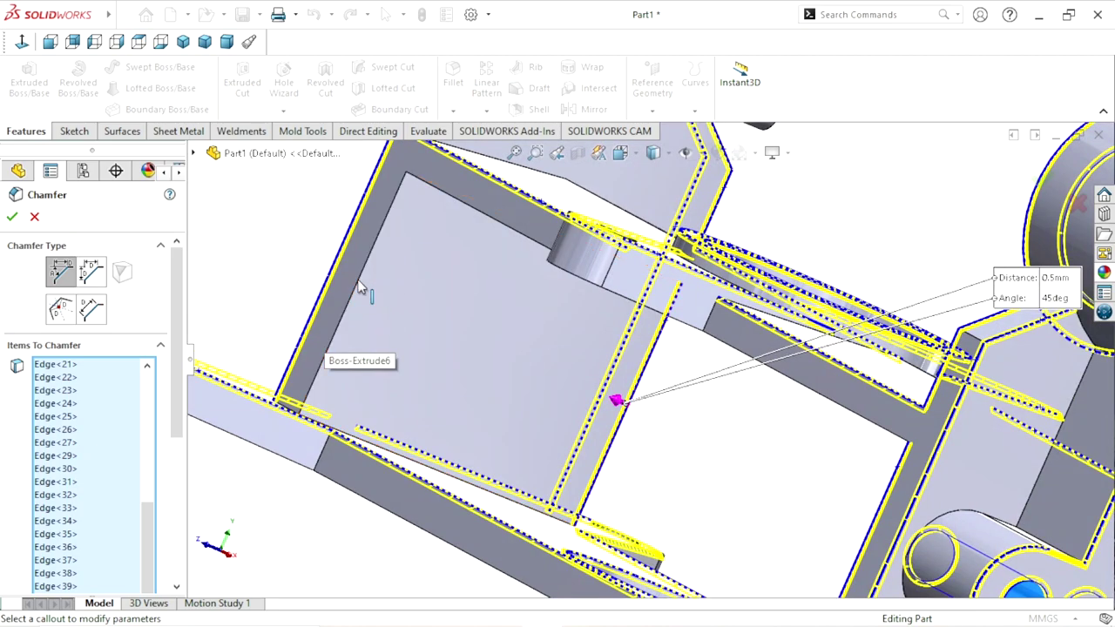
{"action": "key", "text": "Escape"}
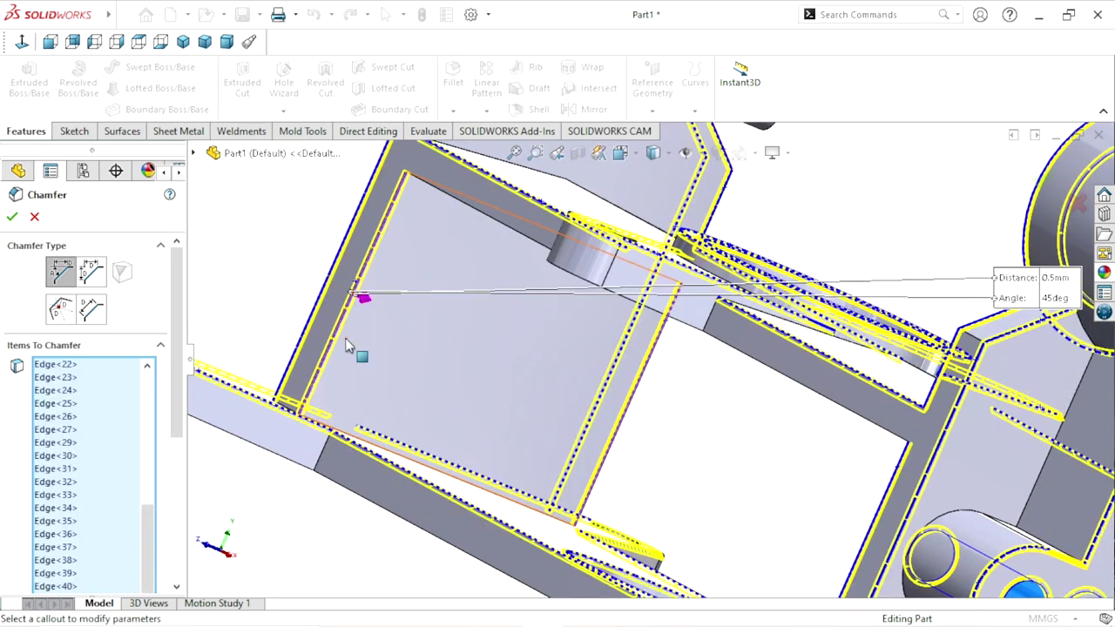
{"action": "scroll", "coordinate": [437, 407], "scroll_direction": "up", "scroll_amount": 5}
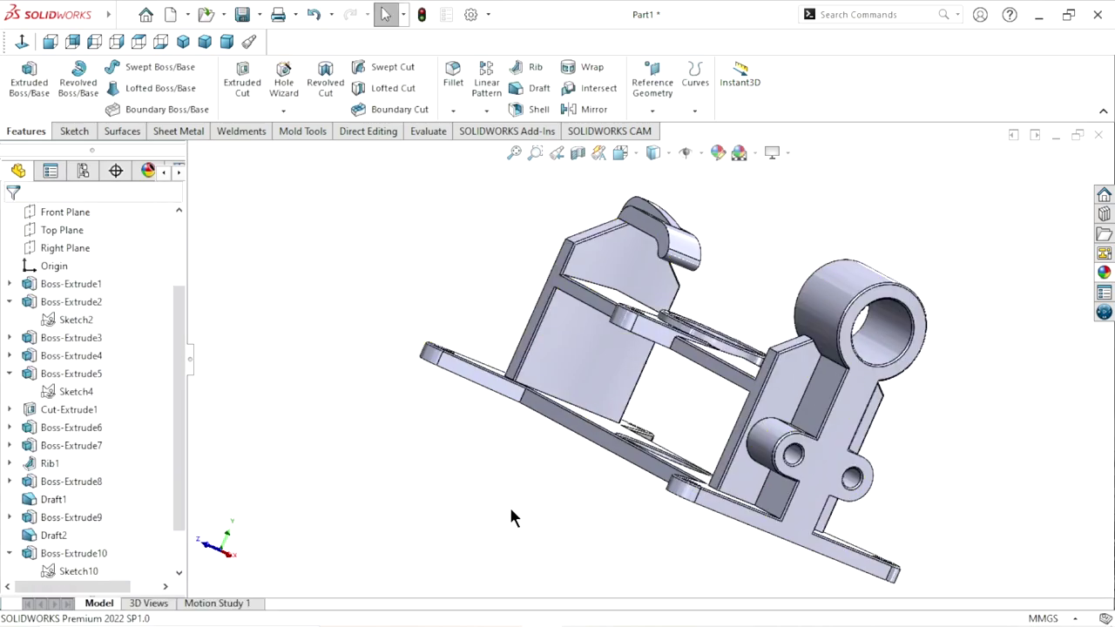
{"action": "scroll", "coordinate": [571, 533], "scroll_direction": "up", "scroll_amount": 3}
{"action": "mouse_move", "coordinate": [725, 486]}
{"action": "middle_mouse_down"}
{"action": "mouse_move", "coordinate": [567, 465]}
{"action": "mouse_move", "coordinate": [509, 430]}
{"action": "mouse_move", "coordinate": [530, 473]}
{"action": "mouse_move", "coordinate": [683, 366]}
{"action": "middle_mouse_up"}
{"action": "scroll", "coordinate": [684, 366], "scroll_direction": "down", "scroll_amount": 3}
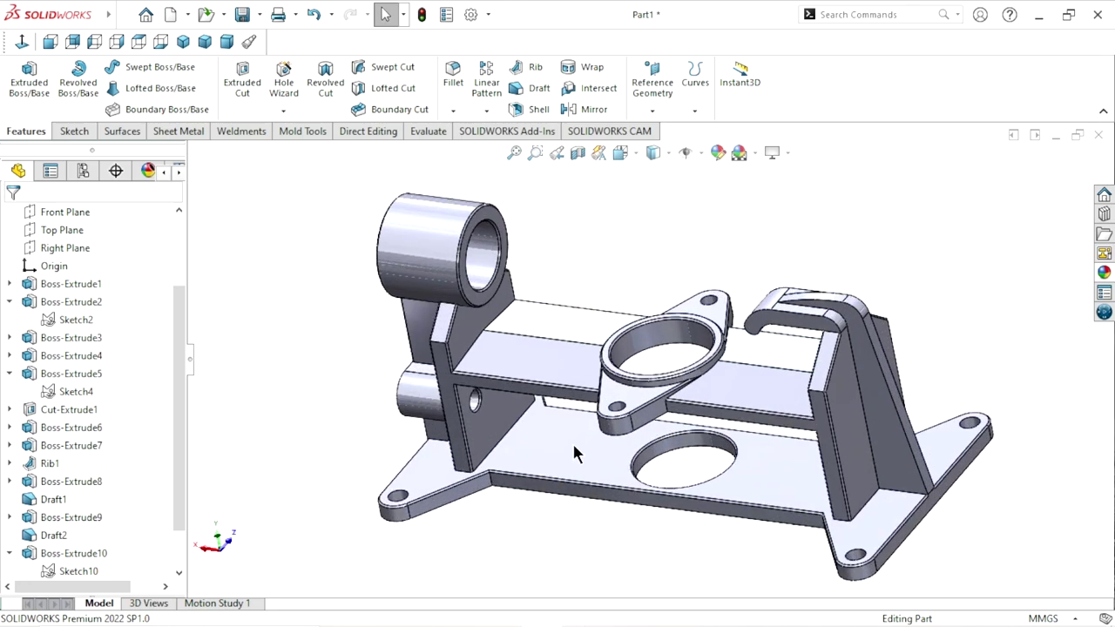
{"action": "scroll", "coordinate": [575, 444], "scroll_direction": "down", "scroll_amount": 3}
{"action": "scroll", "coordinate": [750, 506], "scroll_direction": "up", "scroll_amount": 2}
{"action": "mouse_move", "coordinate": [680, 491]}
{"action": "middle_mouse_down"}
{"action": "mouse_move", "coordinate": [596, 504]}
{"action": "mouse_move", "coordinate": [593, 516]}
{"action": "middle_mouse_up"}
{"action": "scroll", "coordinate": [507, 417], "scroll_direction": "down", "scroll_amount": 3}
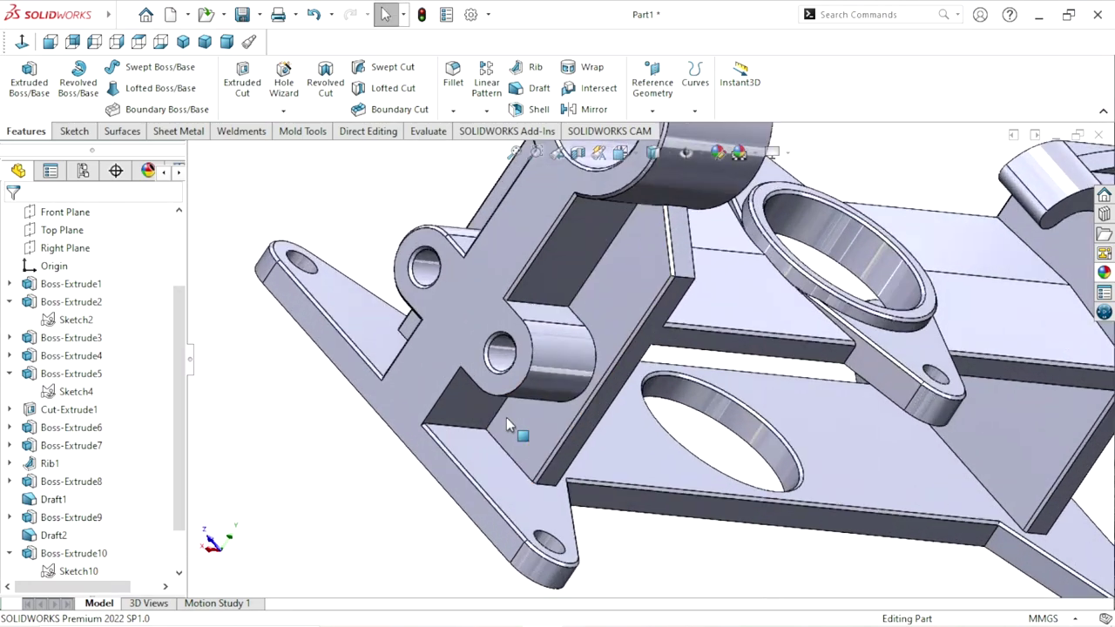
{"action": "scroll", "coordinate": [473, 430], "scroll_direction": "down", "scroll_amount": 2}
{"action": "scroll", "coordinate": [484, 423], "scroll_direction": "up", "scroll_amount": 2}
{"action": "scroll", "coordinate": [549, 376], "scroll_direction": "down", "scroll_amount": 2}
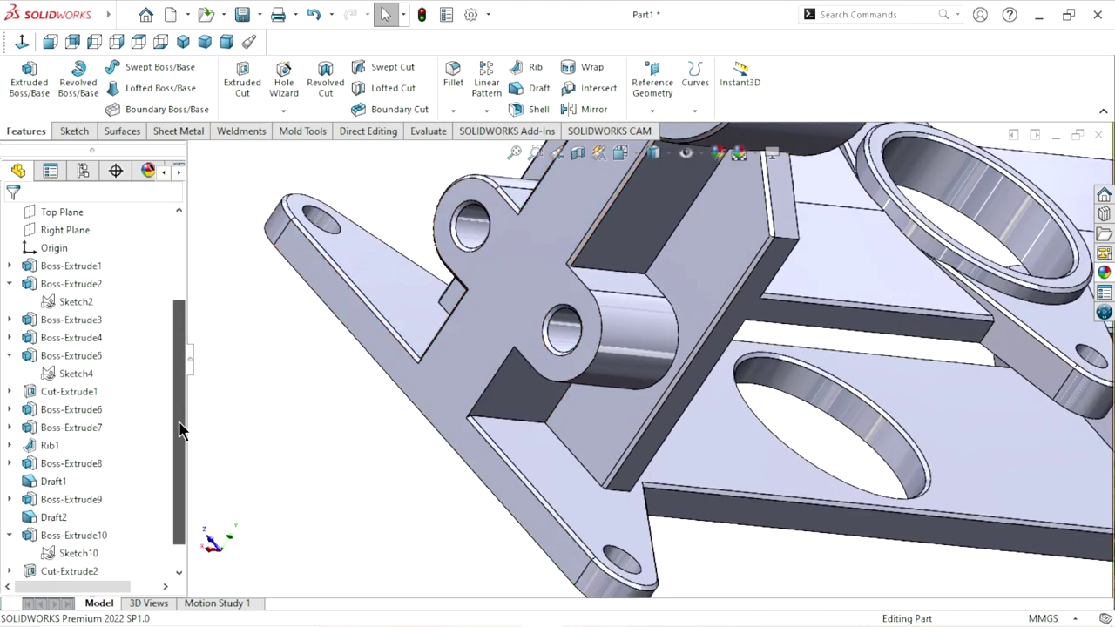
{"action": "left_click_drag", "start_coordinate": [180, 428], "coordinate": [175, 511]}
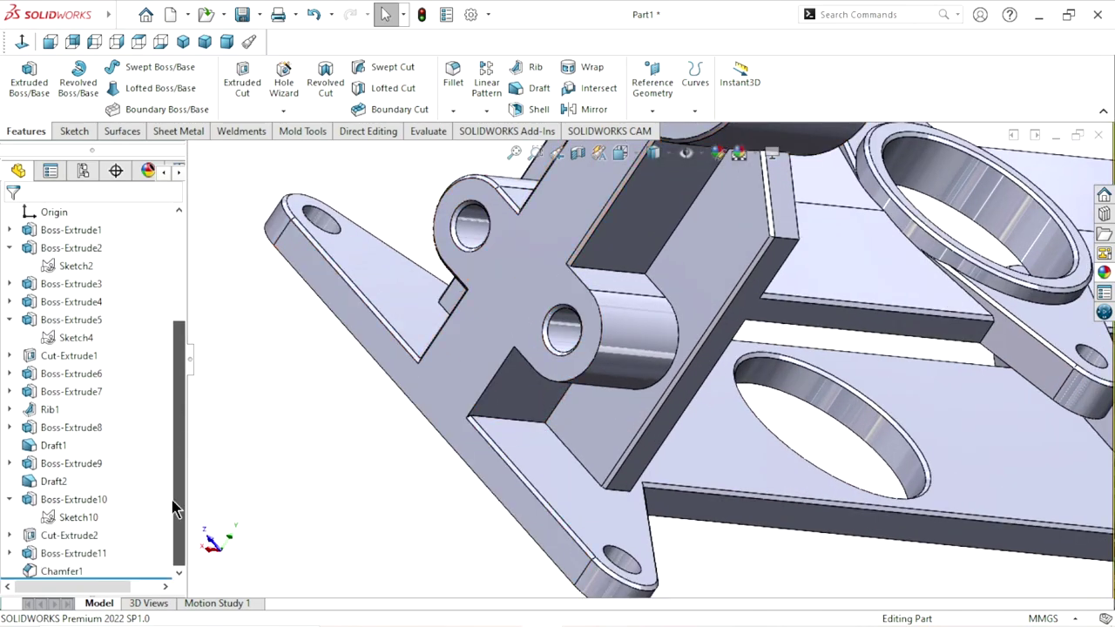
Step: Edit Chamfer1 to add edges around the lower and upper cylinder bosses
{"action": "left_click", "coordinate": [77, 571]}
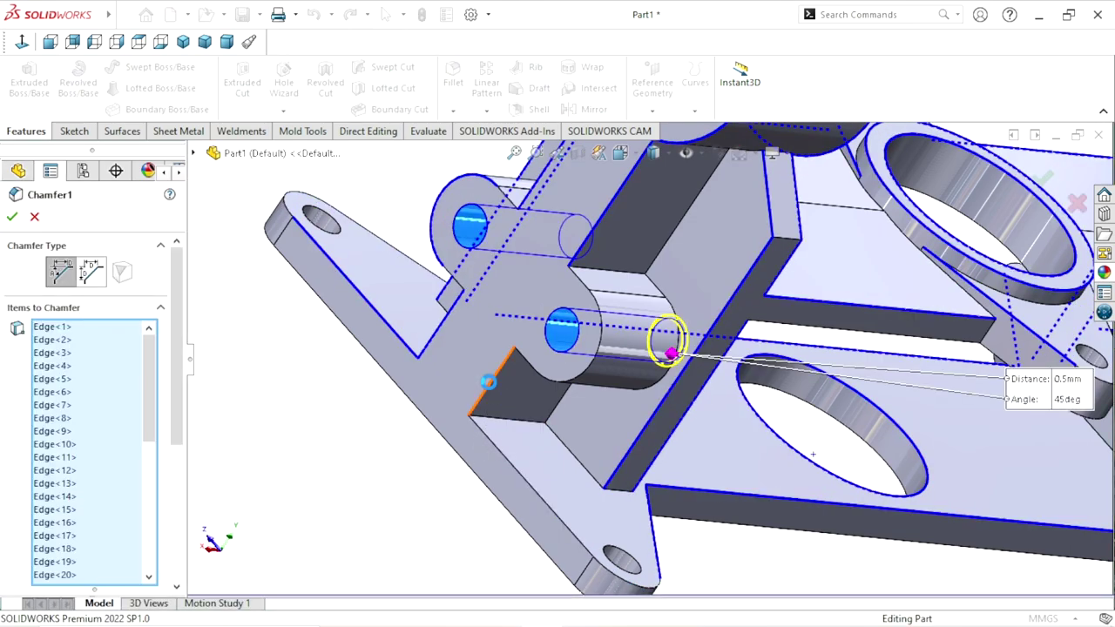
{"action": "left_click", "coordinate": [490, 387]}
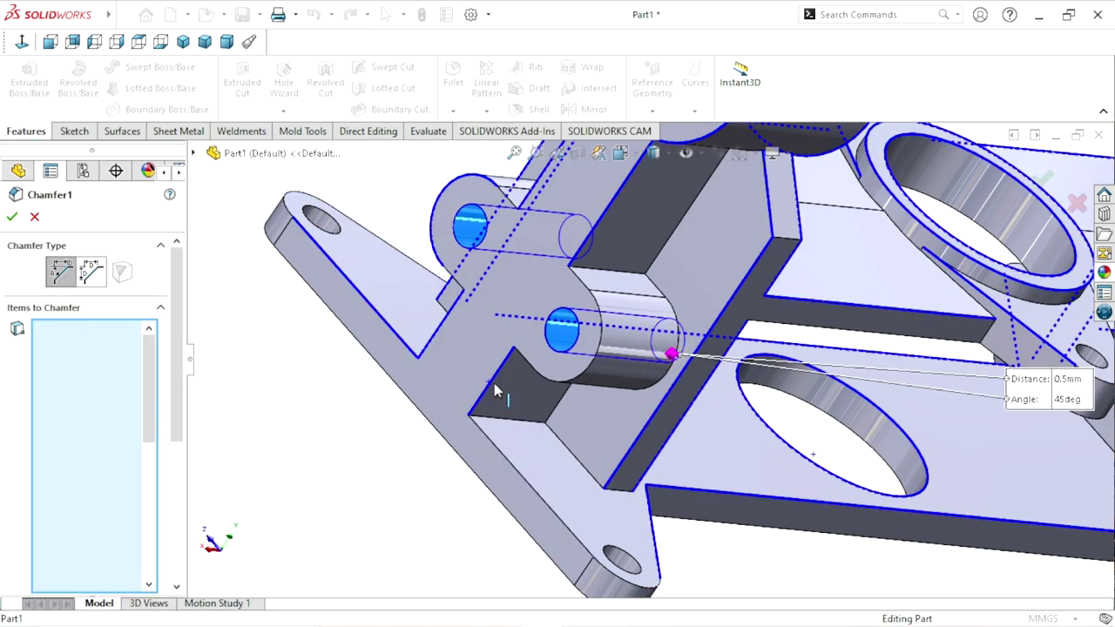
{"action": "left_click", "coordinate": [593, 373]}
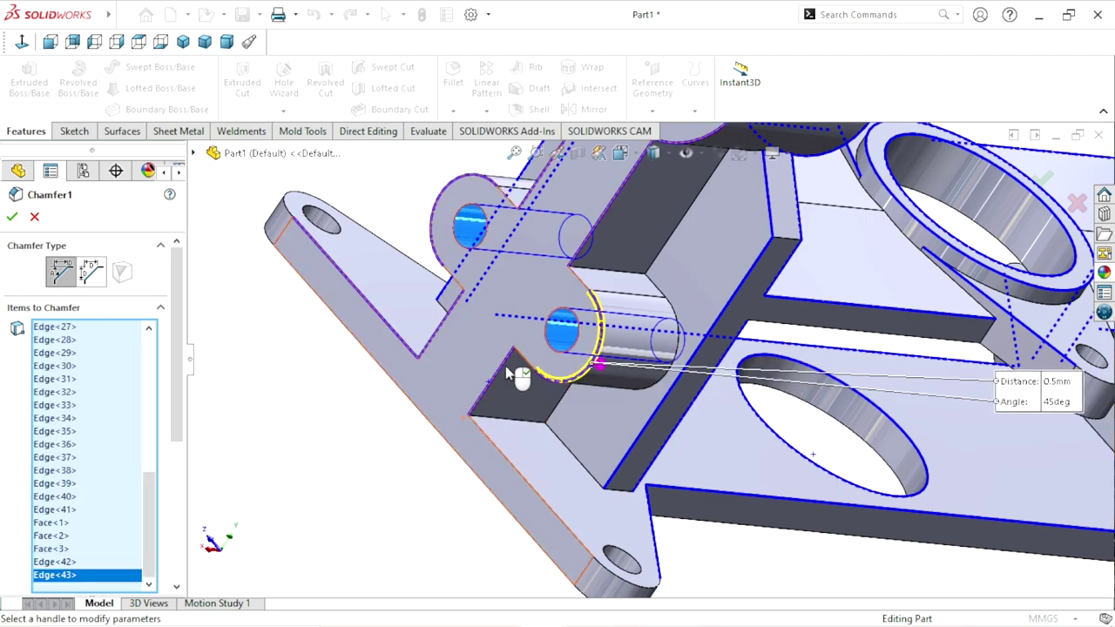
{"action": "left_click", "coordinate": [577, 281]}
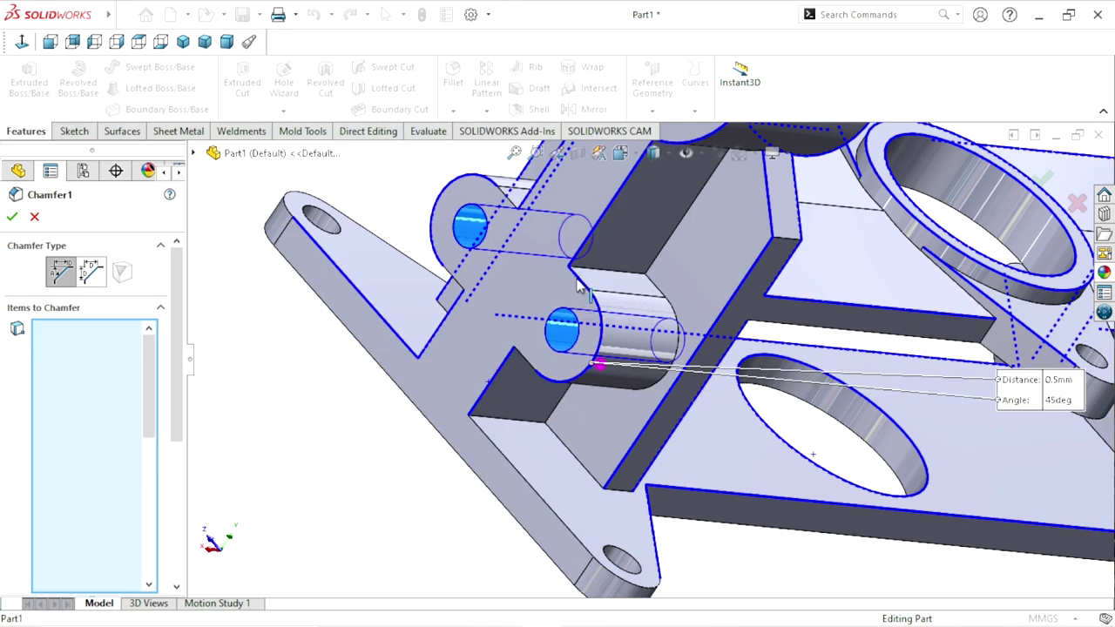
{"action": "left_click", "coordinate": [524, 360]}
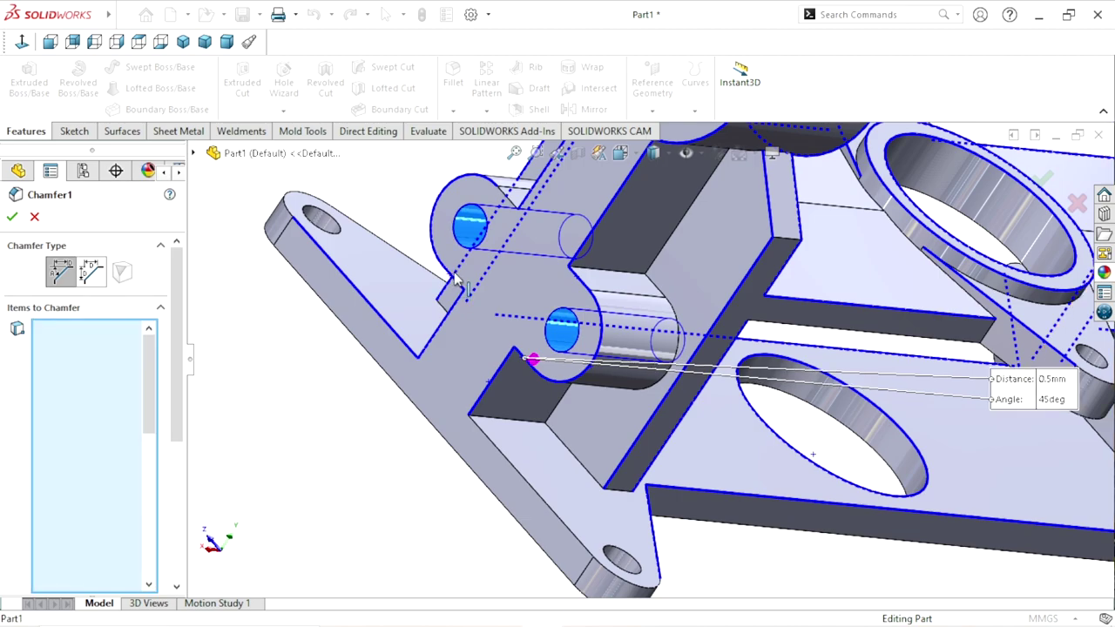
{"action": "left_click", "coordinate": [521, 202]}
{"action": "left_click", "coordinate": [515, 208]}
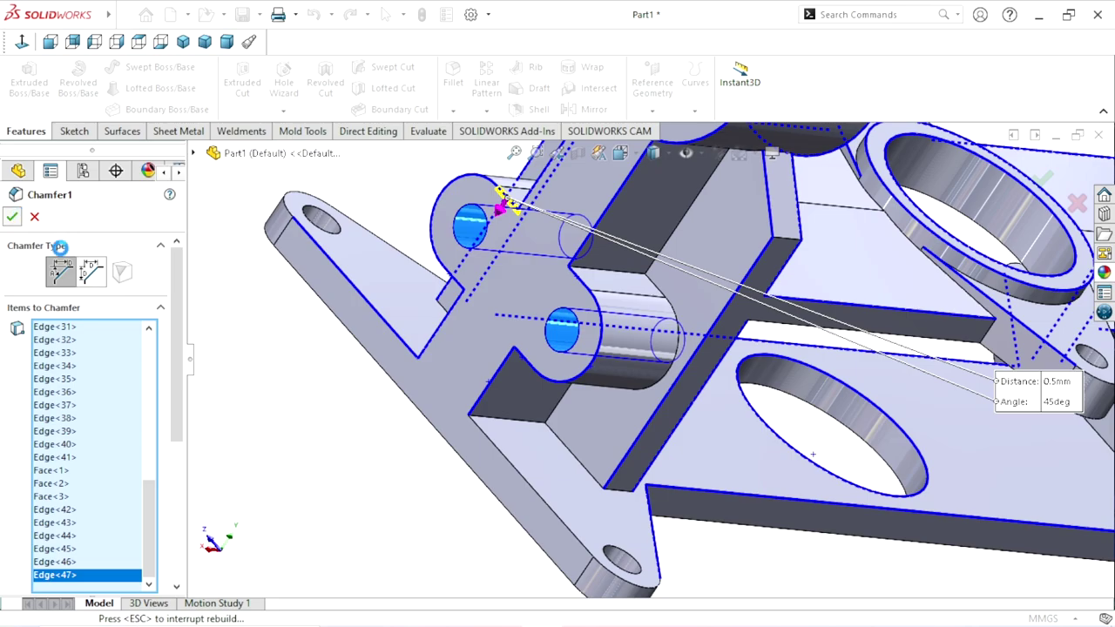
Step: Orbit the part to inspect the updated chamfers around the bosses and right rib
{"action": "mouse_move", "coordinate": [326, 466]}
{"action": "middle_mouse_down"}
{"action": "mouse_move", "coordinate": [497, 447]}
{"action": "mouse_move", "coordinate": [477, 416]}
{"action": "mouse_move", "coordinate": [542, 518]}
{"action": "mouse_move", "coordinate": [430, 488]}
{"action": "mouse_move", "coordinate": [453, 501]}
{"action": "mouse_move", "coordinate": [497, 449]}
{"action": "mouse_move", "coordinate": [475, 436]}
{"action": "mouse_move", "coordinate": [440, 422]}
{"action": "mouse_move", "coordinate": [323, 420]}
{"action": "mouse_move", "coordinate": [751, 435]}
{"action": "mouse_move", "coordinate": [911, 411]}
{"action": "middle_mouse_up"}
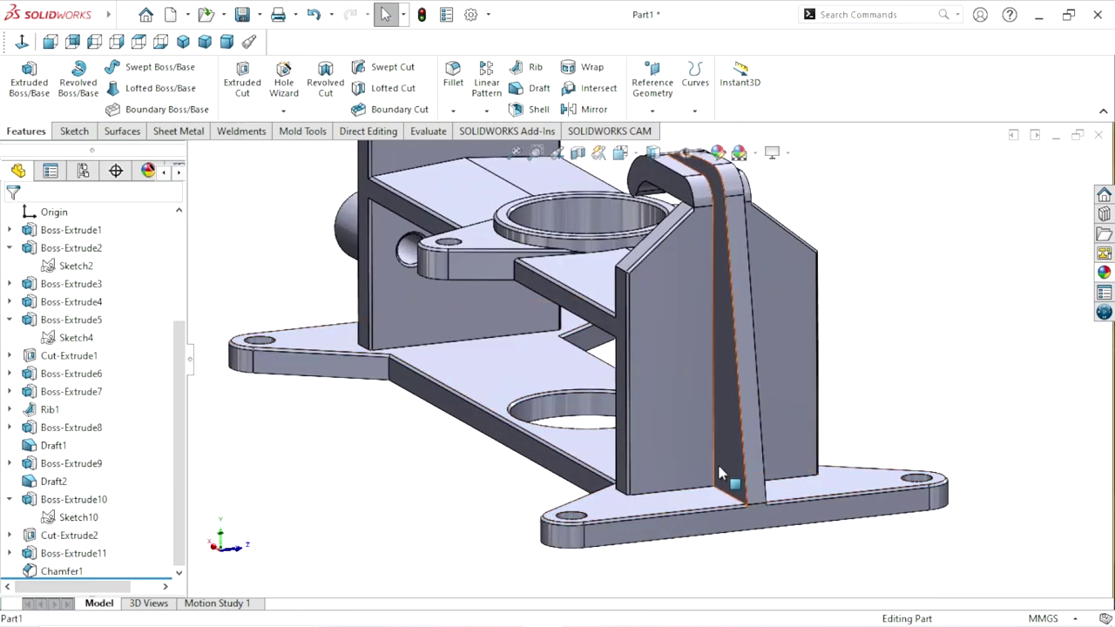
{"action": "middle_click_drag", "start_coordinate": [720, 473], "coordinate": [747, 492]}
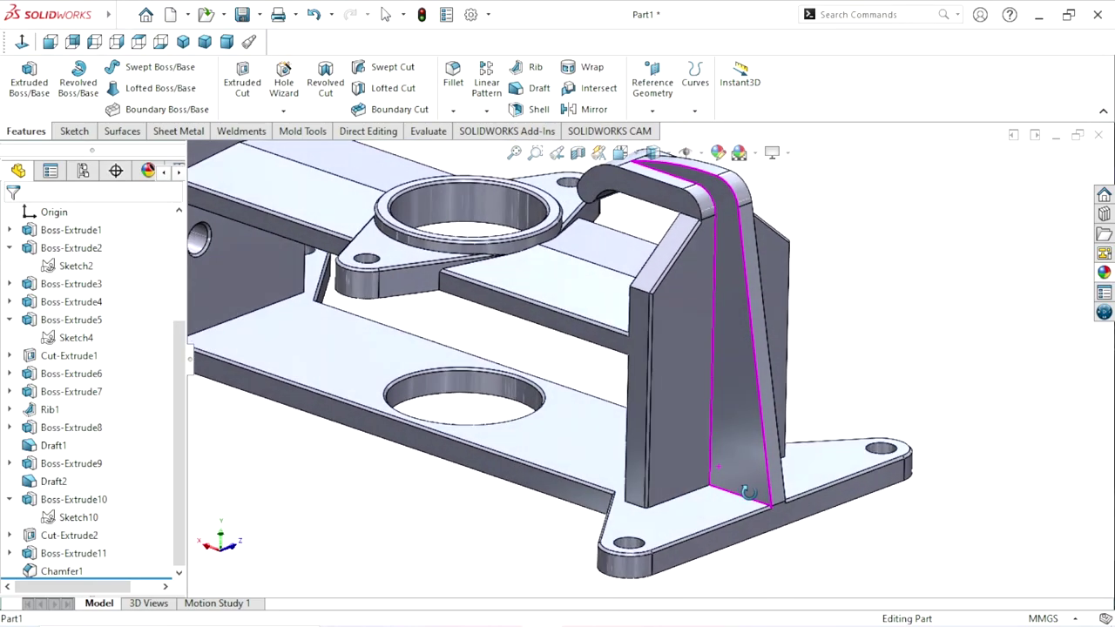
{"action": "scroll", "coordinate": [748, 492], "scroll_direction": "up", "scroll_amount": 2}
{"action": "scroll", "coordinate": [510, 377], "scroll_direction": "up", "scroll_amount": 2}
{"action": "scroll", "coordinate": [441, 271], "scroll_direction": "down", "scroll_amount": 4}
{"action": "scroll", "coordinate": [624, 268], "scroll_direction": "up", "scroll_amount": 1}
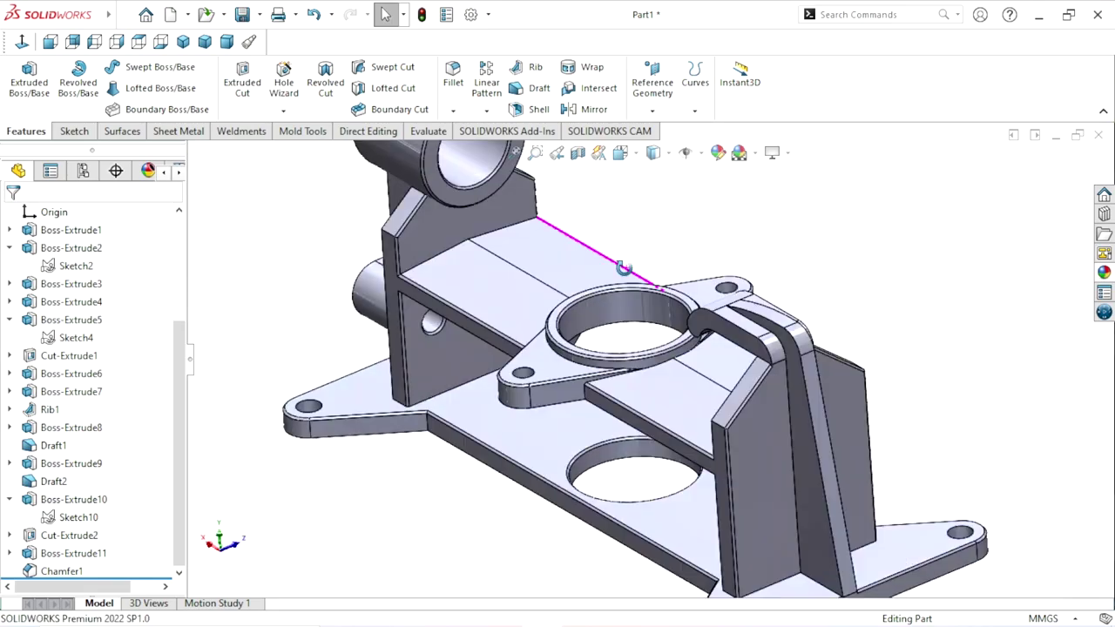
{"action": "mouse_move", "coordinate": [623, 268]}
{"action": "middle_mouse_down"}
{"action": "mouse_move", "coordinate": [542, 279]}
{"action": "mouse_move", "coordinate": [647, 229]}
{"action": "middle_mouse_up"}
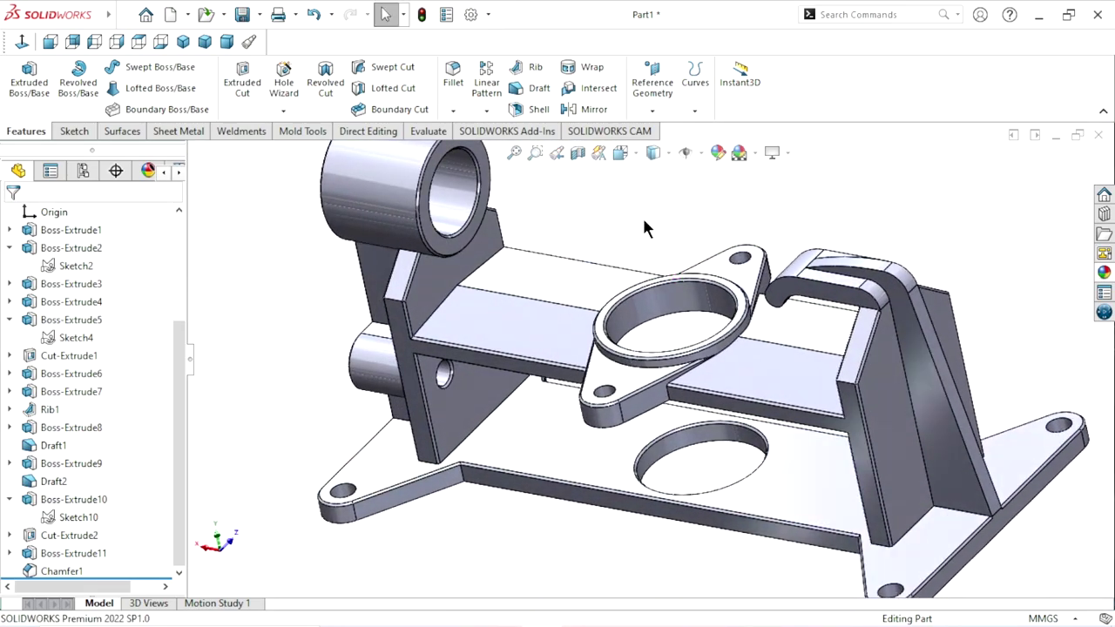
Step: Start a new fillet and enter 0.55 as its radius
{"action": "left_click", "coordinate": [459, 81]}
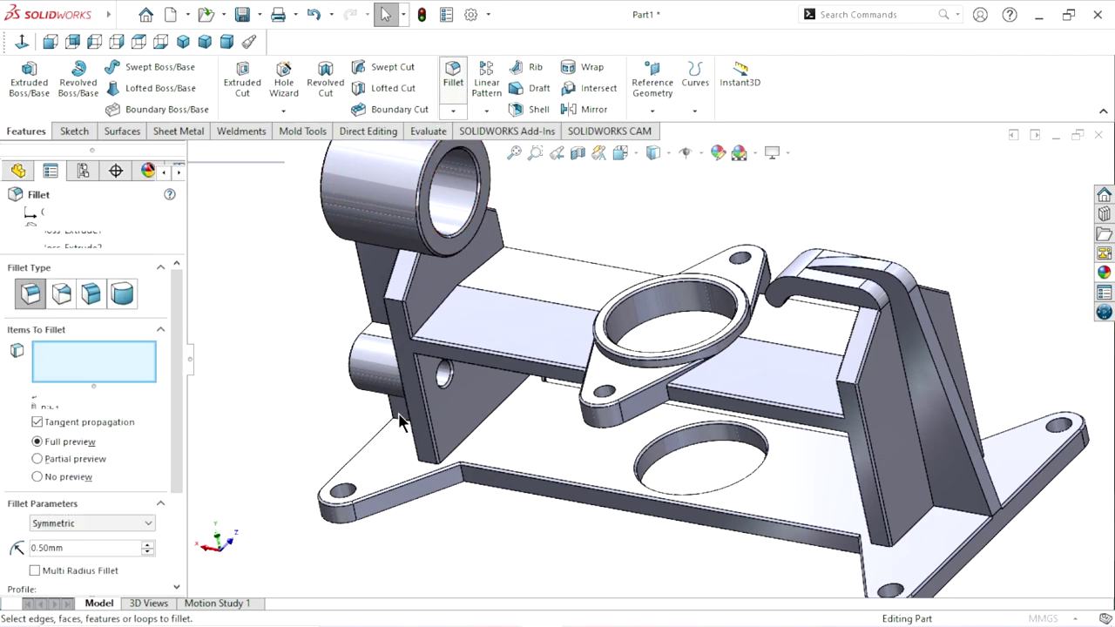
{"action": "double_click", "coordinate": [89, 547]}
{"action": "type", "text": "0.55"}
{"action": "key", "text": "Return"}
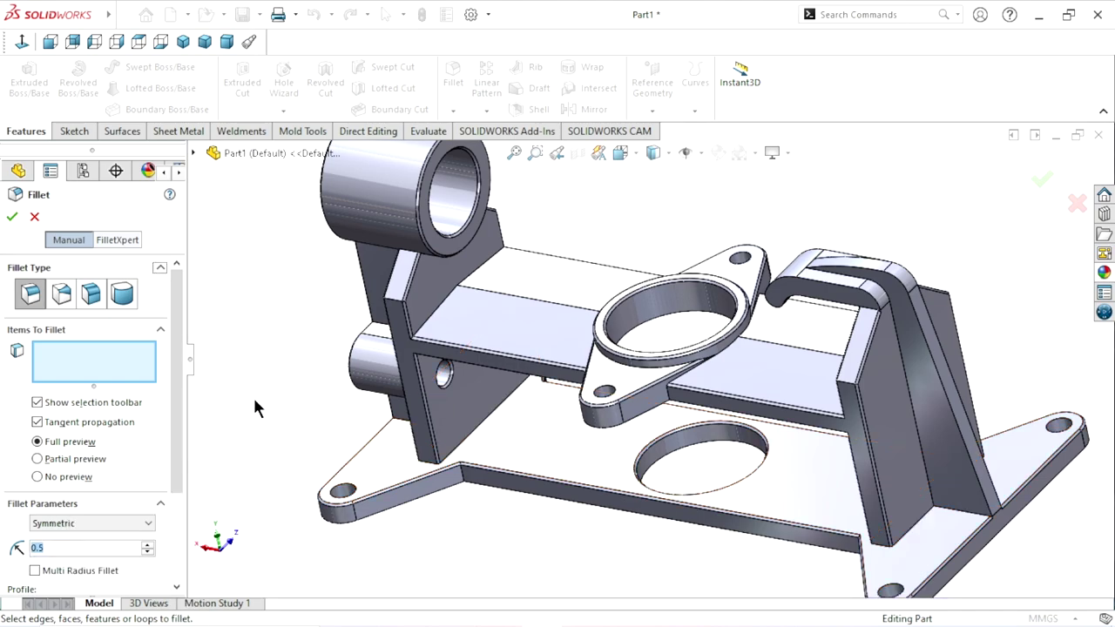
Step: Add the rib's two base edges, its vertical edge and another rib junction edge to the fillet
{"action": "scroll", "coordinate": [682, 510], "scroll_direction": "up", "scroll_amount": 2}
{"action": "scroll", "coordinate": [843, 493], "scroll_direction": "down", "scroll_amount": 4}
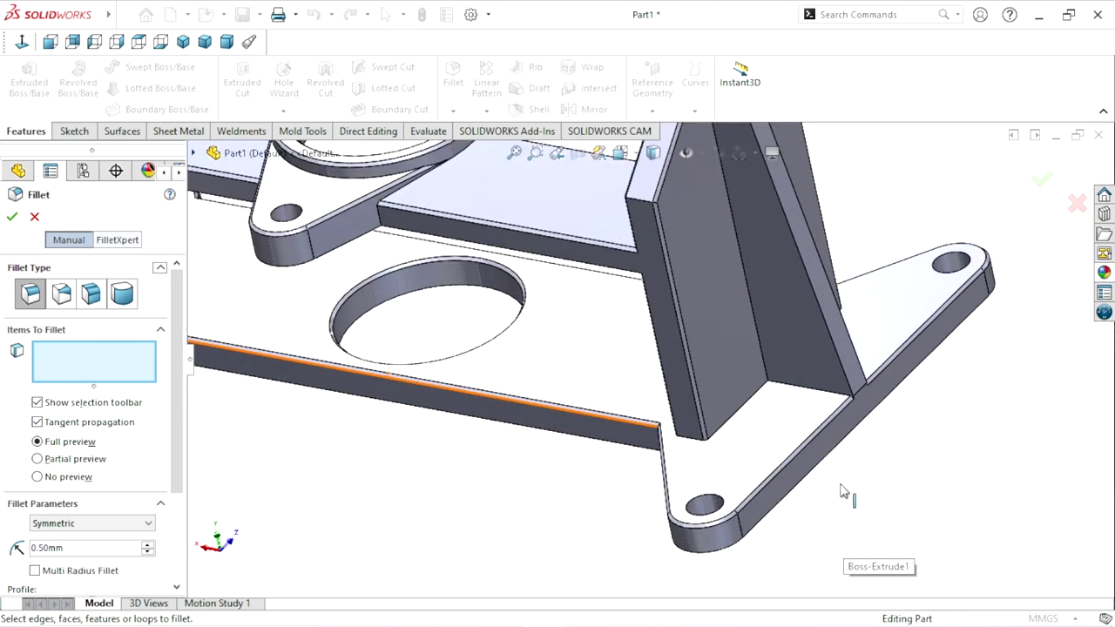
{"action": "left_click", "coordinate": [740, 418]}
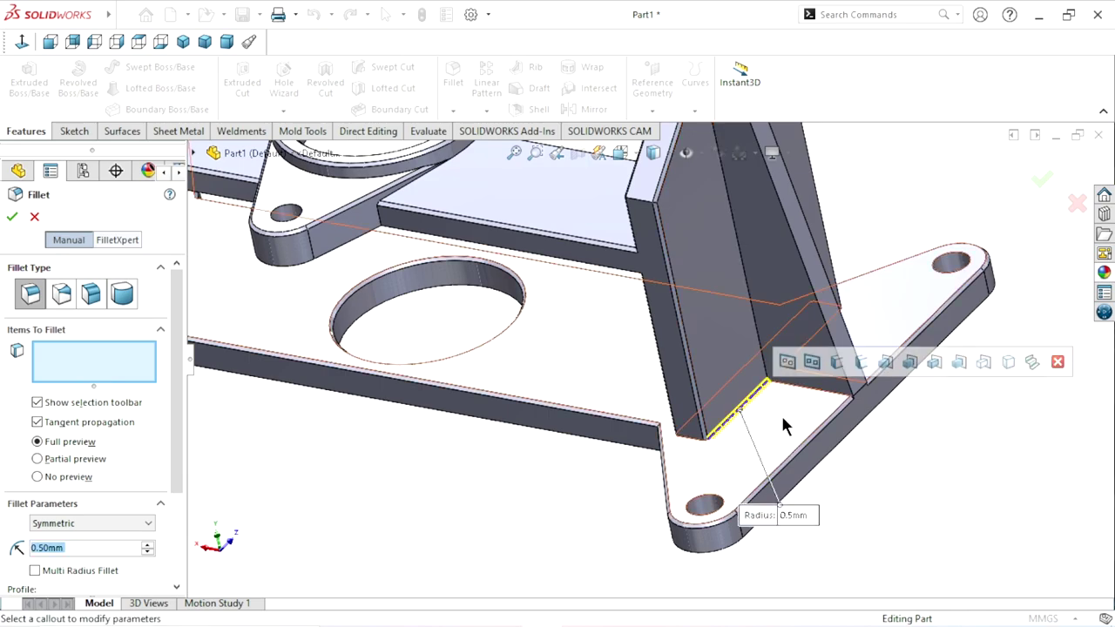
{"action": "left_click", "coordinate": [861, 440]}
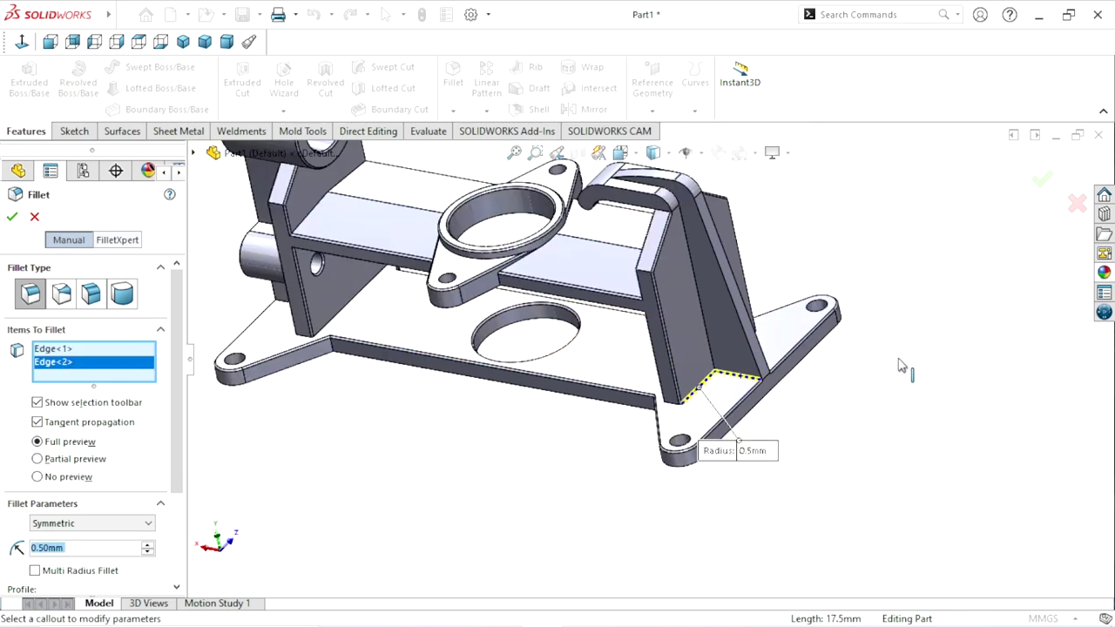
{"action": "middle_click_drag", "start_coordinate": [906, 369], "coordinate": [695, 365]}
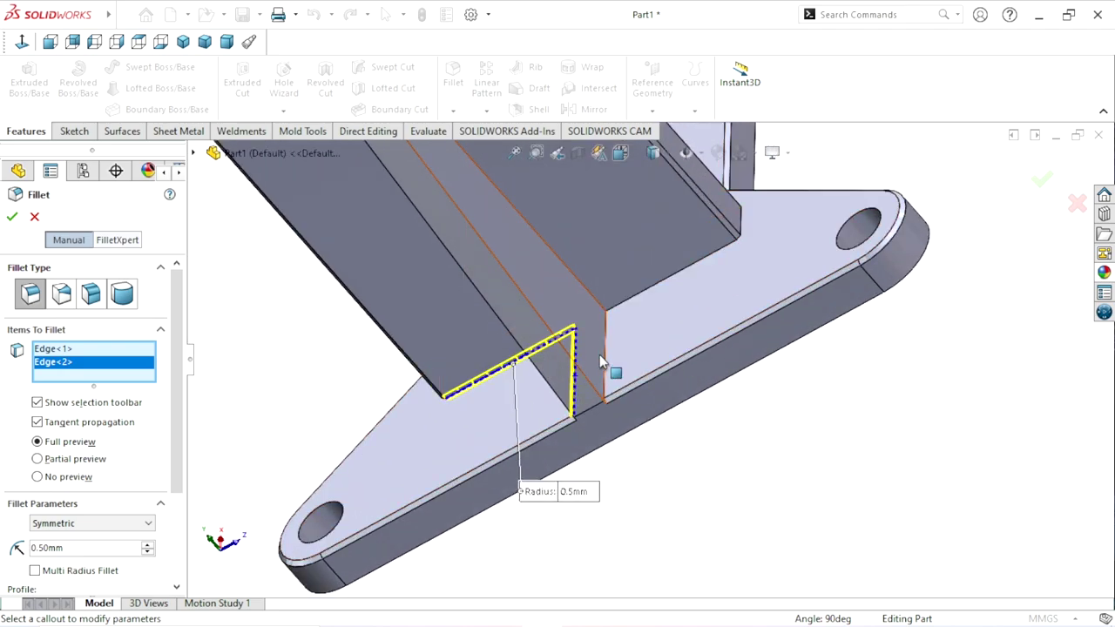
{"action": "left_click", "coordinate": [606, 359]}
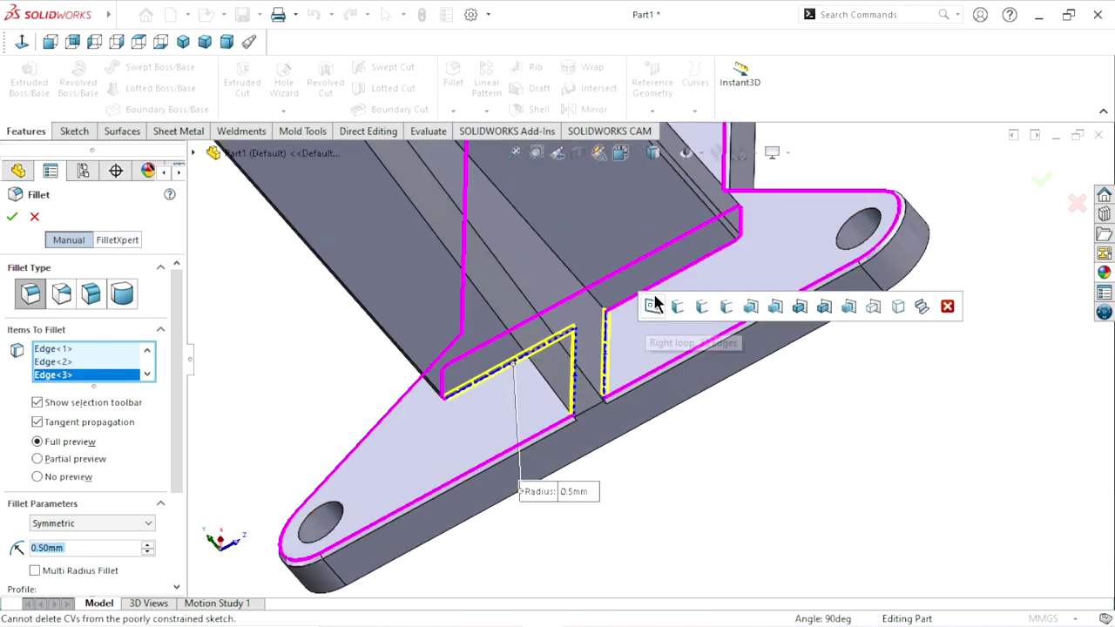
{"action": "left_click", "coordinate": [669, 288]}
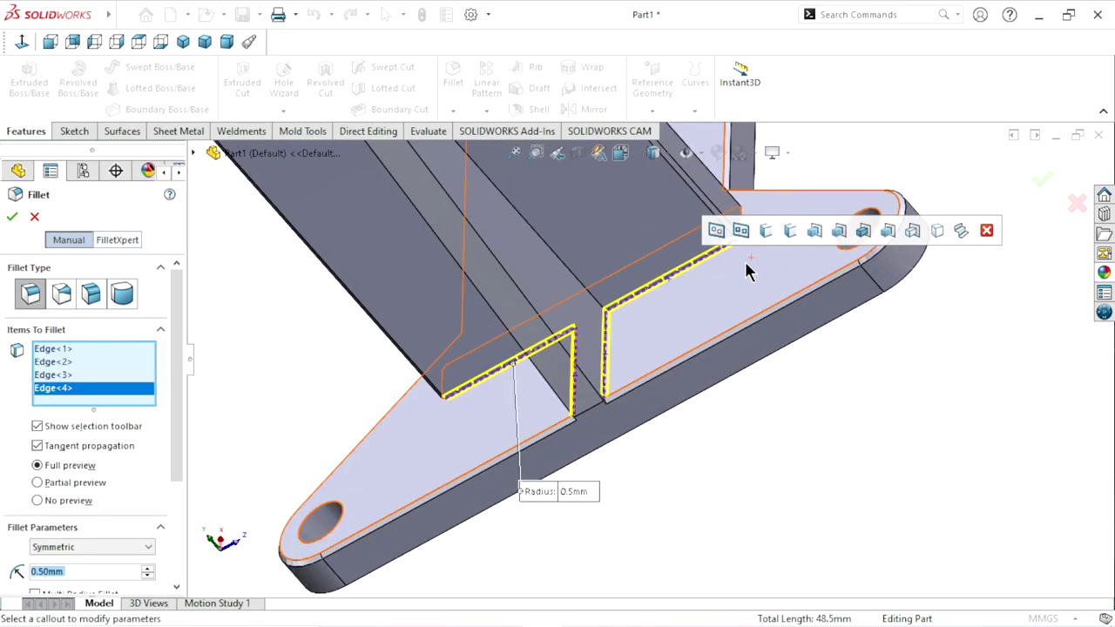
Step: Add the diagonal junction edge and the small corner edge to the fillet
{"action": "mouse_move", "coordinate": [745, 264]}
{"action": "middle_mouse_down"}
{"action": "mouse_move", "coordinate": [778, 342]}
{"action": "mouse_move", "coordinate": [715, 366]}
{"action": "mouse_move", "coordinate": [761, 444]}
{"action": "mouse_move", "coordinate": [781, 264]}
{"action": "middle_mouse_up"}
{"action": "scroll", "coordinate": [775, 259], "scroll_direction": "down", "scroll_amount": 5}
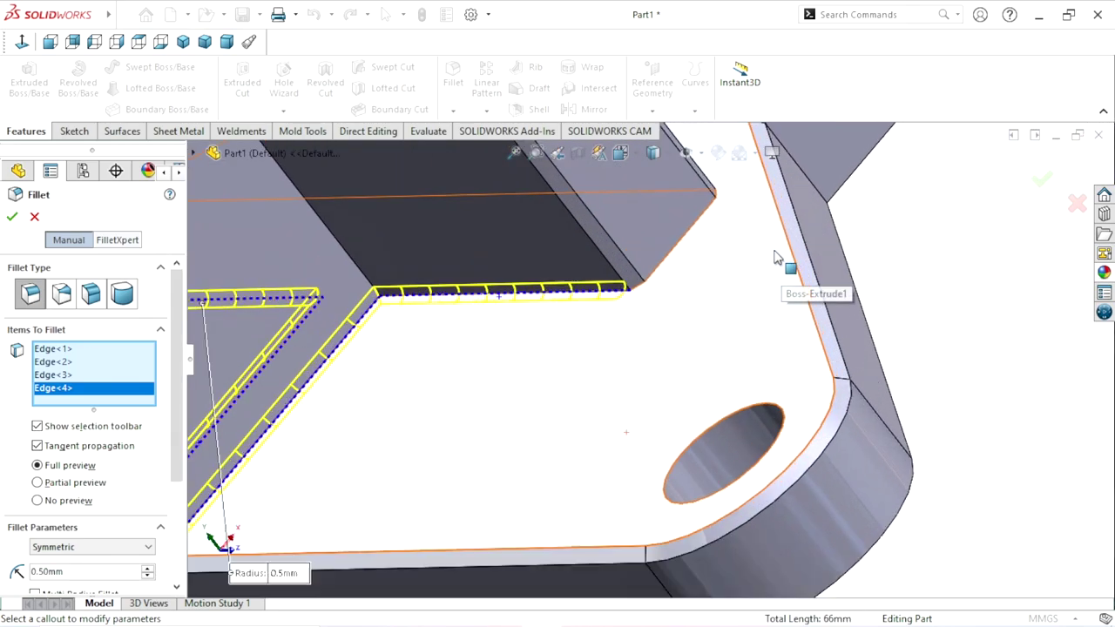
{"action": "left_click", "coordinate": [678, 254]}
{"action": "middle_click_drag", "start_coordinate": [689, 368], "coordinate": [654, 323]}
{"action": "scroll", "coordinate": [650, 325], "scroll_direction": "down", "scroll_amount": 3}
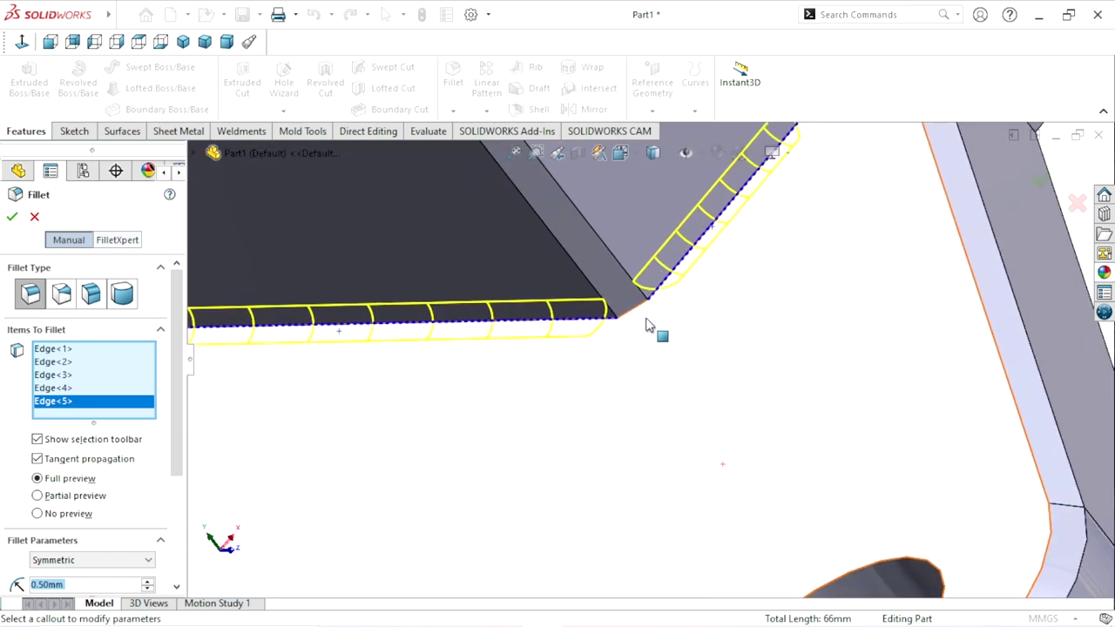
{"action": "left_click", "coordinate": [635, 315]}
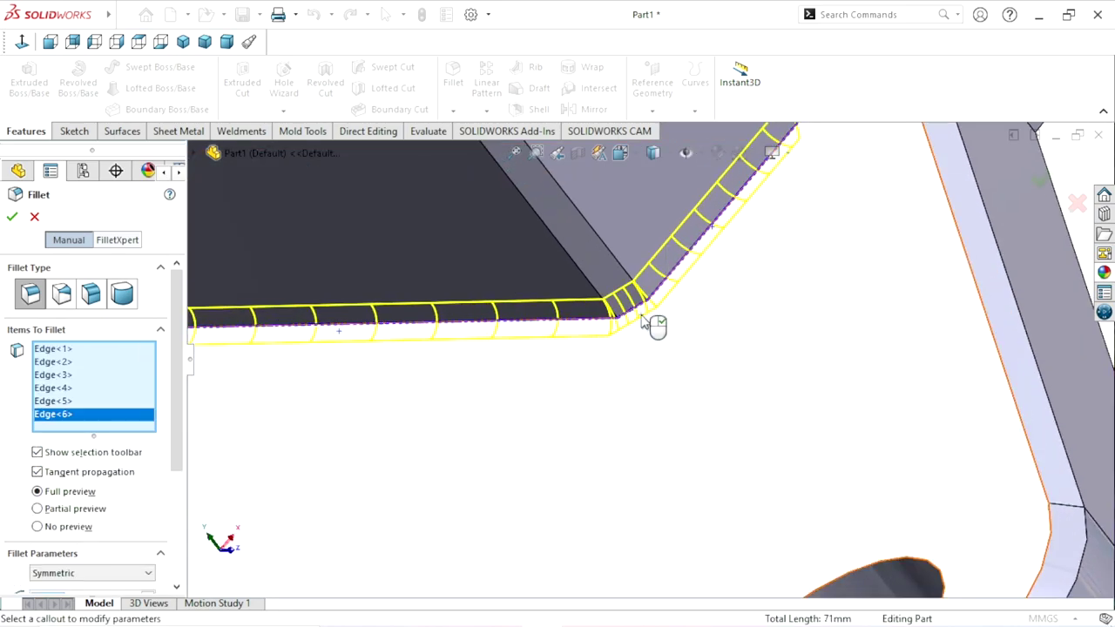
{"action": "mouse_move", "coordinate": [654, 323]}
{"action": "middle_mouse_down"}
{"action": "mouse_move", "coordinate": [787, 238]}
{"action": "mouse_move", "coordinate": [739, 264]}
{"action": "mouse_move", "coordinate": [762, 293]}
{"action": "middle_mouse_up"}
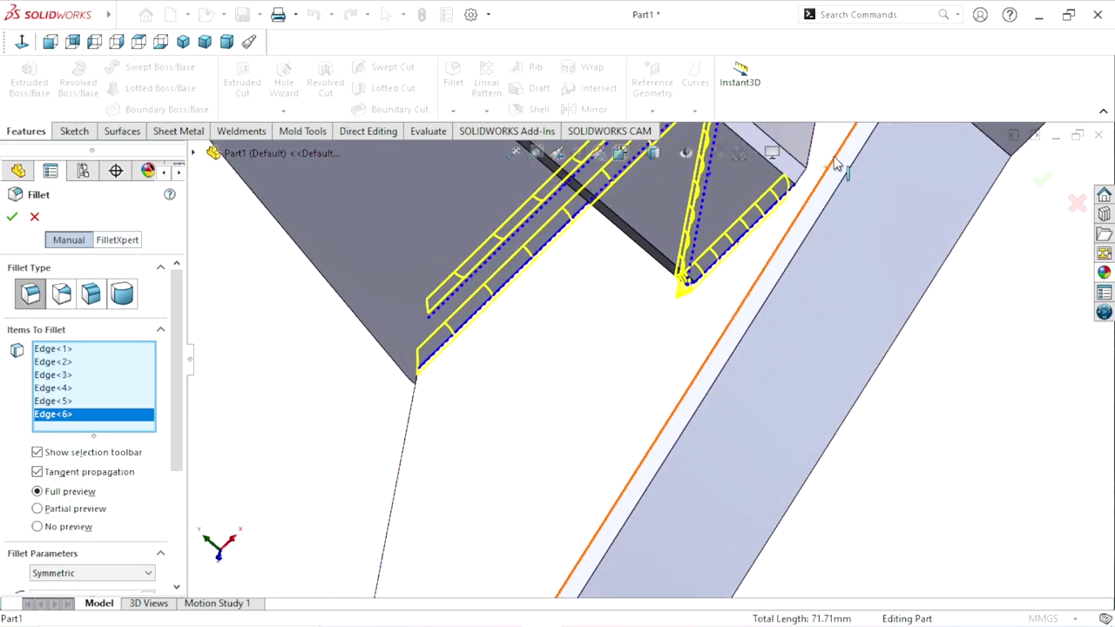
{"action": "scroll", "coordinate": [837, 169], "scroll_direction": "down", "scroll_amount": 3}
Step: Add the corner and vertical junction edges, bringing the fillet to eight edges
{"action": "middle_click_drag", "start_coordinate": [740, 236], "coordinate": [683, 338]}
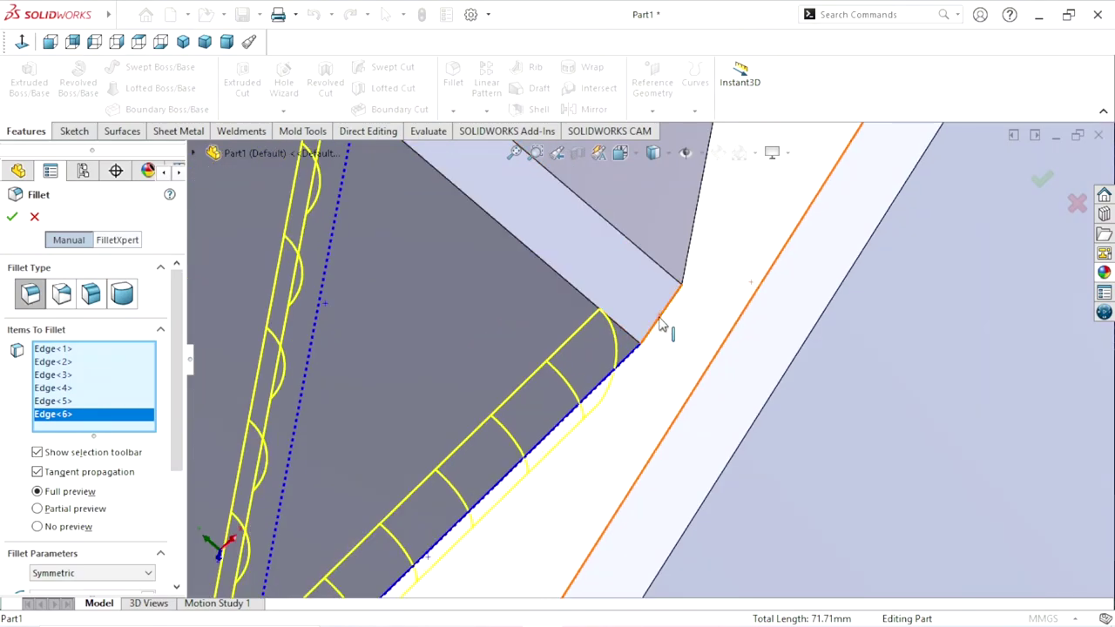
{"action": "left_click", "coordinate": [671, 300]}
{"action": "left_click", "coordinate": [691, 272]}
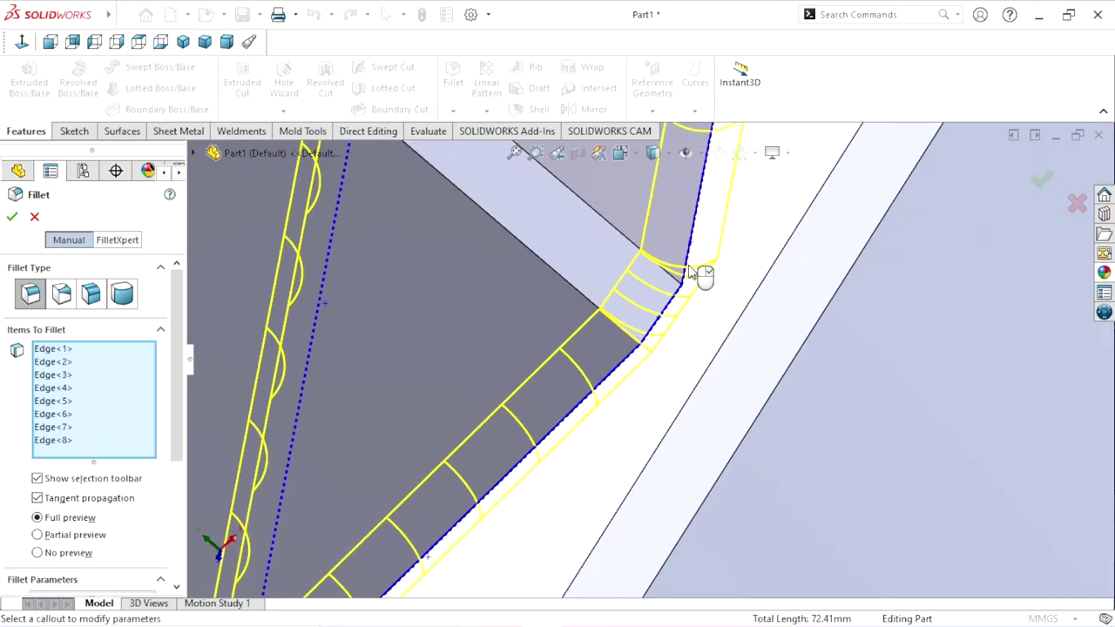
{"action": "scroll", "coordinate": [672, 341], "scroll_direction": "up", "scroll_amount": 3}
{"action": "scroll", "coordinate": [672, 345], "scroll_direction": "up", "scroll_amount": 2}
{"action": "scroll", "coordinate": [671, 348], "scroll_direction": "up", "scroll_amount": 2}
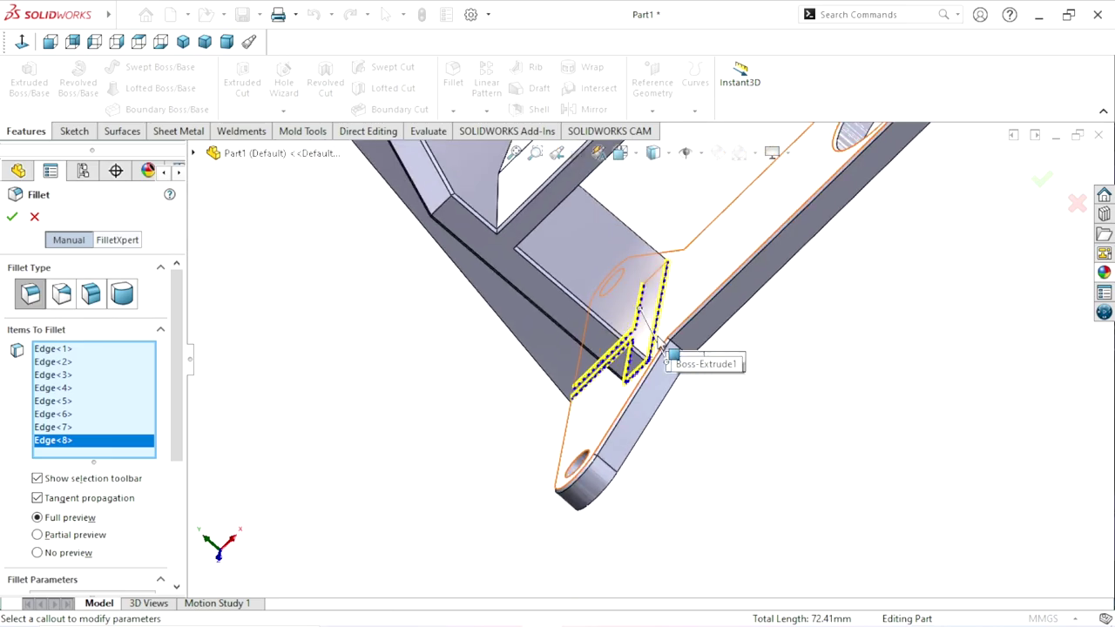
{"action": "mouse_move", "coordinate": [659, 343]}
{"action": "middle_mouse_down"}
{"action": "mouse_move", "coordinate": [705, 232]}
{"action": "mouse_move", "coordinate": [573, 378]}
{"action": "mouse_move", "coordinate": [585, 494]}
{"action": "mouse_move", "coordinate": [704, 259]}
{"action": "middle_mouse_up"}
{"action": "scroll", "coordinate": [704, 259], "scroll_direction": "down", "scroll_amount": 2}
{"action": "scroll", "coordinate": [697, 284], "scroll_direction": "down", "scroll_amount": 2}
Step: Add the short junction edge and a neighbouring junction edge to the fillet
{"action": "scroll", "coordinate": [597, 289], "scroll_direction": "down", "scroll_amount": 2}
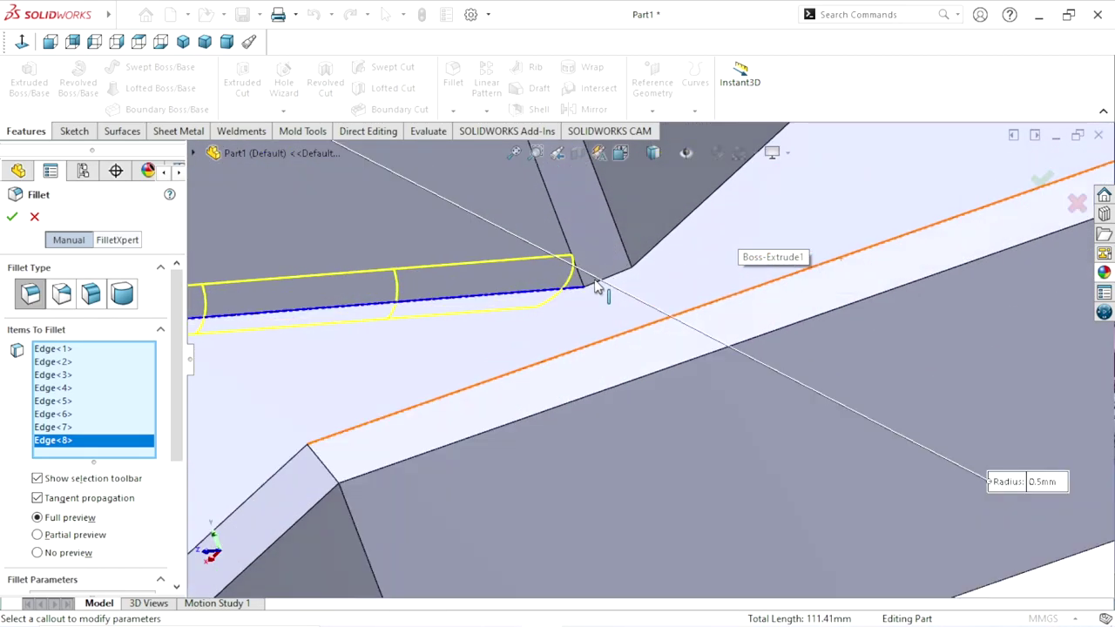
{"action": "left_click", "coordinate": [597, 290]}
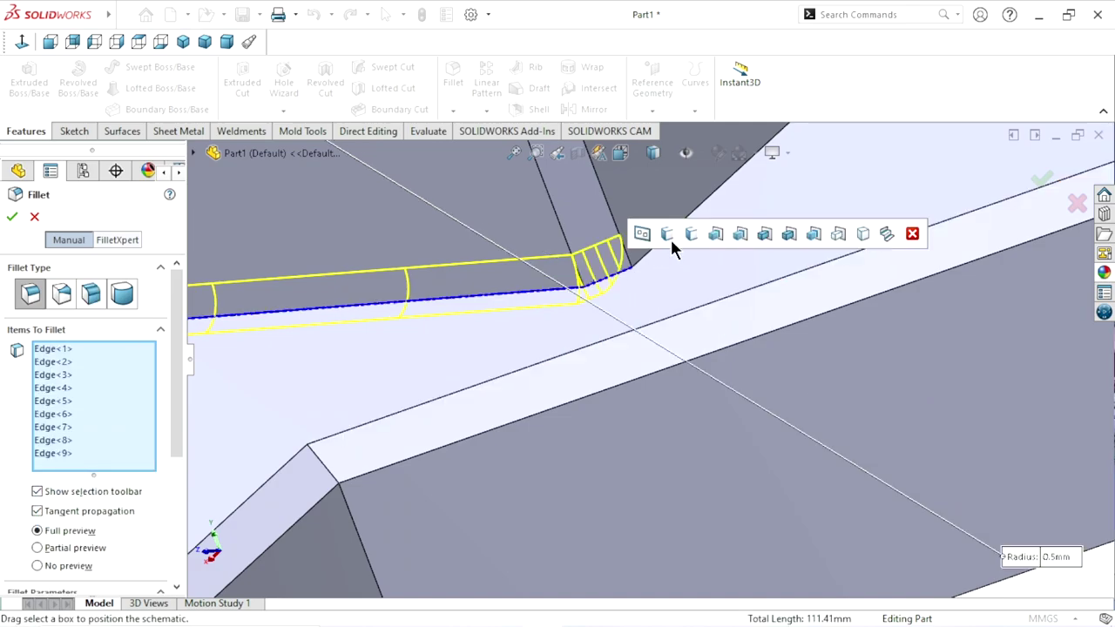
{"action": "left_click", "coordinate": [642, 265]}
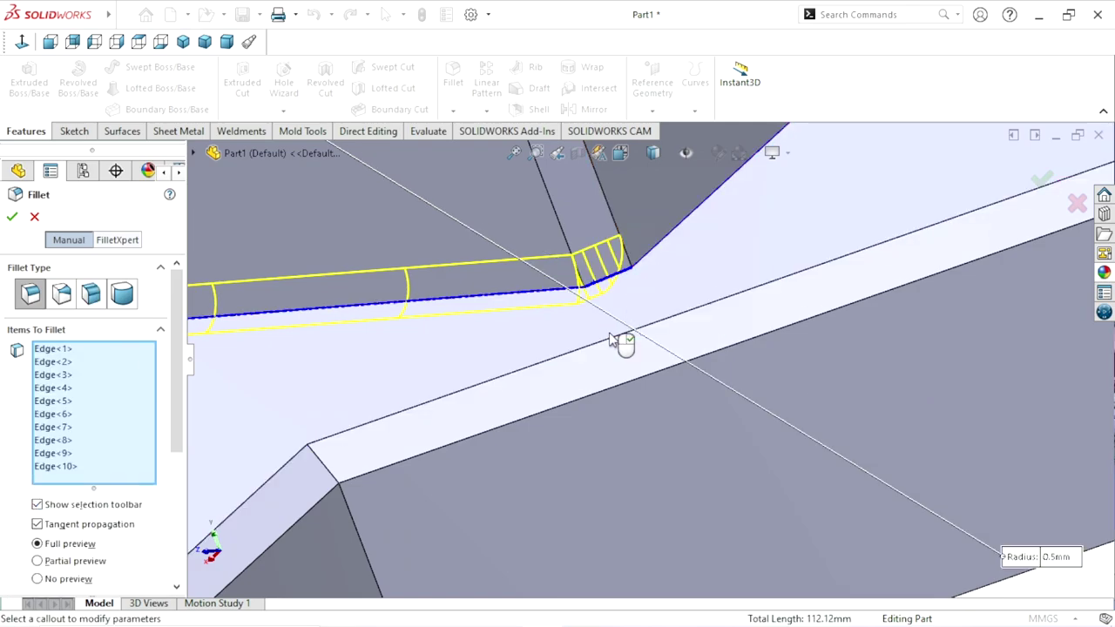
{"action": "scroll", "coordinate": [622, 341], "scroll_direction": "up", "scroll_amount": 2}
{"action": "scroll", "coordinate": [729, 289], "scroll_direction": "up", "scroll_amount": 1}
{"action": "mouse_move", "coordinate": [728, 289]}
{"action": "middle_mouse_down"}
{"action": "mouse_move", "coordinate": [612, 324]}
{"action": "mouse_move", "coordinate": [692, 301]}
{"action": "middle_mouse_up"}
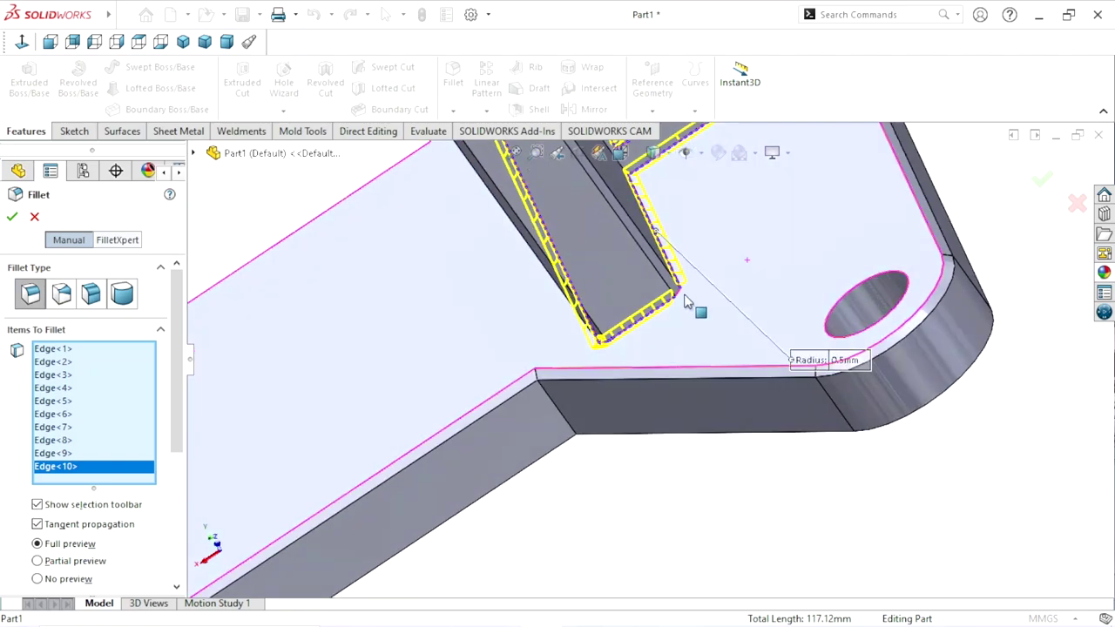
{"action": "scroll", "coordinate": [685, 299], "scroll_direction": "down", "scroll_amount": 2}
{"action": "scroll", "coordinate": [637, 330], "scroll_direction": "down", "scroll_amount": 1}
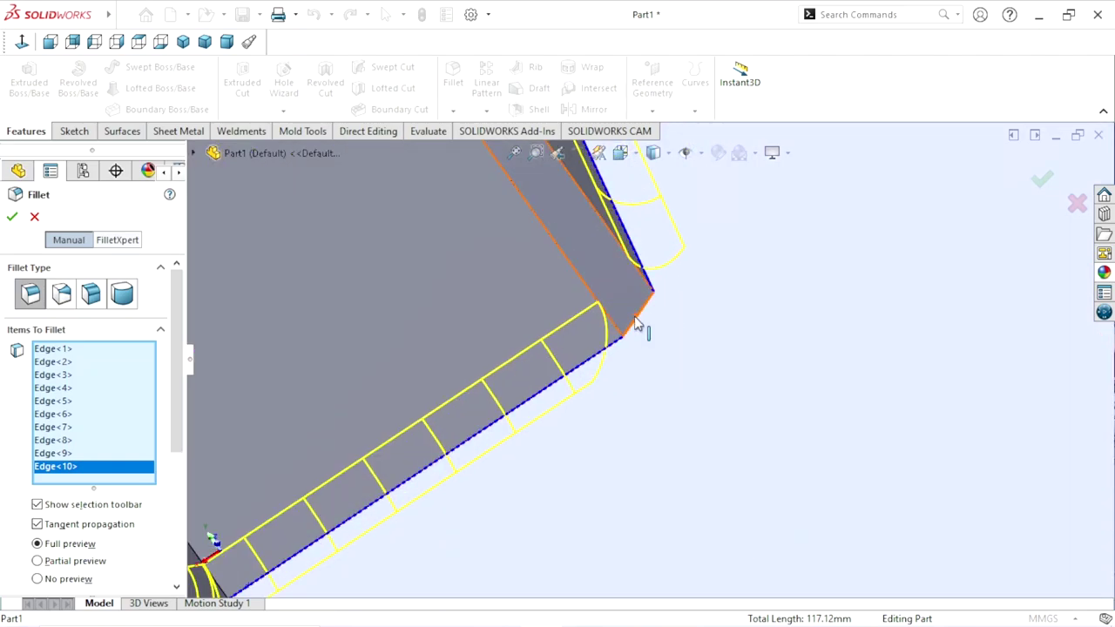
Step: Add the corner edge and a rib edge to the fillet
{"action": "left_click", "coordinate": [636, 324]}
{"action": "scroll", "coordinate": [613, 398], "scroll_direction": "up", "scroll_amount": 2}
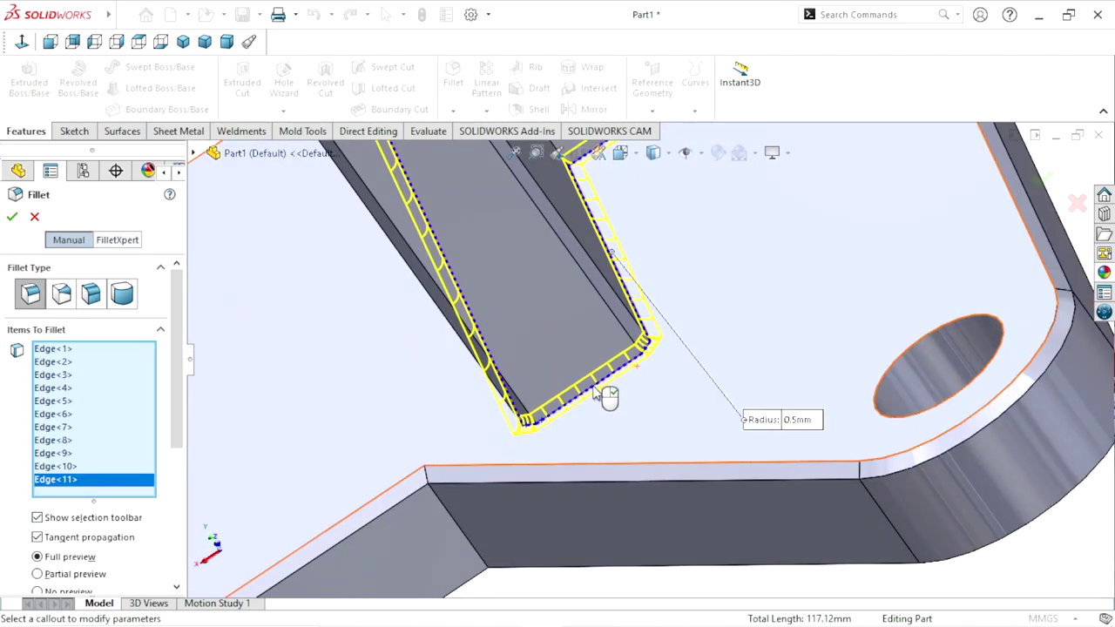
{"action": "scroll", "coordinate": [602, 401], "scroll_direction": "up", "scroll_amount": 1}
{"action": "scroll", "coordinate": [587, 405], "scroll_direction": "up", "scroll_amount": 2}
{"action": "scroll", "coordinate": [687, 301], "scroll_direction": "down", "scroll_amount": 2}
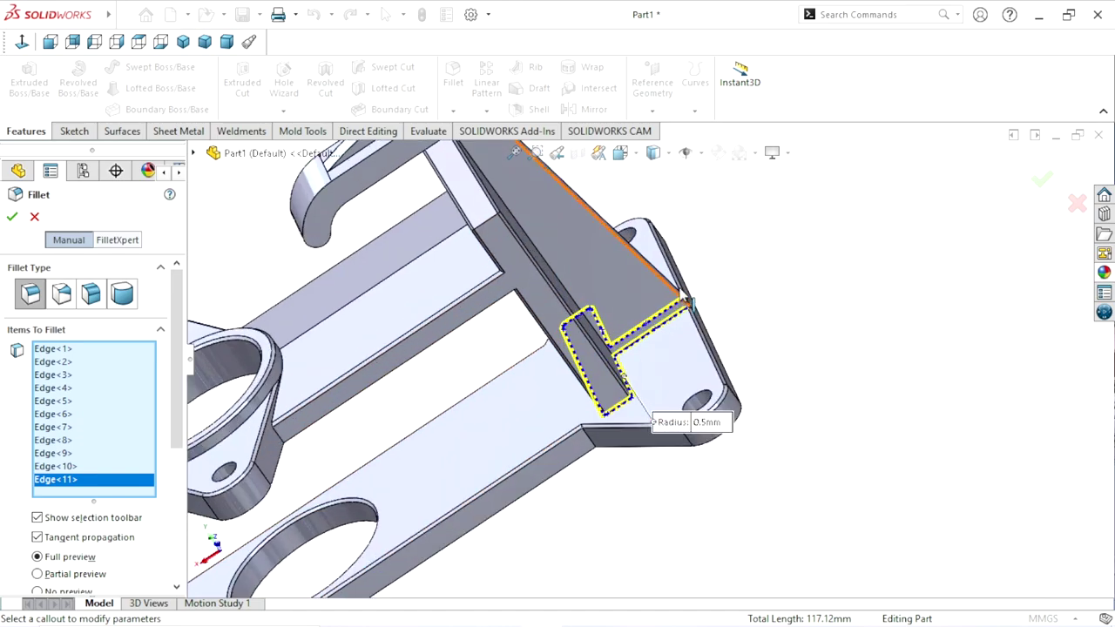
{"action": "middle_click_drag", "start_coordinate": [630, 329], "coordinate": [590, 321]}
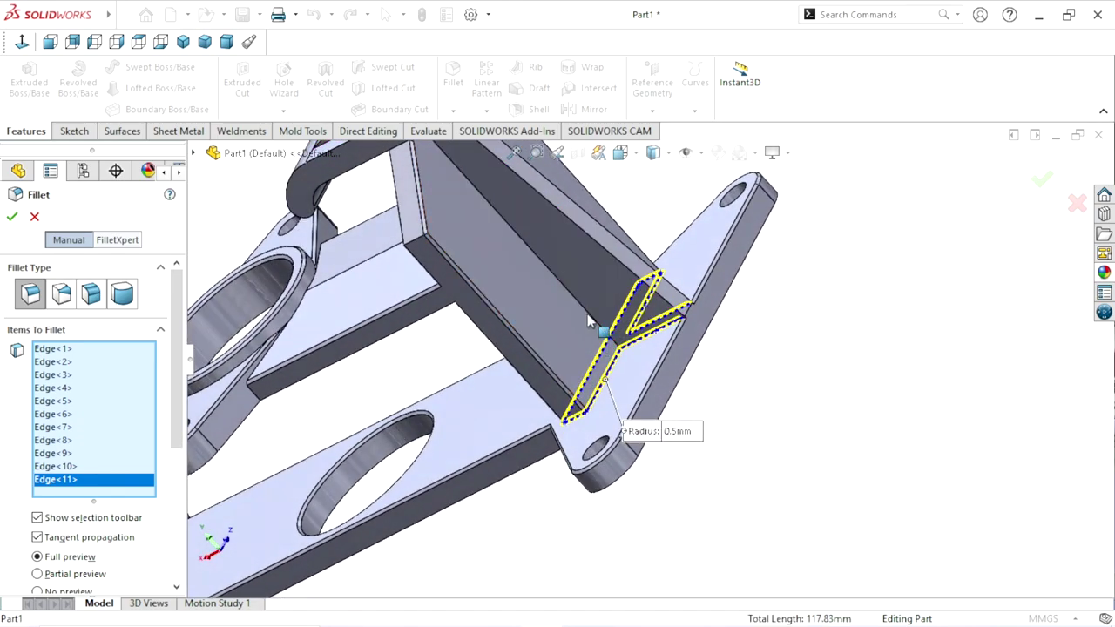
{"action": "left_click", "coordinate": [576, 305]}
Step: Add the rib's long edge as the thirteenth fillet edge
{"action": "scroll", "coordinate": [571, 366], "scroll_direction": "up", "scroll_amount": 5}
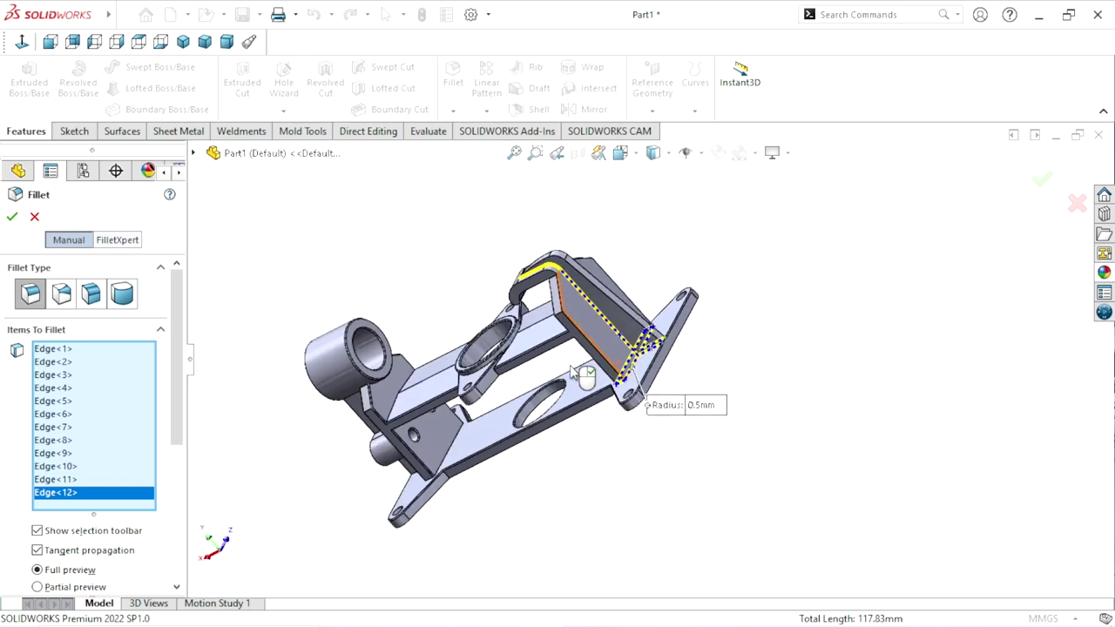
{"action": "mouse_move", "coordinate": [678, 285]}
{"action": "middle_mouse_down"}
{"action": "mouse_move", "coordinate": [646, 287]}
{"action": "mouse_move", "coordinate": [501, 382]}
{"action": "middle_mouse_up"}
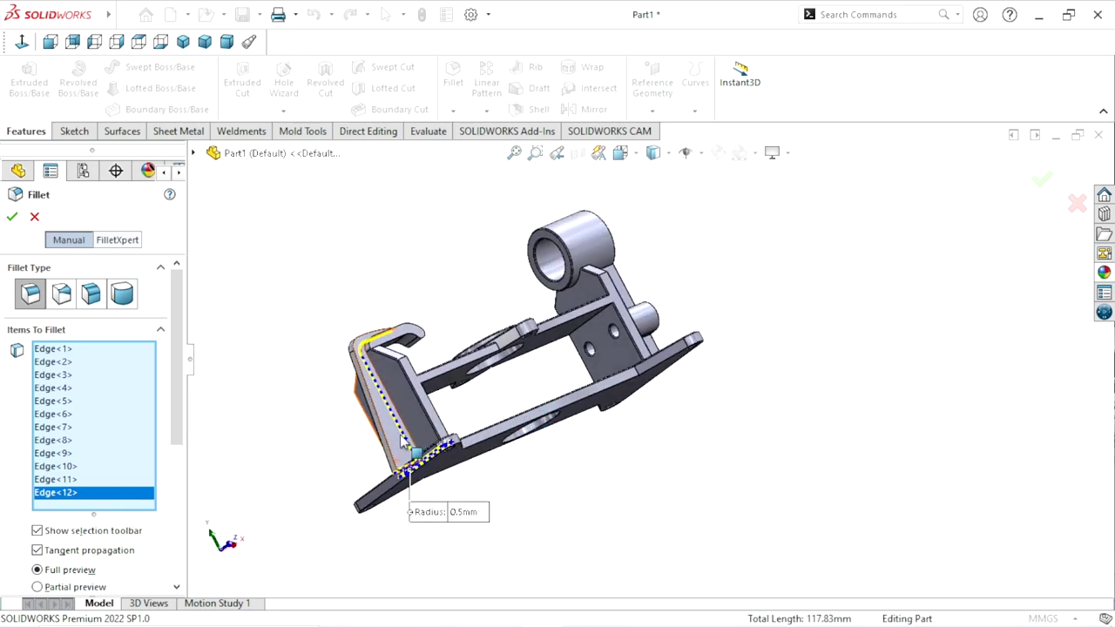
{"action": "scroll", "coordinate": [502, 381], "scroll_direction": "down", "scroll_amount": 4}
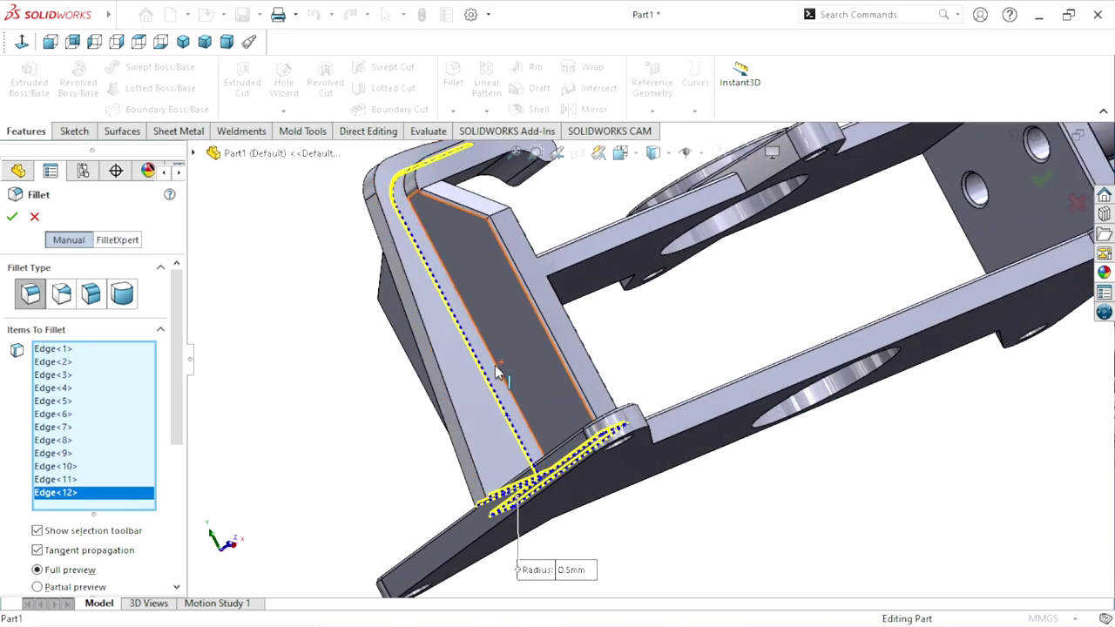
{"action": "left_click", "coordinate": [499, 373]}
{"action": "scroll", "coordinate": [461, 436], "scroll_direction": "up", "scroll_amount": 5}
{"action": "mouse_move", "coordinate": [677, 341]}
{"action": "middle_mouse_down"}
{"action": "mouse_move", "coordinate": [645, 353]}
{"action": "mouse_move", "coordinate": [640, 377]}
{"action": "middle_mouse_up"}
{"action": "scroll", "coordinate": [612, 332], "scroll_direction": "down", "scroll_amount": 2}
{"action": "scroll", "coordinate": [612, 333], "scroll_direction": "down", "scroll_amount": 3}
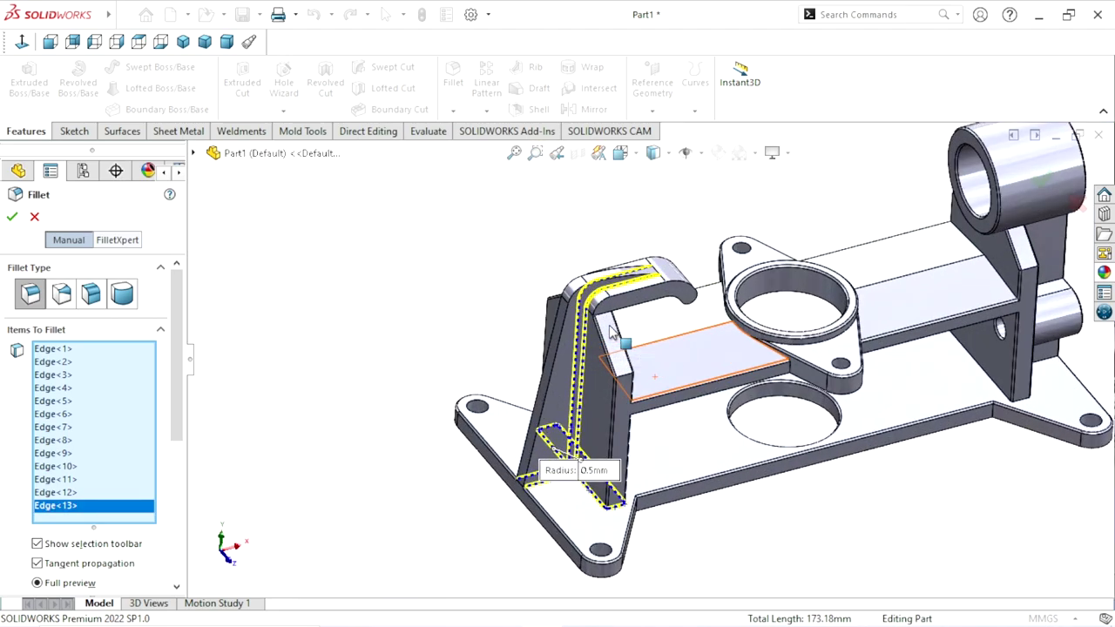
{"action": "scroll", "coordinate": [610, 332], "scroll_direction": "down", "scroll_amount": 2}
{"action": "scroll", "coordinate": [582, 418], "scroll_direction": "down", "scroll_amount": 2}
{"action": "scroll", "coordinate": [575, 436], "scroll_direction": "down", "scroll_amount": 2}
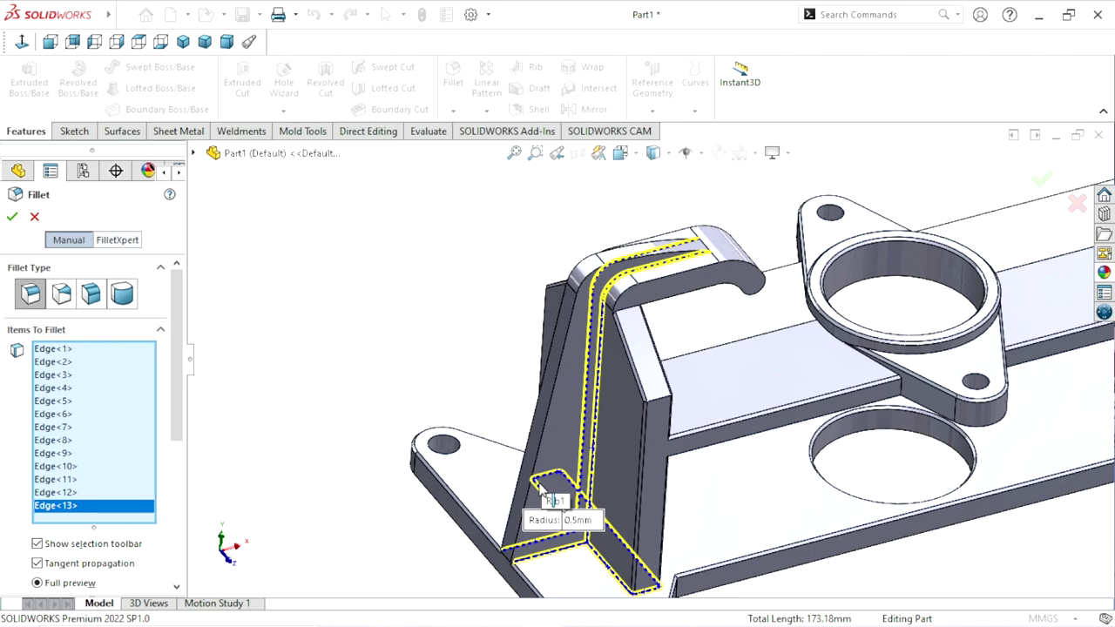
{"action": "scroll", "coordinate": [549, 488], "scroll_direction": "down", "scroll_amount": 3}
{"action": "scroll", "coordinate": [562, 509], "scroll_direction": "down", "scroll_amount": 2}
{"action": "scroll", "coordinate": [562, 510], "scroll_direction": "up", "scroll_amount": 2}
{"action": "scroll", "coordinate": [601, 471], "scroll_direction": "up", "scroll_amount": 2}
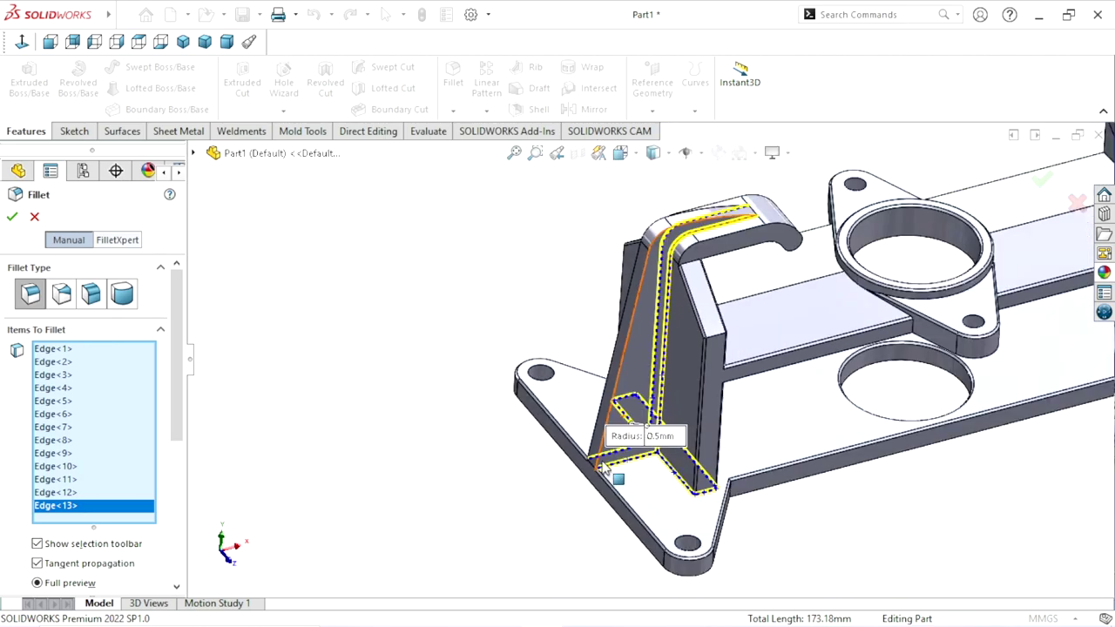
{"action": "mouse_move", "coordinate": [809, 462]}
{"action": "middle_mouse_down"}
{"action": "mouse_move", "coordinate": [693, 409]}
{"action": "mouse_move", "coordinate": [708, 416]}
{"action": "mouse_move", "coordinate": [788, 279]}
{"action": "middle_mouse_up"}
Step: Add the boss's side, top, curved, lower, diagonal and plate-base edges to the 0.5 mm fillet
{"action": "scroll", "coordinate": [793, 270], "scroll_direction": "down", "scroll_amount": 3}
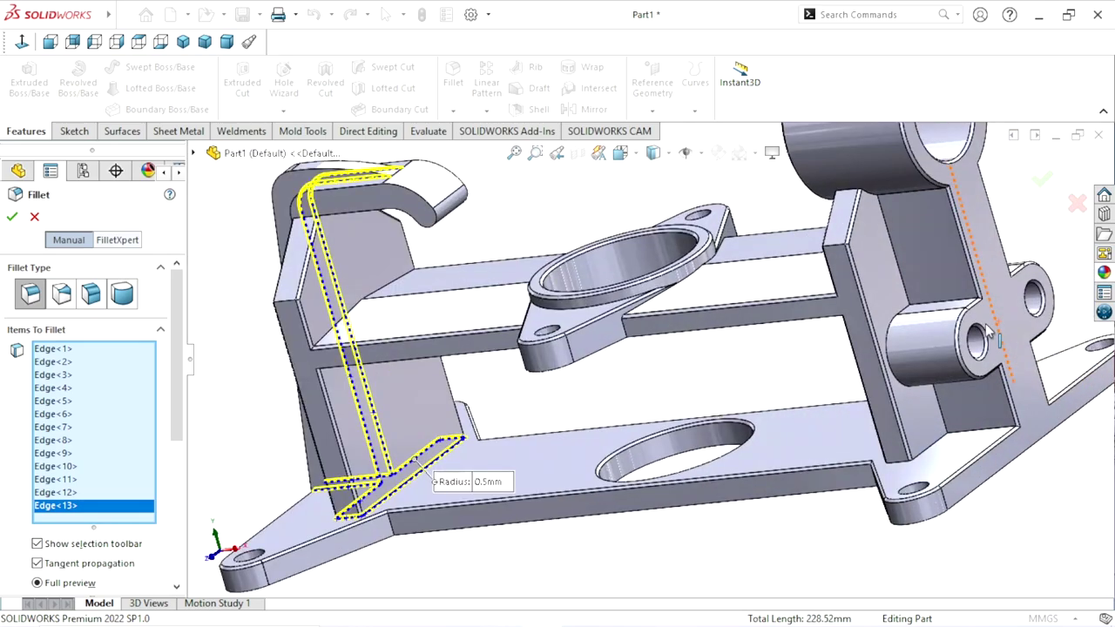
{"action": "scroll", "coordinate": [795, 266], "scroll_direction": "down", "scroll_amount": 3}
{"action": "left_click", "coordinate": [774, 227]}
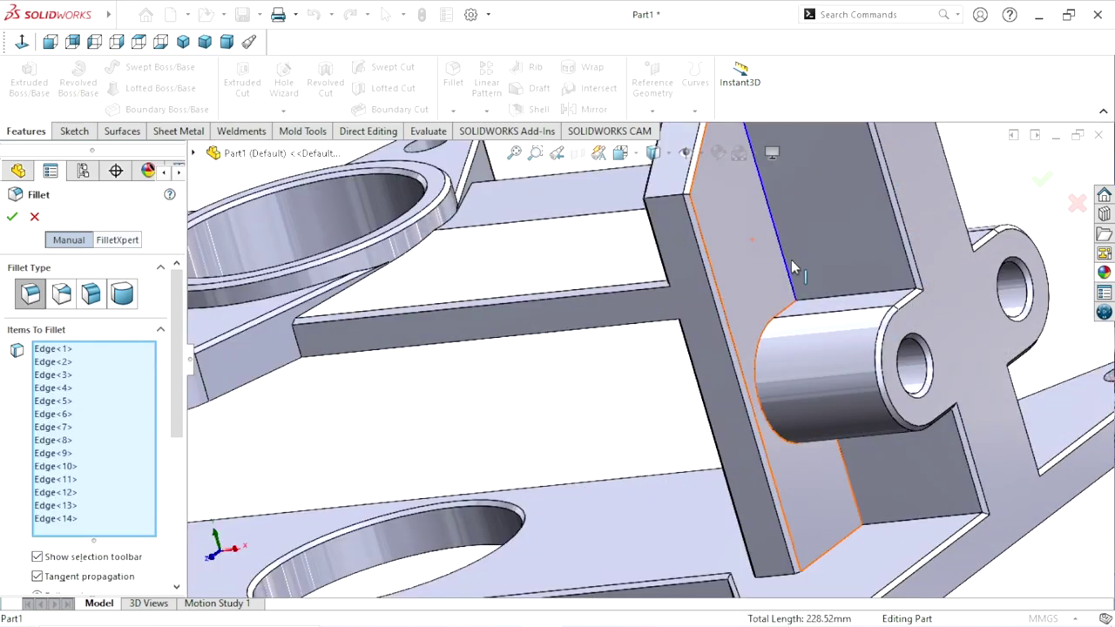
{"action": "left_click", "coordinate": [835, 302]}
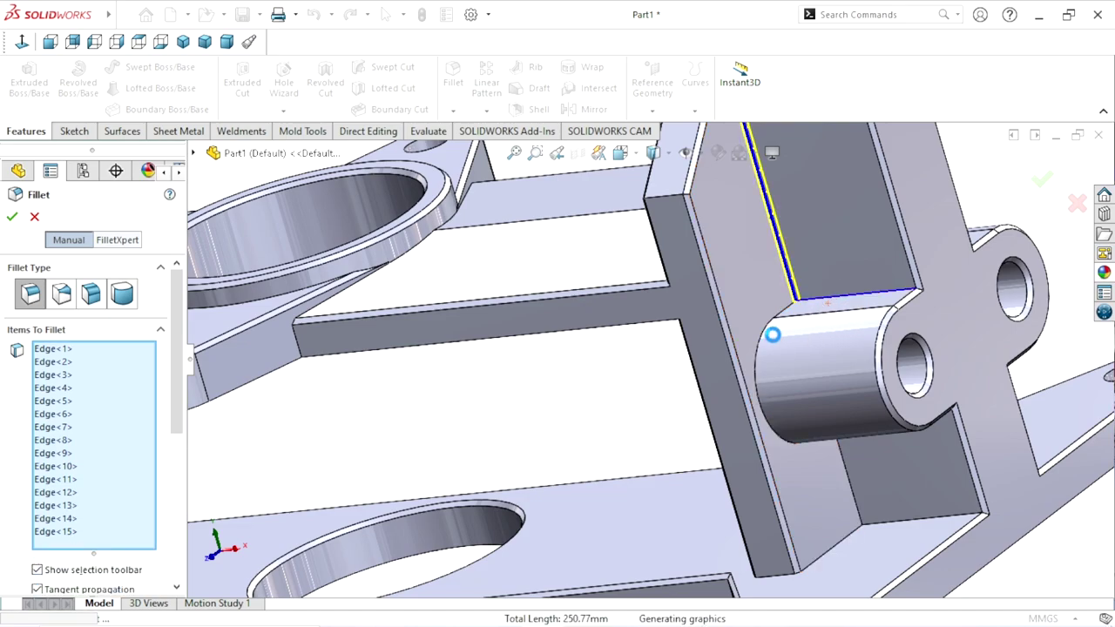
{"action": "left_click", "coordinate": [764, 347]}
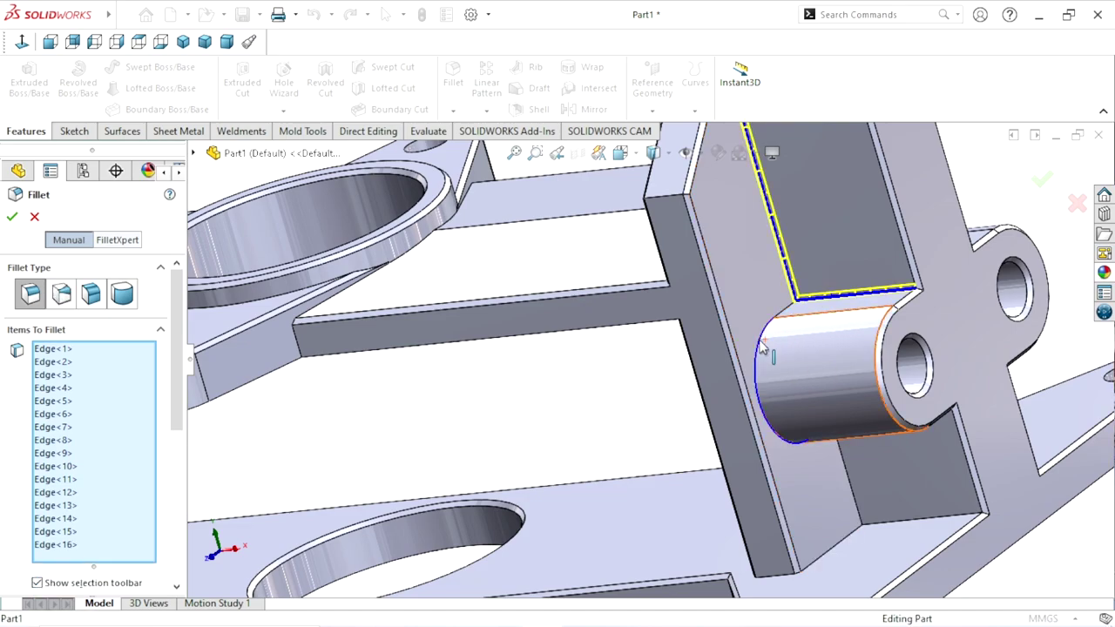
{"action": "left_click", "coordinate": [842, 461]}
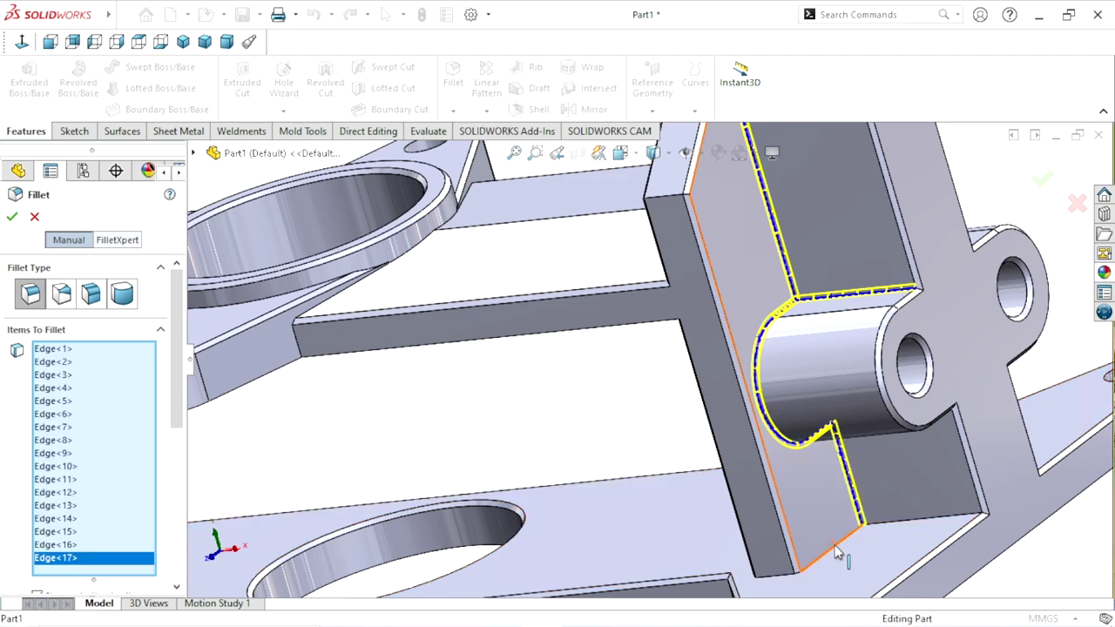
{"action": "left_click", "coordinate": [835, 551]}
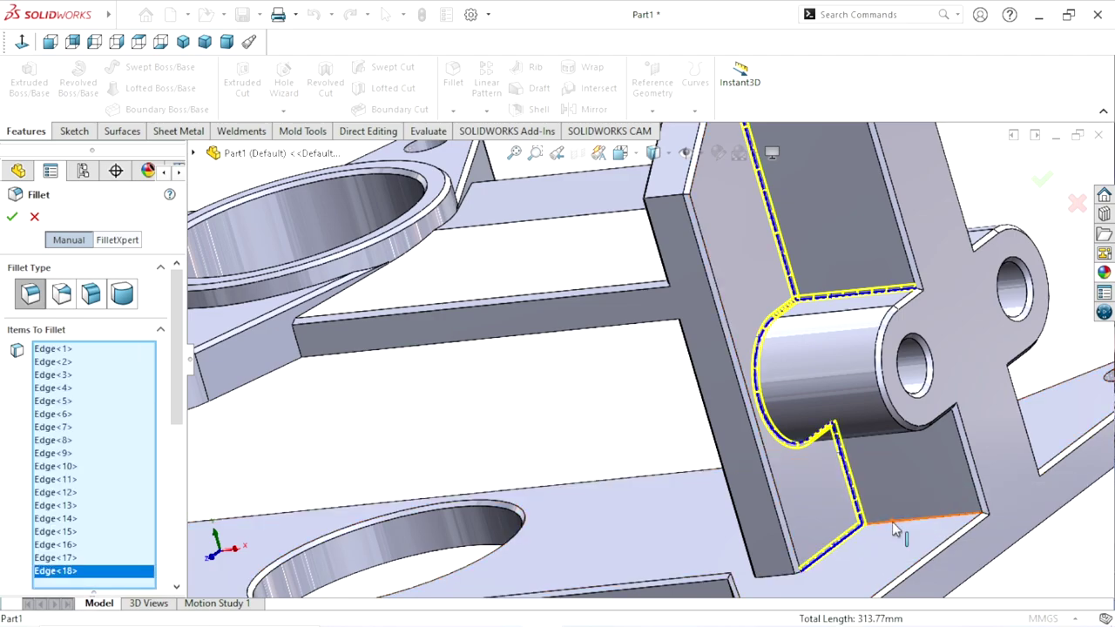
{"action": "left_click", "coordinate": [892, 523]}
{"action": "scroll", "coordinate": [799, 376], "scroll_direction": "down", "scroll_amount": 5}
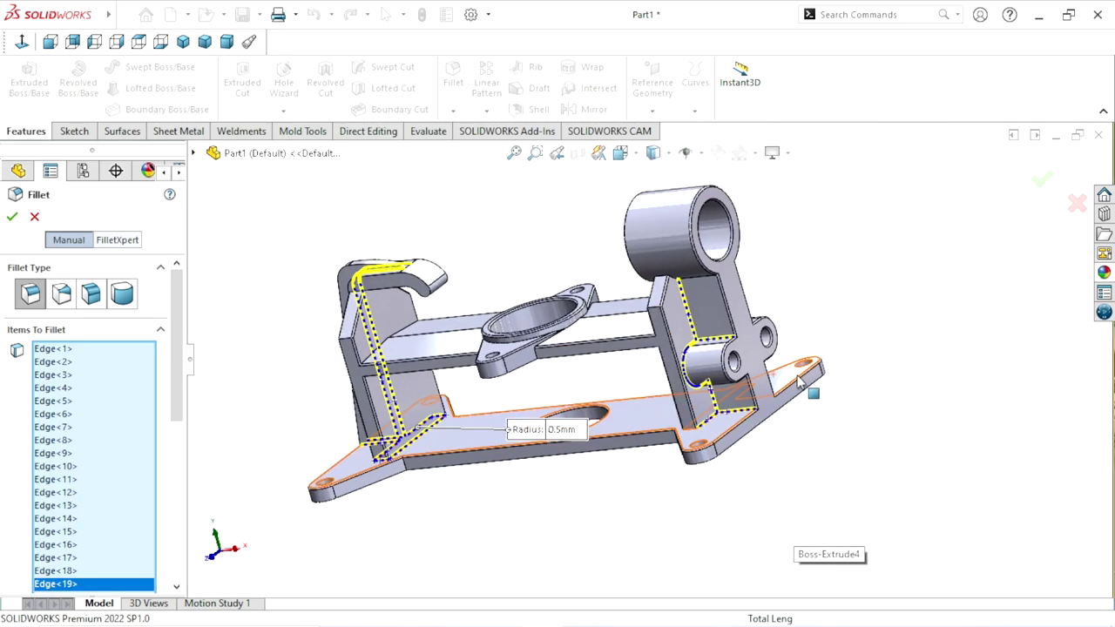
{"action": "mouse_move", "coordinate": [799, 376]}
{"action": "middle_mouse_down"}
{"action": "mouse_move", "coordinate": [702, 438]}
{"action": "mouse_move", "coordinate": [680, 505]}
{"action": "mouse_move", "coordinate": [593, 544]}
{"action": "middle_mouse_up"}
{"action": "scroll", "coordinate": [514, 533], "scroll_direction": "up", "scroll_amount": 4}
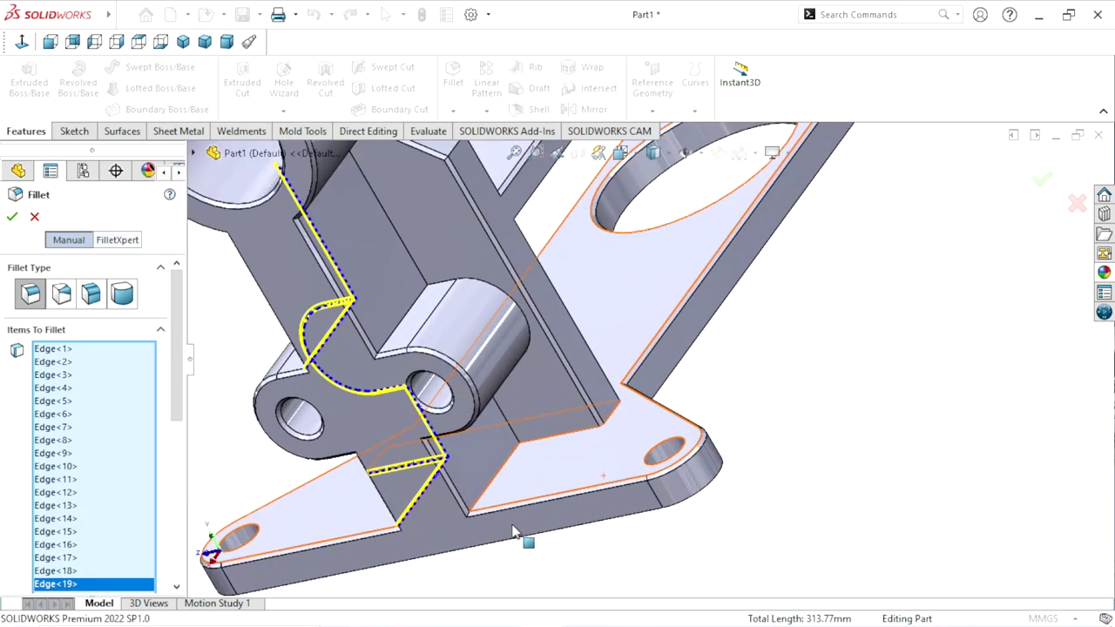
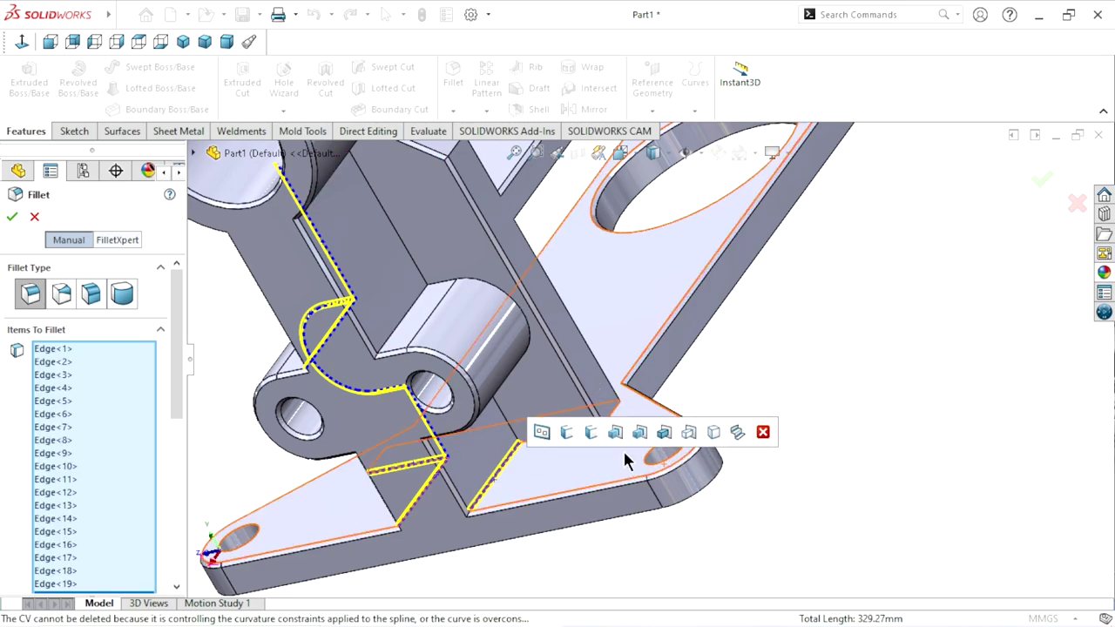
Step: Add the plate's top edge, corner edge, short corner edge and slanted face edges to the fillet
{"action": "scroll", "coordinate": [563, 463], "scroll_direction": "up", "scroll_amount": 3}
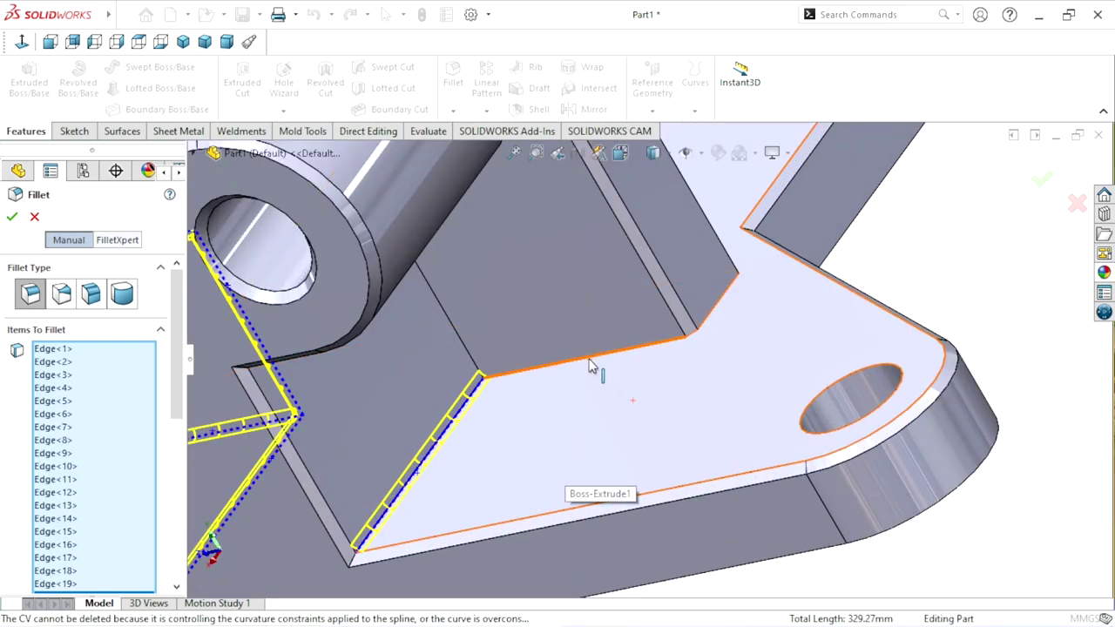
{"action": "left_click", "coordinate": [589, 367]}
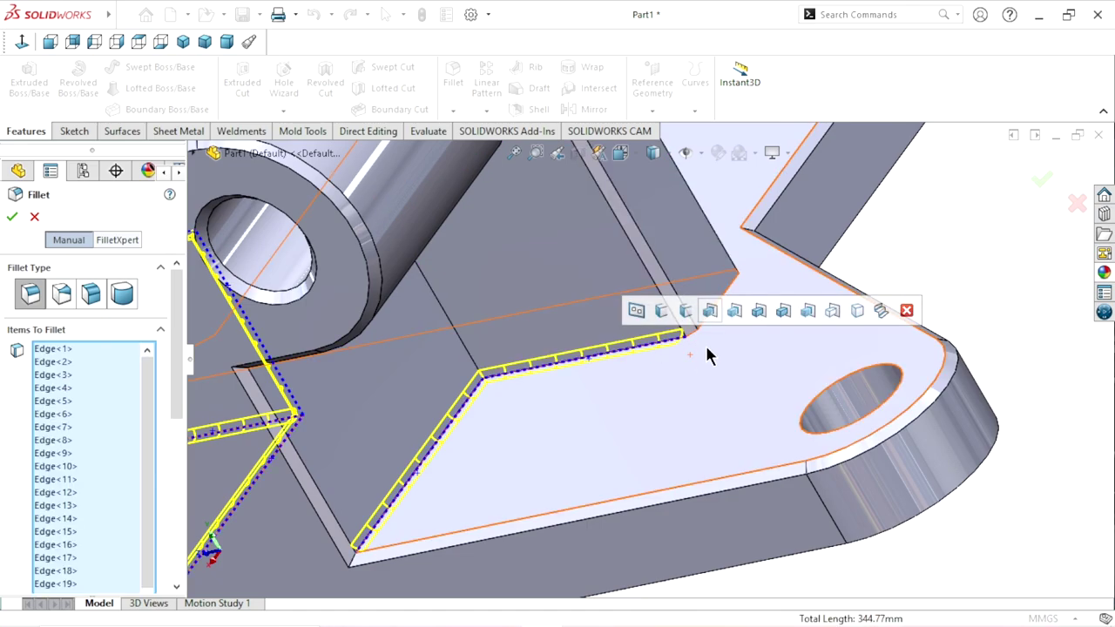
{"action": "scroll", "coordinate": [705, 340], "scroll_direction": "up", "scroll_amount": 4}
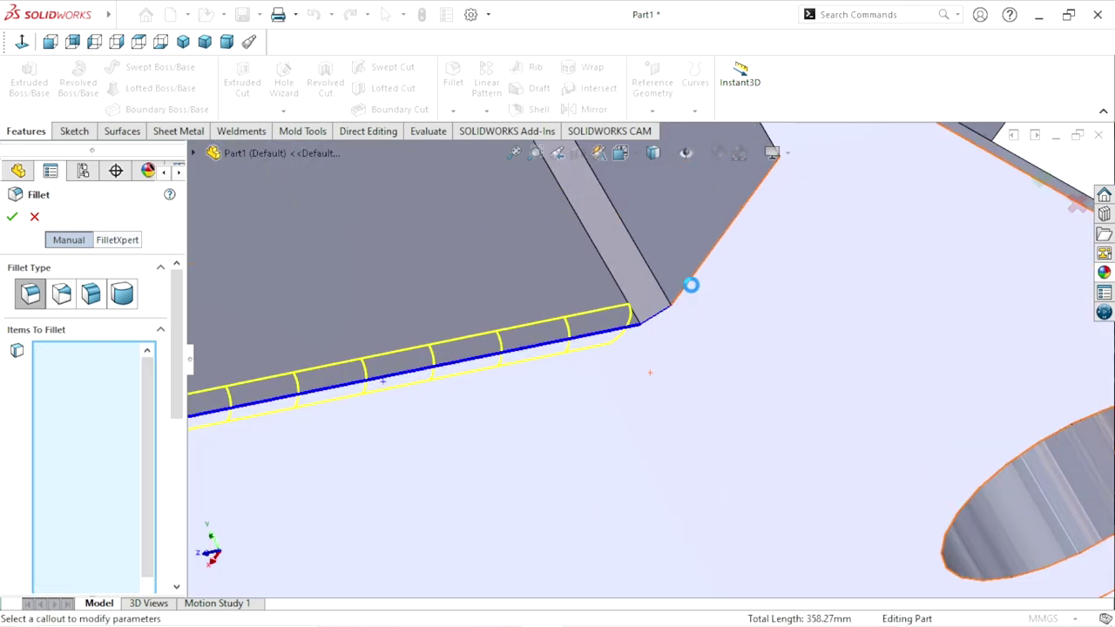
{"action": "left_click", "coordinate": [688, 284]}
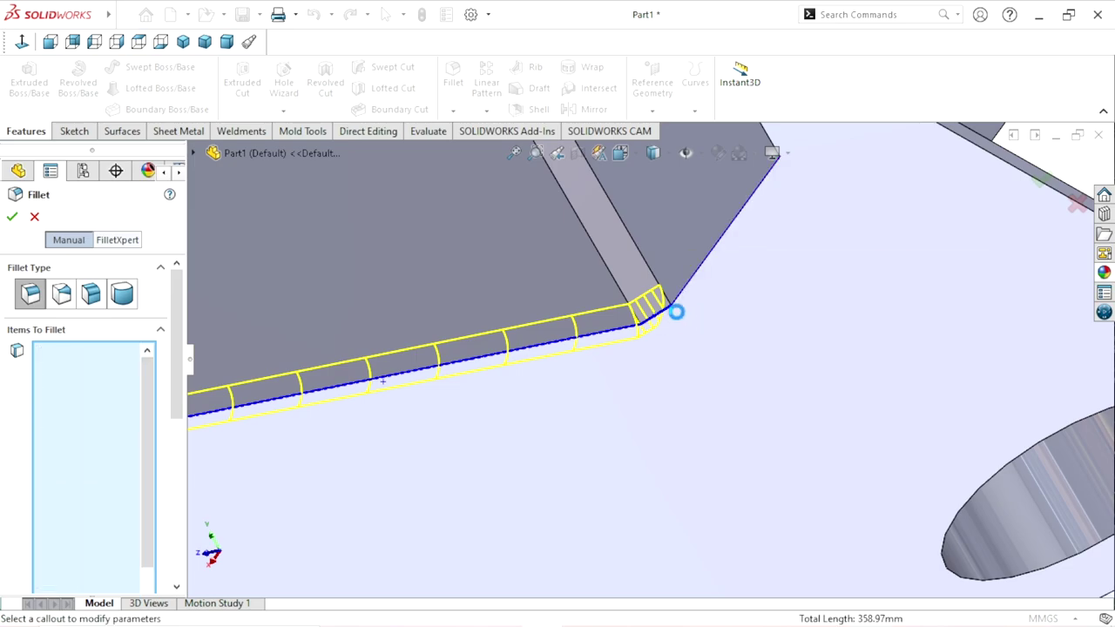
{"action": "mouse_move", "coordinate": [655, 366]}
{"action": "middle_mouse_down"}
{"action": "mouse_move", "coordinate": [707, 301]}
{"action": "mouse_move", "coordinate": [667, 312]}
{"action": "middle_mouse_up"}
{"action": "scroll", "coordinate": [667, 312], "scroll_direction": "down", "scroll_amount": 3}
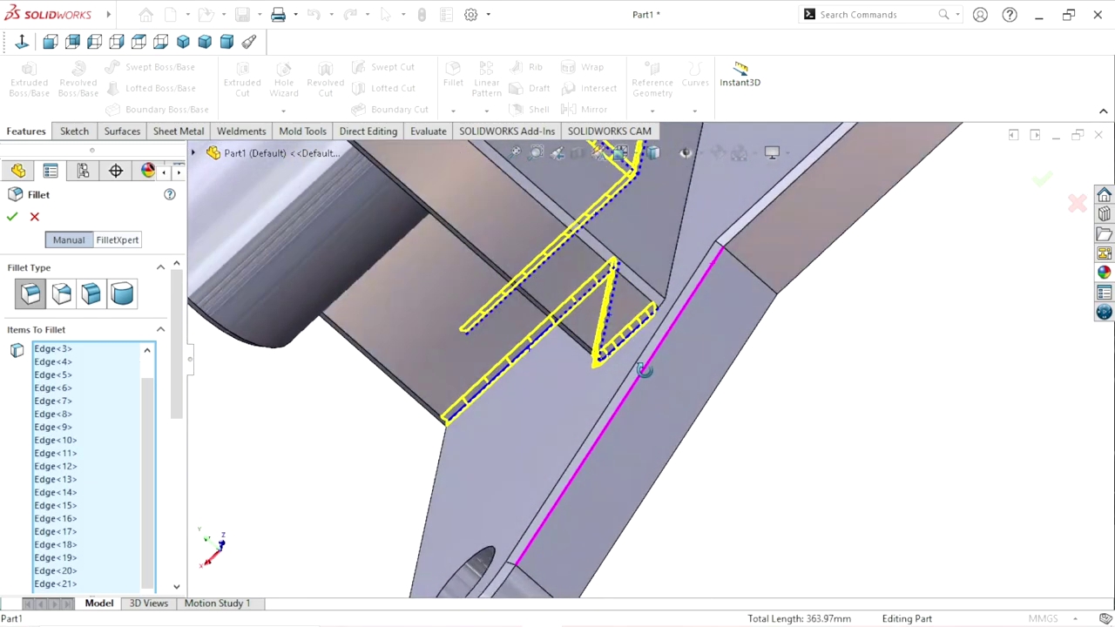
{"action": "scroll", "coordinate": [645, 369], "scroll_direction": "down", "scroll_amount": 4}
{"action": "left_click", "coordinate": [580, 446]}
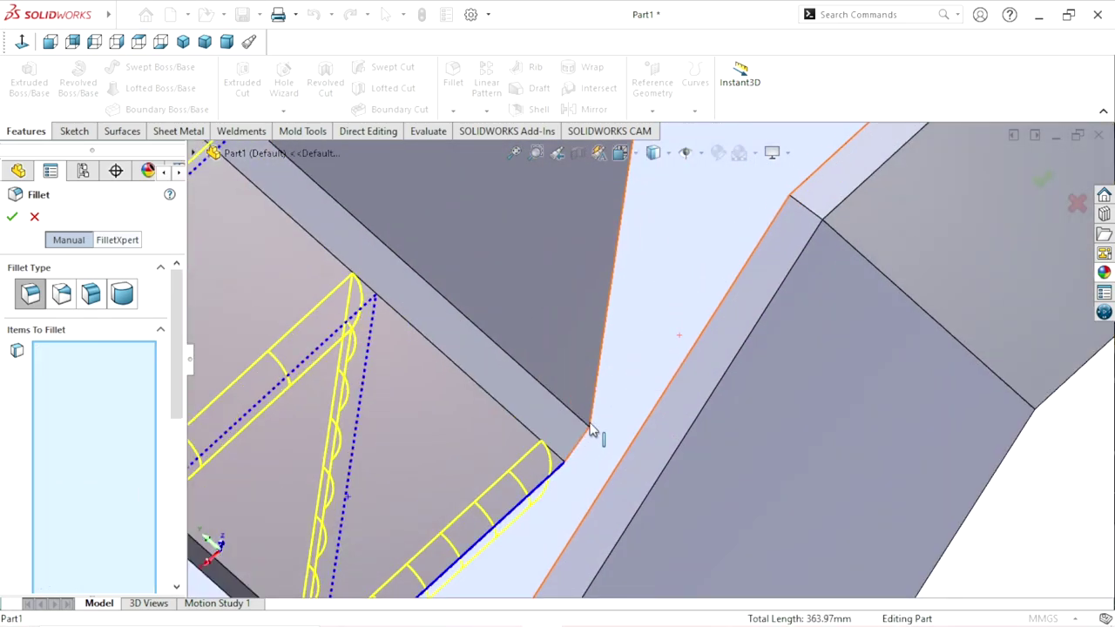
{"action": "left_click", "coordinate": [622, 255]}
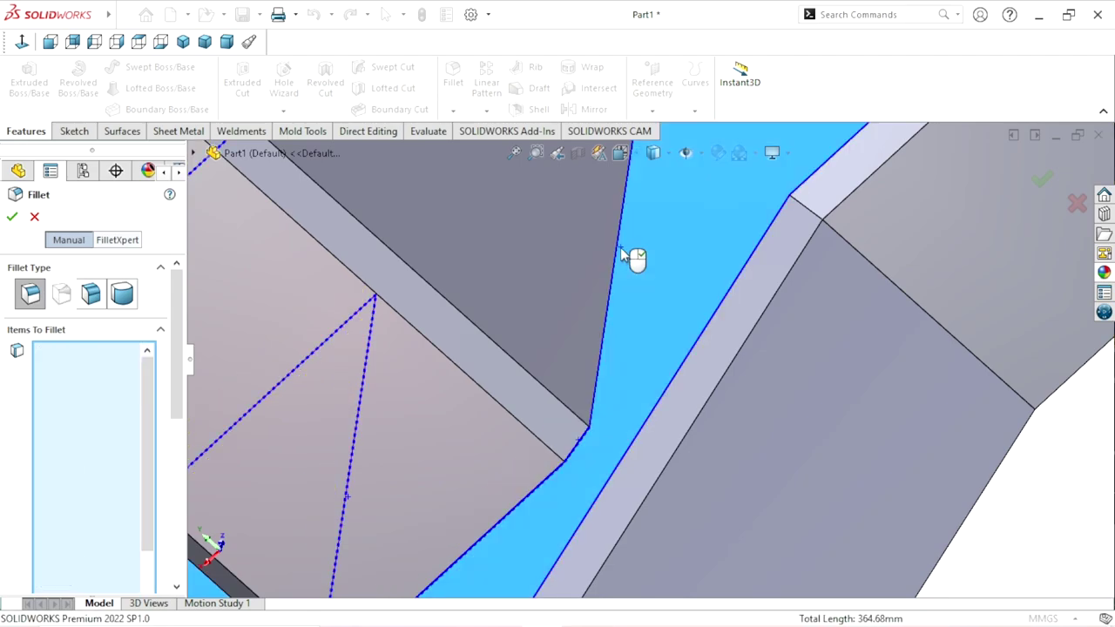
{"action": "left_click", "coordinate": [617, 260]}
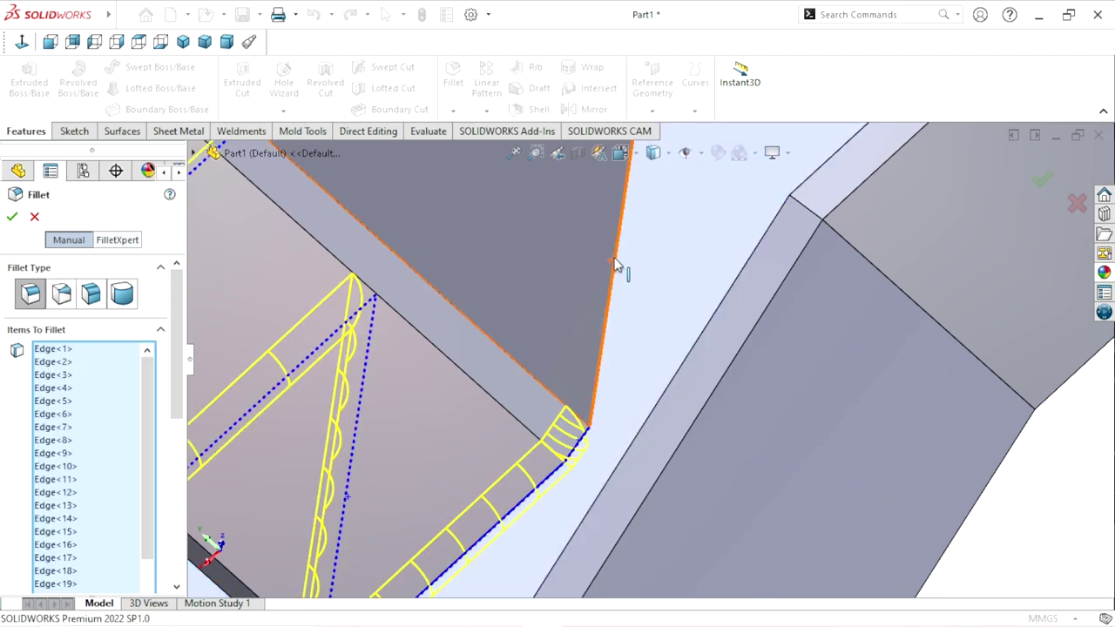
{"action": "left_click", "coordinate": [616, 265]}
Step: Add the corner chamfer edge and one more edge to the fillet selection
{"action": "scroll", "coordinate": [589, 461], "scroll_direction": "up", "scroll_amount": 2}
{"action": "scroll", "coordinate": [584, 449], "scroll_direction": "up", "scroll_amount": 3}
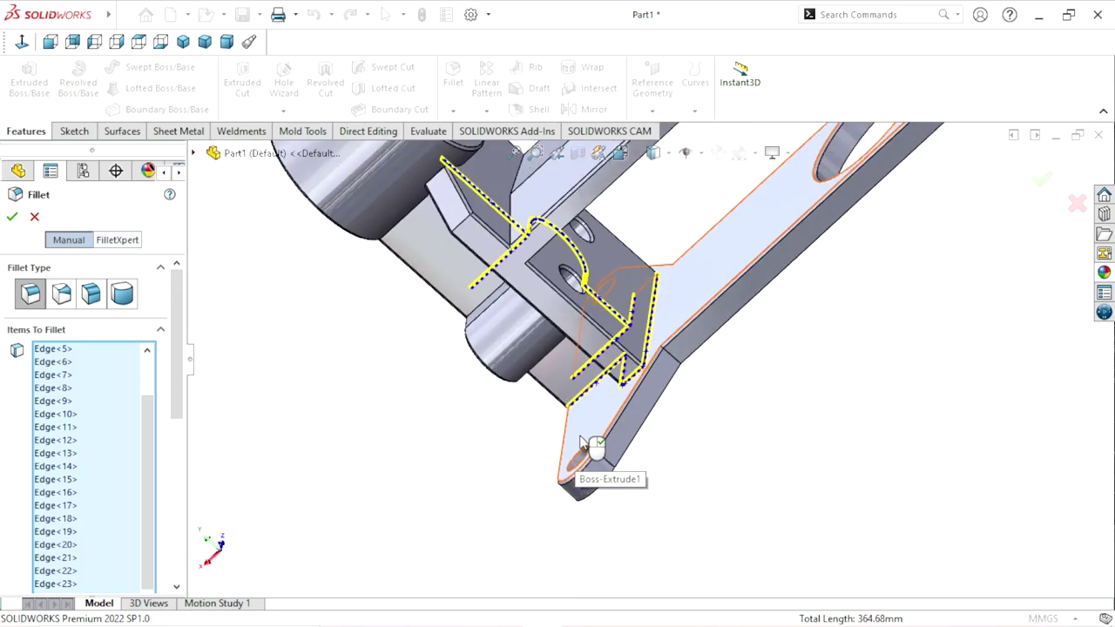
{"action": "scroll", "coordinate": [695, 244], "scroll_direction": "down", "scroll_amount": 2}
{"action": "scroll", "coordinate": [642, 331], "scroll_direction": "down", "scroll_amount": 3}
{"action": "scroll", "coordinate": [601, 410], "scroll_direction": "down", "scroll_amount": 3}
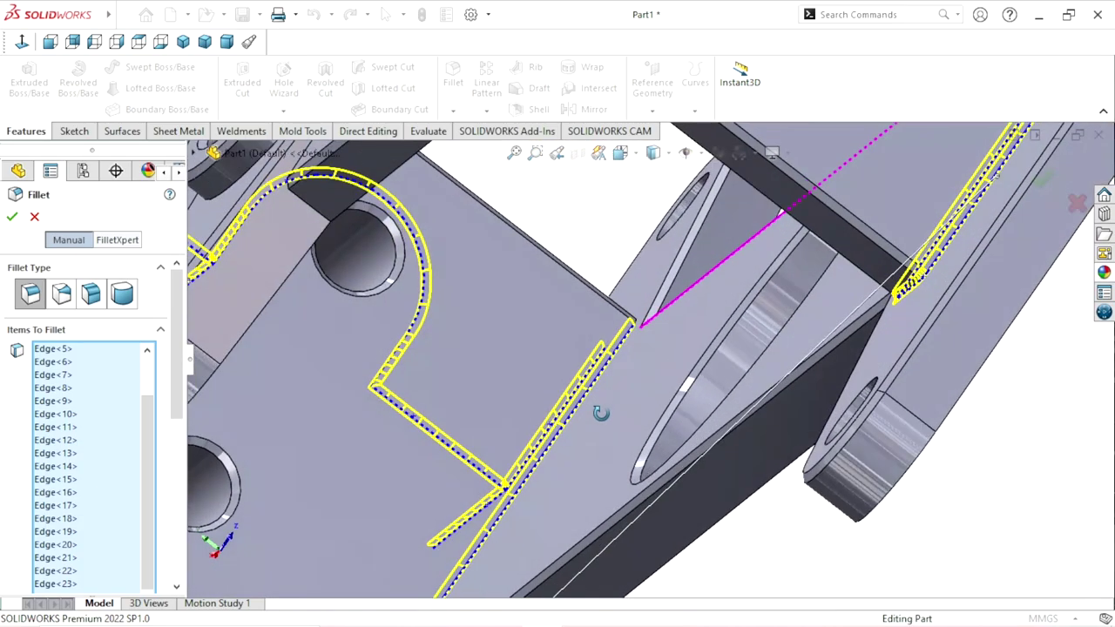
{"action": "scroll", "coordinate": [610, 488], "scroll_direction": "down", "scroll_amount": 3}
{"action": "scroll", "coordinate": [610, 488], "scroll_direction": "down", "scroll_amount": 3}
{"action": "scroll", "coordinate": [638, 397], "scroll_direction": "down", "scroll_amount": 2}
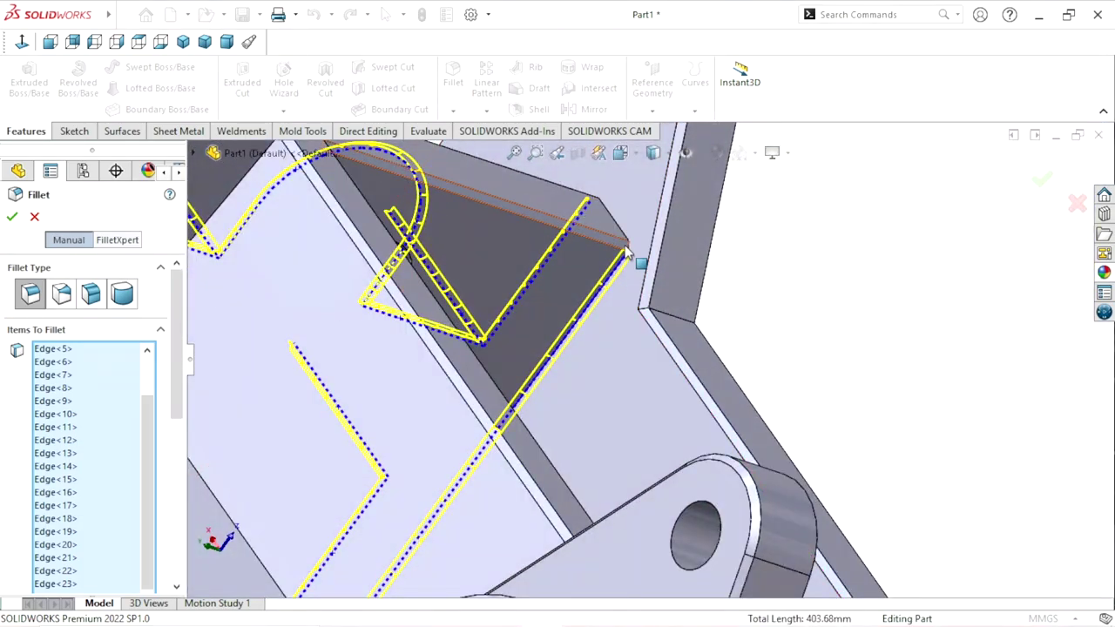
{"action": "scroll", "coordinate": [627, 257], "scroll_direction": "down", "scroll_amount": 3}
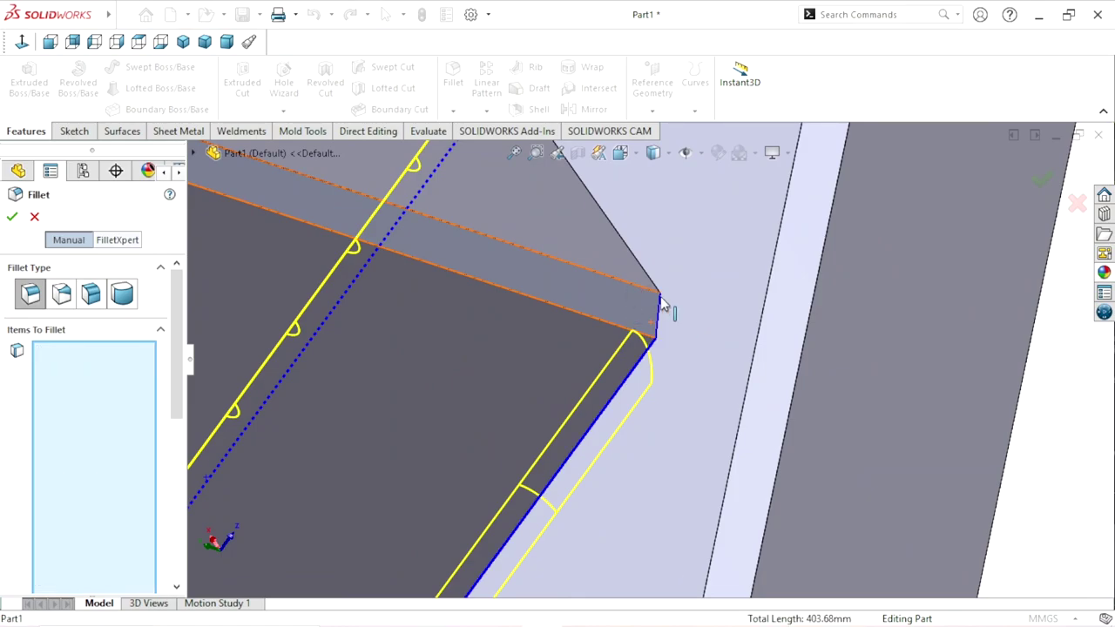
{"action": "left_click", "coordinate": [639, 261]}
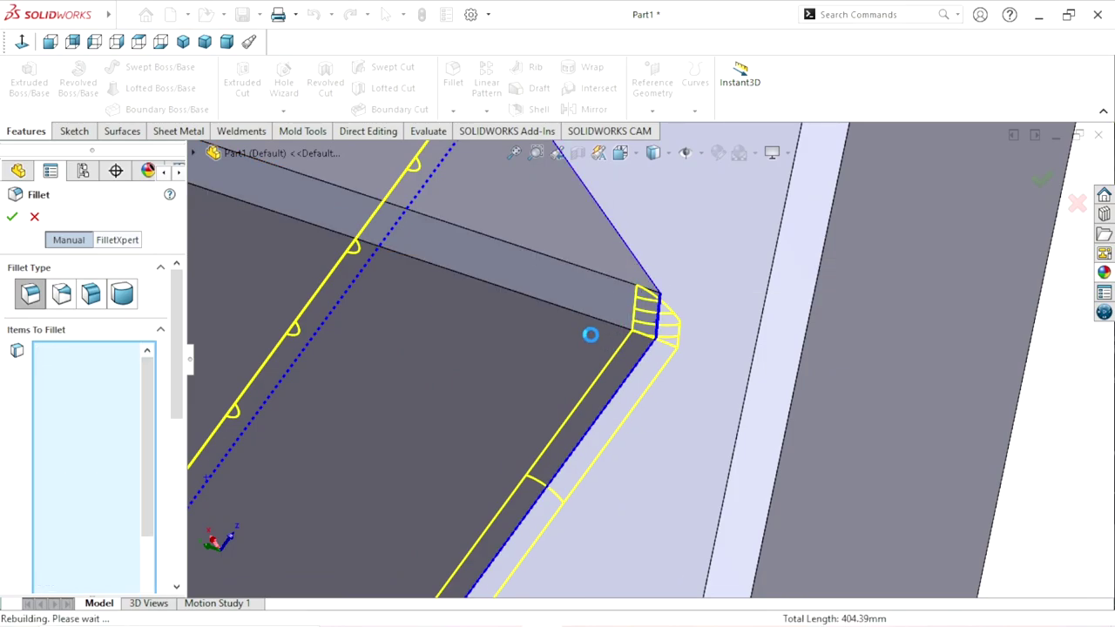
{"action": "mouse_move", "coordinate": [601, 322]}
{"action": "middle_mouse_down"}
{"action": "mouse_move", "coordinate": [558, 234]}
{"action": "mouse_move", "coordinate": [563, 314]}
{"action": "mouse_move", "coordinate": [585, 246]}
{"action": "middle_mouse_up"}
{"action": "left_click", "coordinate": [582, 233]}
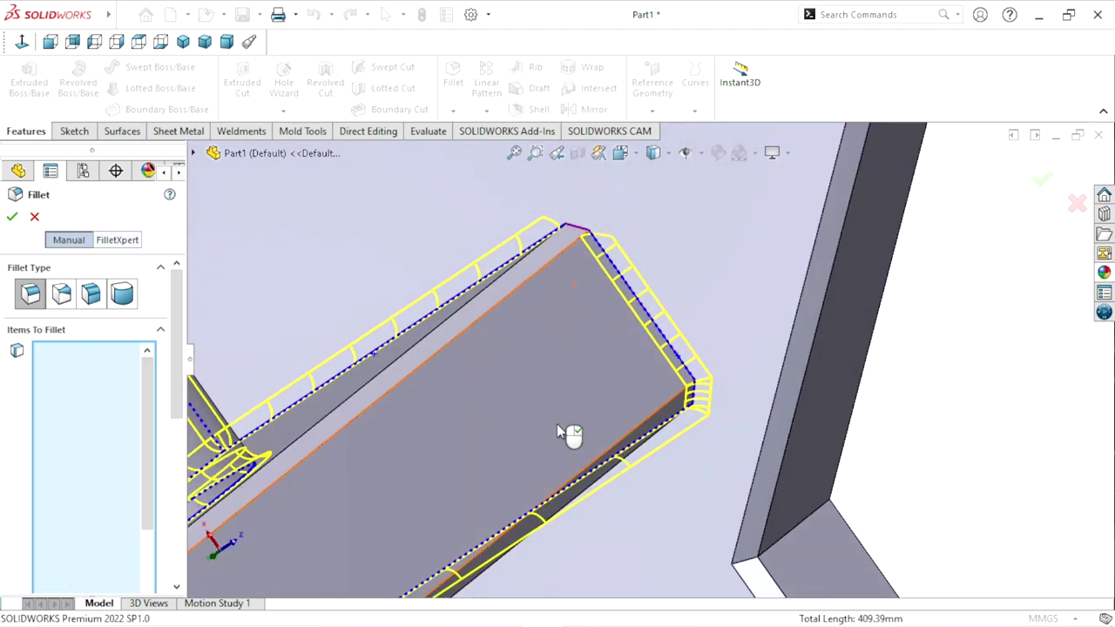
Step: Add the straight and curved edges around the lower boss, plus one more edge, to the fillet
{"action": "scroll", "coordinate": [555, 419], "scroll_direction": "up", "scroll_amount": 5}
{"action": "scroll", "coordinate": [549, 455], "scroll_direction": "up", "scroll_amount": 5}
{"action": "mouse_move", "coordinate": [525, 513]}
{"action": "middle_mouse_down"}
{"action": "mouse_move", "coordinate": [535, 332]}
{"action": "mouse_move", "coordinate": [640, 336]}
{"action": "mouse_move", "coordinate": [642, 542]}
{"action": "middle_mouse_up"}
{"action": "scroll", "coordinate": [635, 345], "scroll_direction": "down", "scroll_amount": 5}
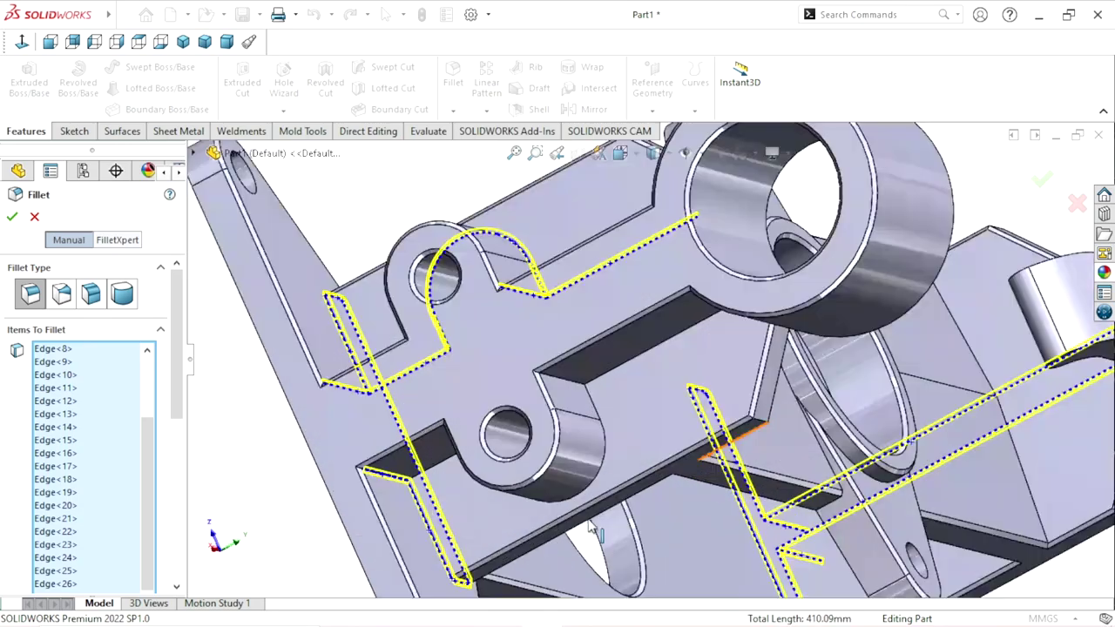
{"action": "scroll", "coordinate": [635, 345], "scroll_direction": "down", "scroll_amount": 4}
{"action": "left_click", "coordinate": [630, 326]}
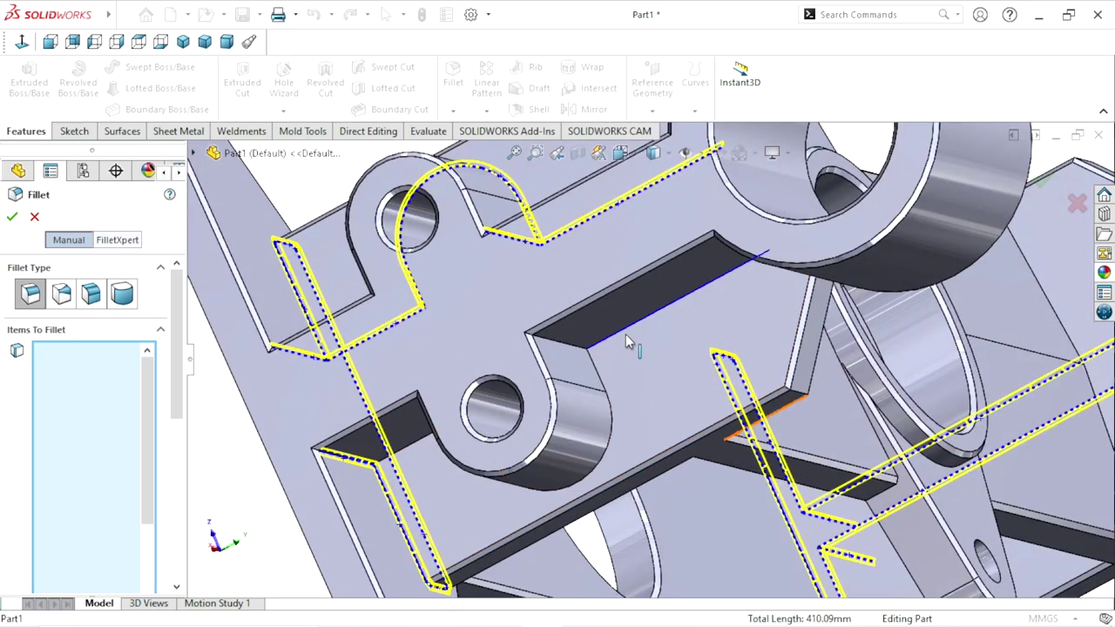
{"action": "left_click", "coordinate": [612, 389]}
{"action": "left_click", "coordinate": [399, 447]}
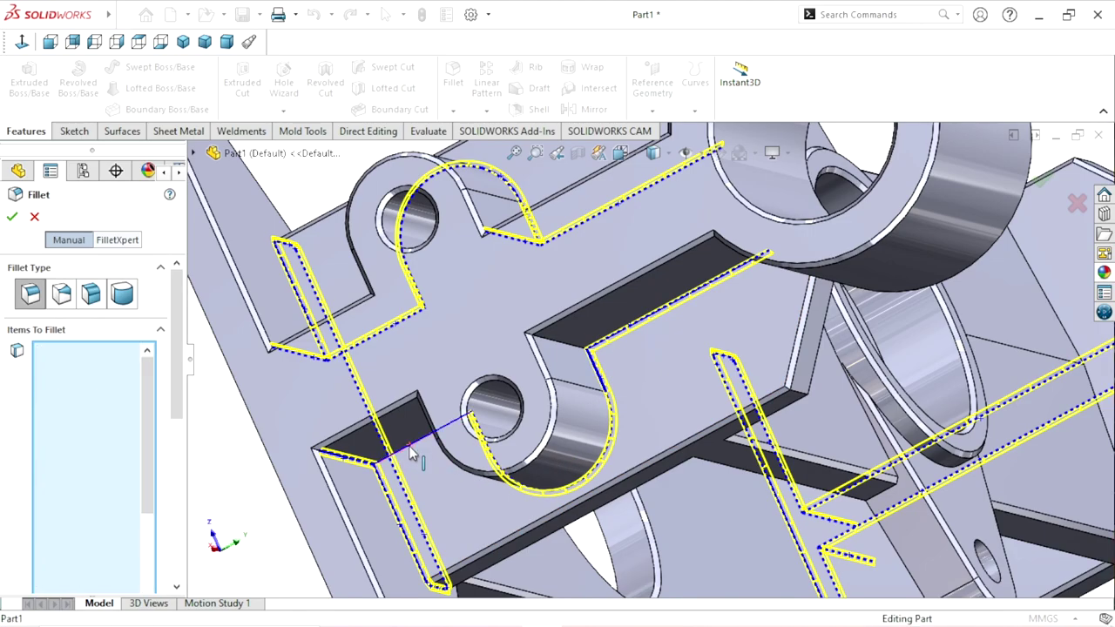
Step: Orbit out to the whole part and apply the 0.5 mm fillet
{"action": "middle_click_drag", "start_coordinate": [463, 499], "coordinate": [471, 520]}
{"action": "scroll", "coordinate": [477, 523], "scroll_direction": "up", "scroll_amount": 3}
{"action": "mouse_move", "coordinate": [575, 598]}
{"action": "middle_mouse_down"}
{"action": "mouse_move", "coordinate": [659, 515]}
{"action": "mouse_move", "coordinate": [567, 391]}
{"action": "mouse_move", "coordinate": [553, 339]}
{"action": "mouse_move", "coordinate": [510, 362]}
{"action": "mouse_move", "coordinate": [595, 360]}
{"action": "mouse_move", "coordinate": [538, 406]}
{"action": "mouse_move", "coordinate": [536, 381]}
{"action": "mouse_move", "coordinate": [518, 391]}
{"action": "mouse_move", "coordinate": [578, 386]}
{"action": "mouse_move", "coordinate": [4, 414]}
{"action": "middle_mouse_up"}
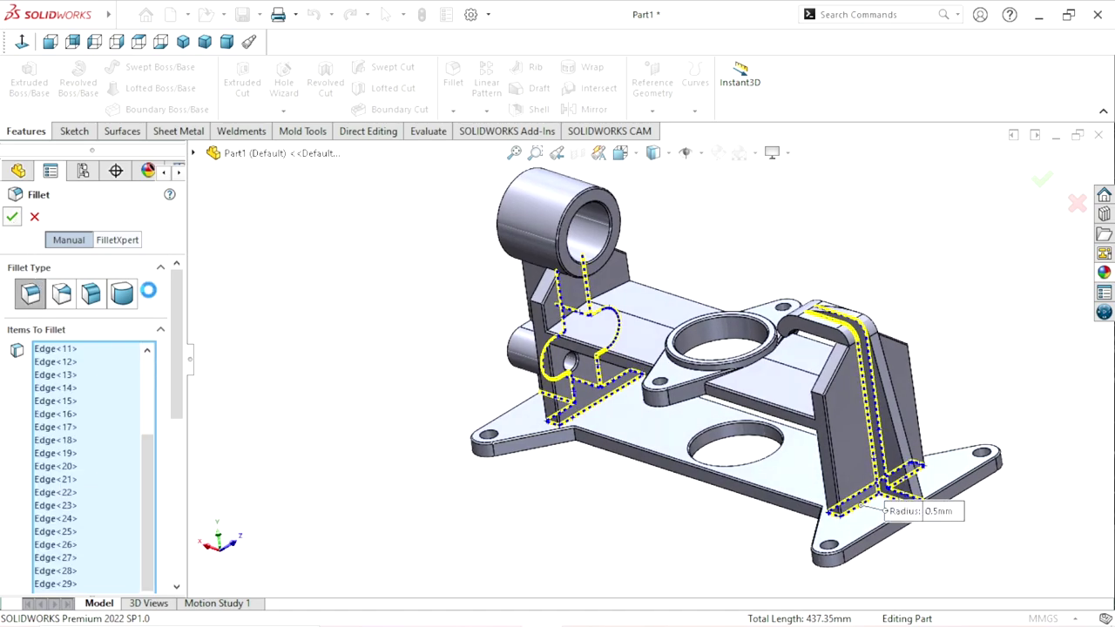
{"action": "key", "text": "Return"}
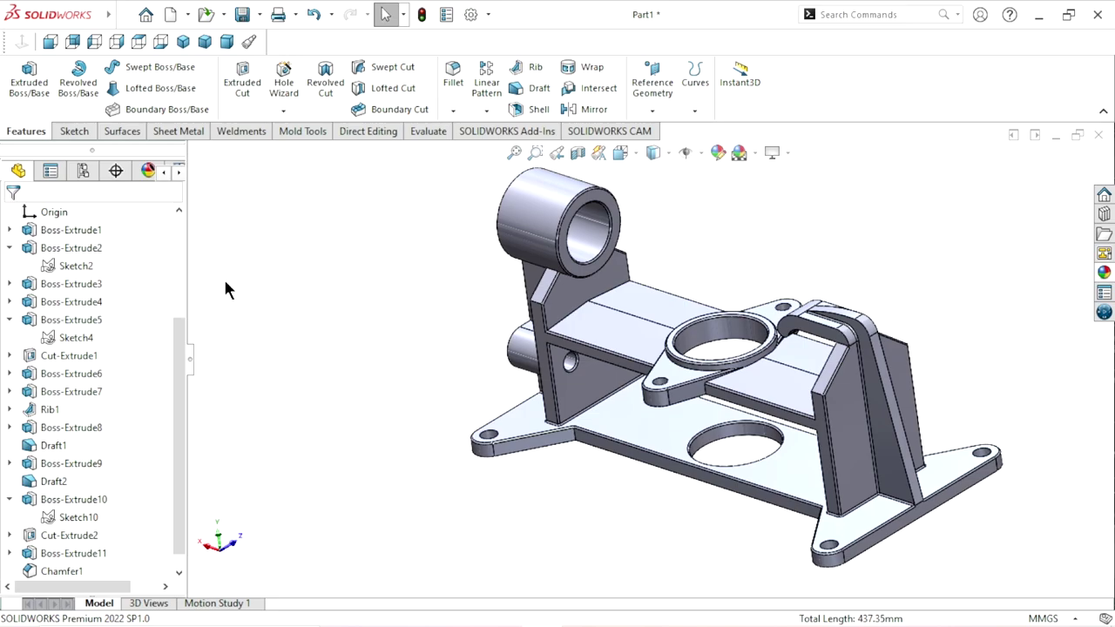
Step: Zoom and orbit toward the hook, then select its face to pick Boss-Extrude7
{"action": "scroll", "coordinate": [667, 413], "scroll_direction": "down", "scroll_amount": 3}
{"action": "scroll", "coordinate": [772, 418], "scroll_direction": "up", "scroll_amount": 3}
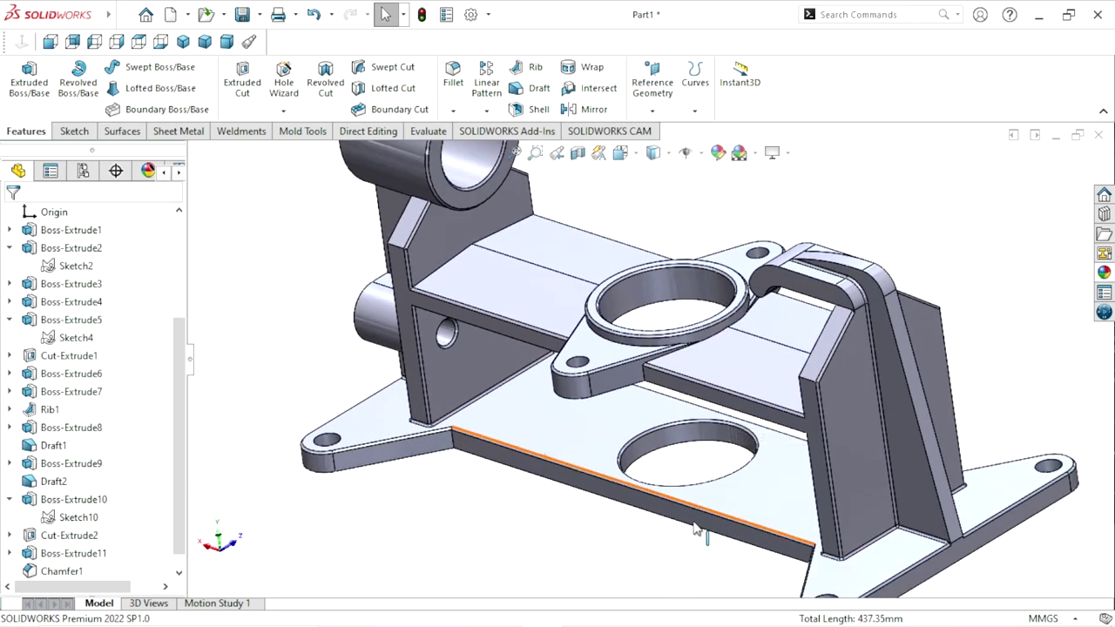
{"action": "scroll", "coordinate": [906, 403], "scroll_direction": "up", "scroll_amount": 2}
{"action": "middle_click_drag", "start_coordinate": [906, 403], "coordinate": [685, 479]}
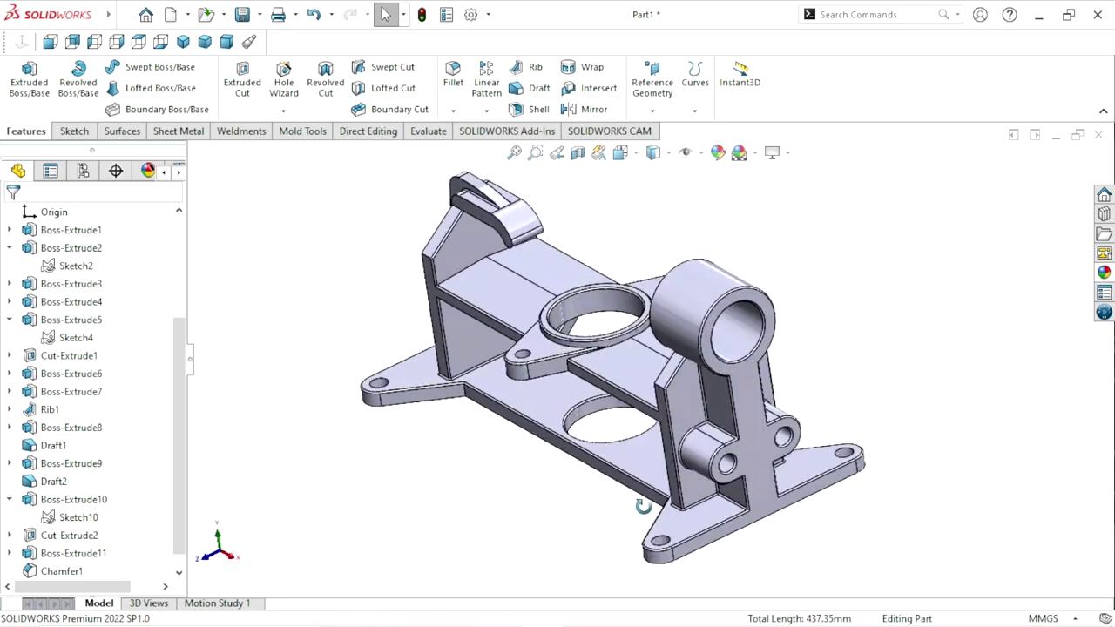
{"action": "scroll", "coordinate": [413, 268], "scroll_direction": "down", "scroll_amount": 3}
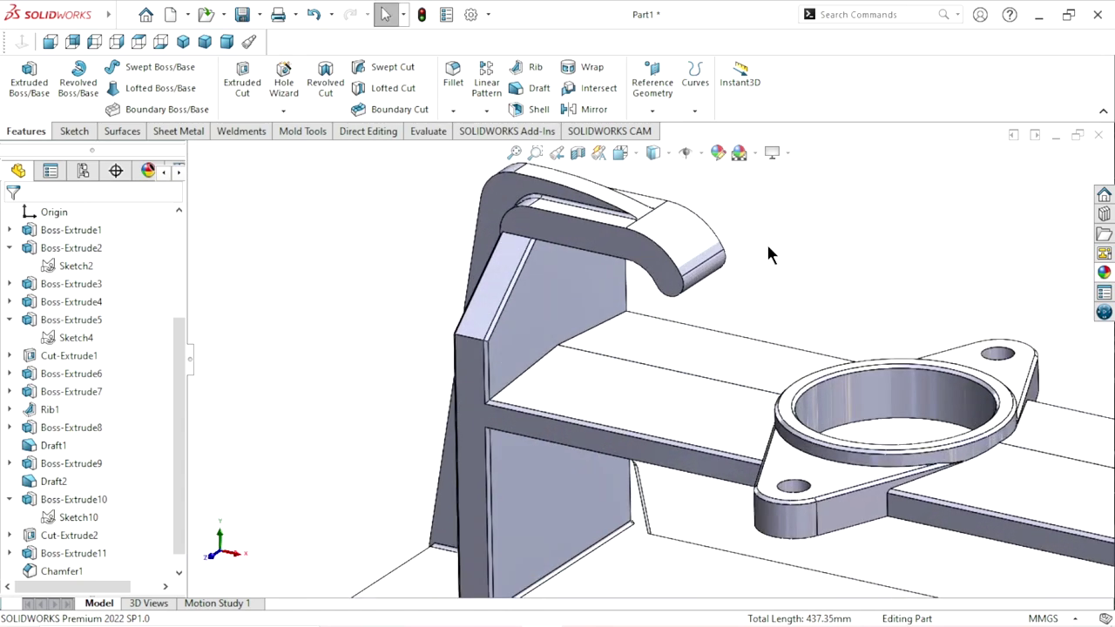
{"action": "scroll", "coordinate": [775, 266], "scroll_direction": "down", "scroll_amount": 2}
{"action": "scroll", "coordinate": [767, 296], "scroll_direction": "up", "scroll_amount": 2}
{"action": "scroll", "coordinate": [688, 290], "scroll_direction": "down", "scroll_amount": 2}
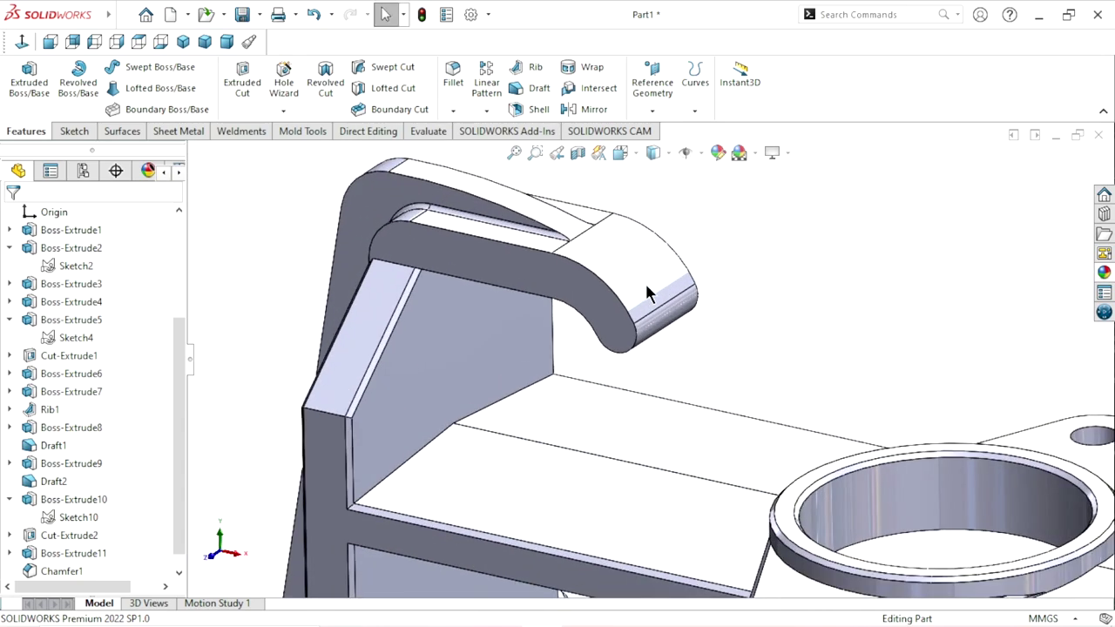
{"action": "mouse_move", "coordinate": [647, 294]}
{"action": "middle_mouse_down"}
{"action": "mouse_move", "coordinate": [610, 300]}
{"action": "mouse_move", "coordinate": [851, 310]}
{"action": "middle_mouse_up"}
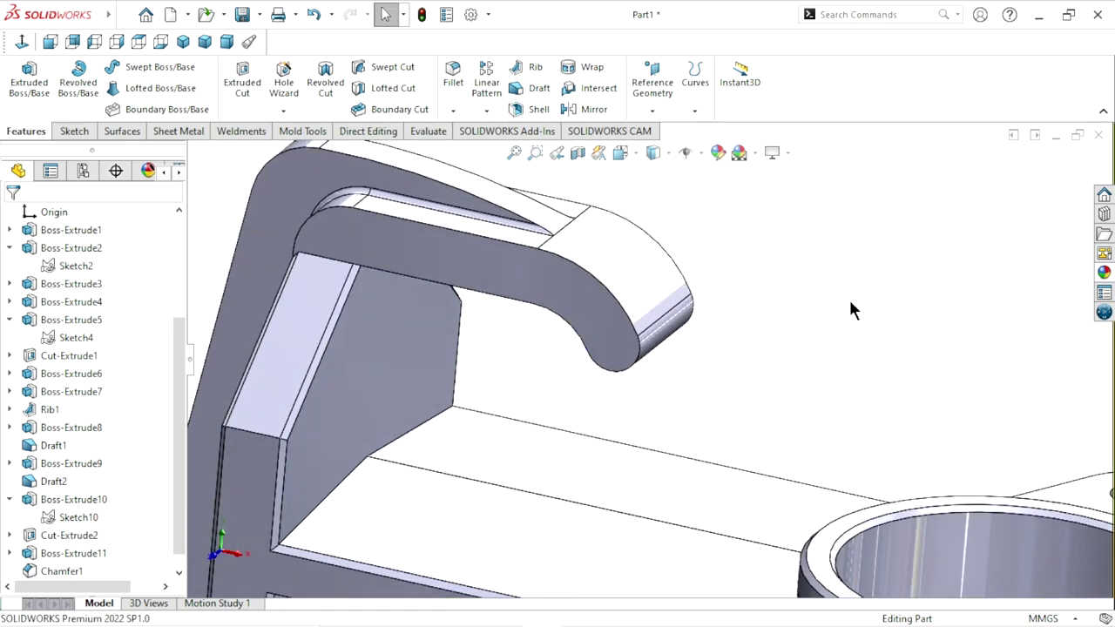
{"action": "left_click", "coordinate": [558, 312]}
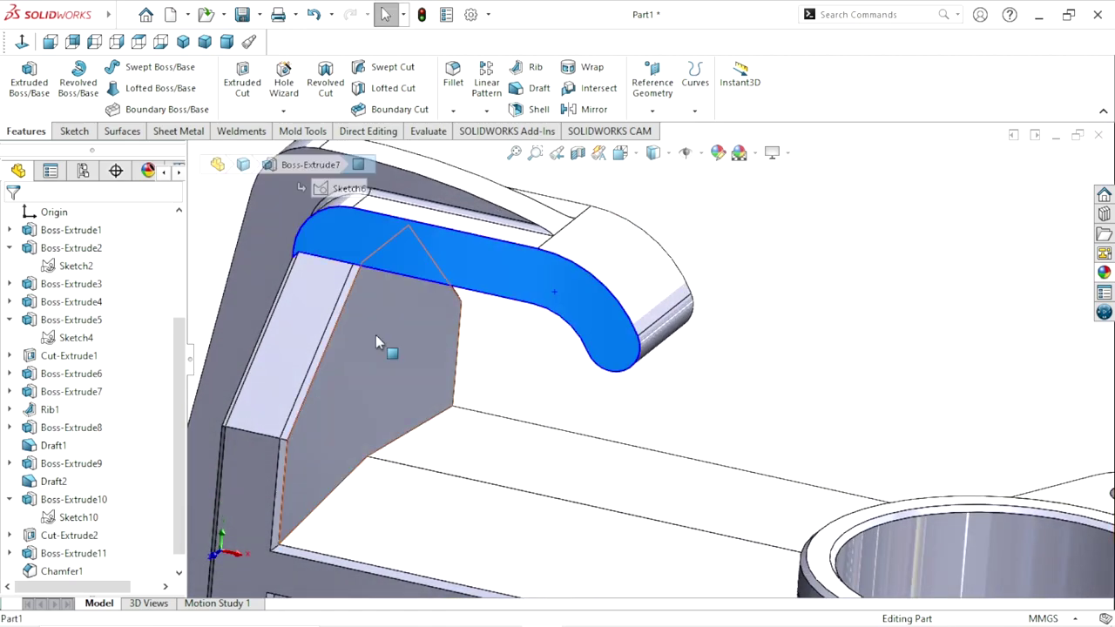
Step: Edit Boss-Extrude7 and accept it unchanged at 12.00 mm mid-plane
{"action": "right_click", "coordinate": [52, 391]}
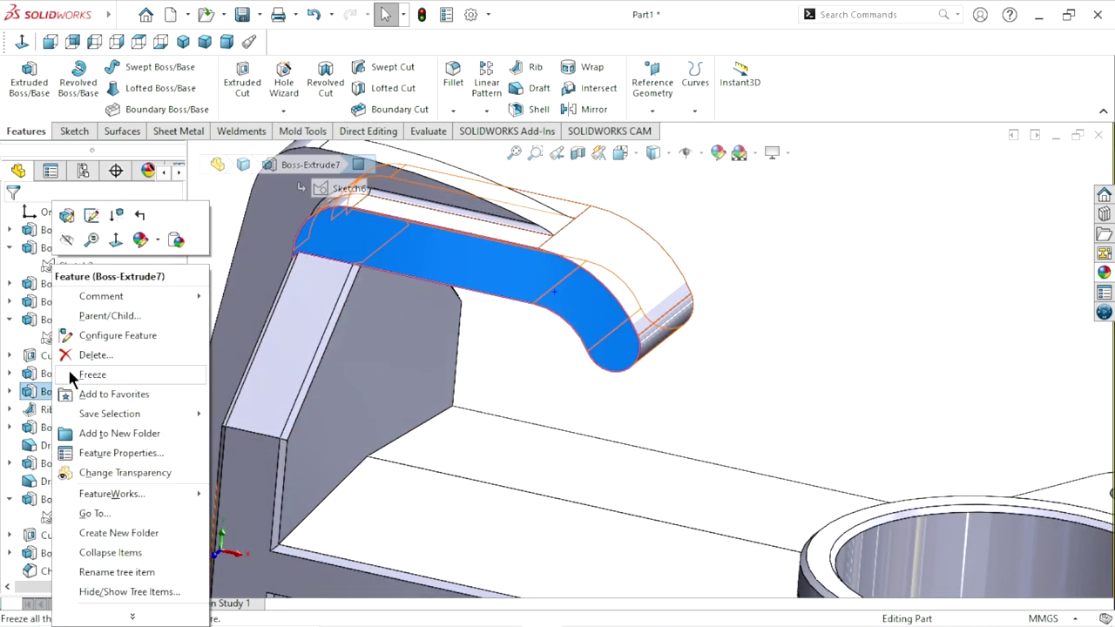
{"action": "left_click", "coordinate": [64, 217]}
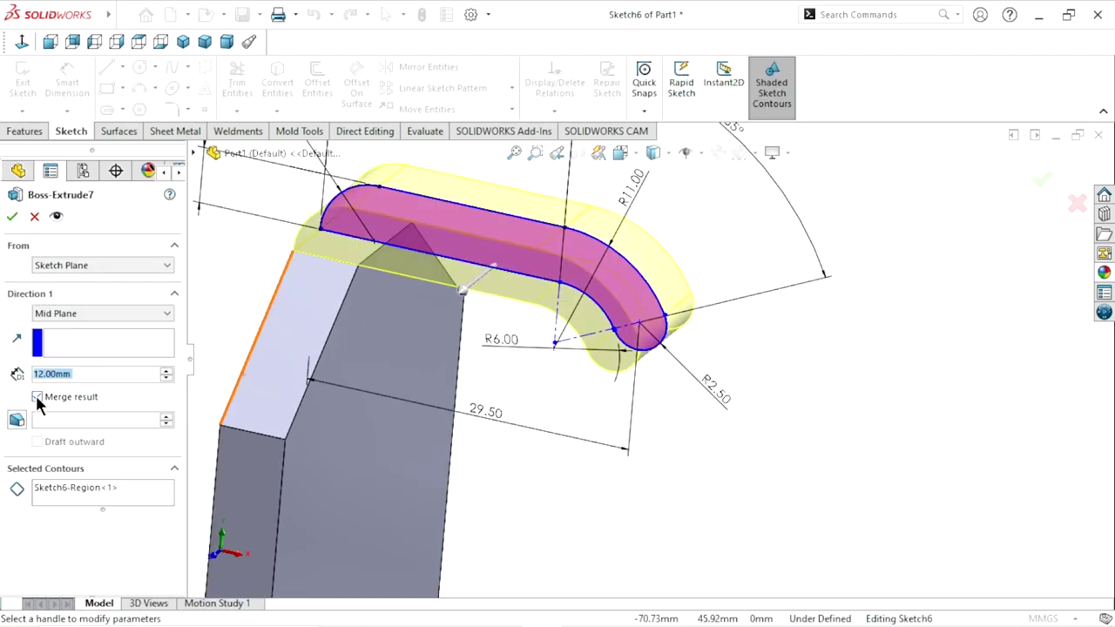
{"action": "left_click", "coordinate": [12, 219]}
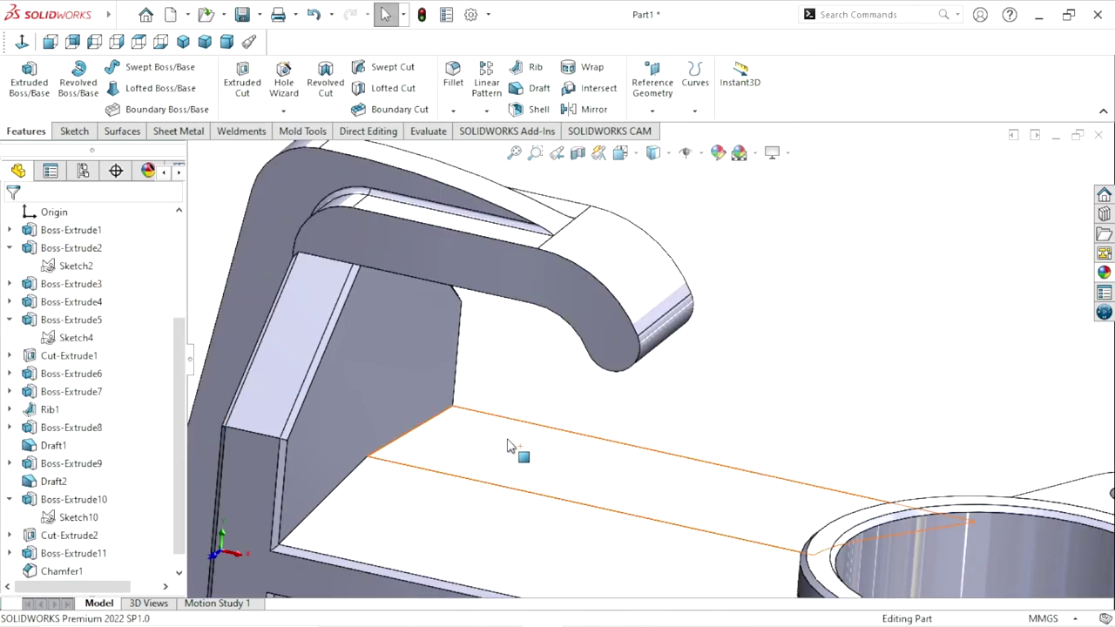
Step: Zoom out to show the whole filleted bracket
{"action": "scroll", "coordinate": [771, 342], "scroll_direction": "up", "scroll_amount": 2}
{"action": "scroll", "coordinate": [703, 386], "scroll_direction": "up", "scroll_amount": 2}
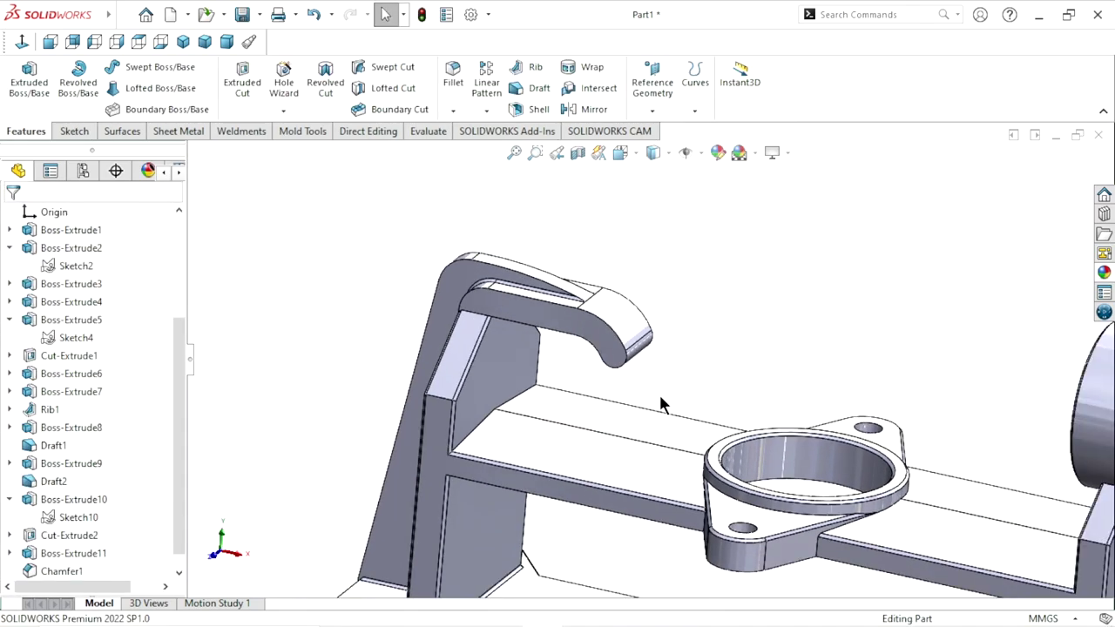
{"action": "scroll", "coordinate": [660, 403], "scroll_direction": "up", "scroll_amount": 2}
{"action": "scroll", "coordinate": [622, 393], "scroll_direction": "up", "scroll_amount": 2}
{"action": "scroll", "coordinate": [782, 501], "scroll_direction": "up", "scroll_amount": 1}
{"action": "scroll", "coordinate": [845, 488], "scroll_direction": "up", "scroll_amount": 1}
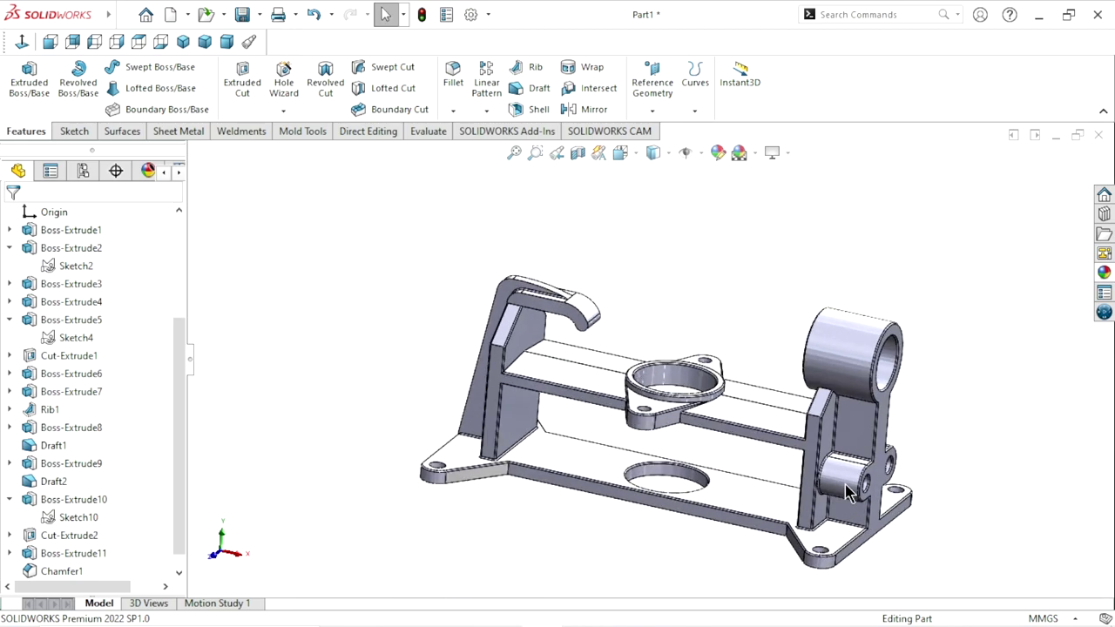
Step: Apply the matte steel appearance to the whole bracket
{"action": "left_click", "coordinate": [1104, 272]}
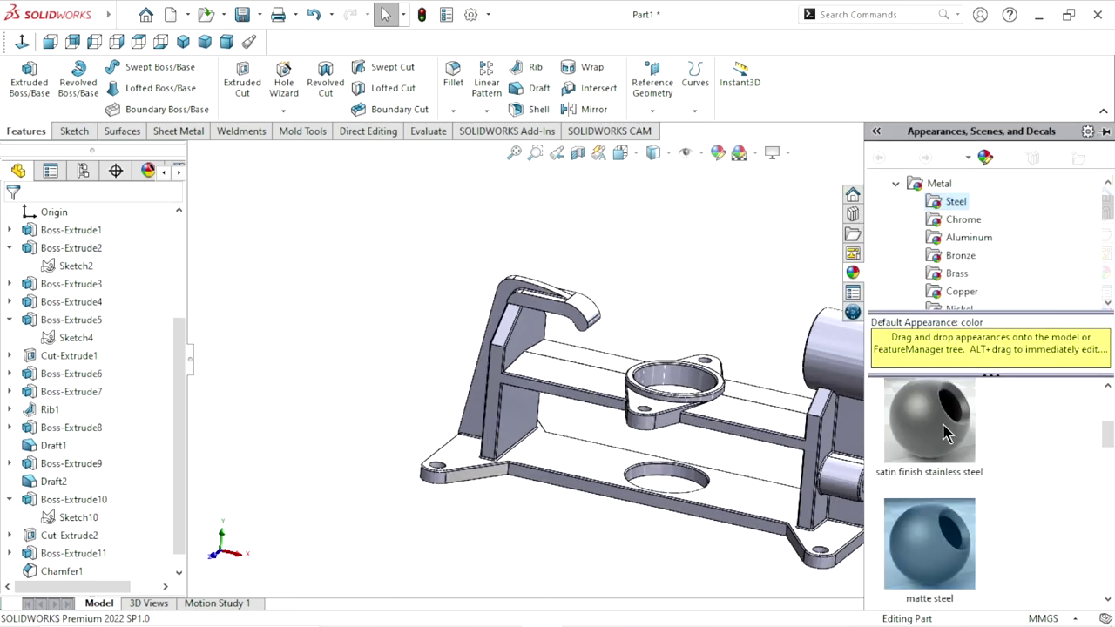
{"action": "mouse_move", "coordinate": [1108, 444]}
{"action": "left_mouse_down"}
{"action": "mouse_move", "coordinate": [1107, 391]}
{"action": "mouse_move", "coordinate": [1107, 496]}
{"action": "mouse_move", "coordinate": [1106, 447]}
{"action": "left_mouse_up"}
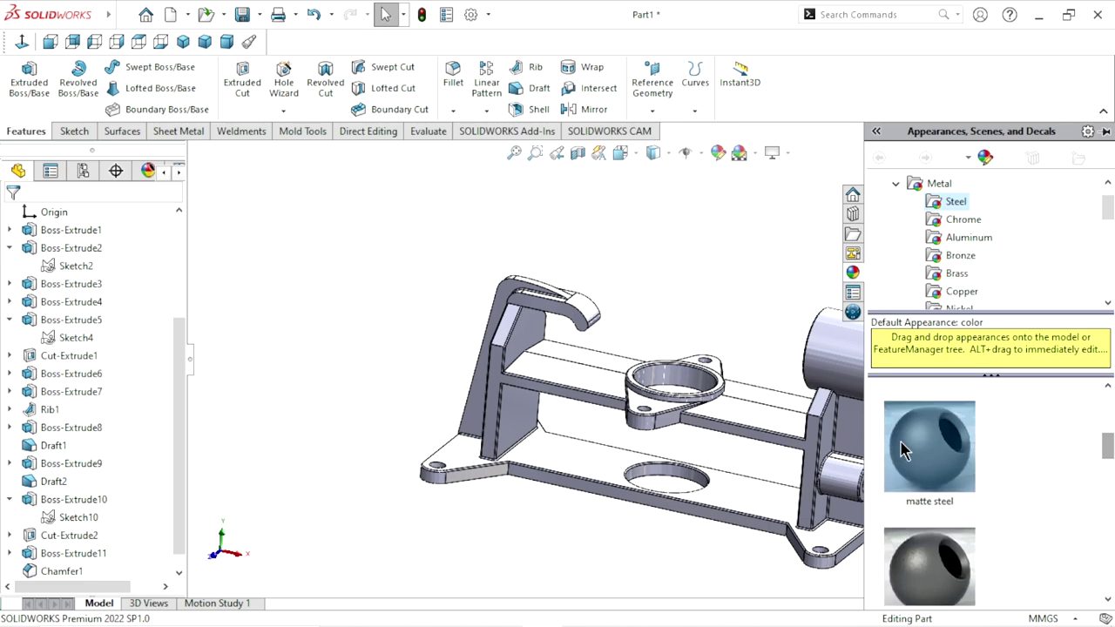
{"action": "double_click", "coordinate": [920, 453]}
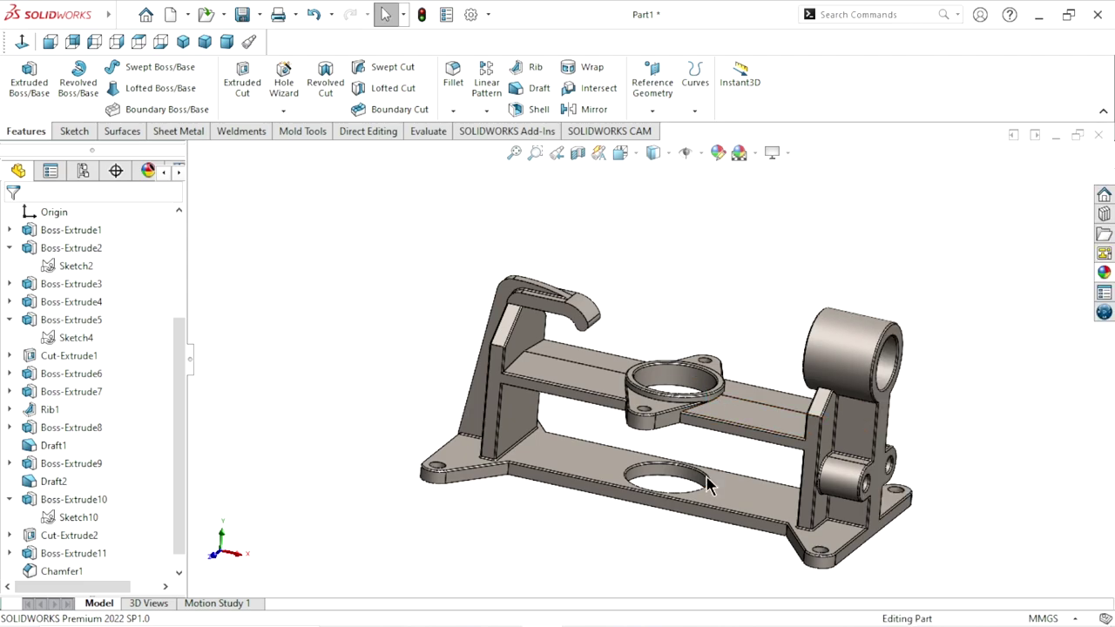
Step: Select the cylinder boss and flanged boss bores, lower plate hole, pillar, flange and corner holes
{"action": "scroll", "coordinate": [785, 384], "scroll_direction": "up", "scroll_amount": 2}
{"action": "scroll", "coordinate": [871, 384], "scroll_direction": "down", "scroll_amount": 3}
{"action": "scroll", "coordinate": [842, 369], "scroll_direction": "down", "scroll_amount": 3}
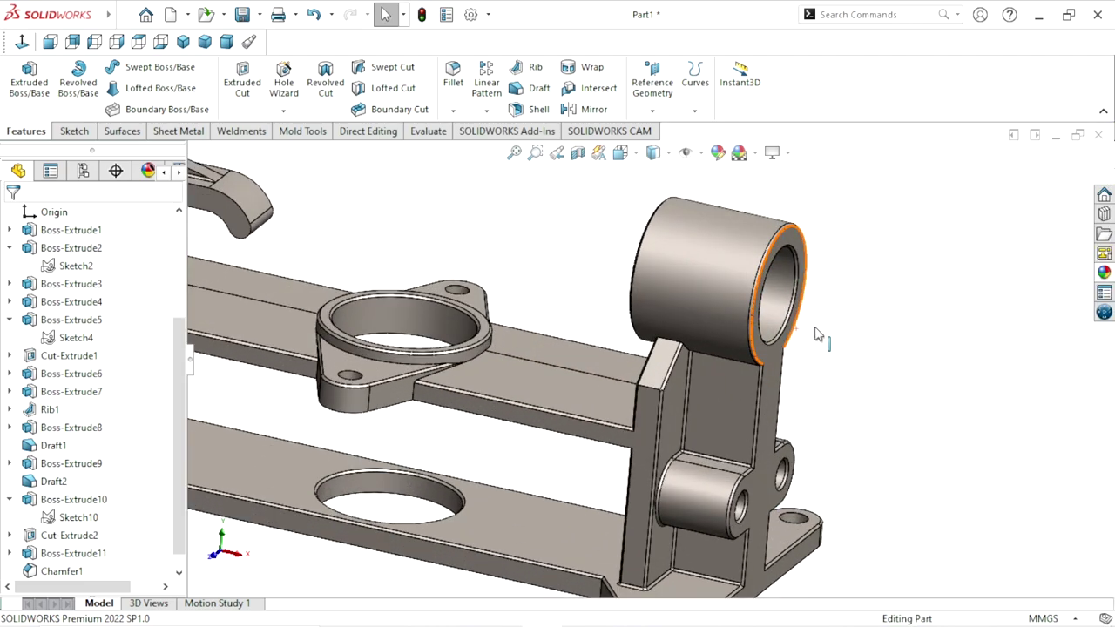
{"action": "left_click", "coordinate": [779, 294]}
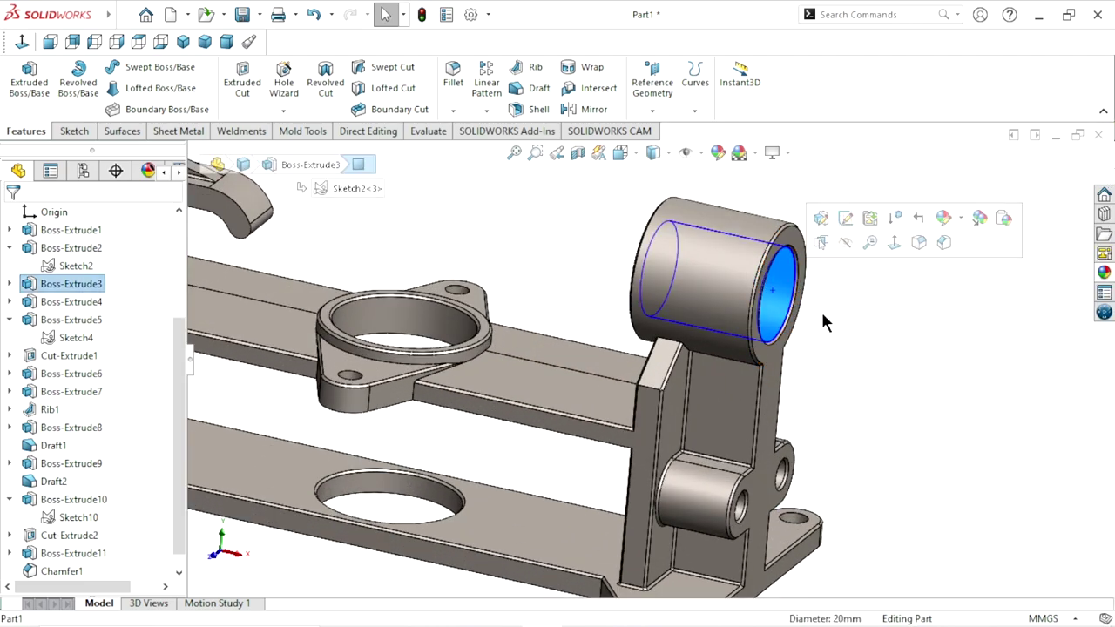
{"action": "left_click", "coordinate": [406, 337], "text": "ctrl"}
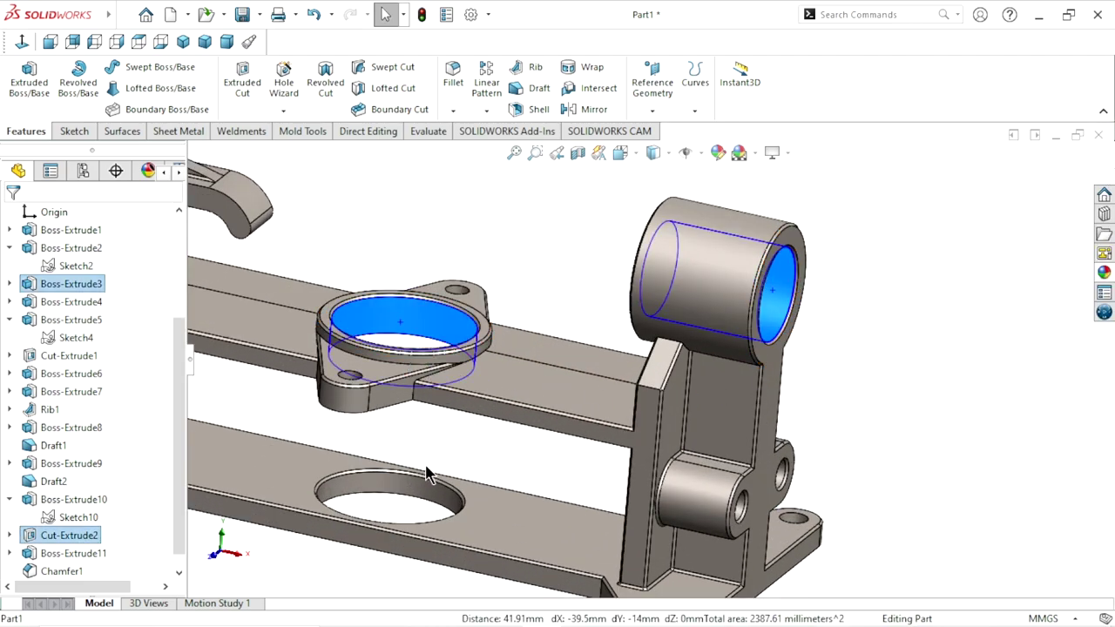
{"action": "left_click", "coordinate": [73, 540], "text": "ctrl"}
{"action": "scroll", "coordinate": [764, 517], "scroll_direction": "up", "scroll_amount": 2}
{"action": "scroll", "coordinate": [705, 494], "scroll_direction": "down", "scroll_amount": 3}
{"action": "scroll", "coordinate": [681, 442], "scroll_direction": "down", "scroll_amount": 2}
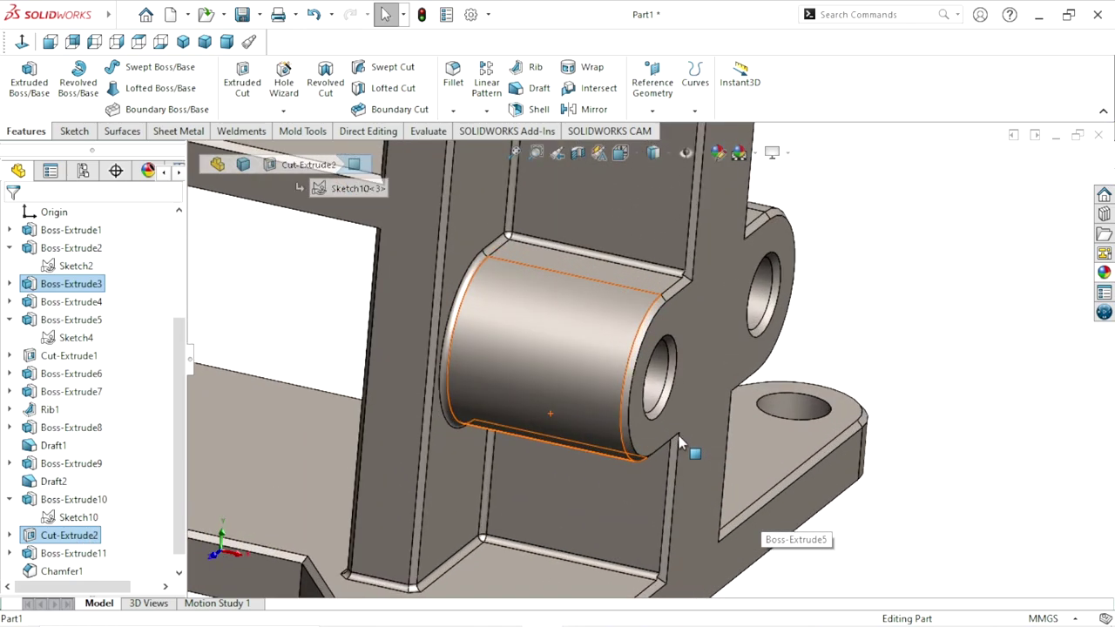
{"action": "left_click", "coordinate": [763, 301], "text": "ctrl"}
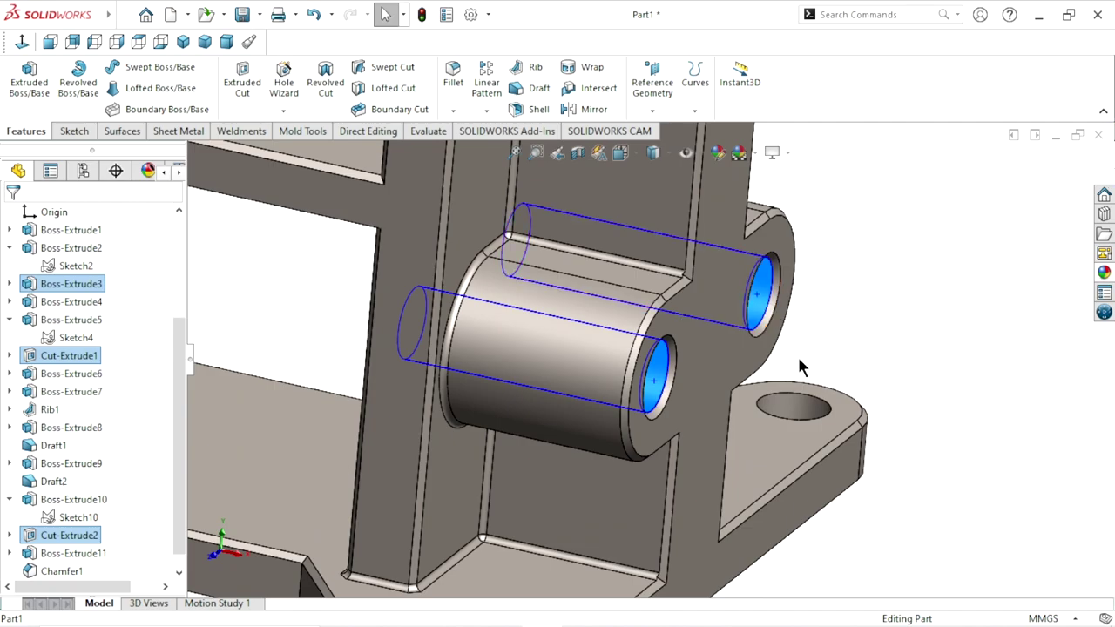
{"action": "left_click", "coordinate": [806, 406], "text": "ctrl"}
{"action": "scroll", "coordinate": [729, 498], "scroll_direction": "up", "scroll_amount": 2}
{"action": "scroll", "coordinate": [610, 466], "scroll_direction": "down", "scroll_amount": 2}
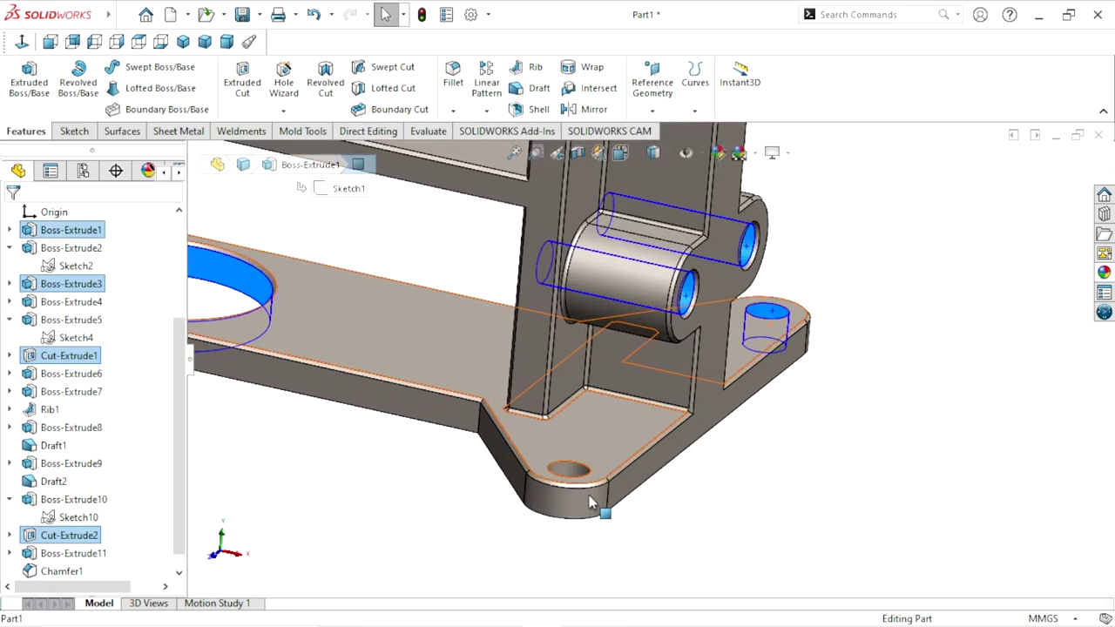
{"action": "scroll", "coordinate": [566, 450], "scroll_direction": "down", "scroll_amount": 2}
{"action": "left_click", "coordinate": [567, 451], "text": "ctrl"}
Step: Add both flange mounting holes and the left corner hole to the selection
{"action": "scroll", "coordinate": [562, 455], "scroll_direction": "up", "scroll_amount": 1}
{"action": "scroll", "coordinate": [595, 491], "scroll_direction": "up", "scroll_amount": 2}
{"action": "scroll", "coordinate": [450, 445], "scroll_direction": "up", "scroll_amount": 3}
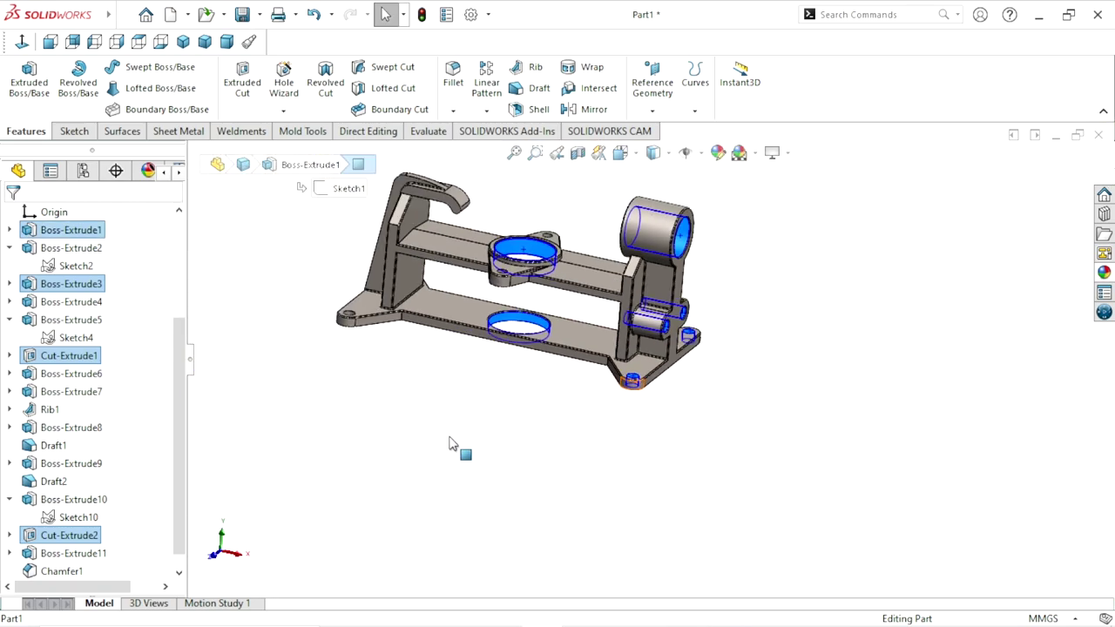
{"action": "scroll", "coordinate": [532, 257], "scroll_direction": "down", "scroll_amount": 1}
{"action": "scroll", "coordinate": [541, 253], "scroll_direction": "down", "scroll_amount": 3}
{"action": "scroll", "coordinate": [543, 307], "scroll_direction": "down", "scroll_amount": 2}
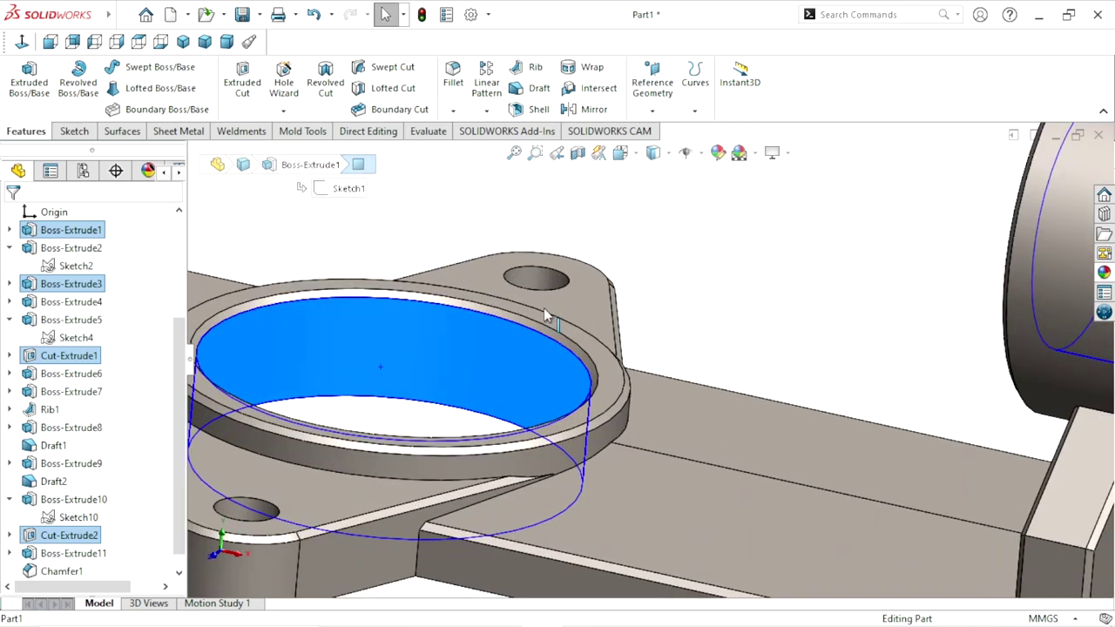
{"action": "left_click", "coordinate": [535, 281], "text": "ctrl"}
{"action": "scroll", "coordinate": [488, 410], "scroll_direction": "up", "scroll_amount": 3}
{"action": "scroll", "coordinate": [505, 431], "scroll_direction": "down", "scroll_amount": 4}
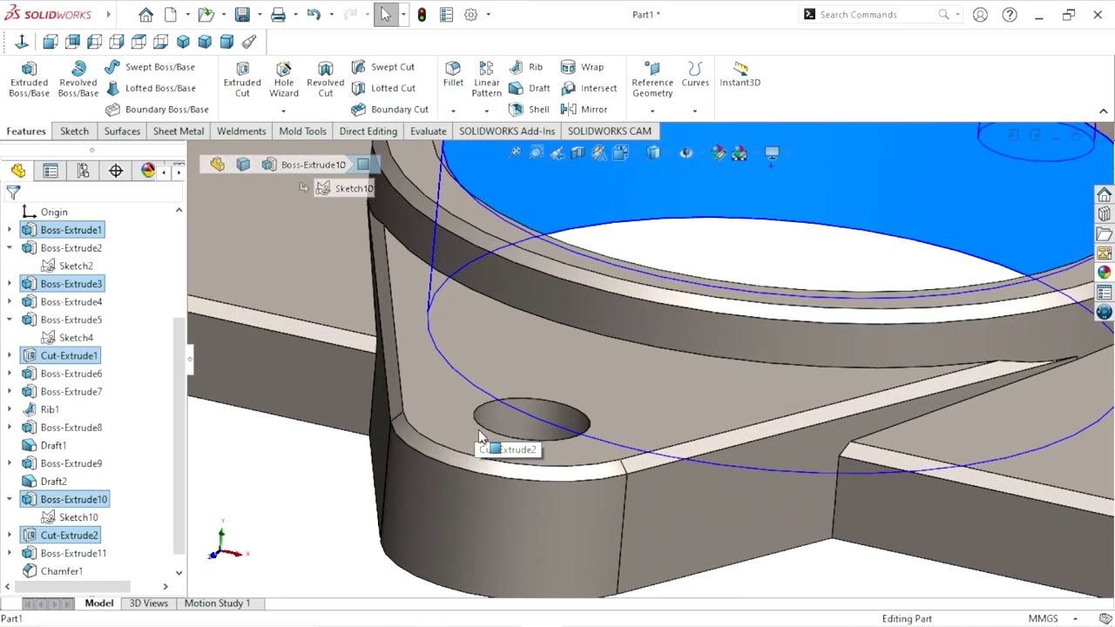
{"action": "left_click", "coordinate": [534, 422], "text": "ctrl"}
{"action": "scroll", "coordinate": [523, 435], "scroll_direction": "up", "scroll_amount": 2}
{"action": "scroll", "coordinate": [520, 451], "scroll_direction": "up", "scroll_amount": 2}
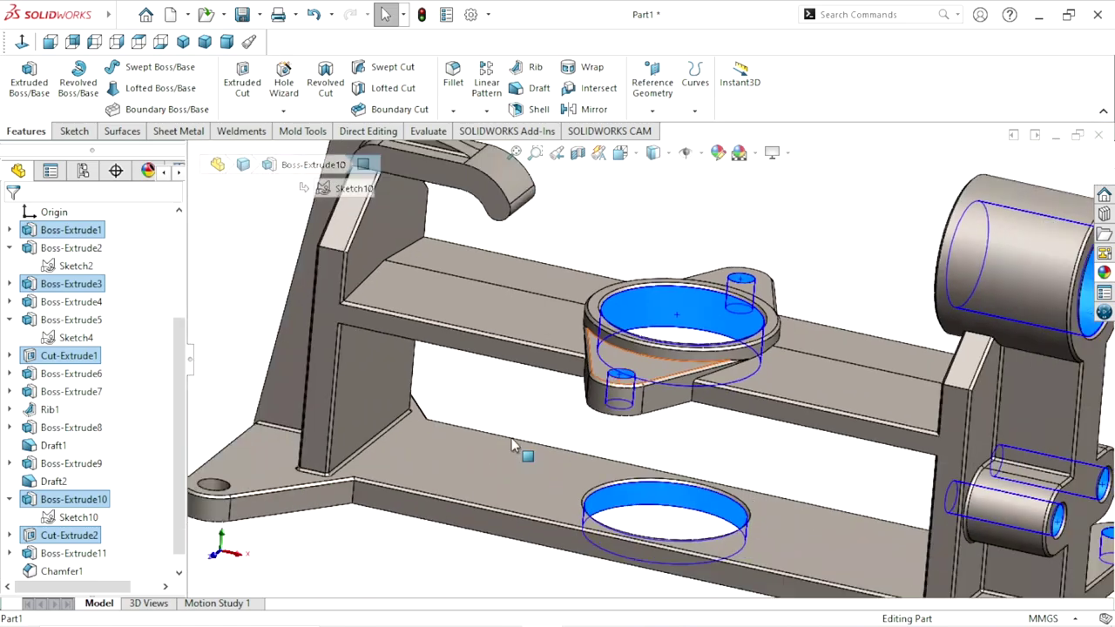
{"action": "scroll", "coordinate": [488, 445], "scroll_direction": "up", "scroll_amount": 1}
{"action": "scroll", "coordinate": [292, 470], "scroll_direction": "down", "scroll_amount": 3}
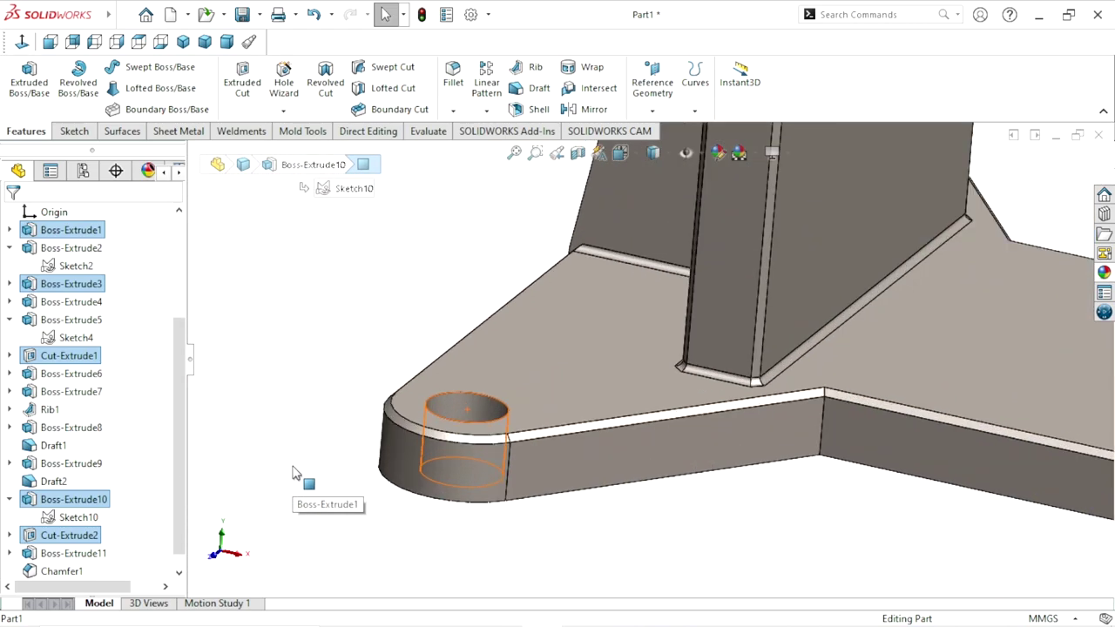
{"action": "left_click", "coordinate": [455, 413], "text": "ctrl"}
Step: Orbit to add the last corner hole, then orbit back toward isometric
{"action": "scroll", "coordinate": [456, 453], "scroll_direction": "up", "scroll_amount": 3}
{"action": "scroll", "coordinate": [456, 465], "scroll_direction": "up", "scroll_amount": 3}
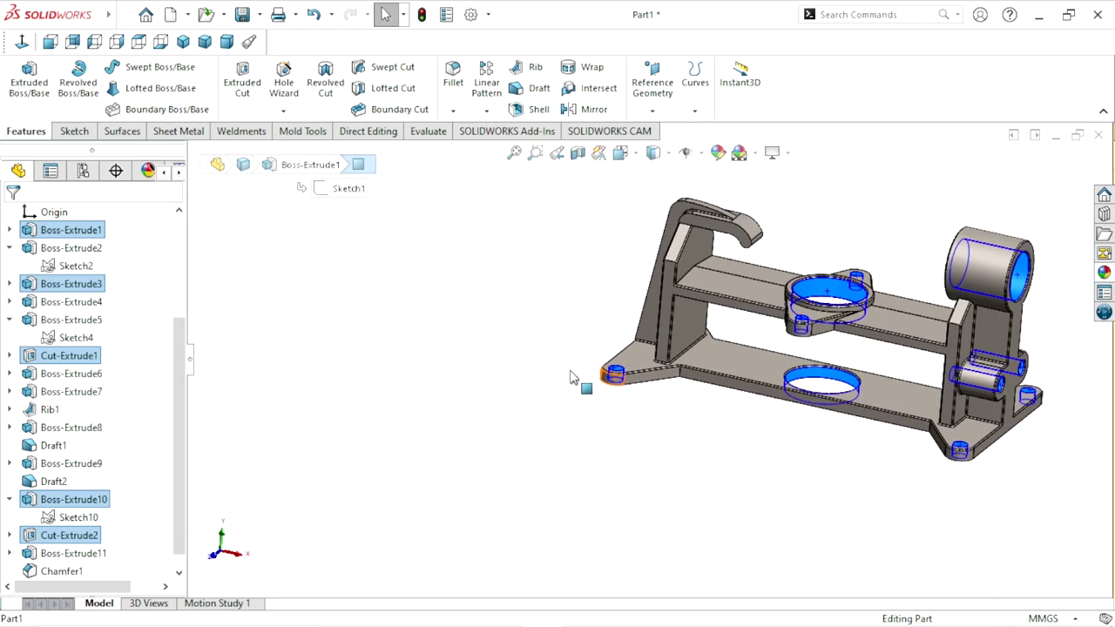
{"action": "mouse_move", "coordinate": [575, 378]}
{"action": "middle_mouse_down"}
{"action": "mouse_move", "coordinate": [726, 334]}
{"action": "mouse_move", "coordinate": [773, 517]}
{"action": "middle_mouse_up"}
{"action": "scroll", "coordinate": [773, 516], "scroll_direction": "down", "scroll_amount": 3}
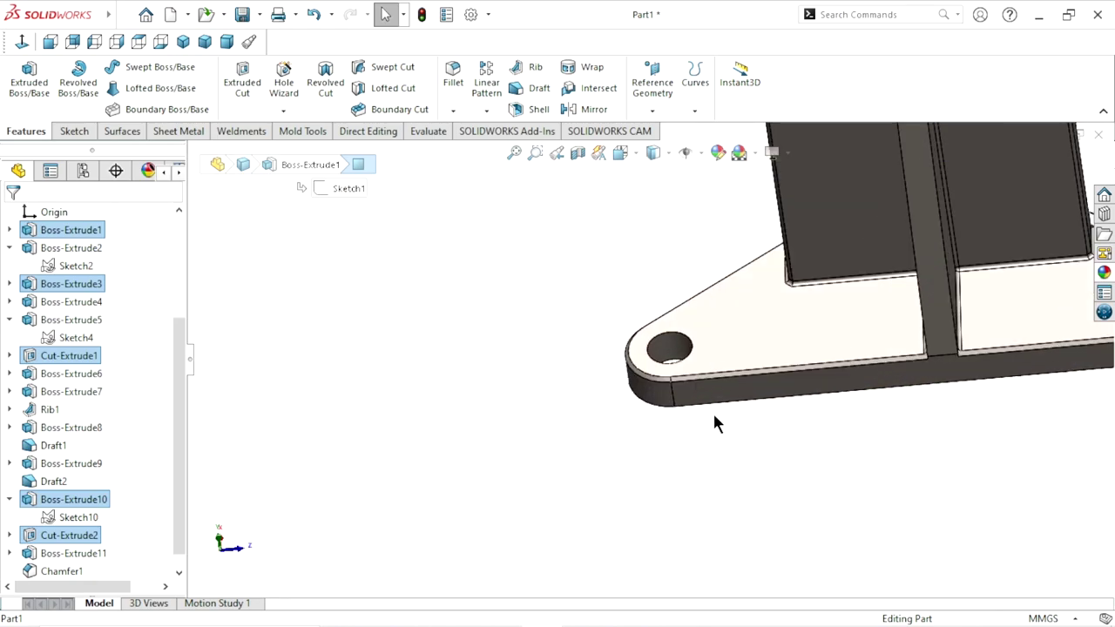
{"action": "scroll", "coordinate": [712, 411], "scroll_direction": "down", "scroll_amount": 3}
{"action": "left_click", "coordinate": [555, 229], "text": "ctrl"}
{"action": "scroll", "coordinate": [530, 397], "scroll_direction": "up", "scroll_amount": 3}
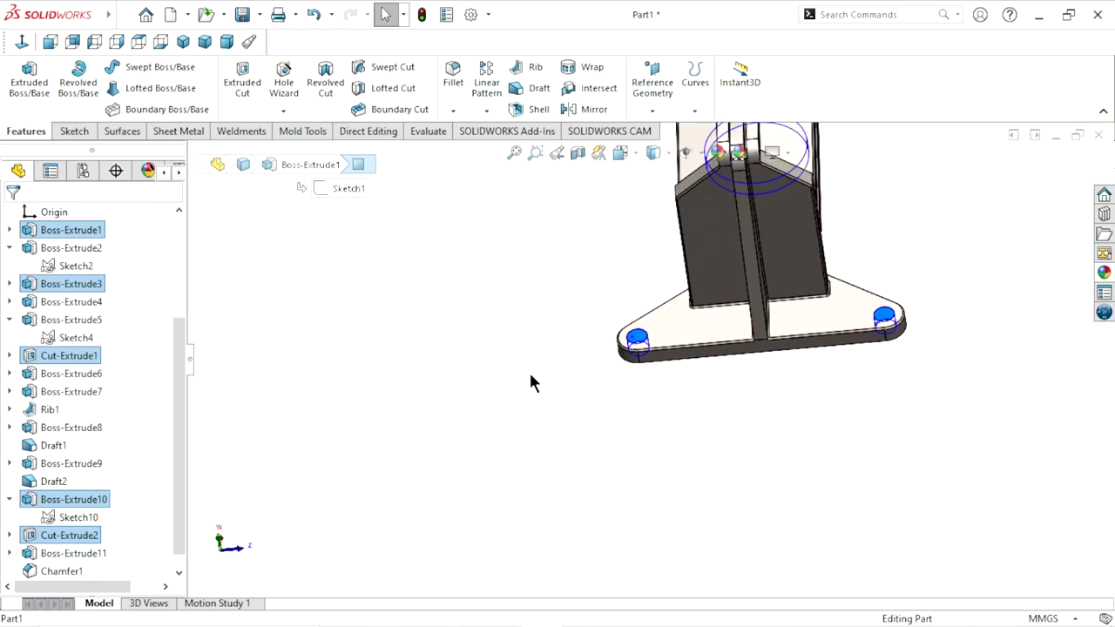
{"action": "scroll", "coordinate": [529, 381], "scroll_direction": "up", "scroll_amount": 2}
{"action": "middle_click_drag", "start_coordinate": [828, 322], "coordinate": [991, 323]}
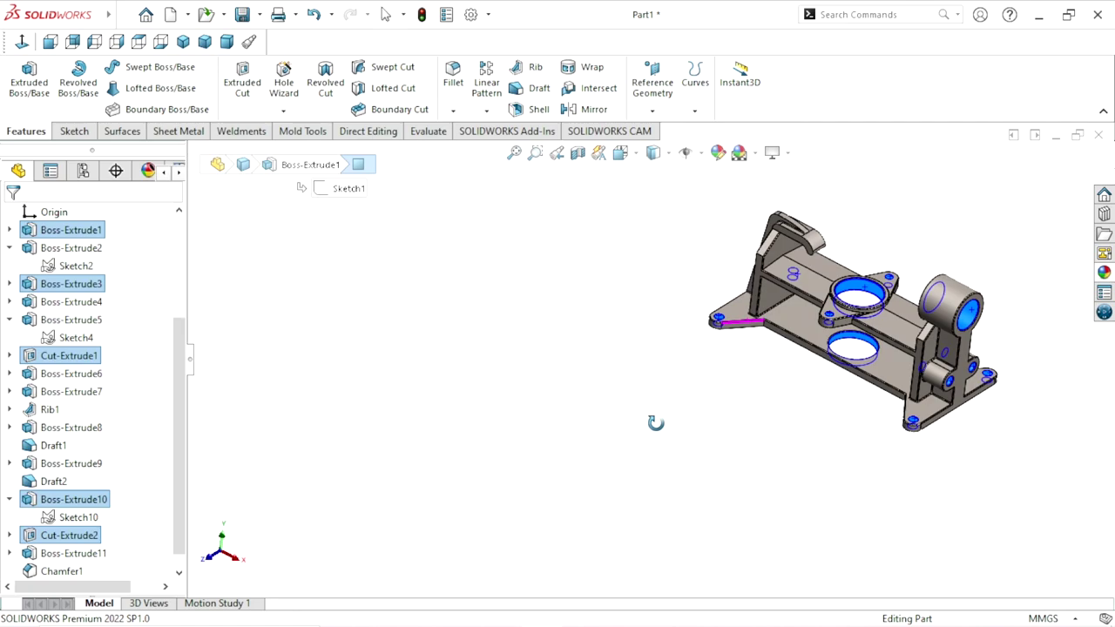
{"action": "scroll", "coordinate": [991, 322], "scroll_direction": "down", "scroll_amount": 3}
{"action": "scroll", "coordinate": [958, 384], "scroll_direction": "down", "scroll_amount": 2}
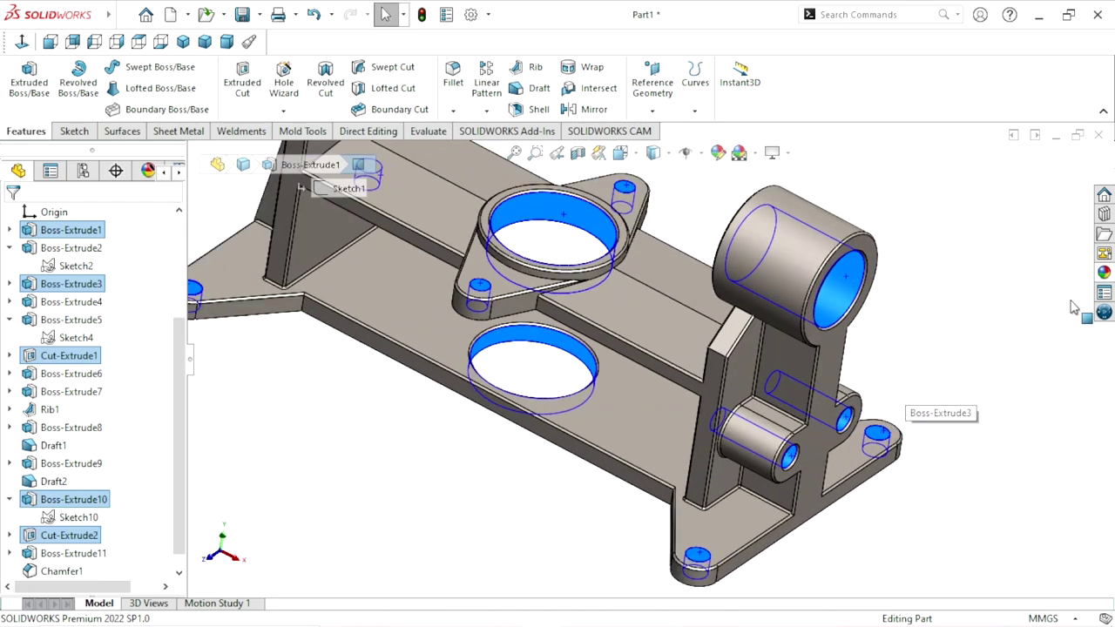
Step: Apply polished steel to the selected bore and hole faces
{"action": "left_click", "coordinate": [1101, 273]}
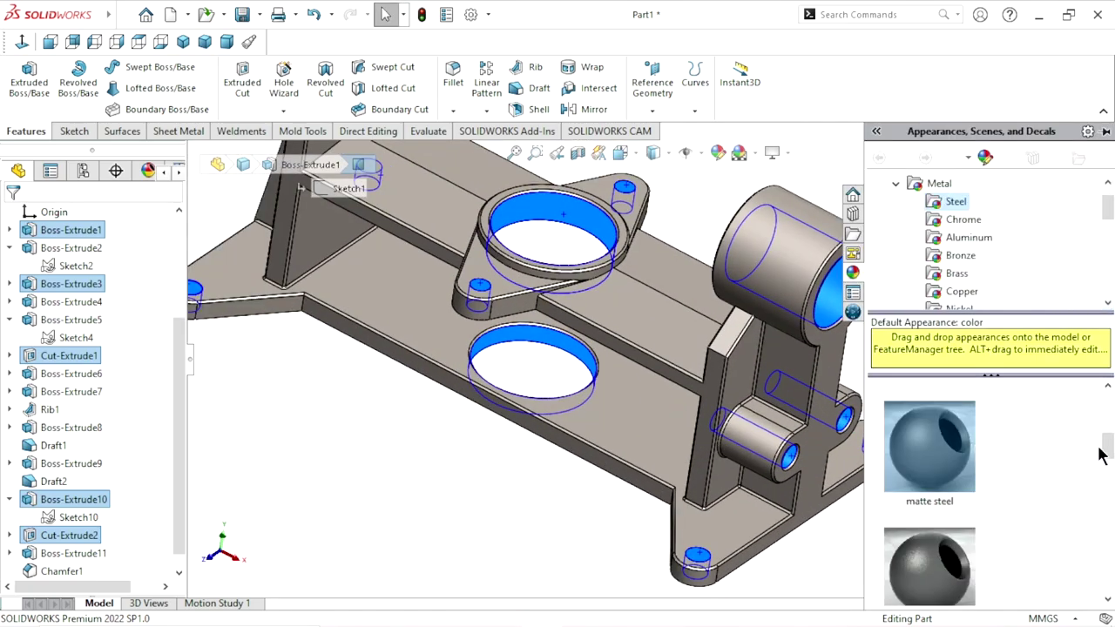
{"action": "left_click_drag", "start_coordinate": [1105, 453], "coordinate": [1098, 399]}
{"action": "left_click", "coordinate": [943, 446]}
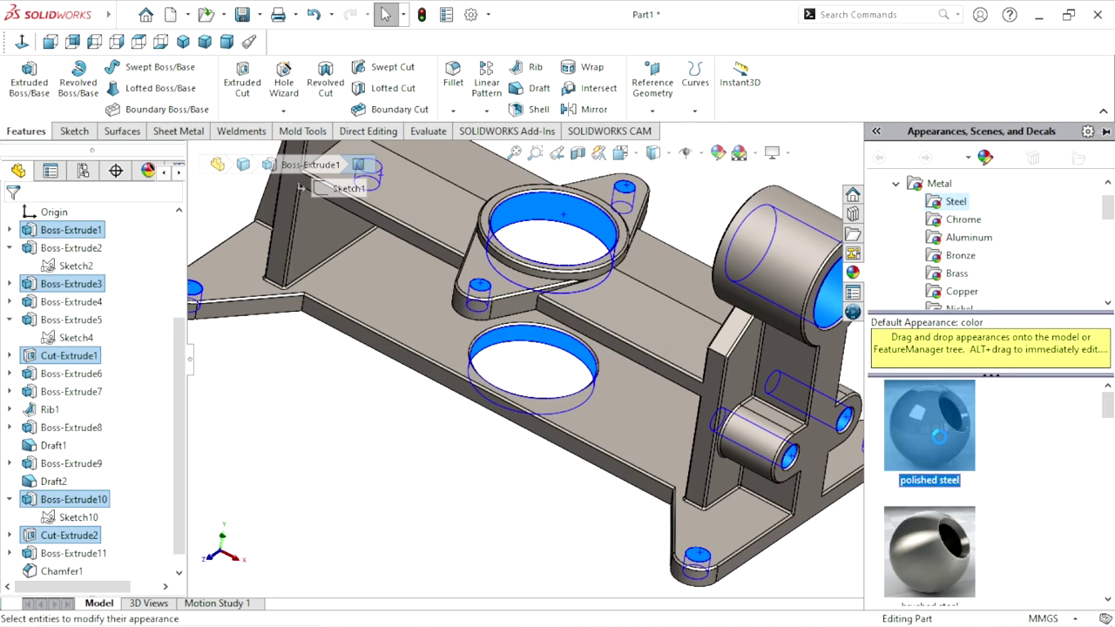
Step: Fit the part in view and switch to isometric, then trimetric view
{"action": "key", "text": "f"}
{"action": "scroll", "coordinate": [643, 292], "scroll_direction": "up", "scroll_amount": 2}
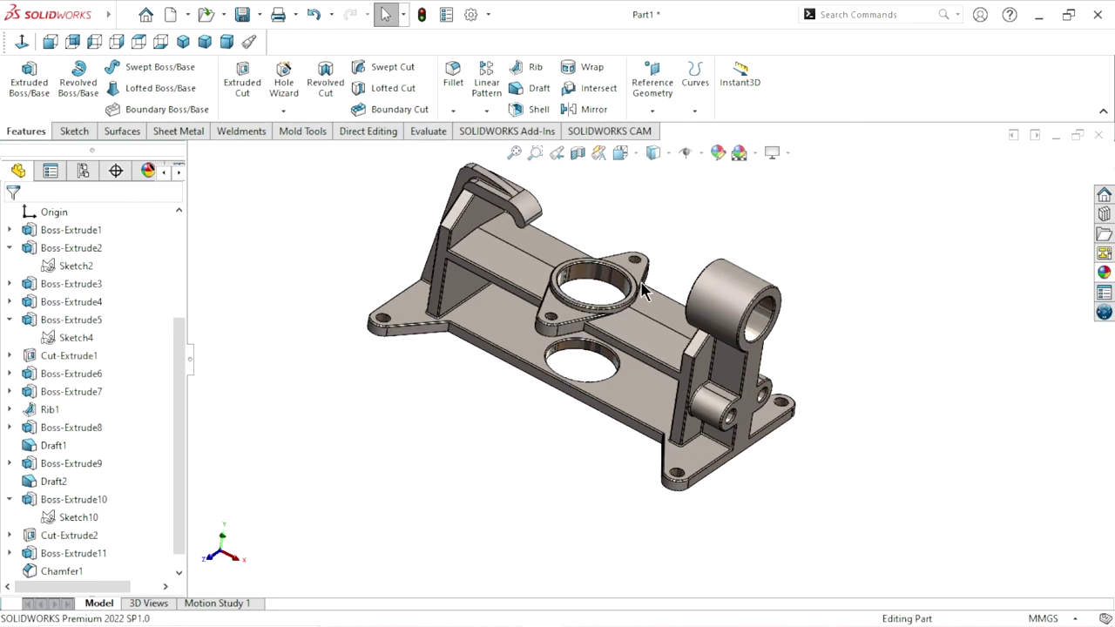
{"action": "left_click", "coordinate": [183, 48]}
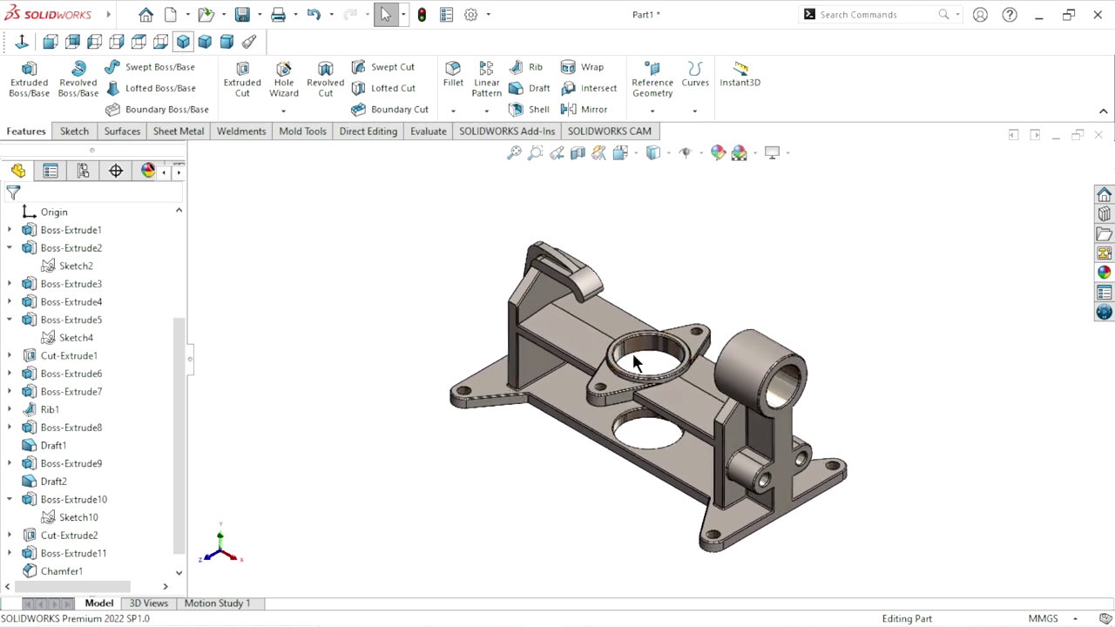
{"action": "left_click", "coordinate": [206, 43]}
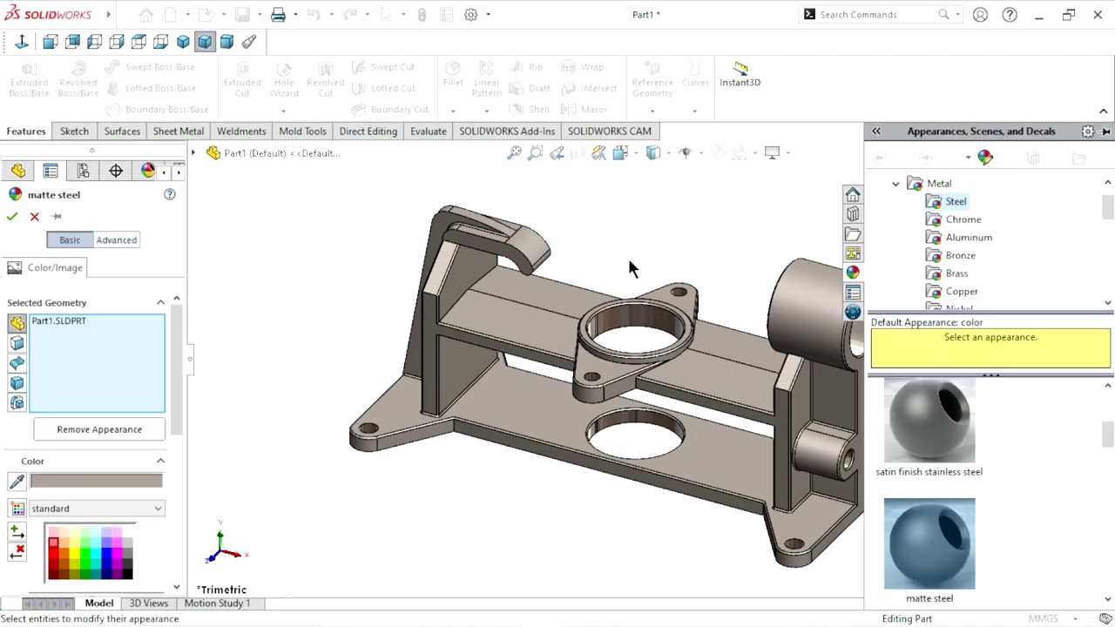
Step: Preview cyan, blue-violet, red, light orange and cyan colour swatches on the part
{"action": "left_click_drag", "start_coordinate": [172, 394], "coordinate": [172, 427]}
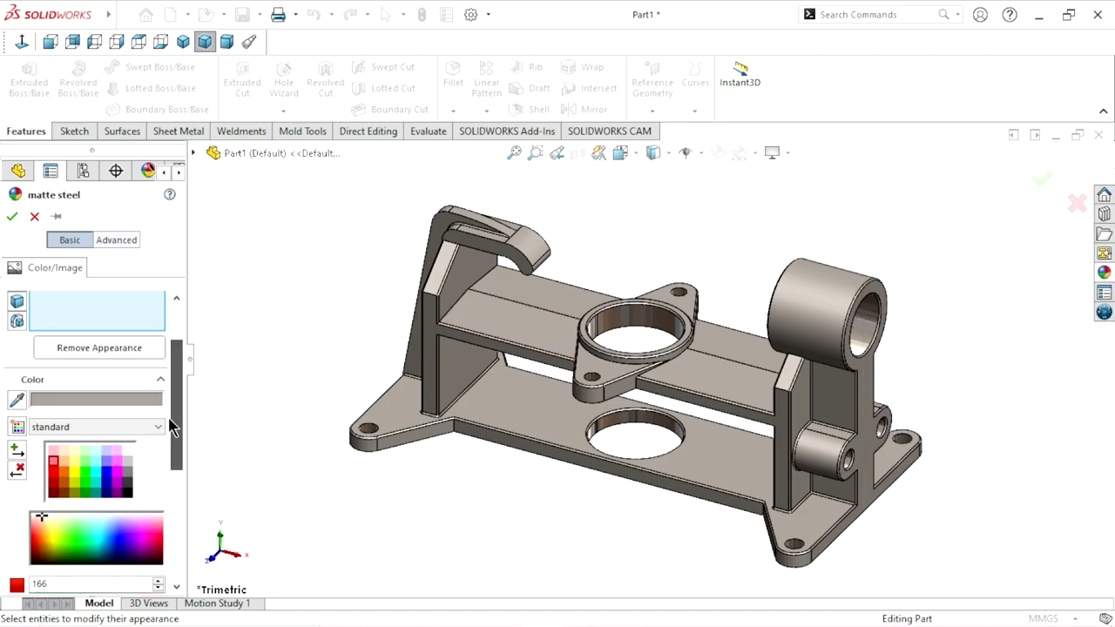
{"action": "left_click", "coordinate": [94, 463]}
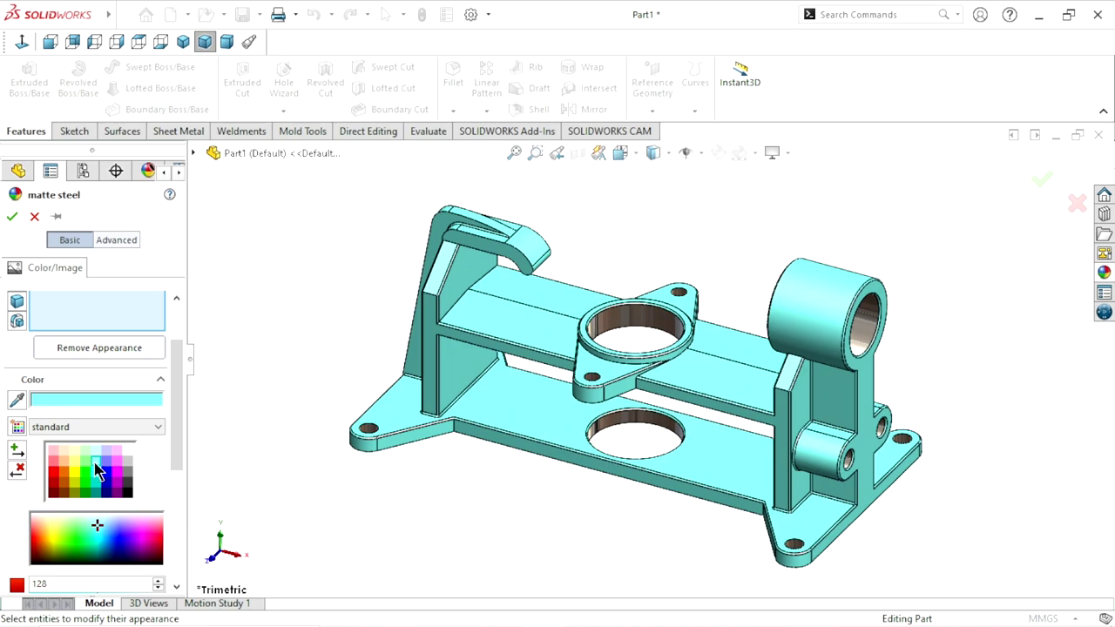
{"action": "left_click", "coordinate": [105, 463]}
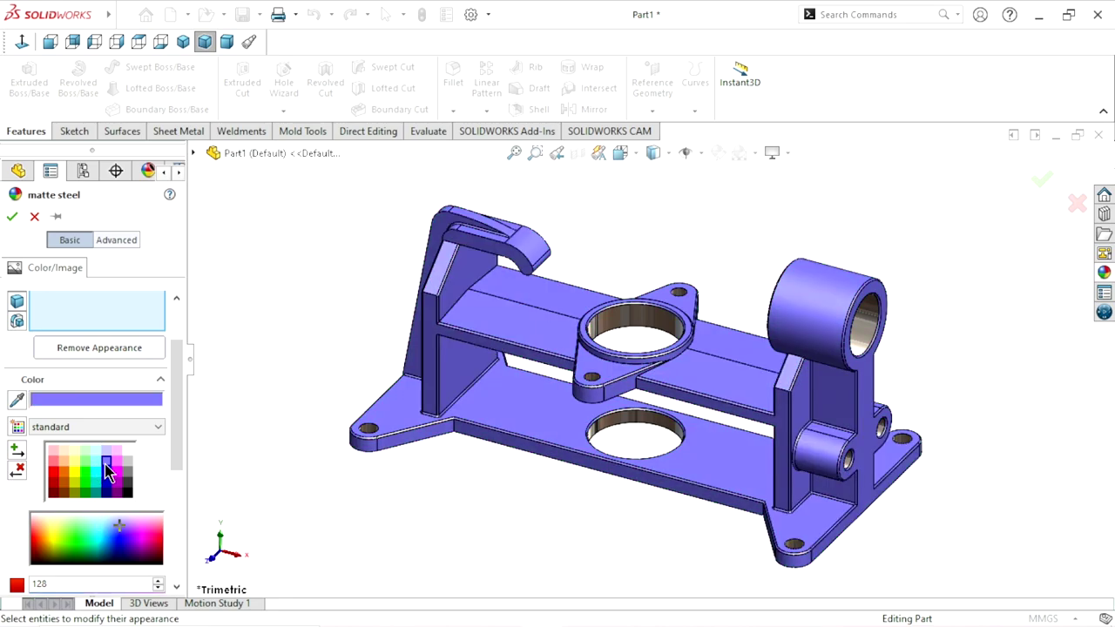
{"action": "key", "text": "Up"}
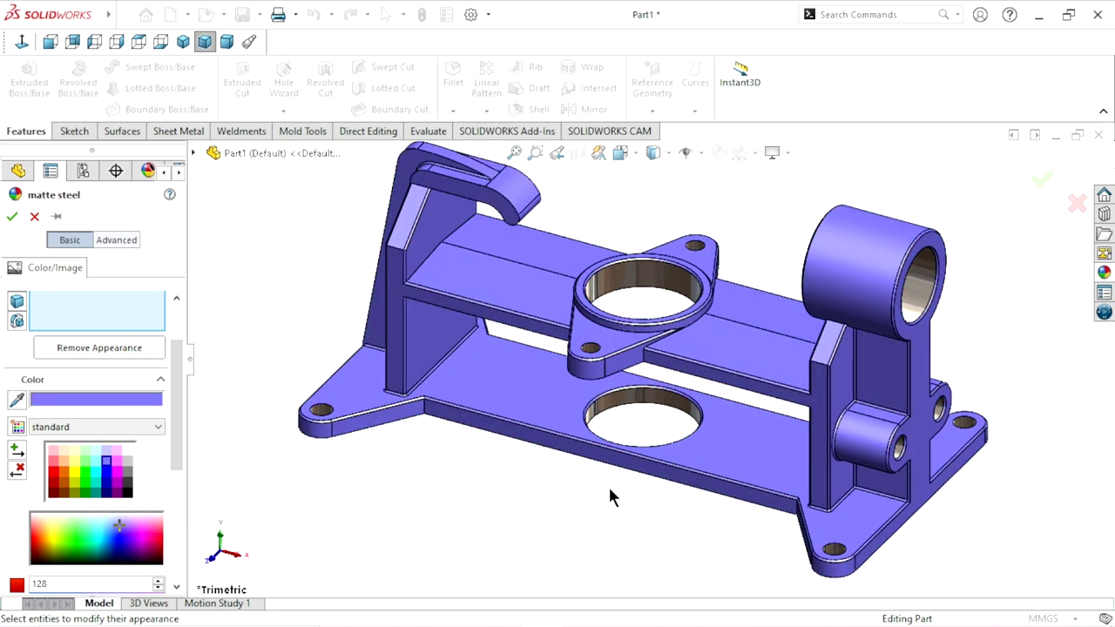
{"action": "scroll", "coordinate": [705, 281], "scroll_direction": "down", "scroll_amount": 2}
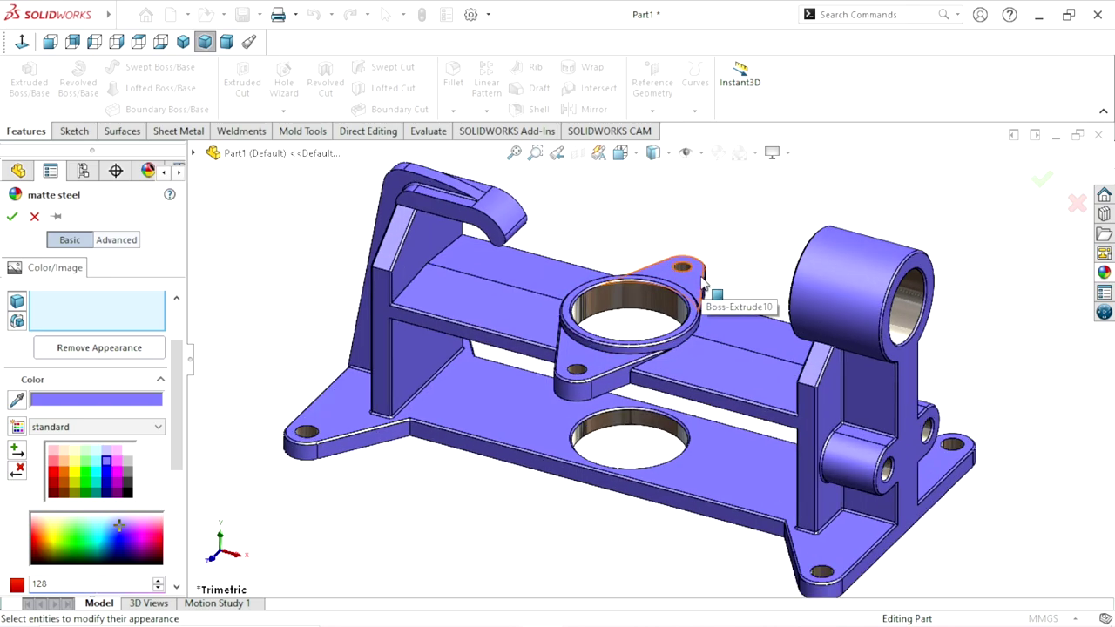
{"action": "scroll", "coordinate": [658, 364], "scroll_direction": "up", "scroll_amount": 1}
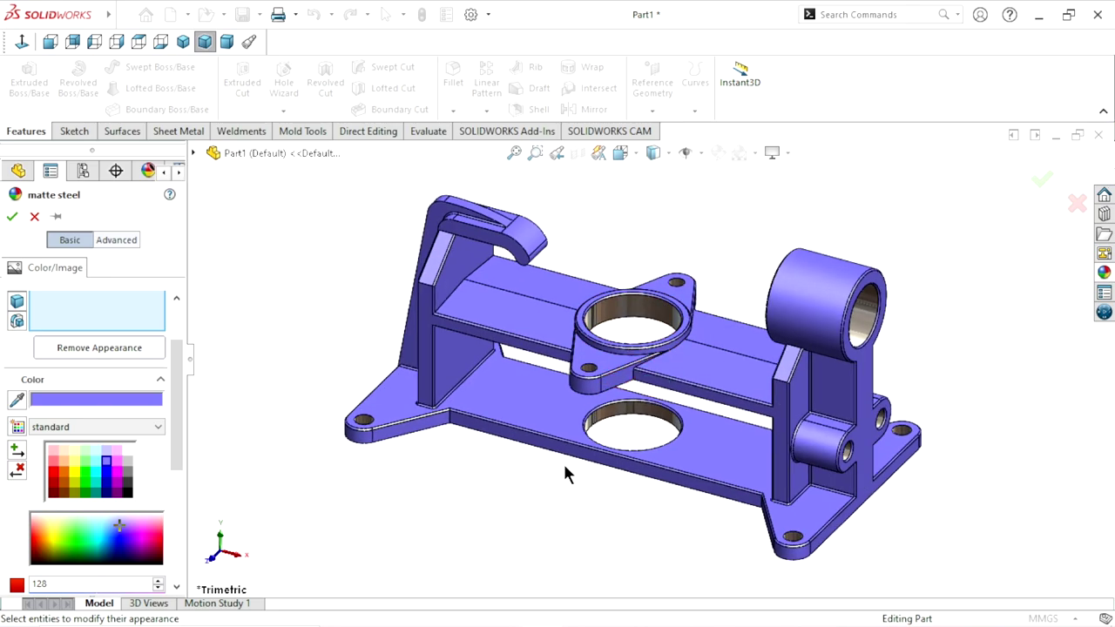
{"action": "left_click", "coordinate": [57, 472]}
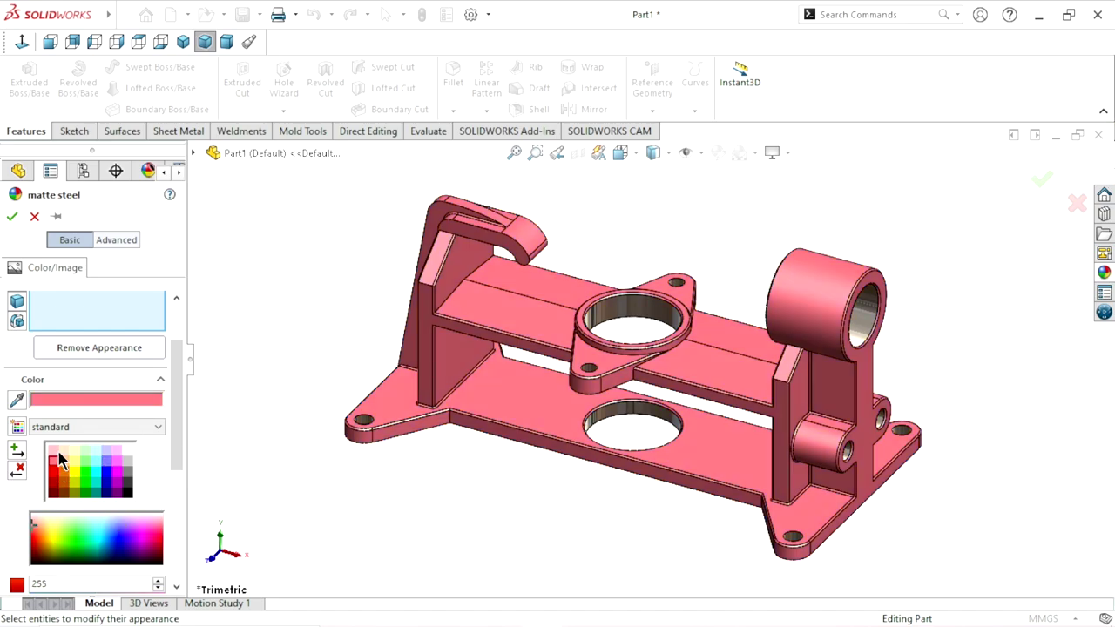
{"action": "left_click", "coordinate": [63, 461]}
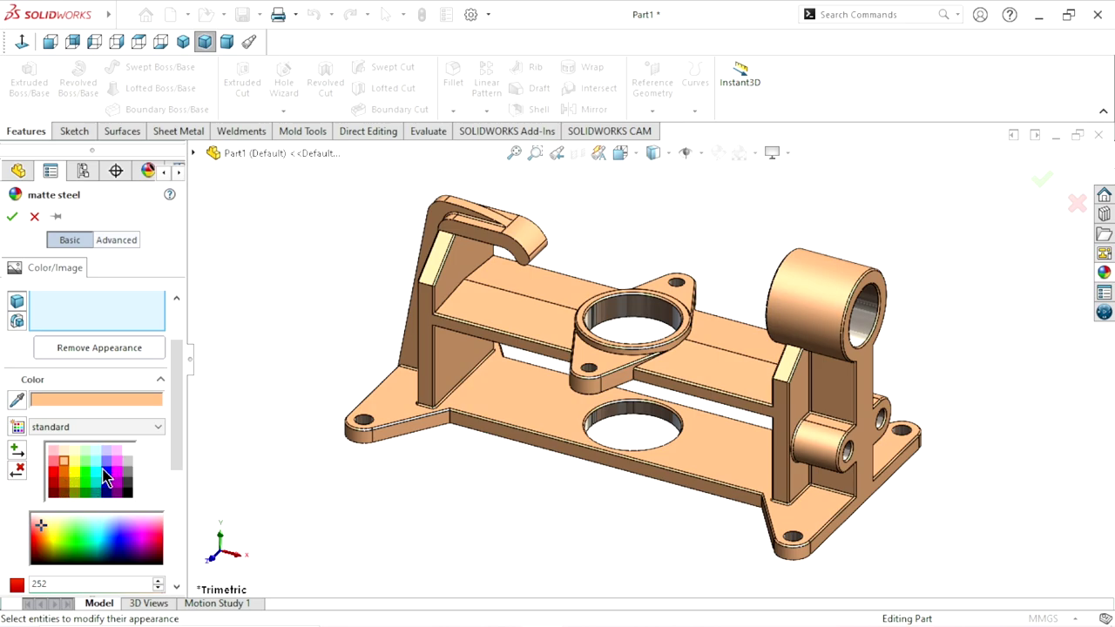
{"action": "left_click", "coordinate": [101, 477]}
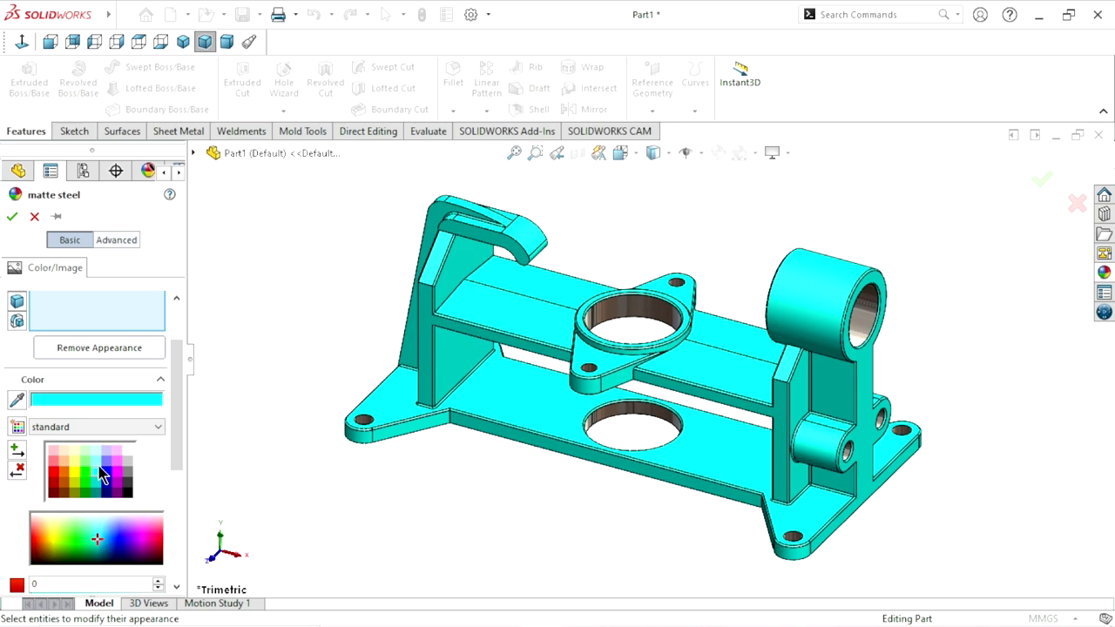
{"action": "left_click", "coordinate": [96, 461]}
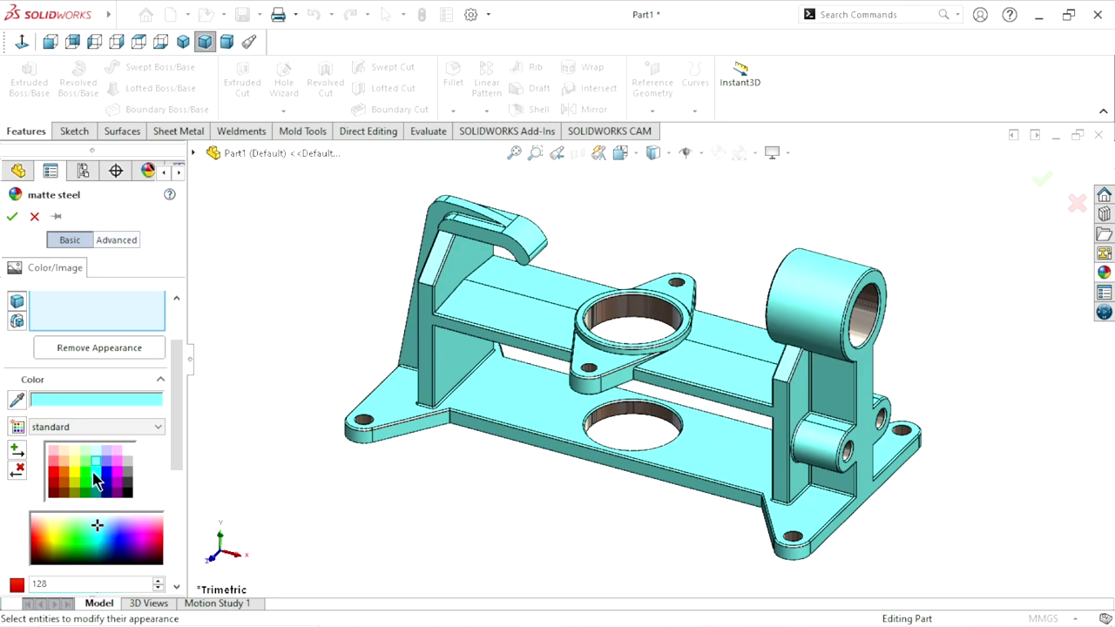
{"action": "left_click", "coordinate": [94, 475]}
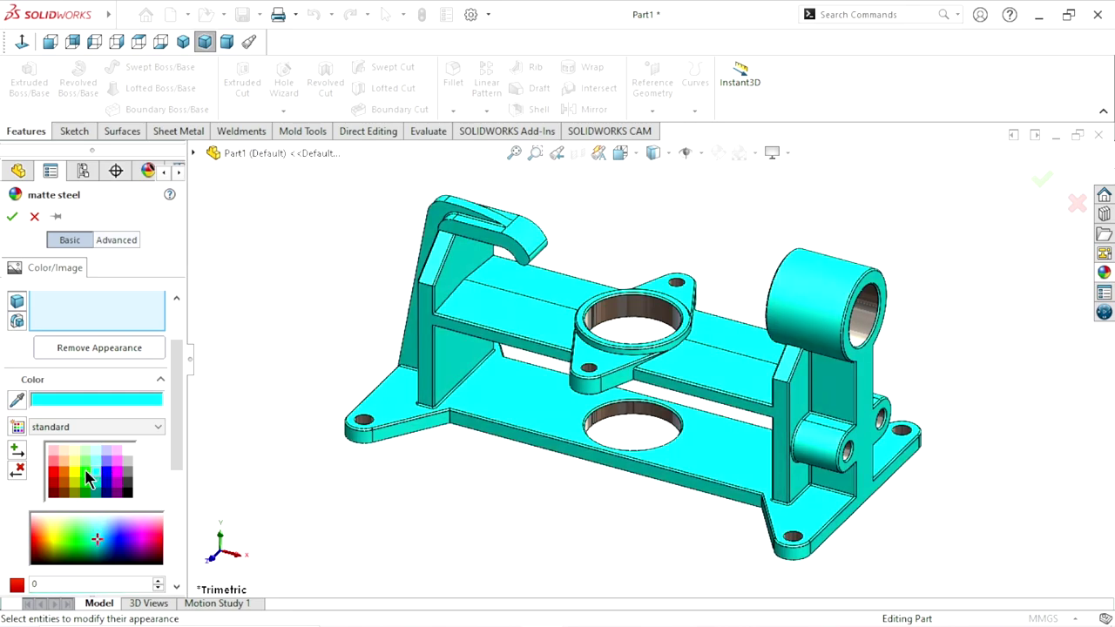
Step: Try yellow, peach and red, then settle on purple and accept the appearance
{"action": "left_click", "coordinate": [78, 482]}
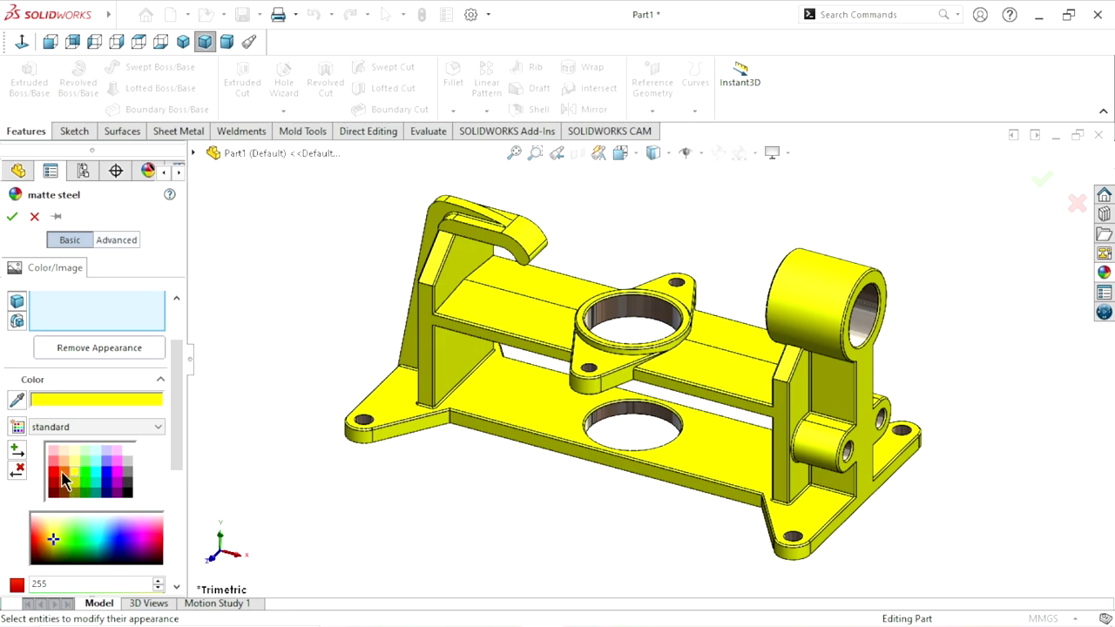
{"action": "left_click", "coordinate": [64, 479]}
{"action": "left_click", "coordinate": [63, 468]}
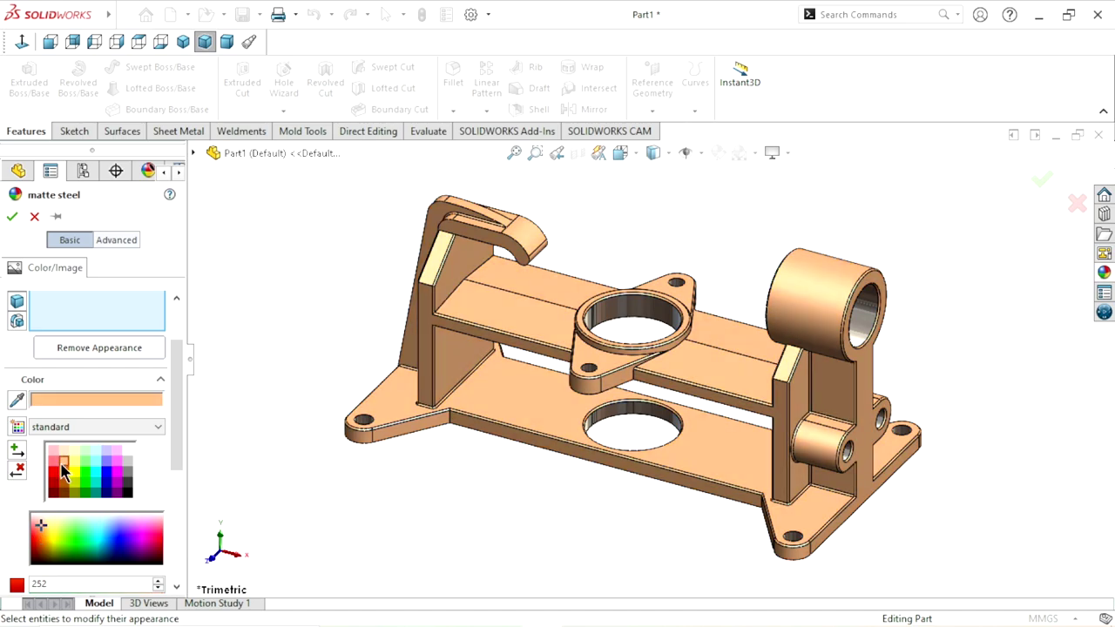
{"action": "left_click", "coordinate": [56, 467]}
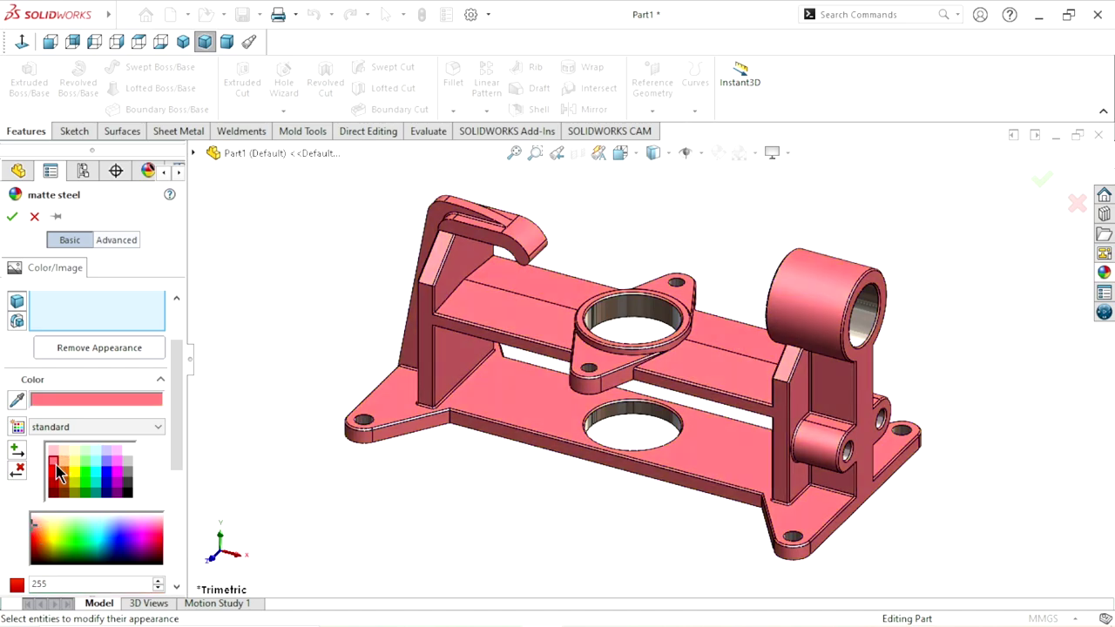
{"action": "left_click", "coordinate": [107, 463]}
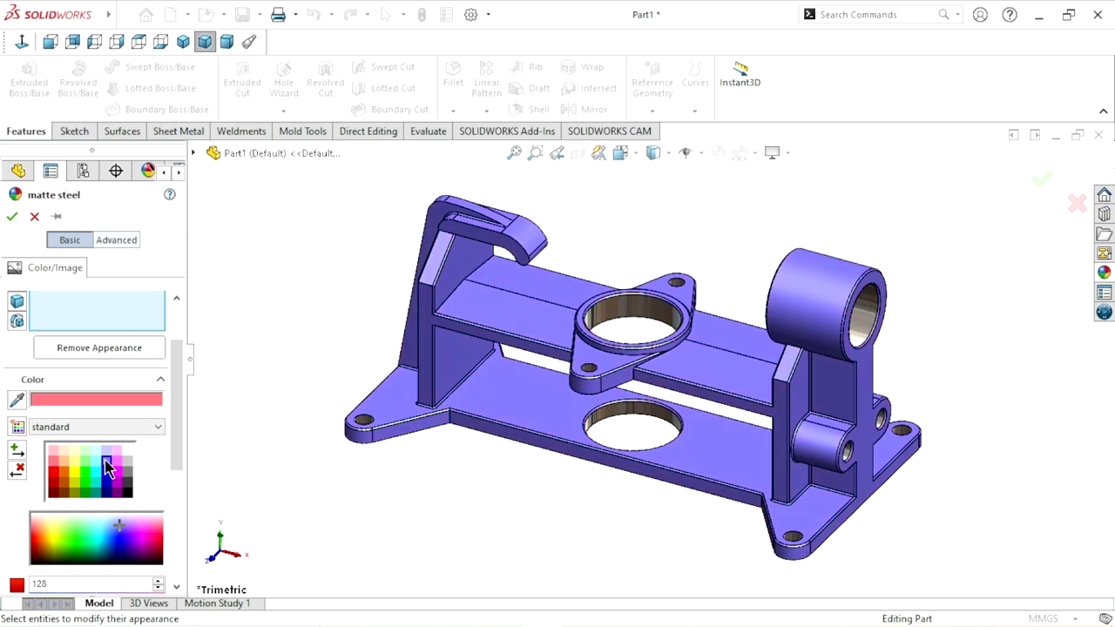
{"action": "left_click", "coordinate": [10, 218]}
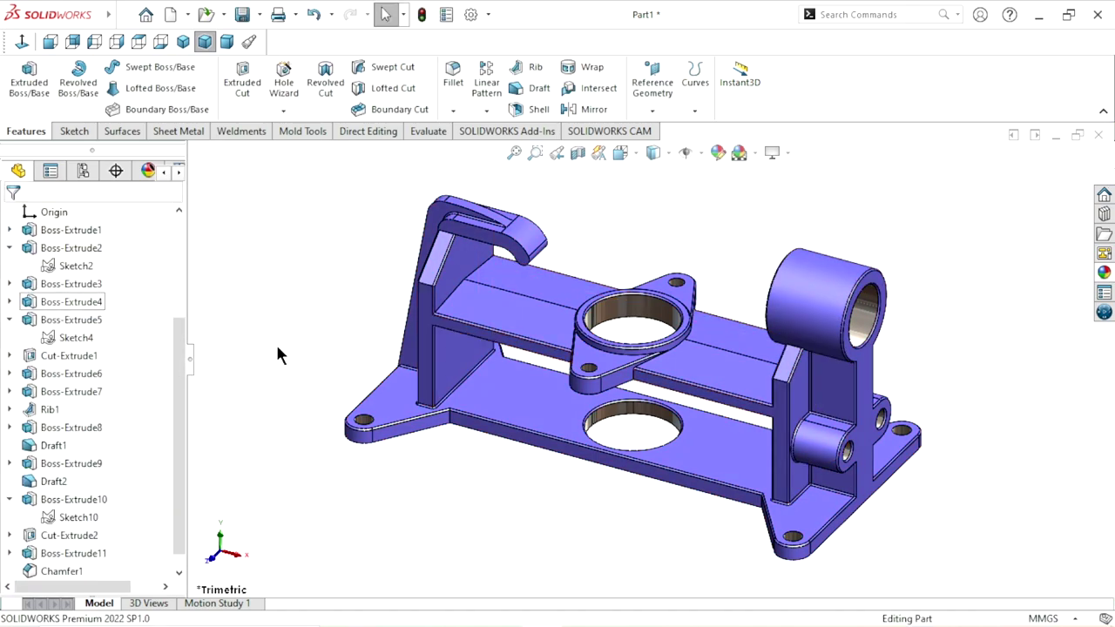
{"action": "left_click", "coordinate": [787, 154]}
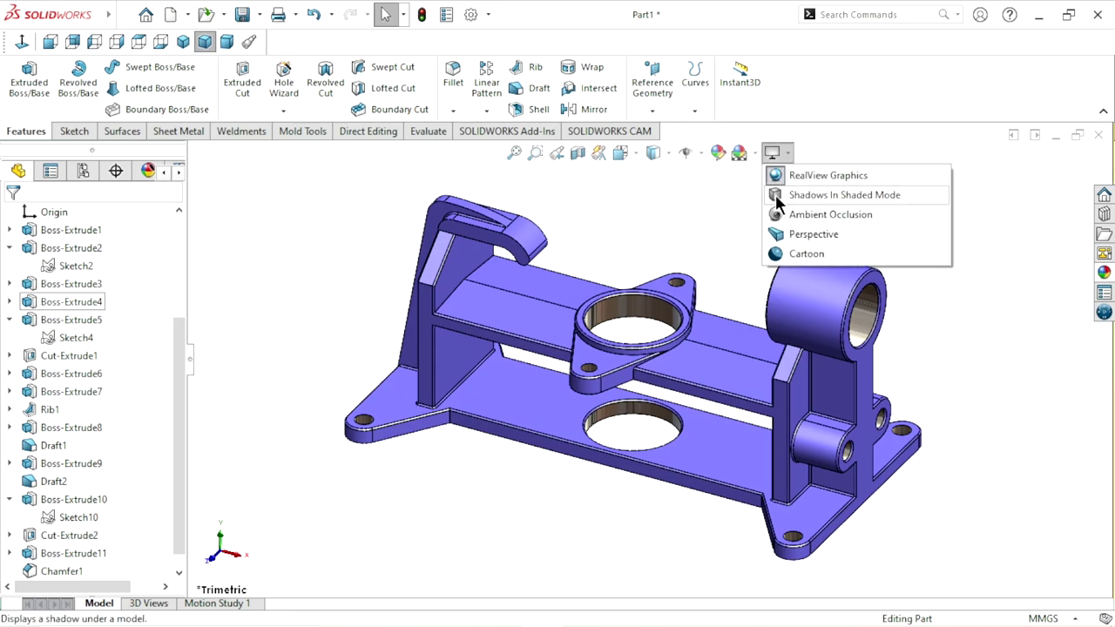
{"action": "left_click", "coordinate": [775, 197]}
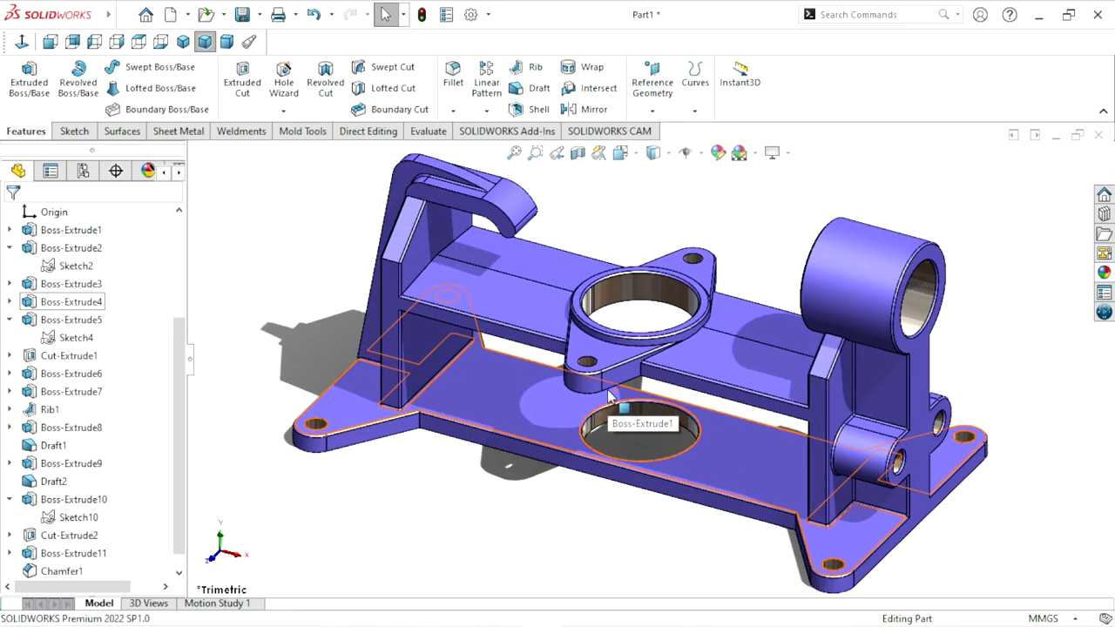
{"action": "left_click", "coordinate": [786, 152]}
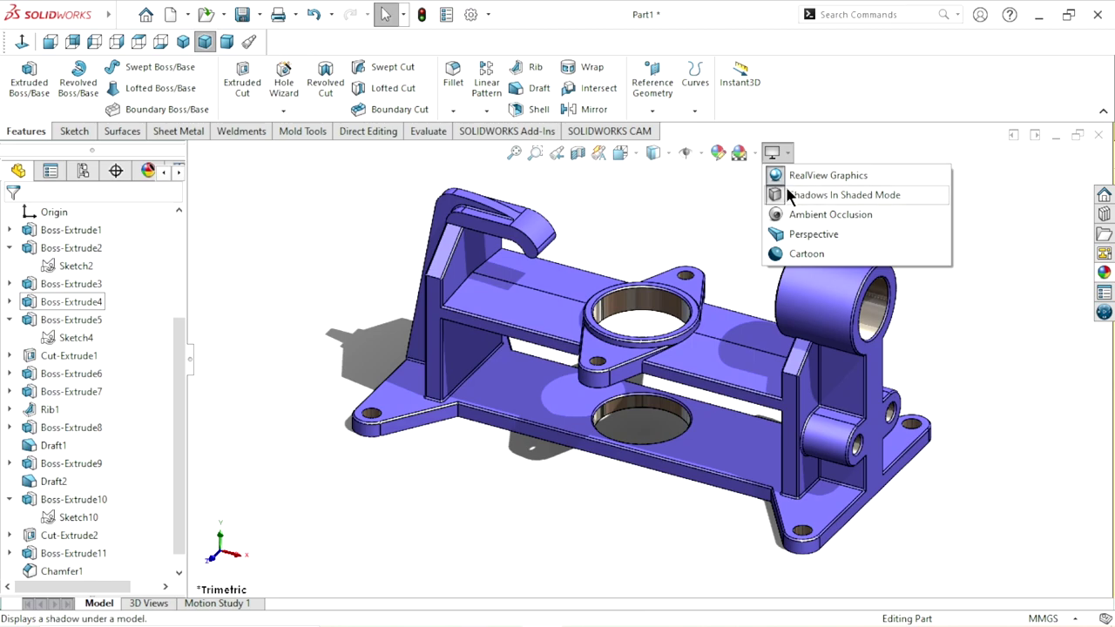
{"action": "left_click", "coordinate": [782, 191]}
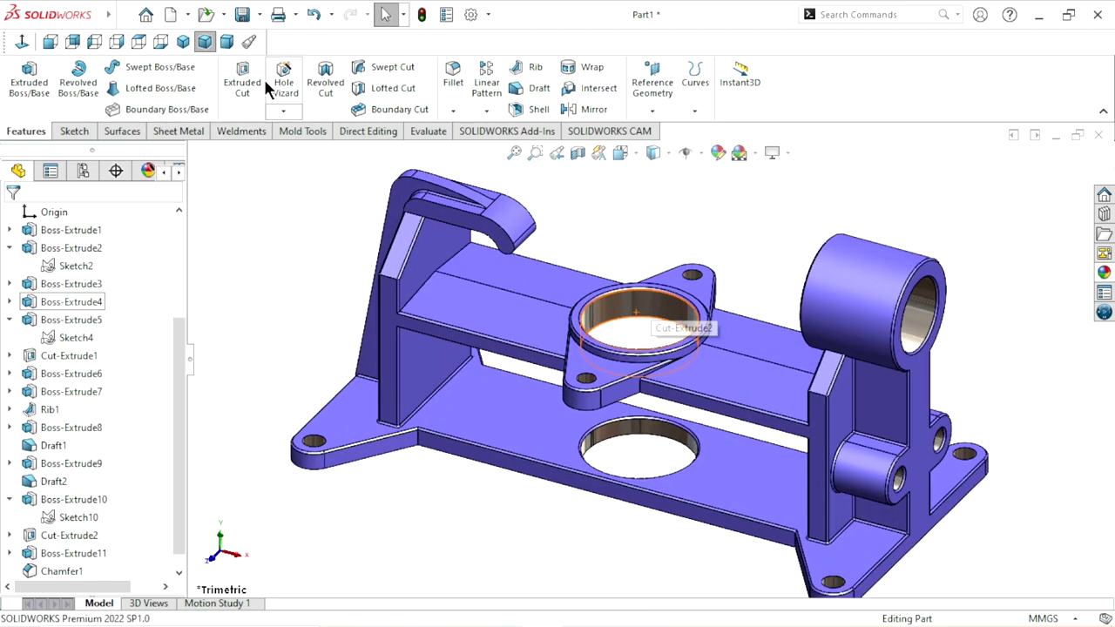
{"action": "left_click", "coordinate": [185, 42]}
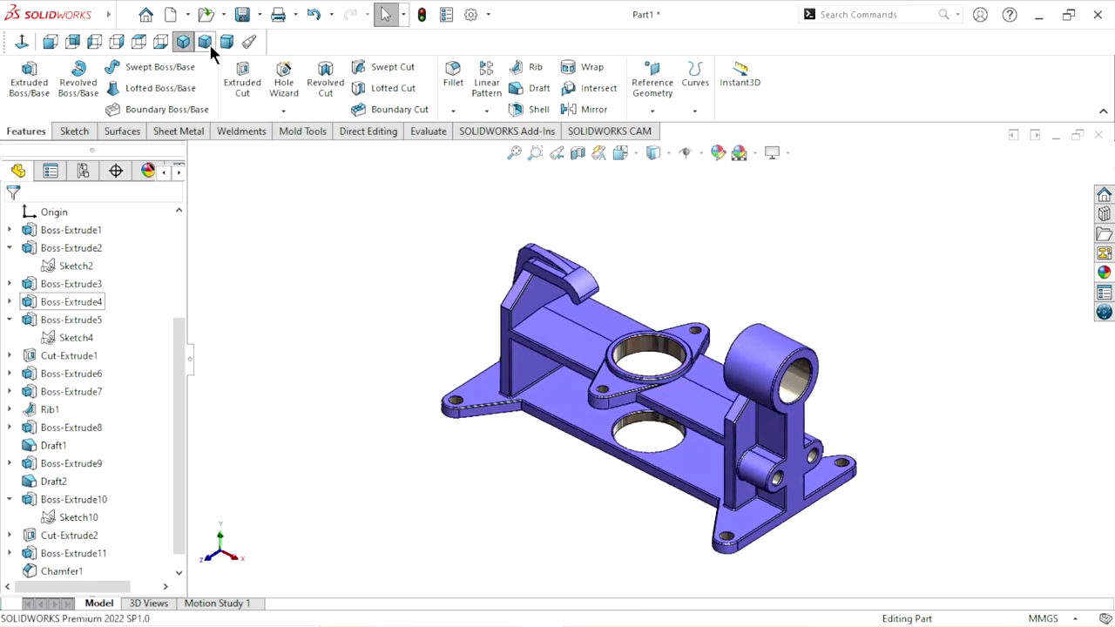
{"action": "left_click", "coordinate": [209, 44]}
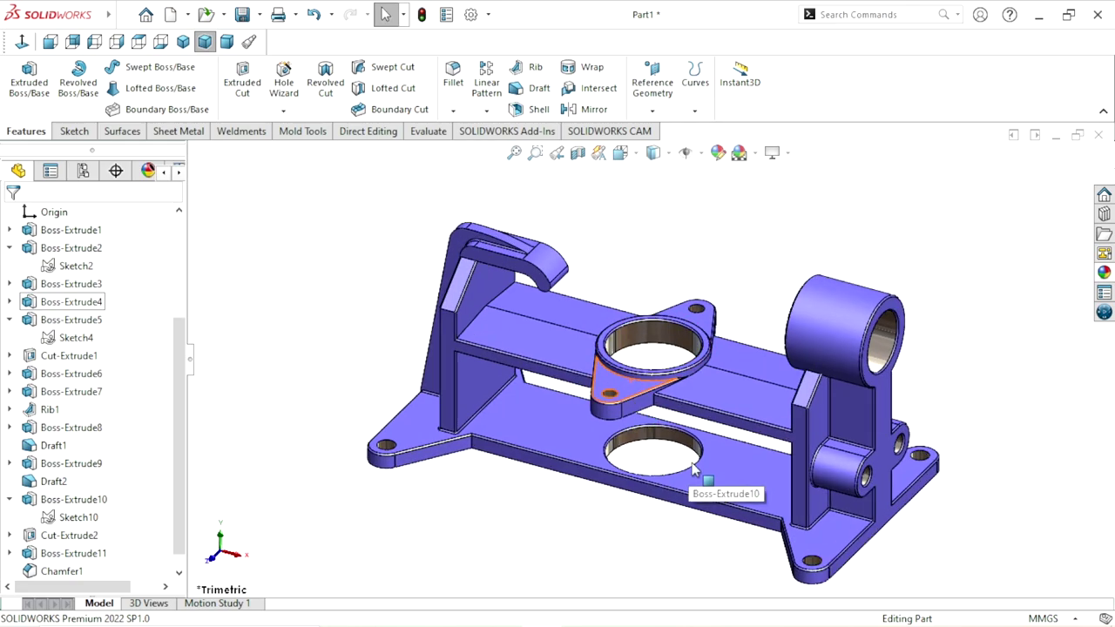
{"action": "key", "text": "ctrl+Left"}
{"action": "key", "text": "ctrl+Up"}
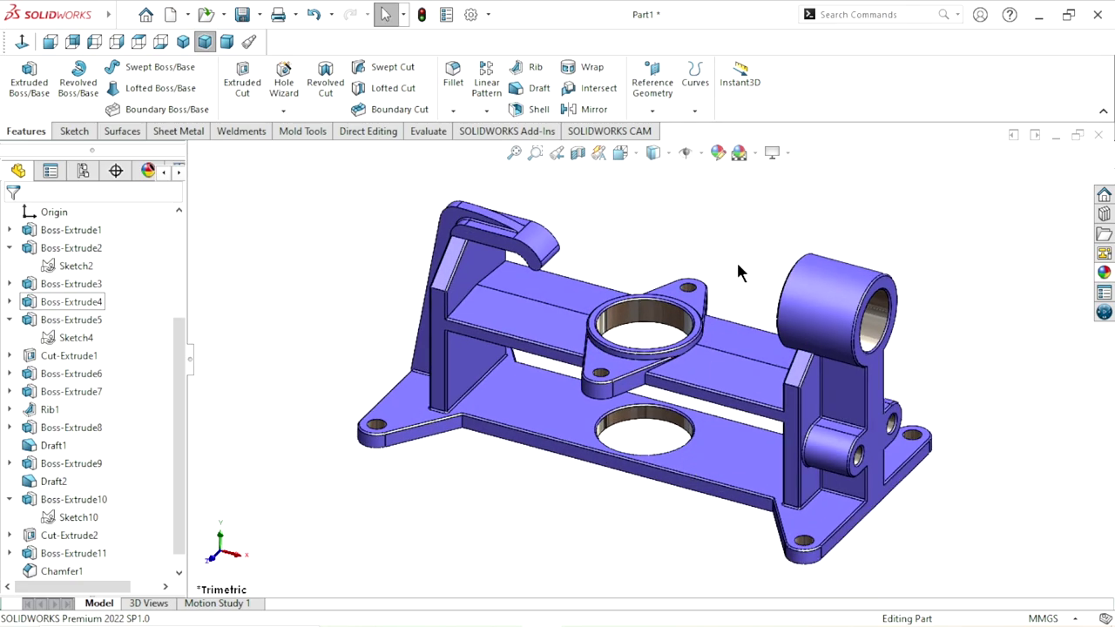